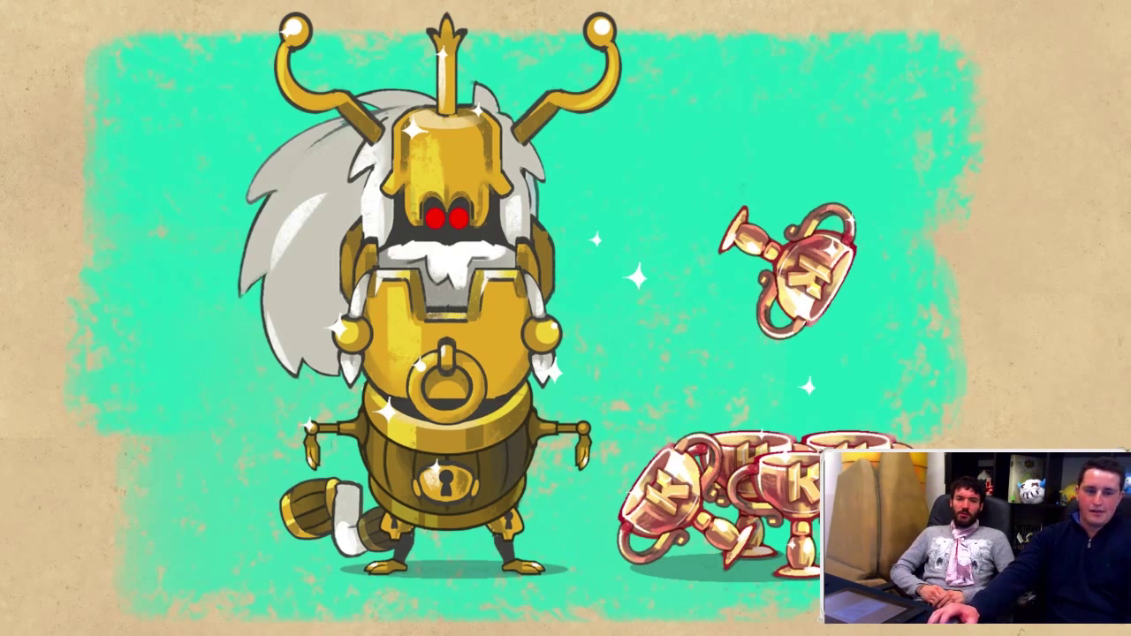
key("Right")
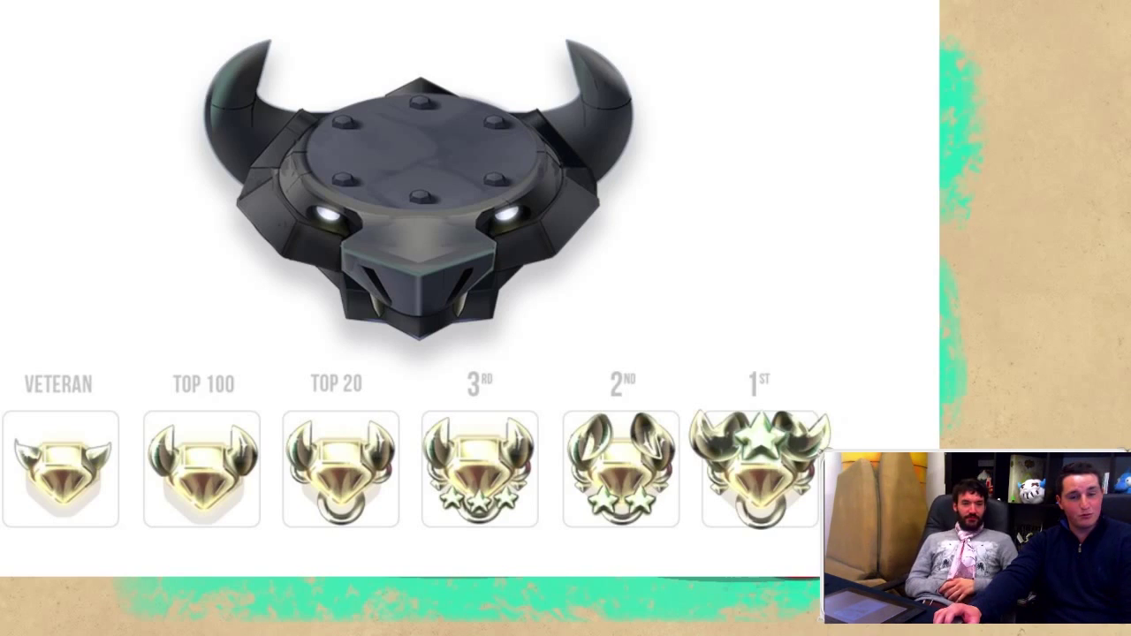
key("Right")
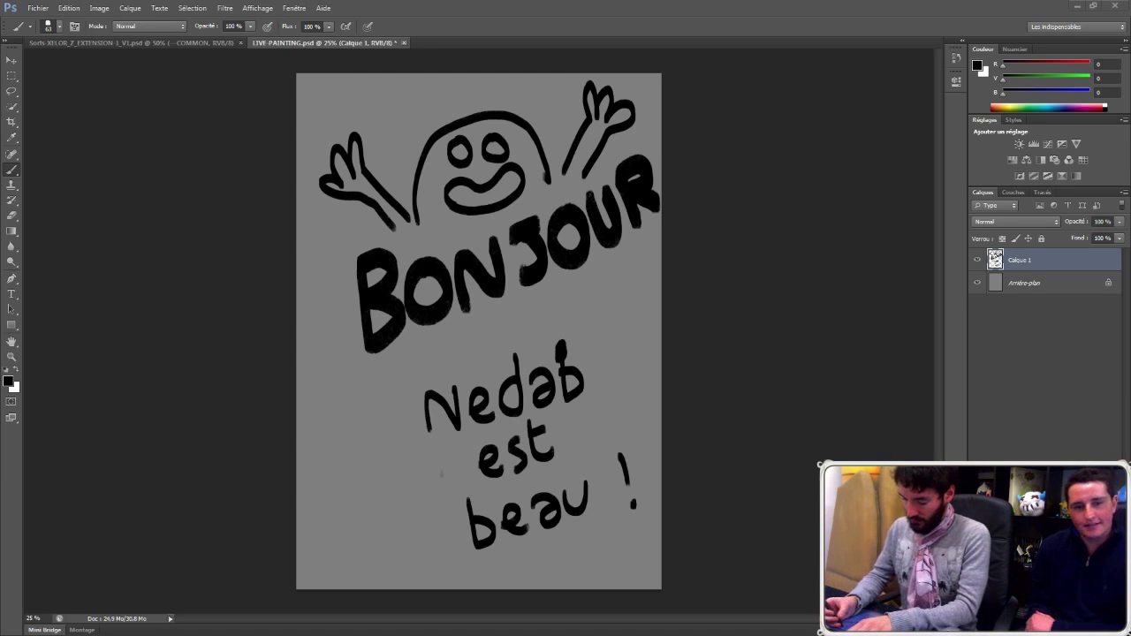
Step: Close the LIVE-PAINTING.psd document and hide the COMMON group in the XELOR card file
left_click(404, 43)
left_click(597, 241)
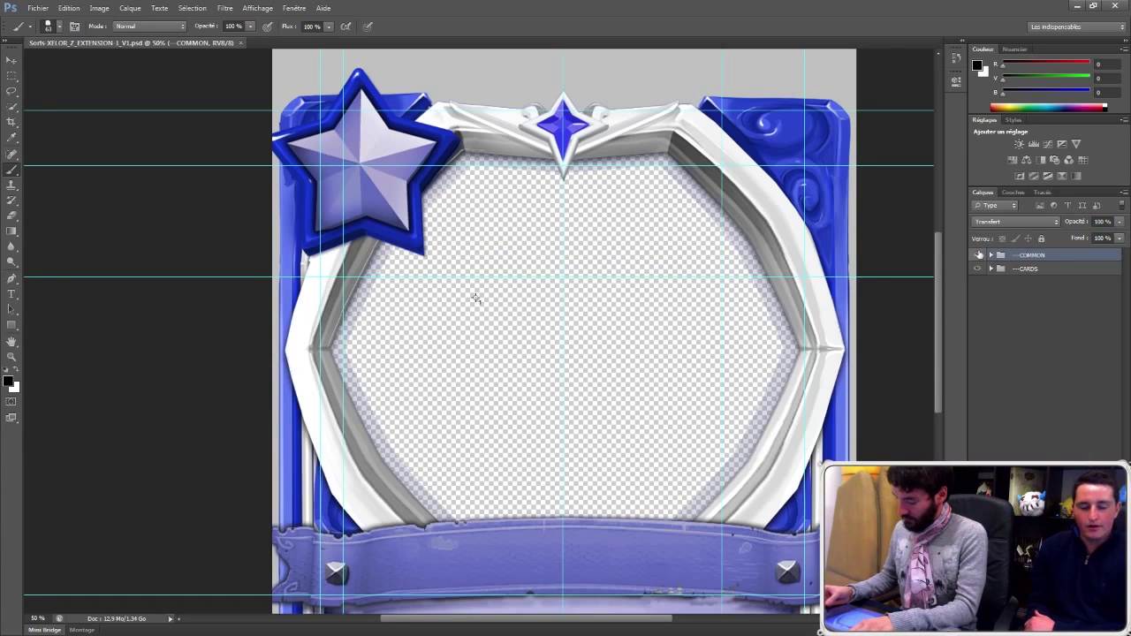
left_click(977, 256)
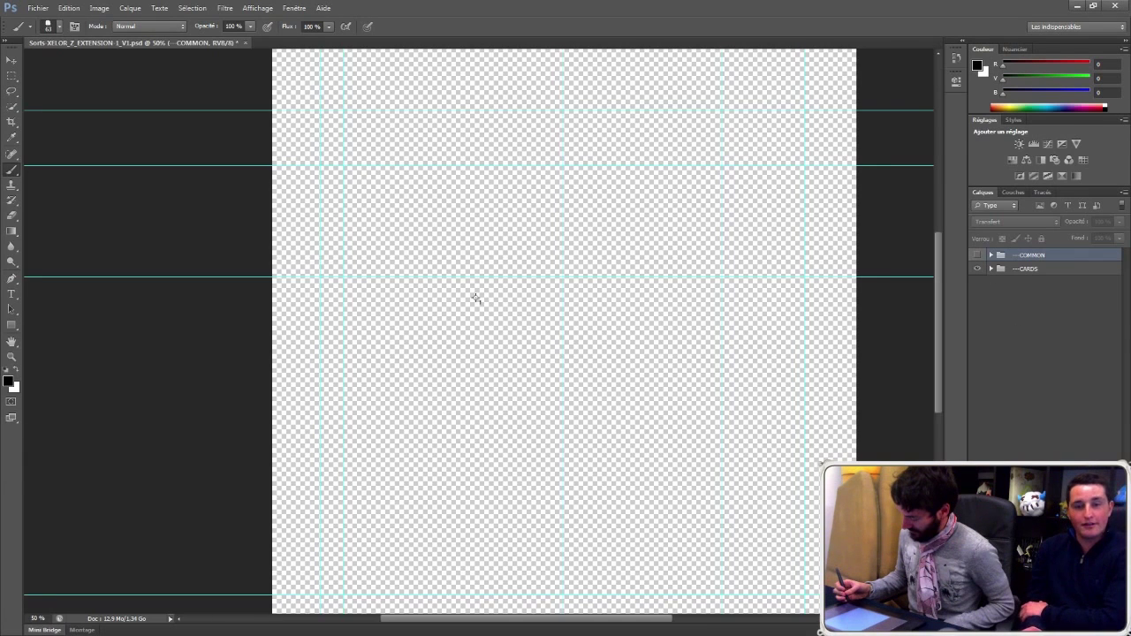
Step: Add a new layer above the COMMON group and set the brush size to 29 px
key("ctrl+shift+alt+n")
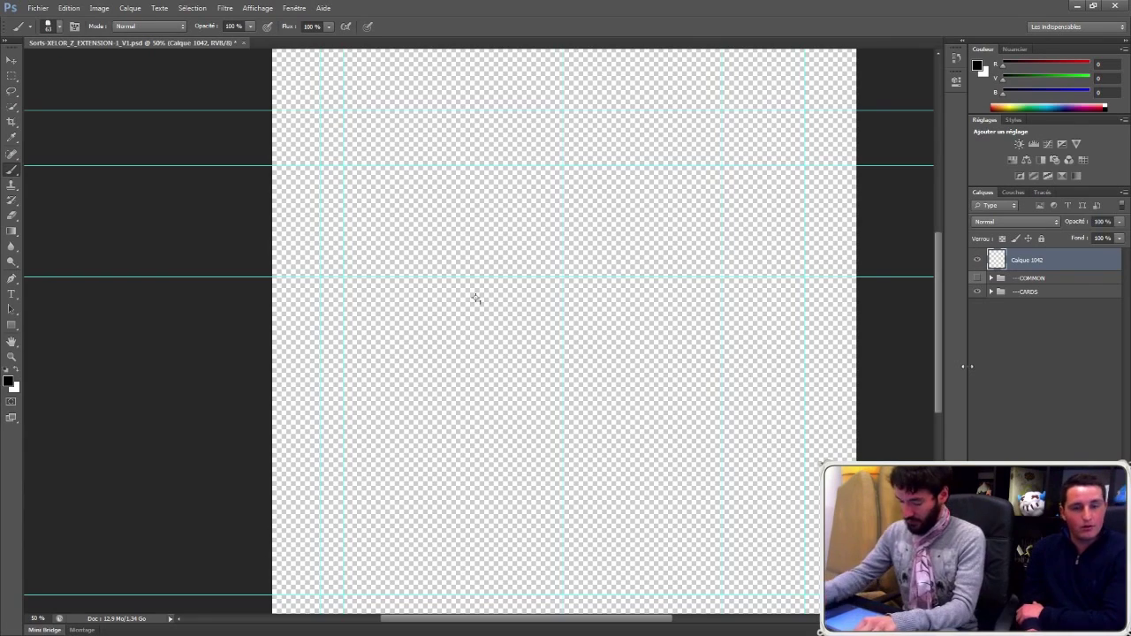
right_click(559, 343)
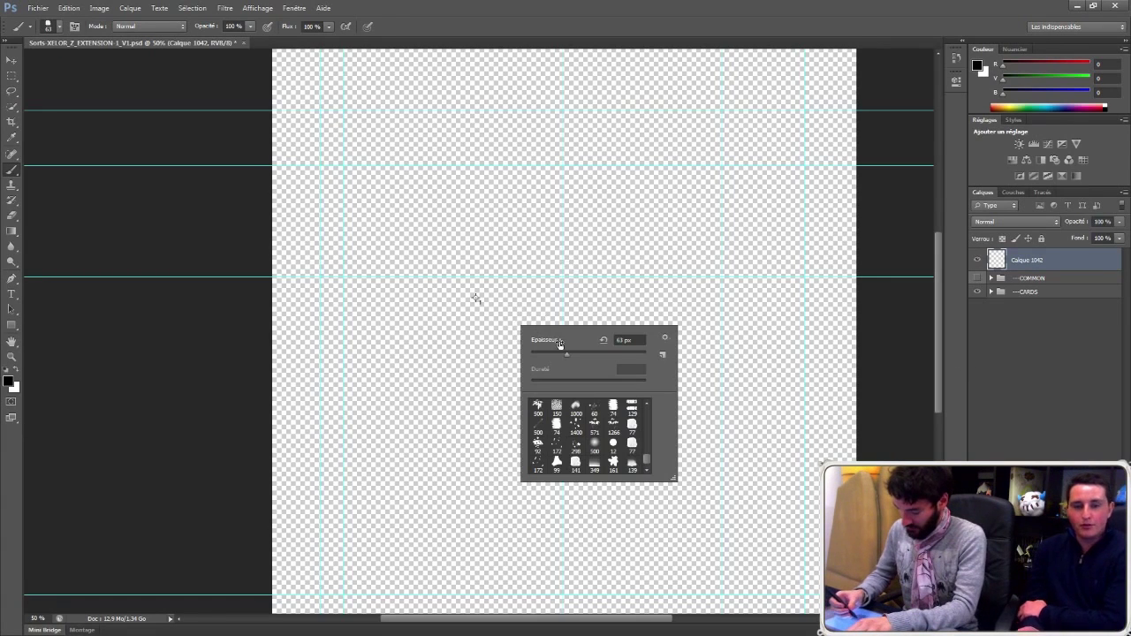
left_click(547, 356)
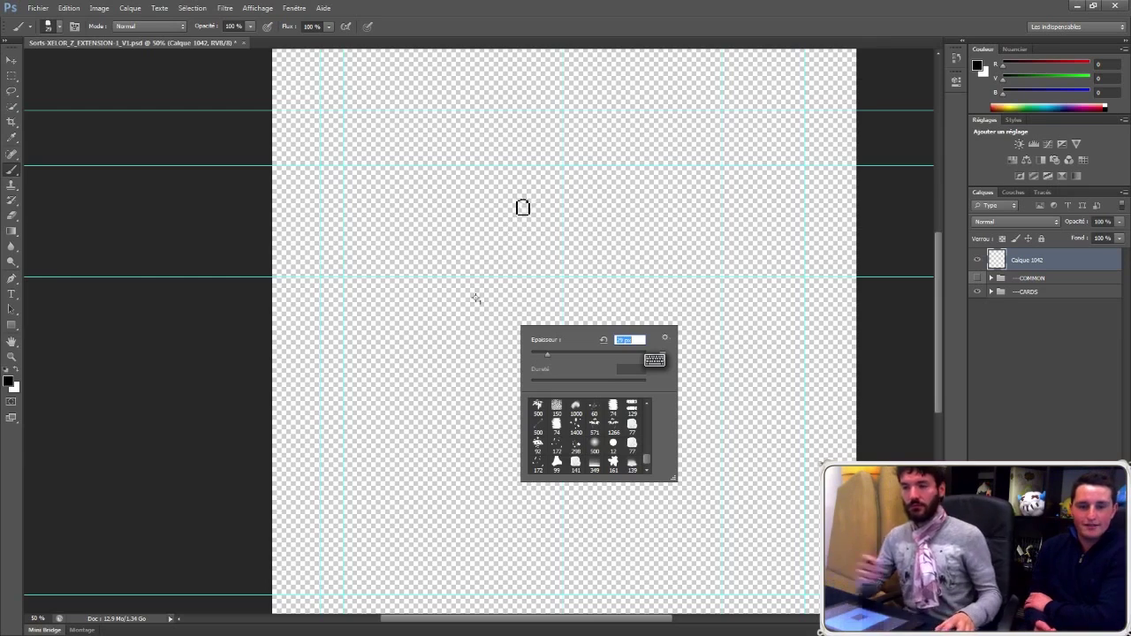
key("Return")
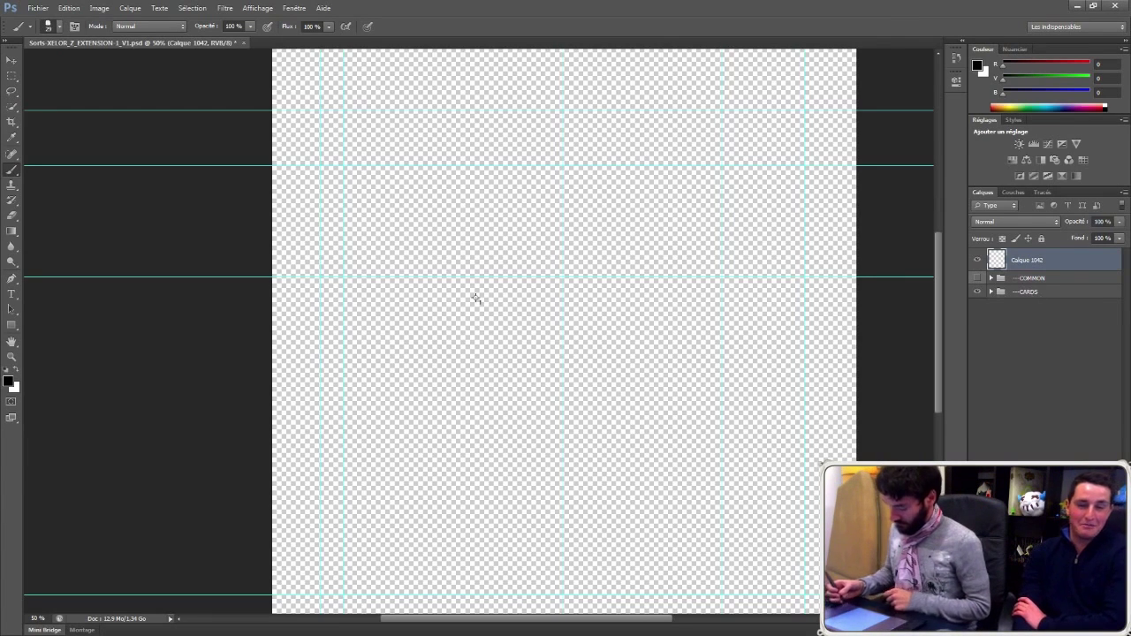
Step: Fill the new layer with white, add another empty layer above it, and make black the foreground colour
left_click(24, 369)
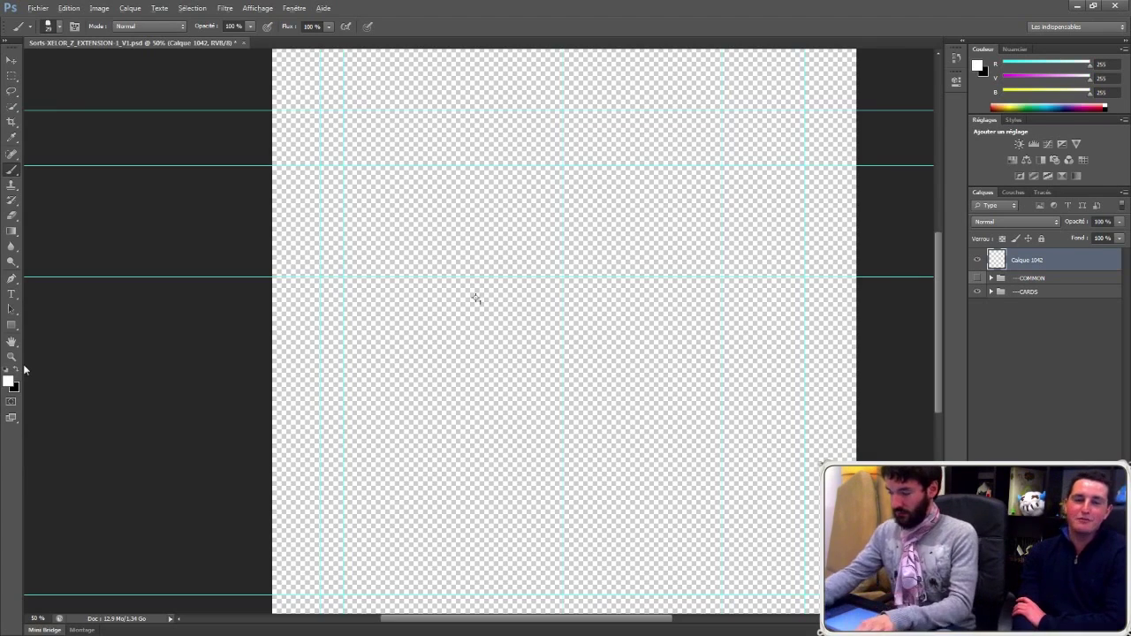
key("alt+BackSpace")
key("ctrl+shift+alt+n")
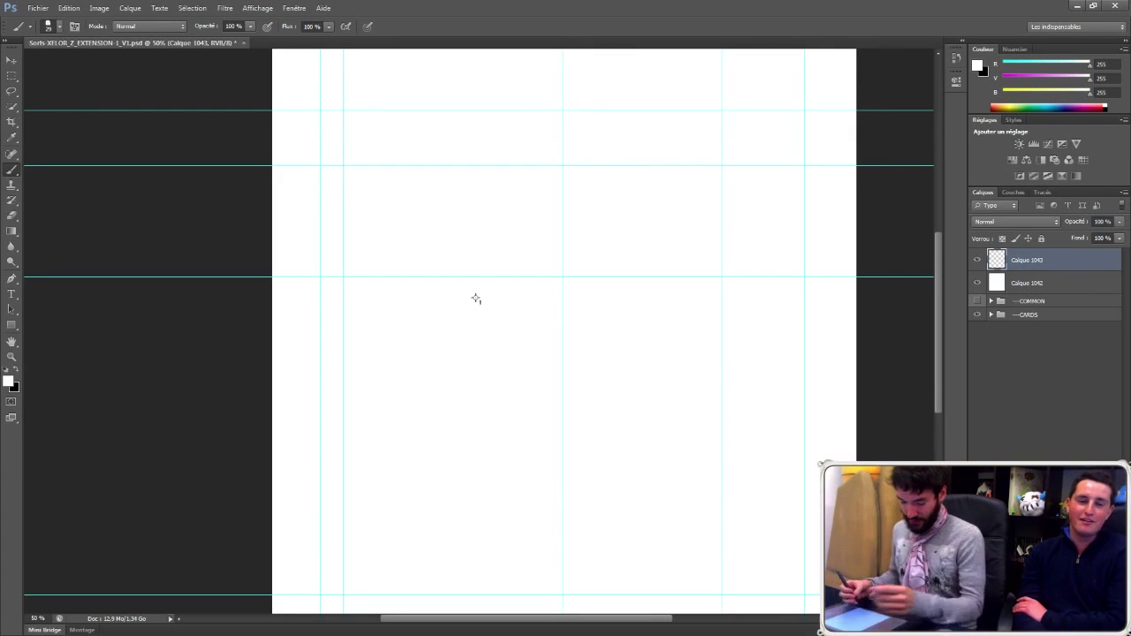
left_click(23, 371)
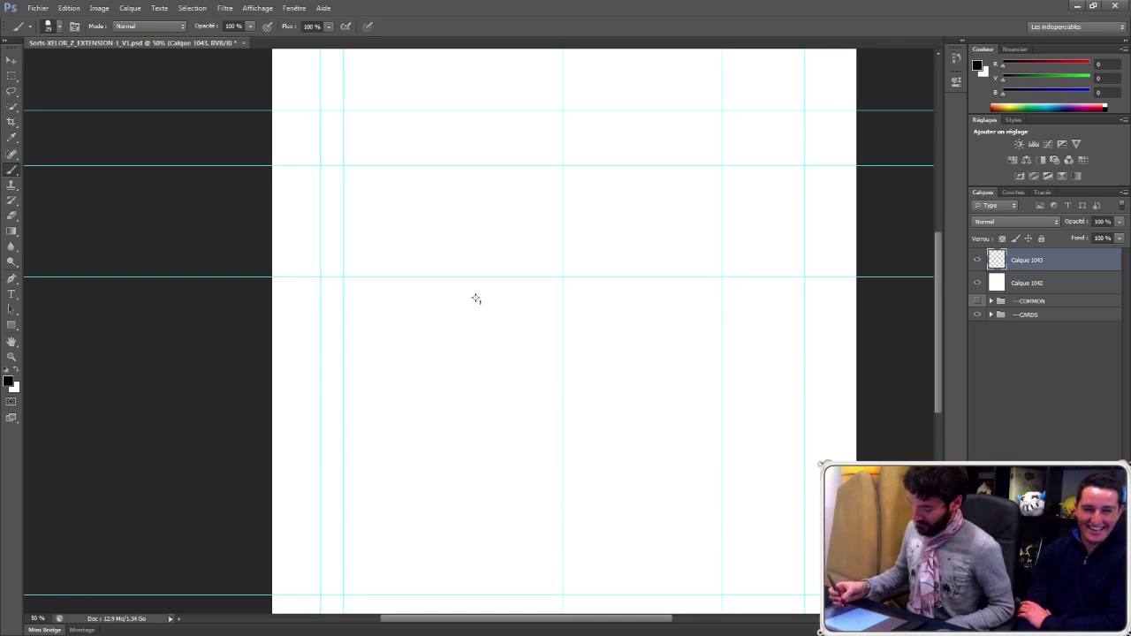
Step: Sketch a character's squarish head in black with a flat top, hair lock, two eyes, a small mouth and a neck stroke
mouse_move(482, 216)
left_mouse_down()
mouse_move(539, 348)
mouse_move(592, 330)
mouse_move(539, 159)
mouse_move(610, 166)
left_mouse_up()
mouse_move(513, 234)
left_mouse_down()
mouse_move(513, 247)
mouse_move(542, 242)
left_mouse_up()
mouse_move(480, 201)
left_mouse_down()
mouse_move(608, 166)
mouse_move(607, 240)
left_mouse_up()
left_click_drag(519, 294, 545, 300)
left_click_drag(631, 312, 631, 342)
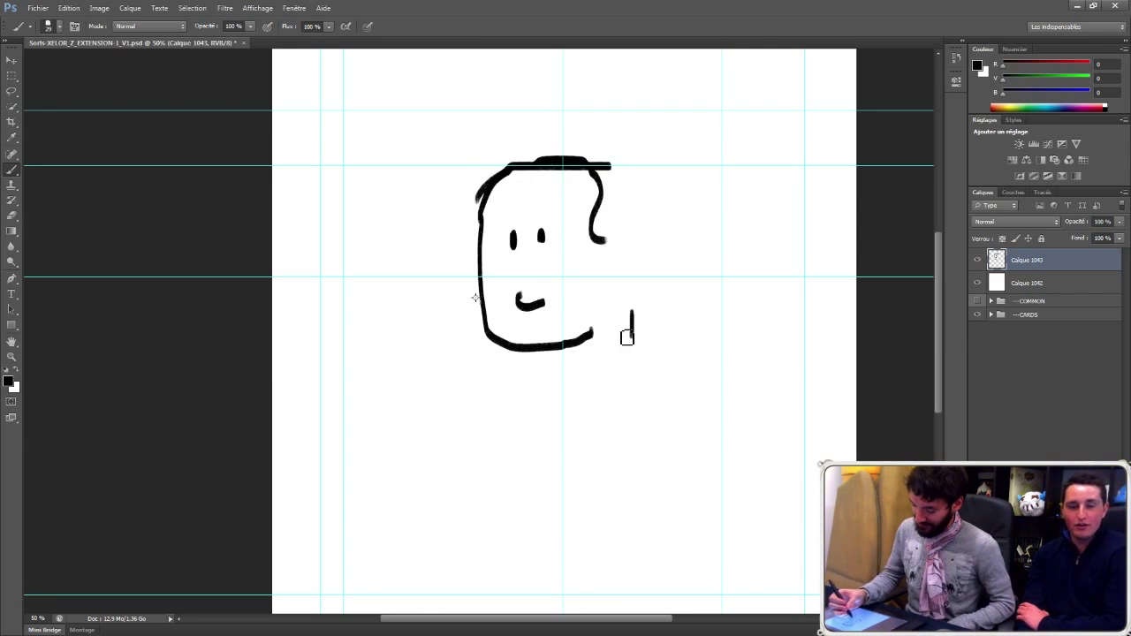
Step: Draw the shoulders and both arms with hands, and finish the head with its back edge, nose and spiral ear
left_click_drag(482, 327, 421, 350)
left_click_drag(641, 311, 702, 341)
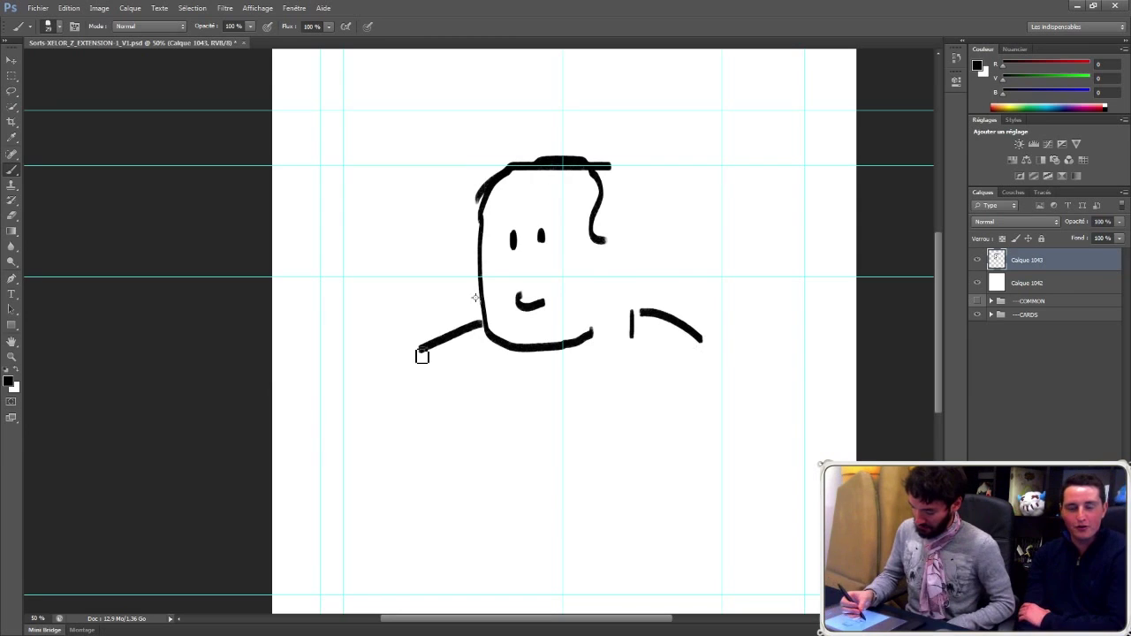
left_click_drag(420, 352, 403, 467)
mouse_move(469, 419)
left_mouse_down()
mouse_move(442, 505)
mouse_move(404, 488)
left_mouse_up()
left_click_drag(457, 452, 463, 482)
left_click_drag(632, 382, 613, 482)
left_click_drag(703, 339, 675, 479)
mouse_move(630, 384)
left_mouse_down()
mouse_move(638, 477)
mouse_move(659, 503)
mouse_move(636, 485)
left_mouse_up()
left_click_drag(619, 164, 630, 334)
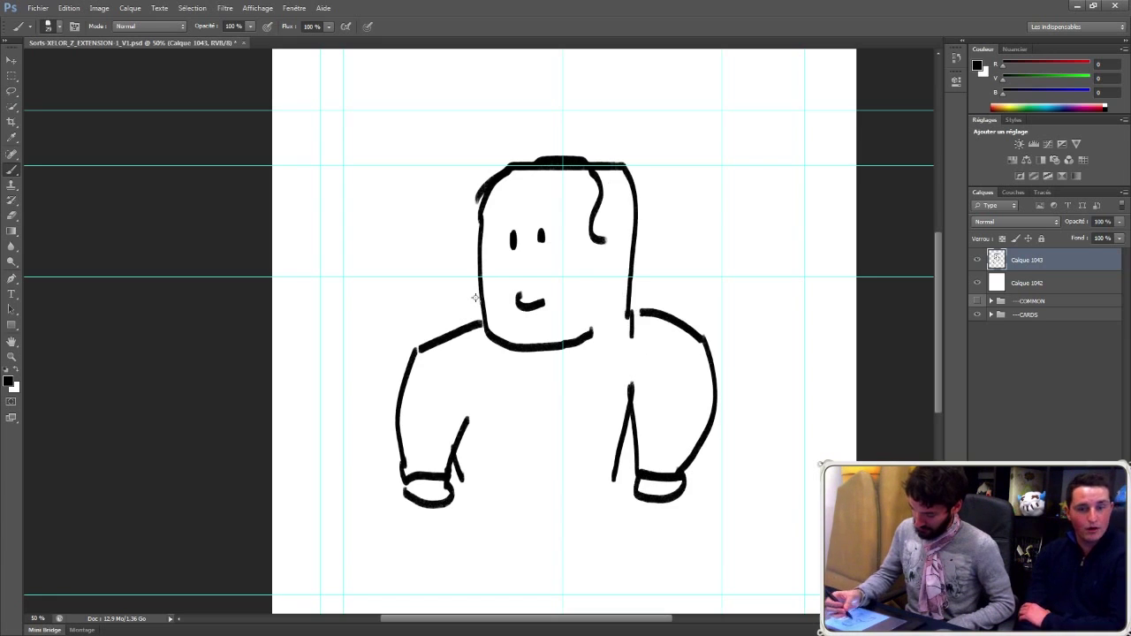
mouse_move(500, 255)
left_mouse_down()
mouse_move(512, 274)
mouse_move(526, 259)
mouse_move(551, 279)
mouse_move(574, 260)
mouse_move(610, 285)
left_mouse_up()
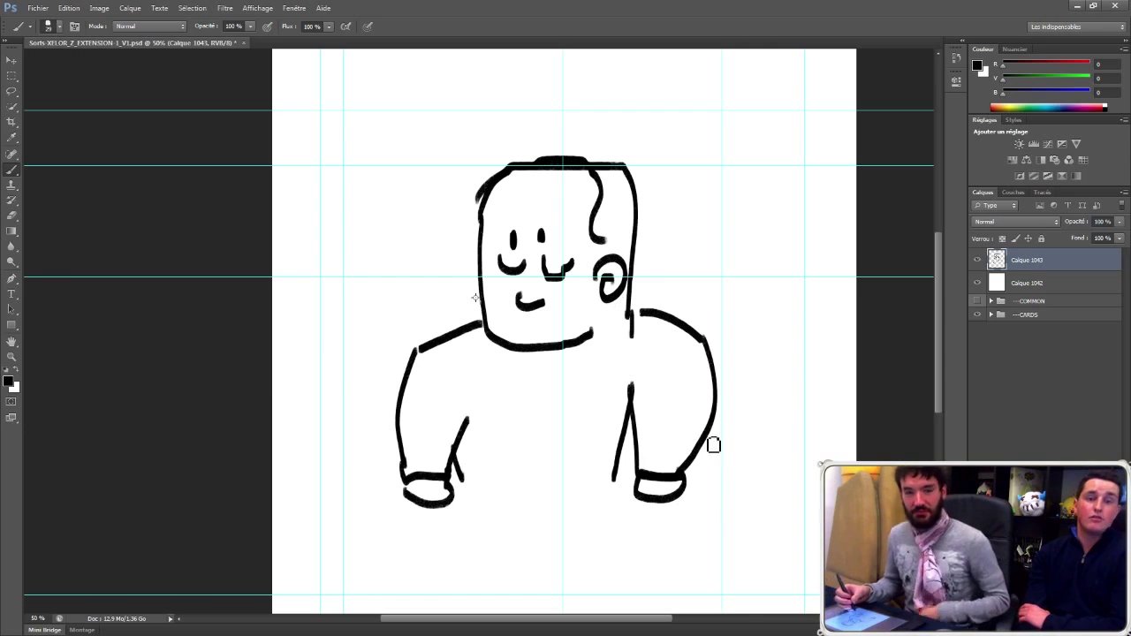
Step: Draw the character's torso down to a waistline and two short legs with feet below it
left_click_drag(669, 442, 677, 301)
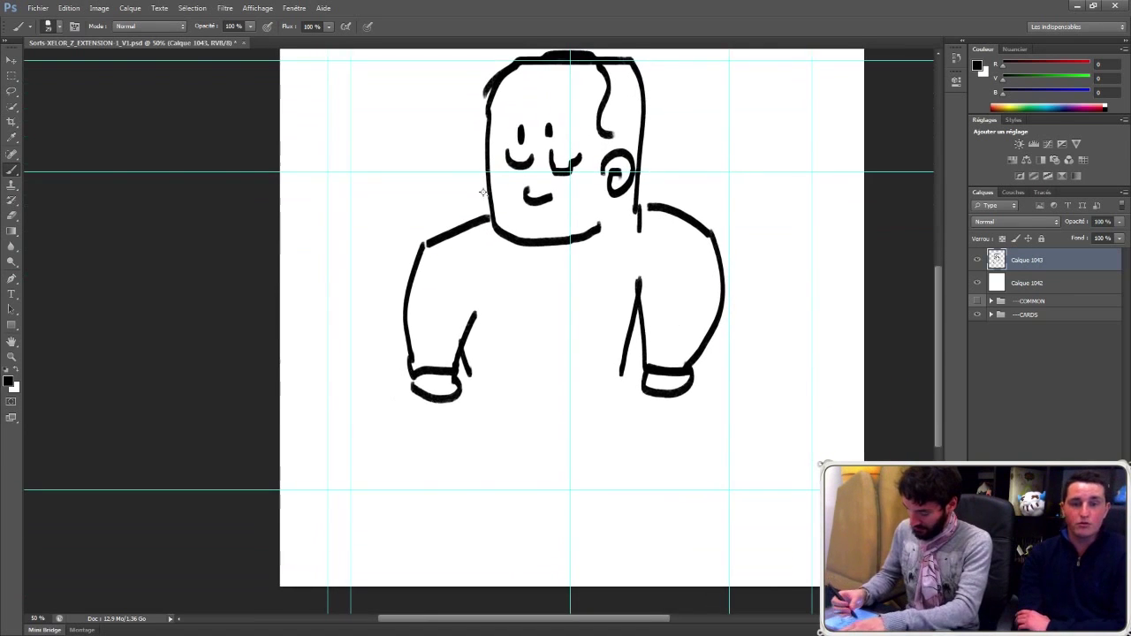
mouse_move(471, 281)
left_mouse_down()
mouse_move(482, 385)
mouse_move(617, 380)
left_mouse_up()
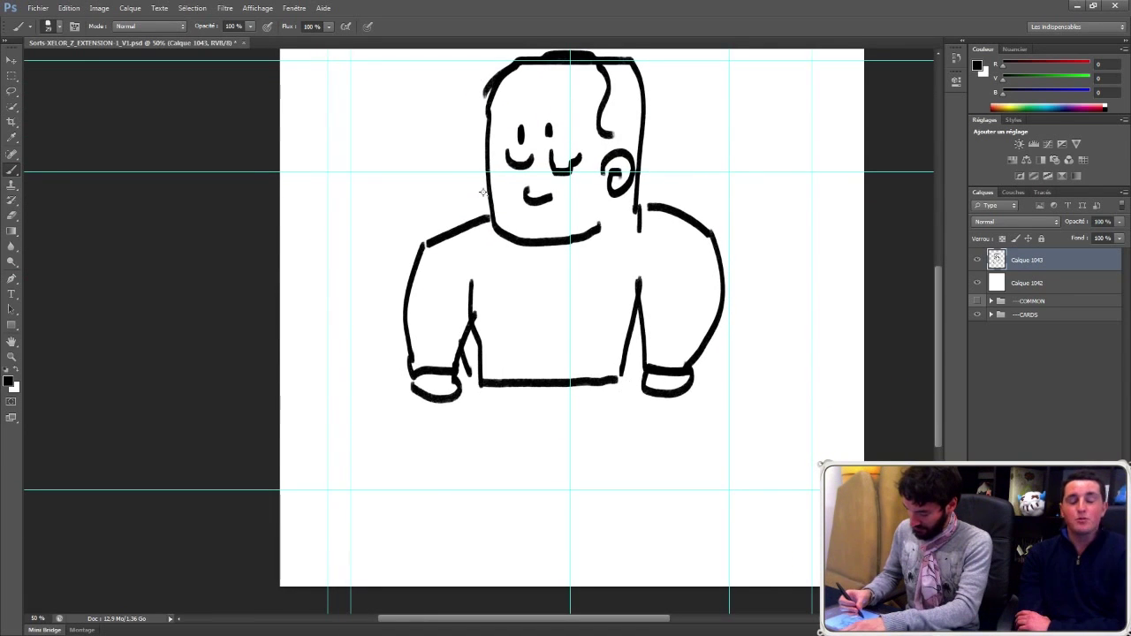
left_click_drag(483, 386, 499, 477)
mouse_move(537, 408)
left_mouse_down()
mouse_move(539, 482)
mouse_move(498, 483)
mouse_move(592, 491)
left_mouse_up()
mouse_move(616, 382)
left_mouse_down()
mouse_move(601, 497)
mouse_move(587, 490)
left_mouse_up()
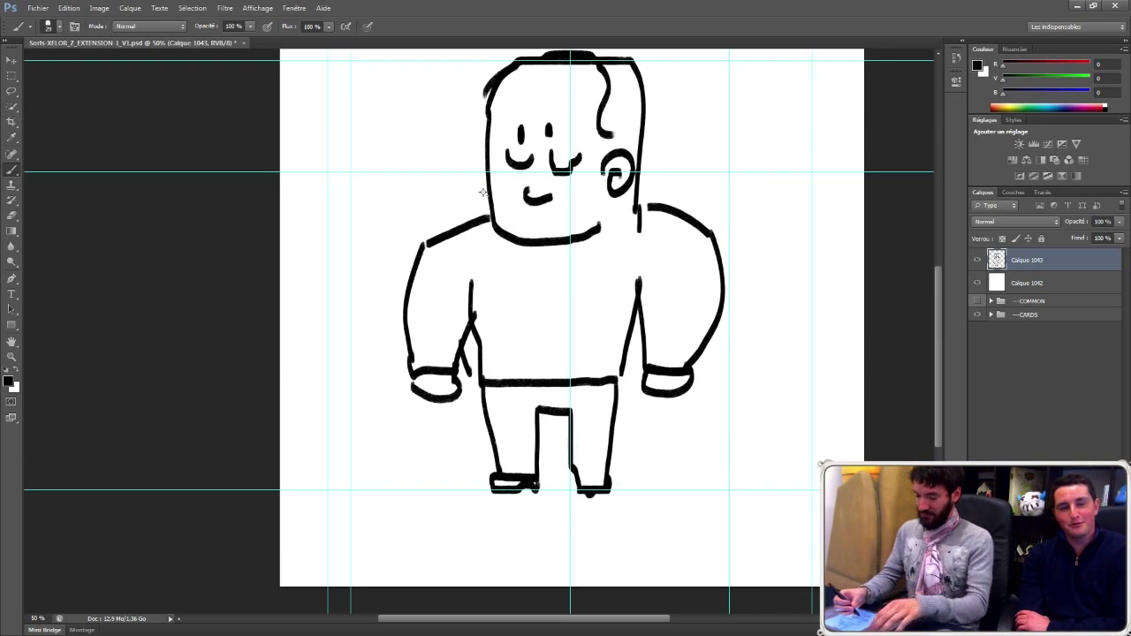
Step: Erase the waistline across the figure and the short line joining the tops of the legs
key("e")
left_click_drag(498, 385, 633, 387)
right_click(566, 371)
left_click(500, 373)
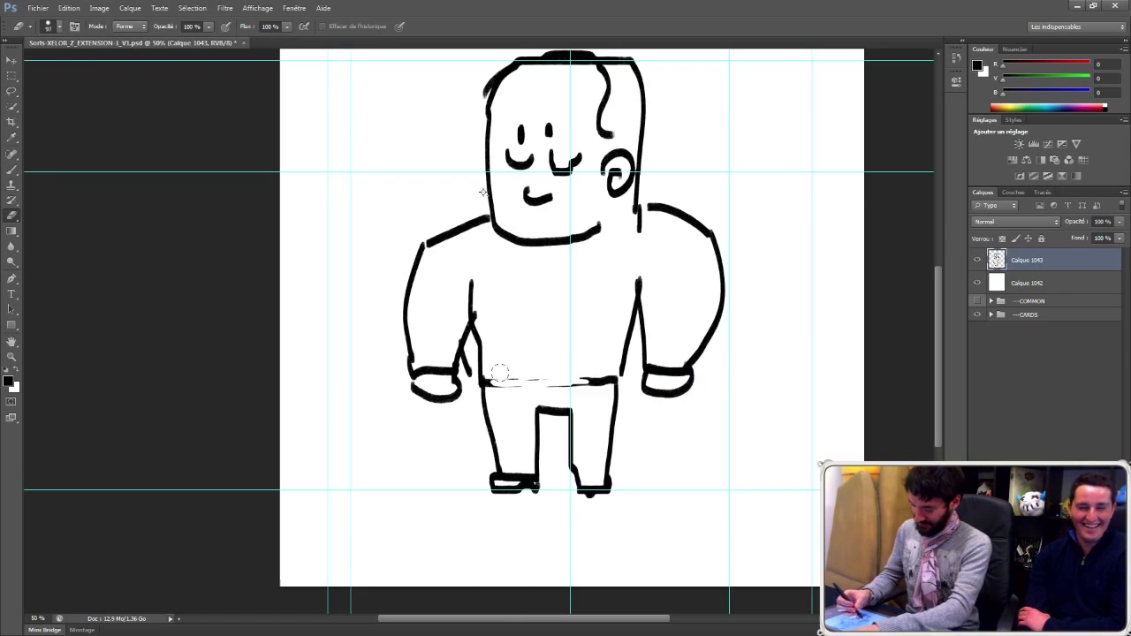
left_click_drag(499, 373, 576, 374)
mouse_move(536, 407)
left_mouse_down()
mouse_move(530, 397)
mouse_move(573, 412)
mouse_move(560, 396)
left_mouse_up()
Step: Draw a rounded crotch outline between the legs and two short marks on the chest with the brush
key("b")
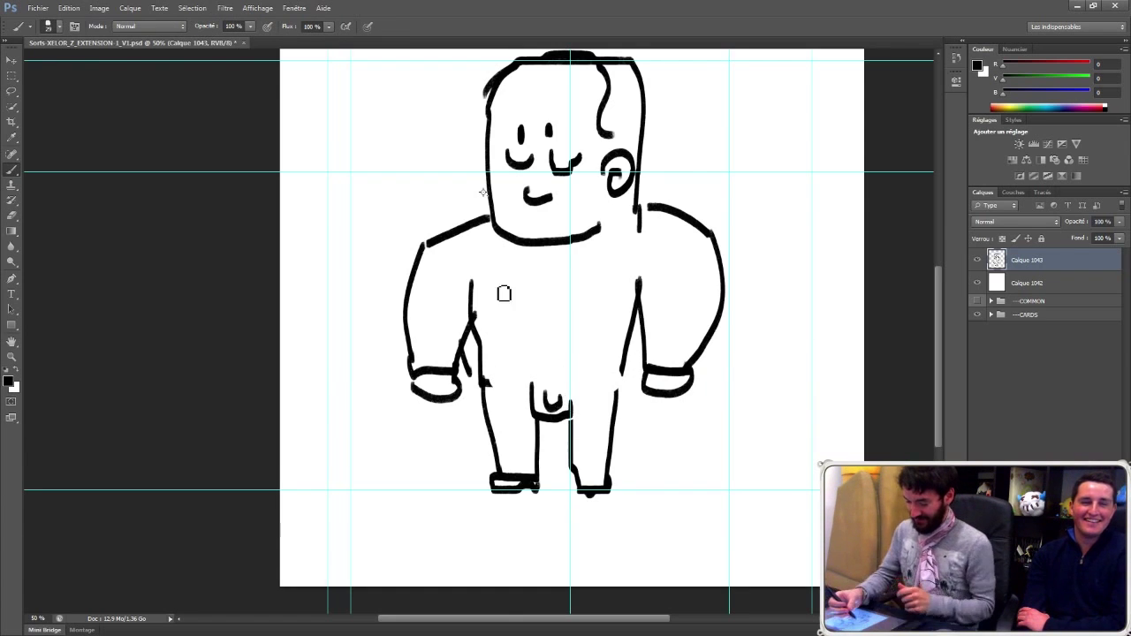
left_click_drag(499, 284, 498, 294)
left_click_drag(596, 274, 595, 283)
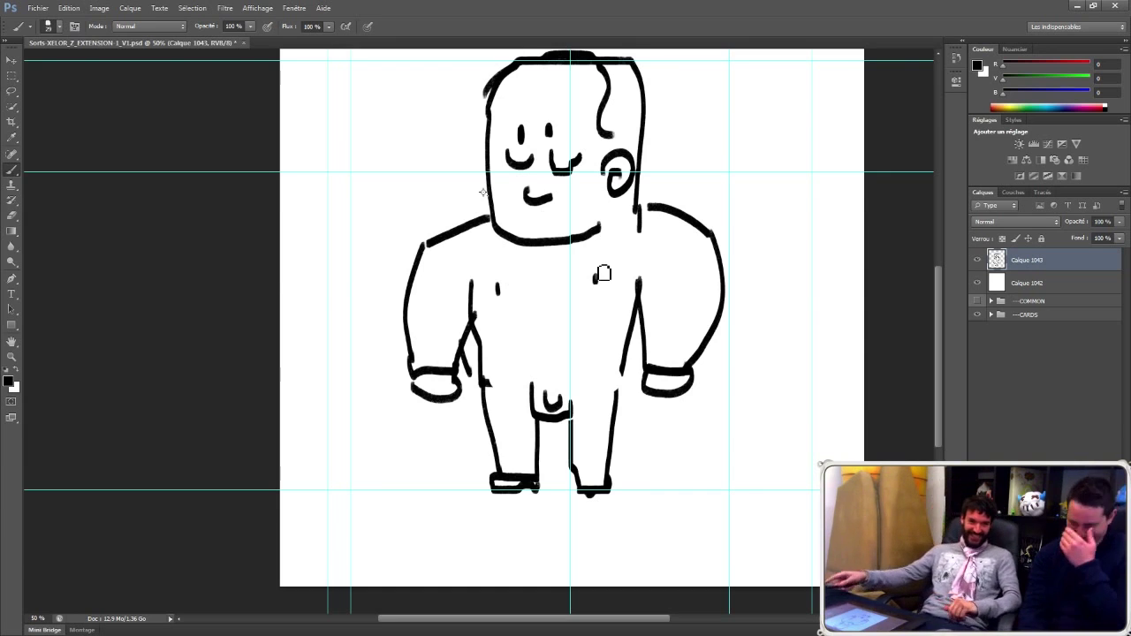
Step: Erase the cuff line across the wrist on the figure's left side of the canvas, and hide the sketch's layer
key("e")
mouse_move(414, 375)
left_mouse_down()
mouse_move(425, 356)
mouse_move(444, 371)
left_mouse_up()
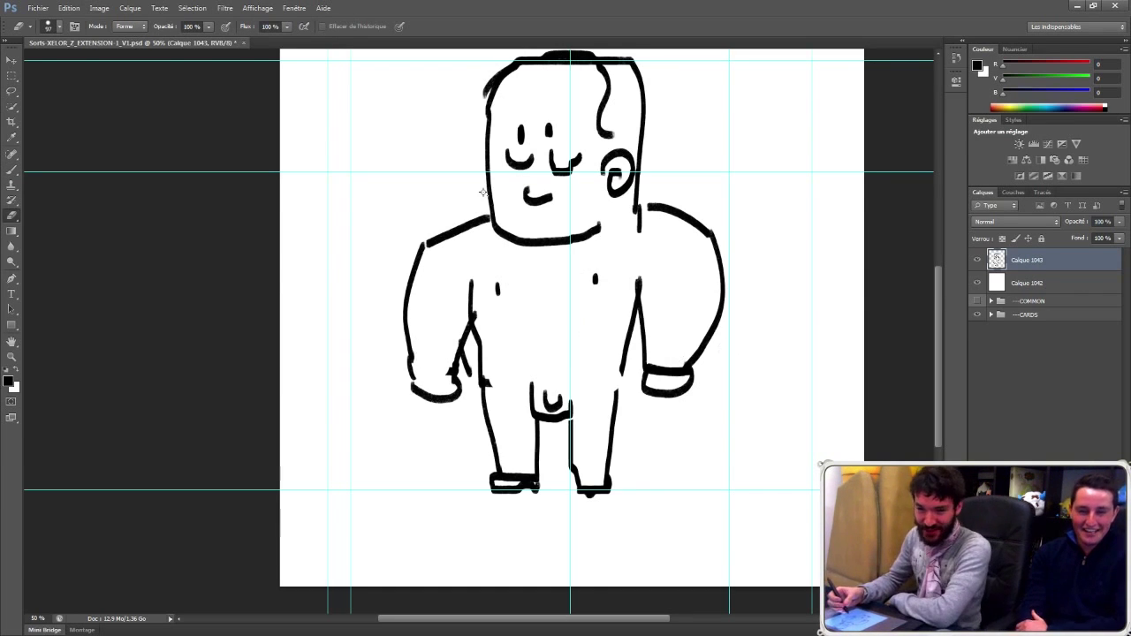
left_click(978, 260)
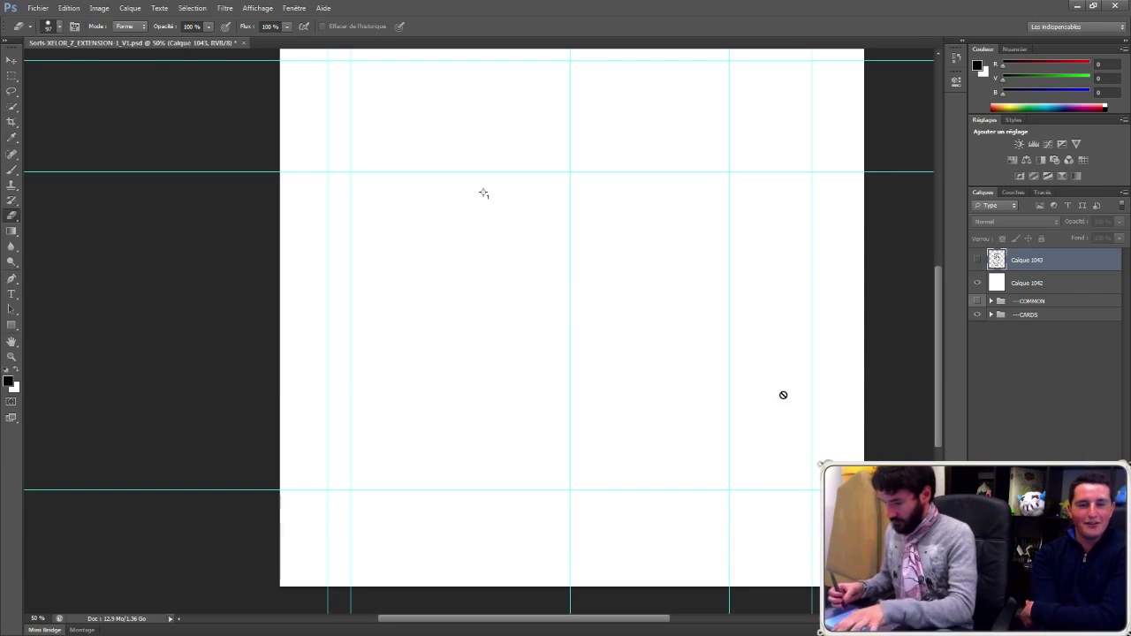
Step: Add a new layer and brush a wide domed body low on the canvas with a large upward-curving shape on each side
key("b")
left_click_drag(652, 290, 638, 360)
left_click(457, 404)
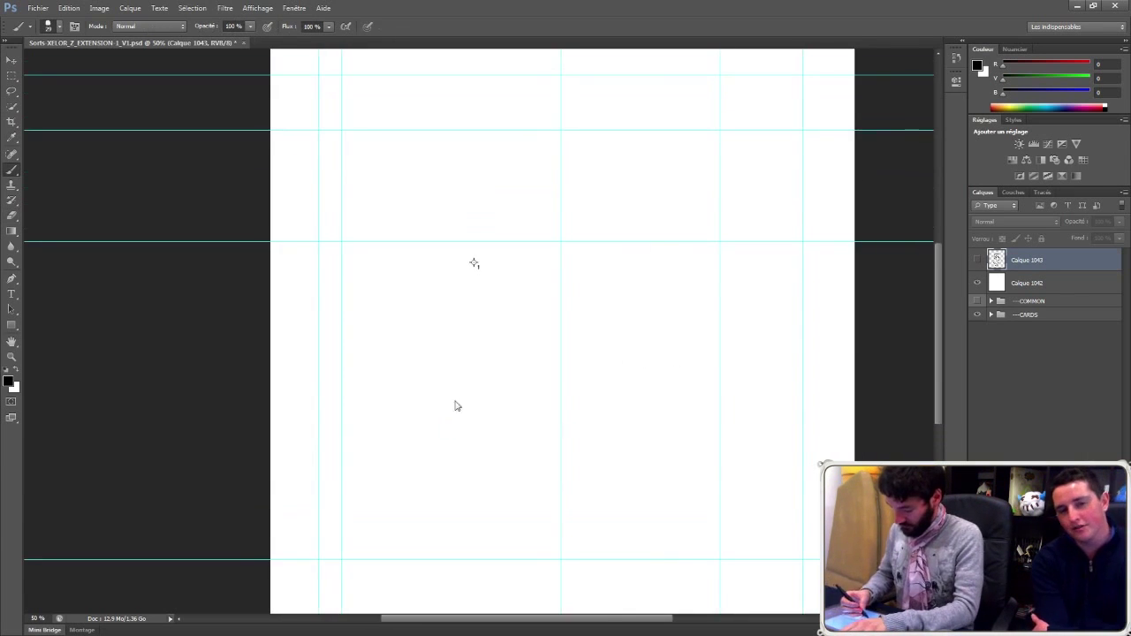
key("Return")
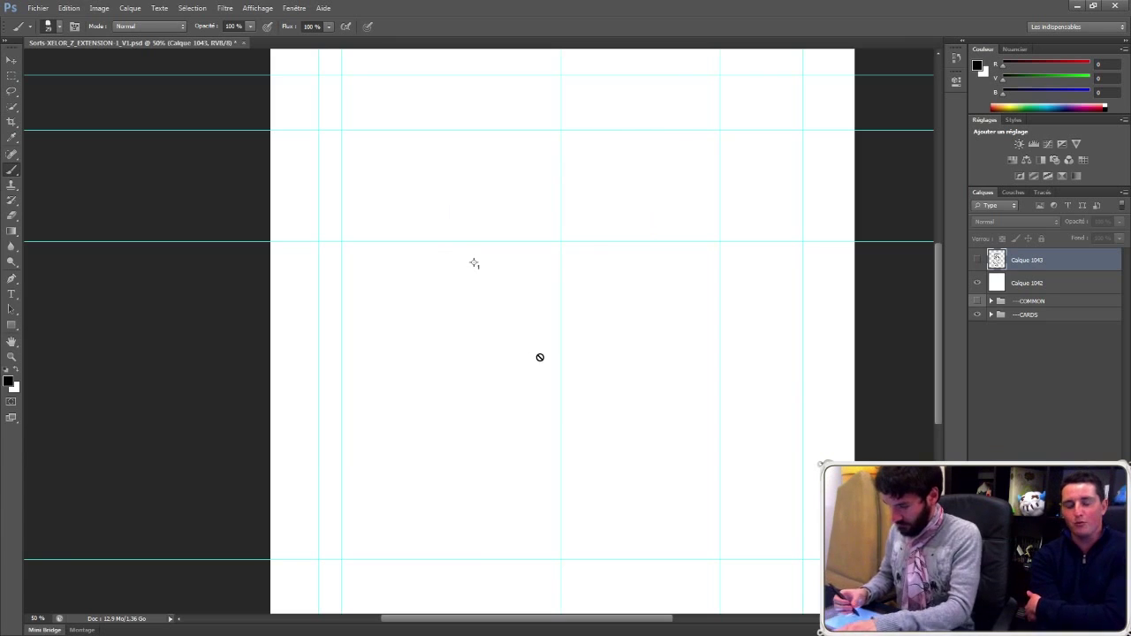
left_click(977, 299)
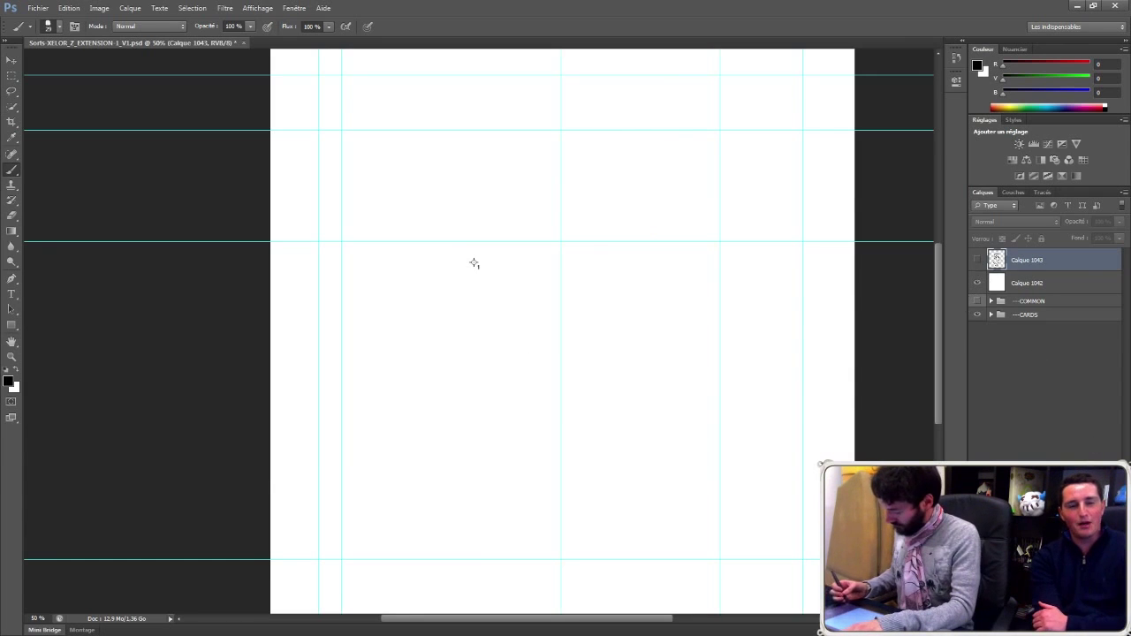
key("ctrl+shift+alt+n")
mouse_move(493, 392)
left_mouse_down()
mouse_move(465, 450)
mouse_move(560, 374)
mouse_move(677, 442)
mouse_move(573, 373)
mouse_move(639, 469)
mouse_move(606, 374)
left_mouse_up()
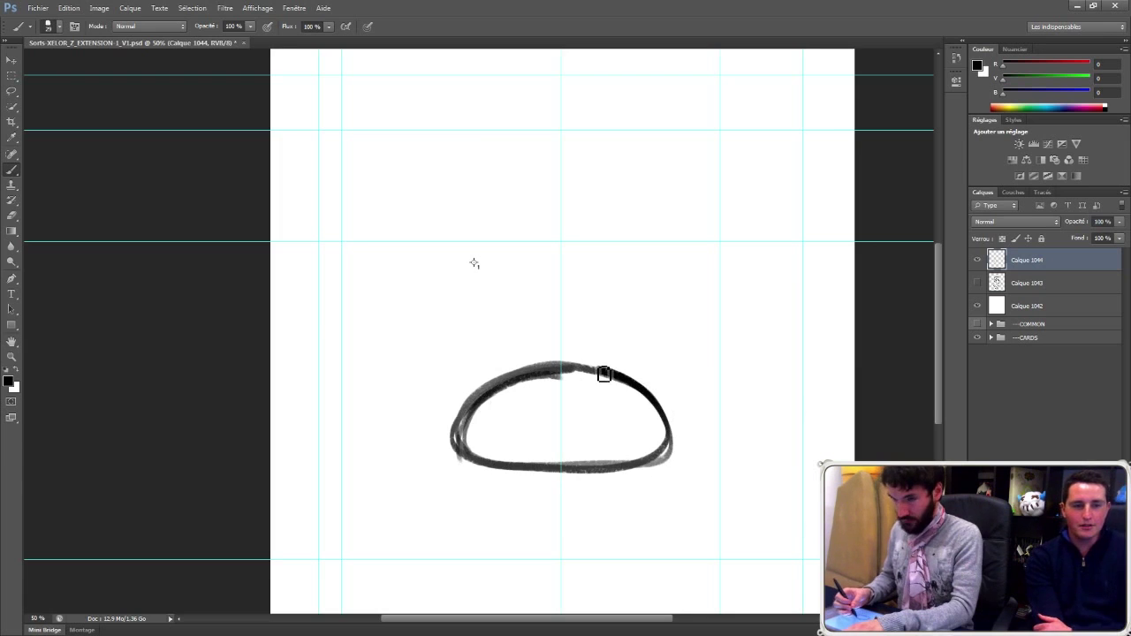
mouse_move(524, 466)
left_mouse_down()
mouse_move(486, 399)
mouse_move(409, 447)
mouse_move(339, 442)
mouse_move(523, 468)
left_mouse_up()
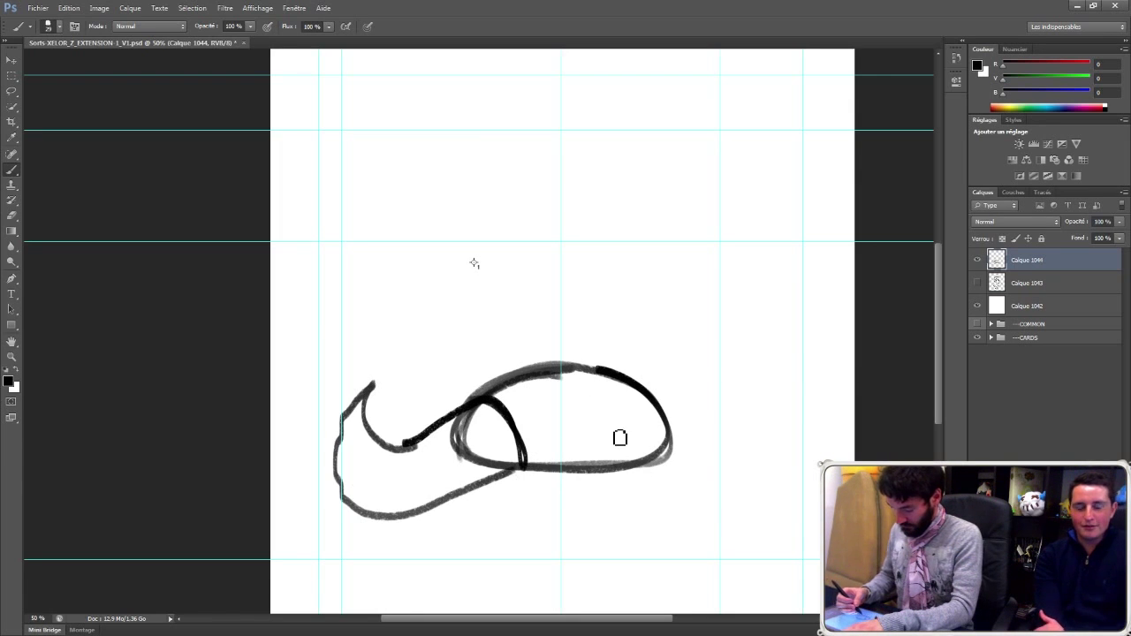
mouse_move(610, 467)
left_mouse_down()
mouse_move(665, 404)
mouse_move(772, 444)
mouse_move(817, 424)
mouse_move(715, 512)
mouse_move(637, 468)
mouse_move(747, 500)
left_mouse_up()
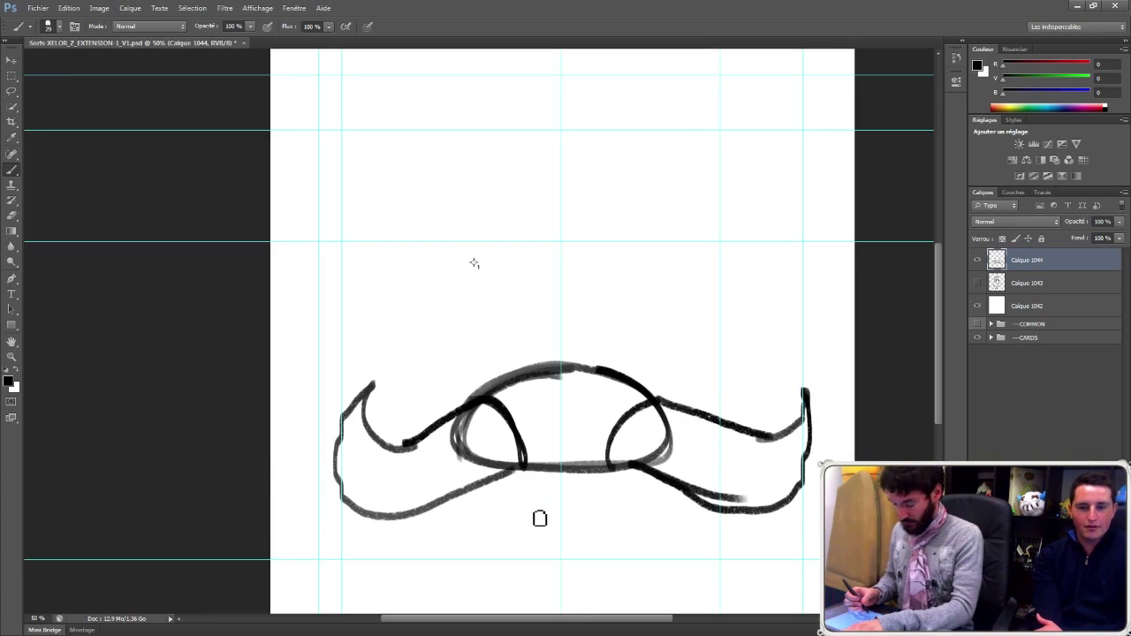
Step: Draw short legs under the dome leading to two large flat-bottomed feet
mouse_move(526, 475)
left_mouse_down()
mouse_move(601, 475)
mouse_move(472, 522)
mouse_move(507, 594)
left_mouse_up()
mouse_move(373, 510)
left_mouse_down()
mouse_move(335, 592)
mouse_move(520, 595)
left_mouse_up()
left_click_drag(443, 595, 509, 593)
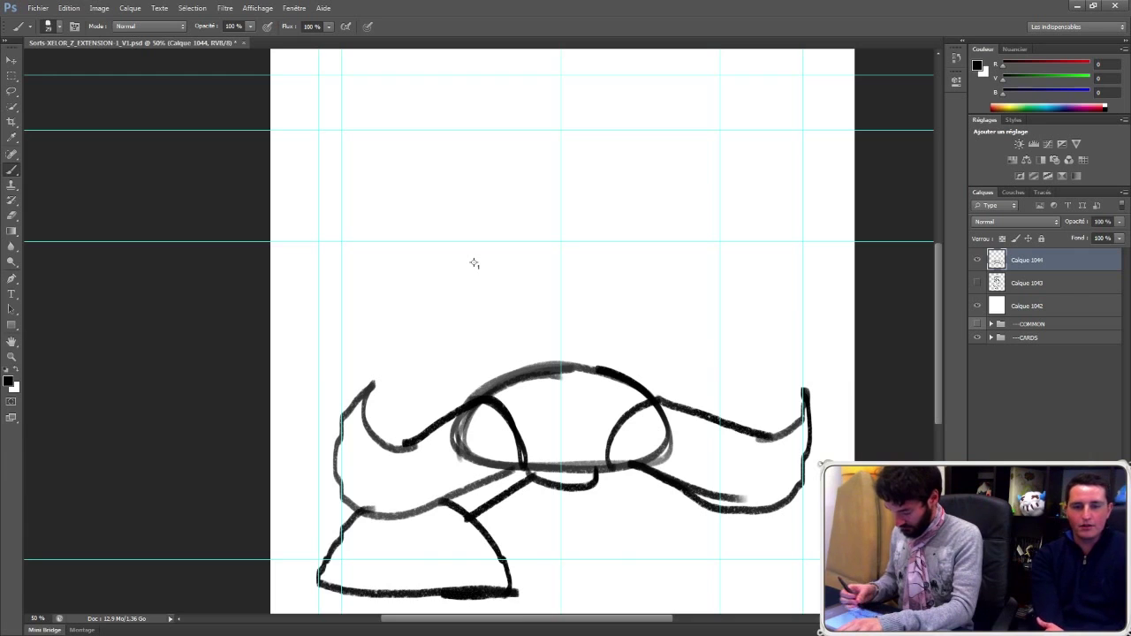
left_click_drag(610, 468, 672, 530)
left_click_drag(676, 514, 563, 579)
left_click_drag(565, 585, 774, 603)
mouse_move(750, 517)
left_mouse_down()
mouse_move(780, 554)
mouse_move(738, 601)
left_mouse_up()
Step: Reinforce the rounded joints where the two curved side shapes meet the domed body
left_click_drag(508, 394, 511, 424)
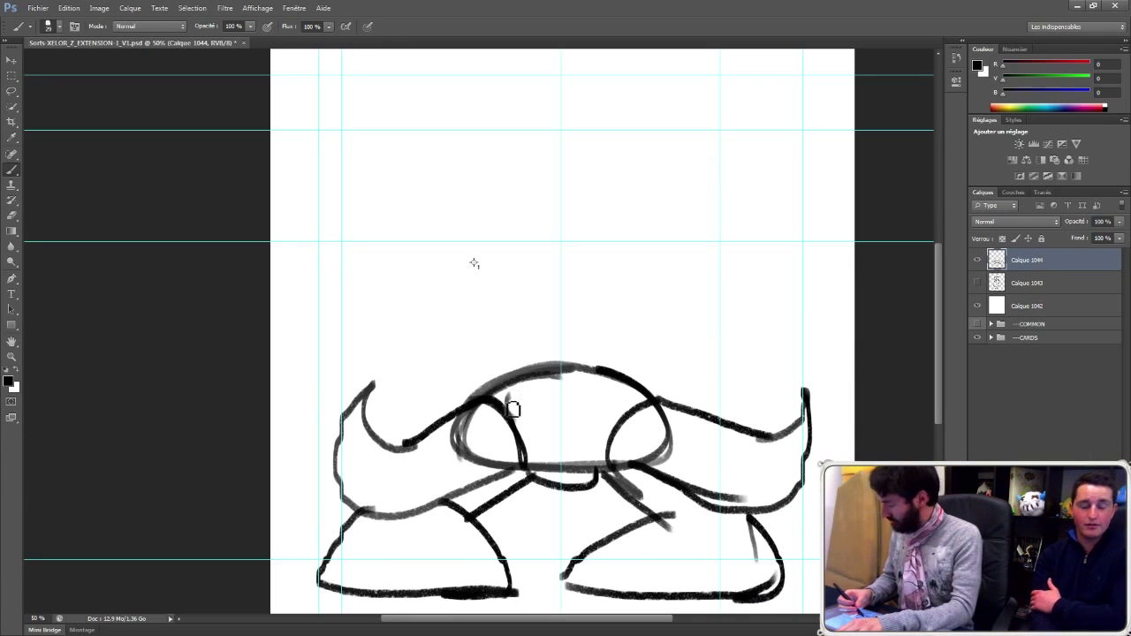
mouse_move(449, 433)
left_mouse_down()
mouse_move(502, 488)
mouse_move(521, 464)
left_mouse_up()
mouse_move(608, 478)
left_mouse_down()
mouse_move(671, 404)
mouse_move(679, 417)
left_mouse_up()
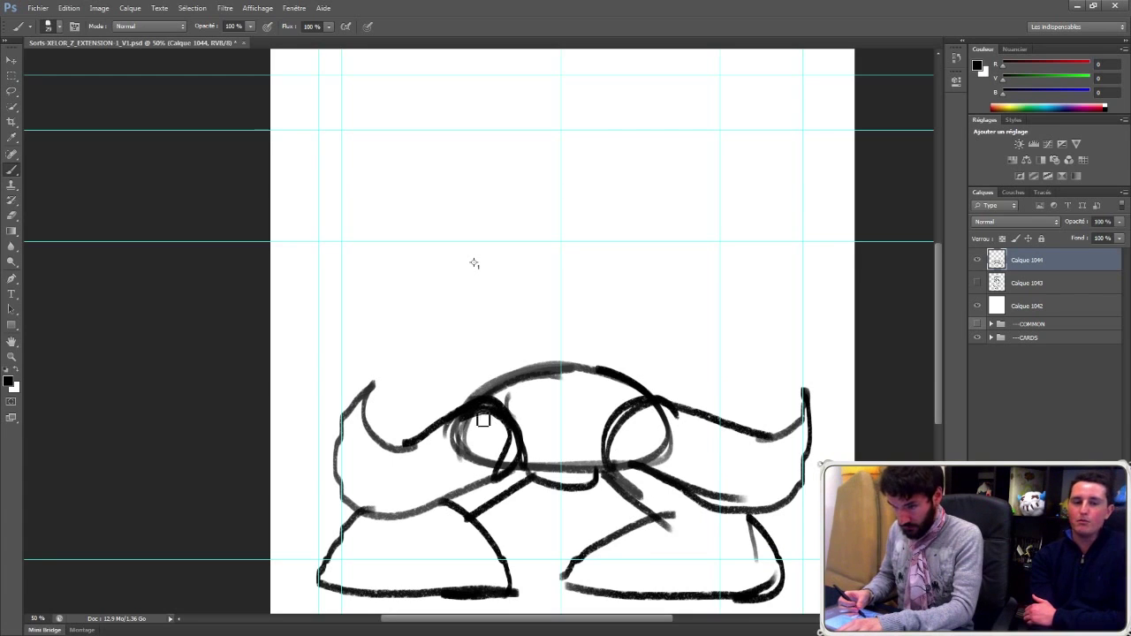
Step: Thicken the dome's upper contour and draw a large cone above it, pointing up to the right, with curved bands across it
left_click_drag(479, 407, 558, 356)
mouse_move(499, 380)
left_mouse_down()
mouse_move(638, 376)
mouse_move(488, 393)
mouse_move(507, 257)
mouse_move(581, 232)
mouse_move(616, 349)
left_mouse_up()
mouse_move(581, 228)
left_mouse_down()
mouse_move(618, 355)
mouse_move(835, 177)
left_mouse_up()
mouse_move(645, 353)
left_mouse_down()
mouse_move(842, 188)
mouse_move(650, 332)
left_mouse_up()
mouse_move(658, 196)
left_mouse_down()
mouse_move(673, 355)
mouse_move(638, 328)
left_mouse_up()
mouse_move(720, 184)
left_mouse_down()
mouse_move(702, 278)
mouse_move(738, 303)
left_mouse_up()
left_click_drag(723, 182, 743, 284)
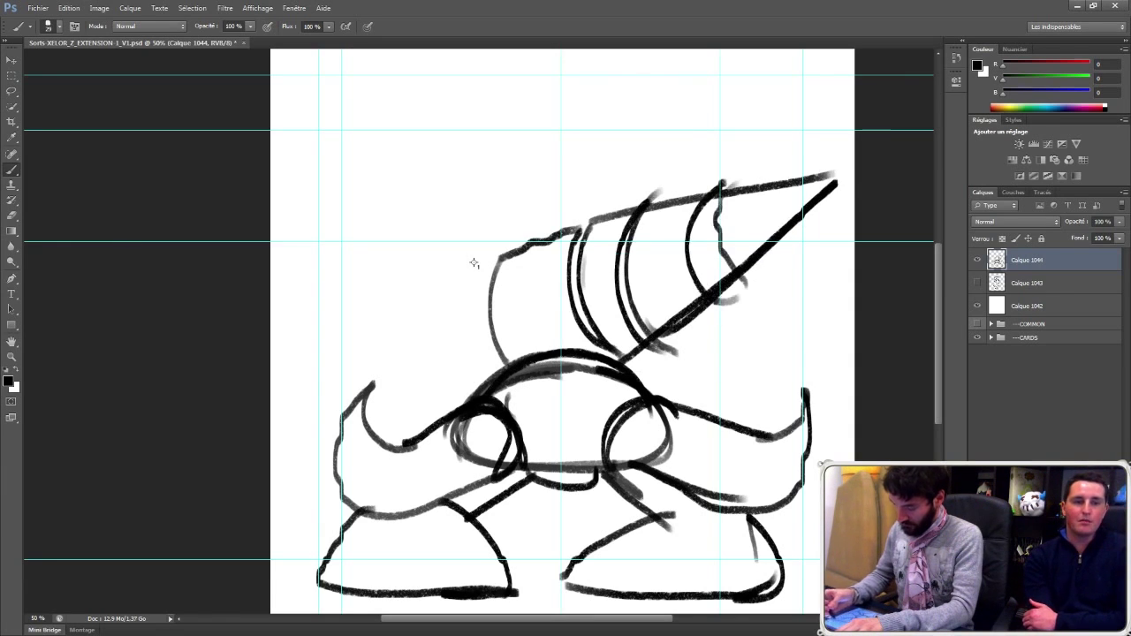
left_click_drag(782, 176, 771, 282)
Step: Draw small curved marks beside both joints, another band near the cone's tip and a short stroke off the dome's left edge
mouse_move(514, 399)
left_mouse_down()
mouse_move(546, 442)
mouse_move(534, 444)
left_mouse_up()
left_click_drag(610, 406, 594, 465)
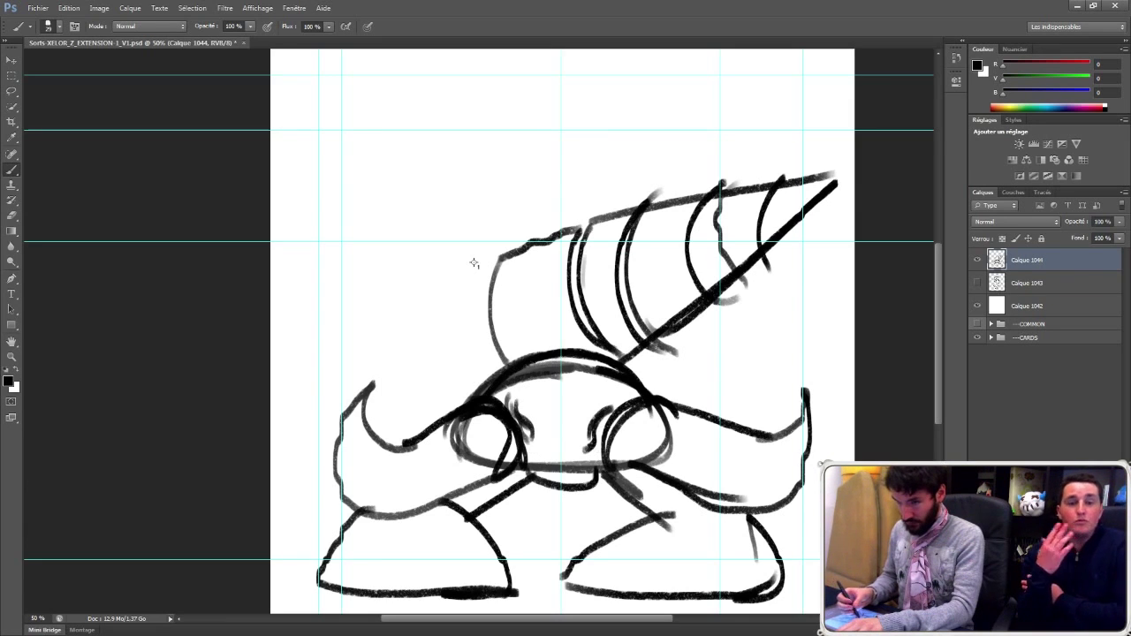
left_click_drag(486, 382, 444, 394)
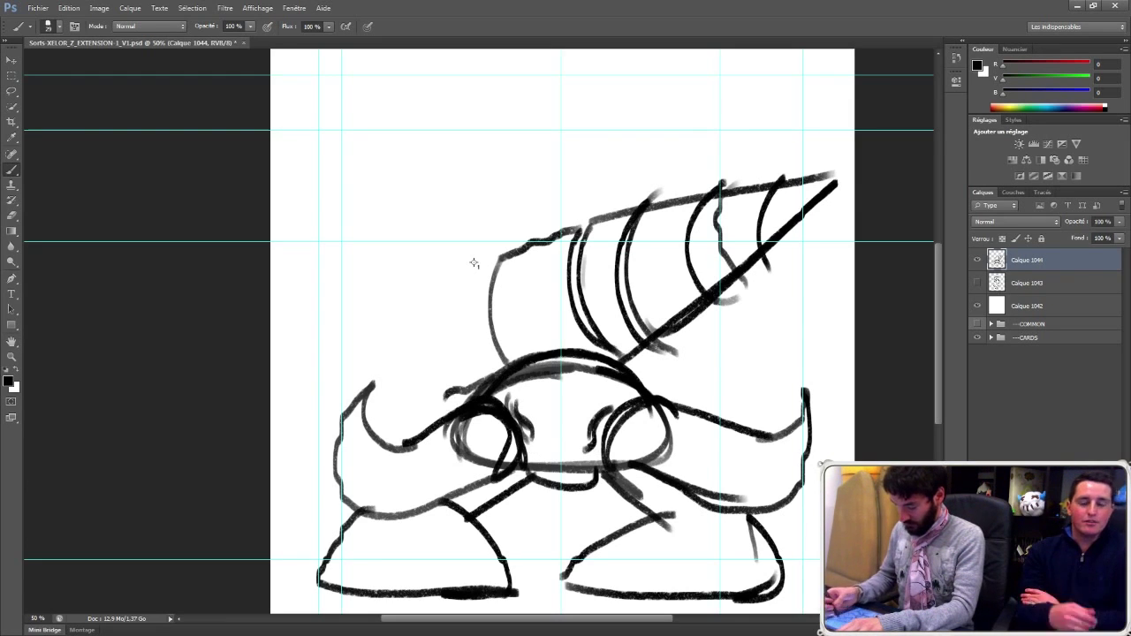
Step: Transform the sketch in perspective to narrow its upper side, and shorten its height from above
key("ctrl+t")
right_click(681, 352)
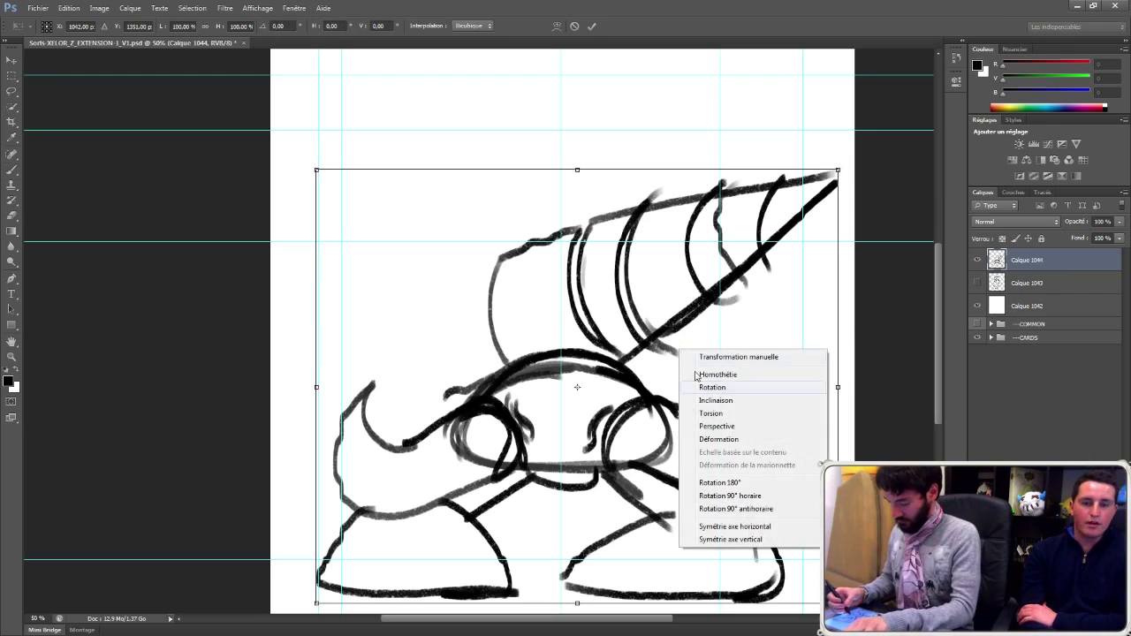
left_click(717, 426)
left_click_drag(837, 170, 777, 171)
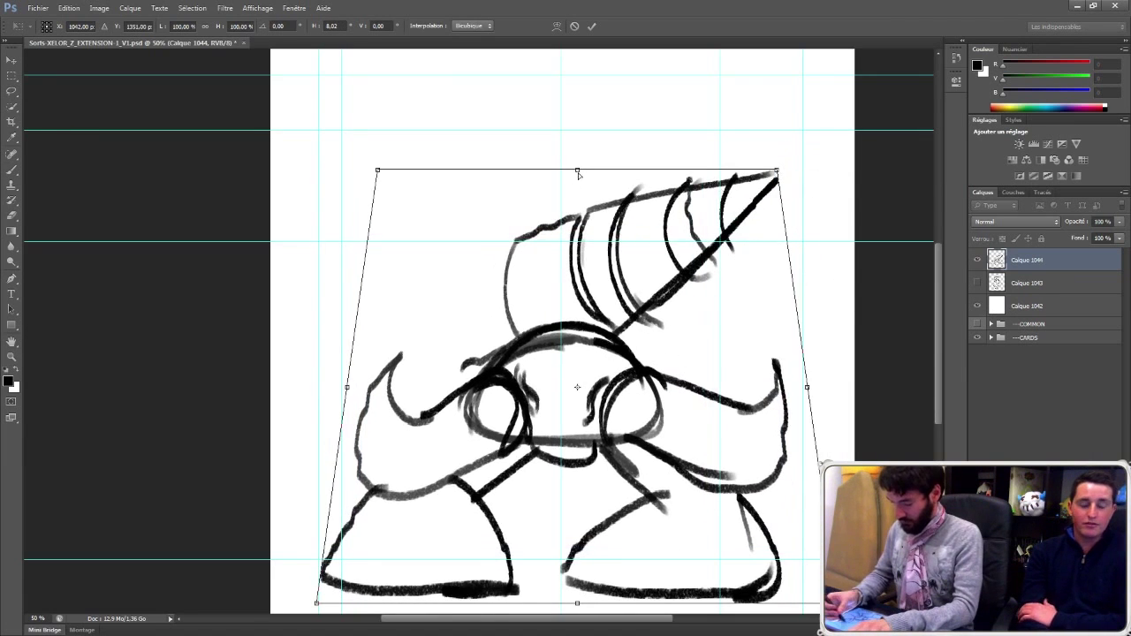
mouse_move(578, 170)
left_mouse_down()
mouse_move(586, 288)
mouse_move(553, 258)
left_mouse_up()
key("Return")
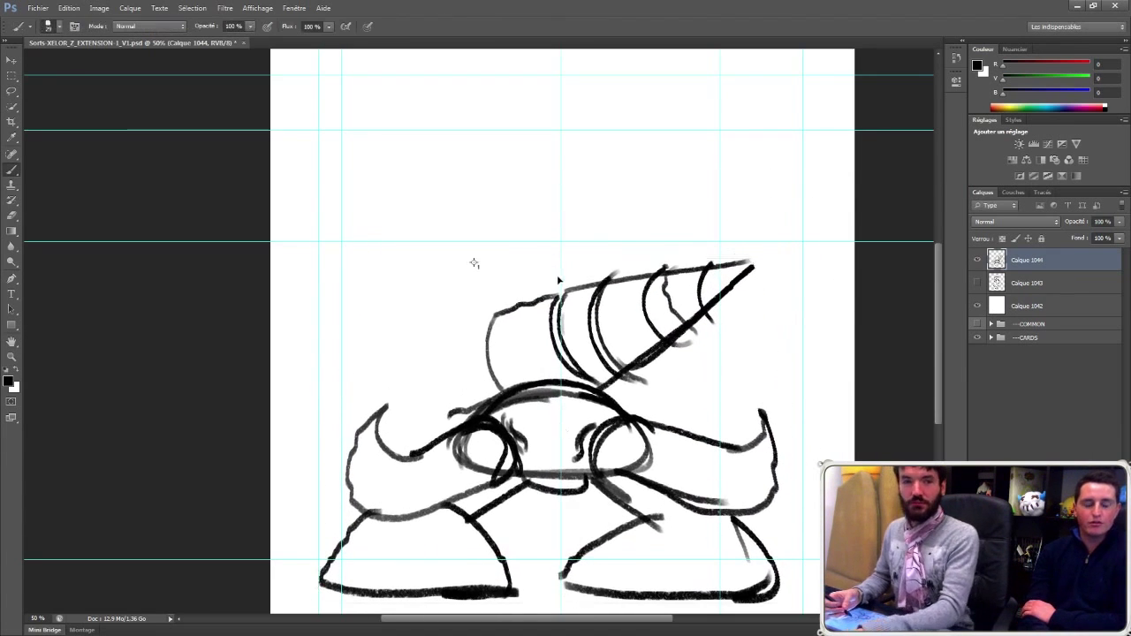
Step: Hide the cone sketch's layer and brush a rounded arch low on the canvas on a new layer
left_click(977, 260)
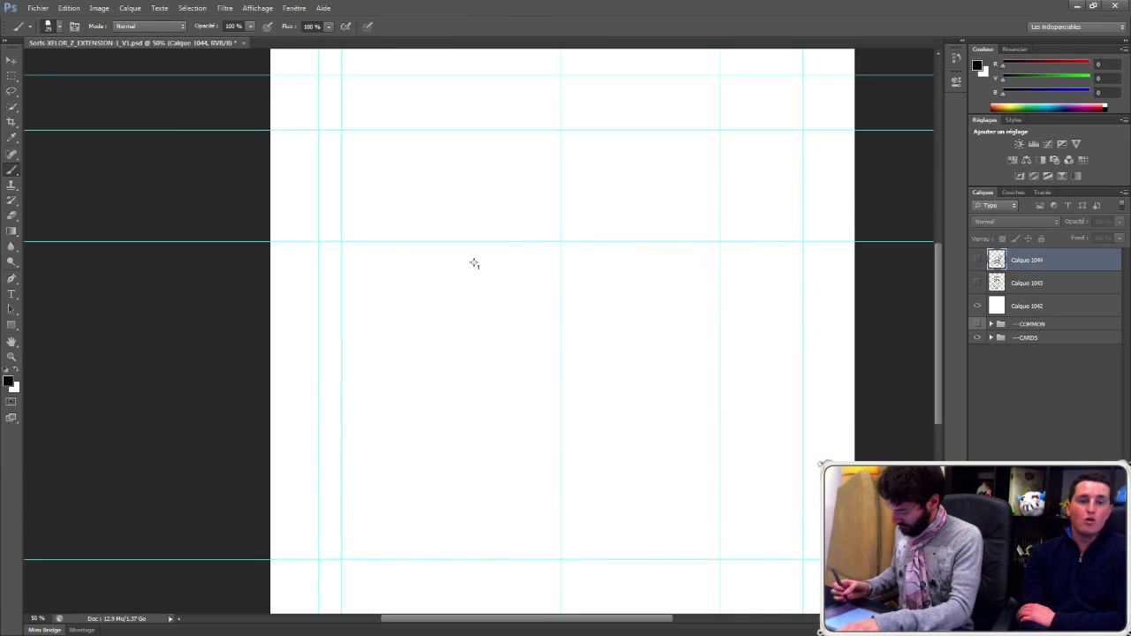
key("ctrl+shift+alt+n")
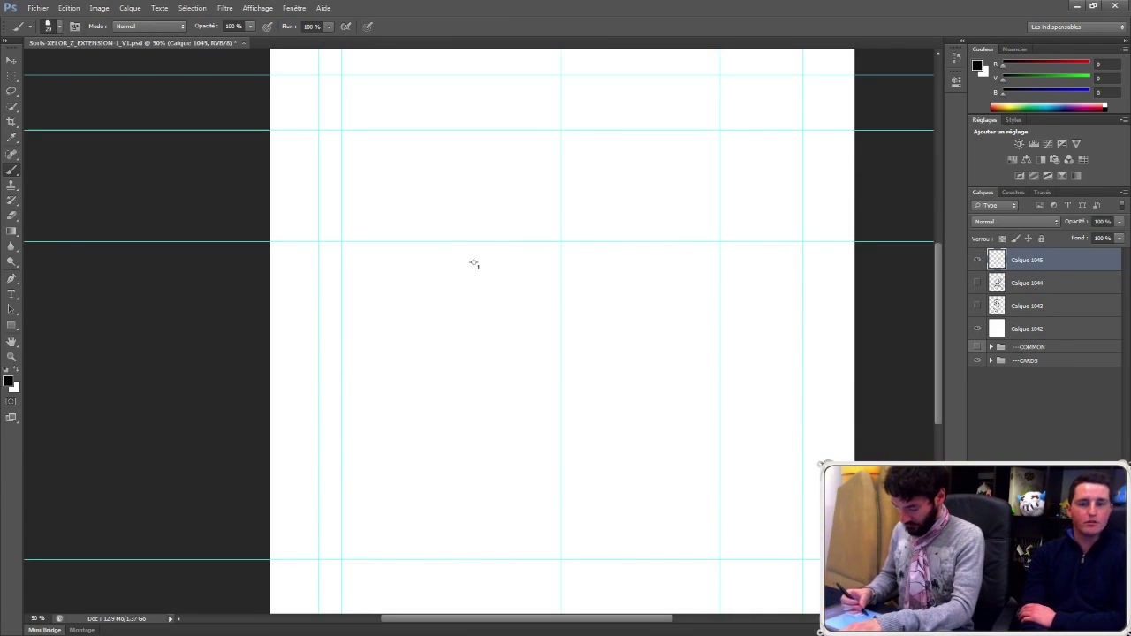
mouse_move(456, 458)
left_mouse_down()
mouse_move(518, 379)
mouse_move(625, 438)
left_mouse_up()
mouse_move(533, 412)
left_mouse_down()
mouse_move(517, 515)
mouse_move(540, 418)
mouse_move(748, 368)
left_mouse_up()
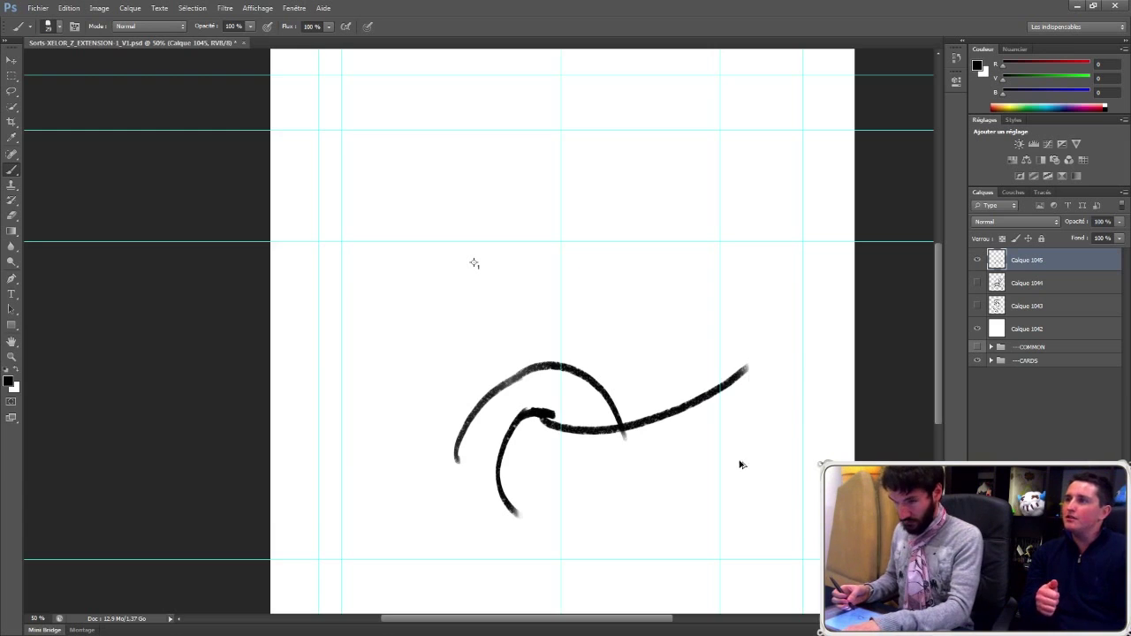
key("ctrl+alt+z")
key("ctrl+alt+z")
key("ctrl+alt+z")
Step: Extend the arch into a rounded dome outline with thick joint strokes inside, and hide the guides
mouse_move(416, 440)
left_mouse_down()
mouse_move(614, 404)
mouse_move(533, 489)
mouse_move(646, 487)
mouse_move(638, 499)
left_mouse_up()
left_click_drag(486, 427, 467, 453)
mouse_move(534, 454)
left_mouse_down()
mouse_move(519, 521)
mouse_move(584, 479)
left_mouse_up()
key("ctrl+h")
mouse_move(530, 452)
left_mouse_down()
mouse_move(590, 479)
mouse_move(645, 474)
left_mouse_up()
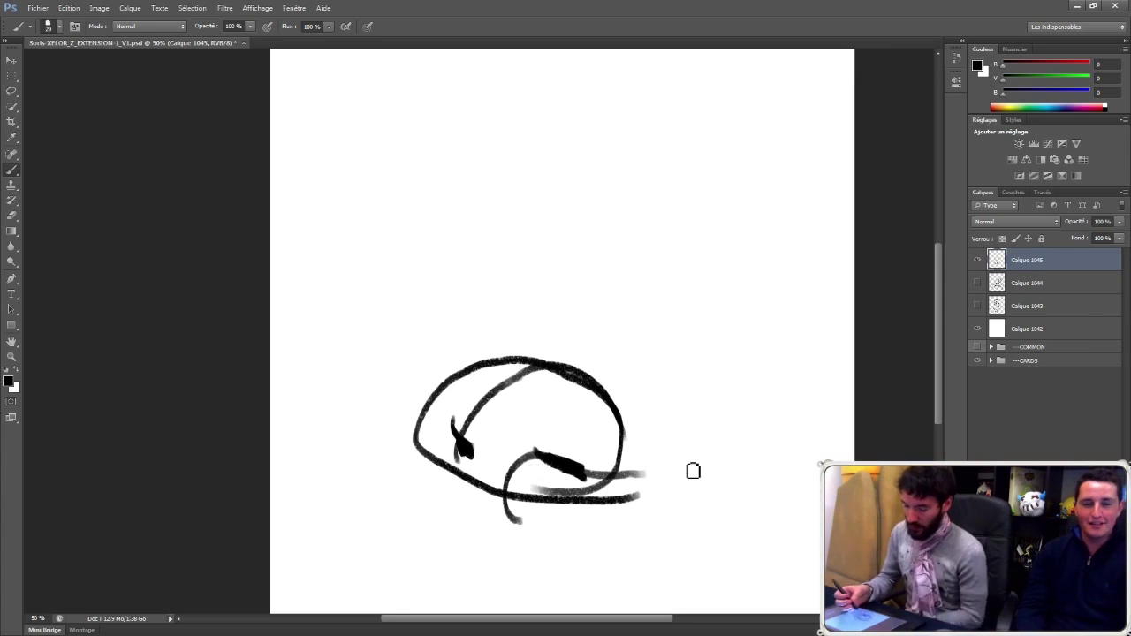
Step: Erase the dome's lower contour and the stray strokes around its right and lower edges
key("e")
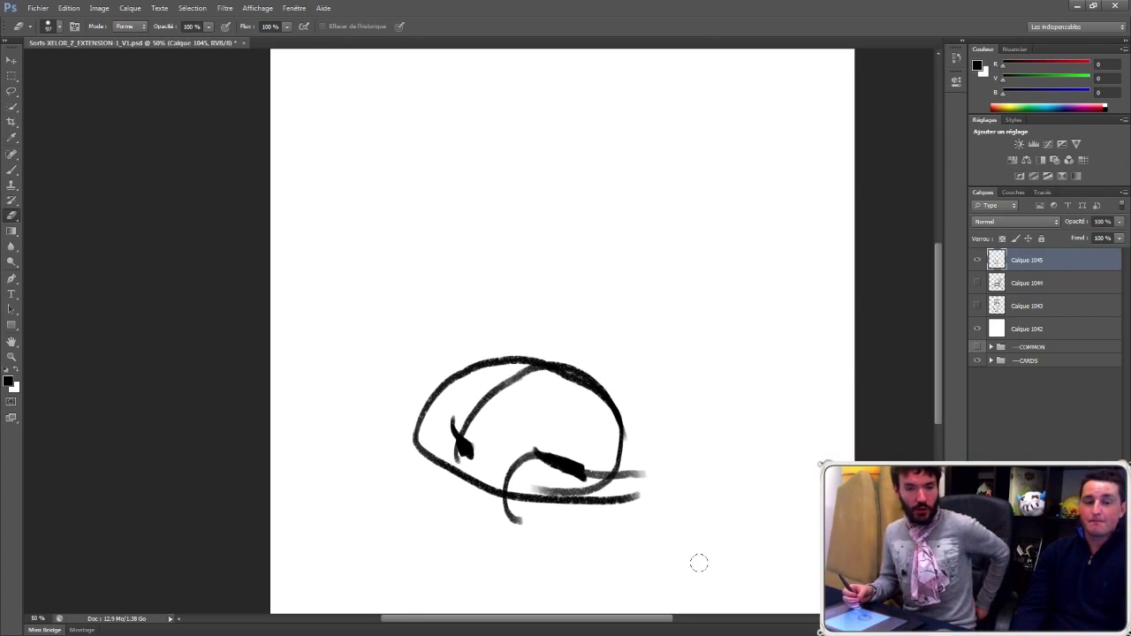
mouse_move(643, 476)
left_mouse_down()
mouse_move(538, 475)
mouse_move(591, 473)
mouse_move(637, 498)
left_mouse_up()
key("b")
key("e")
mouse_move(517, 520)
left_mouse_down()
mouse_move(528, 461)
mouse_move(416, 404)
mouse_move(445, 376)
mouse_move(459, 376)
mouse_move(425, 413)
mouse_move(469, 479)
left_mouse_up()
Step: Draw a rounded joint at the dome's left side with a large upward-curving arm and a zigzag inner edge
key("b")
mouse_move(425, 423)
left_mouse_down()
mouse_move(441, 420)
mouse_move(424, 418)
left_mouse_up()
mouse_move(415, 427)
left_mouse_down()
mouse_move(442, 451)
mouse_move(449, 516)
mouse_move(333, 447)
mouse_move(356, 546)
mouse_move(425, 523)
left_mouse_up()
Step: Draw the rounded joint at the dome's right side with a curved band closing its outer end
mouse_move(660, 415)
left_mouse_down()
mouse_move(618, 465)
mouse_move(686, 431)
mouse_move(698, 442)
left_mouse_up()
left_click_drag(612, 468, 684, 534)
mouse_move(680, 420)
left_mouse_down()
mouse_move(710, 446)
mouse_move(687, 546)
left_mouse_up()
left_click_drag(710, 445, 684, 527)
Step: Draw the large right arm extending from the joint and curving up to a pointed tip
mouse_move(704, 436)
left_mouse_down()
mouse_move(793, 480)
mouse_move(826, 404)
mouse_move(836, 459)
left_mouse_up()
left_click_drag(820, 528, 800, 537)
left_click_drag(676, 524, 792, 559)
left_click_drag(712, 557, 819, 530)
left_click_drag(817, 380, 838, 461)
left_click_drag(821, 497, 808, 524)
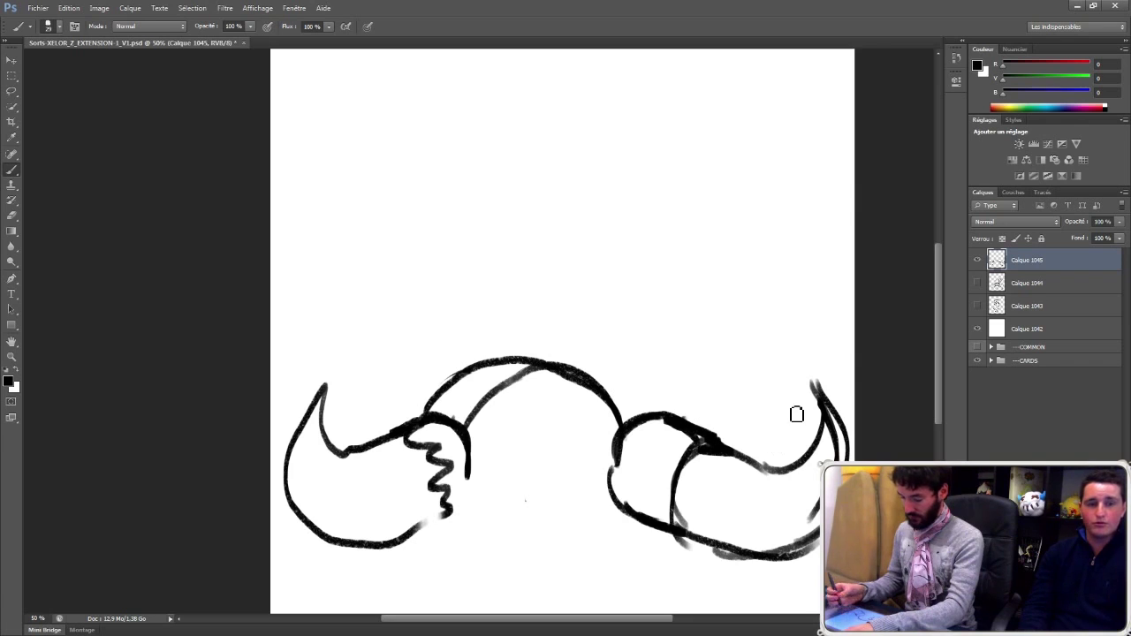
Step: Hide the curved-arm sketch's layer and add a new empty layer above it
left_click(978, 260)
left_click(977, 260)
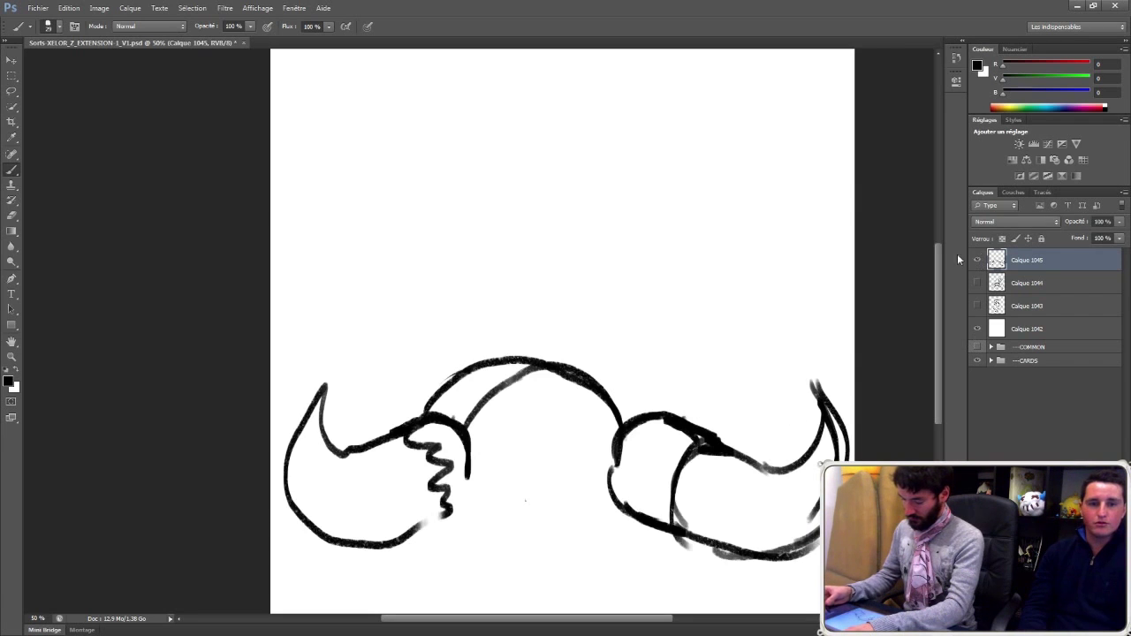
left_click_drag(550, 361, 649, 390)
left_click(978, 259)
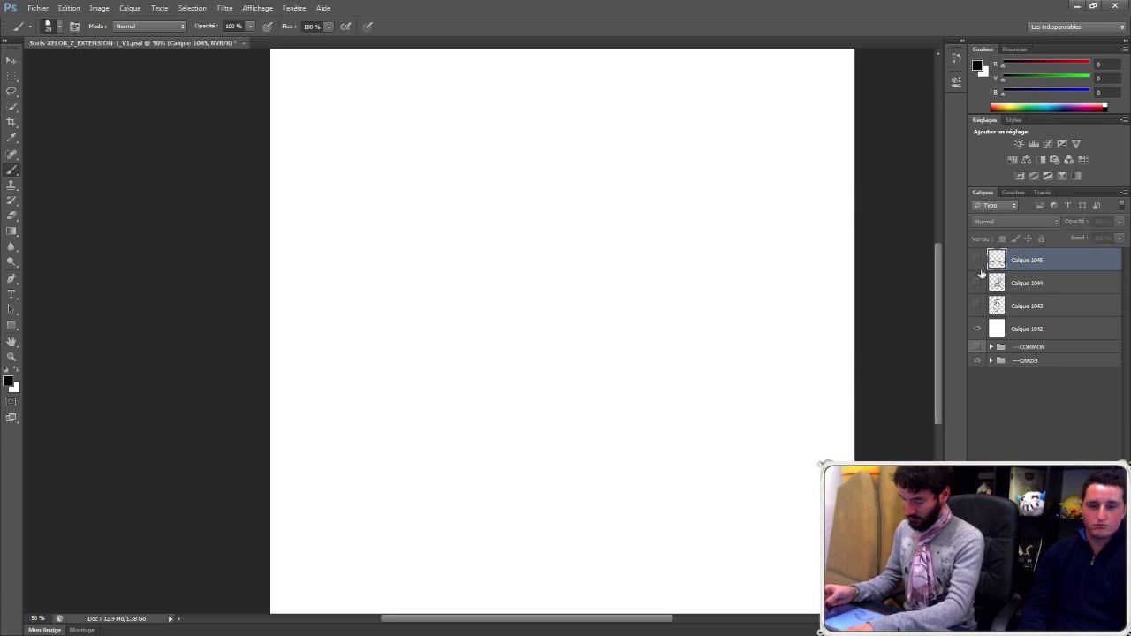
key("ctrl+shift+alt+n")
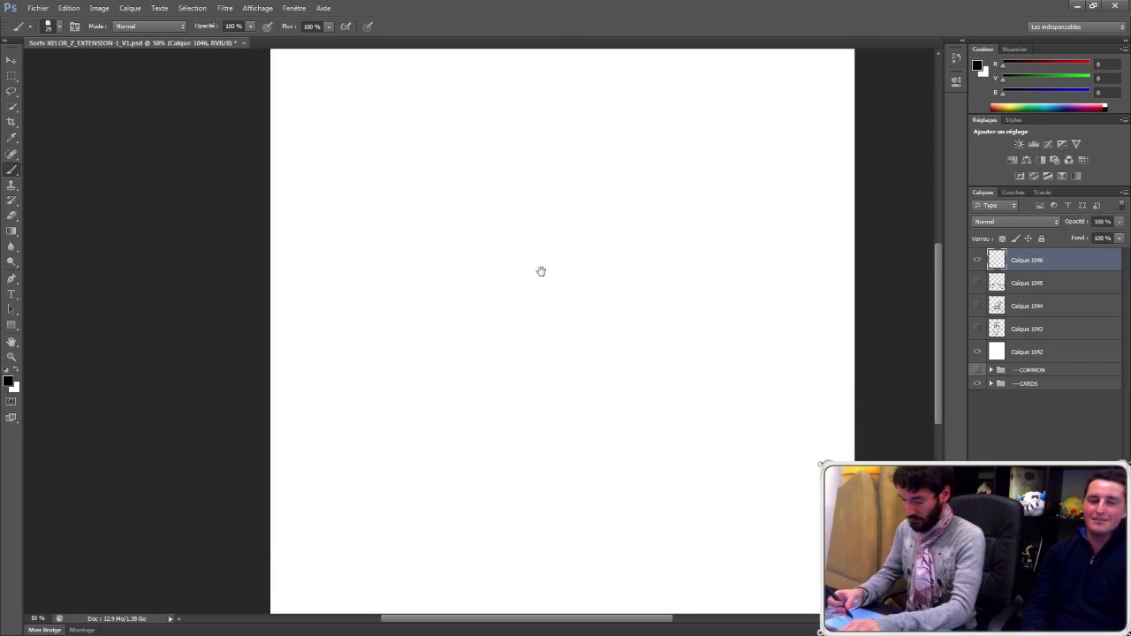
Step: Draw two slanted pillars with flat tops, joined by a horizontal bar near their upper ends
left_click_drag(539, 318, 548, 330)
mouse_move(364, 416)
left_mouse_down()
mouse_move(432, 221)
mouse_move(474, 220)
mouse_move(415, 437)
left_mouse_up()
mouse_move(474, 221)
left_mouse_down()
mouse_move(472, 270)
mouse_move(707, 275)
mouse_move(710, 226)
mouse_move(741, 437)
left_mouse_up()
mouse_move(700, 217)
left_mouse_down()
mouse_move(757, 224)
mouse_move(795, 444)
left_mouse_up()
Step: Draw a keyhole-like arch between the pillars and fill a black pointed shape inside it
mouse_move(588, 313)
left_mouse_down()
mouse_move(561, 330)
mouse_move(510, 404)
left_mouse_up()
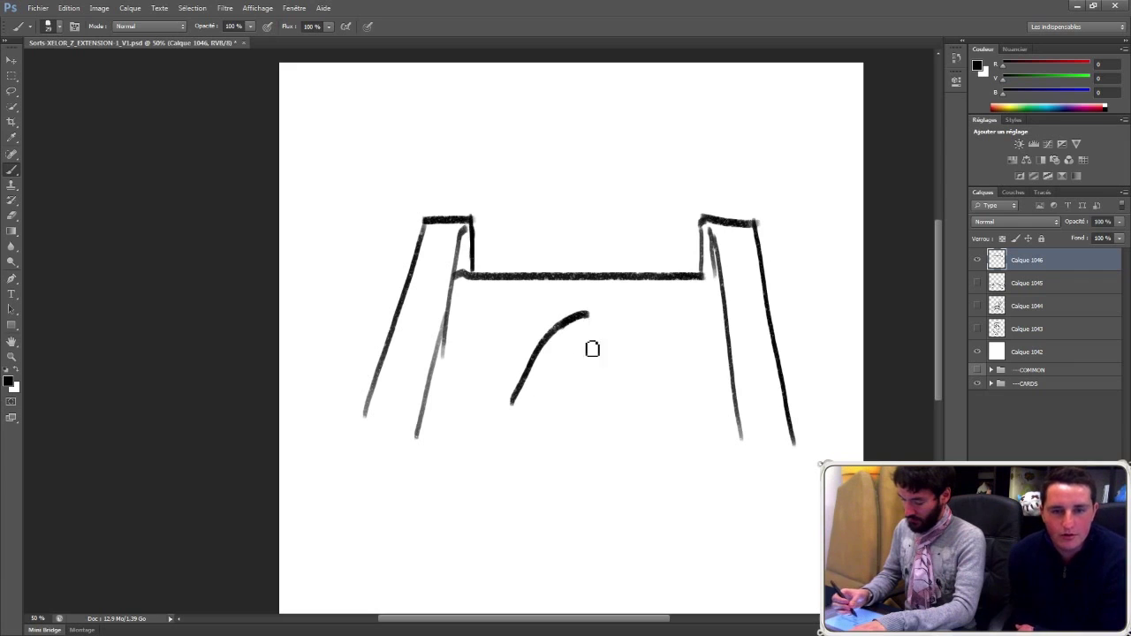
mouse_move(586, 342)
left_mouse_down()
mouse_move(580, 399)
mouse_move(588, 415)
mouse_move(591, 354)
mouse_move(594, 449)
mouse_move(592, 436)
left_mouse_up()
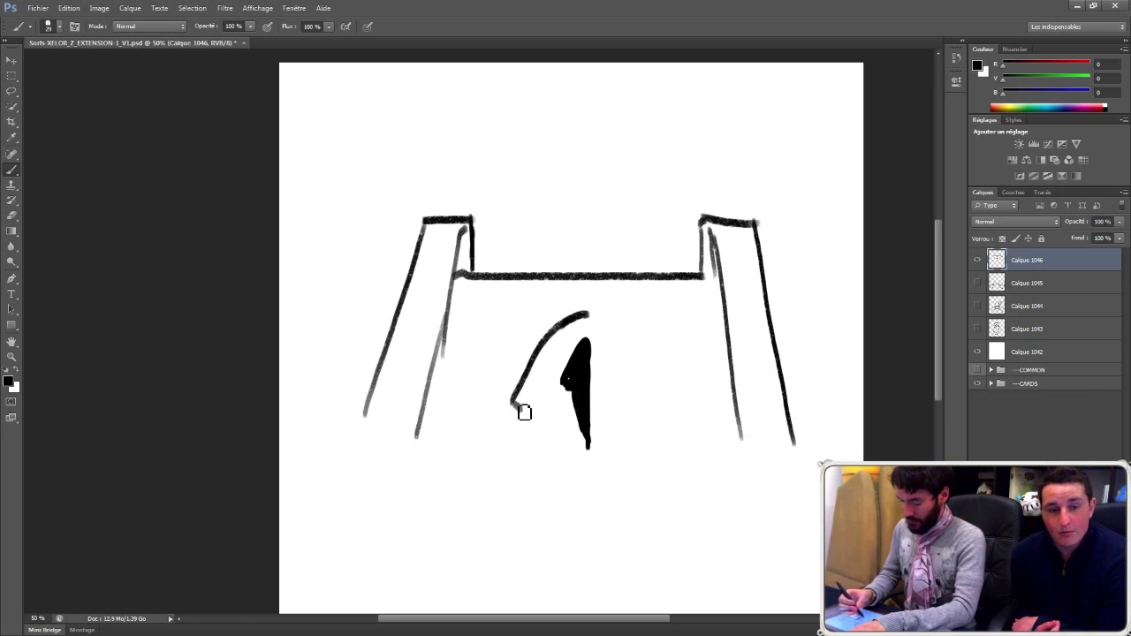
left_click_drag(524, 412, 543, 453)
mouse_move(587, 314)
left_mouse_down()
mouse_move(659, 367)
mouse_move(638, 457)
left_mouse_up()
mouse_move(586, 342)
left_mouse_down()
mouse_move(605, 378)
mouse_move(590, 449)
left_mouse_up()
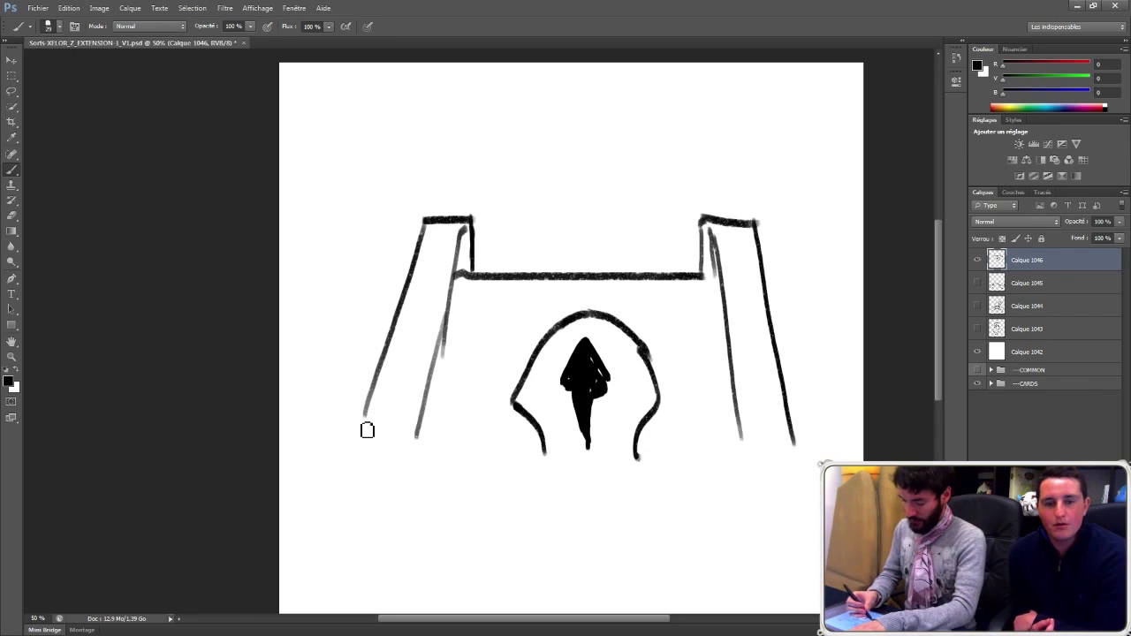
Step: Extend the left pillar's outer edge and draw a tapered block at its base
left_click_drag(365, 413, 422, 458)
left_click_drag(352, 460, 375, 506)
mouse_move(423, 467)
left_mouse_down()
mouse_move(375, 506)
mouse_move(431, 515)
left_mouse_up()
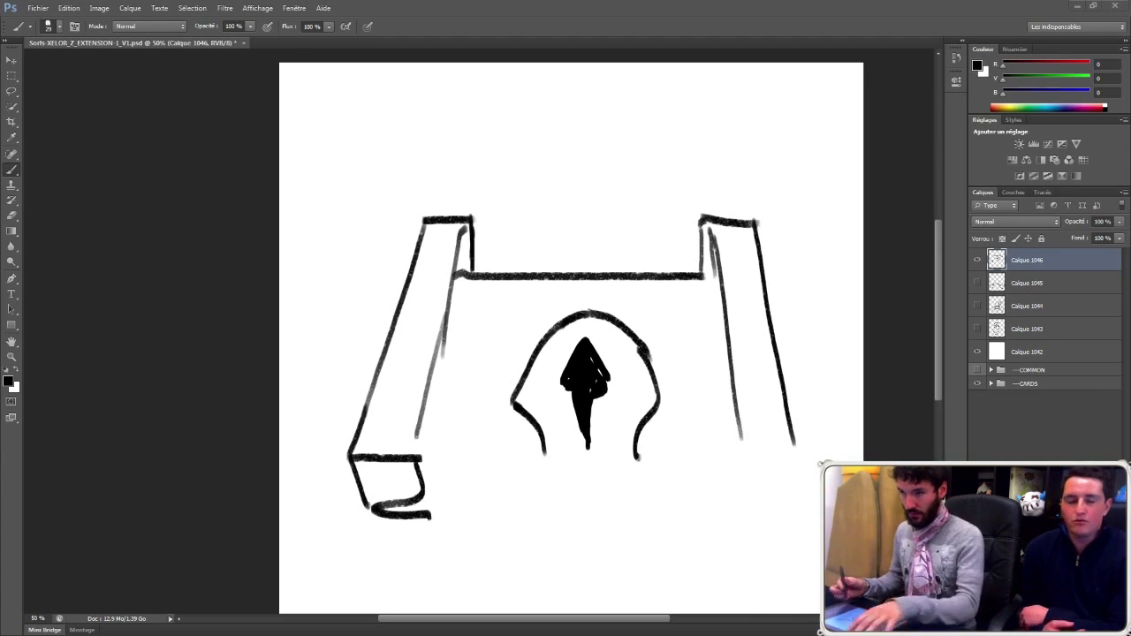
Step: Draw large curved wing-like contours outside both pillars, each ending in a small lobe
mouse_move(406, 301)
left_mouse_down()
mouse_move(384, 236)
mouse_move(290, 190)
left_mouse_up()
mouse_move(274, 269)
left_mouse_down()
mouse_move(339, 354)
mouse_move(326, 391)
mouse_move(371, 405)
left_mouse_up()
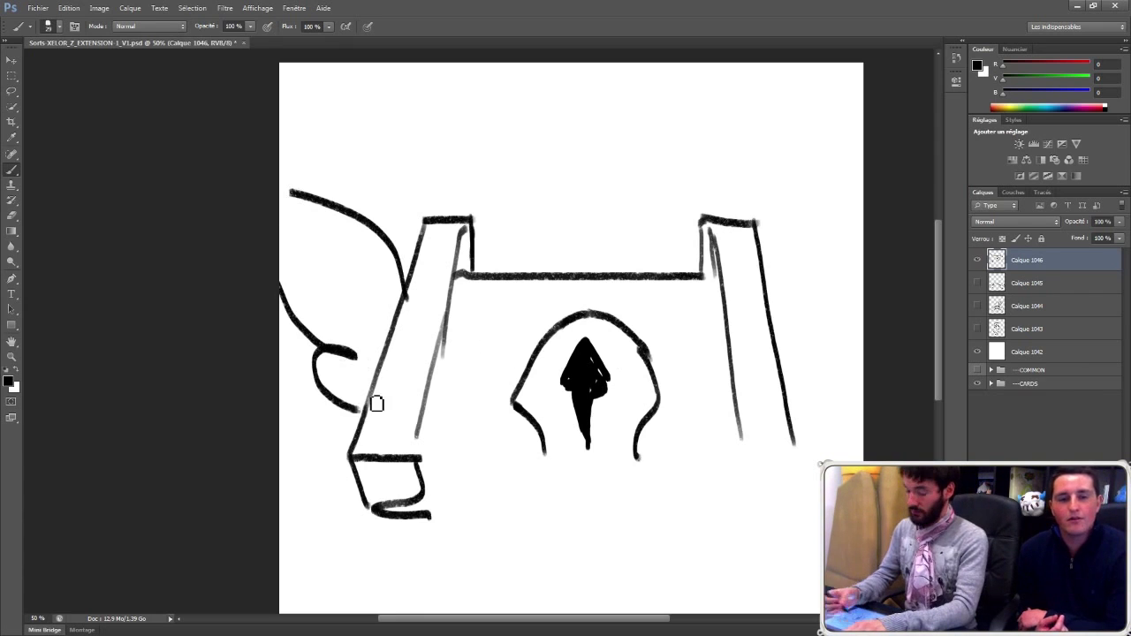
left_click_drag(762, 281, 863, 178)
mouse_move(864, 309)
left_mouse_down()
mouse_move(862, 380)
mouse_move(821, 429)
left_mouse_up()
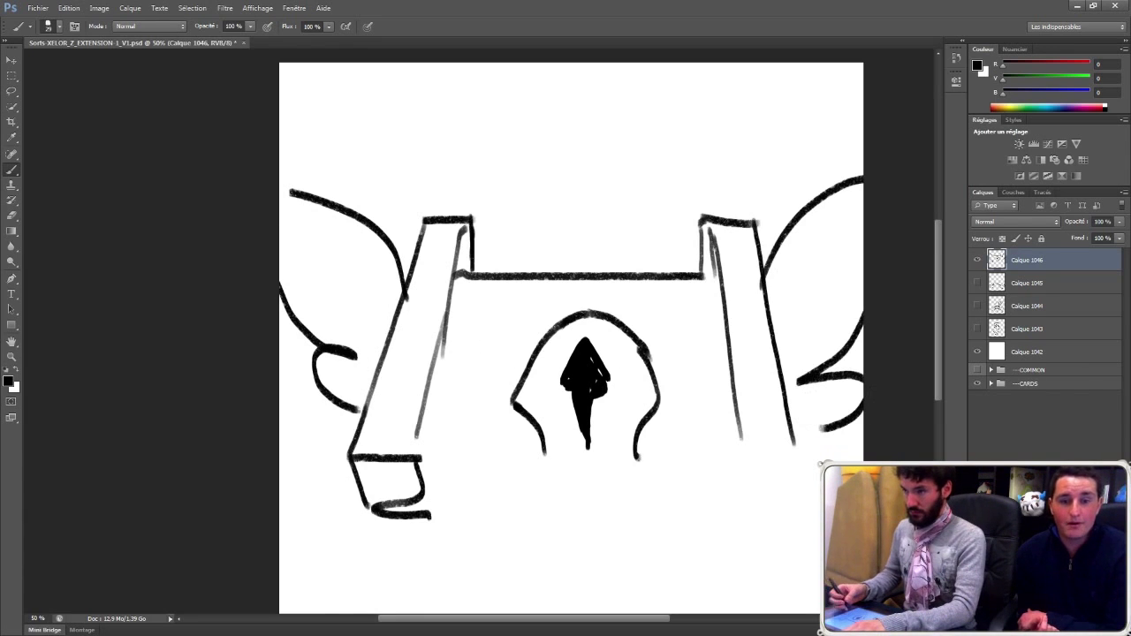
Step: Draw a tapered block at the right pillar's base and a crenellated lower edge between the two blocks
left_click_drag(741, 447, 800, 445)
left_click_drag(803, 447, 778, 517)
left_click_drag(741, 449, 750, 516)
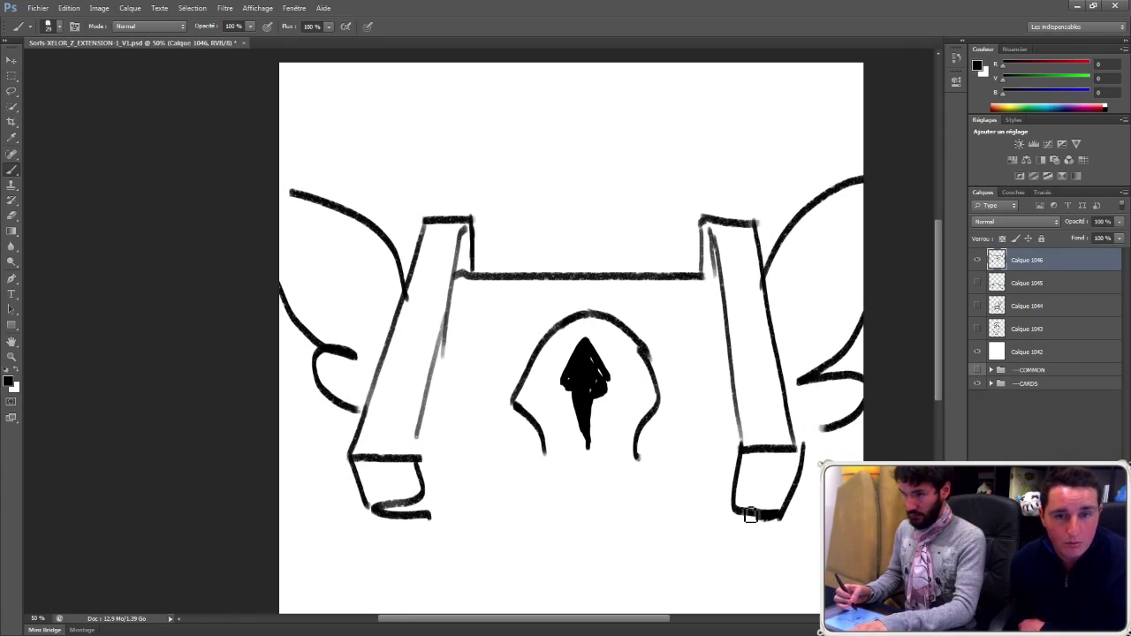
mouse_move(428, 505)
left_mouse_down()
mouse_move(500, 478)
mouse_move(510, 518)
mouse_move(556, 487)
mouse_move(620, 483)
mouse_move(628, 516)
mouse_move(664, 516)
mouse_move(662, 492)
mouse_move(718, 480)
left_mouse_up()
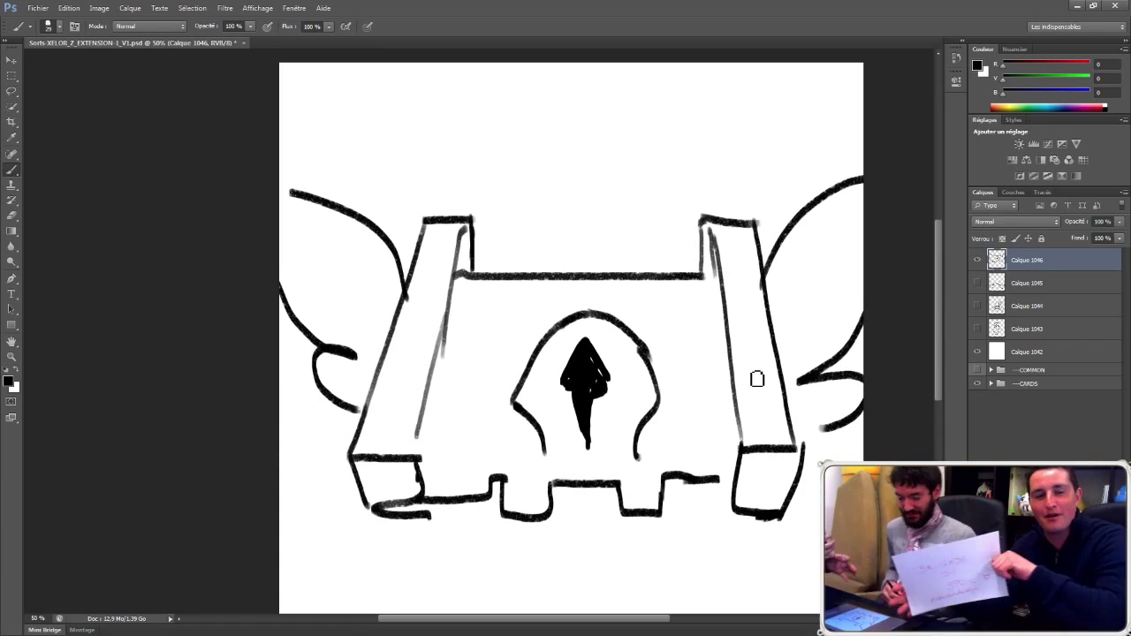
Step: Scale the pillar sketch down proportionally and move it up and to the left on the canvas
key("ctrl+t")
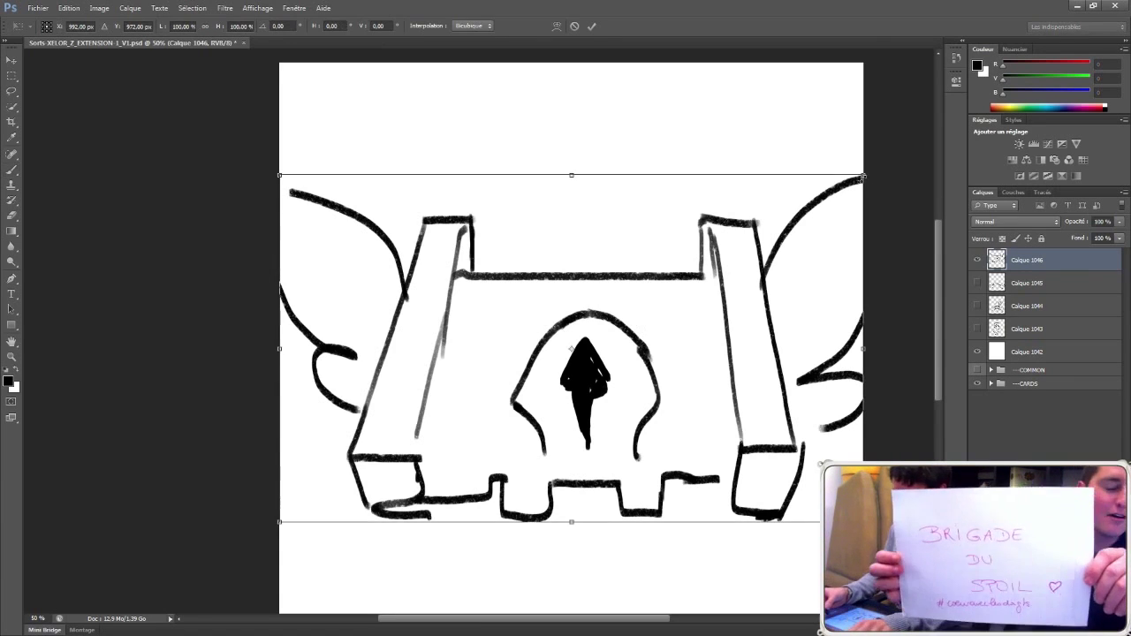
mouse_move(863, 177)
left_mouse_down()
mouse_move(859, 209)
mouse_move(797, 212)
left_mouse_up()
key("Escape")
key("ctrl+t")
key("Return")
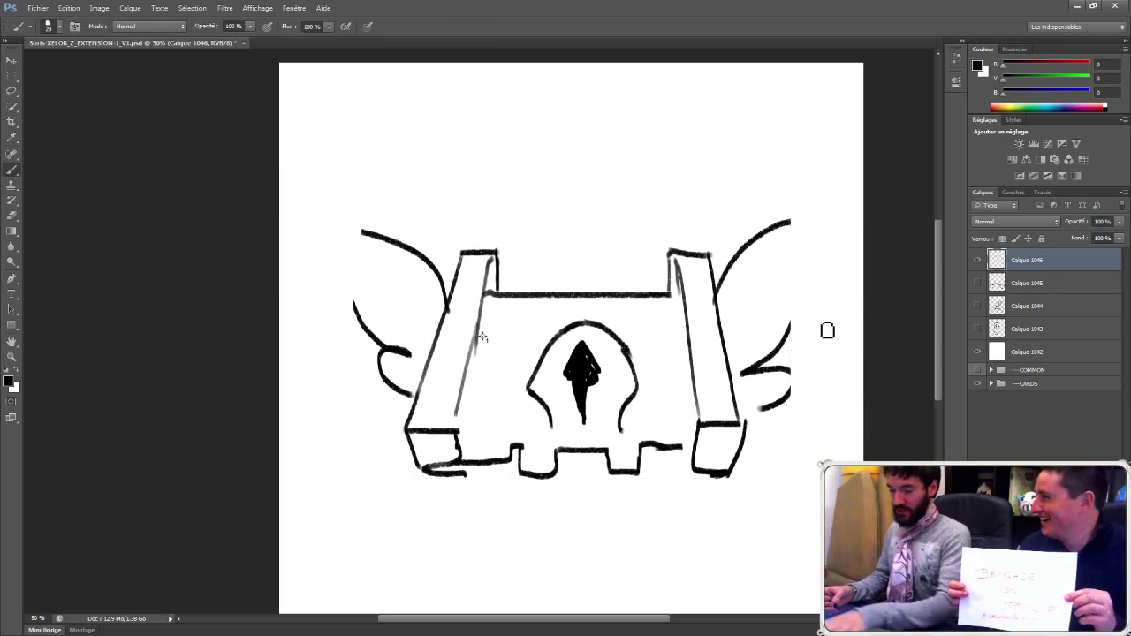
key("v")
left_click_drag(717, 334, 689, 254)
Step: Draw a notched lower jaw beneath the crenellated edge, with a bent line linking it to the left block
key("b")
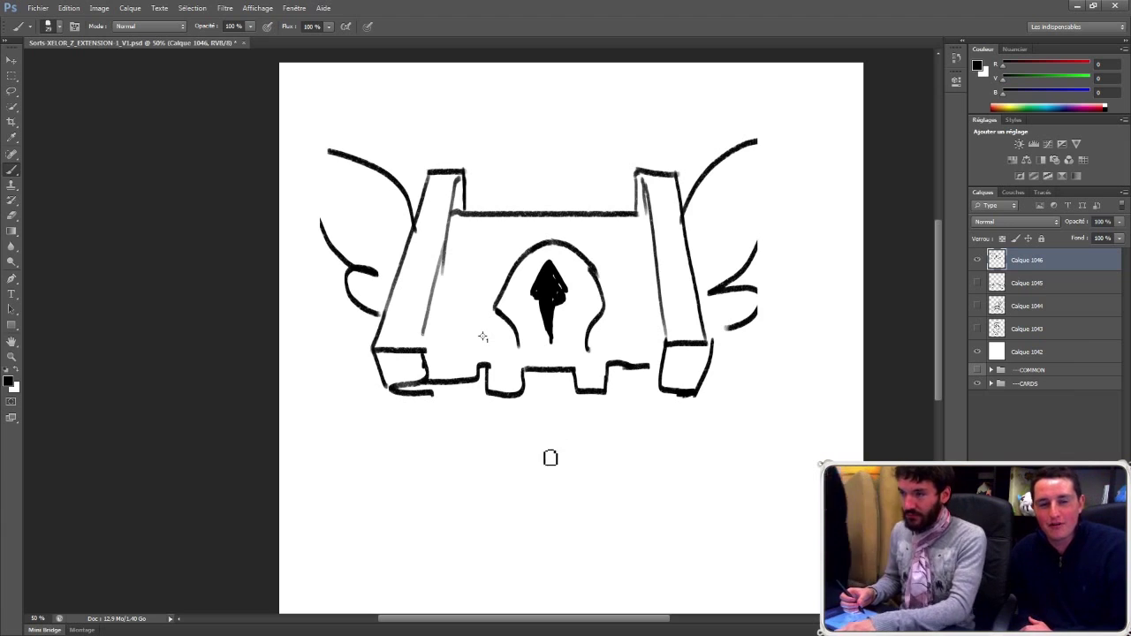
mouse_move(482, 407)
left_mouse_down()
mouse_move(478, 442)
mouse_move(478, 426)
mouse_move(495, 422)
mouse_move(553, 434)
mouse_move(612, 414)
mouse_move(606, 473)
left_mouse_up()
left_click_drag(480, 475, 608, 469)
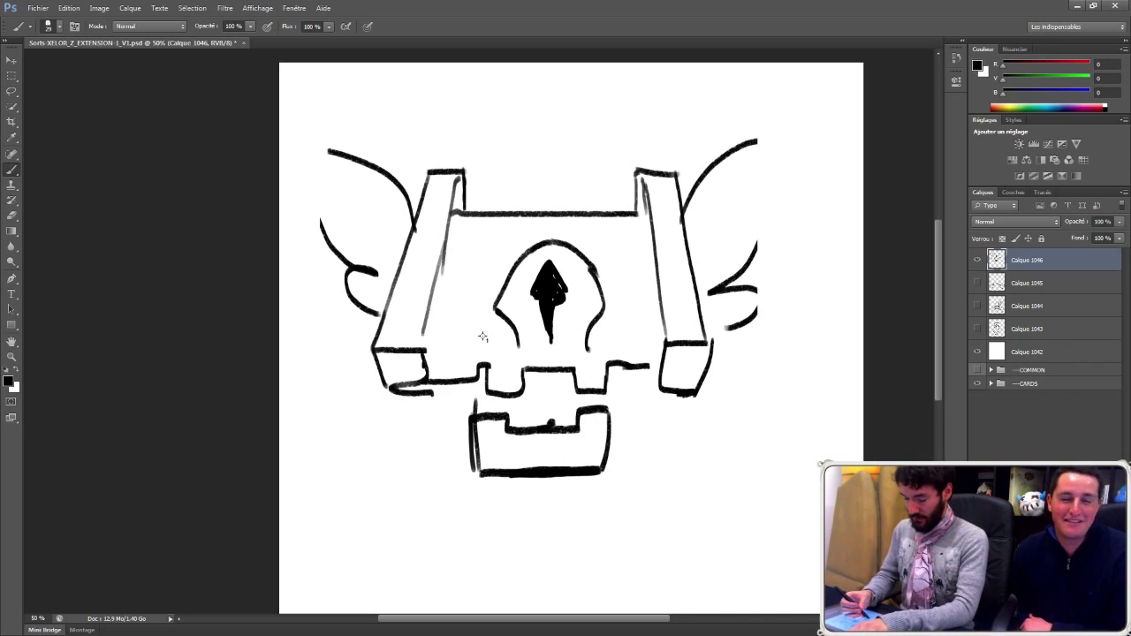
mouse_move(415, 389)
left_mouse_down()
mouse_move(424, 446)
mouse_move(464, 464)
left_mouse_up()
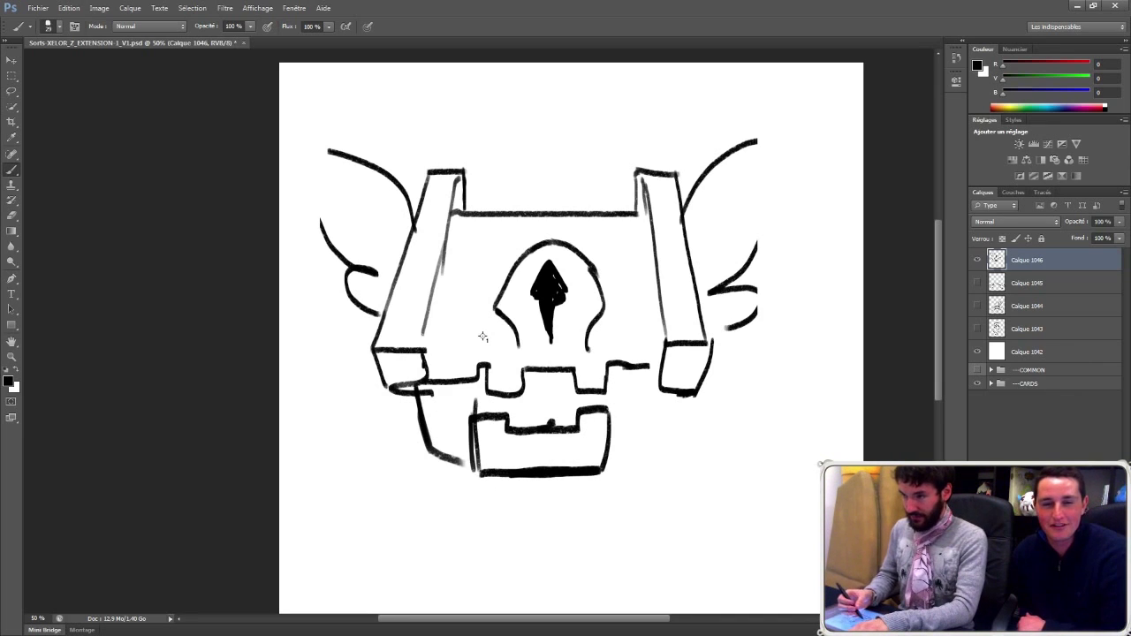
Step: Draw an angular limb with a thick flat end on each side of the jaw, linking the right one inward with a thick bar
mouse_move(379, 436)
left_mouse_down()
mouse_move(406, 407)
mouse_move(377, 438)
mouse_move(330, 412)
mouse_move(311, 497)
mouse_move(364, 559)
left_mouse_up()
mouse_move(379, 439)
left_mouse_down()
mouse_move(409, 545)
mouse_move(391, 560)
mouse_move(409, 566)
left_mouse_up()
mouse_move(663, 408)
left_mouse_down()
mouse_move(667, 448)
mouse_move(732, 431)
mouse_move(733, 413)
mouse_move(775, 401)
mouse_move(819, 439)
mouse_move(776, 541)
left_mouse_up()
left_click_drag(690, 448, 727, 482)
left_click_drag(719, 482, 693, 574)
left_click_drag(694, 574, 756, 565)
left_click_drag(783, 521, 757, 566)
mouse_move(638, 462)
left_mouse_down()
mouse_move(623, 468)
mouse_move(695, 436)
left_mouse_up()
left_click_drag(632, 468, 706, 438)
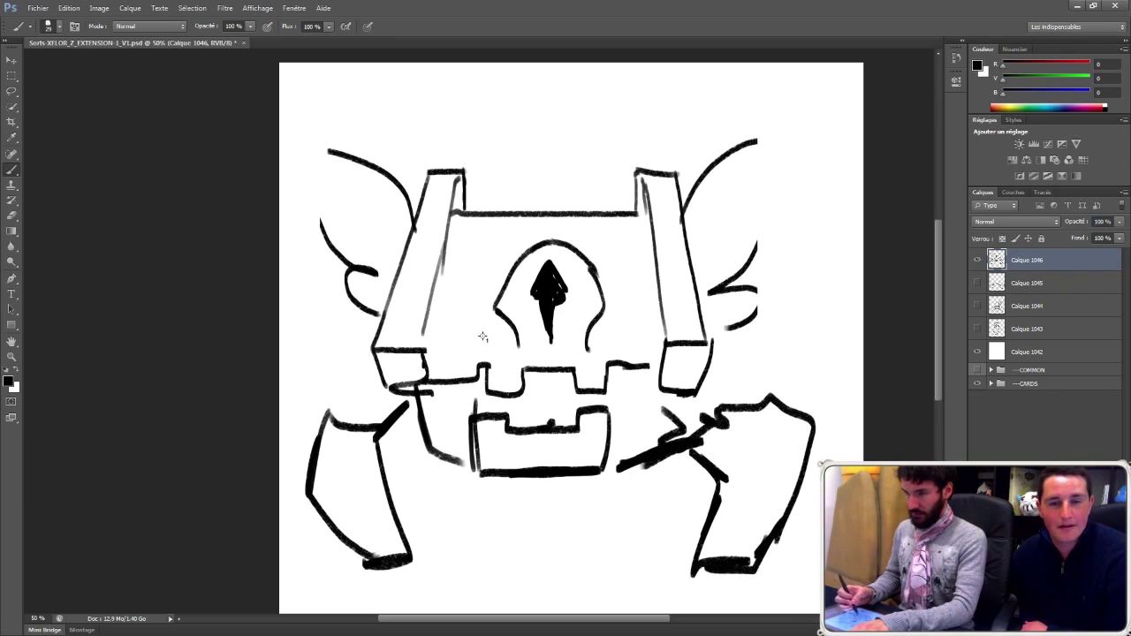
Step: Add a vertical stroke left of the jaw and a large curved outline behind the left limb, running off the canvas
left_click_drag(439, 428, 440, 483)
mouse_move(364, 313)
left_mouse_down()
mouse_move(299, 514)
mouse_move(278, 504)
mouse_move(280, 295)
left_mouse_up()
Step: Scale the whole sketch to about 72 % and move it down and right toward the canvas centre
key("ctrl+minus")
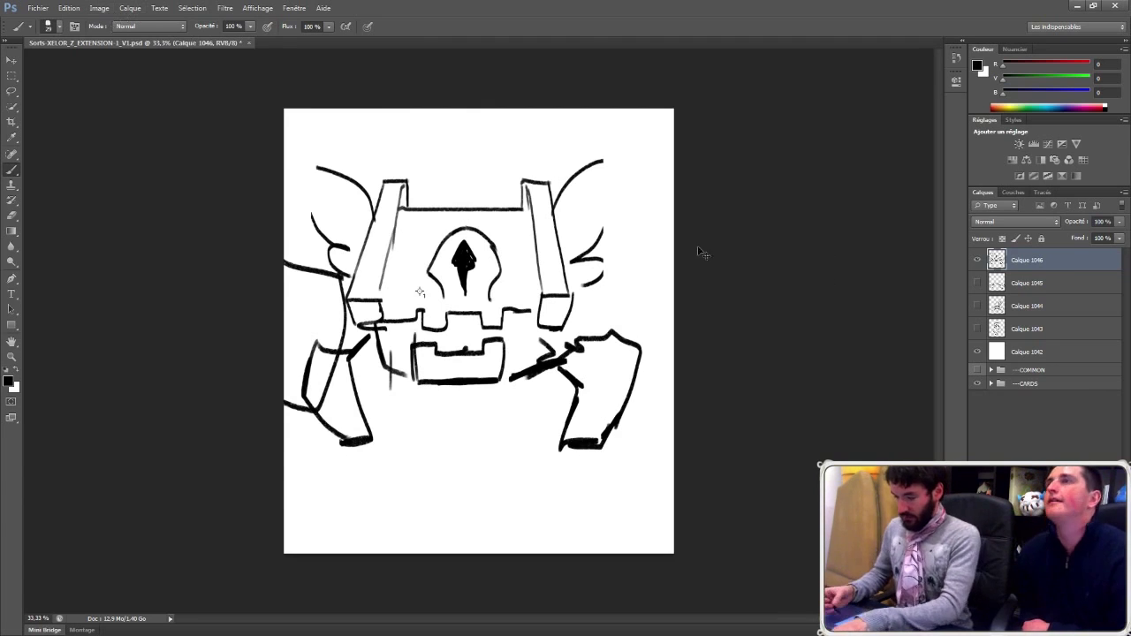
key("ctrl+t")
left_click_drag(645, 157, 590, 199)
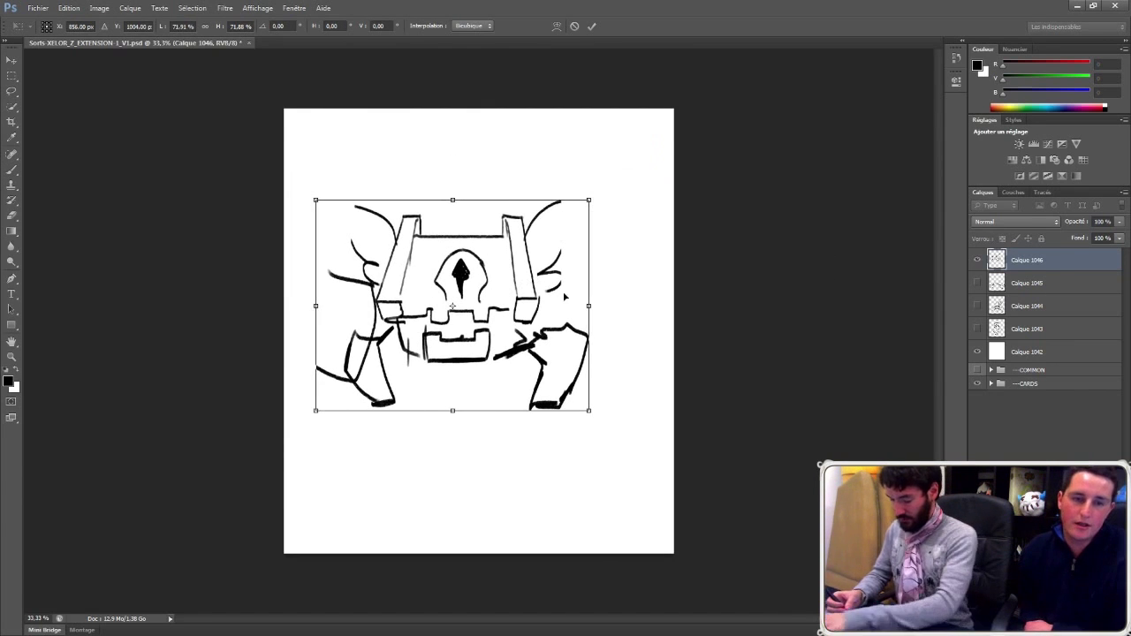
key("Return")
left_click_drag(493, 281, 539, 318)
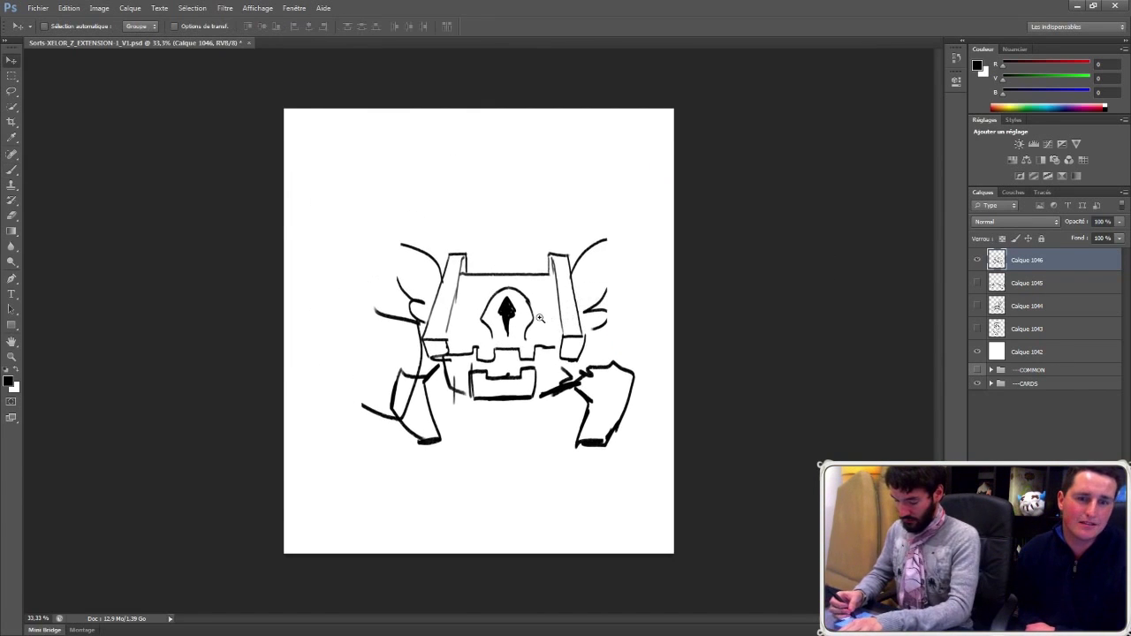
Step: Close the large shield-like outline behind the left limb and draw a curved inner rim along it
left_click(539, 318, "ctrl")
key("b")
mouse_move(290, 463)
left_mouse_down()
mouse_move(207, 379)
mouse_move(202, 303)
mouse_move(308, 317)
left_mouse_up()
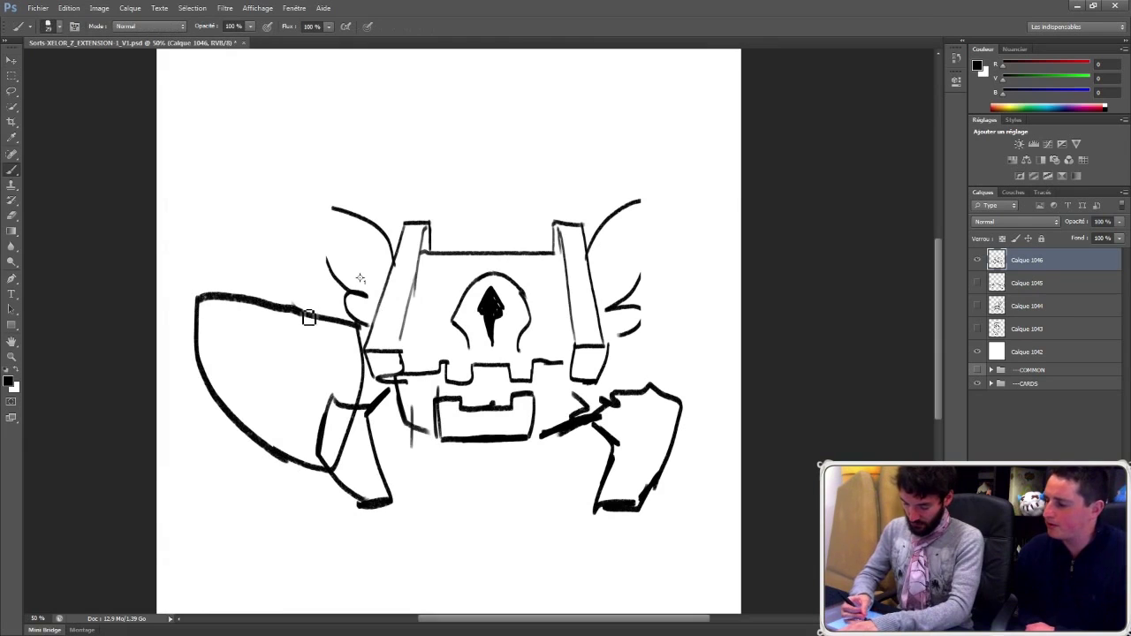
mouse_move(199, 305)
left_mouse_down()
mouse_move(330, 352)
mouse_move(343, 382)
mouse_move(341, 428)
left_mouse_up()
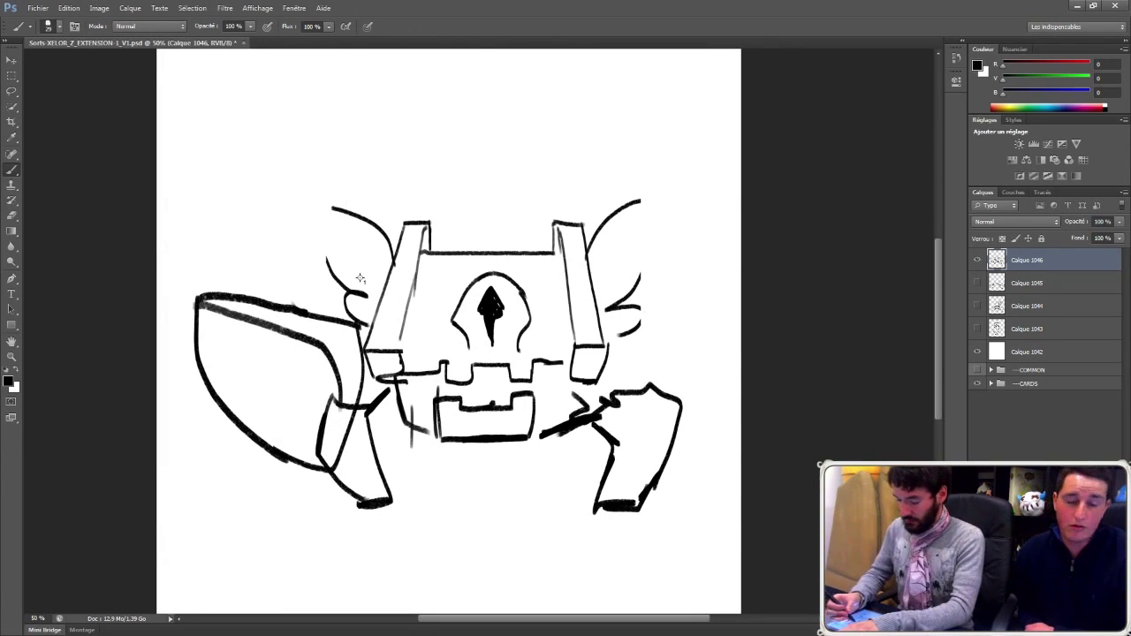
Step: Draw a small dome with a thick peak on the bar between the two pillars
left_click_drag(449, 251, 522, 248)
left_click_drag(502, 213, 527, 250)
Step: Shift the sketch slightly upward and draw an arched upper stroke and a thick lower stroke outside the right limb
key("v")
mouse_move(599, 344)
left_mouse_down()
mouse_move(566, 230)
mouse_move(560, 262)
mouse_move(595, 234)
mouse_move(687, 208)
left_mouse_up()
key("b")
left_click_drag(627, 388, 703, 383)
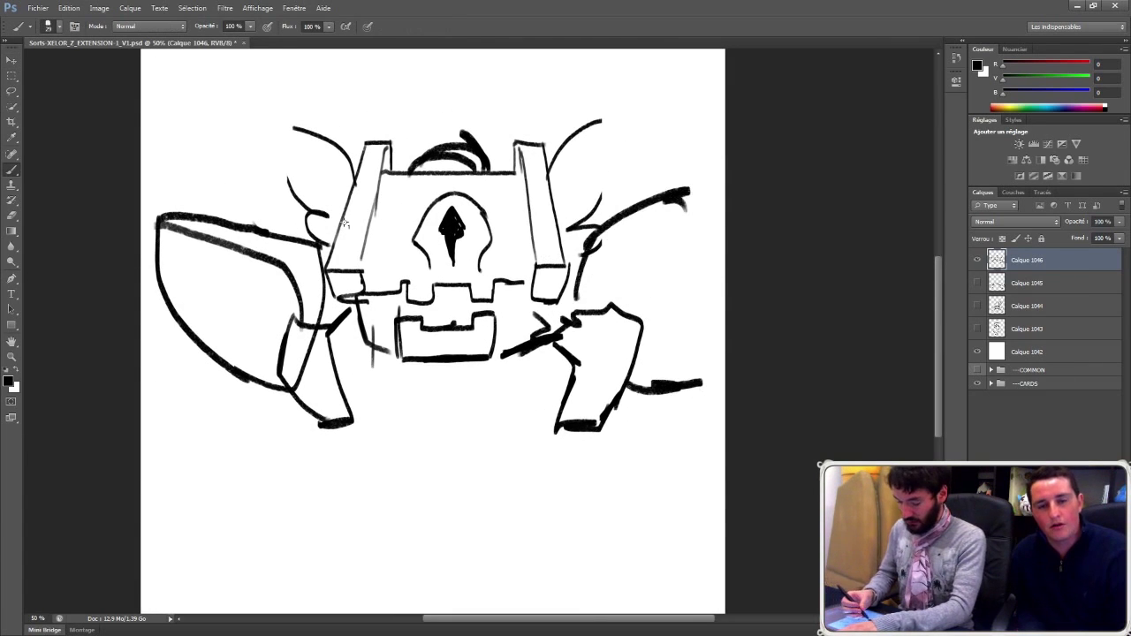
Step: Draw a thick ground line beneath the feet with jagged, curled ends hanging below it
mouse_move(293, 439)
left_mouse_down()
mouse_move(526, 439)
mouse_move(236, 433)
mouse_move(649, 448)
mouse_move(636, 475)
left_mouse_up()
mouse_move(247, 435)
left_mouse_down()
mouse_move(315, 470)
mouse_move(323, 492)
left_mouse_up()
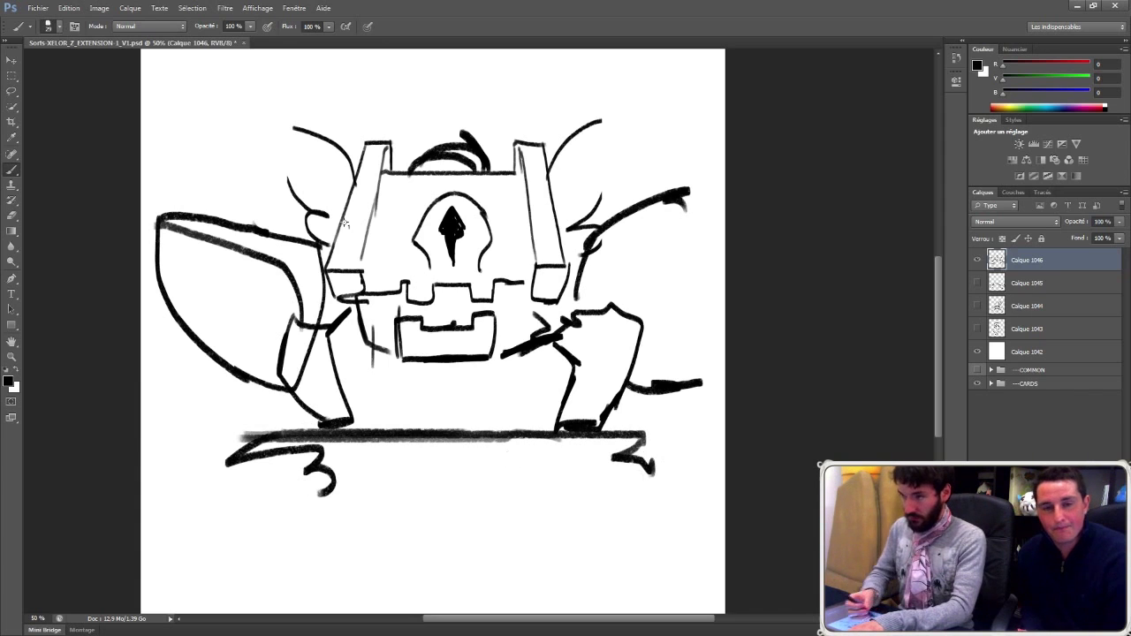
Step: Draw a notched inner contour on the left shield and complete the leaf-shaped outlines beside the left pillar and above the dome
mouse_move(176, 241)
left_mouse_down()
mouse_move(215, 278)
mouse_move(287, 278)
mouse_move(200, 310)
mouse_move(270, 364)
left_mouse_up()
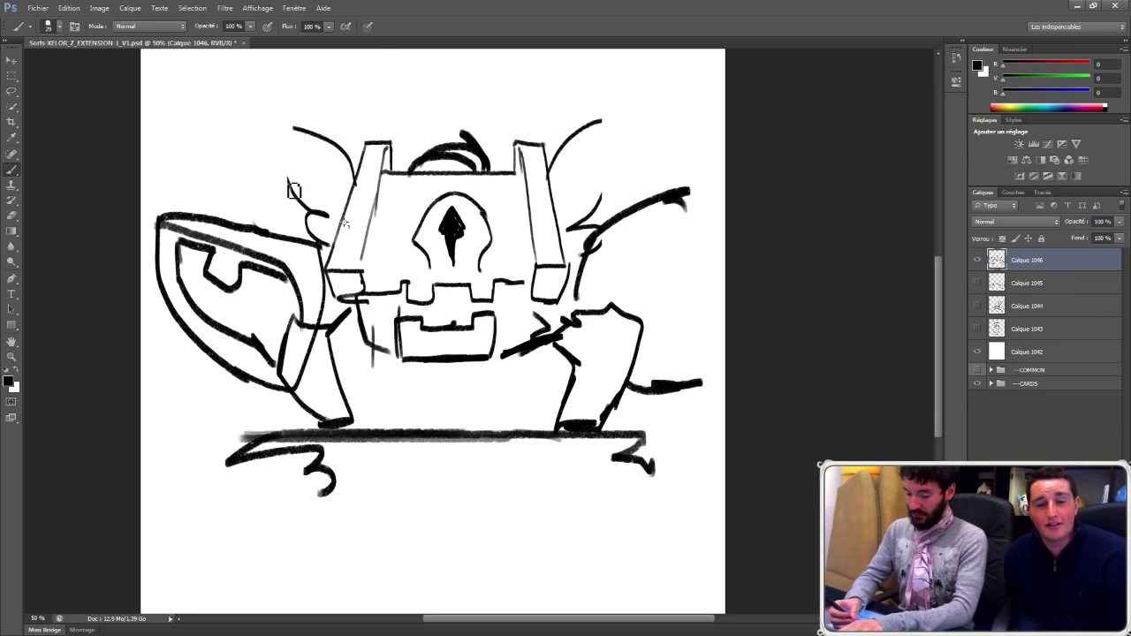
left_click_drag(285, 131, 294, 191)
mouse_move(394, 168)
left_mouse_down()
mouse_move(442, 124)
mouse_move(421, 127)
mouse_move(403, 87)
mouse_move(448, 99)
mouse_move(494, 70)
mouse_move(499, 145)
mouse_move(482, 172)
left_mouse_up()
Step: Draw two short block-like legs beneath the toothed jaw, with slanted inner strokes and thick shading on the right one
left_click_drag(575, 352, 517, 366)
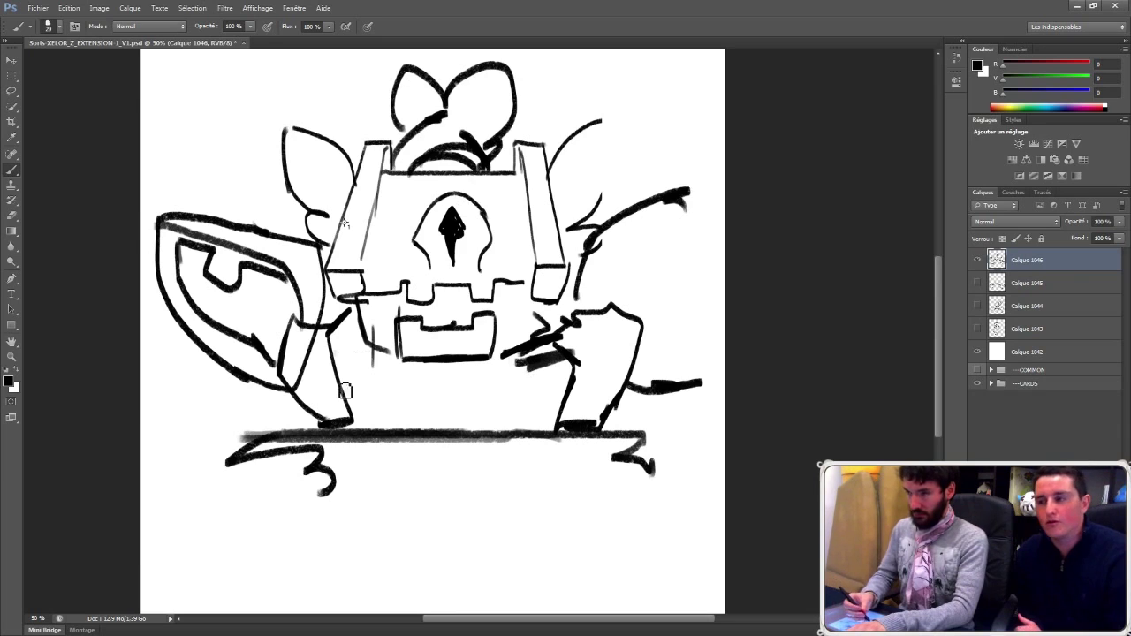
mouse_move(335, 354)
left_mouse_down()
mouse_move(343, 437)
mouse_move(399, 362)
mouse_move(370, 431)
left_mouse_up()
left_click_drag(353, 383, 380, 431)
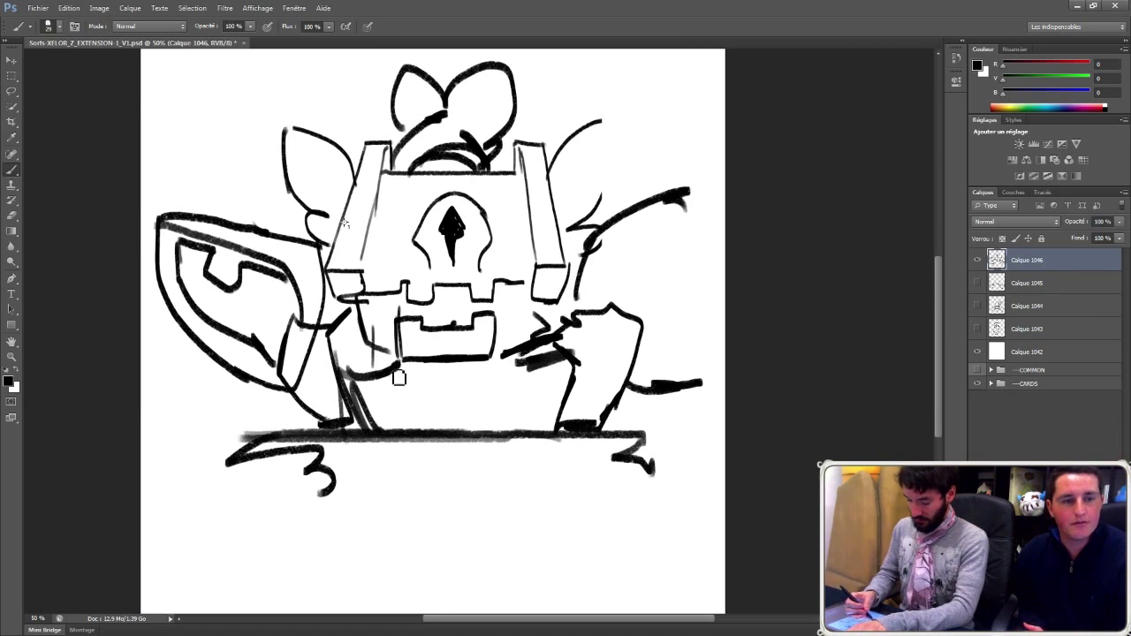
left_click_drag(398, 378, 399, 430)
mouse_move(553, 375)
left_mouse_down()
mouse_move(503, 365)
mouse_move(499, 433)
mouse_move(513, 433)
left_mouse_up()
mouse_move(550, 421)
left_mouse_down()
mouse_move(537, 428)
mouse_move(555, 396)
left_mouse_up()
left_click_drag(556, 396, 531, 438)
Step: Sketch light receding lines below the ground line and extend the right arched stroke with a jagged, hanging end
left_click_drag(630, 468, 626, 468)
left_click_drag(425, 439, 426, 599)
left_click_drag(485, 439, 570, 565)
left_click_drag(628, 473, 698, 582)
left_click_drag(446, 517, 363, 554)
left_click_drag(656, 192, 715, 185)
left_click_drag(707, 196, 720, 235)
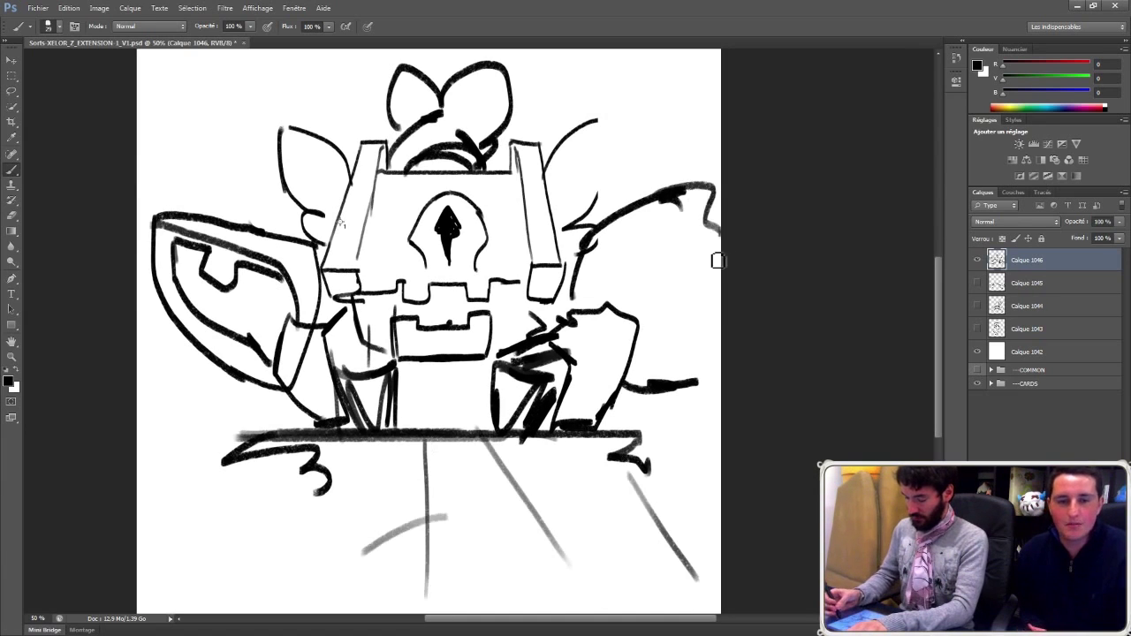
Step: Widen the canvas to 120 cm, keeping the artwork centred
key("ctrl+minus")
key("ctrl+minus")
left_click(103, 8)
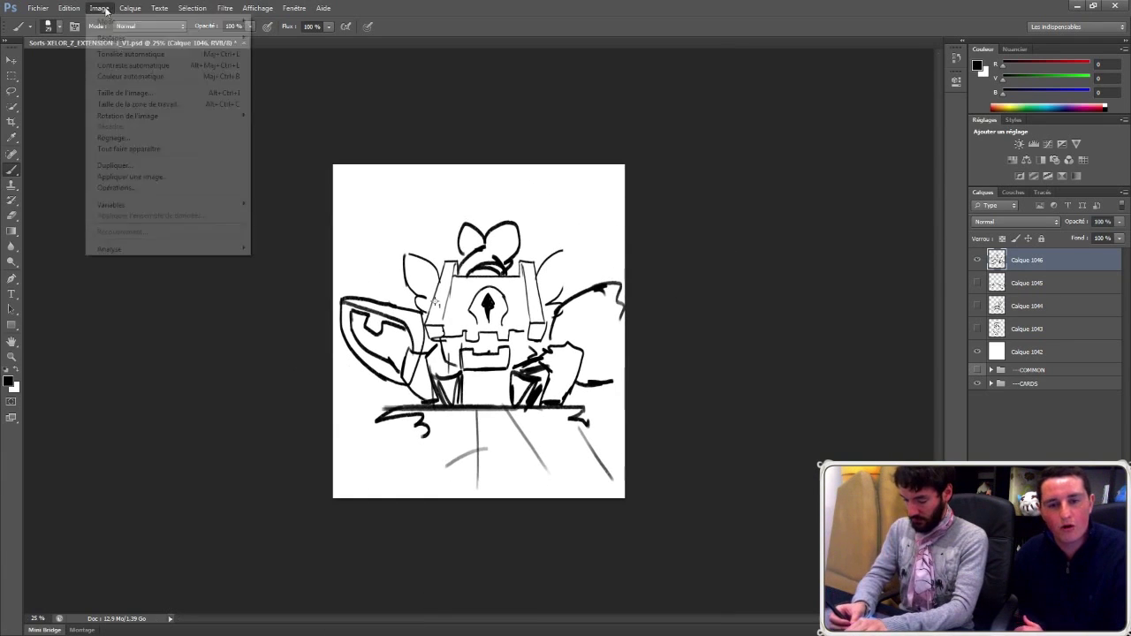
left_click(141, 105)
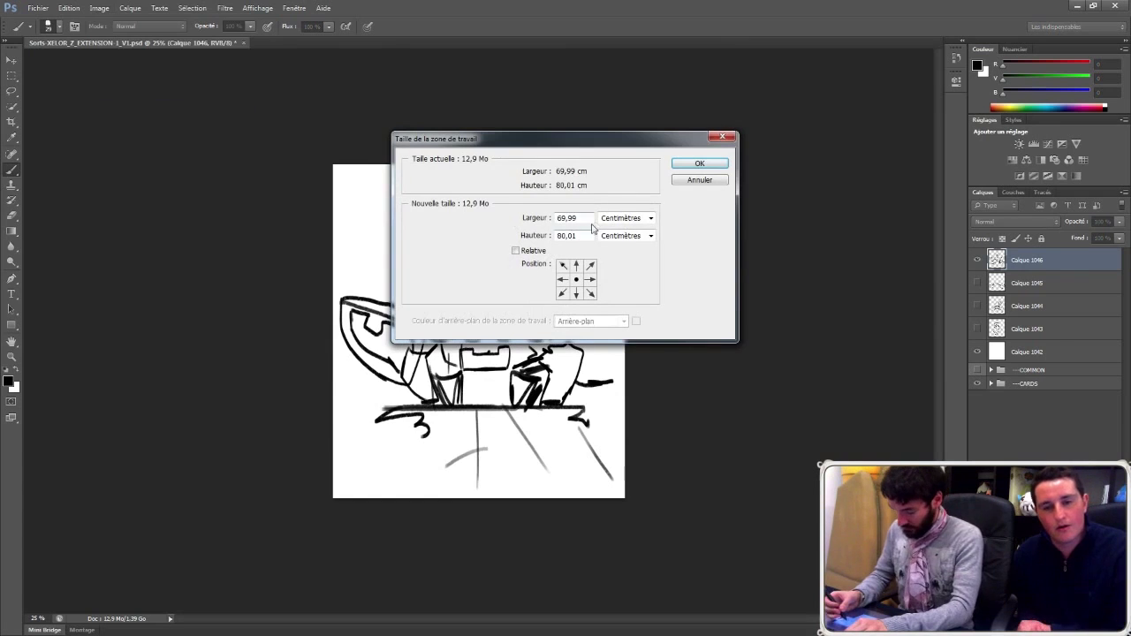
left_click_drag(585, 219, 518, 218)
type("120")
key("Return")
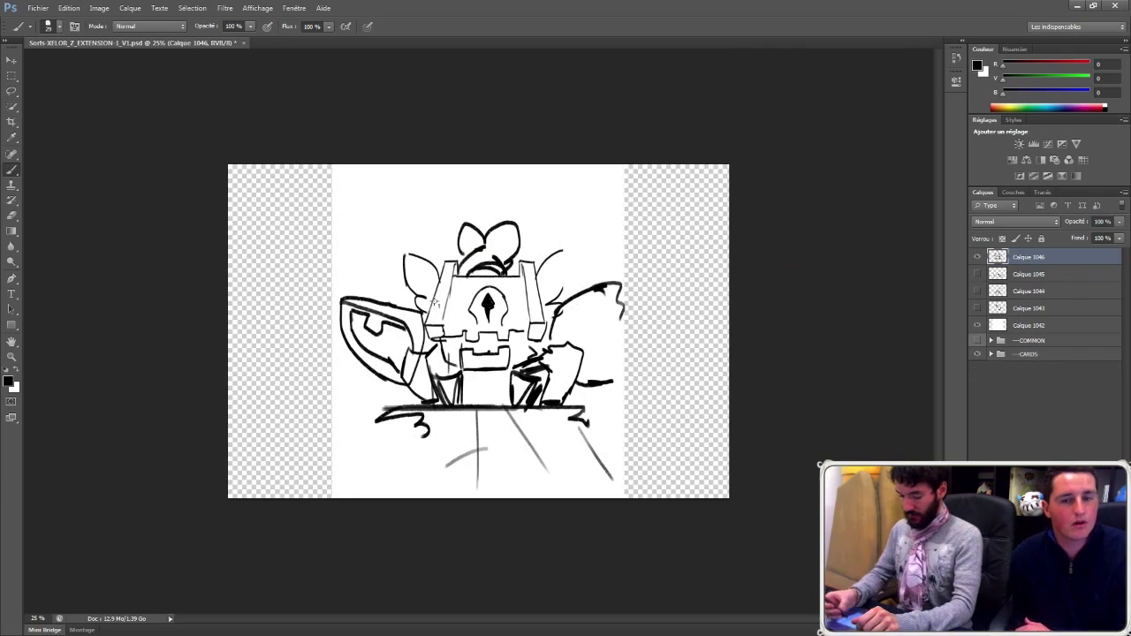
Step: Float the toolbox in two columns beside the canvas and fill both transparent side areas of layer Calque 1042 with white
left_click(1030, 327)
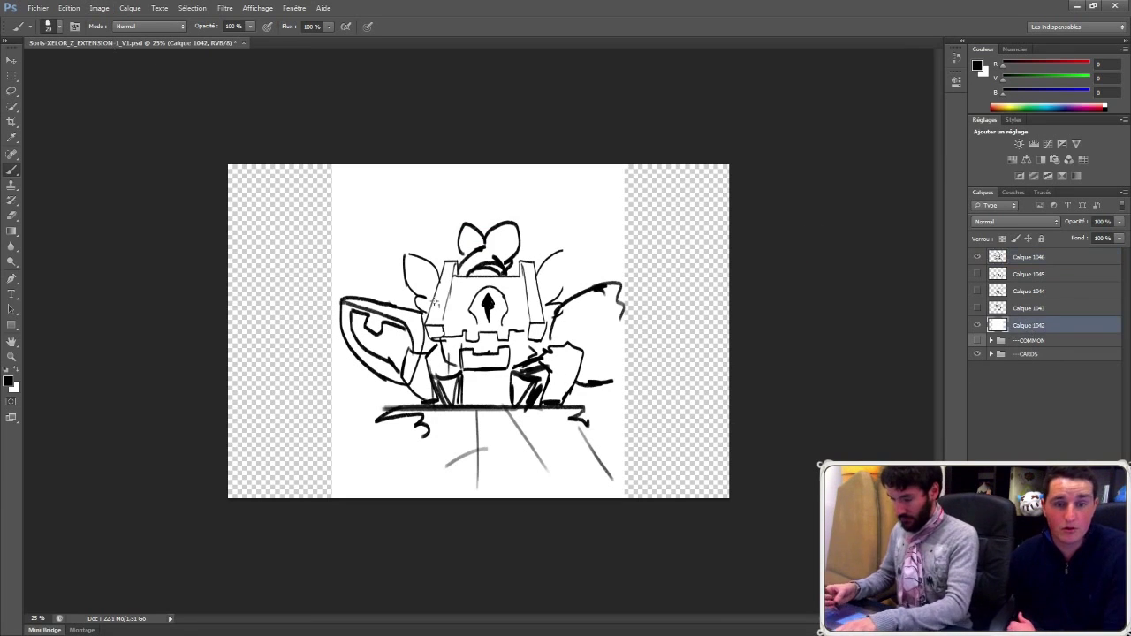
key("x")
left_click(11, 61)
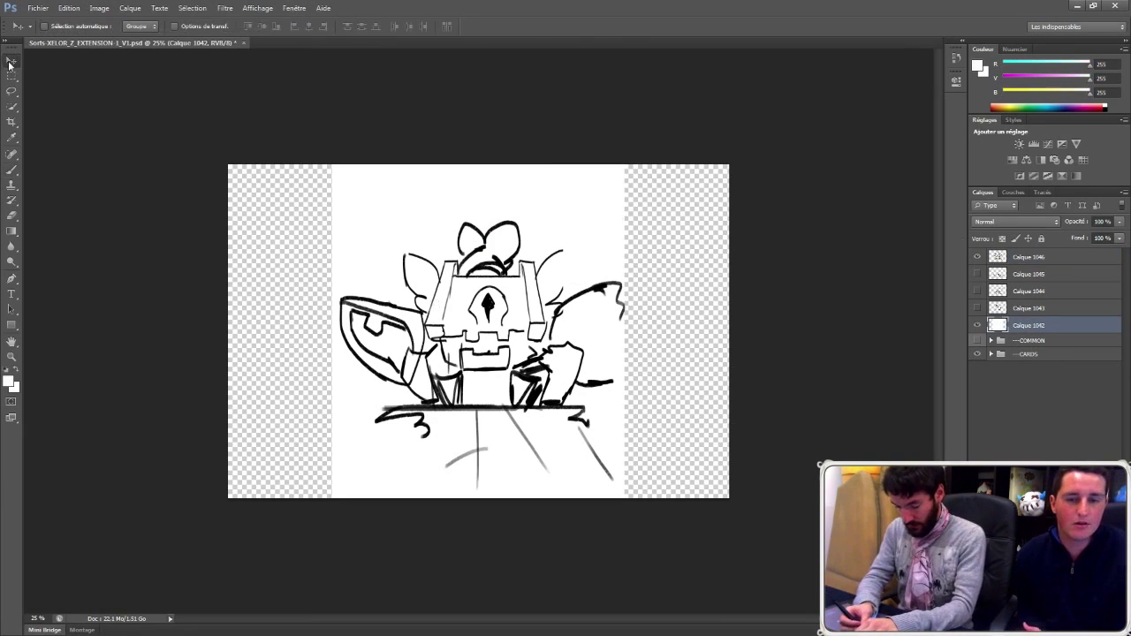
left_click(13, 233)
left_click(39, 243)
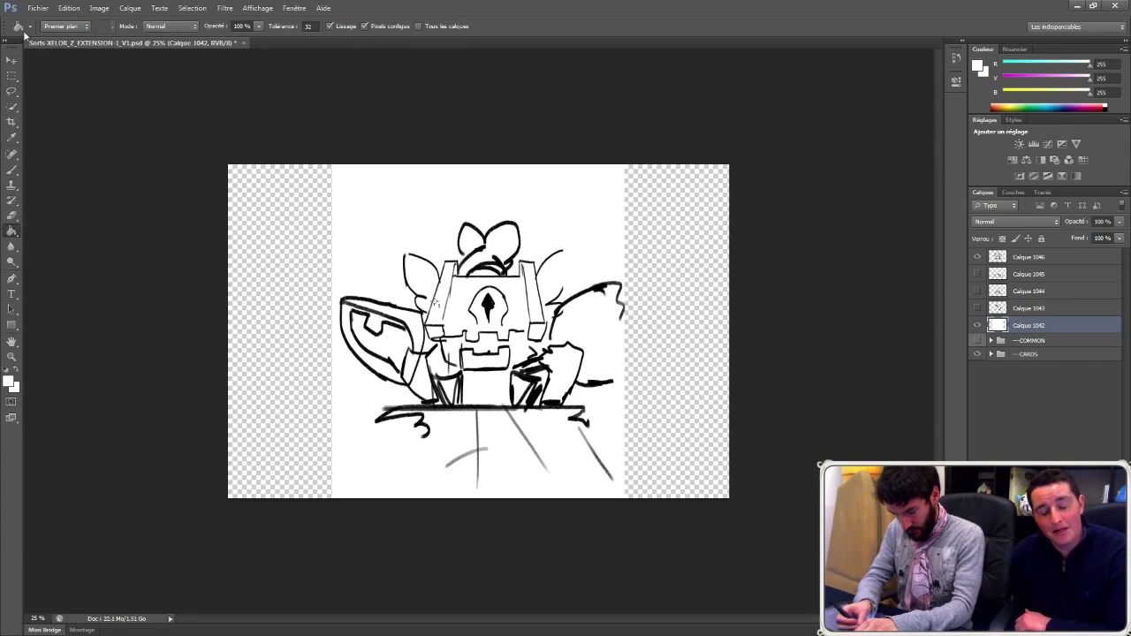
left_click(7, 42)
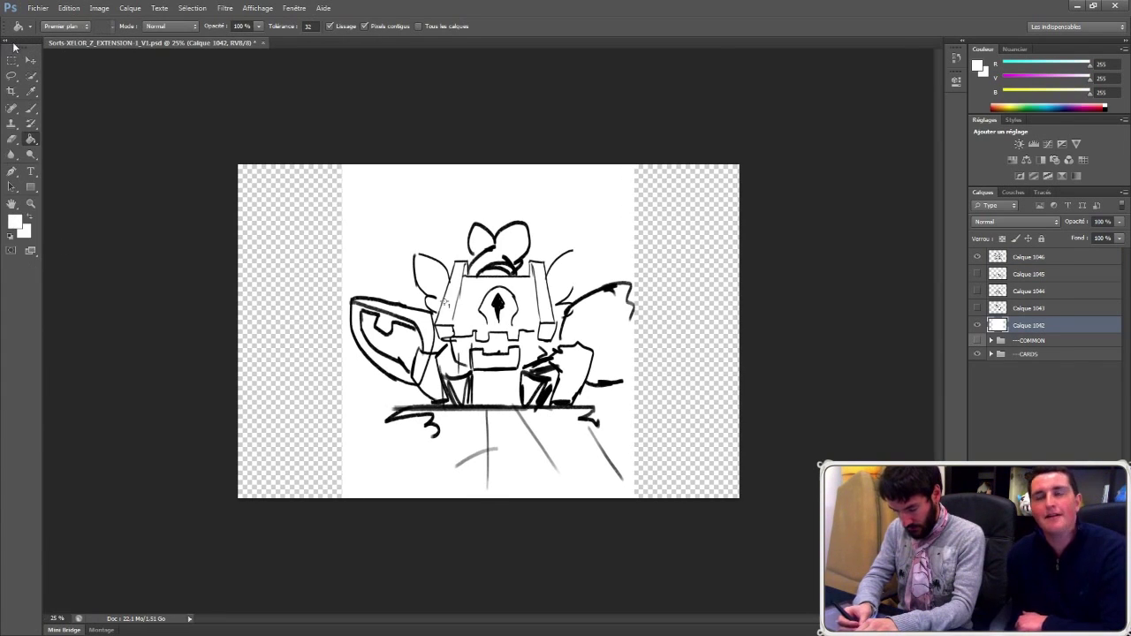
left_click_drag(14, 46, 878, 90)
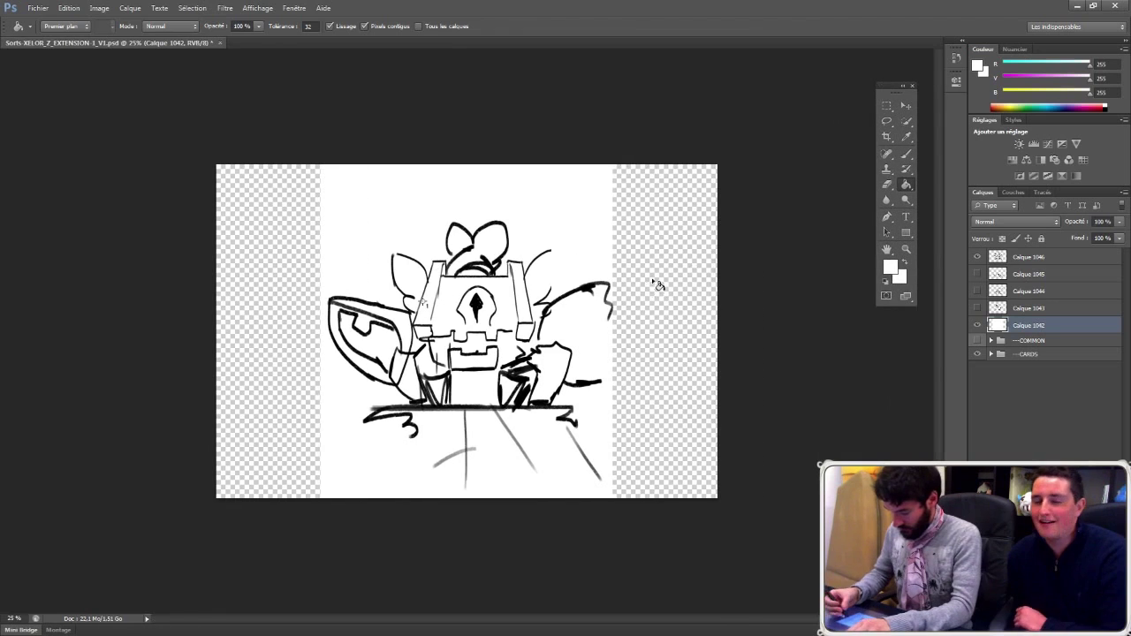
left_click(683, 261)
left_click(256, 222)
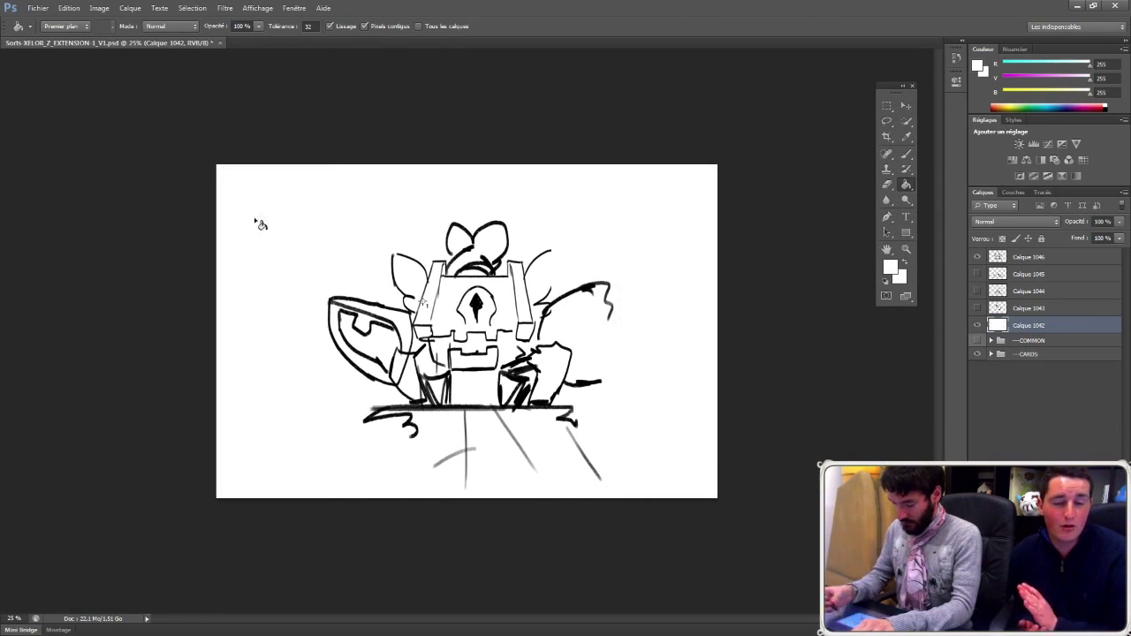
Step: On layer Calque 1046, draw near-black perspective lines running from the ground line down through the left, centre and right foreground
left_click(1032, 262)
key("ctrl+plus")
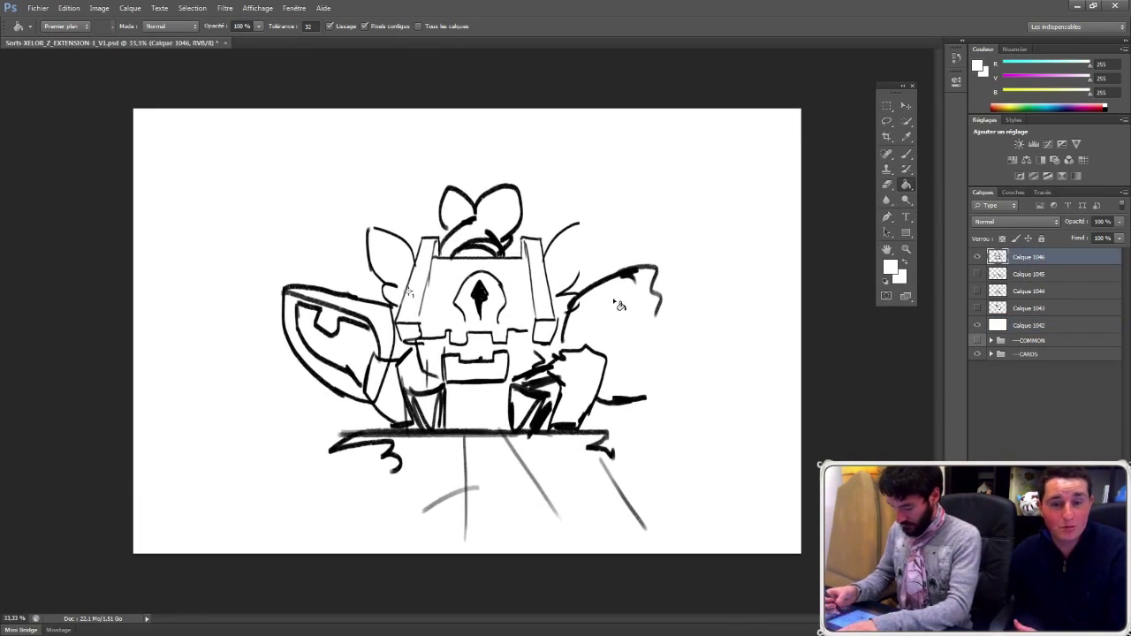
key("b")
left_click(322, 307, "alt")
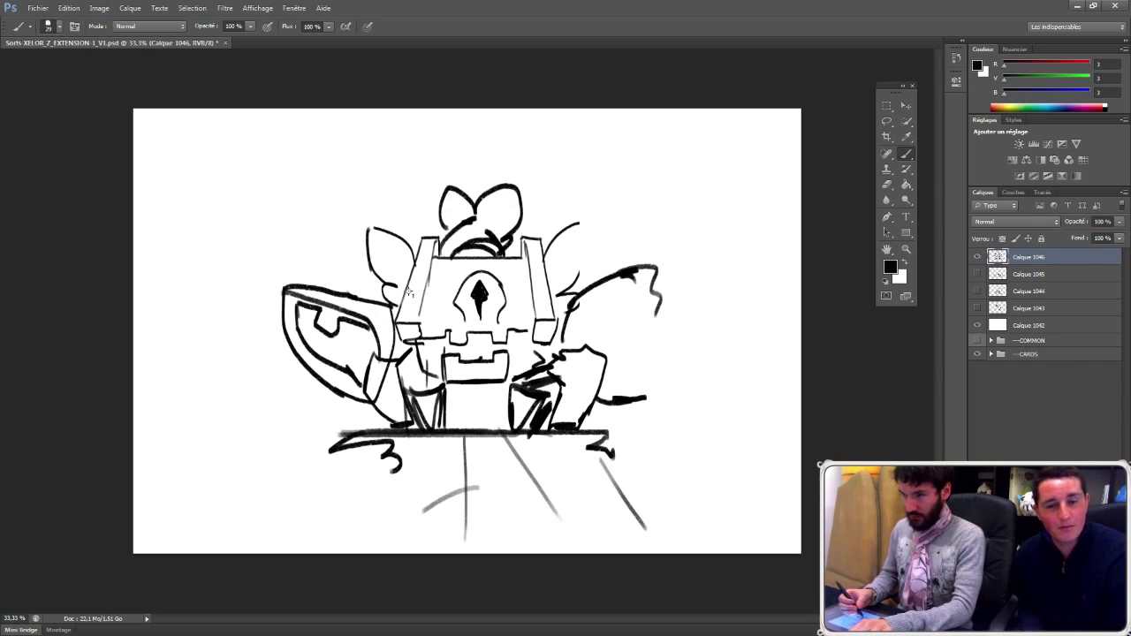
mouse_move(350, 439)
left_mouse_down()
mouse_move(90, 485)
mouse_move(210, 505)
left_mouse_up()
left_click_drag(408, 449, 334, 552)
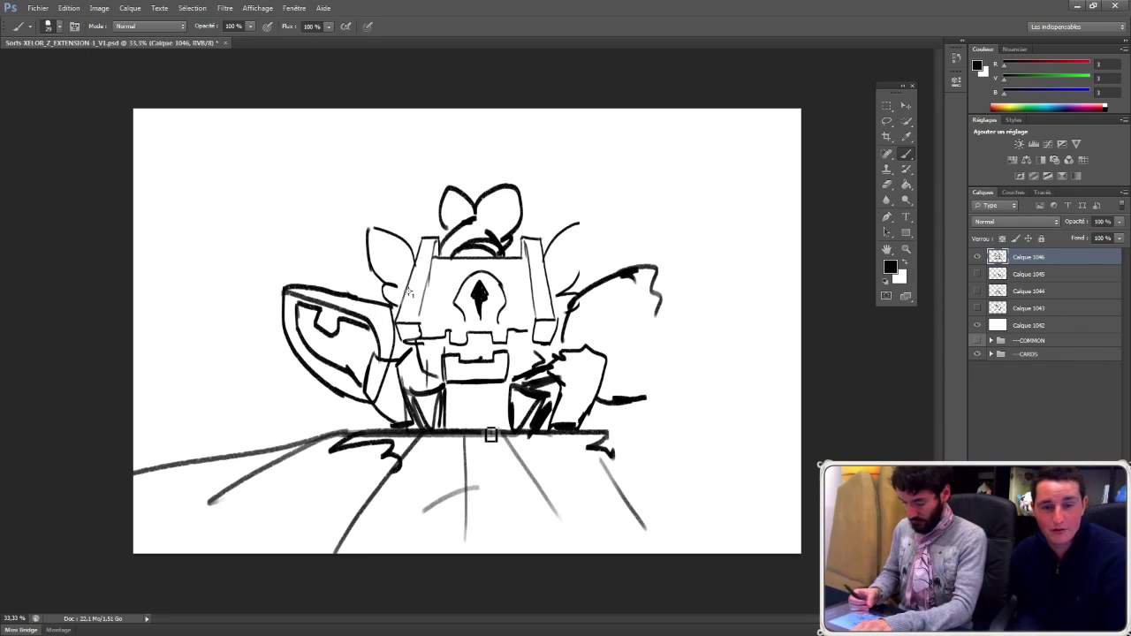
mouse_move(493, 429)
left_mouse_down()
mouse_move(475, 543)
mouse_move(512, 553)
left_mouse_up()
mouse_move(572, 437)
left_mouse_down()
mouse_move(623, 553)
mouse_move(707, 545)
left_mouse_up()
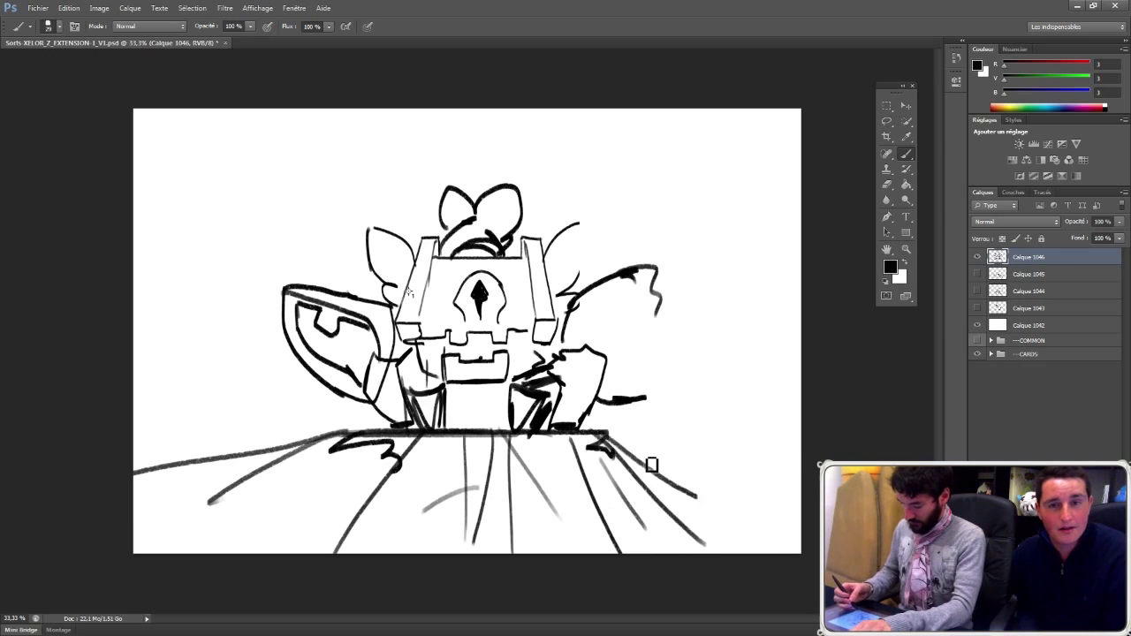
Step: Fan more perspective lines toward the right edge and extend the horizontal ground line to both sides of the canvas
left_click_drag(608, 439, 769, 529)
left_click_drag(610, 437, 722, 471)
left_click_drag(607, 439, 814, 453)
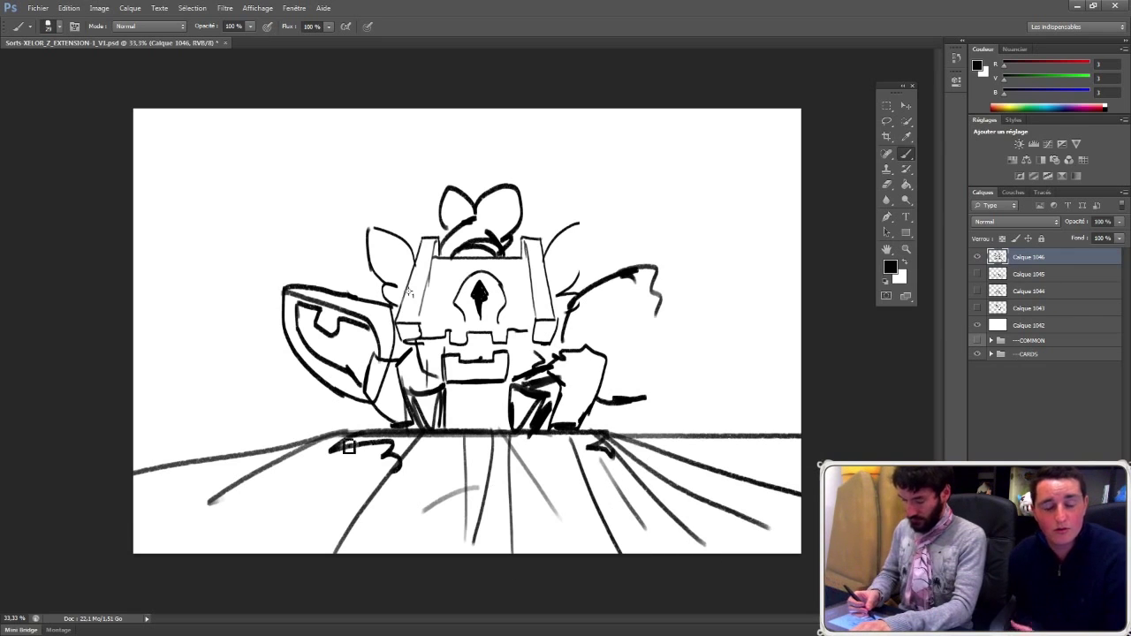
left_click_drag(348, 439, 150, 459)
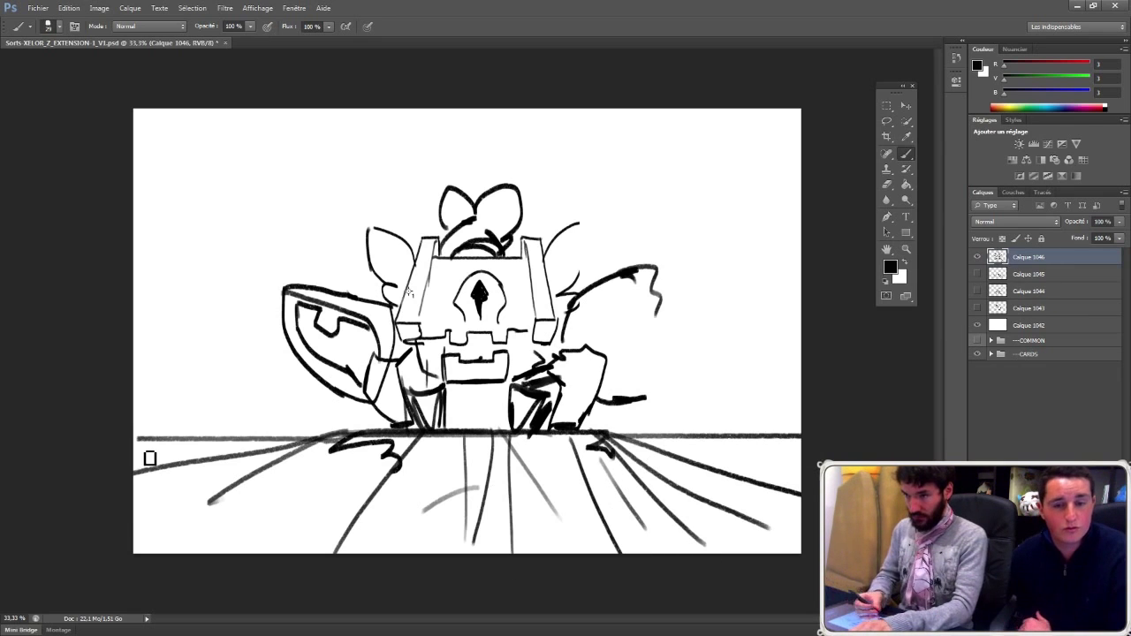
Step: Draw a small arched form to the left of the shield with a rounded square block and face details at its base
left_click(222, 361)
scroll(338, 398, "left", 2)
left_click_drag(276, 375, 318, 320)
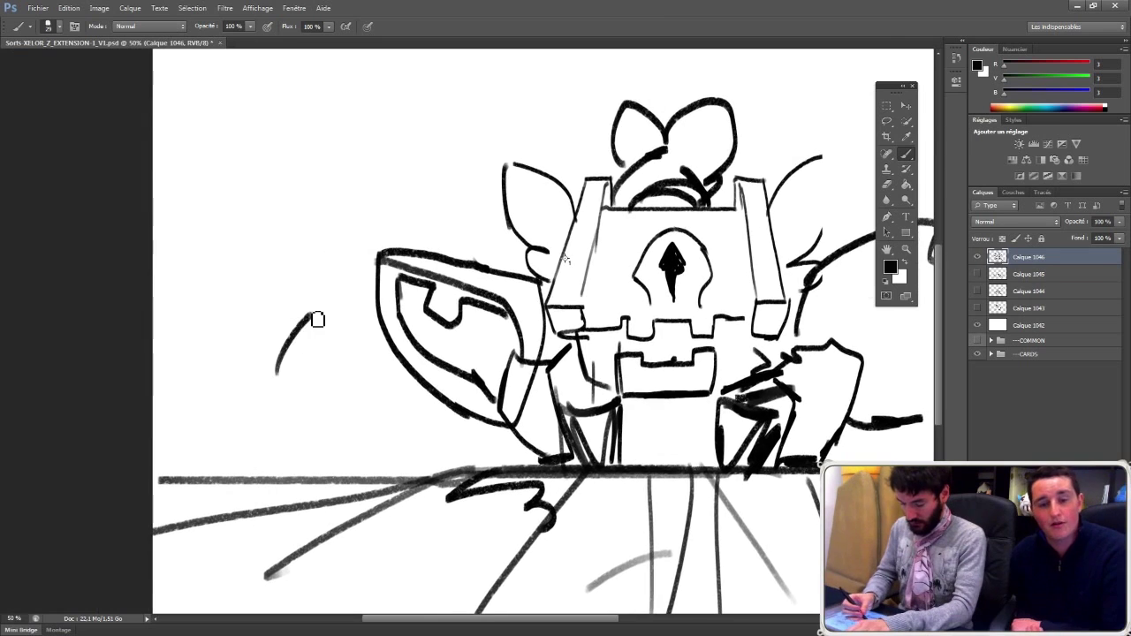
key("ctrl+z")
left_click_drag(255, 364, 318, 358)
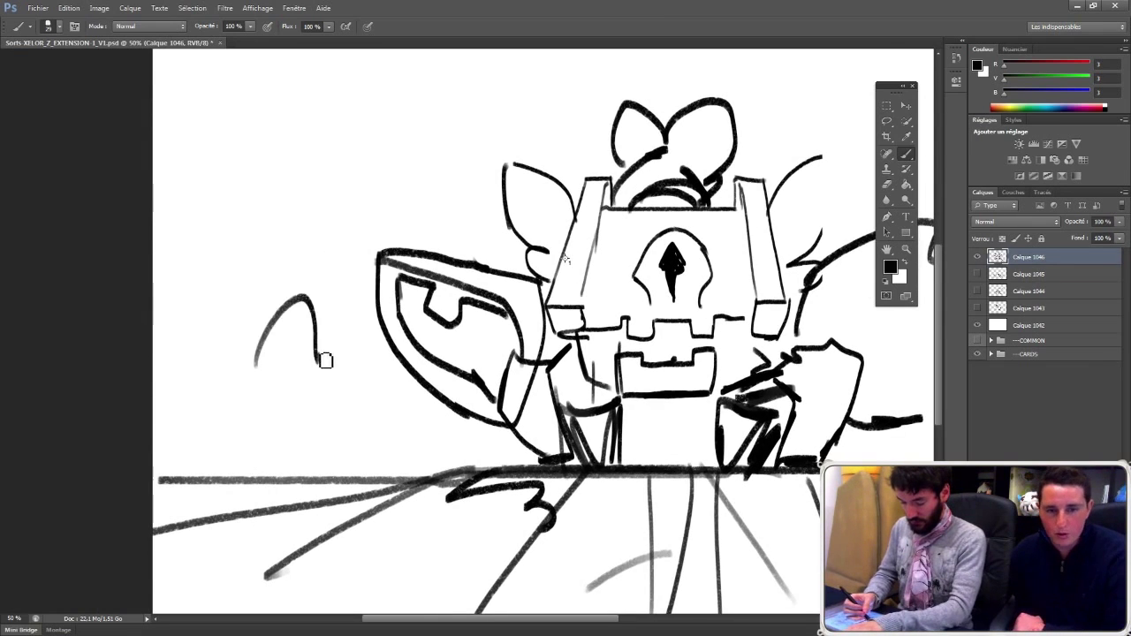
left_click_drag(311, 288, 339, 378)
mouse_move(253, 362)
left_mouse_down()
mouse_move(272, 361)
mouse_move(291, 380)
mouse_move(276, 380)
left_mouse_up()
mouse_move(274, 375)
left_mouse_down()
mouse_move(250, 425)
mouse_move(311, 386)
mouse_move(300, 380)
left_mouse_up()
Step: Add a taller rounded block with stacked oval details beside the small arched form and join it with a base line
mouse_move(296, 401)
left_mouse_down()
mouse_move(266, 422)
mouse_move(287, 393)
mouse_move(358, 433)
left_mouse_up()
mouse_move(360, 380)
left_mouse_down()
mouse_move(362, 456)
mouse_move(414, 449)
mouse_move(369, 456)
left_mouse_up()
mouse_move(376, 395)
left_mouse_down()
mouse_move(388, 403)
mouse_move(379, 395)
left_mouse_up()
mouse_move(387, 417)
left_mouse_down()
mouse_move(390, 433)
mouse_move(387, 419)
left_mouse_up()
left_click_drag(402, 381, 413, 394)
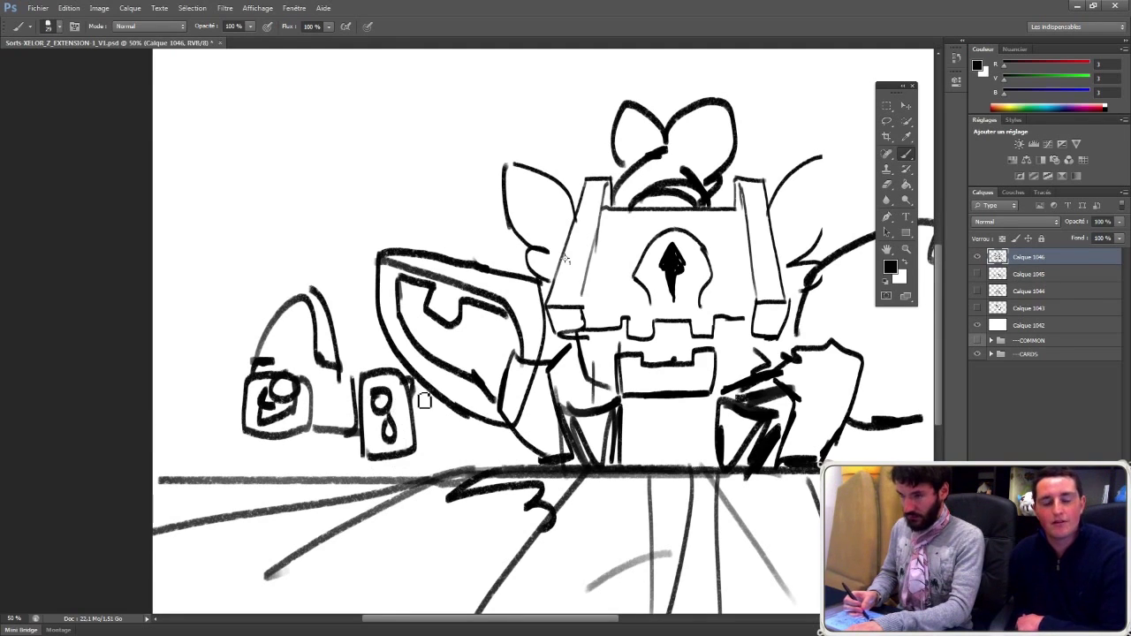
Step: Cut the small block character out to its own new layer and place it back to the left of the shield
key("ctrl+minus")
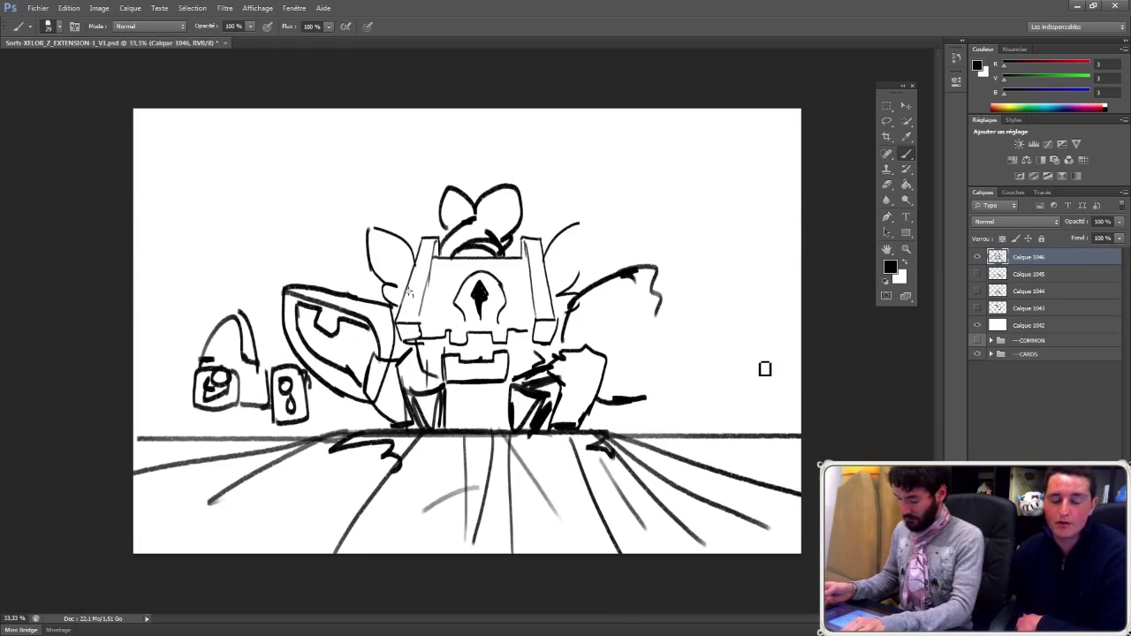
left_click(977, 257)
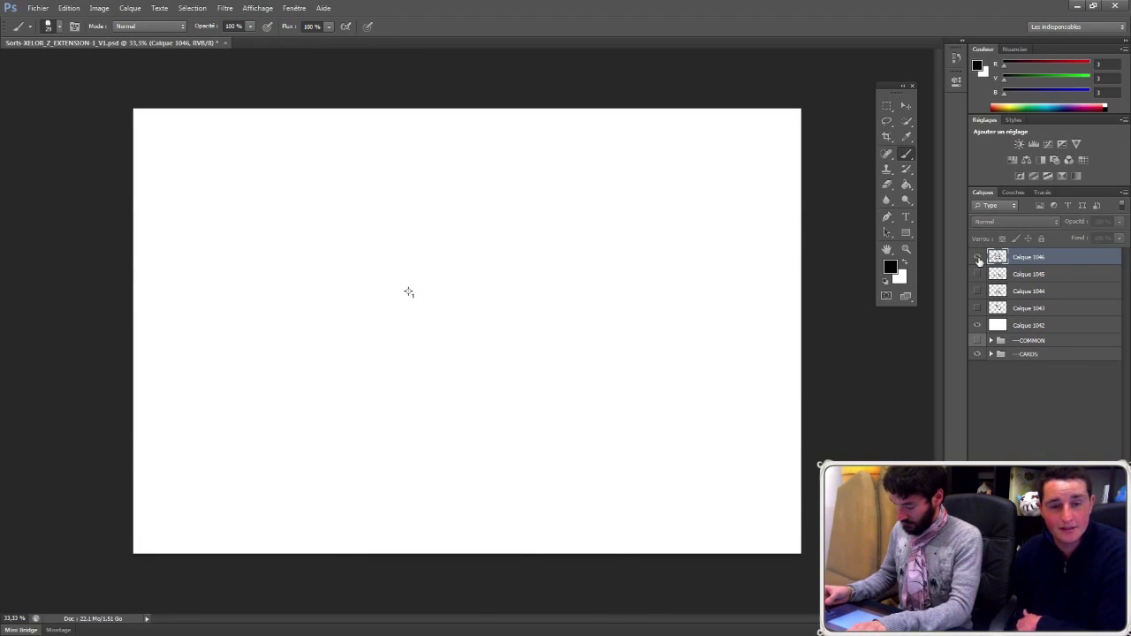
left_click(977, 257)
left_click(886, 121)
mouse_move(269, 265)
left_mouse_down()
mouse_move(316, 428)
mouse_move(177, 328)
mouse_move(269, 265)
left_mouse_up()
key("ctrl+x")
key("ctrl+v")
left_click(906, 105)
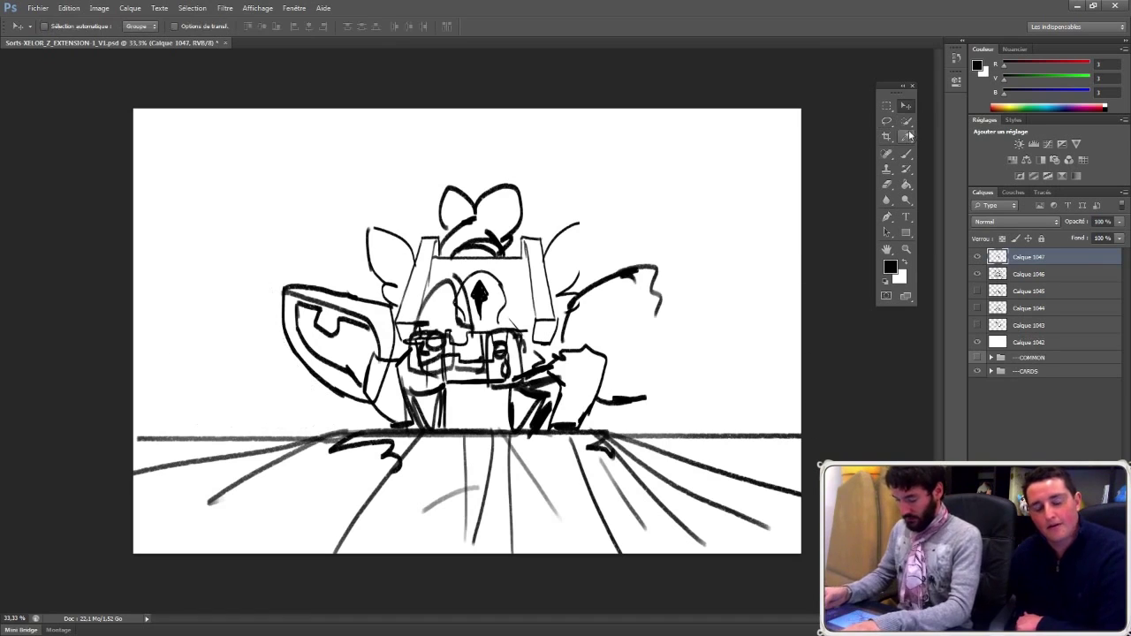
left_click_drag(563, 332, 332, 367)
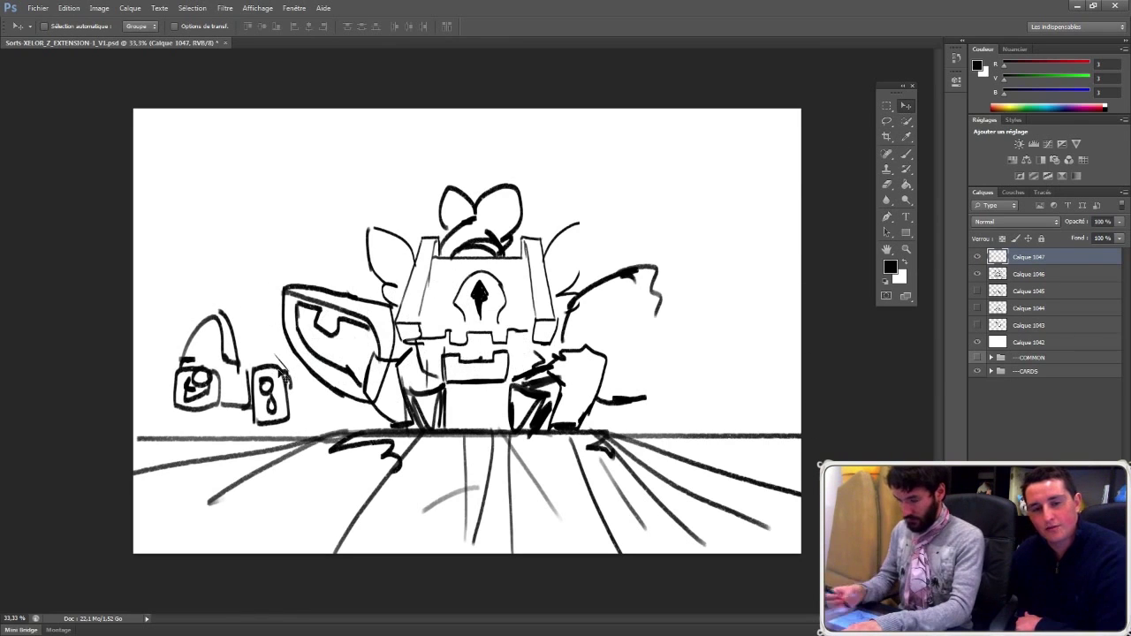
Step: Warp the main sketch on Calque 1046 so its middle bulges upward and the ground line curves
left_click(1023, 277)
key("ctrl+t")
right_click(538, 315)
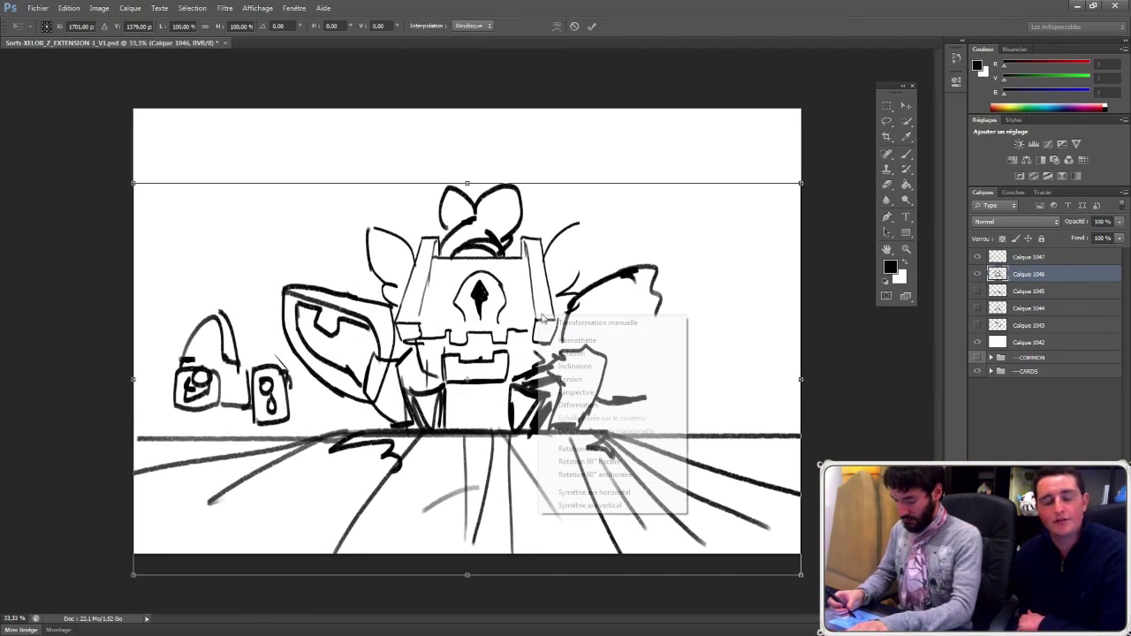
left_click(594, 405)
left_click_drag(490, 403, 490, 374)
left_click_drag(481, 190, 480, 182)
key("Return")
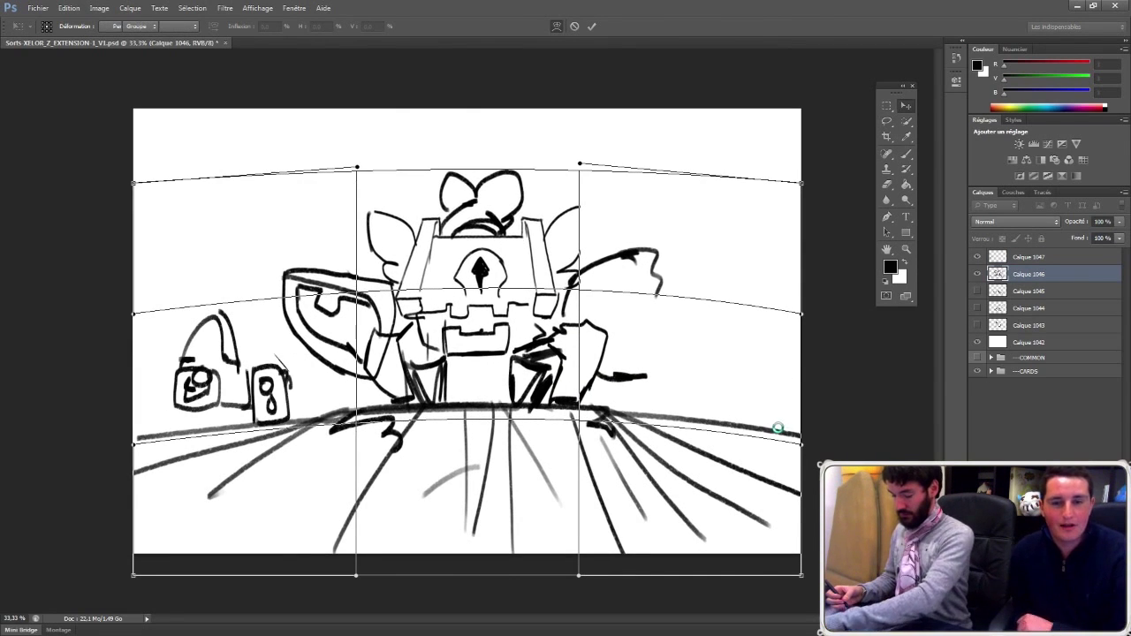
key("Return")
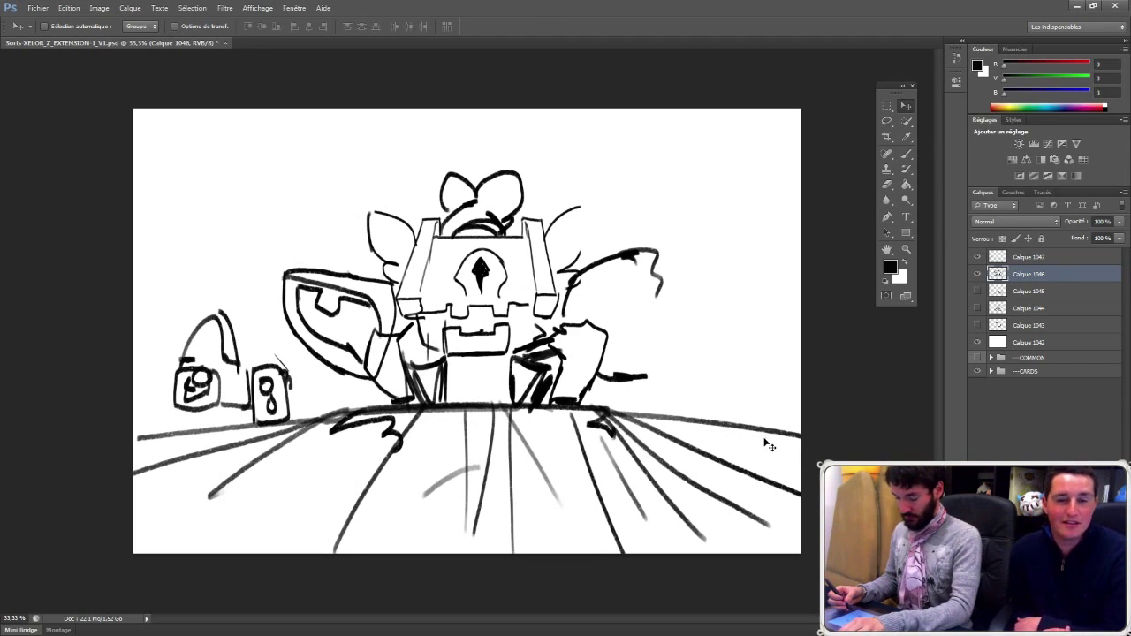
Step: Close the right shield's outline, add a curved inner rim, and scribble black into the gap between the toothed jaws
scroll(489, 280, "up", 1)
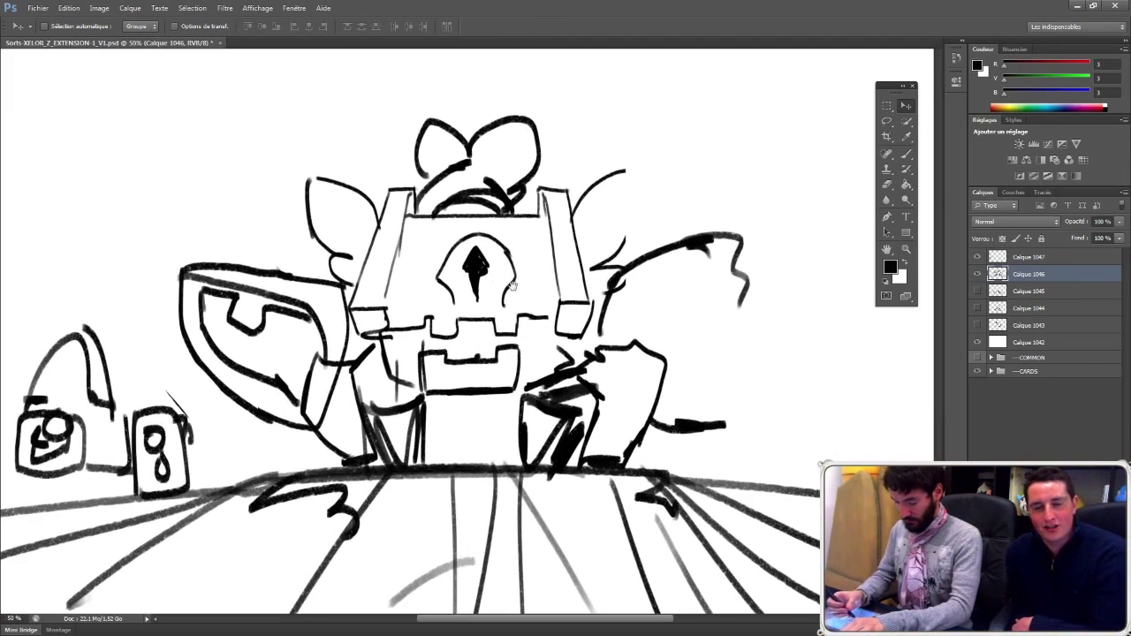
key("b")
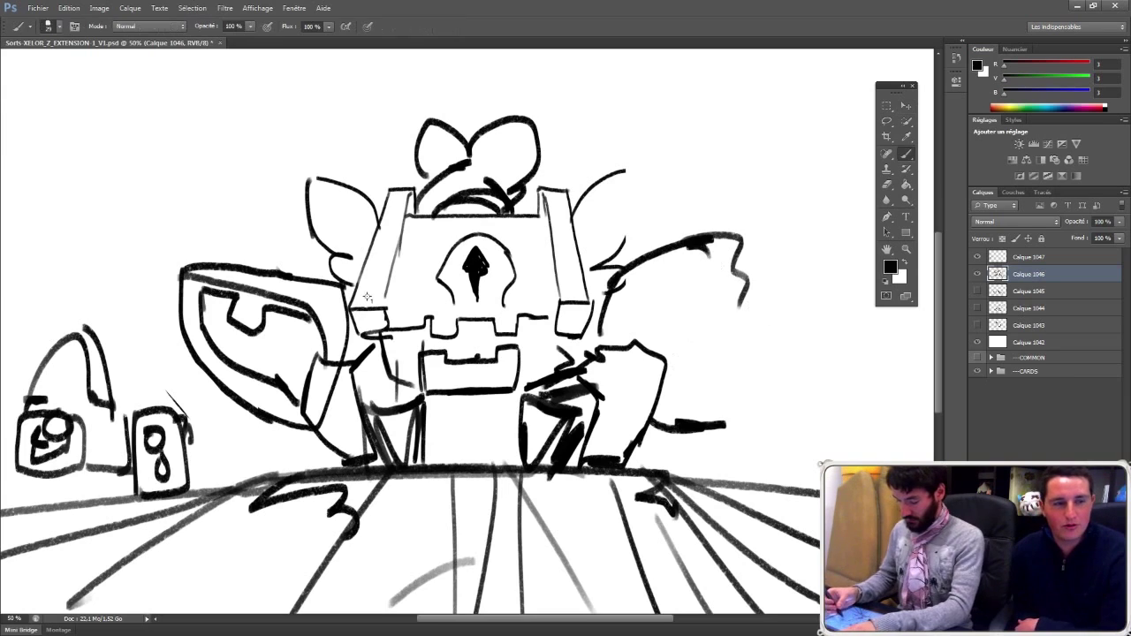
mouse_move(728, 237)
left_mouse_down()
mouse_move(789, 244)
mouse_move(806, 301)
mouse_move(687, 424)
left_mouse_up()
left_click_drag(632, 327, 709, 254)
left_click_drag(707, 255, 791, 263)
mouse_move(426, 323)
left_mouse_down()
mouse_move(439, 340)
mouse_move(521, 336)
mouse_move(524, 350)
left_mouse_up()
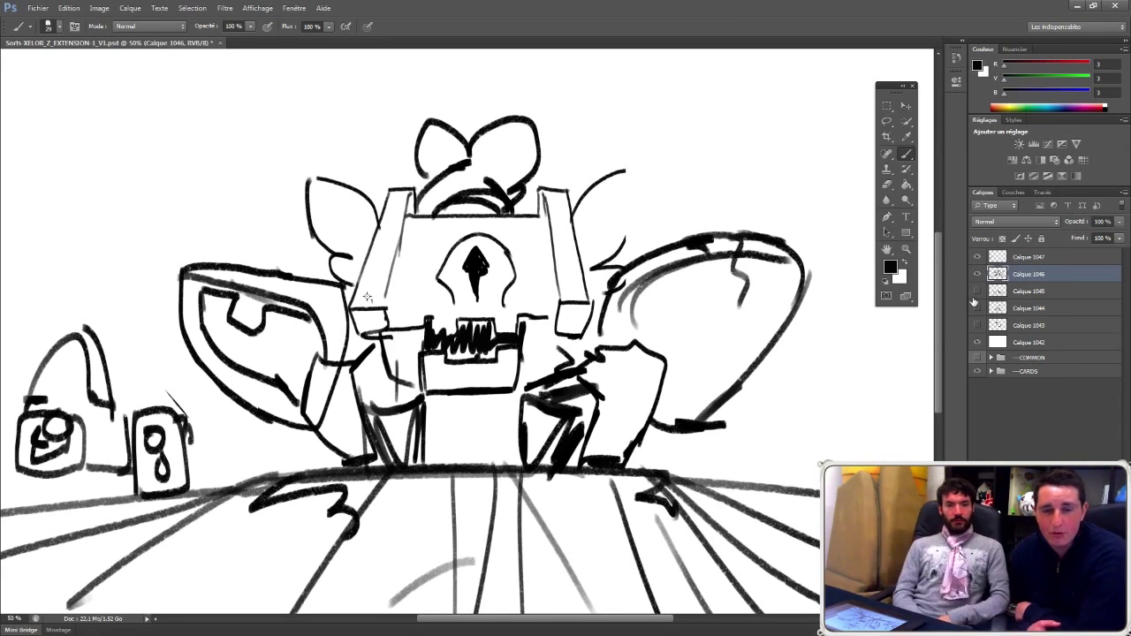
Step: Create a new layer just above the white Calque 1042 and fill it with dark purple #4c3946
left_click(1046, 349)
key("ctrl+shift+alt+n")
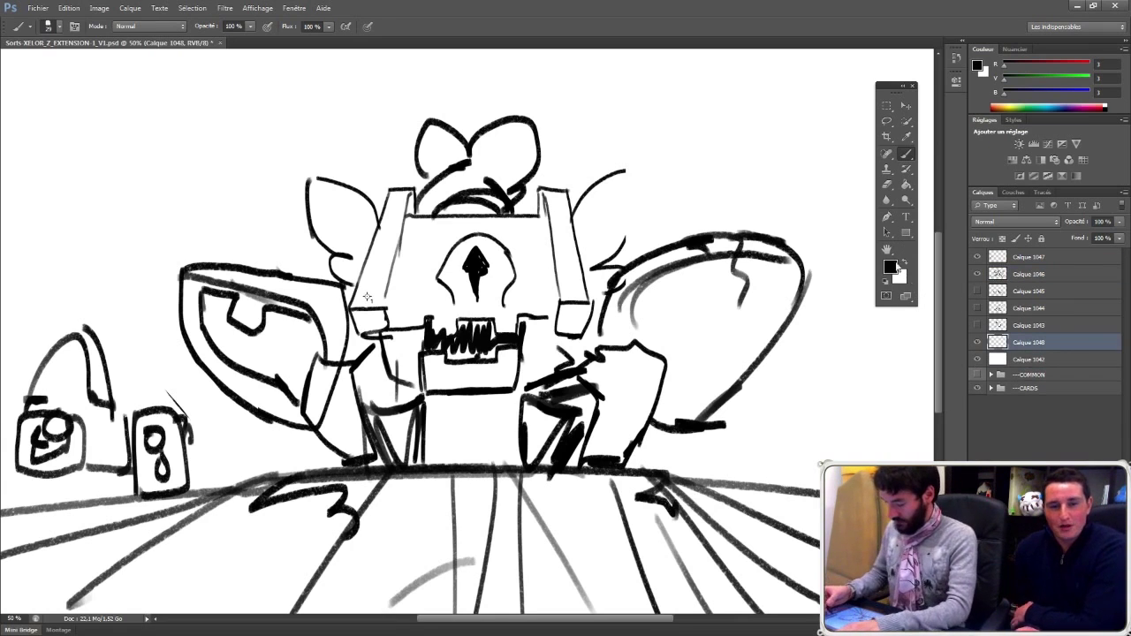
key("i")
left_click(890, 267)
left_click(473, 271)
left_click(582, 282)
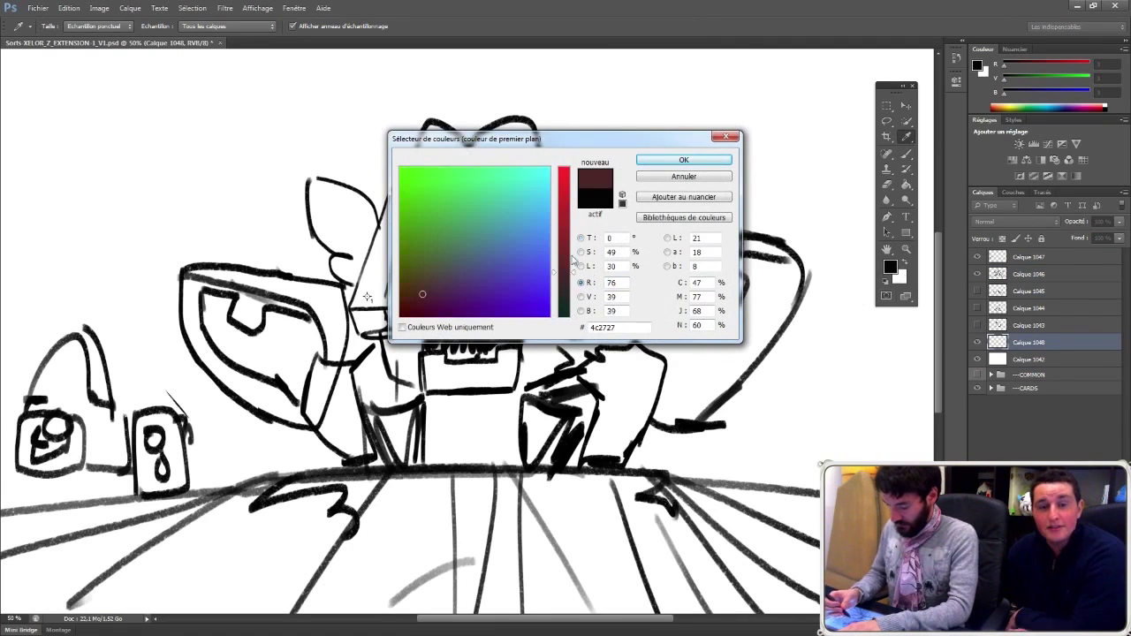
left_click(441, 284)
key("Return")
left_click(908, 186)
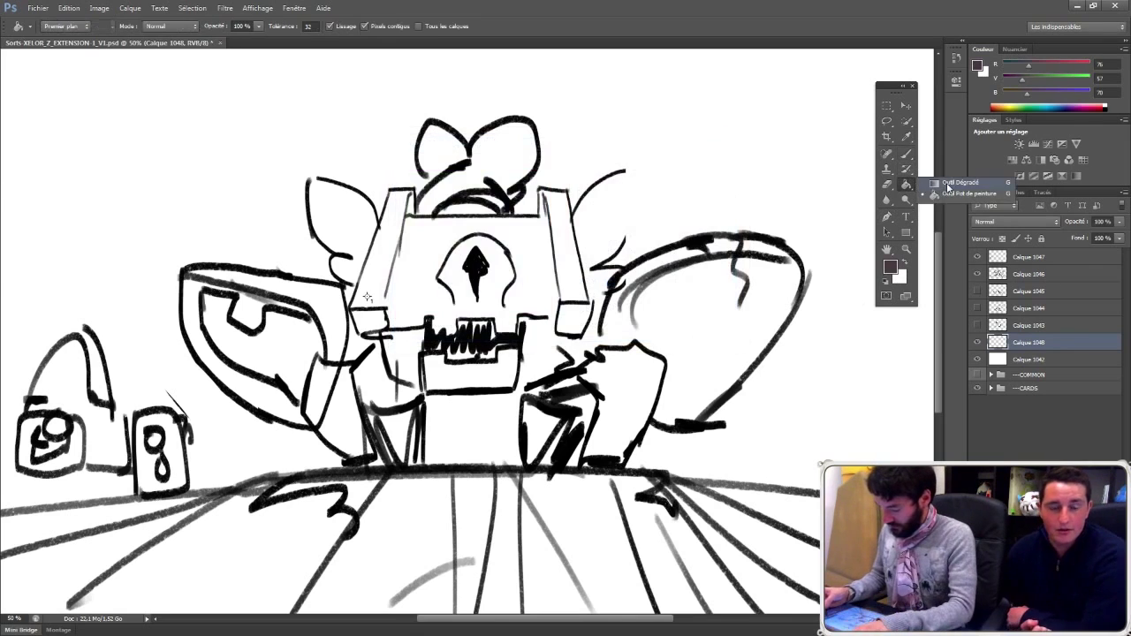
left_click(948, 184)
key("alt+BackSpace")
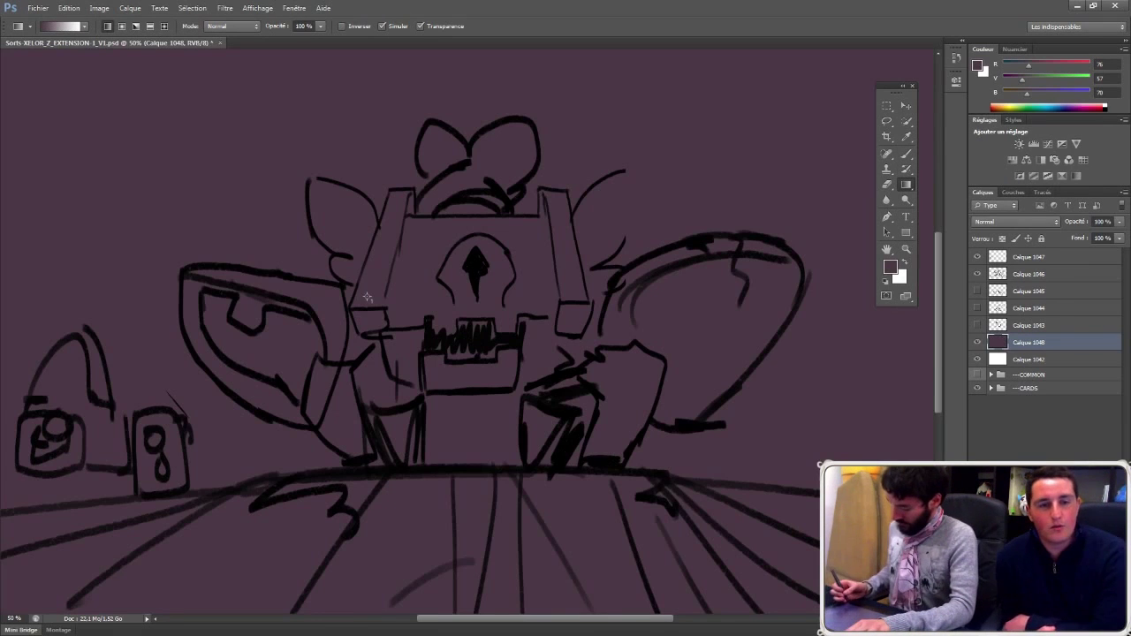
Step: Set the foreground colour to mustard gold #b59729
left_click(890, 267)
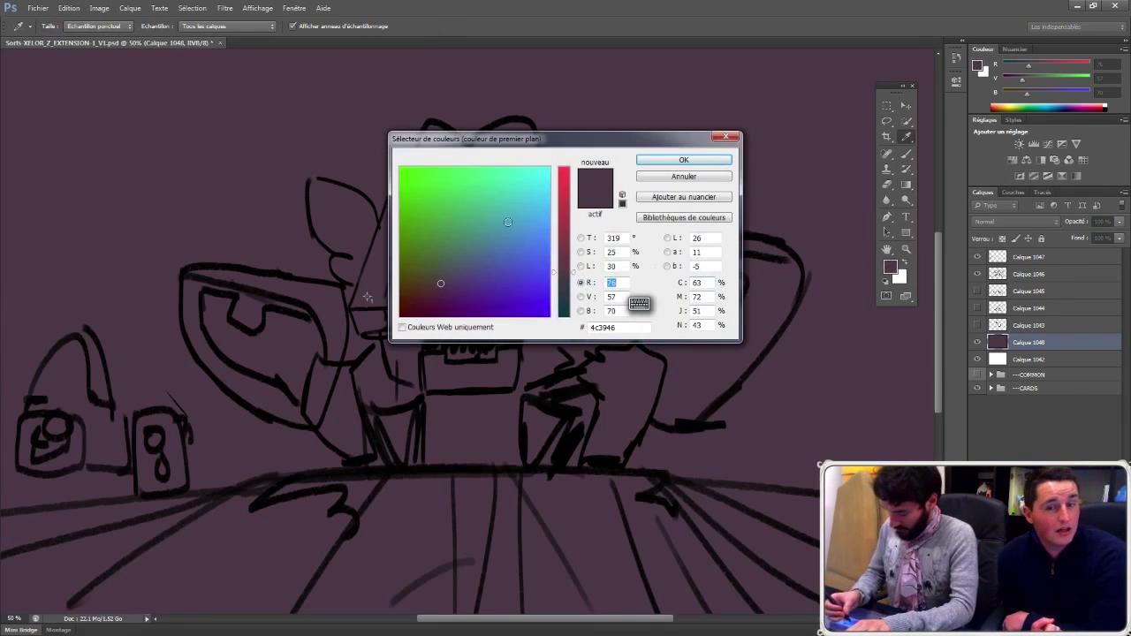
left_click(498, 208)
left_click(454, 213)
left_click(422, 229)
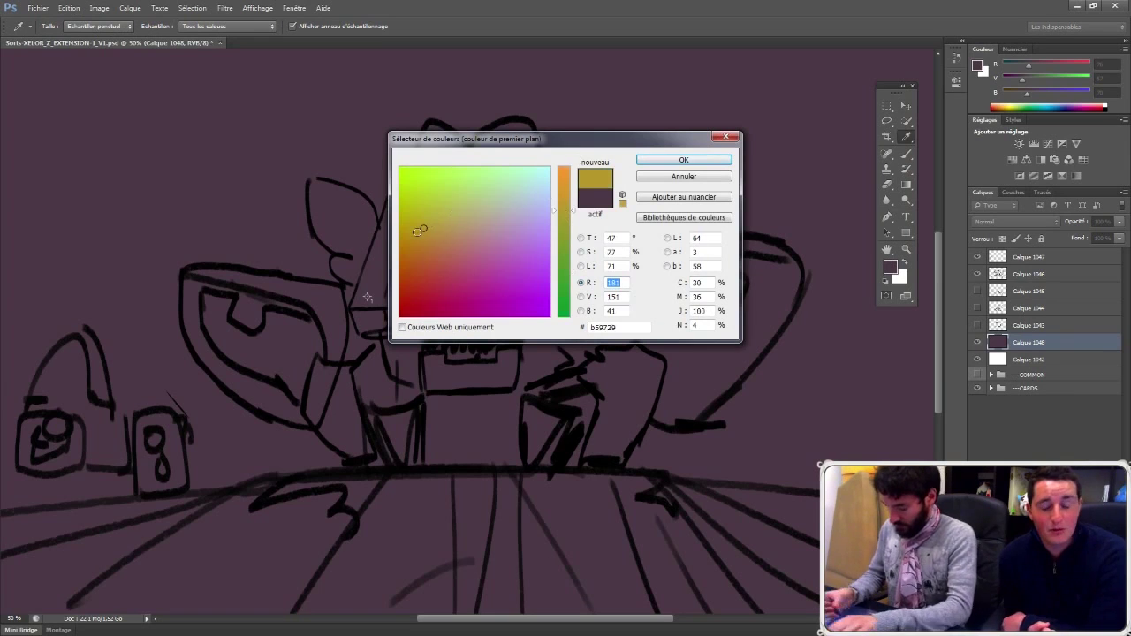
key("Return")
Step: Lay a reflected gold-to-transparent gradient as a soft horizontal band across the purple background, centred behind the characters' legs
left_click_drag(549, 516, 550, 522)
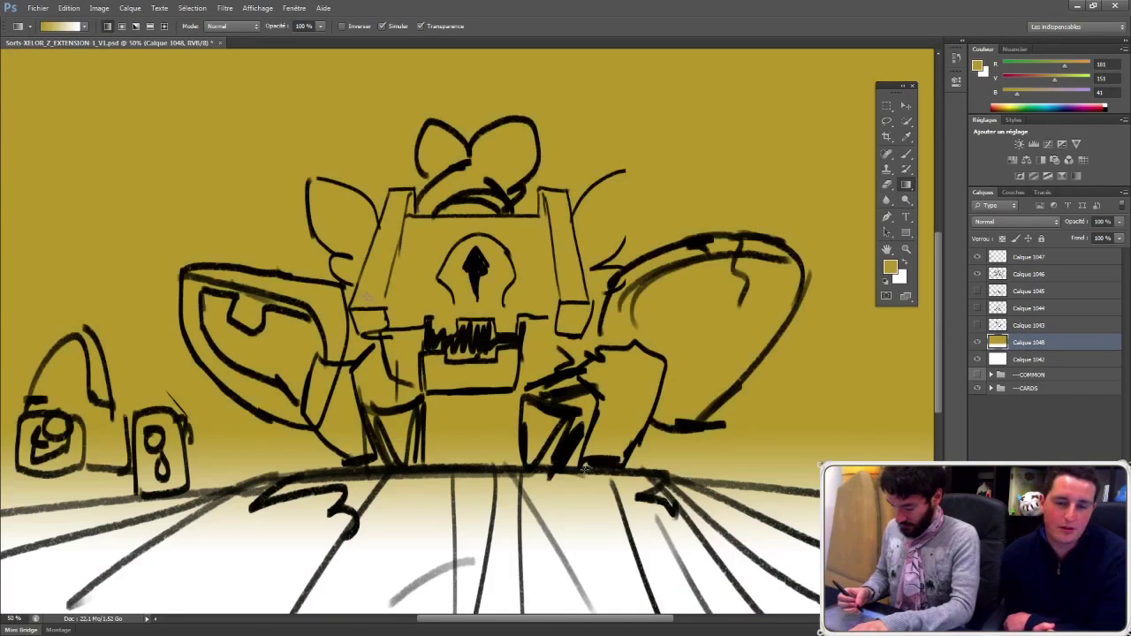
key("ctrl+z")
left_click(84, 27)
left_click(45, 51)
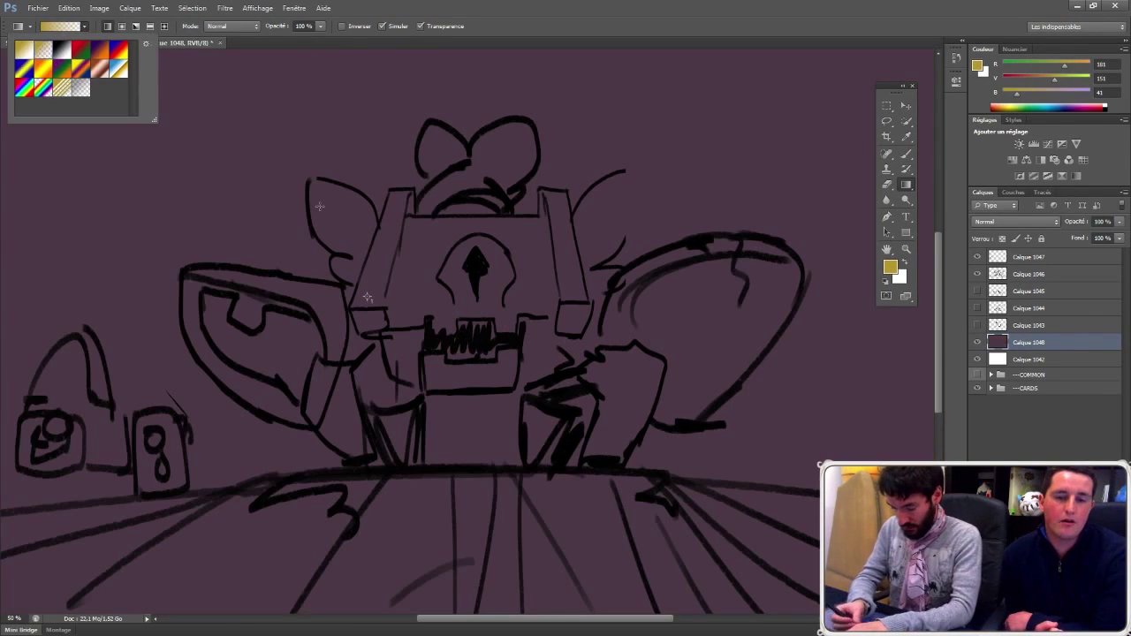
left_click(149, 28)
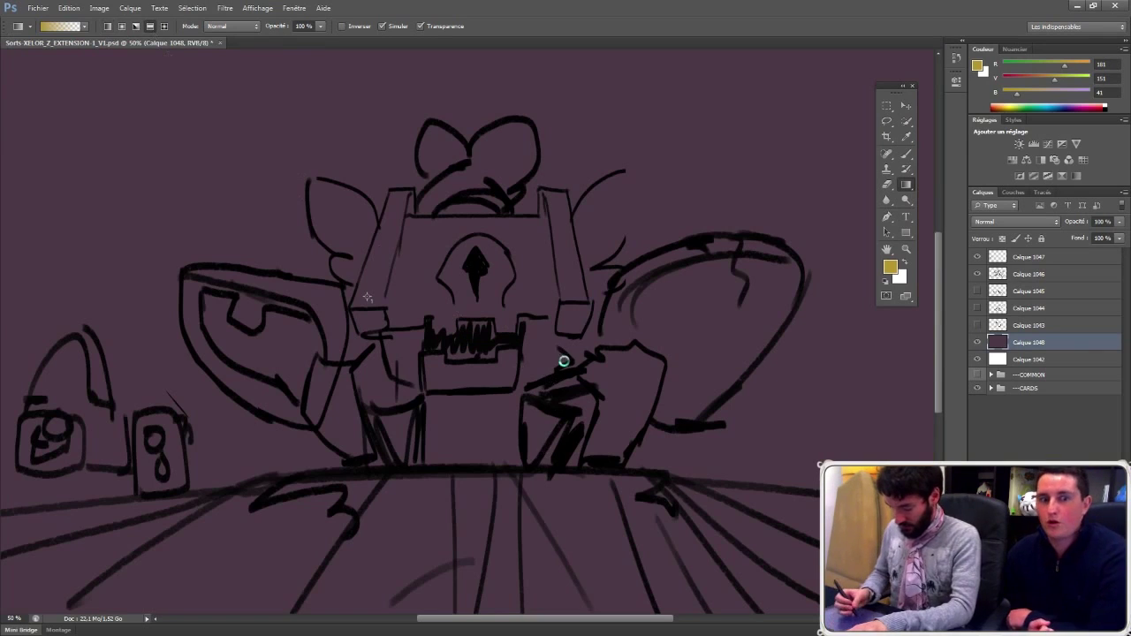
left_click_drag(563, 446, 564, 368)
left_click_drag(585, 281, 583, 283)
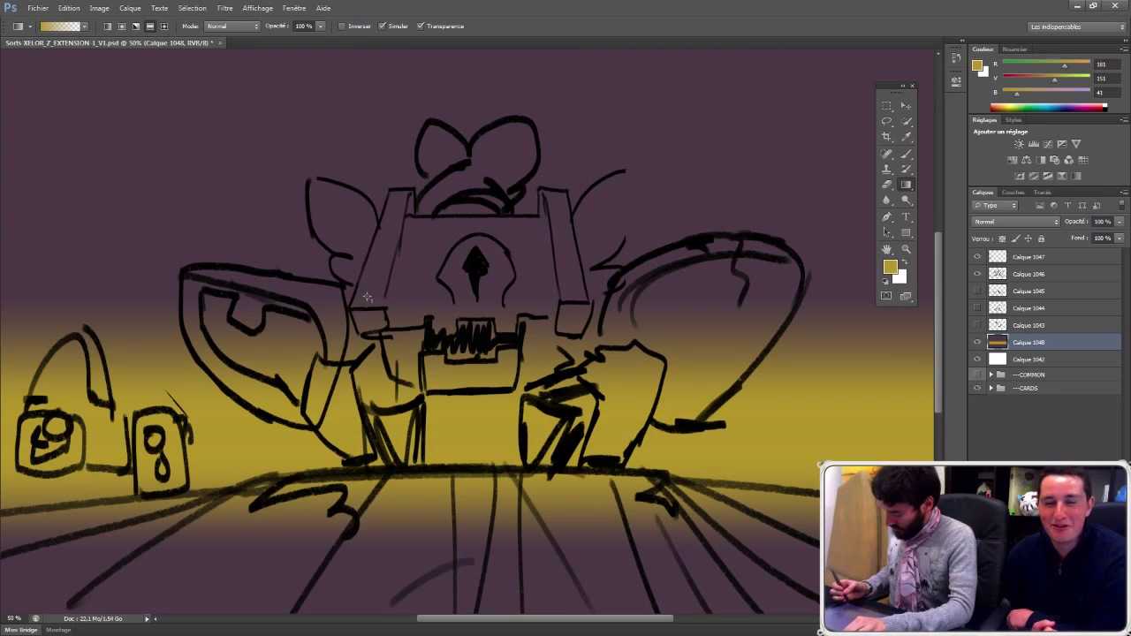
Step: Add a new layer with a reflected gradient in sampled near-black that darkens the ground from the canvas bottom upward, and save the file
key("ctrl+alt+shift+n")
left_click(648, 369, "alt")
left_click(647, 370, "ctrl+alt")
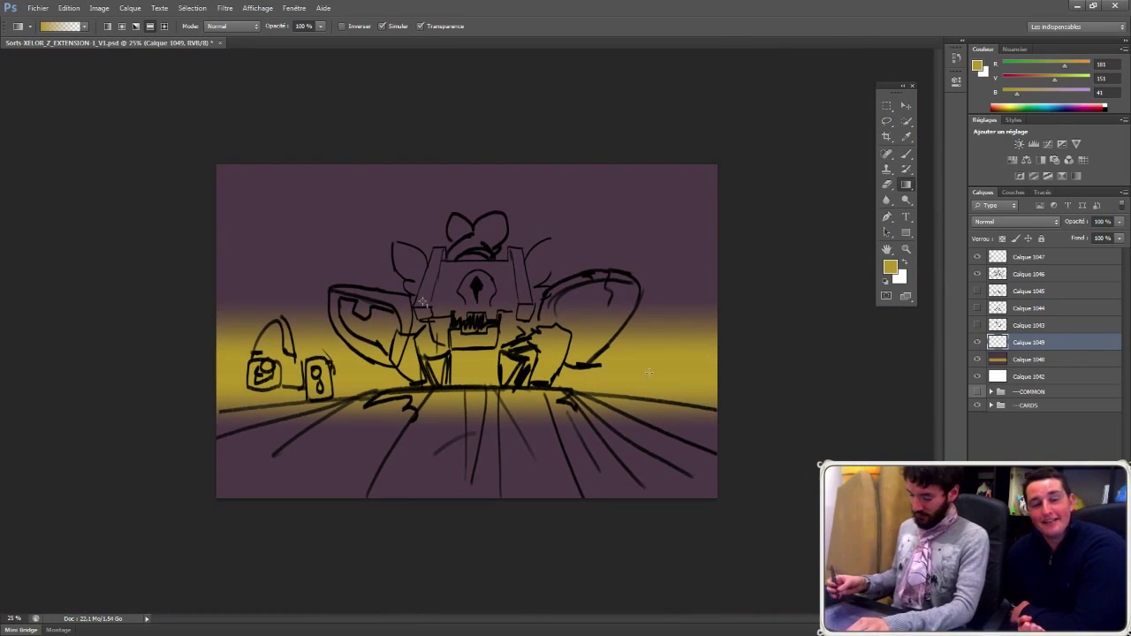
left_click(472, 388, "alt")
left_click_drag(500, 515, 500, 368)
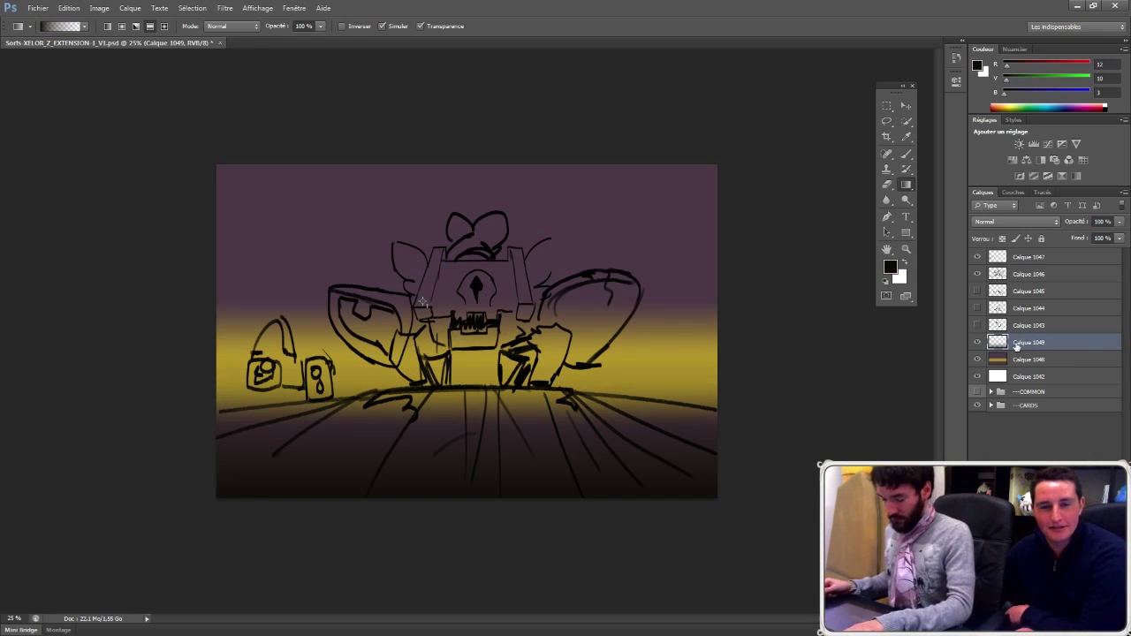
key("ctrl+s")
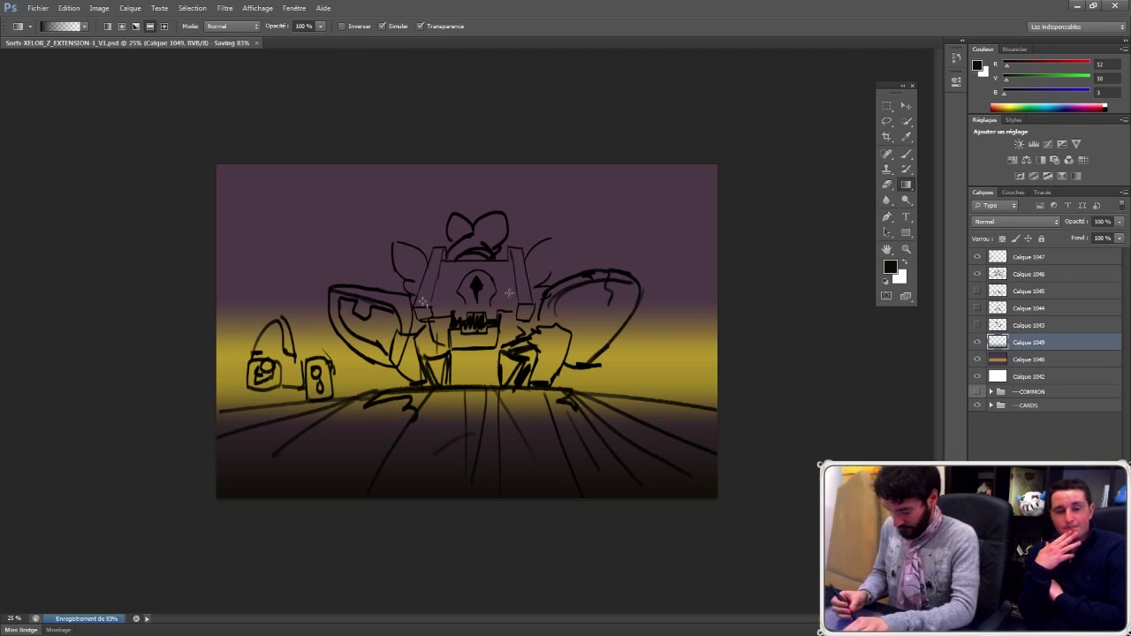
Step: Add another new layer above the gradients and give it a black outside stroke effect at 50% opacity
key("ctrl+plus")
key("ctrl+plus")
key("ctrl+plus")
key("b")
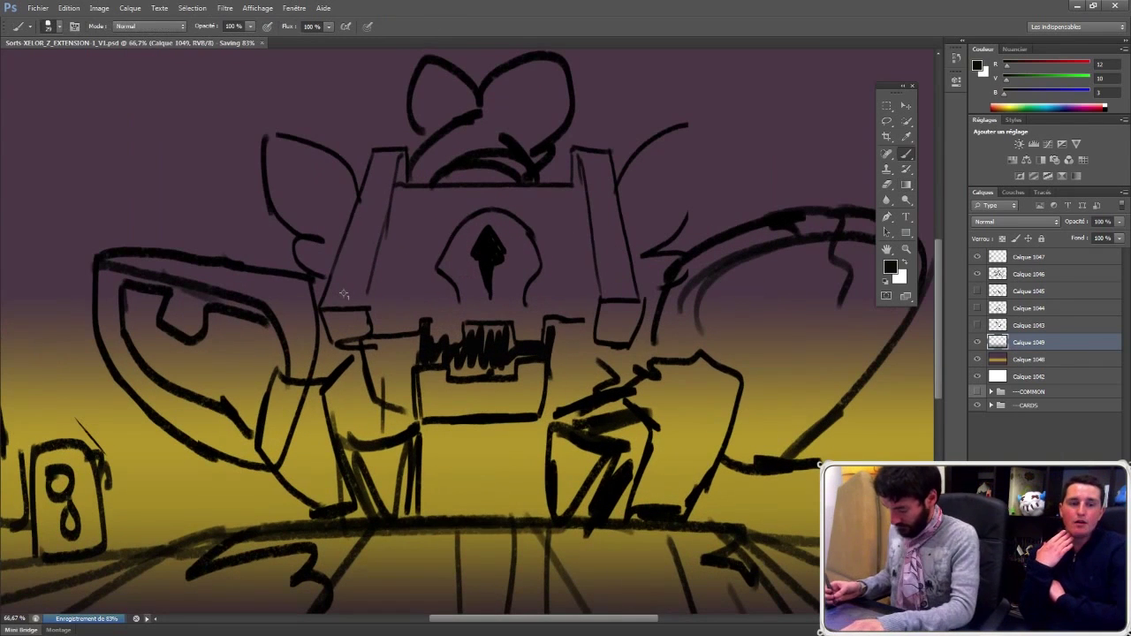
key("ctrl+shift+alt+n")
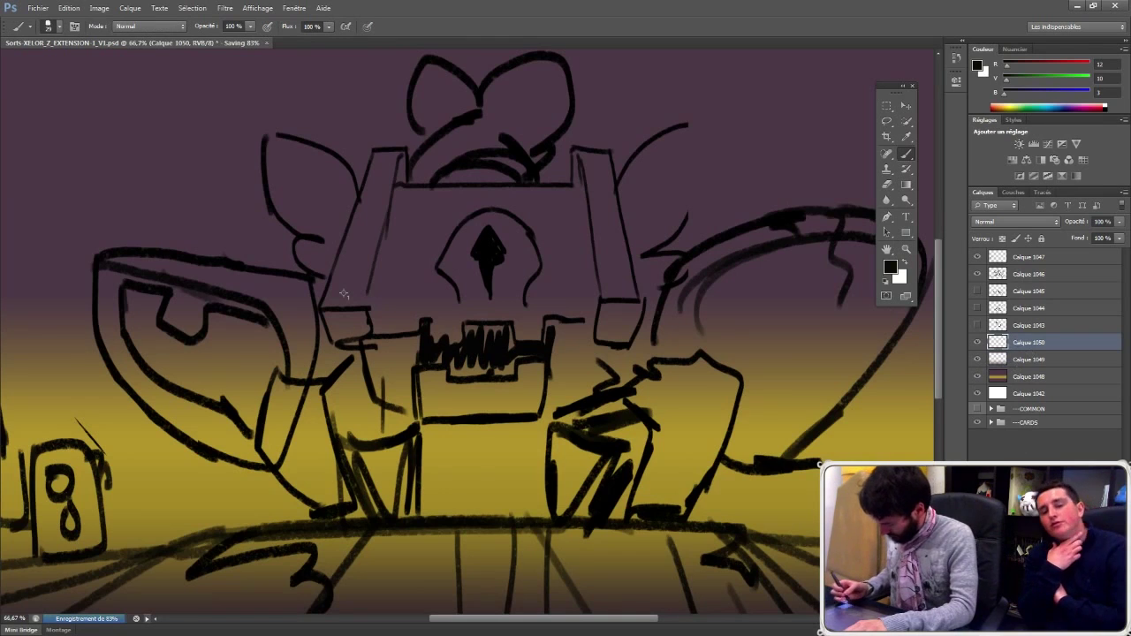
double_click(1071, 343)
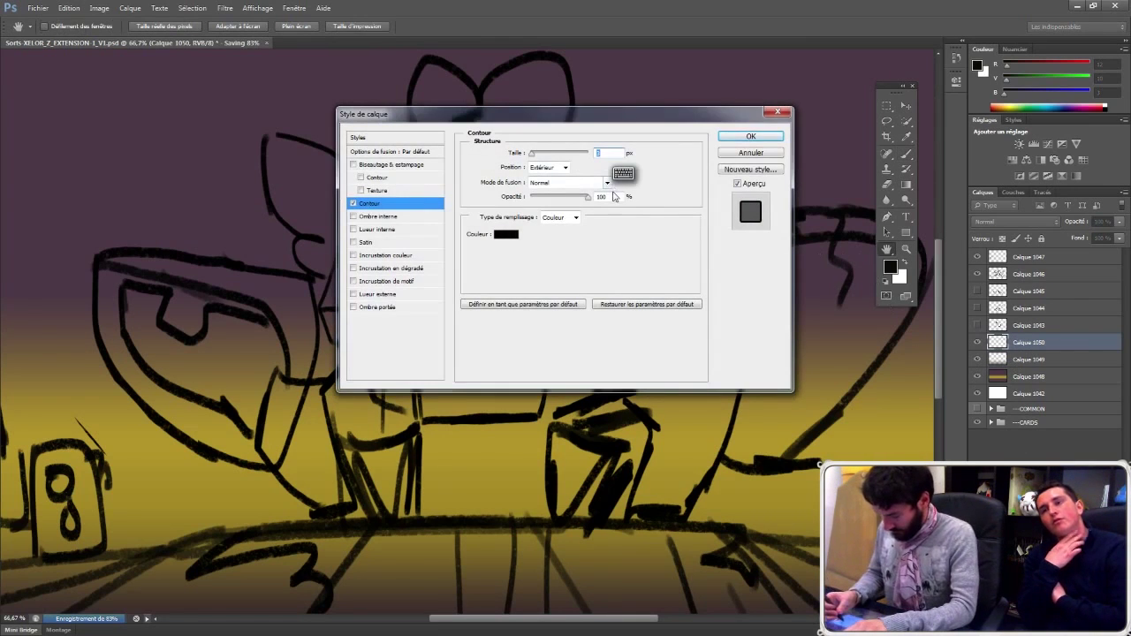
left_click_drag(612, 196, 575, 198)
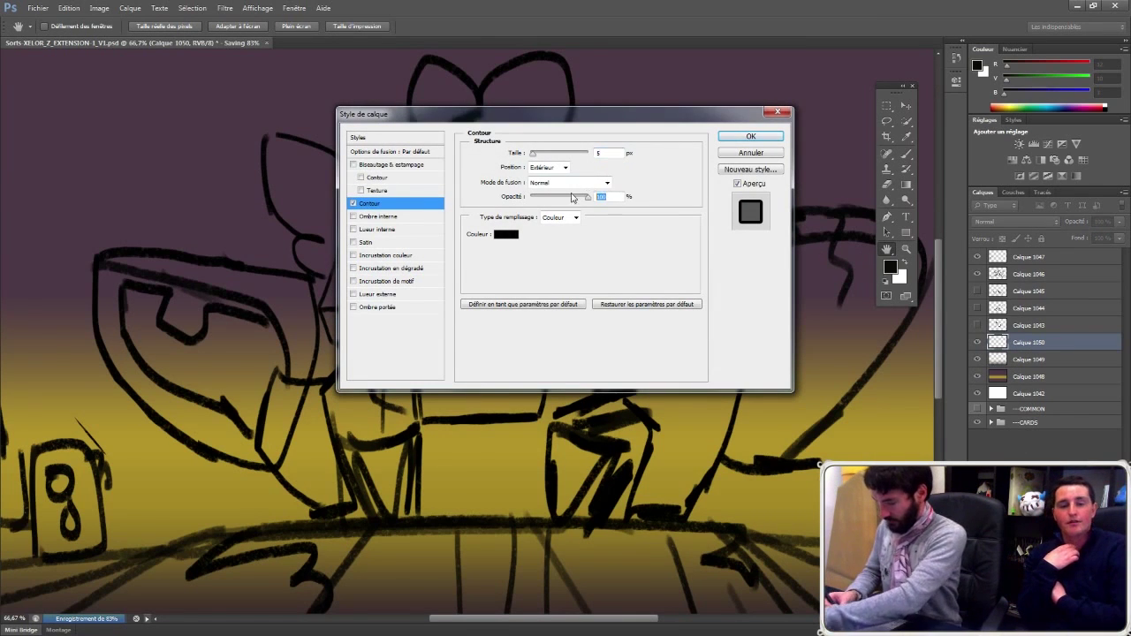
type("75")
key("Return")
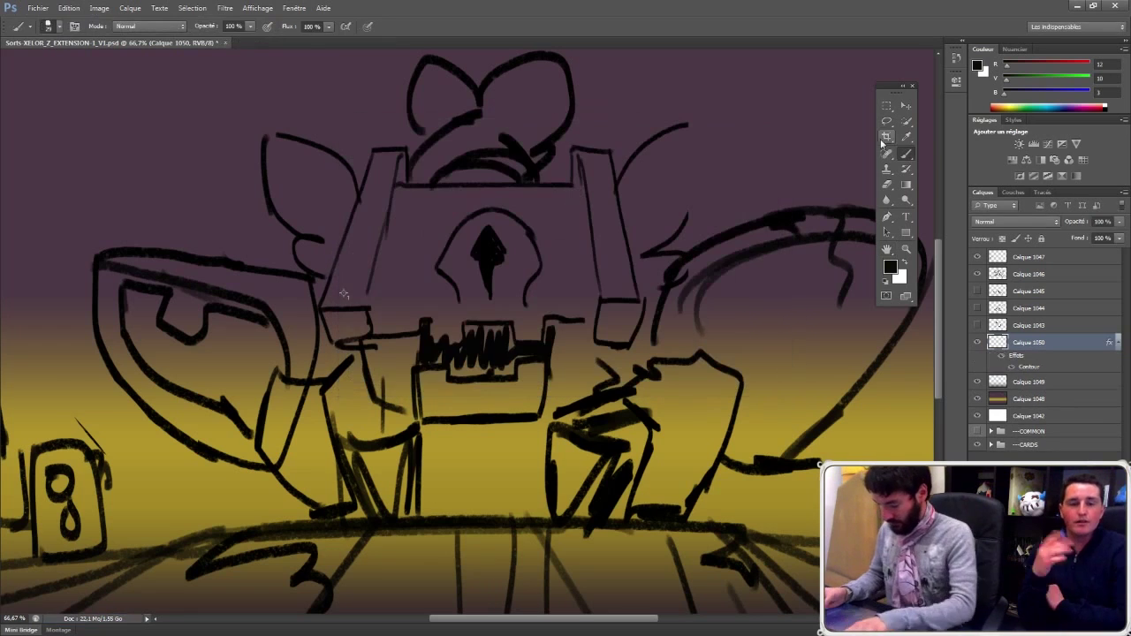
Step: Outline the central figure's left pillar, including its short bent lower end, with a polygonal lasso selection
left_click(887, 121)
left_click(940, 133)
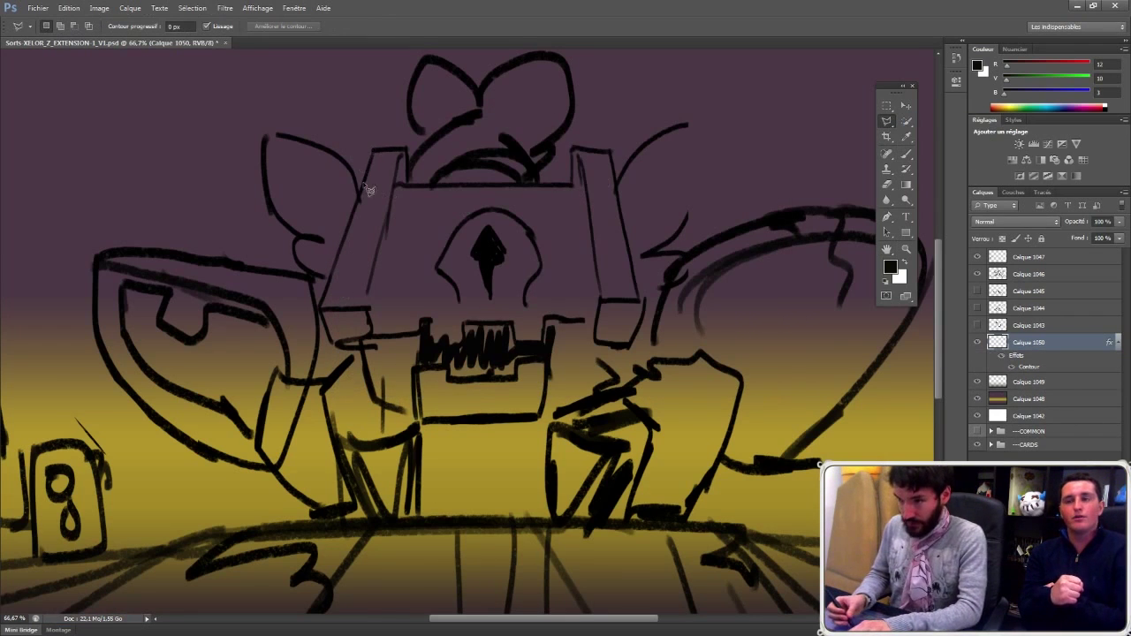
left_click(374, 147)
left_click(317, 305)
left_click(330, 350)
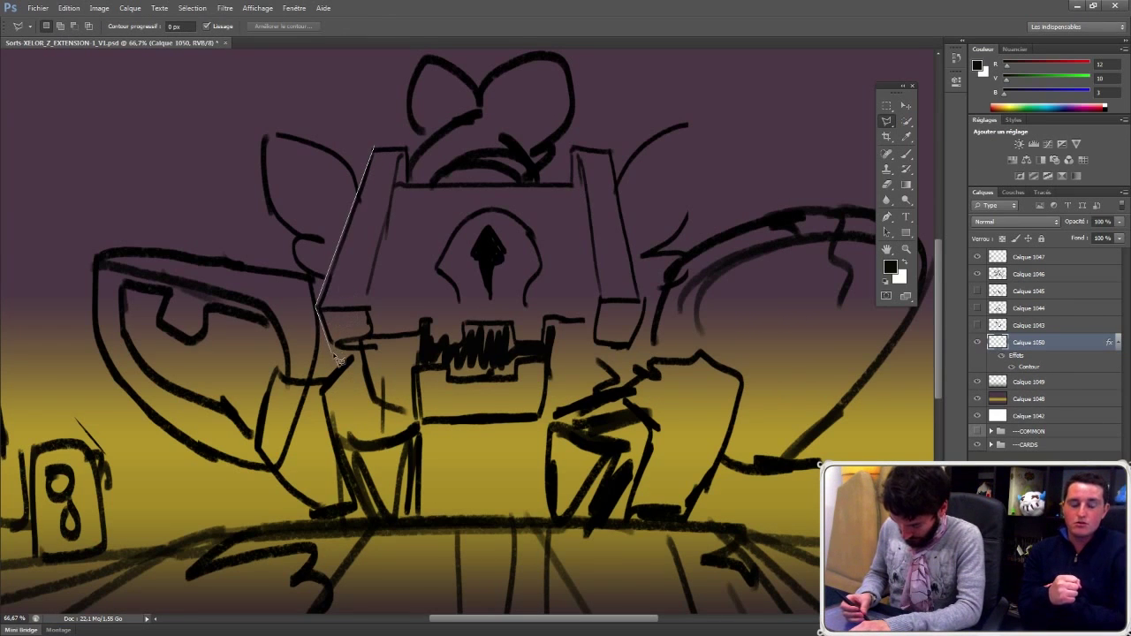
left_click(379, 350)
left_click(370, 308)
left_click(387, 237)
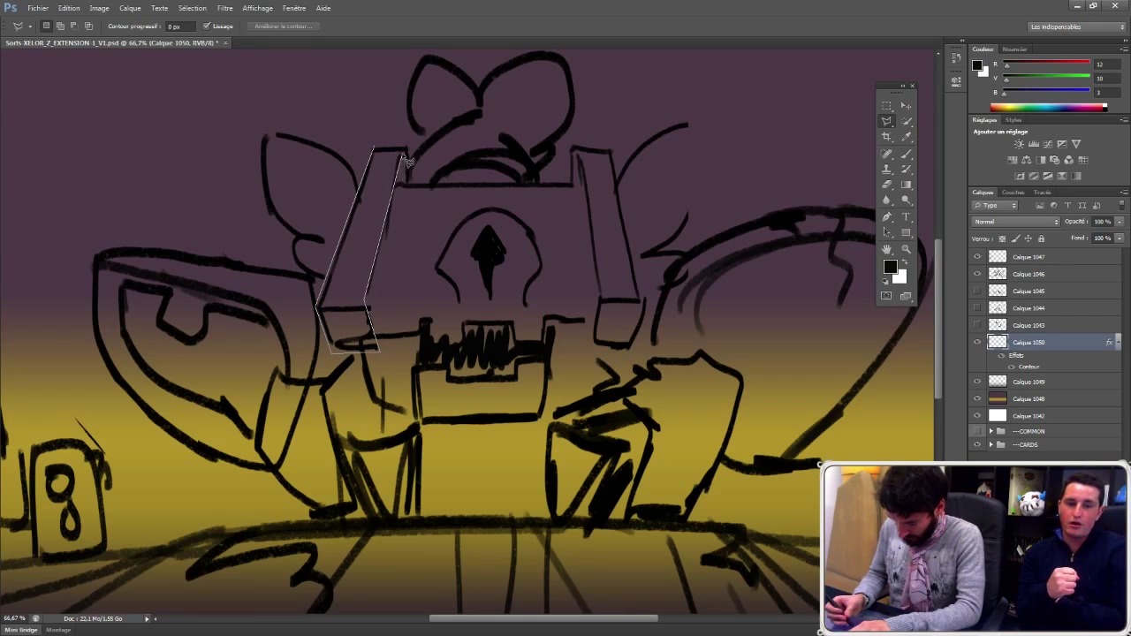
double_click(410, 152)
Step: Paint the selected pillar solid olive brown sampled from the background using a larger brush, and move Calque 1050 above all other layers
key("b")
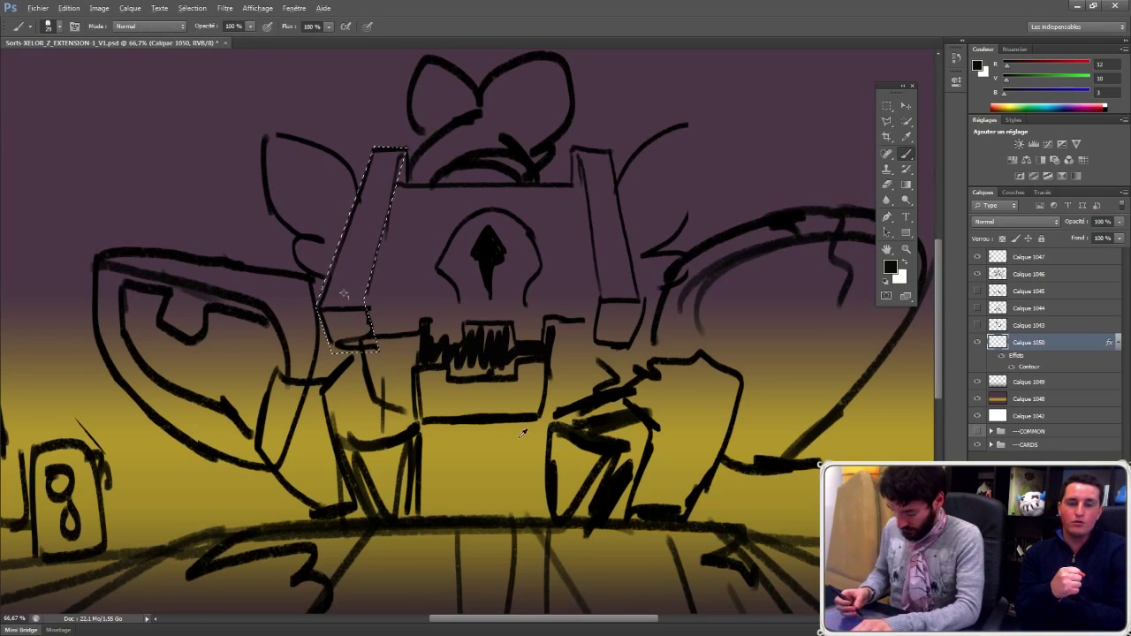
left_click(532, 552, "alt")
right_click(509, 254)
left_click_drag(575, 284, 598, 285)
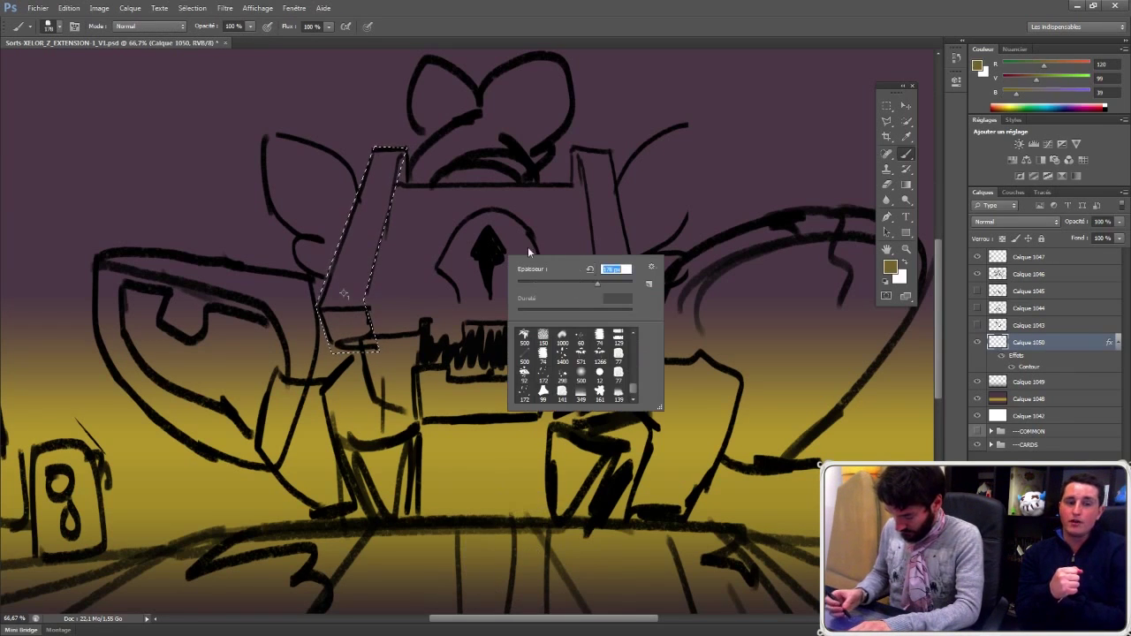
left_click_drag(389, 157, 376, 225)
mouse_move(344, 294)
left_mouse_down()
mouse_move(343, 329)
mouse_move(369, 346)
left_mouse_up()
left_click_drag(1046, 343, 1047, 257)
Step: Add a pale yellow reflected gradient as a highlight along the bend near the bottom of the selected pillar
key("i")
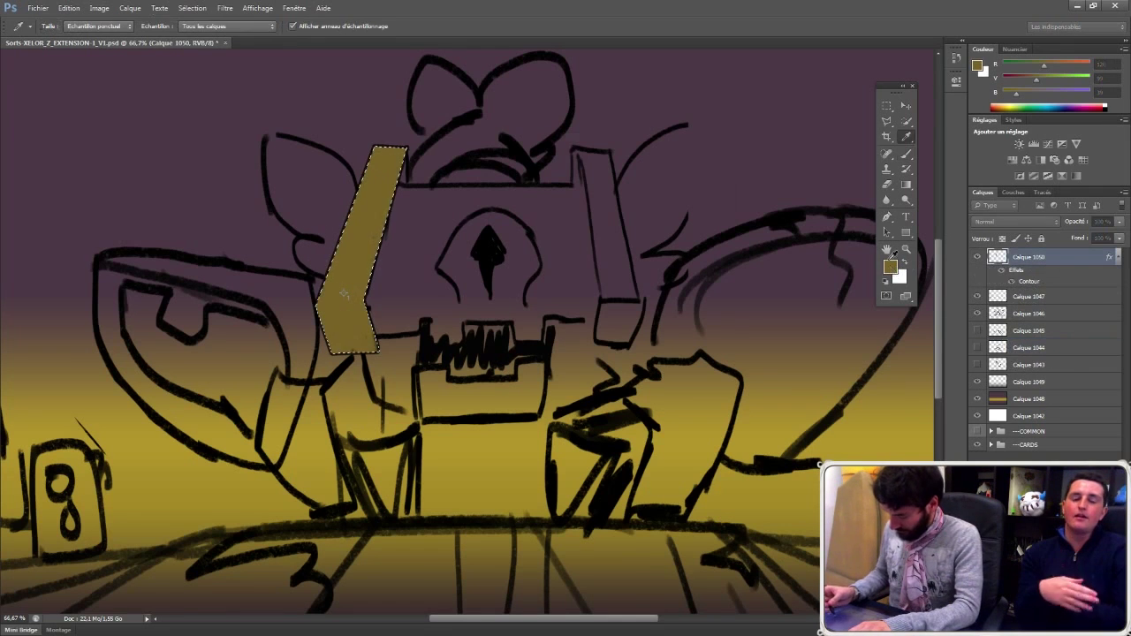
left_click(890, 266)
left_click(509, 180)
left_click(566, 174)
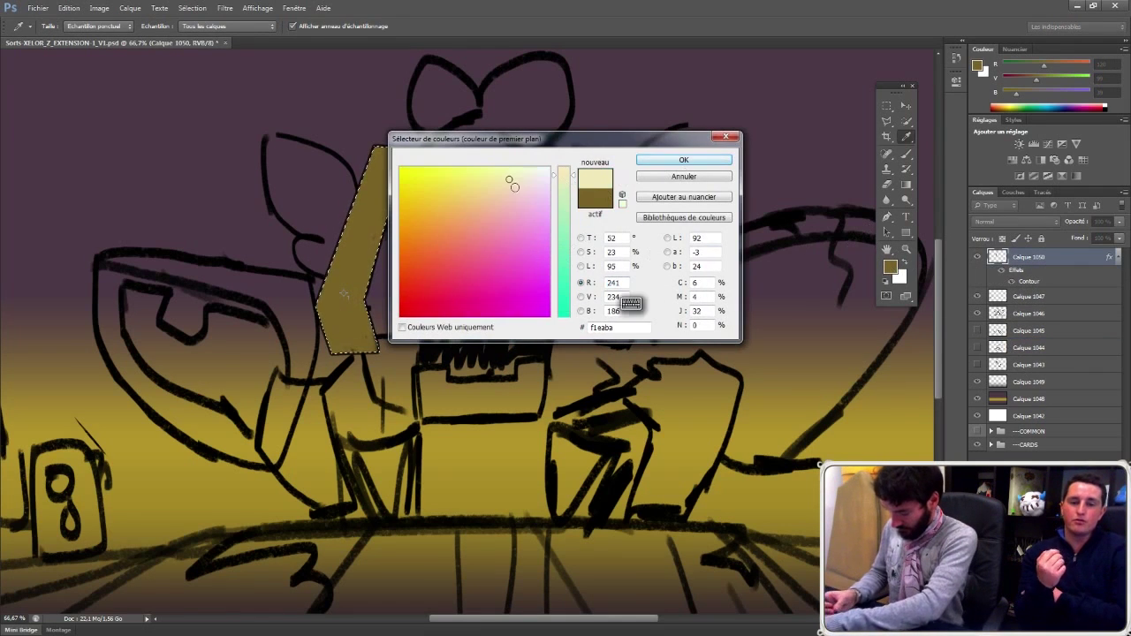
left_click(480, 173)
left_click(684, 160)
left_click(906, 185)
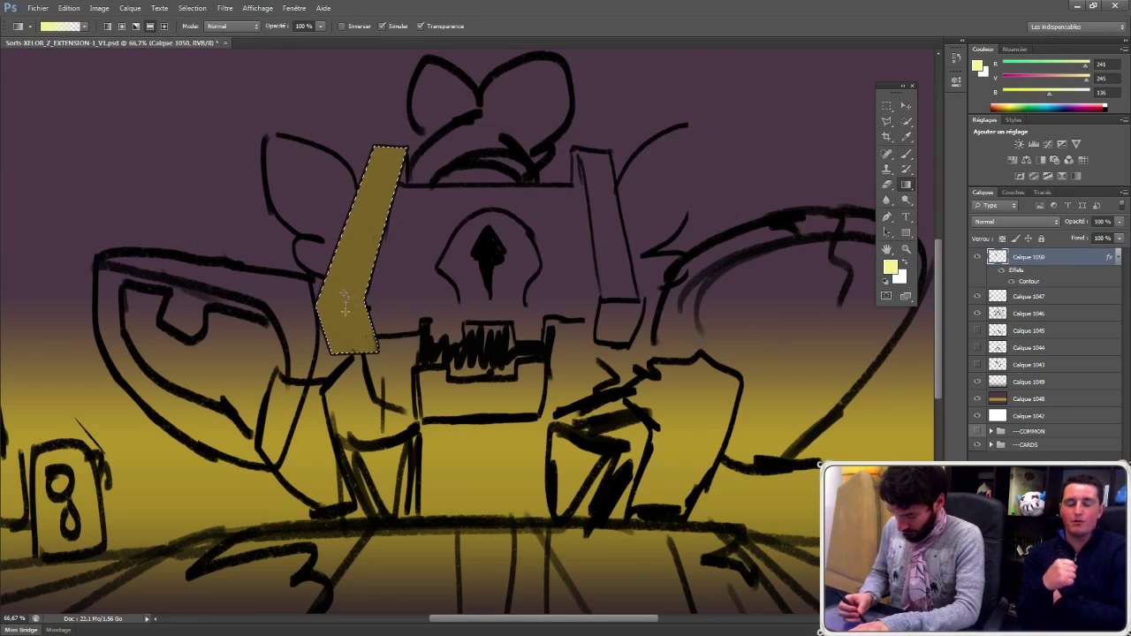
left_click_drag(347, 304, 376, 271)
Step: Shade both ends of the pillar with sampled near-black gradients, add a white highlight band near its top, and clear the selection
left_click(471, 349, "alt")
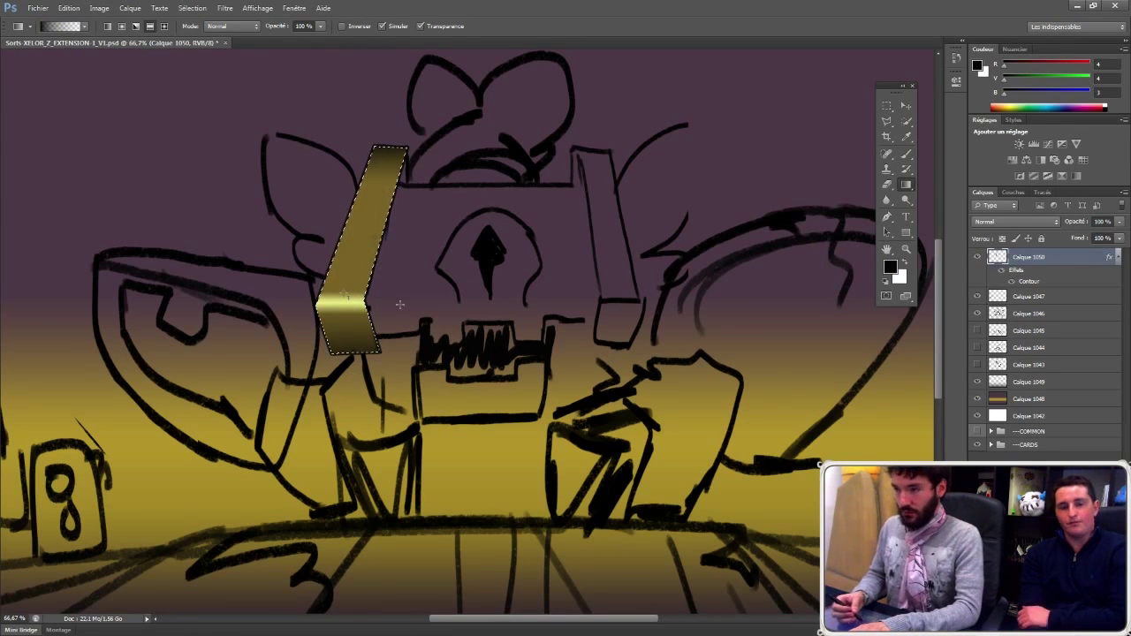
left_click(342, 303, "alt")
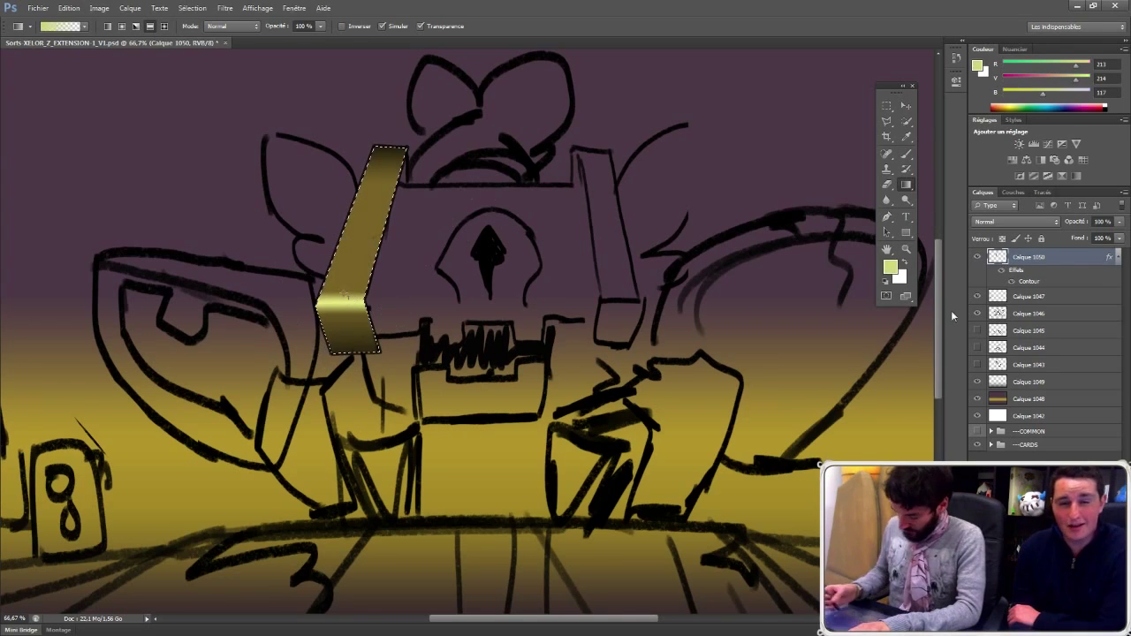
left_click(906, 263)
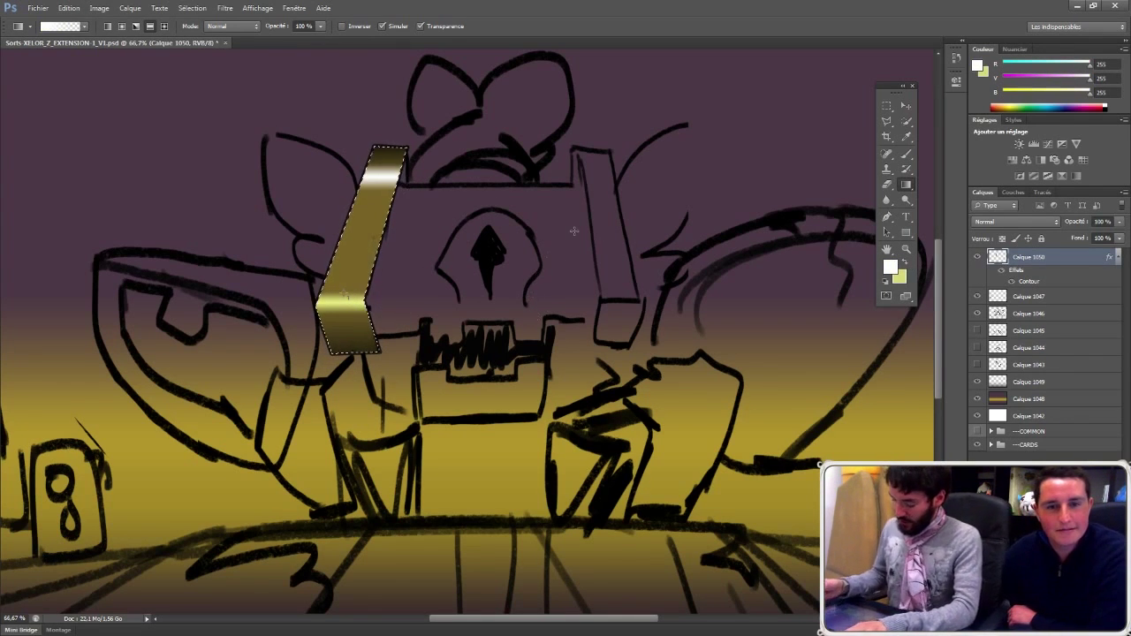
key("ctrl+d")
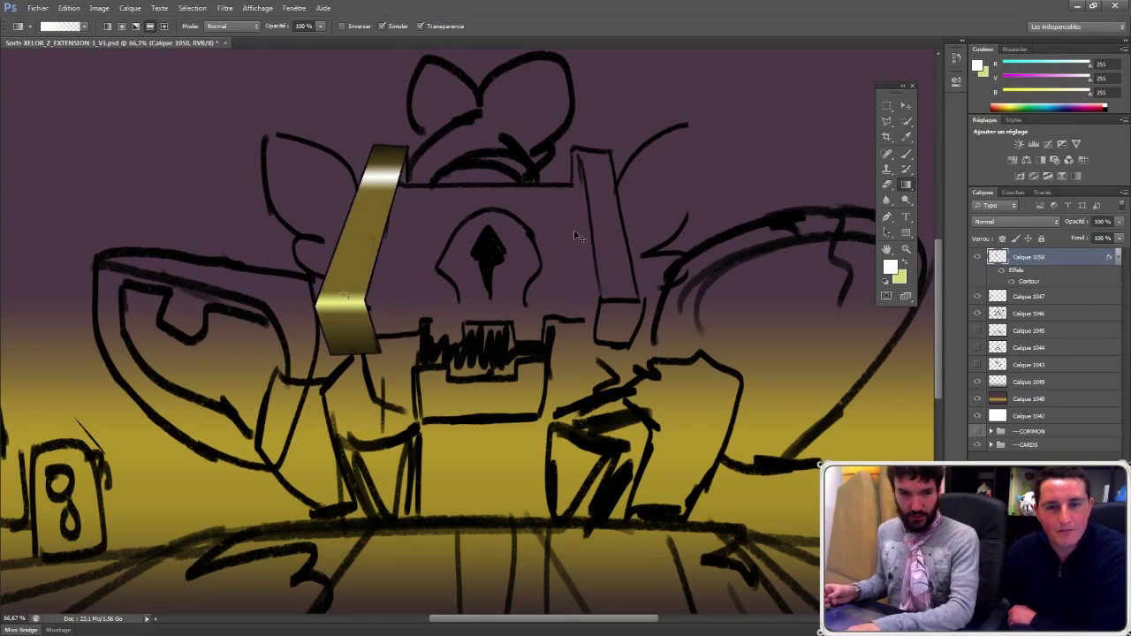
Step: Review the stroke effect settings of Calque 1050
double_click(1036, 280)
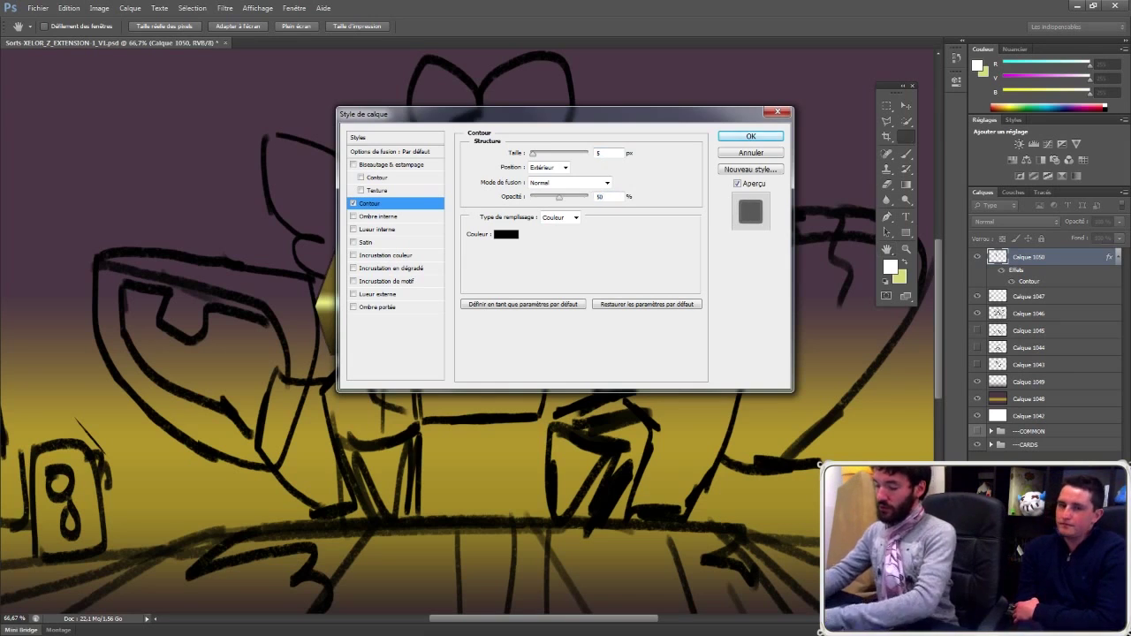
key("Return")
Step: Select a narrow side face along the pillar's inner edge with the polygonal lasso and paint it dark brown sampled from the pillar's top
left_click(886, 121)
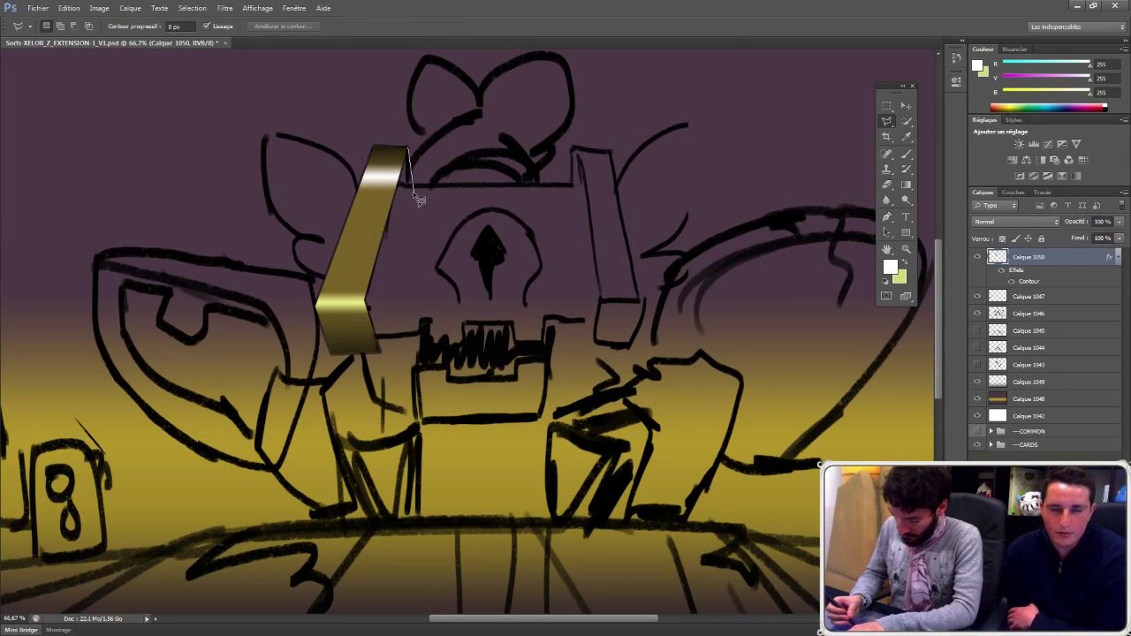
left_click(413, 190)
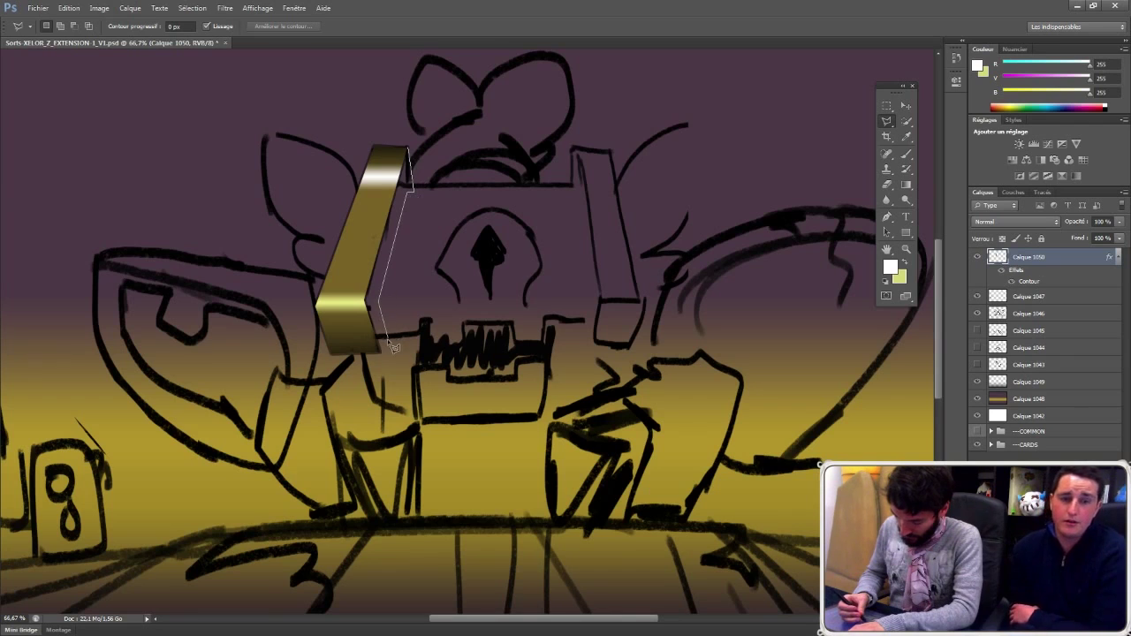
left_click(408, 148)
key("b")
left_click(397, 156, "alt")
mouse_move(408, 168)
left_mouse_down()
mouse_move(379, 281)
mouse_move(410, 212)
left_mouse_up()
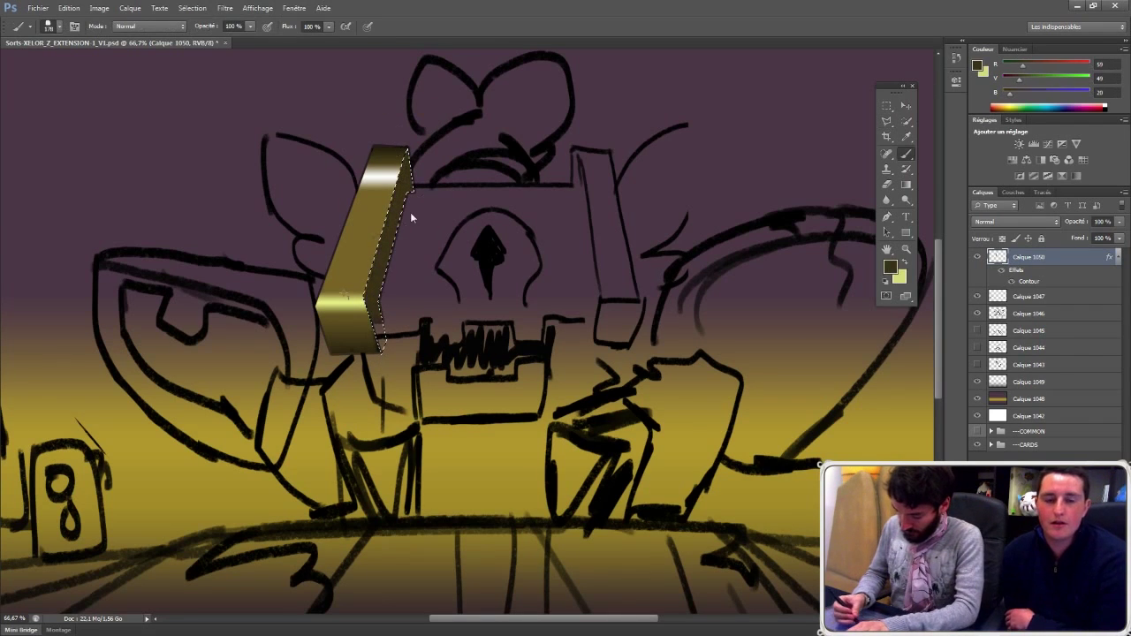
Step: Try a brush highlight on the pillar's selected side face in pale yellow sampled from the bend
left_click(357, 304, "alt")
mouse_move(429, 149)
left_mouse_down()
mouse_move(410, 188)
mouse_move(409, 148)
left_mouse_up()
key("ctrl+z")
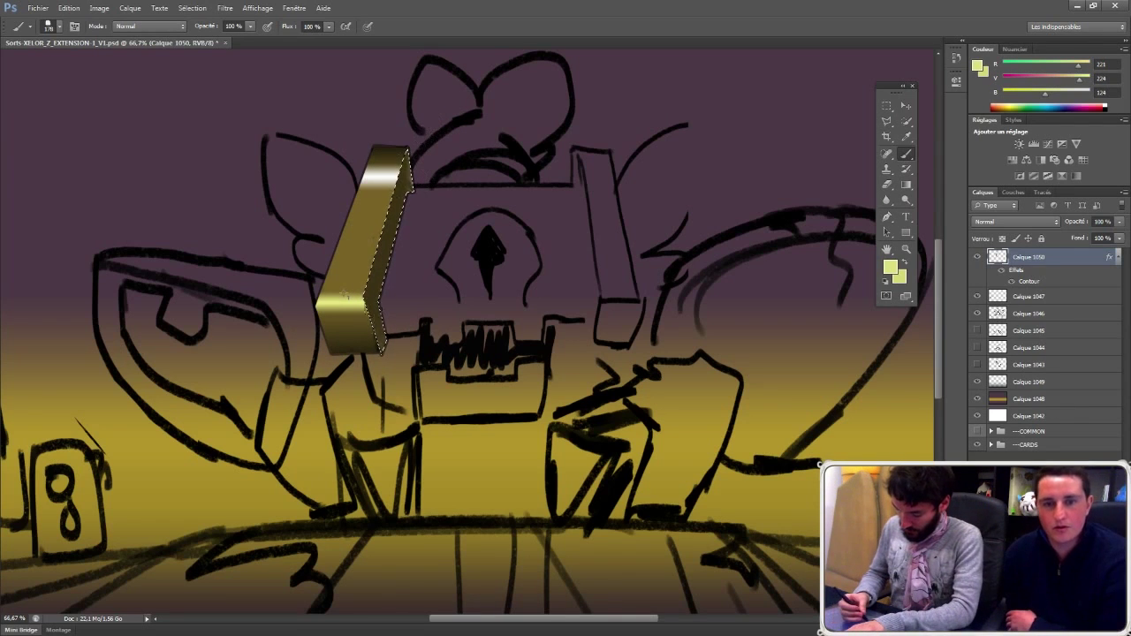
Step: Add rough pale yellow texture to the lower end of the pillar's side face and clear the selection
mouse_move(385, 350)
left_mouse_down()
mouse_move(377, 320)
mouse_move(380, 347)
left_mouse_up()
key("ctrl+d")
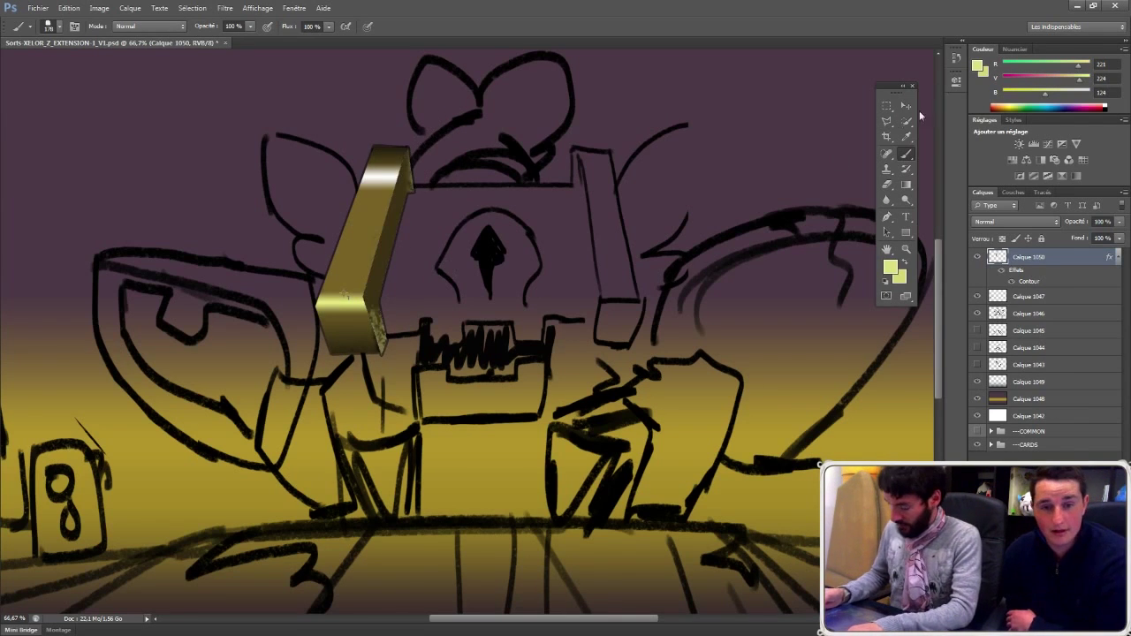
Step: Outline a stepped half-jaw extending inward from the pillar's foot with the polygonal lasso and paint it dark brown sampled from the pillar
left_click(886, 121)
left_click(365, 333)
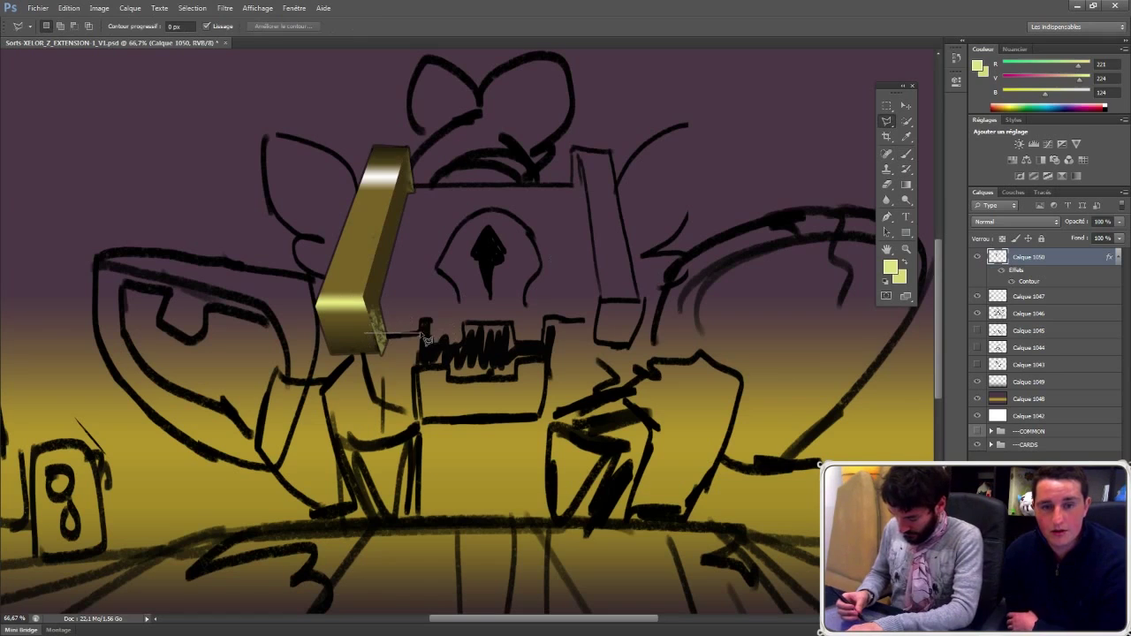
left_click(336, 362)
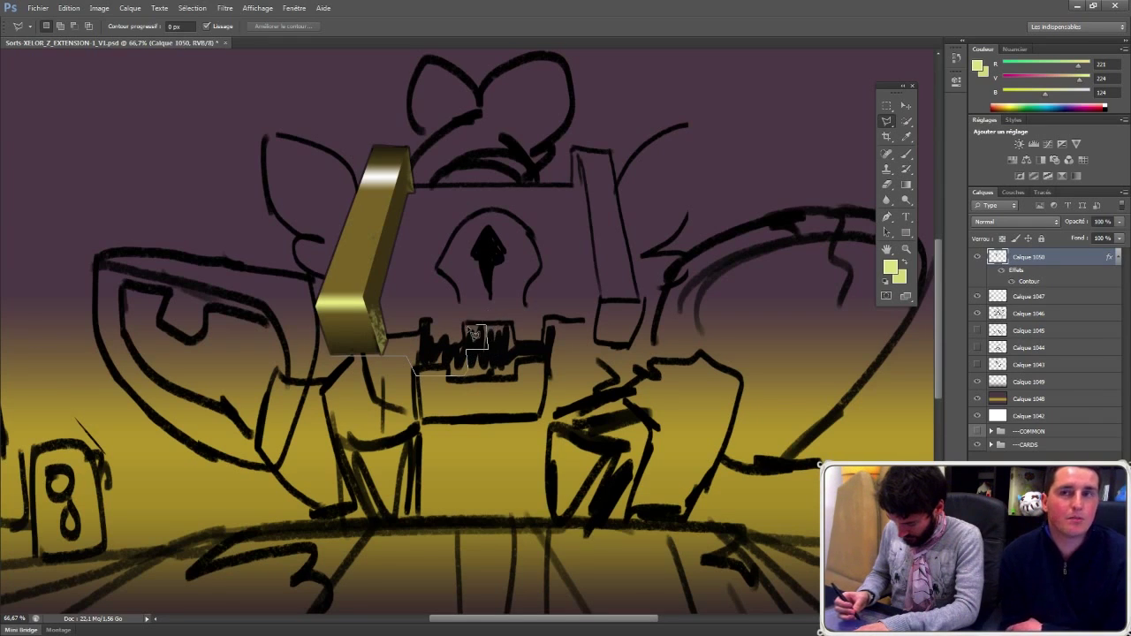
double_click(352, 326)
key("b")
left_click(370, 343, "alt")
left_click_drag(367, 345, 478, 352)
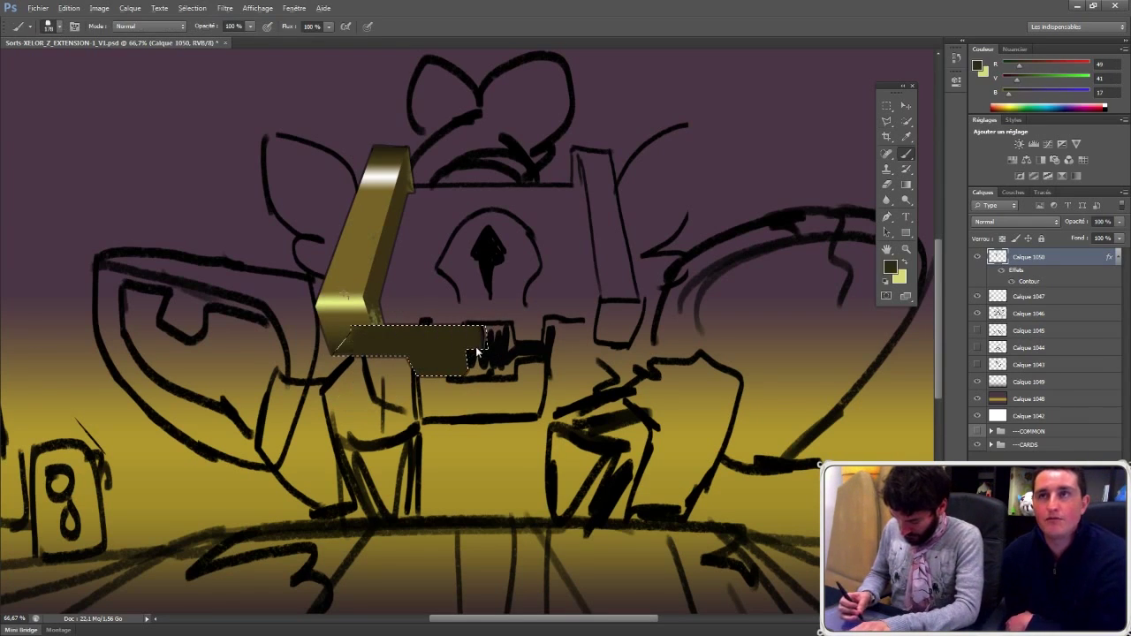
Step: Brush a lighter olive-brown band, sampled from the pillar, across the half-jaw and clear the selection
left_click(345, 311, "alt")
left_click_drag(398, 334, 438, 364)
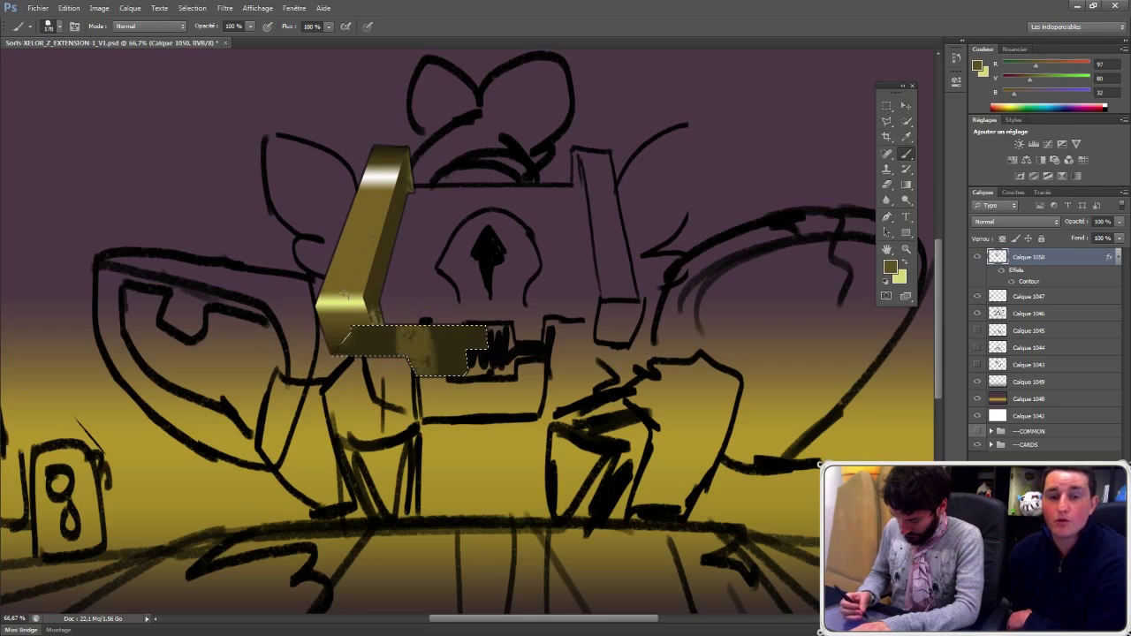
key("ctrl+d")
Step: Select the painted shape of Calque 1050 and blend the joint between pillar and half-jaw with a smaller brush in sampled brown
left_click(887, 106)
left_click_drag(264, 387, 617, 87)
left_click(997, 256, "ctrl")
key("b")
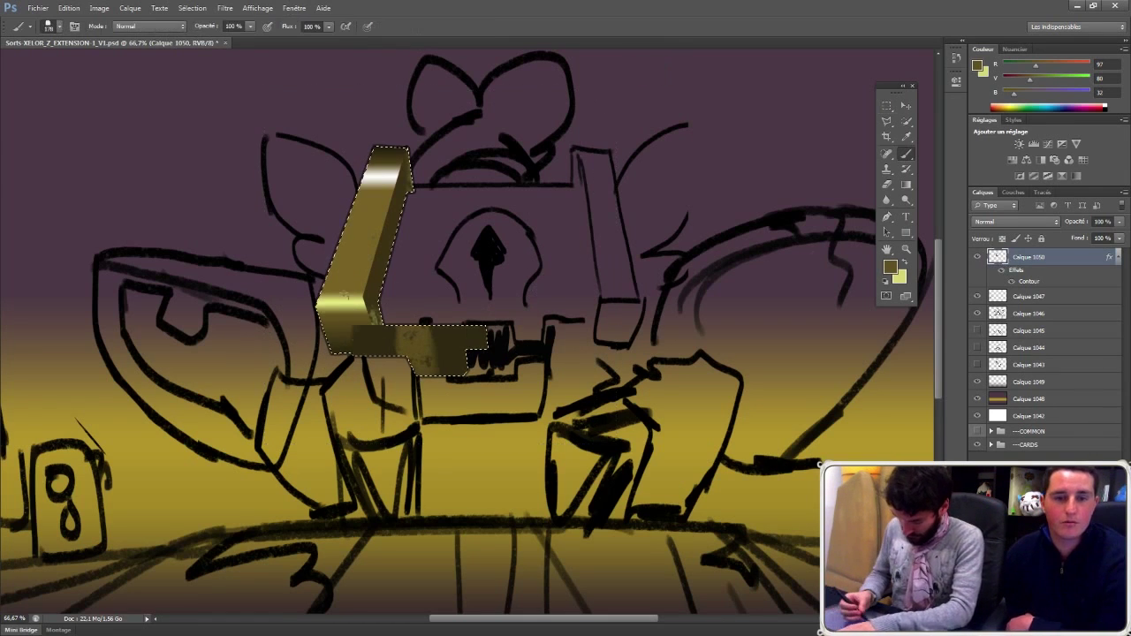
left_click(358, 327, "alt")
right_click(358, 328)
left_click(407, 365)
left_click_drag(341, 325, 392, 332)
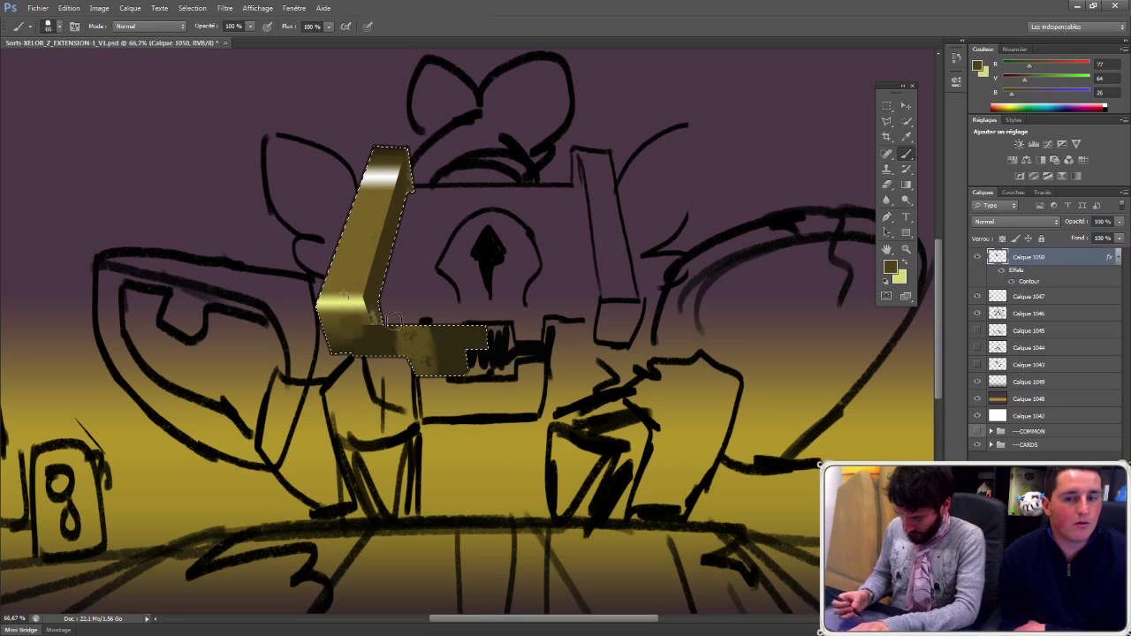
Step: Duplicate the pillar and half-jaw, flip the copy horizontally, join it to the original as a symmetrical frame, and clear the selection
left_click(906, 105)
left_click_drag(411, 264, 615, 263)
key("ctrl+t")
right_click(578, 251)
left_click(654, 432)
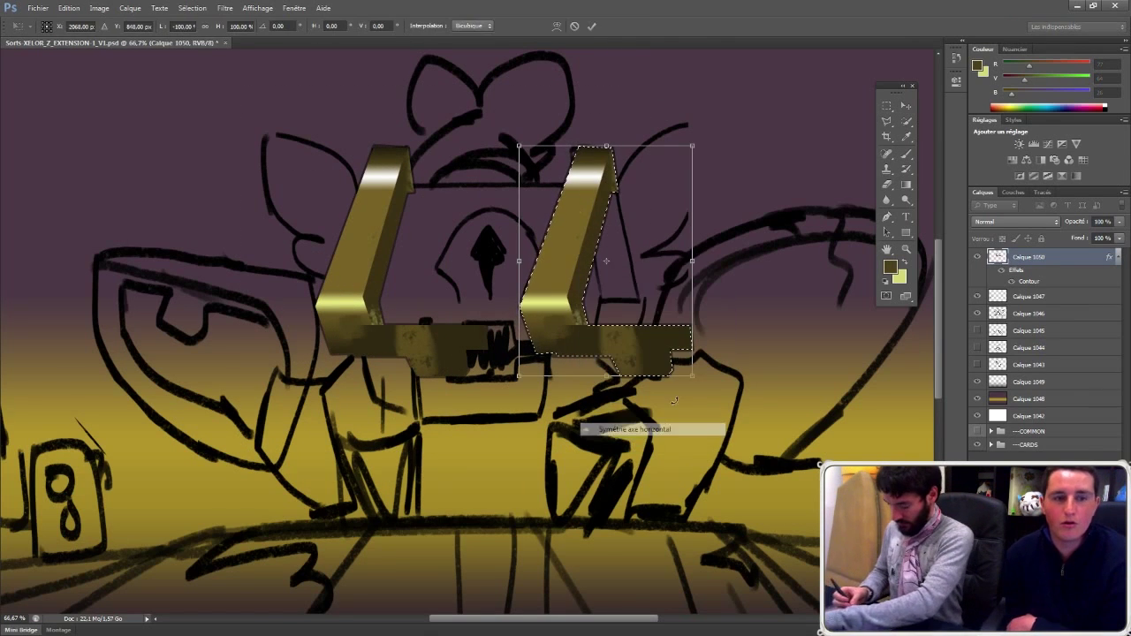
key("Return")
mouse_move(635, 313)
left_mouse_down()
mouse_move(588, 313)
mouse_move(629, 324)
mouse_move(617, 322)
left_mouse_up()
key("ctrl+d")
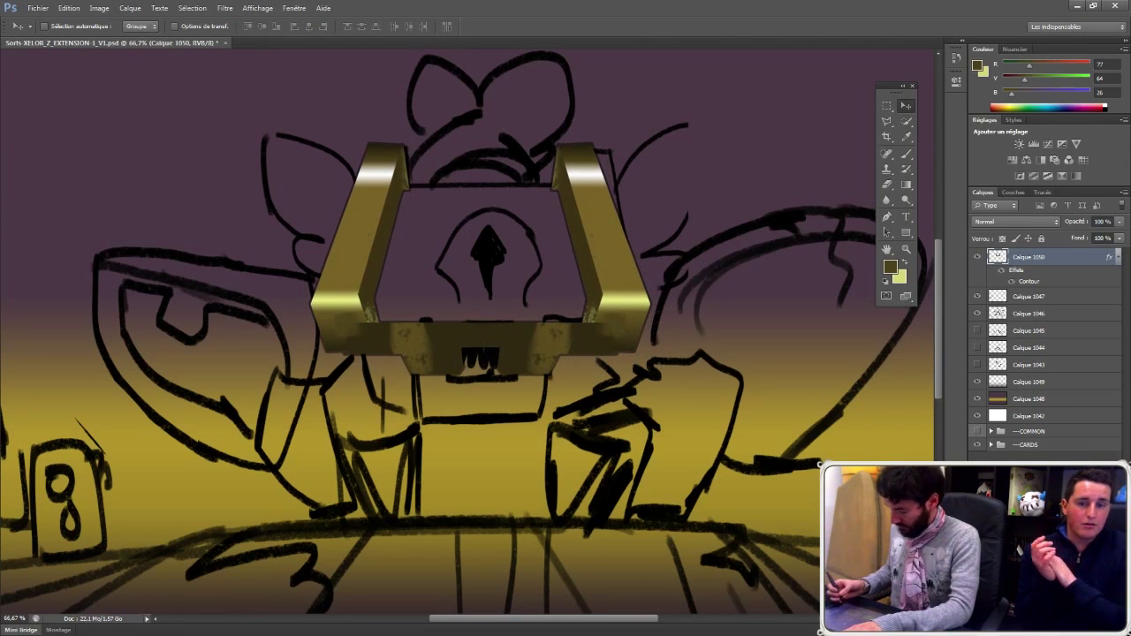
Step: Add a new layer with the stroke effect beneath Calque 1050 and fill a rectangle behind the frame's opening with dark brown
key("ctrl+alt+shift+n")
left_click_drag(1036, 258, 1034, 297)
key("m")
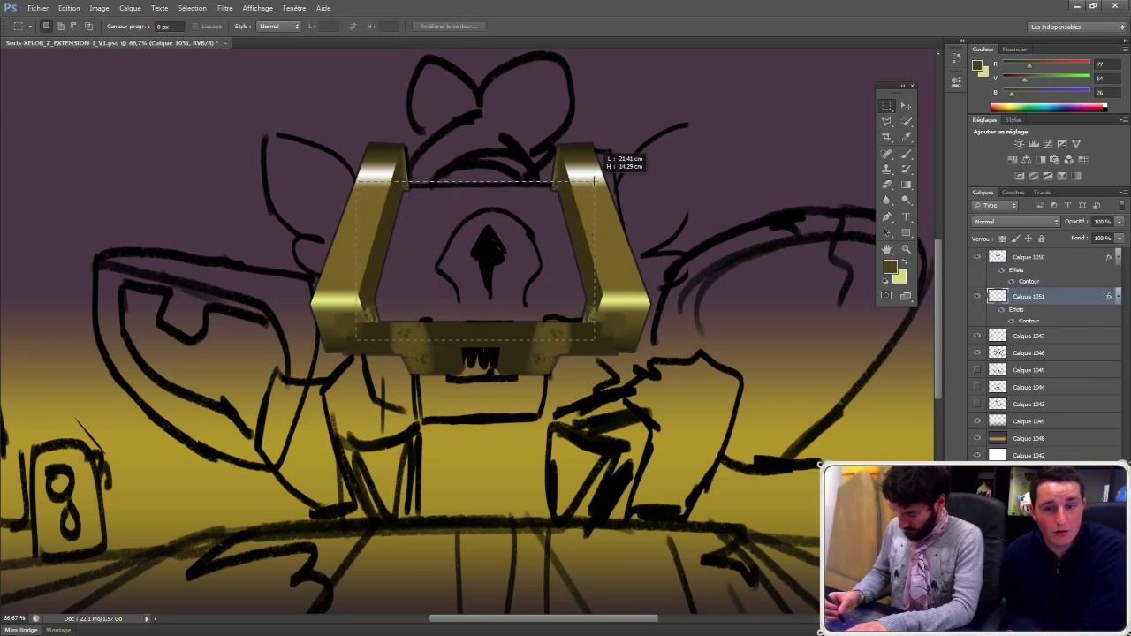
key("b")
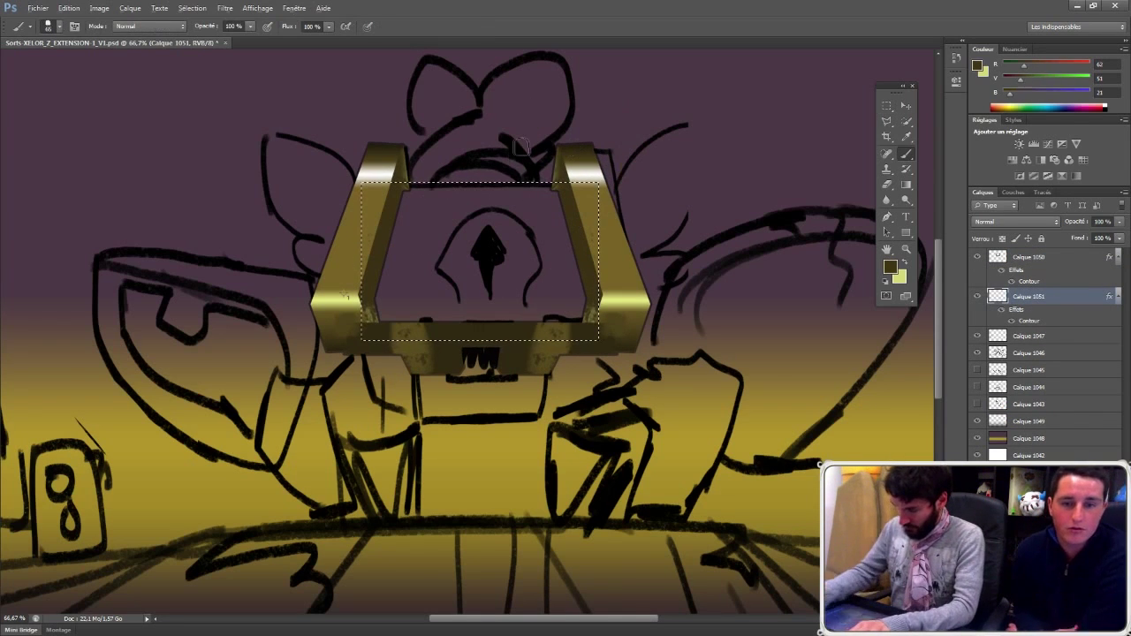
key("alt+BackSpace")
Step: Brush black horizontal shading bands across the dark brown panel inside the frame
left_click(525, 154, "alt")
left_click_drag(405, 191, 574, 193)
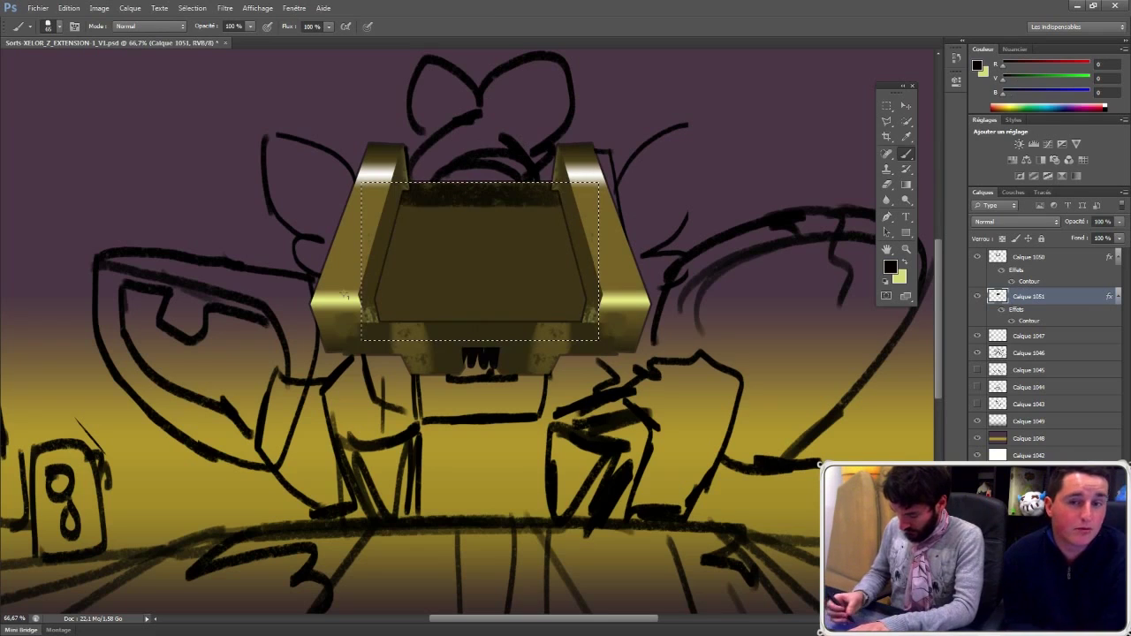
left_click_drag(424, 213, 594, 210)
left_click_drag(388, 243, 546, 243)
mouse_move(597, 274)
left_mouse_down()
mouse_move(352, 267)
mouse_move(591, 300)
left_mouse_up()
left_click_drag(403, 291, 466, 293)
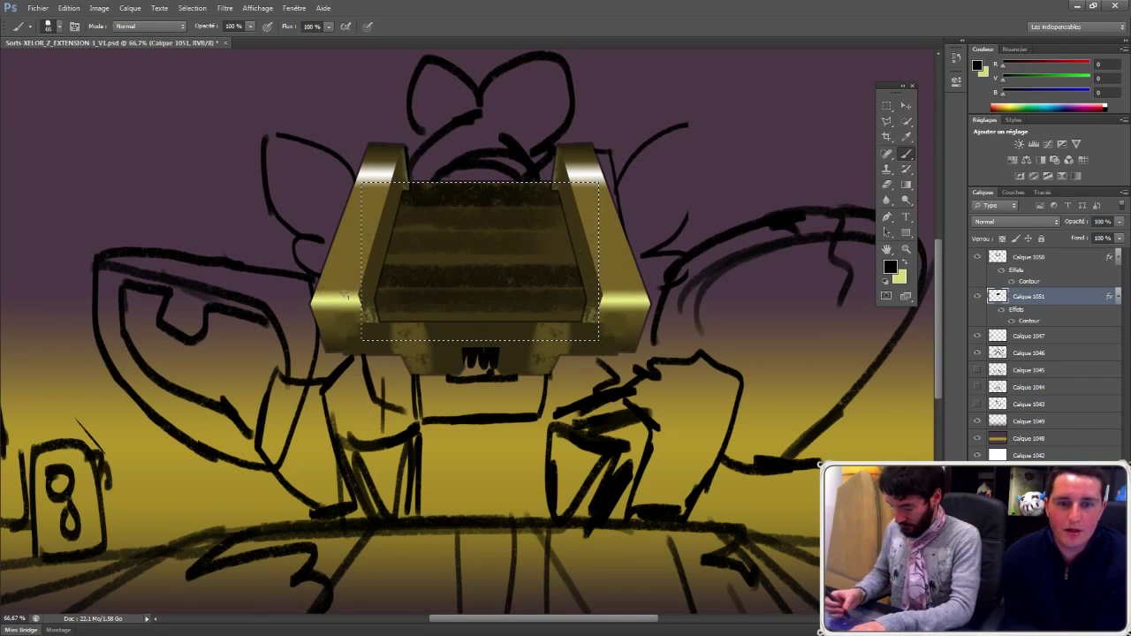
Step: Blend the panel's shading with reflected gradients in sampled near-black near the base and dark brown near the top, and clear the selection
right_click(390, 253)
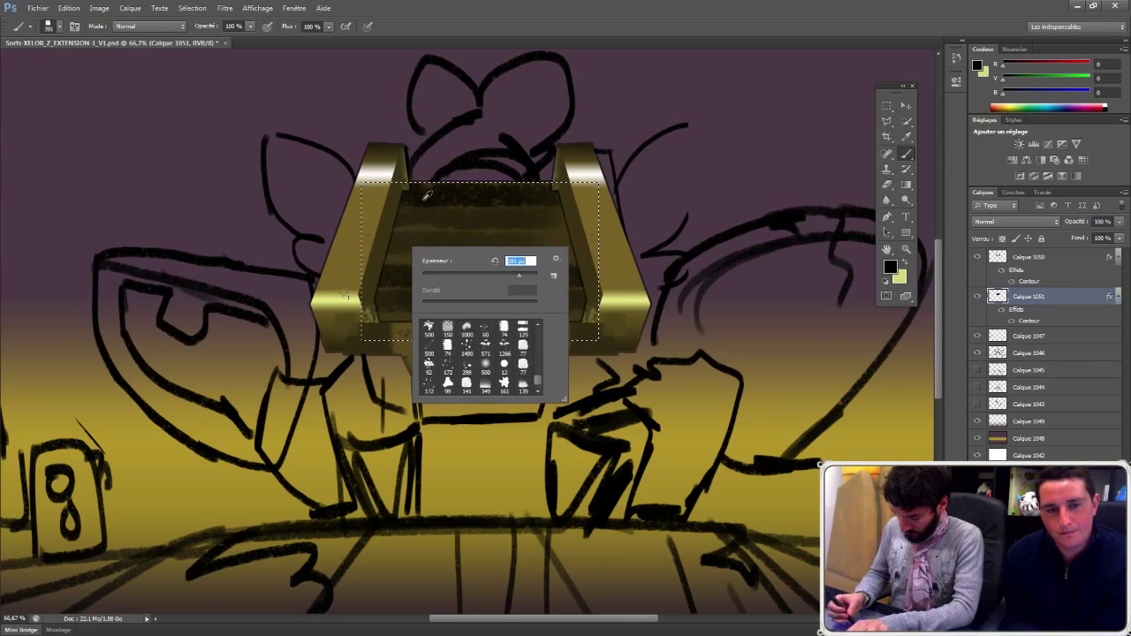
left_click(425, 198, "alt")
left_click(906, 185)
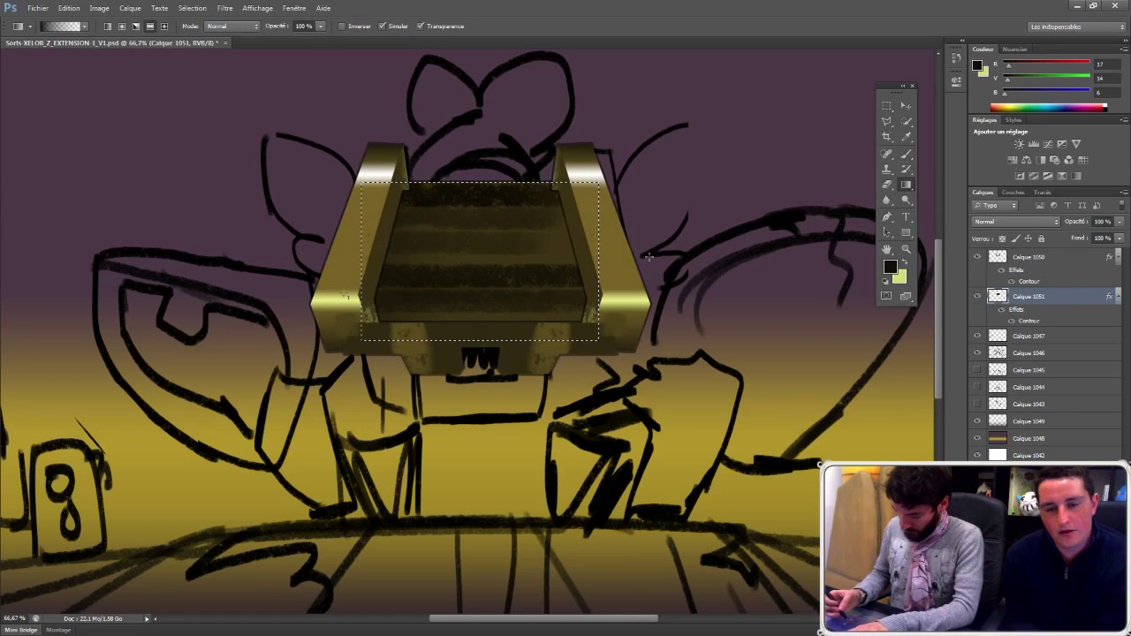
left_click_drag(503, 400, 504, 300)
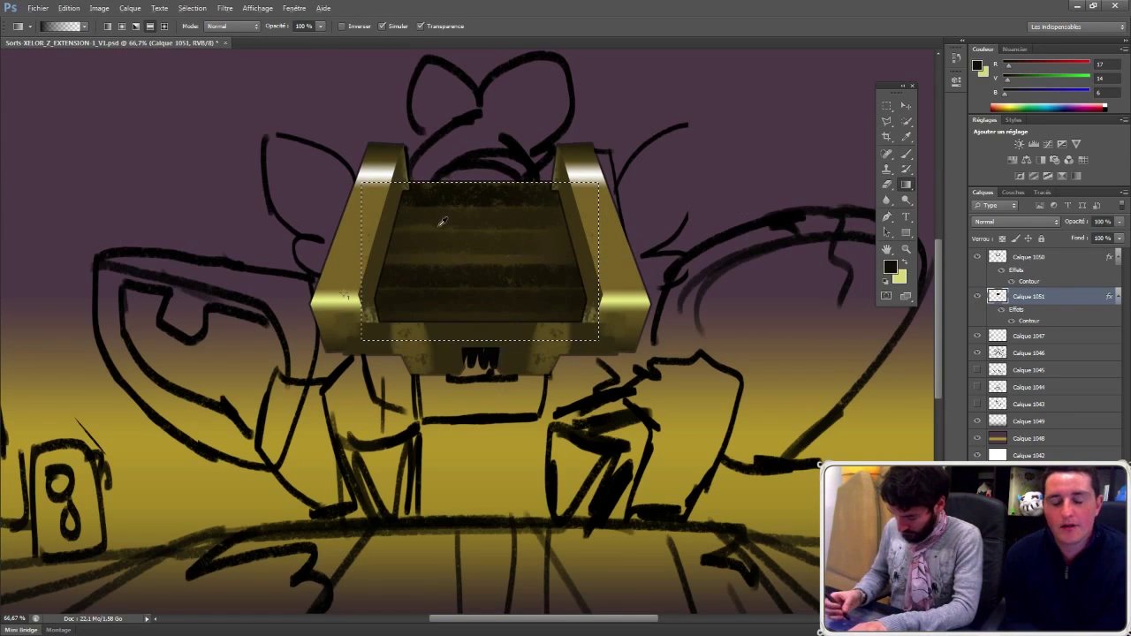
left_click(391, 209, "alt")
left_click_drag(504, 218, 515, 201)
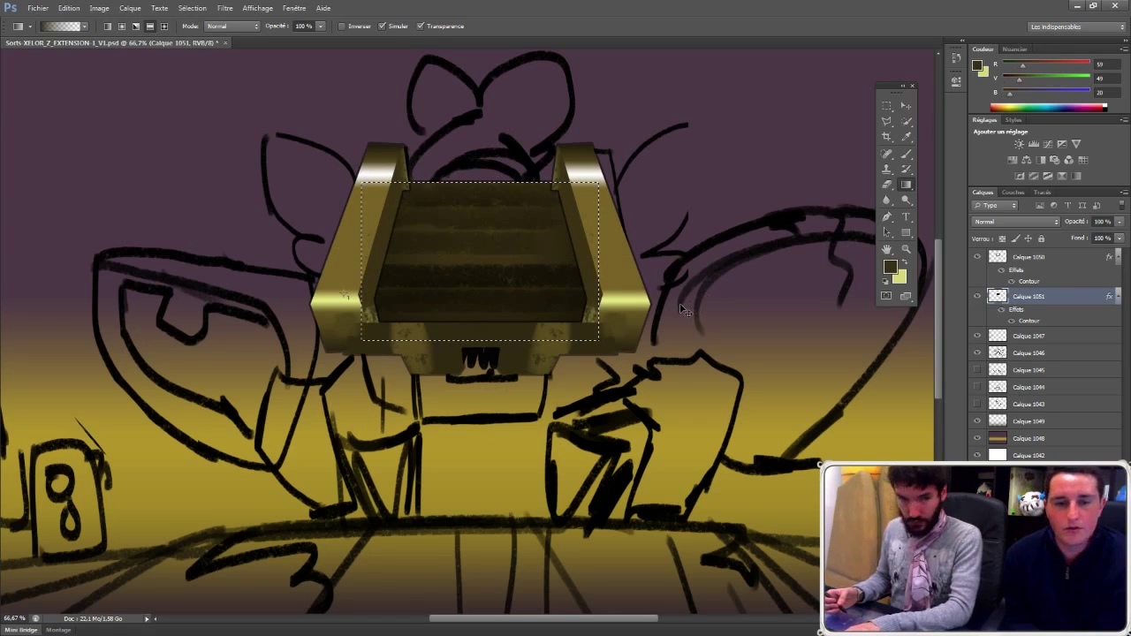
key("ctrl+d")
Step: Add a new layer above Calque 1050 and copy that layer's stroke effect onto it
key("v")
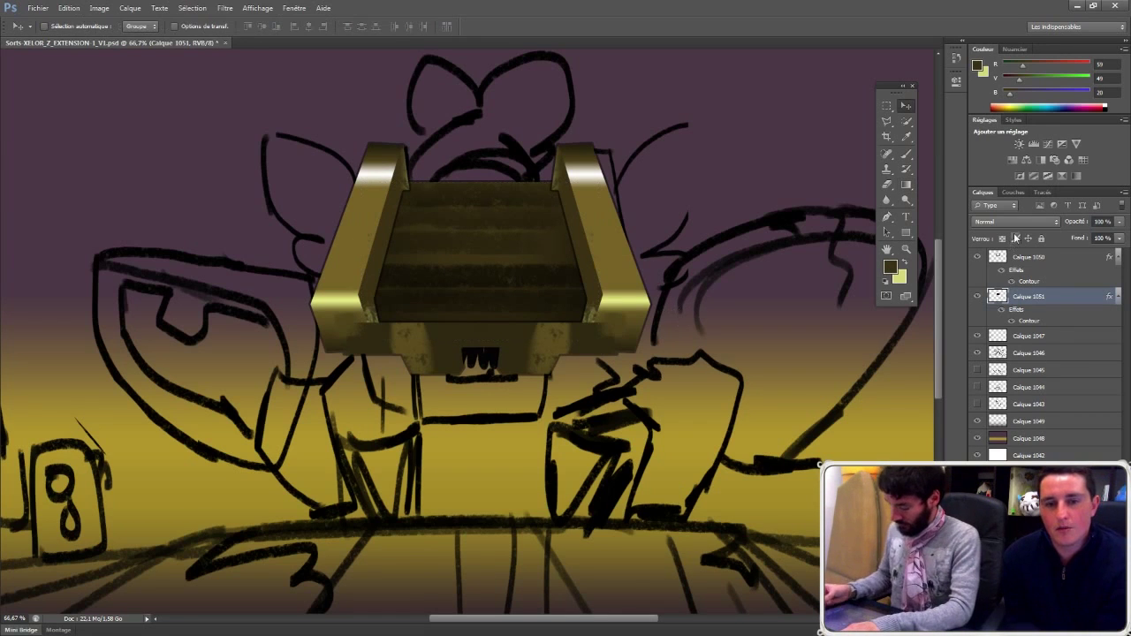
left_click(1026, 261)
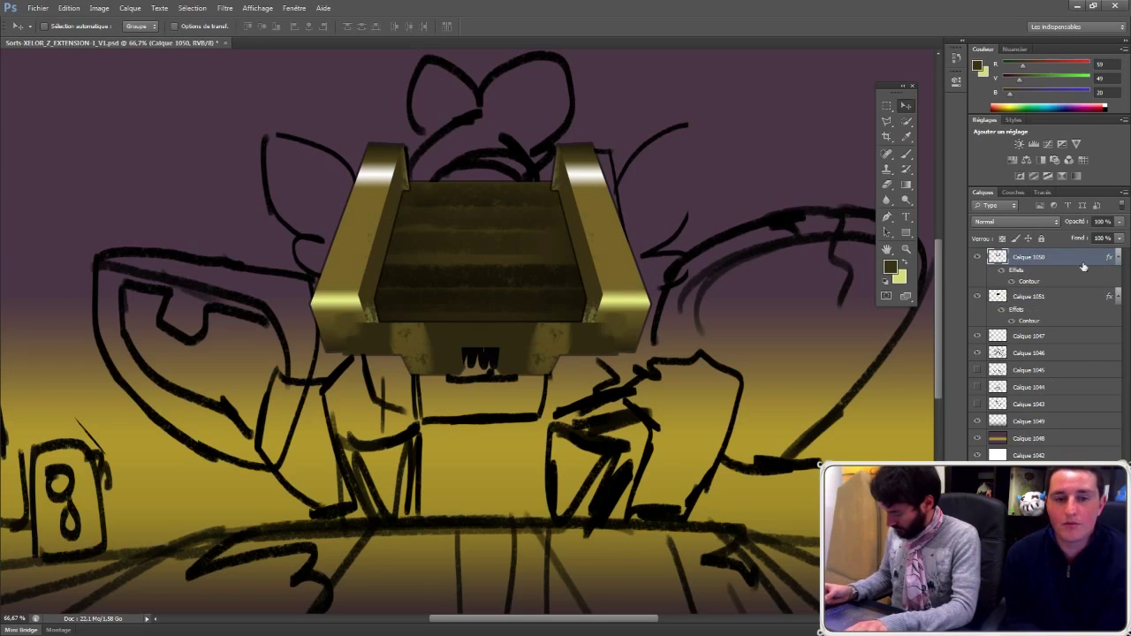
key("ctrl+shift+alt+n")
left_click_drag(1111, 276, 1052, 256)
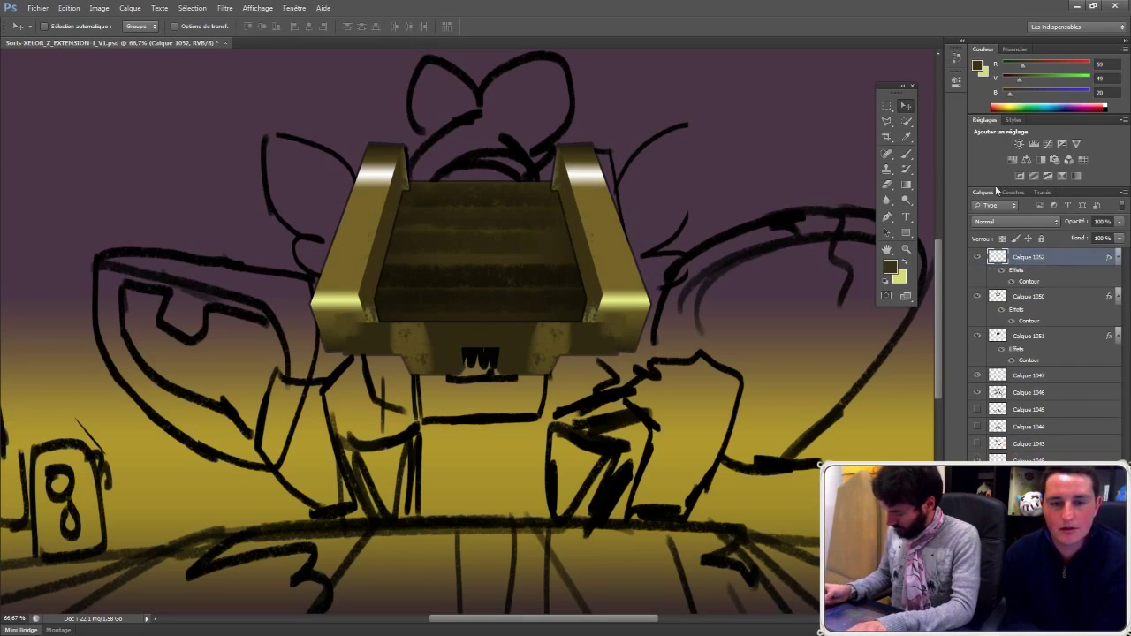
Step: Outline half of the lower jaw block beneath the frame with the polygonal lasso and paint it dark brown sampled from the frame
left_click(886, 121)
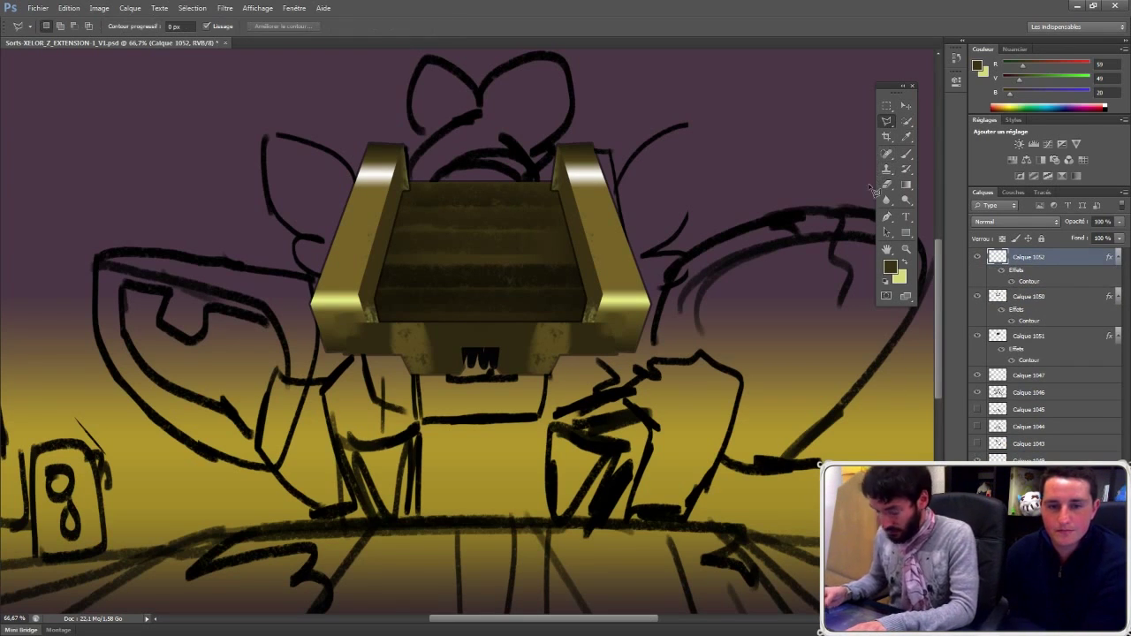
left_click(425, 444)
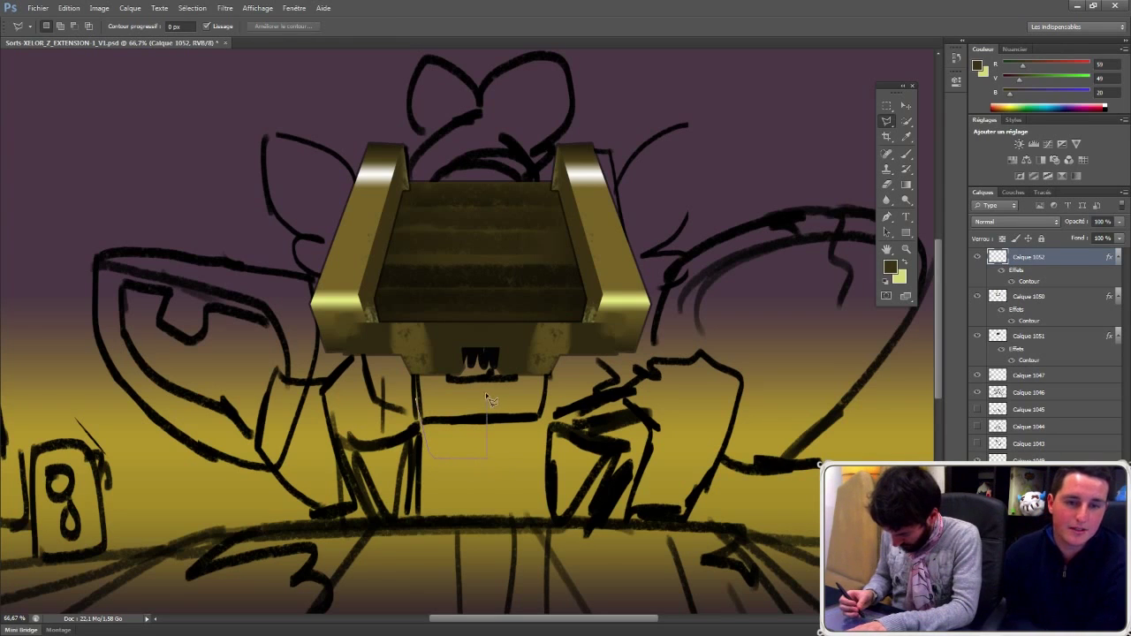
left_click_drag(485, 393, 486, 401)
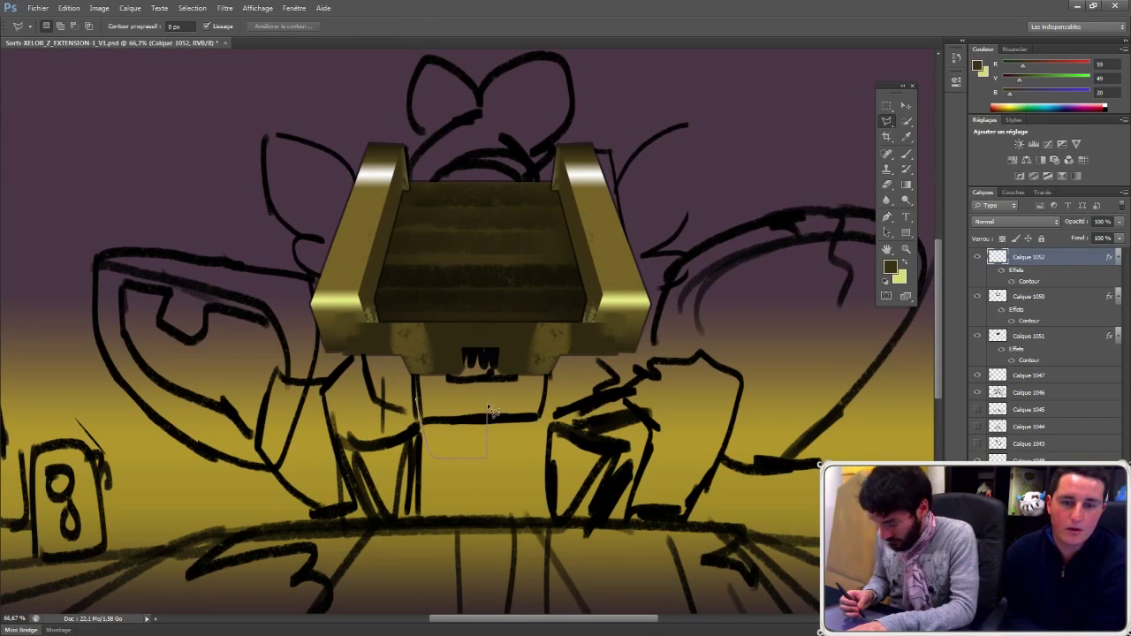
left_click(442, 402)
key("b")
left_click(451, 343, "alt")
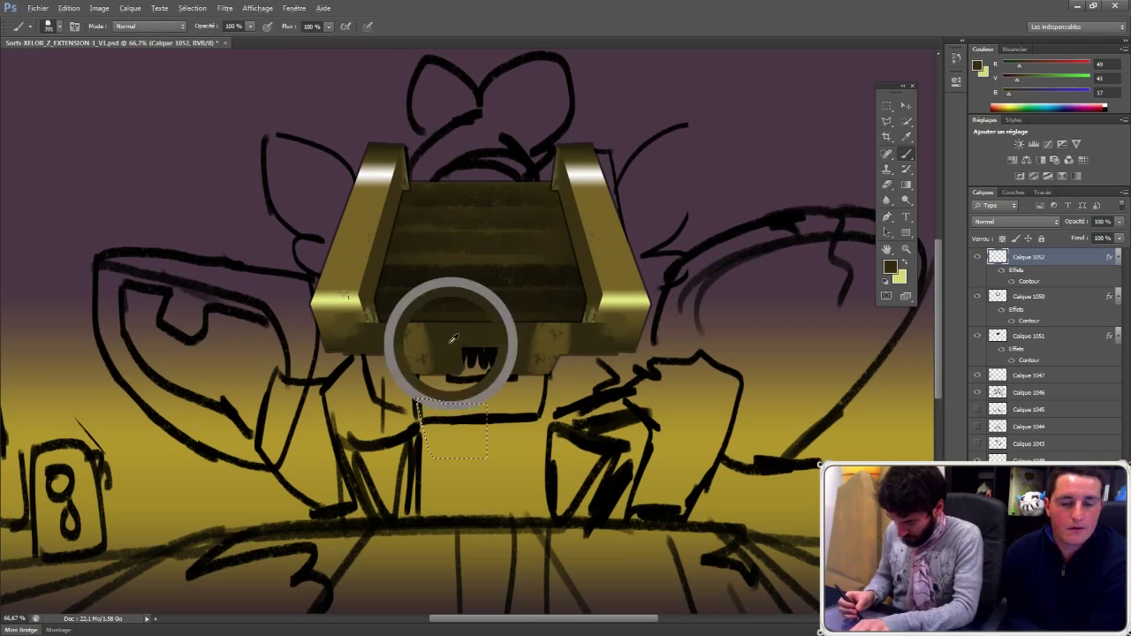
left_click_drag(440, 423, 500, 427)
Step: Paint lighter olive-brown streaks on the half lower jaw block with a smaller brush, using a colour sampled from the frame
left_click(423, 344, "alt")
right_click(472, 365)
left_click(515, 395)
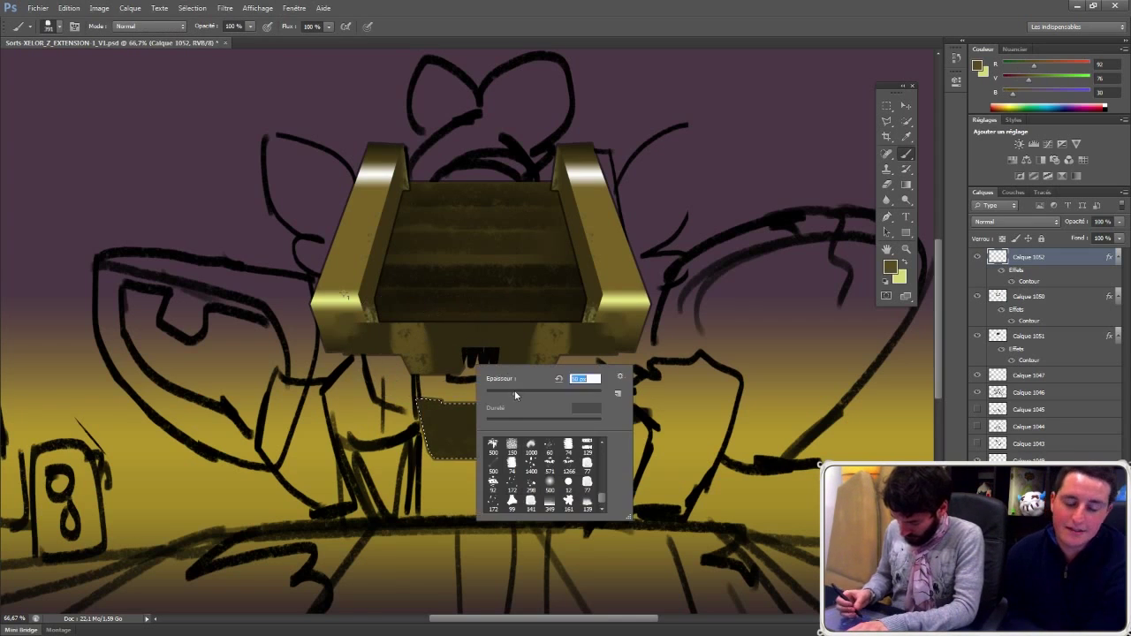
mouse_move(451, 398)
left_mouse_down()
mouse_move(470, 497)
mouse_move(435, 456)
left_mouse_up()
left_click_drag(483, 409, 470, 419)
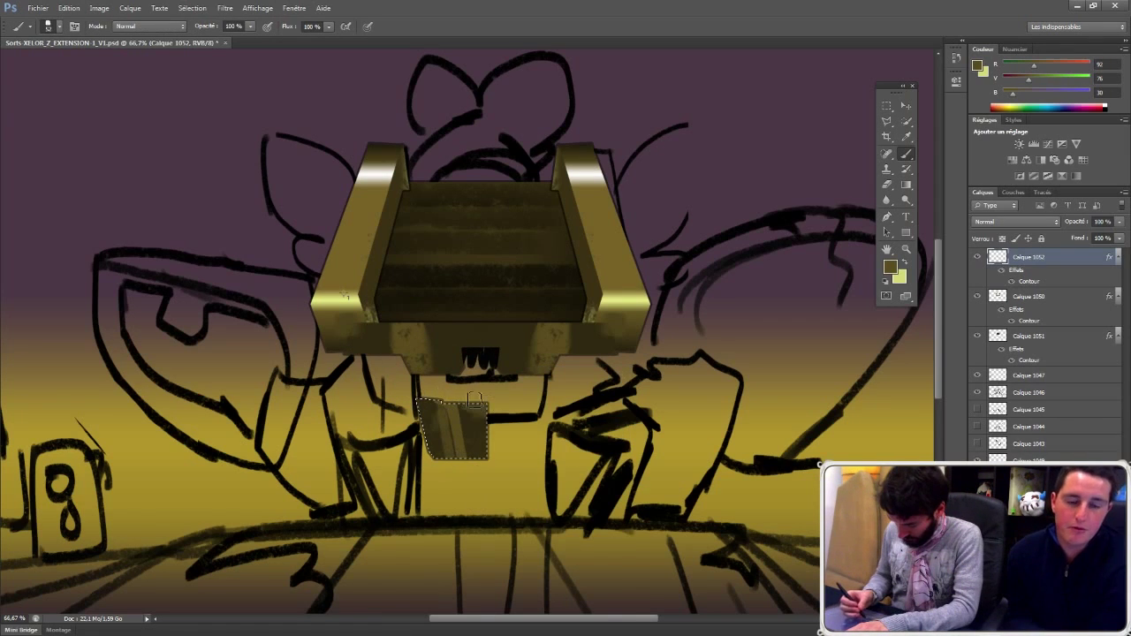
Step: Select a strip above the half lower jaw block, paint it golden brown with a pale yellow corner highlight, and clear the selection
left_click(886, 120)
key("ctrl+d")
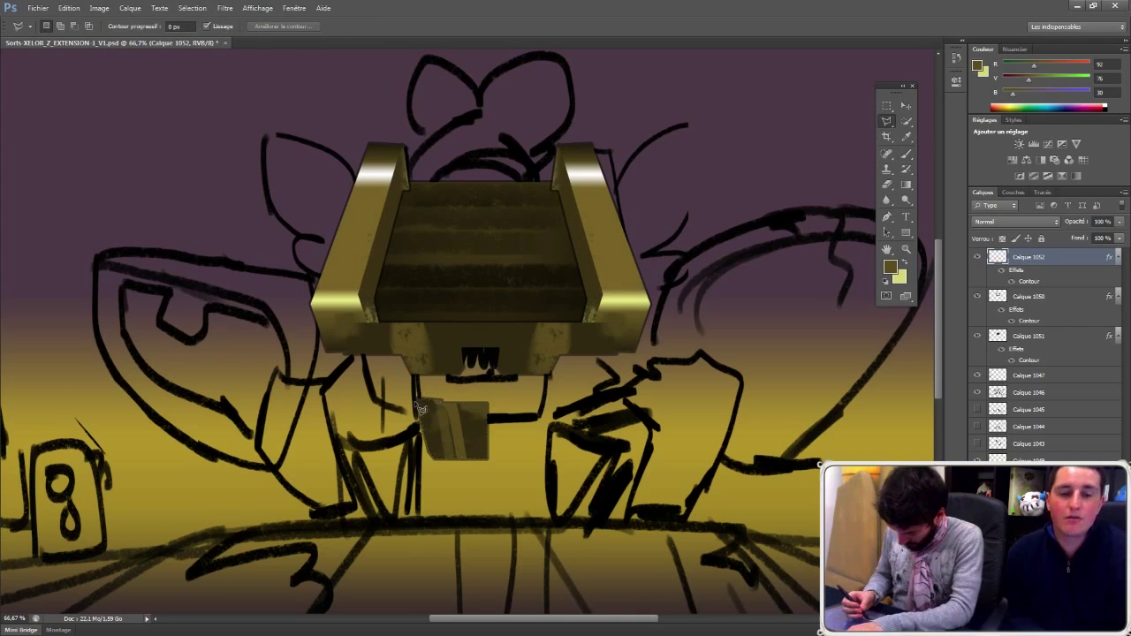
left_click(488, 403)
left_click(416, 400)
key("b")
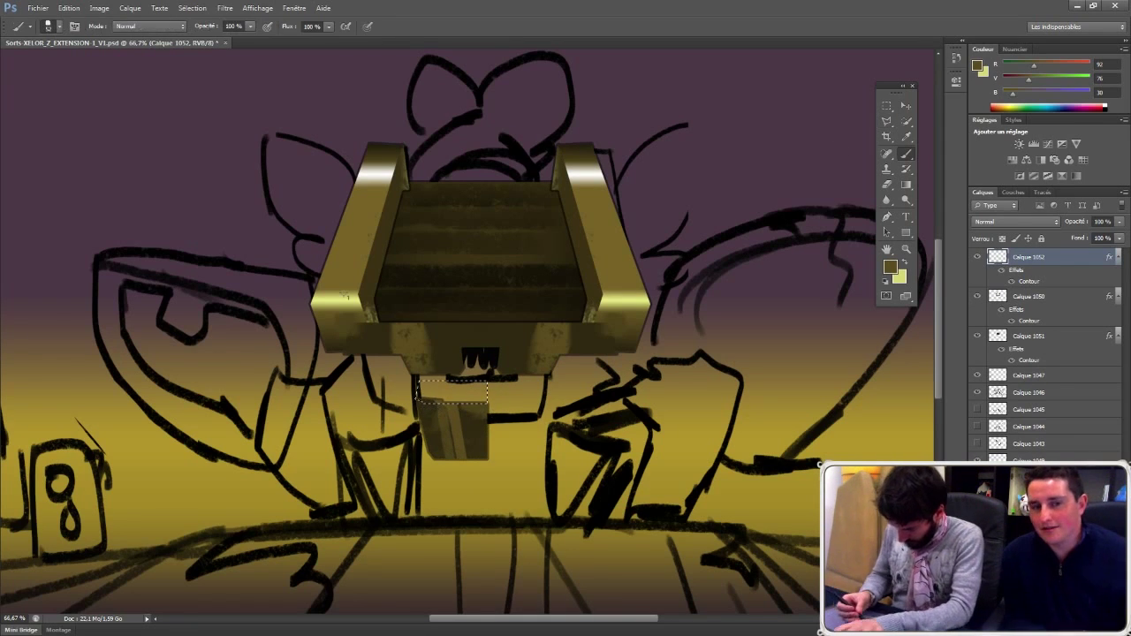
left_click(353, 270, "alt")
mouse_move(426, 388)
left_mouse_down()
mouse_move(480, 394)
mouse_move(468, 395)
left_mouse_up()
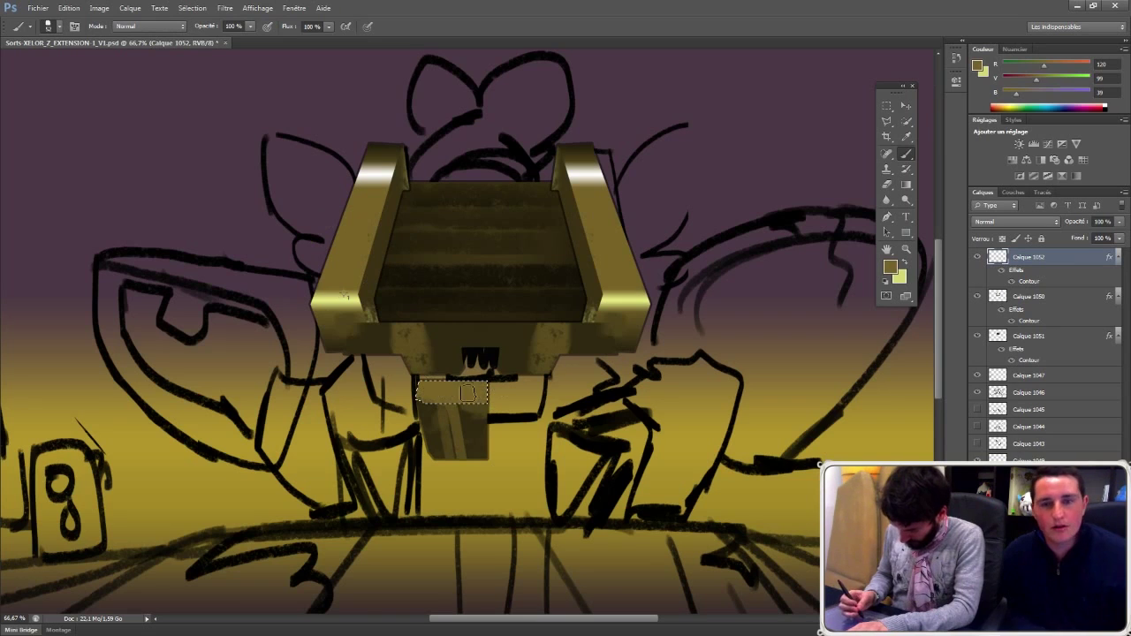
left_click(434, 382, "alt")
key("ctrl+d")
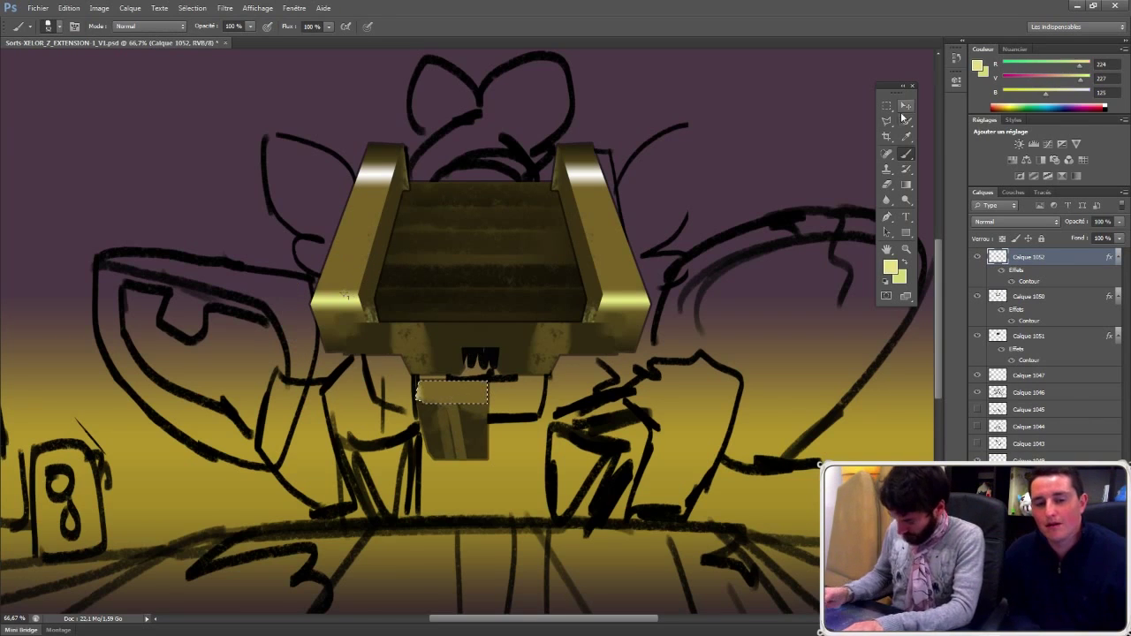
Step: Duplicate the half lower jaw block, flip the copy horizontally, join it to the original half, and clear the selection
left_click(887, 106)
left_click_drag(385, 485, 528, 379)
left_click_drag(526, 375, 527, 376)
key("v")
left_click_drag(480, 395, 542, 412)
key("ctrl+t")
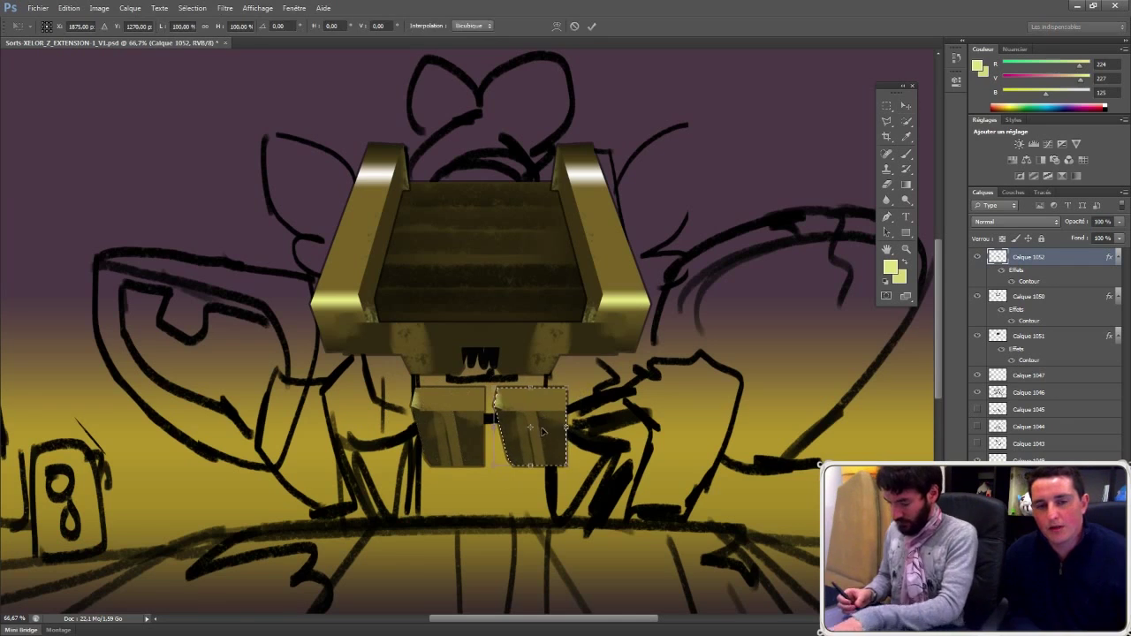
right_click(539, 419)
left_click(579, 607)
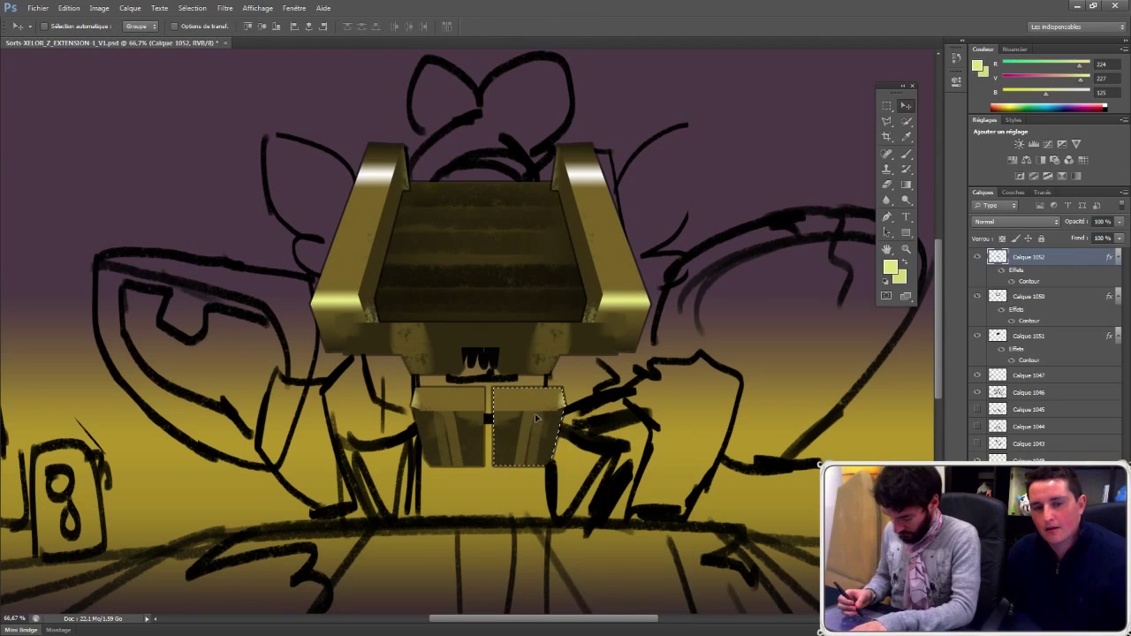
left_click_drag(535, 418, 527, 417)
key("ctrl+d")
Step: Display the guides and centre the complete lower jaw block on the vertical guide
key("ctrl+semicolon")
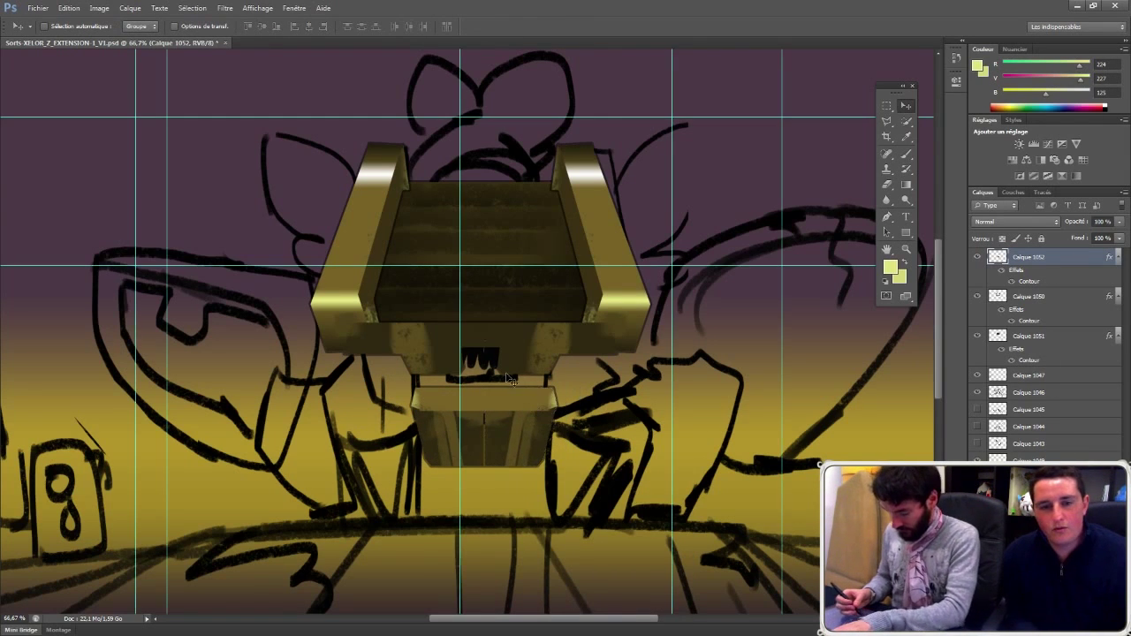
left_click_drag(460, 298, 438, 316)
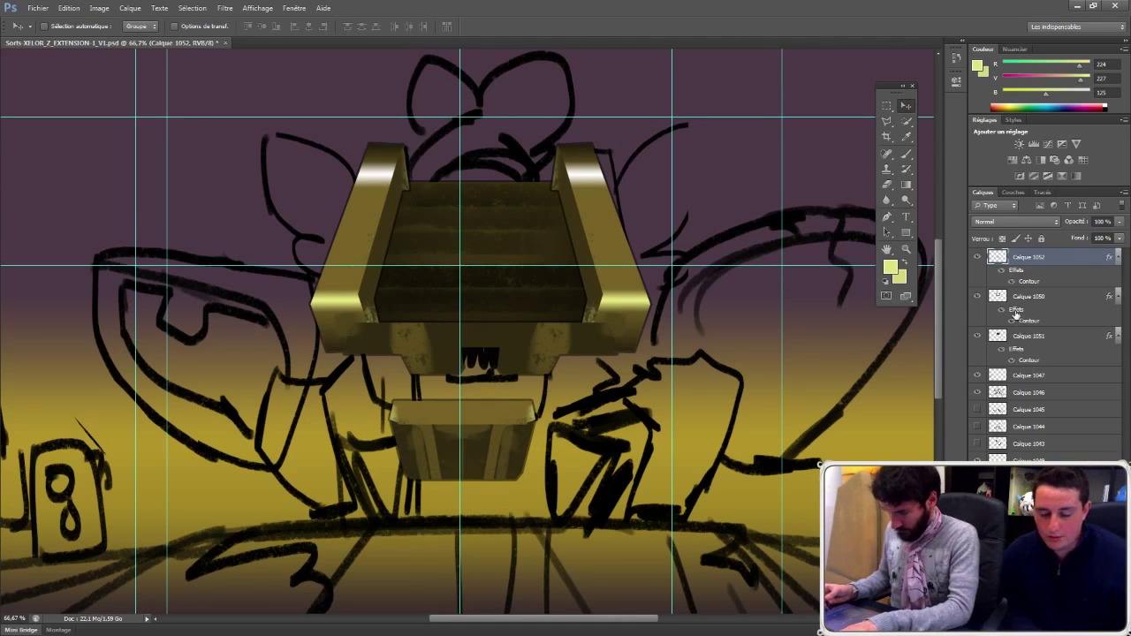
key("ctrl+t")
key("Return")
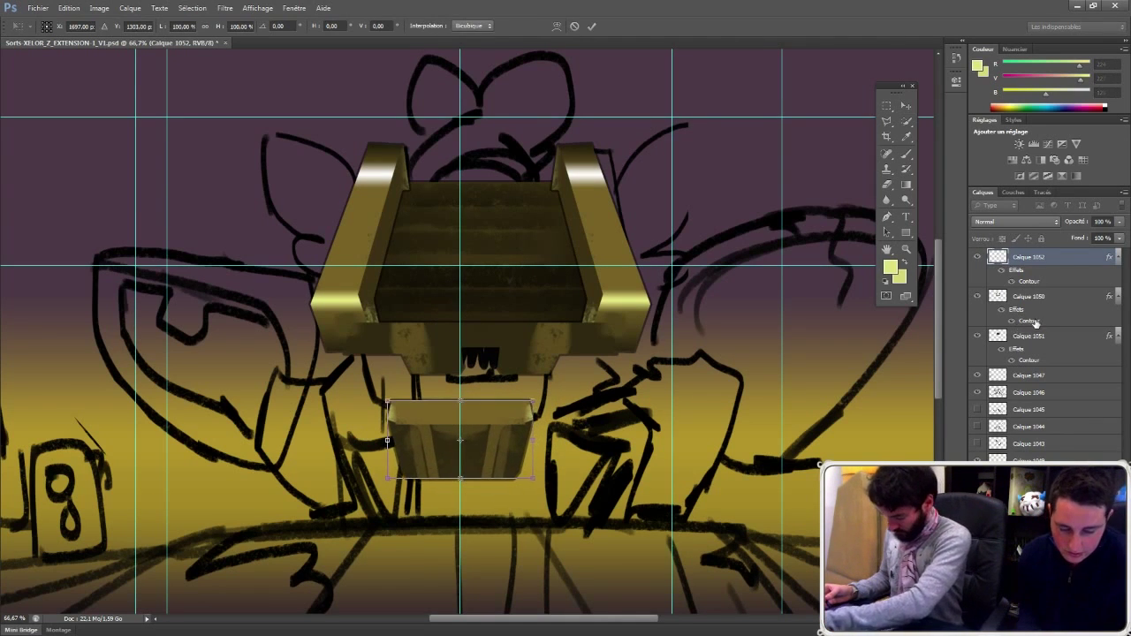
Step: Select the metallic frame and inner panel layers together, centre them horizontally on the vertical guide, and save the file
left_click(1043, 299)
left_click(1042, 340, "shift")
key("ctrl+t")
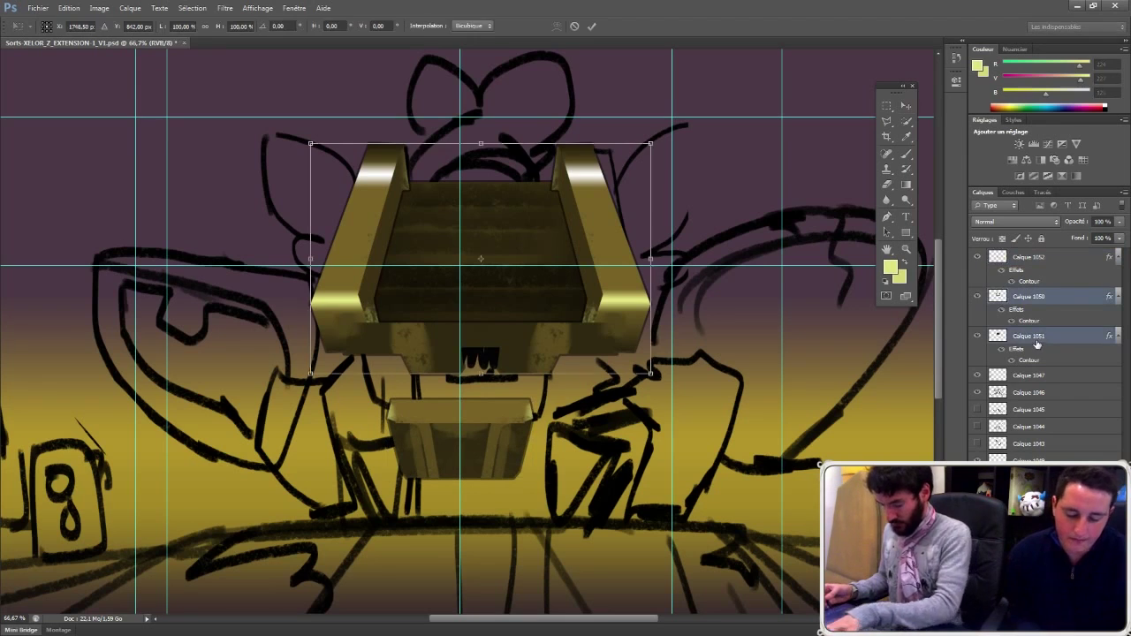
key("Left")
key("Left")
key("Left")
key("Left")
key("Left")
key("Left")
key("Left")
key("Left")
key("Left")
key("Left")
key("Left")
key("Left")
key("Left")
key("Left")
key("Left")
key("Left")
key("Left")
key("Left")
key("Left")
key("Left")
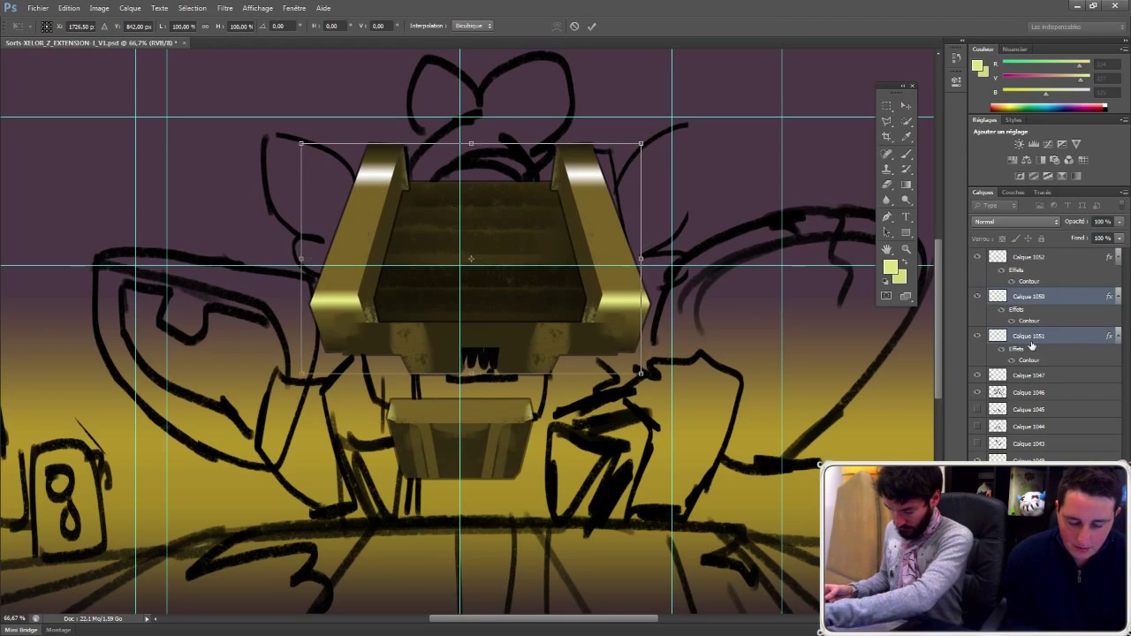
key("Left")
key("Left")
key("Left")
key("Left")
key("Left")
key("Left")
key("Left")
key("Left")
key("Left")
key("Left")
key("Left")
key("Left")
key("Left")
key("Left")
key("Left")
key("Left")
key("Left")
key("Left")
key("Left")
key("Left")
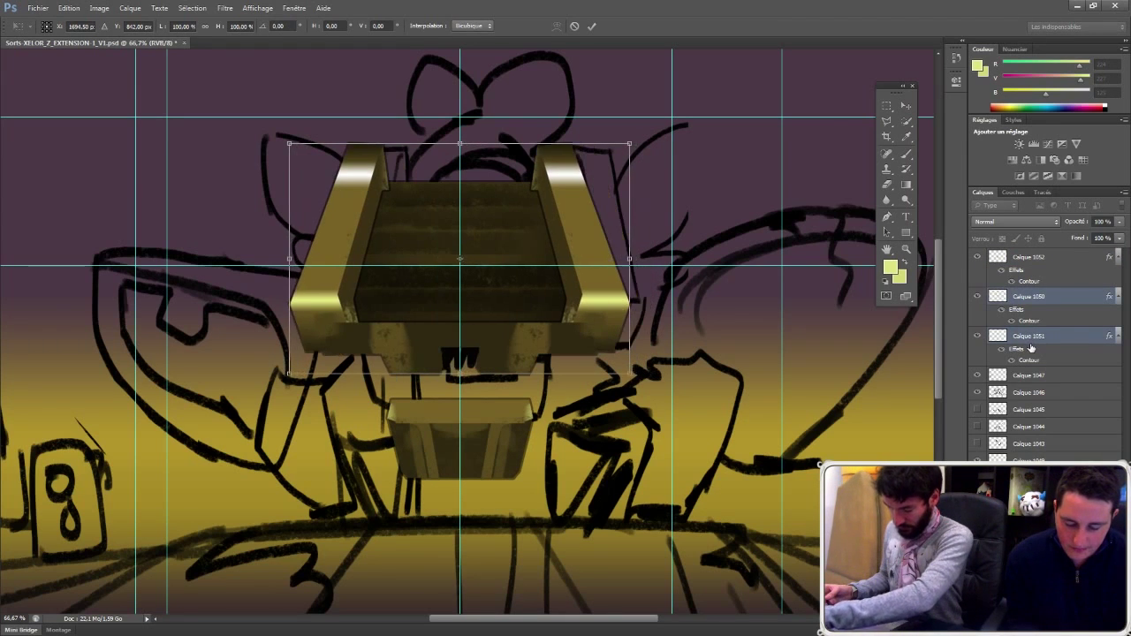
key("Return")
key("ctrl+s")
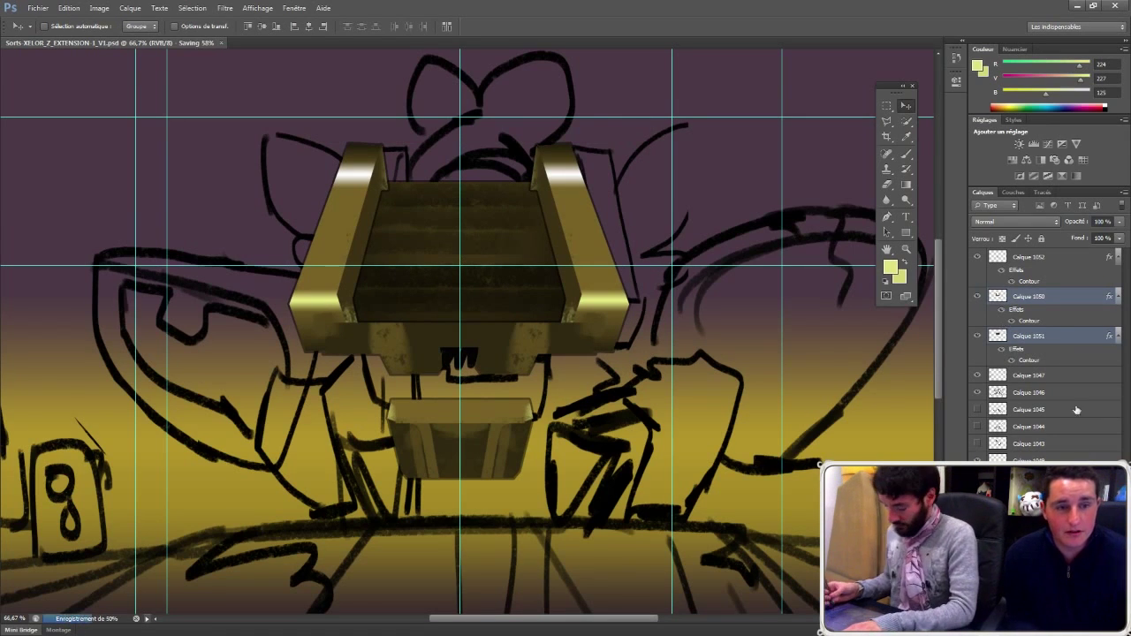
Step: On a new layer above Calque 1047, select the gap above the lower jaw block and paint it sampled dark brown with golden-brown ends
left_click(1035, 372)
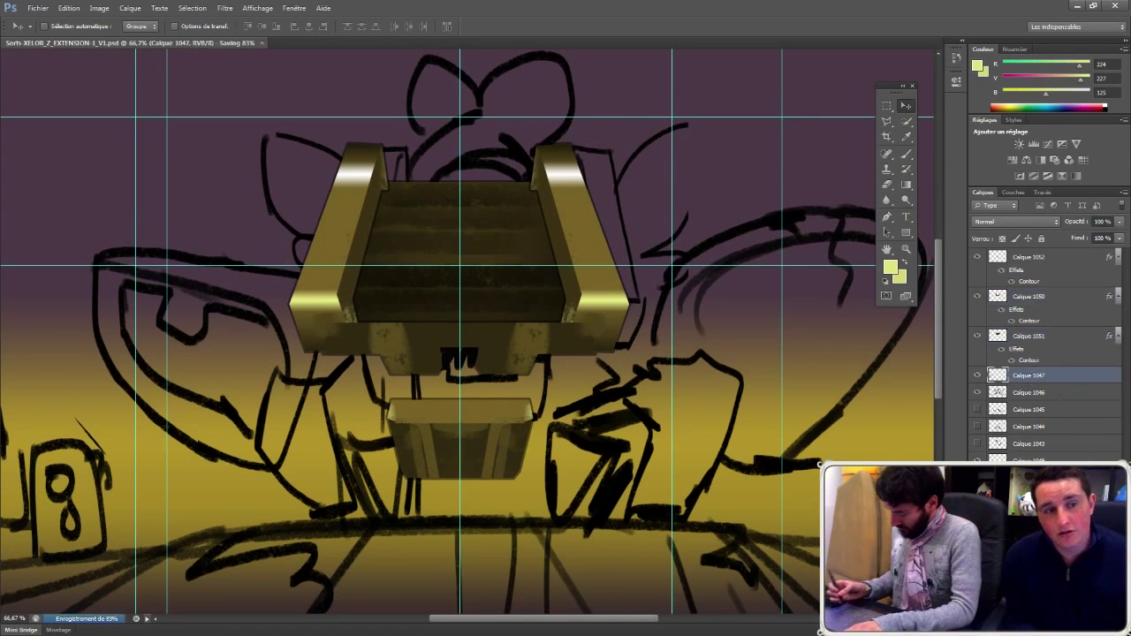
left_click(1080, 629)
left_click_drag(1028, 361, 1032, 391)
left_click(886, 106)
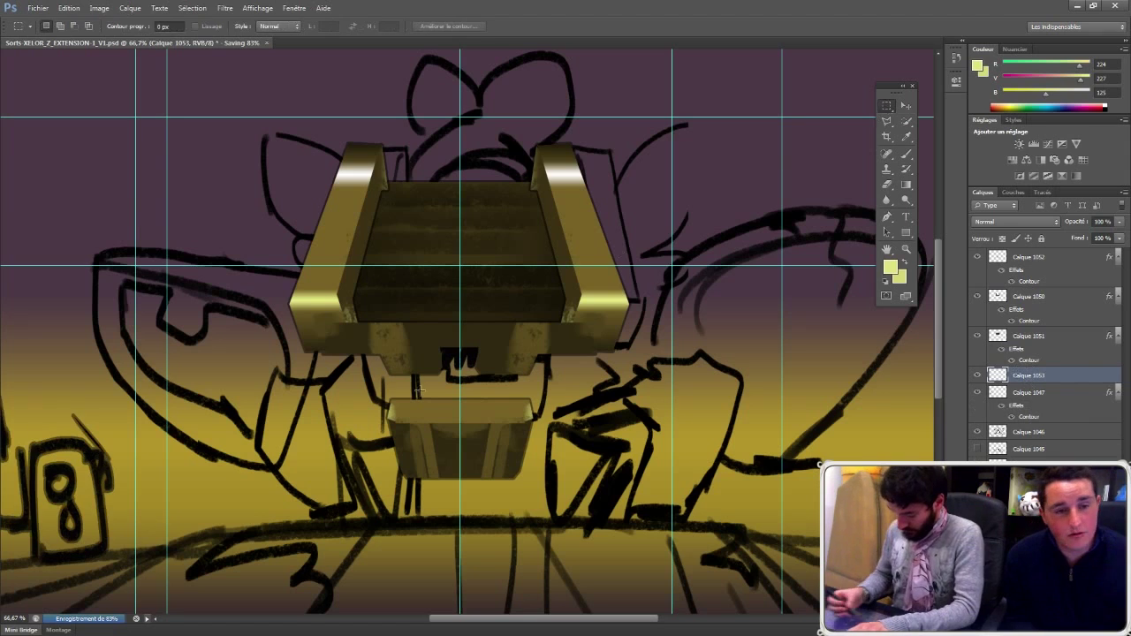
mouse_move(390, 407)
left_mouse_down()
mouse_move(423, 375)
mouse_move(513, 320)
mouse_move(528, 322)
left_mouse_up()
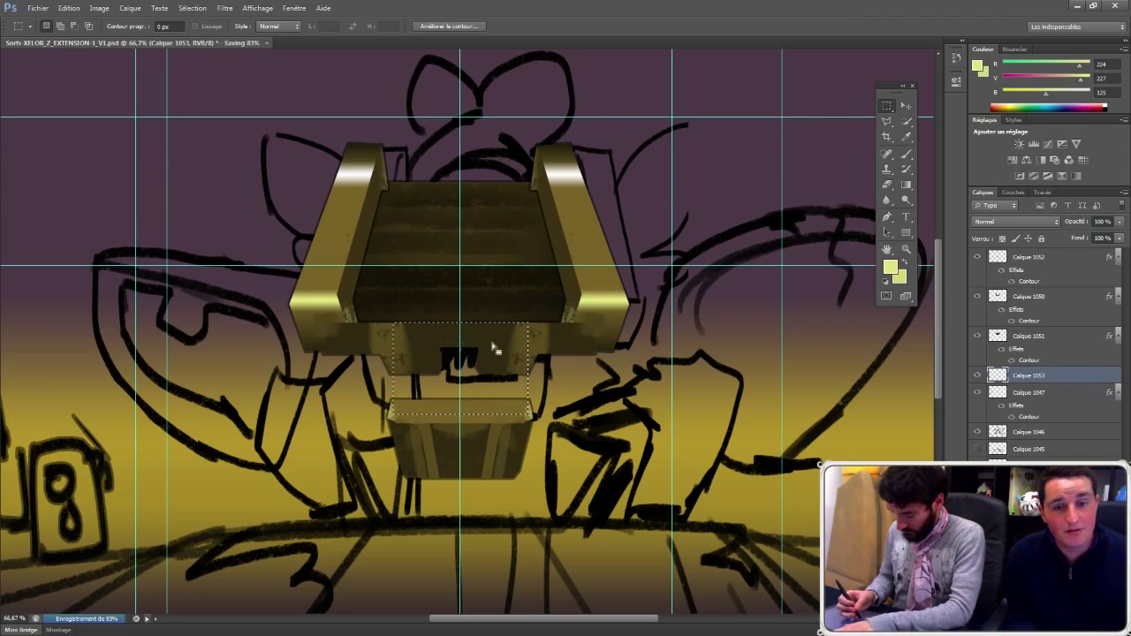
key("b")
left_click(426, 300, "alt")
mouse_move(421, 393)
left_mouse_down()
mouse_move(632, 392)
mouse_move(476, 361)
mouse_move(487, 362)
mouse_move(489, 334)
left_mouse_up()
right_click(552, 360)
left_click(632, 388)
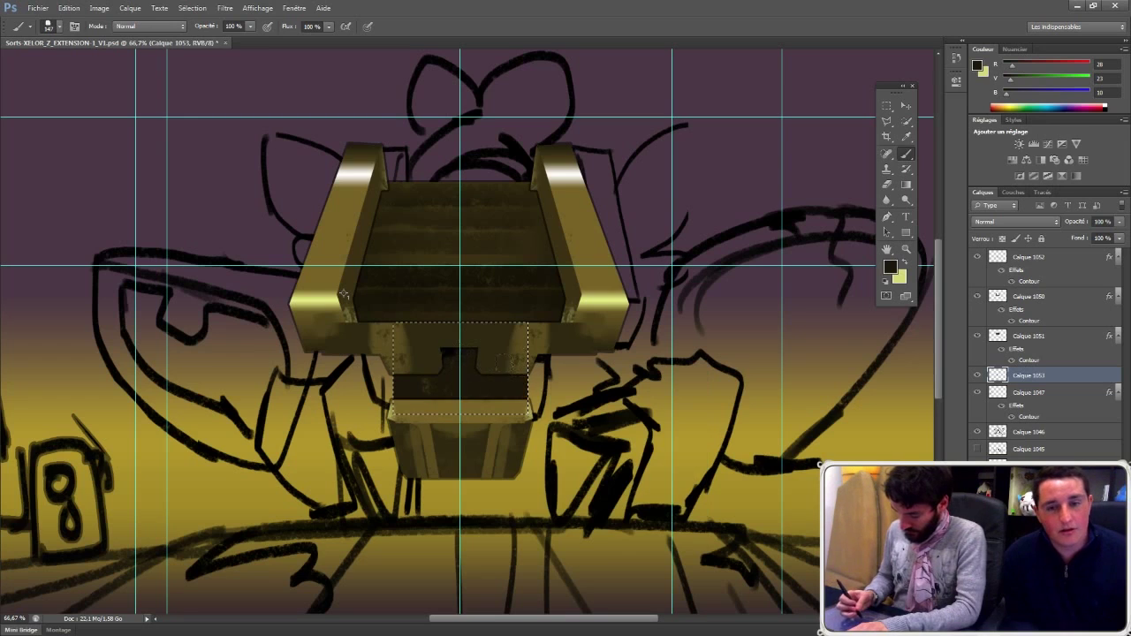
left_click(405, 400, "alt")
mouse_move(406, 398)
left_mouse_down()
mouse_move(402, 370)
mouse_move(405, 386)
left_mouse_up()
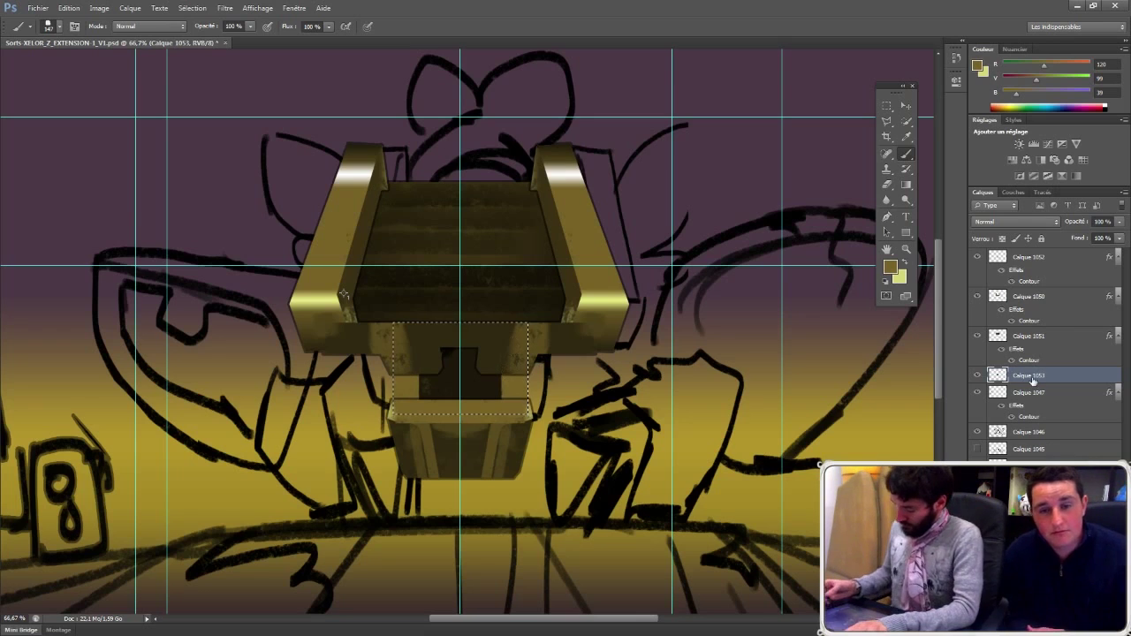
Step: Duplicate layer Calque 1051 directly above Calque 1053, and briefly load the copy's outline as a selection
left_click_drag(1110, 338, 1109, 375)
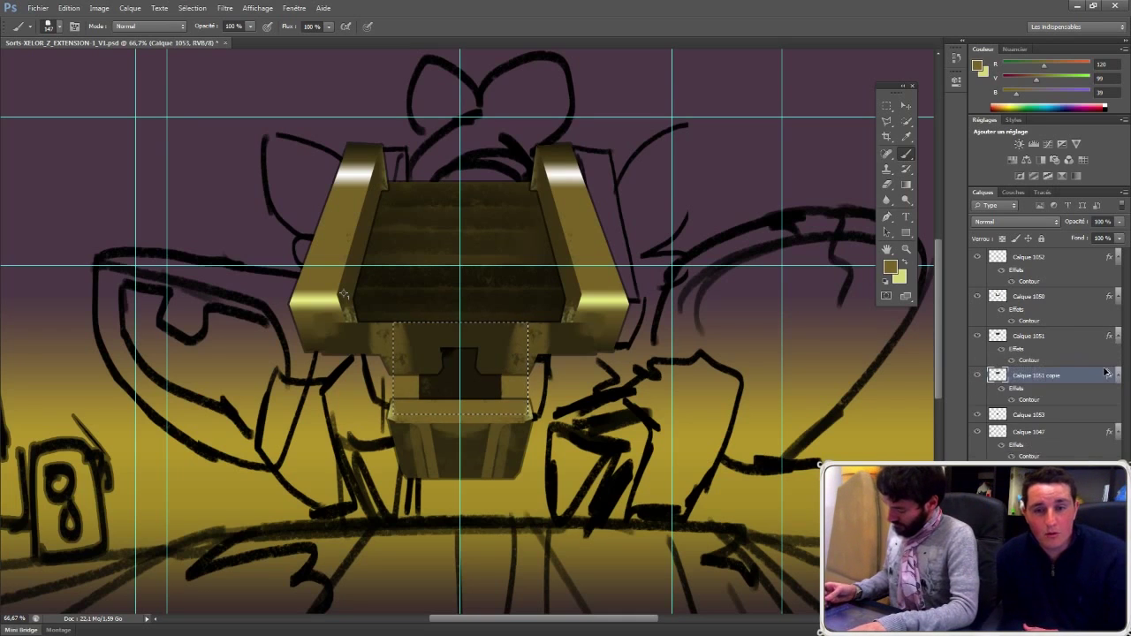
left_click(907, 185)
left_click(998, 377, "ctrl")
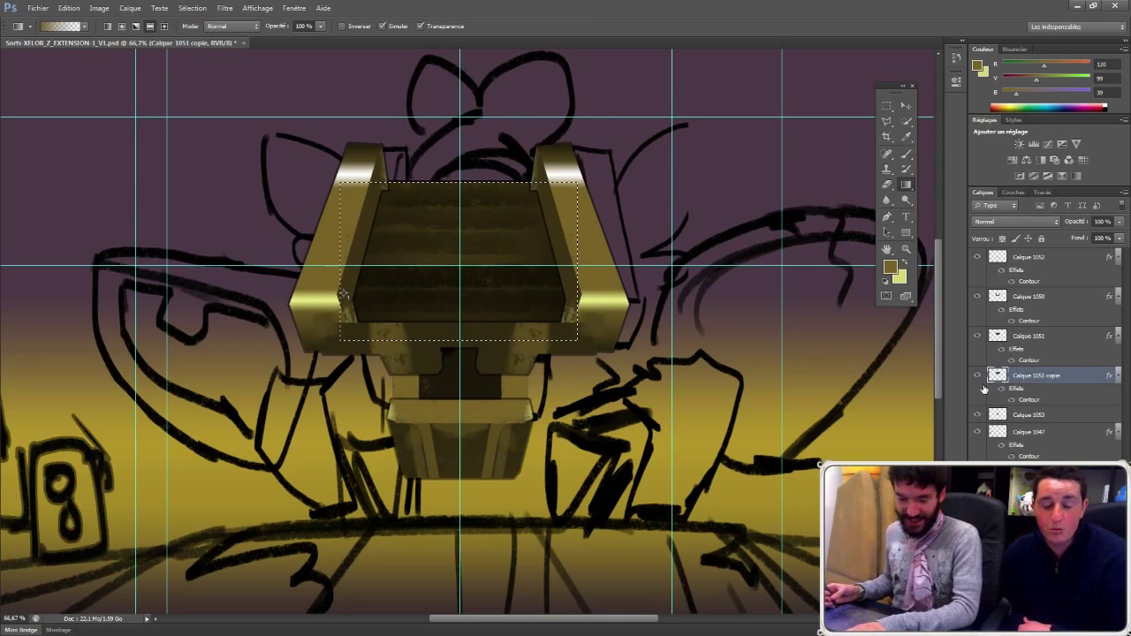
key("b")
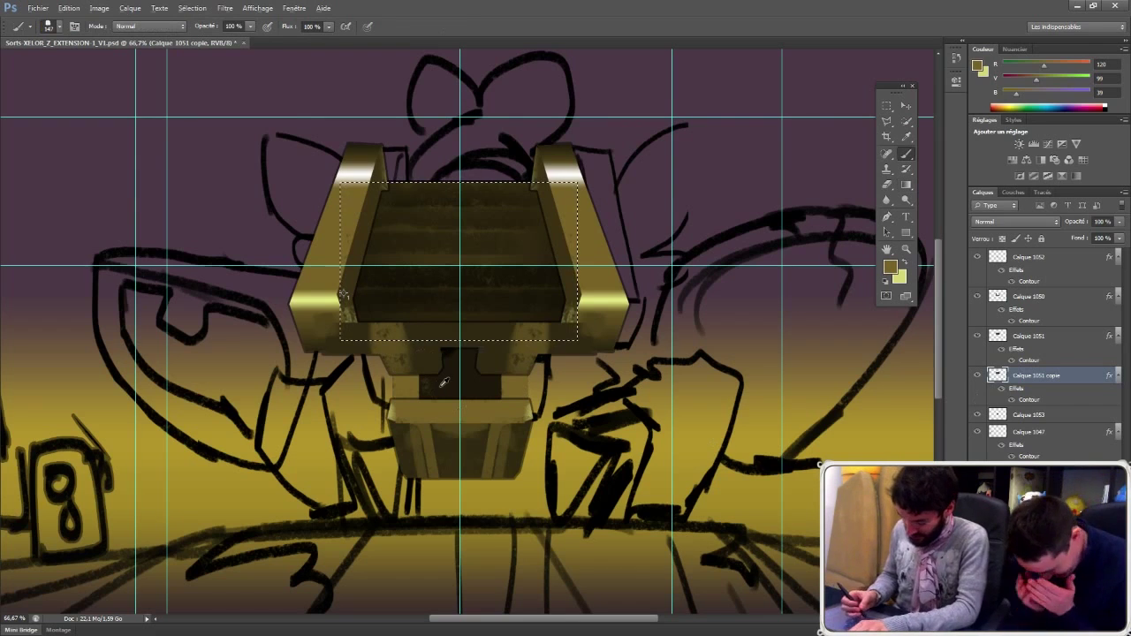
left_click(444, 384, "alt")
key("g")
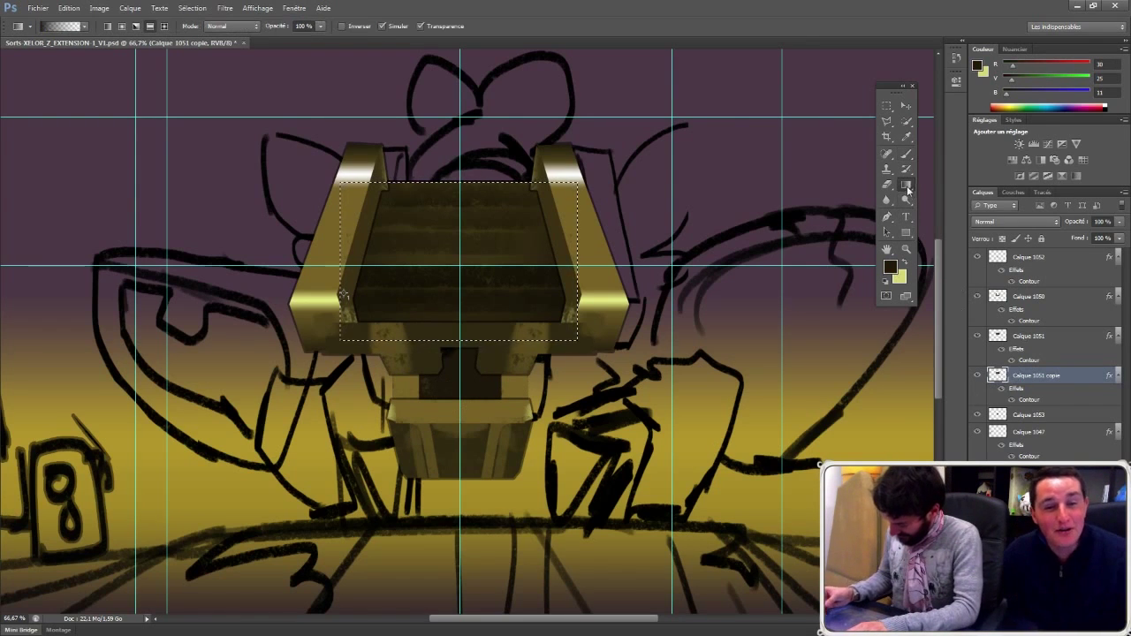
key("ctrl+d")
Step: Load the outline of Calque 1053, shade the top of that connecting piece with a reflected black gradient, and clear the selection
left_click(998, 414, "ctrl")
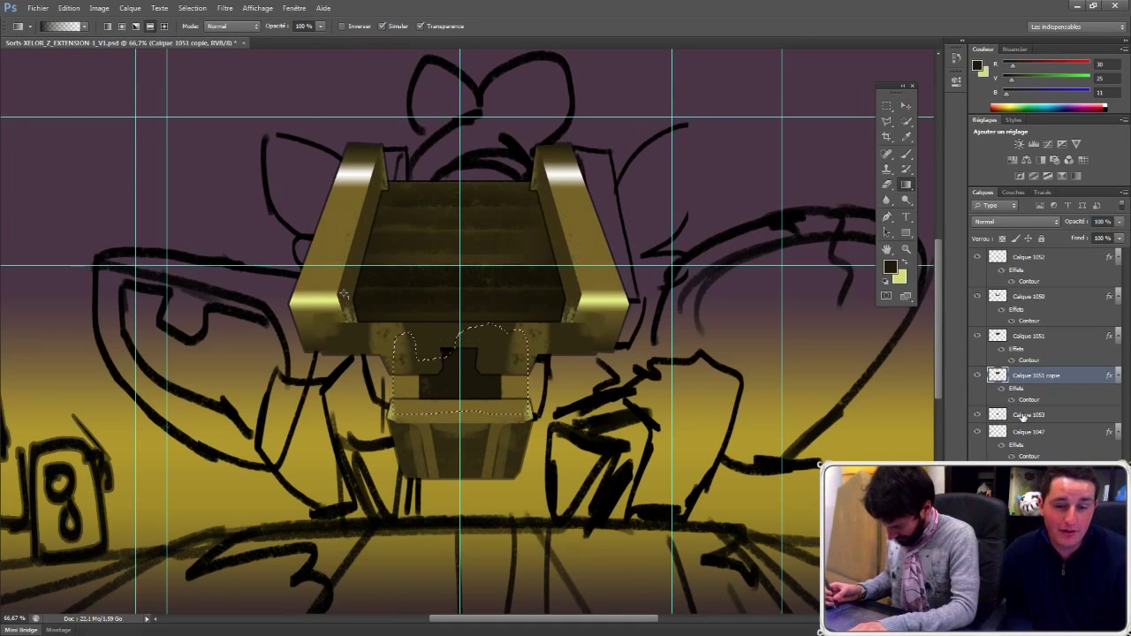
left_click(1027, 416)
key("b")
left_click(589, 404, "alt")
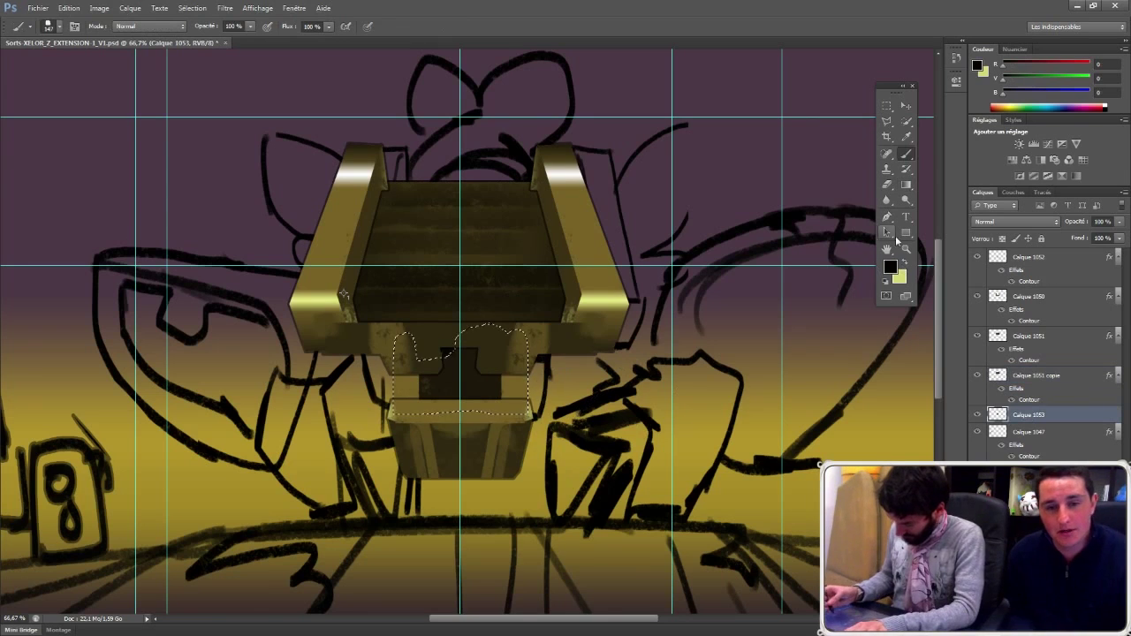
left_click(906, 187)
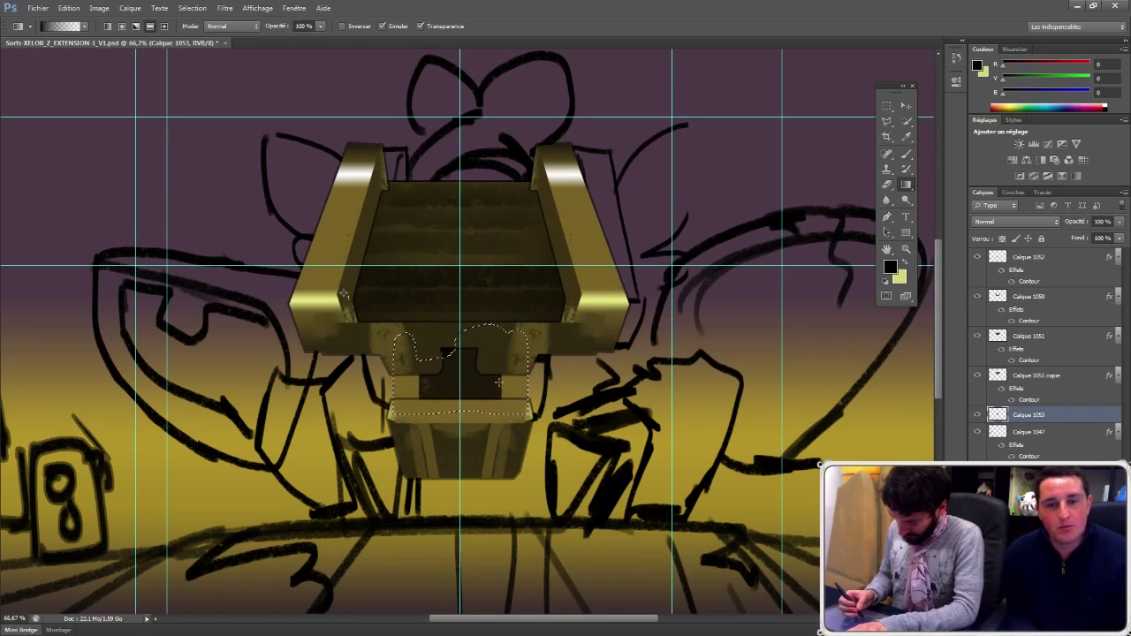
left_click_drag(498, 350, 500, 390)
key("ctrl+d")
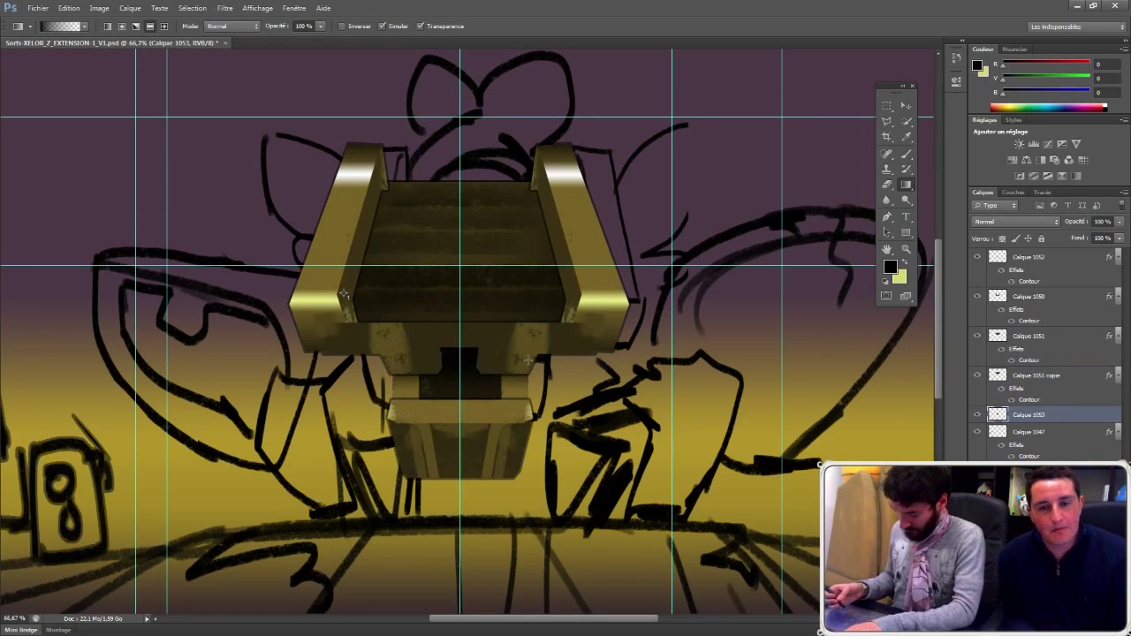
key("v")
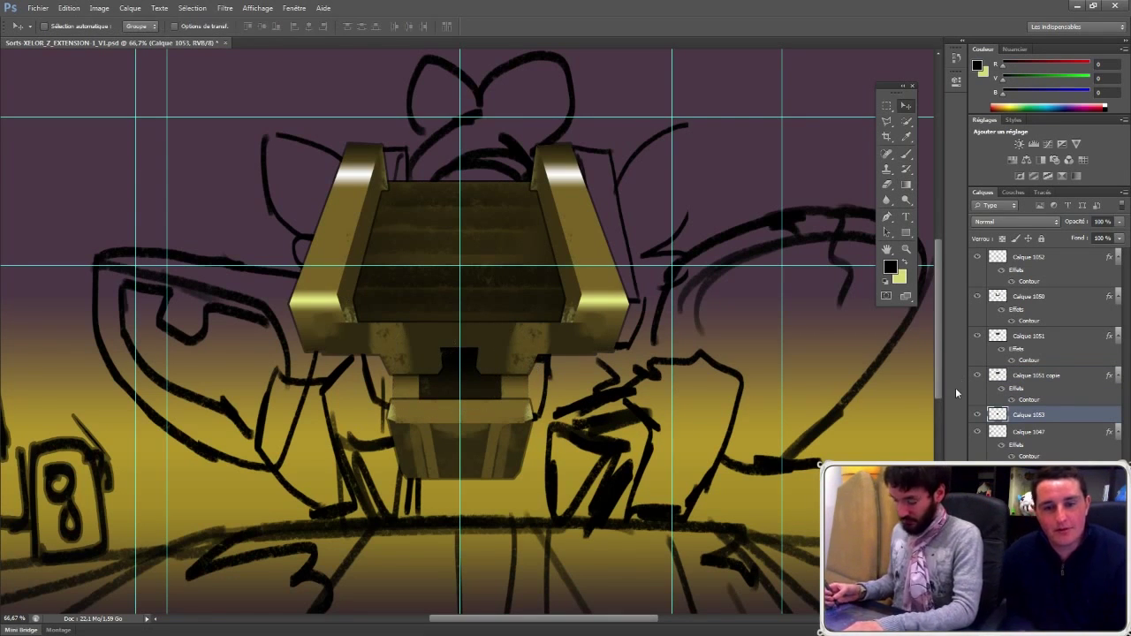
Step: Hide and redisplay layer Calque 1051 to identify what it contains
left_click(1015, 336)
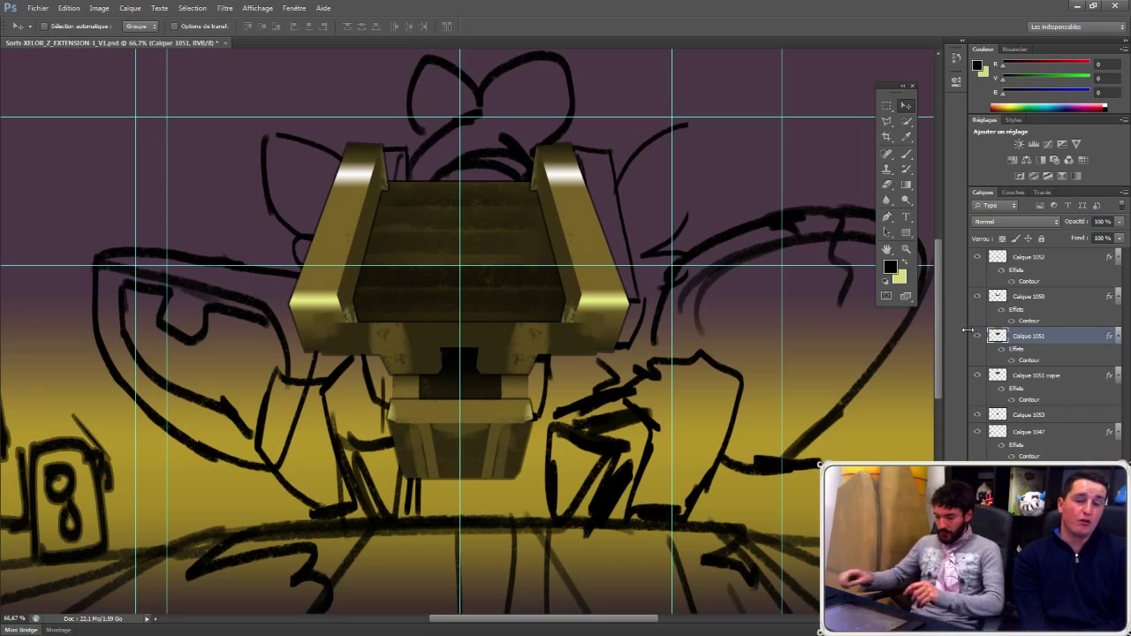
left_click(891, 119)
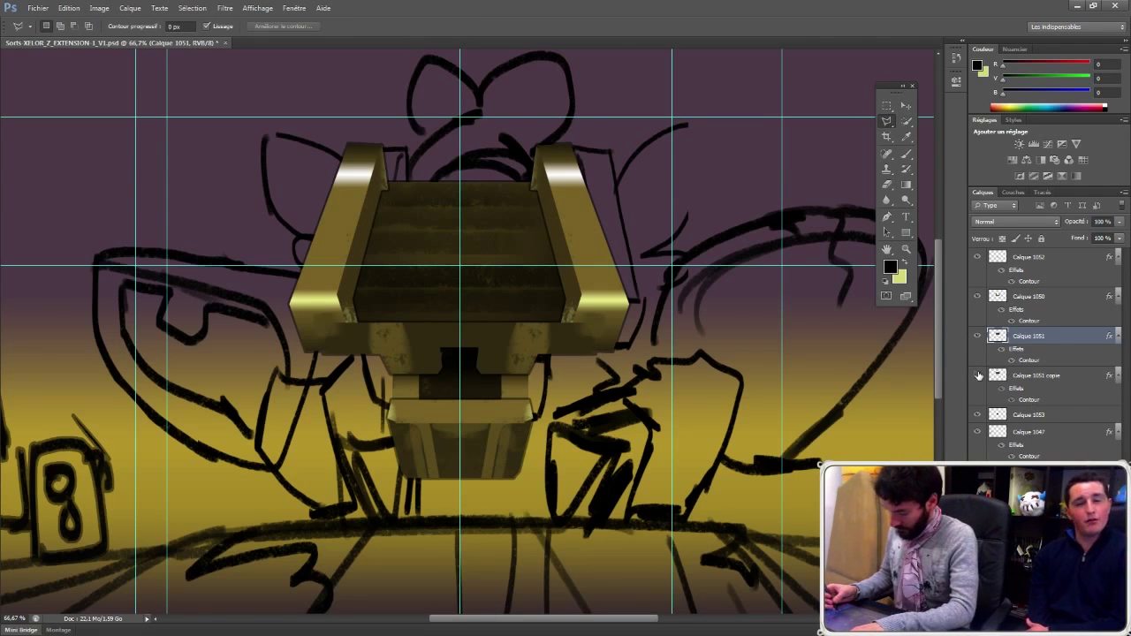
left_click(978, 337)
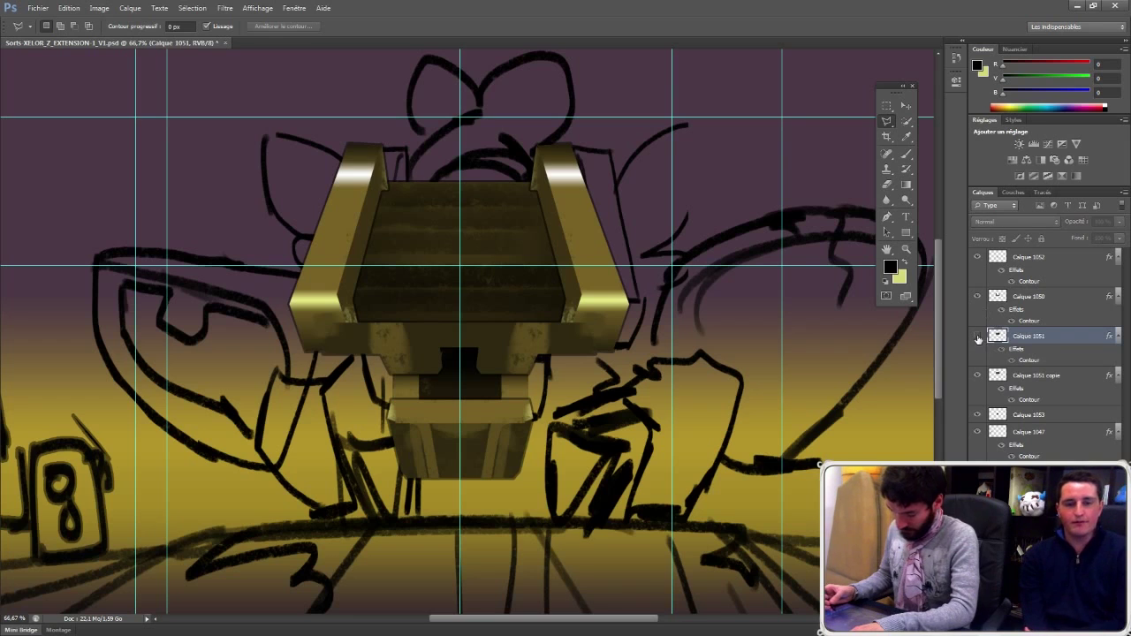
left_click(978, 337)
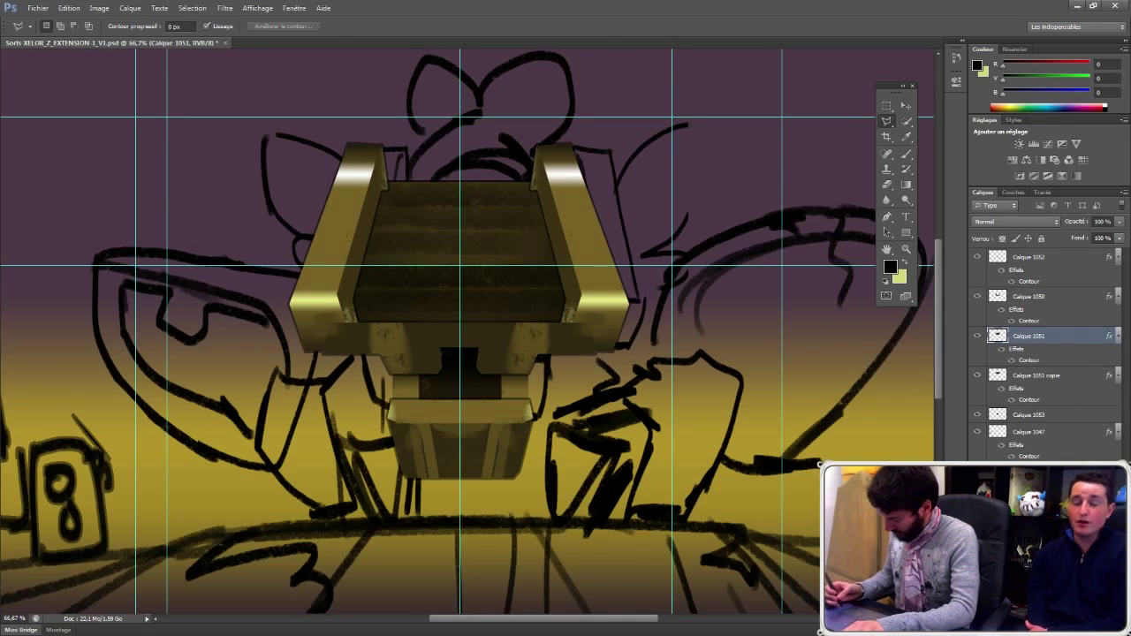
Step: On a new layer beneath the painted parts, lasso a shield-like piece left of the lower jaw block and fill it with the jaw's dark brown
left_click(1029, 472)
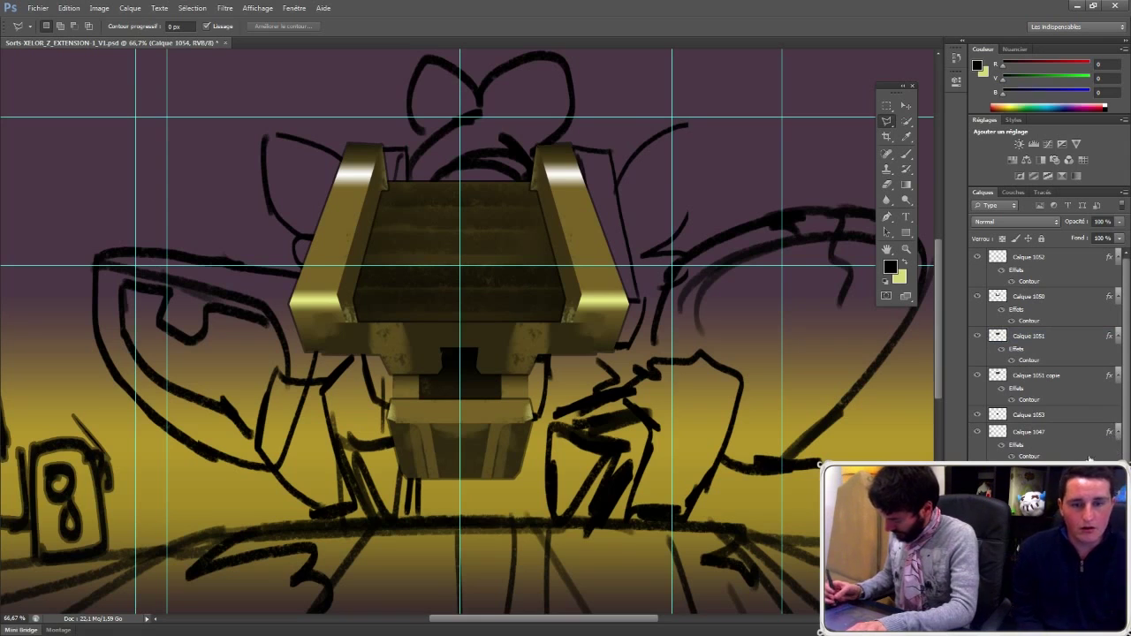
right_click(888, 121)
left_click(928, 121)
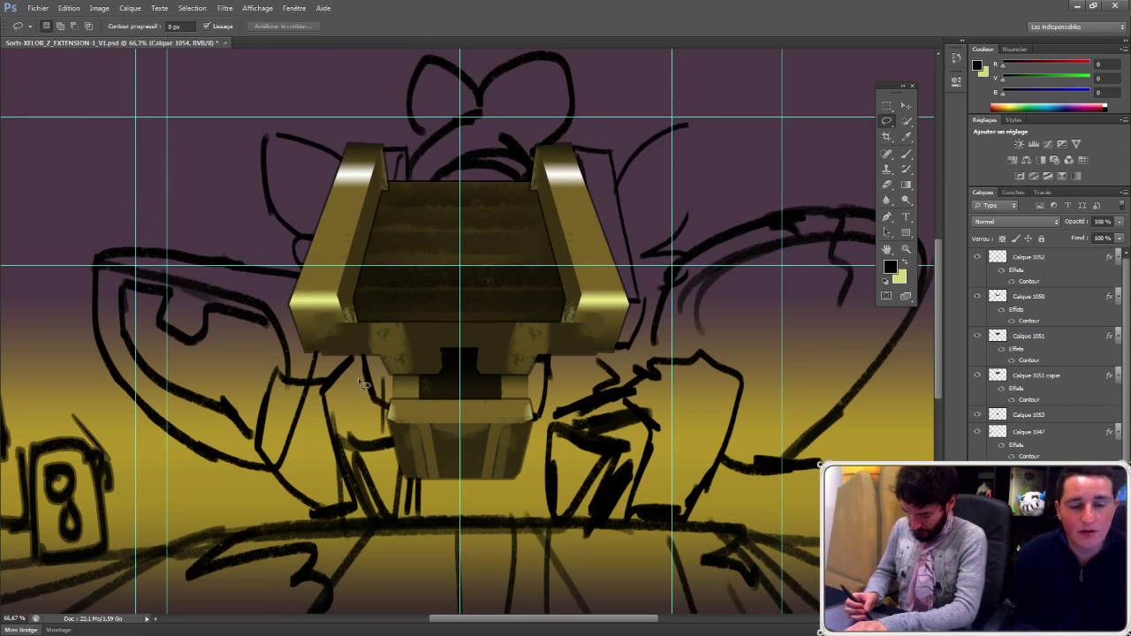
left_click_drag(356, 362, 315, 389)
mouse_move(246, 454)
left_mouse_down()
mouse_move(331, 552)
mouse_move(363, 552)
mouse_move(365, 439)
mouse_move(376, 416)
mouse_move(369, 525)
mouse_move(394, 423)
mouse_move(360, 360)
left_mouse_up()
key("b")
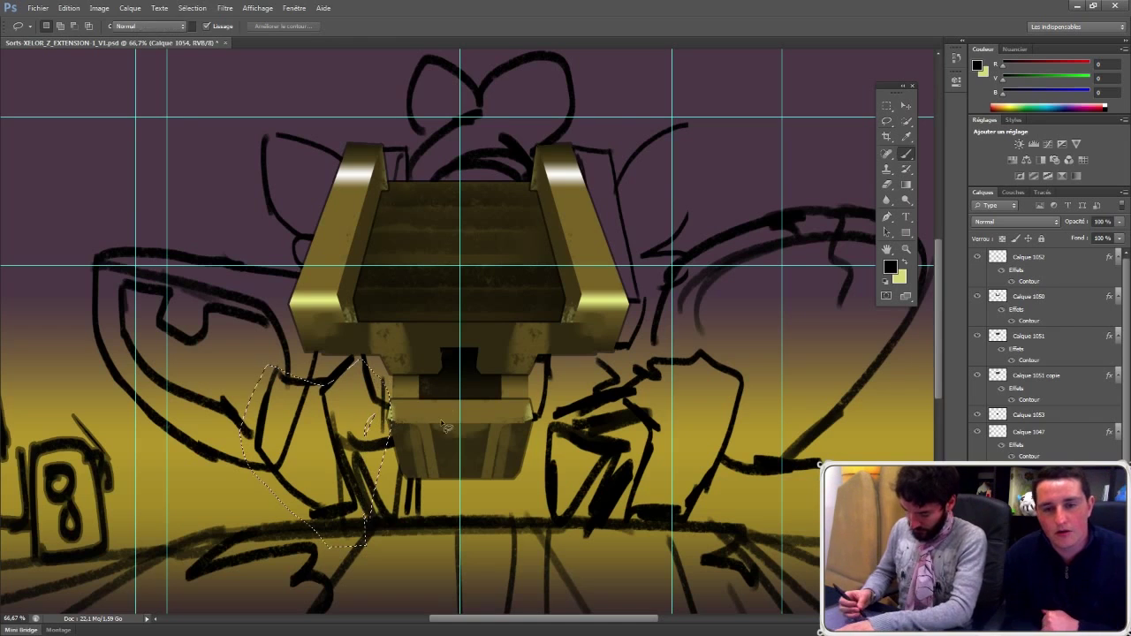
left_click(442, 449, "alt")
mouse_move(246, 366)
left_mouse_down()
mouse_move(342, 359)
mouse_move(257, 415)
mouse_move(324, 379)
mouse_move(272, 452)
mouse_move(297, 435)
mouse_move(334, 497)
left_mouse_up()
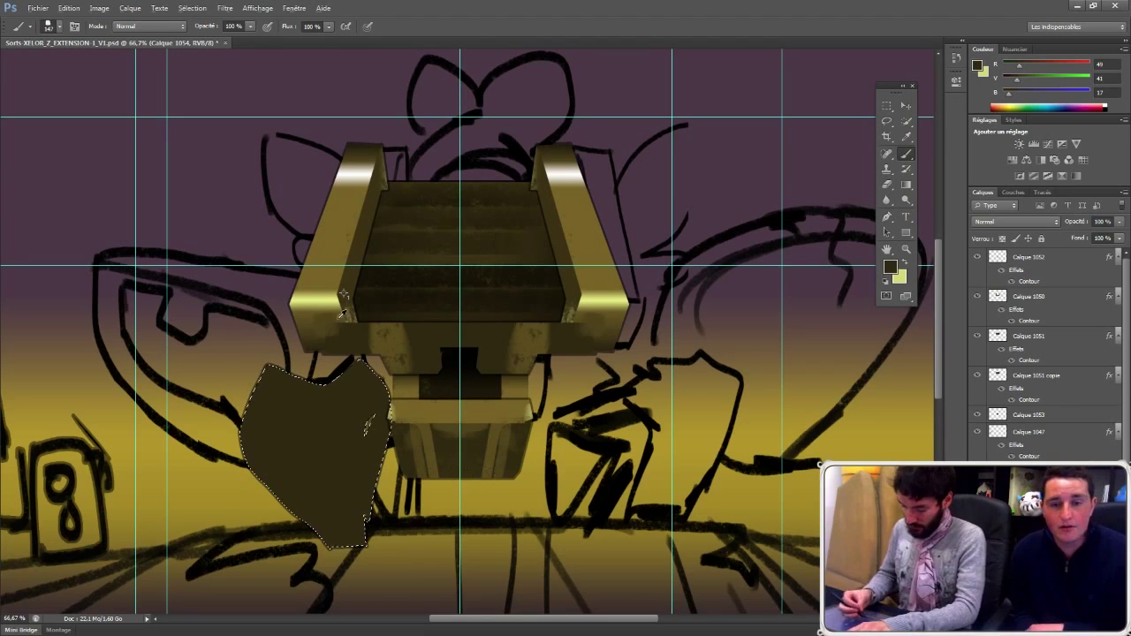
Step: Paint a textured golden-brown band down the outer edge of the shield-like piece, using a colour sampled from the frame
left_click(323, 283, "alt")
left_click_drag(271, 355, 259, 485)
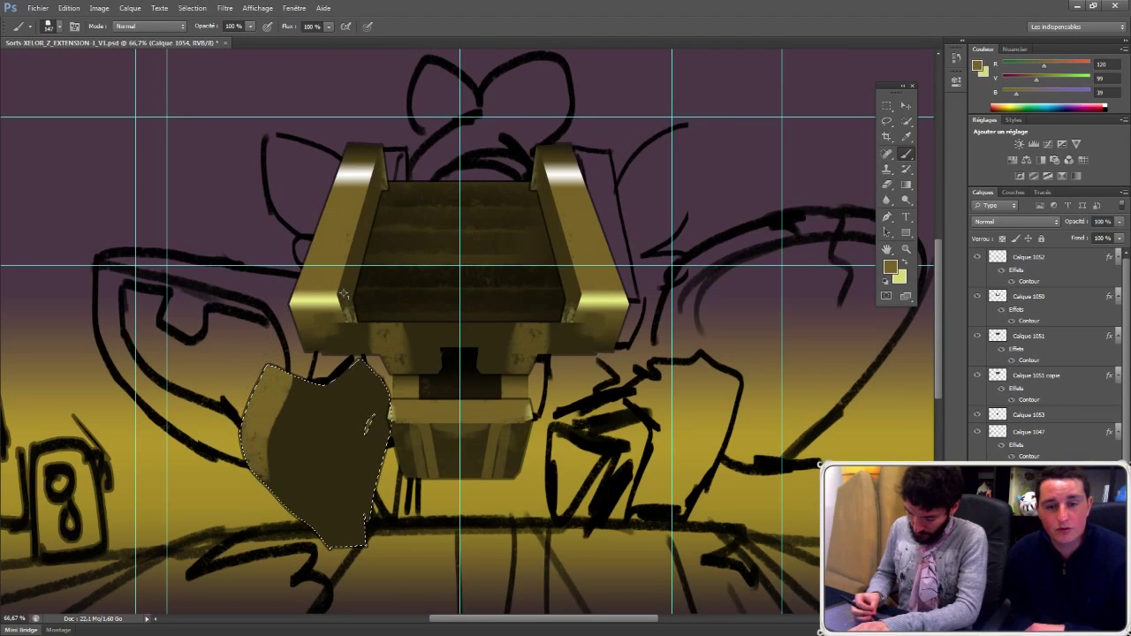
mouse_move(257, 435)
left_mouse_down()
mouse_move(291, 483)
mouse_move(325, 534)
left_mouse_up()
Step: Add a thin pale yellow gradient highlight across the shield-like piece, paint dark brown over it on the inner face, and clear the selection
key("alt")
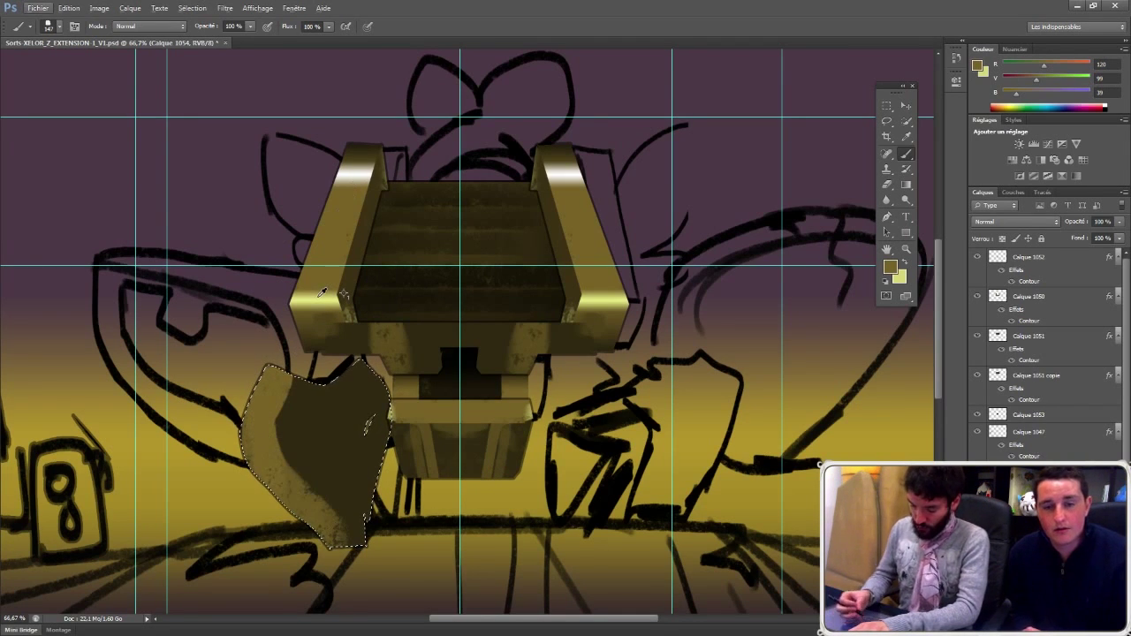
left_click(321, 295, "alt")
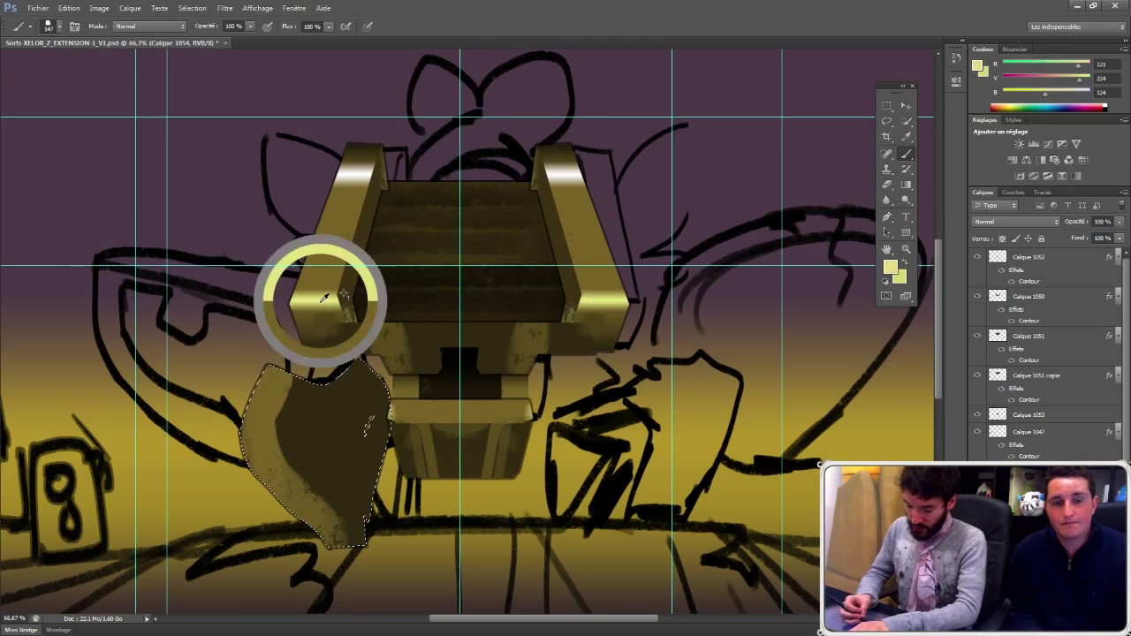
key("g")
left_click_drag(368, 428, 369, 439)
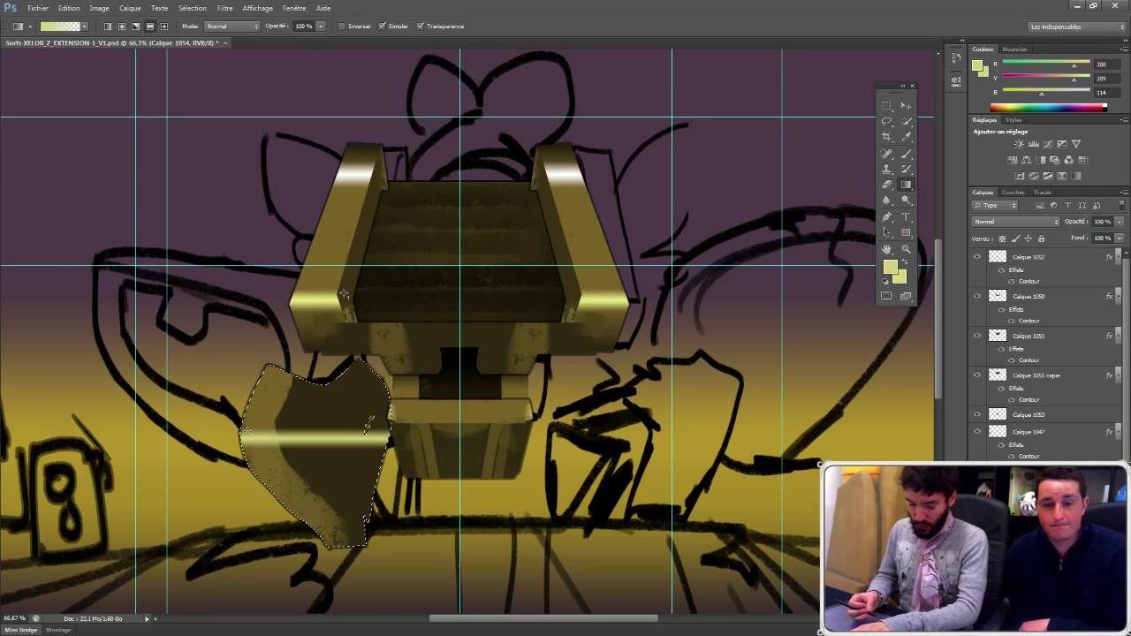
key("b")
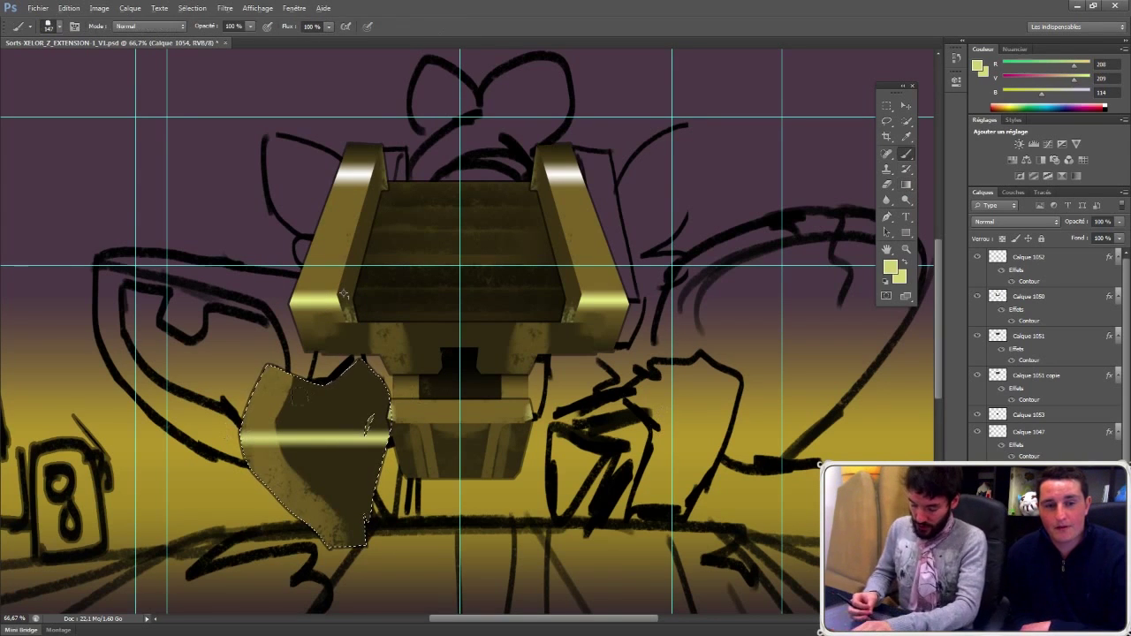
left_click(303, 400, "alt")
left_click_drag(288, 434, 385, 436)
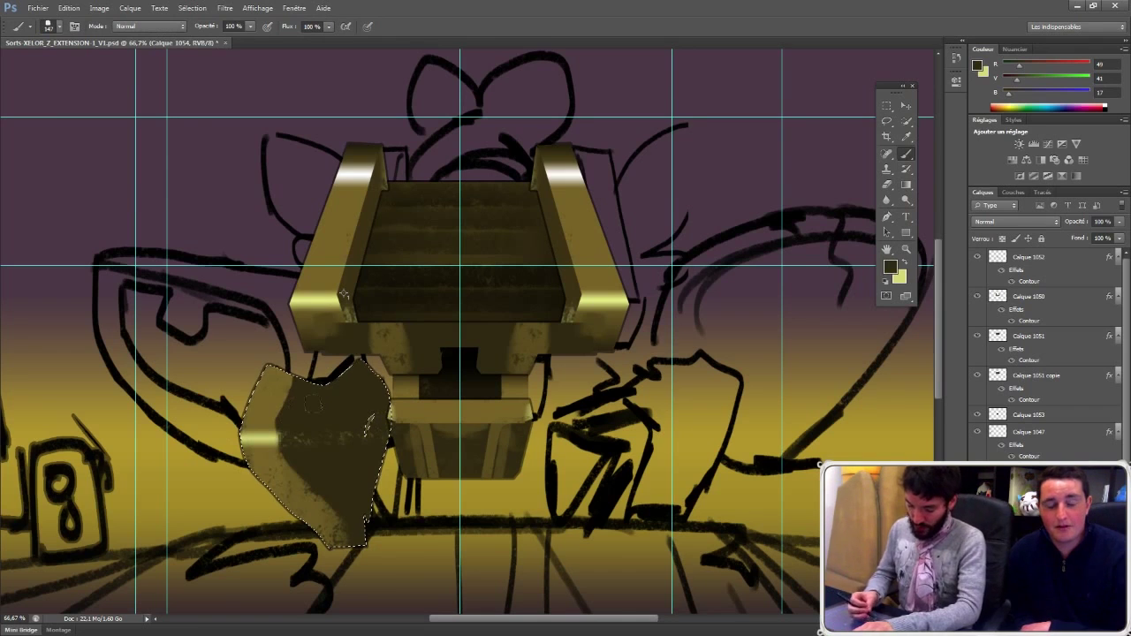
key("ctrl+d")
Step: Scale the shield-like piece left of the lower jaw down to about 81% around its centre
left_click_drag(892, 106, 932, 116)
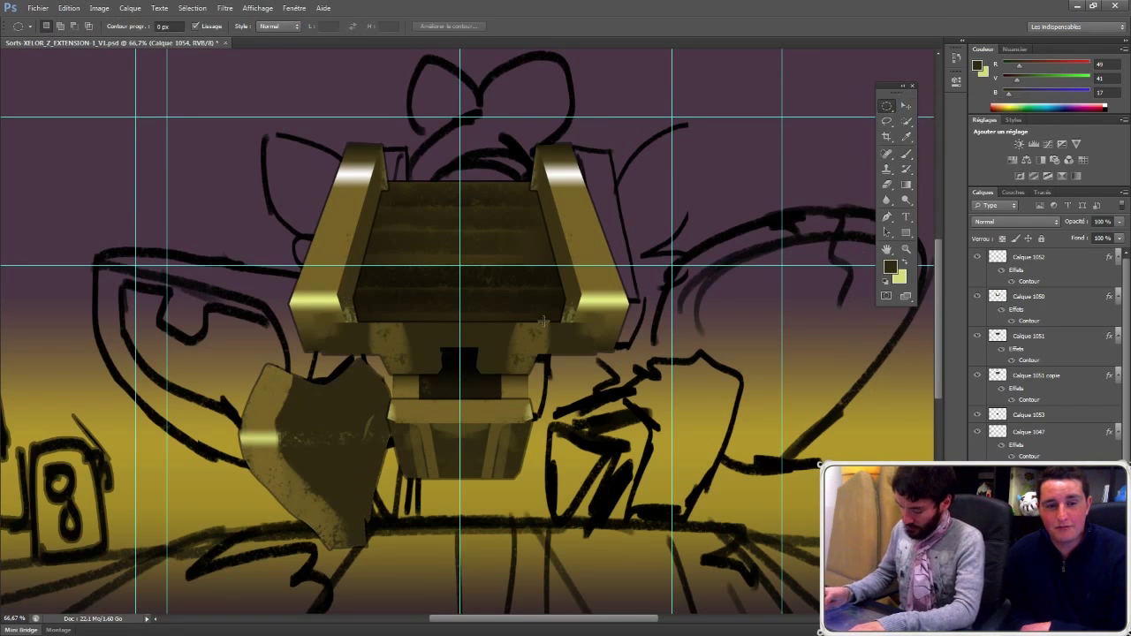
key("v")
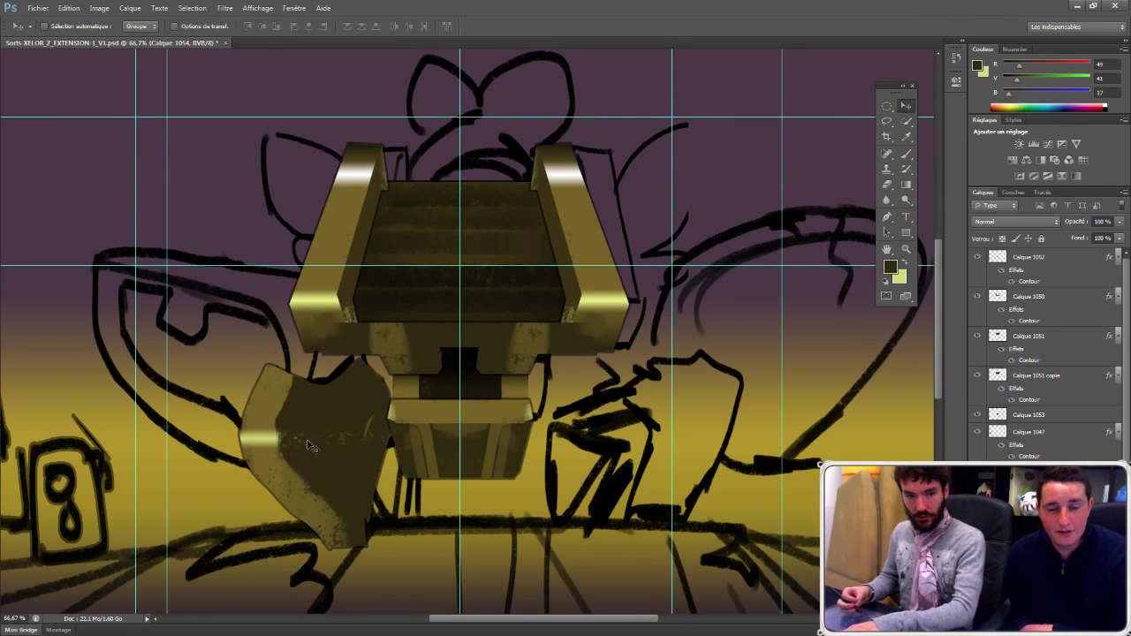
key("ctrl+t")
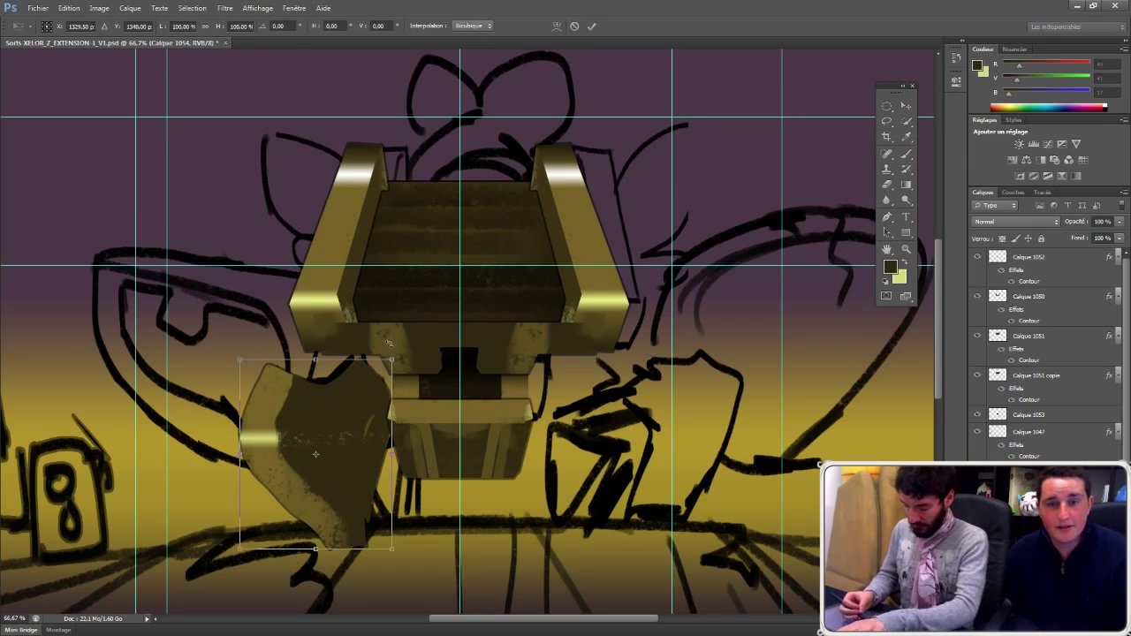
left_click_drag(389, 361, 377, 375)
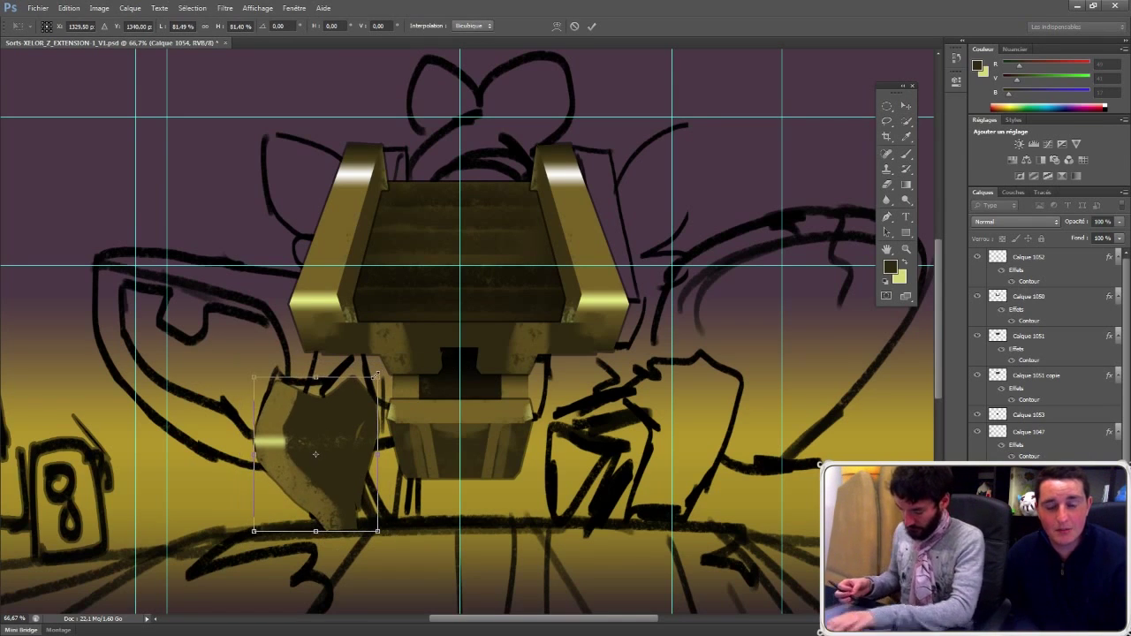
key("Return")
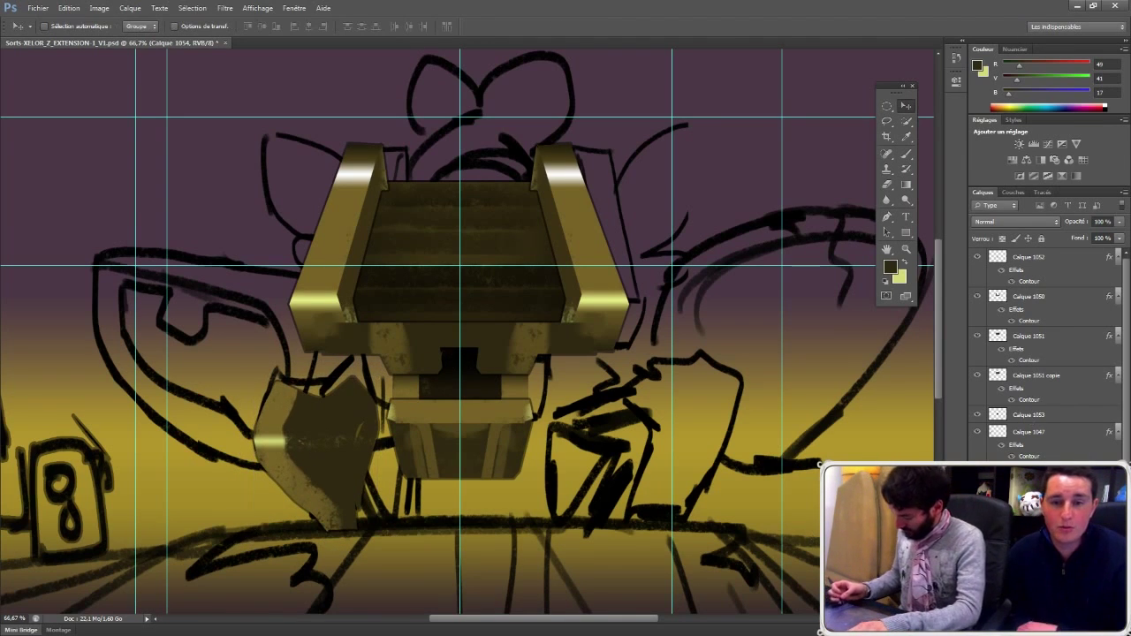
Step: On a new layer, lasso an ear-like shape left of the gold frame and fill it with a light beige sampled from the frame's highlight
left_click(1030, 472)
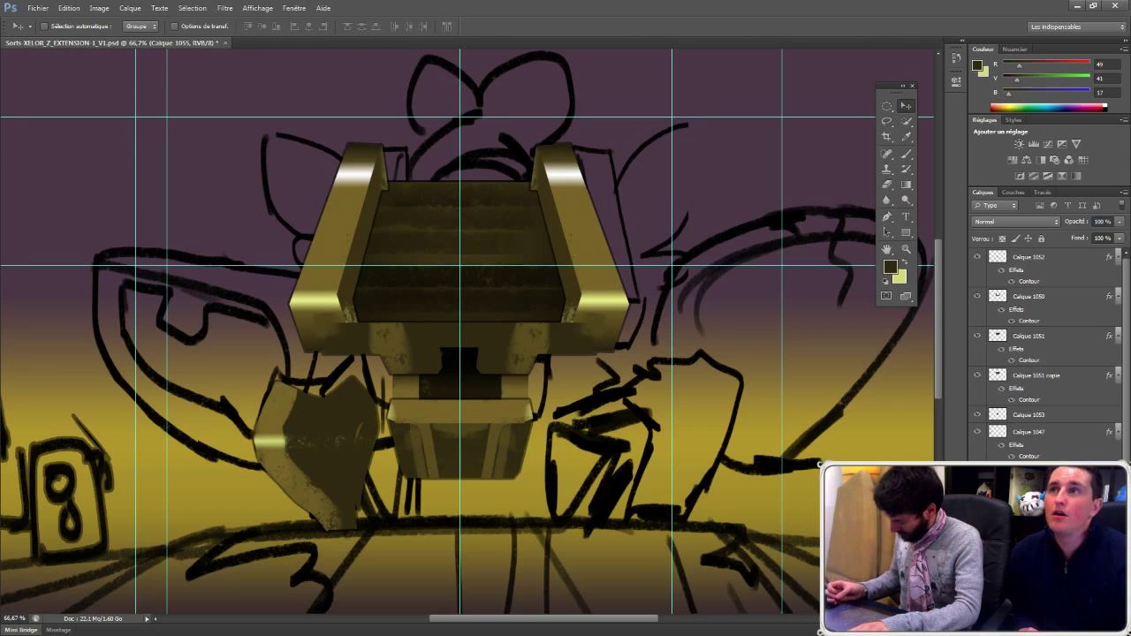
left_click(887, 121)
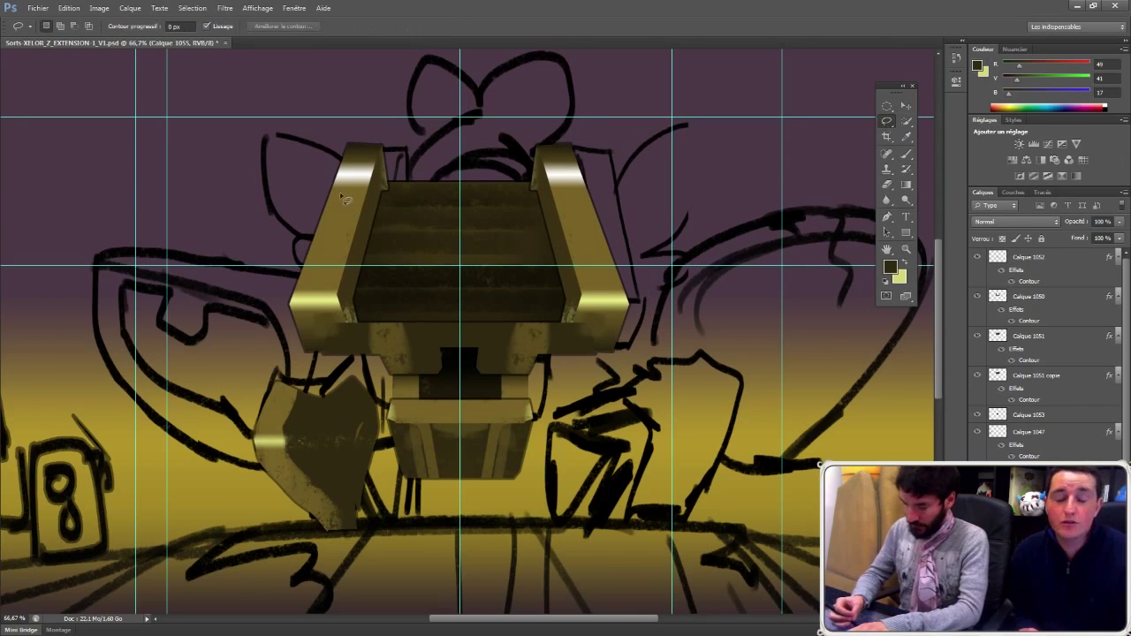
mouse_move(360, 215)
left_mouse_down()
mouse_move(350, 183)
mouse_move(245, 154)
mouse_move(264, 248)
mouse_move(301, 305)
mouse_move(399, 273)
mouse_move(362, 207)
left_mouse_up()
key("b")
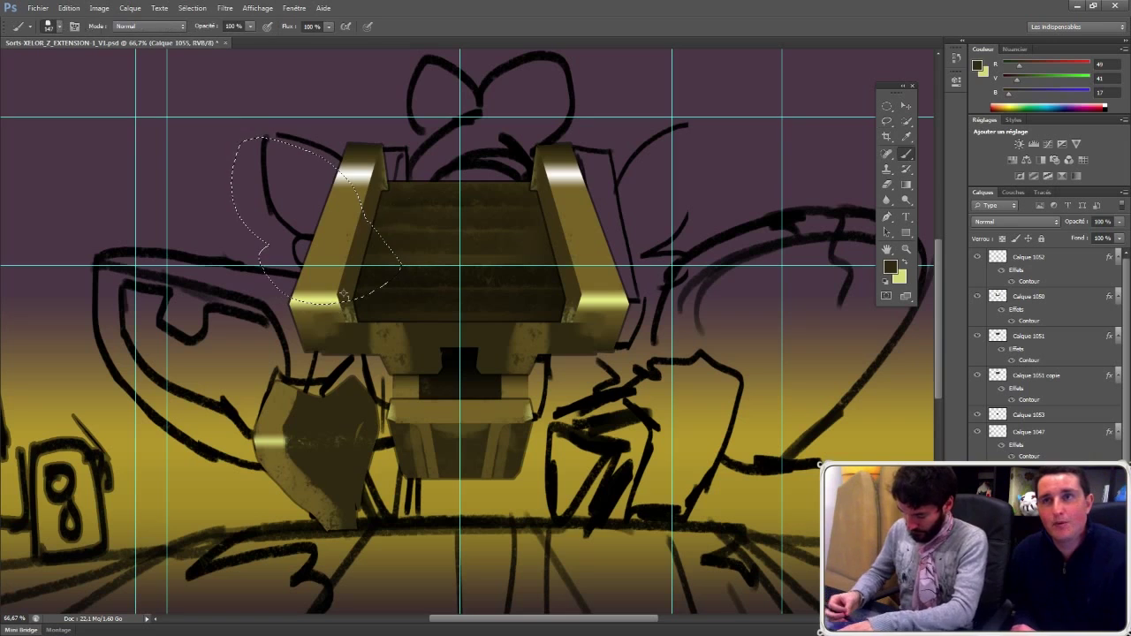
left_click(368, 190, "alt")
mouse_move(247, 150)
left_mouse_down()
mouse_move(300, 177)
mouse_move(260, 144)
mouse_move(300, 243)
mouse_move(281, 287)
left_mouse_up()
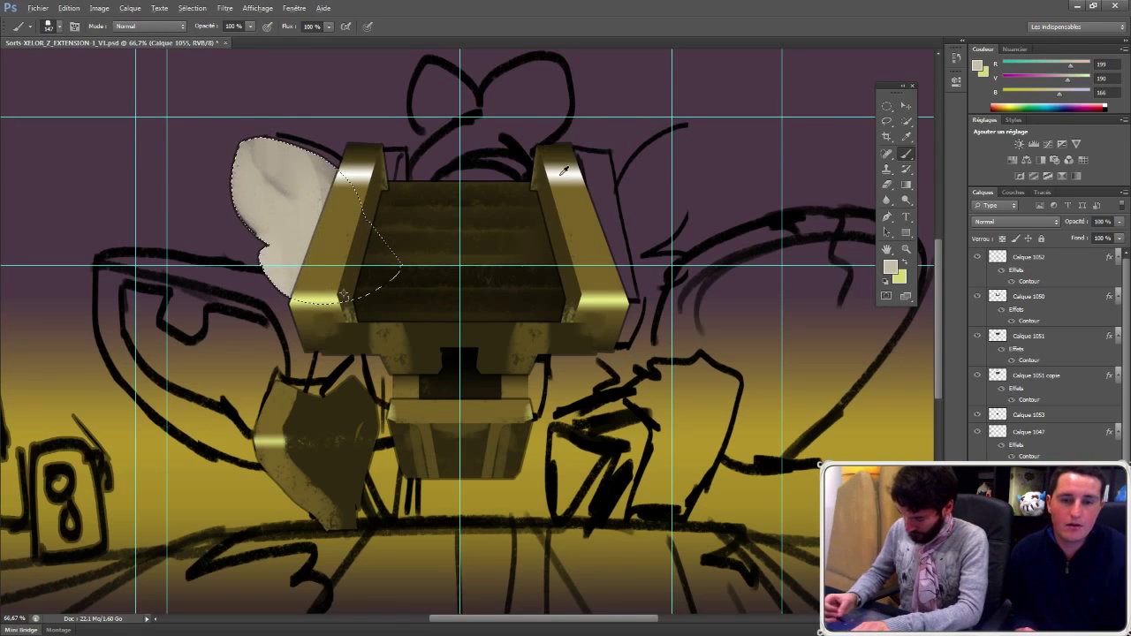
Step: Shade the left ear with gradients: near-white along its upper edge and dark brown towards its lower part
left_click(566, 172, "alt")
key("g")
left_click_drag(306, 138, 287, 185)
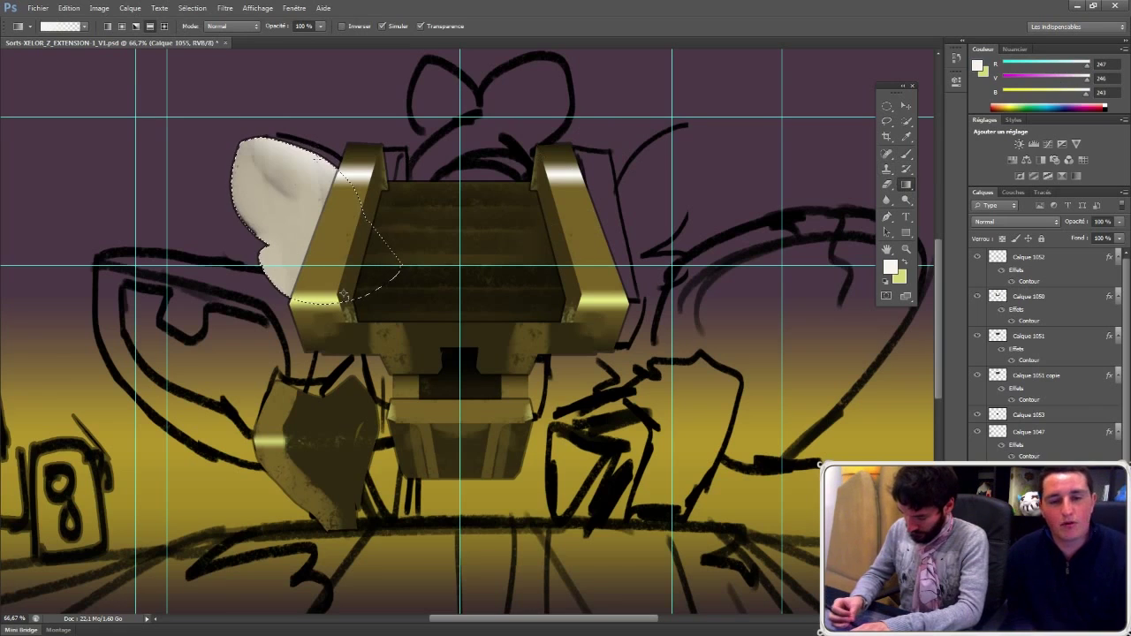
left_click(438, 293, "alt")
left_click_drag(376, 293, 265, 190)
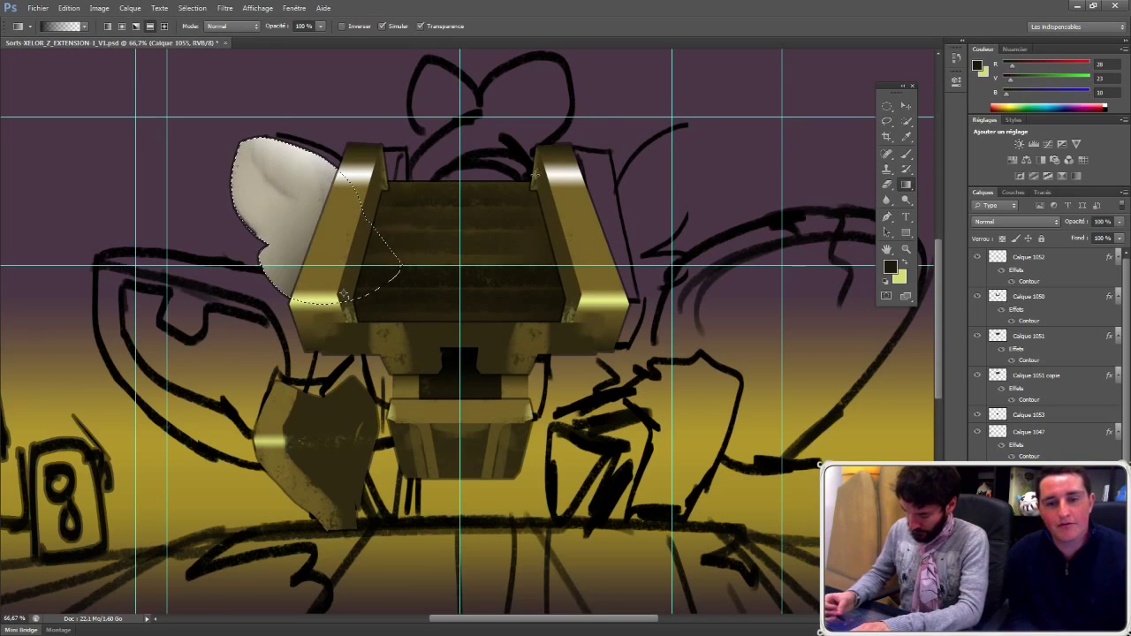
left_click_drag(295, 349, 256, 264)
Step: Paint a grey-beige rounded lobe at the base of the left ear inside an elliptical selection, then clear the selection
left_click(887, 107)
key("ctrl+d")
mouse_move(272, 324)
left_mouse_down()
mouse_move(371, 220)
mouse_move(371, 260)
mouse_move(336, 257)
left_mouse_up()
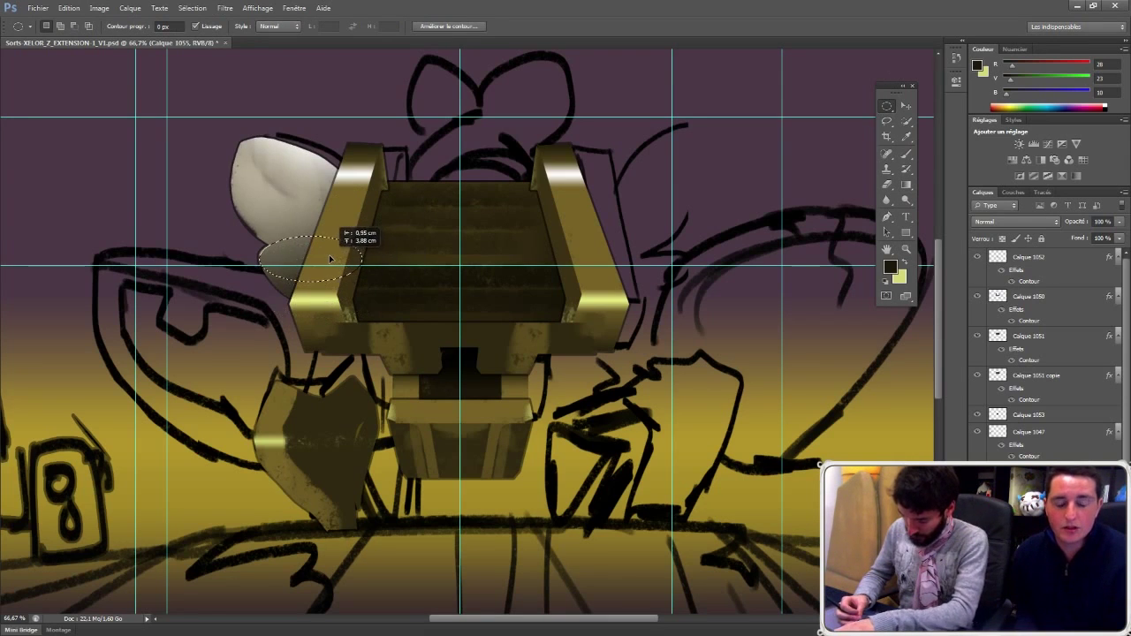
key("b")
left_click(259, 195, "alt")
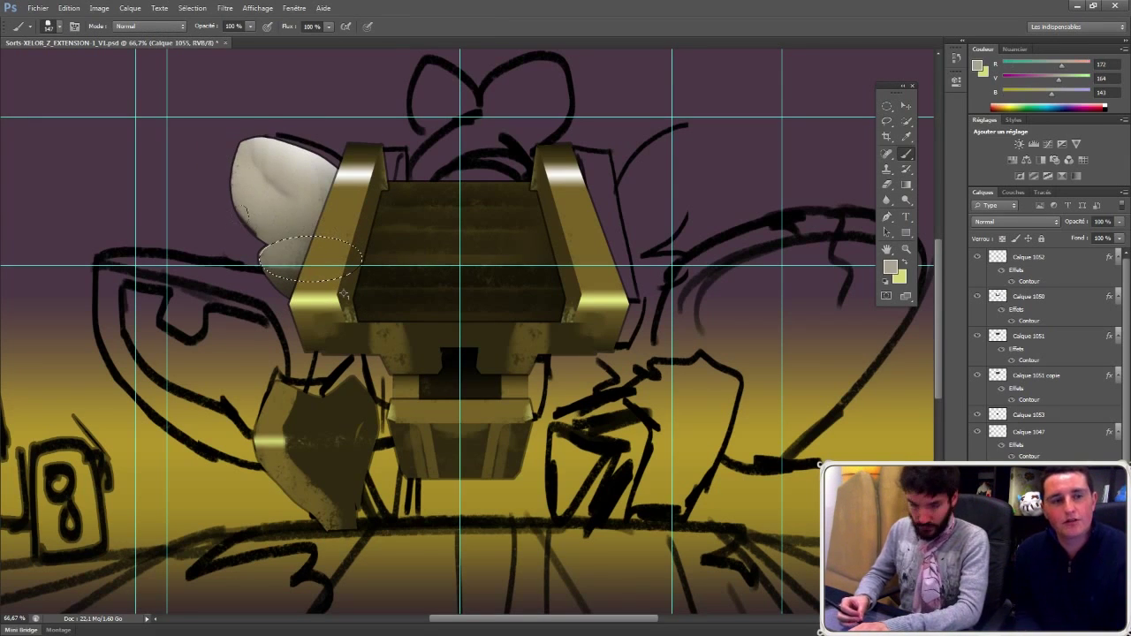
key("ctrl+d")
Step: Outline a sharper outer tip on the left ear with the polygonal lasso and paint it with the ear's light beige tones
left_click(886, 122)
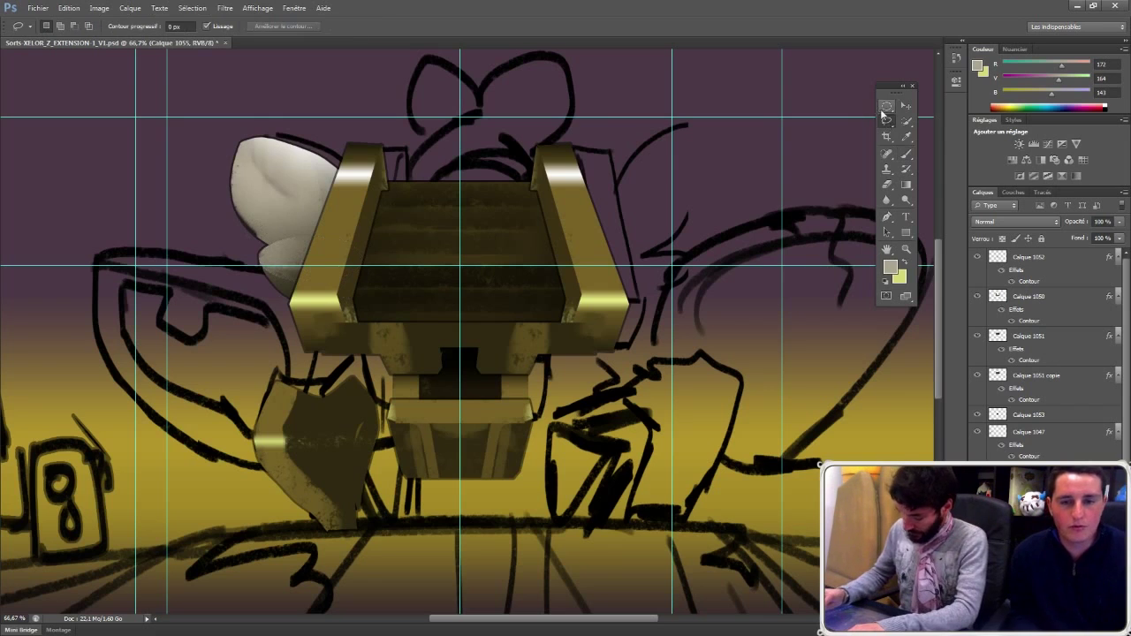
left_click_drag(887, 121, 937, 133)
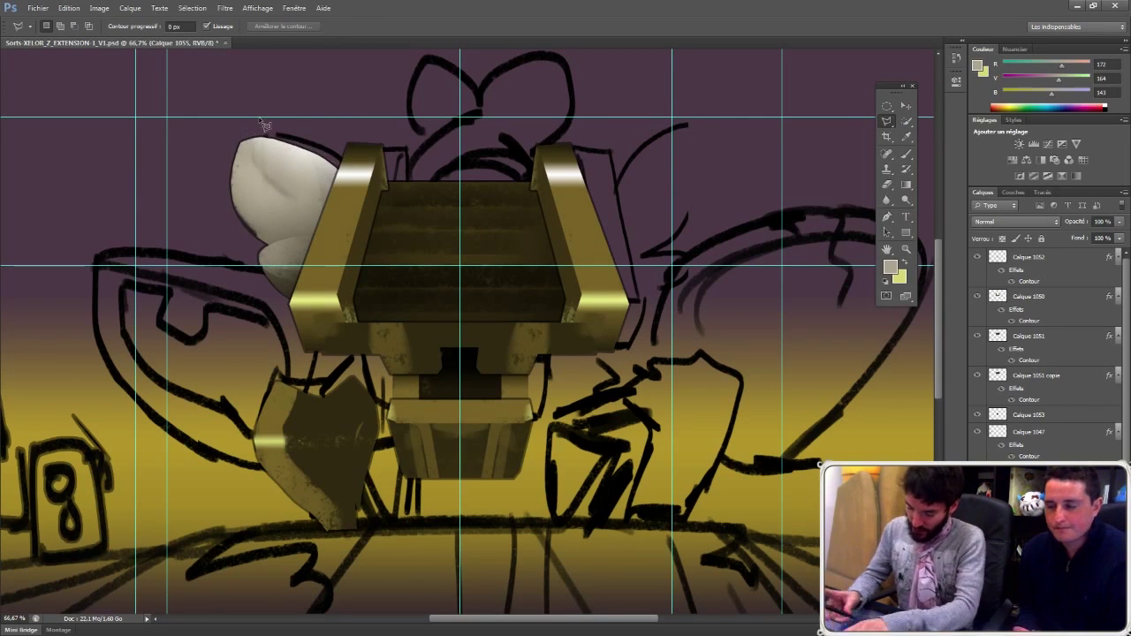
mouse_move(245, 221)
left_mouse_down()
mouse_move(228, 190)
mouse_move(232, 142)
left_mouse_up()
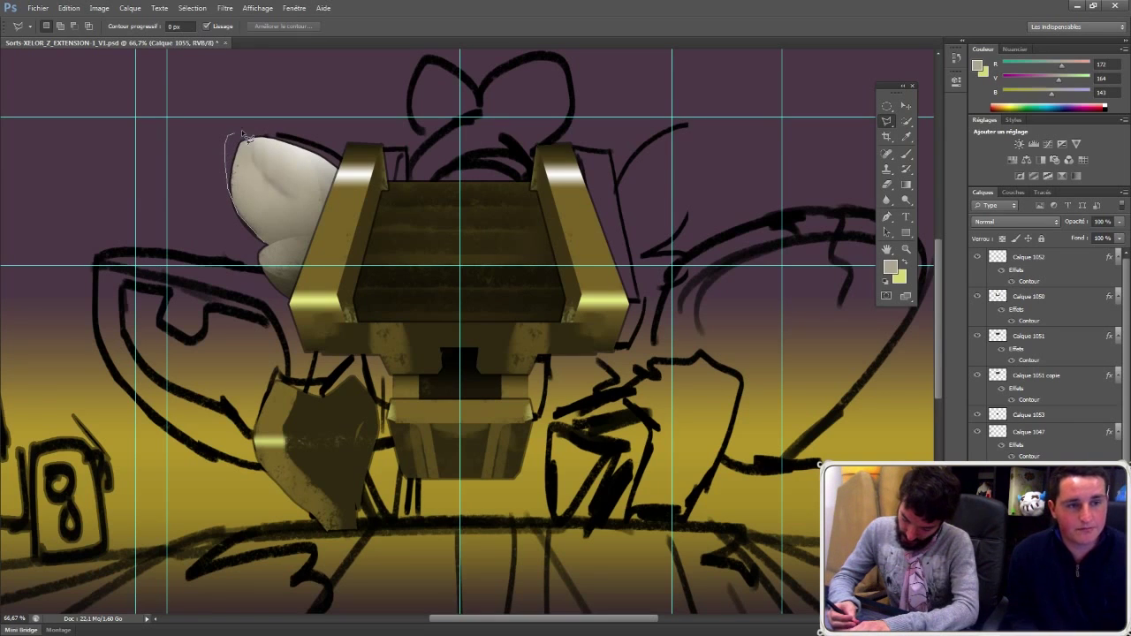
left_click_drag(316, 157, 305, 190)
key("b")
mouse_move(245, 156)
left_mouse_down()
mouse_move(235, 212)
mouse_move(237, 142)
mouse_move(272, 152)
left_mouse_up()
left_click(302, 143, "alt")
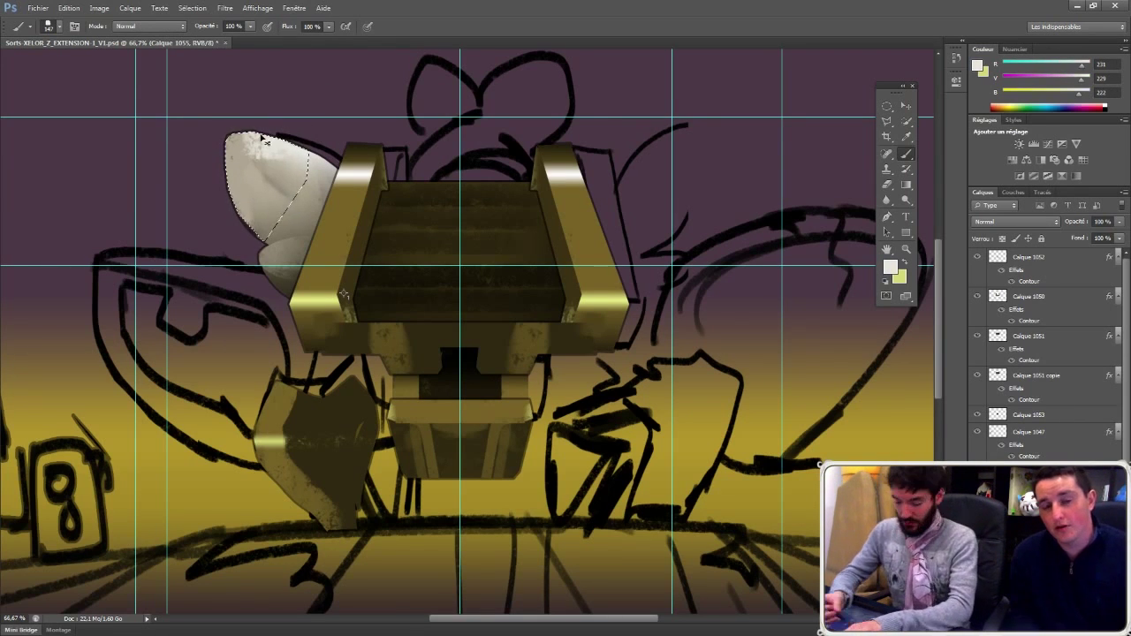
Step: Add a soft off-white gradient highlight on the left ear within a large circular selection, then clear the selection
key("m")
mouse_move(217, 415)
left_mouse_down()
mouse_move(341, 133)
mouse_move(429, 161)
mouse_move(327, 184)
mouse_move(283, 164)
left_mouse_up()
key("b")
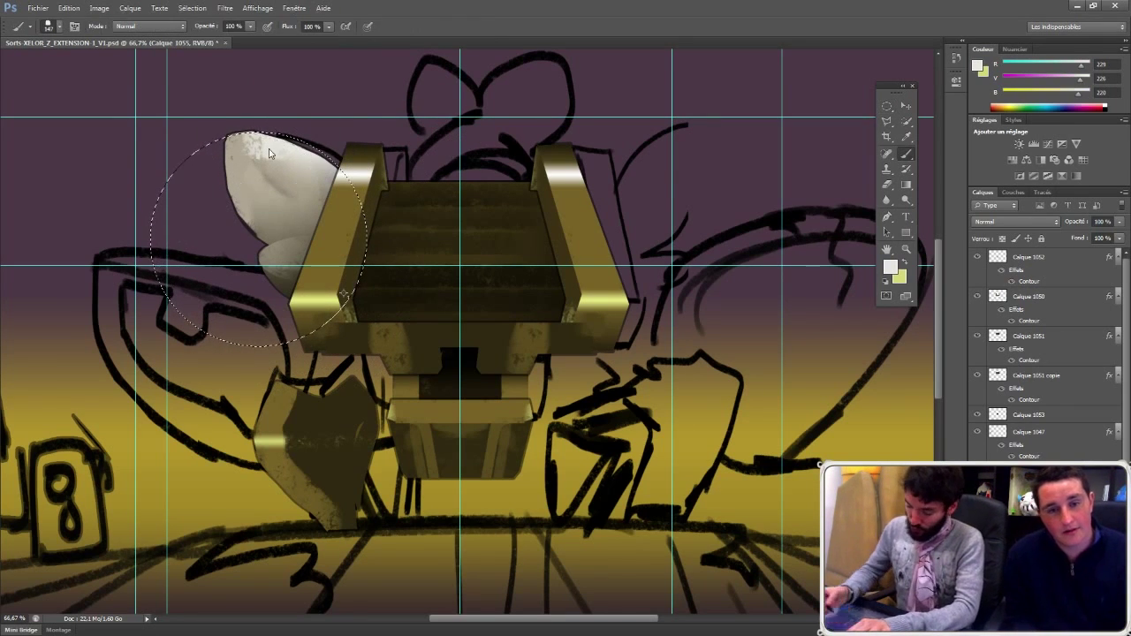
left_click(906, 183)
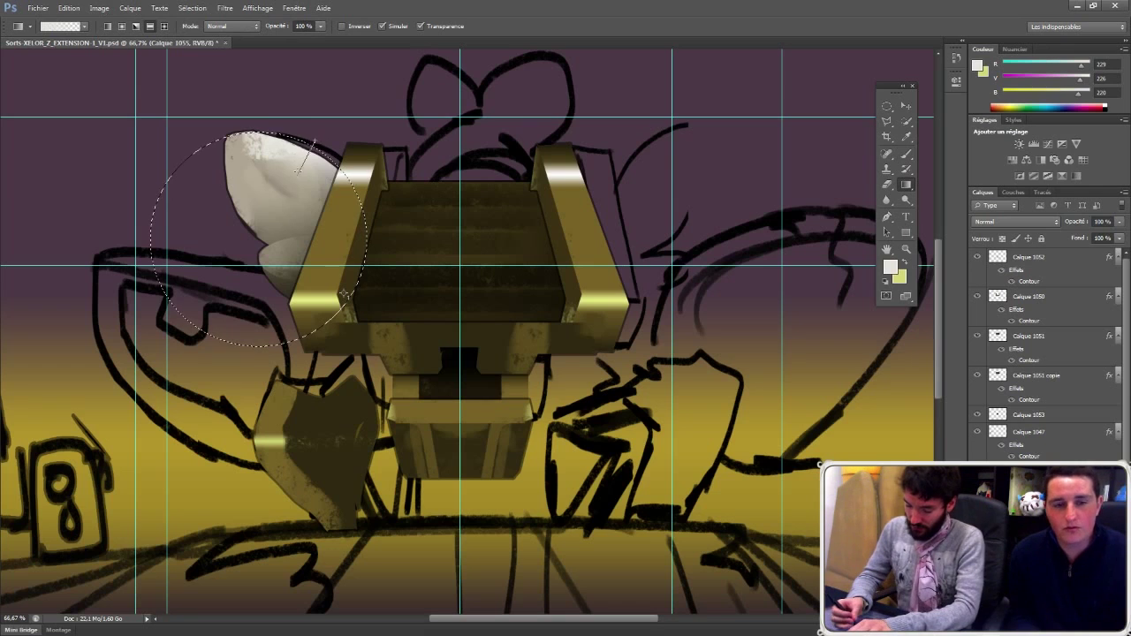
left_click_drag(299, 171, 298, 173)
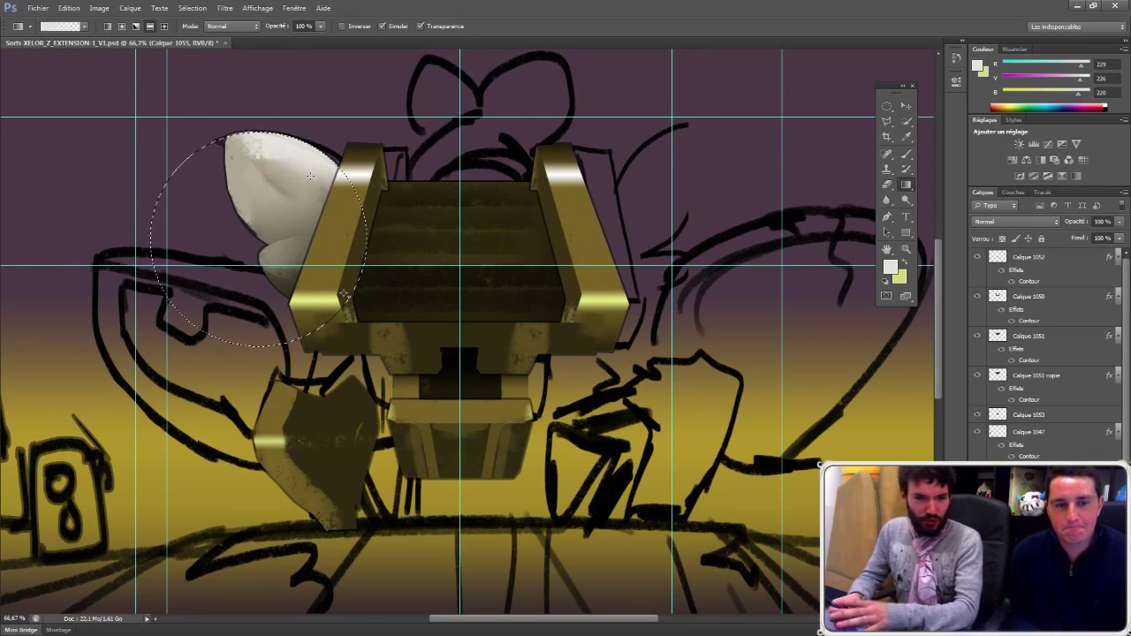
key("ctrl+d")
Step: Round off the left ear's outer edge by erasing everything beyond an elliptical selection, then clear the selection
left_click(885, 106)
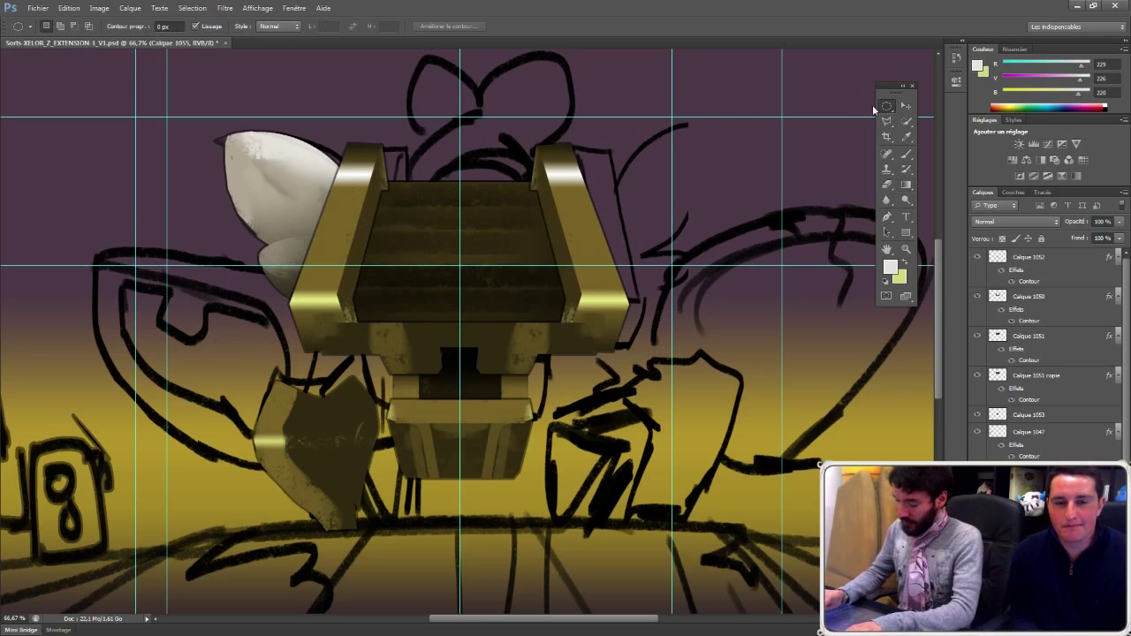
left_click_drag(257, 250, 360, 118)
key("ctrl+d")
left_click_drag(253, 246, 360, 101)
left_click_drag(315, 176, 285, 168)
key("e")
left_click_drag(215, 122, 216, 173)
key("ctrl+d")
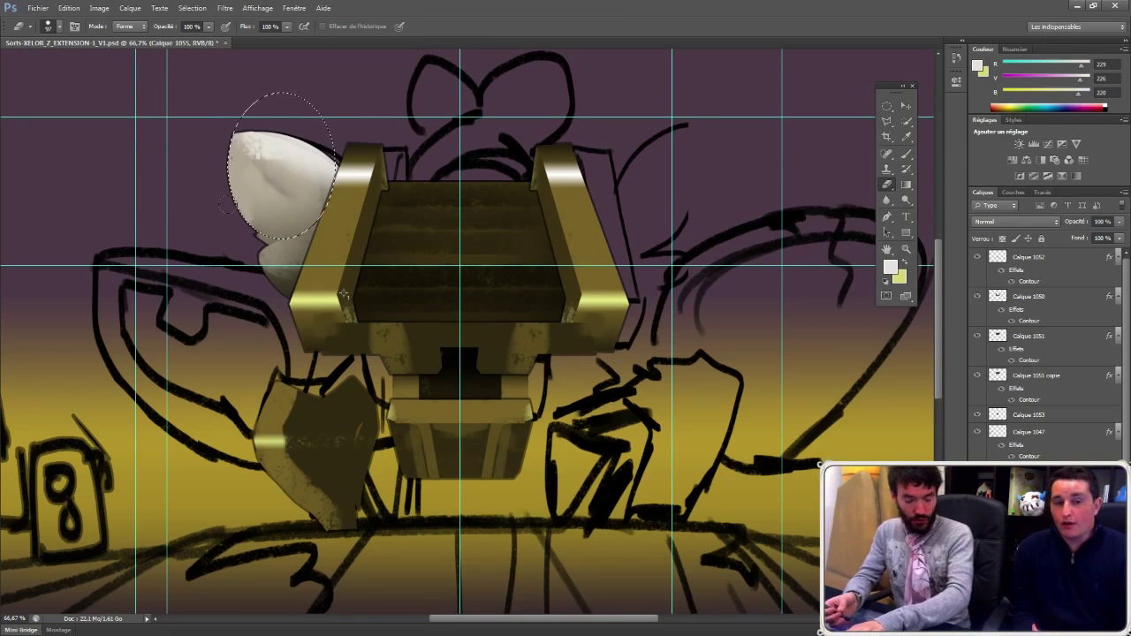
Step: Select the whole left ear and place a duplicate of it on the opposite side of the gold frame
left_click(887, 106)
left_click_drag(183, 363, 404, 62)
left_click(908, 106)
left_click_drag(587, 193, 608, 167)
key("ctrl+z")
left_click_drag(276, 187, 595, 190)
Step: Flip the duplicated ear horizontally, align it against the frame's right edge, clear the selection and save the file
key("ctrl+t")
right_click(627, 196)
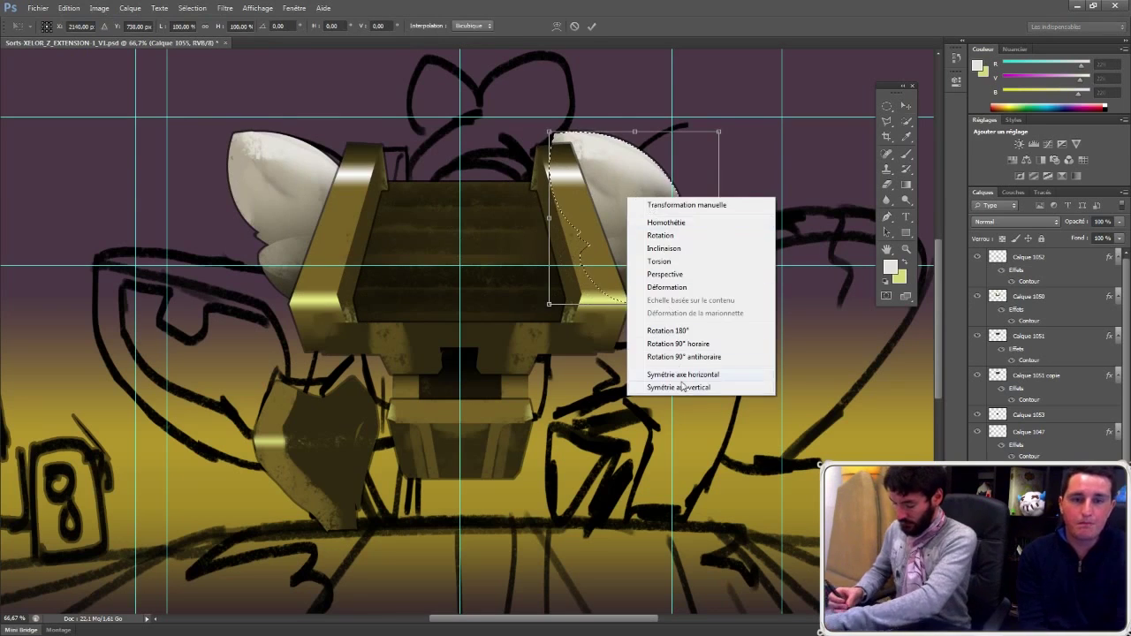
left_click(681, 376)
key("Return")
left_click_drag(659, 189, 646, 190)
key("ctrl+d")
key("ctrl+s")
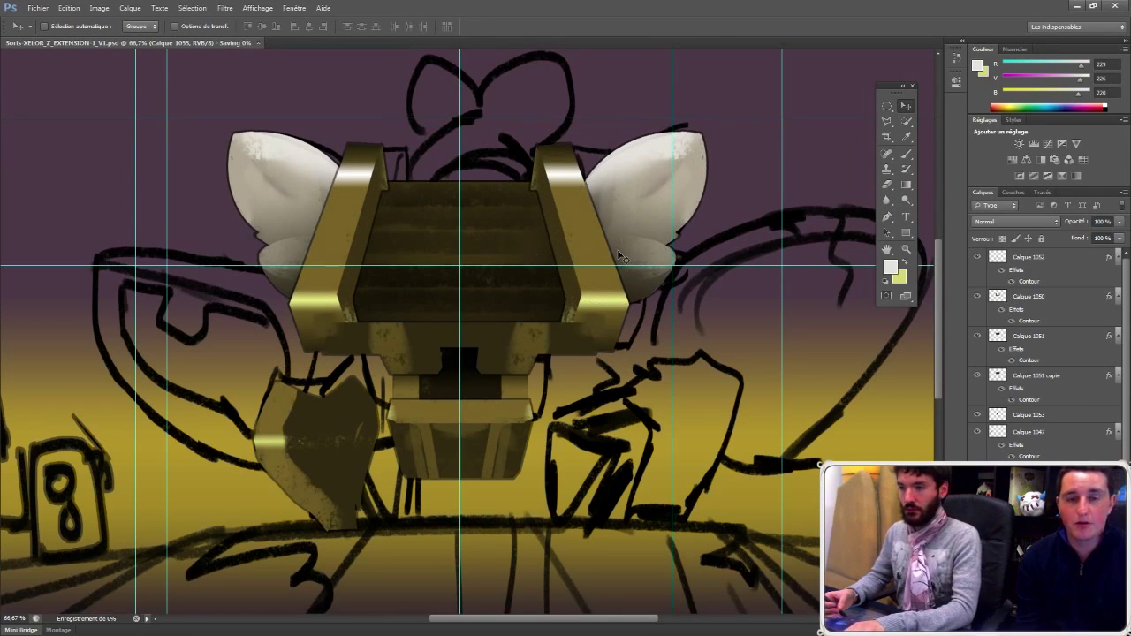
Step: Select an ellipse over the top of the head between the frame bars and fill it with grey-beige sampled from the right ear
left_click(887, 106)
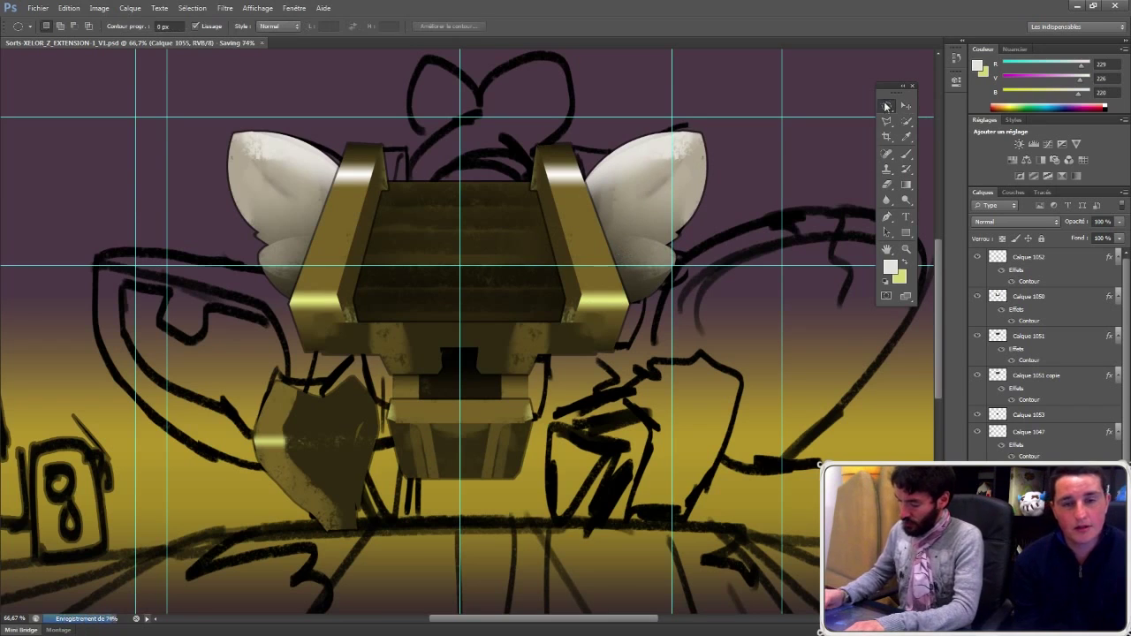
left_click_drag(365, 236, 574, 116)
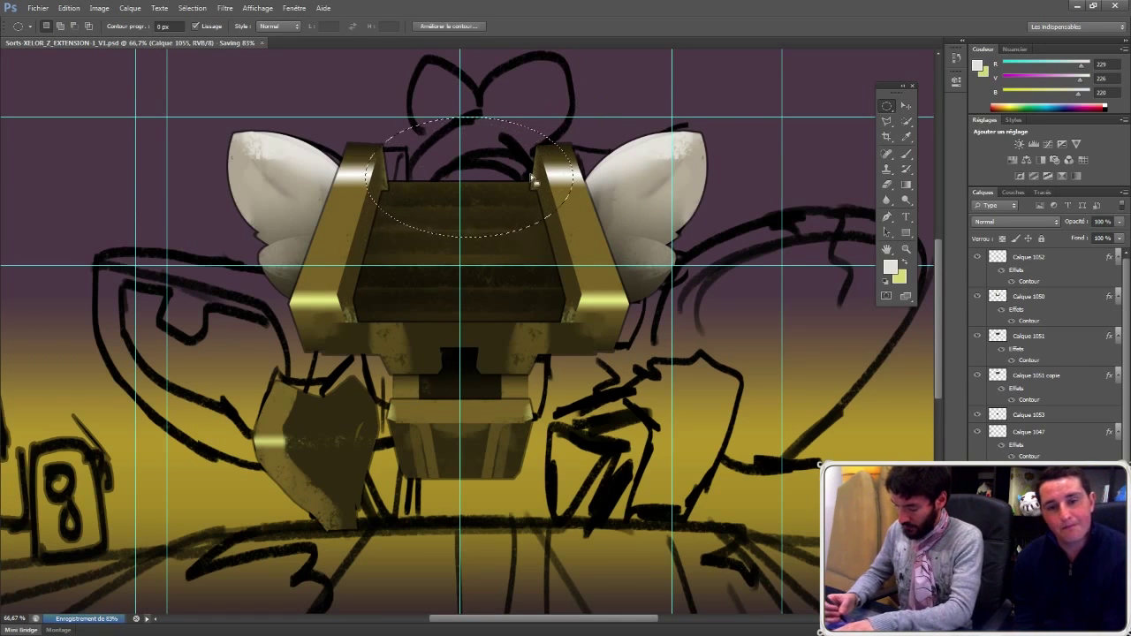
key("b")
left_click(647, 243, "alt")
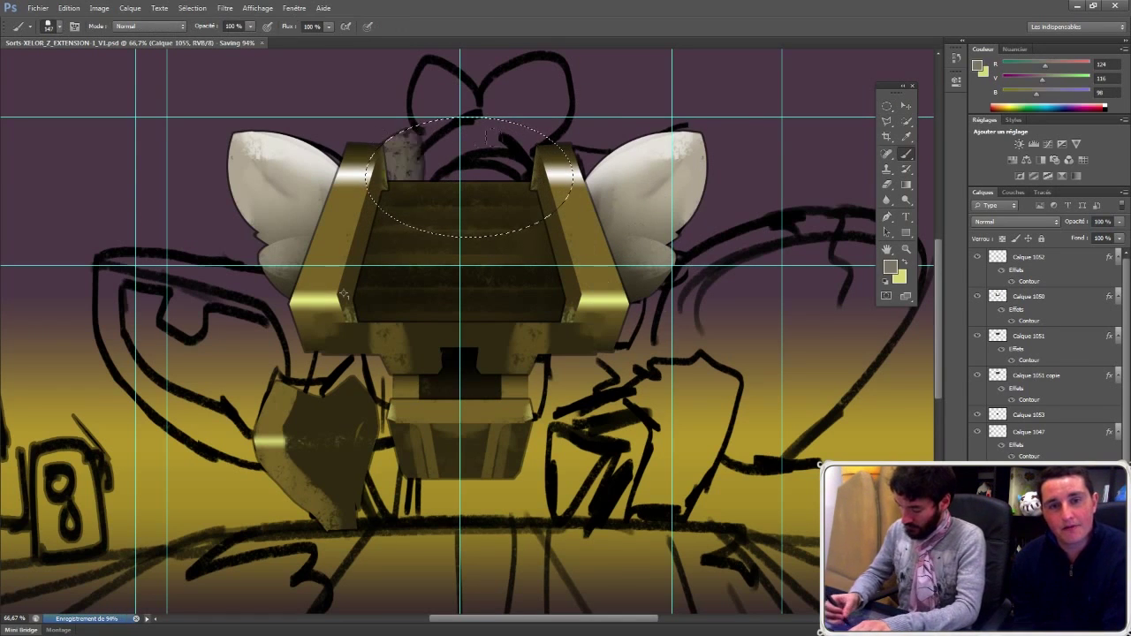
left_click_drag(491, 134, 517, 166)
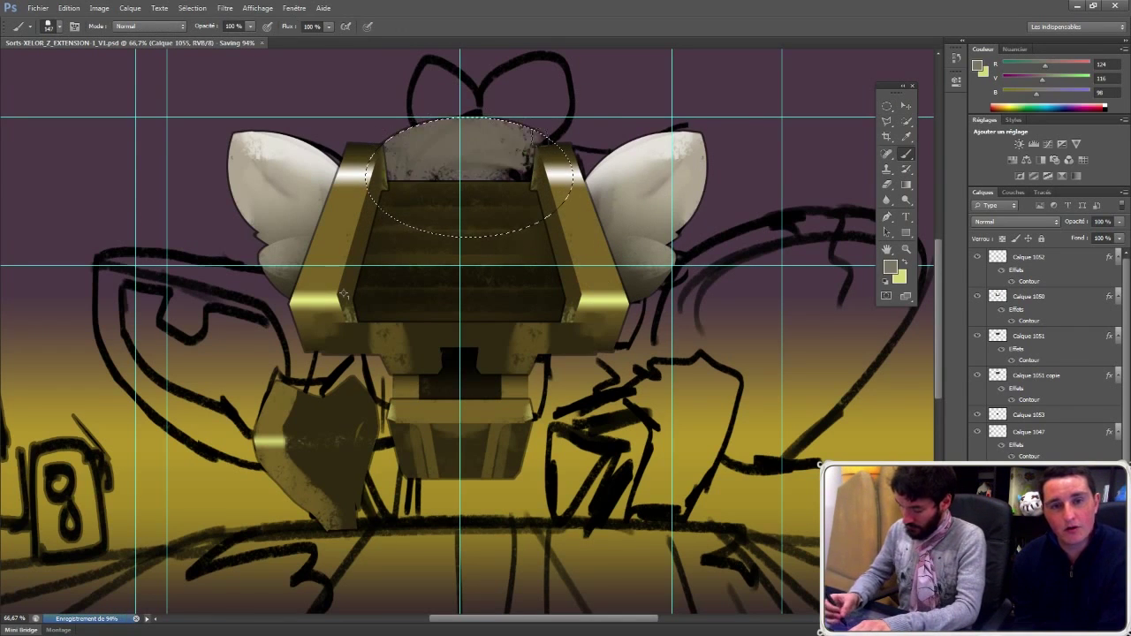
Step: Paint curved dark strands over the top of the head with the near-black brush at 44 px and 15 px
left_click(557, 303, "alt")
right_click(628, 216)
type("44")
key("Return")
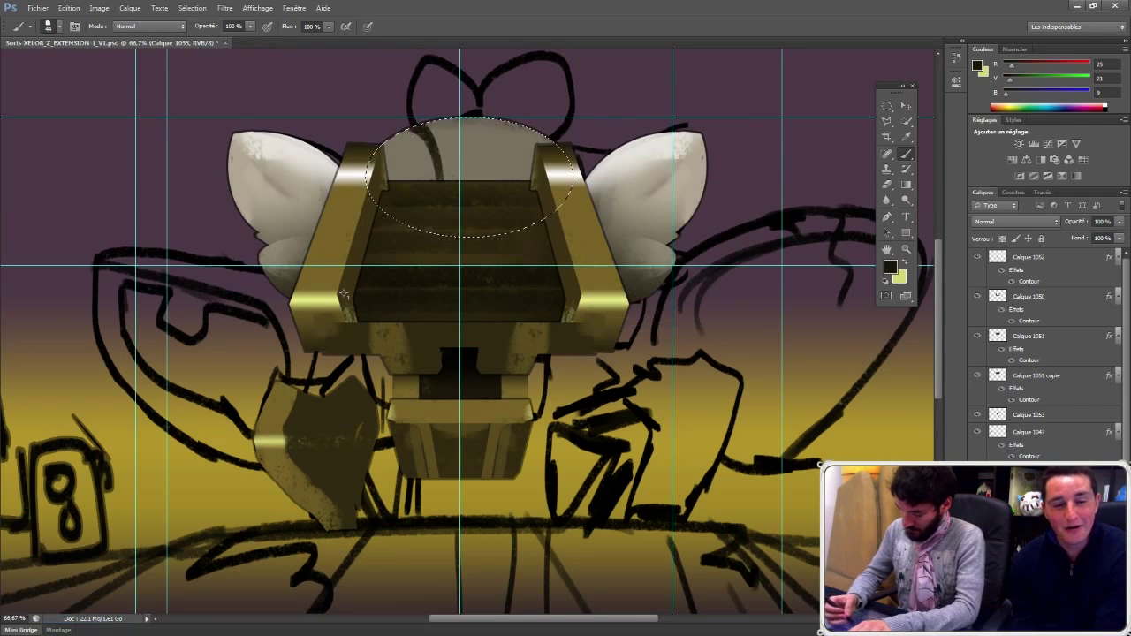
right_click(422, 163)
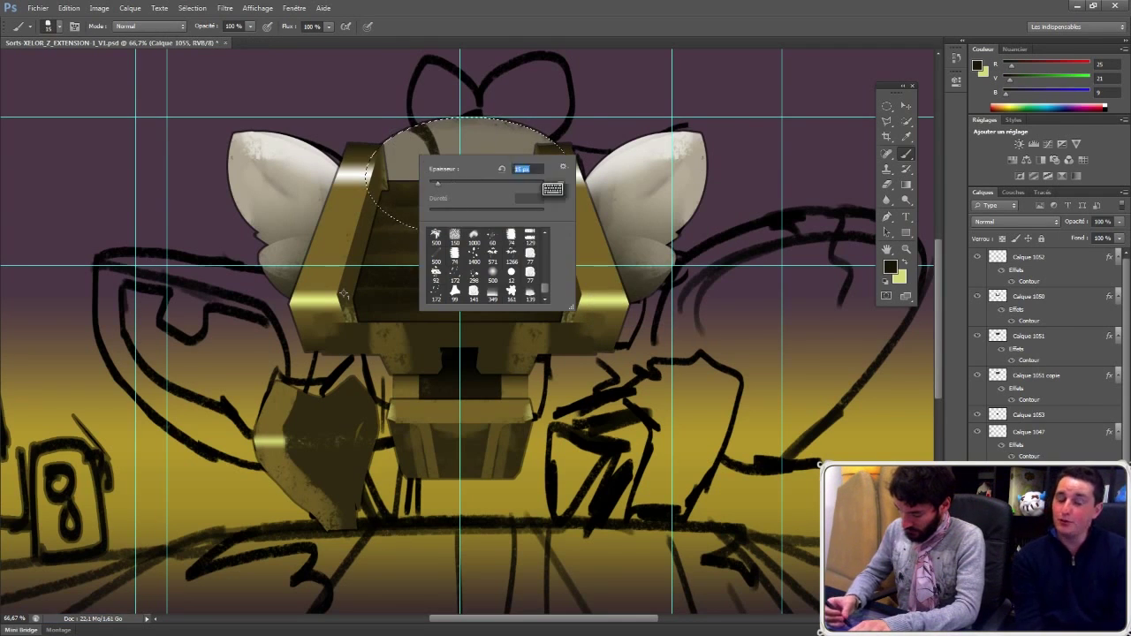
key("Return")
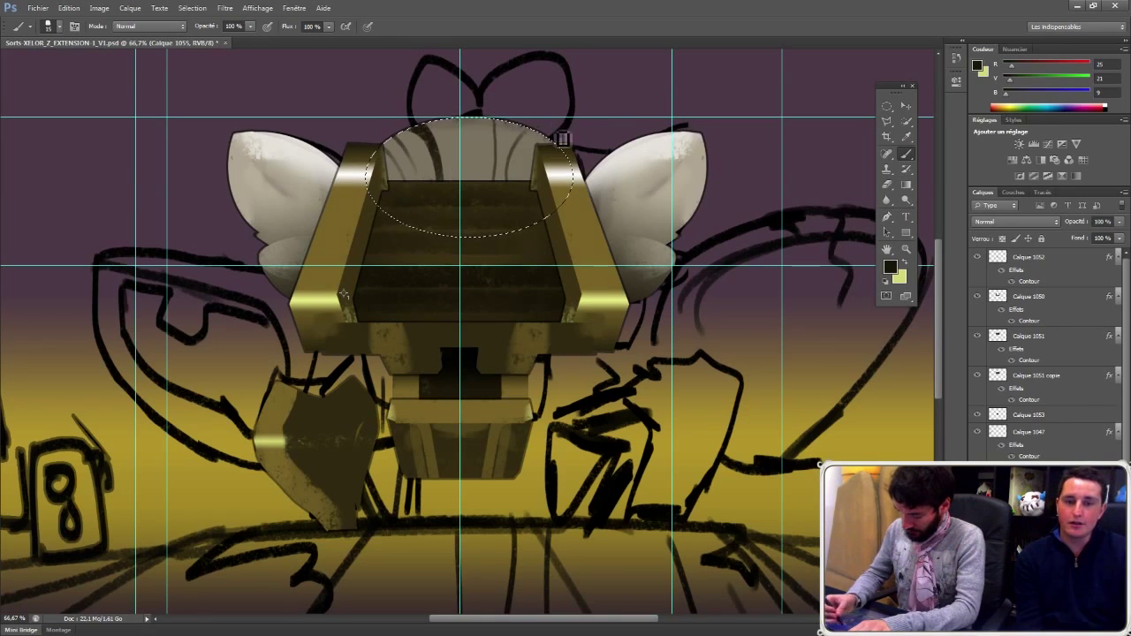
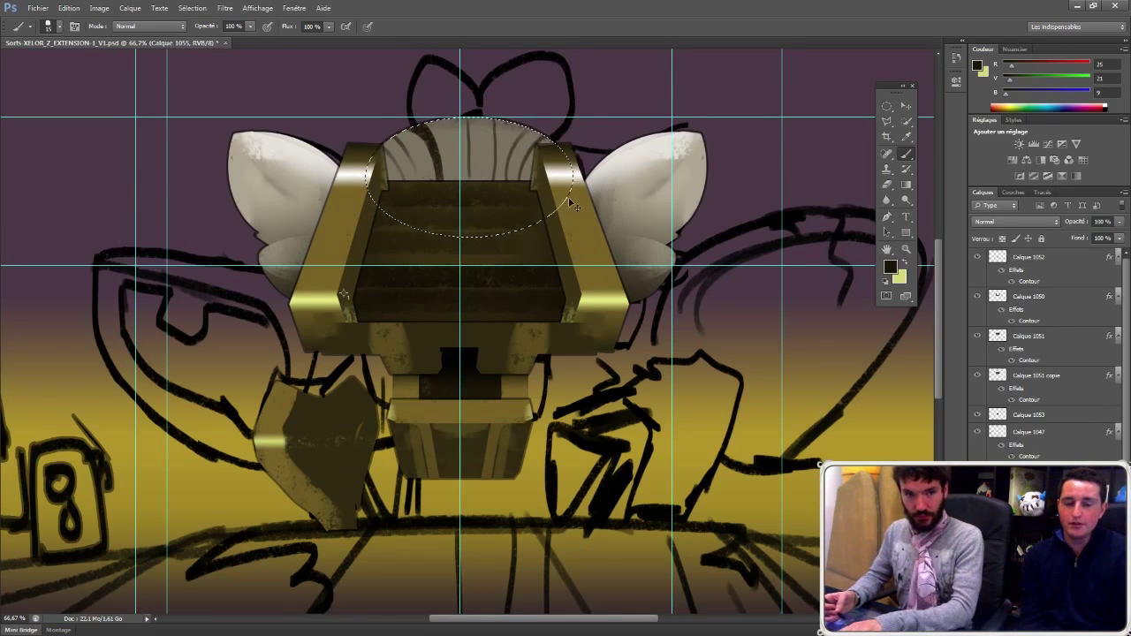
Step: Shade the striped top of the head with a dark brown gradient, sample off-white from the right ear, and clear the selection
left_click(497, 232, "alt")
left_click(906, 185)
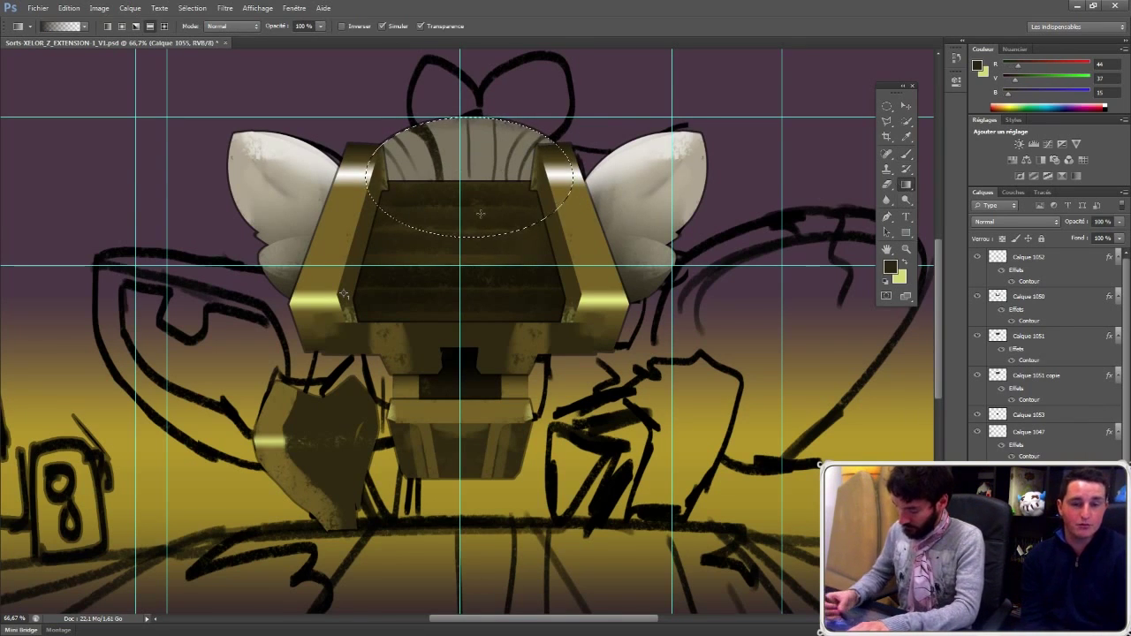
left_click(635, 154, "alt")
left_click(887, 106)
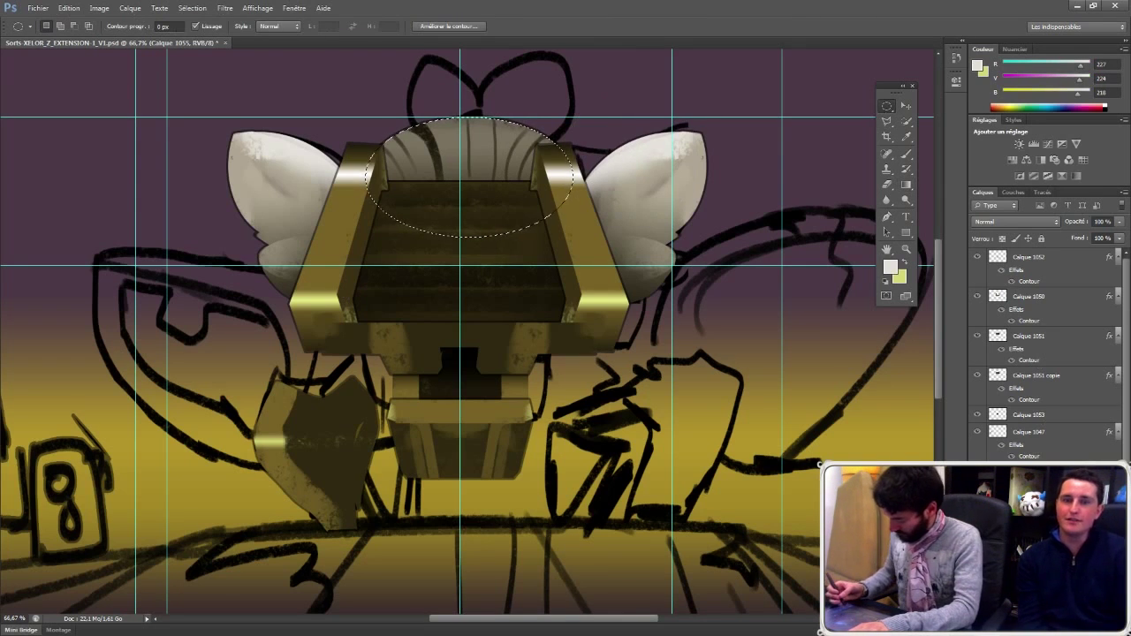
key("ctrl+d")
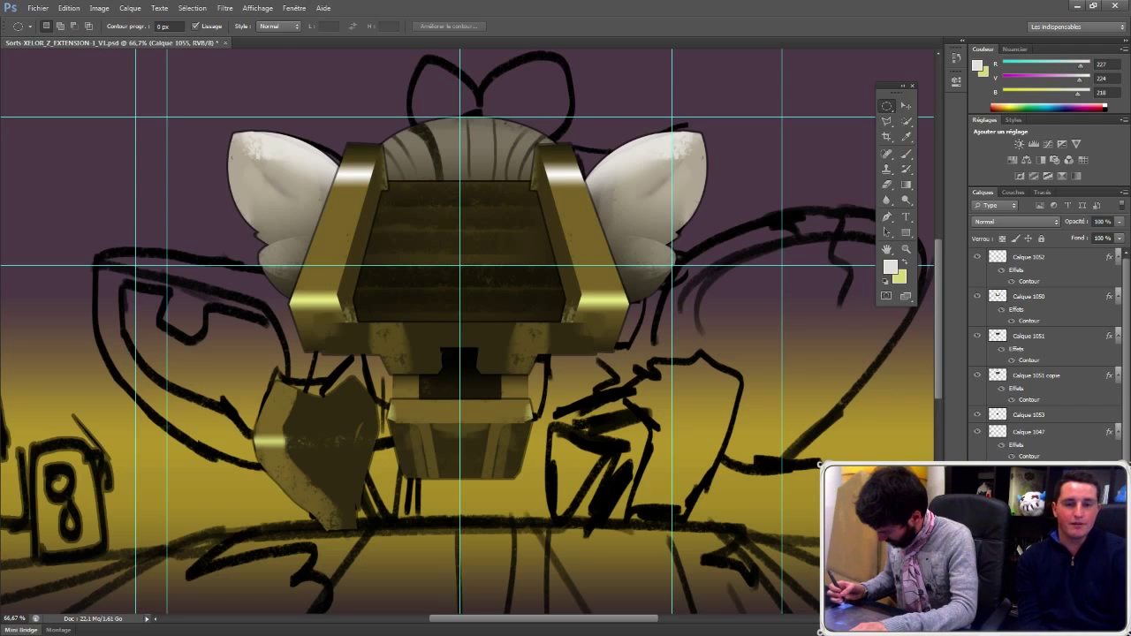
Step: Give the head layer Calque 1055 an inner shadow in off-white e0ddd5, with Normal blending and a 90° angle independent of the global light
left_click(1051, 514)
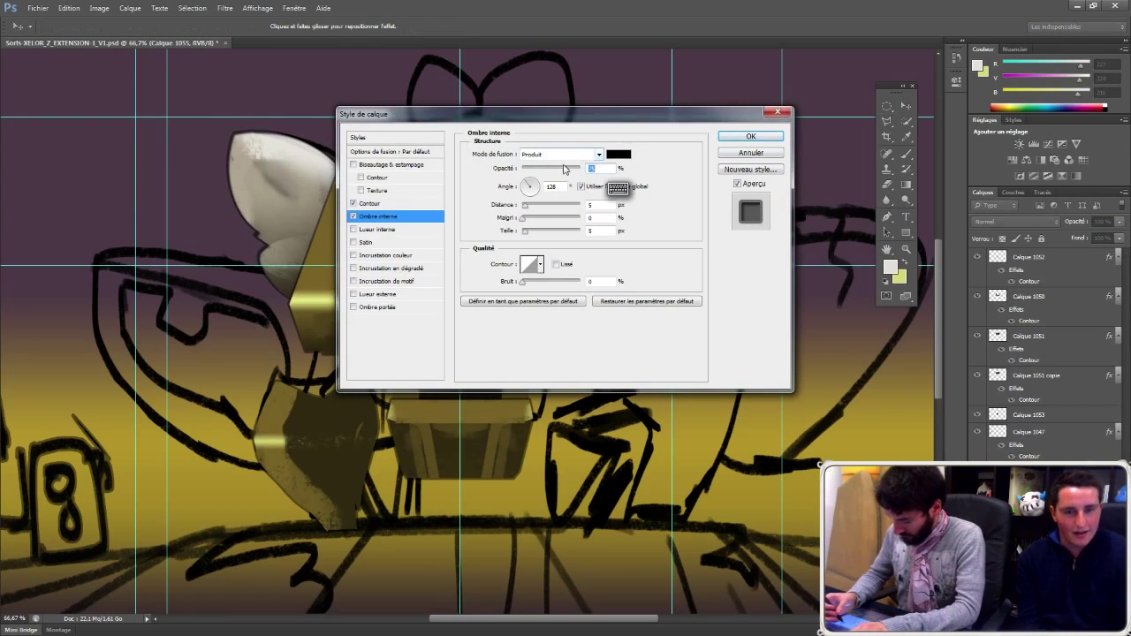
left_click(617, 155)
left_click(305, 163)
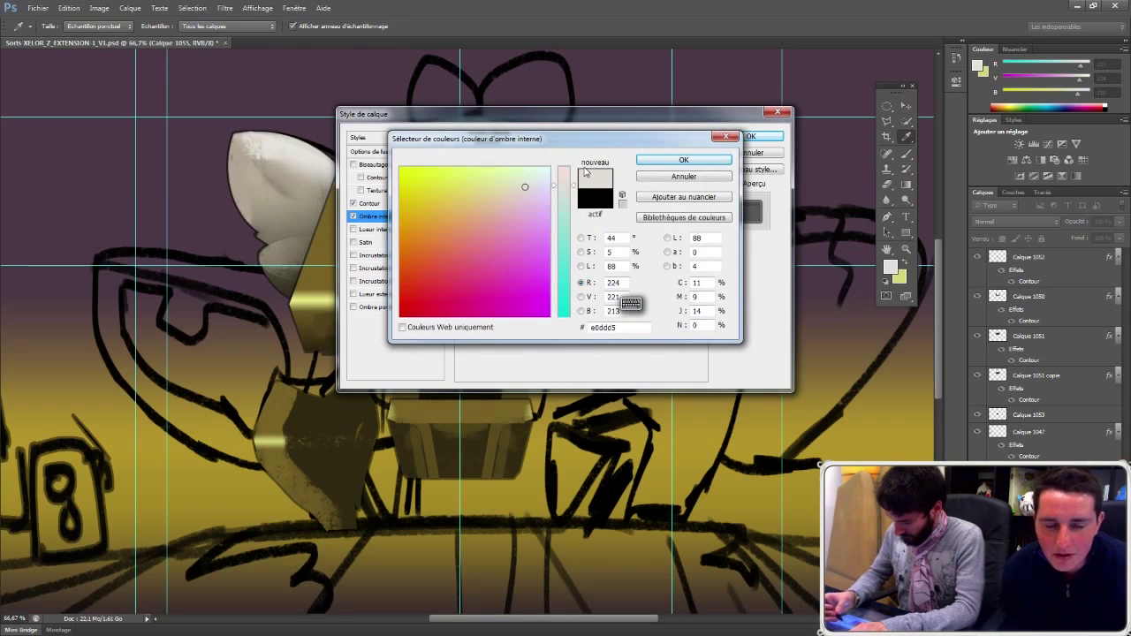
left_click(680, 160)
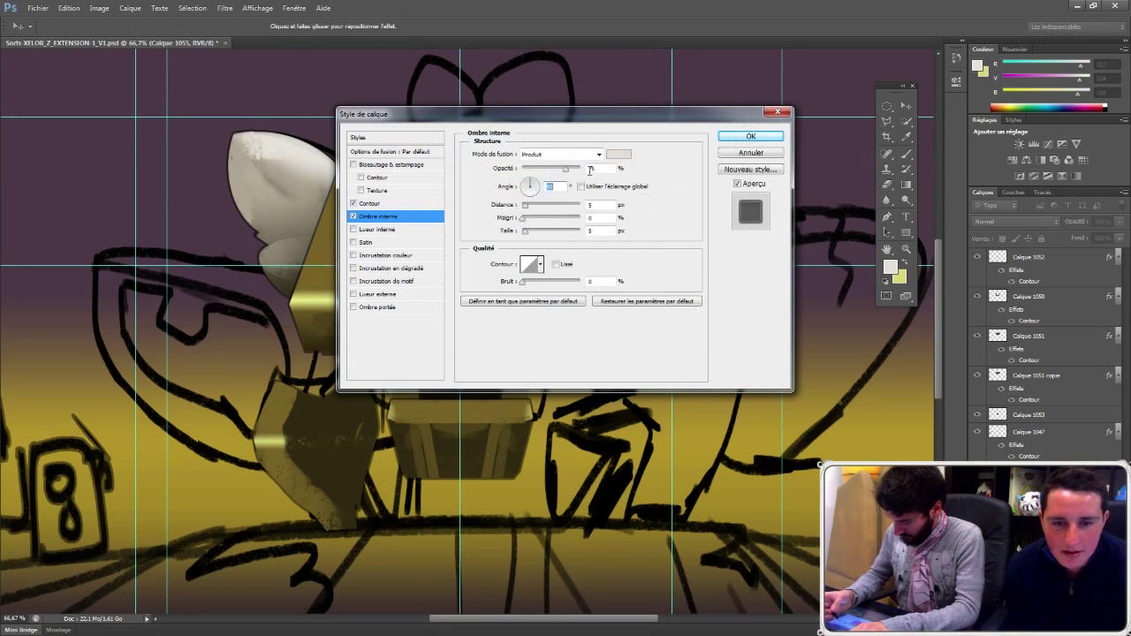
left_click(546, 154)
left_click(552, 163)
Step: Set the head layer's inner shadow to a size of 7 px and a distance of 10 px, and apply the layer style
left_click_drag(558, 113, 822, 152)
left_click(791, 272)
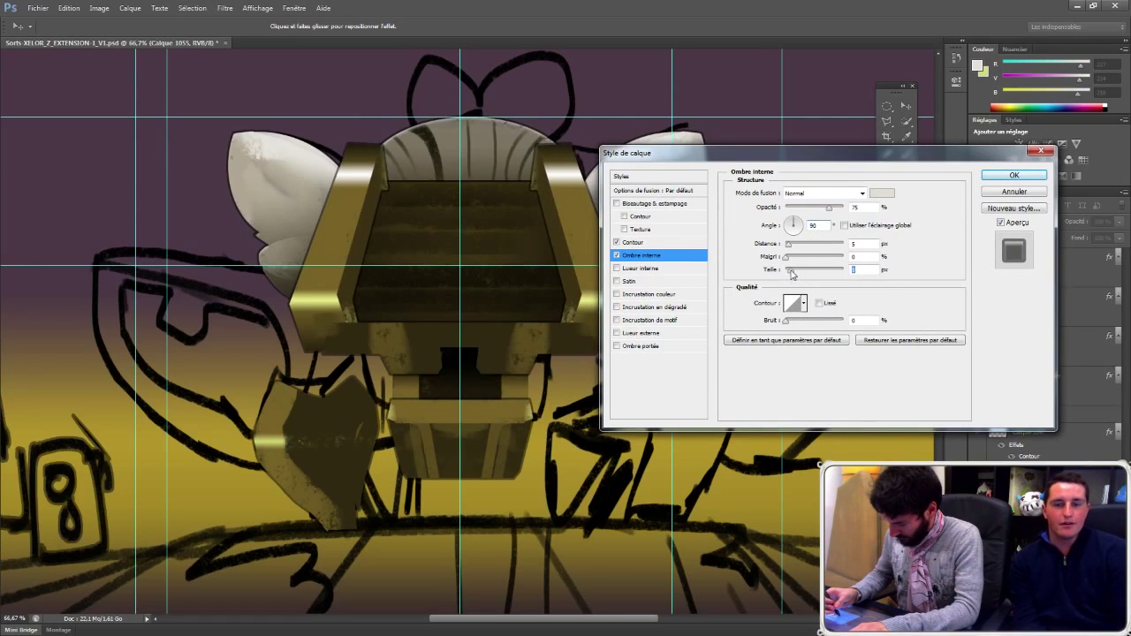
left_click(792, 248)
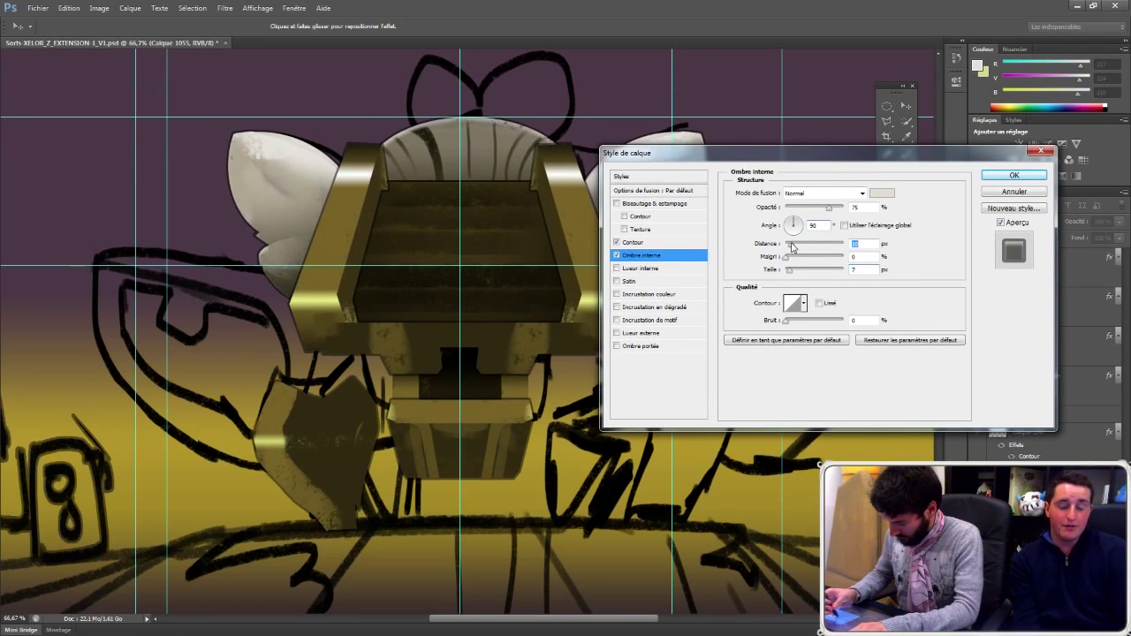
key("Return")
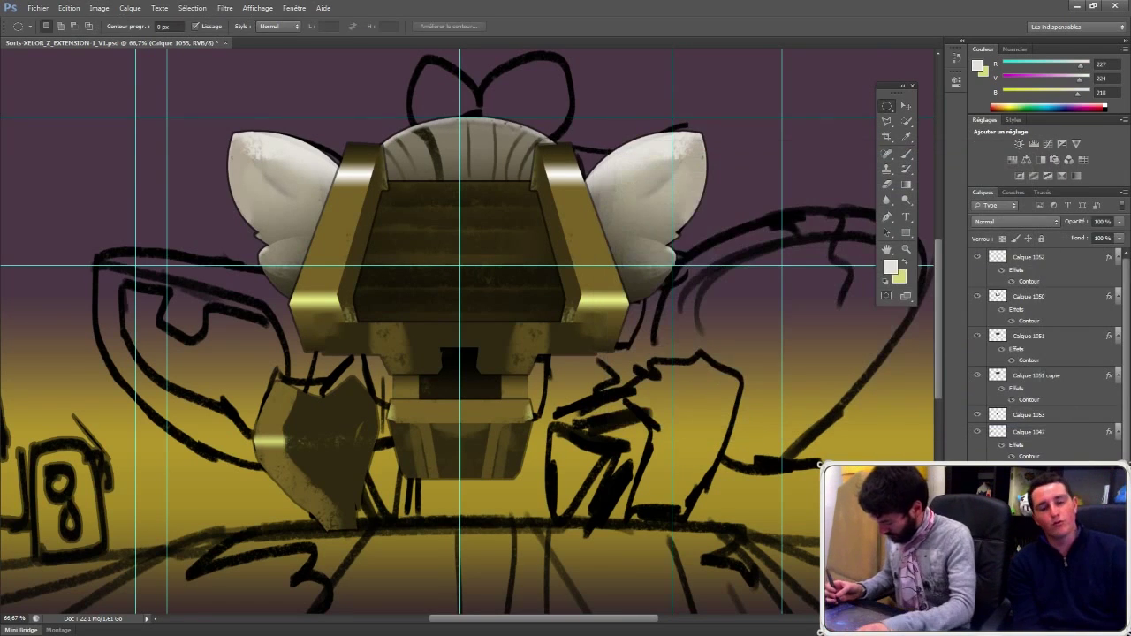
Step: Copy the inner shadow to layers Calque 1054, Calque 1047, Calque 1051 copie and Calque 1051, collapsing the effect lists of the last two
key("ctrl+z")
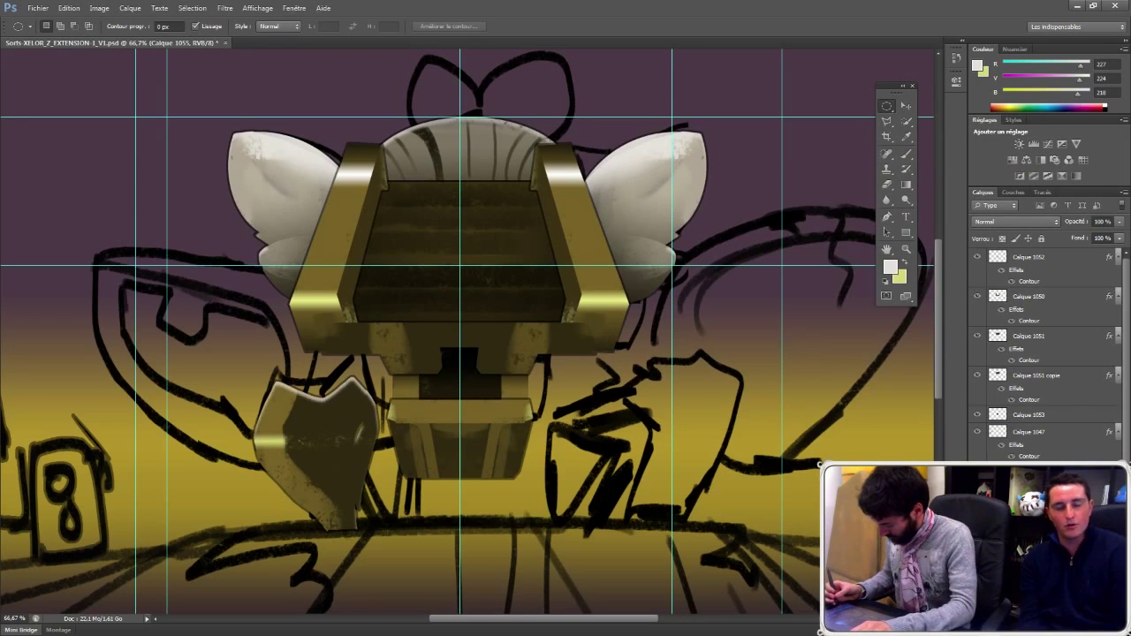
left_click_drag(1110, 489, 1115, 437)
left_click(1113, 376)
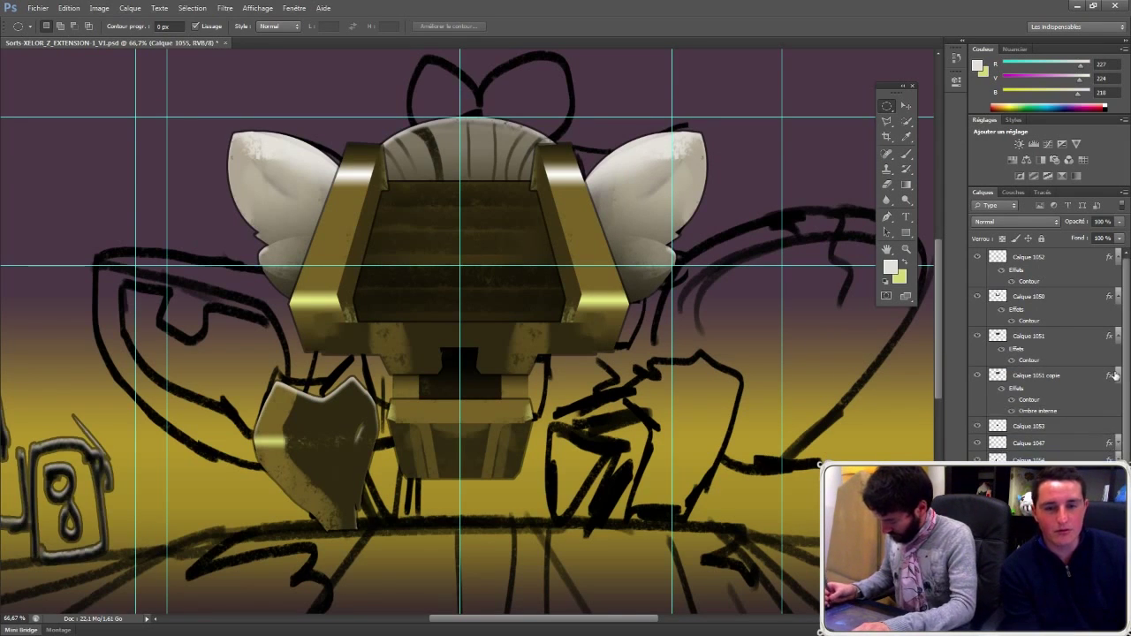
left_click(1112, 336)
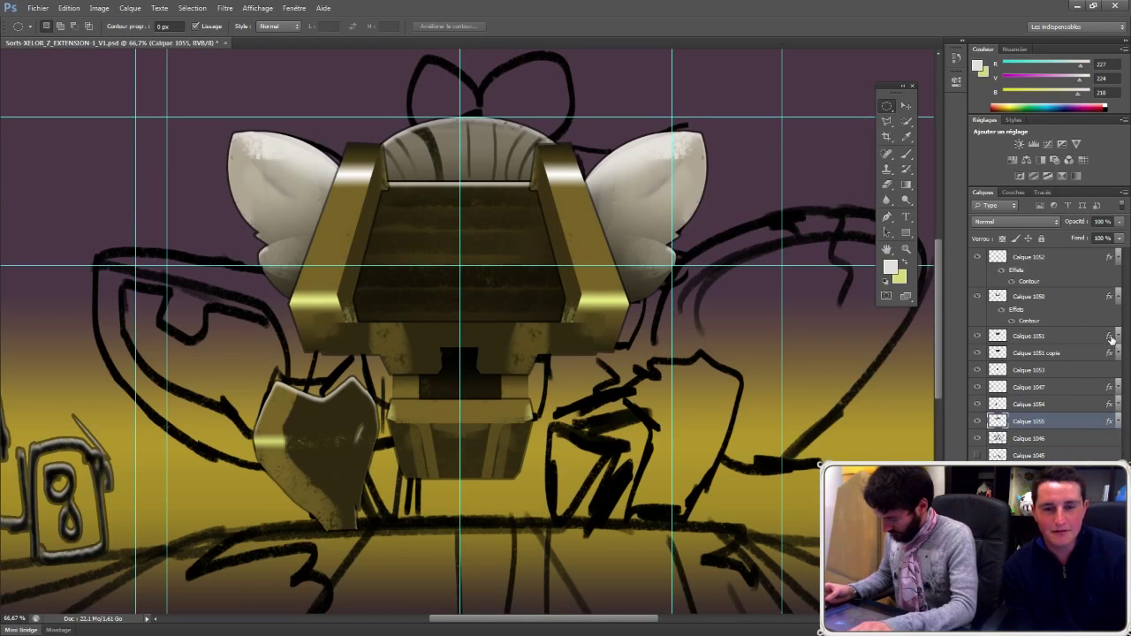
Step: Reopen the inner shadow of Calque 1055 and change its colour to light yellow-green e0e889
left_click(1111, 423)
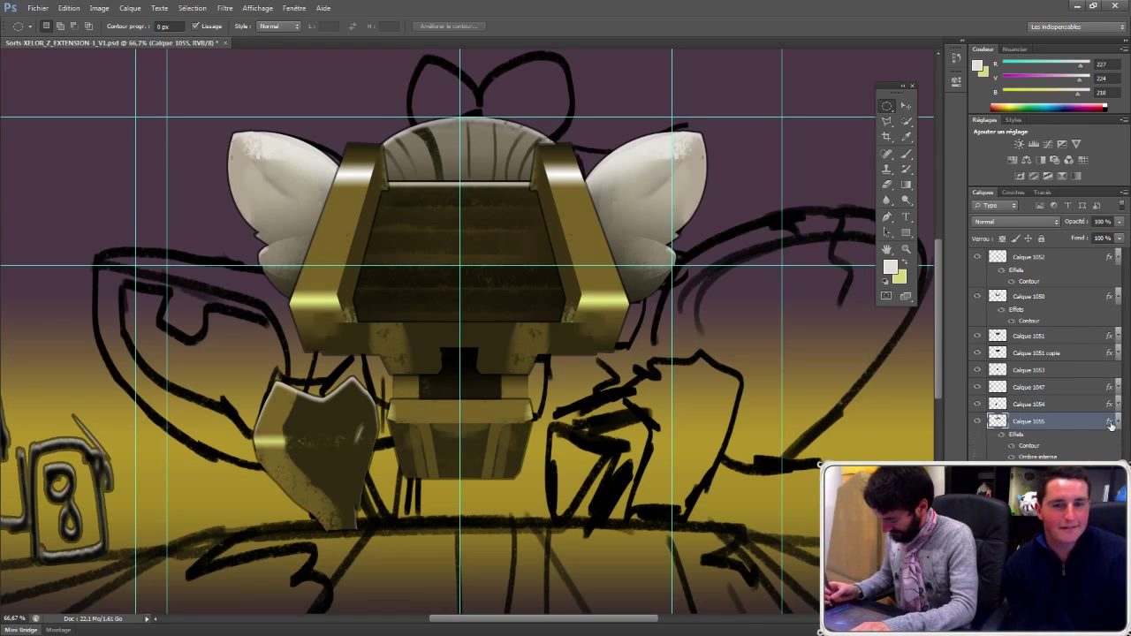
double_click(1052, 456)
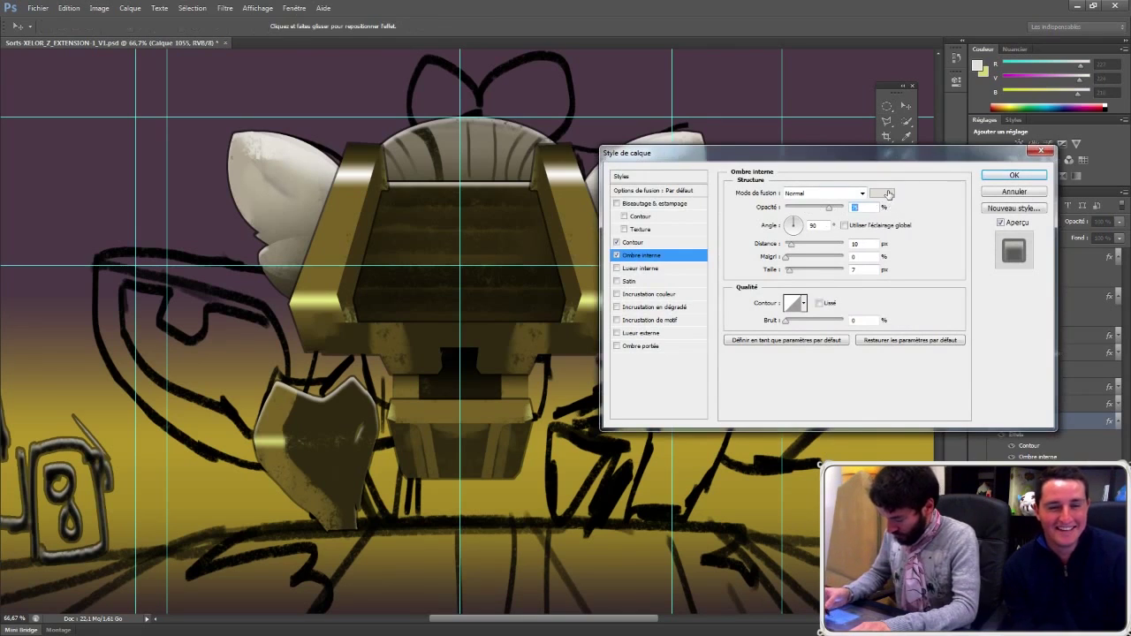
left_click(882, 193)
left_click(480, 183)
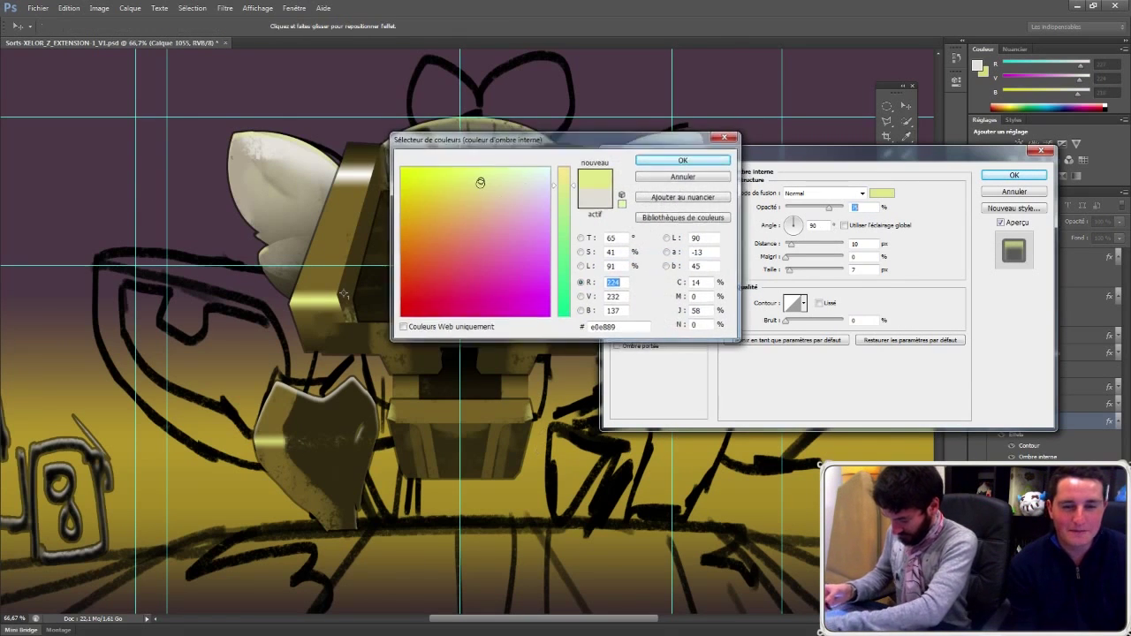
key("Return")
Step: Set the inner shadow of Calque 1055 to Incrustation blending with a paler green colour and apply the layer style
left_click(840, 197)
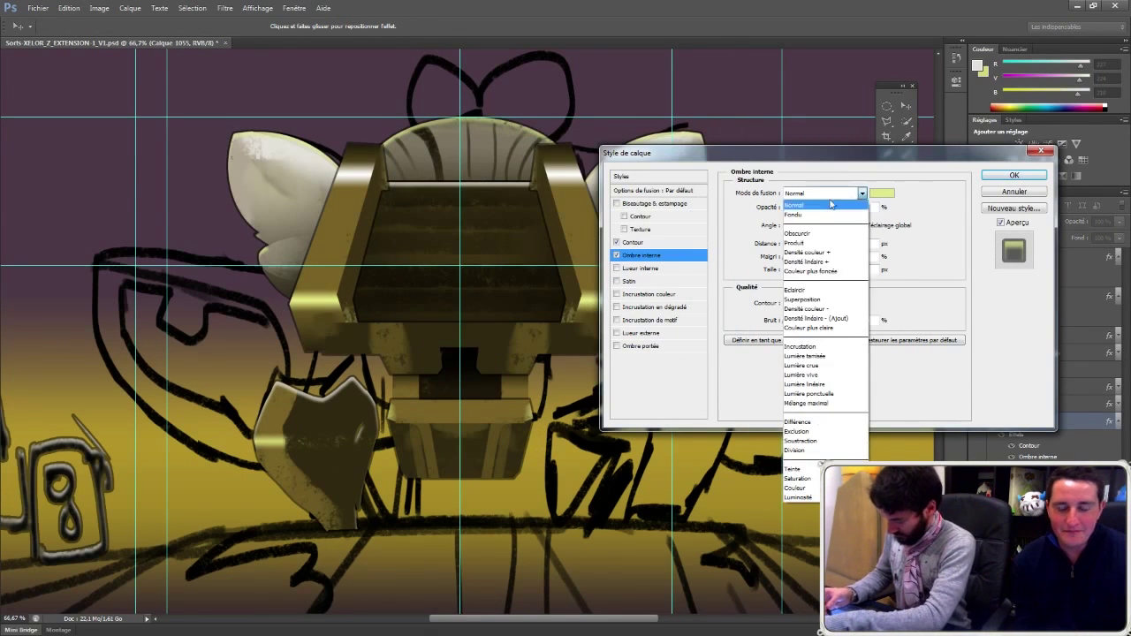
left_click(820, 349)
left_click(882, 192)
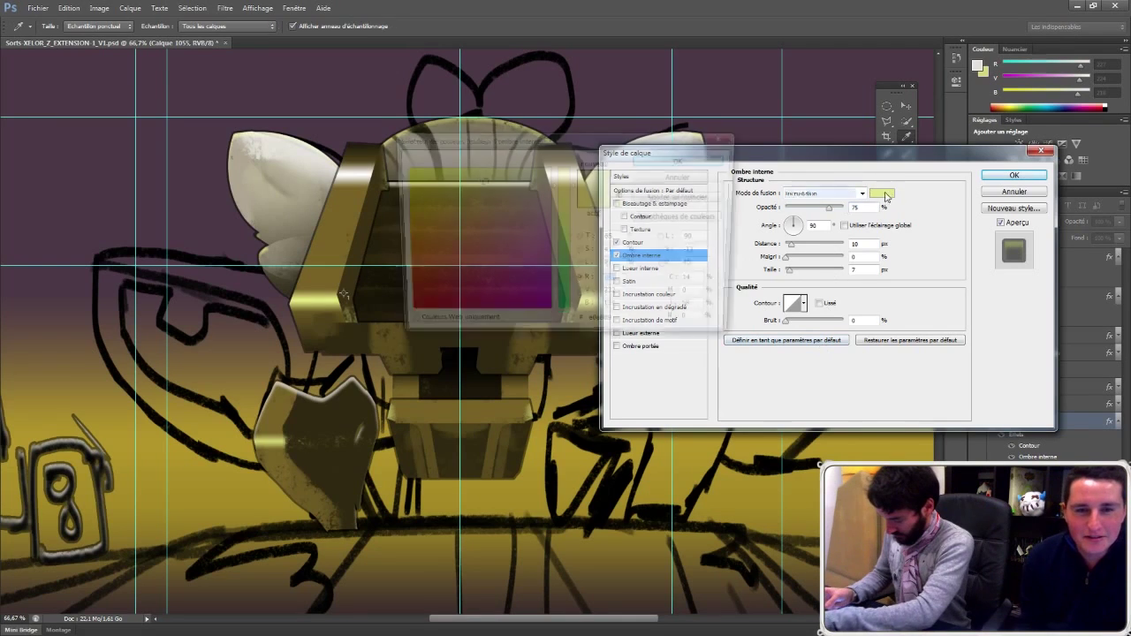
key("Return")
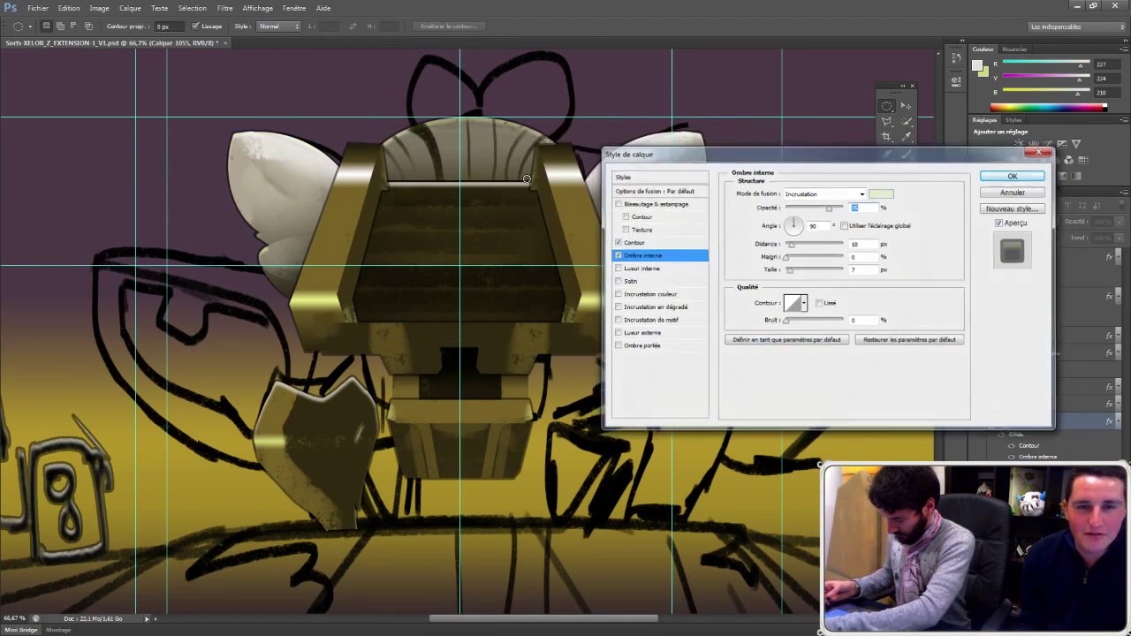
key("Return")
Step: Toggle the visibility of Calque 1054, Calque 1047 and Calque 1053 to identify which parts they hold
left_click(976, 405)
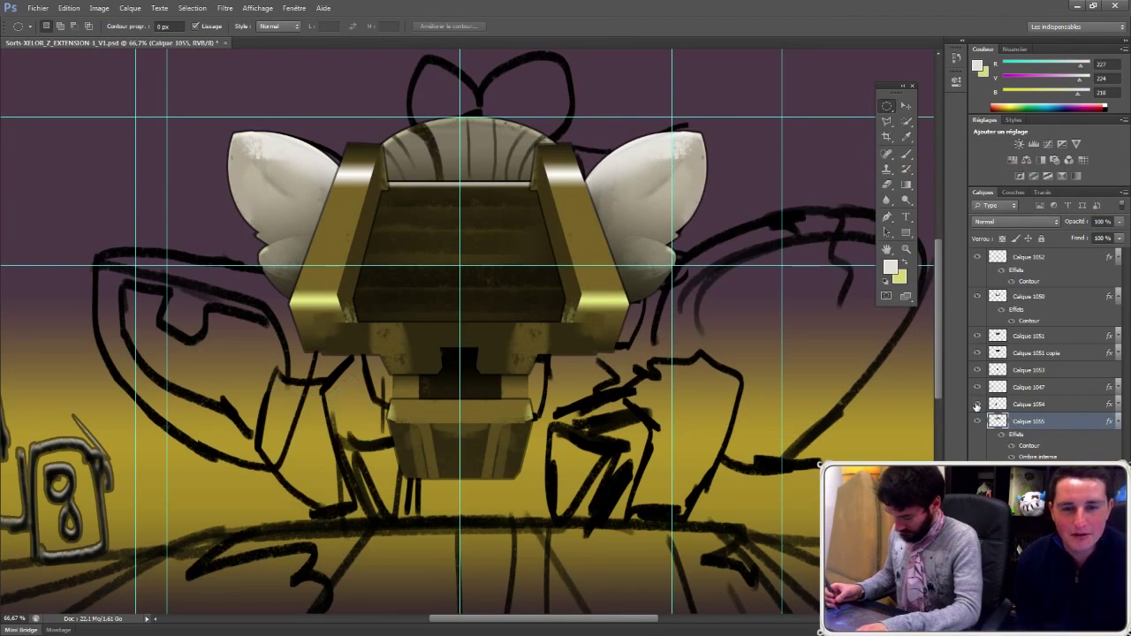
left_click(977, 405)
left_click(978, 388)
left_click(978, 388)
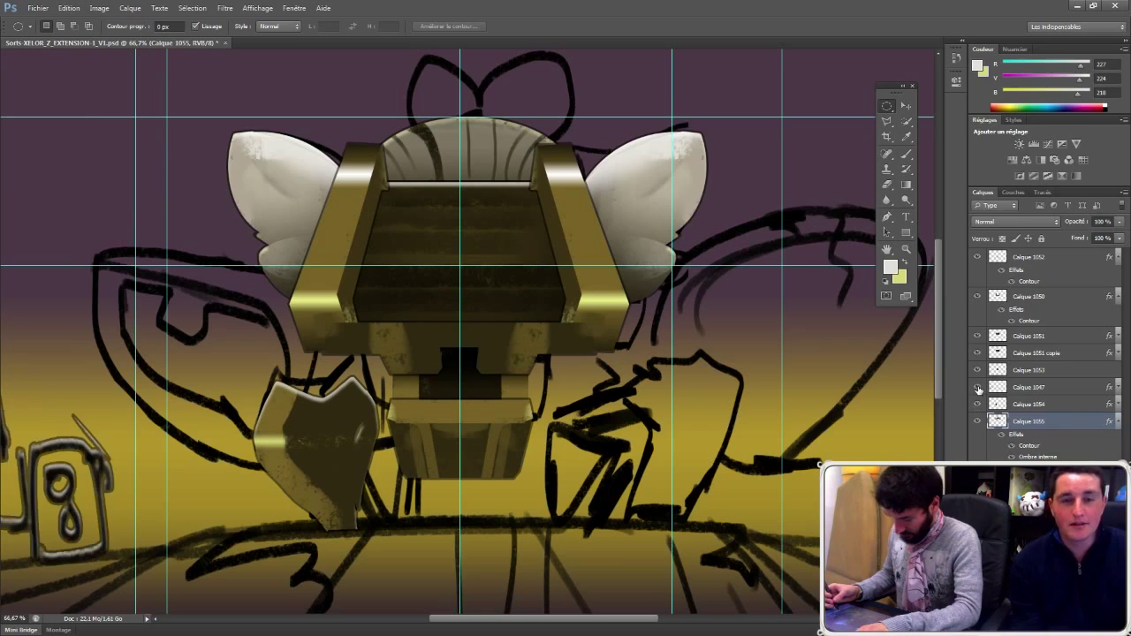
left_click(977, 371)
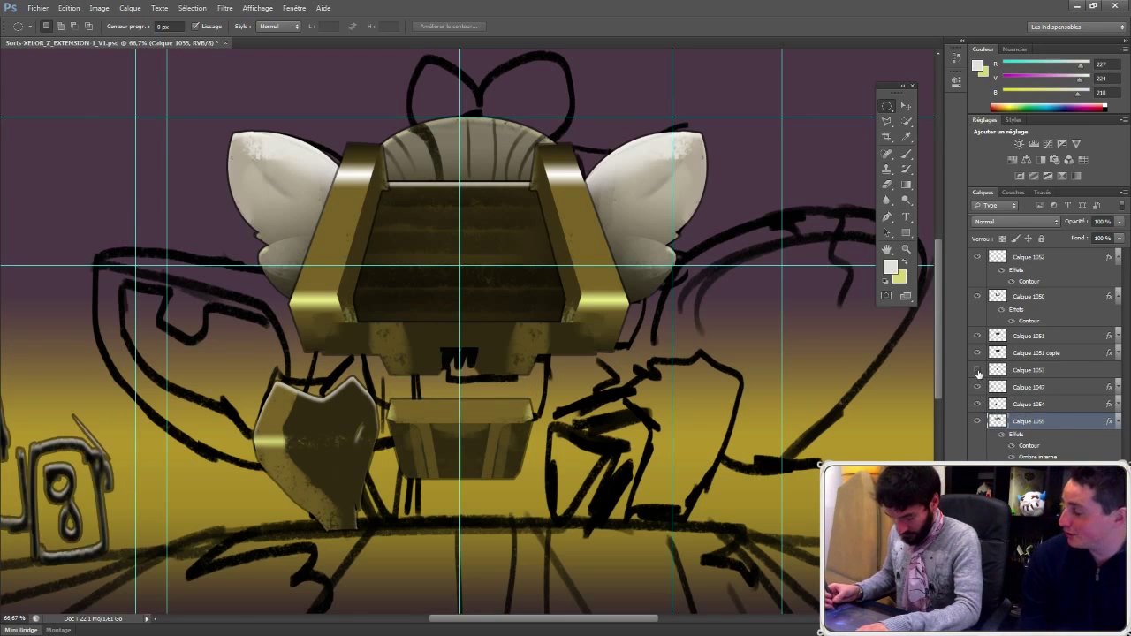
left_click(977, 371)
left_click(977, 388)
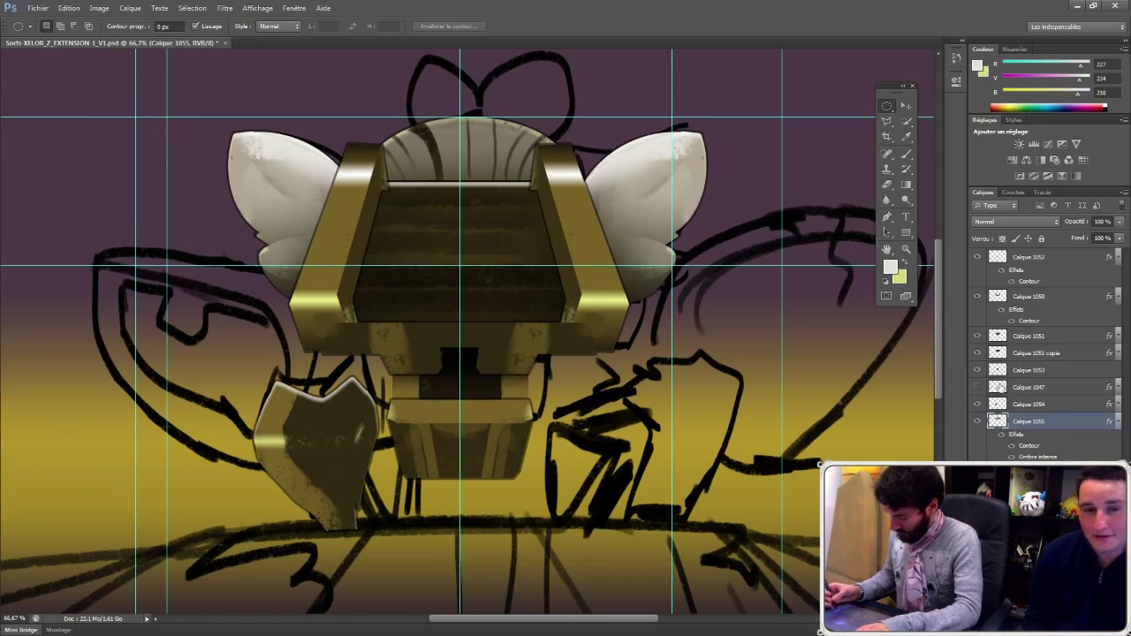
Step: Examine what Calque 1055, Calque 1053 and Calque 1050 contain by toggling their visibility
left_click(1015, 389)
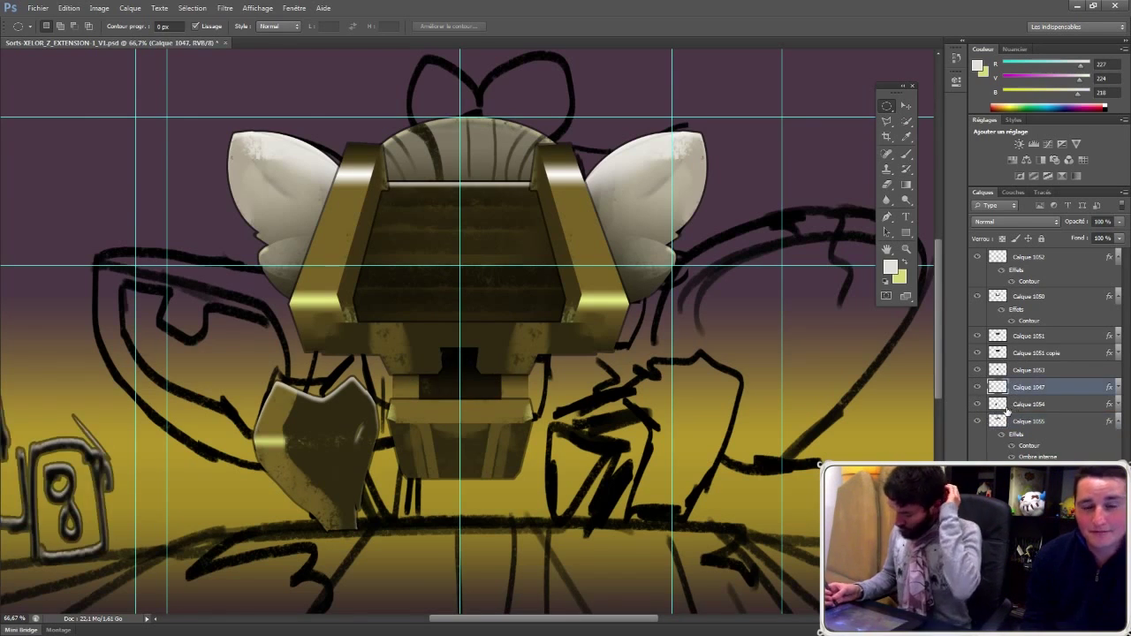
left_click(1113, 422)
left_click(978, 423)
left_click(978, 423)
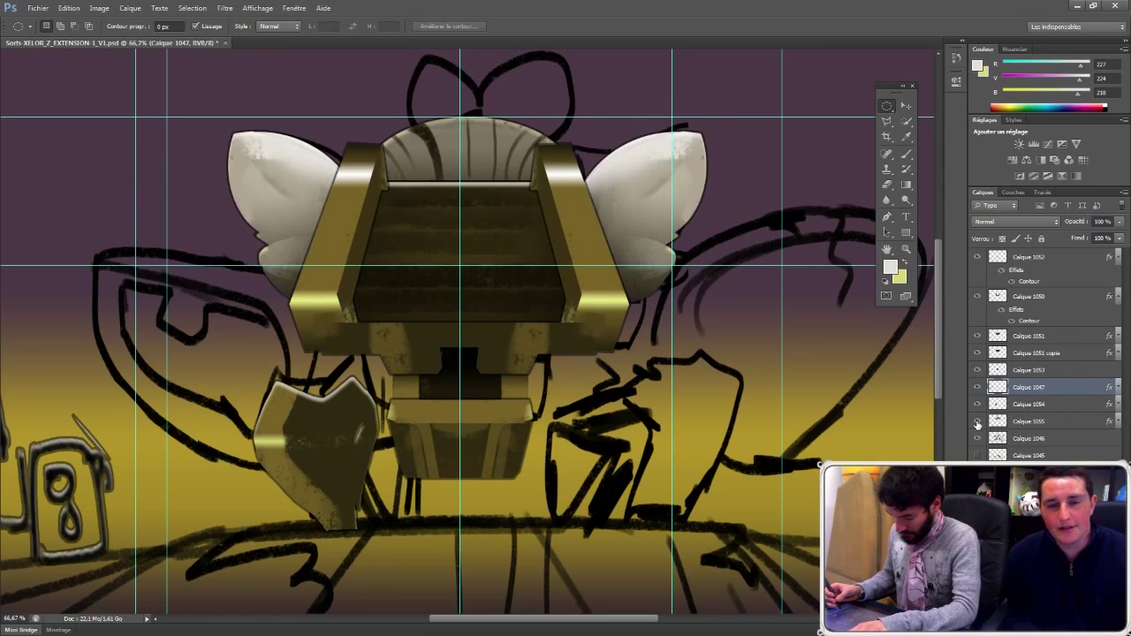
left_click(1019, 423)
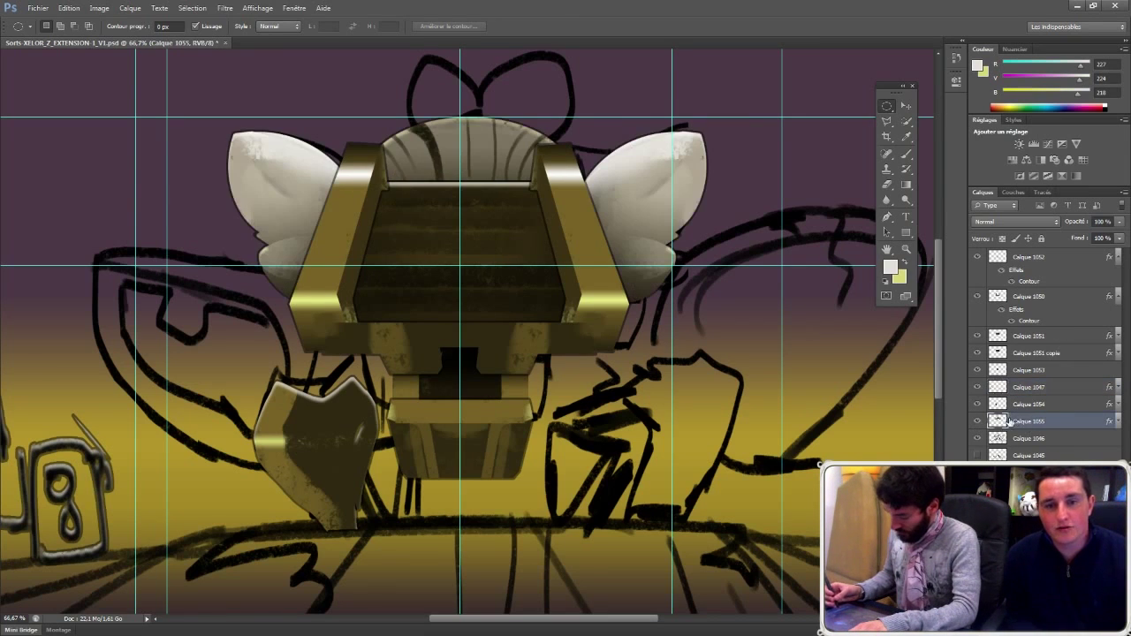
left_click(977, 370)
left_click(977, 370)
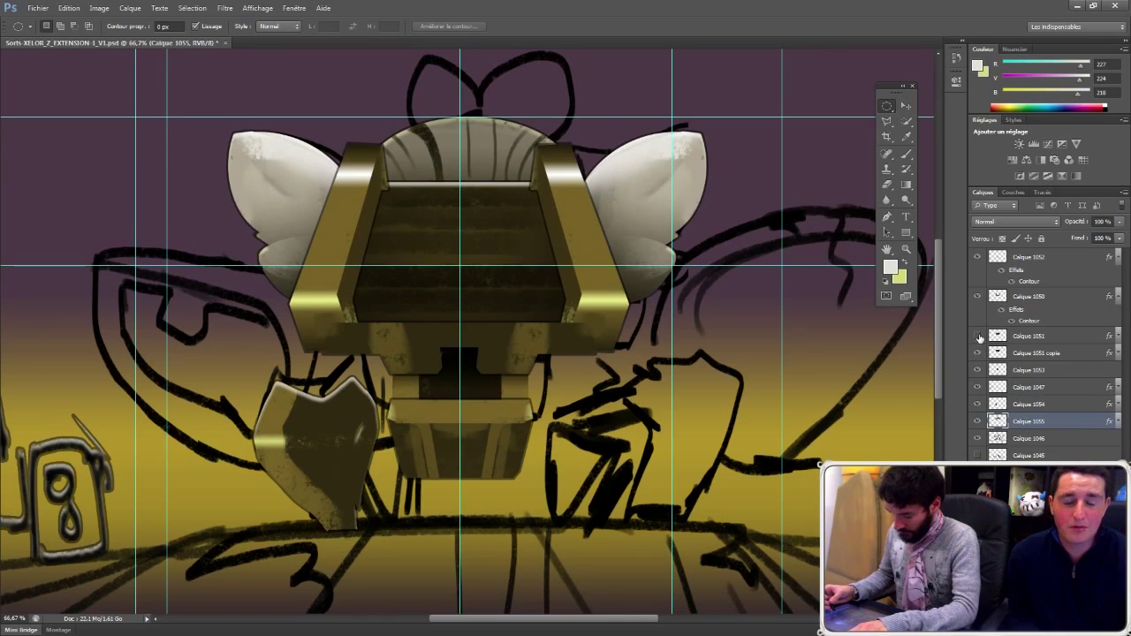
left_click(978, 297)
left_click(978, 298)
left_click(978, 298)
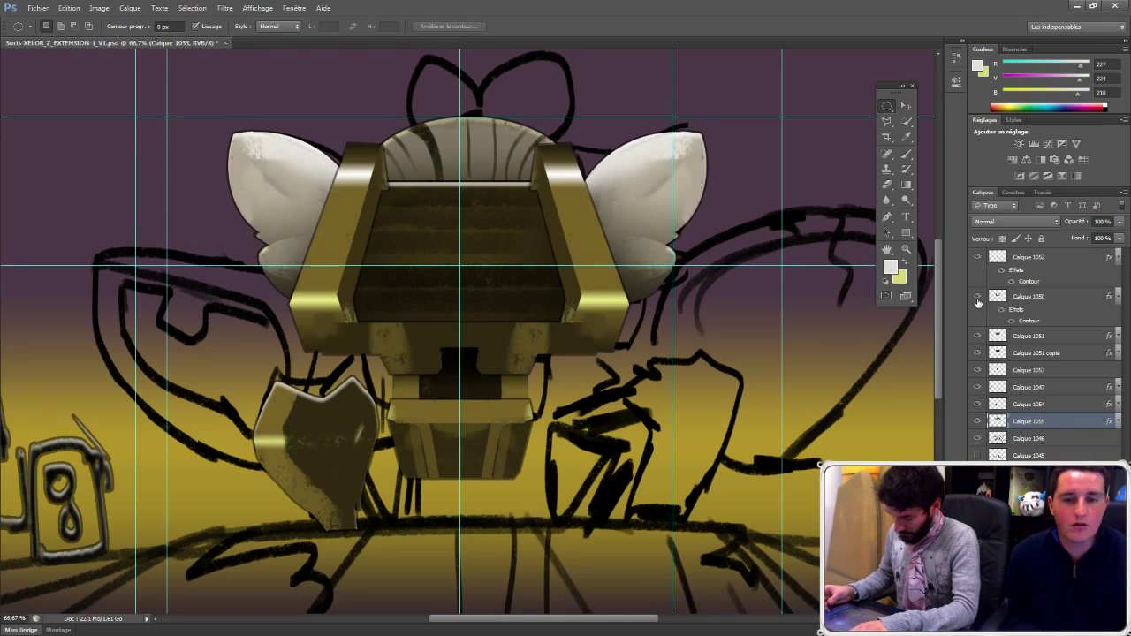
Step: Copy the inner shadow effect to the frame layer Calque 1050 and save the file
left_click(1021, 300)
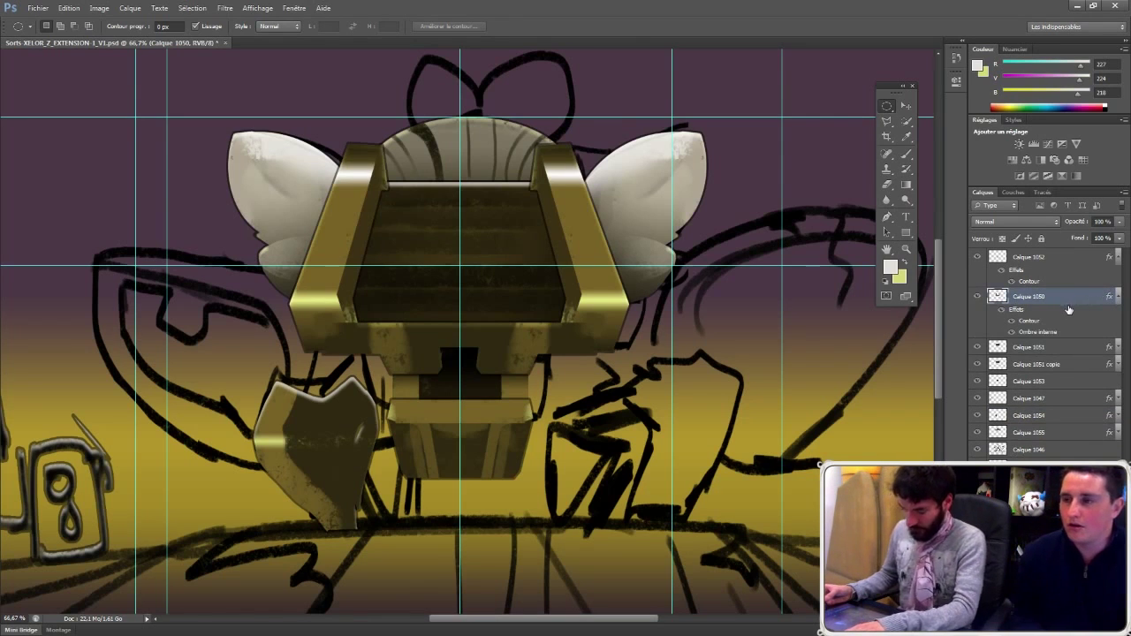
key("ctrl+s")
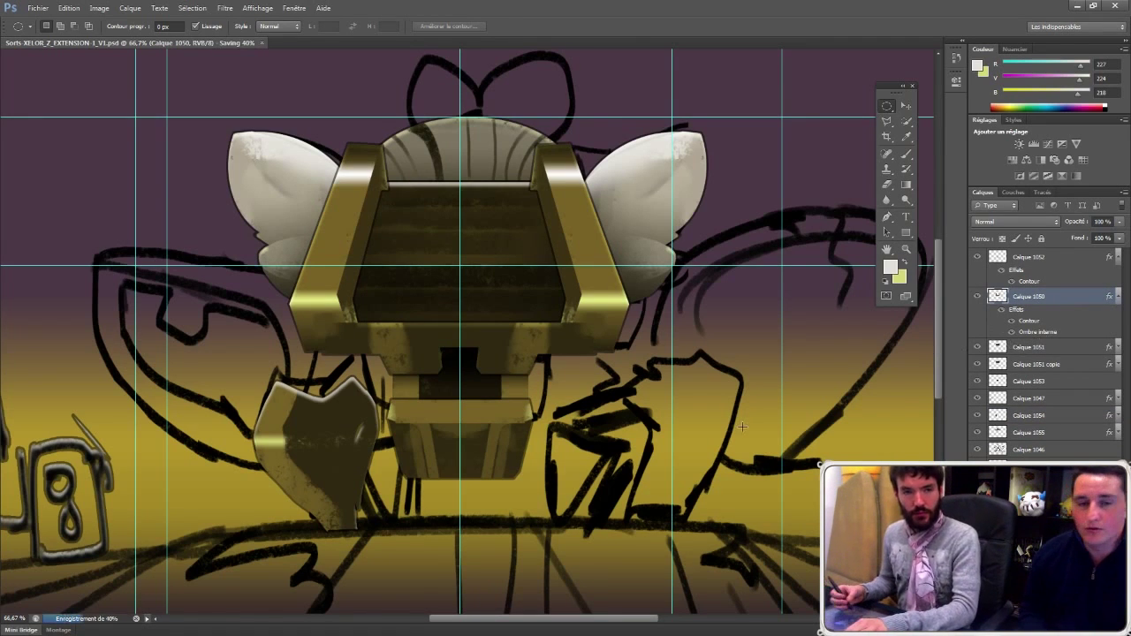
Step: Hide the guides and create a new layer above Calque 1052
key("ctrl+h")
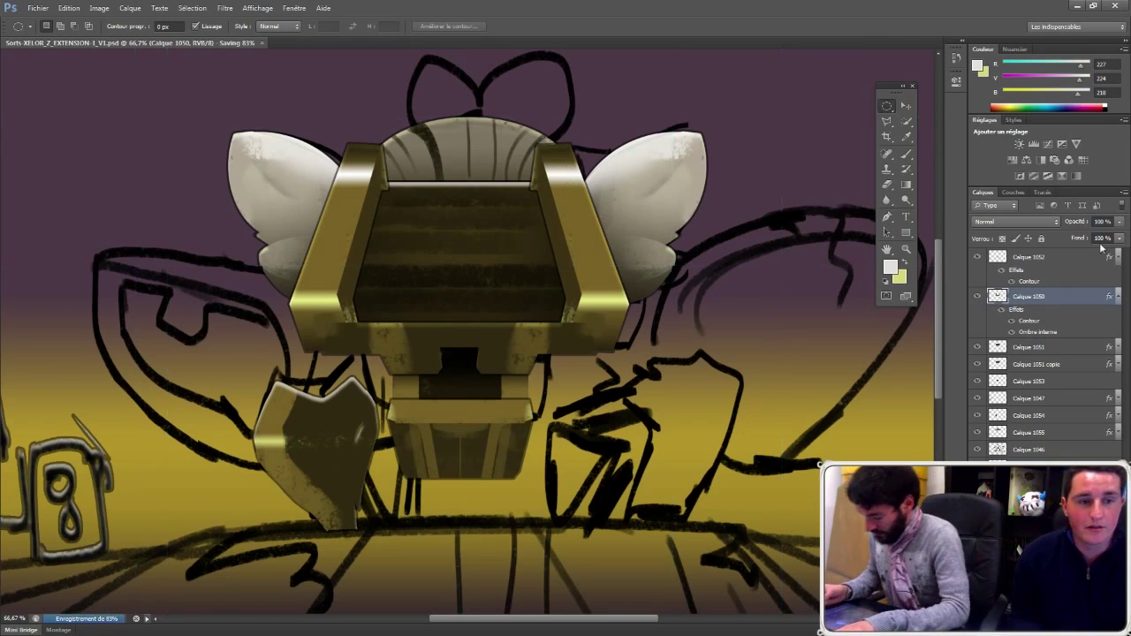
left_click(1029, 259)
key("ctrl+shift+alt+n")
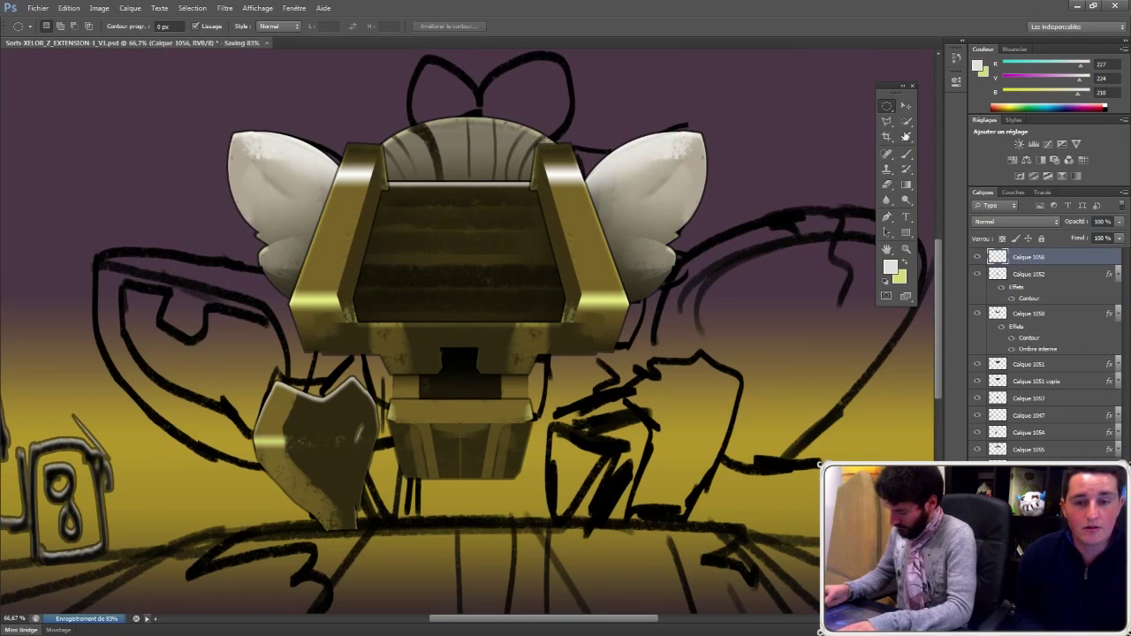
Step: Show the guides and outline a narrow pointed half-shape along the central guide over the striped panel with the Polygonal Lasso
left_click(474, 297, "ctrl")
left_click(887, 121)
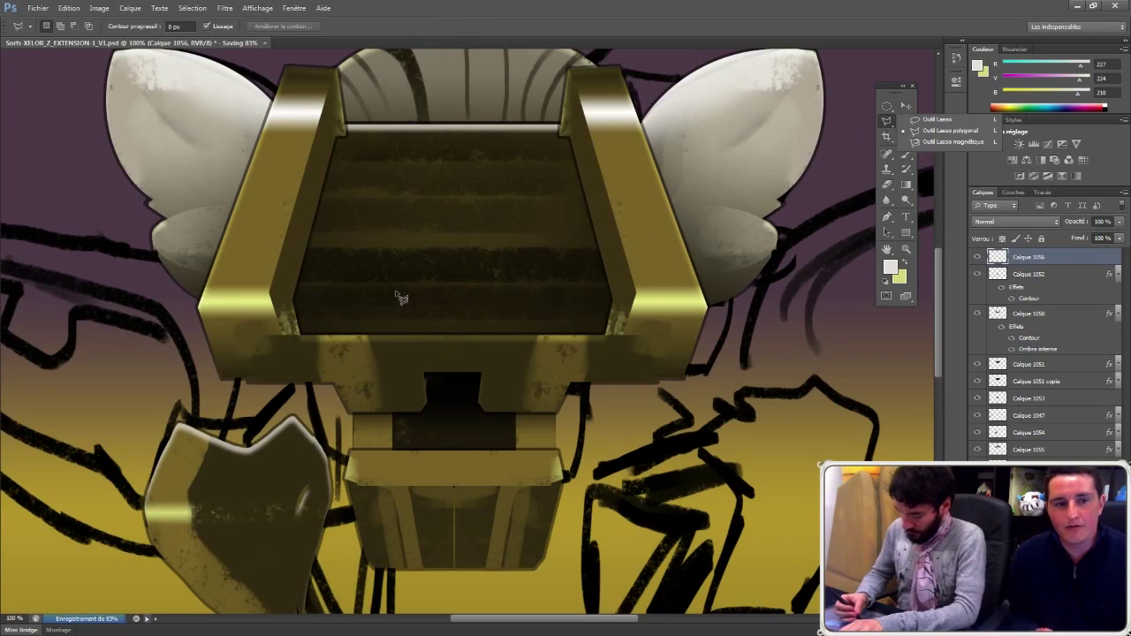
key("ctrl+h")
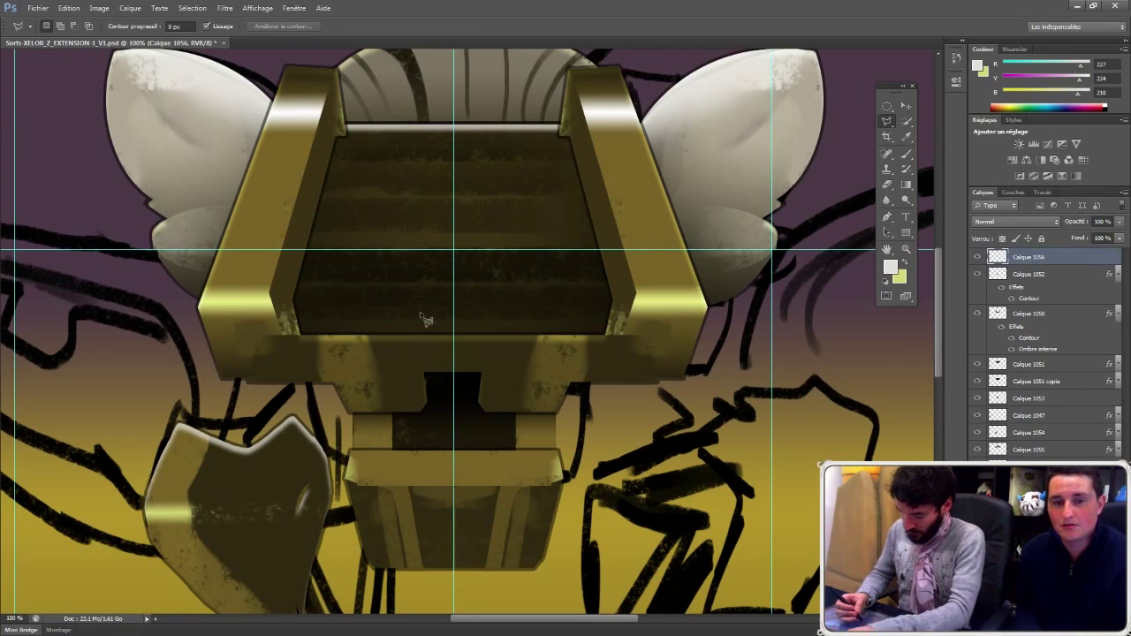
left_click(428, 316)
left_click(399, 276)
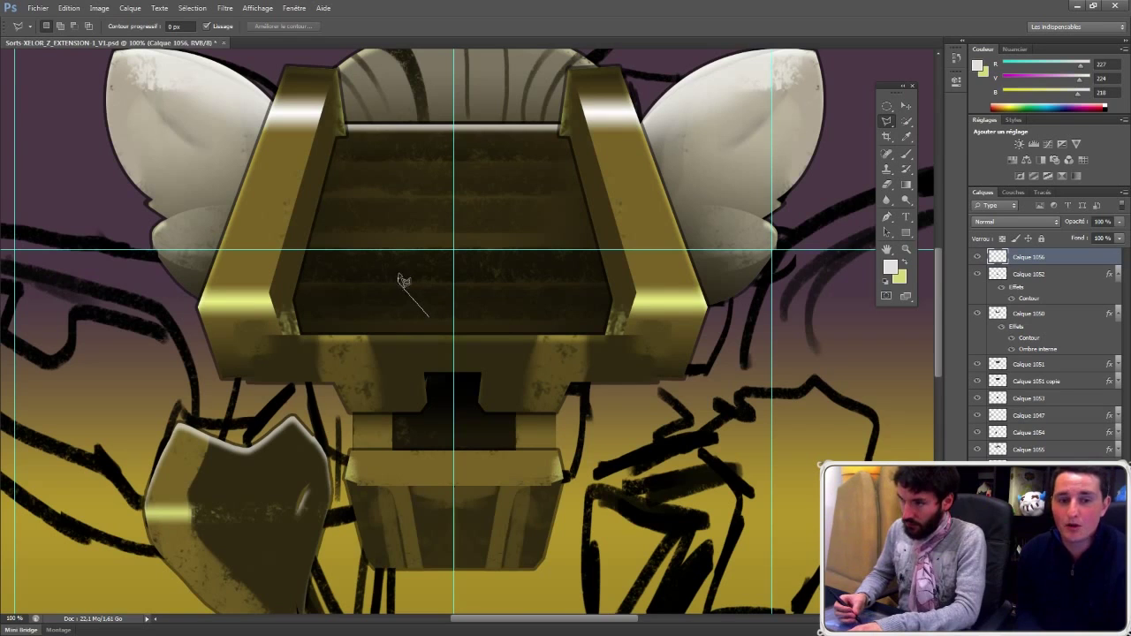
left_click(456, 177)
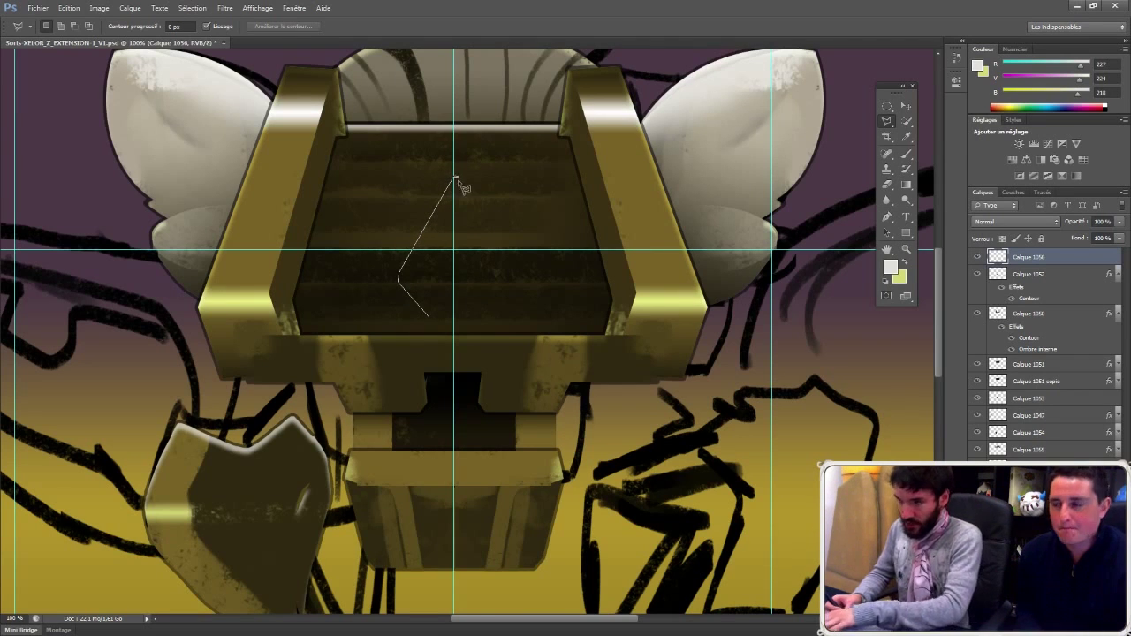
left_click(461, 377)
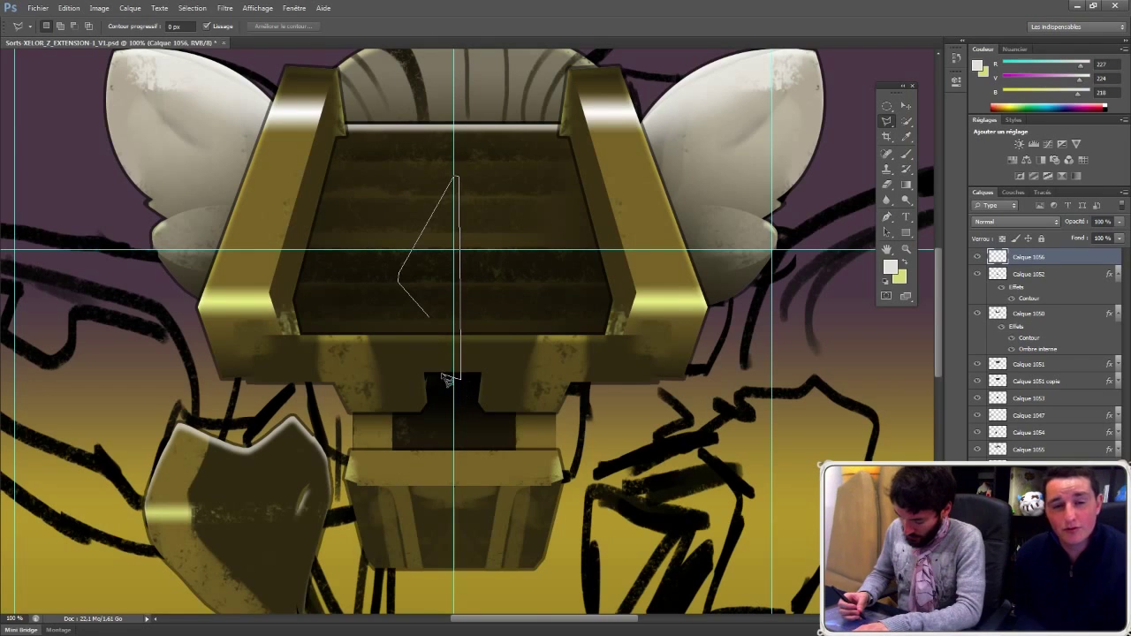
left_click(429, 317)
Step: Fill the pointed half-shape selection over the striped panel with the gold sampled from the frame using a textured brush
key("b")
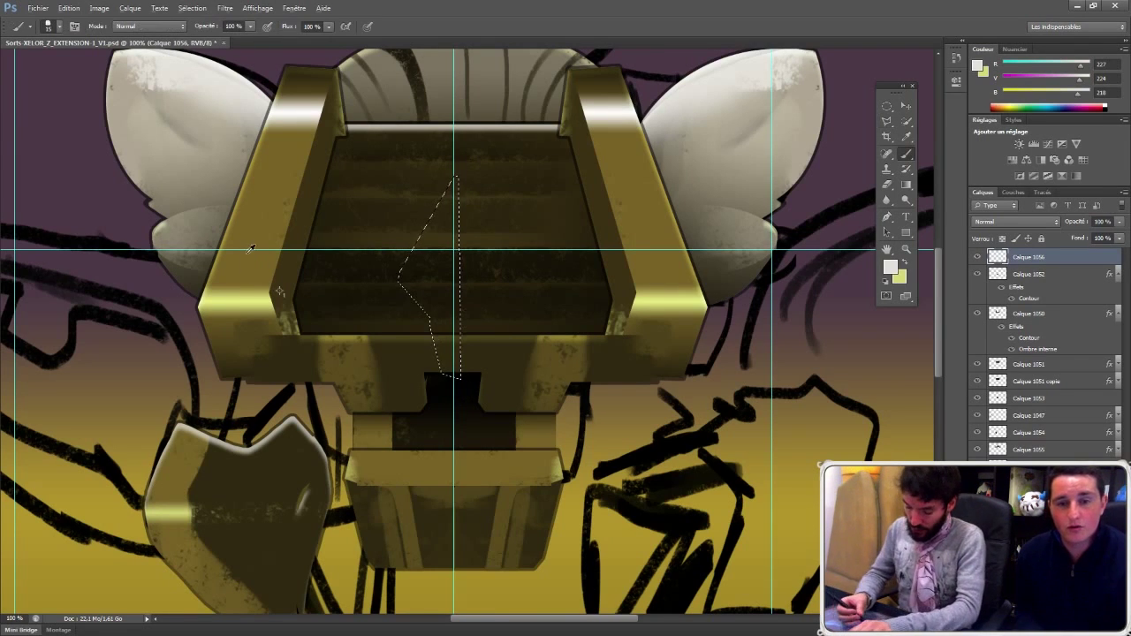
left_click(250, 249, "alt")
right_click(475, 260)
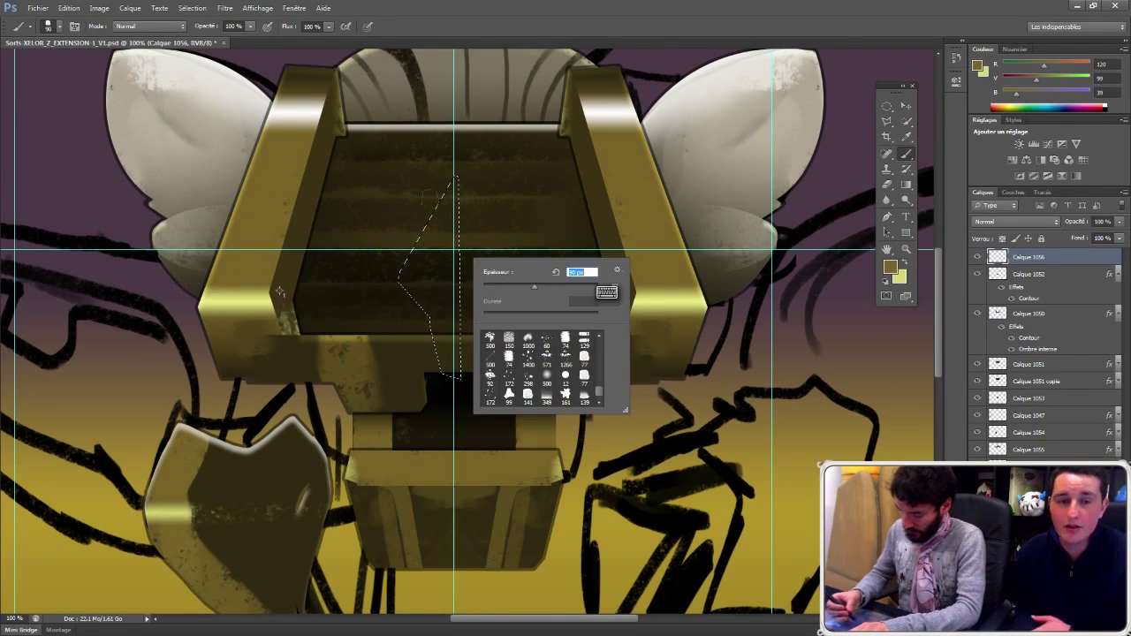
left_click(429, 196)
mouse_move(449, 189)
left_mouse_down()
mouse_move(417, 272)
mouse_move(448, 236)
left_mouse_up()
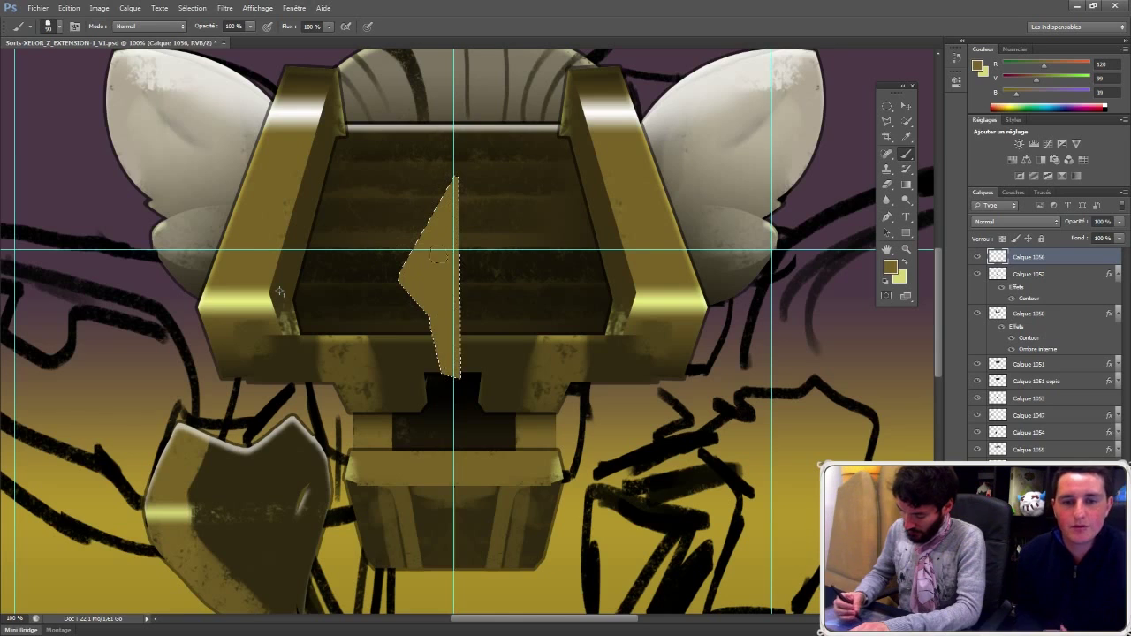
Step: Shade the half-shape with gradients in the panel's dark brown and the frame's pale yellow, brightening its upper tip
left_click(501, 287, "alt")
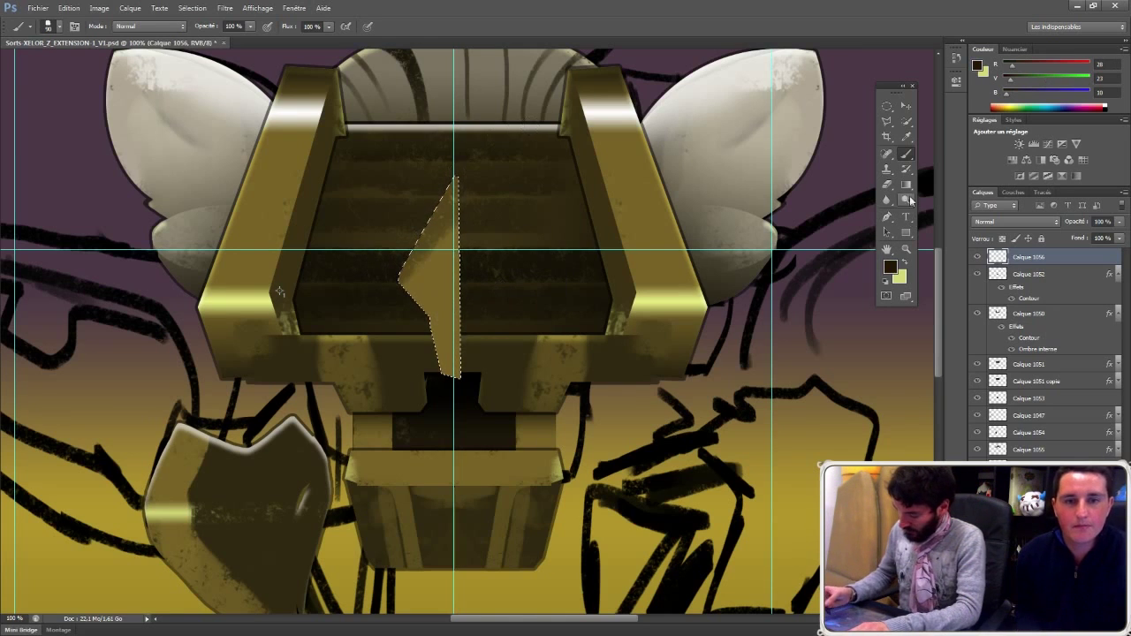
key("g")
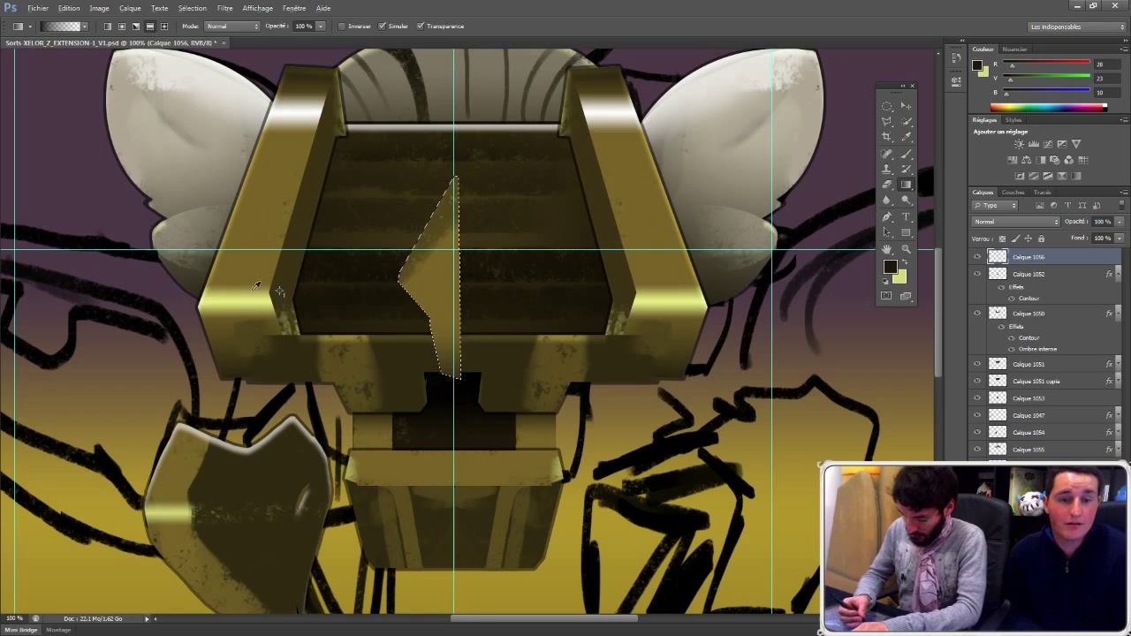
left_click(279, 292, "alt")
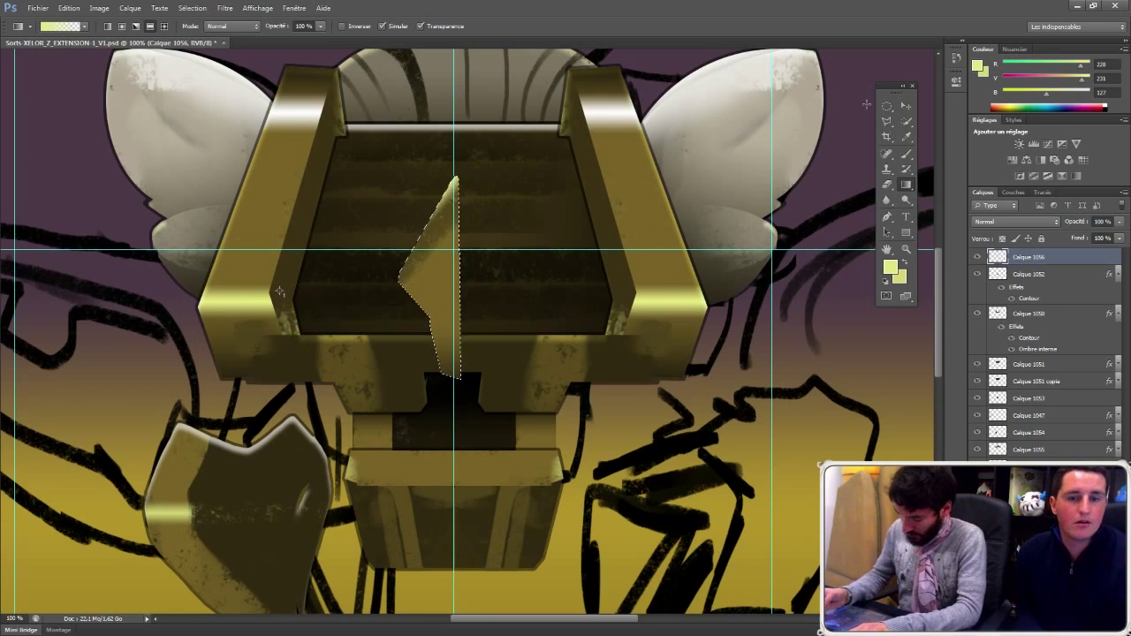
Step: Duplicate the gold half-shape, flip the copy horizontally to complete a symmetrical diamond ornament, and deselect
left_click(906, 105)
left_click_drag(436, 281, 497, 281)
key("ctrl+t")
right_click(513, 295)
left_click(565, 471)
key("Return")
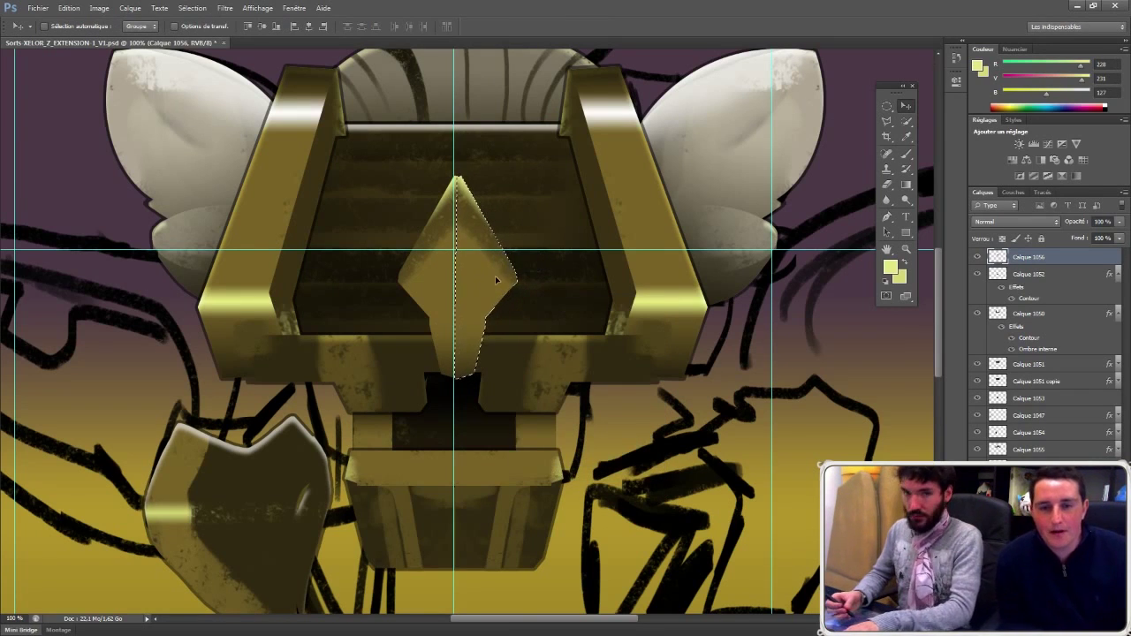
key("ctrl+d")
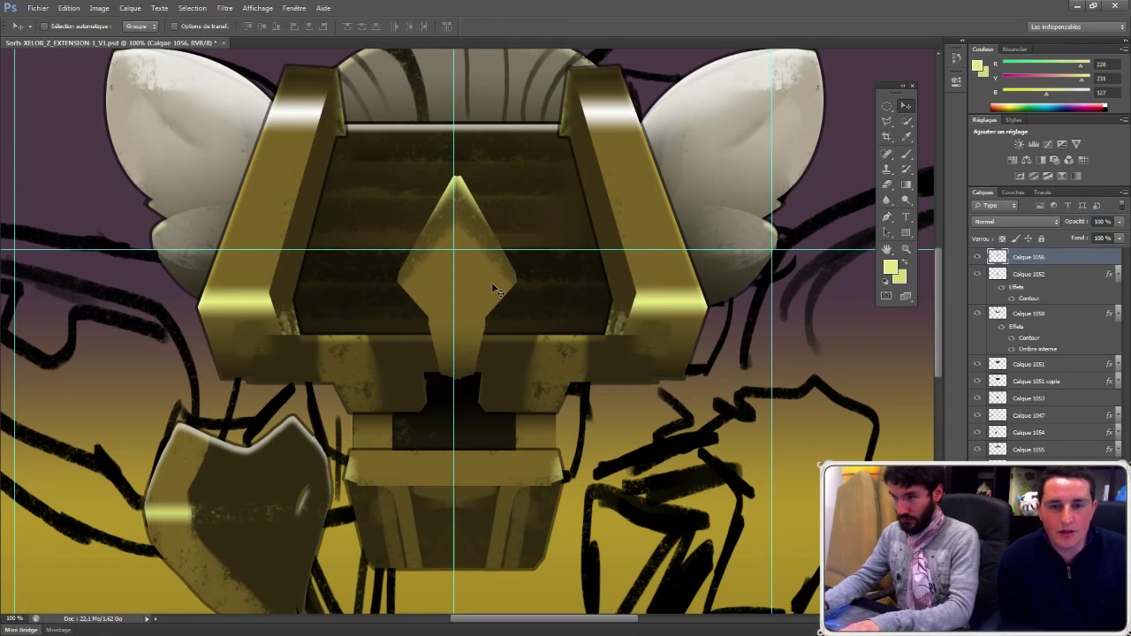
Step: Nudge the diamond ornament left to centre it on the vertical guide
key("Left")
key("Left")
key("Left")
key("Left")
key("Left")
key("Left")
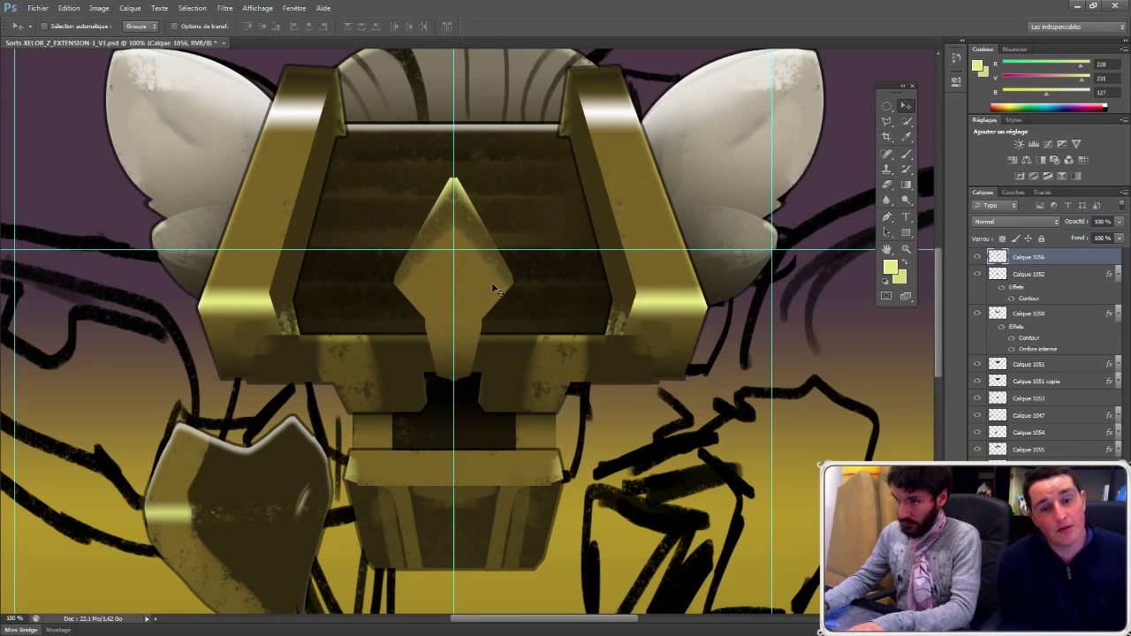
Step: Load the ornament's outline as a selection and create a new layer clipped to Calque 1056
left_click(997, 257, "ctrl")
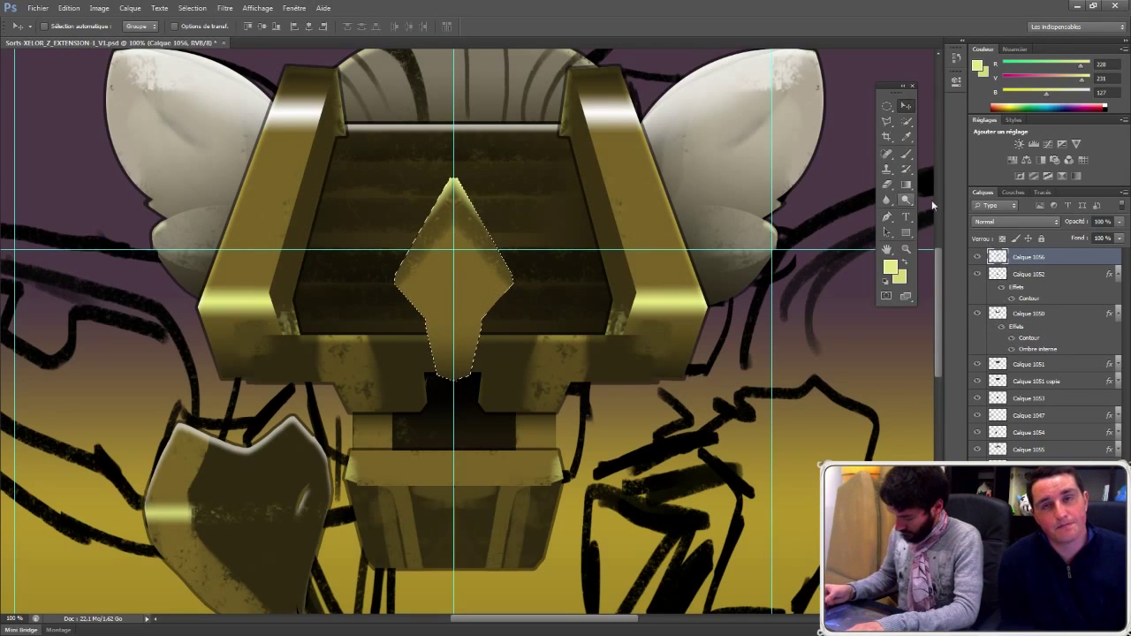
left_click(887, 106)
left_click(1078, 628)
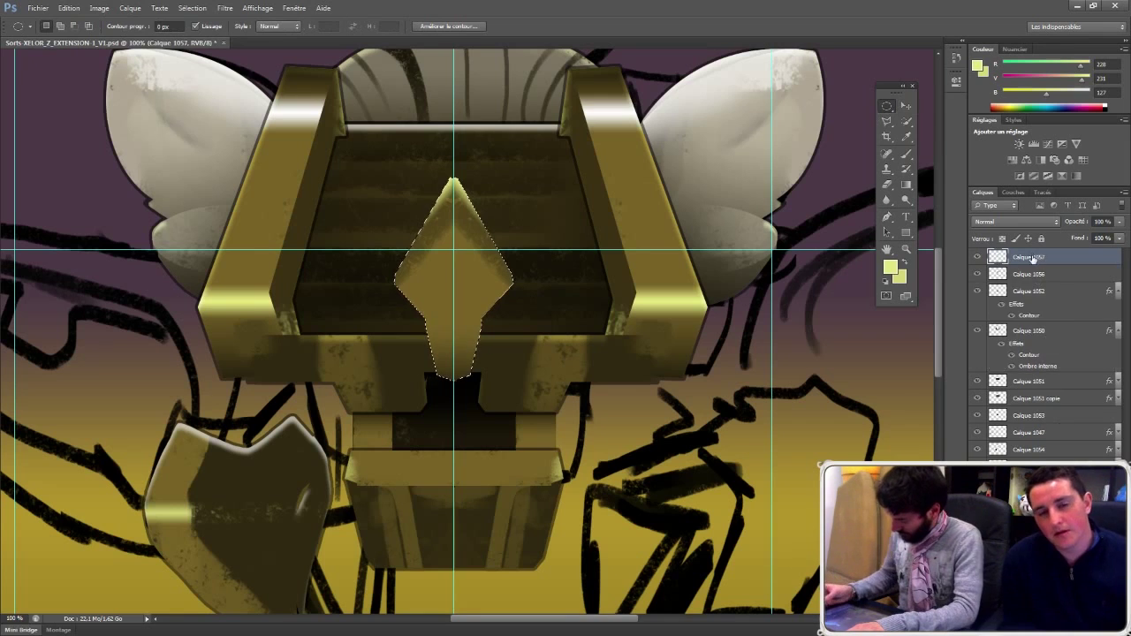
right_click(1031, 258)
left_click(925, 373)
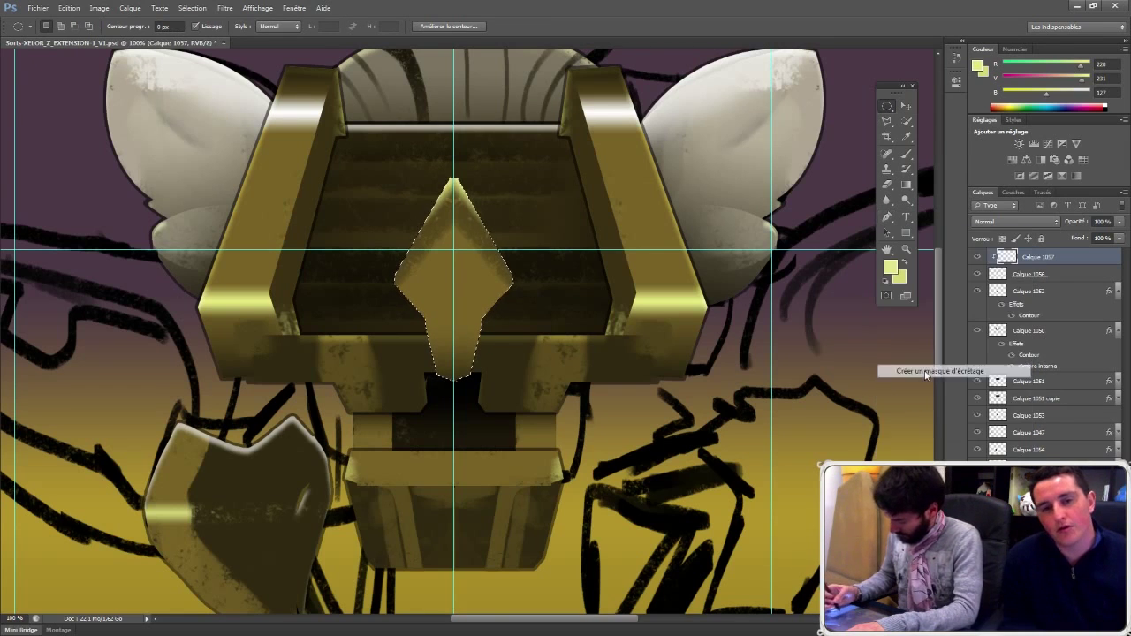
Step: Shrink the ornament selection with Transform Selection and centre it as an inset inside the diamond
right_click(454, 238)
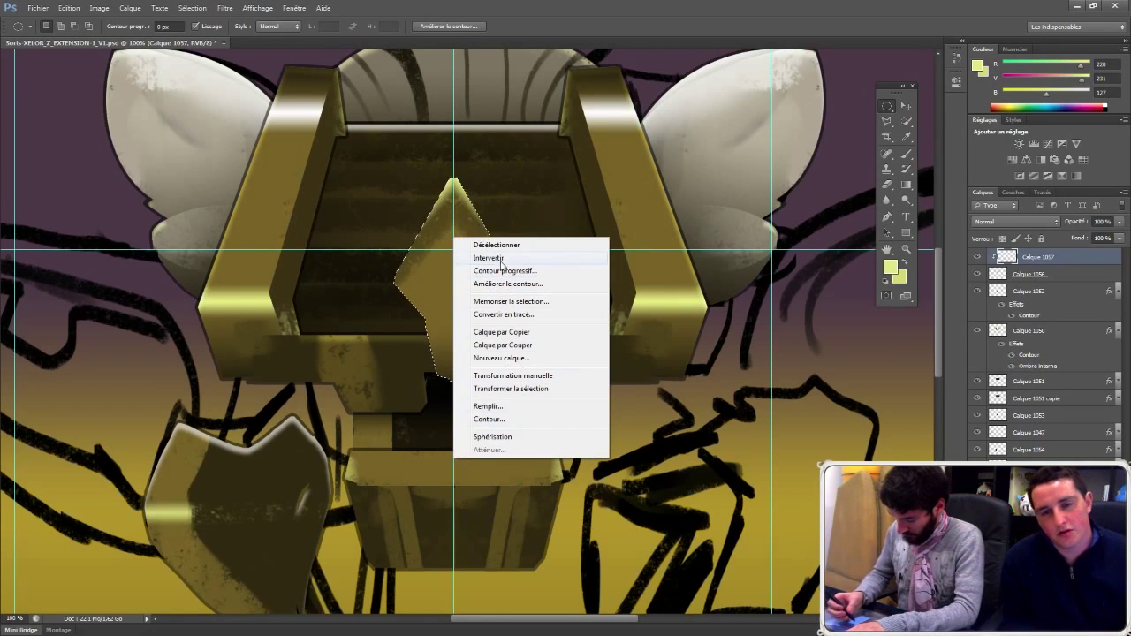
left_click(532, 186)
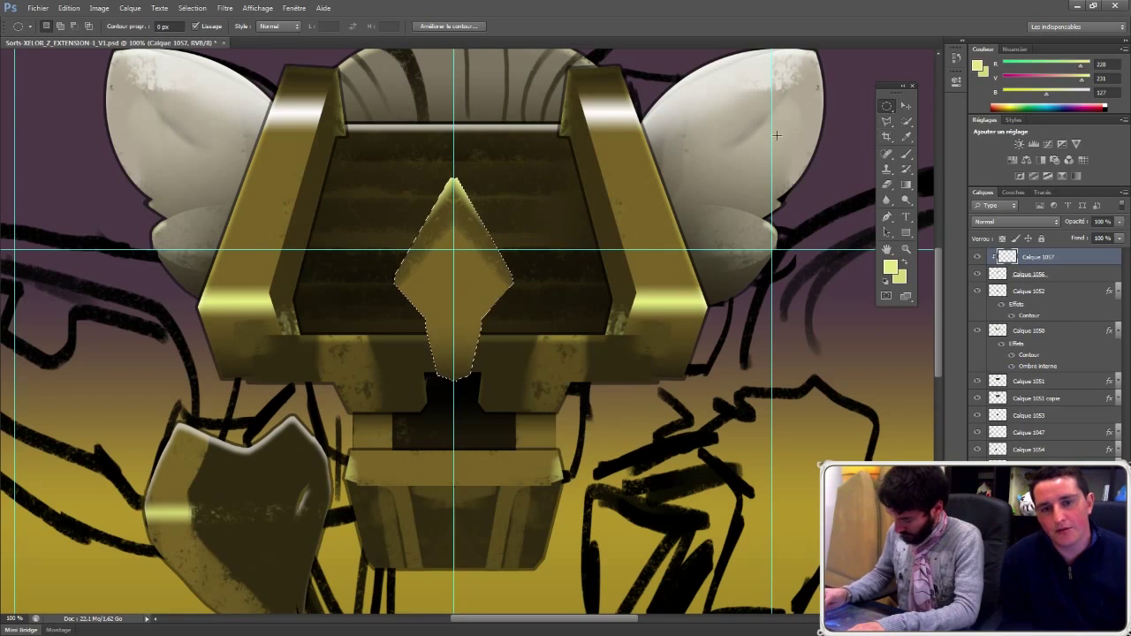
right_click(467, 270)
left_click(524, 423)
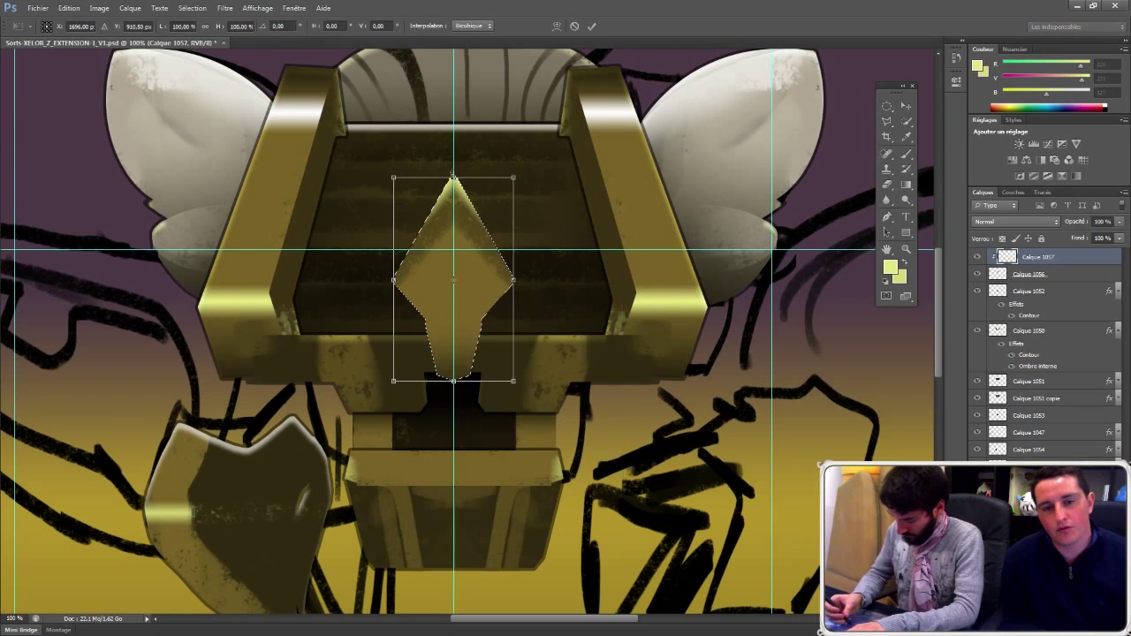
left_click_drag(454, 176, 453, 220)
left_click_drag(513, 300, 501, 300)
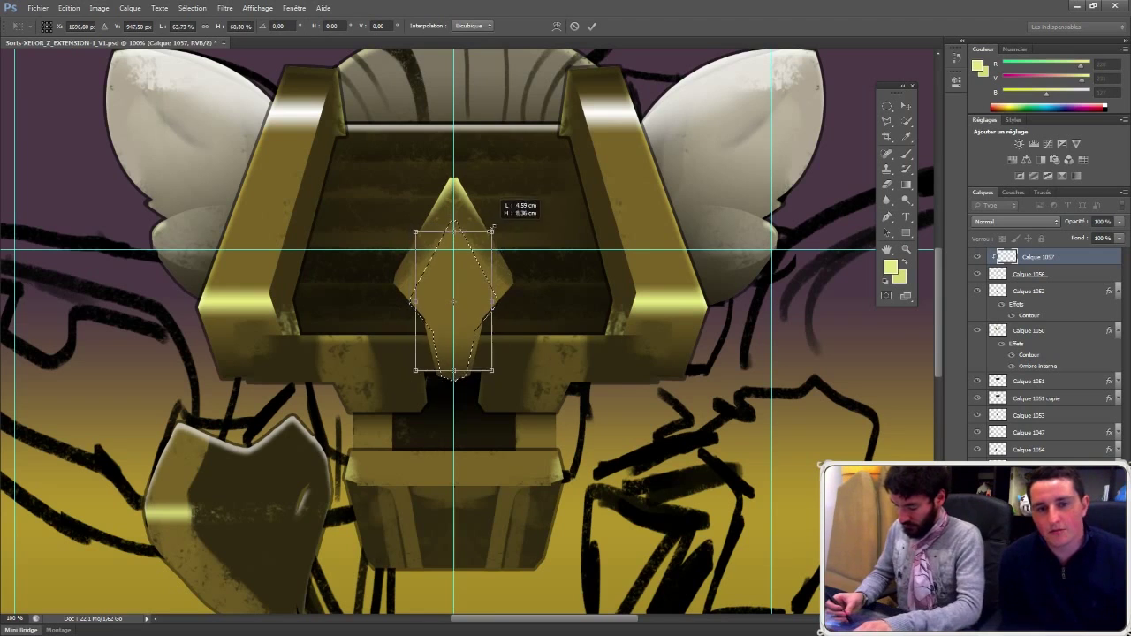
key("Return")
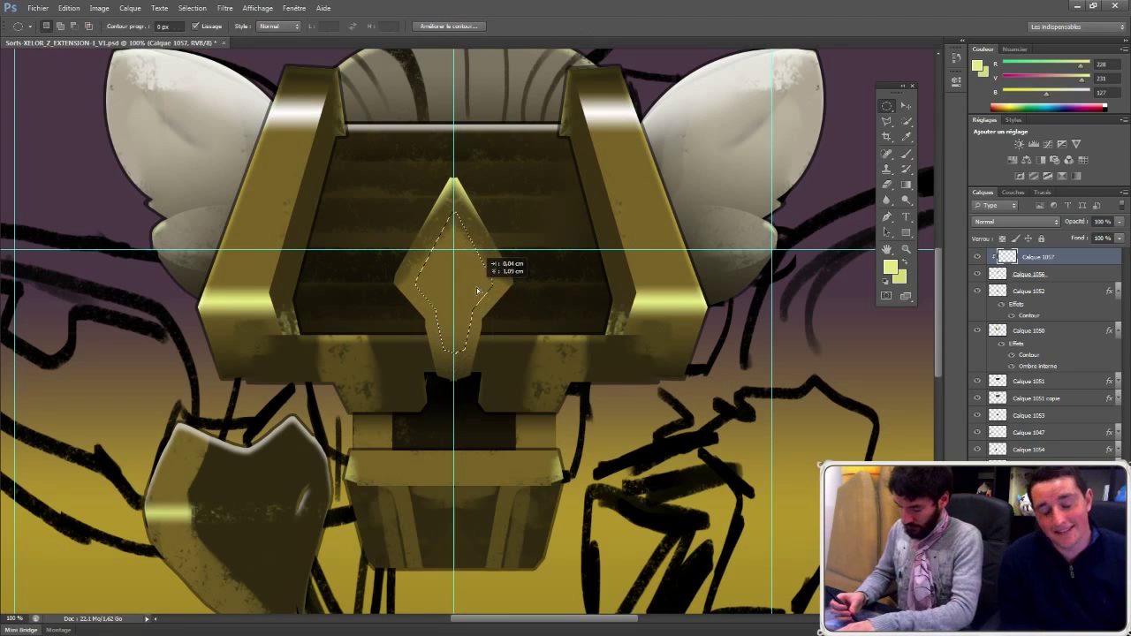
Step: Fill the inset diamond selection with black sampled from the sketch lines
key("b")
left_click(656, 455, "alt")
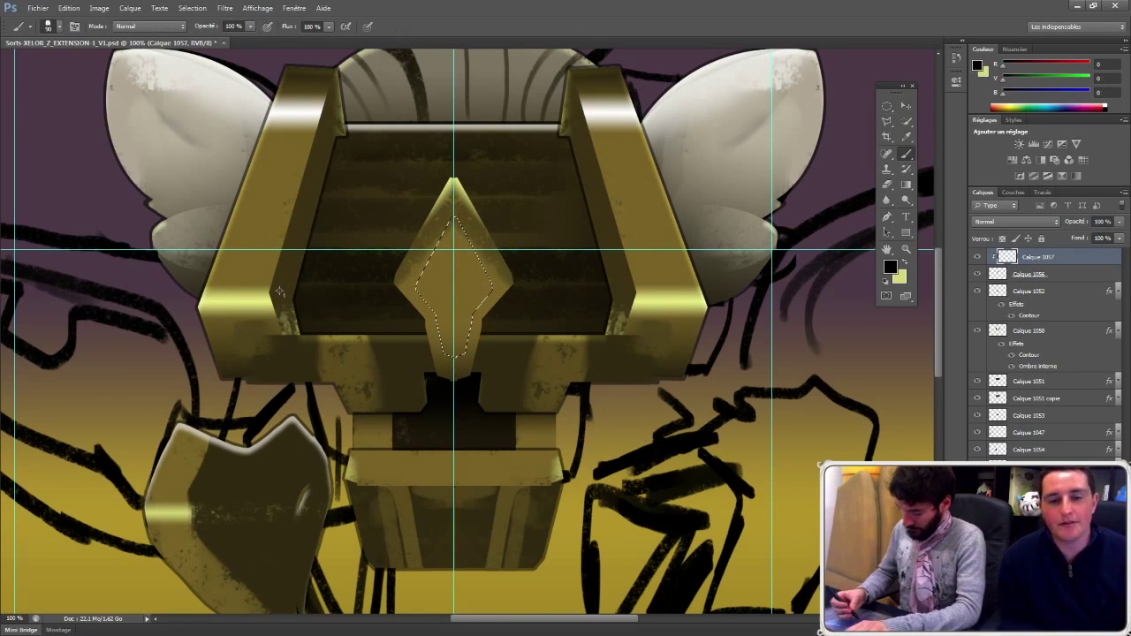
mouse_move(454, 205)
left_mouse_down()
mouse_move(424, 285)
mouse_move(487, 254)
left_mouse_up()
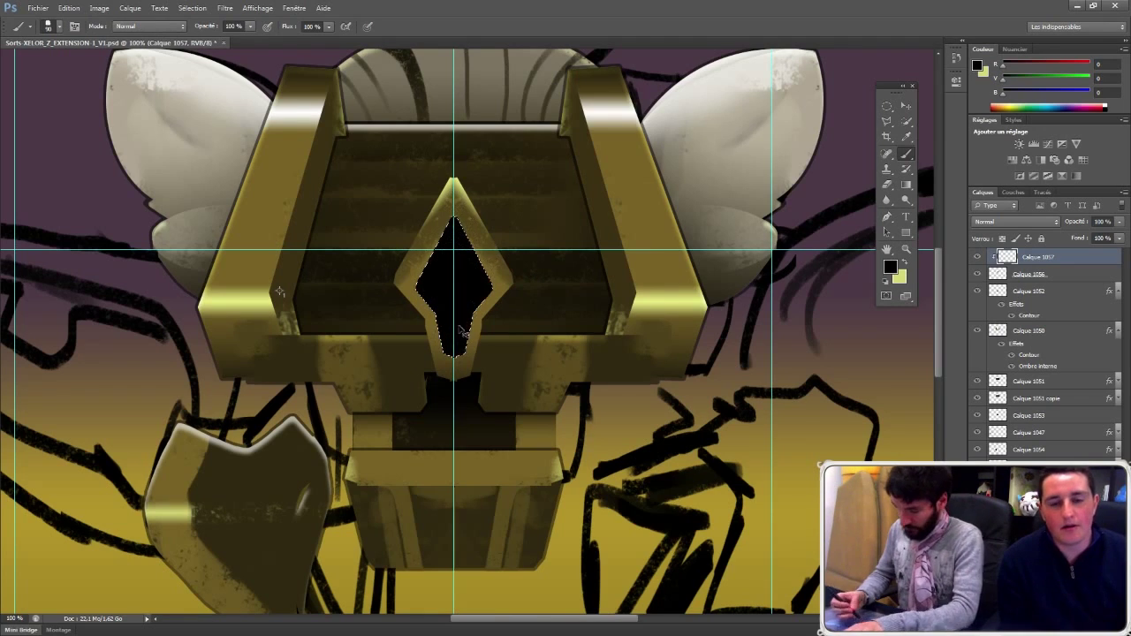
Step: Scale the black inset down to about 85% and copy Calque 1052's stroke effect onto its layer
key("ctrl+t")
left_click_drag(500, 214, 488, 225)
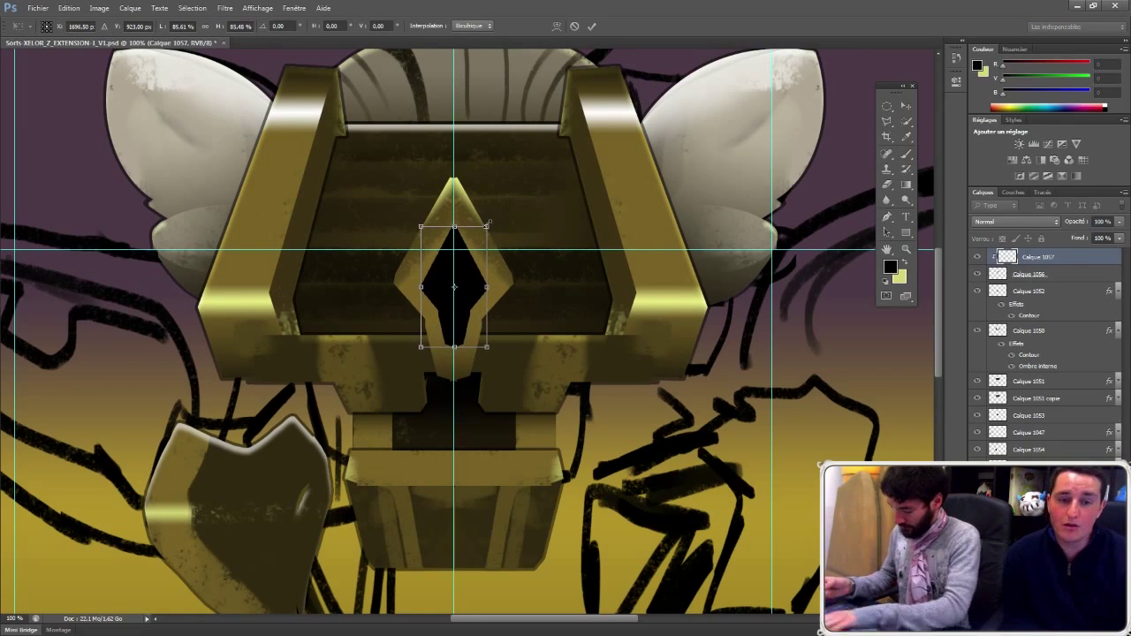
key("Return")
left_click_drag(1110, 293, 1092, 265)
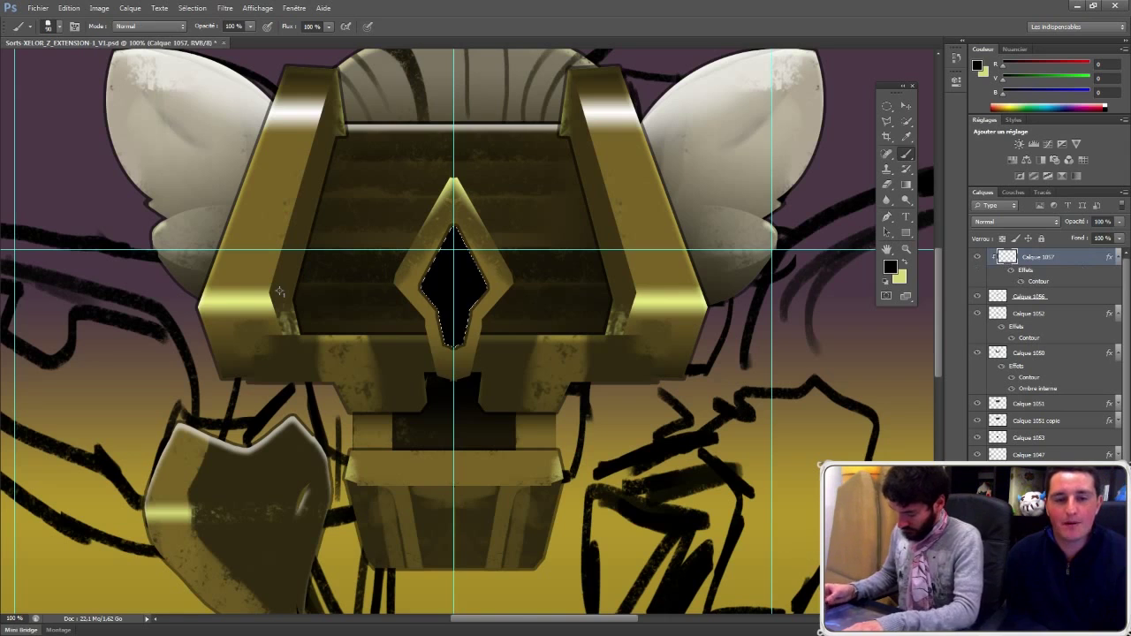
left_click(655, 303, "alt")
left_click_drag(453, 350, 459, 346)
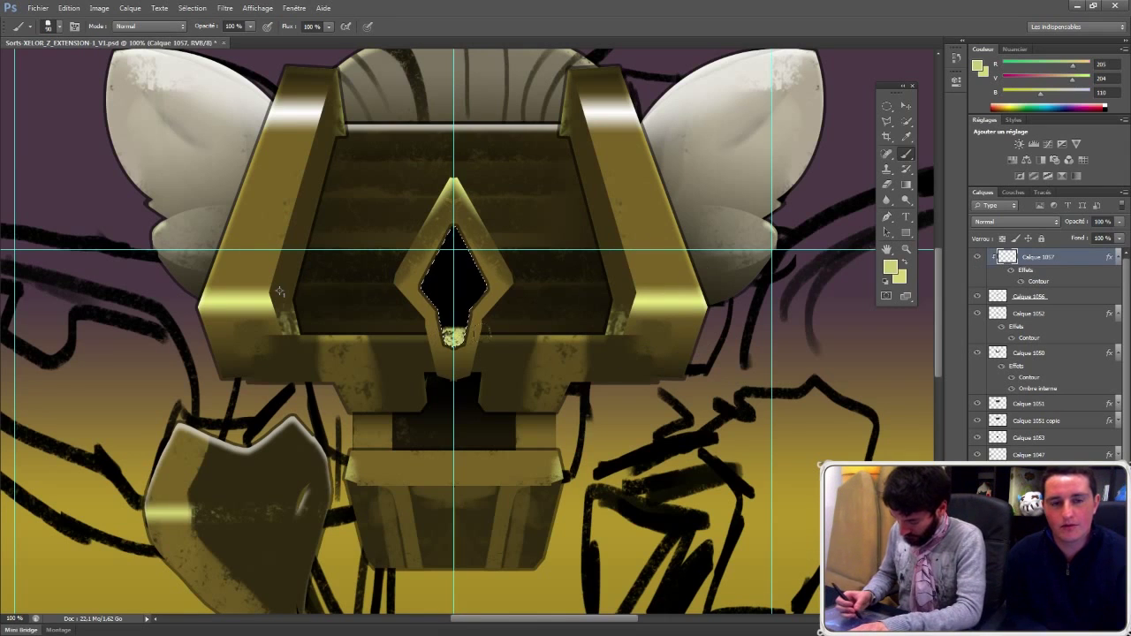
key("ctrl+z")
Step: Texture the lower end of the black inset with sampled dark olive, tint its upper tip with a gradient, and deselect
left_click(440, 361, "alt")
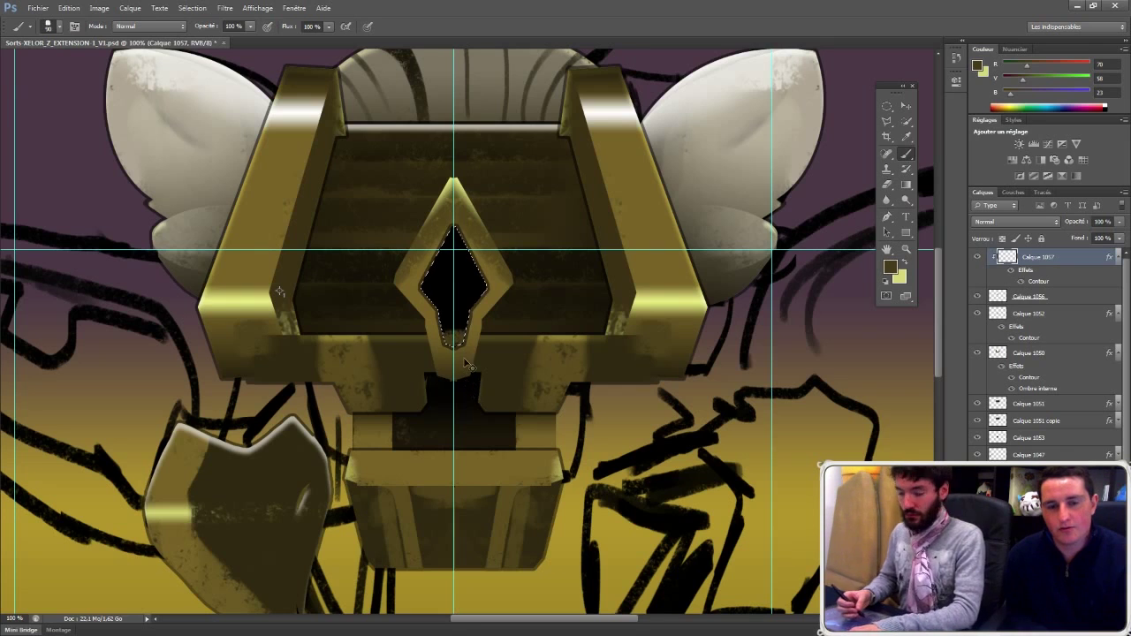
key("g")
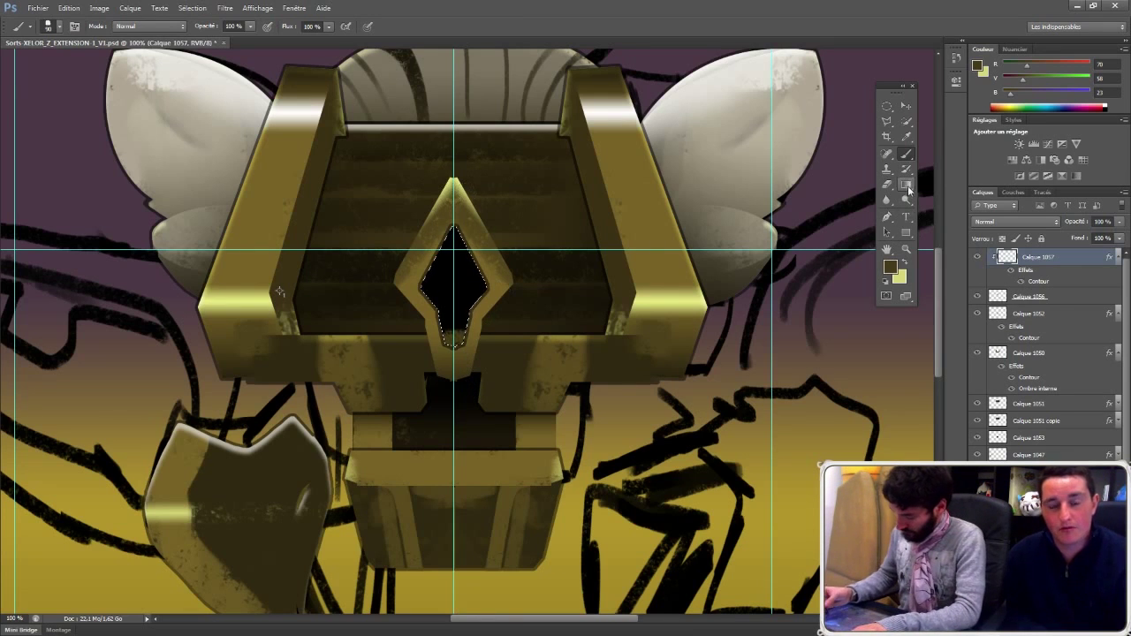
key("ctrl+d")
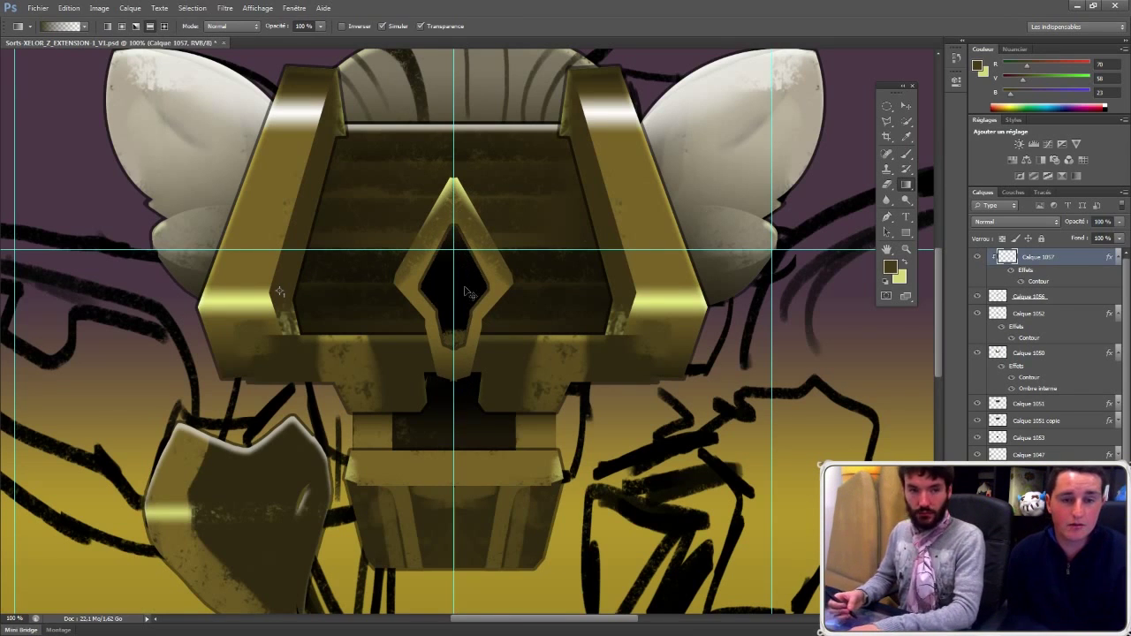
Step: Create a new layer above Calque 1057 and hide the guides
key("ctrl+alt+shift+n")
left_click(887, 122)
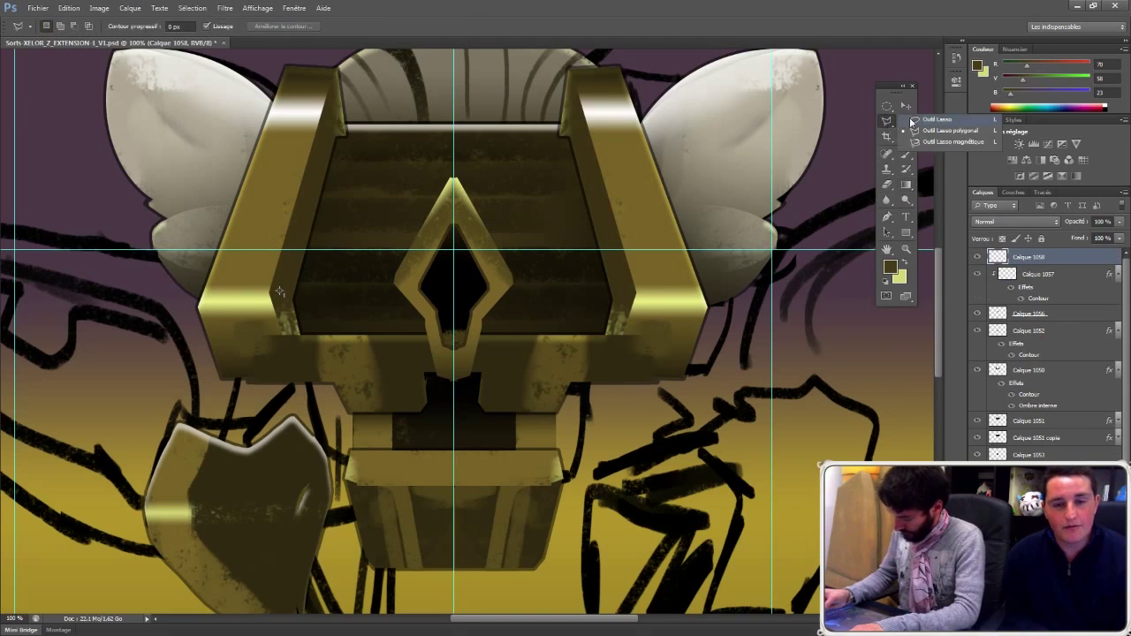
left_click(927, 121)
key("ctrl+h")
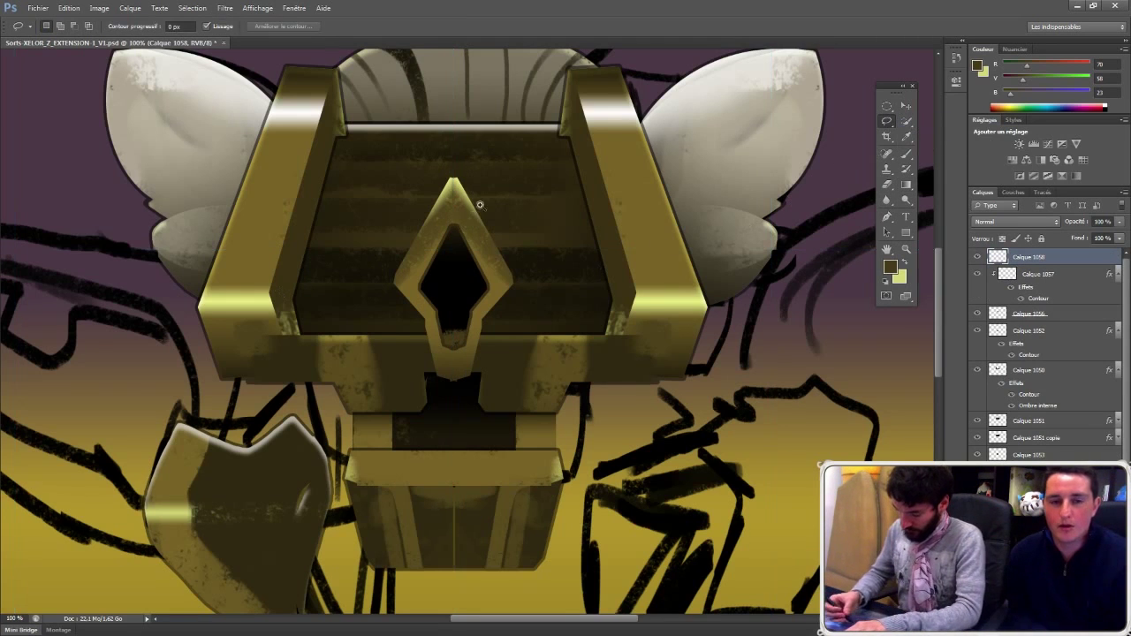
scroll(480, 205, "up", 1)
Step: Outline a thin tapering sliver along the diamond's upper right edge with the Polygonal Lasso and paint it sampled pale yellow
left_click_drag(522, 314, 529, 329)
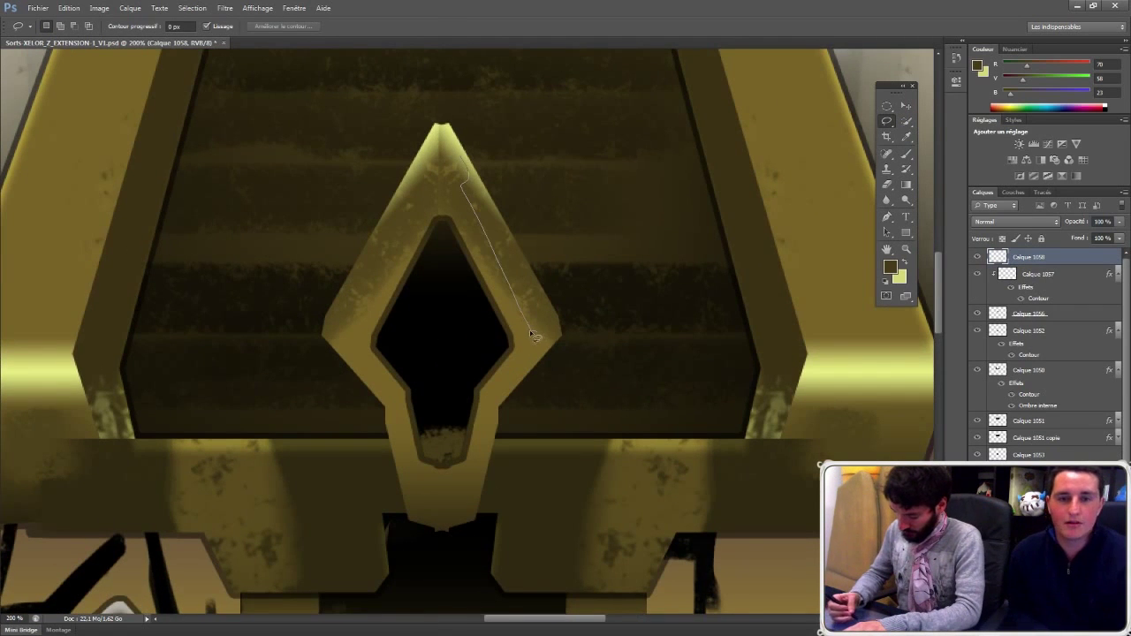
key("ctrl+d")
left_click(887, 122)
left_click(939, 132)
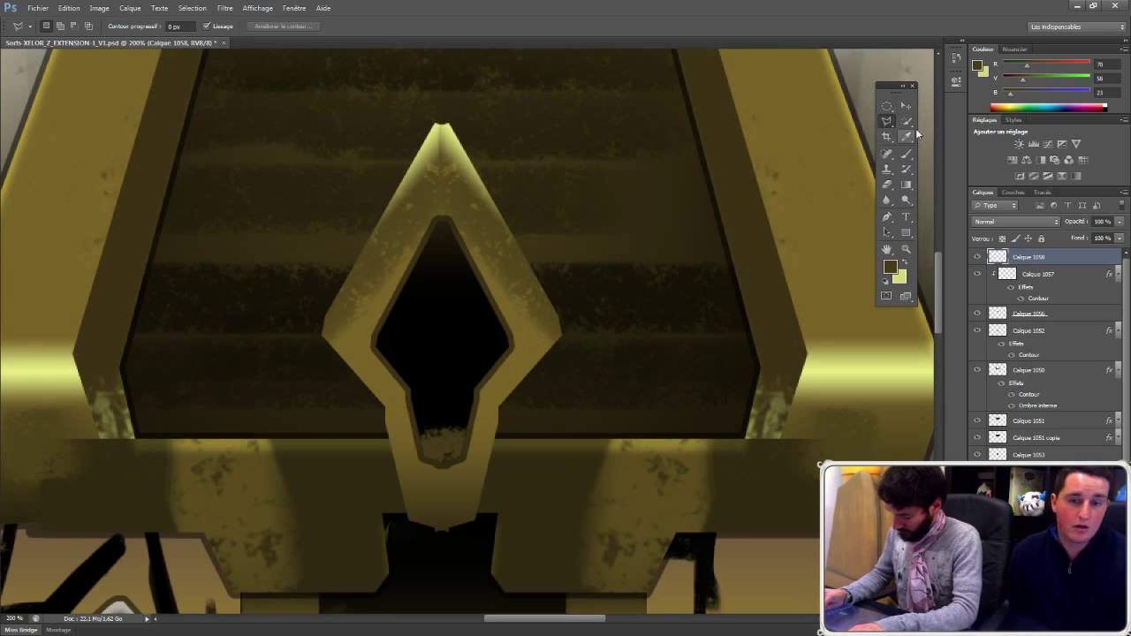
left_click(546, 323)
left_click(446, 160)
left_click(461, 154)
key("b")
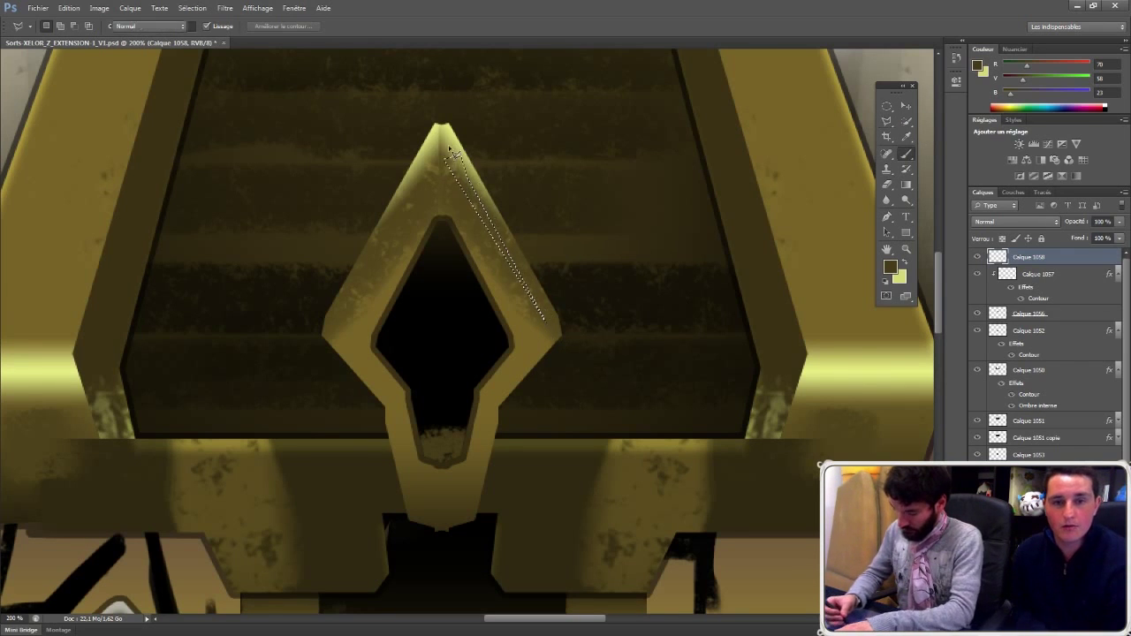
left_click(449, 133, "alt")
left_click_drag(451, 150, 482, 217)
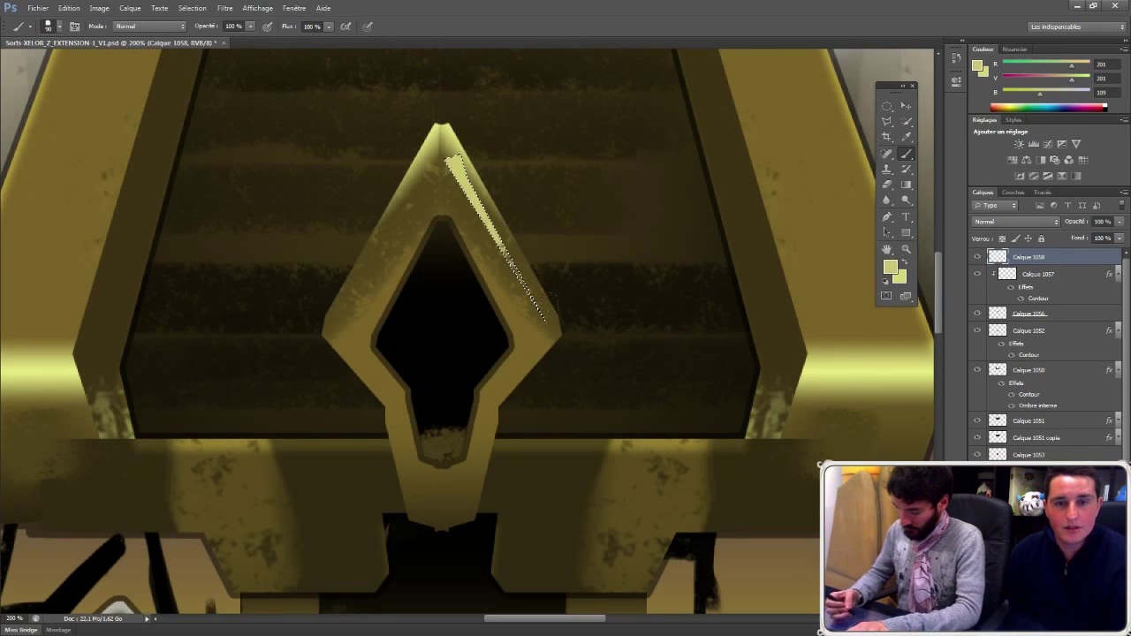
Step: Outline a matching sliver along the diamond's upper left edge, paint it the same pale yellow, and deselect
left_click(886, 121)
left_click(425, 155)
left_click(377, 251)
left_click(439, 155)
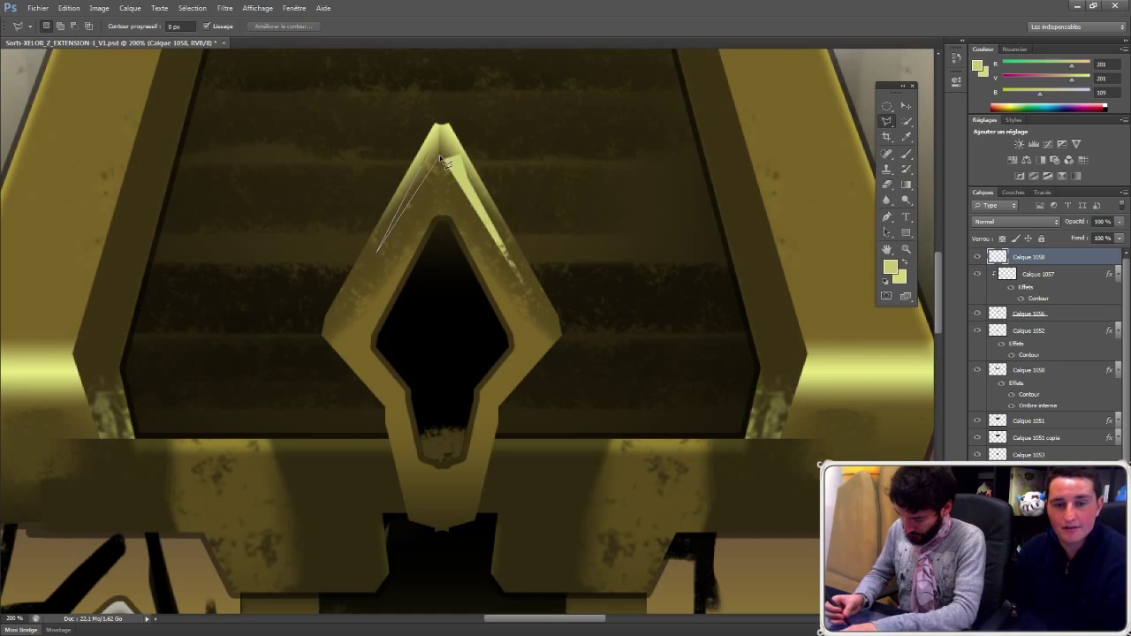
key("b")
left_click_drag(435, 159, 385, 232)
key("ctrl+d")
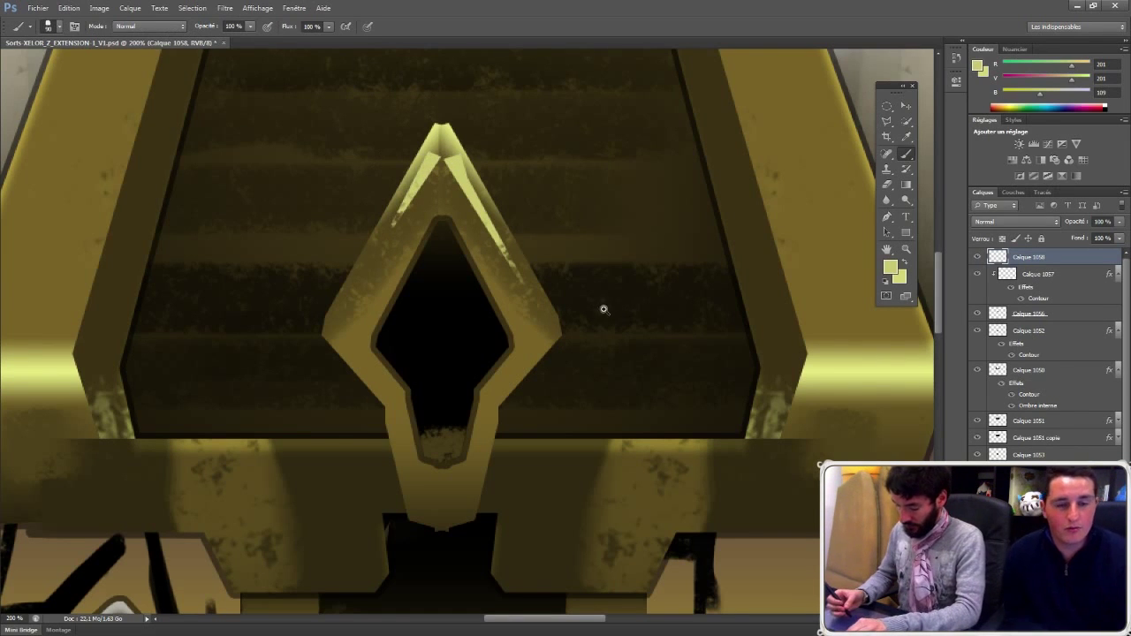
Step: Load the outline of the diamond ornament on Calque 1056 as a selection and widen the selection to 107.84%
left_click(1013, 275, "ctrl")
key("ctrl+d")
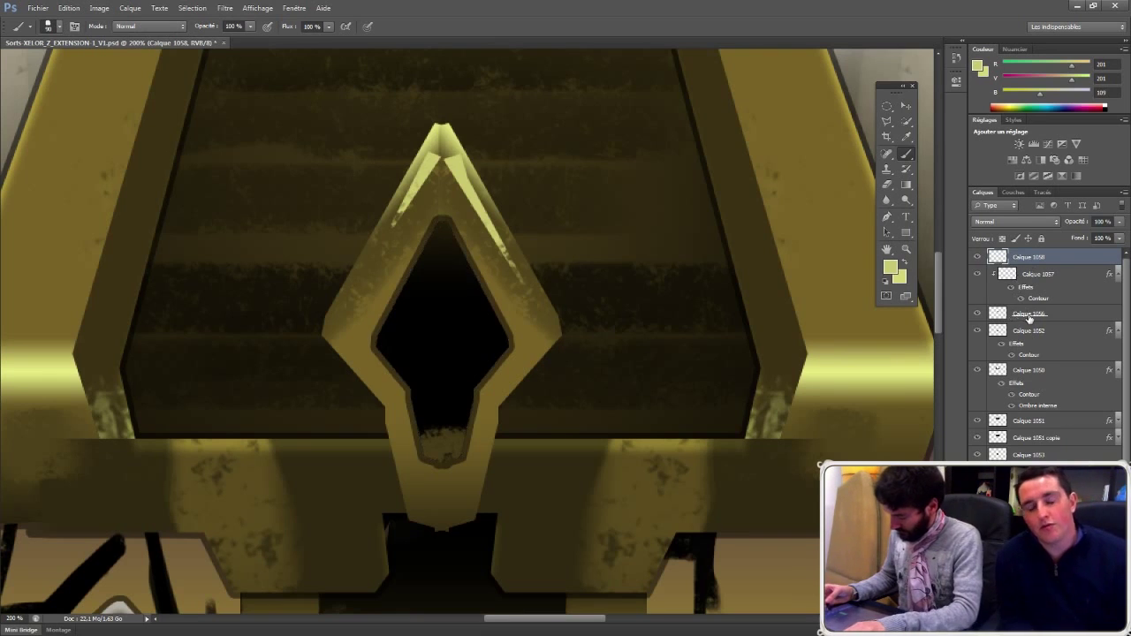
left_click(1029, 316)
left_click(998, 314, "ctrl")
key("m")
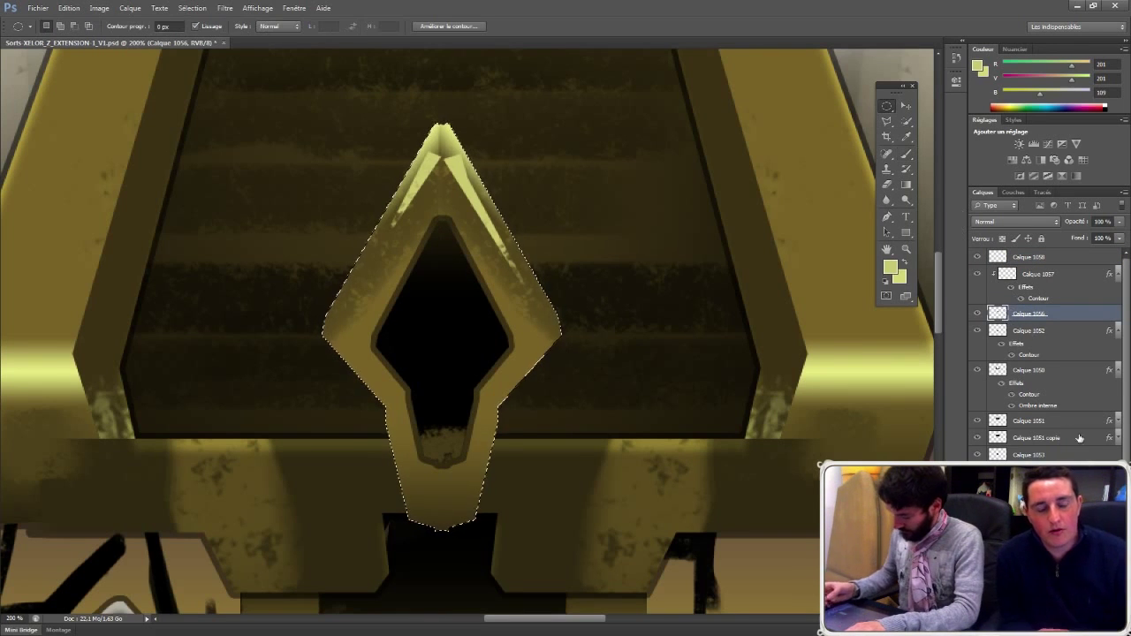
right_click(523, 311)
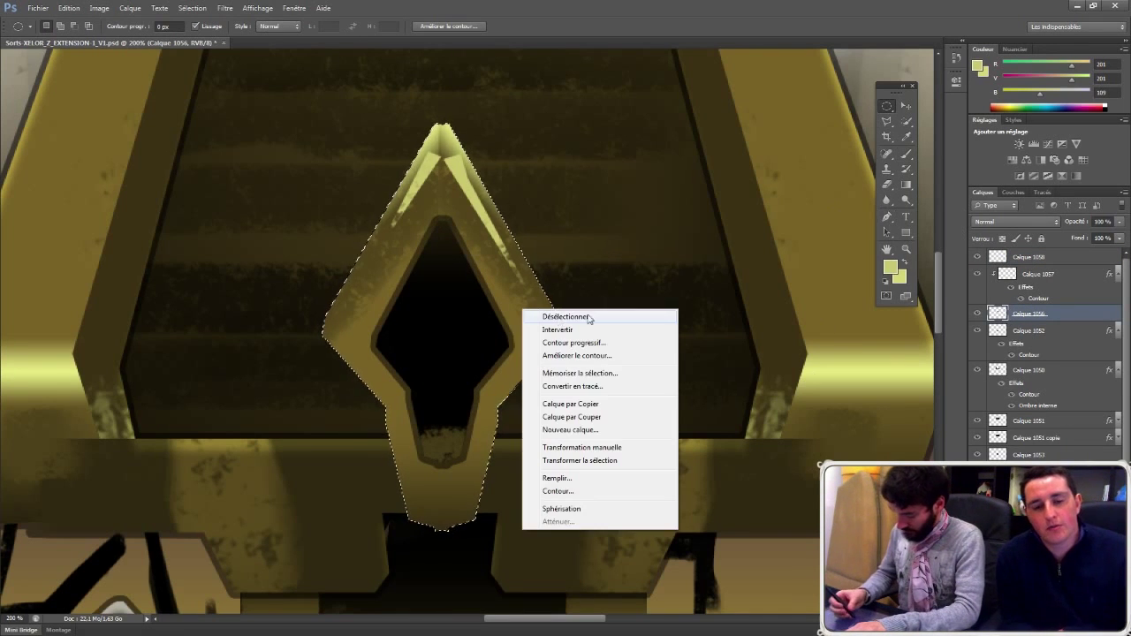
left_click(586, 461)
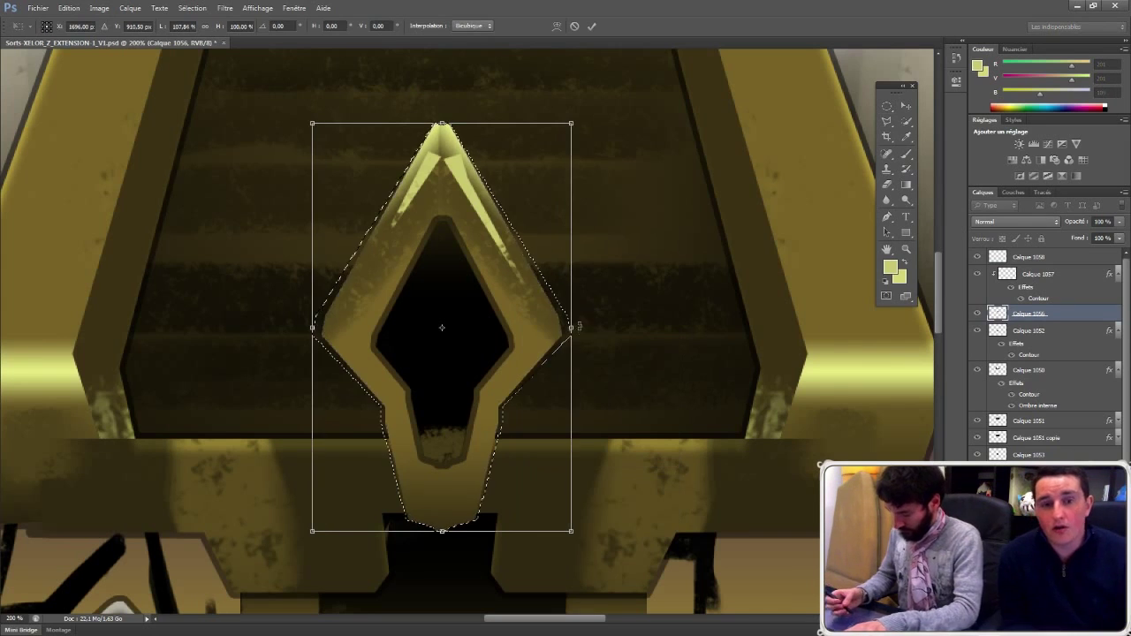
key("Return")
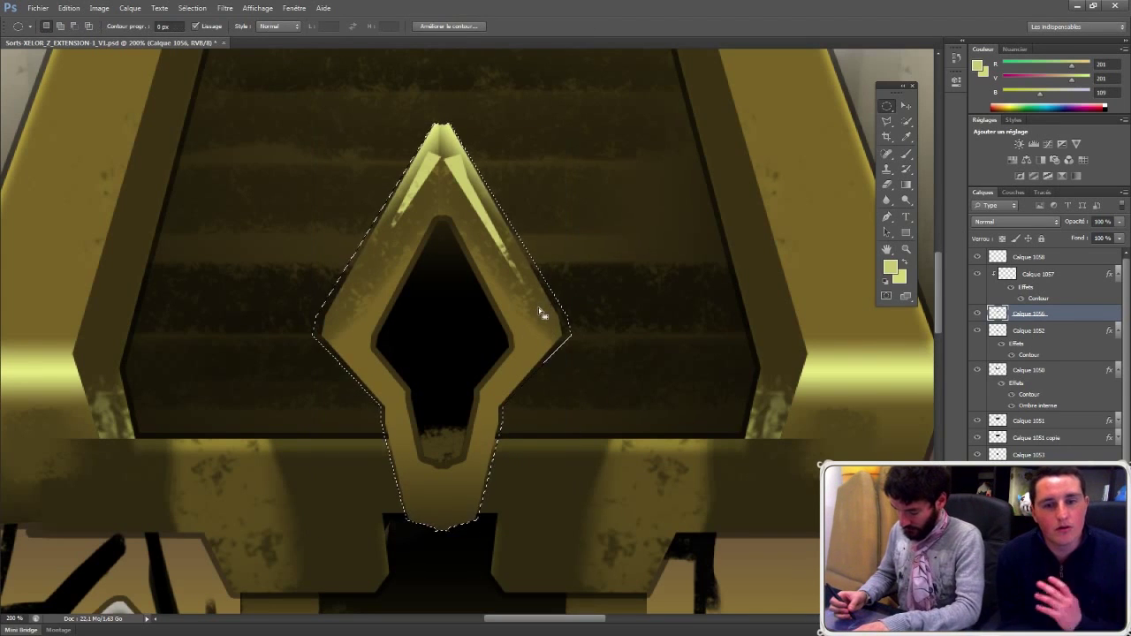
Step: Shift the selection slightly upward, add a layer with the Contour effect above Calque 1052, fill the diamond's rim with pale yellow and dark olive gradients, and deselect
left_click_drag(542, 314, 540, 300)
key("alt+bracketleft")
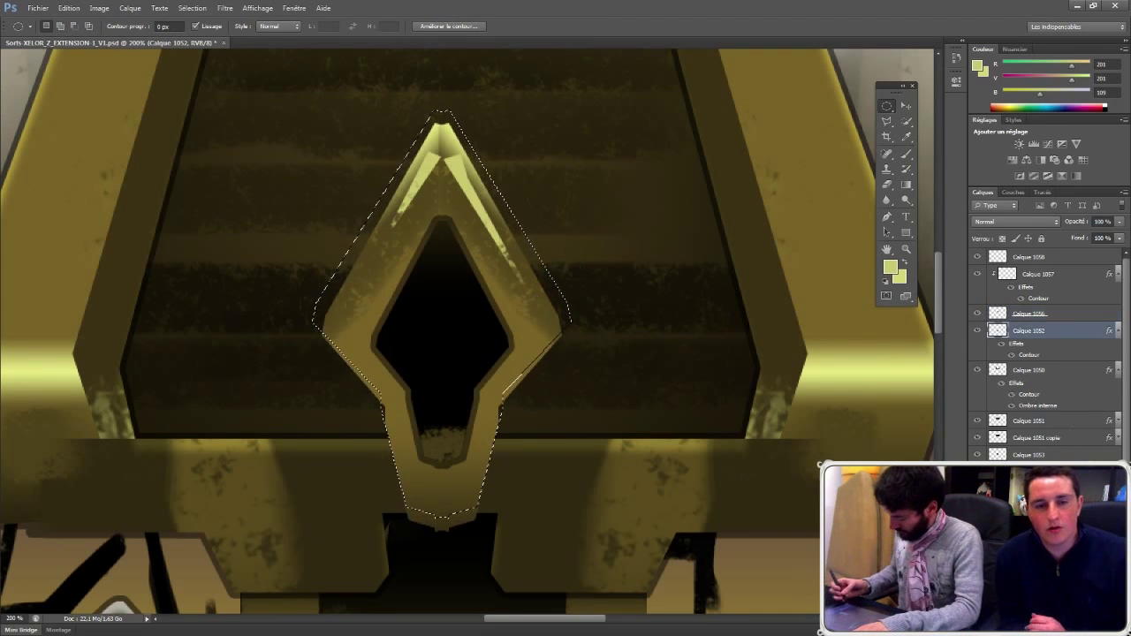
key("ctrl+j")
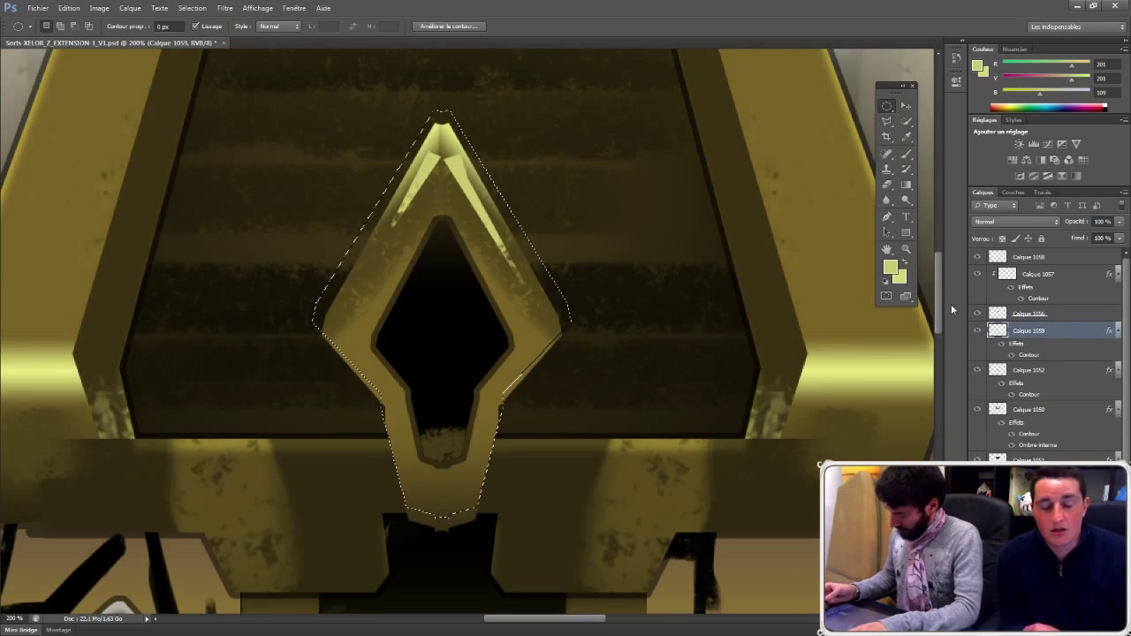
key("b")
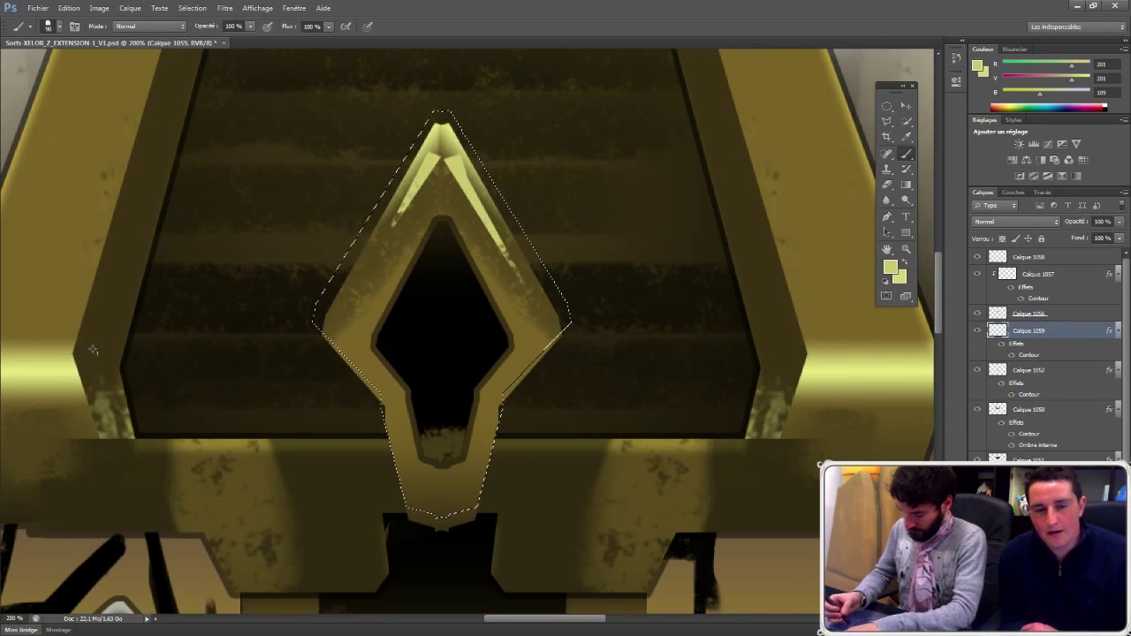
key("g")
left_click_drag(438, 89, 439, 300)
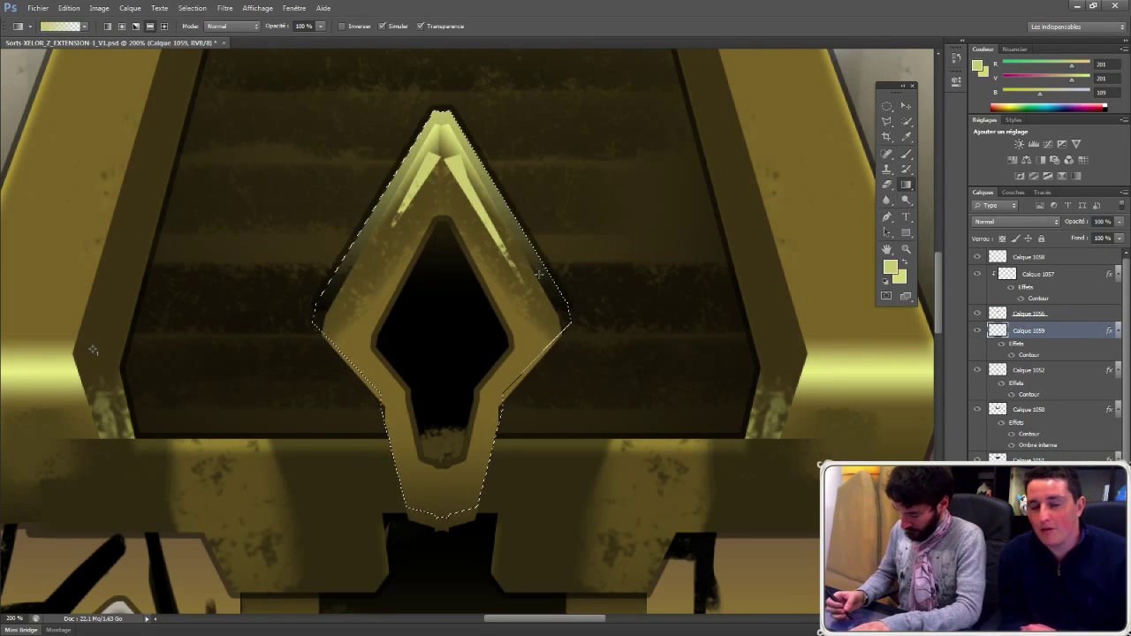
left_click(548, 283, "alt")
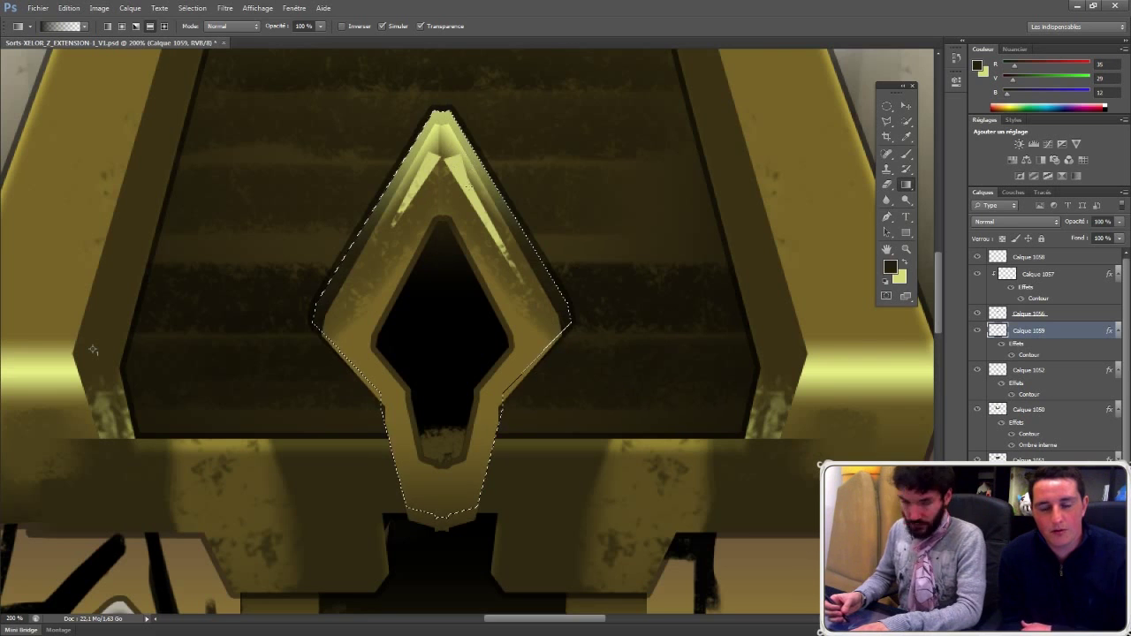
key("ctrl+d")
Step: Create a new layer above Calque 1059 and give it the same Contour effect
left_click(601, 255, "alt")
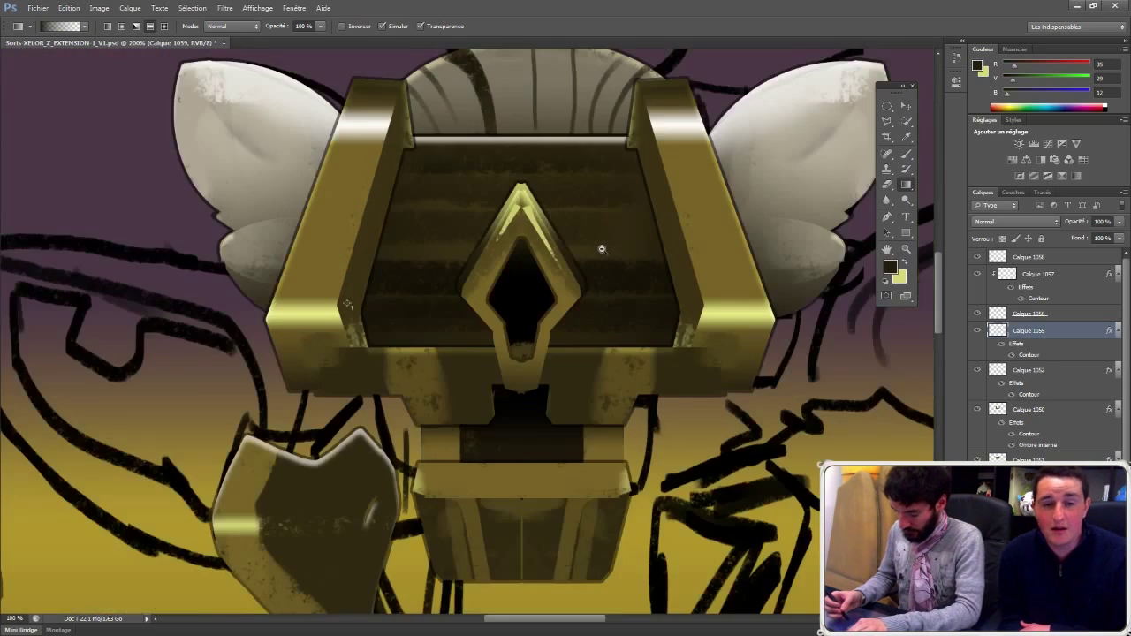
left_click(599, 243, "alt")
left_click(604, 269, "alt")
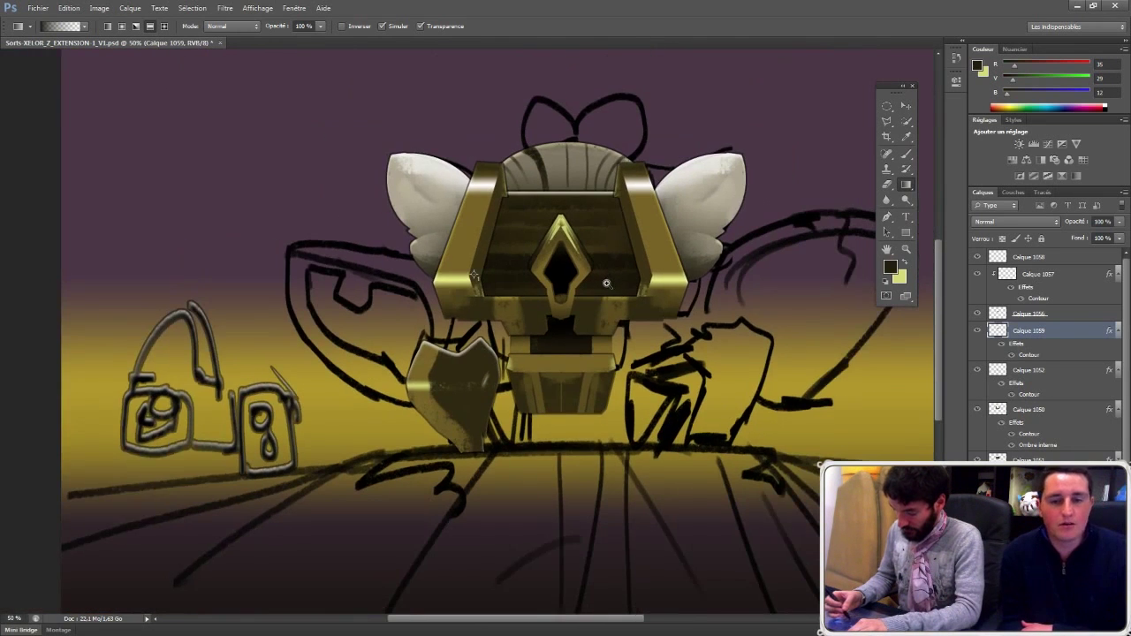
left_click(606, 290, "ctrl")
left_click(607, 299, "ctrl")
left_click_drag(606, 374, 658, 313)
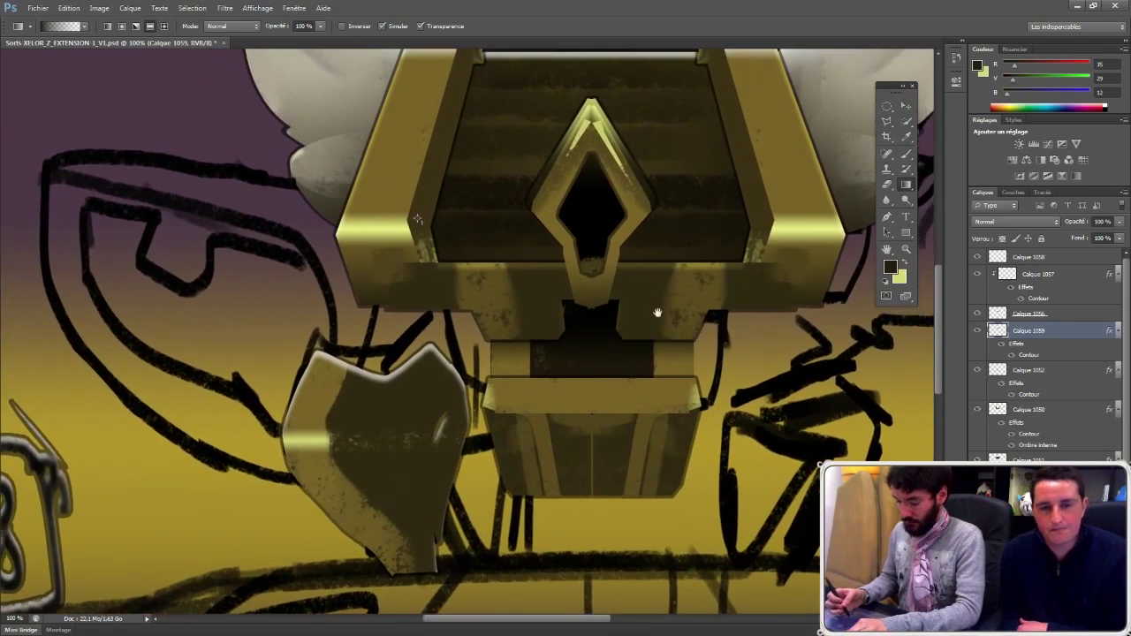
left_click(649, 308, "alt")
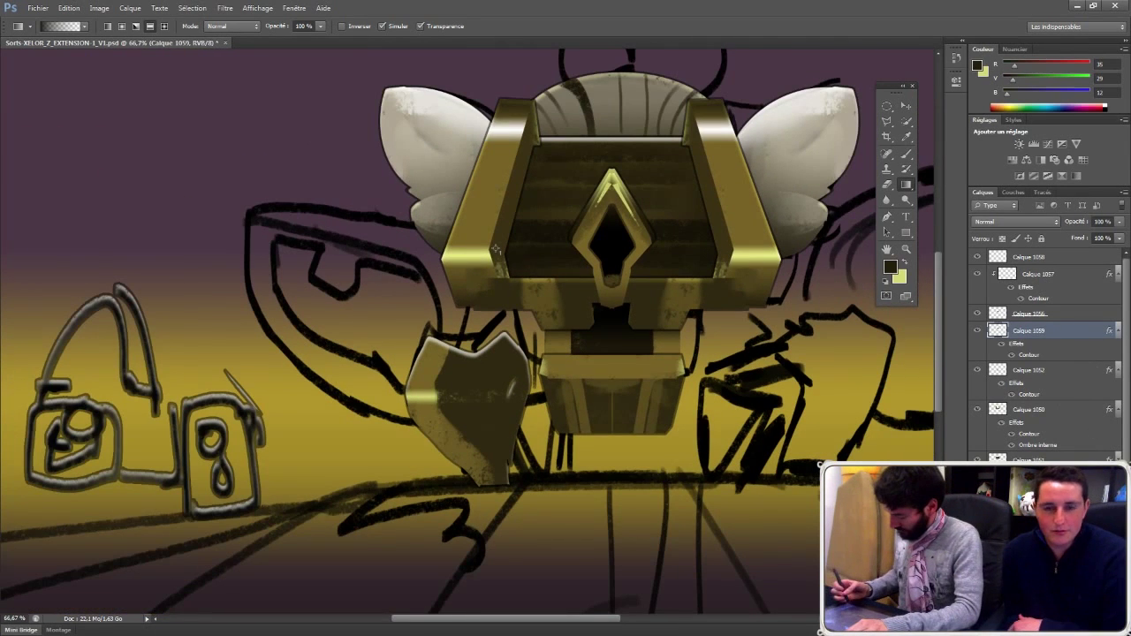
left_click(1078, 629)
left_click_drag(1109, 347, 1097, 329)
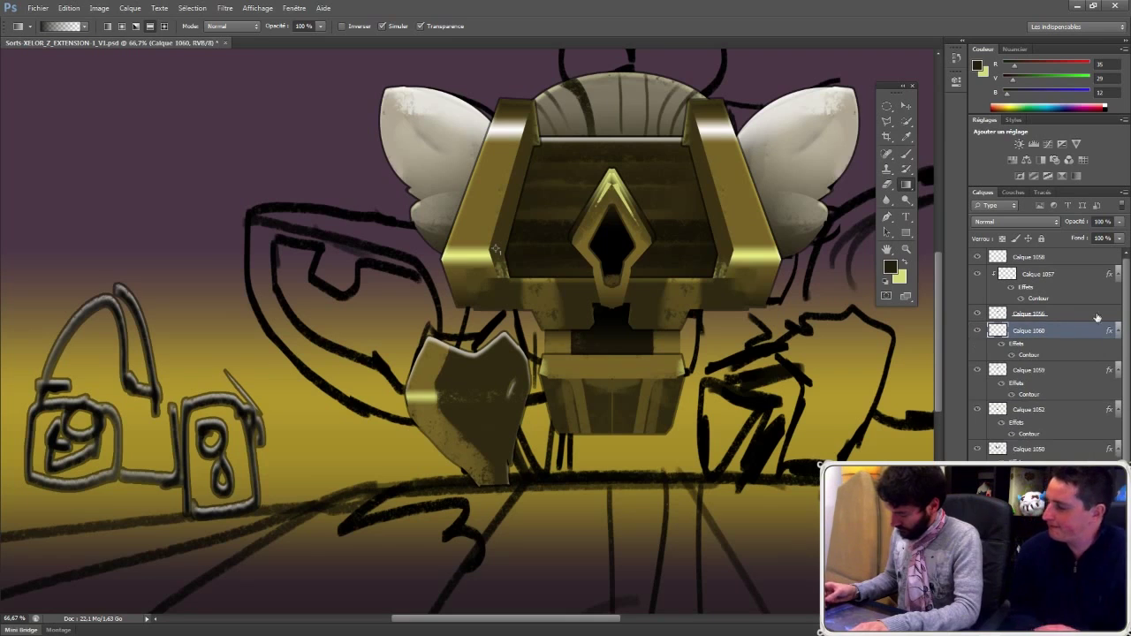
Step: Outline a large rounded shape over the figure's left shoulder sketch with the Lasso, paint it sampled gold-brown with a larger brush, and deselect
left_click(888, 124)
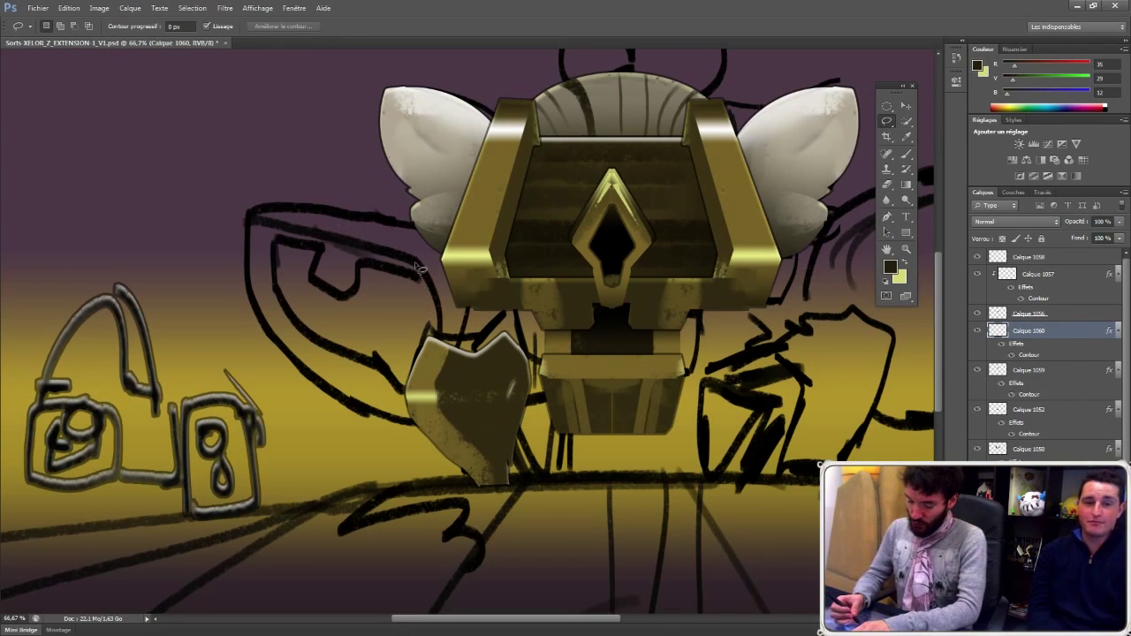
mouse_move(417, 265)
left_mouse_down()
mouse_move(402, 217)
mouse_move(338, 189)
mouse_move(248, 174)
mouse_move(225, 183)
mouse_move(215, 209)
mouse_move(243, 288)
mouse_move(384, 414)
mouse_move(406, 397)
mouse_move(417, 267)
left_mouse_up()
key("b")
left_click(492, 177, "alt")
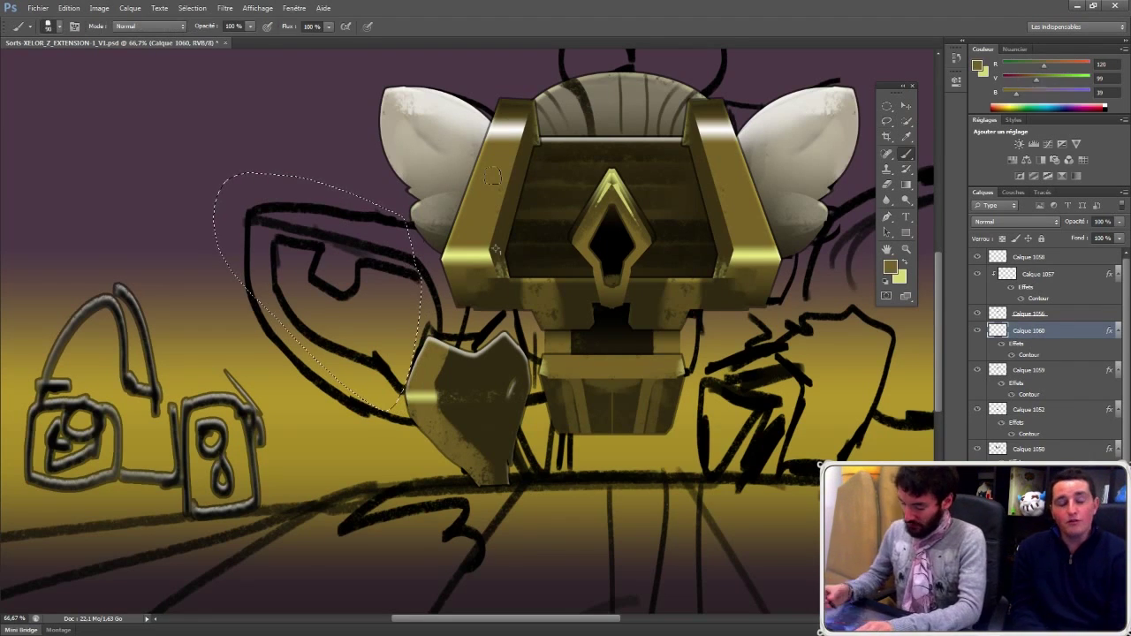
right_click(433, 246)
left_click_drag(495, 272, 521, 275)
key("Return")
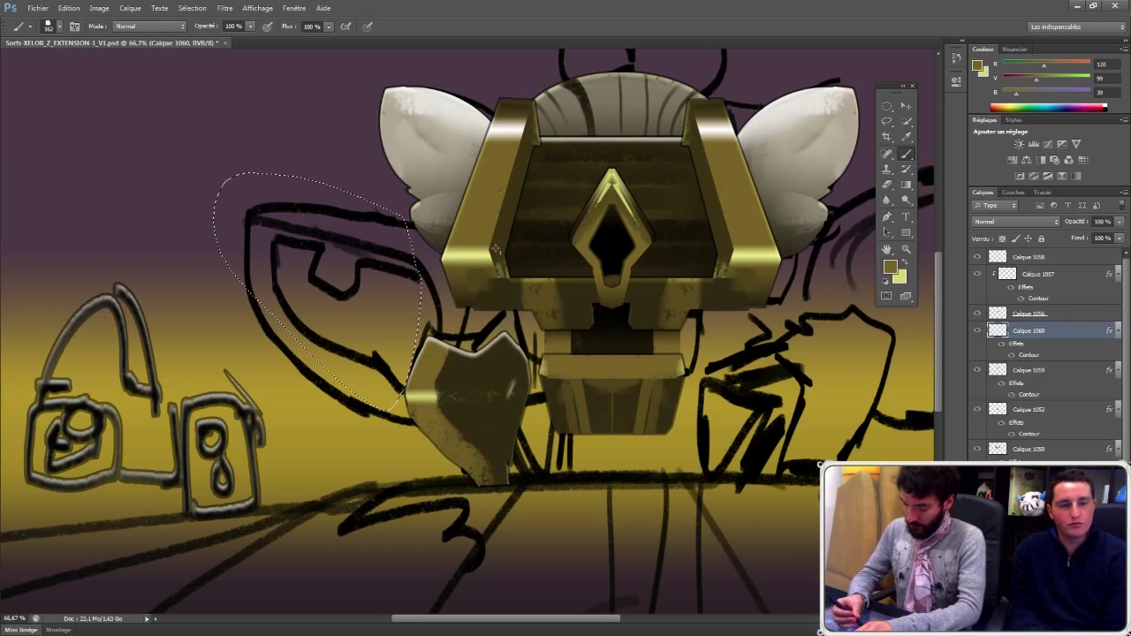
mouse_move(231, 204)
left_mouse_down()
mouse_move(301, 265)
mouse_move(265, 190)
mouse_move(388, 402)
left_mouse_up()
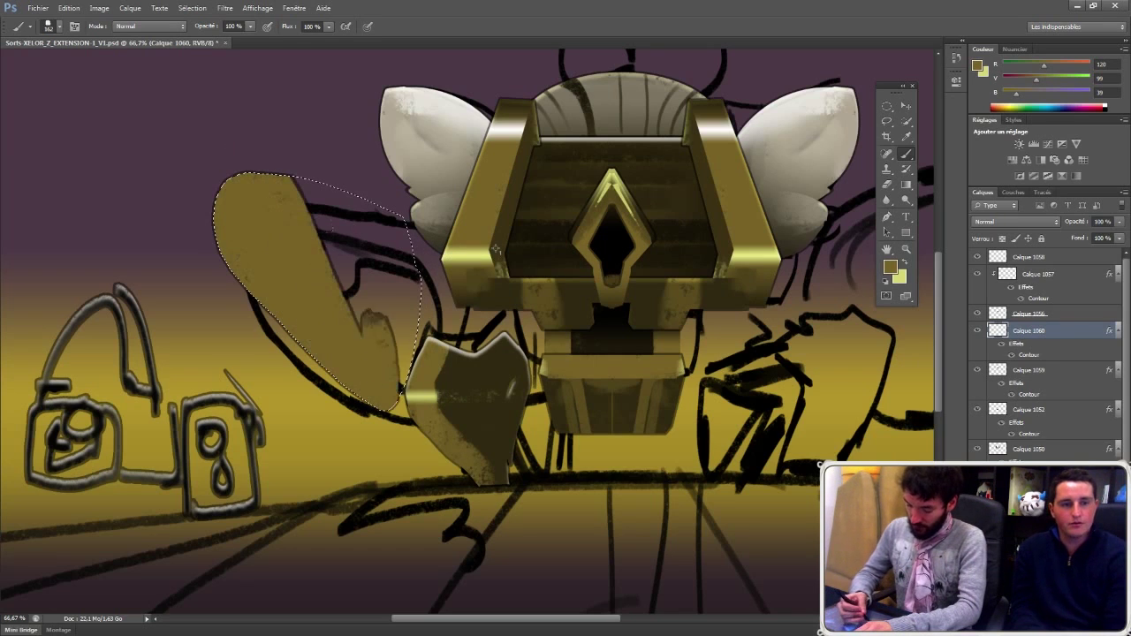
mouse_move(331, 231)
left_mouse_down()
mouse_move(323, 162)
mouse_move(410, 312)
mouse_move(399, 223)
mouse_move(413, 357)
left_mouse_up()
key("ctrl+d")
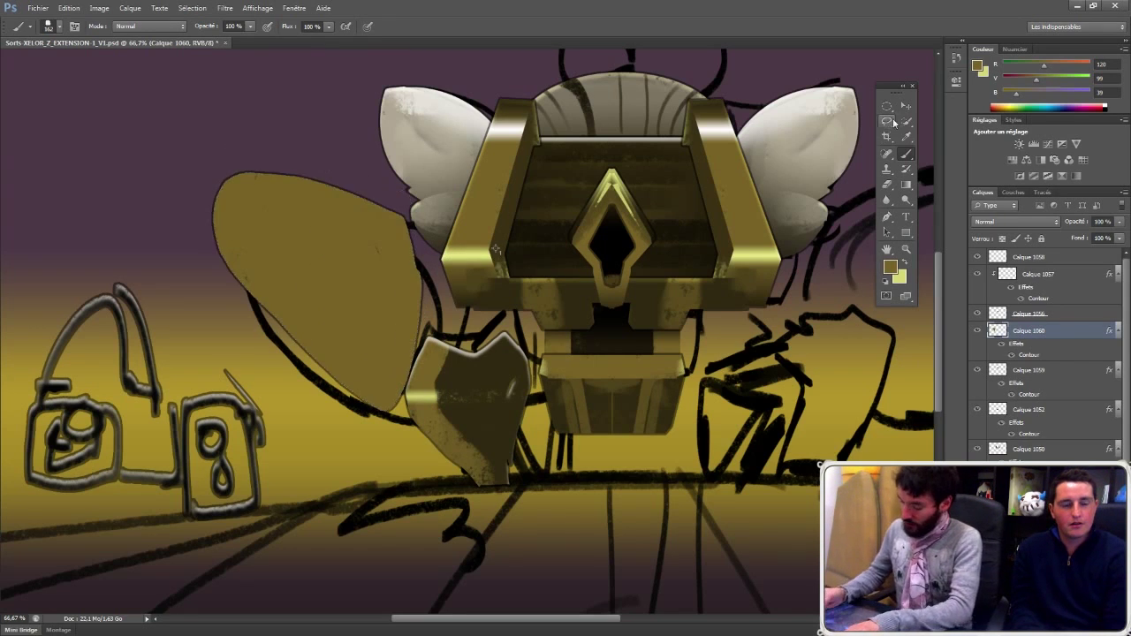
Step: Trim the shoulder shape's upper edge straight with the Polygonal Lasso, then move the shape up and to the left
left_click_drag(887, 121, 928, 131)
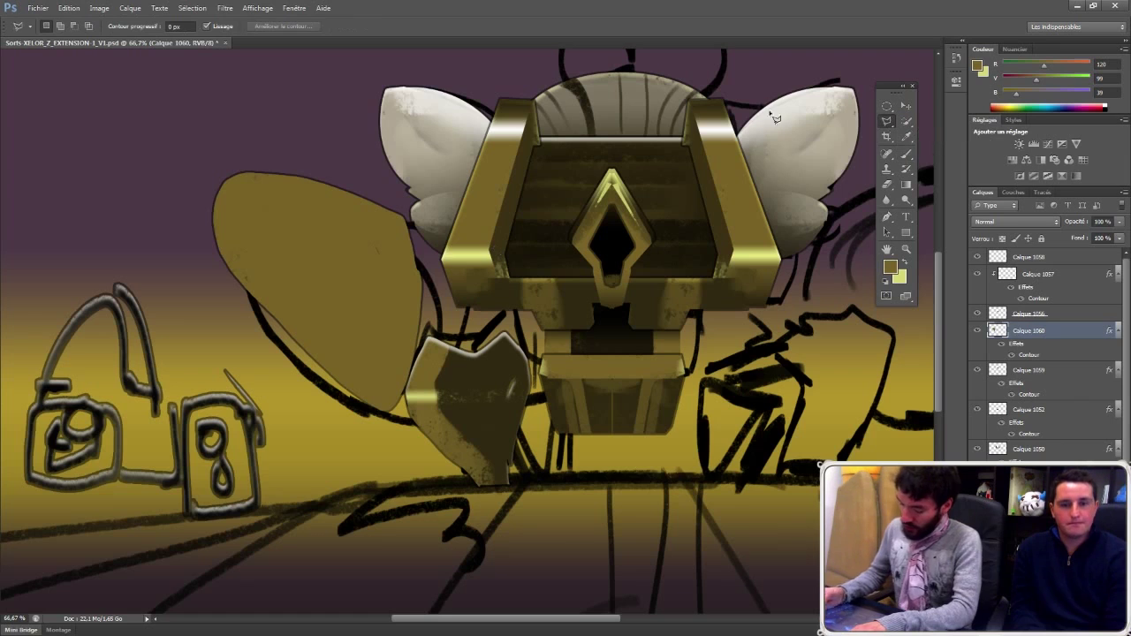
left_click(406, 223)
left_click(249, 174)
left_click(277, 119)
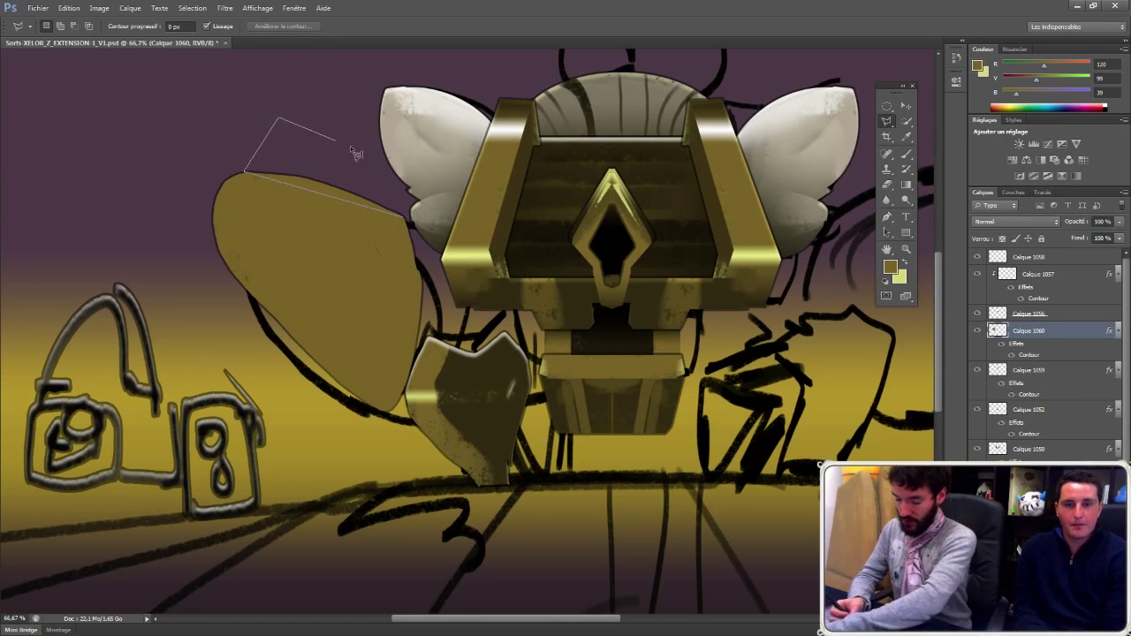
double_click(408, 174)
key("ctrl+d")
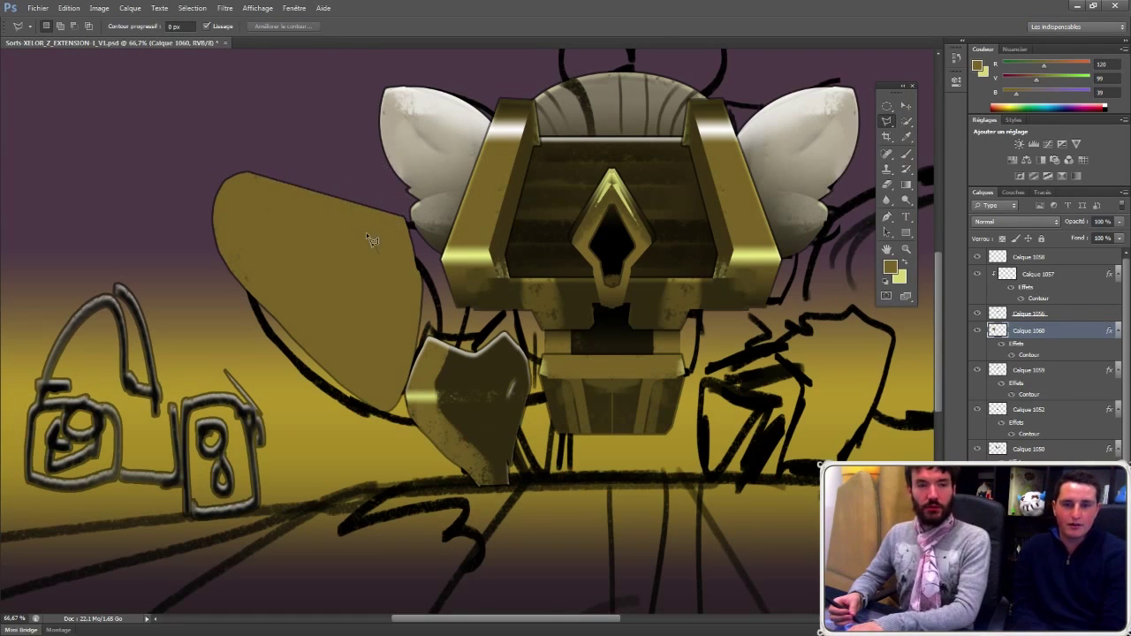
key("v")
left_click_drag(337, 277, 323, 257)
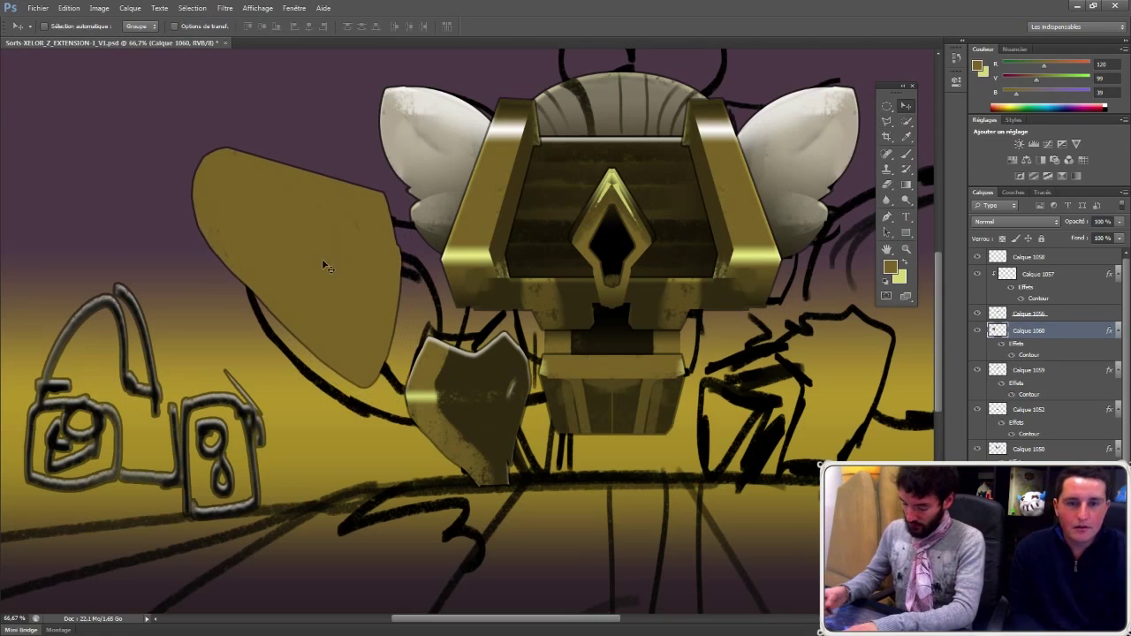
Step: Cut a straight strip off the shoulder shape's lower left edge with the Polygonal Lasso and deselect
left_click(886, 122)
left_click(190, 213)
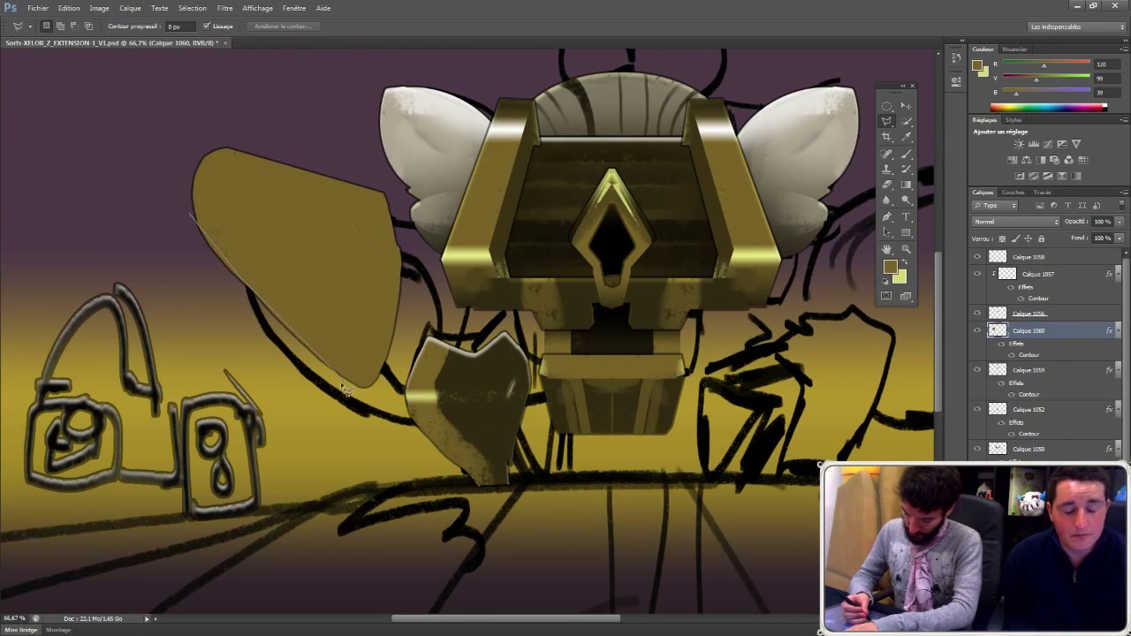
double_click(308, 432)
key("Delete")
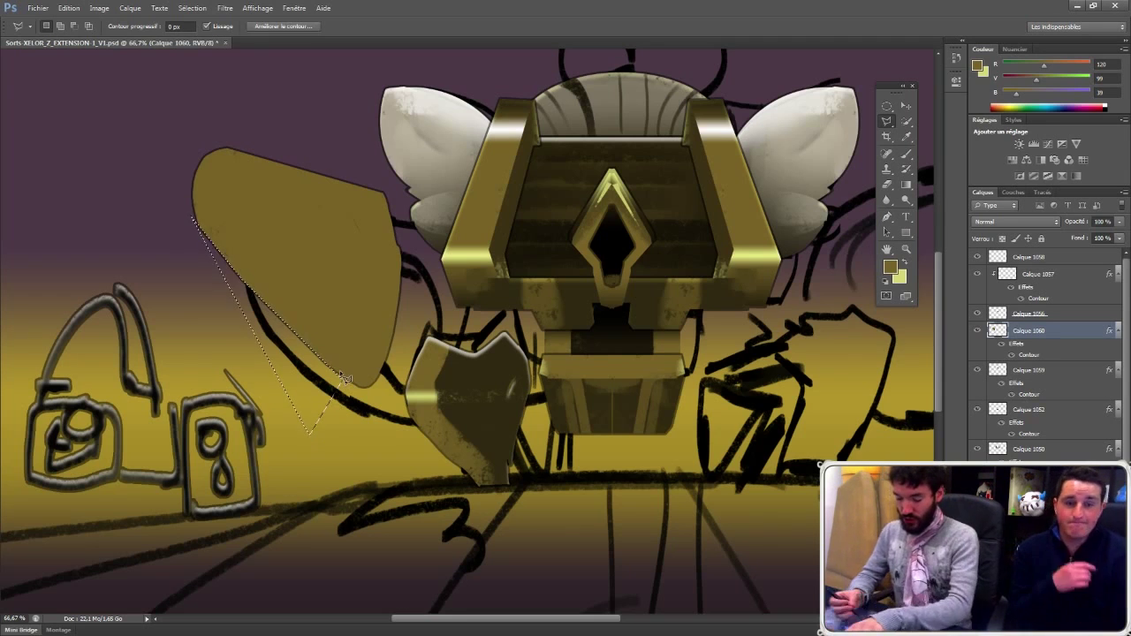
key("ctrl+d")
Step: Load the shoulder shape's outline, offset the selection right and slightly down, and add a new layer above it converted to a smart object
left_click(996, 331, "ctrl")
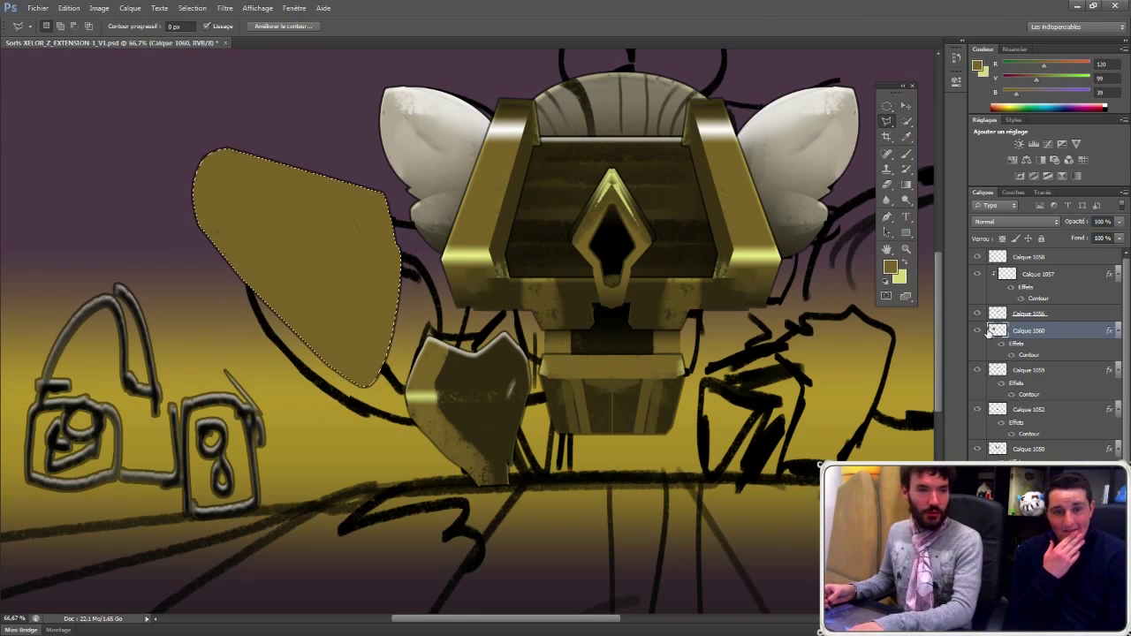
key("m")
left_click_drag(292, 229, 331, 241)
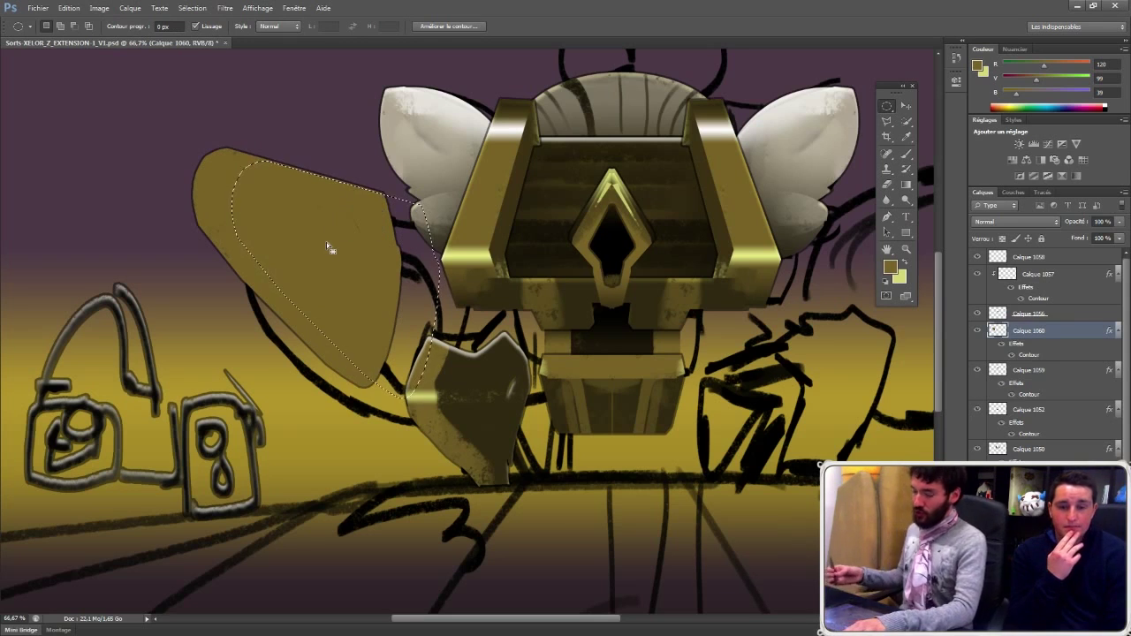
key("ctrl+alt+shift+n")
right_click(1043, 335)
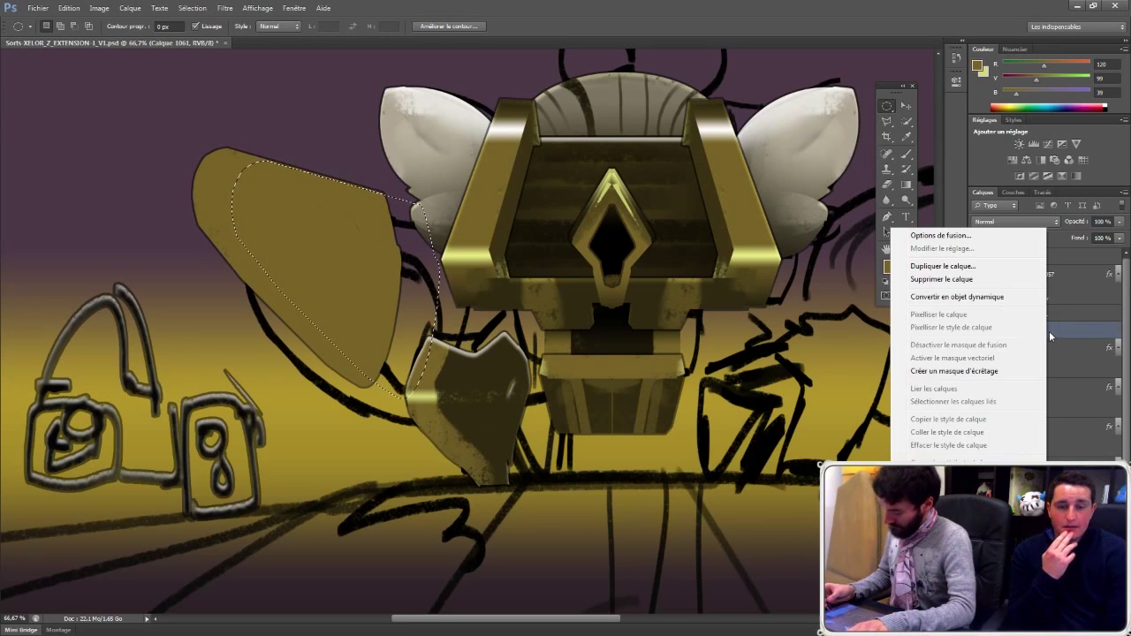
left_click(972, 301)
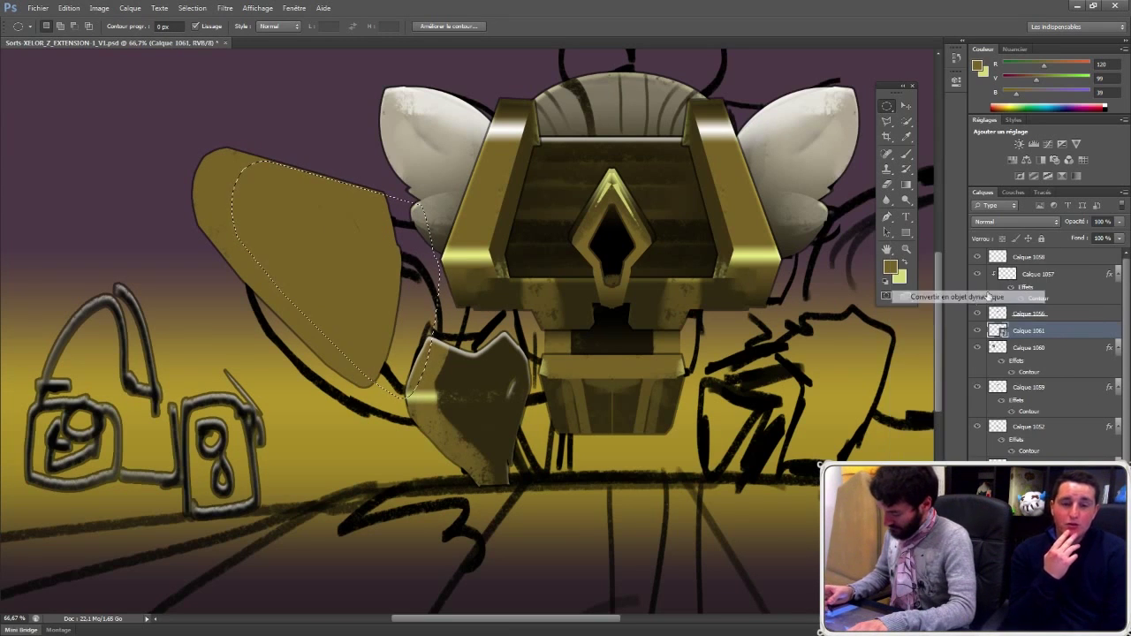
Step: Clip Calque 1061 to the gold plate layer below and brush dark brown shading inside the curved selection
right_click(1038, 340)
left_click(946, 362)
key("b")
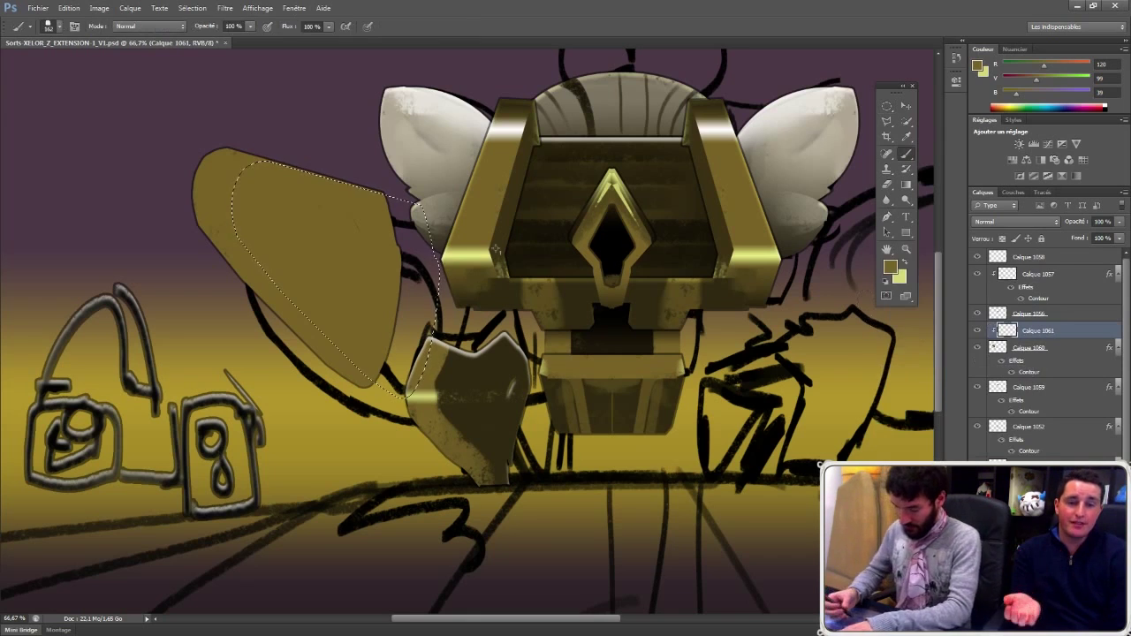
left_click(498, 366, "alt")
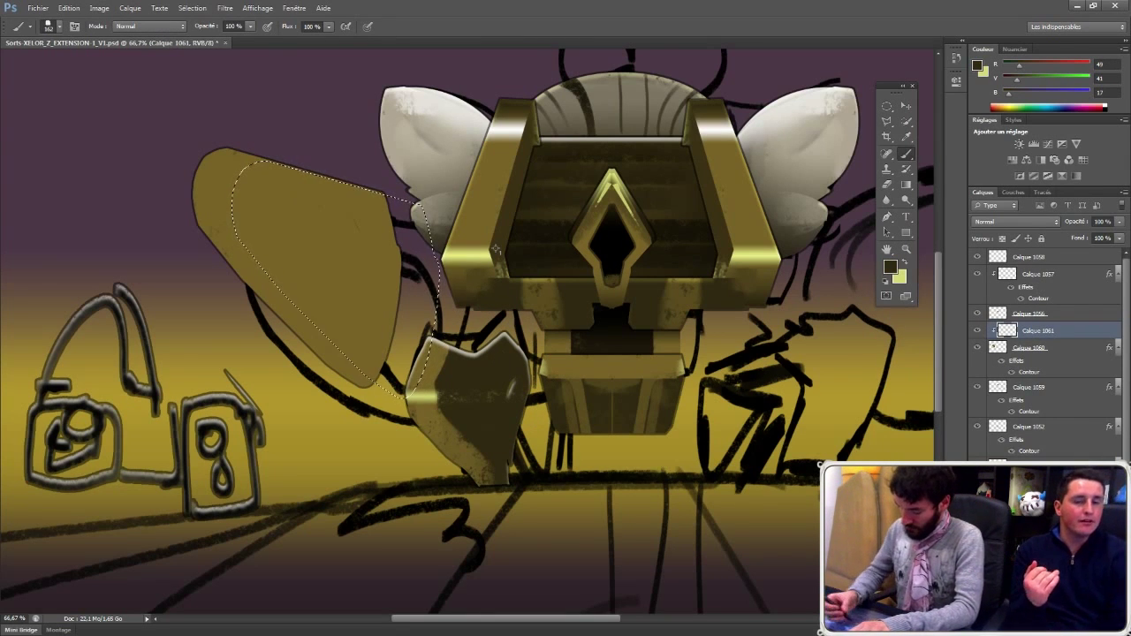
right_click(326, 196)
mouse_move(256, 181)
left_mouse_down()
mouse_move(258, 217)
mouse_move(278, 247)
mouse_move(371, 221)
mouse_move(345, 301)
mouse_move(380, 358)
left_mouse_up()
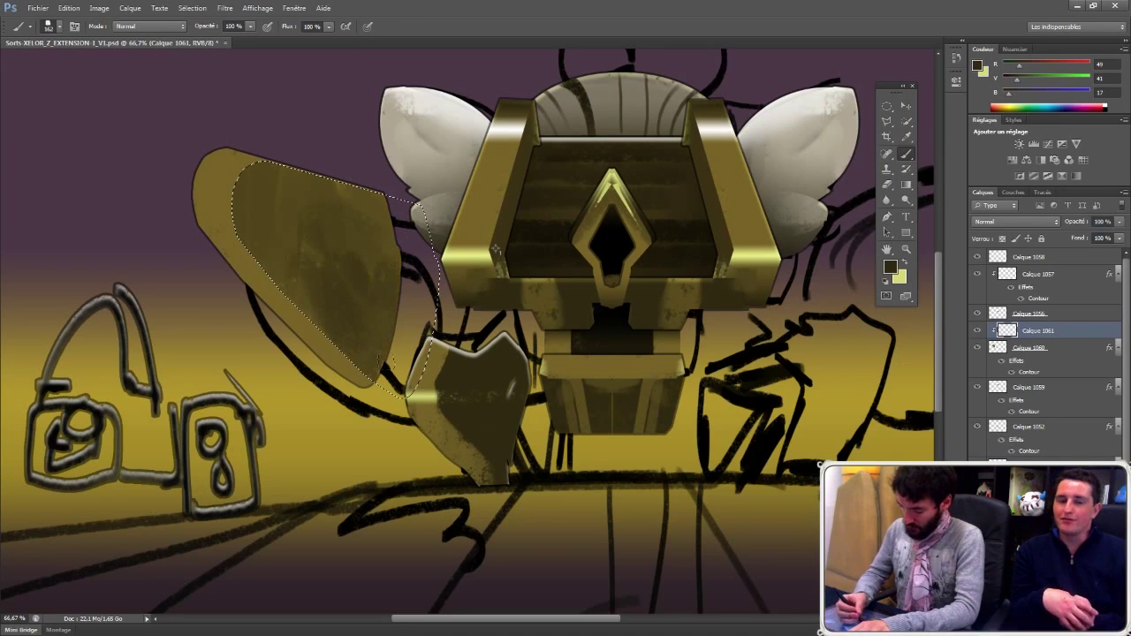
key("ctrl+d")
Step: Load Calque 1060's shape as a selection and add a light yellow gradient along the gold plate's outer edge
left_click(1022, 347)
left_click(1001, 349, "ctrl")
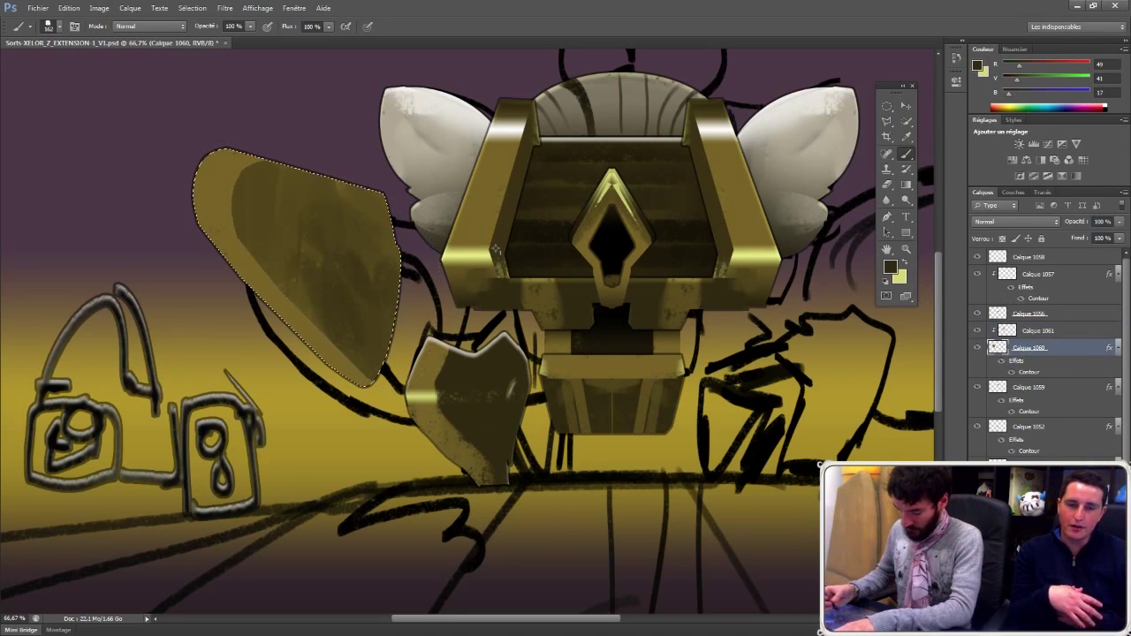
left_click(616, 174, "alt")
key("g")
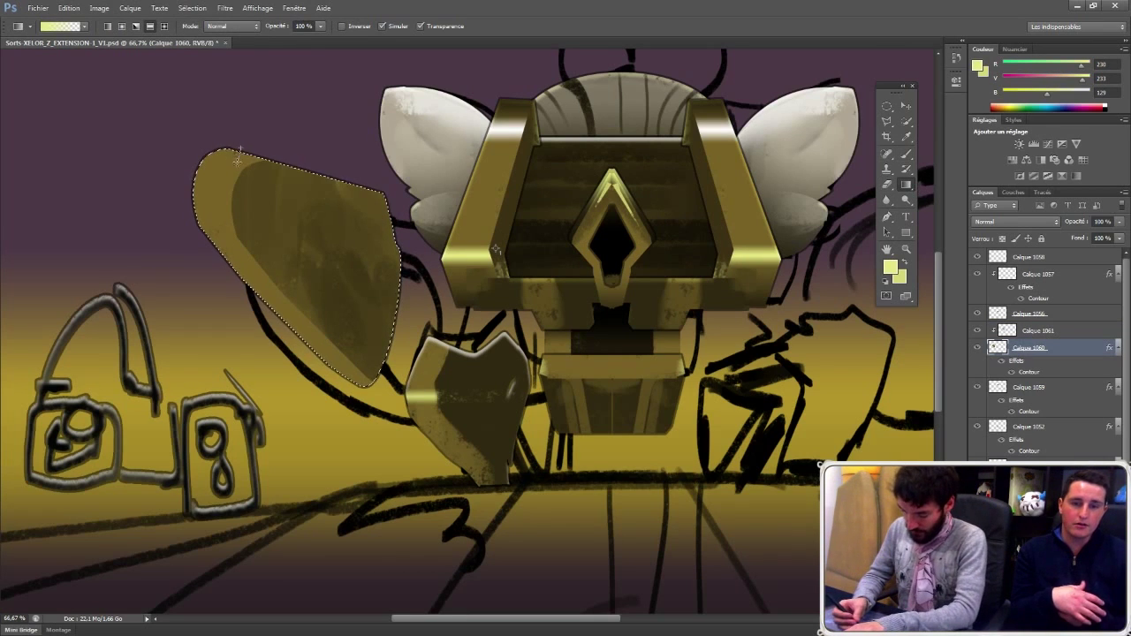
left_click_drag(123, 166, 189, 166)
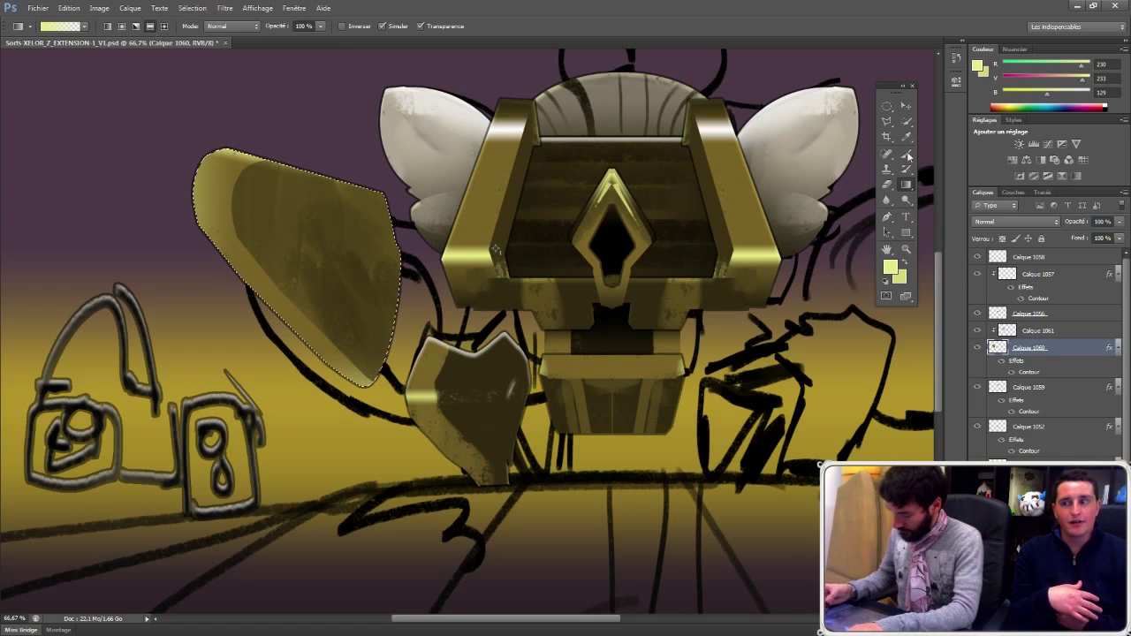
Step: Scale the plate-shaped selection to about 67.6% and shift it slightly toward the plate's inner edge
left_click(882, 103)
right_click(378, 248)
left_click(441, 396)
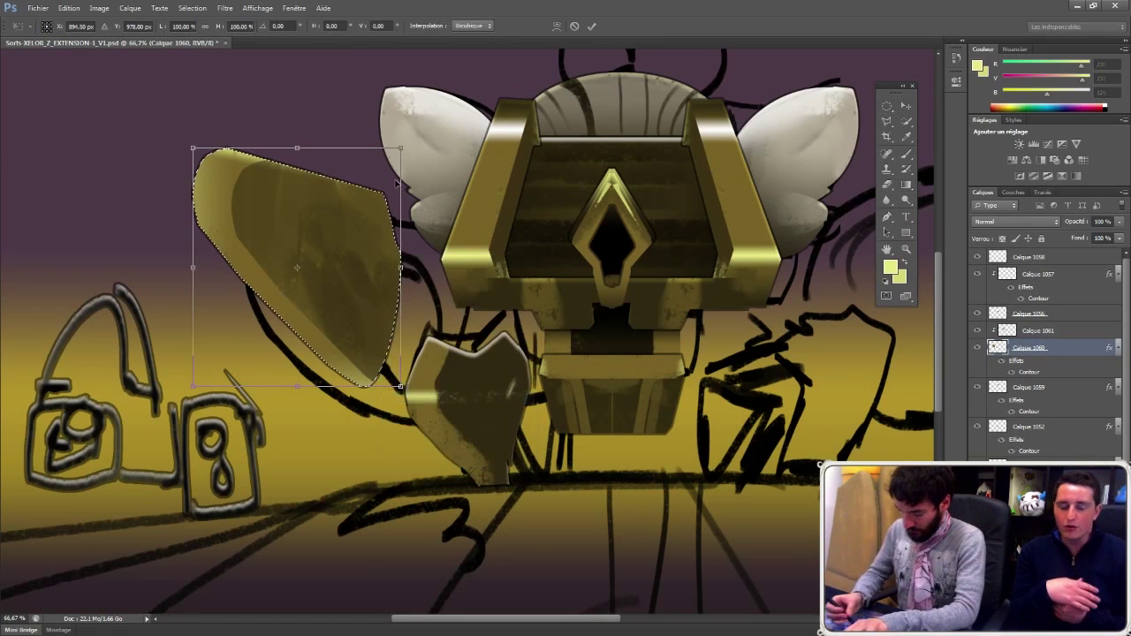
left_click_drag(398, 150, 368, 187)
key("Return")
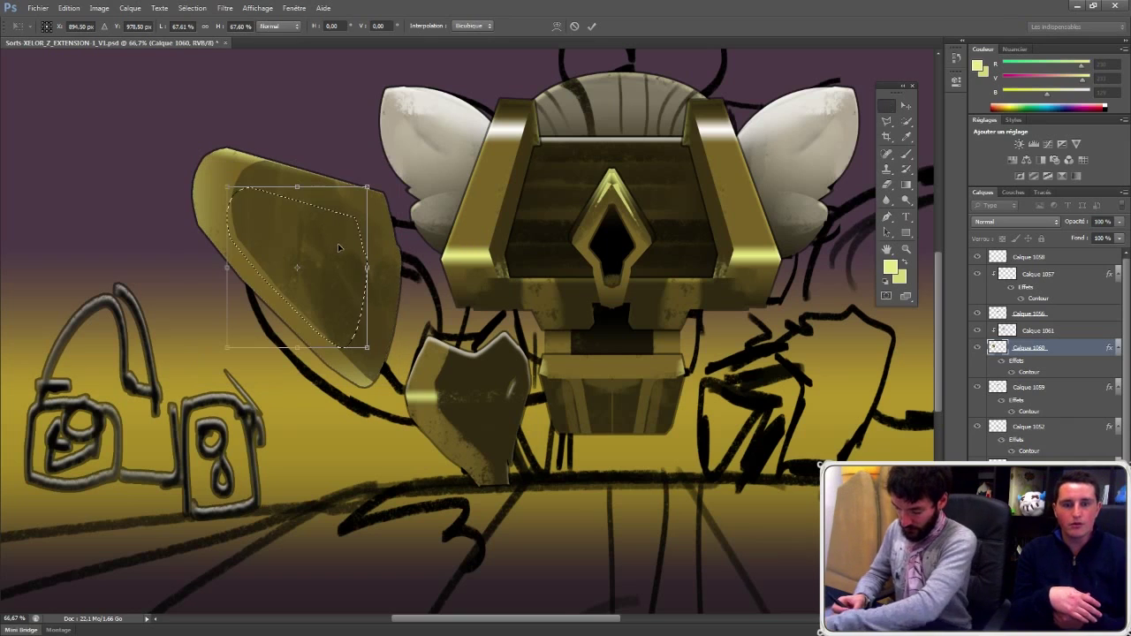
left_click_drag(337, 252, 359, 250)
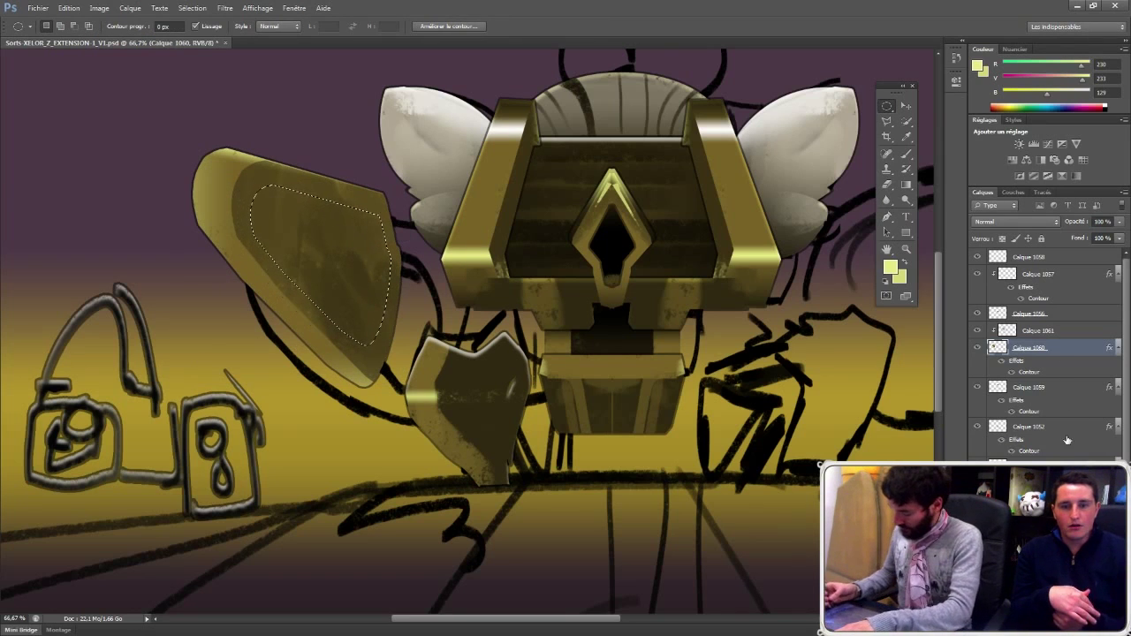
Step: On a new layer above Calque 1061 with Calque 1060's outline effect copied to it, fill the selection with dark brown
left_click(1058, 330)
key("ctrl+shift+alt+n")
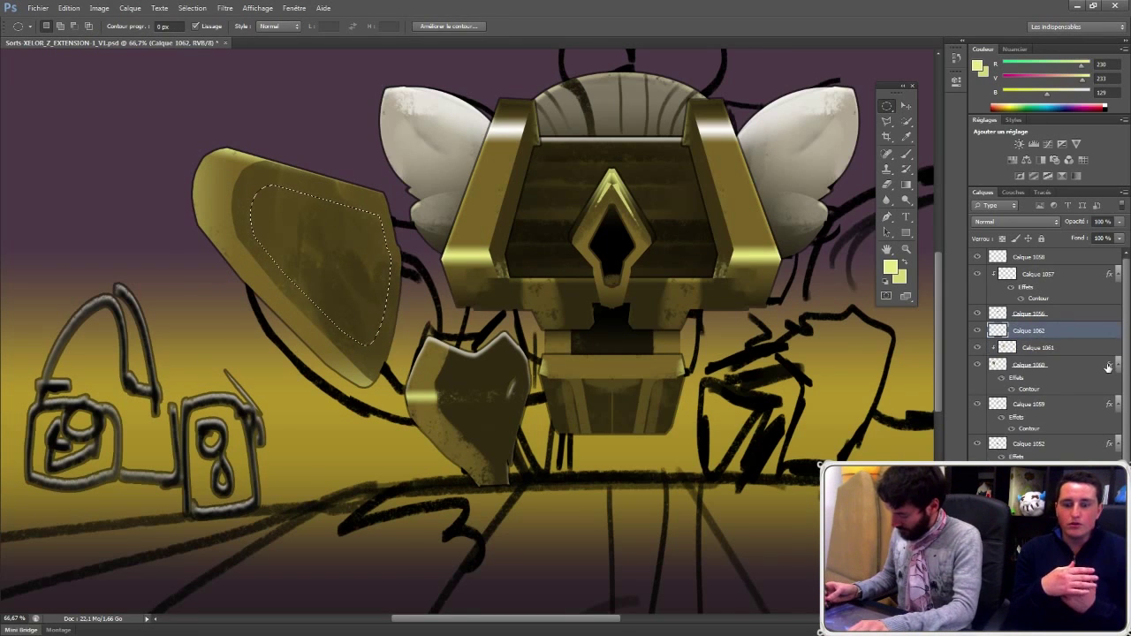
left_click_drag(1109, 368, 1109, 330)
key("b")
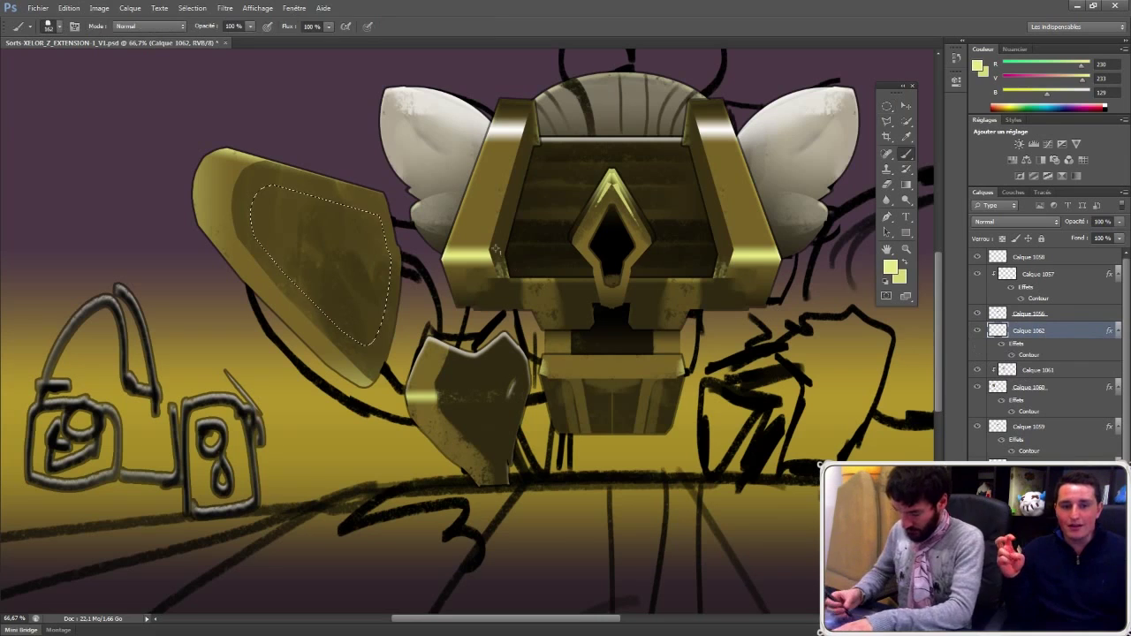
left_click(548, 205, "alt")
mouse_move(252, 194)
left_mouse_down()
mouse_move(344, 287)
mouse_move(358, 281)
mouse_move(276, 192)
left_mouse_up()
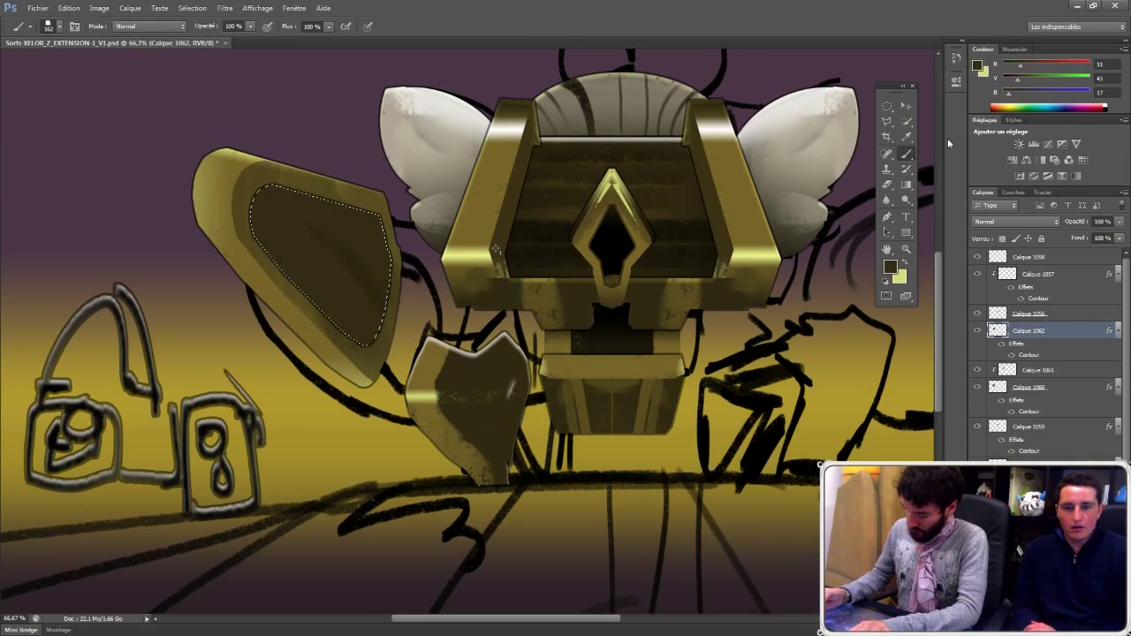
Step: Shade the inner edge of the plate's dark recess near-black using an offset selection limited to Calque 1062, and save the file
key("m")
left_click_drag(349, 257, 330, 247)
key("ctrl+shift+i")
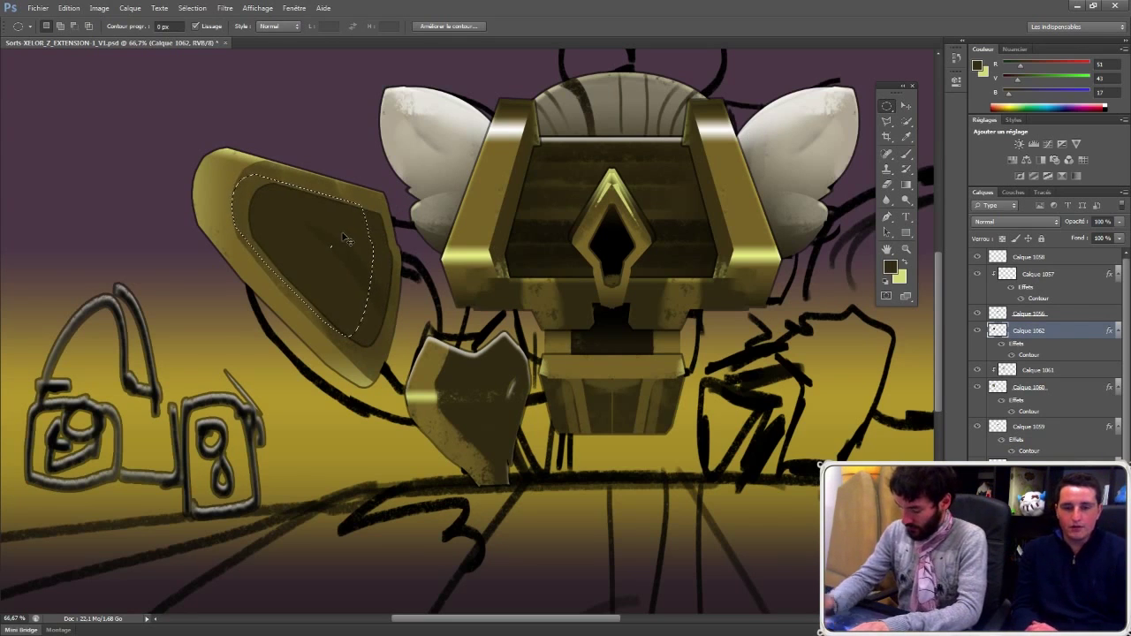
left_click(999, 333, "ctrl+alt+shift")
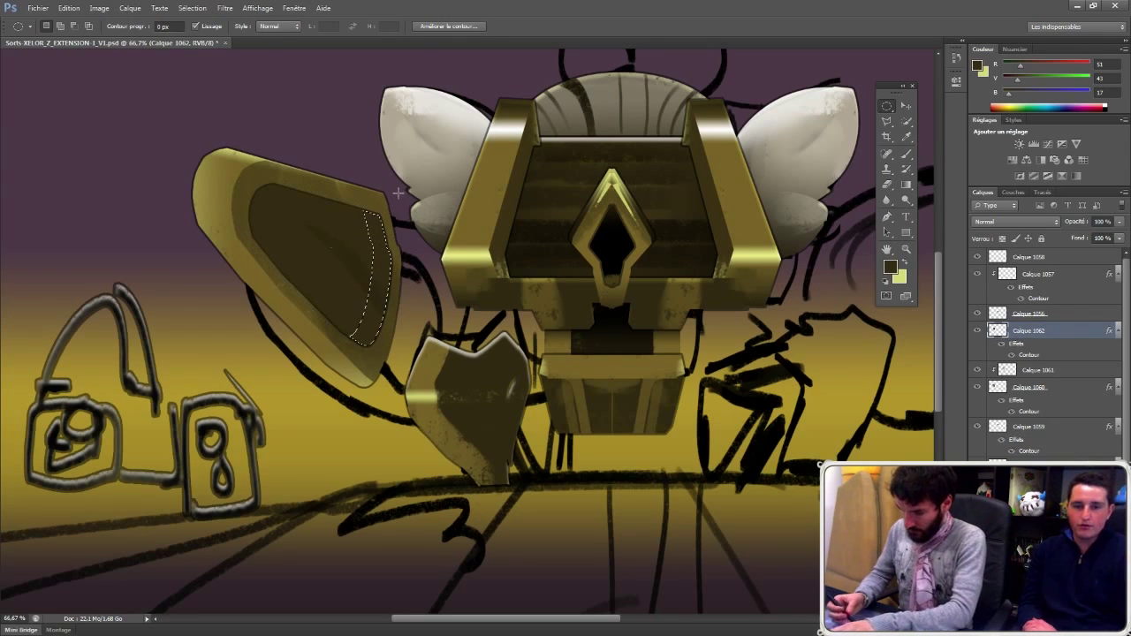
key("b")
left_click(527, 247, "alt")
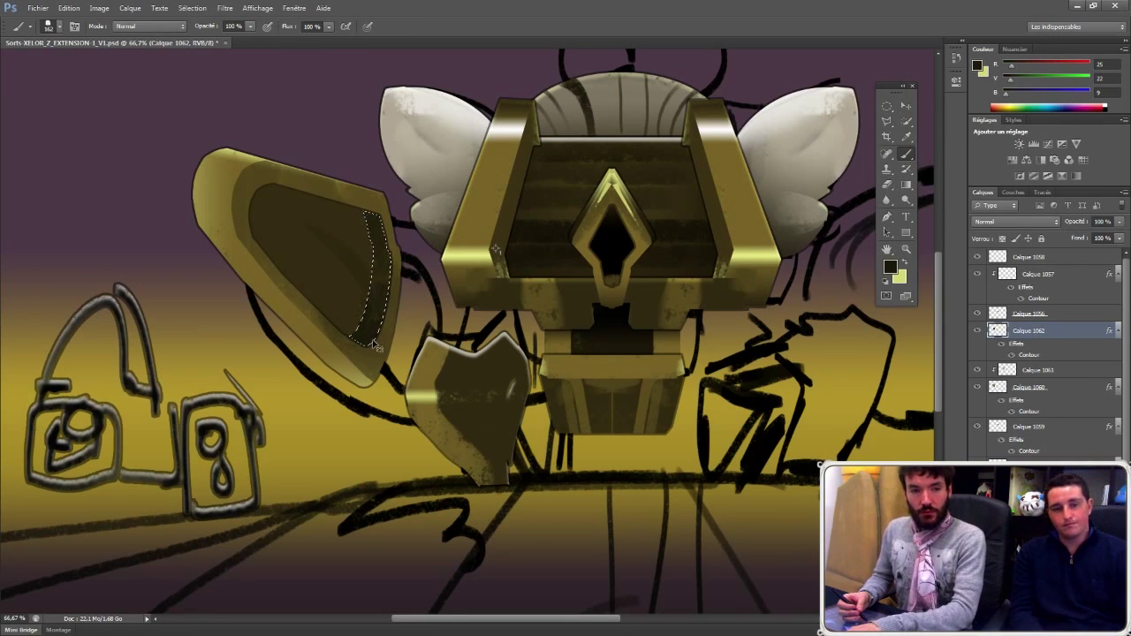
key("ctrl+s")
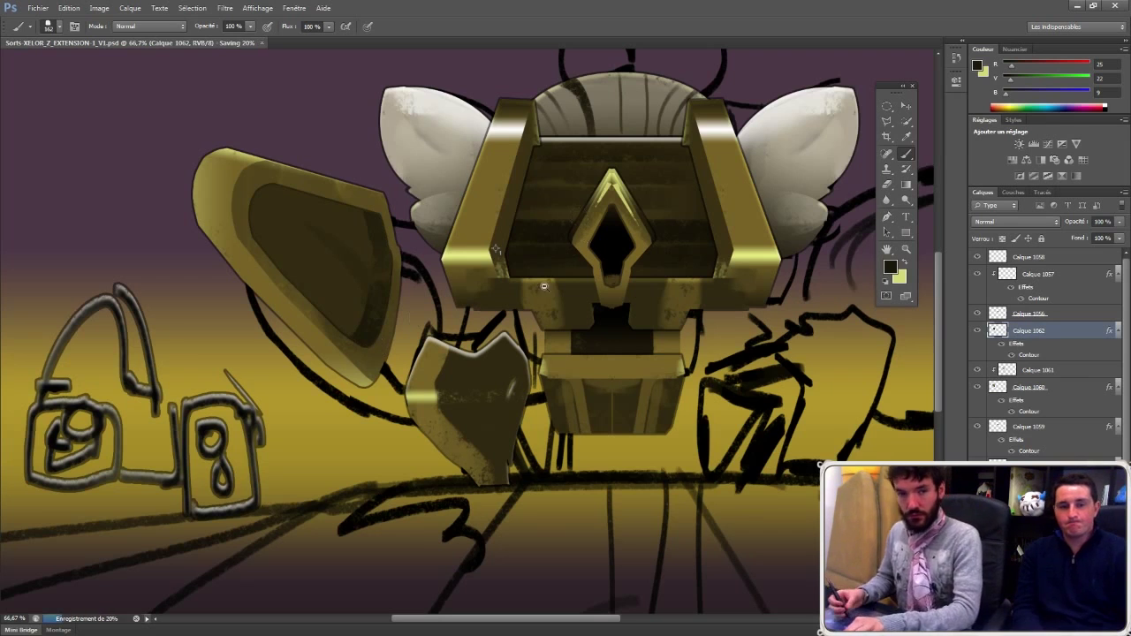
Step: Add a new layer directly above Calque 1046, the layer of the striped grey dome on the head
left_click(576, 332, "ctrl+alt")
left_click(577, 340, "ctrl+alt")
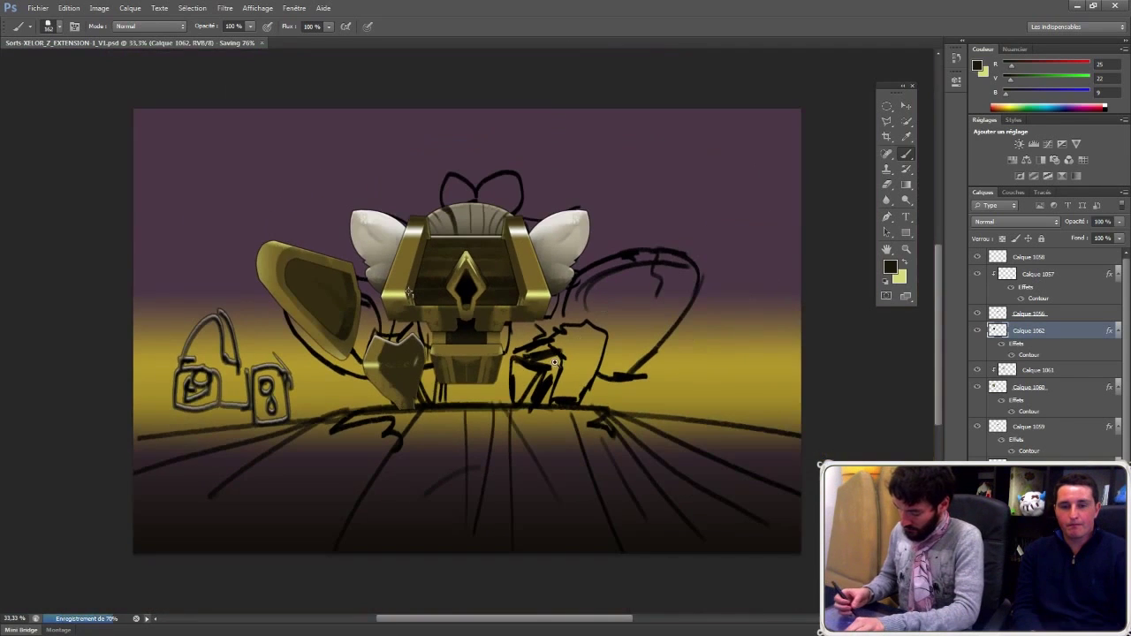
left_click(556, 363, "ctrl")
left_click_drag(550, 290, 609, 294)
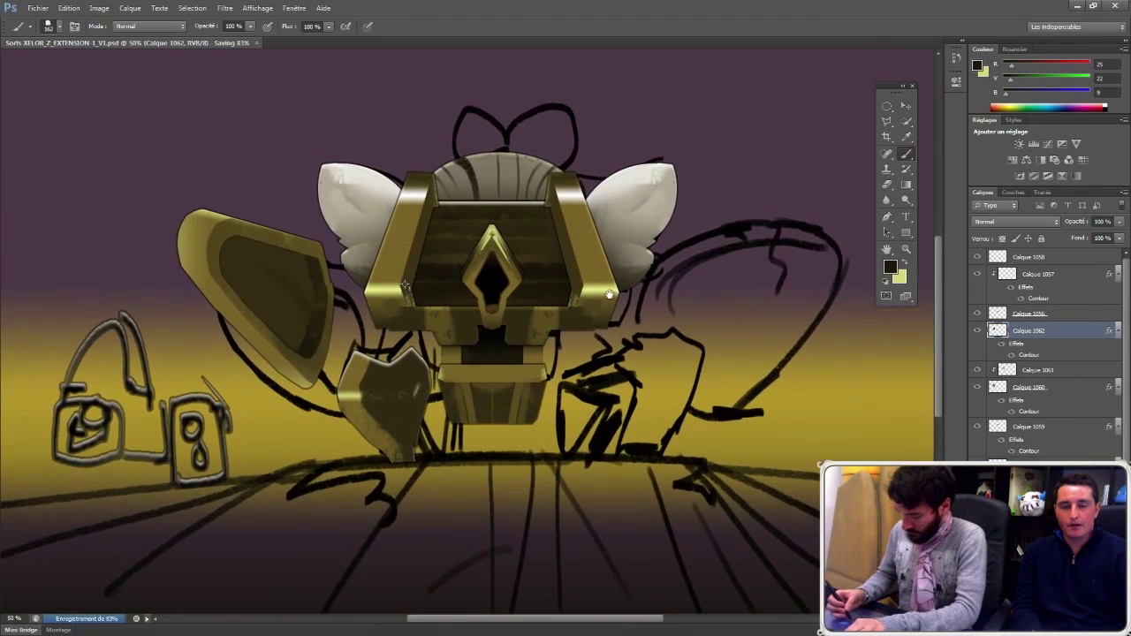
left_click(508, 179, "ctrl")
left_click(905, 106)
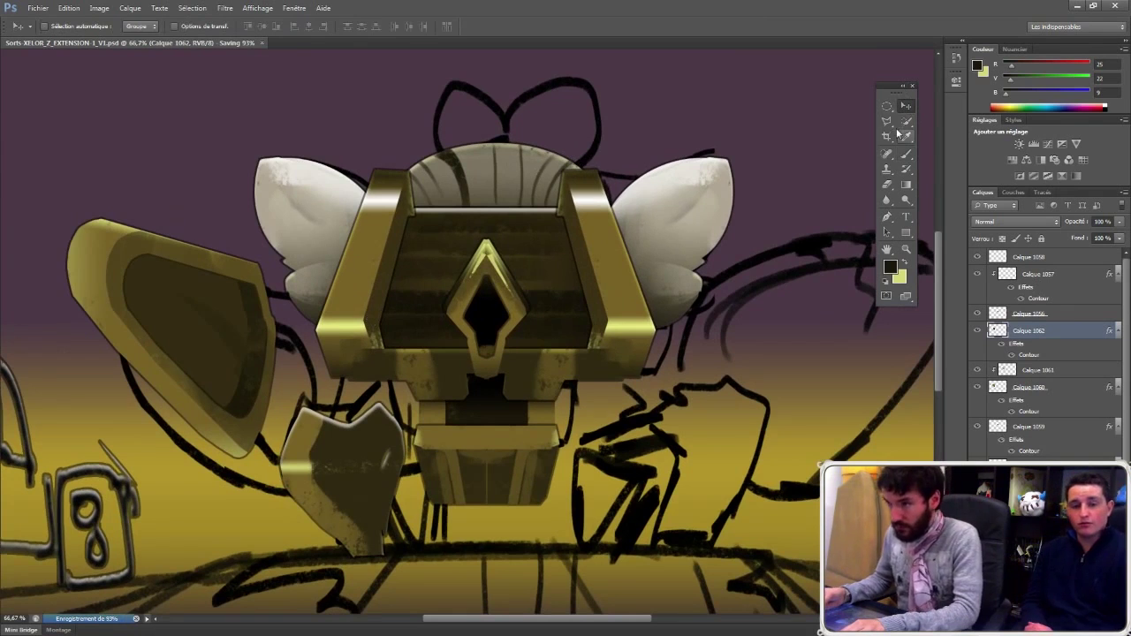
right_click(498, 177)
left_click(533, 180)
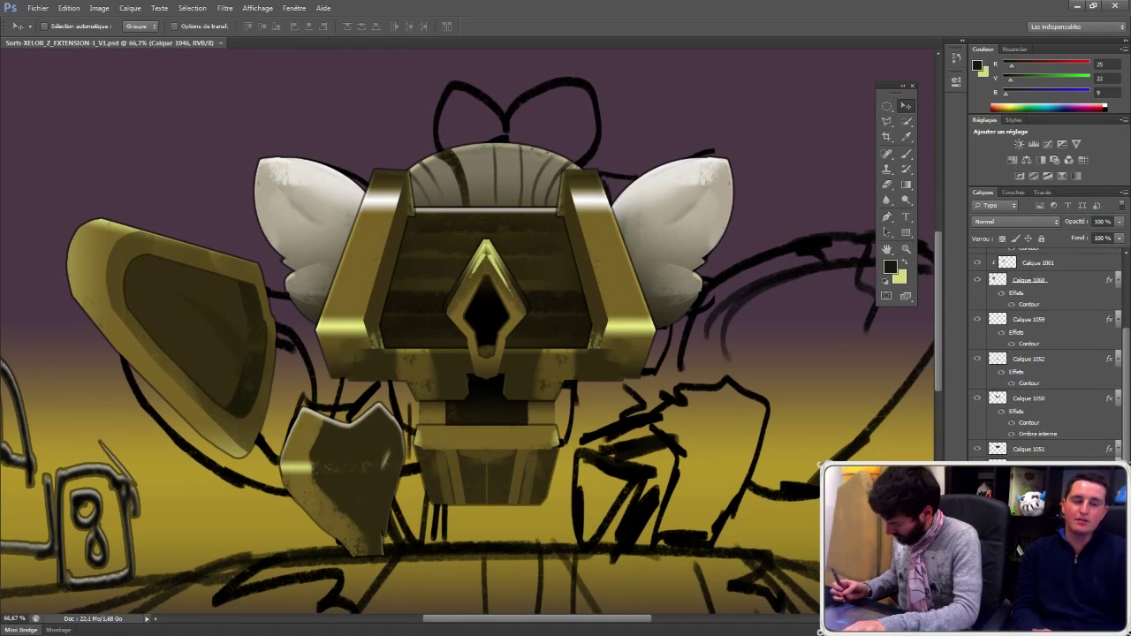
key("ctrl+alt+shift+n")
Step: Make a large circular selection over the head and paint a curved grey tuft along its upper arc above the dome
left_click(887, 106)
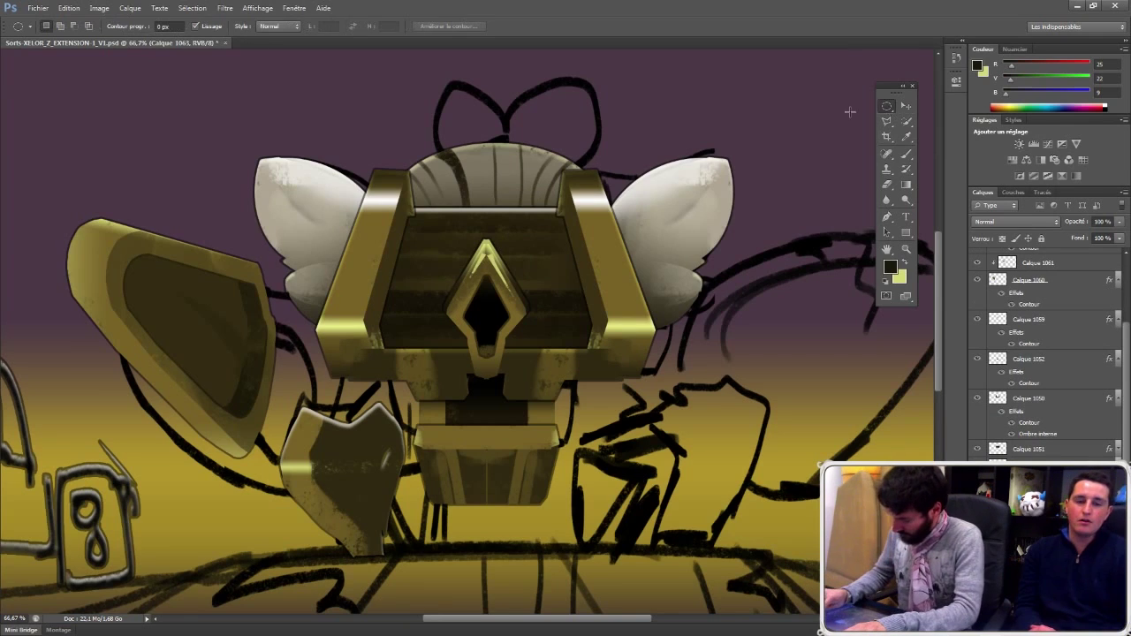
mouse_move(416, 327)
left_mouse_down()
mouse_move(542, 173)
mouse_move(635, 103)
left_mouse_up()
left_click_drag(585, 184, 608, 173)
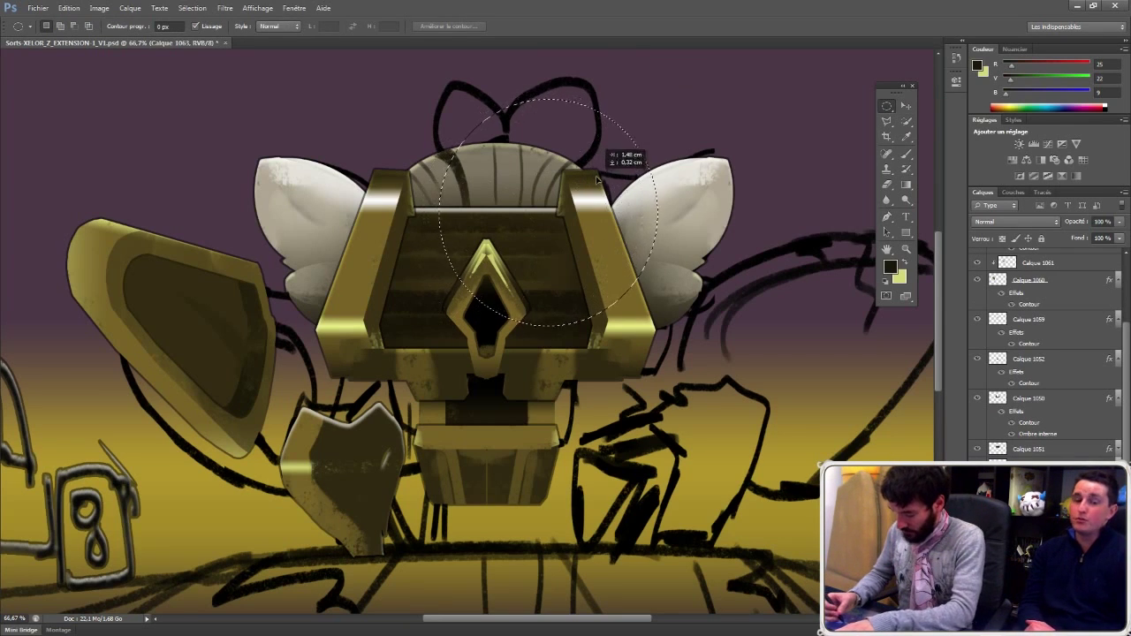
key("b")
left_click(484, 166, "alt")
mouse_move(556, 104)
left_mouse_down()
mouse_move(528, 112)
mouse_move(530, 129)
left_mouse_up()
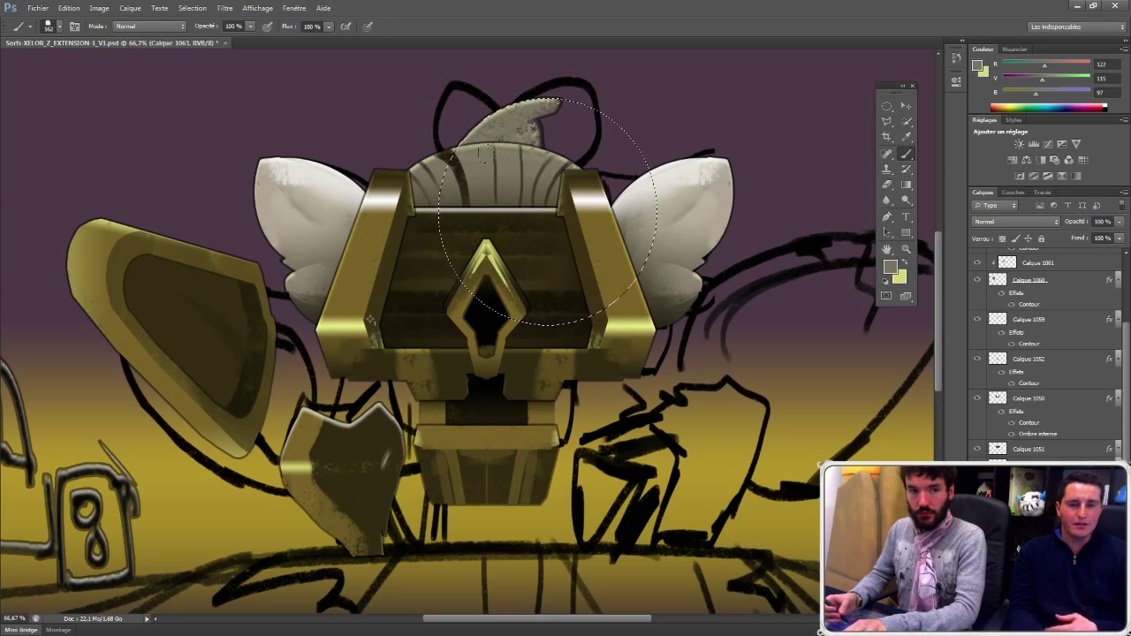
Step: Paint a second, thinner grey tuft beside the first using the shifted circular selection, and move both tufts slightly to the right
key("m")
left_click_drag(558, 184, 550, 174)
key("b")
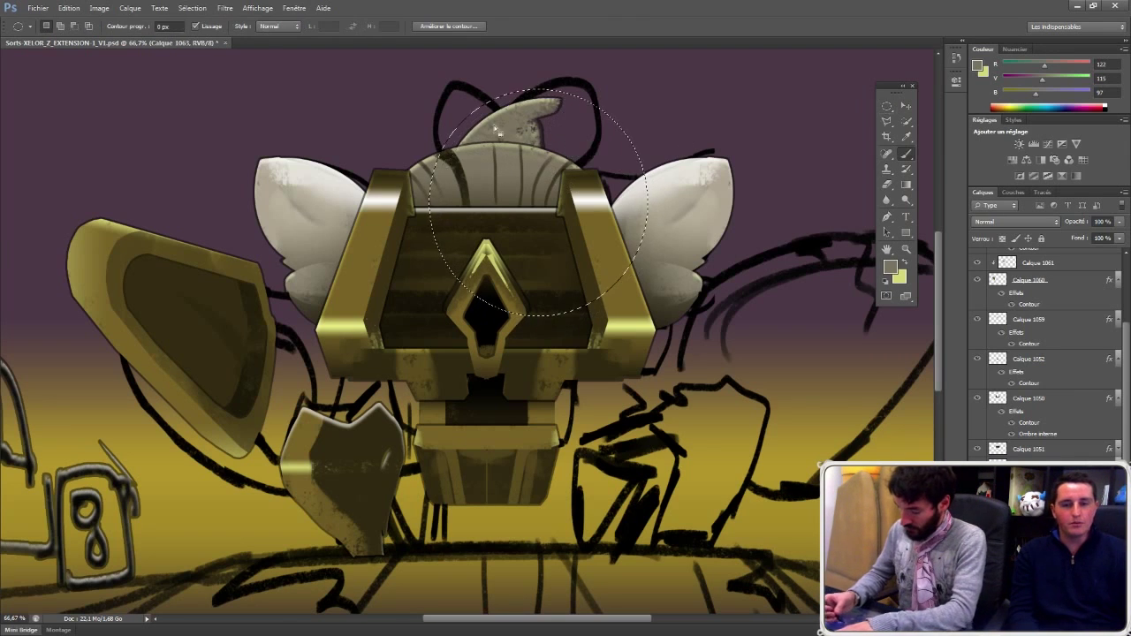
left_click(537, 163, "alt")
right_click(499, 125)
left_click(537, 156)
left_click_drag(454, 142, 485, 106)
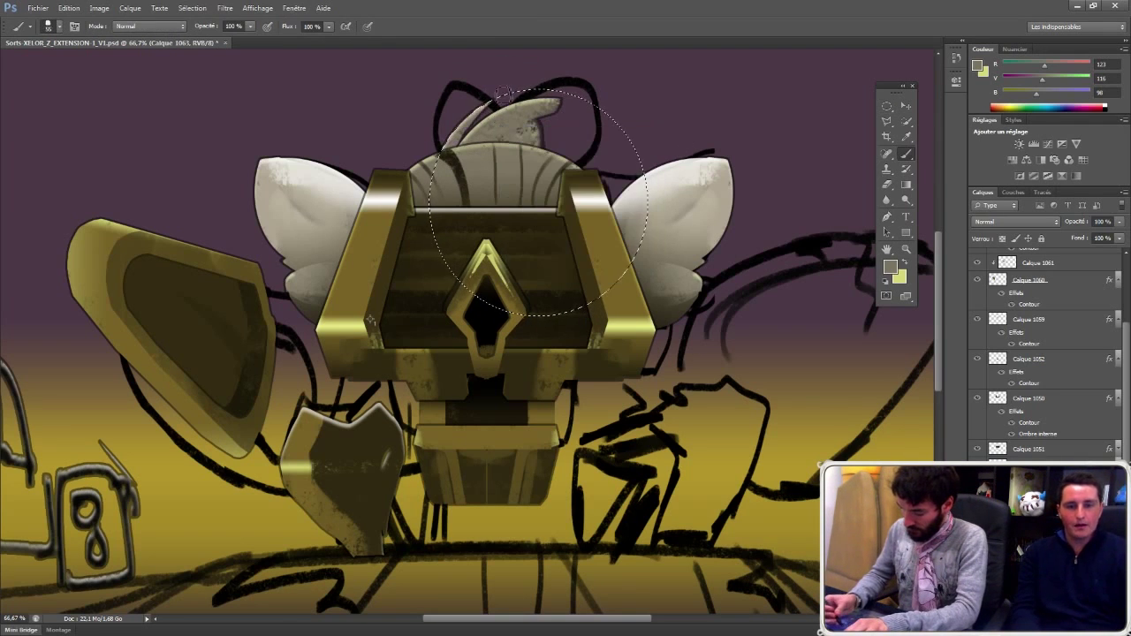
key("v")
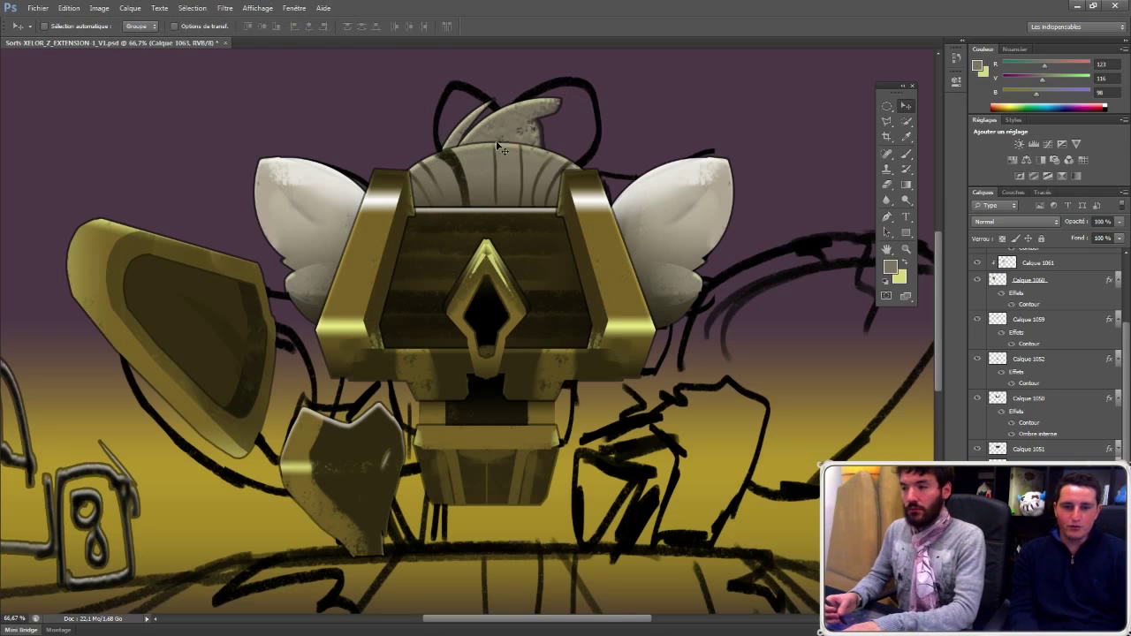
left_click_drag(529, 132, 575, 105)
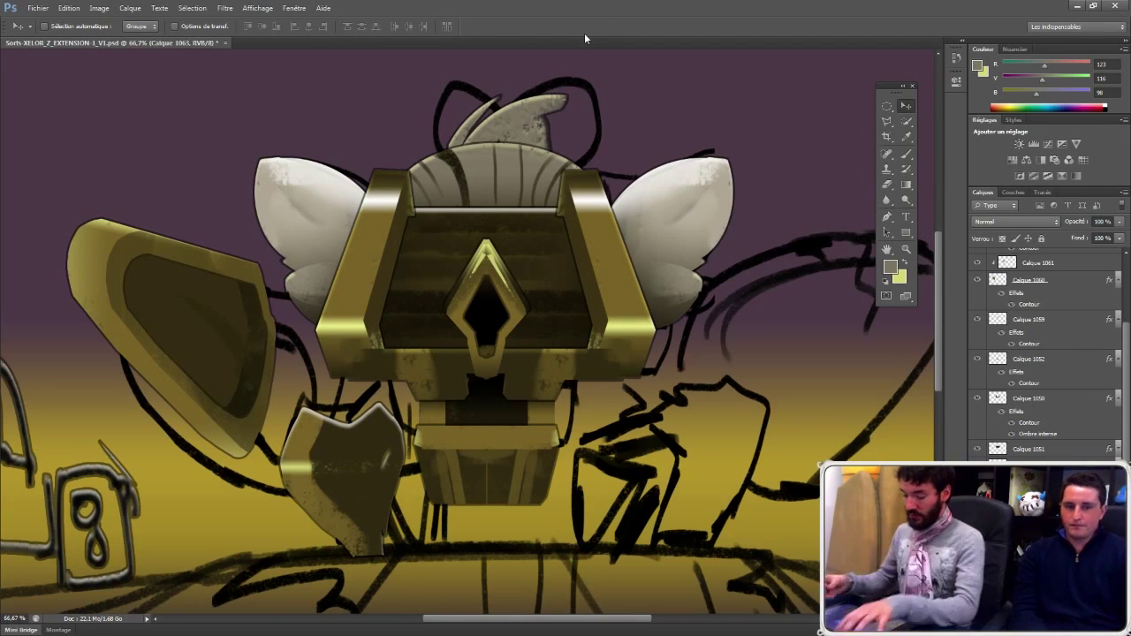
Step: Draw a freehand selection around the upper part of the notched armour piece below the gold plate
left_click(888, 107)
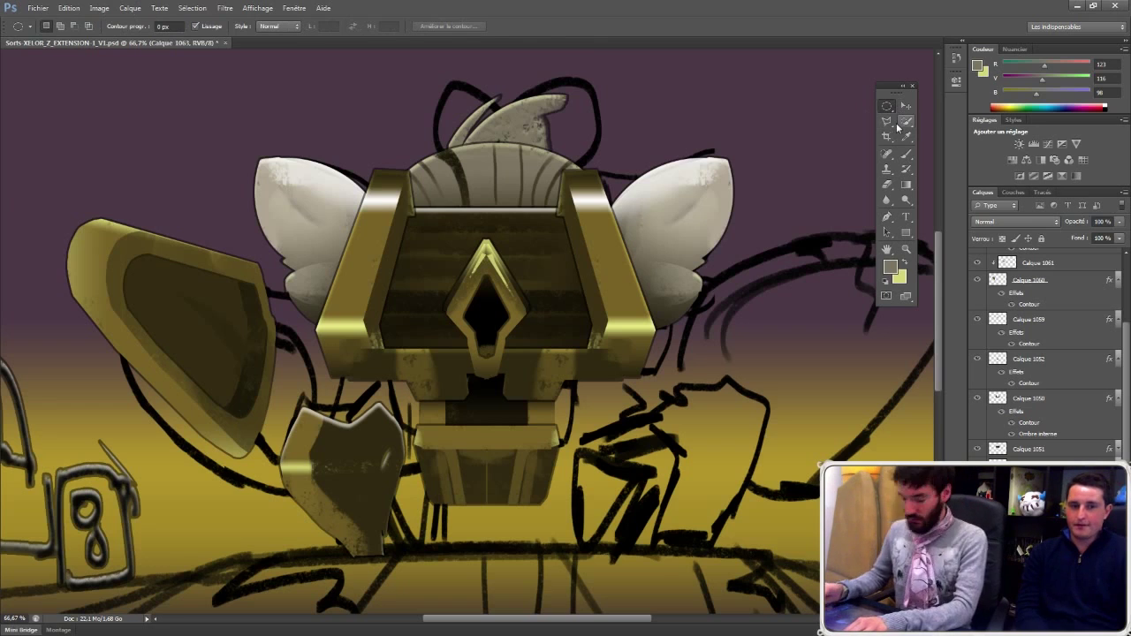
left_click_drag(888, 122, 925, 126)
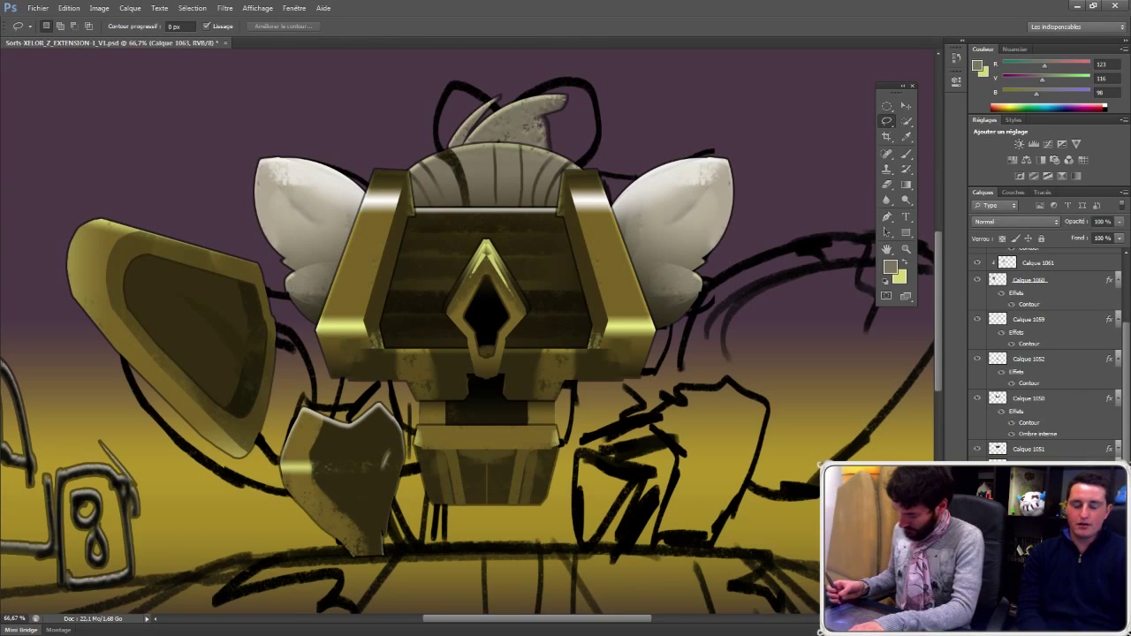
mouse_move(977, 482)
left_mouse_down()
mouse_move(977, 548)
mouse_move(977, 482)
left_mouse_up()
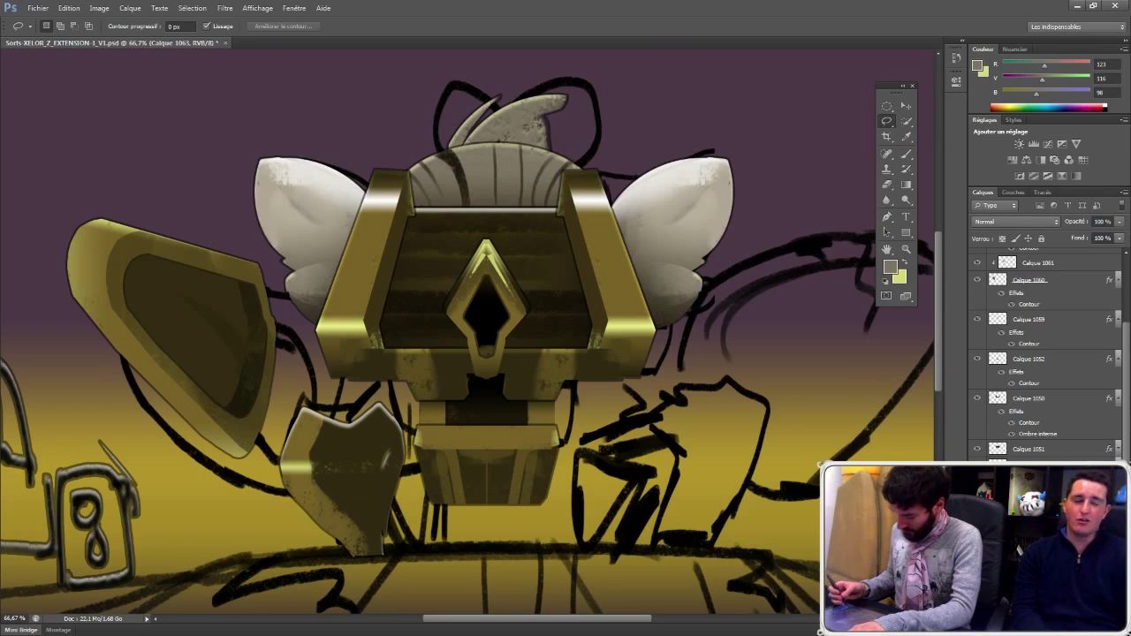
left_click(978, 565)
key("ctrl+comma")
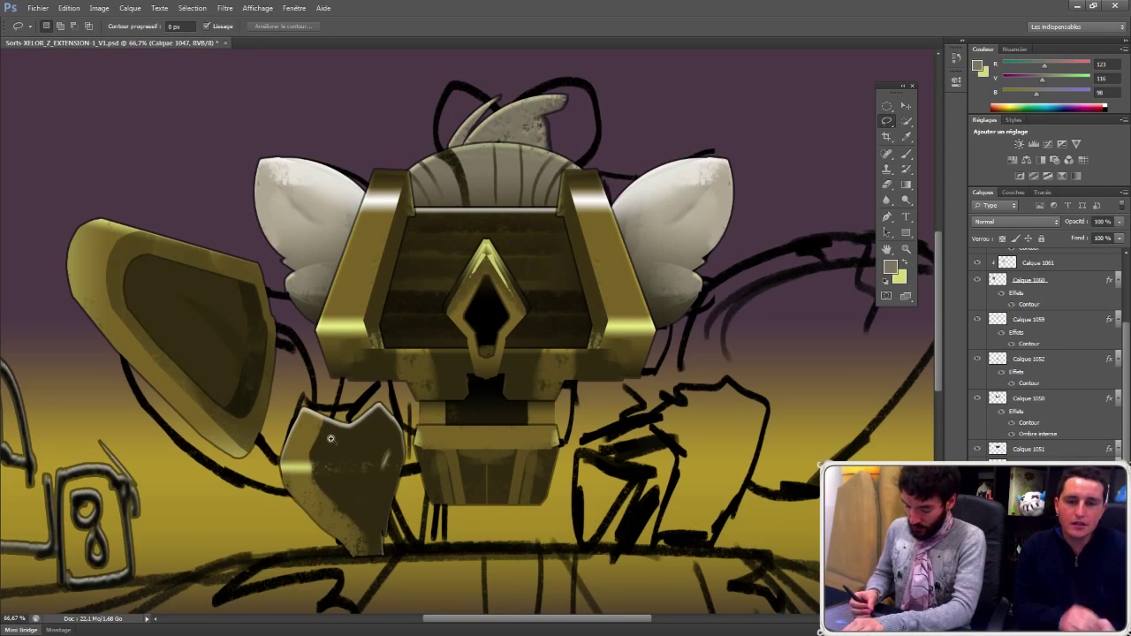
key("ctrl+plus")
left_click_drag(324, 442, 375, 367)
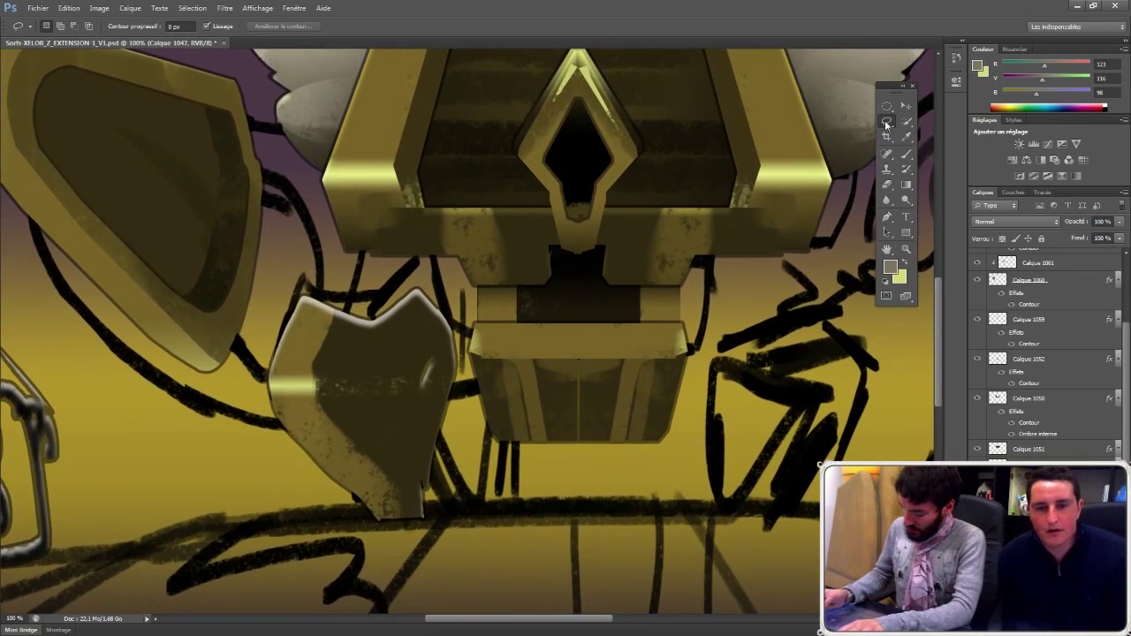
mouse_move(309, 297)
left_mouse_down()
mouse_move(359, 298)
mouse_move(364, 316)
mouse_move(382, 319)
mouse_move(390, 291)
mouse_move(426, 300)
mouse_move(409, 358)
mouse_move(300, 376)
left_mouse_up()
Step: On layer Calque 1054, square off the top corners of the notched armour piece by painting gold inside the selection
key("b")
left_click(404, 165, "alt")
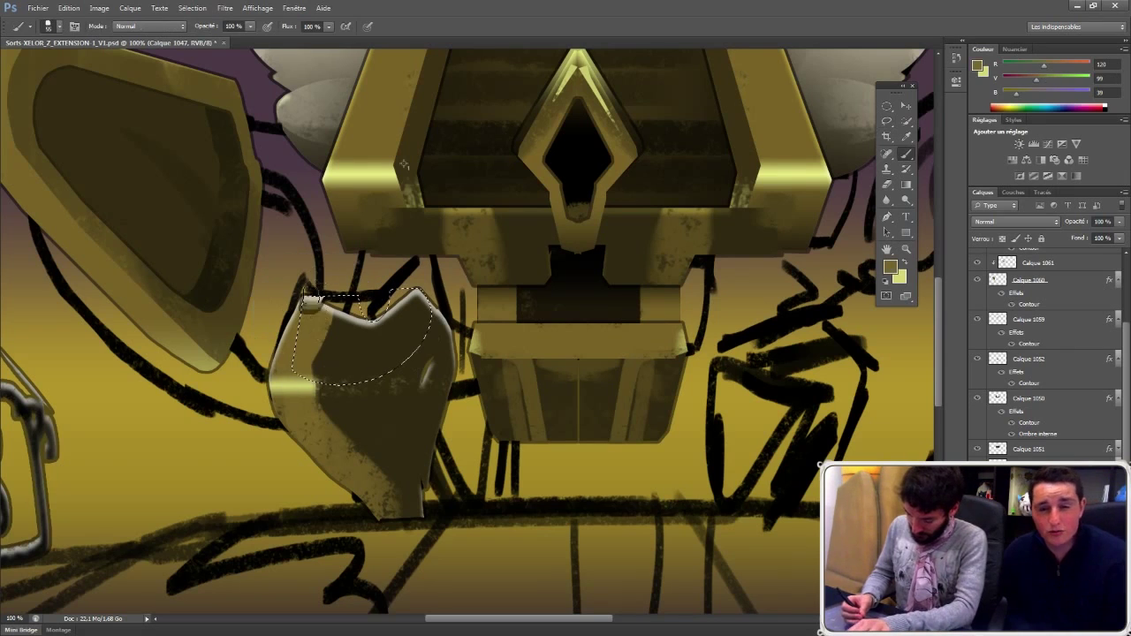
right_click(324, 336, "ctrl")
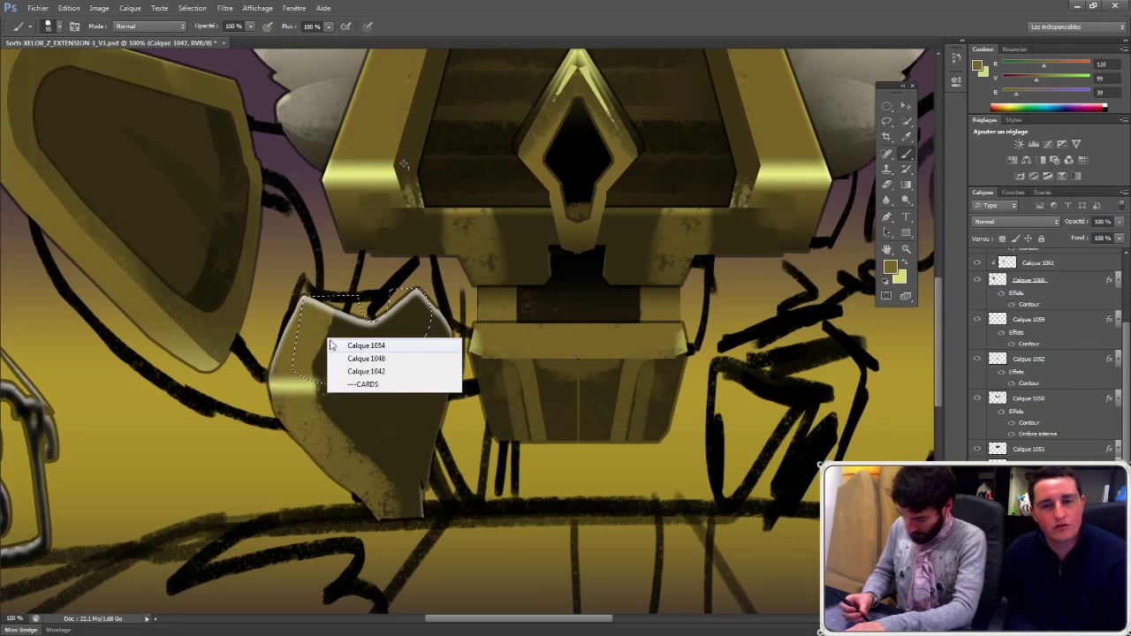
left_click(354, 345)
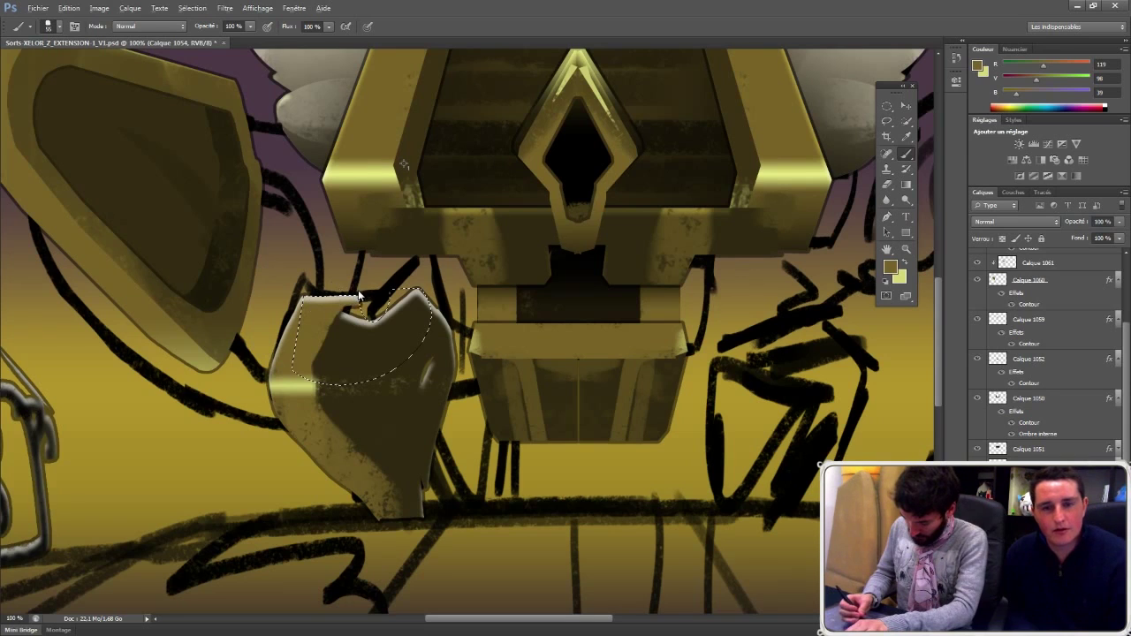
mouse_move(359, 297)
left_mouse_down()
mouse_move(360, 318)
mouse_move(380, 320)
mouse_move(348, 318)
mouse_move(410, 313)
mouse_move(407, 299)
mouse_move(420, 293)
left_mouse_up()
left_click(367, 338, "alt")
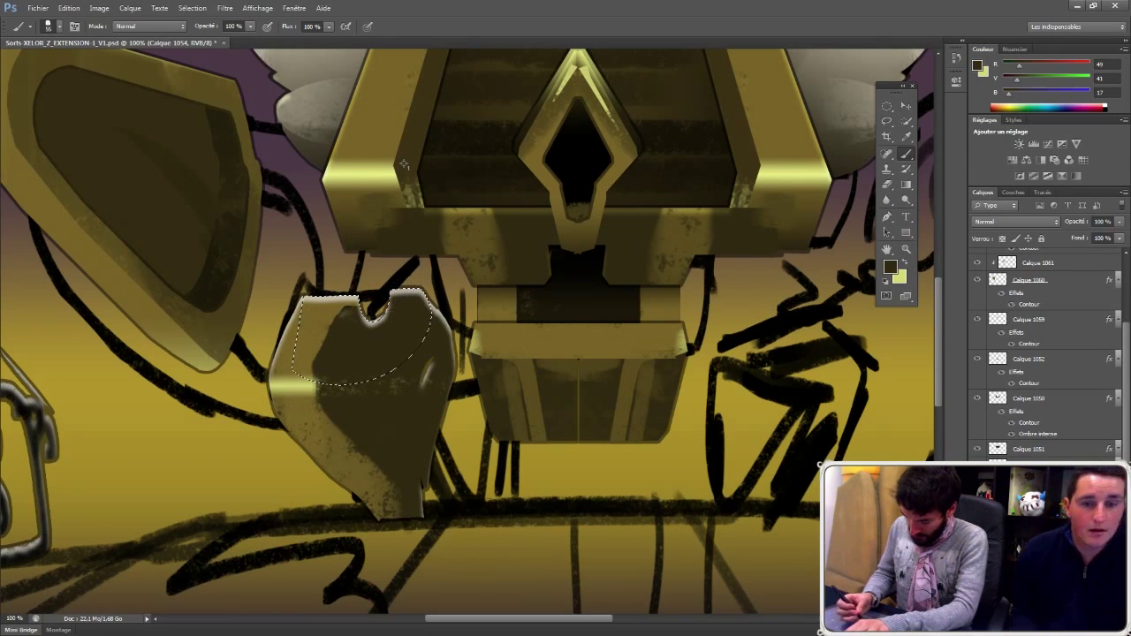
left_click(323, 309, "alt")
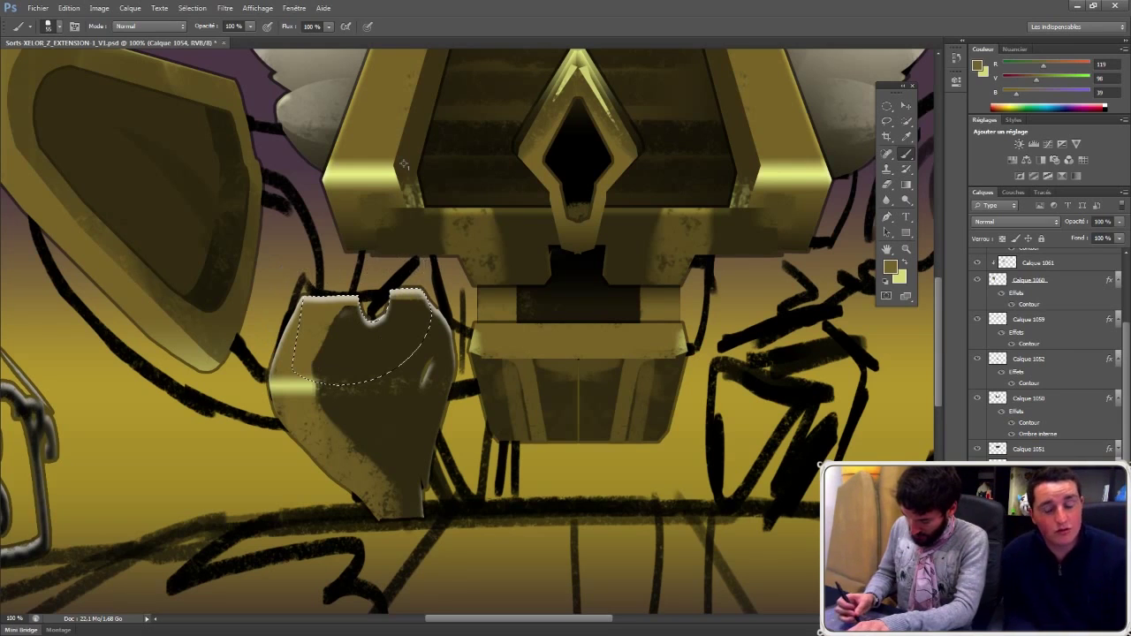
left_click(997, 521, "ctrl")
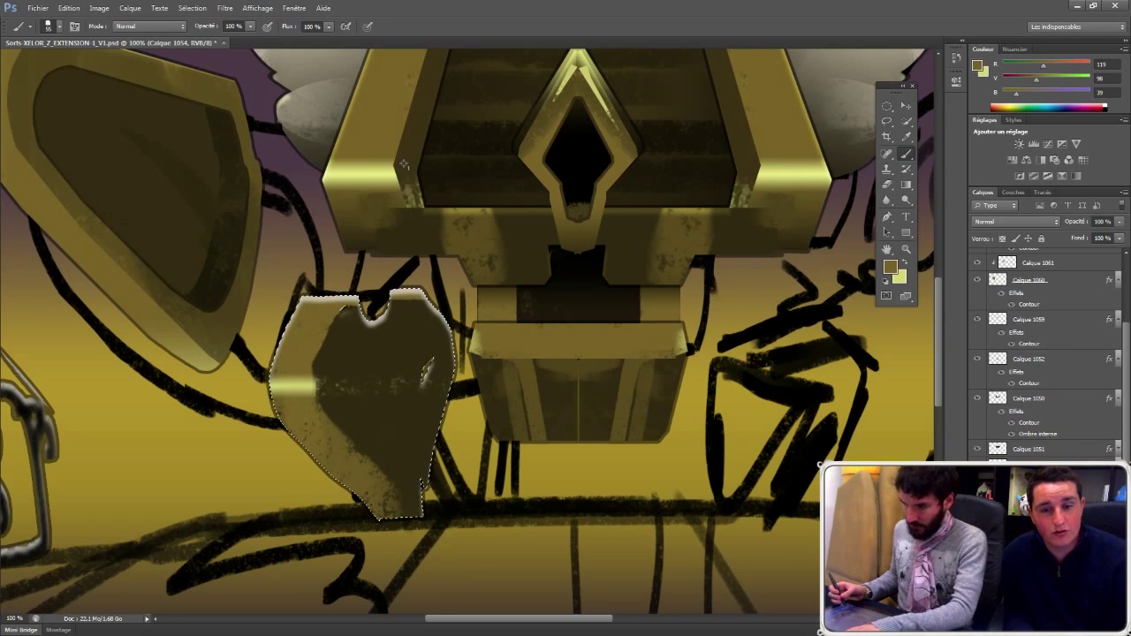
key("ctrl+d")
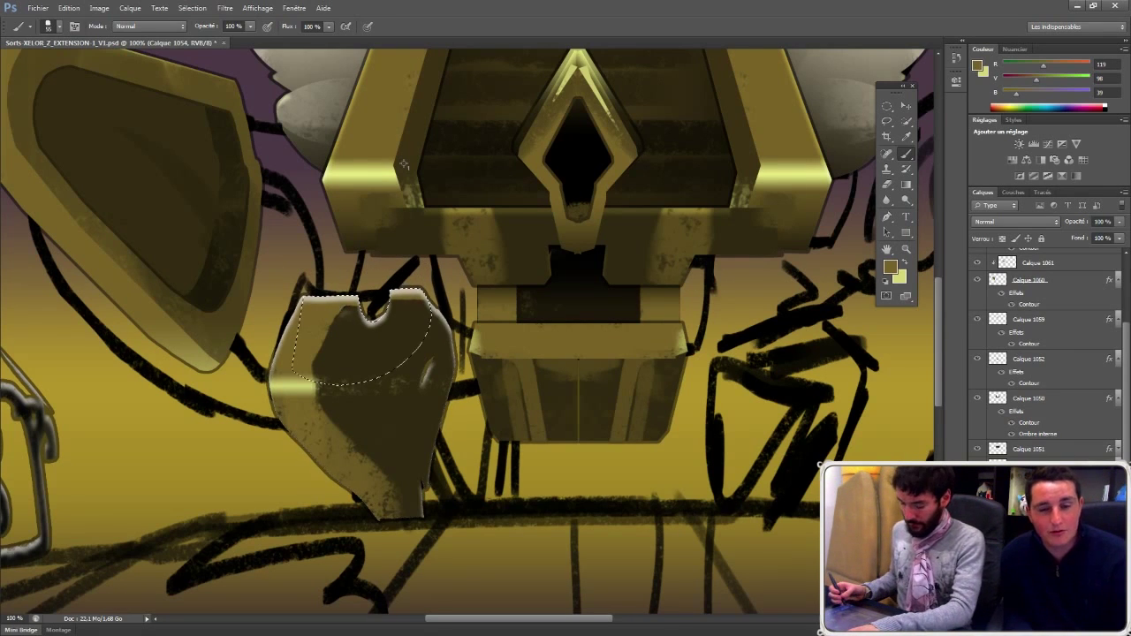
Step: Draw a polygonal selection around the lower half of the notched armour piece, following straight sides down to its bottom tip
left_click_drag(887, 121, 932, 137)
left_click(451, 331)
left_click(456, 365)
left_click(431, 486)
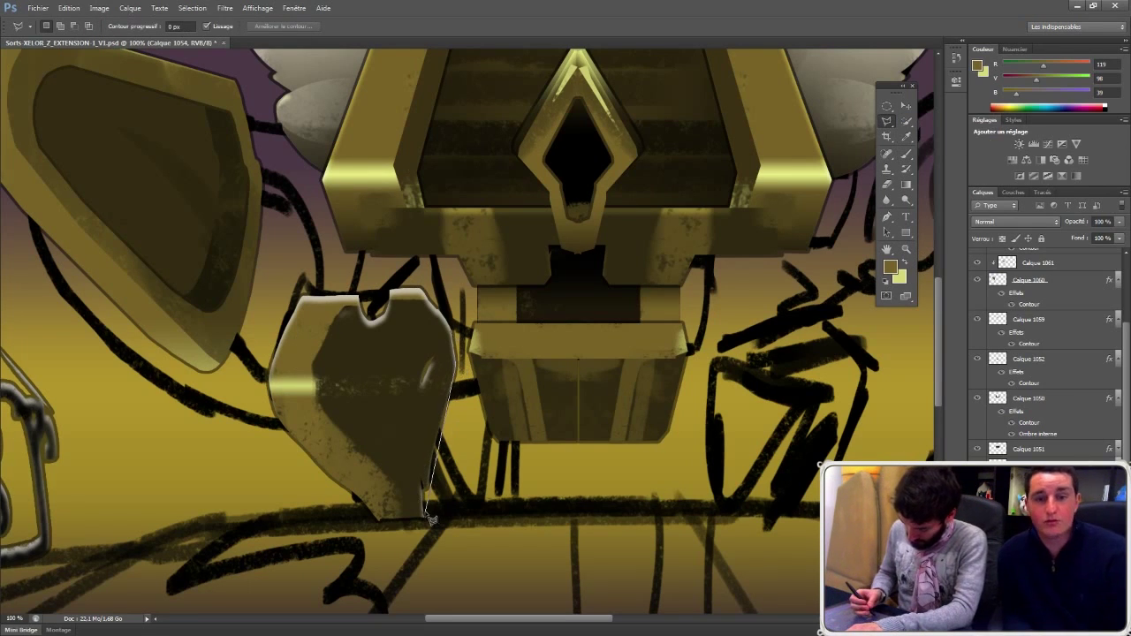
left_click(426, 515)
left_click(420, 525)
left_click(387, 527)
left_click(320, 469)
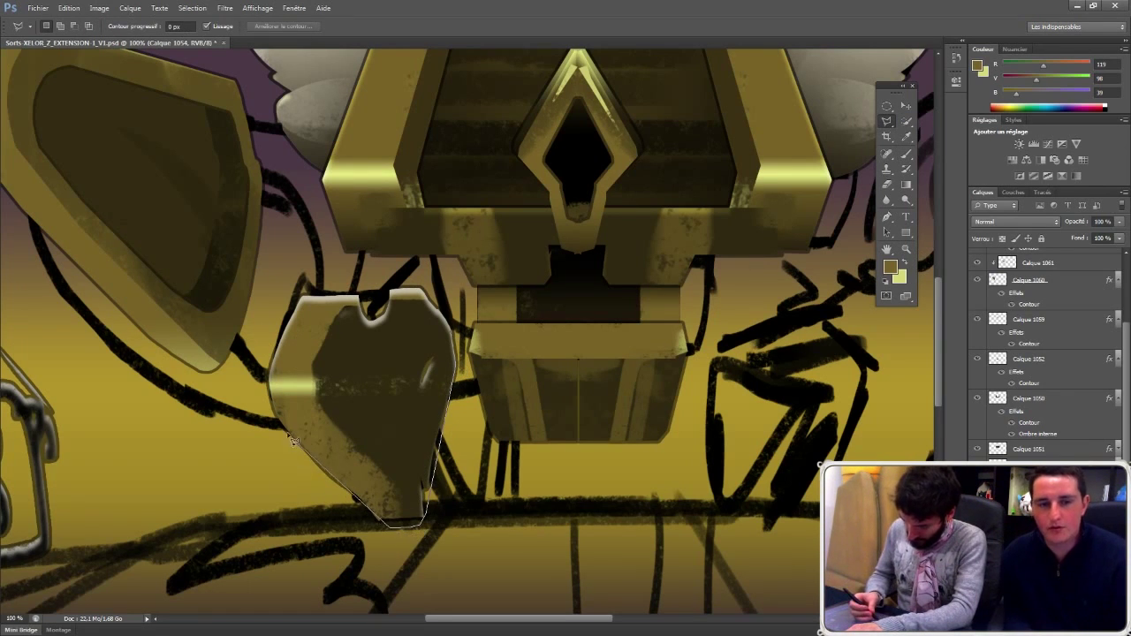
left_click(281, 417)
double_click(283, 389)
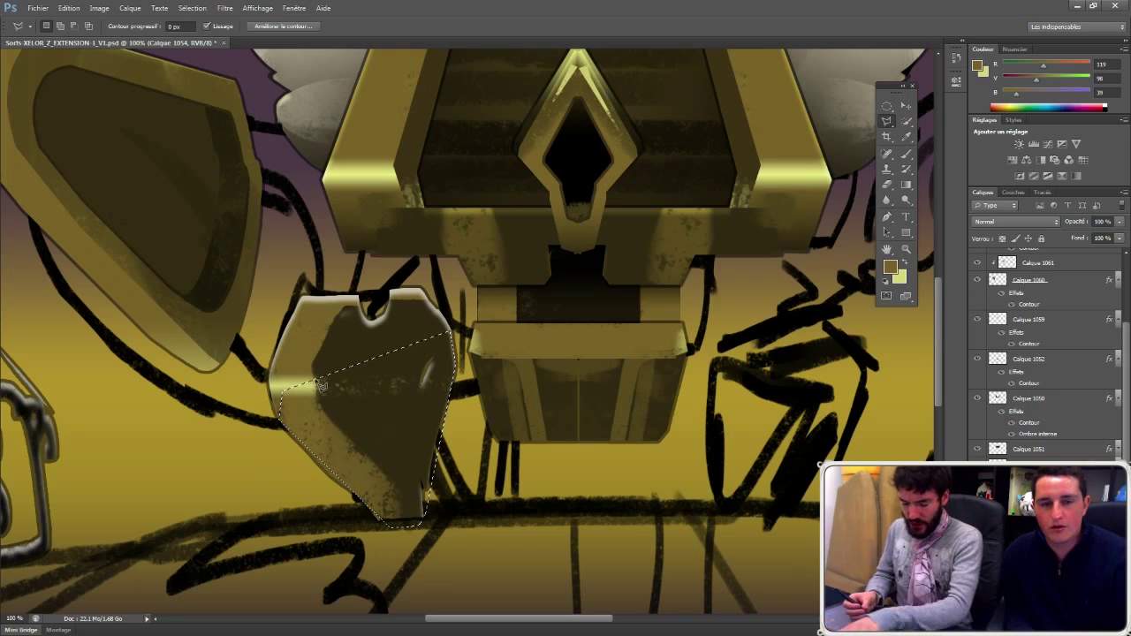
Step: Paint inside the selection with sampled armour colours to straighten the sides and tip of the piece's lower half
key("b")
left_click(403, 165, "alt")
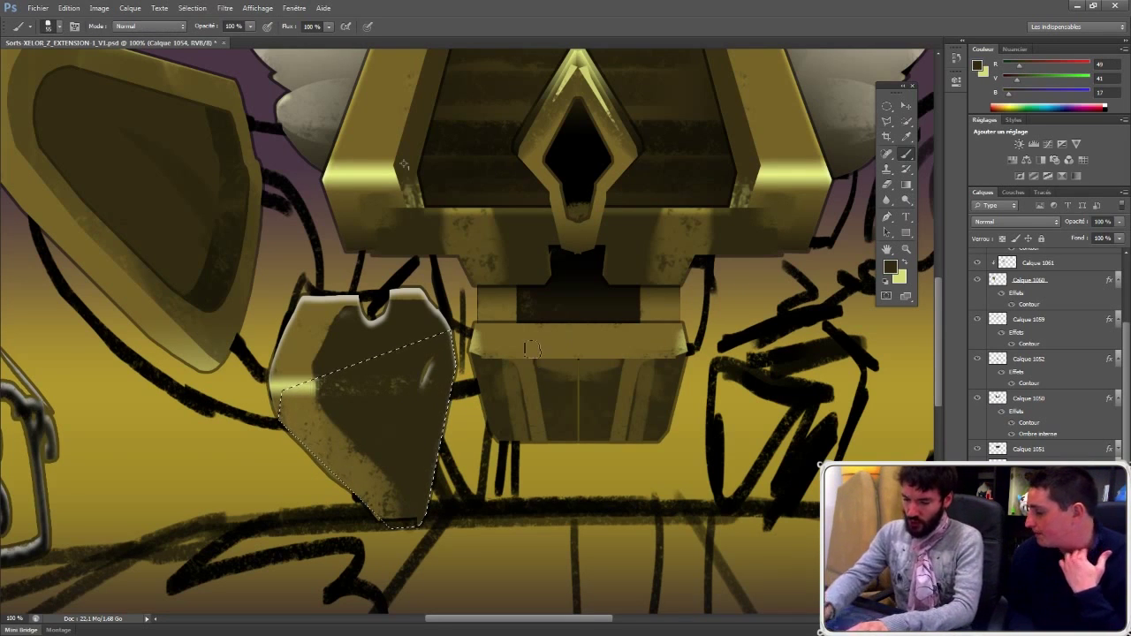
key("e")
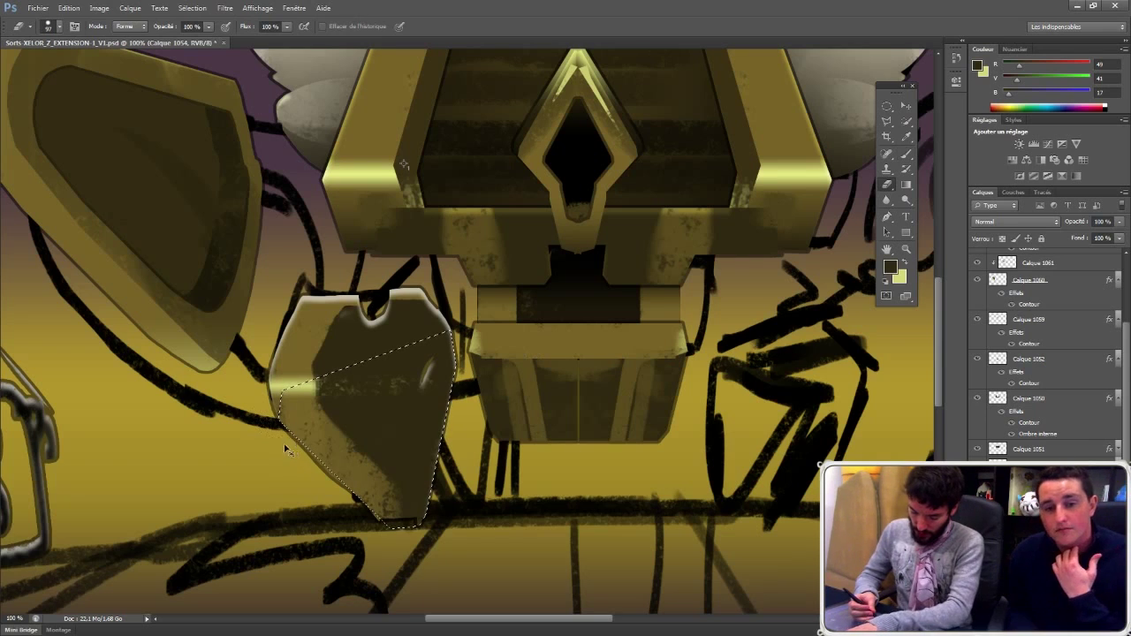
Step: Select a polygon along the lower inner edge of the gold border, paint it with sampled gold for a straight edge, and deselect
key("l")
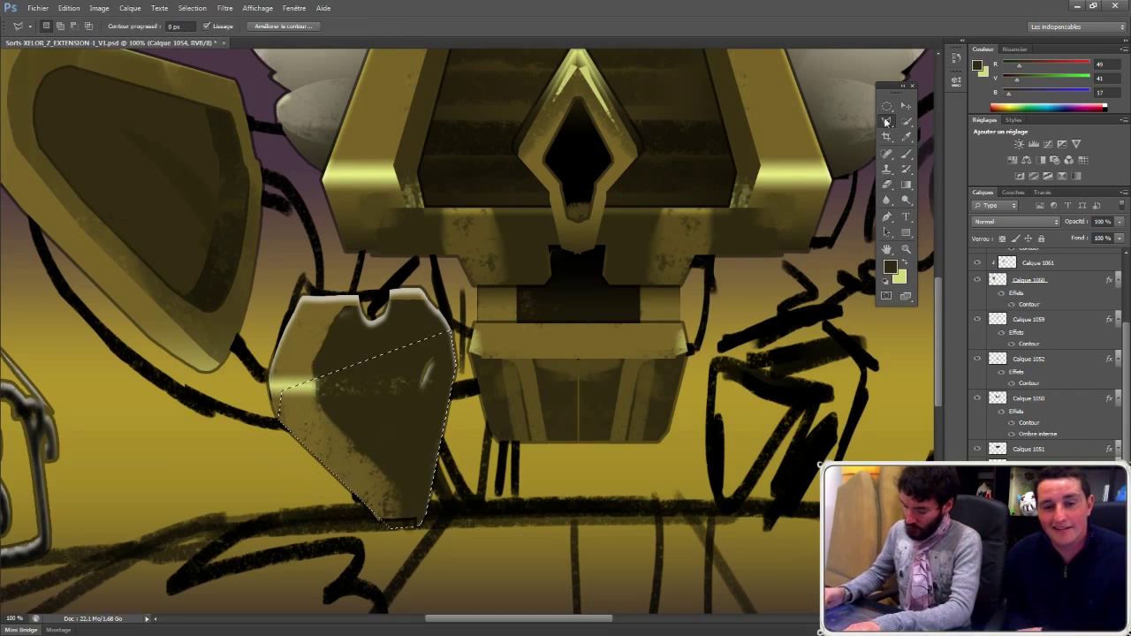
left_click(320, 408)
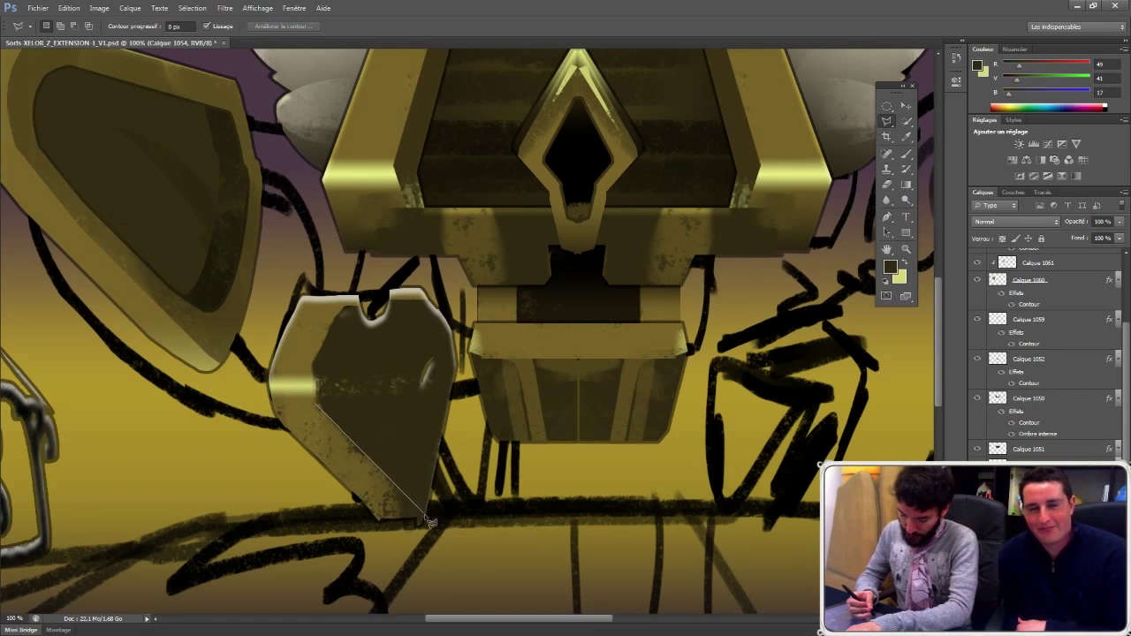
double_click(340, 472)
key("b")
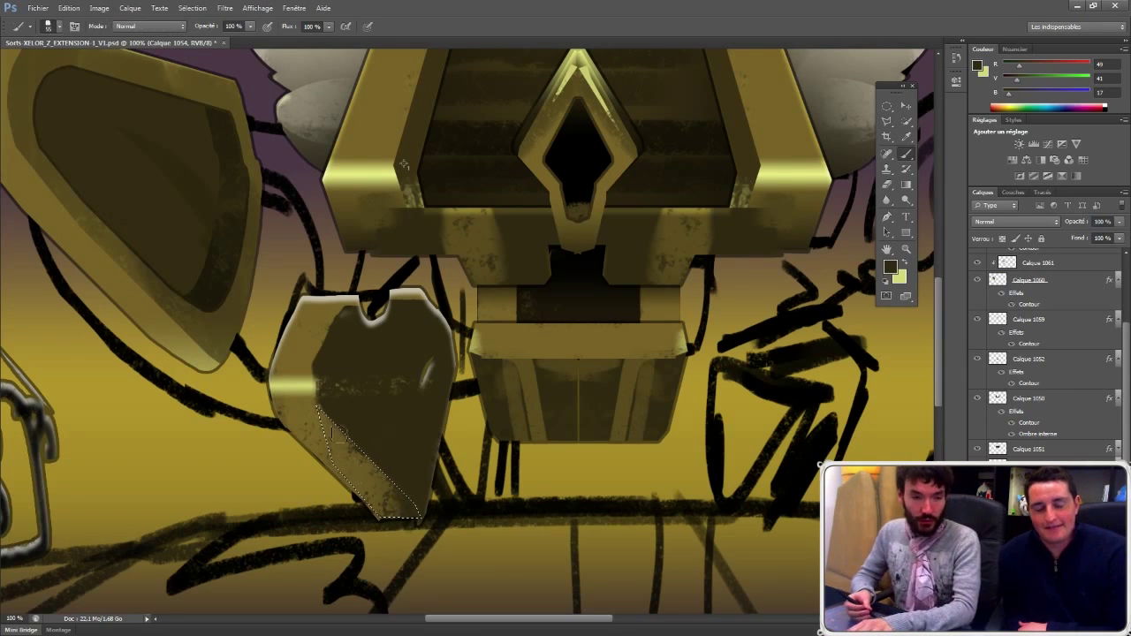
left_click(341, 454, "alt")
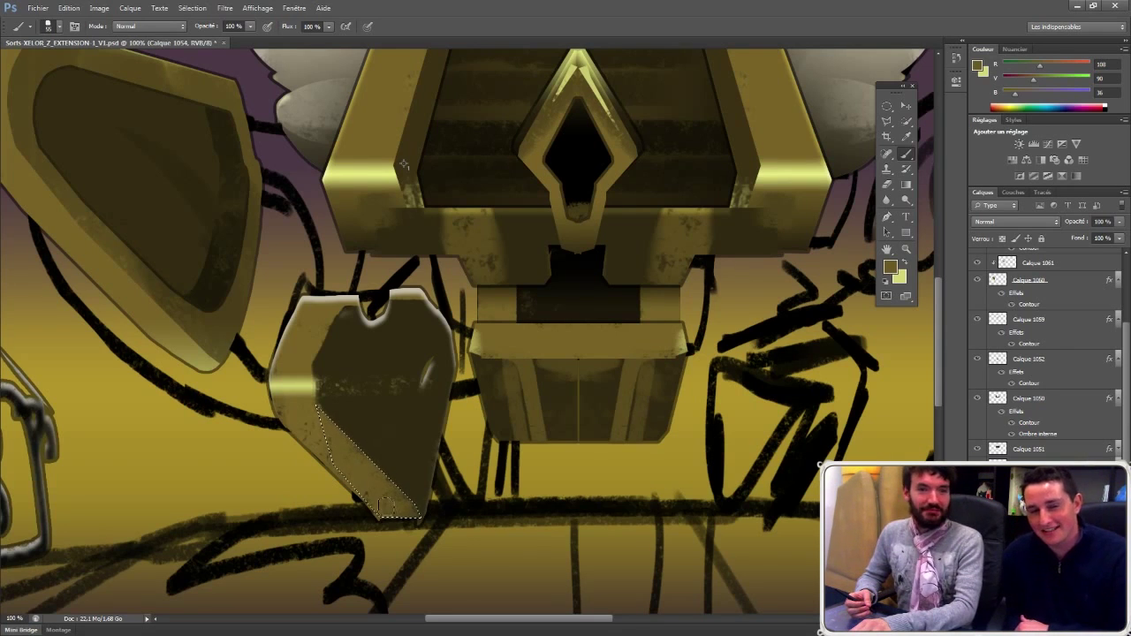
left_click(886, 121)
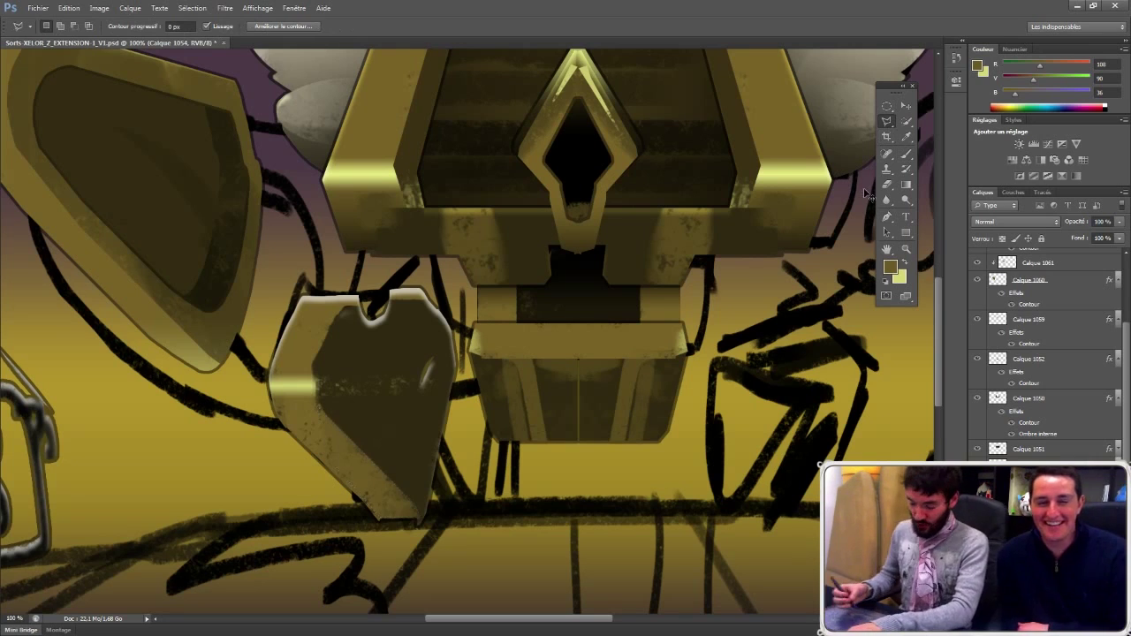
key("ctrl+d")
key("Delete")
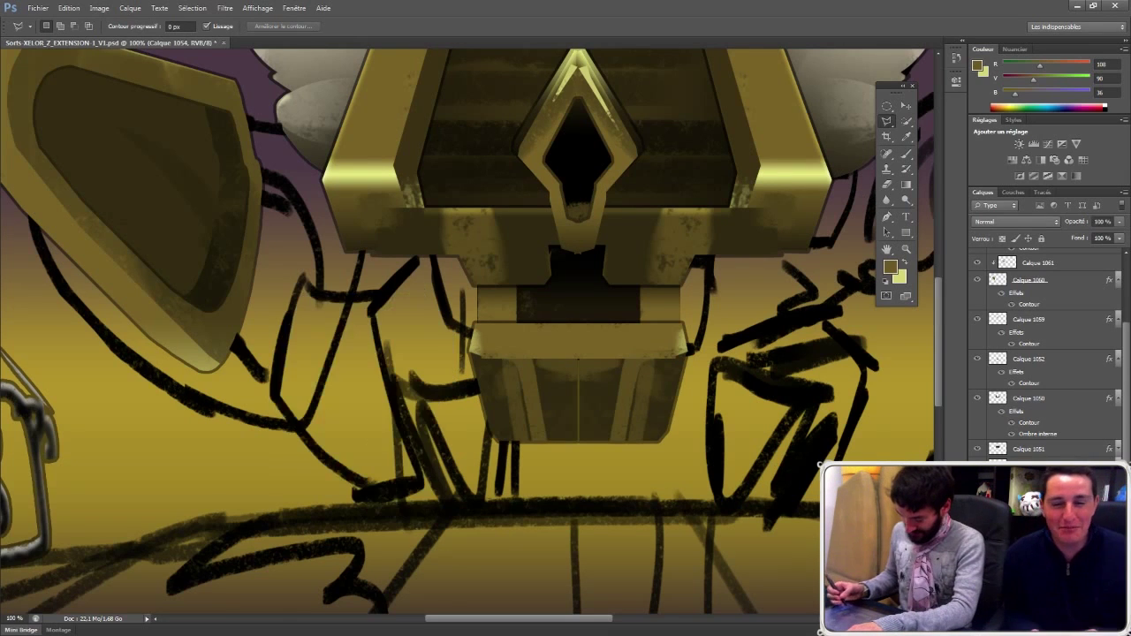
key("ctrl+z")
left_click(886, 106)
left_click_drag(296, 343, 419, 290)
key("ctrl+d")
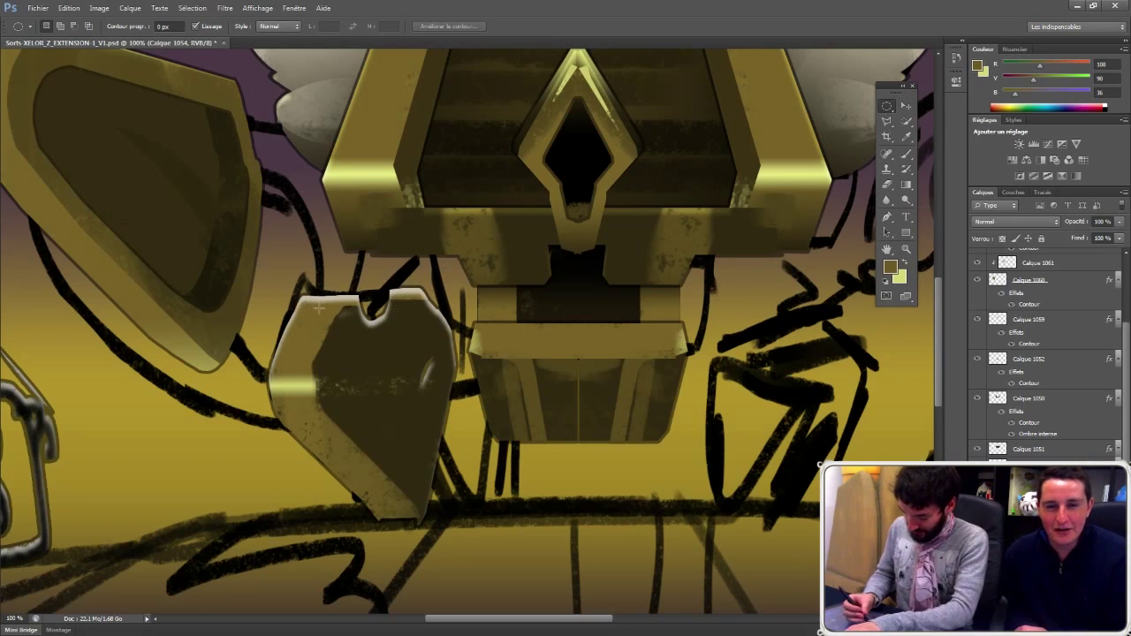
Step: Make a flat elliptical selection across the top of the notched piece and paint its upper edge into a curve with sampled gold
mouse_move(305, 287)
left_mouse_down()
mouse_move(424, 297)
mouse_move(433, 316)
left_mouse_up()
key("b")
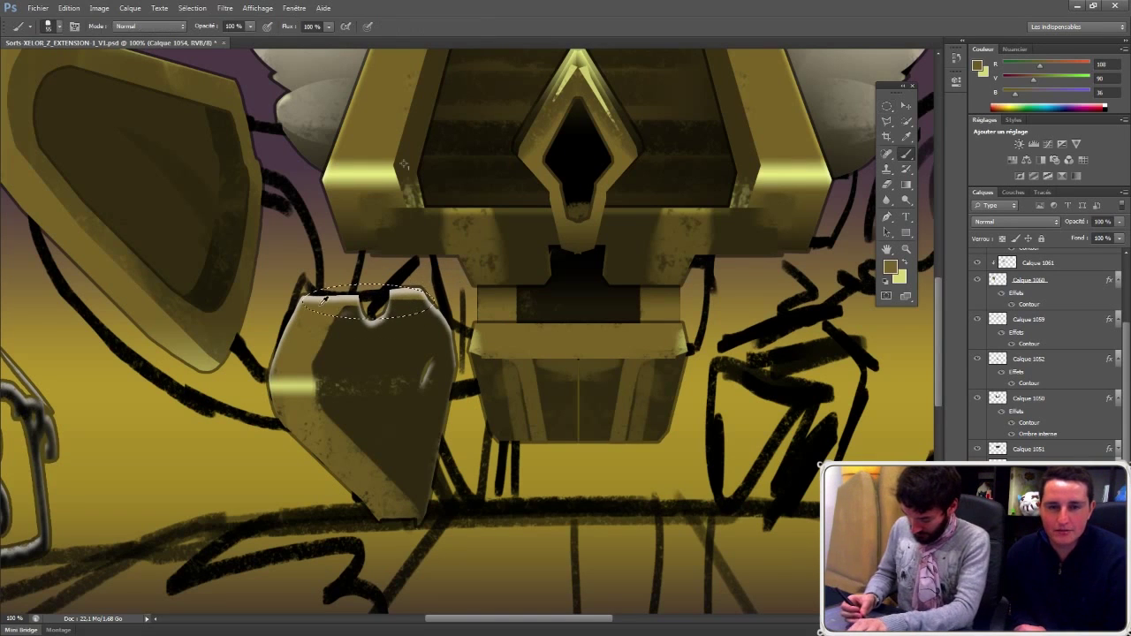
left_click(322, 305, "alt")
left_click_drag(311, 298, 343, 287)
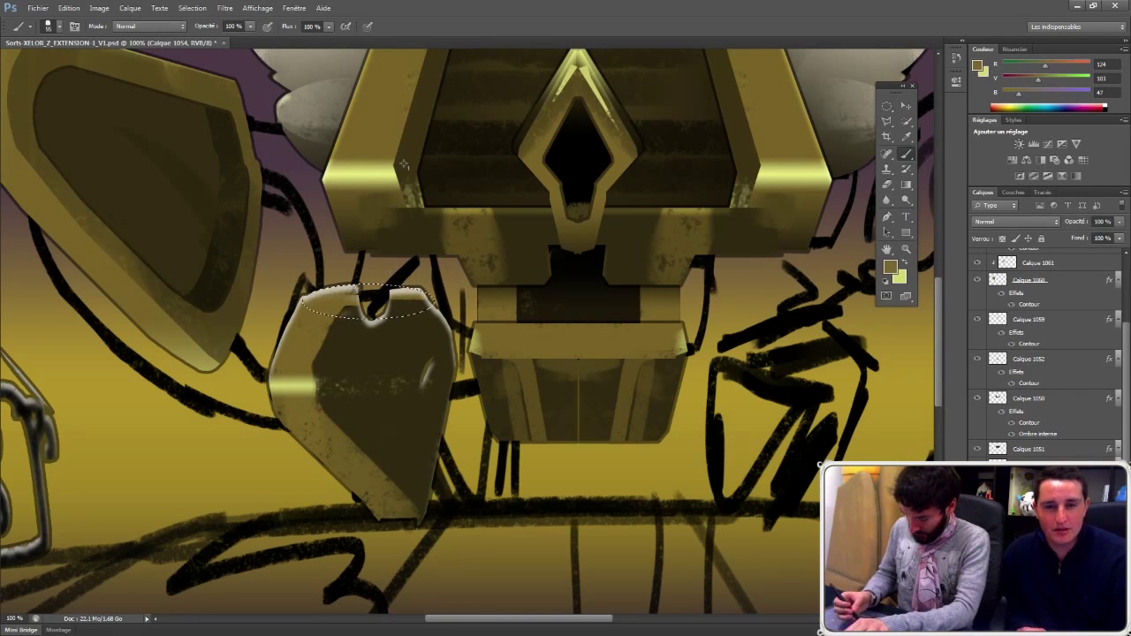
left_click(386, 212, "alt")
left_click(394, 230, "alt")
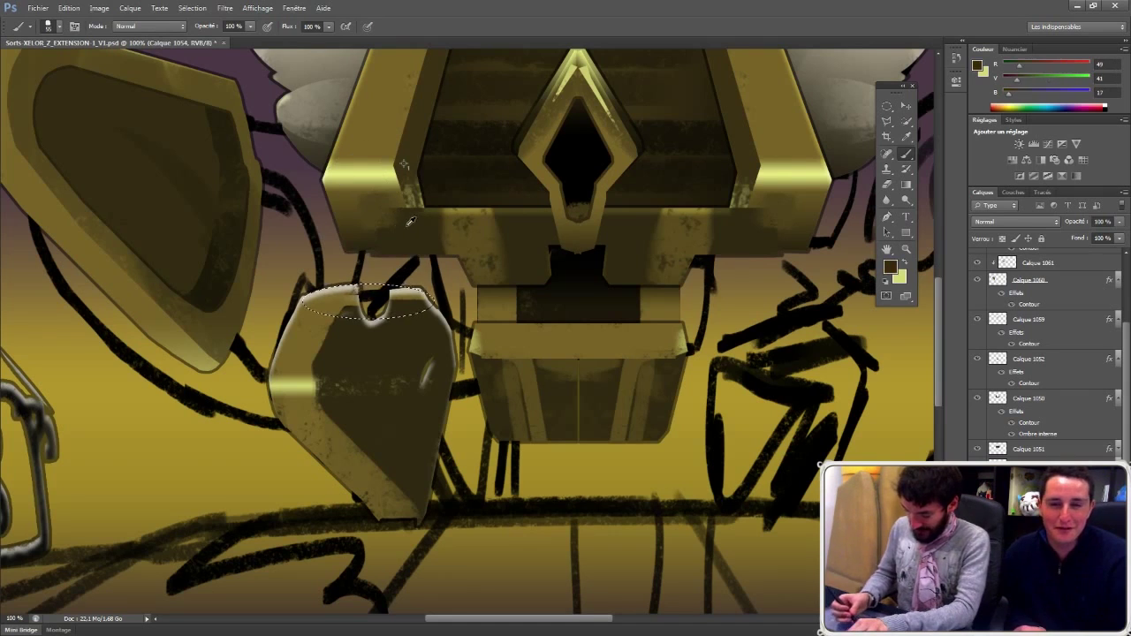
right_click(433, 287)
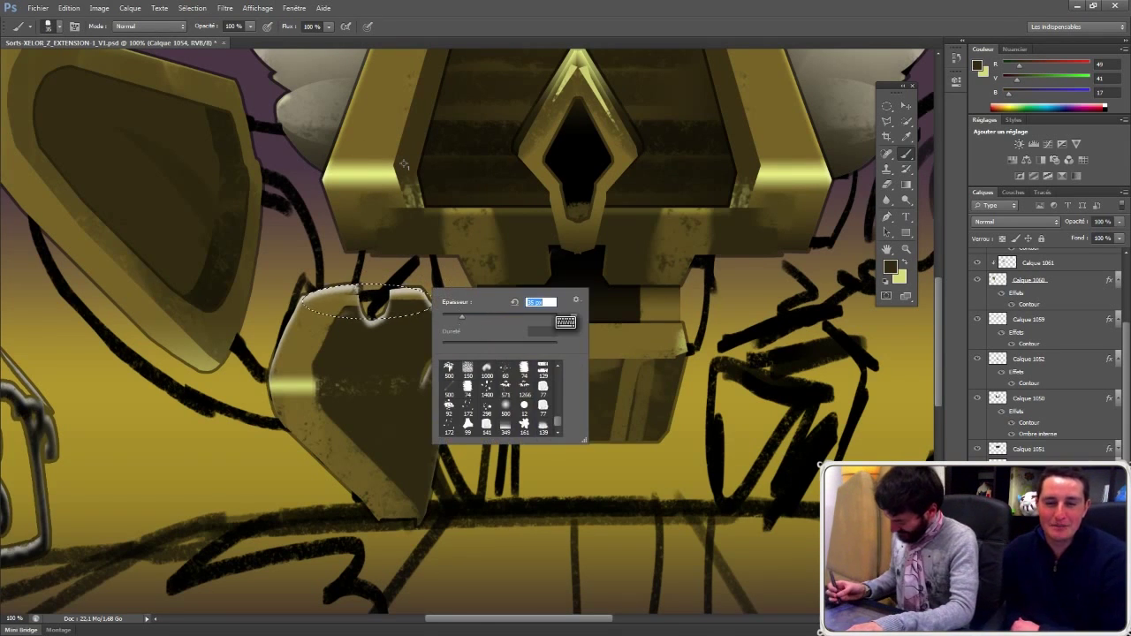
key("Escape")
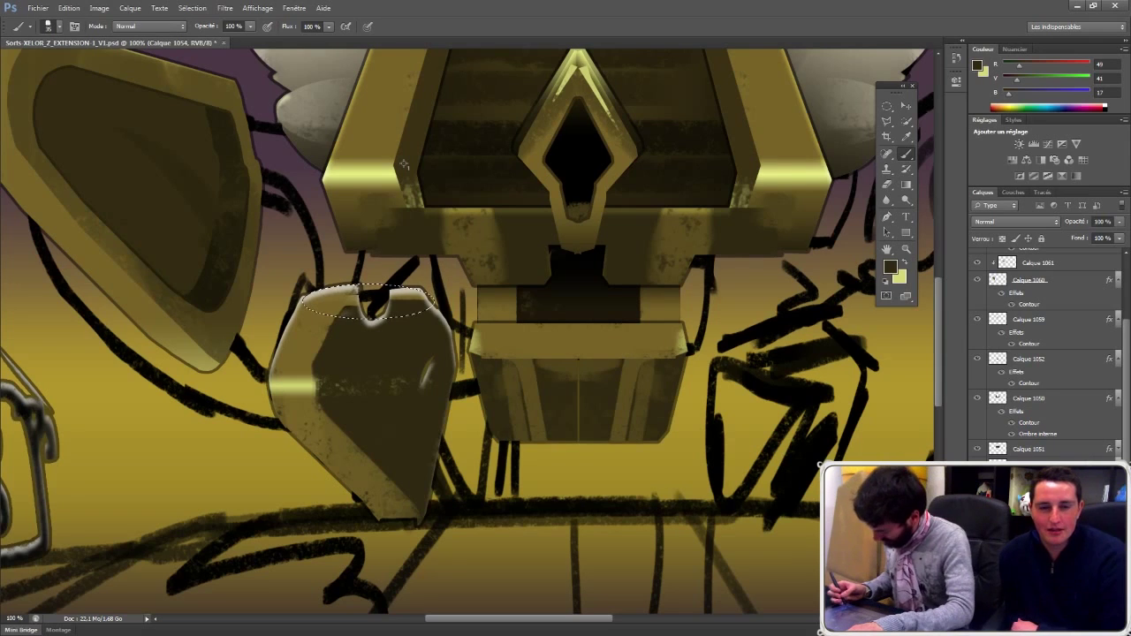
Step: Change the inner shadow (Ombre interne) colour of the armour layers to a pale yellow sampled from the diamond ornament's highlight
double_click(1038, 434)
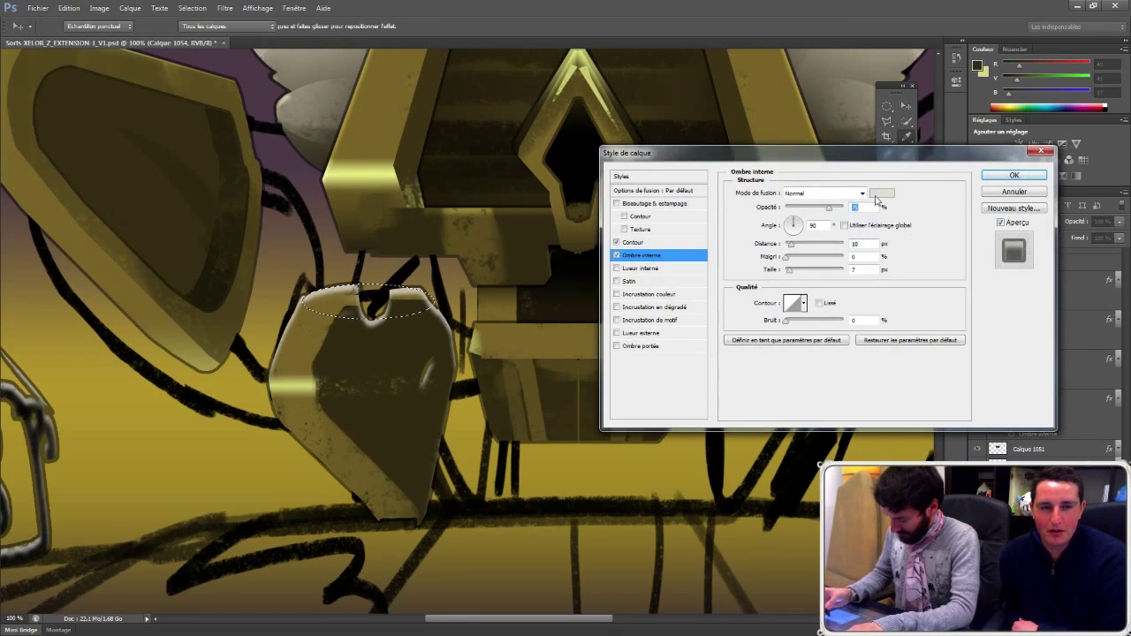
left_click(878, 194)
left_click(584, 74)
left_click(683, 159)
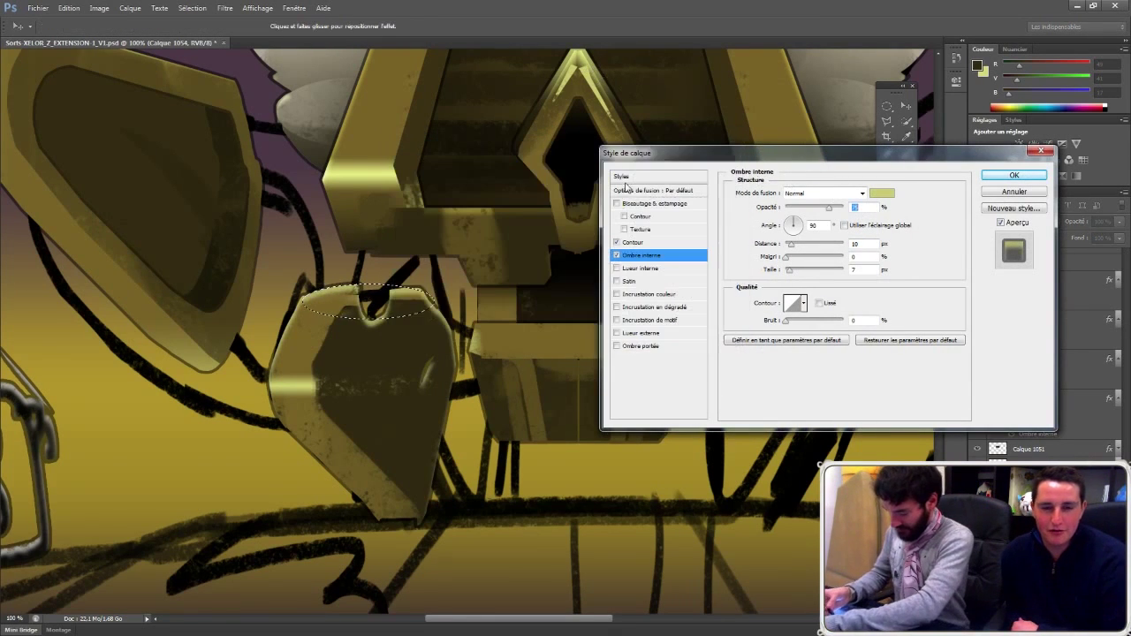
key("Return")
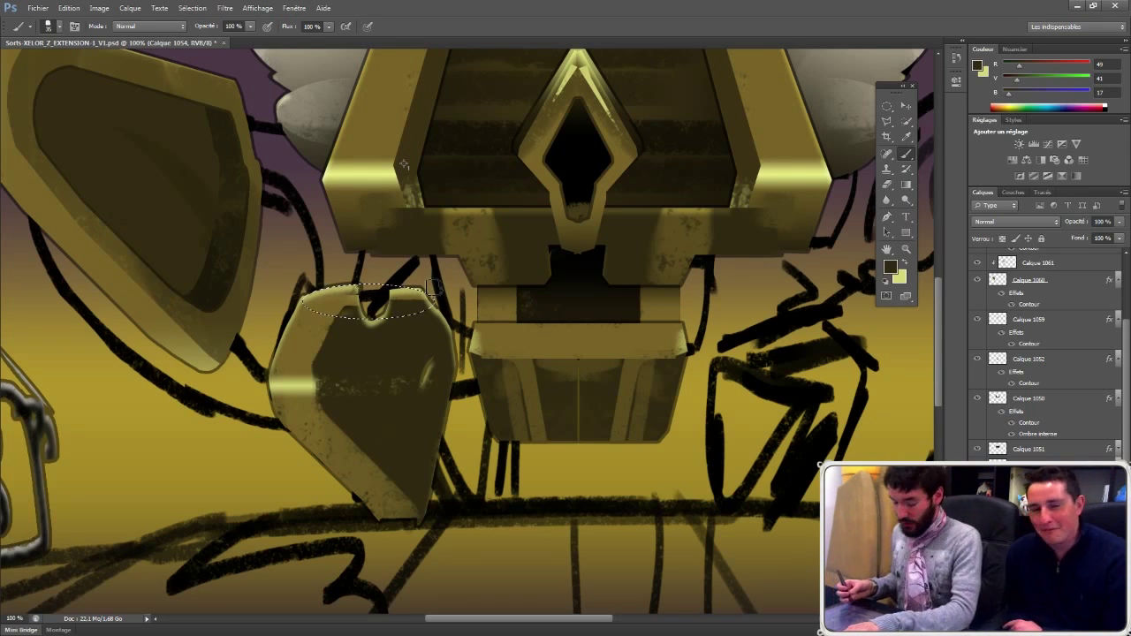
Step: Trim the upper outer side and the curved top edge of the notched piece with polygonal selections, and deselect
left_click(885, 124)
left_click(431, 298)
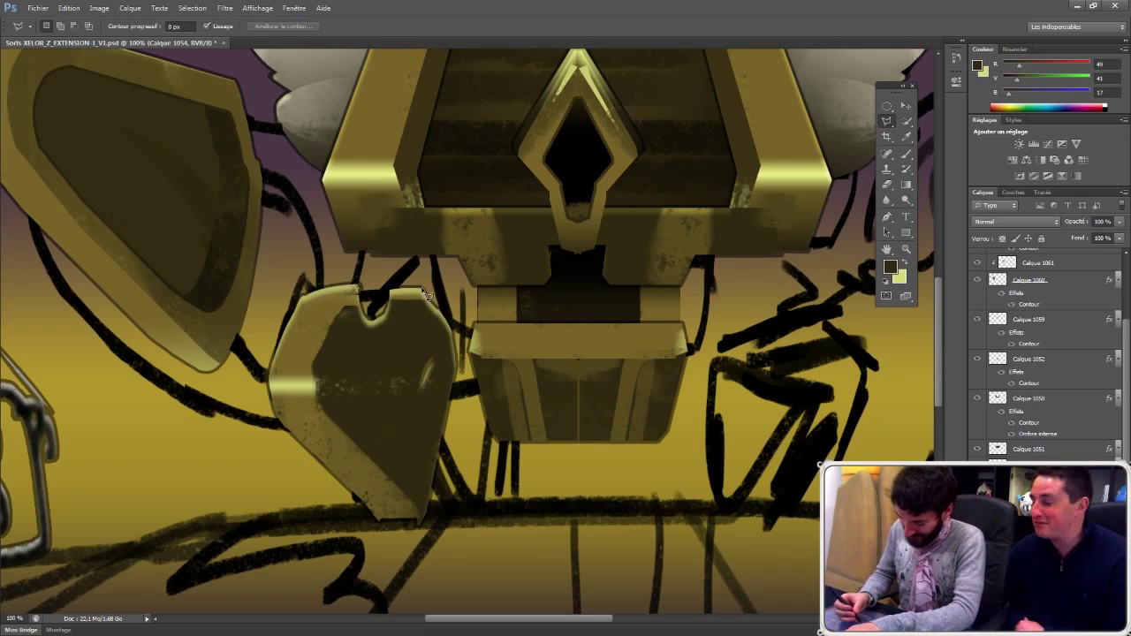
key("Escape")
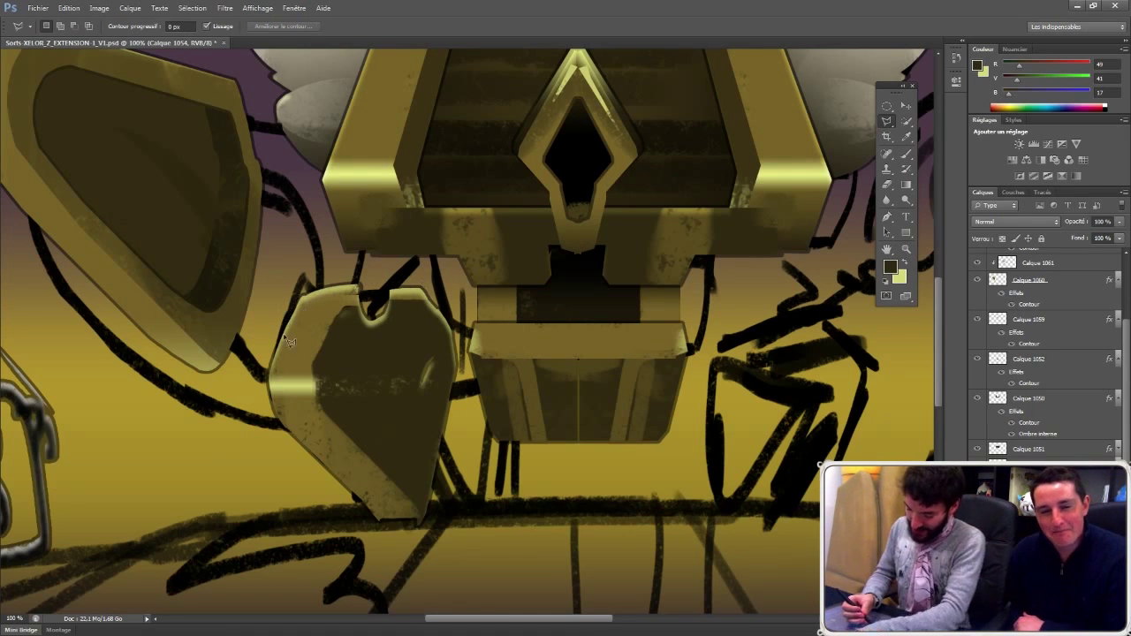
left_click(268, 365)
left_click(305, 294)
double_click(296, 262)
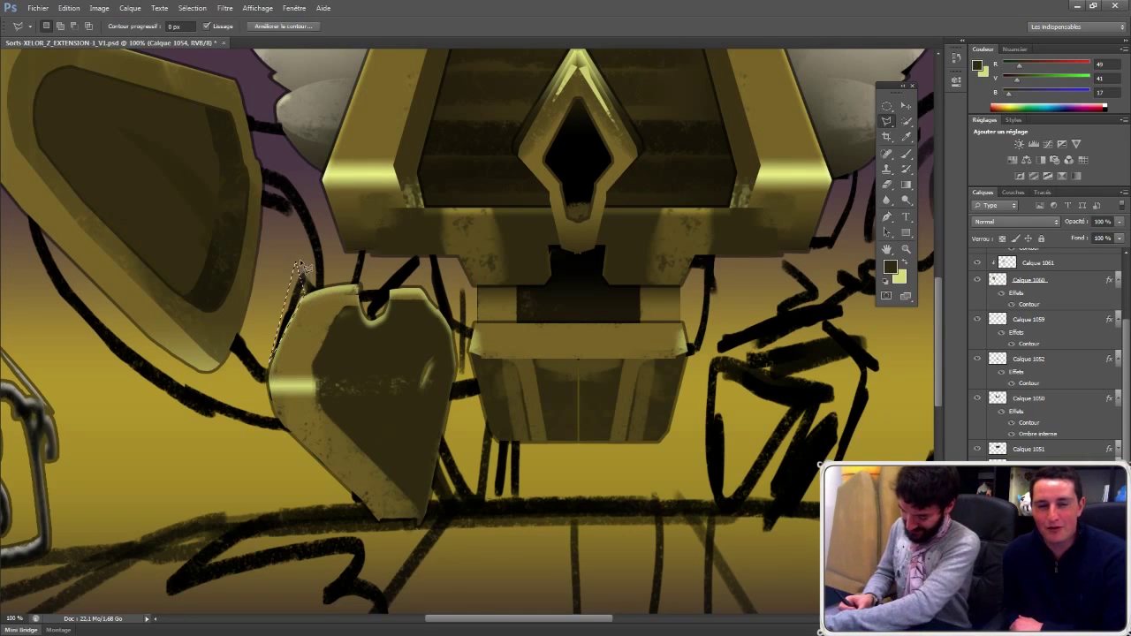
left_click(355, 284)
mouse_move(307, 302)
left_mouse_down()
mouse_move(437, 295)
mouse_move(432, 270)
mouse_move(314, 263)
mouse_move(308, 289)
left_mouse_up()
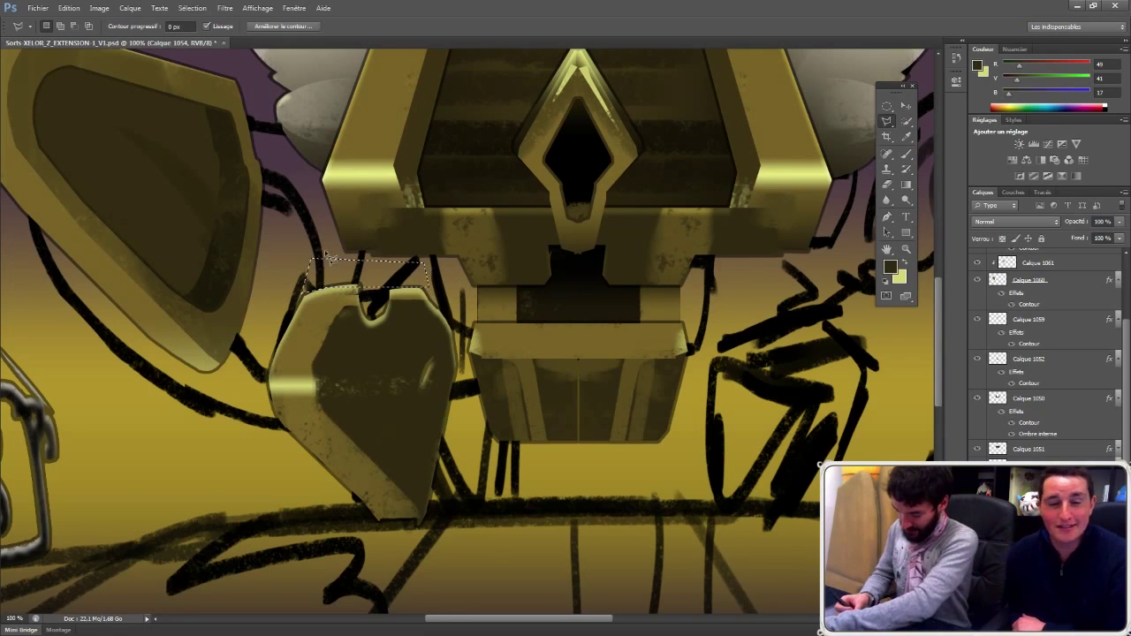
left_click(509, 320)
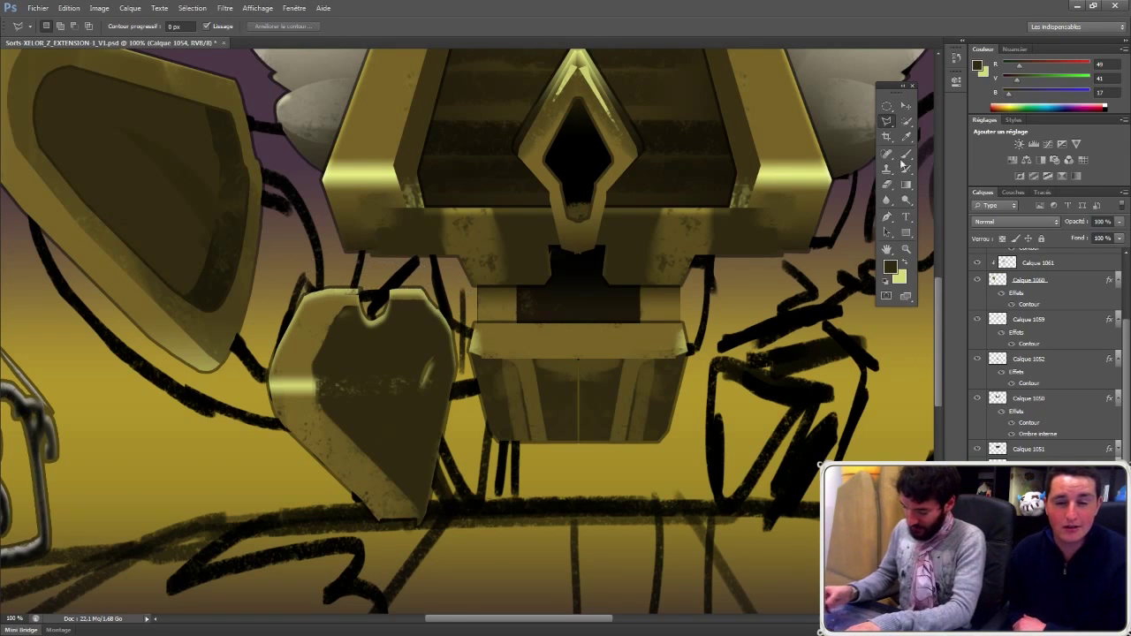
Step: Paint out the light streak on the notched piece's inner panel with dark brown inside a tall elliptical selection, and deselect
left_click(886, 106)
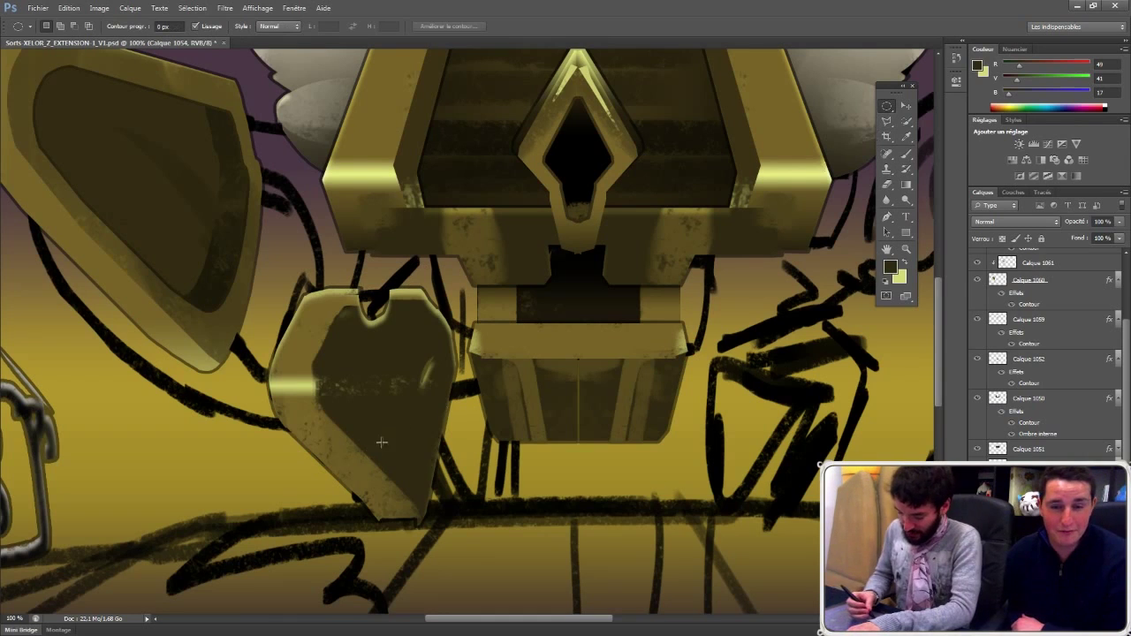
left_click_drag(382, 442, 443, 322)
left_click_drag(435, 371, 432, 351)
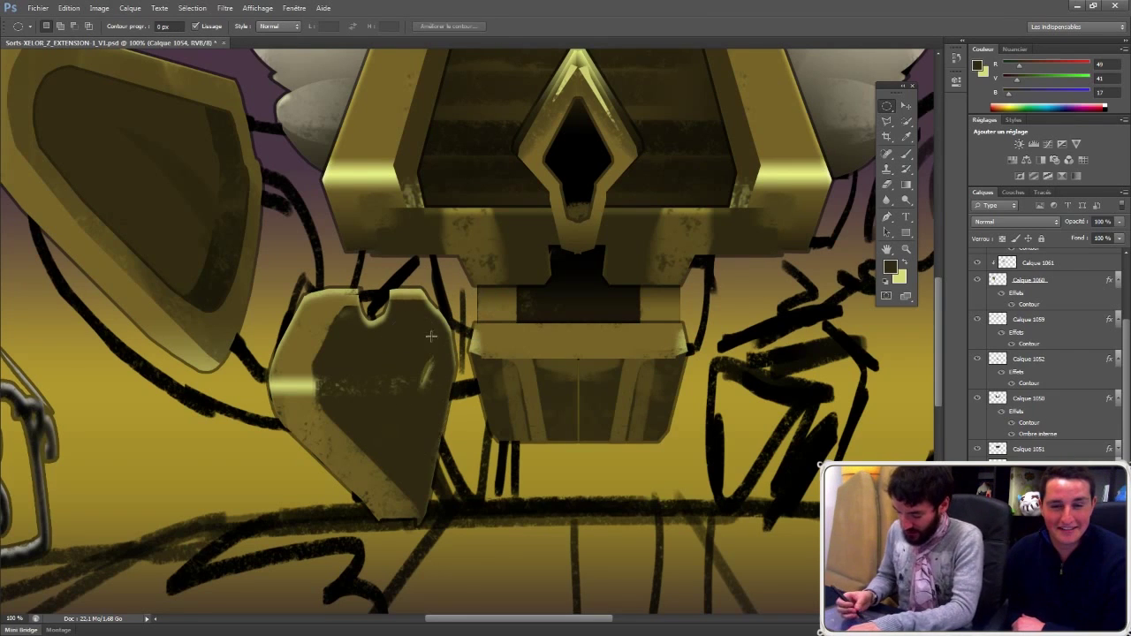
key("ctrl+d")
left_click_drag(399, 420, 438, 345)
key("b")
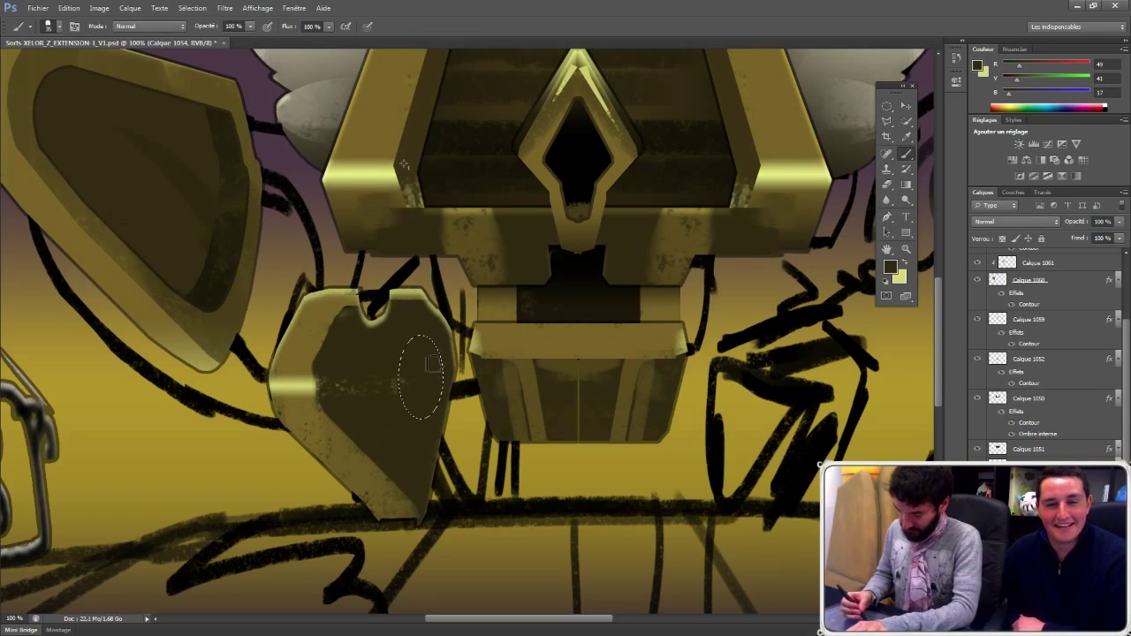
key("ctrl+d")
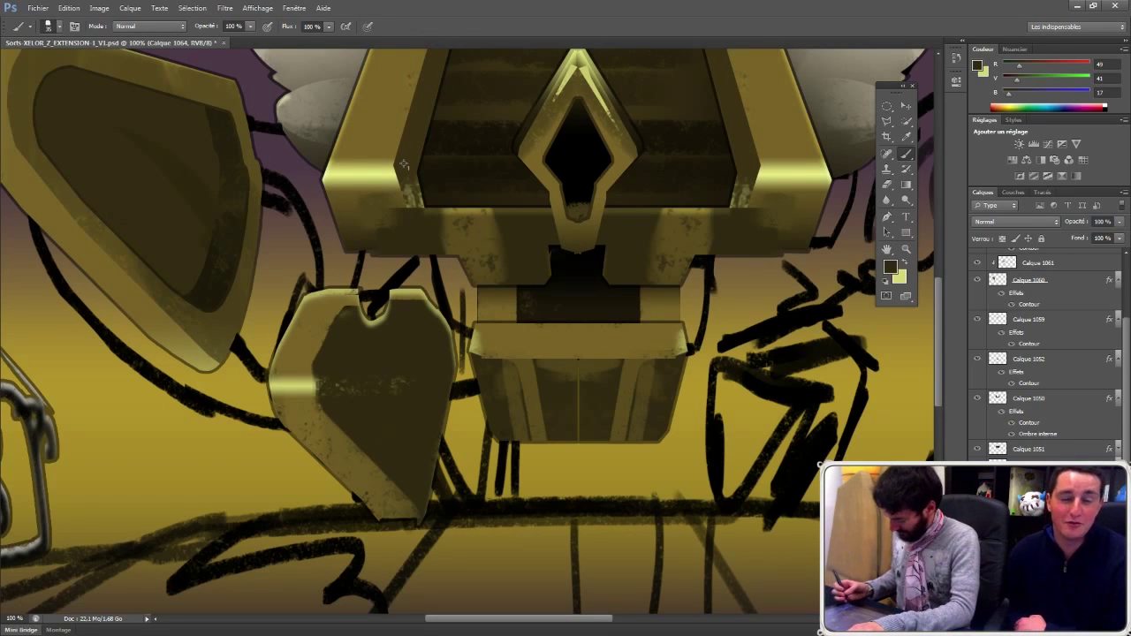
Step: Group the notched leg piece's layers in a folder named pieds and make the layer for the next details active
key("ctrl+g")
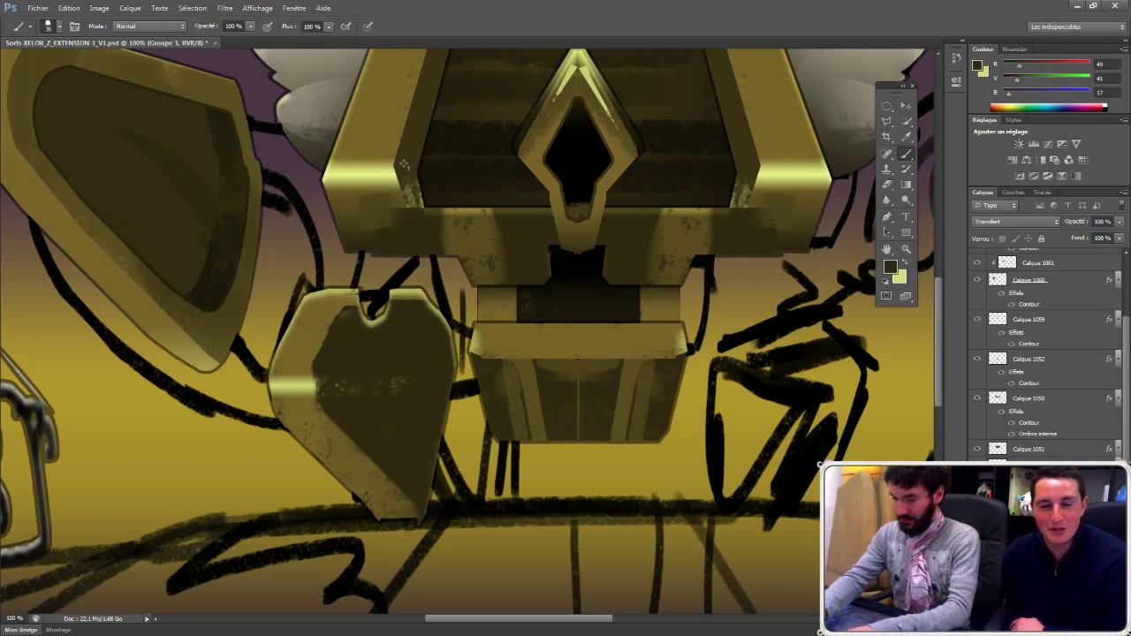
key("Return")
key("alt+[")
key("alt+shift+[")
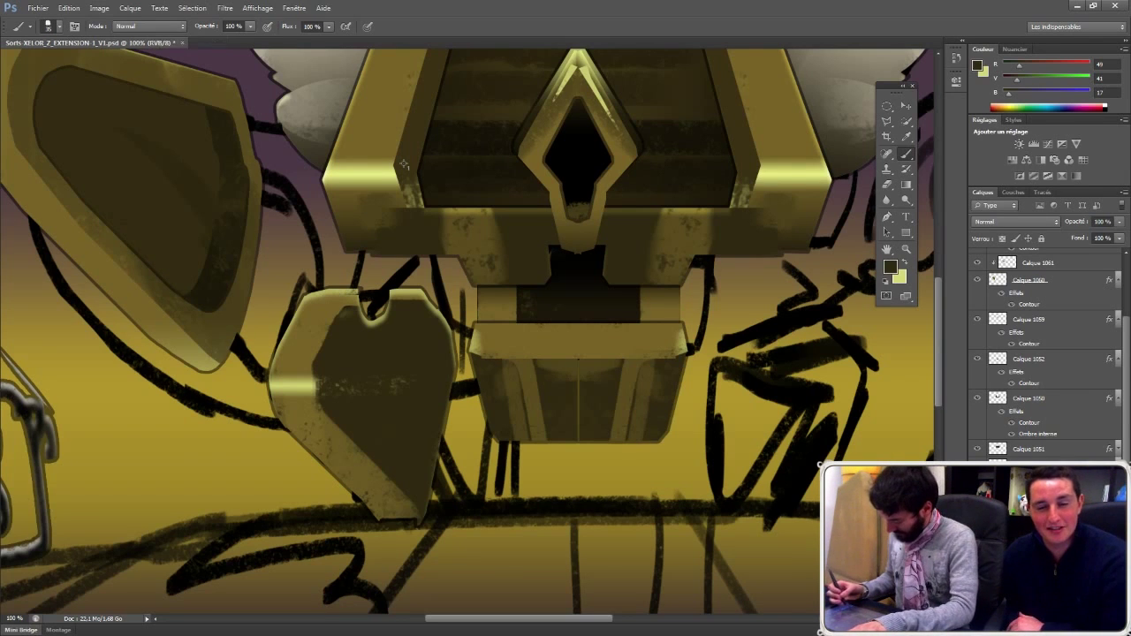
key("alt+[")
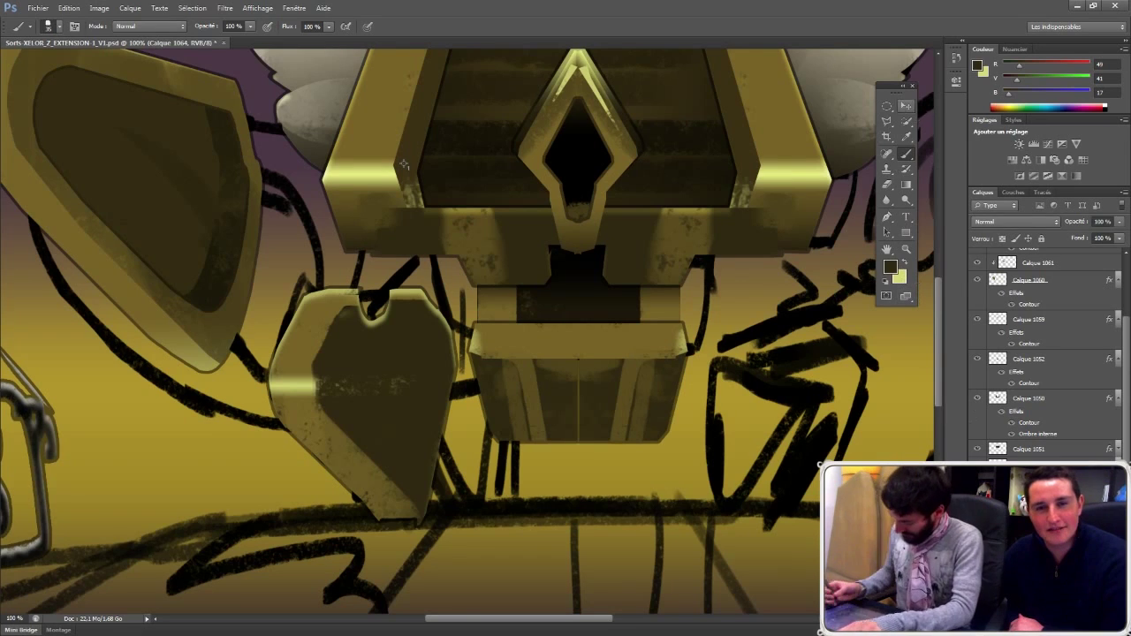
Step: Paint a round joint on the notched piece's inner panel inside a circular selection, using sampled dark brown and sampled grey highlights
key("m")
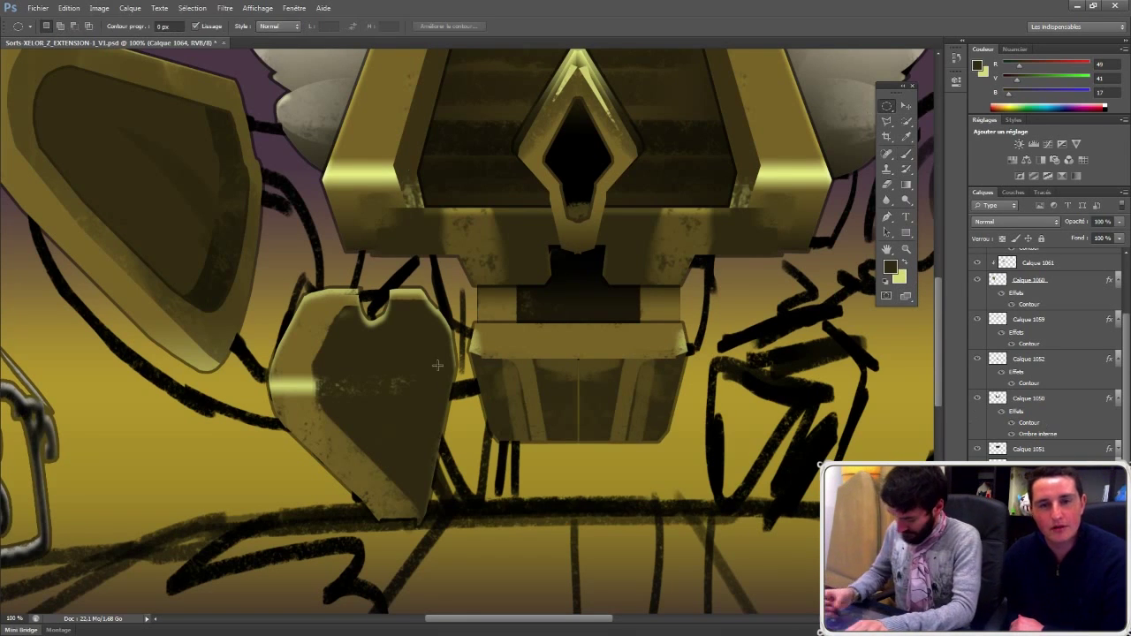
left_click_drag(396, 375, 442, 325)
key("b")
left_click(454, 175, "alt")
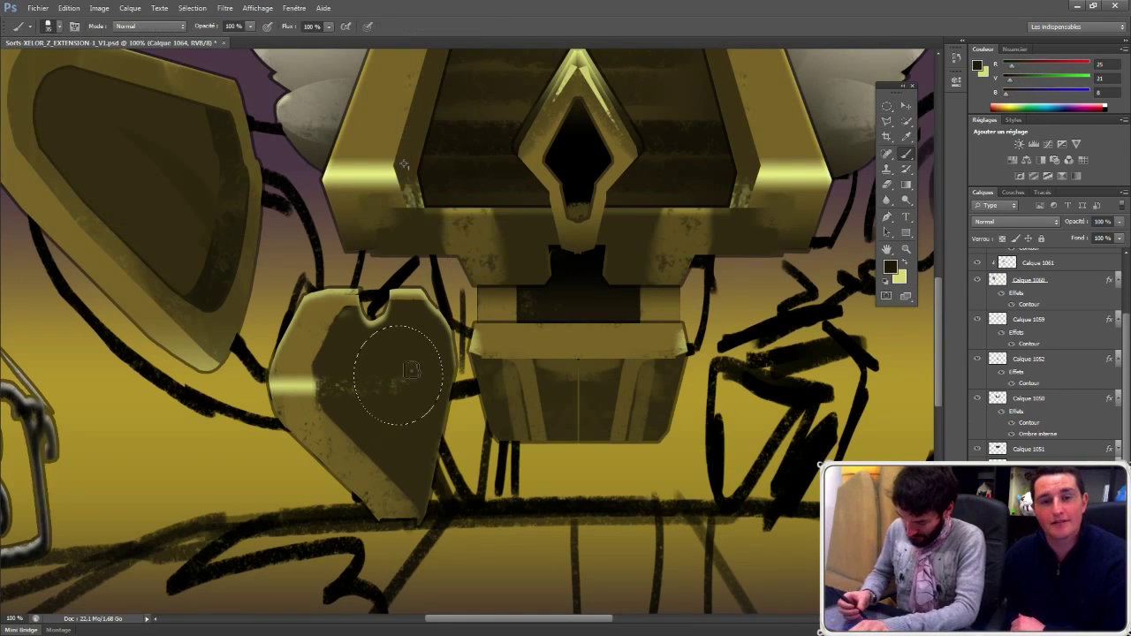
right_click(412, 369)
key("Return")
mouse_move(380, 367)
left_mouse_down()
mouse_move(395, 382)
mouse_move(408, 371)
mouse_move(389, 386)
left_mouse_up()
left_click(325, 100, "alt")
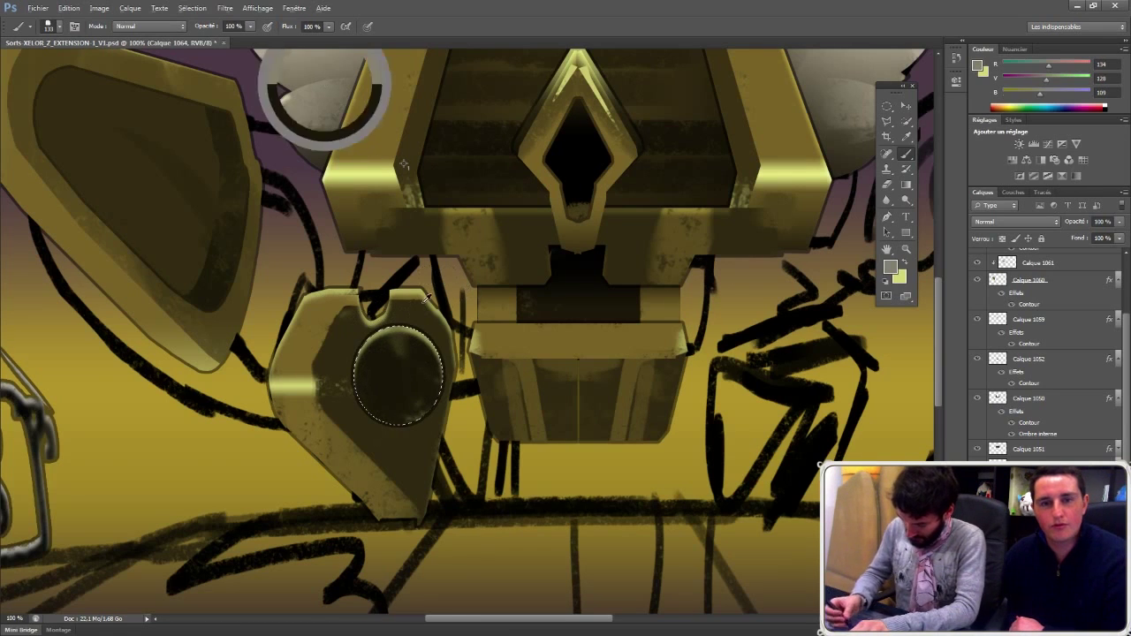
mouse_move(434, 349)
left_mouse_down()
mouse_move(414, 329)
mouse_move(394, 346)
left_mouse_up()
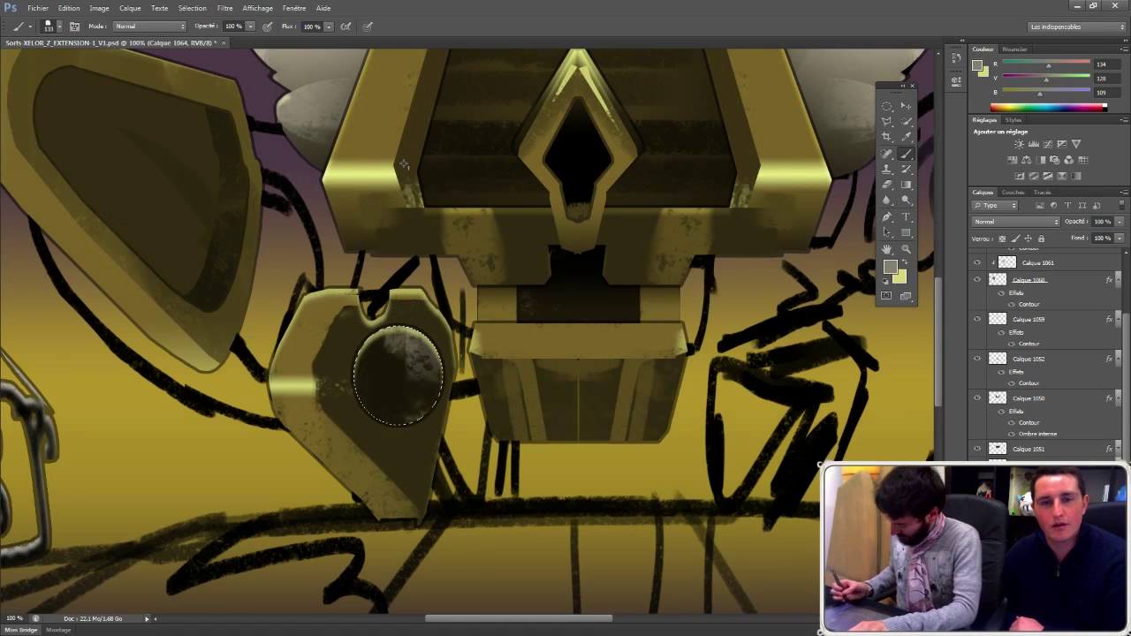
Step: On a new layer, outline a polygonal arm from the round joint to the central block, paint it with sampled near-black, and deselect
key("ctrl+alt+shift+n")
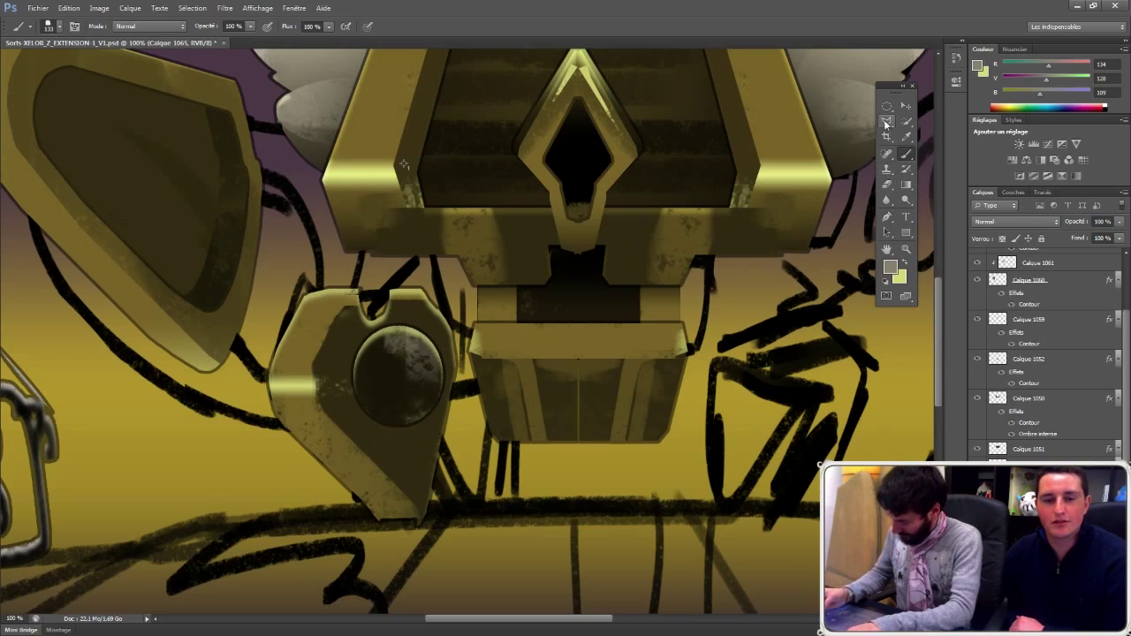
left_click(887, 121)
left_click(404, 352)
left_click(499, 376)
left_click(515, 430)
left_click(444, 420)
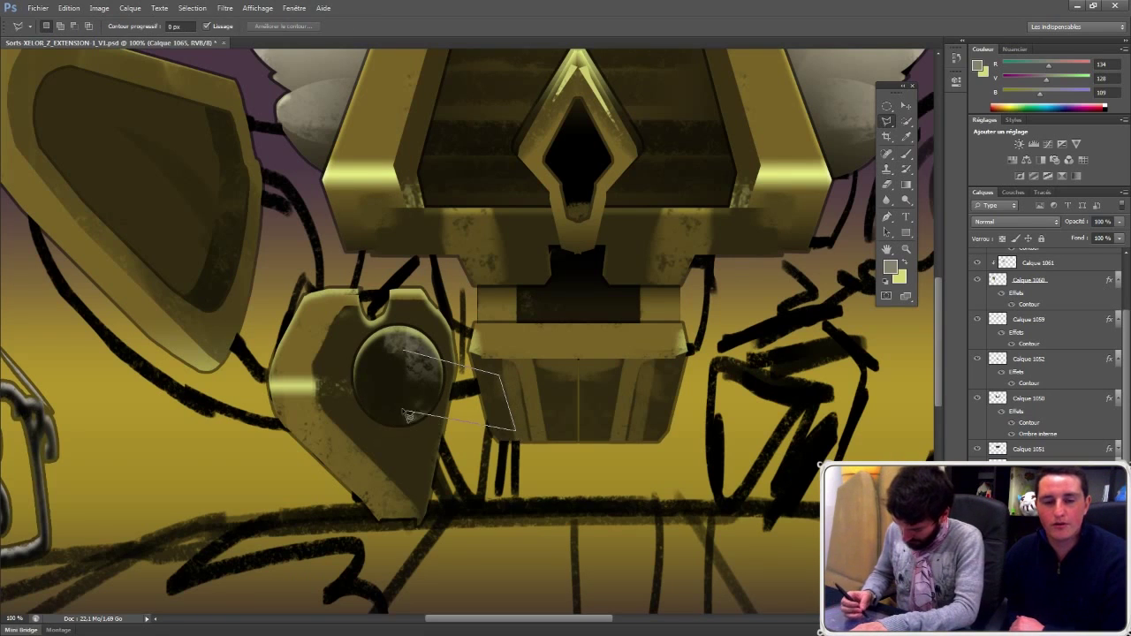
left_click(410, 424)
left_click(387, 409)
left_click(380, 383)
double_click(384, 362)
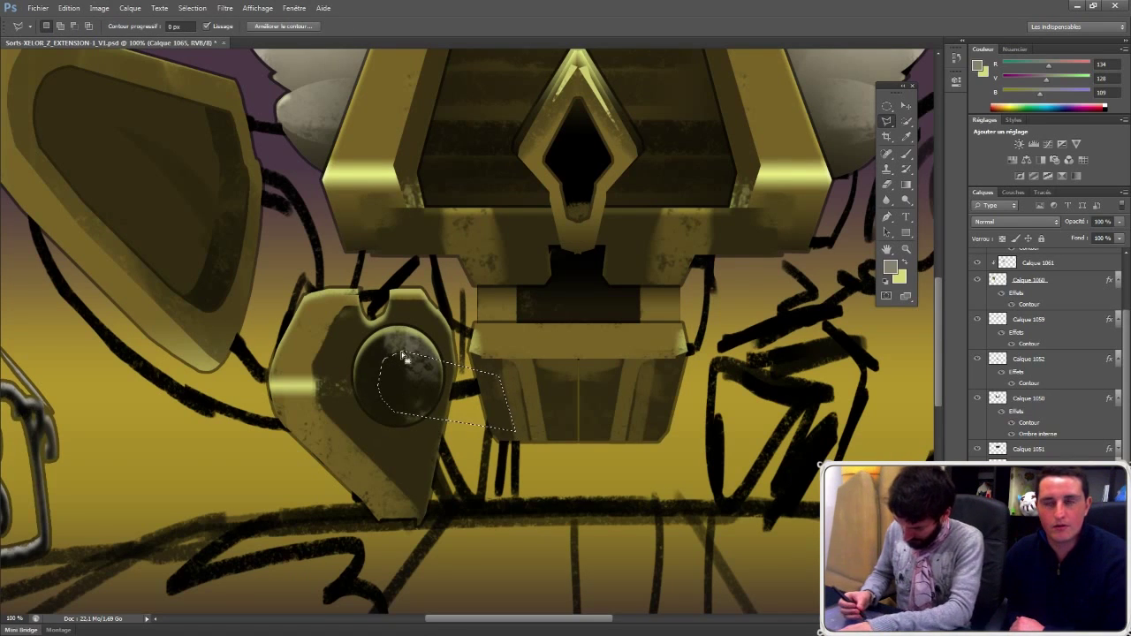
key("b")
left_click(525, 506, "alt")
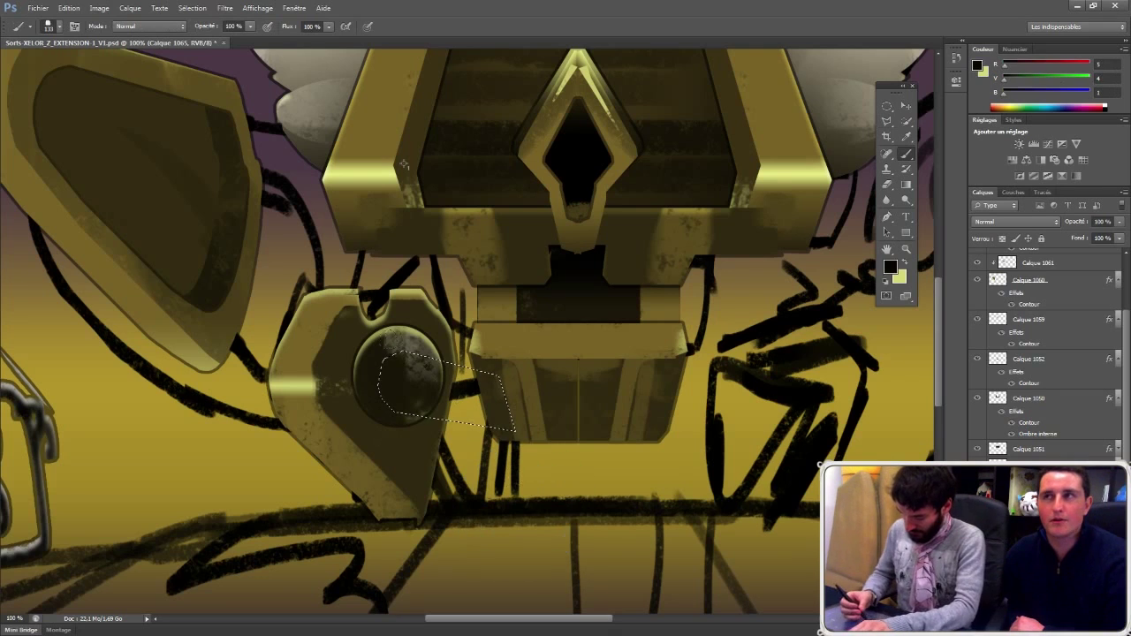
mouse_move(394, 364)
left_mouse_down()
mouse_move(442, 394)
mouse_move(518, 380)
left_mouse_up()
left_click_drag(408, 339, 429, 375)
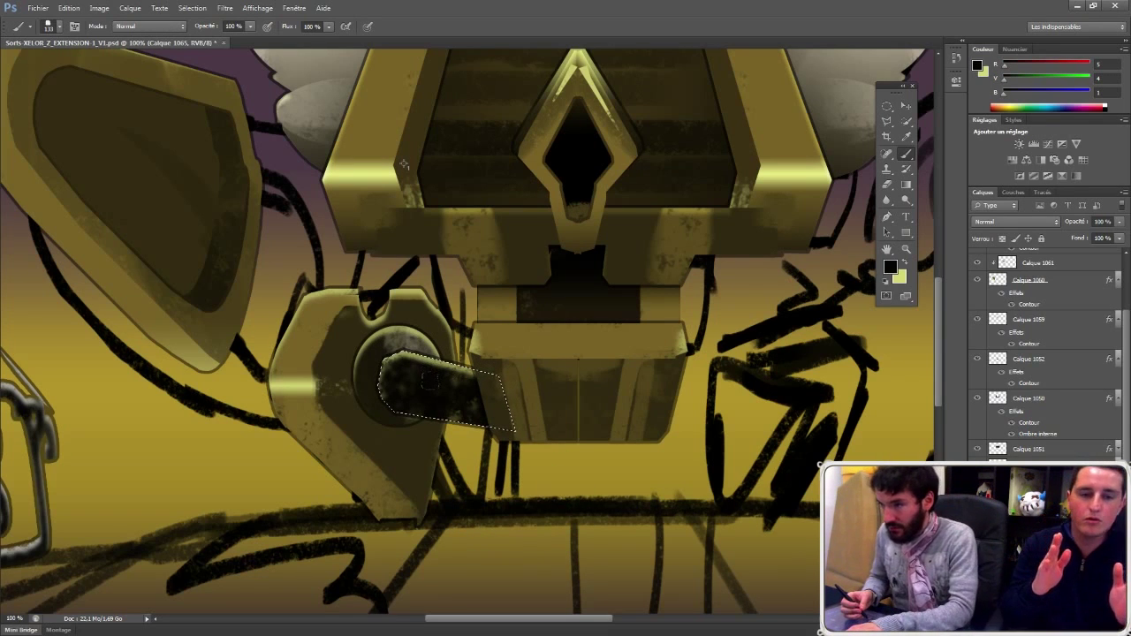
key("ctrl+d")
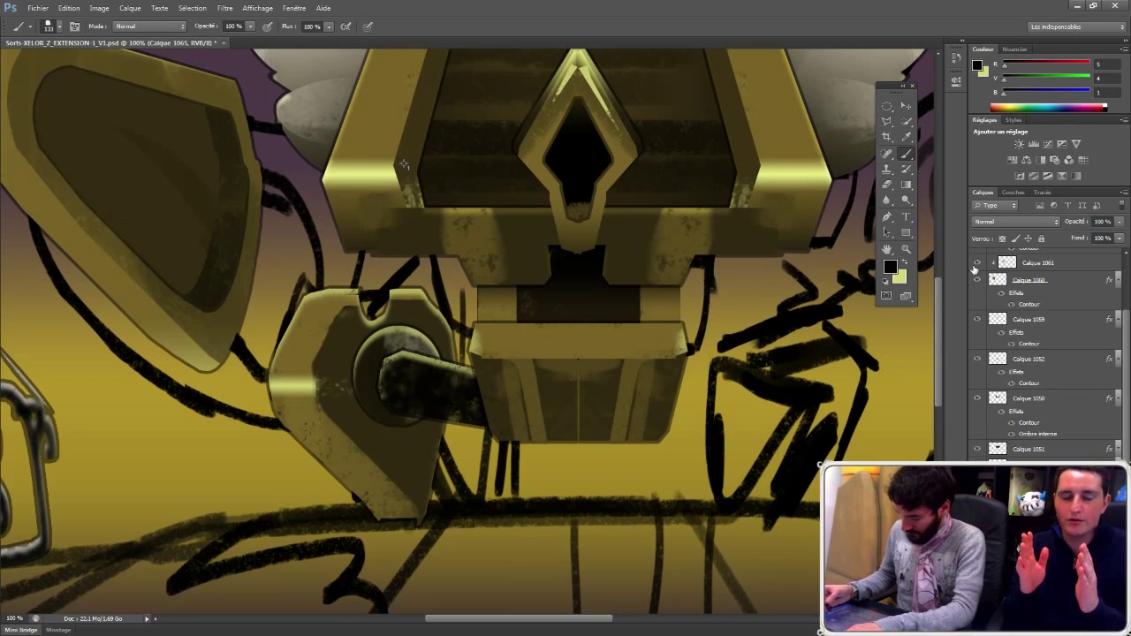
Step: Convert the leg's layers in the pieds group into a single smart object
scroll(1038, 398, "down", 4)
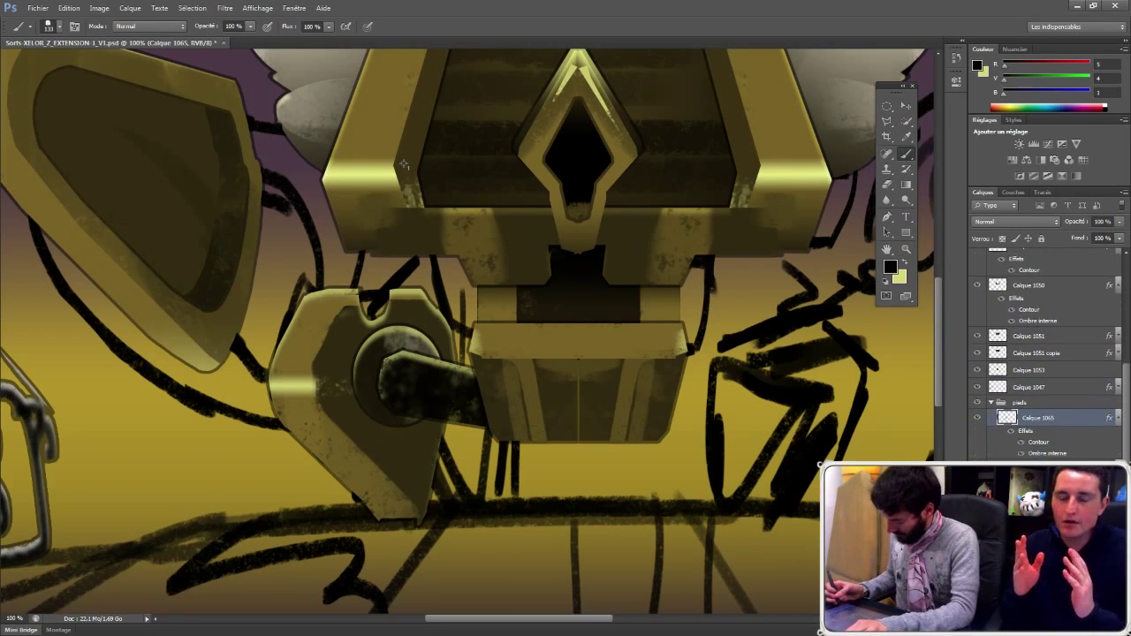
right_click(1040, 419)
left_click(1034, 76)
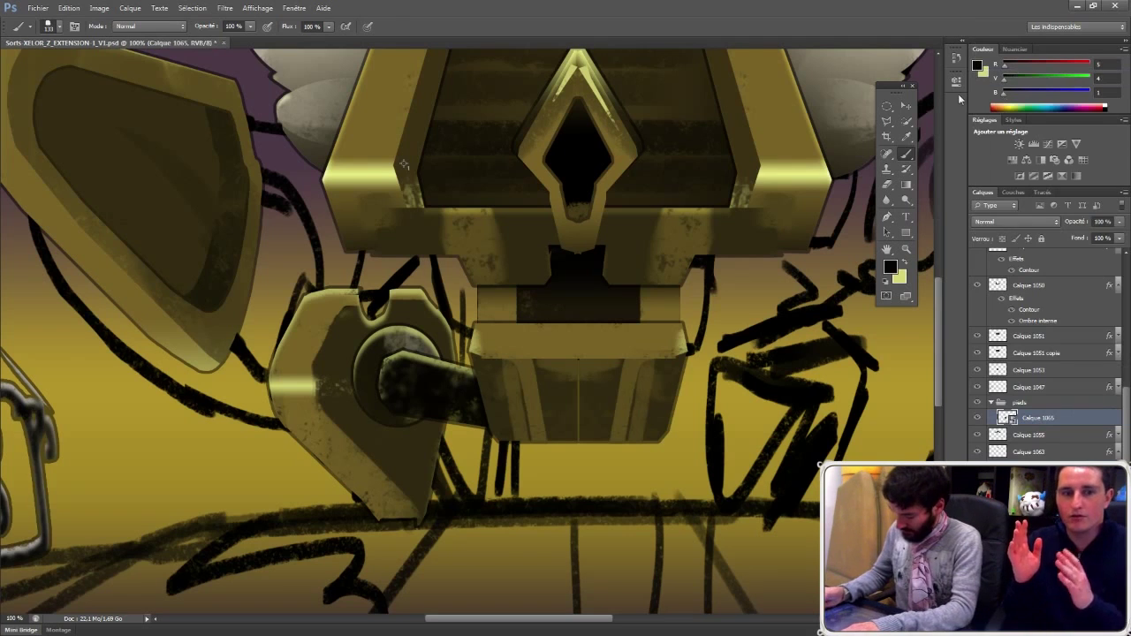
Step: Duplicate the leg smart object, flip the copy horizontally, and place it symmetrically on the opposite side of the central block
key("v")
left_click_drag(388, 364, 713, 343)
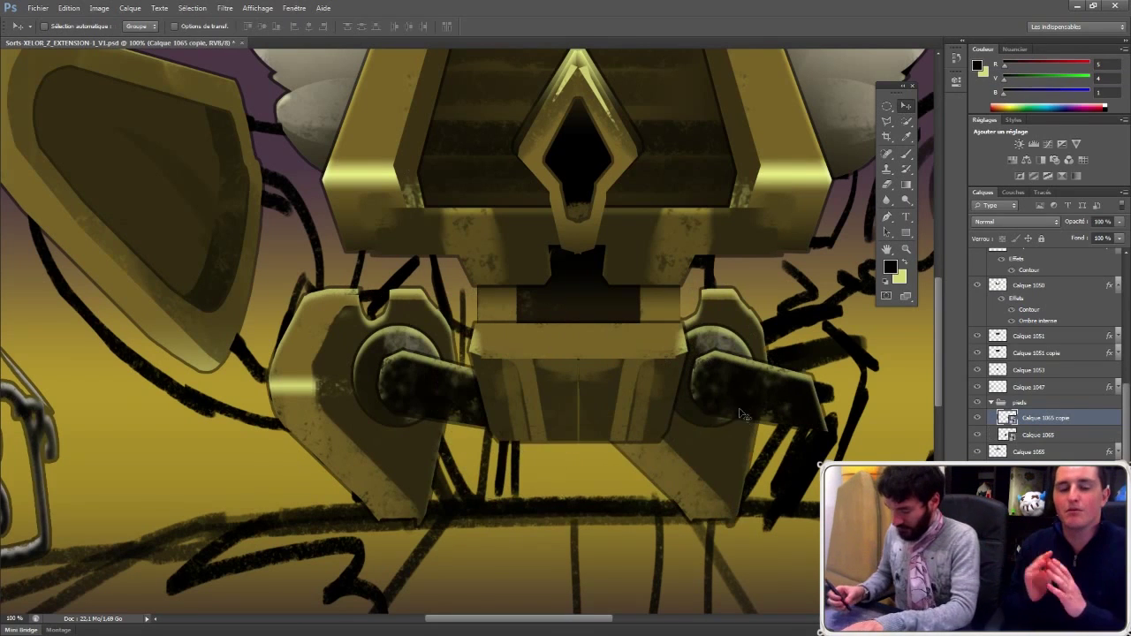
key("ctrl+t")
right_click(742, 407)
left_click(790, 566)
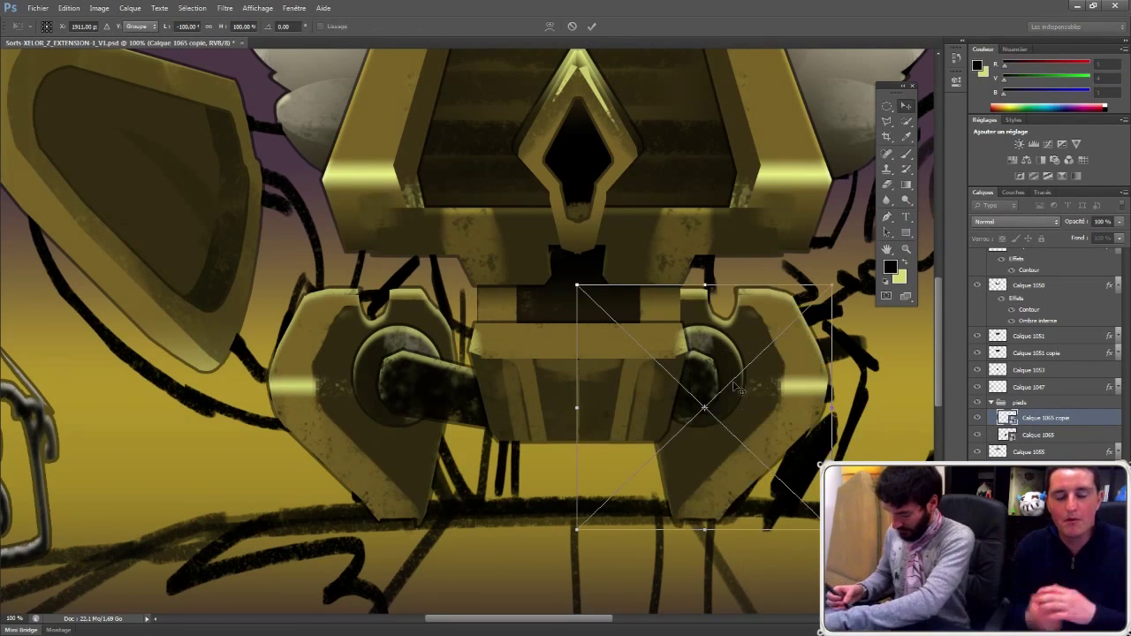
key("Return")
left_click_drag(717, 392, 775, 380)
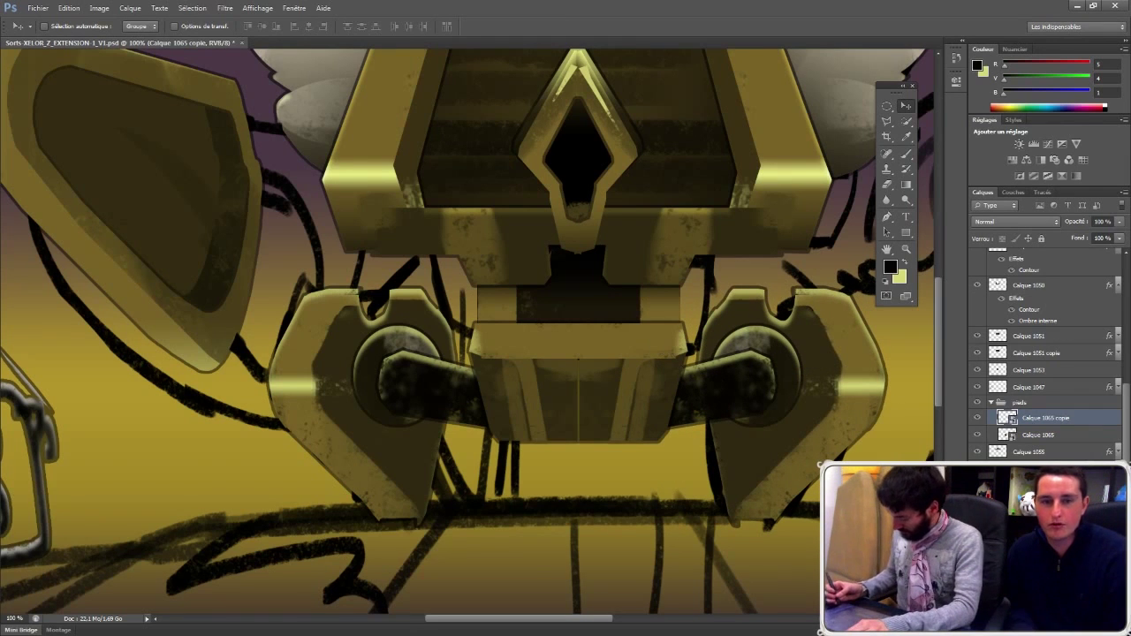
Step: Create a new layer beneath the legs and paint a rough black shadow strip on the ground between the feet
left_click(1030, 452)
key("ctrl+shift+alt+n")
key("b")
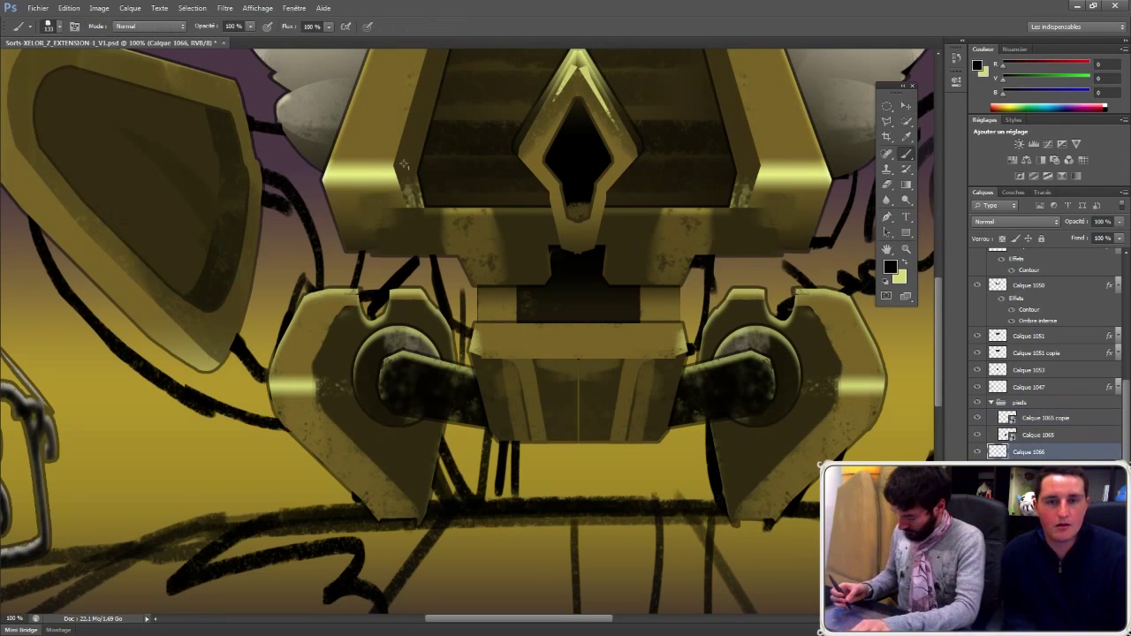
left_click_drag(789, 518, 334, 521)
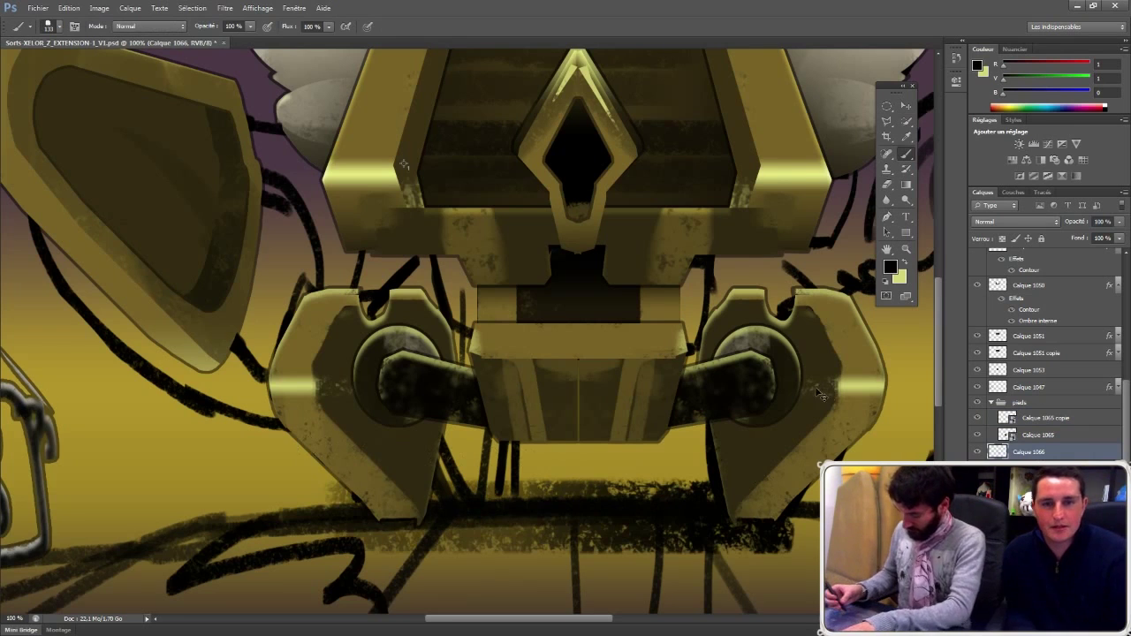
Step: Transform the ground shadow in perspective to 254.79 % width and 52.63 % height, and nudge it into place under the feet
key("ctrl+t")
right_click(741, 485)
left_click(790, 354)
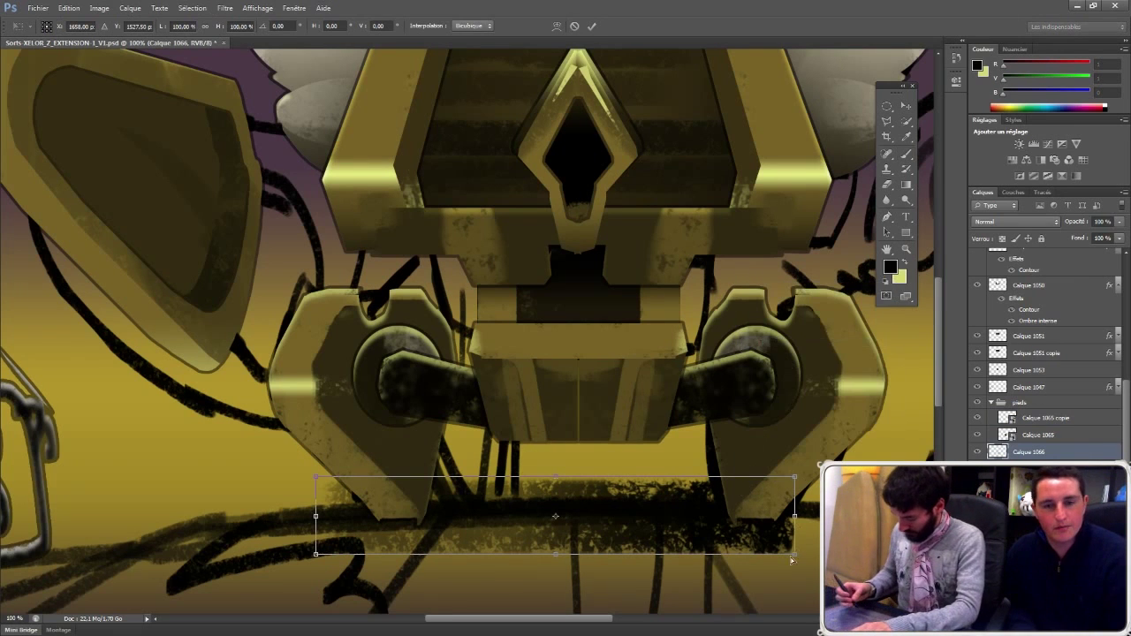
left_click_drag(796, 555, 975, 555)
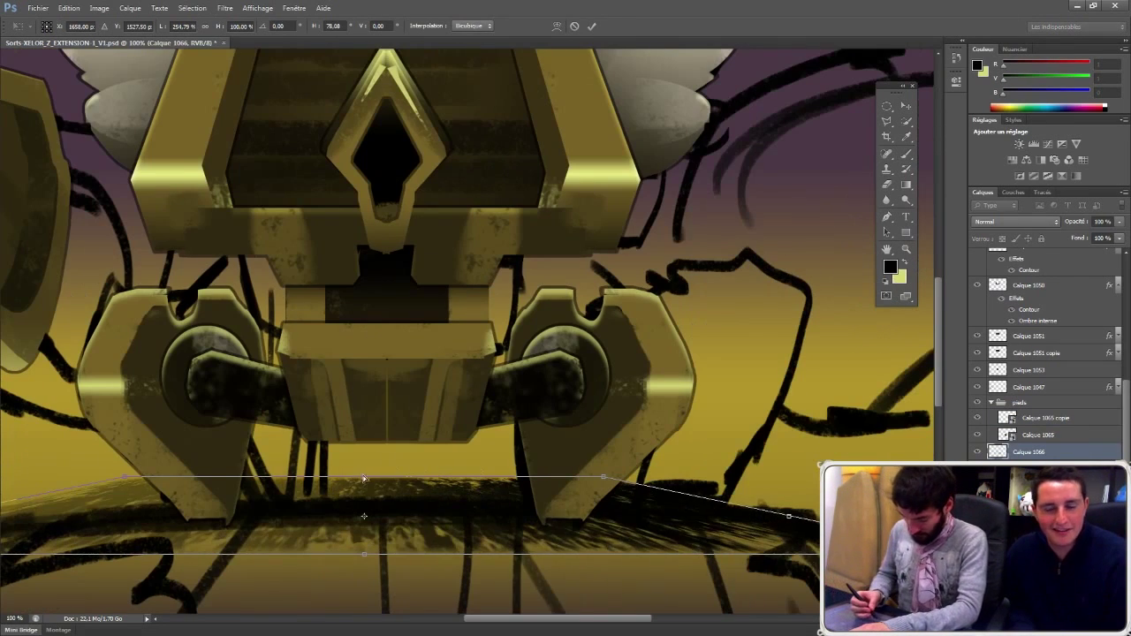
left_click_drag(365, 479, 363, 516)
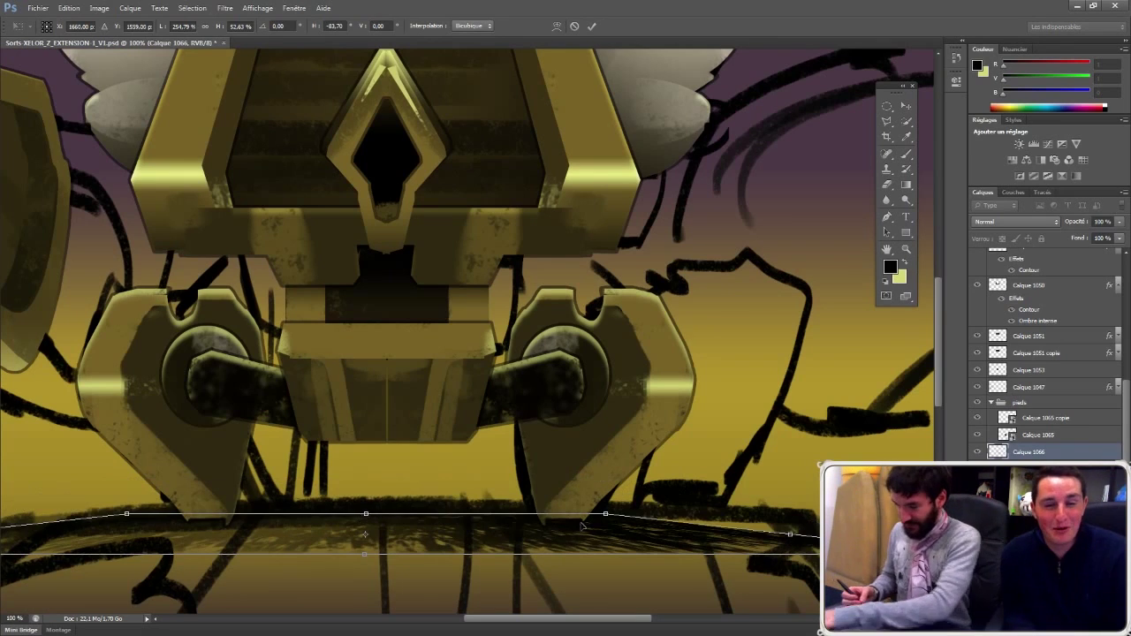
key("Return")
key("v")
left_click_drag(535, 536, 537, 531)
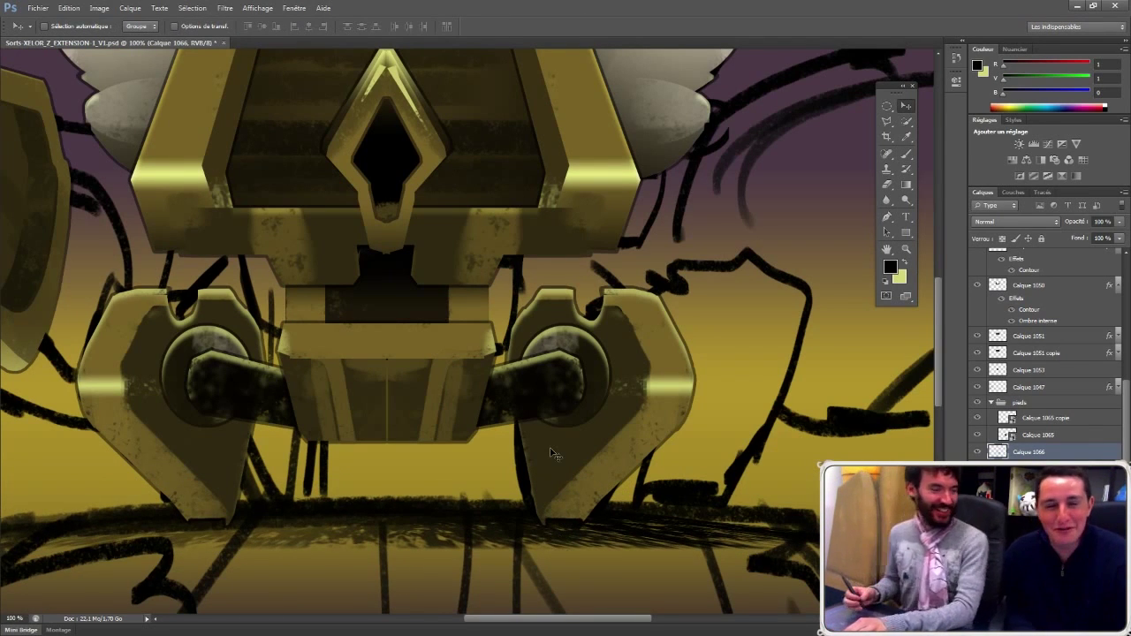
Step: Save the illustration after bringing the whole character into view
scroll(518, 502, "down", 1)
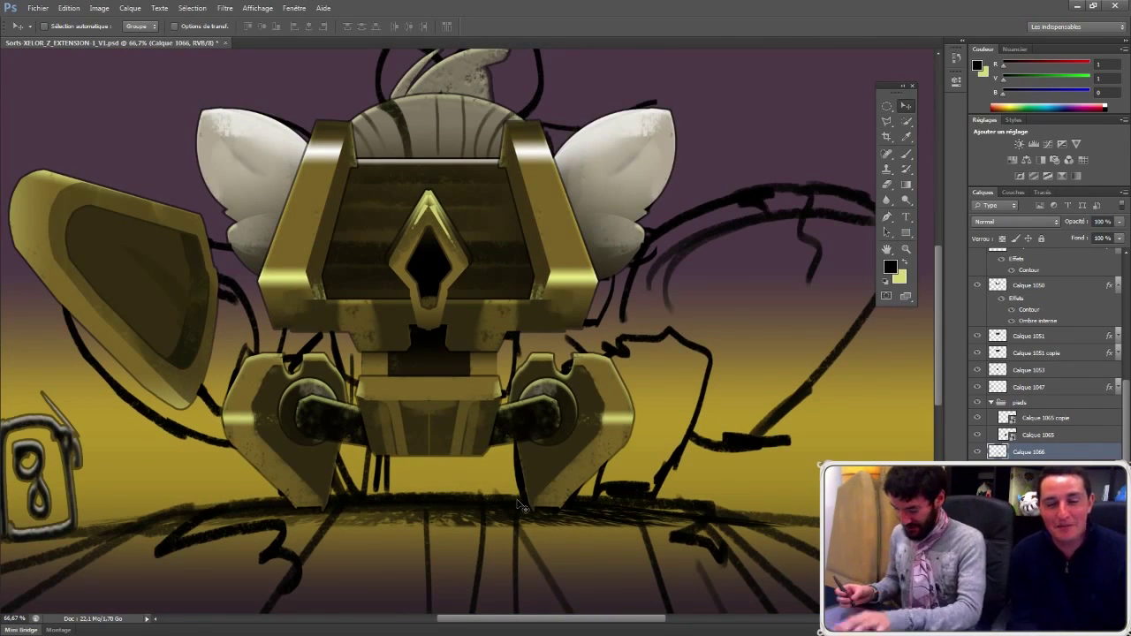
left_click_drag(573, 335, 584, 349)
key("ctrl+s")
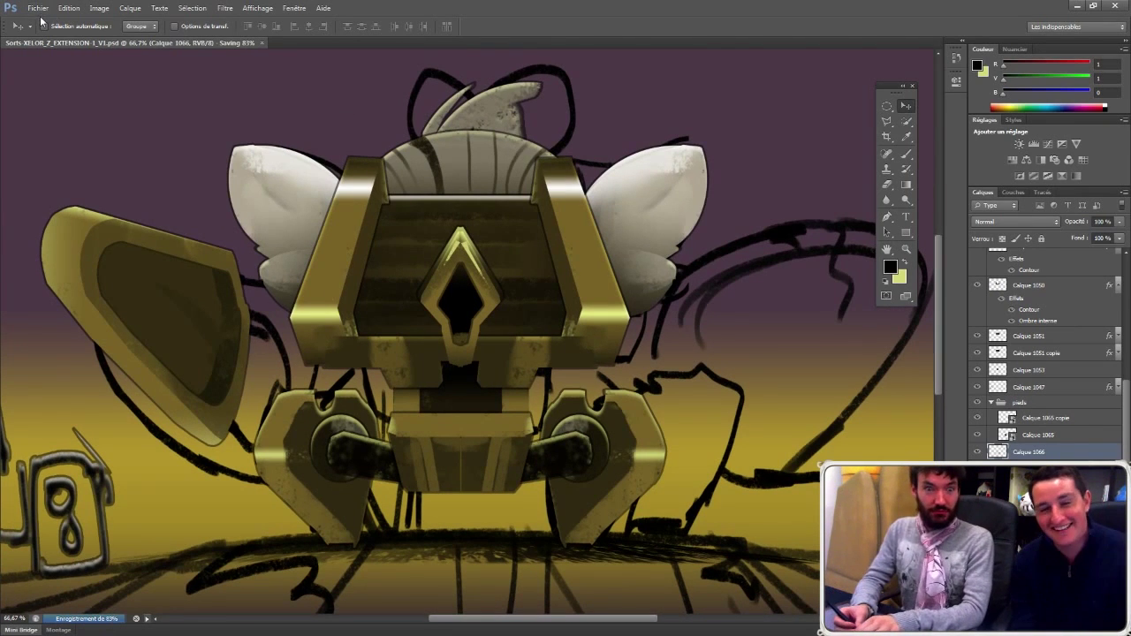
Step: Open the ink drawing 05.jpg as a separate document
left_click(39, 9)
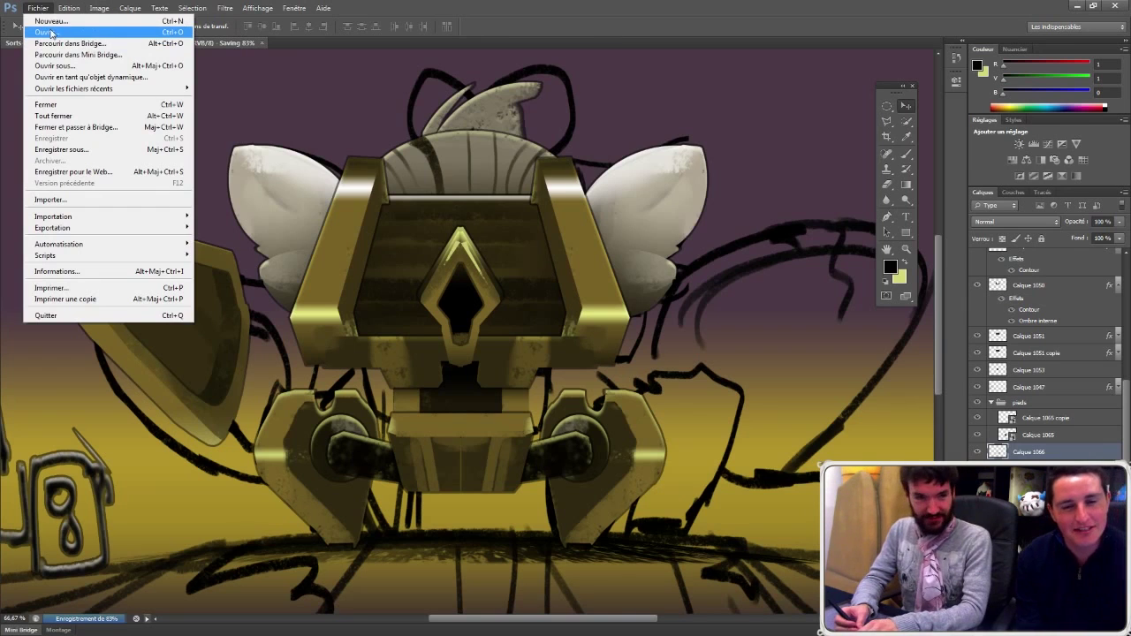
left_click(52, 33)
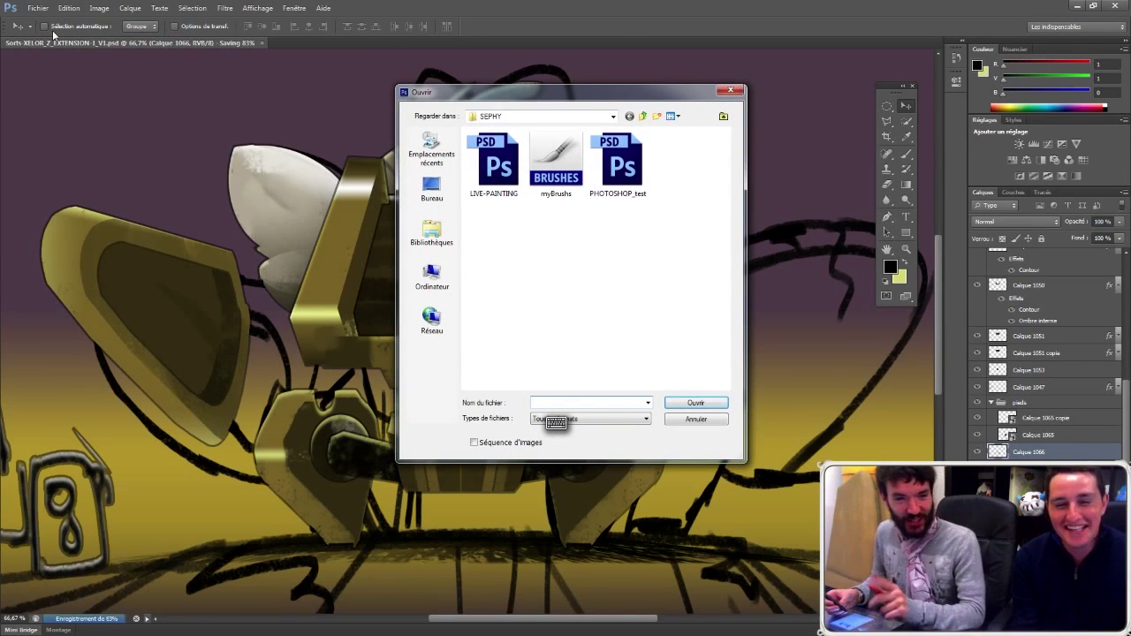
left_click(731, 90)
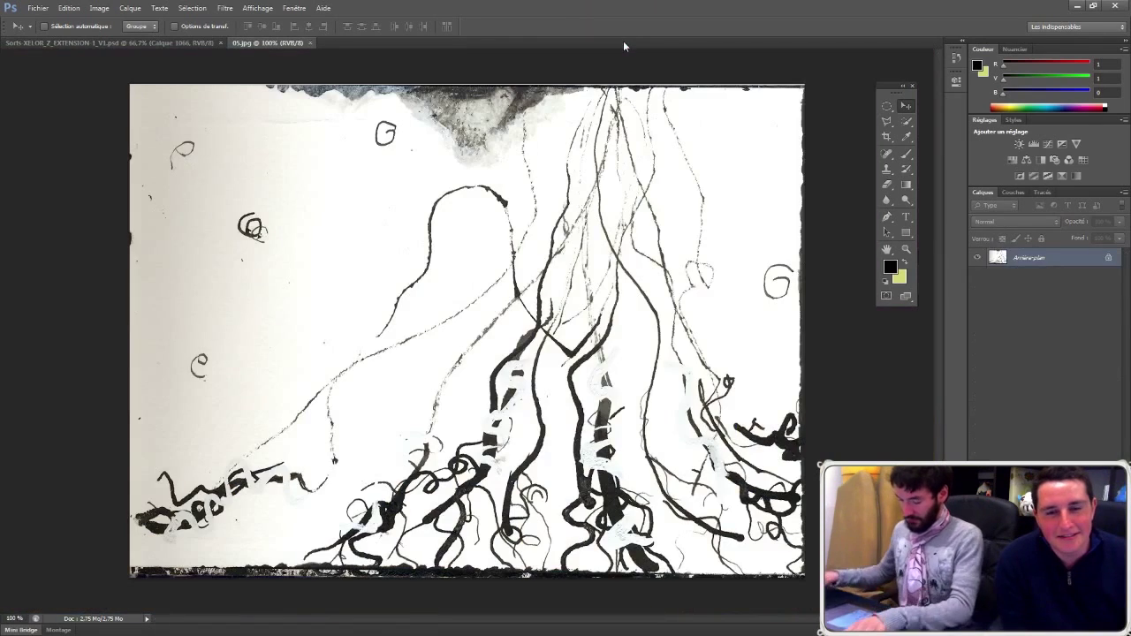
Step: Whiten the paper of the ink drawing with a Levels adjustment that lowers the white point, and activate the Lasso tool
left_click(886, 121)
left_click(905, 136)
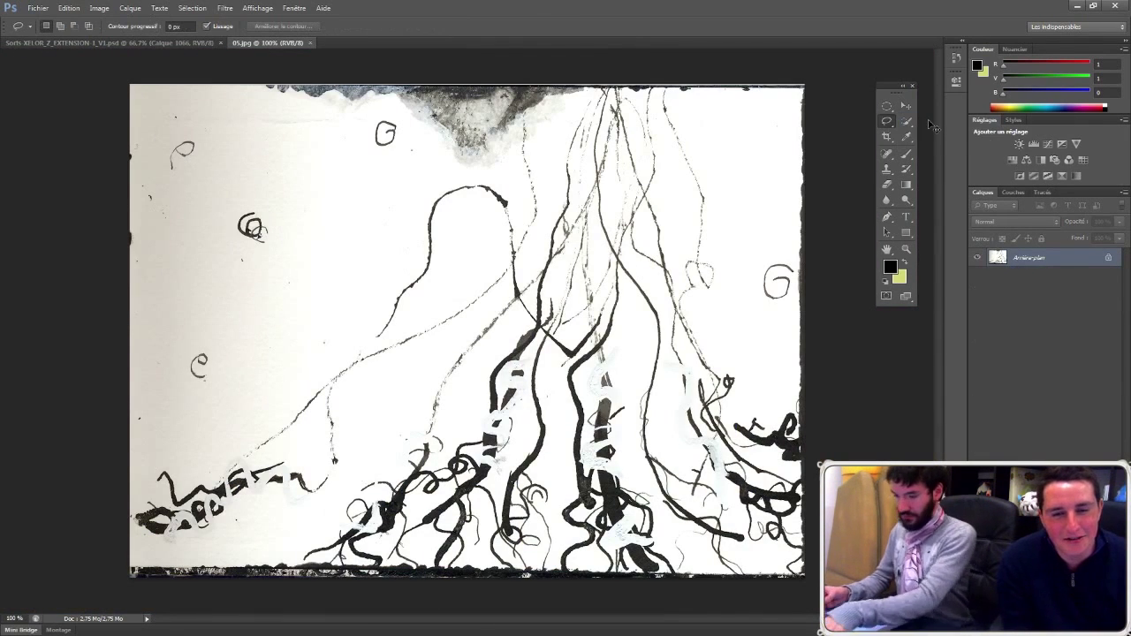
key("ctrl+l")
left_click_drag(606, 267, 524, 269)
key("Return")
key("l")
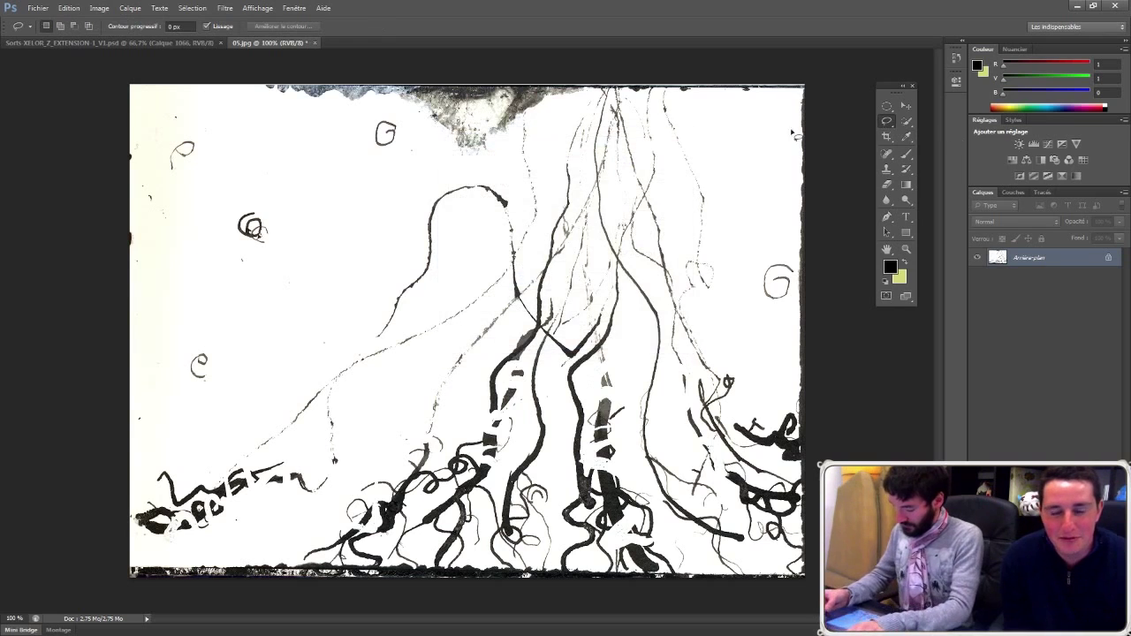
Step: Lasso the ink drawing inside its smudged edges, copy the selection, and close 05.jpg without saving
mouse_move(800, 124)
left_mouse_down()
mouse_move(583, 96)
mouse_move(436, 186)
mouse_move(200, 298)
mouse_move(261, 283)
mouse_move(404, 190)
mouse_move(408, 133)
mouse_move(258, 118)
mouse_move(60, 389)
mouse_move(248, 555)
mouse_move(329, 546)
mouse_move(640, 576)
mouse_move(812, 547)
mouse_move(823, 442)
mouse_move(794, 334)
mouse_move(808, 225)
left_mouse_up()
left_click(315, 42)
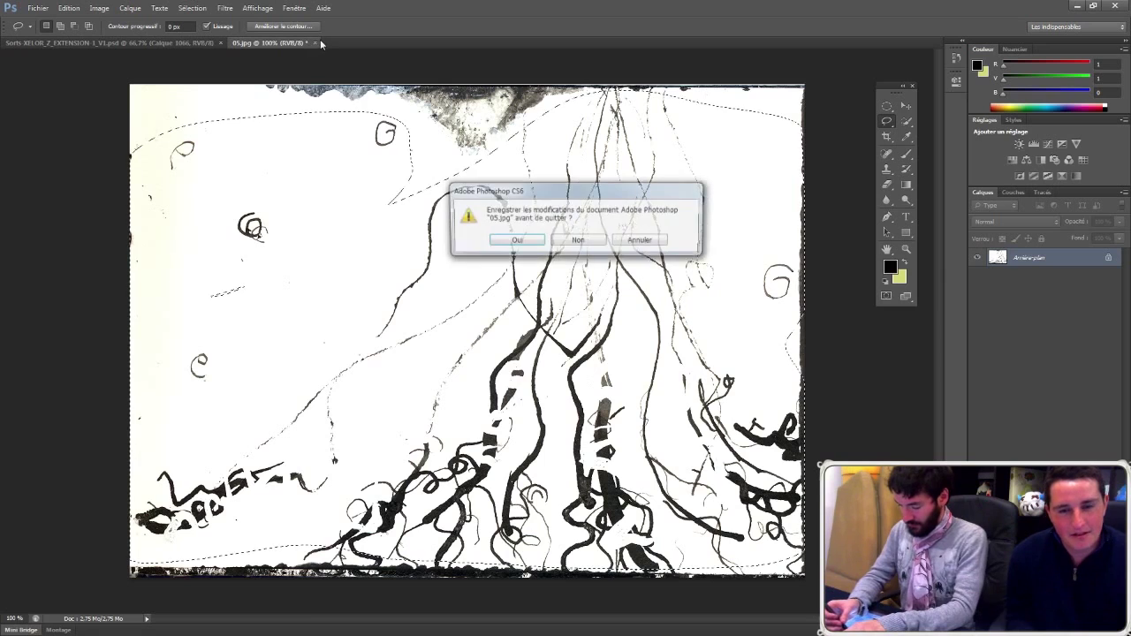
left_click(576, 239)
Step: Try pasting the copied ink drawing onto a new layer at the top of the illustration's layer stack
scroll(1118, 281, "up", 3)
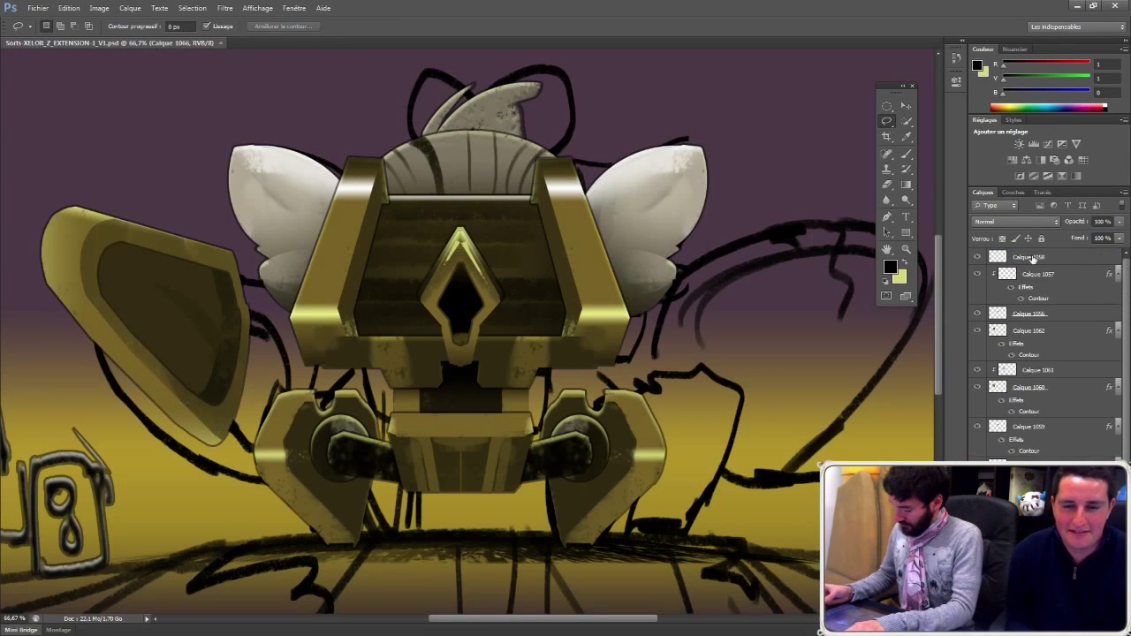
left_click(1032, 258)
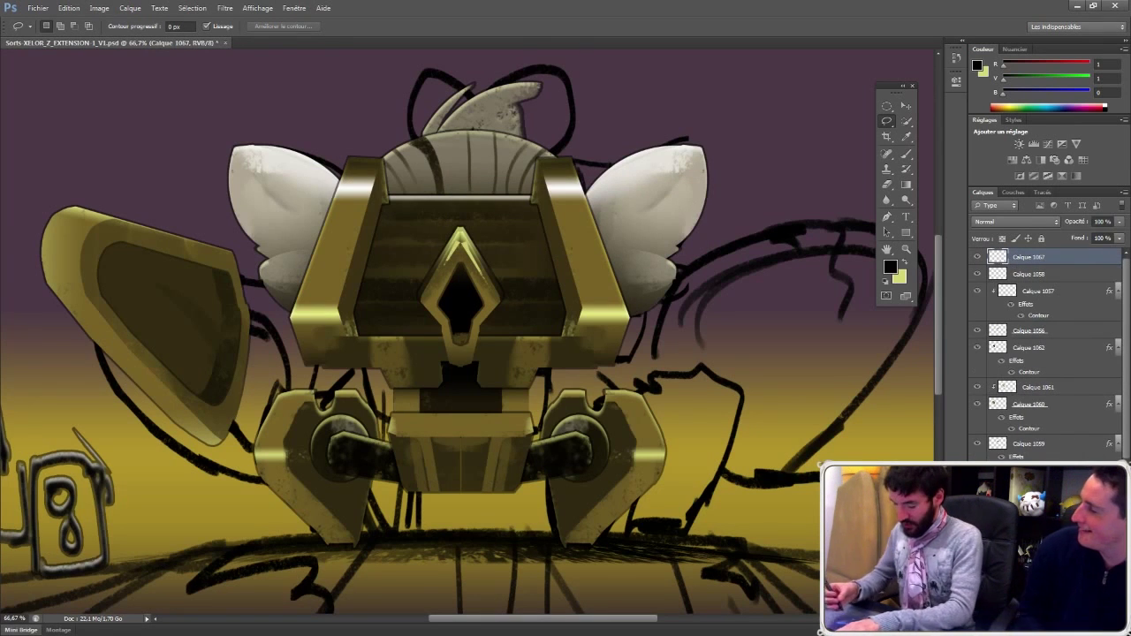
key("ctrl+v")
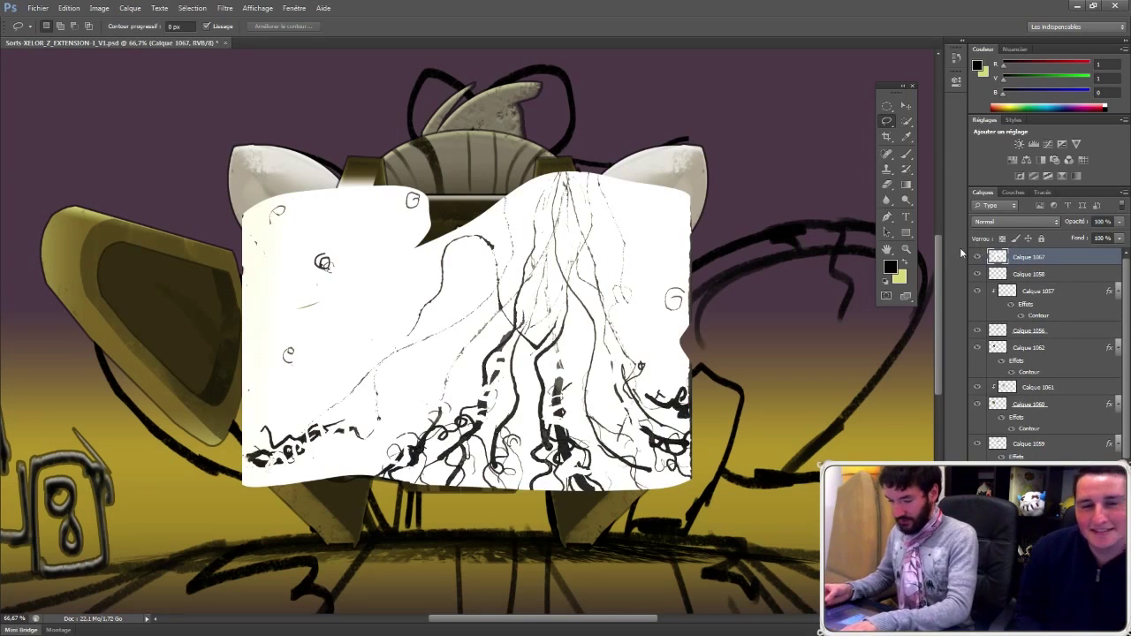
key("ctrl+z")
Step: Create a new 1146 x 814 pixel RGB document from the clipboard preset and paste the ink drawing into it
left_click(38, 8)
left_click(46, 22)
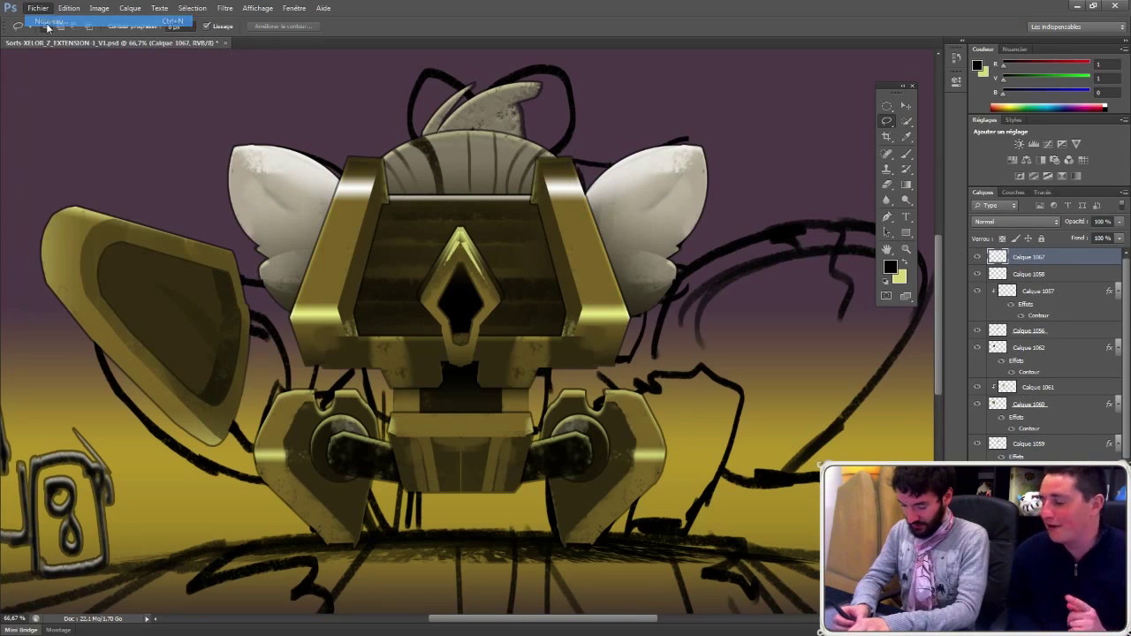
key("Return")
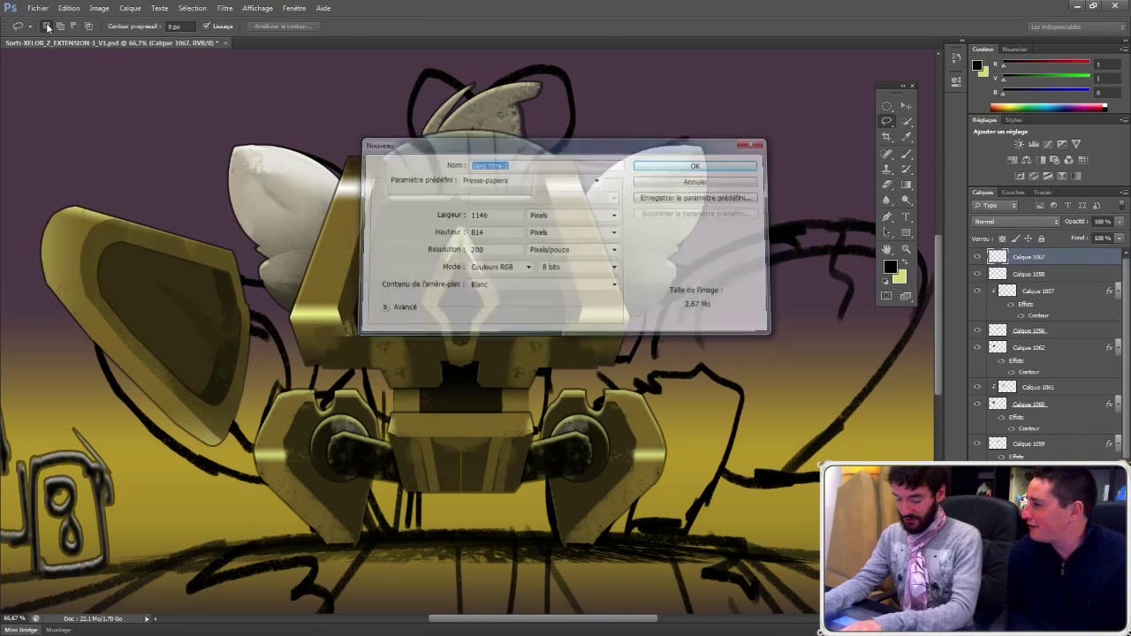
key("ctrl+v")
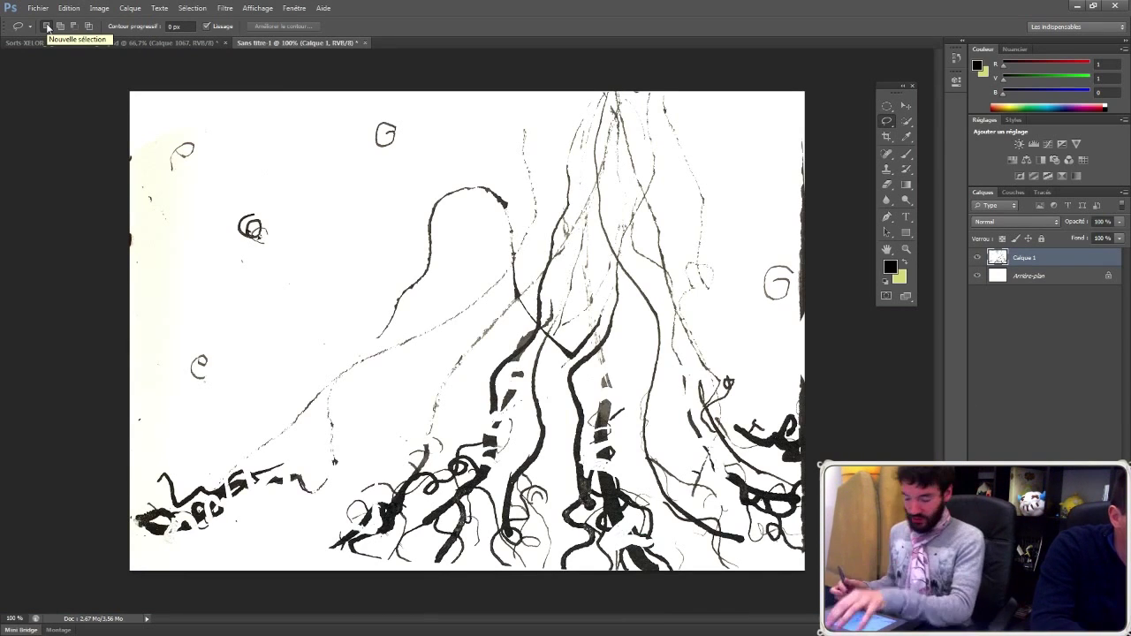
Step: Check the pasted drawing by hiding its layer, and merge all layers into a single background with the drawing visible
left_click(976, 258)
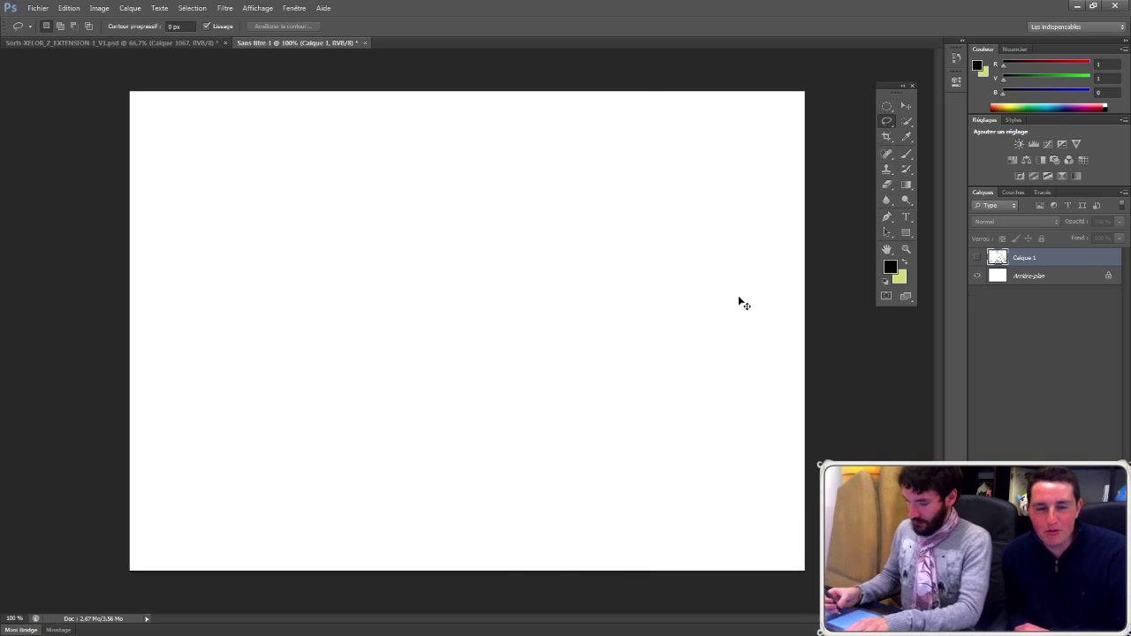
key("ctrl+v")
key("ctrl+shift+e")
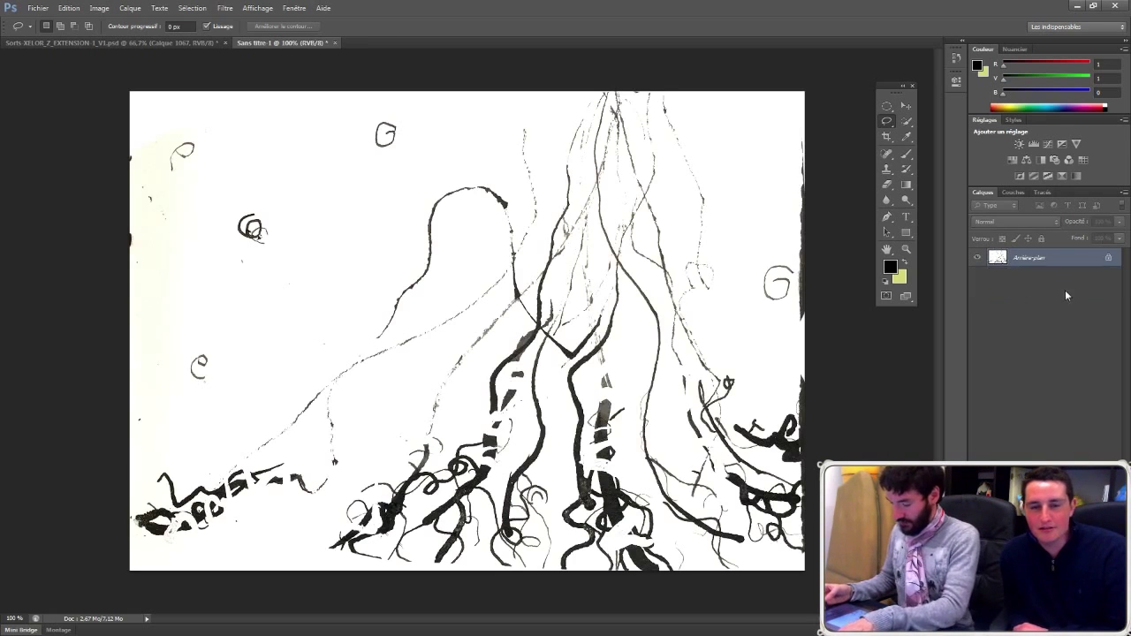
Step: Duplicate the background layer that holds the ink drawing
left_click_drag(1055, 261, 1095, 619)
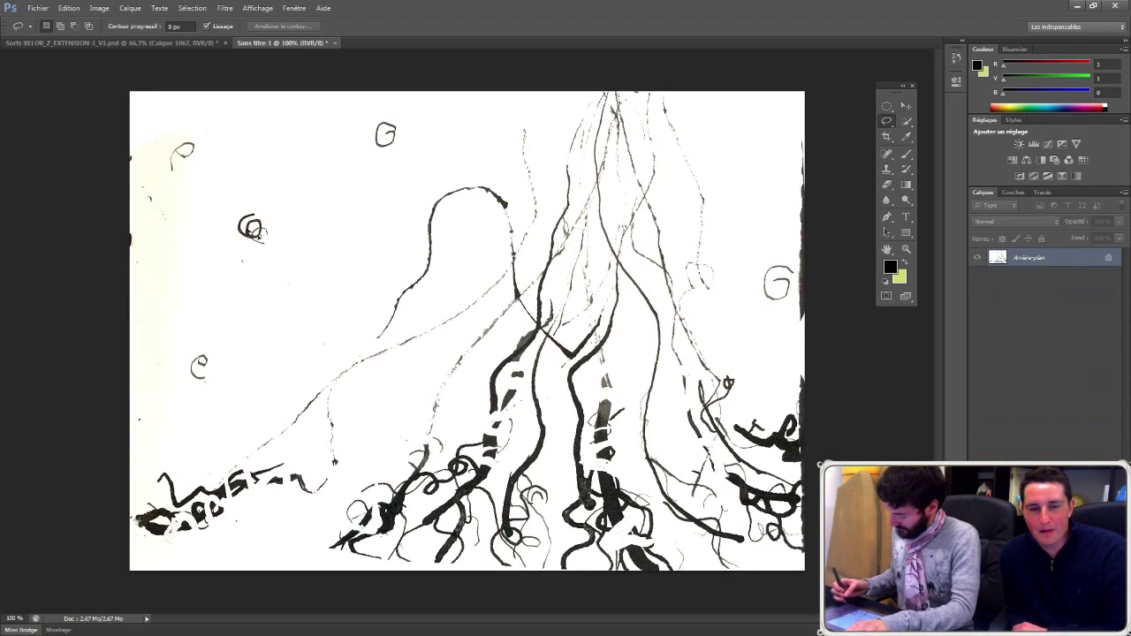
left_click_drag(1057, 254, 1027, 273)
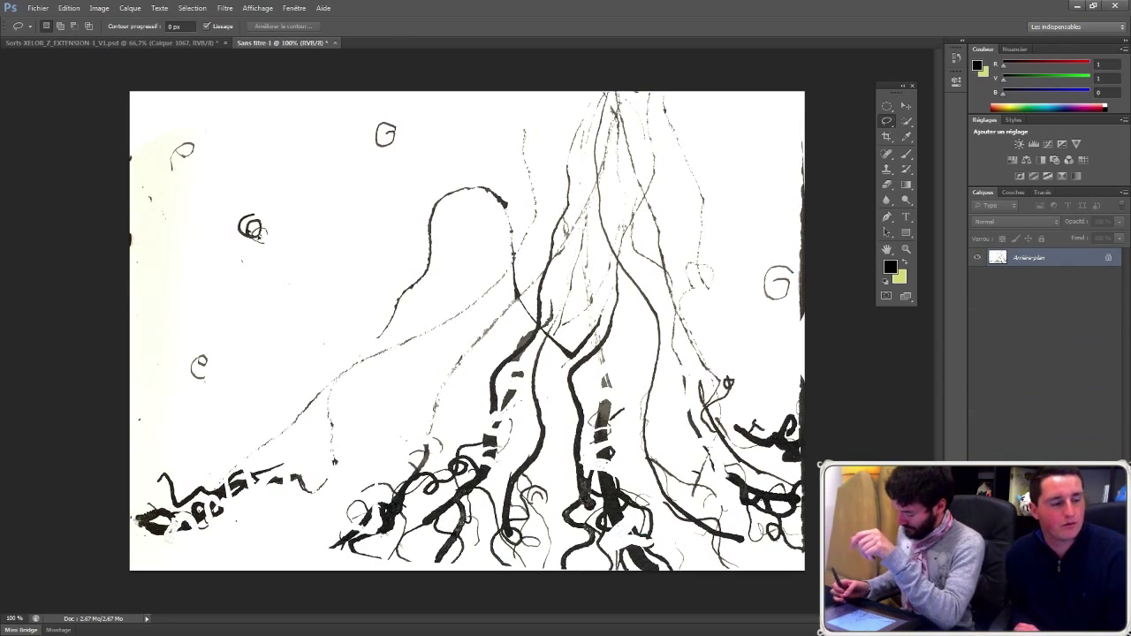
left_click_drag(1029, 257, 1077, 628)
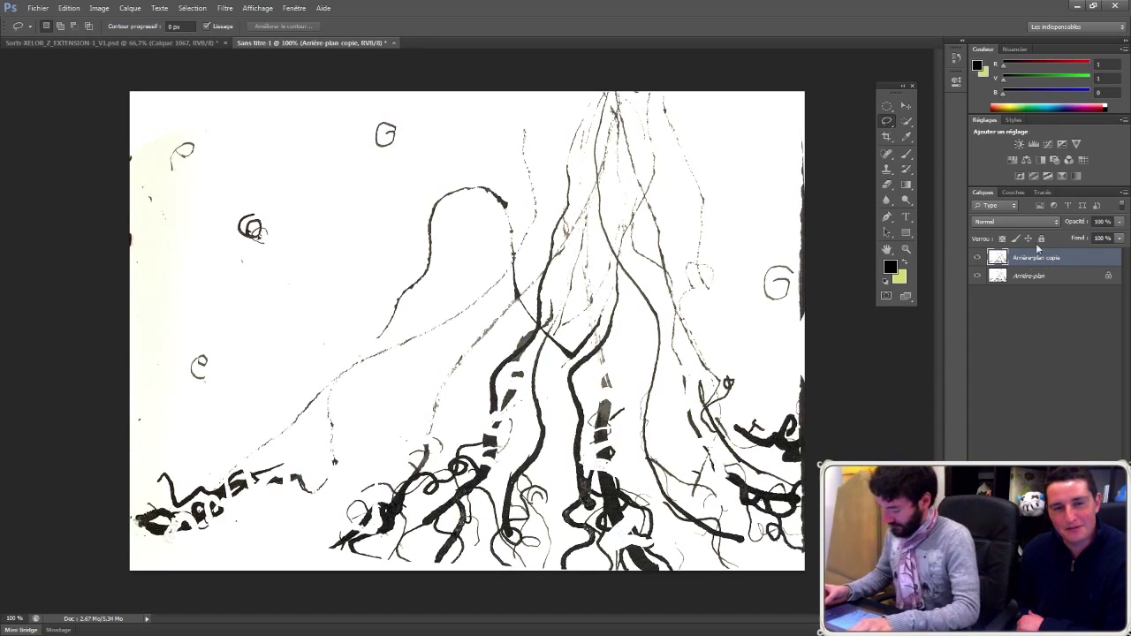
Step: Add an empty alpha channel, select the whole canvas, and undo the change made on returning to the RGB channel
left_click(1014, 191)
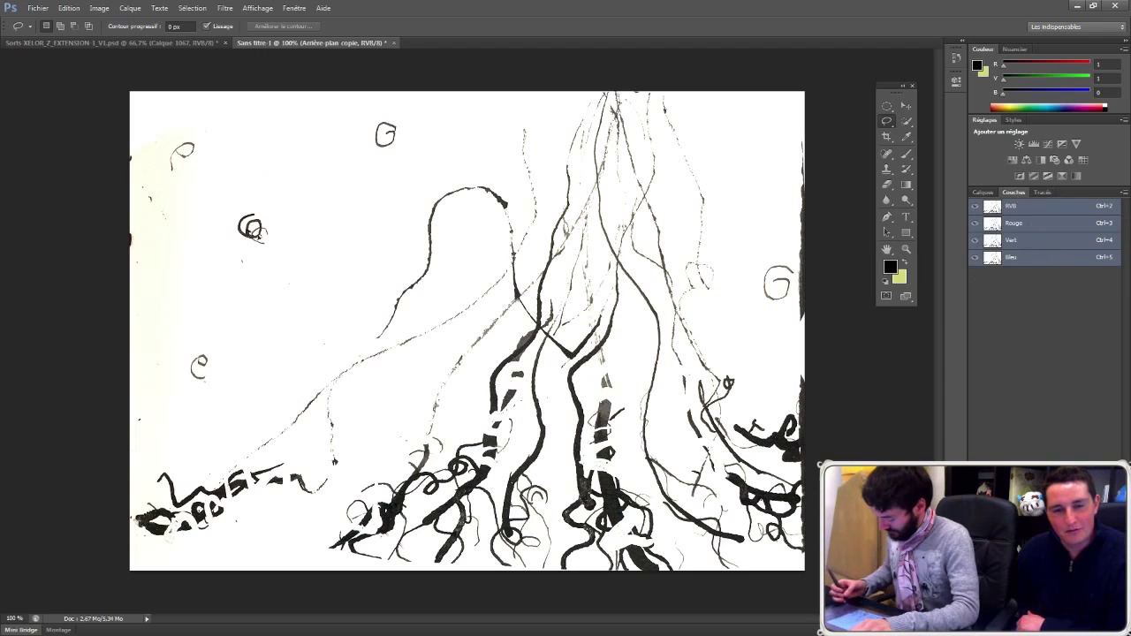
left_click(1097, 628)
left_click(983, 192)
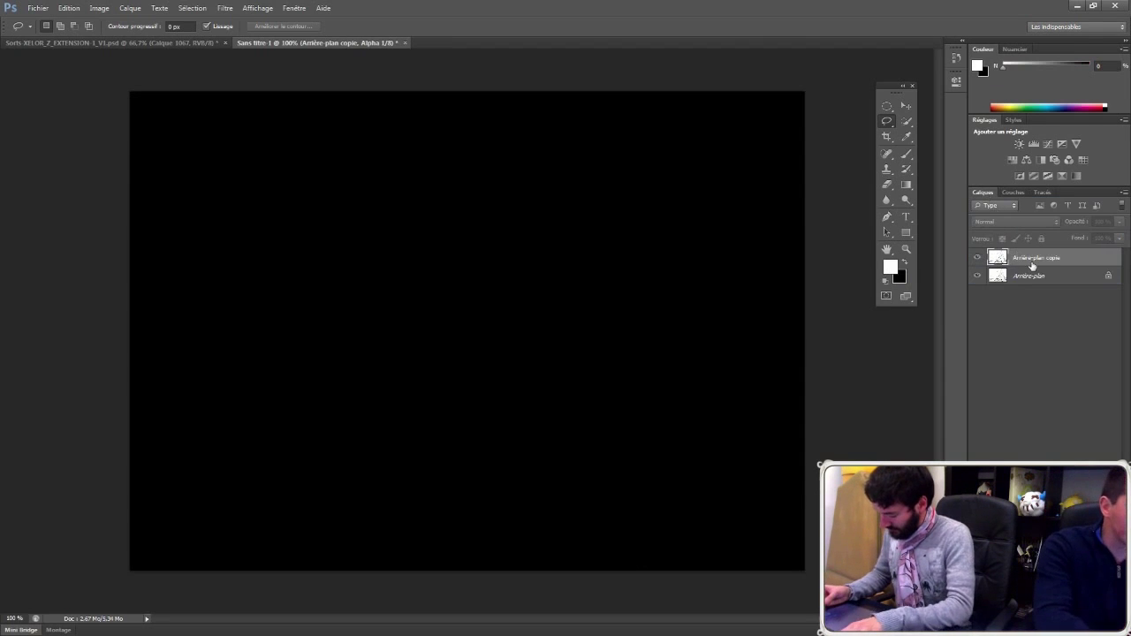
key("ctrl+a")
left_click(1014, 192)
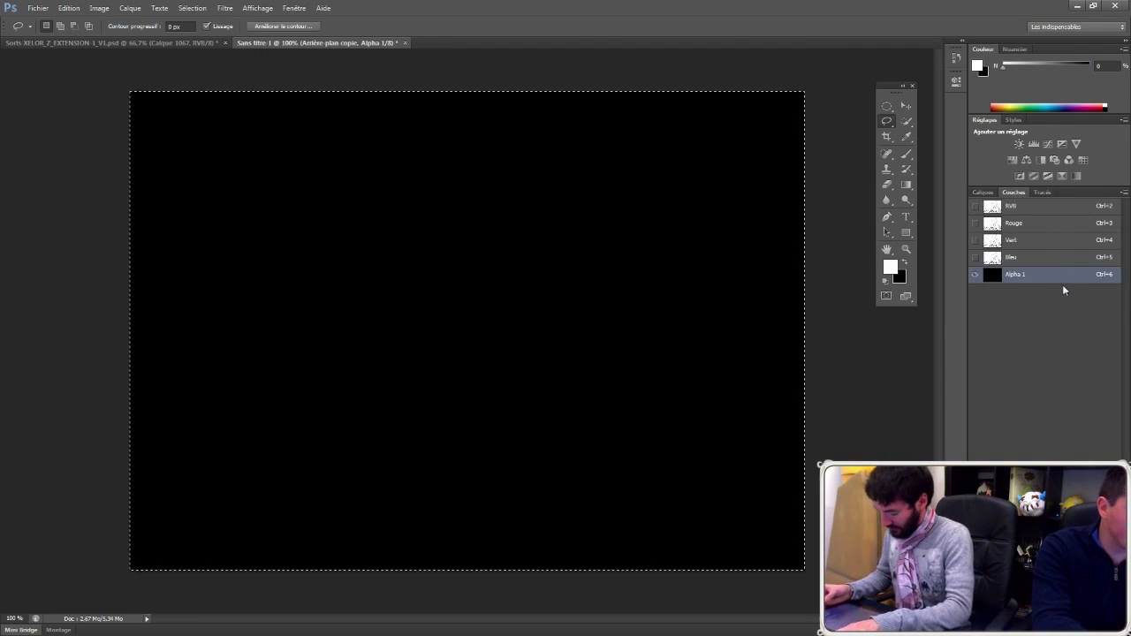
left_click(1041, 209)
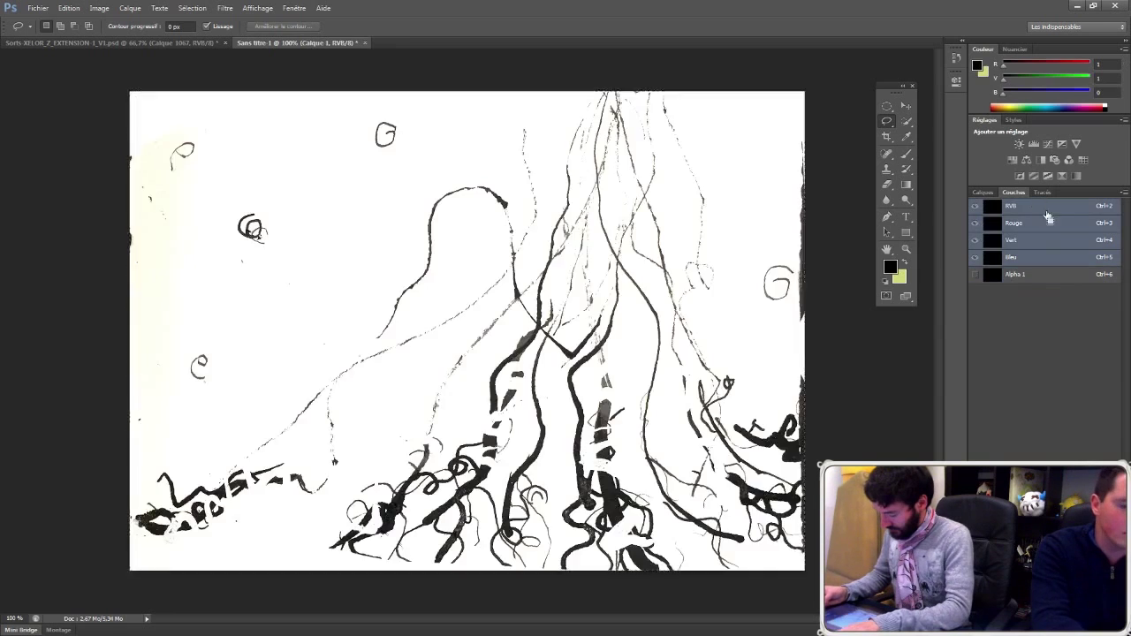
key("ctrl+z")
Step: Merge the duplicate layer back into the background and delete the empty alpha channel
left_click(983, 192)
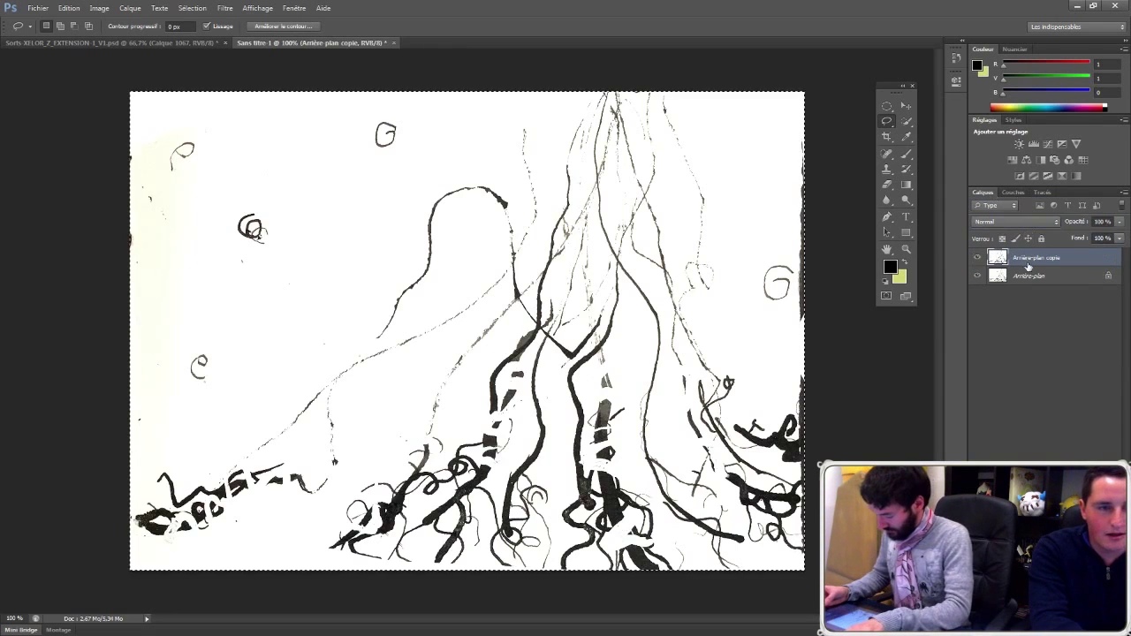
left_click(1033, 277, "shift")
key("ctrl+e")
left_click(1013, 193)
mouse_move(1036, 275)
left_mouse_down()
mouse_move(1063, 286)
mouse_move(1113, 621)
left_mouse_up()
left_click(983, 193)
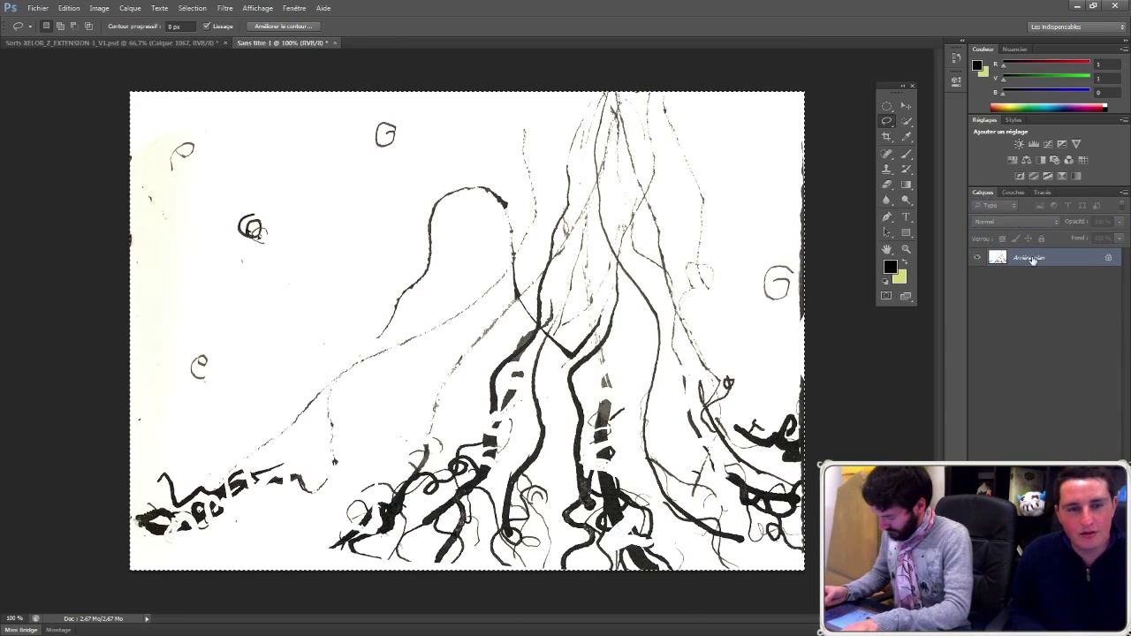
Step: Put a copy of the ink drawing into a new alpha channel and load that channel as a selection
left_click(1016, 192)
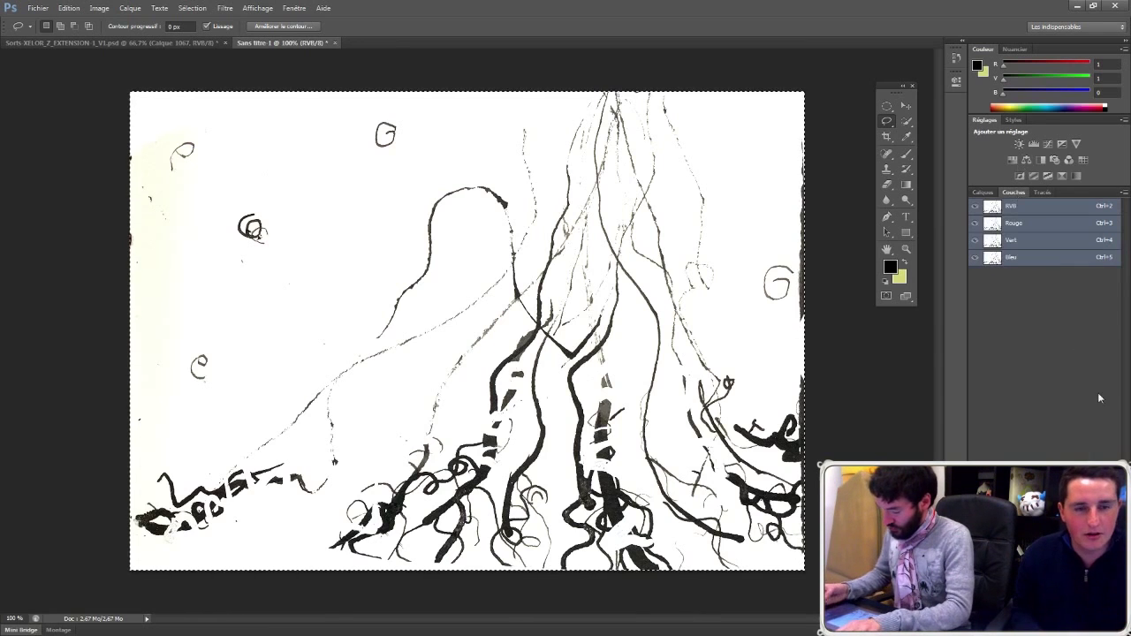
left_click(1014, 274)
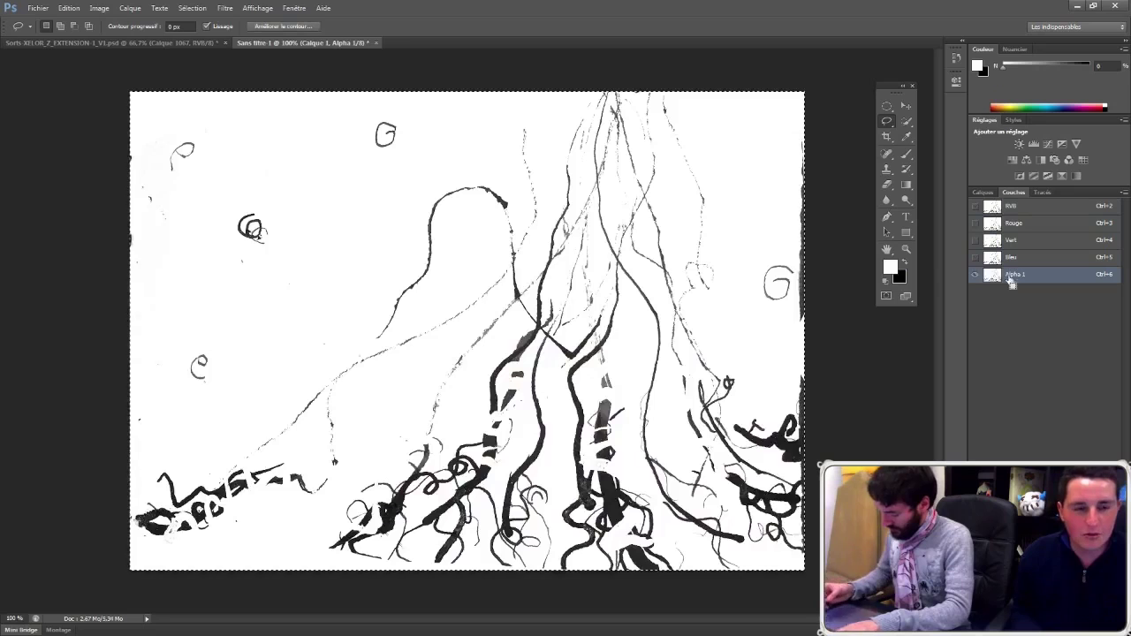
left_click(1001, 278, "ctrl")
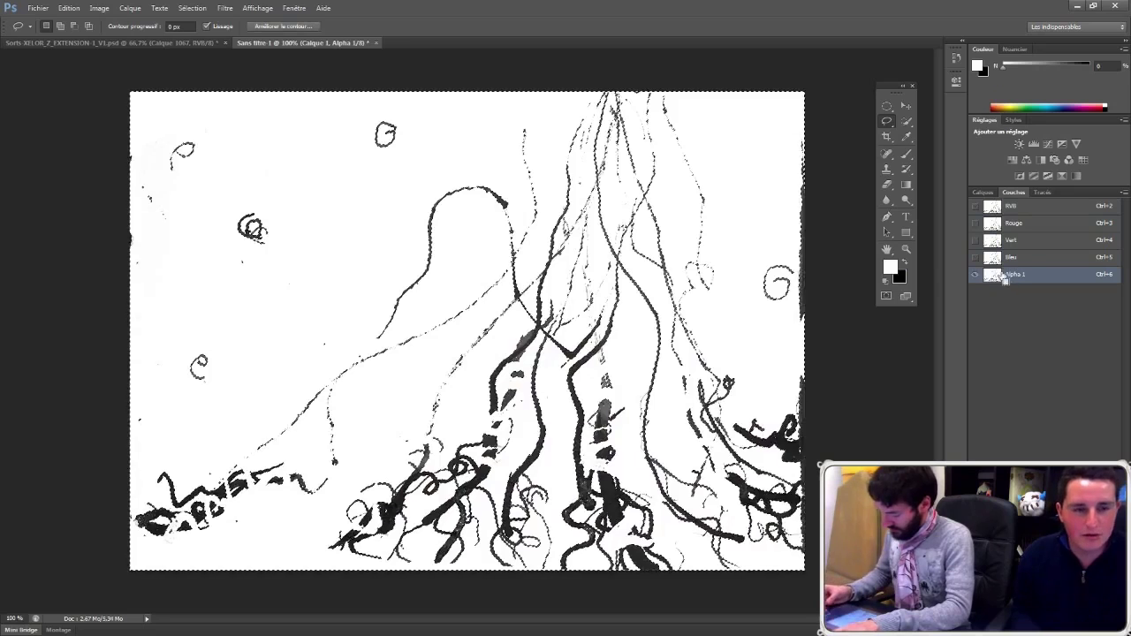
Step: Add a new layer, invert the selection to the ink lines, fill them with the light yellow-green colour, and deselect
left_click(983, 193)
left_click(1080, 628)
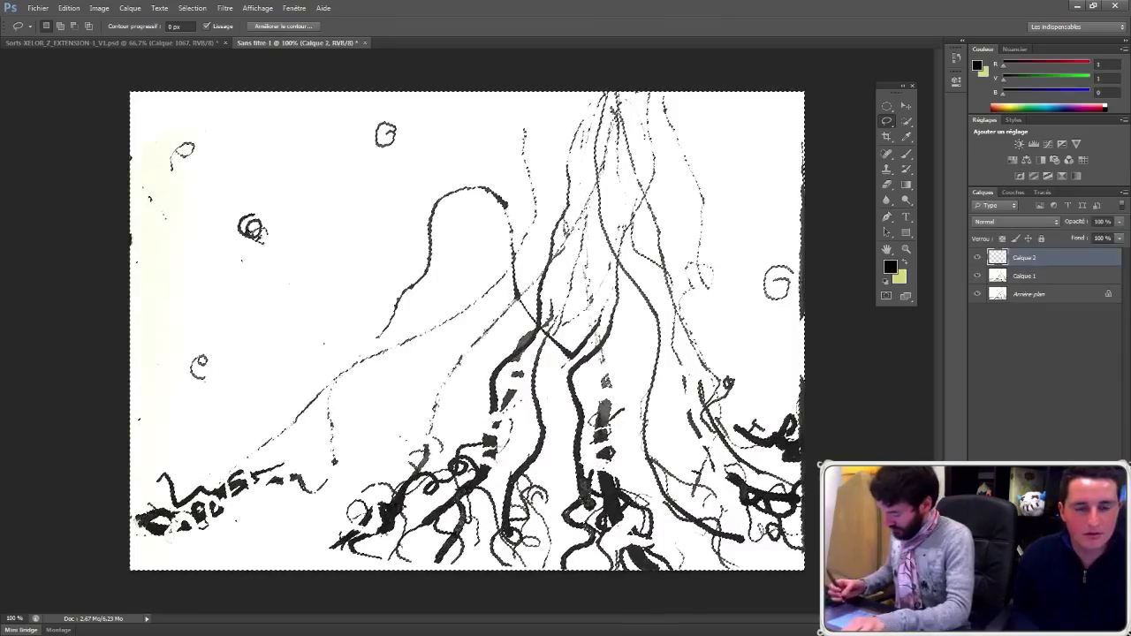
left_click(904, 264)
key("alt+BackSpace")
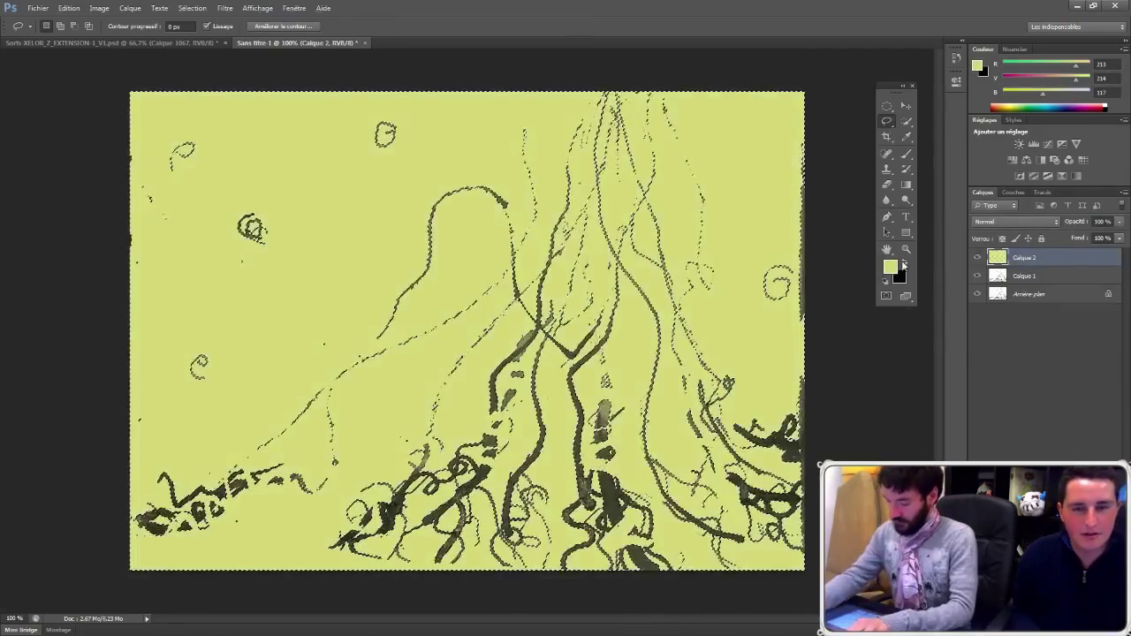
key("ctrl+z")
key("ctrl+shift+i")
key("alt+BackSpace")
key("ctrl+d")
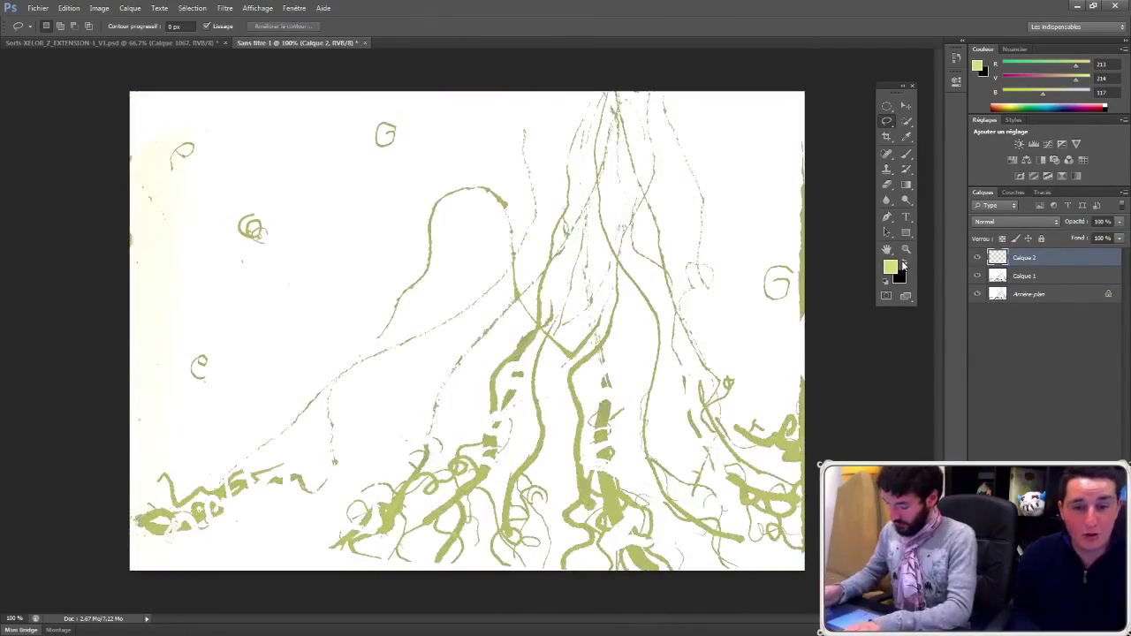
Step: Move the yellow-green line layer into the Xelor illustration over the character, and show the rulers
key("v")
mouse_move(624, 354)
left_mouse_down()
mouse_move(570, 349)
mouse_move(188, 43)
mouse_move(311, 133)
mouse_move(541, 265)
left_mouse_up()
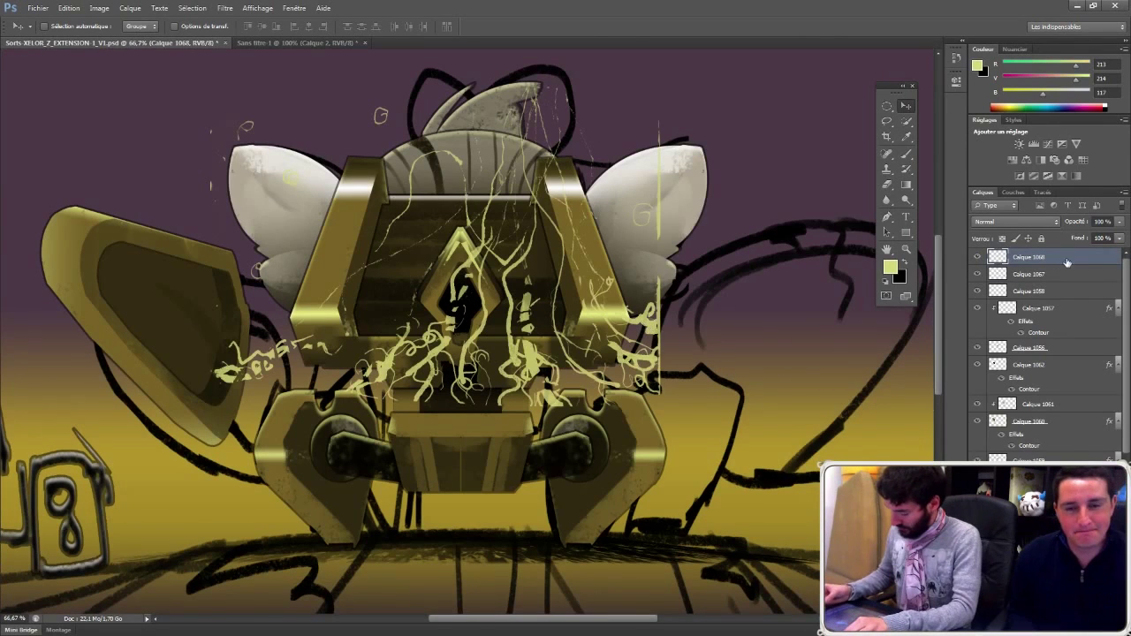
key("ctrl+r")
Step: Start a free transform on the line layer and flip it vertically so the branches point upward
key("ctrl+t")
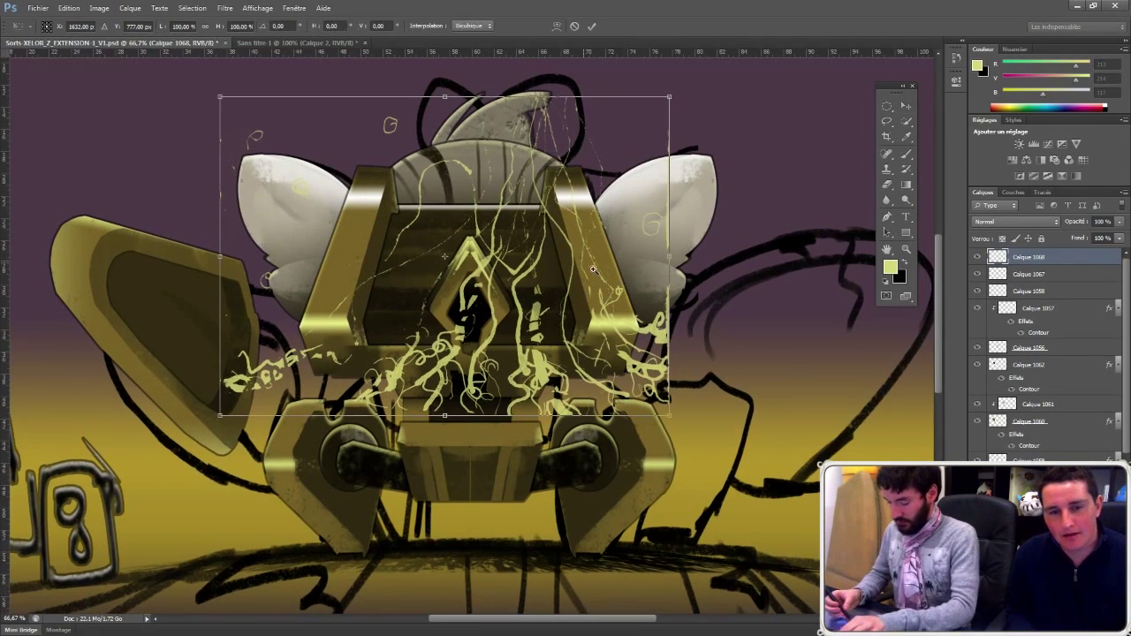
key("ctrl+minus")
key("ctrl+minus")
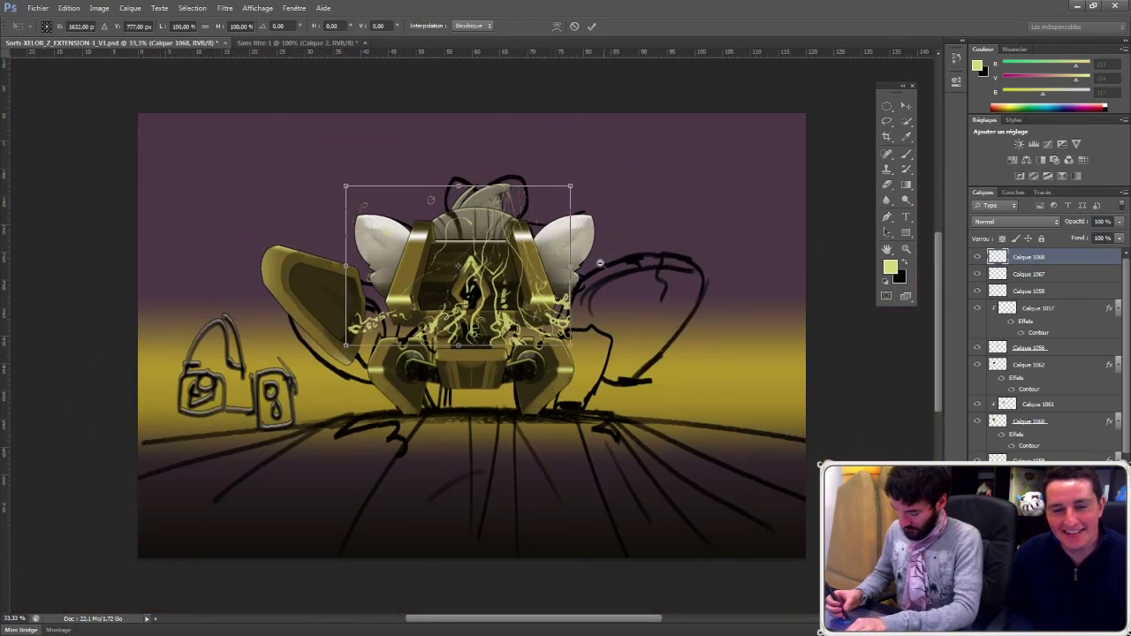
right_click(508, 295)
left_click(573, 482)
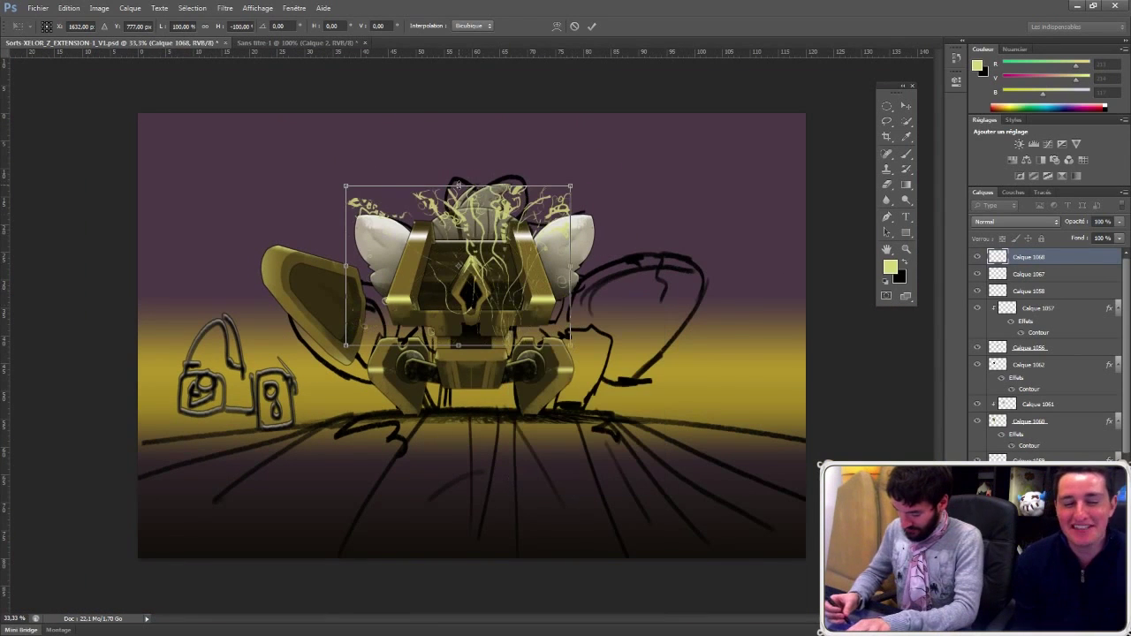
Step: Stretch the flipped lines to about 181 % width and 193 % height, placing them above and across the character
left_click_drag(458, 186, 457, 103)
left_click_drag(458, 224, 723, 200)
mouse_move(570, 224)
left_mouse_down()
mouse_move(677, 221)
mouse_move(575, 223)
left_mouse_up()
left_click_drag(357, 223, 167, 221)
left_click_drag(487, 142, 568, 137)
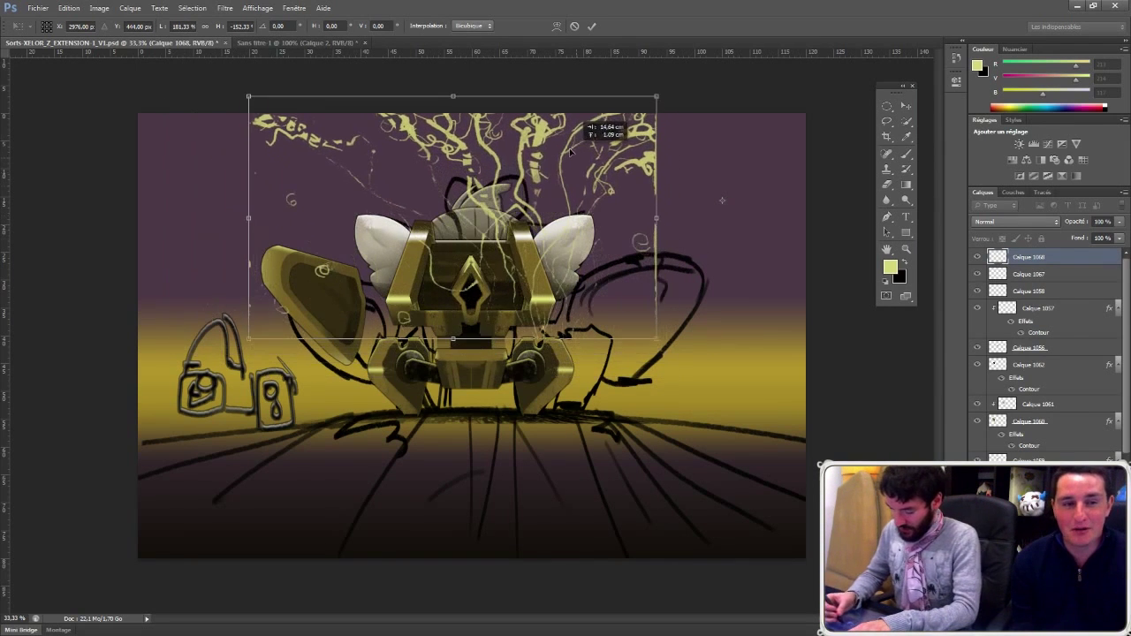
left_click_drag(453, 340, 447, 405)
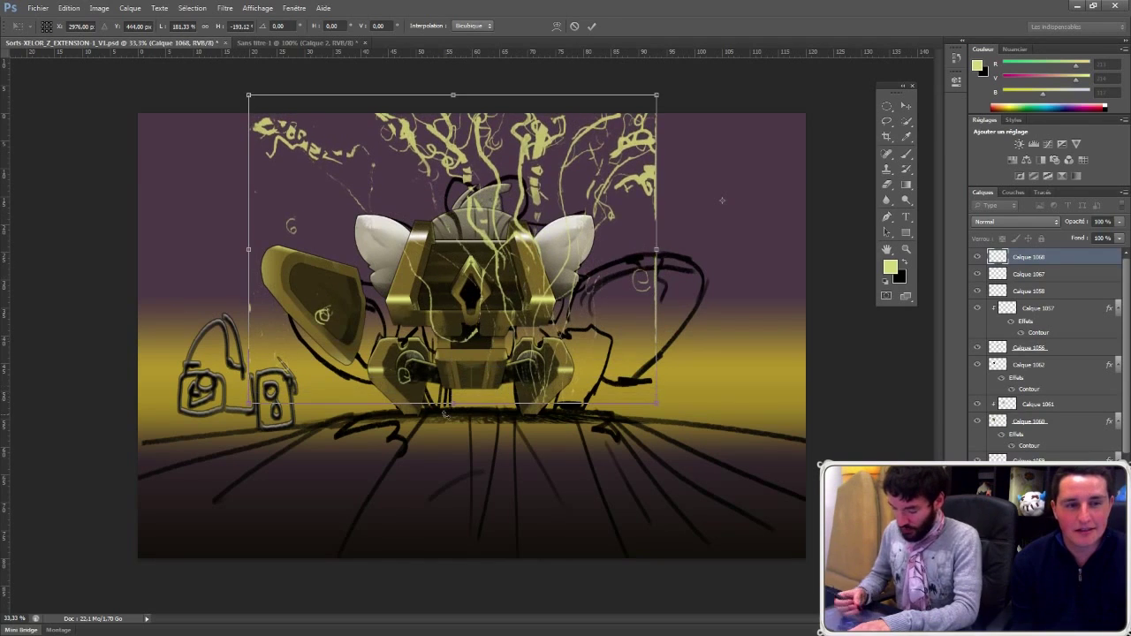
key("Return")
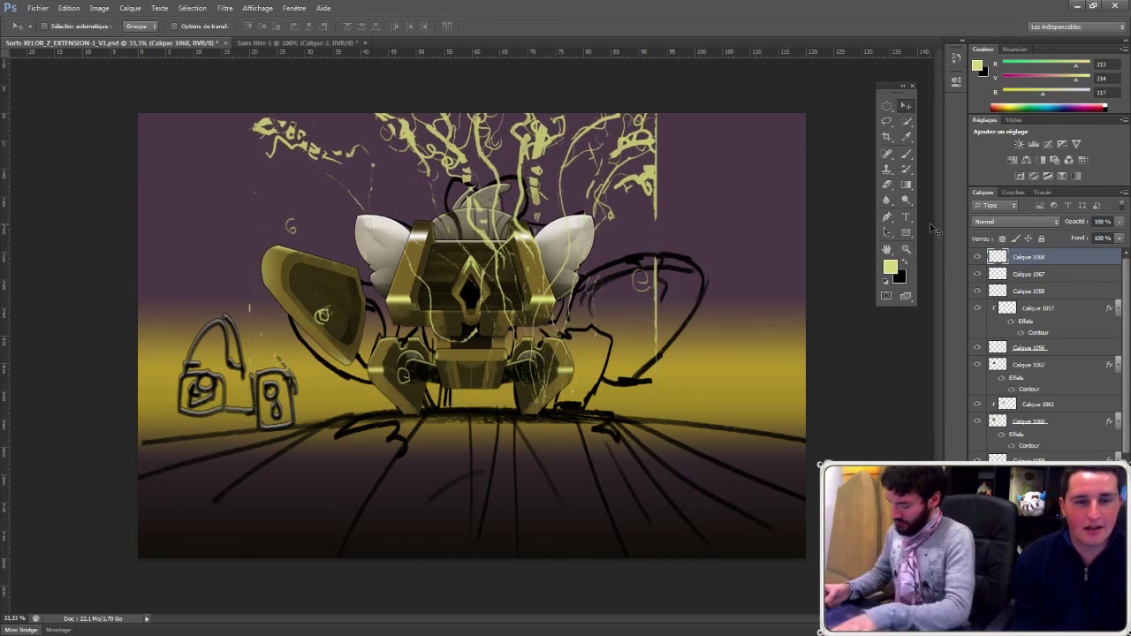
Step: Set the line layer's blending mode to Densité couleur -
left_click(1021, 227)
left_click(995, 327)
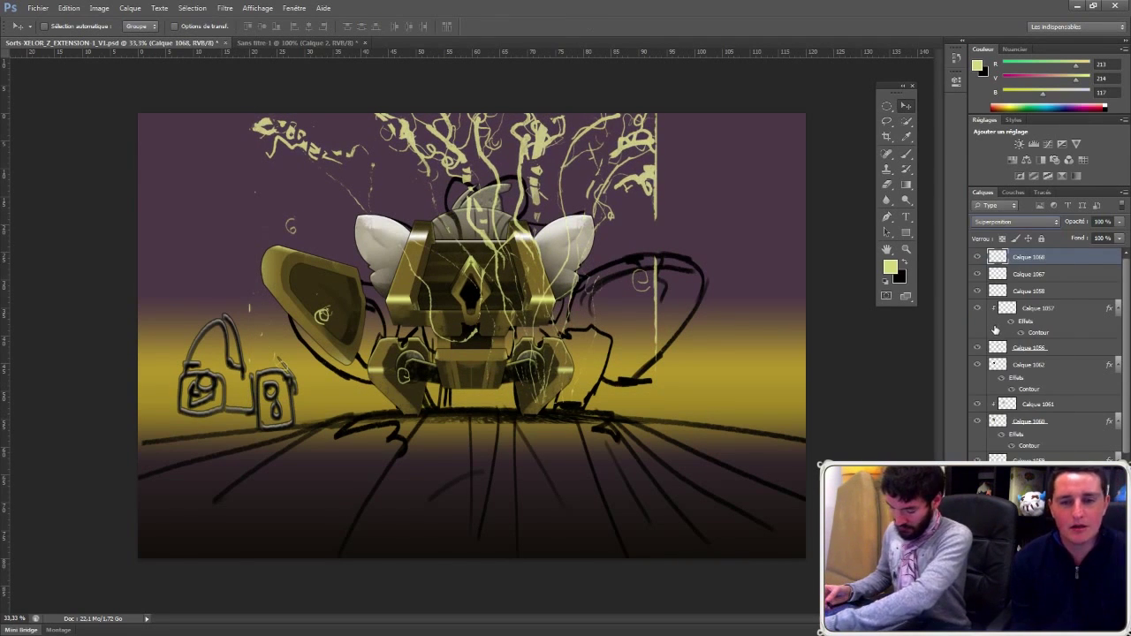
key("Down")
key("Down")
key("Up")
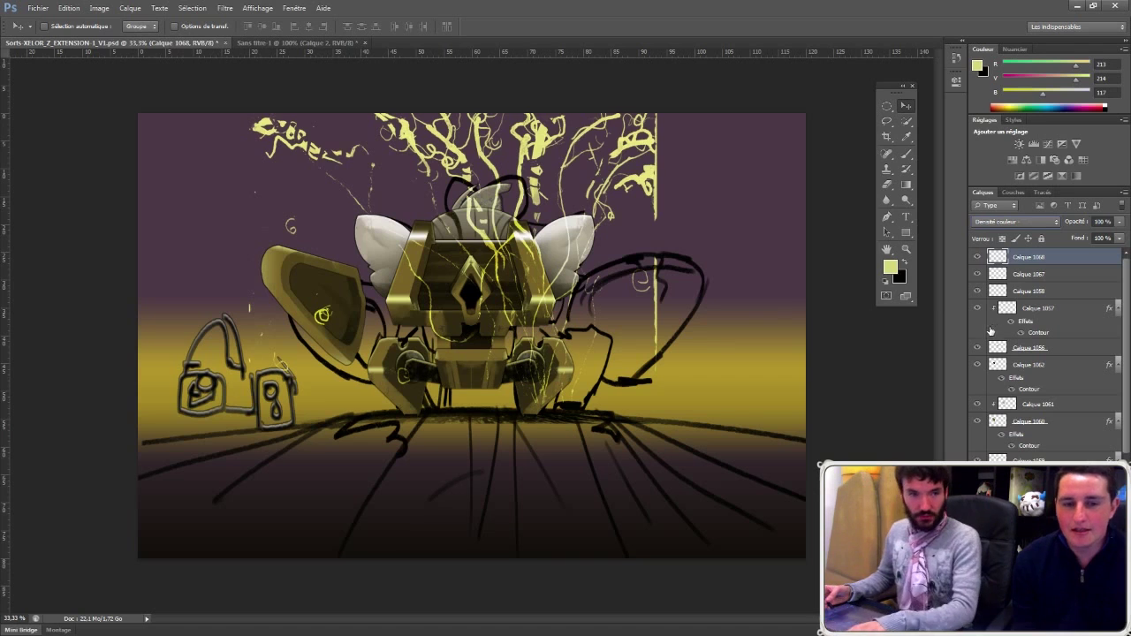
Step: Enlarge the yellow-green line layer to about 119 % width and 128.5 % height and move it up above the character
key("ctrl+t")
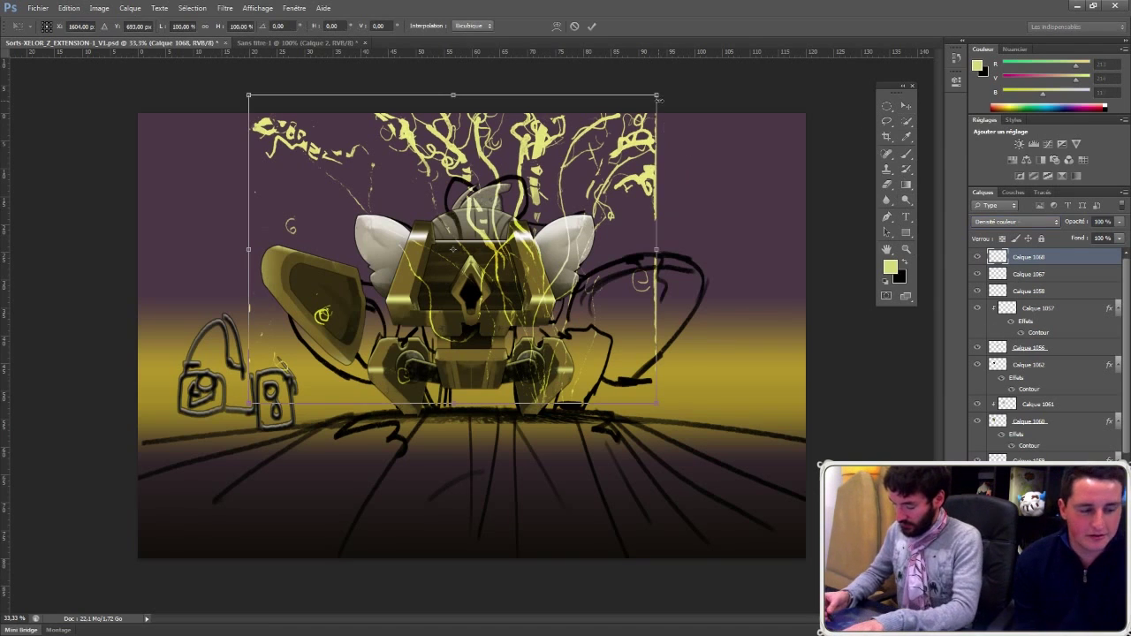
left_click_drag(658, 100, 734, 16)
left_click_drag(638, 283, 612, 250)
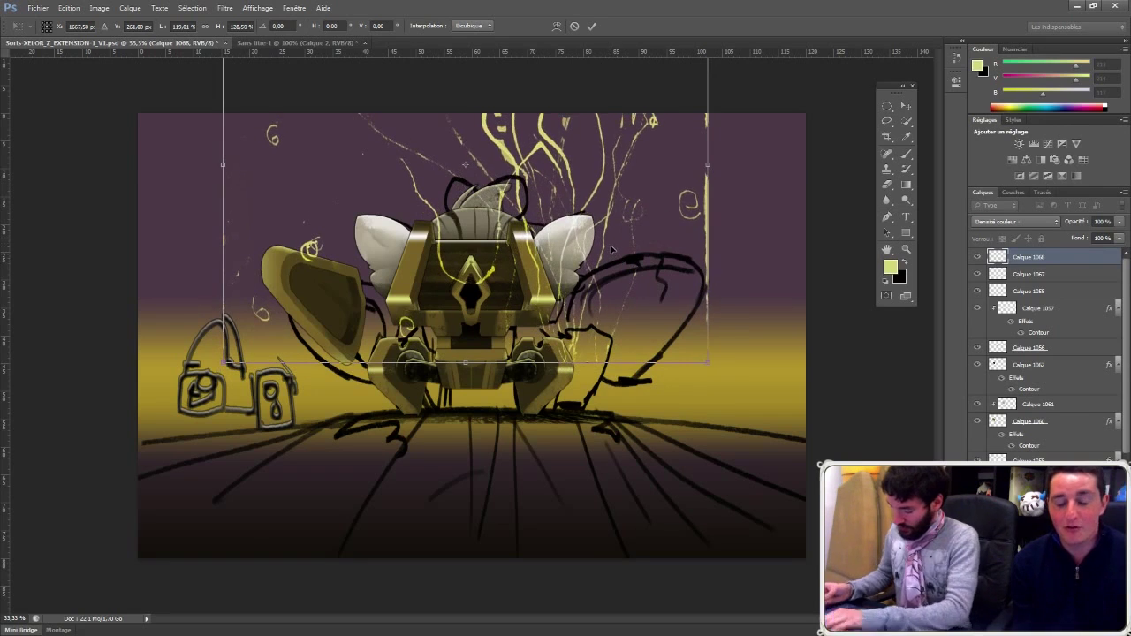
key("Return")
Step: Set the line layer's blending mode to Couleur plus claire and shift the lines slightly left to centre them over the character
left_click(1016, 220)
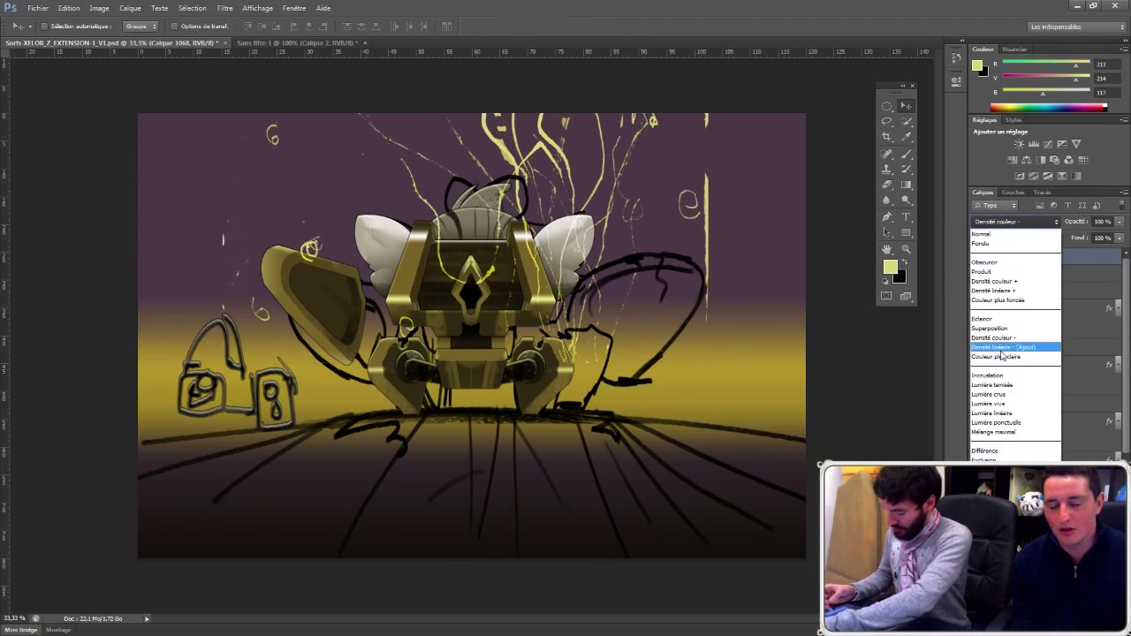
left_click(1001, 351)
key("shift+plus")
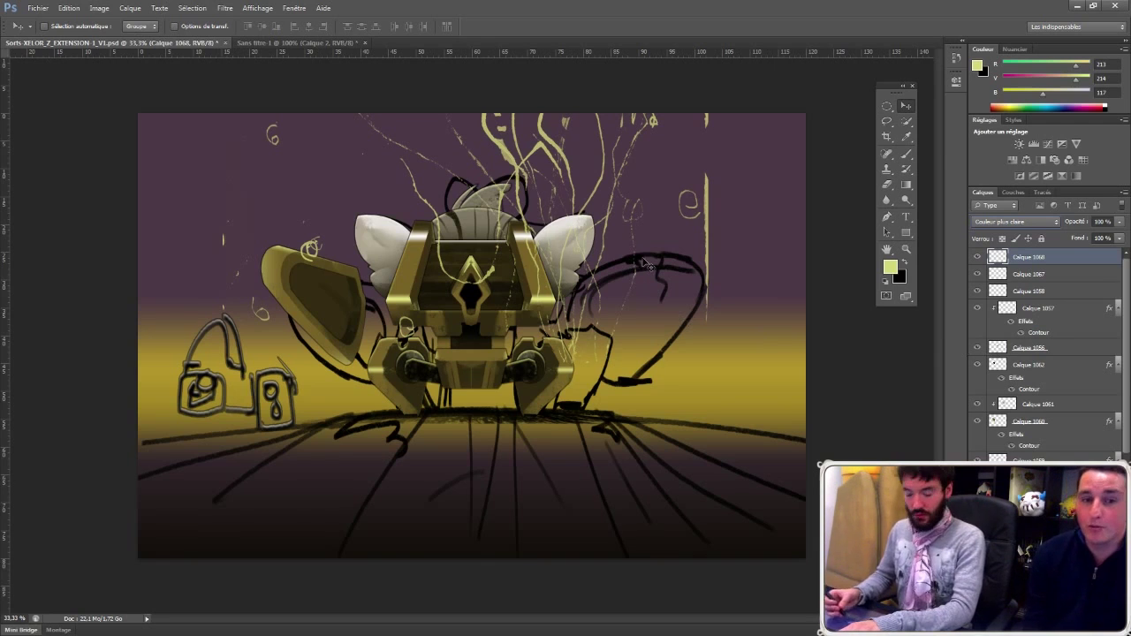
key("l")
key("v")
left_click_drag(658, 183, 614, 183)
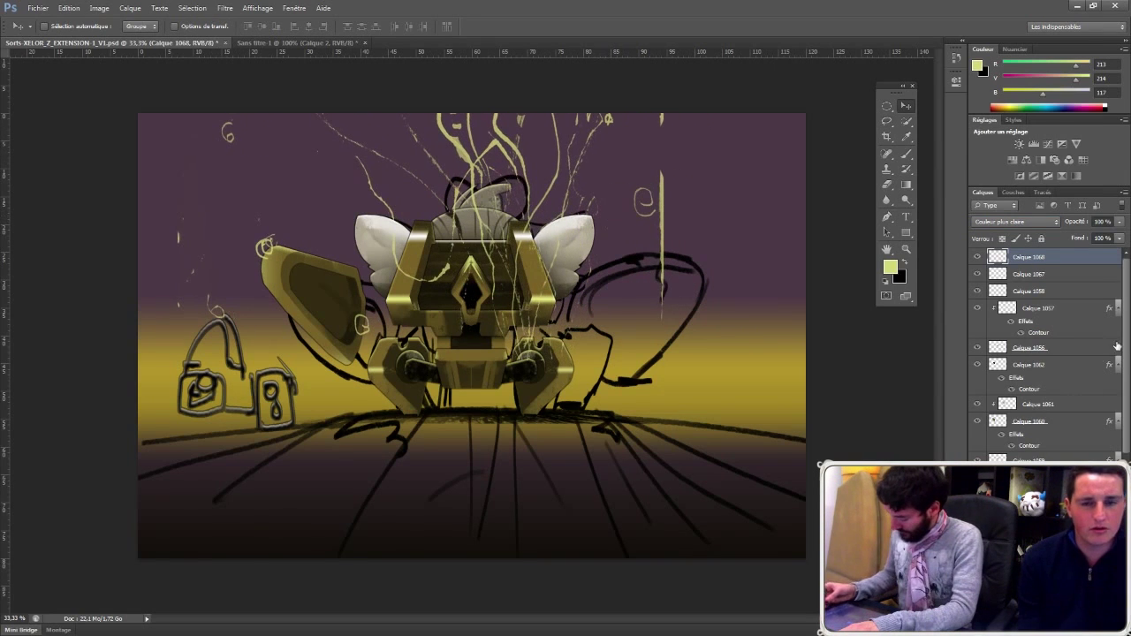
Step: Add a new layer and draw a short black reflected gradient as a dark band across the ground below the character's feet
key("ctrl+shift+alt+n")
key("b")
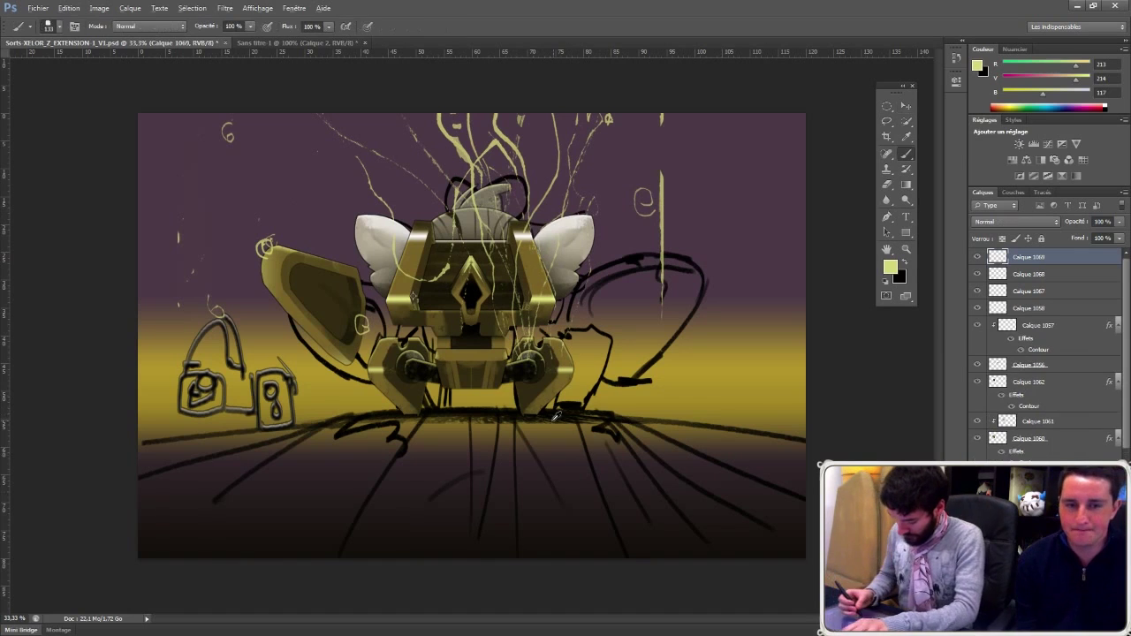
key("d")
left_click(909, 186)
left_click_drag(576, 456, 607, 411)
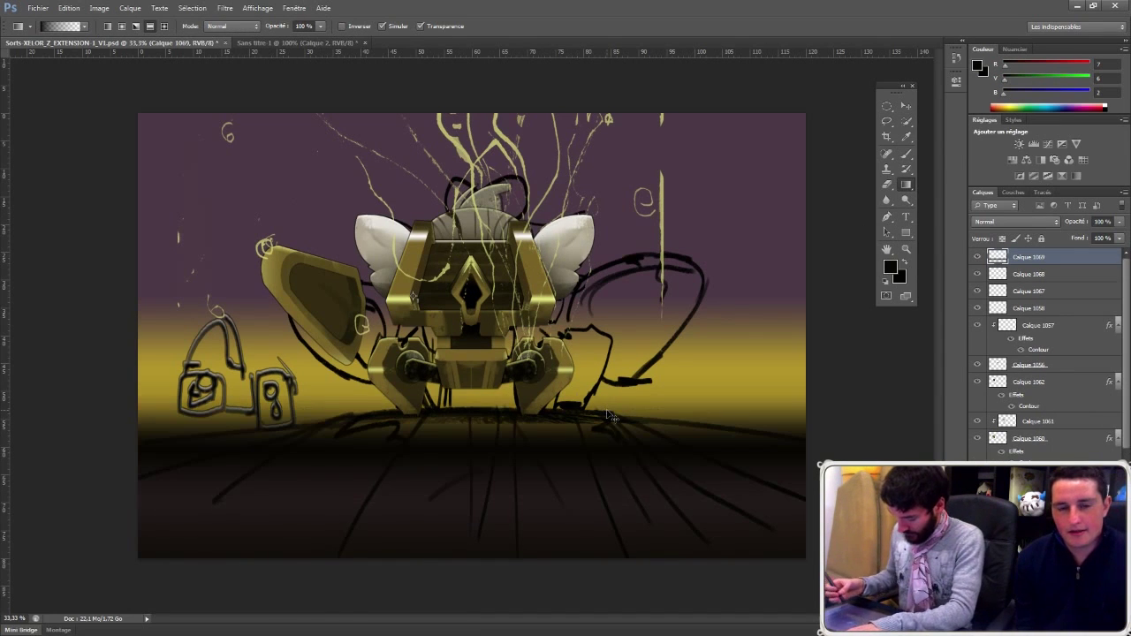
key("ctrl+z")
left_click_drag(541, 456, 549, 402)
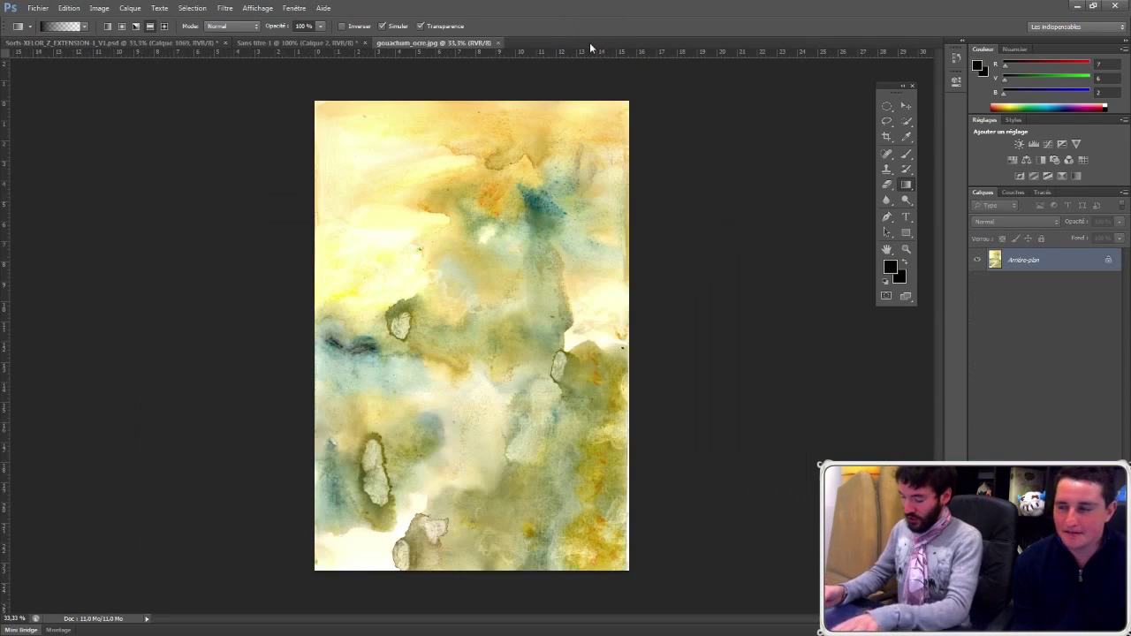
Step: Copy the whole gouachum_ocre.jpg watercolour texture, close that image, and paste the texture into the Xelor illustration
right_click(891, 105)
left_click(930, 105)
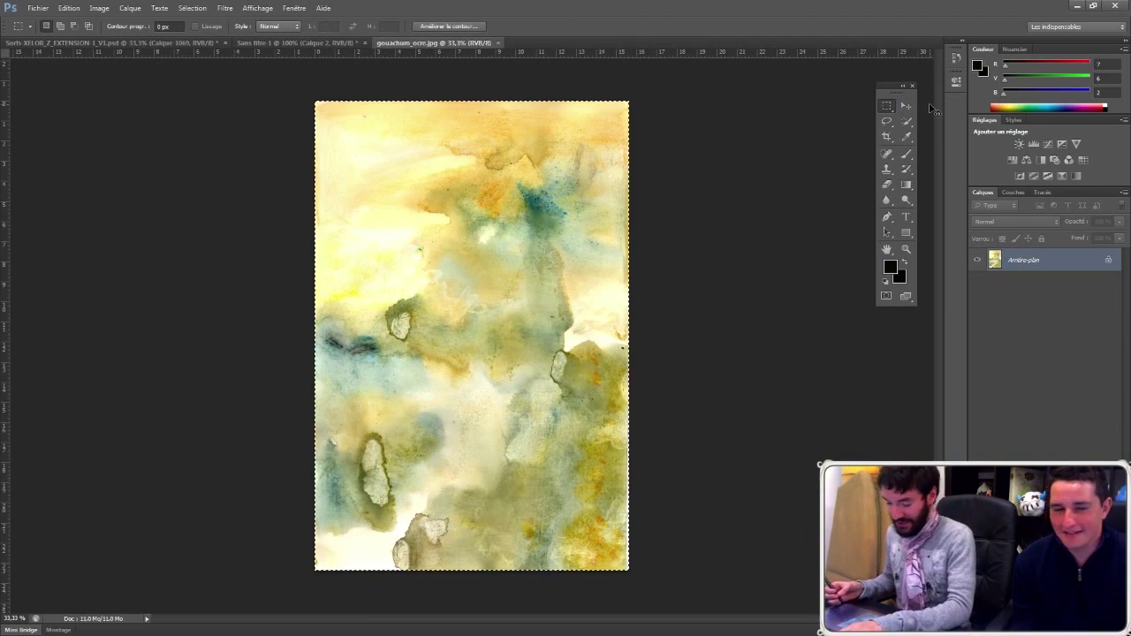
left_click(499, 42)
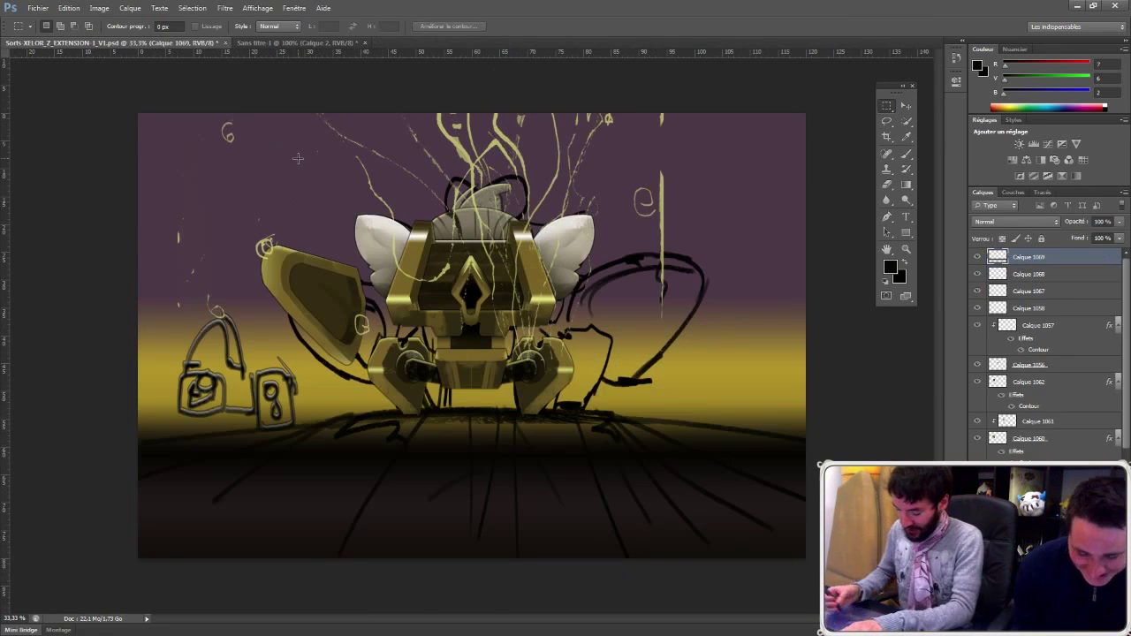
key("ctrl+v")
Step: Rotate the pasted watercolour texture 90° counterclockwise so it lies horizontally over the illustration
key("ctrl+t")
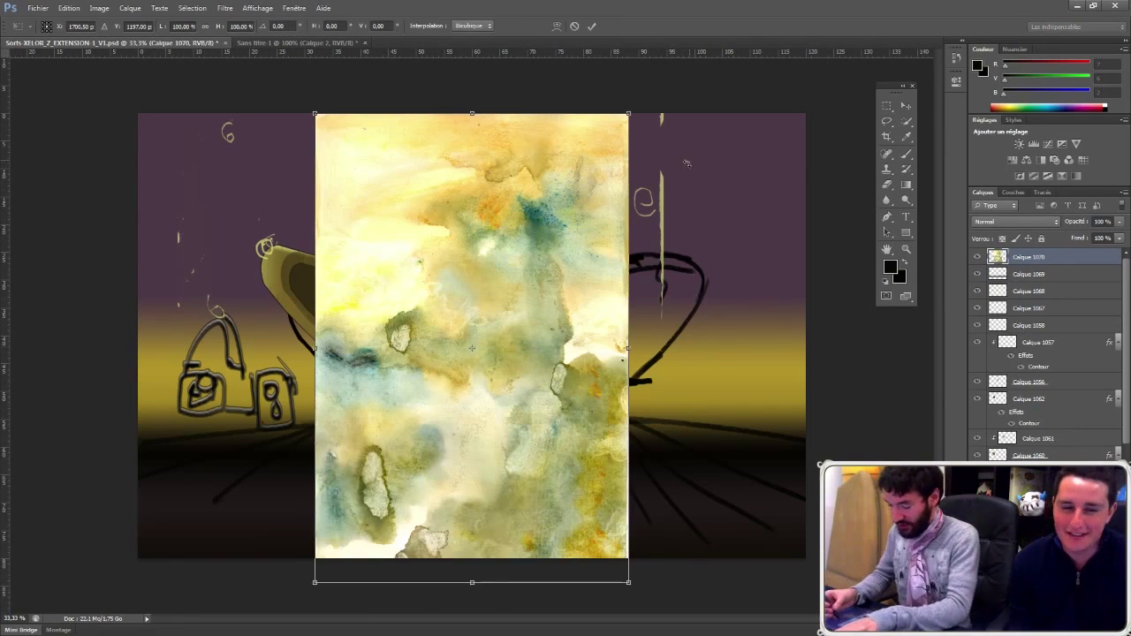
left_click_drag(660, 129, 352, 246)
key("Return")
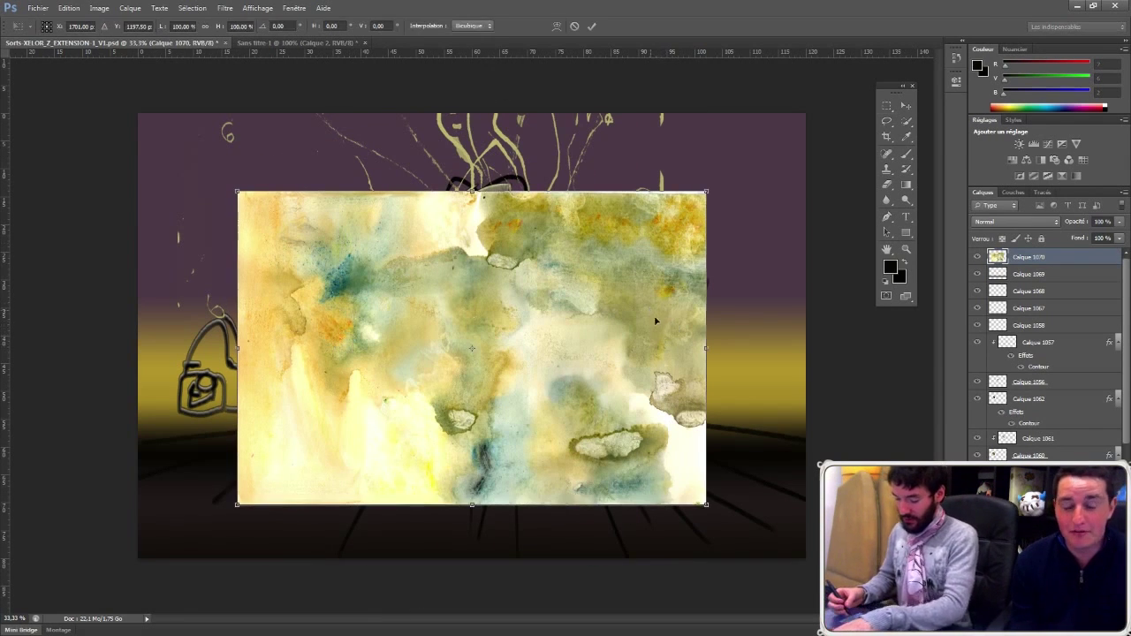
Step: Apply a perspective transform to the texture, spreading its lower edge far beyond both sides of the canvas like a receding floor
left_click(556, 319, "alt")
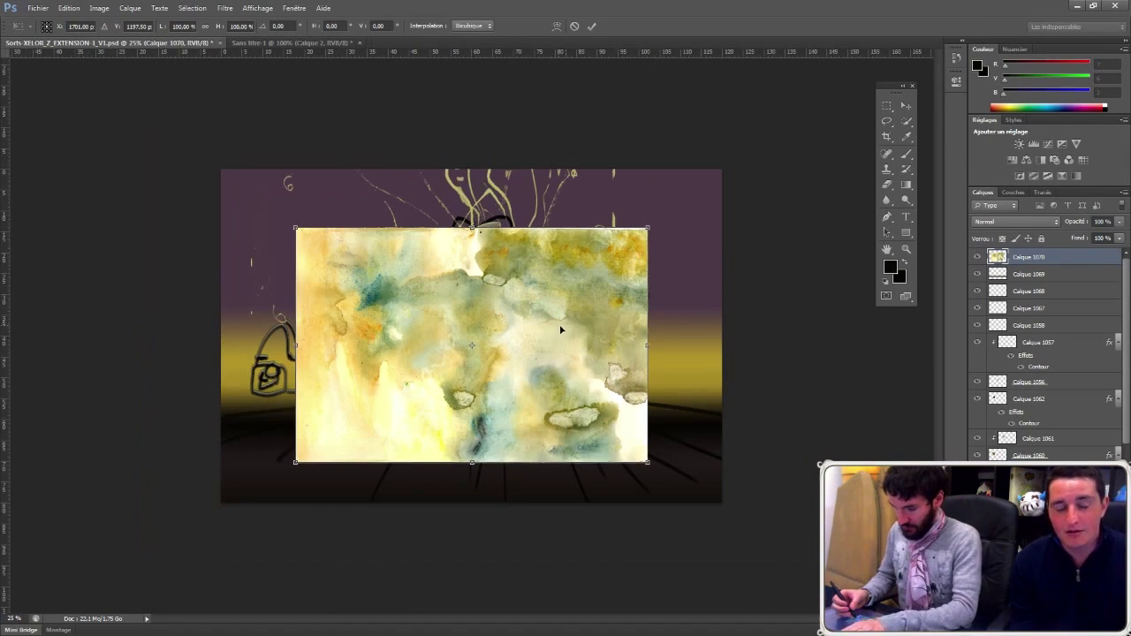
right_click(566, 324)
left_click(617, 399)
left_click_drag(647, 463, 1130, 462)
key("Return")
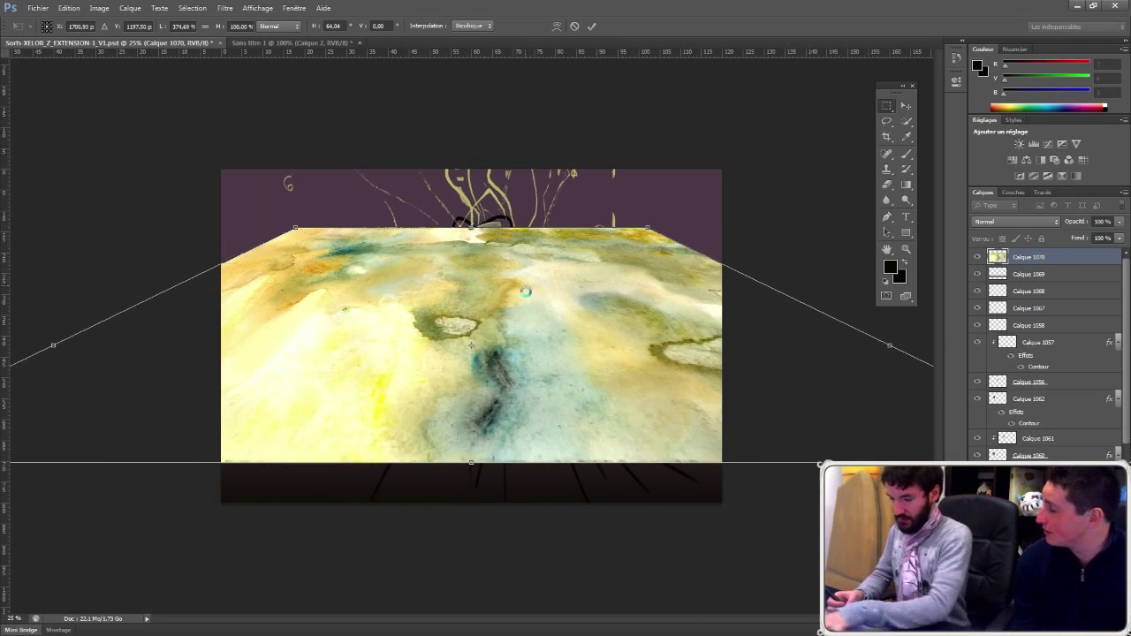
Step: Squash the texture from its upper edge to about 25.7 % height so it covers only the ground below the character's feet
key("ctrl+t")
left_click_drag(473, 227, 474, 402)
key("Return")
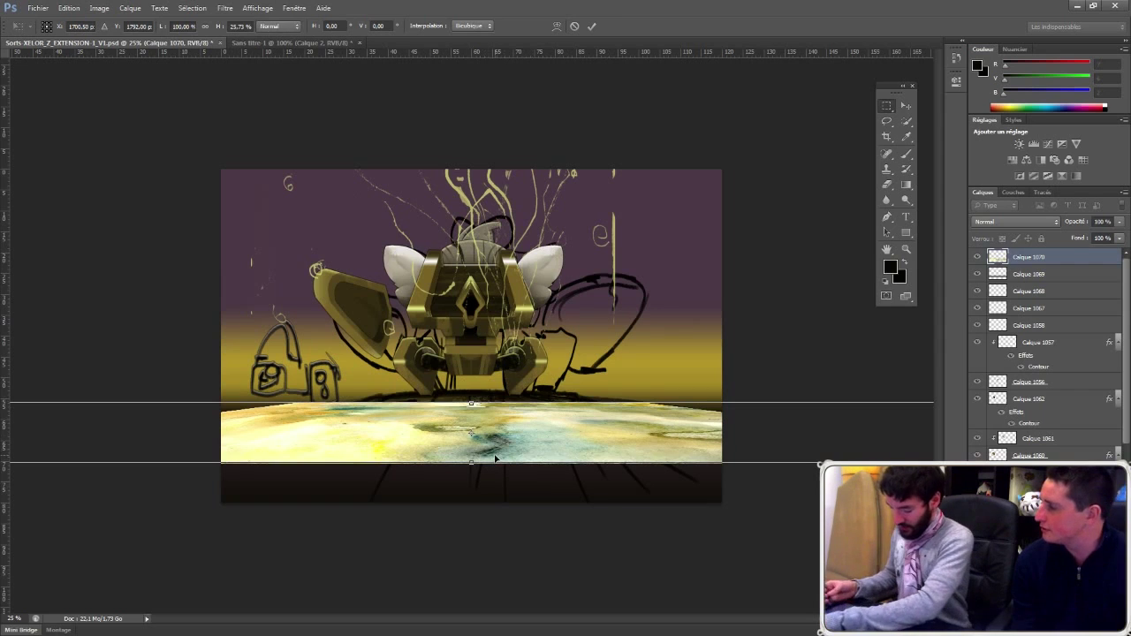
key("Return")
Step: Try successive blending modes on the ground texture layer and settle on Lumière tamisée
left_click(1016, 221)
left_click(996, 270)
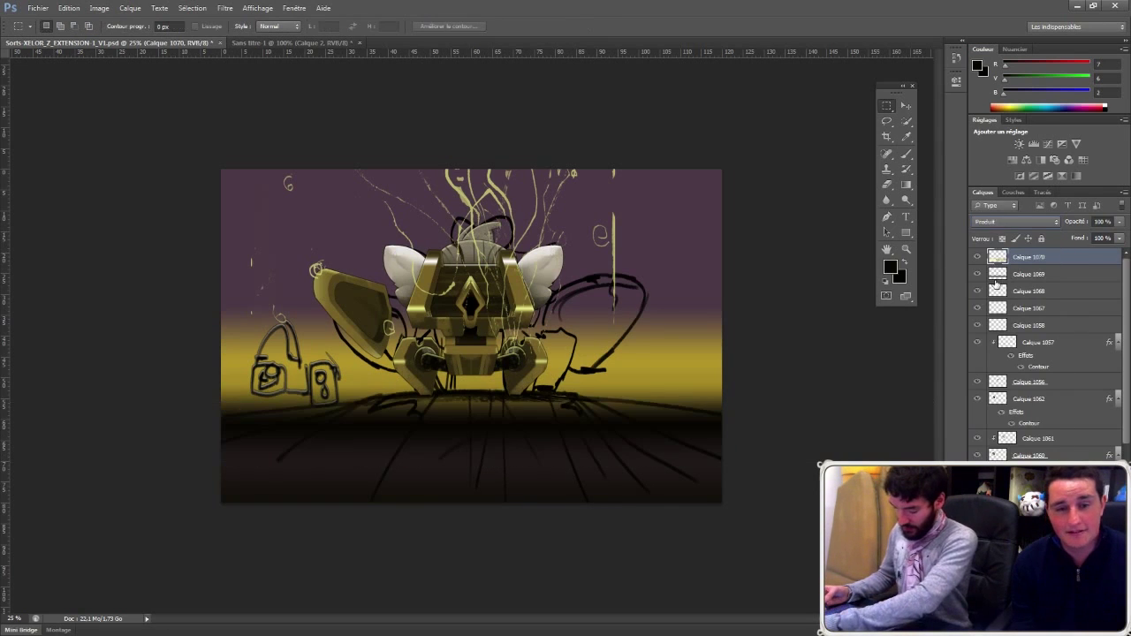
key("Down")
key("Down")
key("Down")
key("Down")
key("Down")
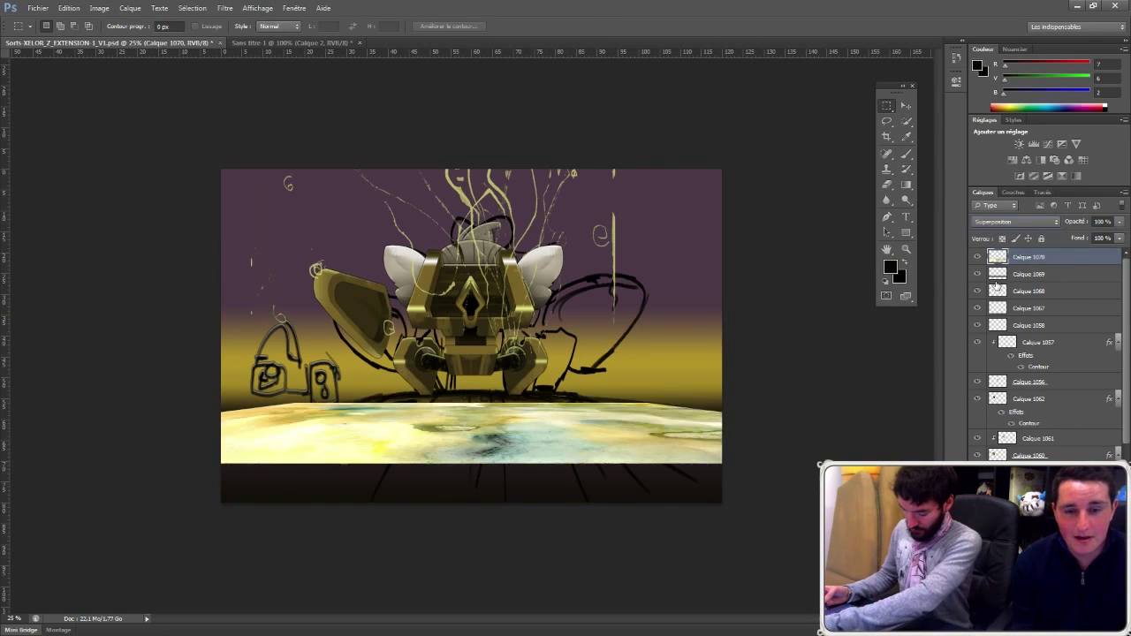
key("Down")
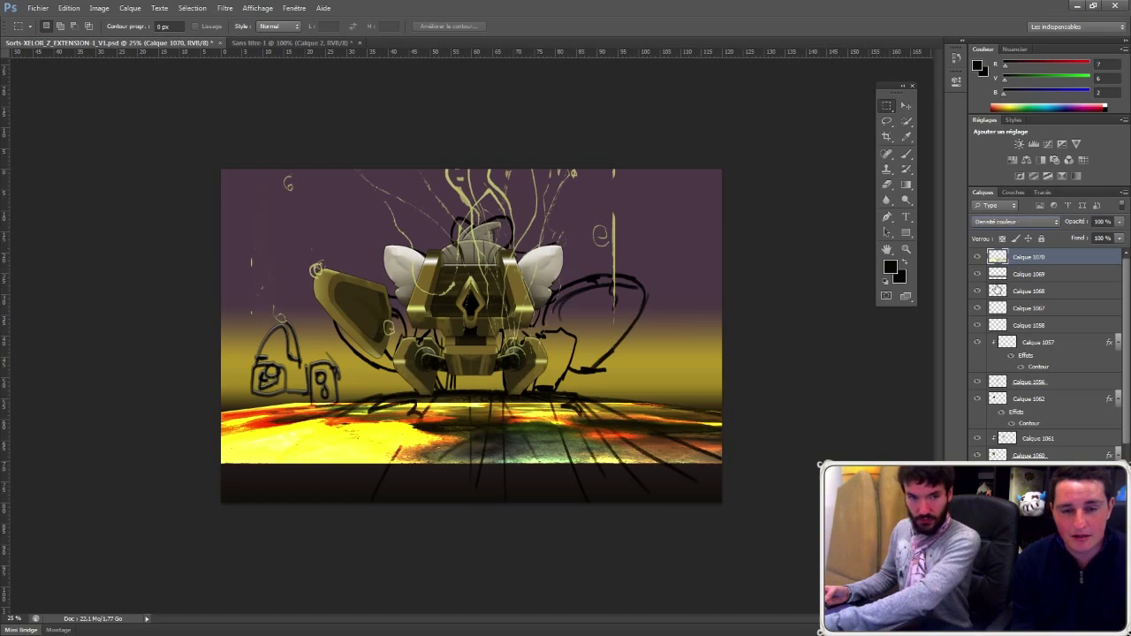
key("Down")
key("Down")
key("Down")
key("Down")
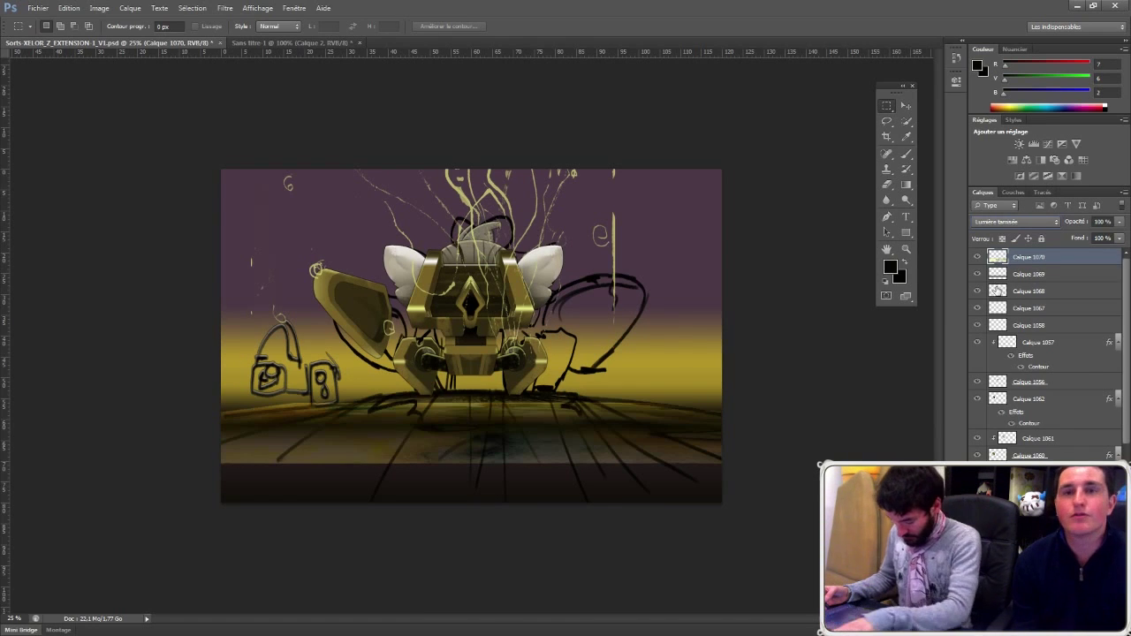
Step: Hide the layer holding the black rough sketch of the character and the floor lines
scroll(1101, 337, "down", 5)
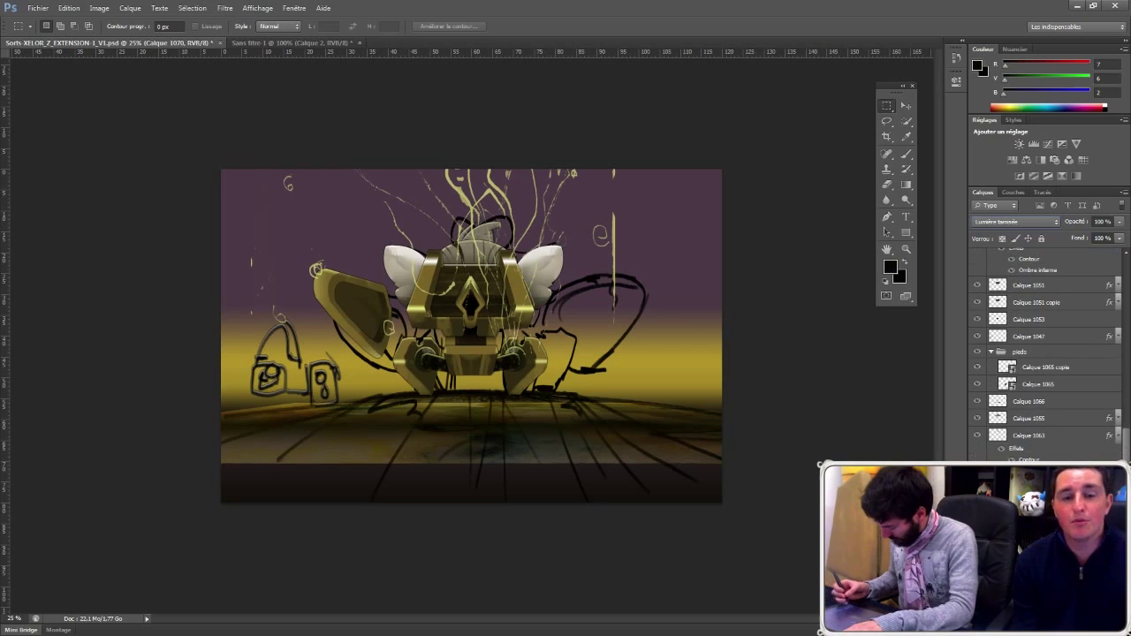
left_click(977, 521)
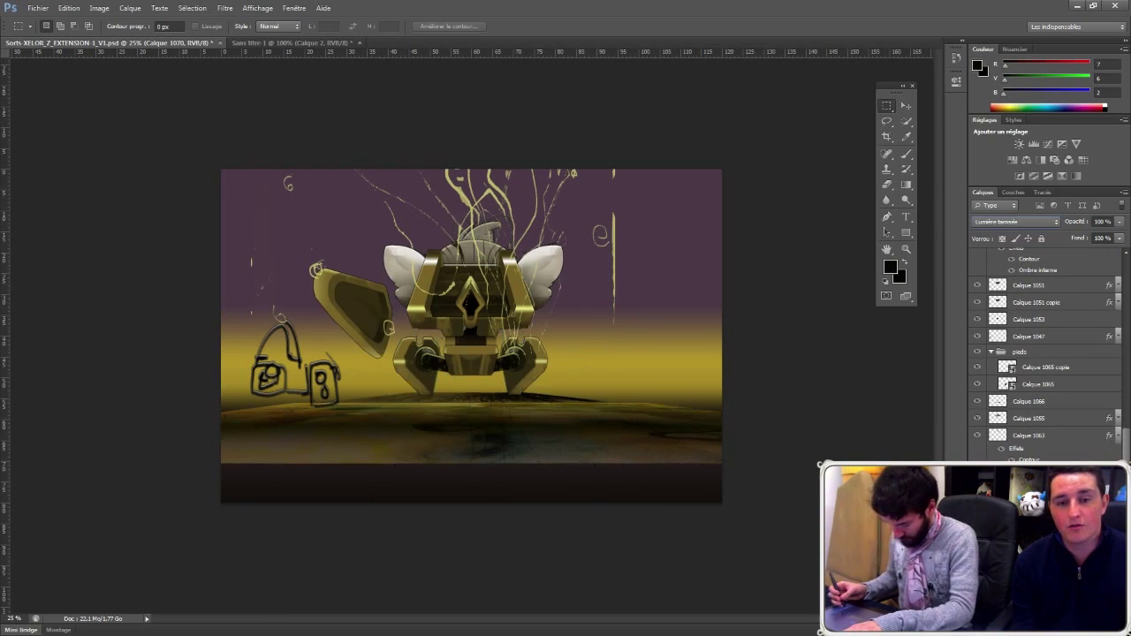
left_click(977, 539)
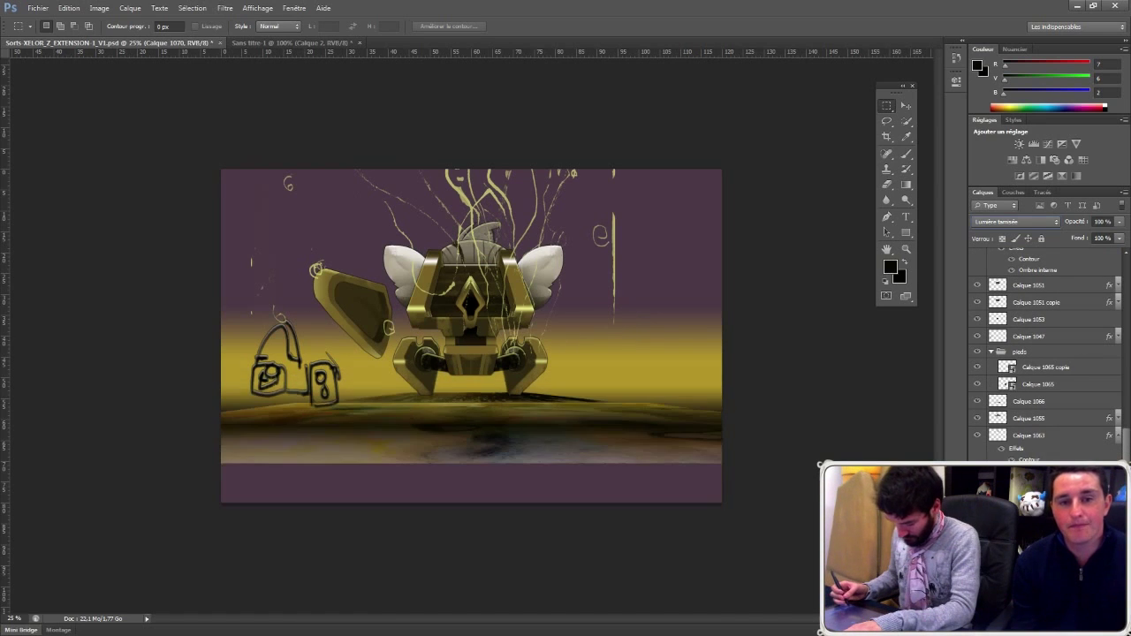
key("ctrl+z")
left_click(977, 436)
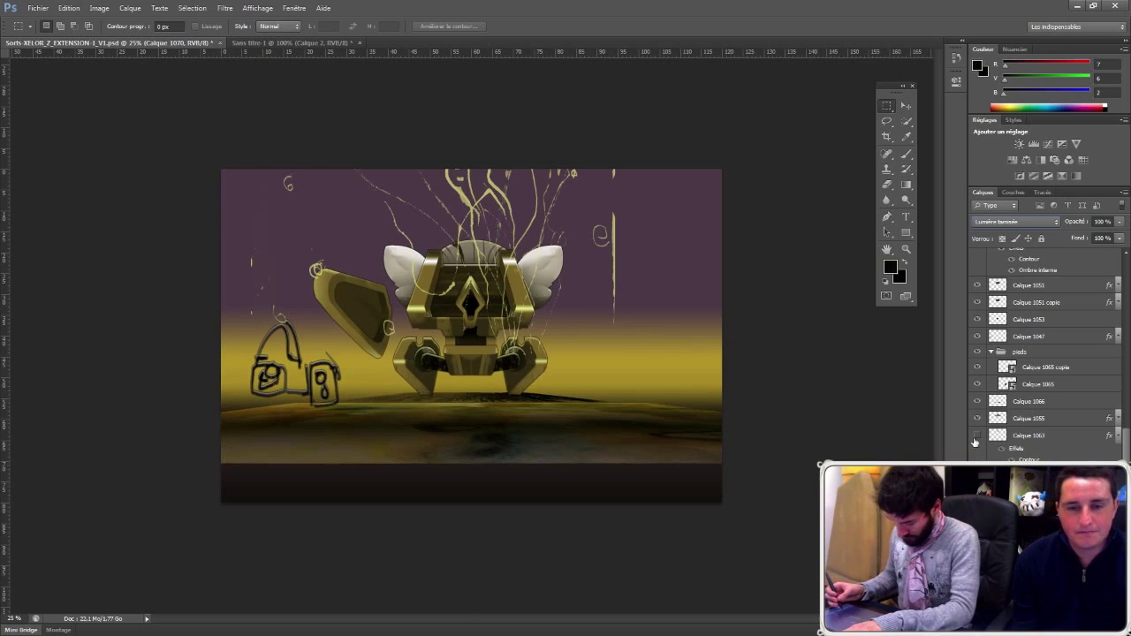
Step: Select and hide layer Calque 1047, the rough sketch of the small objects beside the character
left_click(906, 105)
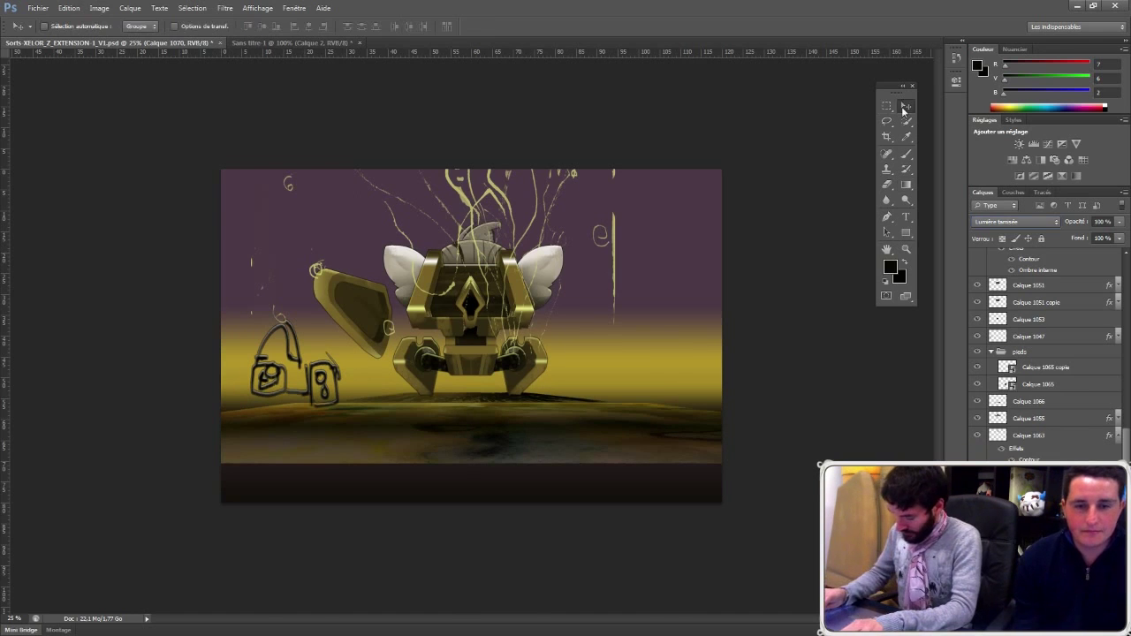
left_click(279, 363, "ctrl")
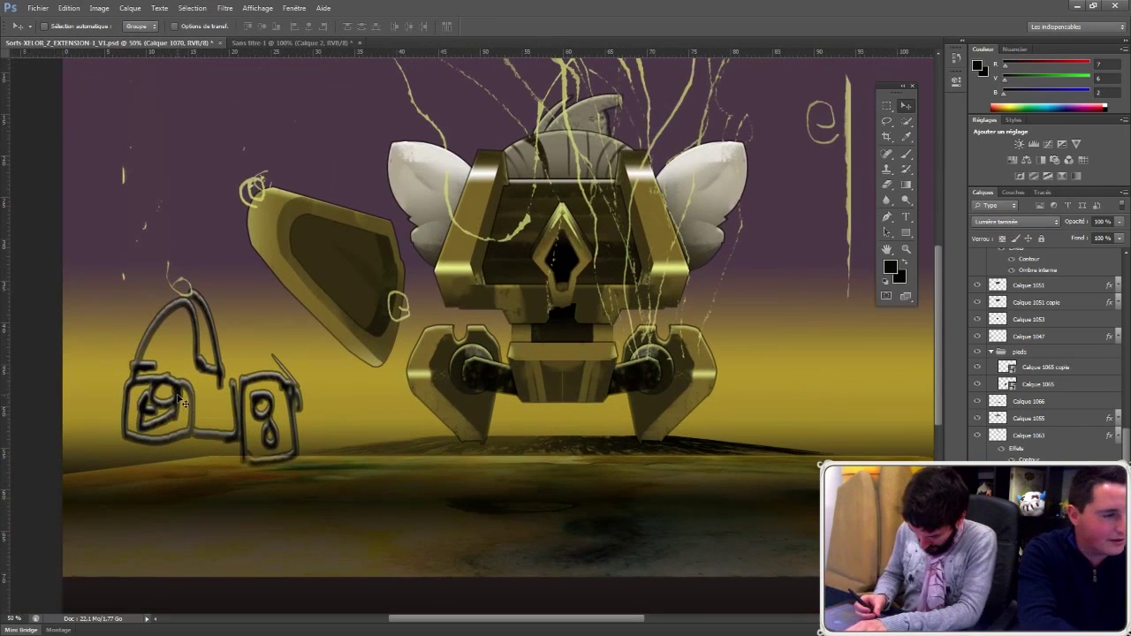
right_click(184, 403)
left_click(216, 428)
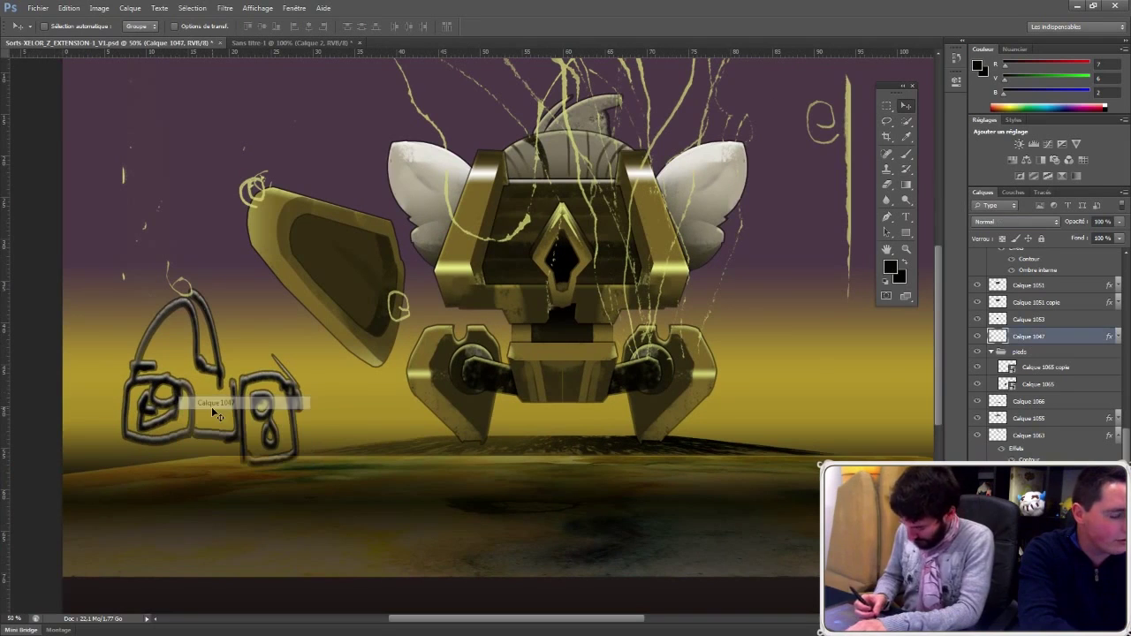
left_click(977, 336)
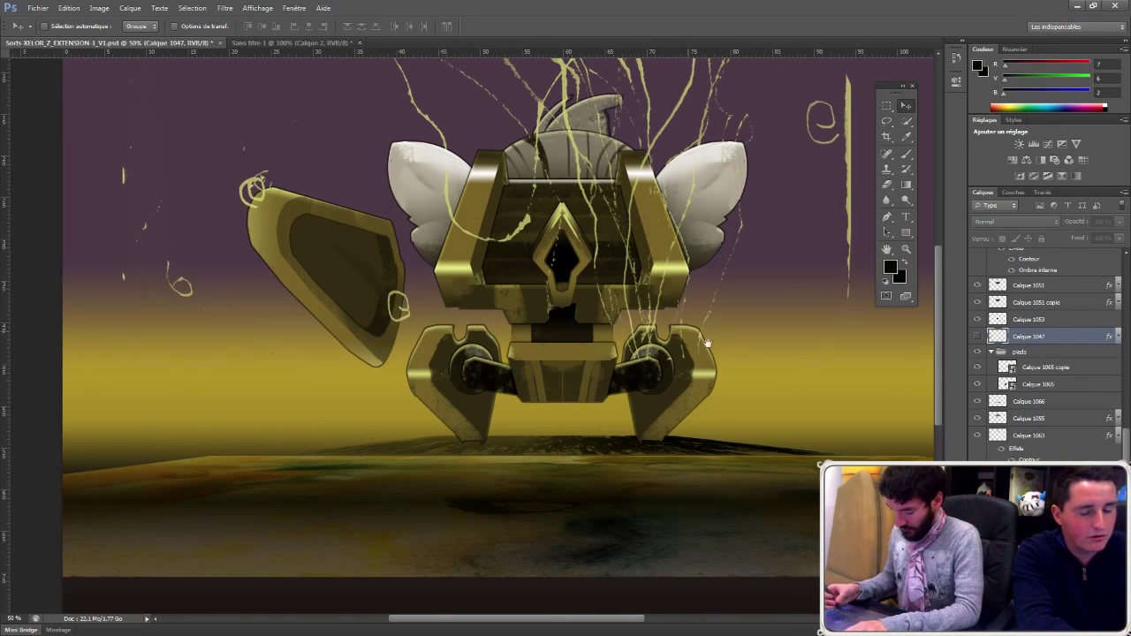
Step: Save the Xelor illustration
left_click_drag(683, 321, 650, 397)
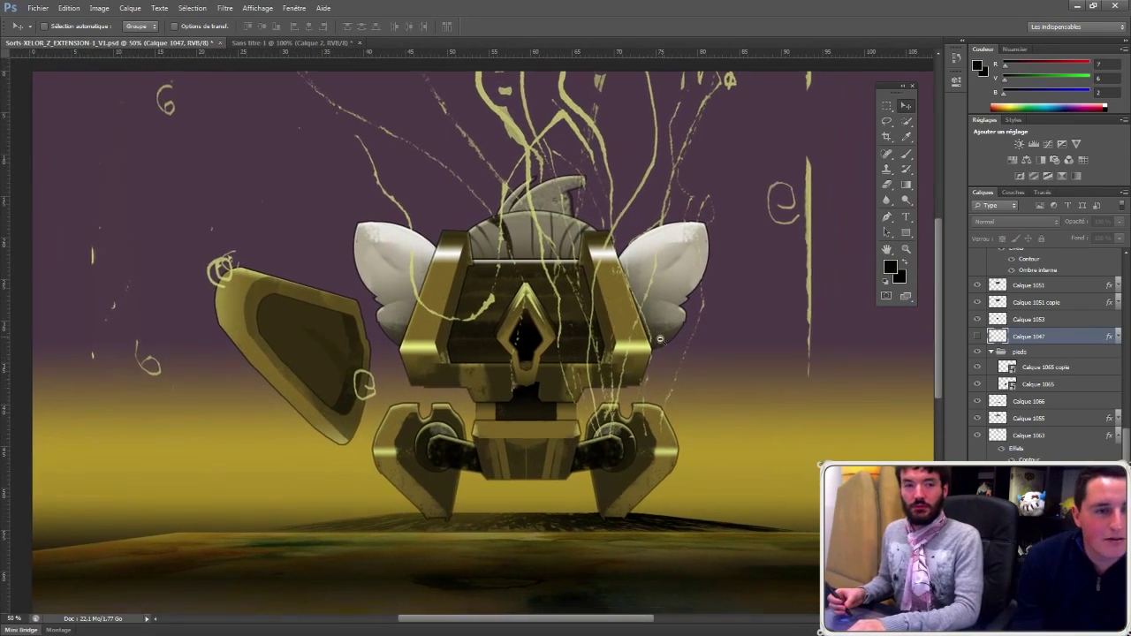
key("ctrl+minus")
key("ctrl+s")
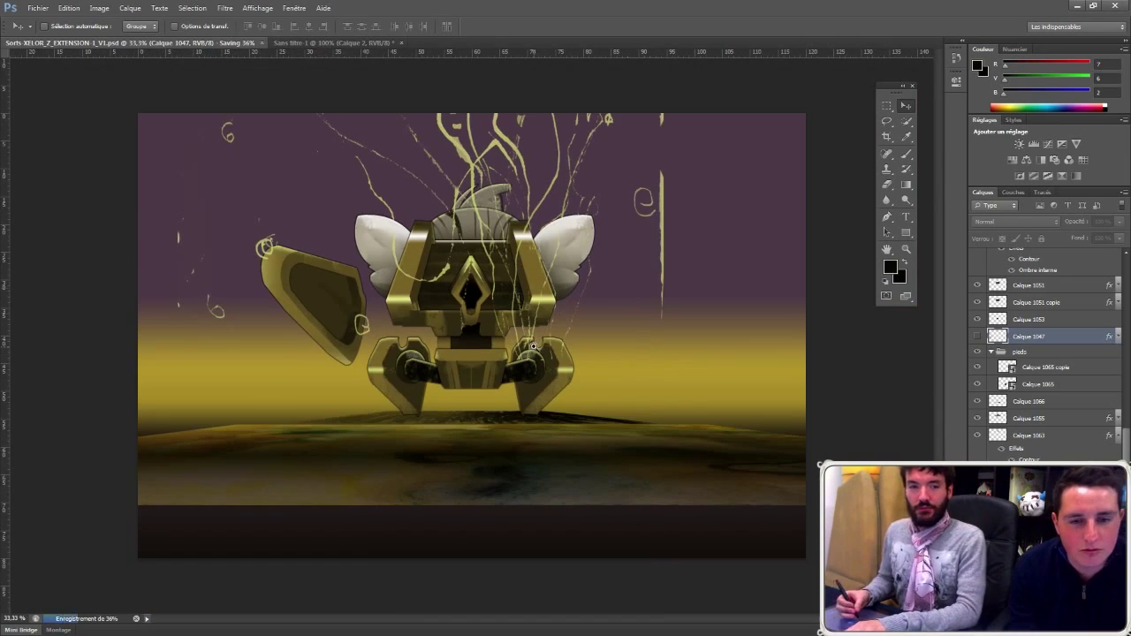
scroll(533, 347, "up", 1)
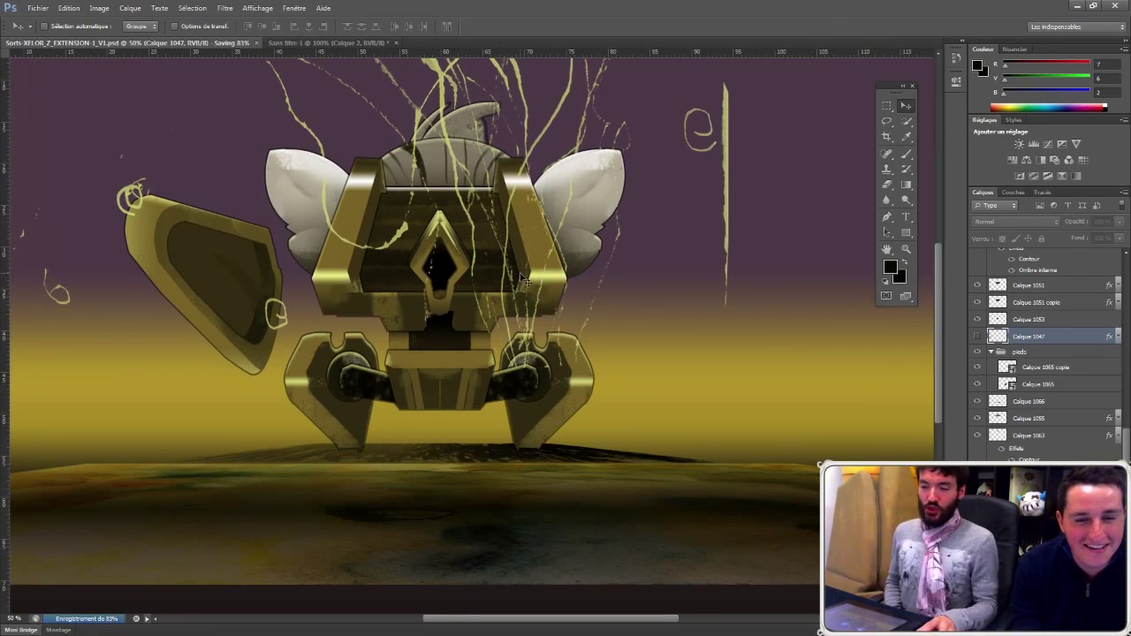
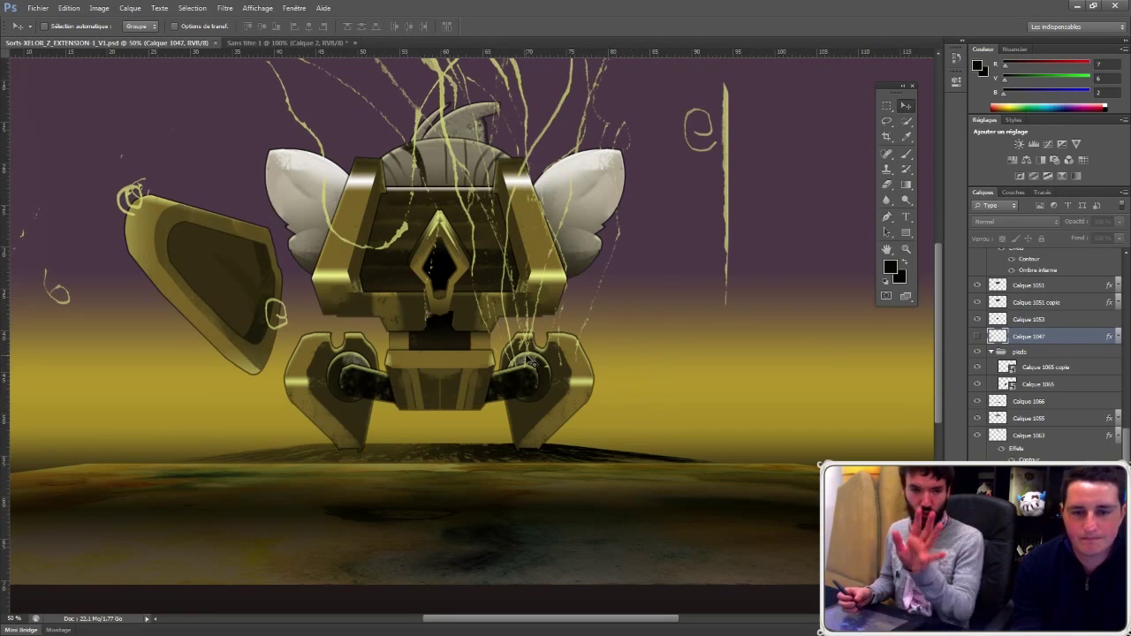
left_click_drag(531, 362, 660, 325)
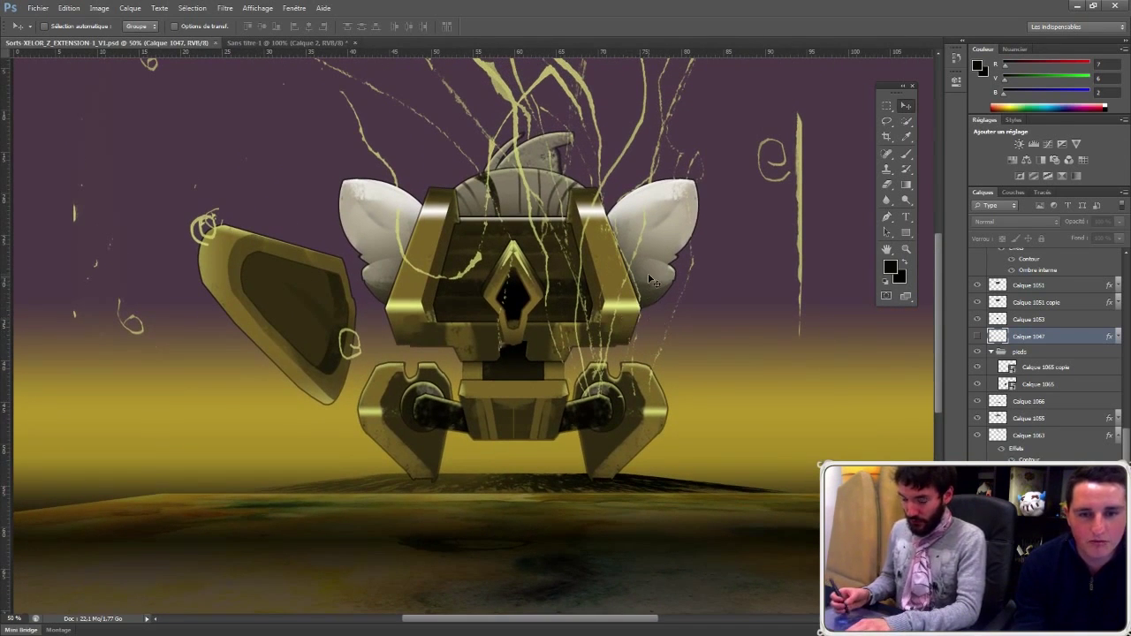
left_click_drag(727, 465, 672, 438)
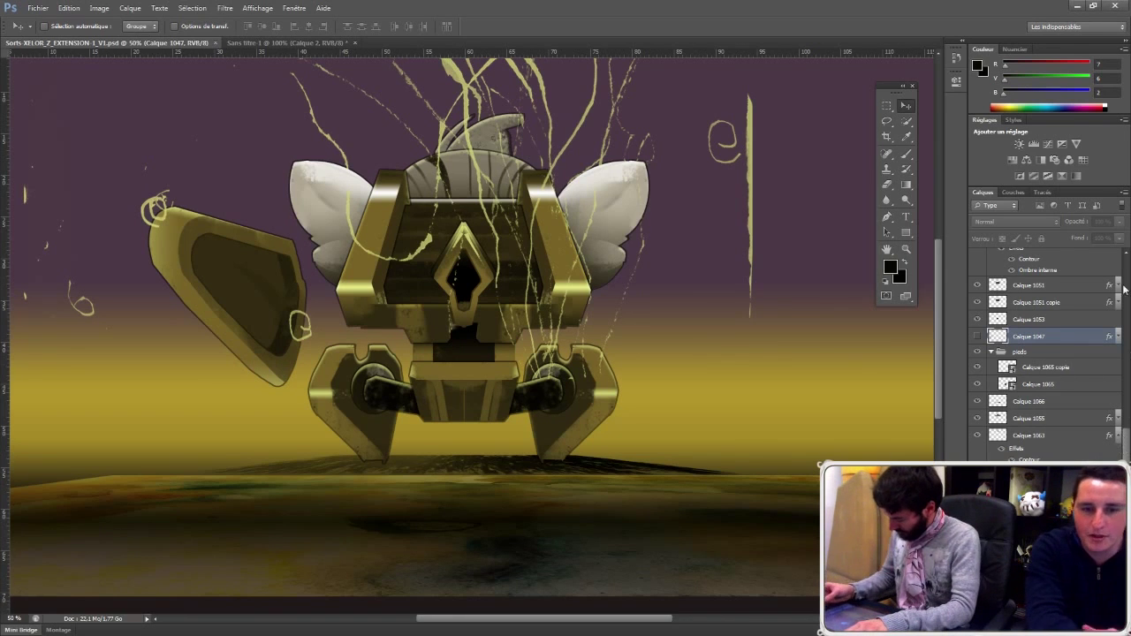
Step: Create a layer group above Calque 1070 and name it phorreur
left_click_drag(1121, 456, 1124, 283)
left_click(1053, 263)
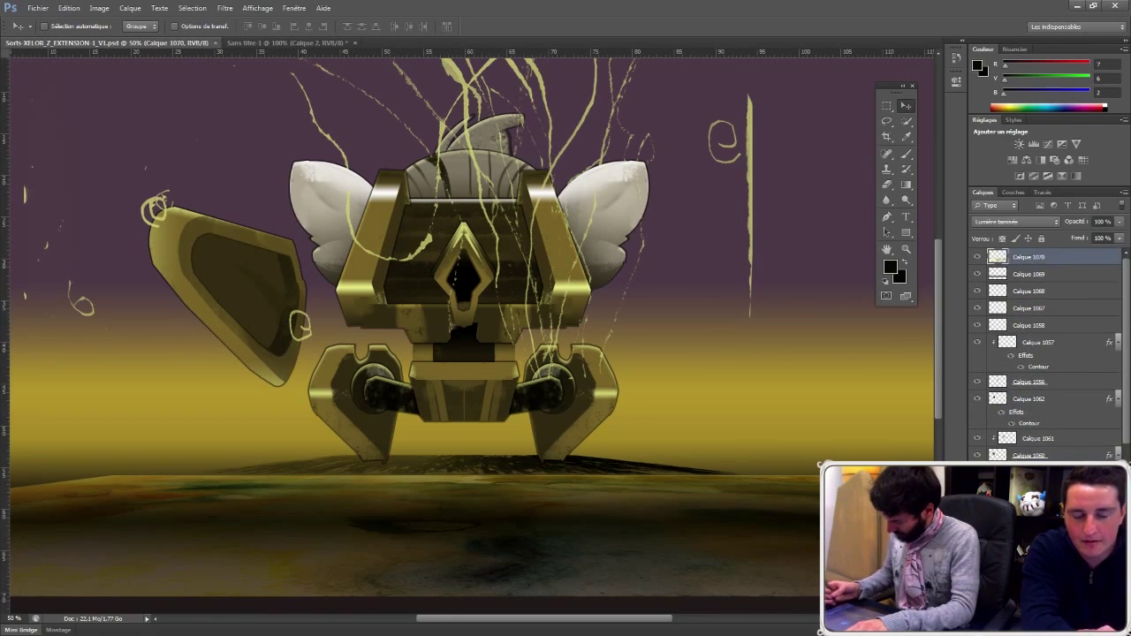
left_click(1066, 622)
left_click(1027, 258)
double_click(1027, 256)
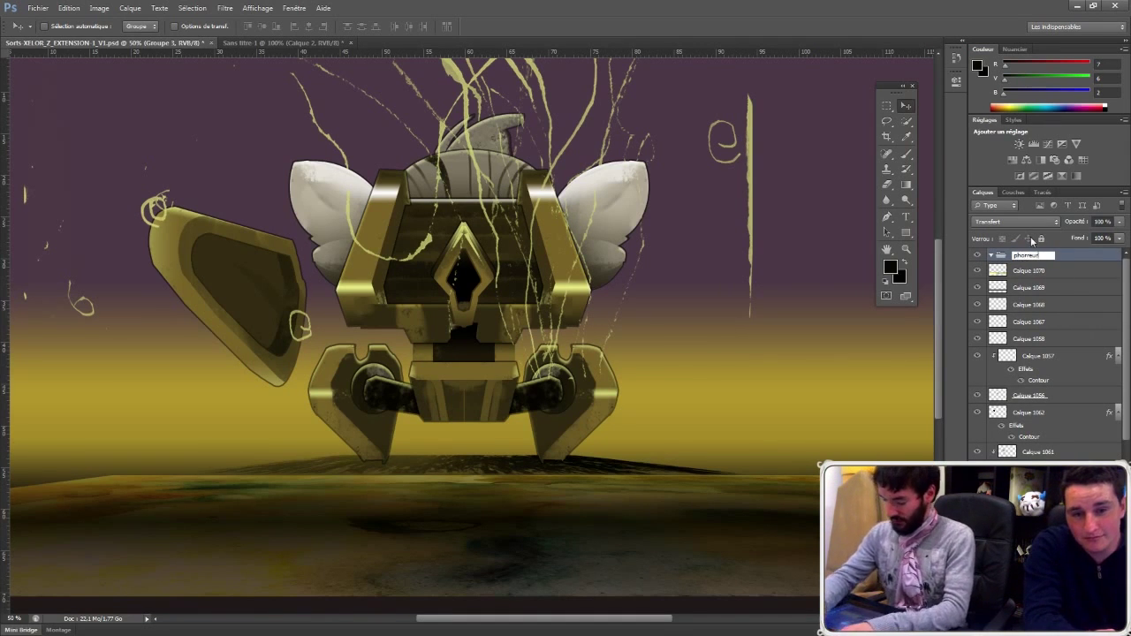
key("Return")
Step: Add a layer in the phorreur group with a Contour effect and make a horizontal elliptical selection beside the character's foot
left_click_drag(887, 105, 933, 117)
left_click(685, 404, "ctrl")
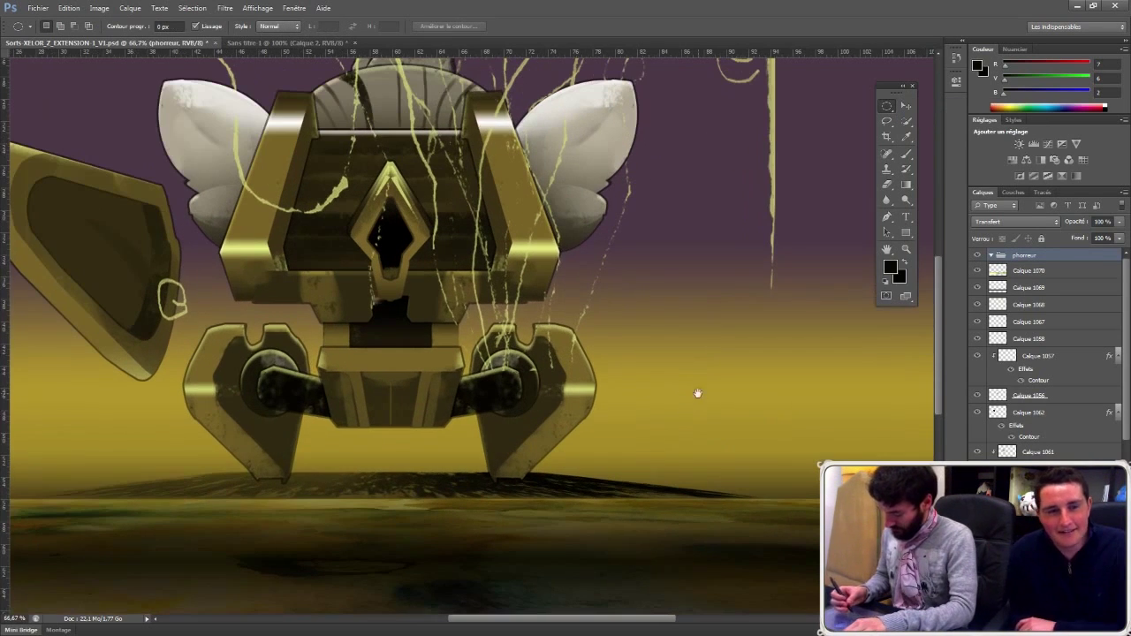
left_click(1080, 626)
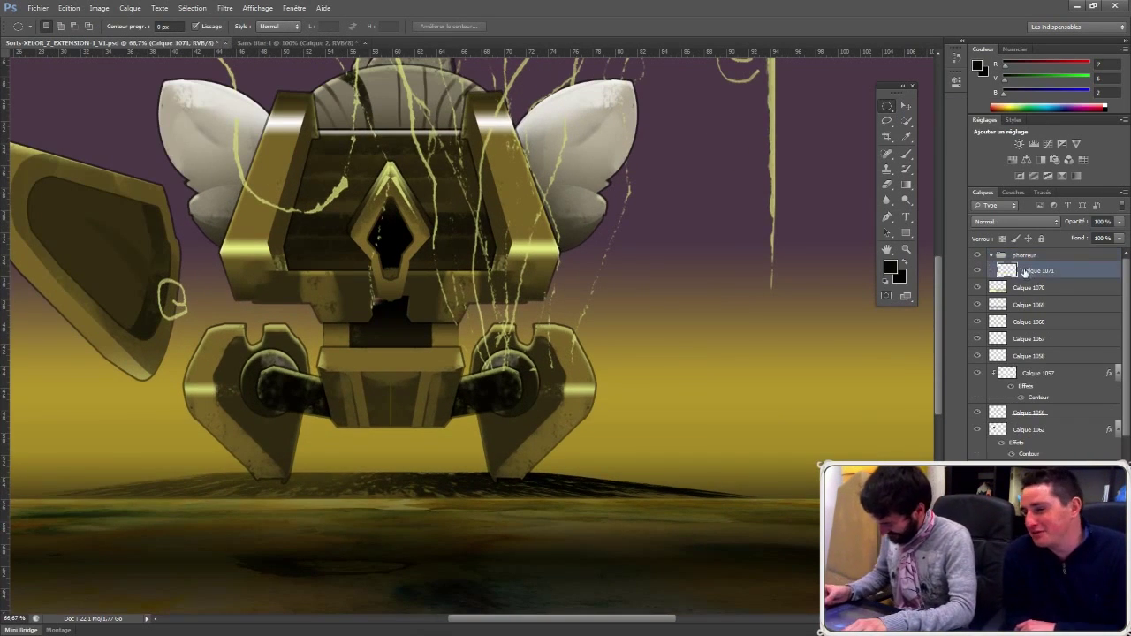
left_click_drag(685, 453, 831, 374)
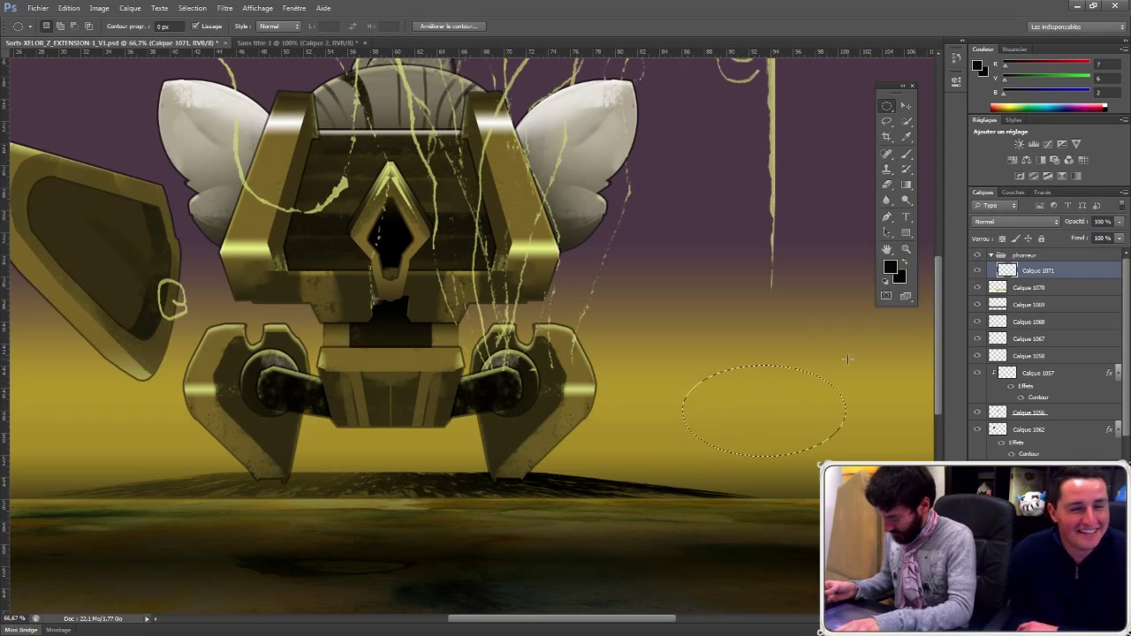
left_click_drag(1087, 274, 1087, 275)
Step: Paint the elliptical body in textured grey-beige with a light highlight along its upper edge, and clear the selection
key("b")
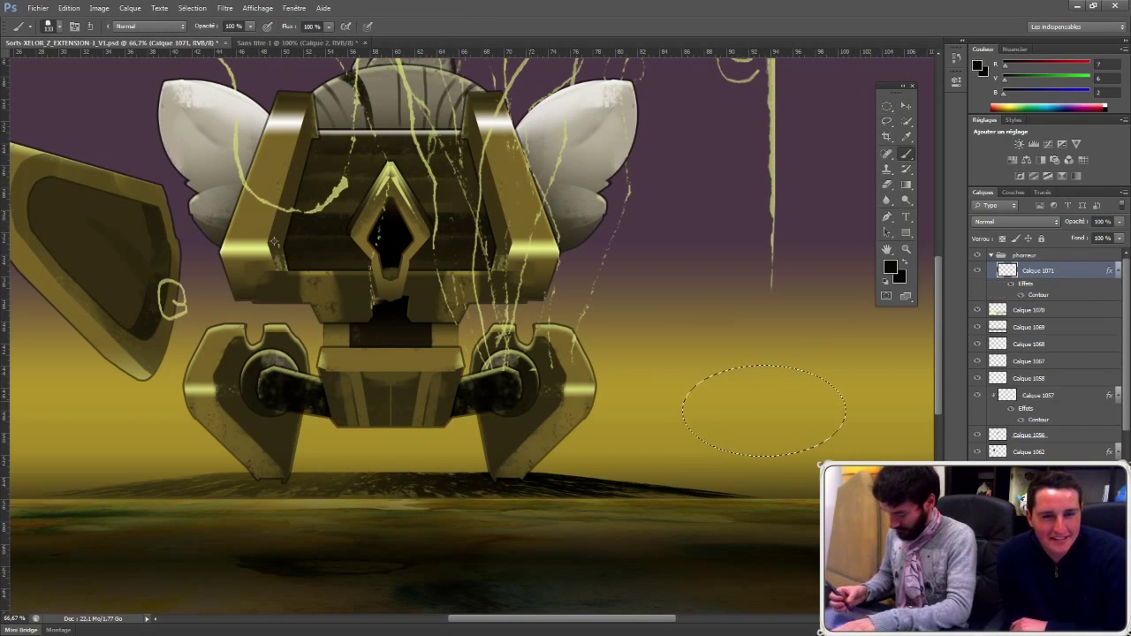
left_click(520, 381, "alt")
left_click(597, 141, "alt")
mouse_move(786, 374)
left_mouse_down()
mouse_move(742, 346)
mouse_move(725, 407)
mouse_move(796, 433)
mouse_move(795, 389)
mouse_move(821, 397)
mouse_move(747, 388)
mouse_move(792, 417)
mouse_move(813, 404)
mouse_move(782, 427)
left_mouse_up()
left_click(596, 91, "alt")
left_click(906, 185)
left_click(887, 107)
key("b")
left_click(732, 408, "alt")
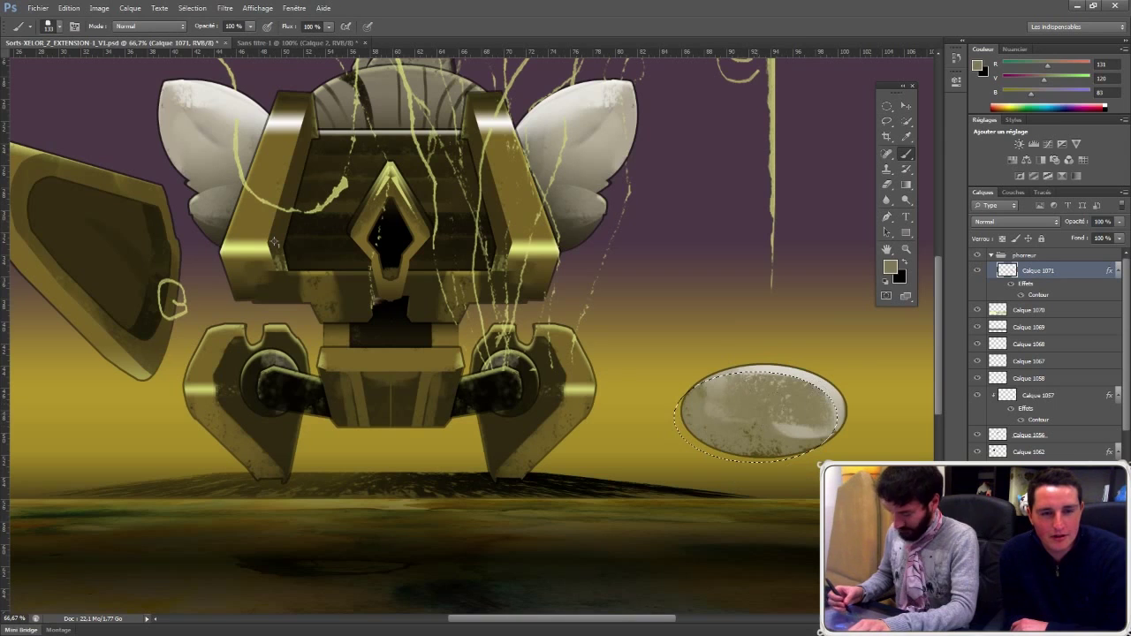
left_click(759, 427, "ctrl")
key("ctrl+d")
left_click_drag(709, 386, 597, 337)
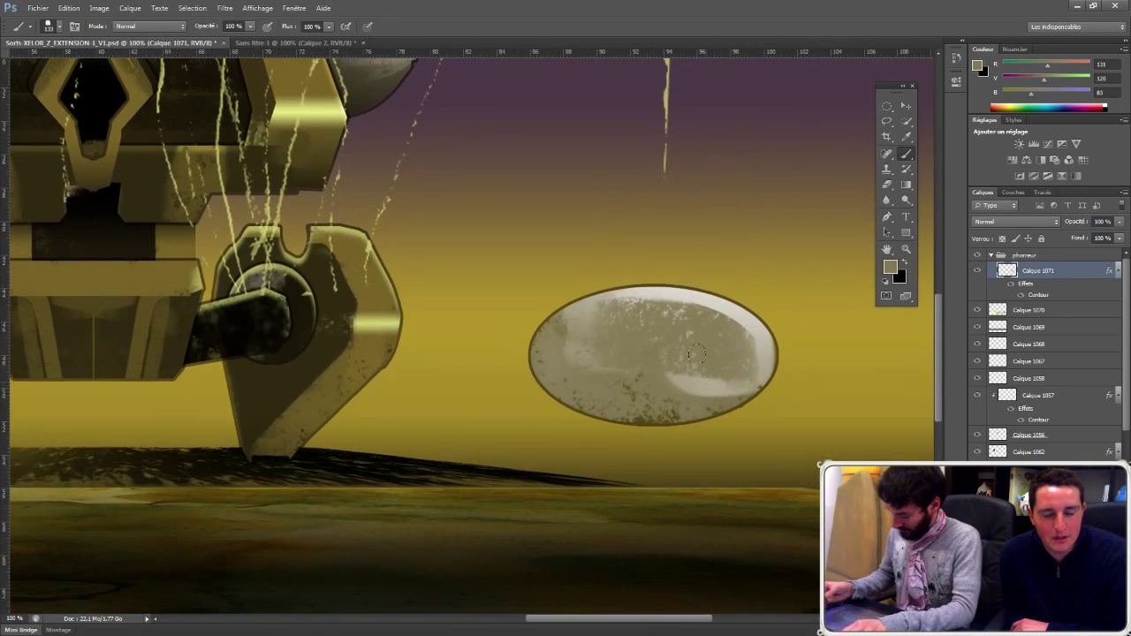
Step: Add a layer with the Contour effect above the body and lasso a curved pointed limb sweeping from its underside
key("ctrl+j")
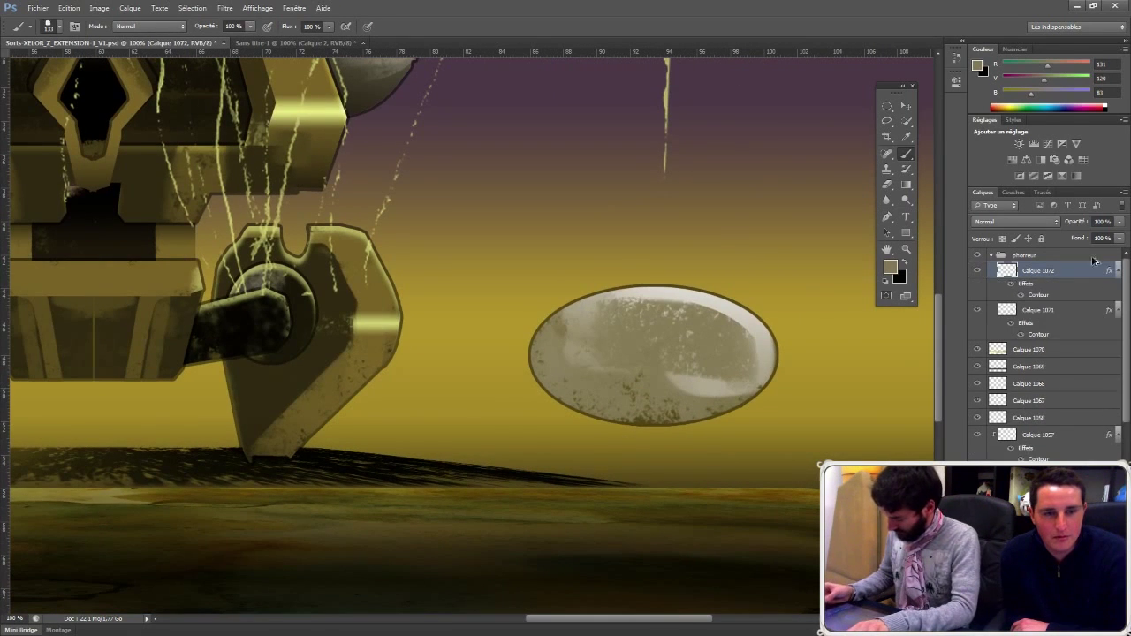
left_click(887, 121)
right_click(889, 123)
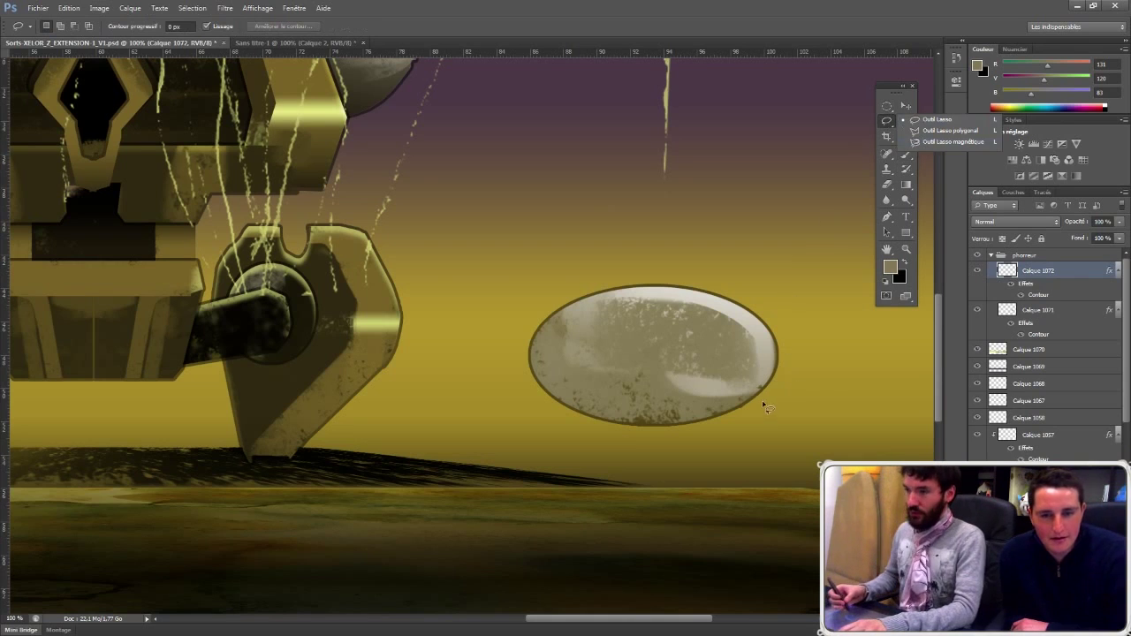
left_click(651, 363)
mouse_move(592, 359)
left_mouse_down()
mouse_move(618, 360)
mouse_move(595, 364)
left_mouse_up()
key("ctrl+d")
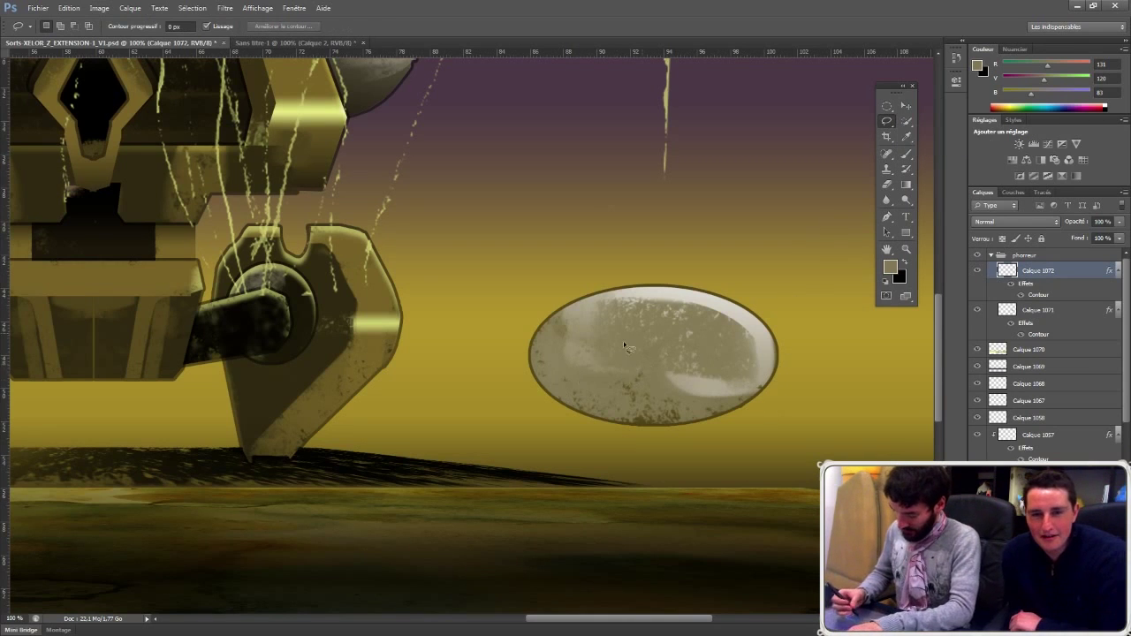
left_click_drag(549, 393, 630, 364)
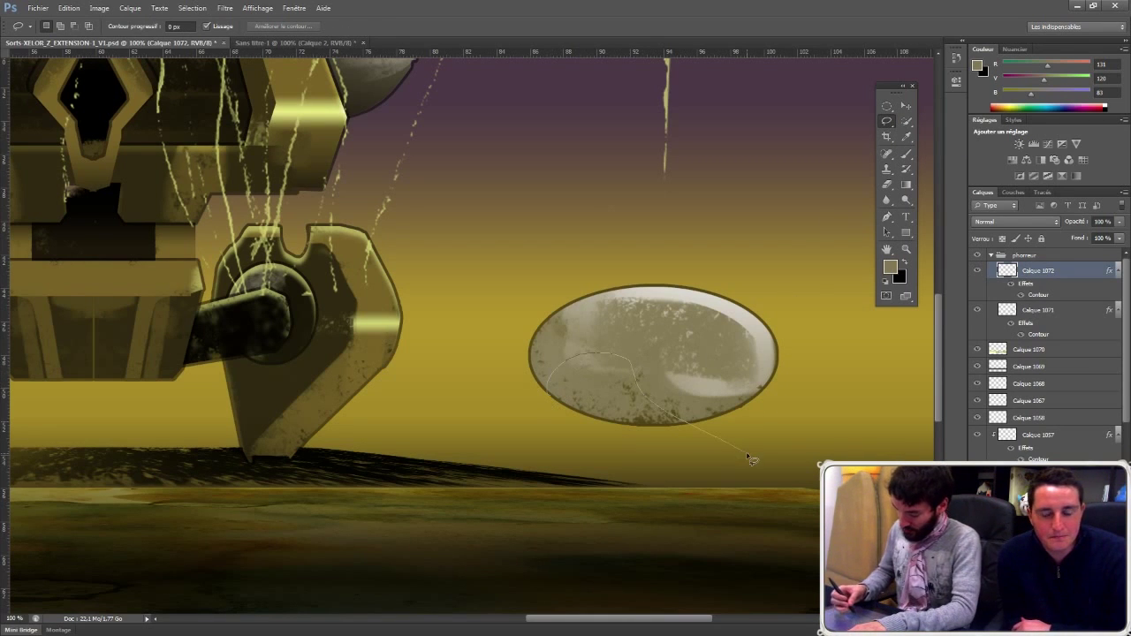
mouse_move(746, 452)
left_mouse_down()
mouse_move(793, 464)
mouse_move(710, 474)
mouse_move(639, 454)
left_mouse_up()
Step: Paint the lassoed limb grey-beige with a pale tip, and clear the selection
key("b")
mouse_move(555, 403)
left_mouse_down()
mouse_move(550, 389)
mouse_move(770, 456)
left_mouse_up()
left_click(720, 306, "alt")
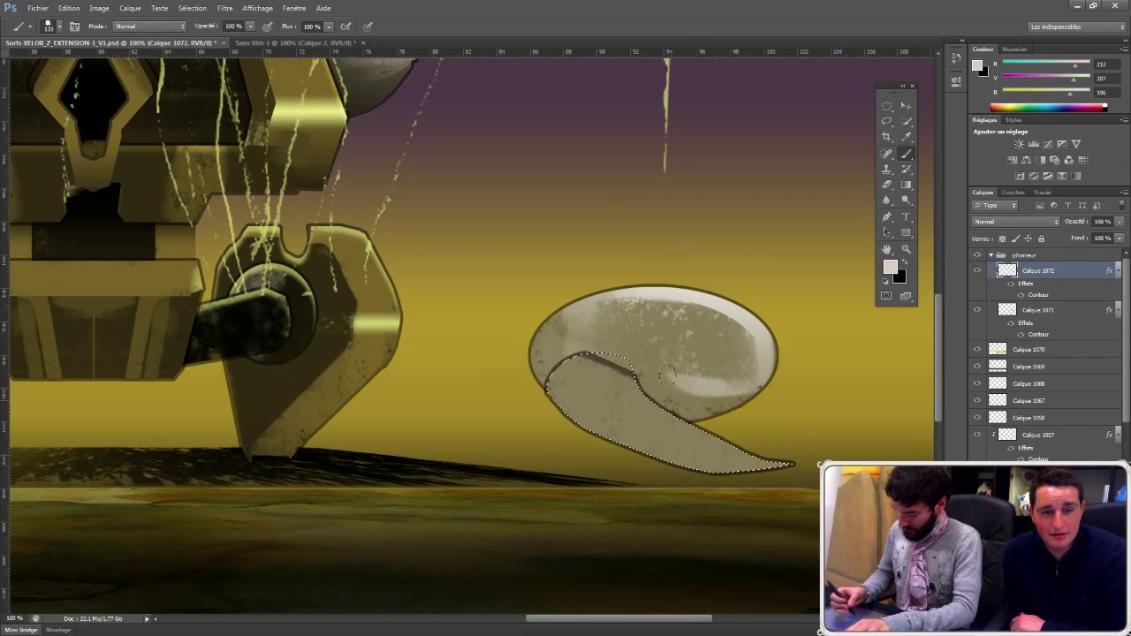
mouse_move(669, 402)
left_mouse_down()
mouse_move(792, 423)
mouse_move(707, 389)
mouse_move(721, 453)
left_mouse_up()
left_click(888, 122)
key("ctrl+d")
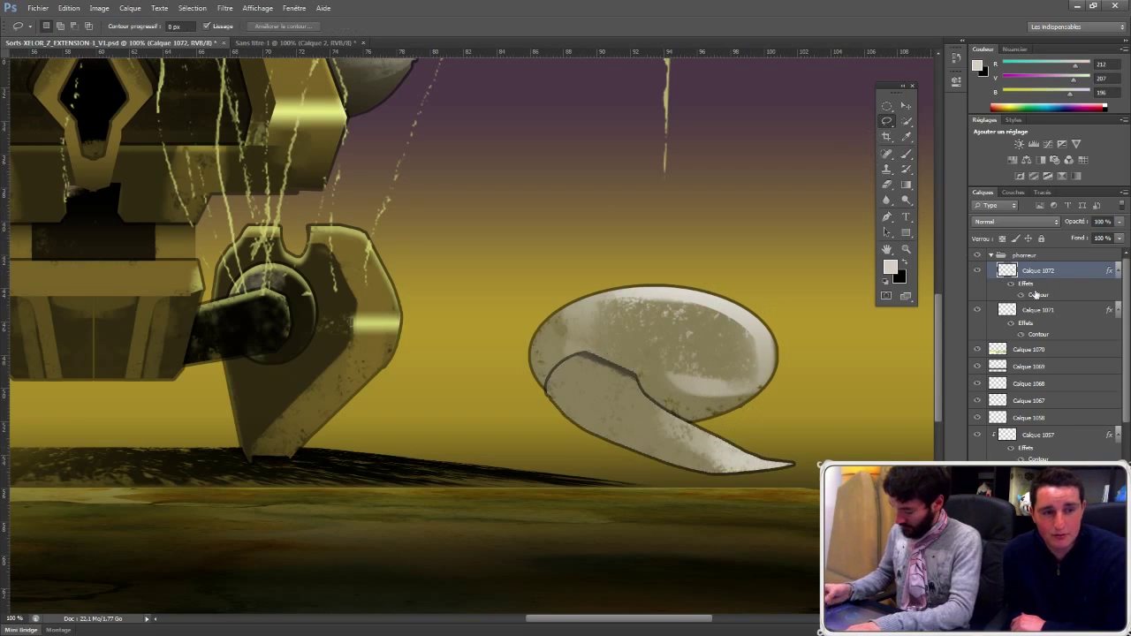
Step: Lasso a long pointed tail extending behind the elliptical body and paint it textured grey-beige
left_click_drag(769, 349, 669, 355)
mouse_move(804, 356)
left_mouse_down()
mouse_move(773, 340)
mouse_move(673, 356)
left_mouse_up()
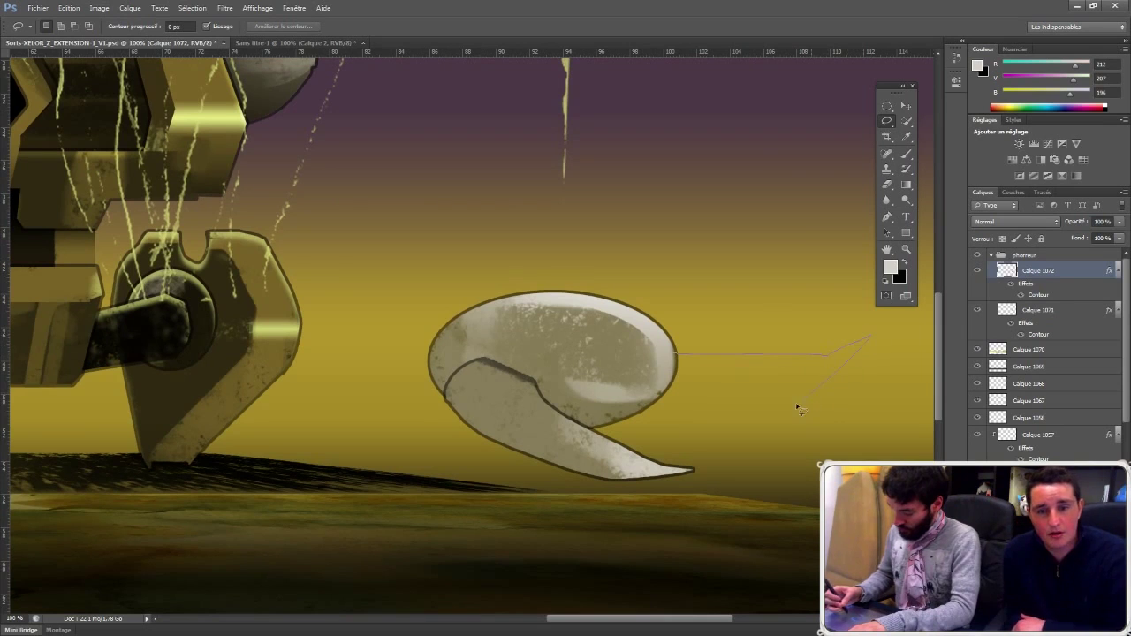
key("b")
mouse_move(673, 364)
left_mouse_down()
mouse_move(815, 367)
mouse_move(858, 343)
left_mouse_up()
left_click(570, 352, "alt")
Step: Shade the undersides of the tail and the curved limb with a dark brown gradient, and clear the selection
left_click(786, 542, "alt")
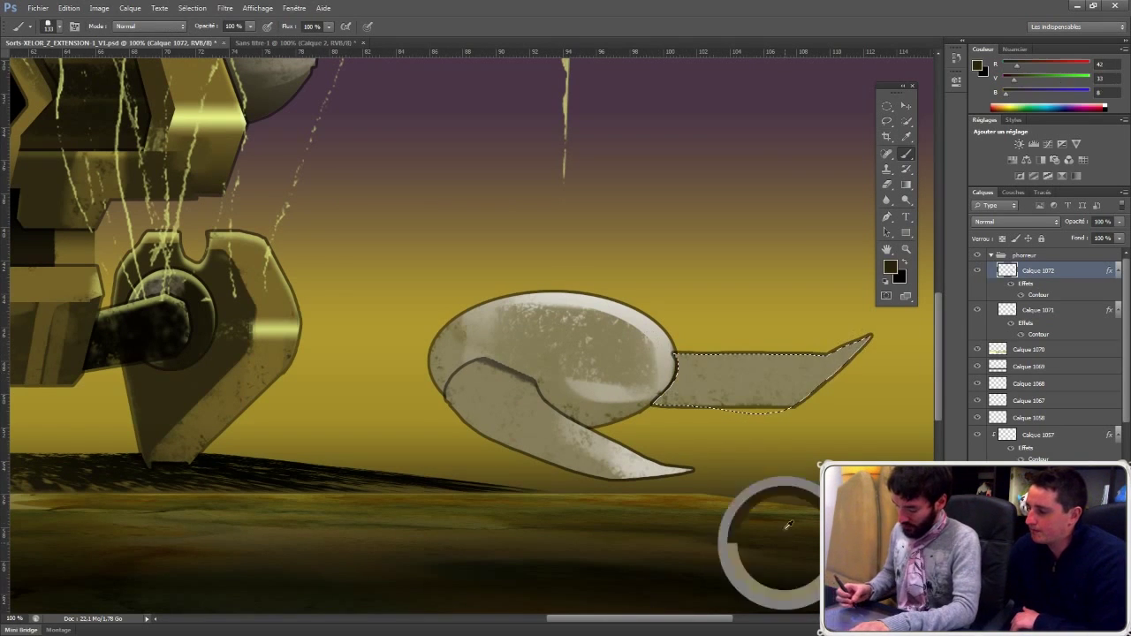
left_click(906, 184)
left_click_drag(775, 416, 775, 363)
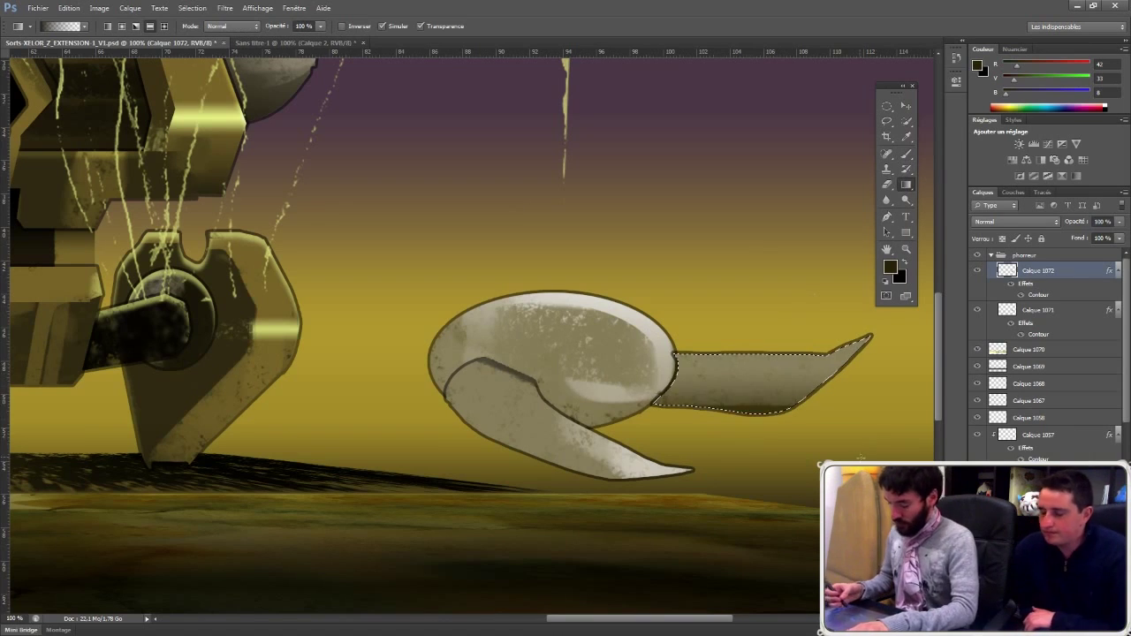
left_click(1009, 272, "ctrl")
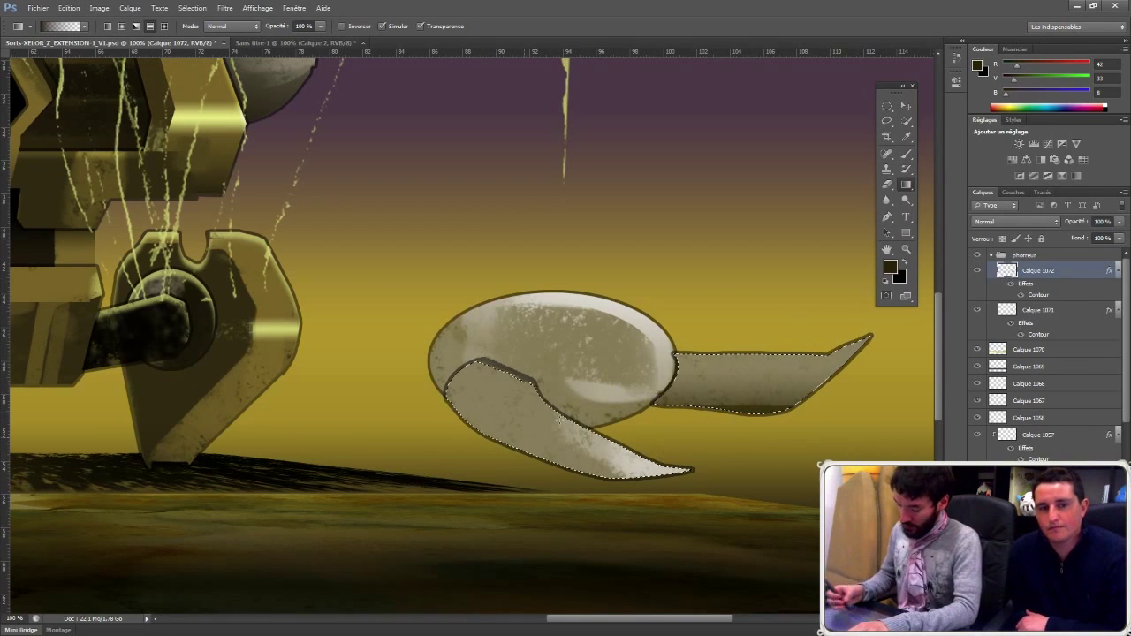
left_click_drag(474, 473, 504, 373)
key("ctrl+d")
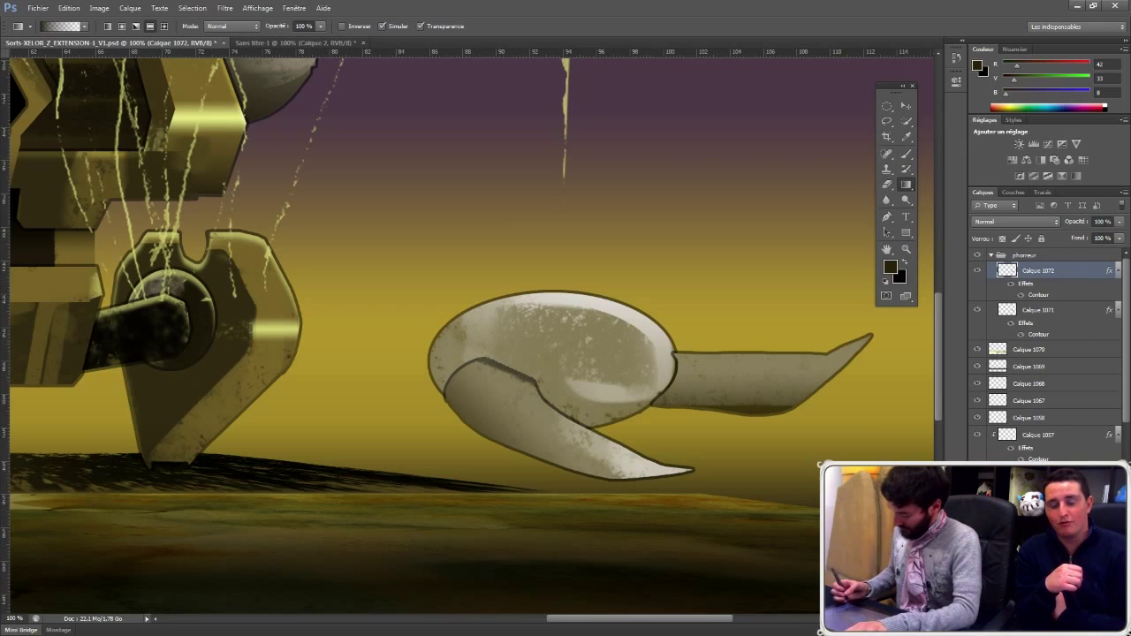
Step: Add a layer with the Contour effect and make a tilted elliptical selection for the eye at the front of the body
left_click(1080, 630)
left_click_drag(1110, 292, 1092, 269)
key("m")
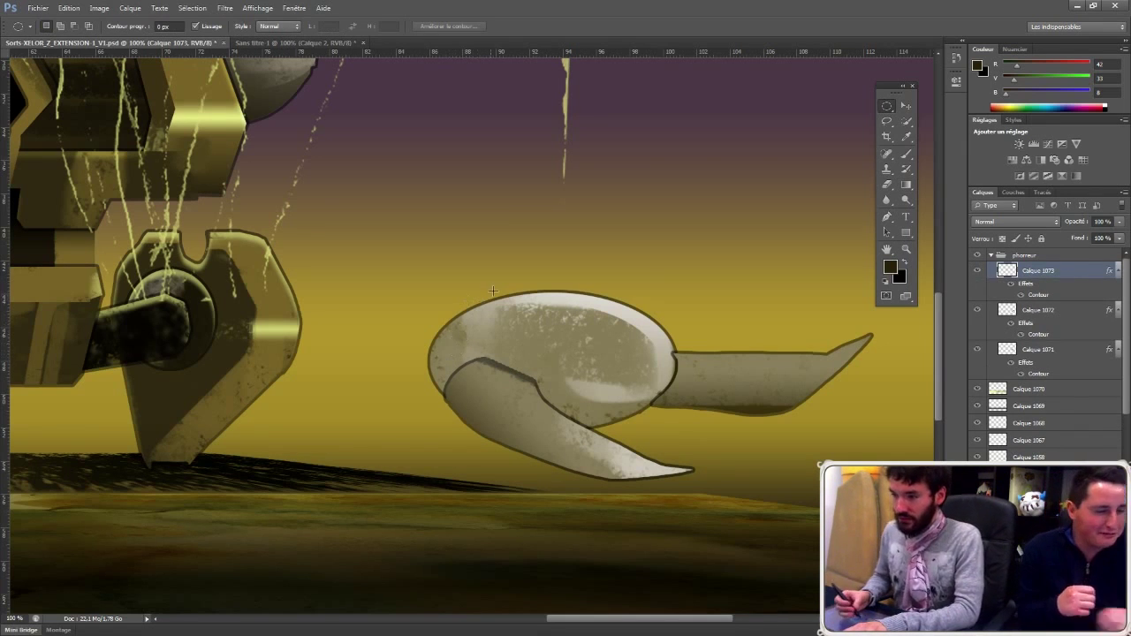
left_click_drag(443, 358, 541, 305)
right_click(462, 334)
left_click(540, 477)
key("Return")
Step: Fill the eye selection with a very dark brown sampled from the character, and clear the selection
key("b")
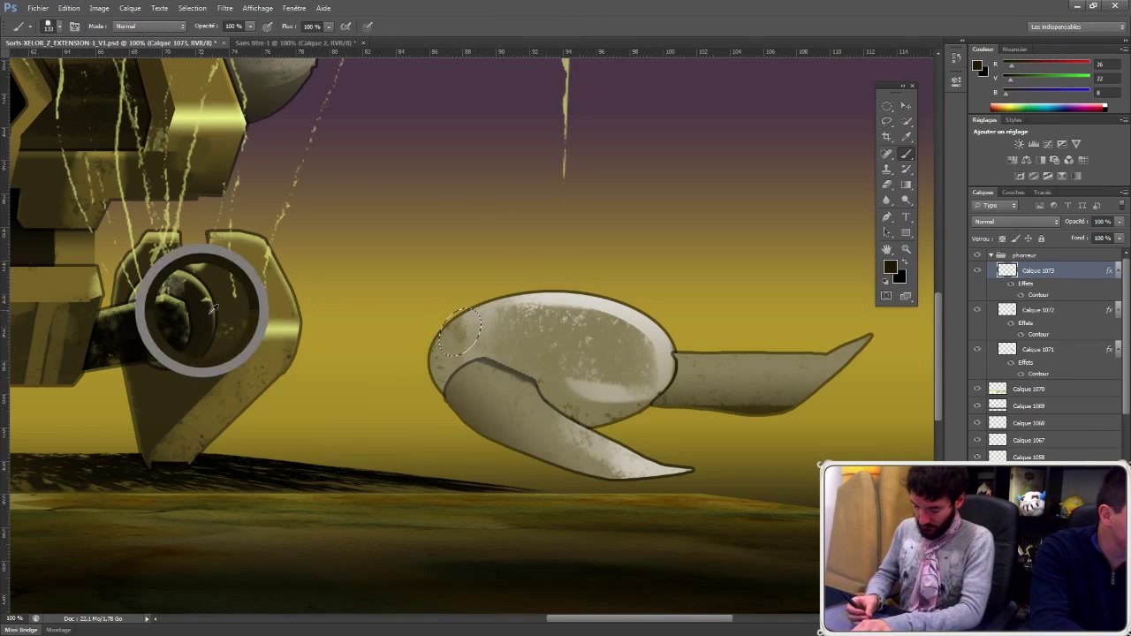
mouse_move(474, 331)
left_mouse_down()
mouse_move(435, 304)
mouse_move(470, 320)
left_mouse_up()
left_click(885, 107)
key("ctrl+d")
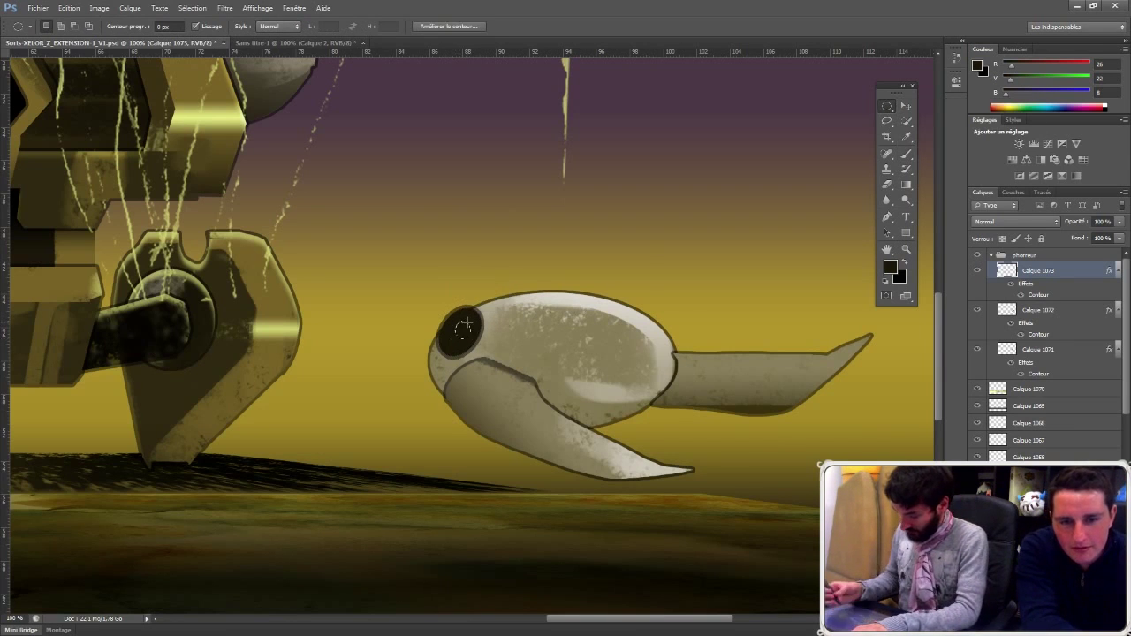
Step: Add a new layer and paint a bright red pupil in the middle of the dark eye
key("ctrl+shift+alt+n")
left_click(890, 266)
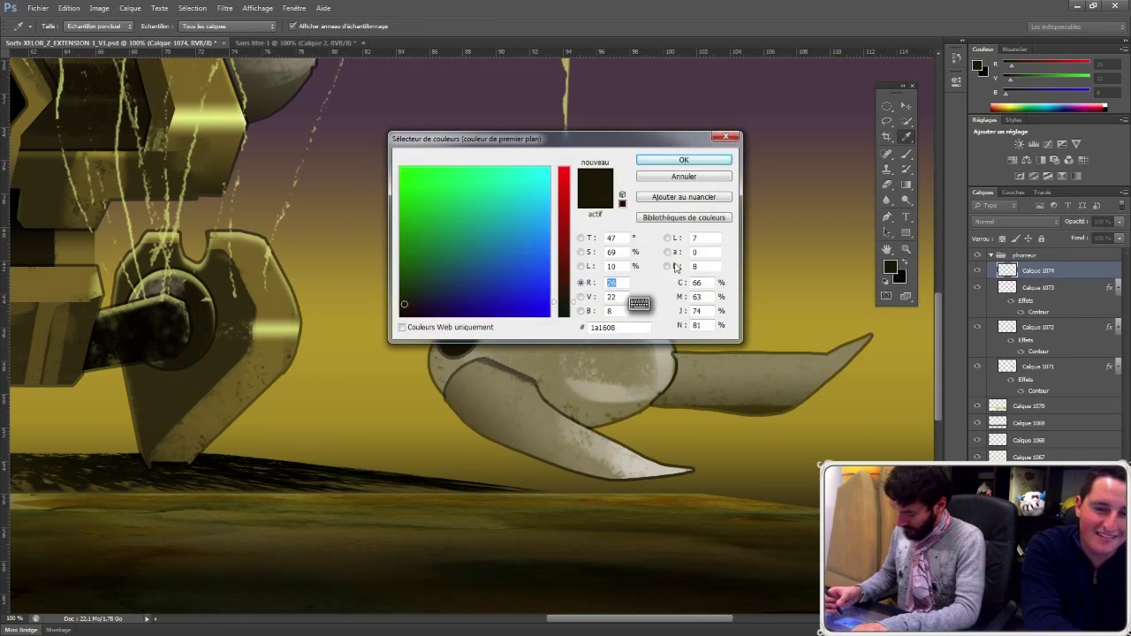
left_click(573, 177)
key("Return")
key("b")
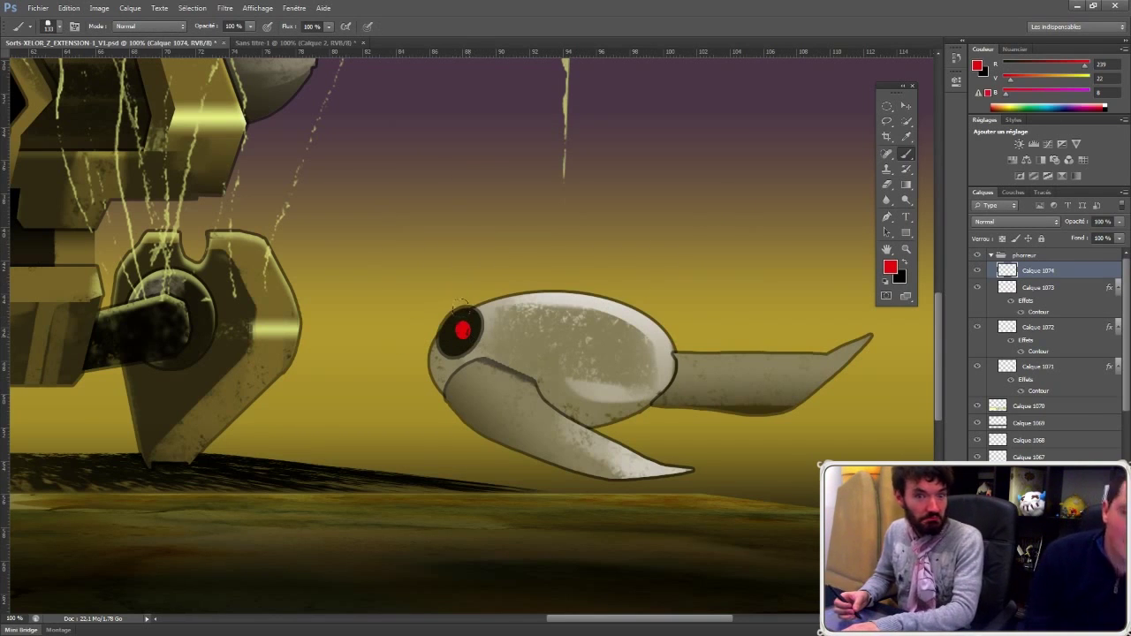
Step: Add a new layer with the Contour effect and place it beneath body layer Calque 1071
key("v")
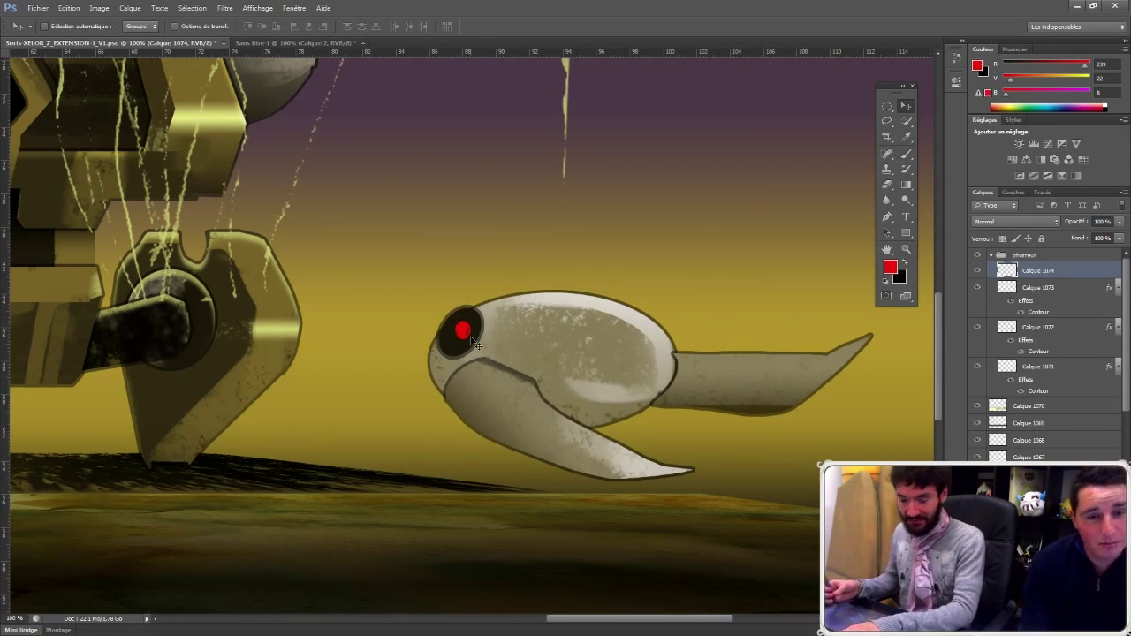
left_click(1047, 330)
key("ctrl+shift+alt+n")
left_click_drag(1112, 344, 1032, 439)
Step: Paint a chain of beige segments reaching forward from the head and a dark brown segmented limb beneath it with a smaller brush
key("b")
left_click(541, 335, "alt")
right_click(548, 337)
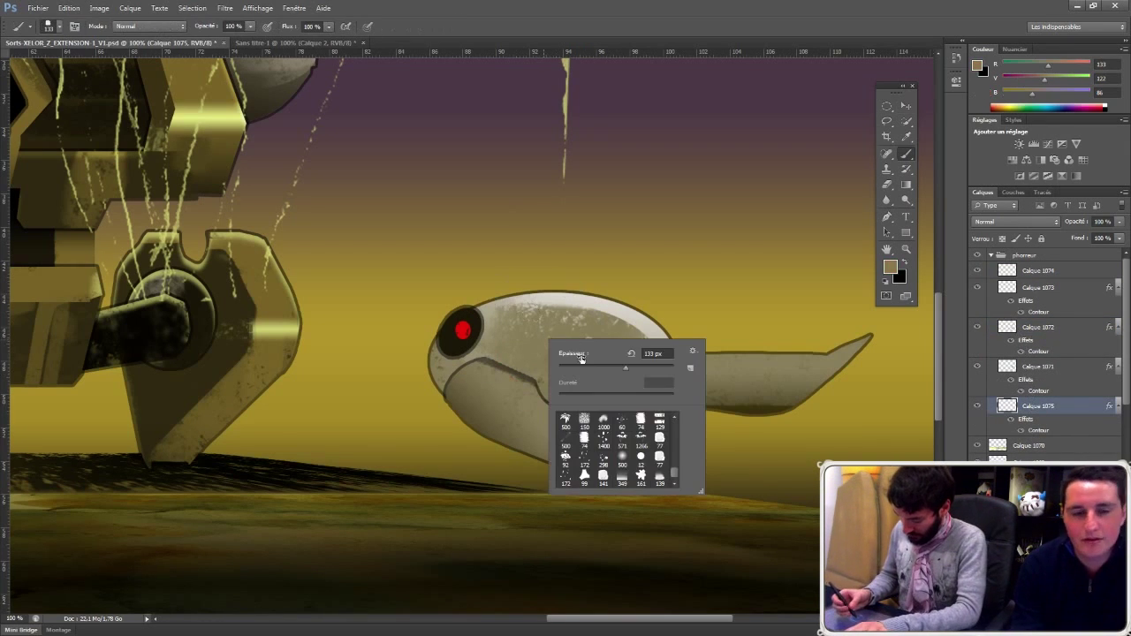
left_click(591, 371)
mouse_move(434, 362)
left_mouse_down()
mouse_move(442, 418)
mouse_move(413, 376)
mouse_move(404, 424)
left_mouse_up()
right_click(447, 391)
left_click(452, 413)
left_click(407, 385)
mouse_move(396, 380)
left_mouse_down()
mouse_move(388, 425)
mouse_move(383, 402)
mouse_move(383, 418)
mouse_move(381, 407)
mouse_move(370, 425)
mouse_move(343, 429)
mouse_move(356, 438)
mouse_move(326, 441)
mouse_move(341, 456)
mouse_move(328, 438)
mouse_move(323, 462)
mouse_move(293, 467)
mouse_move(343, 471)
mouse_move(366, 451)
left_mouse_up()
left_click(758, 408, "alt")
mouse_move(440, 394)
left_mouse_down()
mouse_move(455, 426)
mouse_move(447, 401)
mouse_move(477, 435)
mouse_move(463, 447)
mouse_move(474, 463)
mouse_move(482, 456)
mouse_move(457, 465)
mouse_move(511, 471)
left_mouse_up()
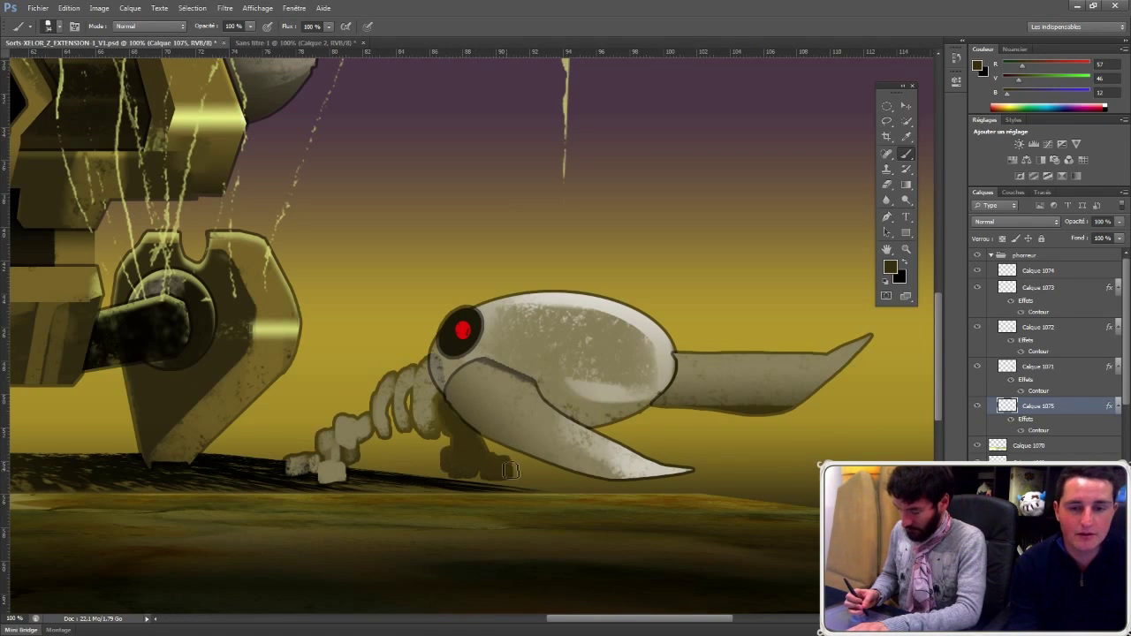
Step: Paint a short beige stub above the front limb, add a small lassoed pincer with pale highlights, and clear the selection
left_click(392, 385, "alt")
left_click_drag(363, 387, 354, 392)
left_click(886, 122)
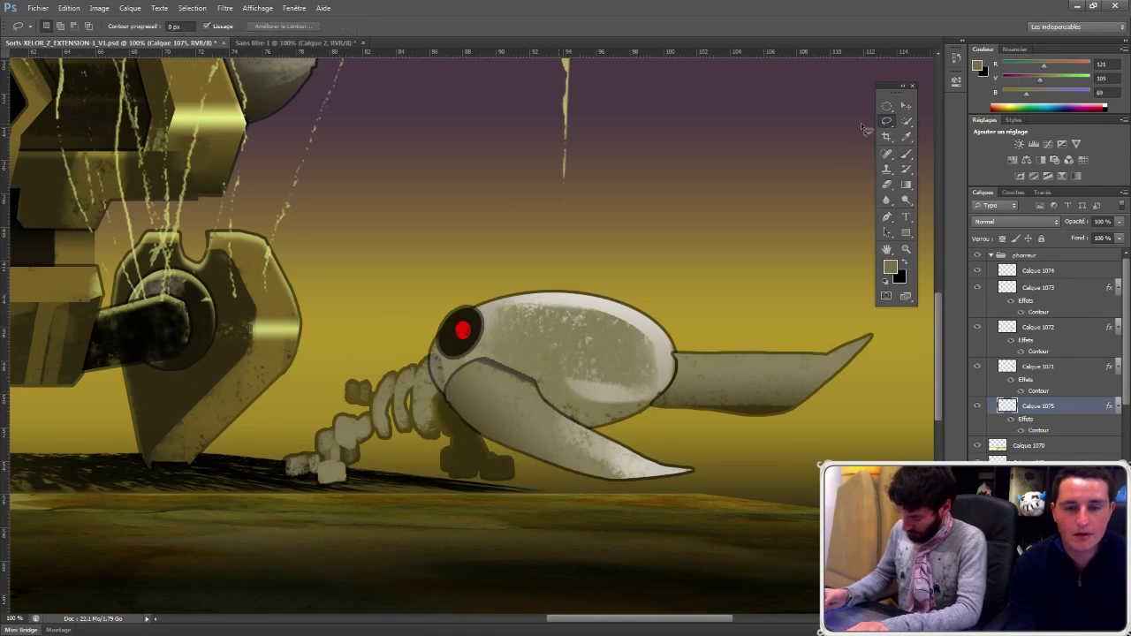
mouse_move(360, 360)
left_mouse_down()
mouse_move(348, 390)
mouse_move(370, 368)
mouse_move(334, 358)
left_mouse_up()
key("b")
left_click(549, 328, "alt")
left_click(342, 379, "alt")
left_click(598, 298, "alt")
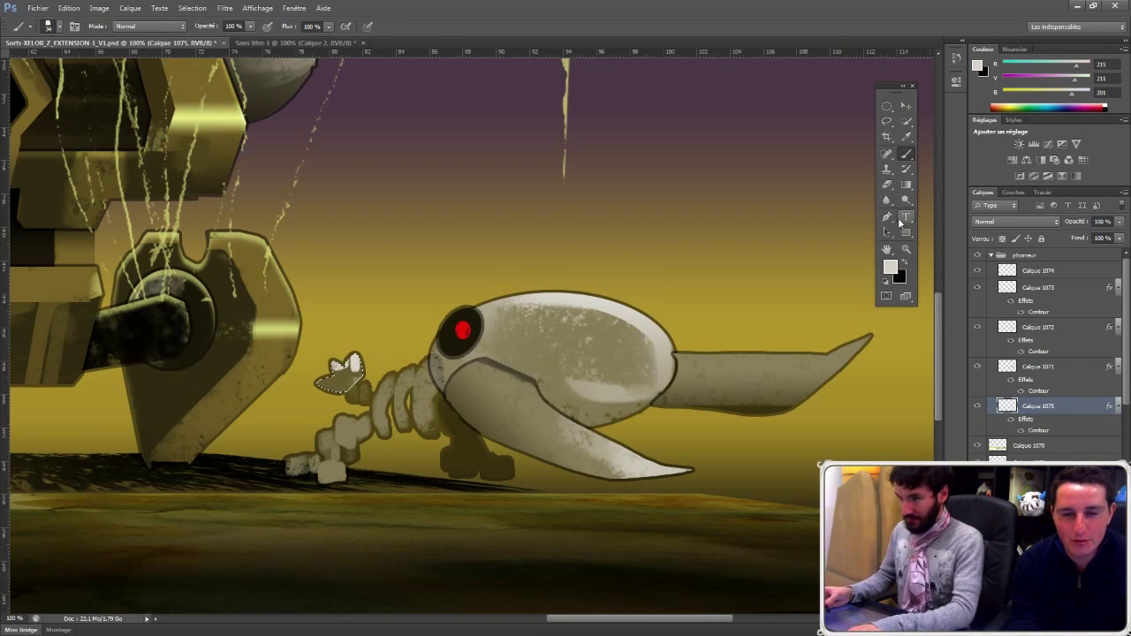
key("ctrl+d")
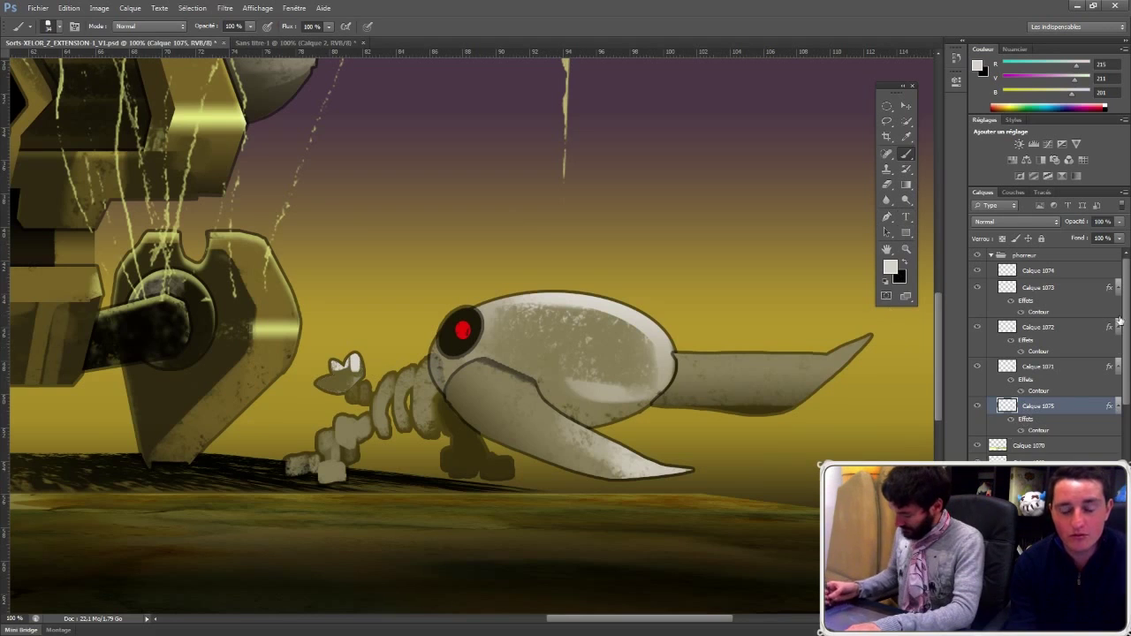
Step: Check pupil layer Calque 1074 by toggling its visibility, and add a new layer with the Contour effect above it
left_click(1044, 270)
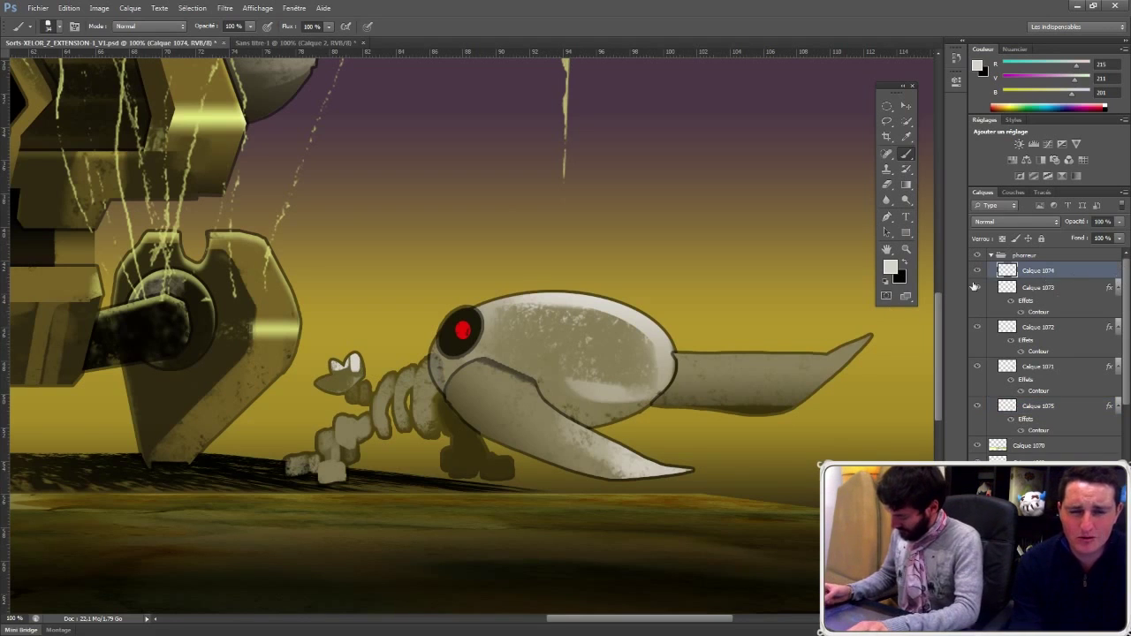
left_click(977, 271)
left_click(978, 272)
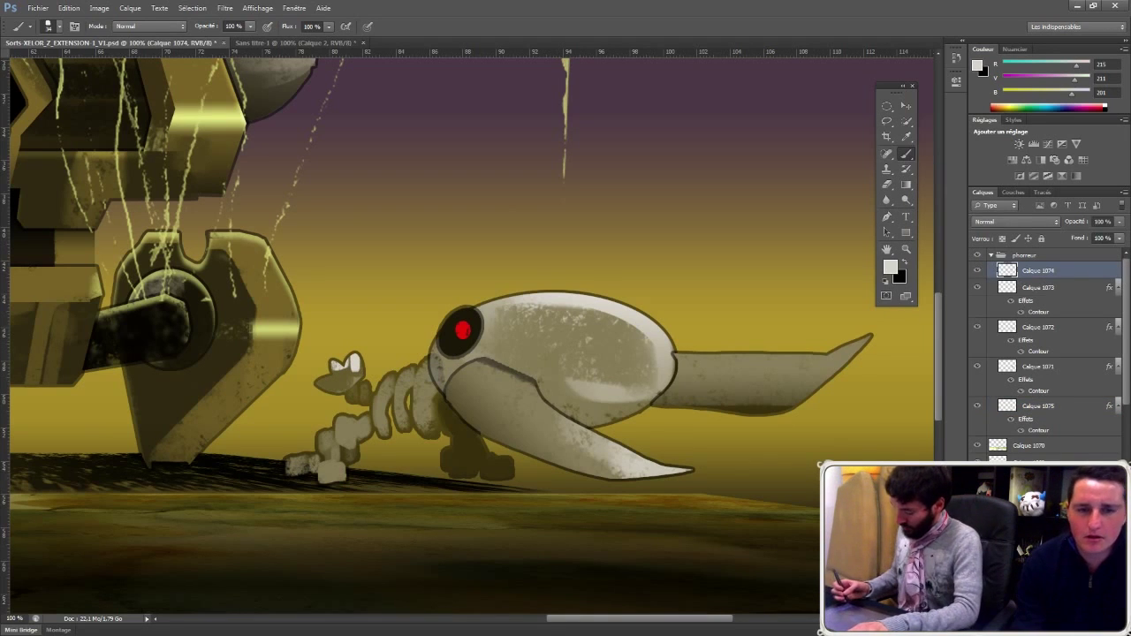
left_click(1079, 628)
left_click_drag(1110, 306, 1101, 271)
Step: Lasso a thin upper leg segment beneath the phorreur's head, paint it beige, and clear the selection
left_click(887, 121)
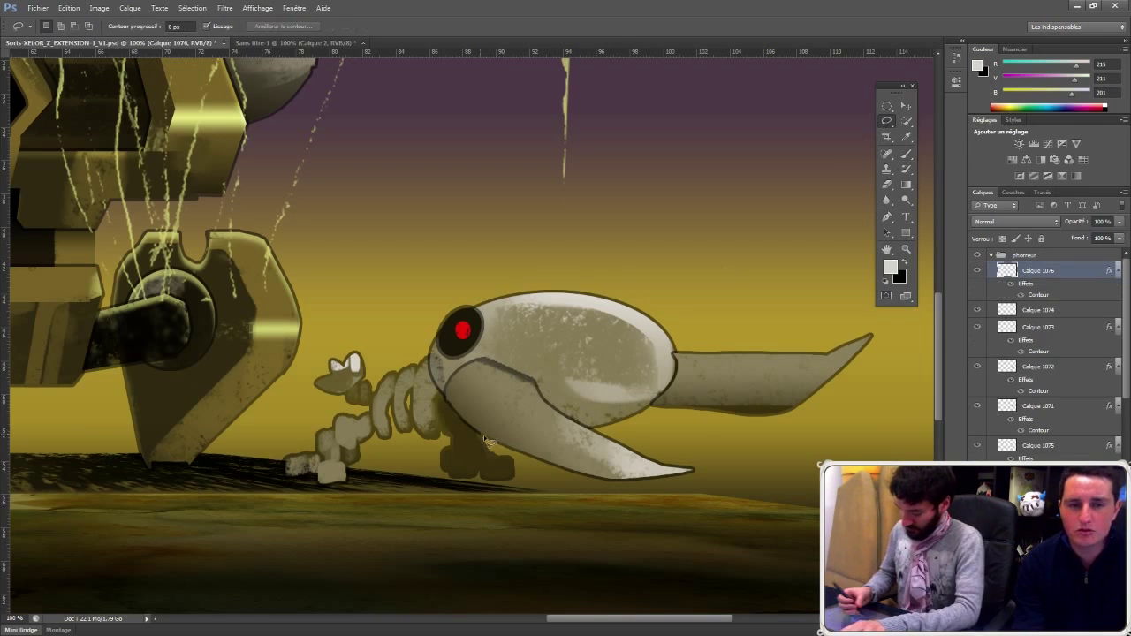
left_click_drag(548, 430, 546, 391)
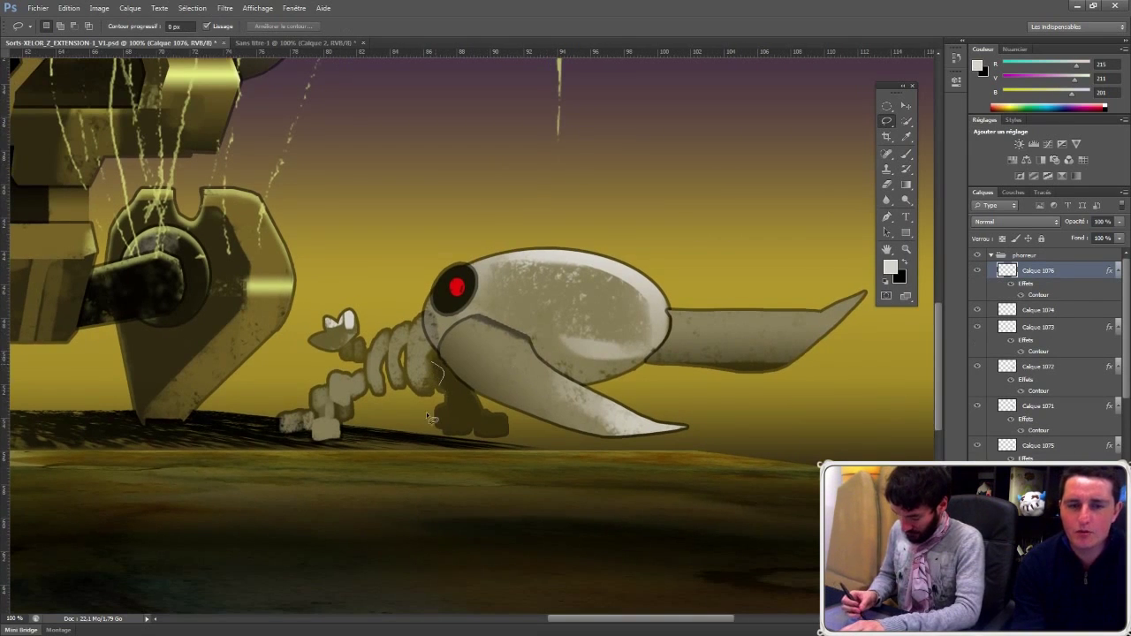
key("b")
mouse_move(425, 369)
left_mouse_down()
mouse_move(431, 361)
mouse_move(415, 424)
left_mouse_up()
left_click(427, 349, "alt")
key("ctrl+d")
Step: Lasso a small forked lower leg segment at the end of the upper leg, fill it with beige, and clear the selection
left_click(887, 121)
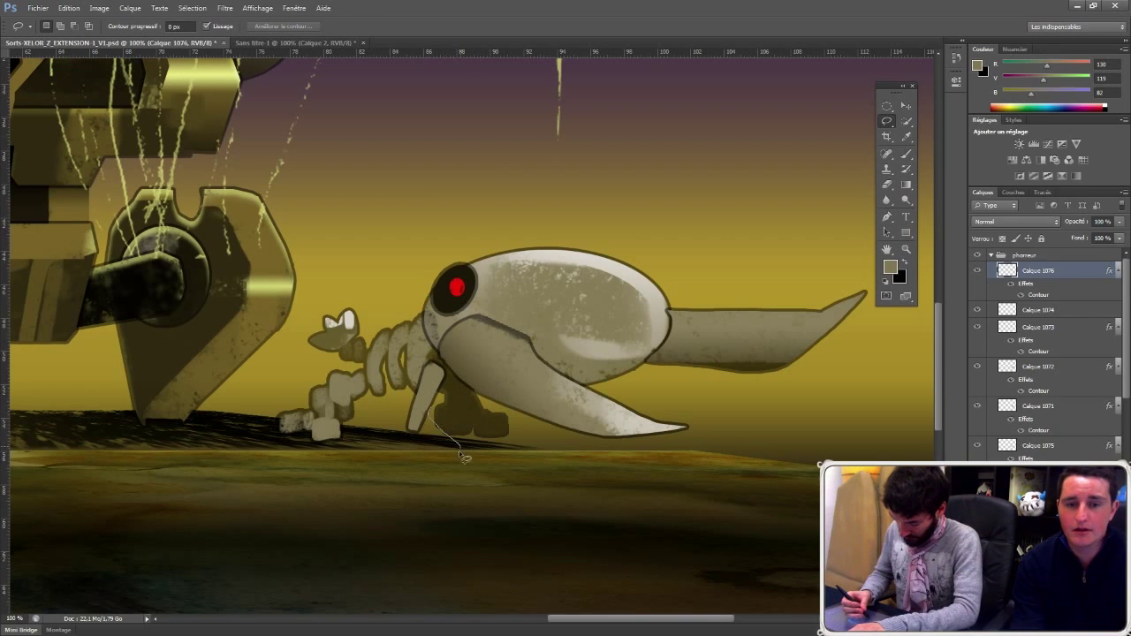
left_click_drag(431, 452, 417, 415)
key("b")
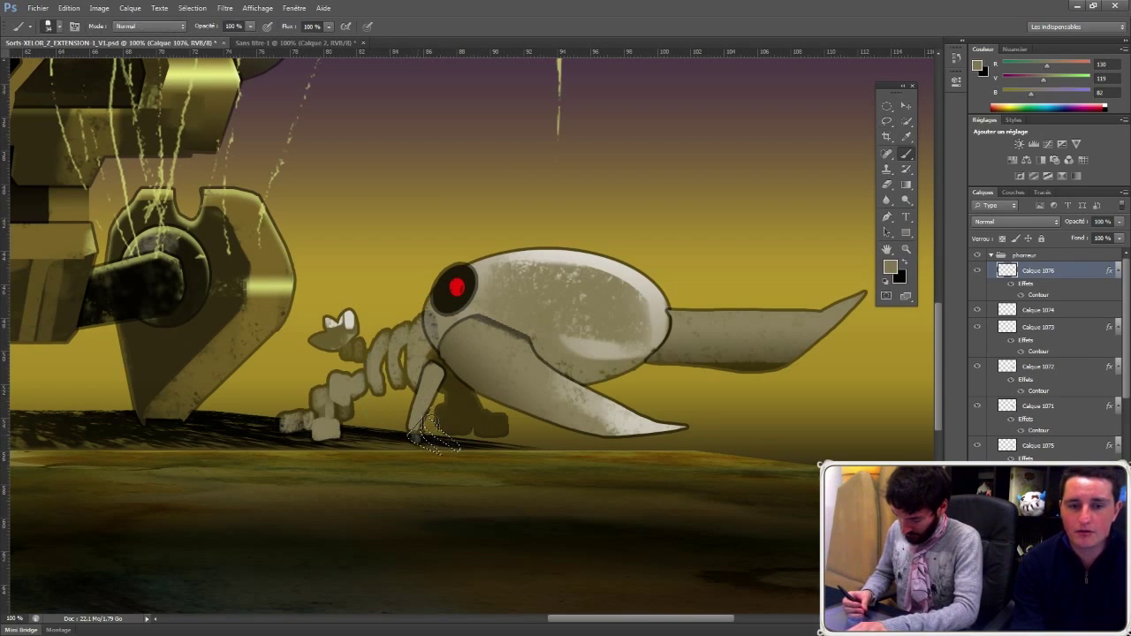
left_click(887, 122)
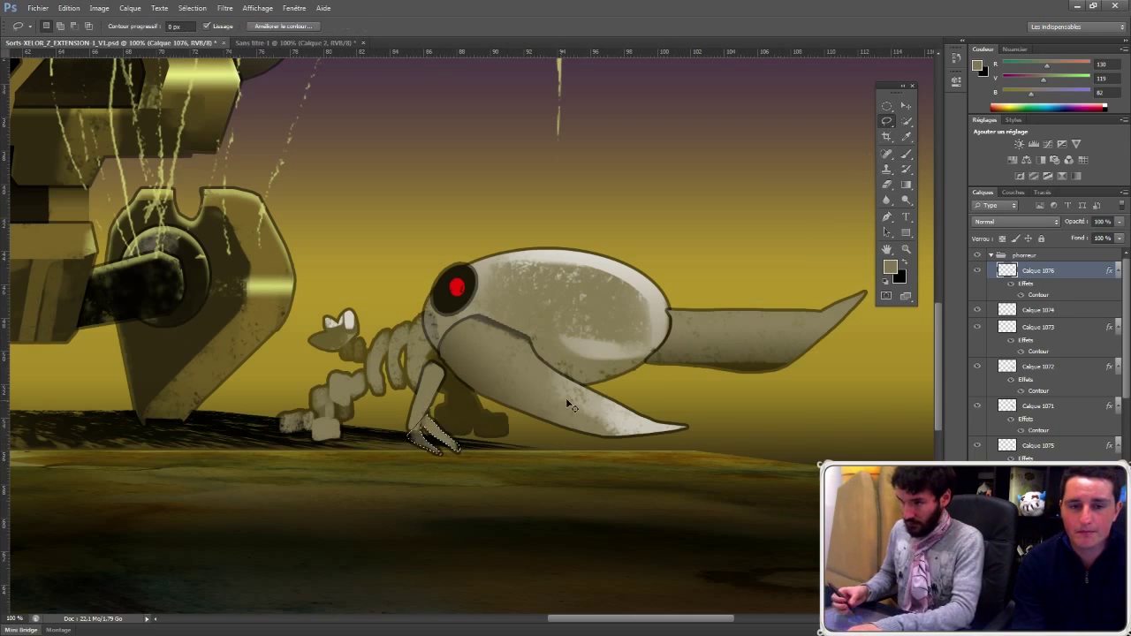
key("ctrl+d")
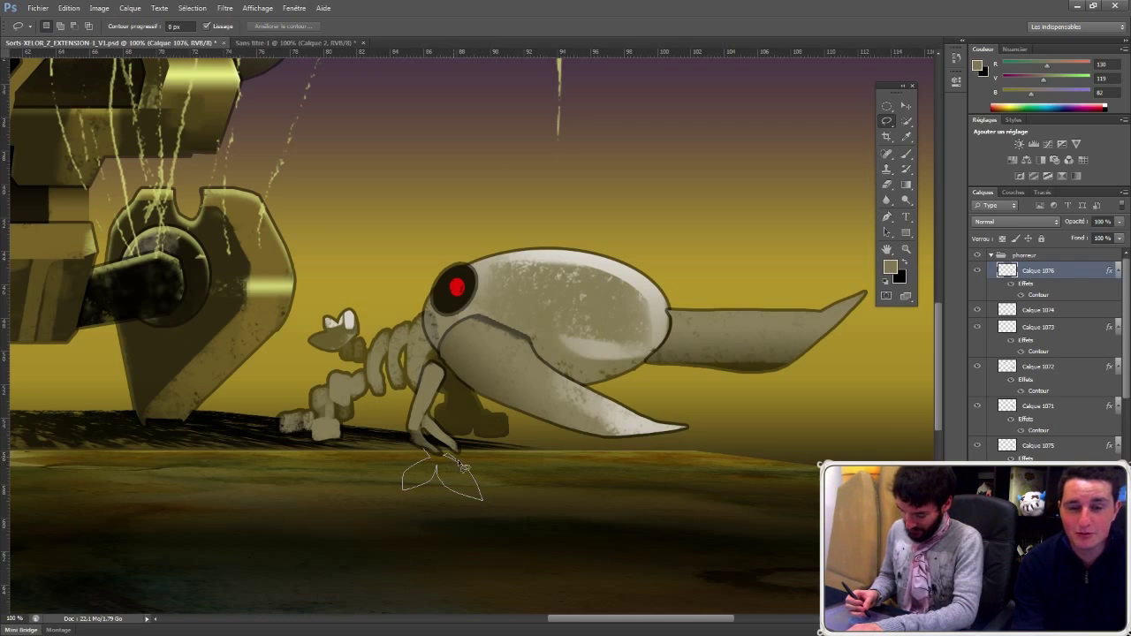
Step: Lasso a three-toed foot under the lower leg and paint it beige
mouse_move(460, 465)
left_mouse_down()
mouse_move(517, 490)
mouse_move(477, 439)
mouse_move(449, 442)
left_mouse_up()
key("b")
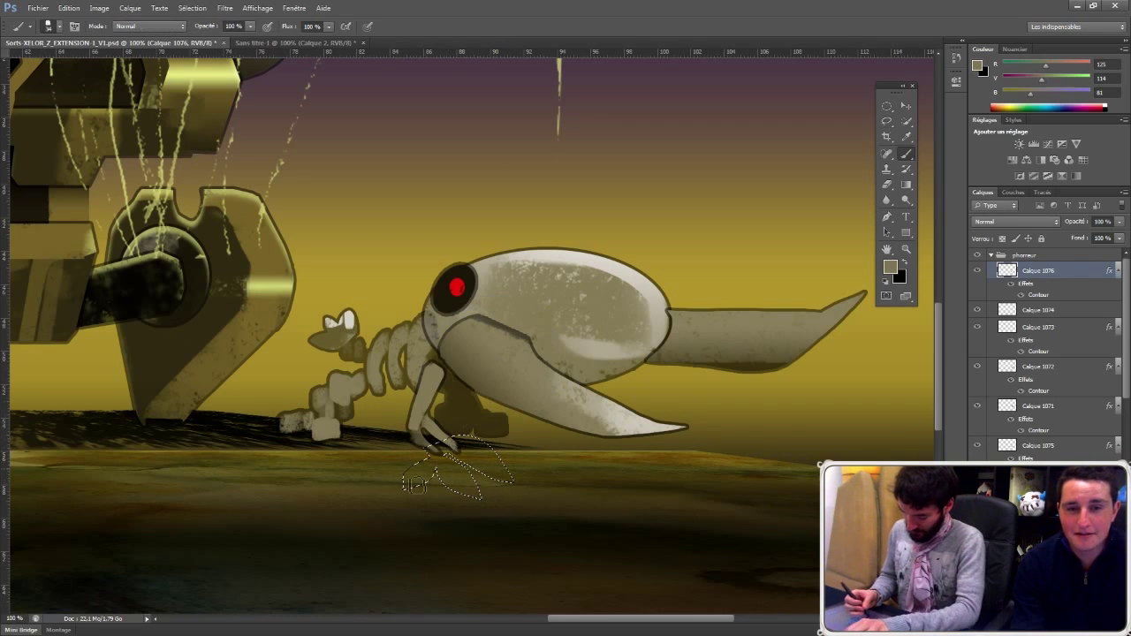
mouse_move(416, 484)
left_mouse_down()
mouse_move(430, 441)
mouse_move(413, 481)
mouse_move(489, 496)
mouse_move(454, 458)
mouse_move(490, 459)
mouse_move(514, 477)
mouse_move(476, 459)
mouse_move(482, 486)
mouse_move(454, 479)
left_mouse_up()
Step: Shade the selected foot with pale gradients sampled from the body highlights, lightening the toe tips, and clear the selection
left_click(464, 400, "alt")
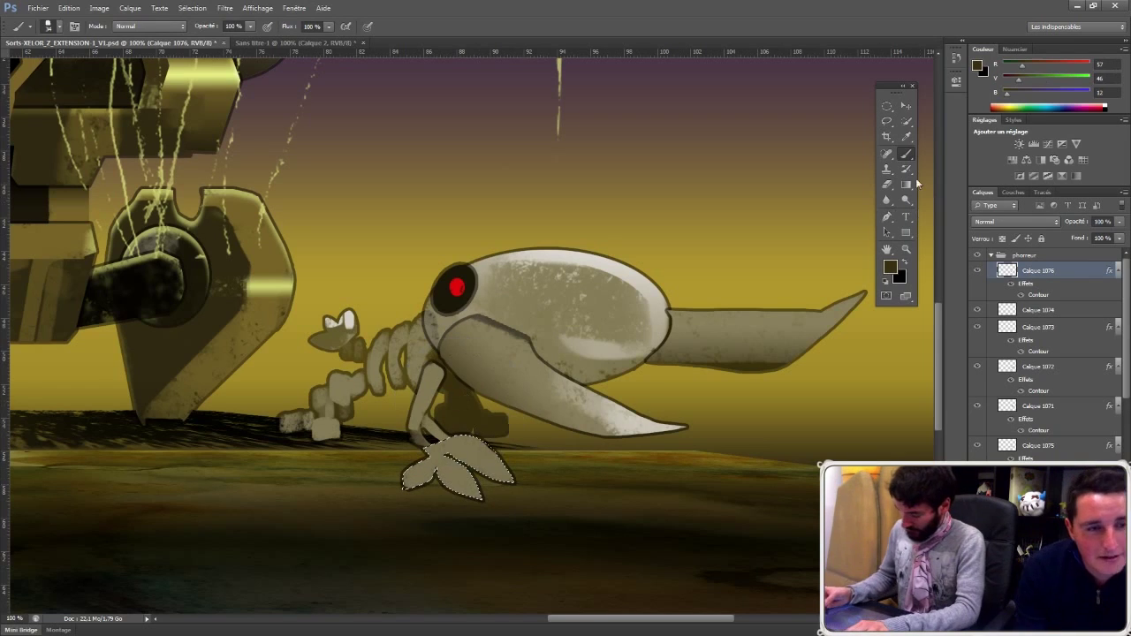
left_click(906, 184)
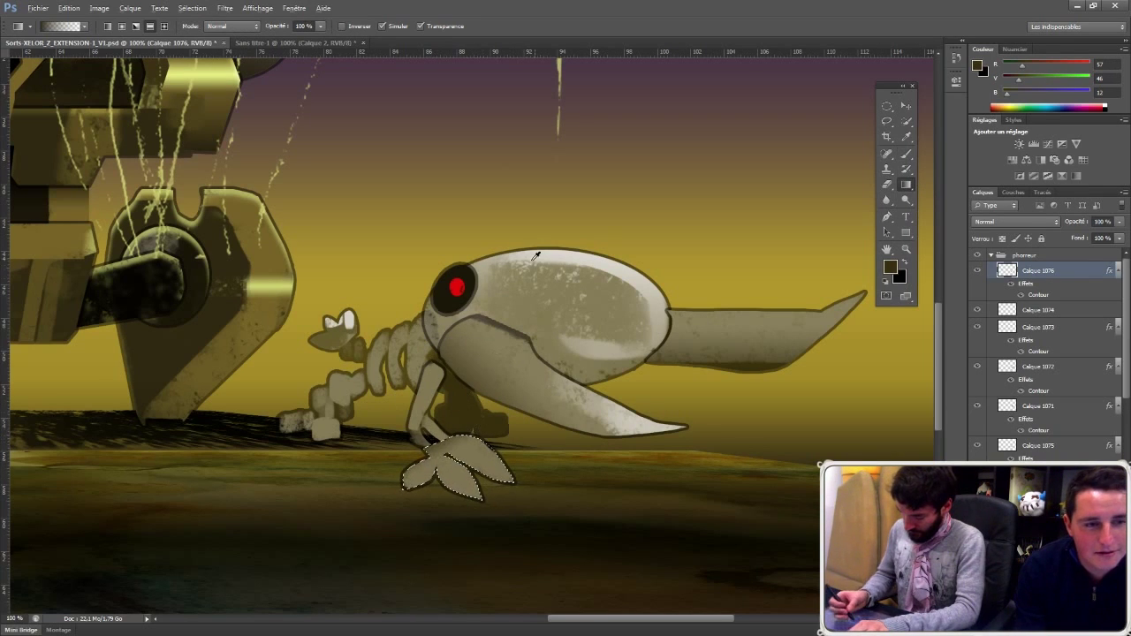
left_click(504, 443, "alt")
left_click_drag(505, 438, 485, 460)
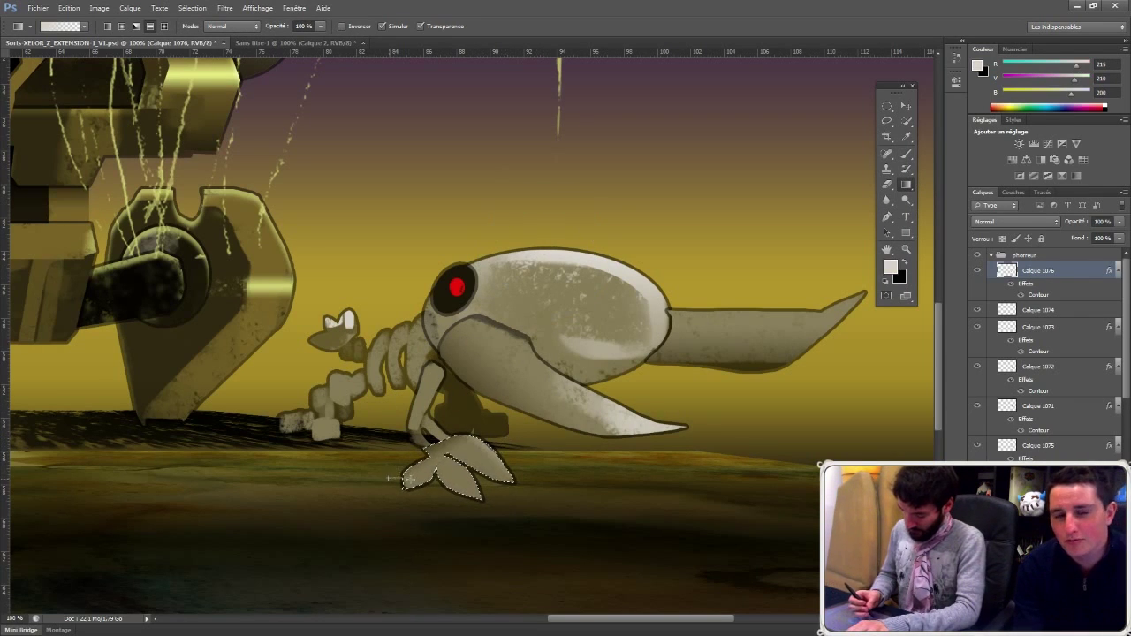
left_click(596, 261, "alt")
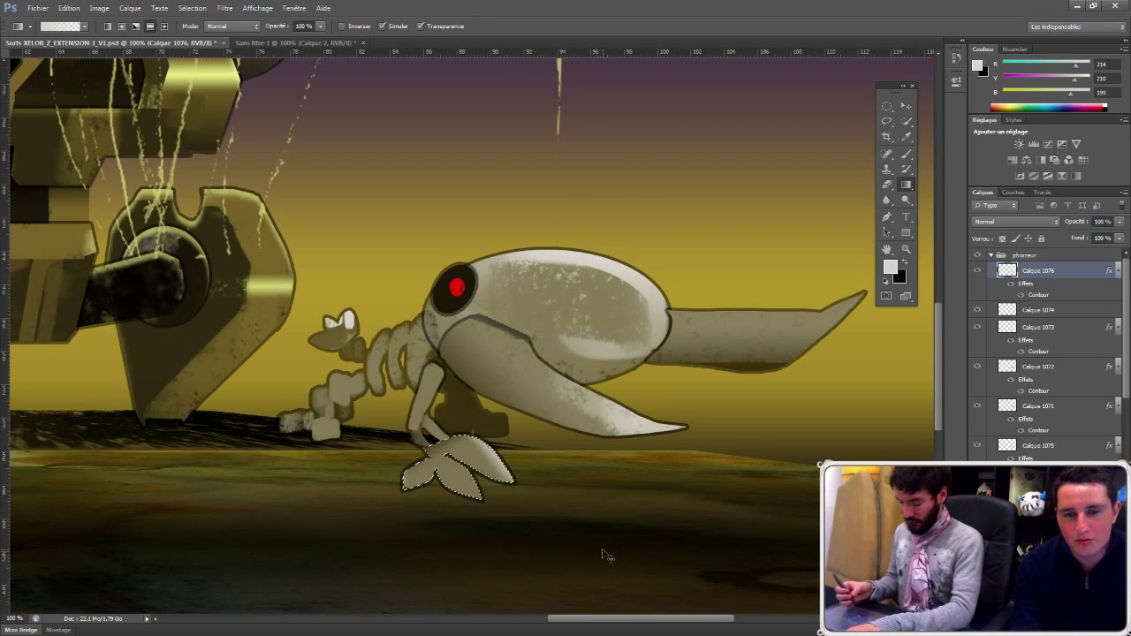
key("ctrl+d")
Step: Lasso the three-toed foot, distort it into a wider, flatter shape along the ground, and clear the selection
key("l")
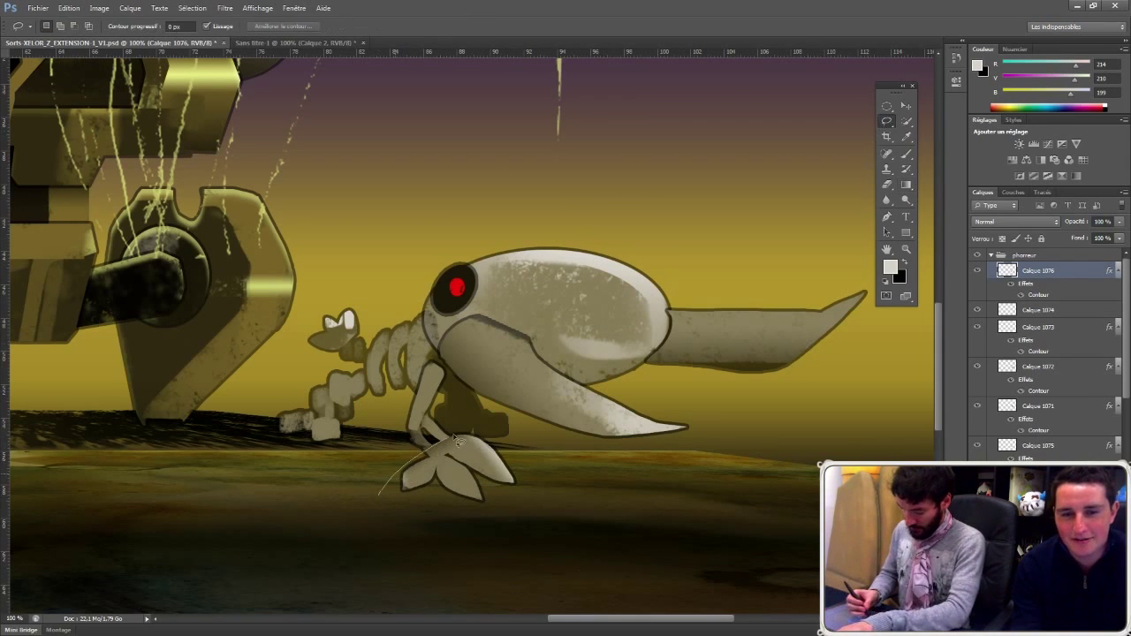
mouse_move(457, 439)
left_mouse_down()
mouse_move(543, 501)
mouse_move(514, 526)
mouse_move(609, 522)
mouse_move(565, 517)
left_mouse_up()
key("ctrl+t")
right_click(500, 260)
left_click(545, 325)
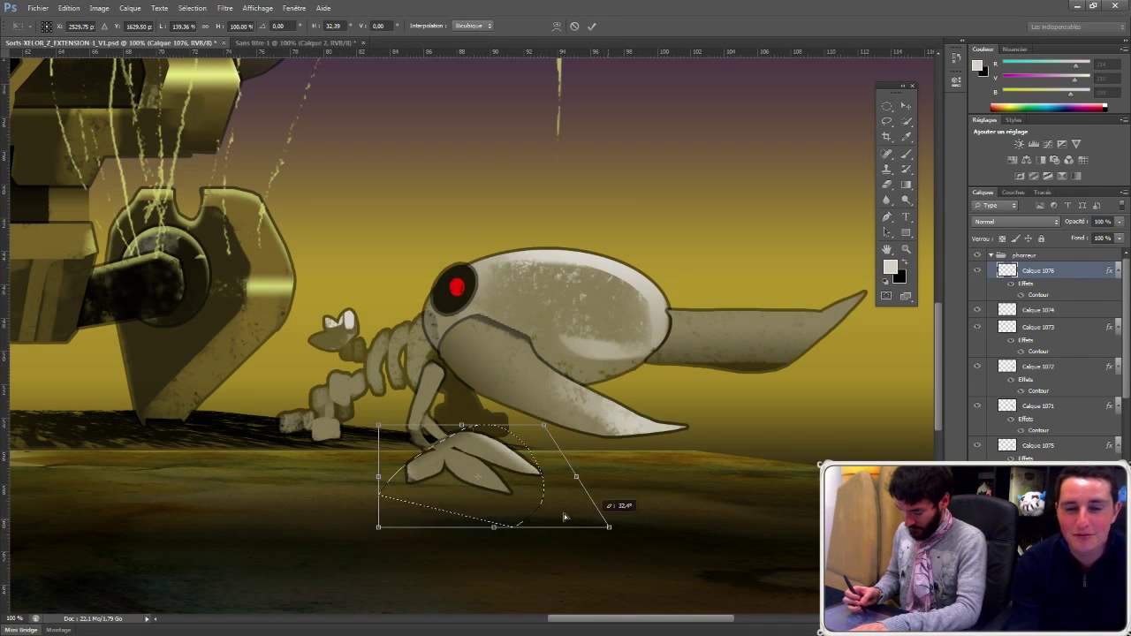
left_click_drag(490, 527, 472, 518)
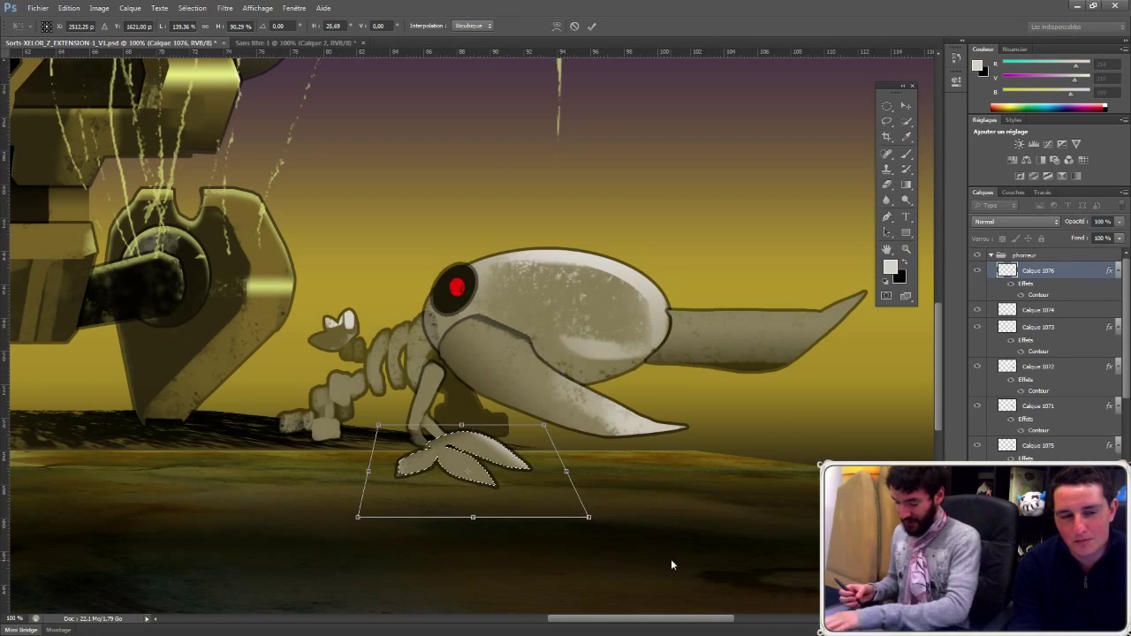
key("Return")
key("ctrl+d")
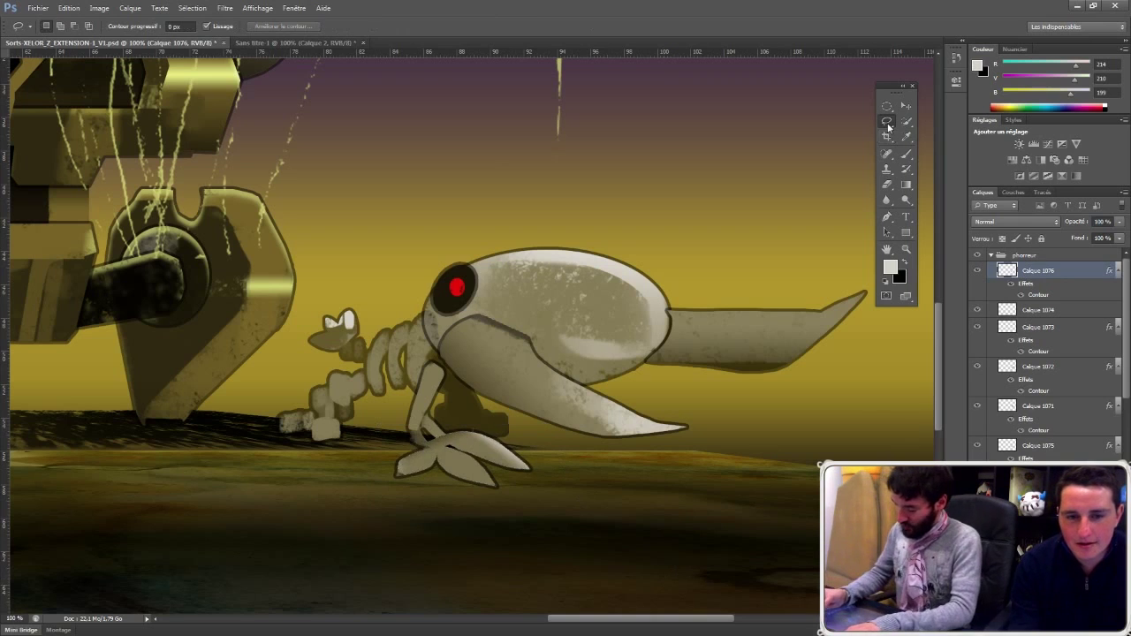
Step: Copy the lassoed leg onto a new layer beneath body layer Calque 1071 and move it under the rear of the body
left_click(978, 271)
left_click(978, 271)
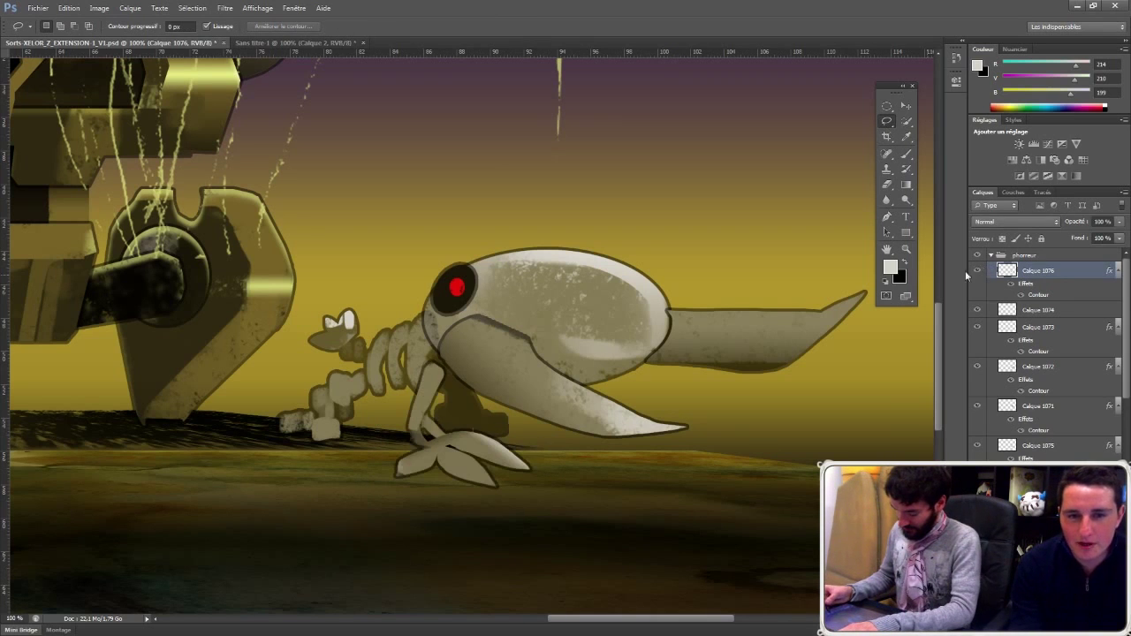
mouse_move(416, 347)
left_mouse_down()
mouse_move(619, 460)
mouse_move(486, 318)
left_mouse_up()
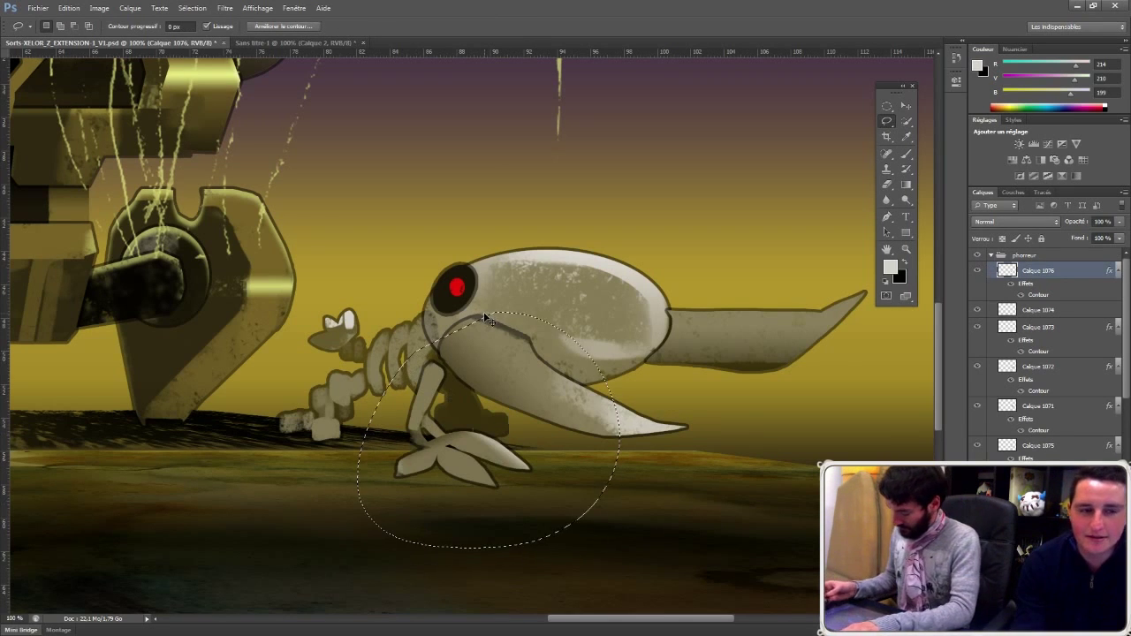
key("ctrl+c")
key("ctrl+v")
mouse_move(1042, 311)
left_mouse_down()
mouse_move(1053, 274)
mouse_move(1047, 453)
left_mouse_up()
left_click(1118, 271)
key("v")
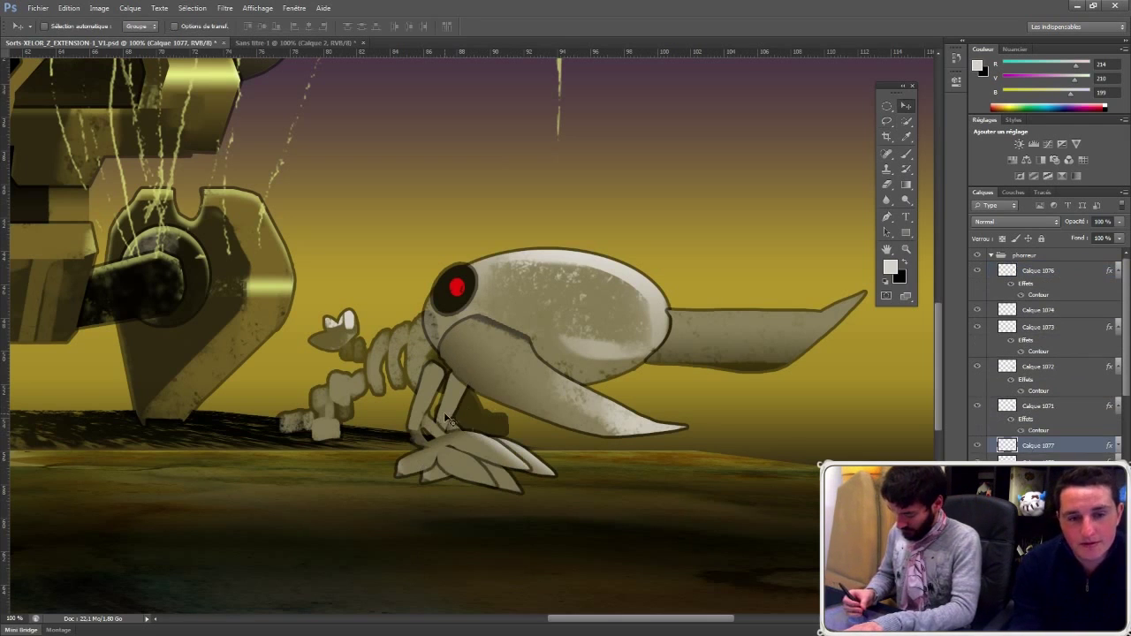
left_click_drag(447, 421, 646, 368)
Step: Skew the copied leg and reposition it so its foot emerges behind the tip of the large front claw
key("ctrl+t")
right_click(681, 395)
left_click(715, 444)
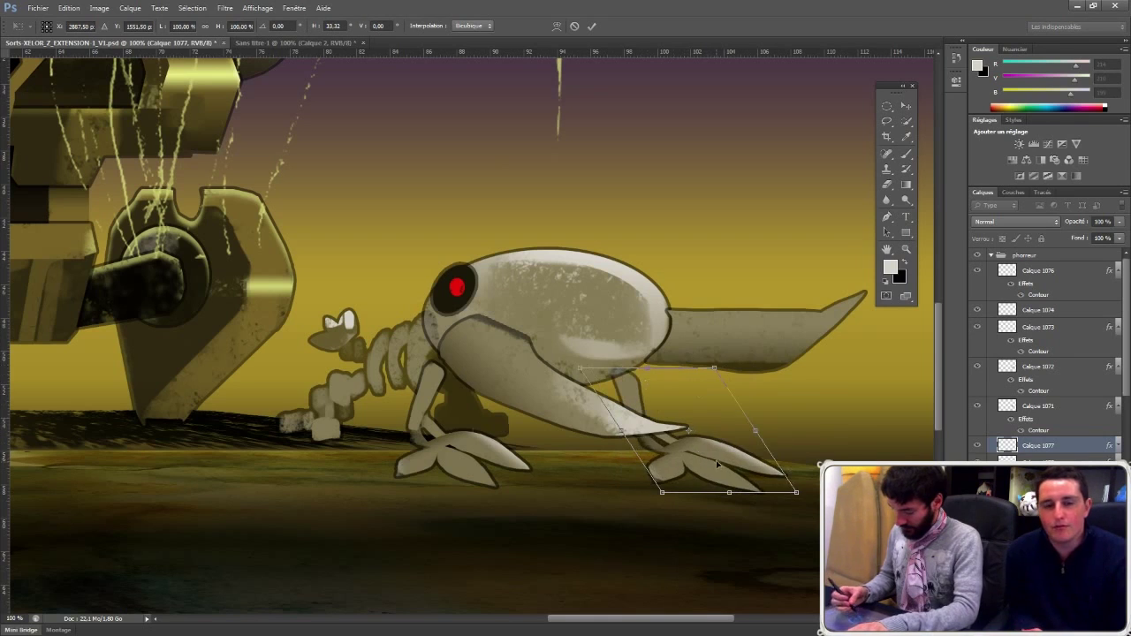
left_click_drag(718, 464, 661, 446)
mouse_move(704, 406)
left_mouse_down()
mouse_move(695, 388)
mouse_move(693, 414)
left_mouse_up()
key("Return")
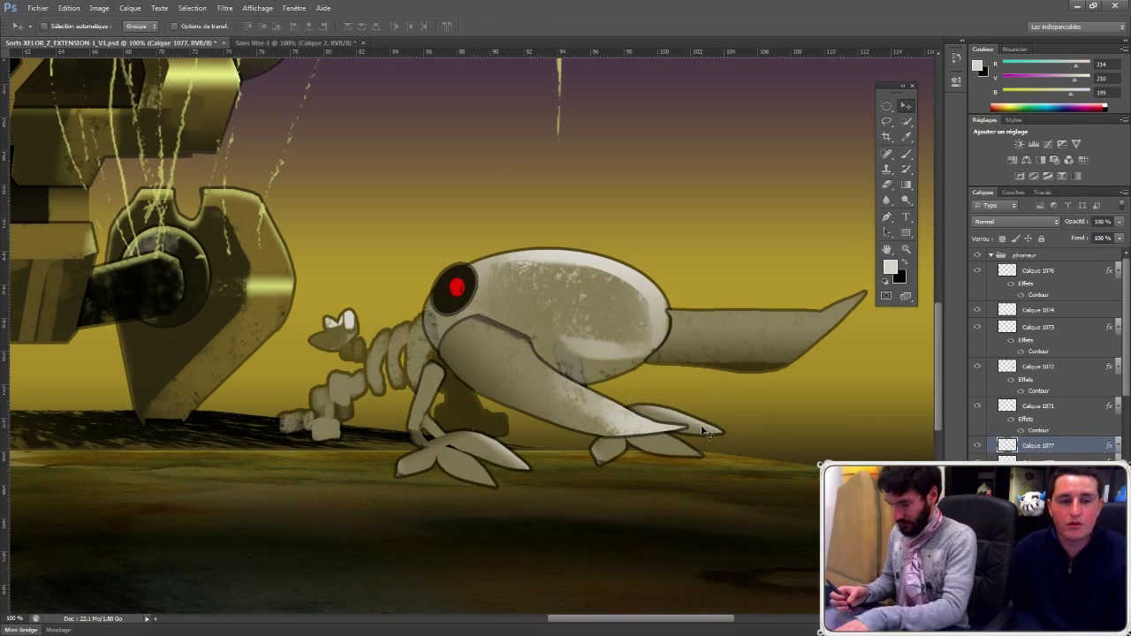
Step: Load the rear leg's layer as a selection, shade its toes with sampled dark brown, and clear the selection
left_click(1010, 447, "ctrl")
key("b")
left_click(468, 407, "alt")
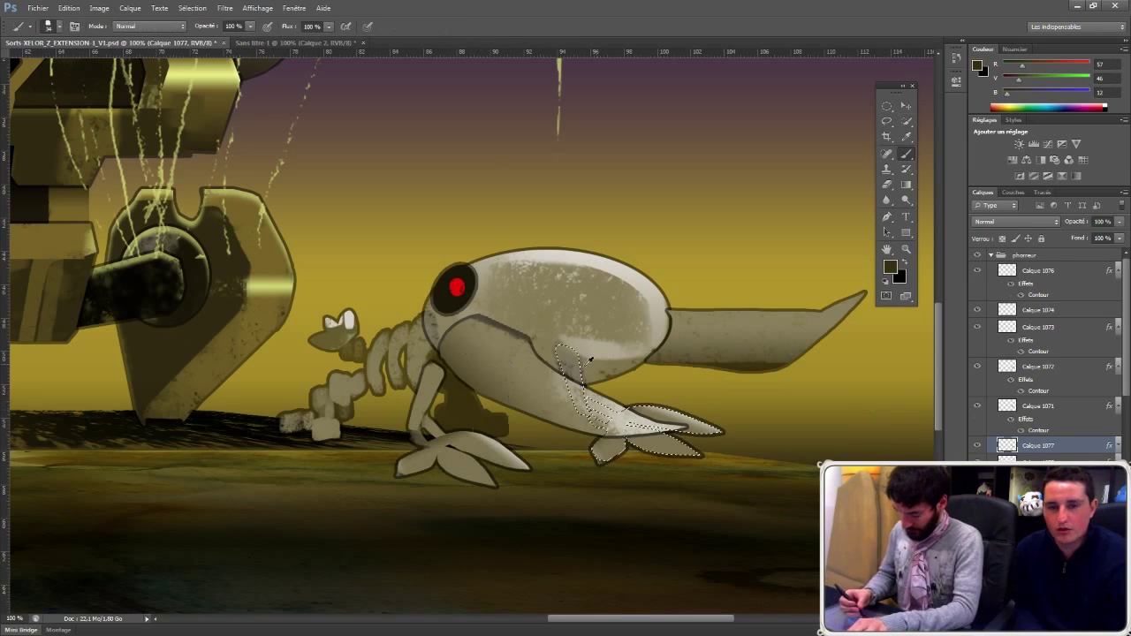
left_click_drag(613, 447, 690, 450)
left_click_drag(646, 410, 714, 430)
key("ctrl+d")
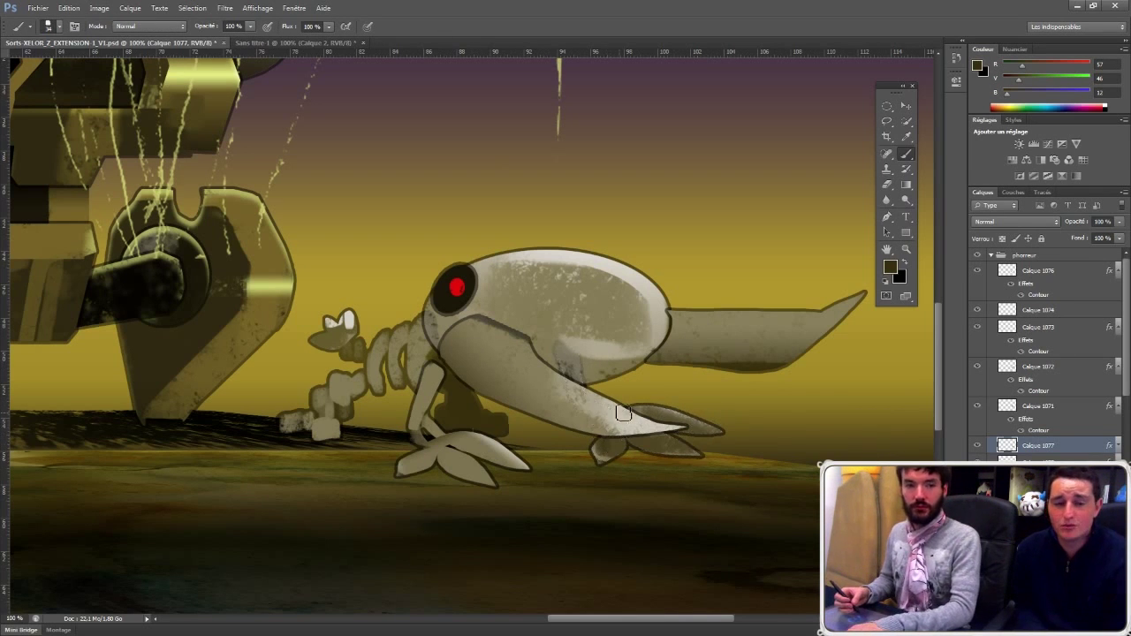
Step: Select the phorreur group and shift the whole creature slightly toward the robot
key("ctrl+minus")
key("ctrl+minus")
key("ctrl+minus")
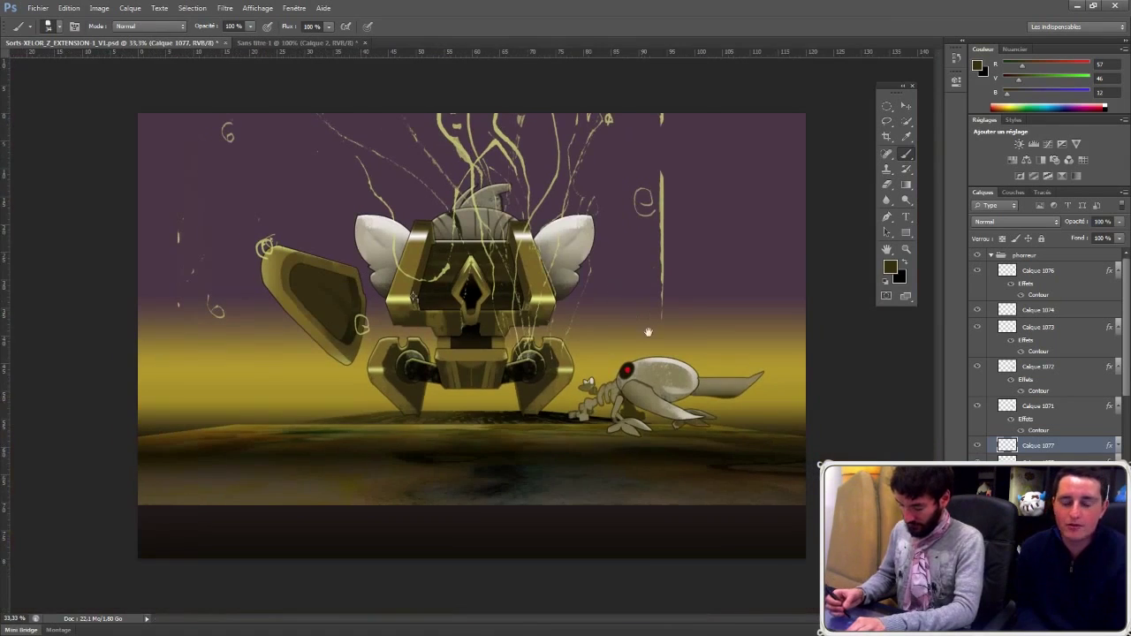
key("ctrl+plus")
left_click(1045, 272, "shift")
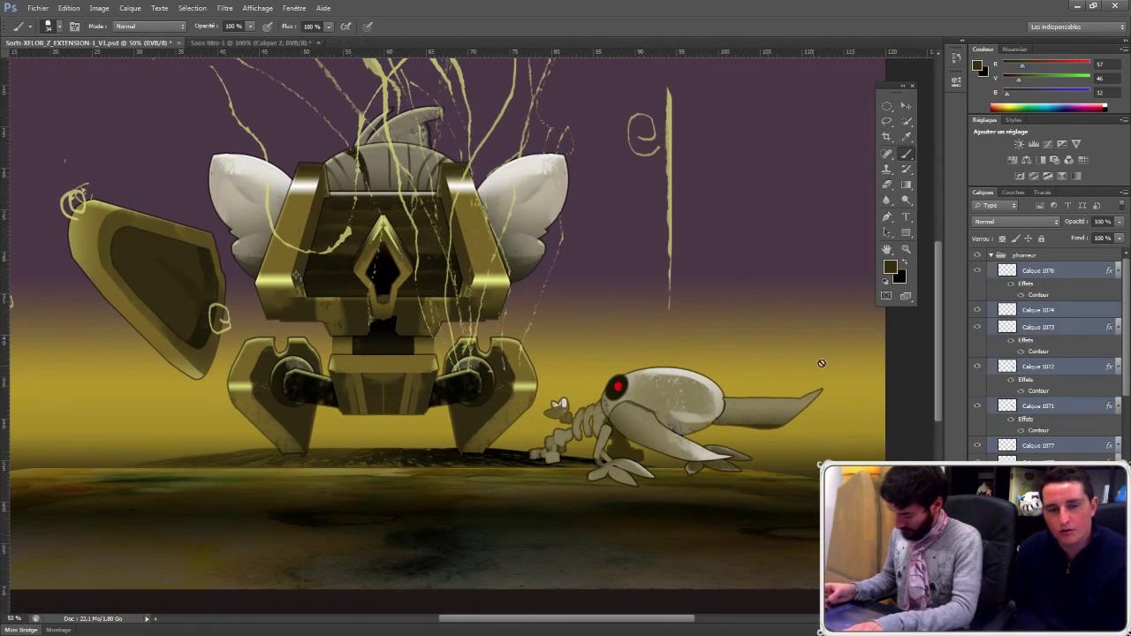
key("v")
left_click(1016, 256)
left_click_drag(694, 437, 689, 415)
Step: Distort the phorreur group by pulling its upper corner on the tail side inward and slightly upward
key("ctrl+t")
right_click(698, 395)
left_click(757, 442)
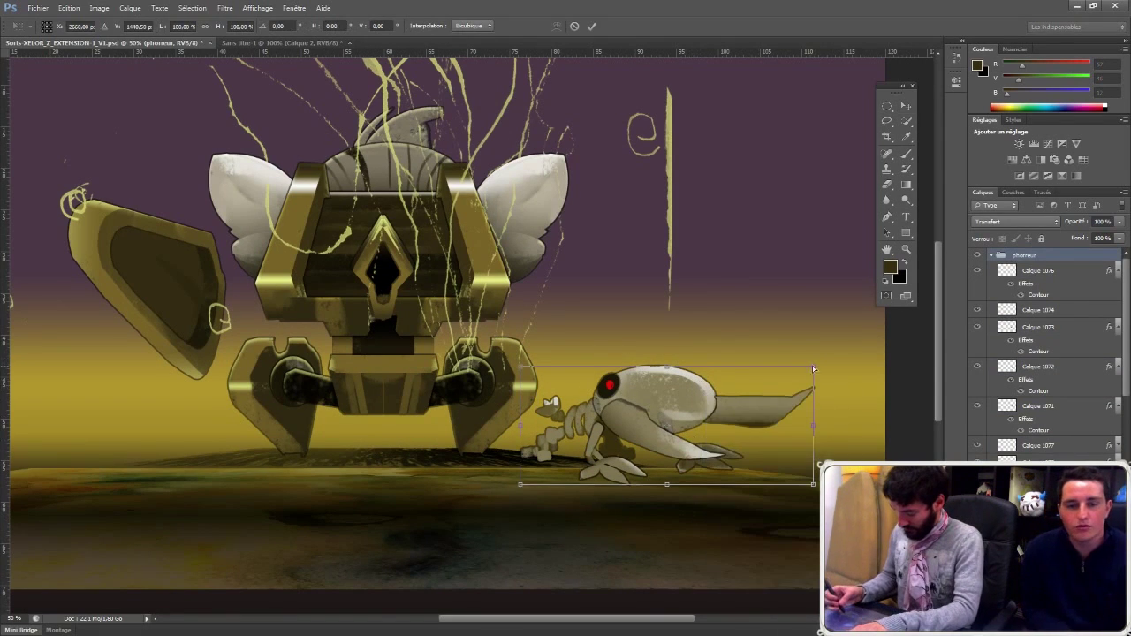
left_click_drag(812, 366, 796, 358)
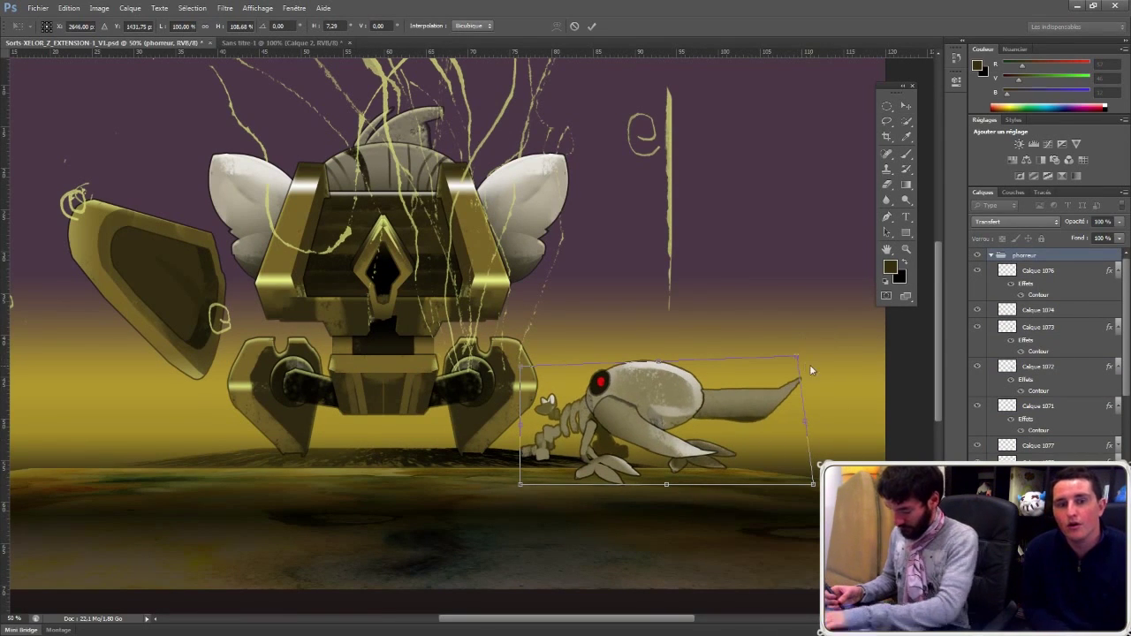
key("Return")
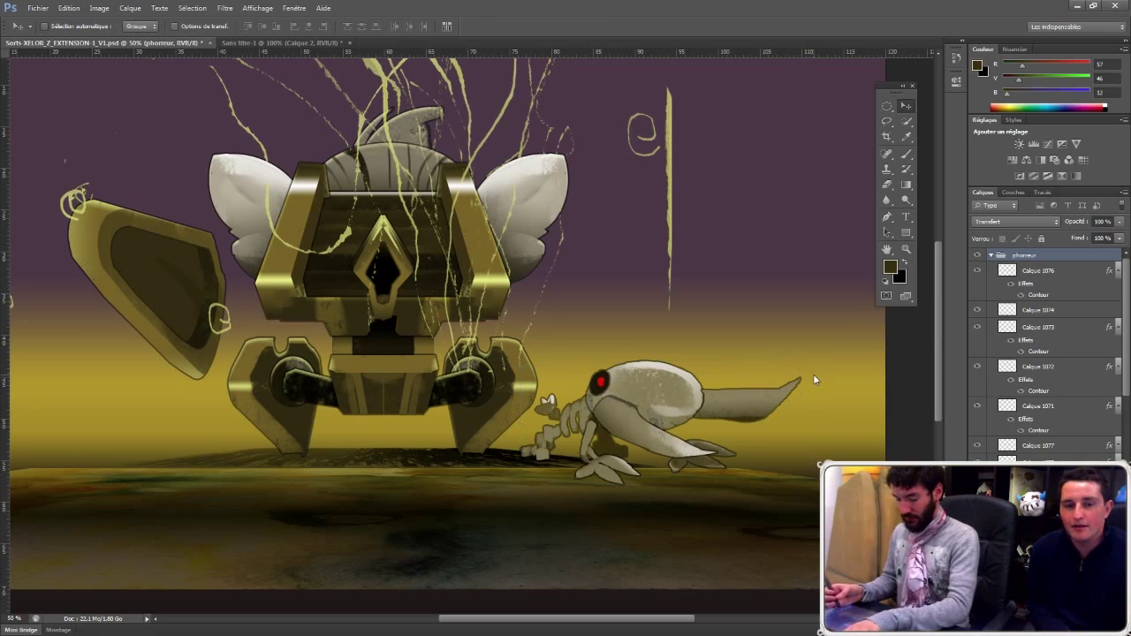
Step: Select the layers that make up the floating shield, checking each one by temporarily hiding it
left_click(785, 373, "ctrl+alt")
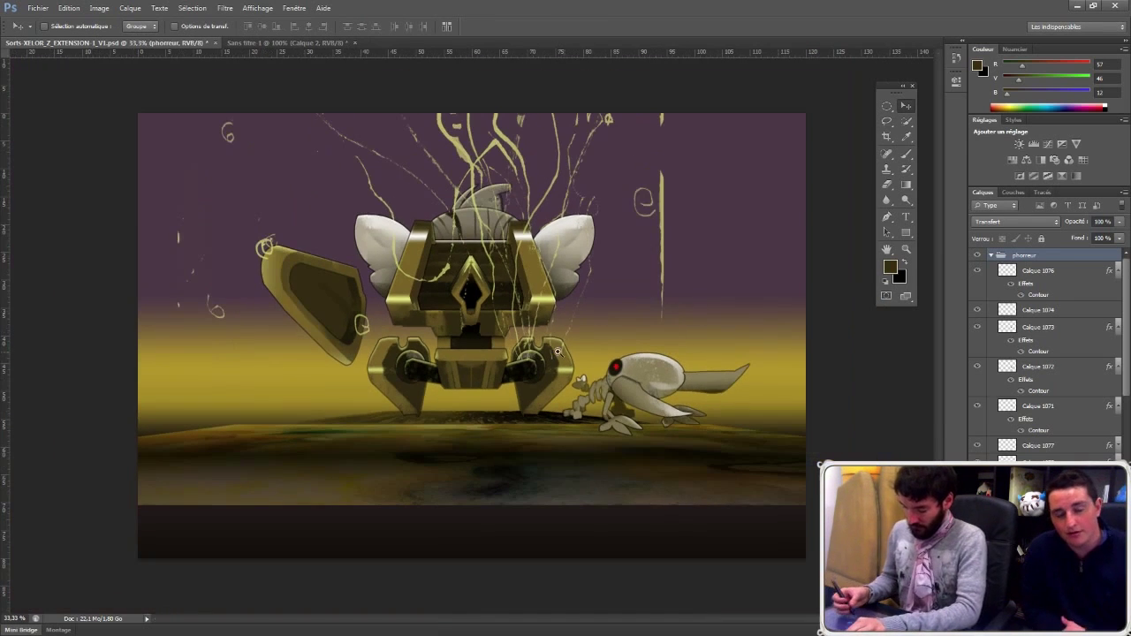
left_click(559, 352, "ctrl")
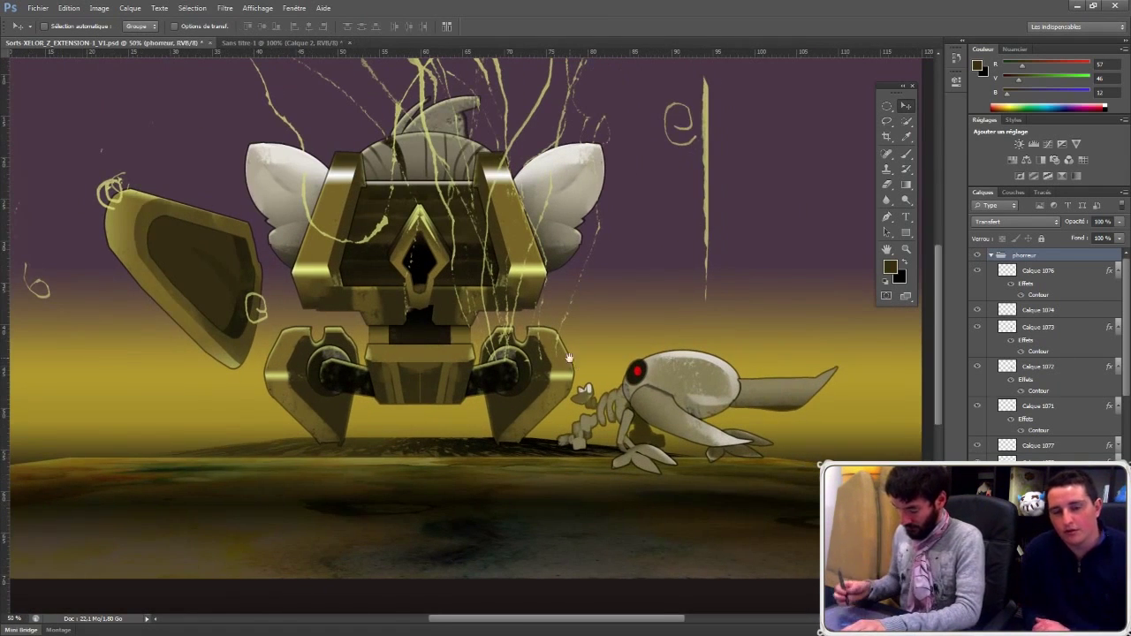
left_click_drag(756, 355, 840, 361)
left_click_drag(821, 409, 791, 433)
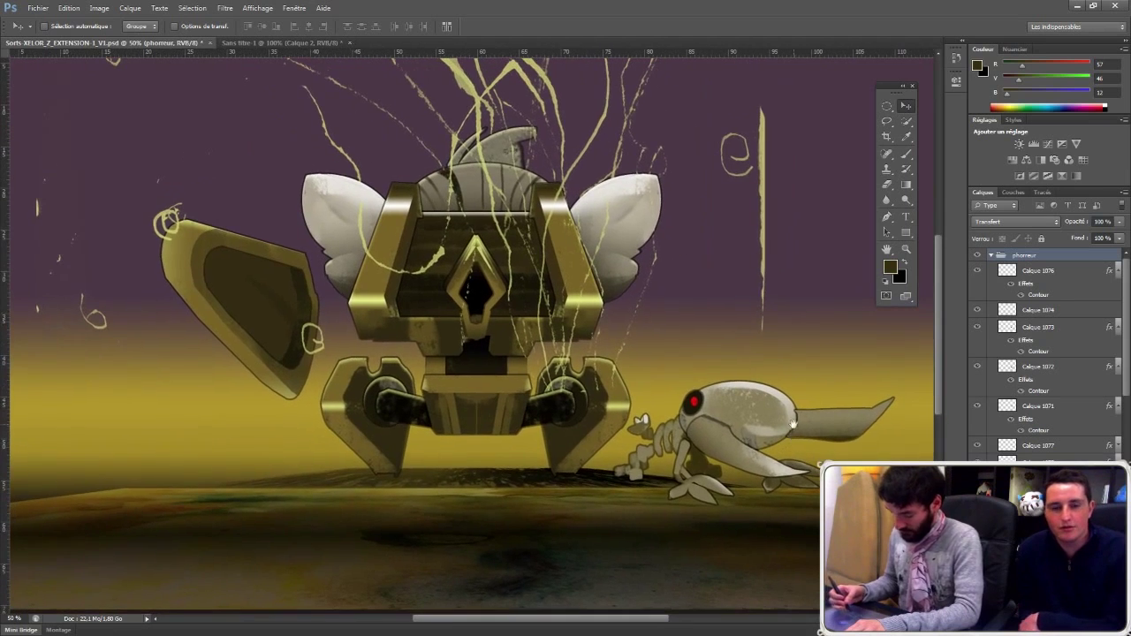
right_click(276, 309)
left_click(296, 326)
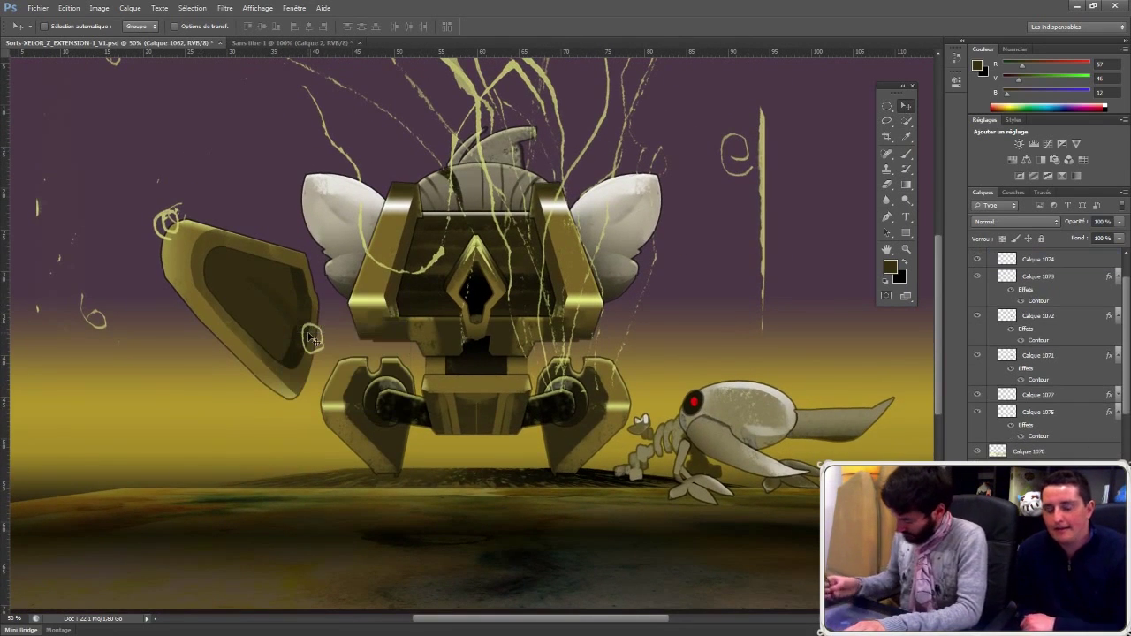
scroll(1047, 353, "down", 5)
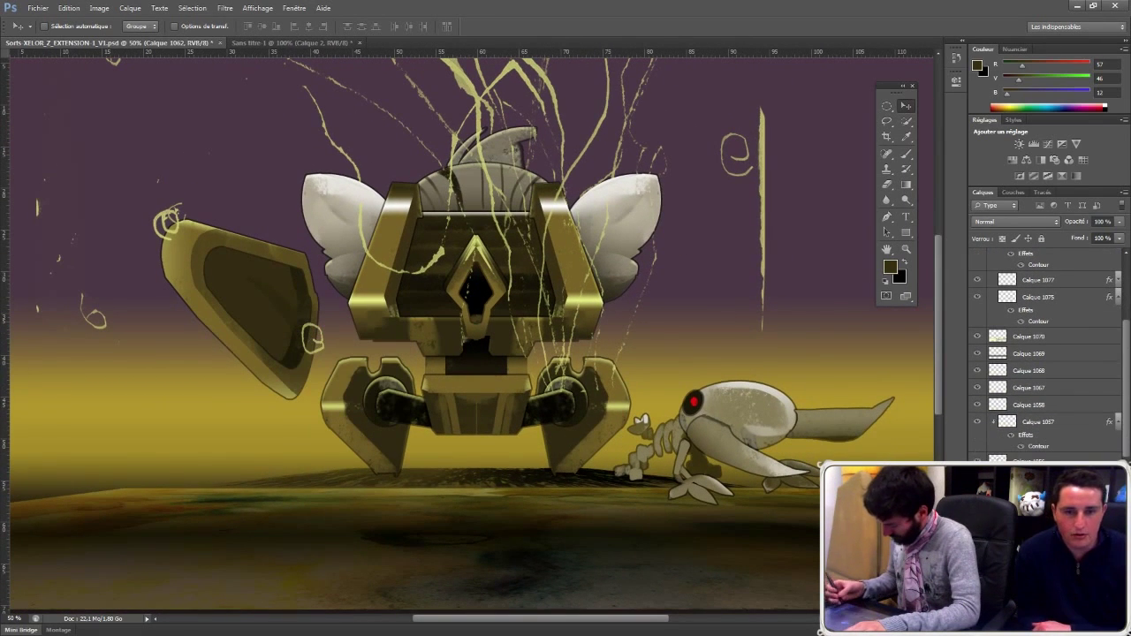
left_click(977, 513)
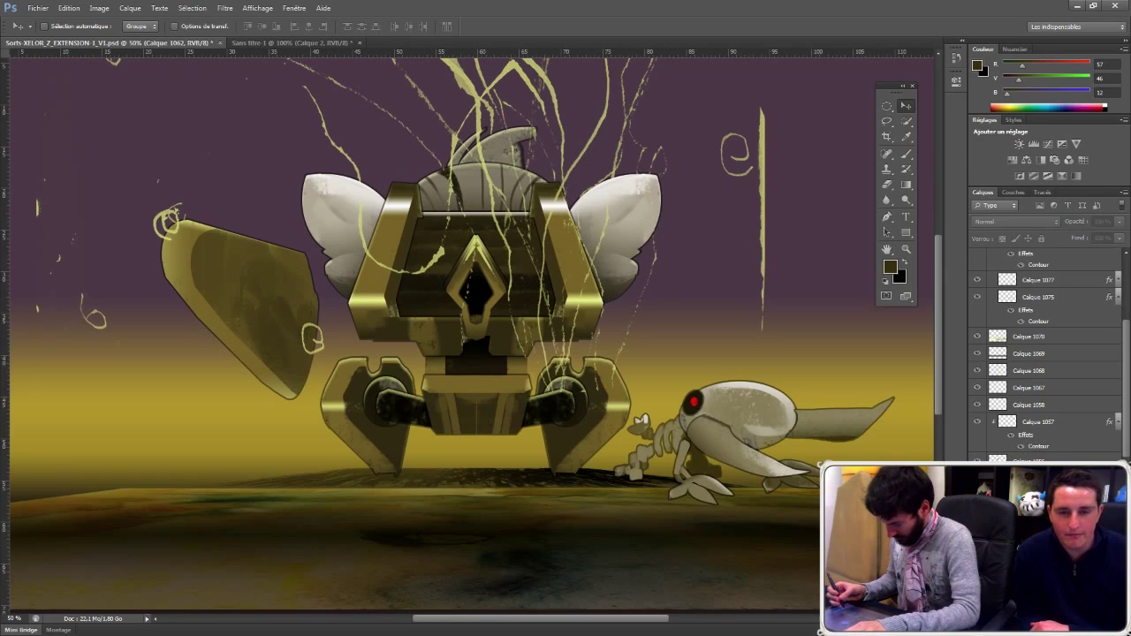
left_click(977, 513)
key("ctrl+z")
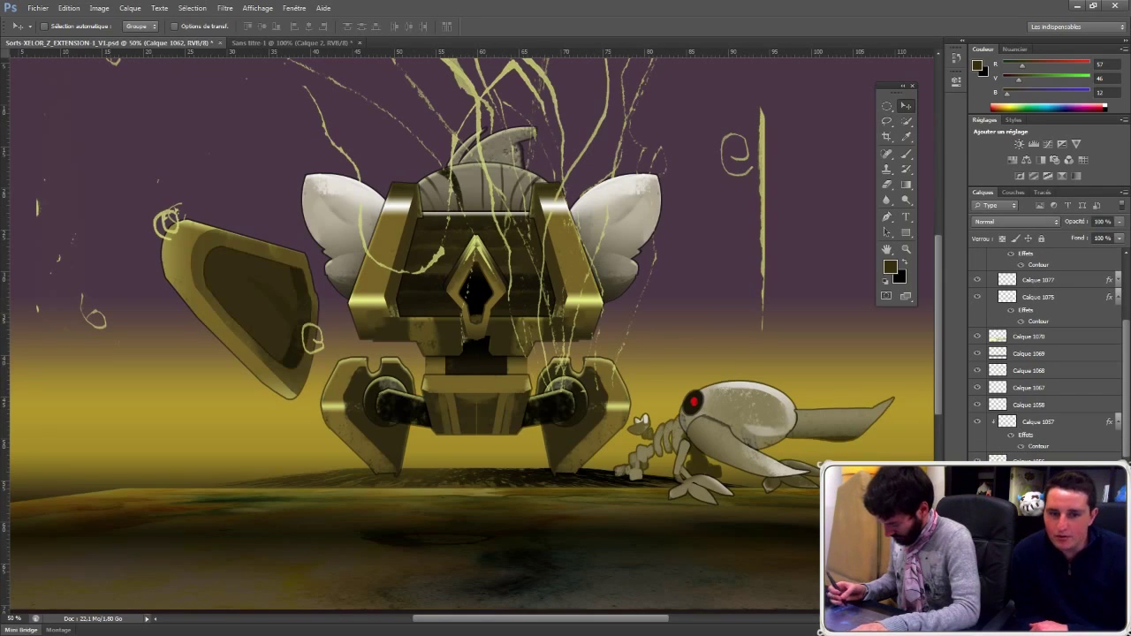
left_click(978, 530)
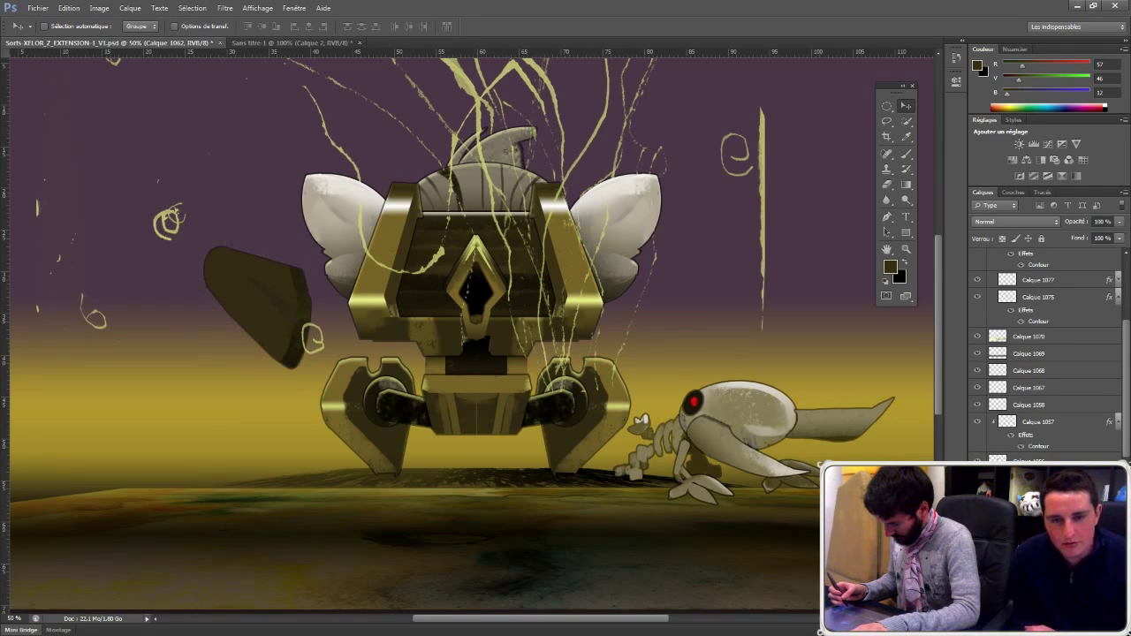
key("ctrl+z")
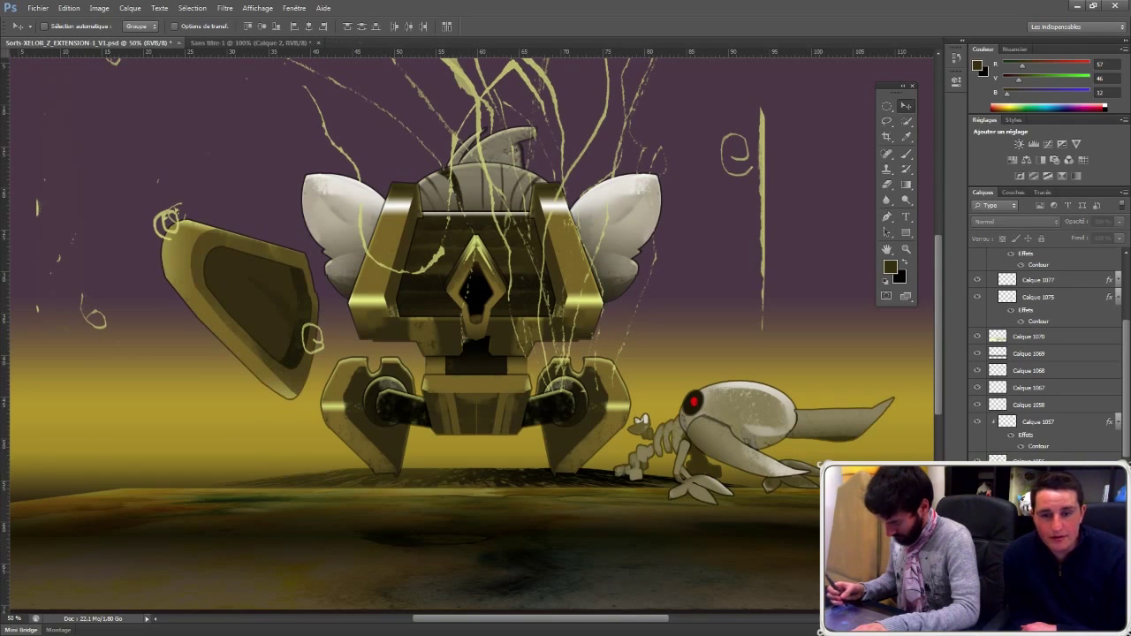
Step: Convert the selected shield layers into a single smart object
key("Delete")
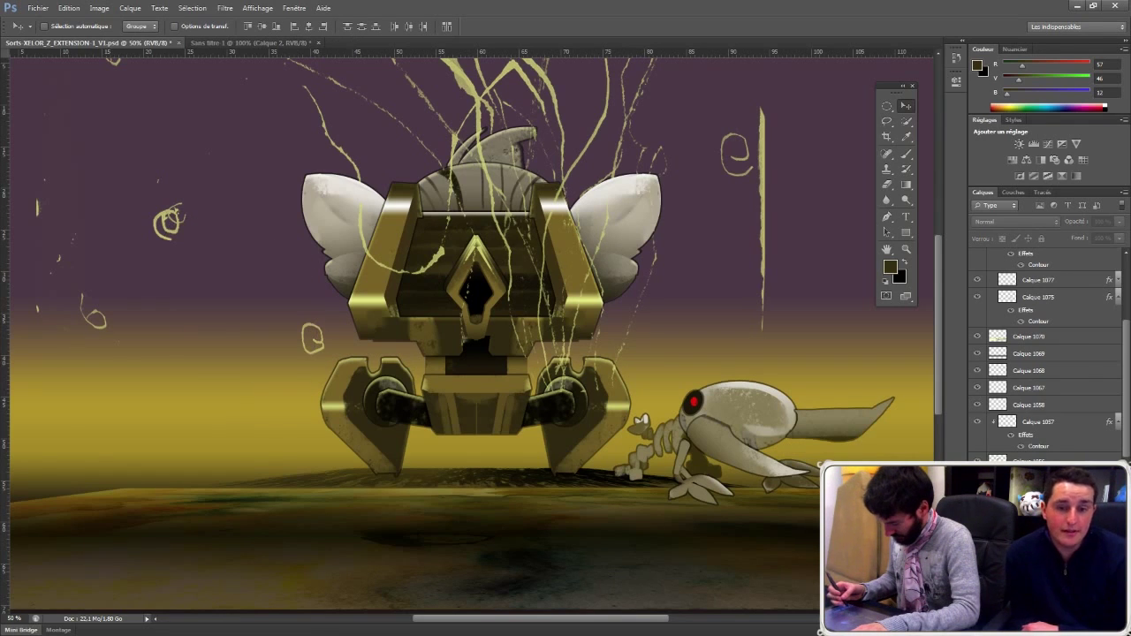
right_click(1036, 519)
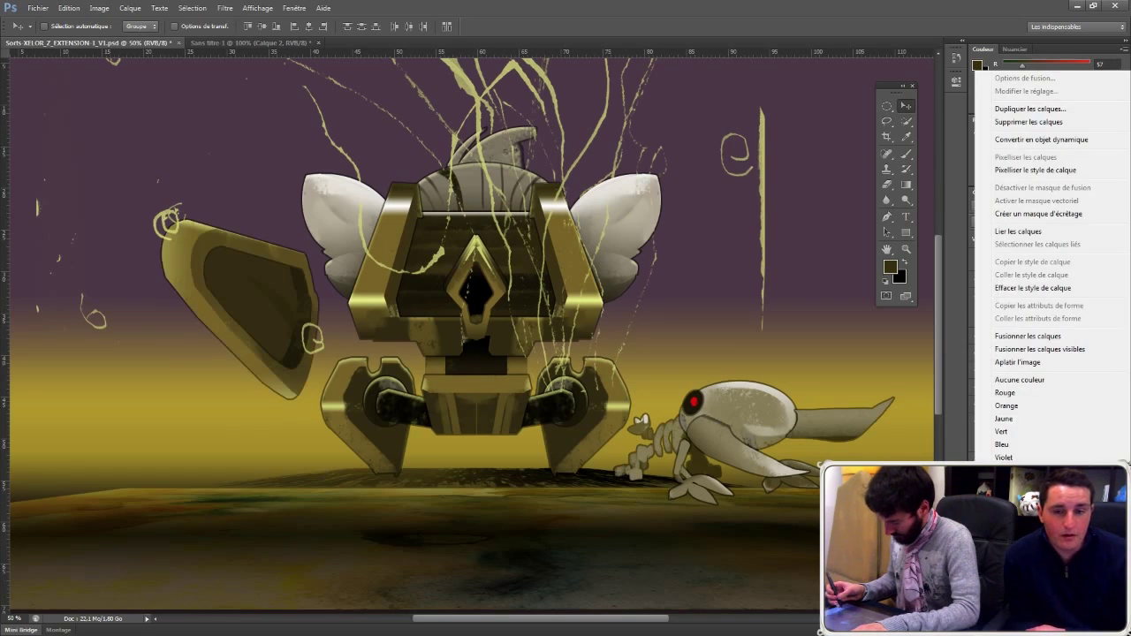
left_click(1045, 139)
Step: Move the floating shield closer to the robot and place a horizontally mirrored copy on the robot's other side
left_click(313, 305, "ctrl")
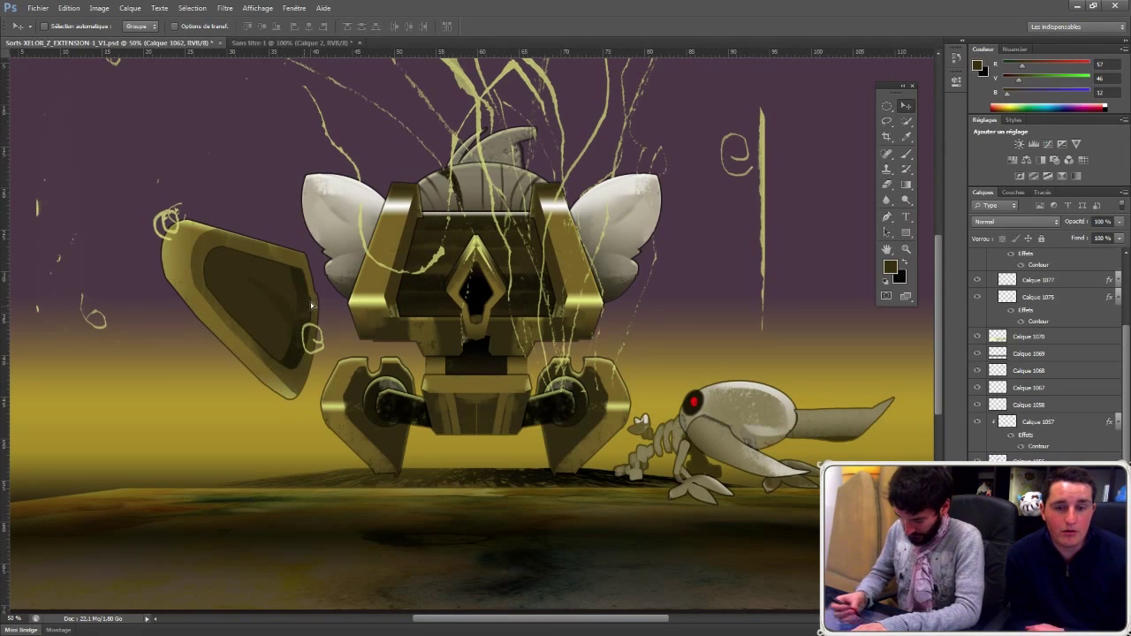
left_click_drag(312, 305, 323, 297)
left_click_drag(342, 262, 663, 302)
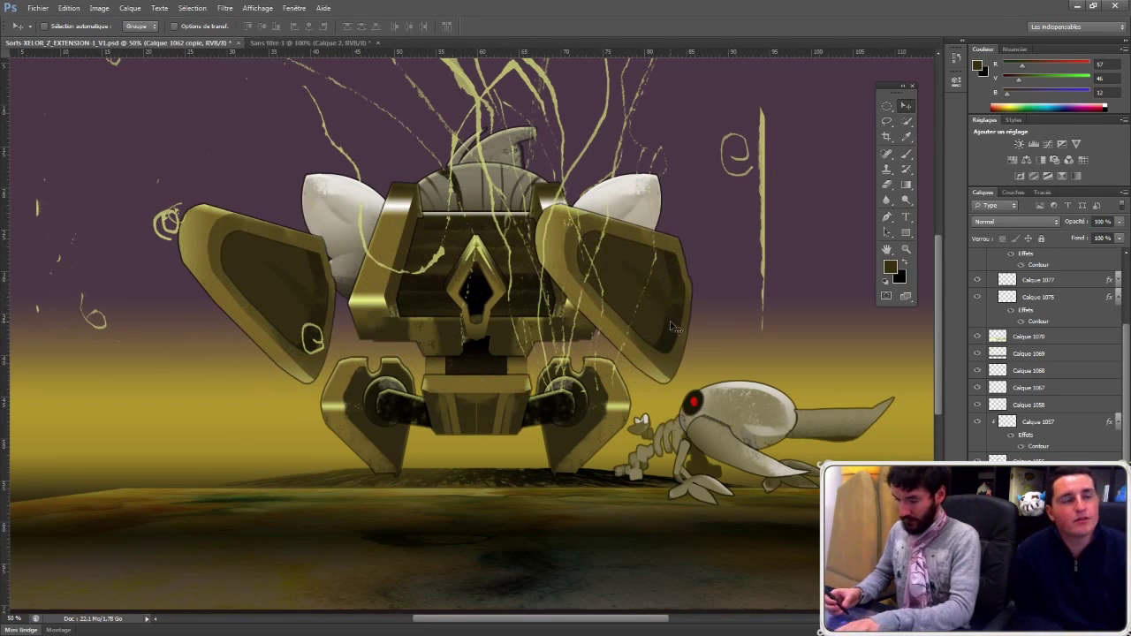
key("ctrl+t")
right_click(679, 316)
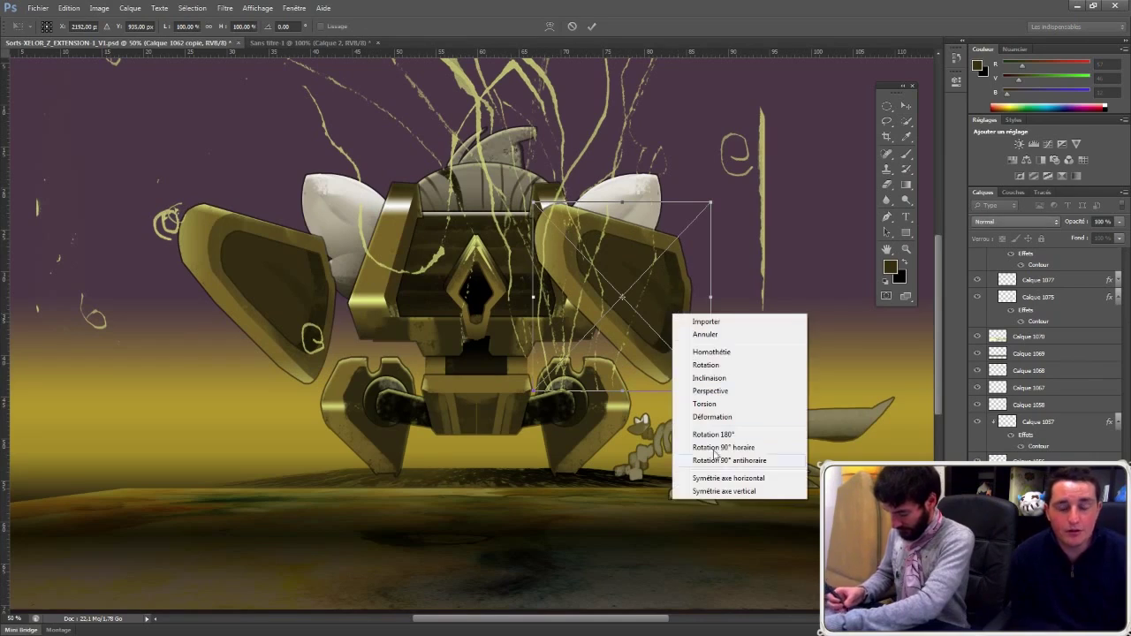
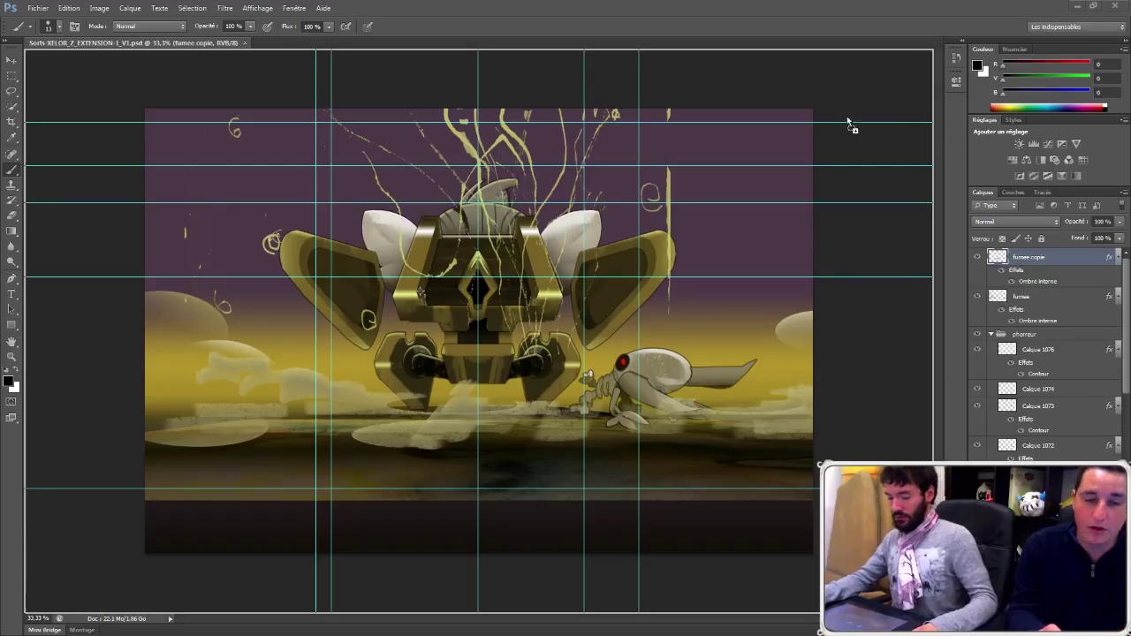
Step: Open amakna_falaises2.png, copy the central cliff group using a lasso selection, and close the file
left_click_drag(533, 51, 532, 46)
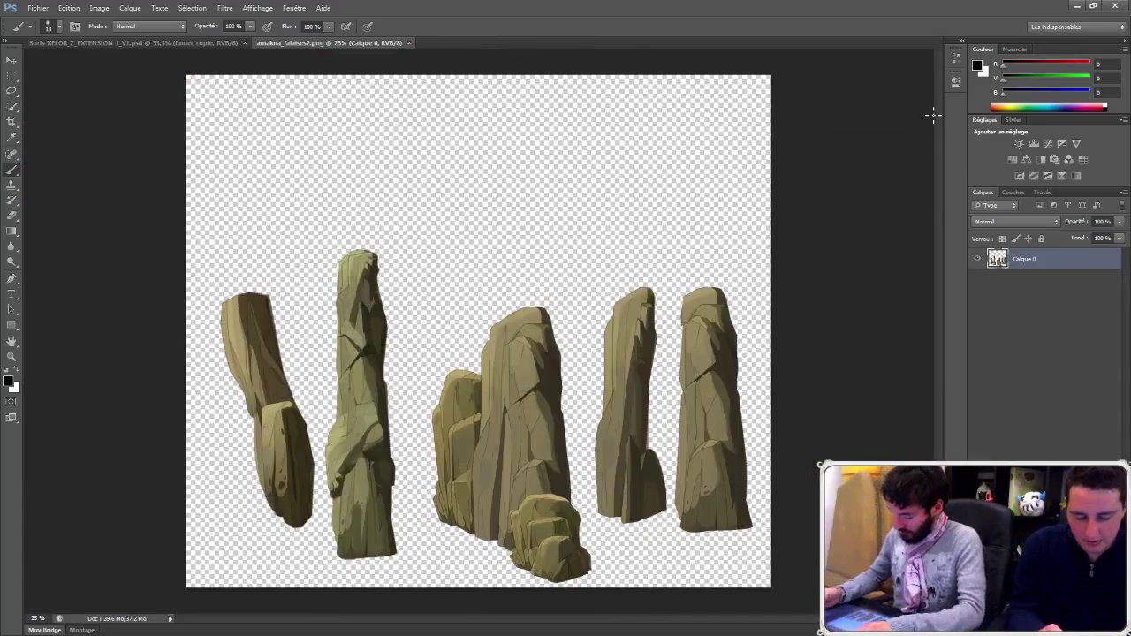
key("l")
mouse_move(453, 262)
left_mouse_down()
mouse_move(429, 546)
mouse_move(450, 581)
mouse_move(581, 617)
mouse_move(611, 564)
mouse_move(582, 460)
mouse_move(570, 252)
left_mouse_up()
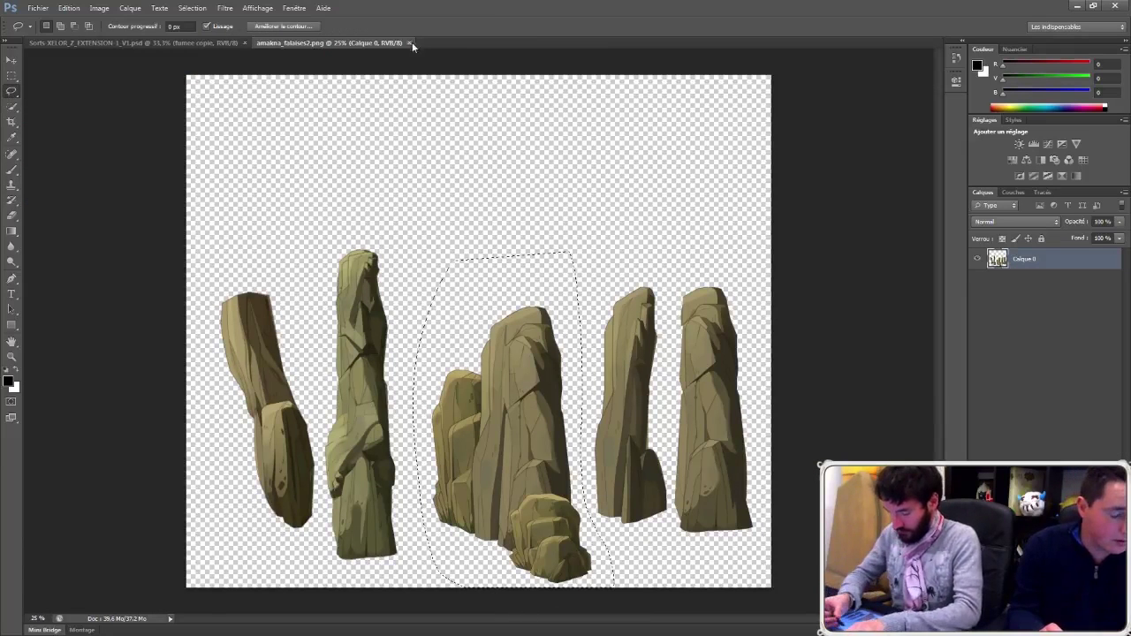
left_click(408, 43)
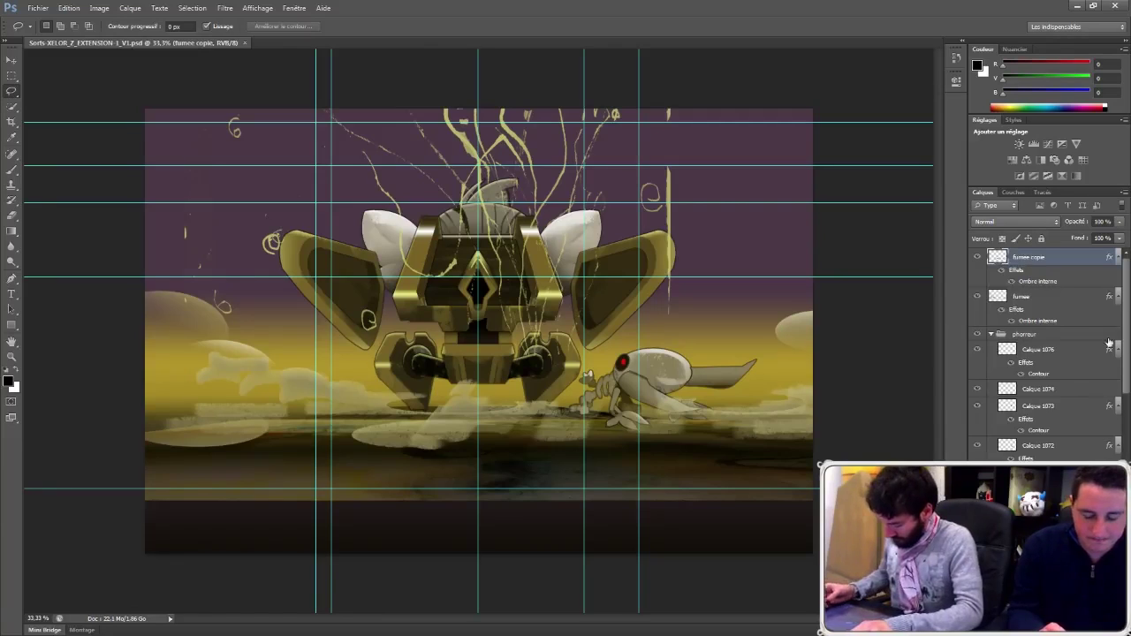
Step: Paste the cliff group on a layer behind the robot and position it behind the phorreur's head
scroll(1109, 343, "down", 5)
left_click(1030, 530)
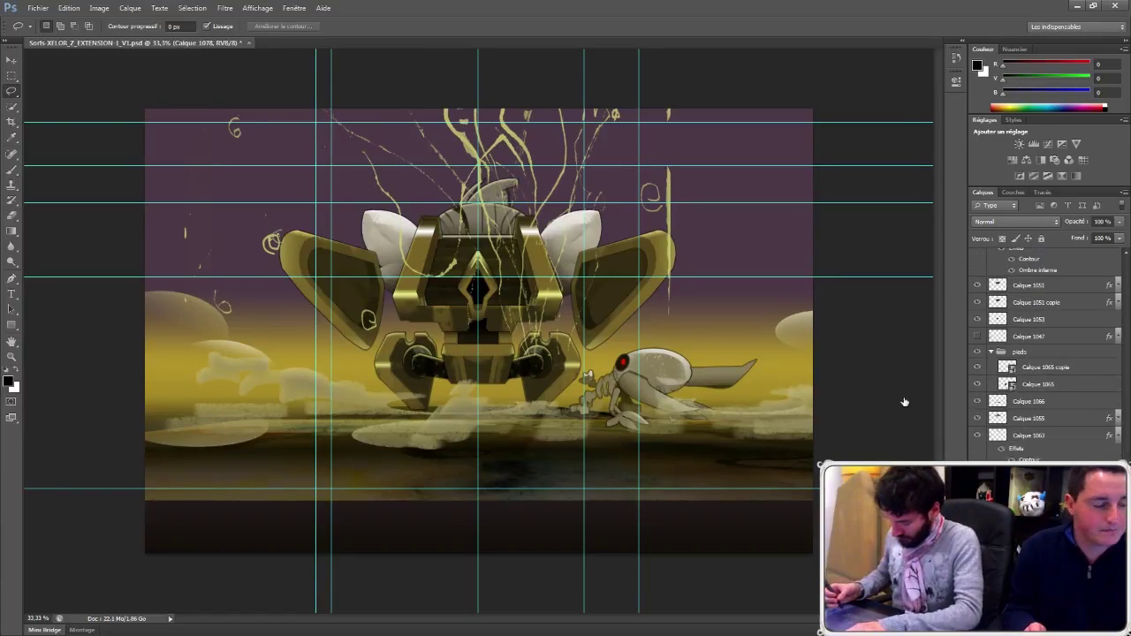
key("ctrl+v")
key("v")
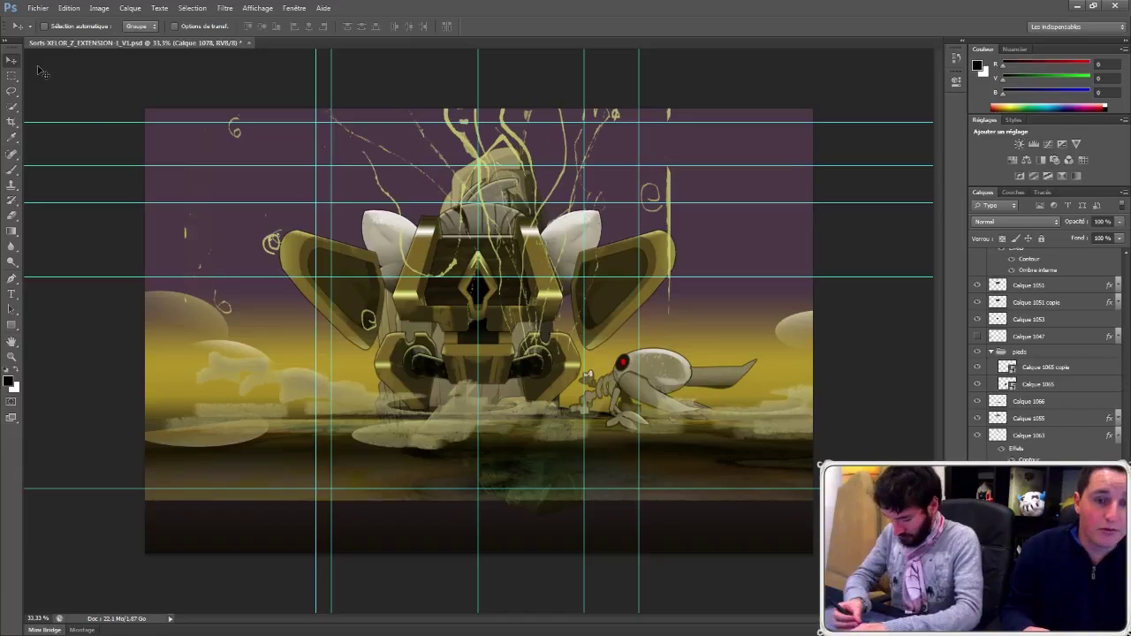
left_click_drag(499, 195, 617, 188)
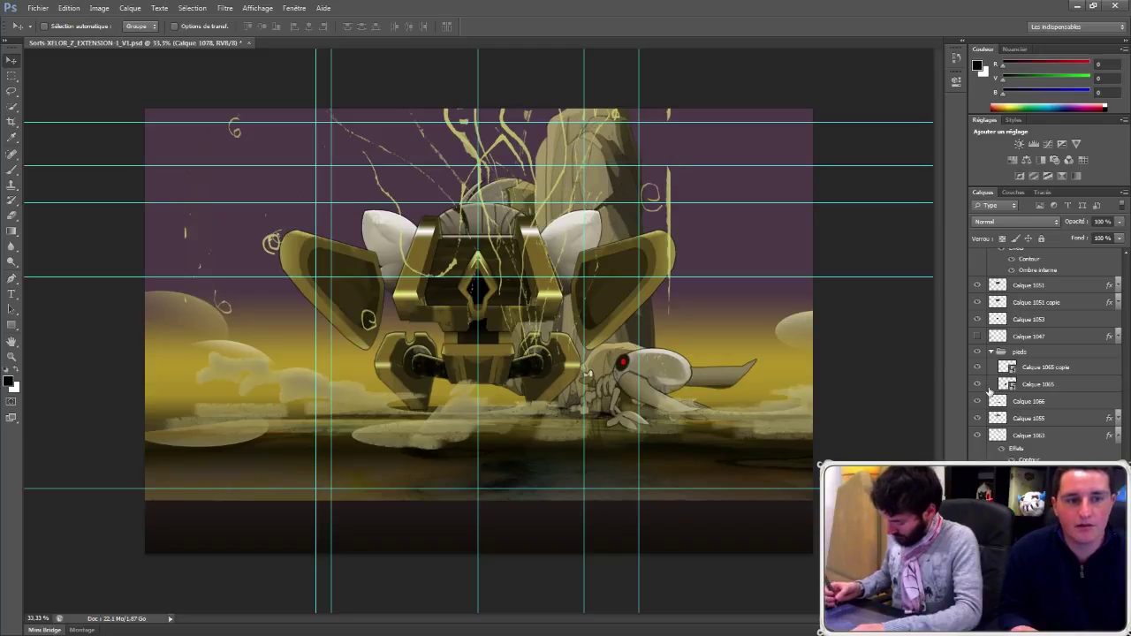
Step: Darken the cliff with a Hue/Saturation lightness of about -65 and move it to the left side of the scene
key("ctrl+u")
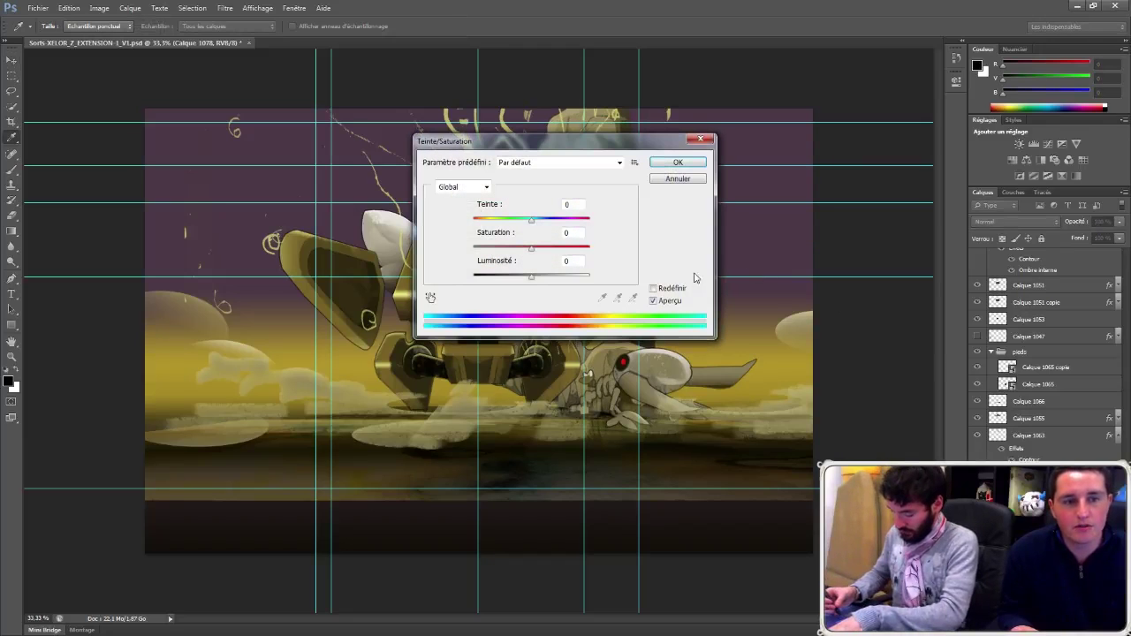
left_click(493, 277)
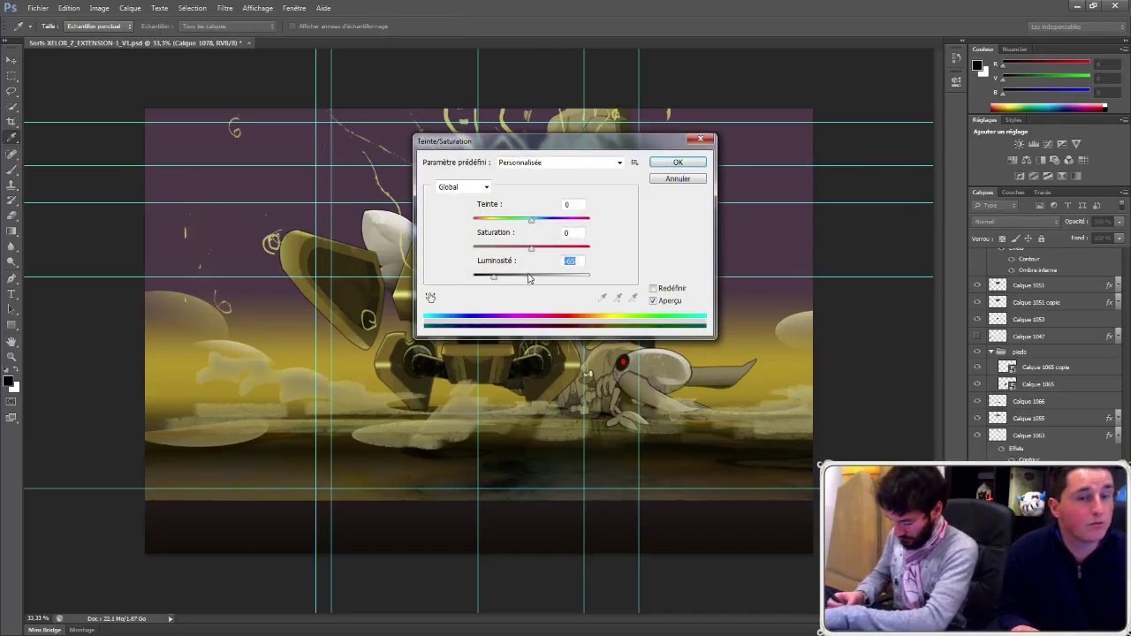
key("Return")
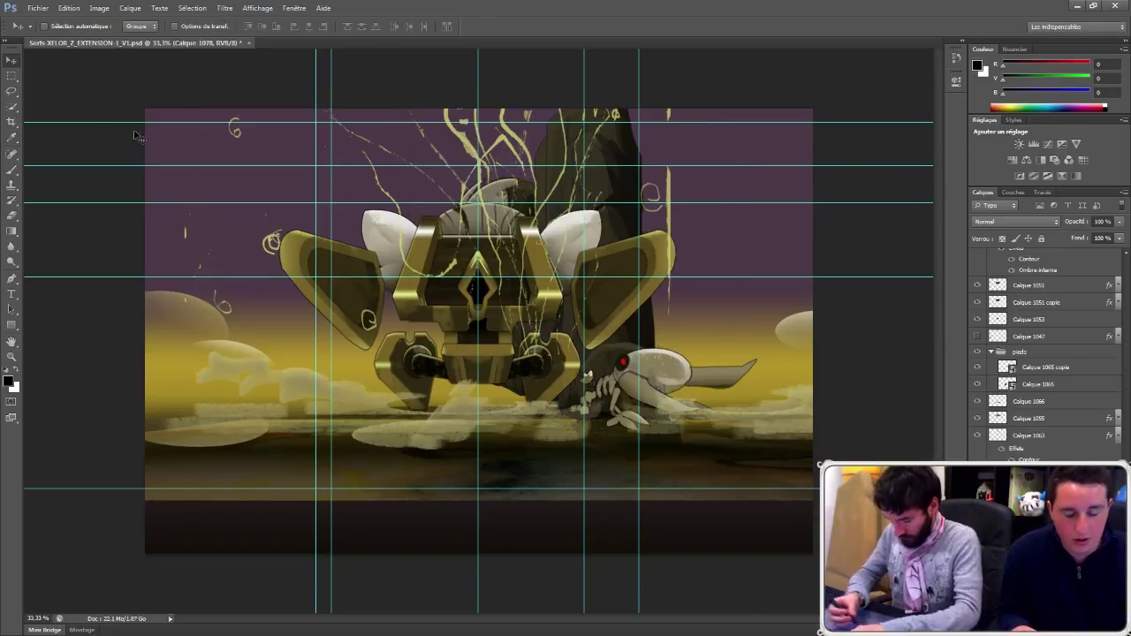
left_click_drag(320, 201, 303, 207)
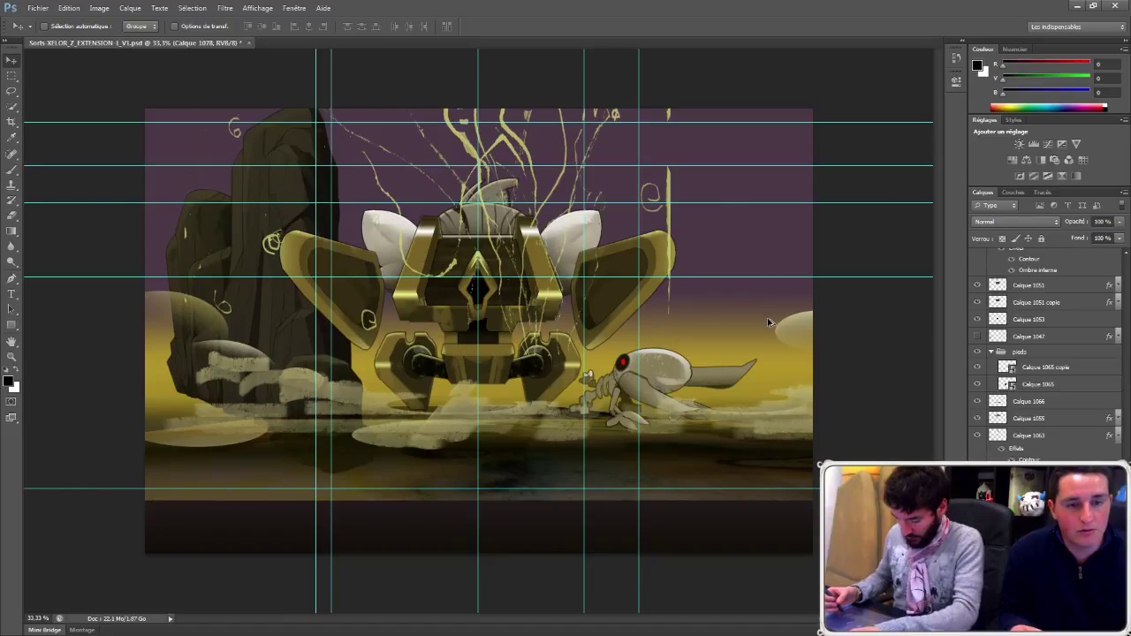
left_click(99, 7)
left_click(121, 94)
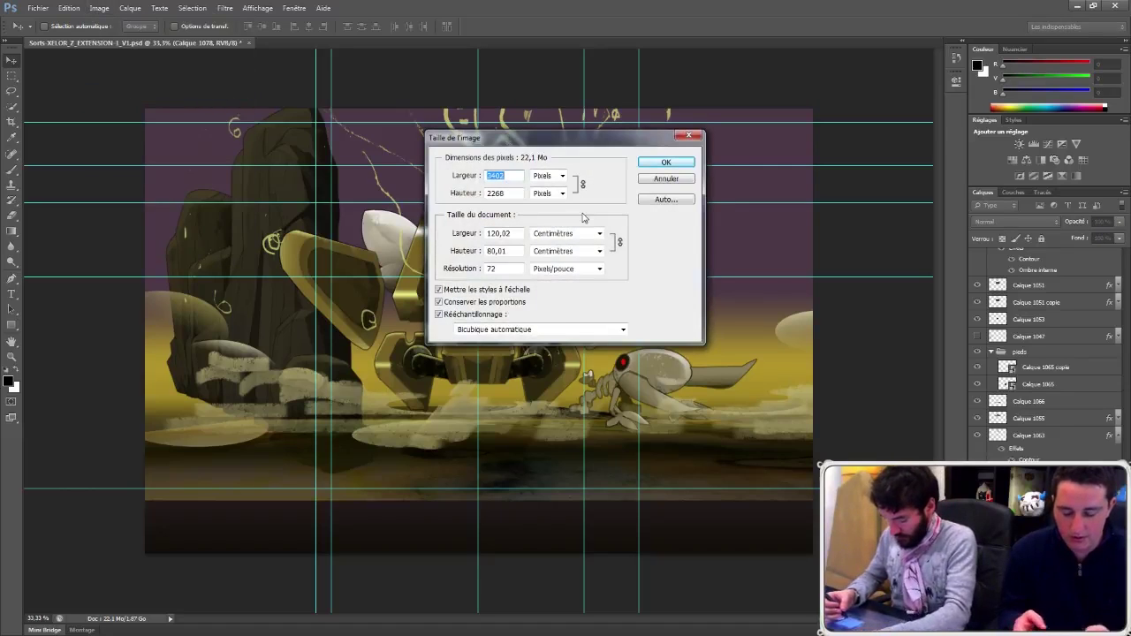
key("Escape")
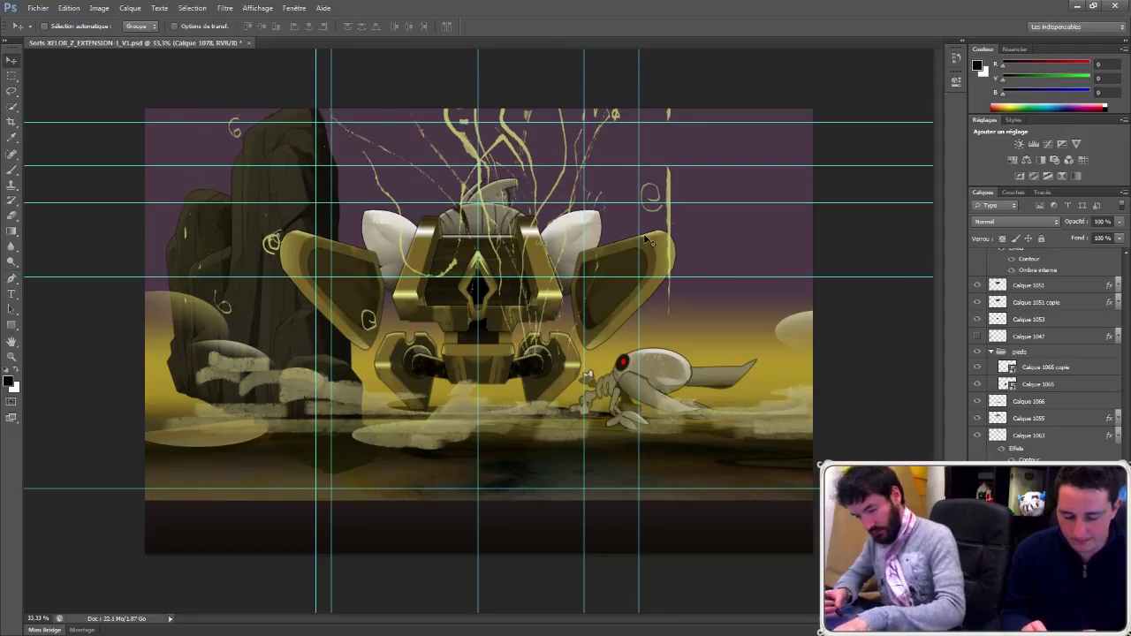
Step: Flip the cliff horizontally and shift it to the left edge of the illustration
key("ctrl+t")
right_click(254, 251)
left_click(310, 424)
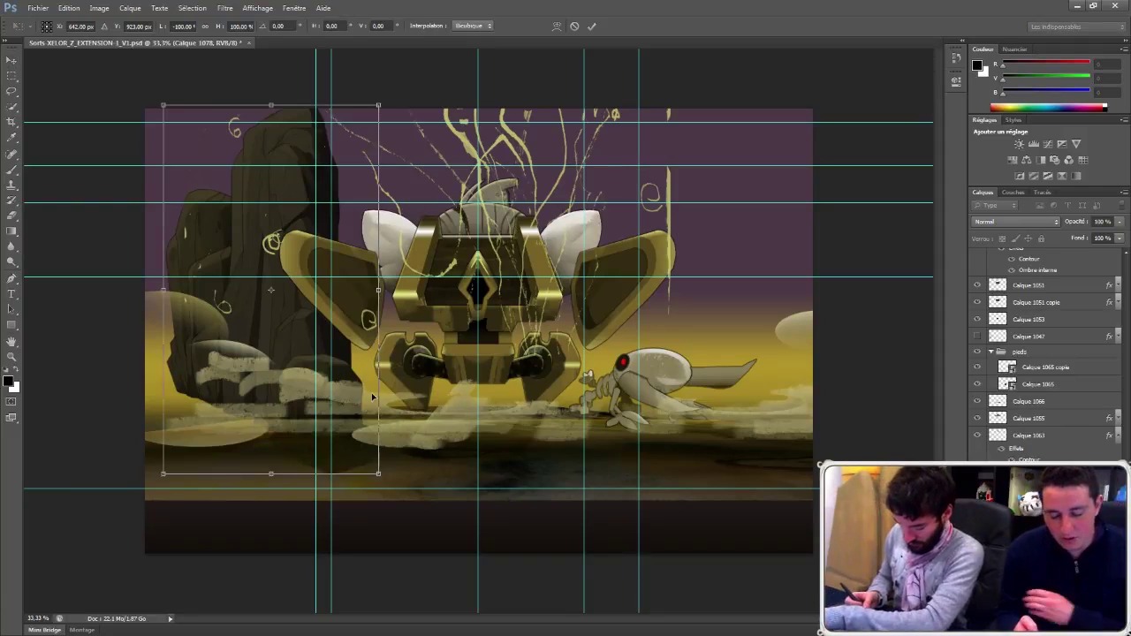
key("Return")
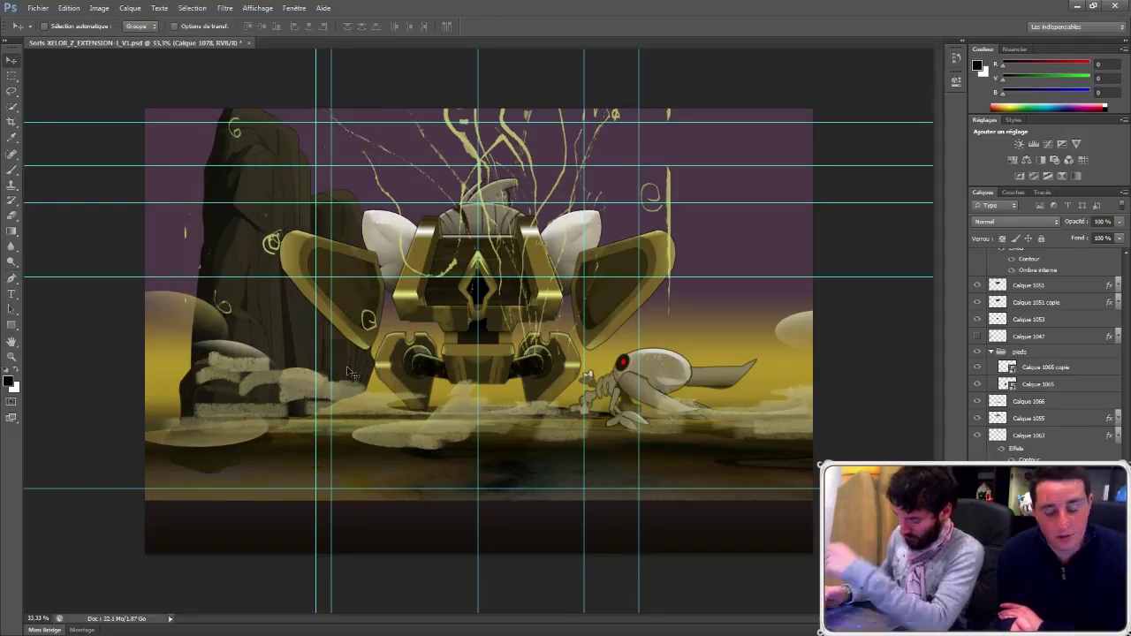
left_click_drag(263, 193, 204, 186)
Step: Skew the cliff so it slopes down toward the robot, stretch its outer upper corner upward, and nudge it outward
key("ctrl+t")
right_click(267, 196)
left_click(292, 263)
left_click_drag(316, 285, 314, 328)
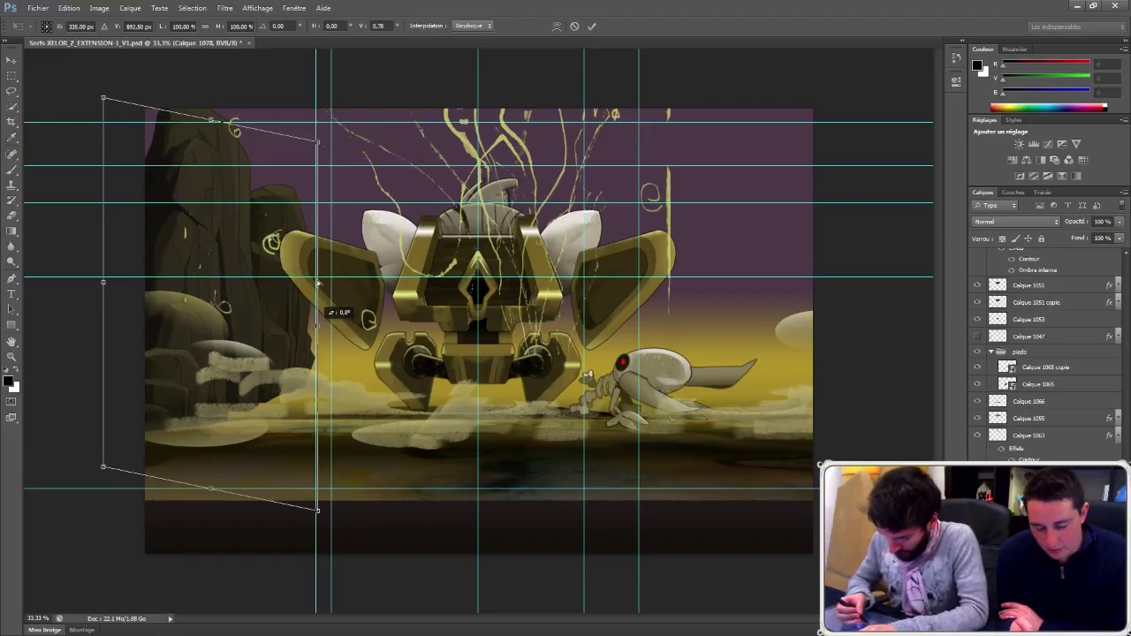
left_click_drag(104, 97, 103, 97)
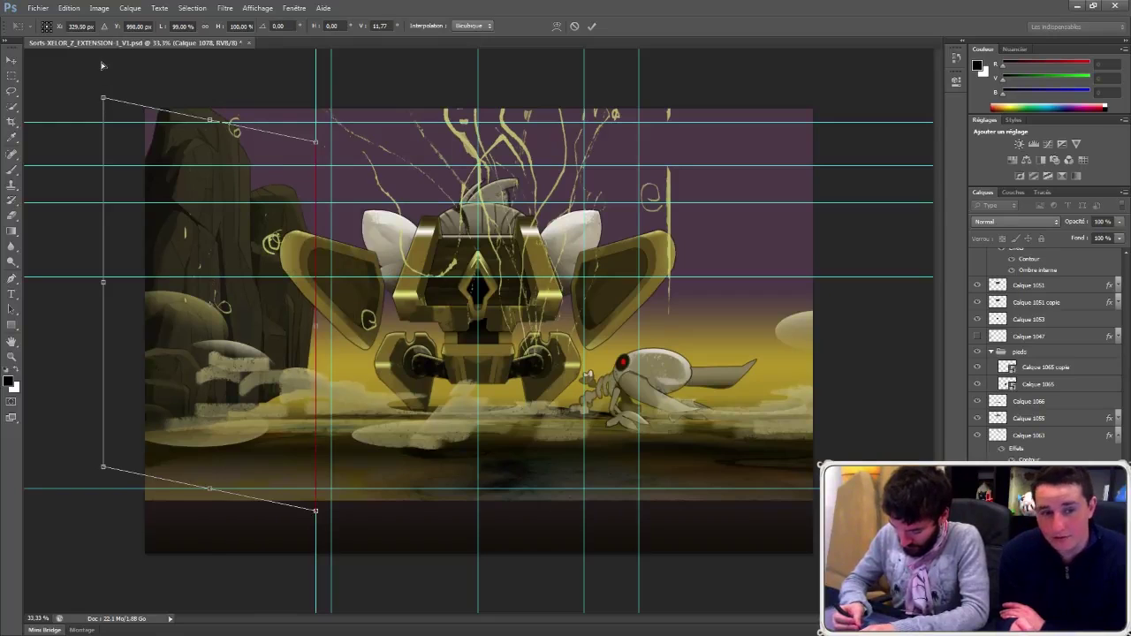
mouse_move(100, 55)
left_mouse_down()
mouse_move(96, 45)
mouse_move(94, 58)
left_mouse_up()
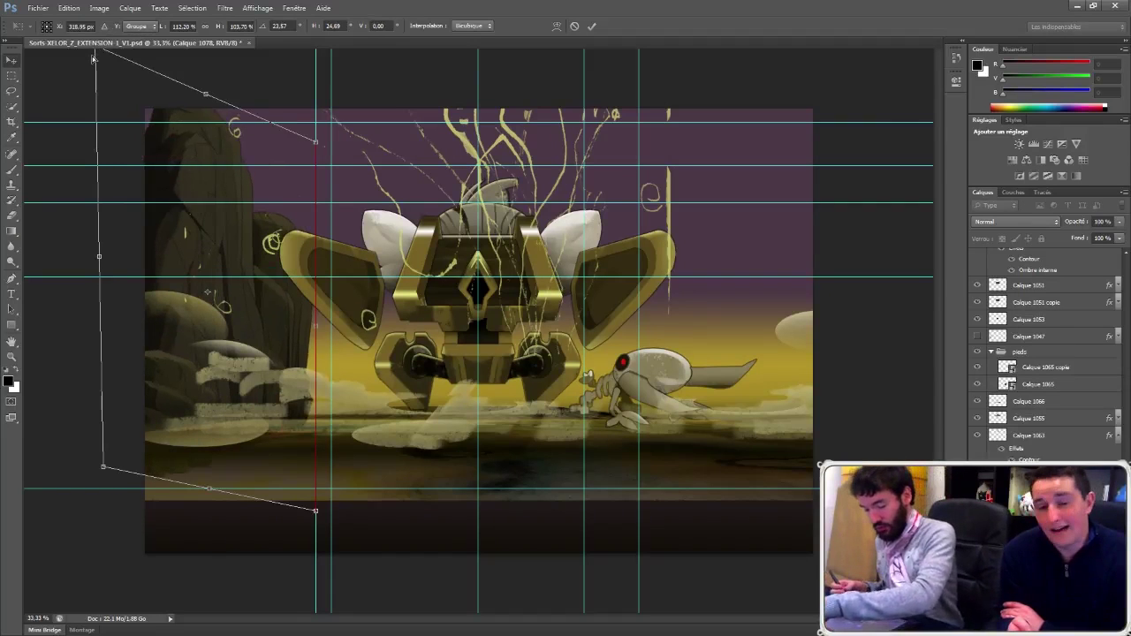
key("Return")
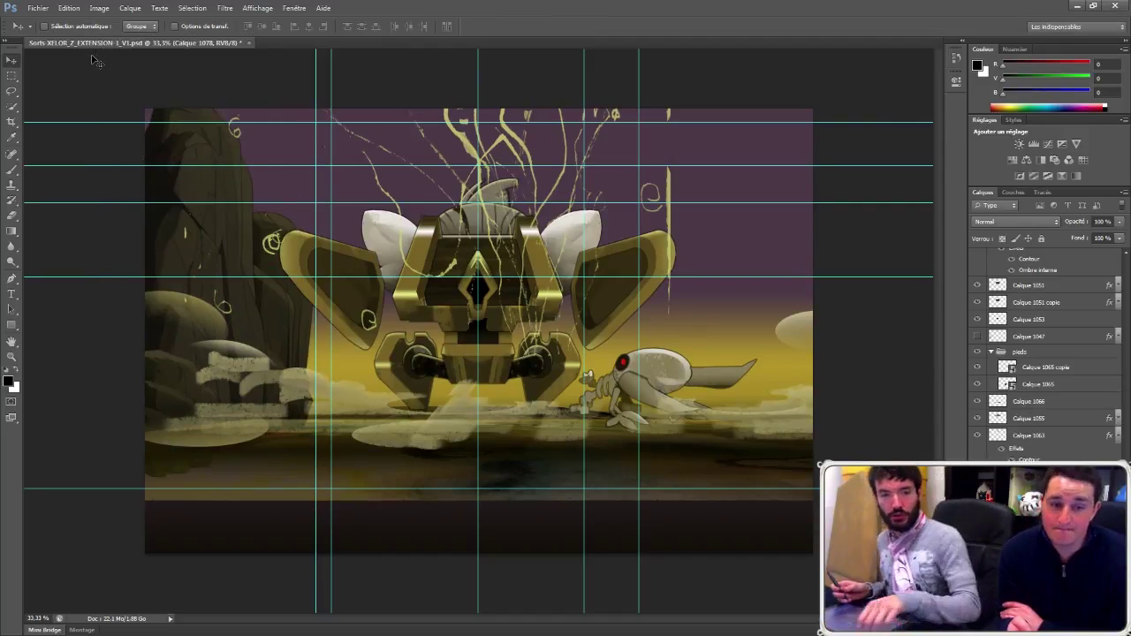
left_click_drag(243, 252, 231, 235)
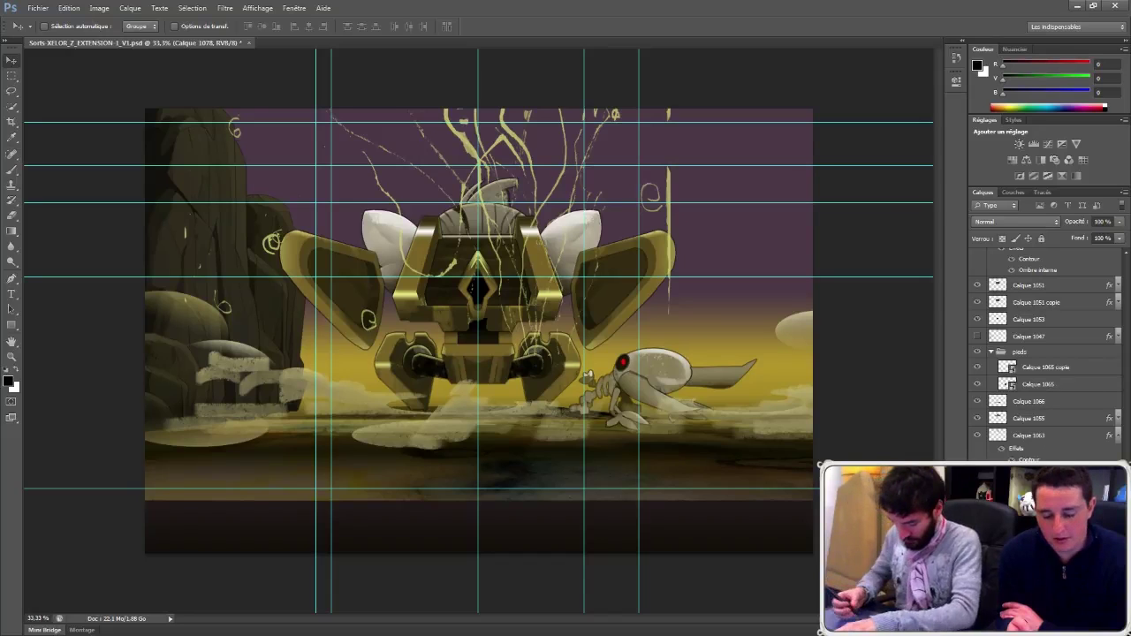
Step: Sample the dark cliff colour for the brush and load the myBrushs brush file into the presets
key("b")
left_click(279, 296, "alt")
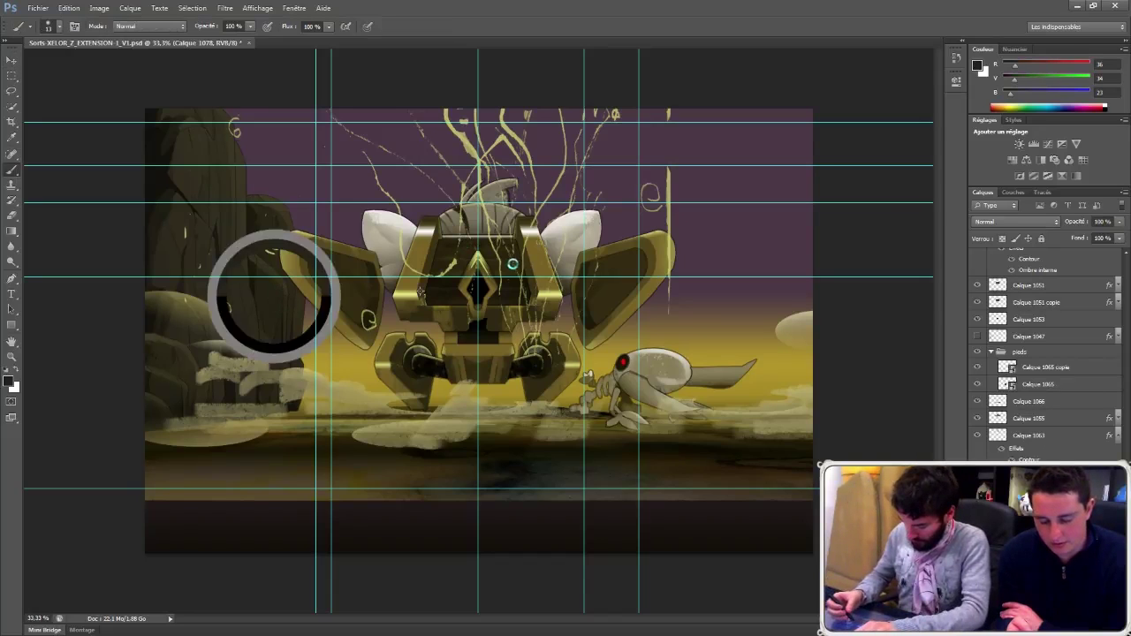
right_click(513, 263)
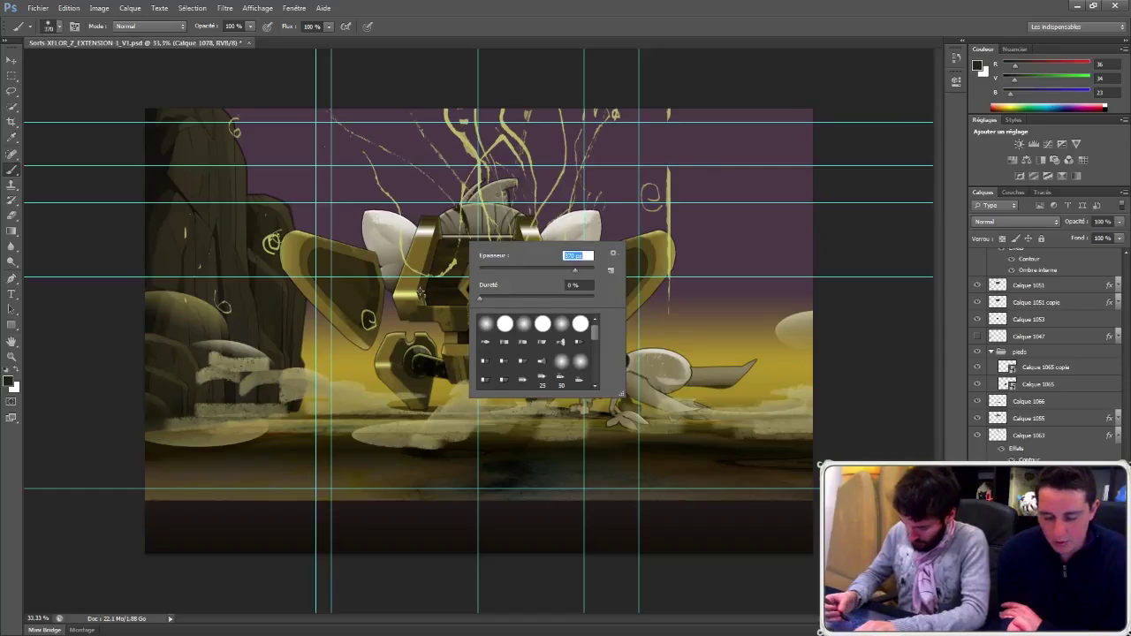
scroll(557, 358, "down", 5)
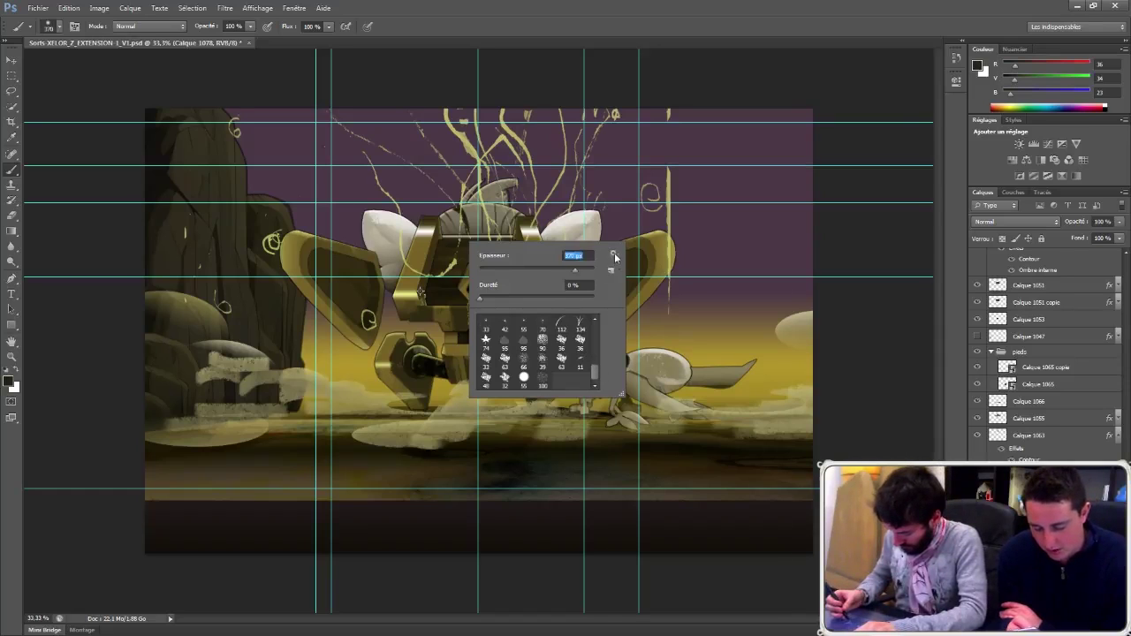
left_click(614, 254)
left_click(661, 409)
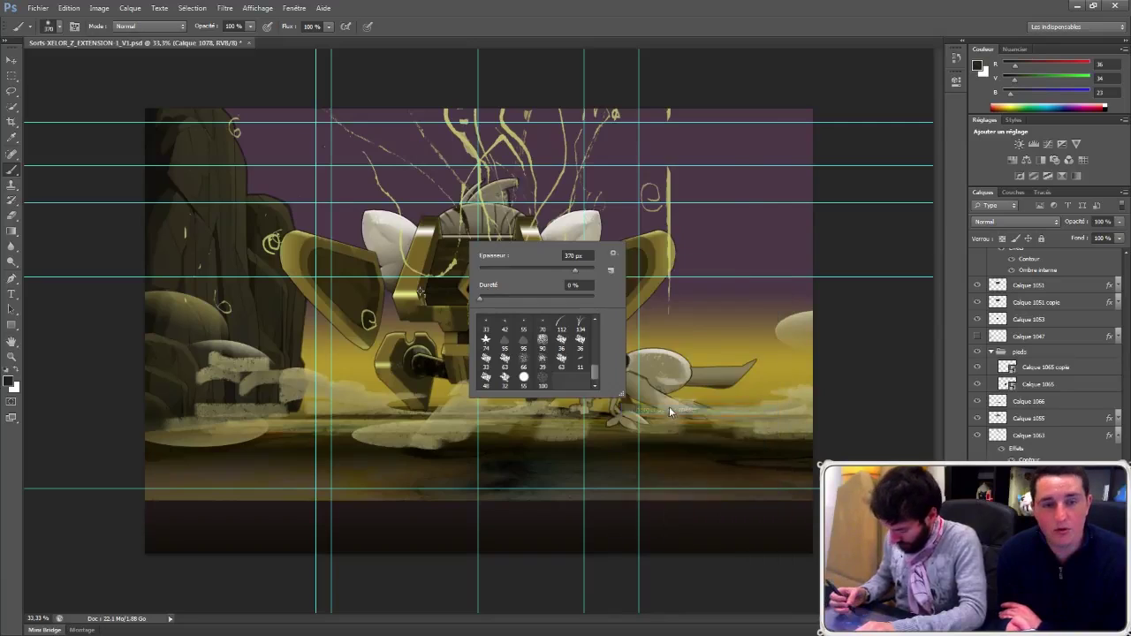
left_click(429, 228)
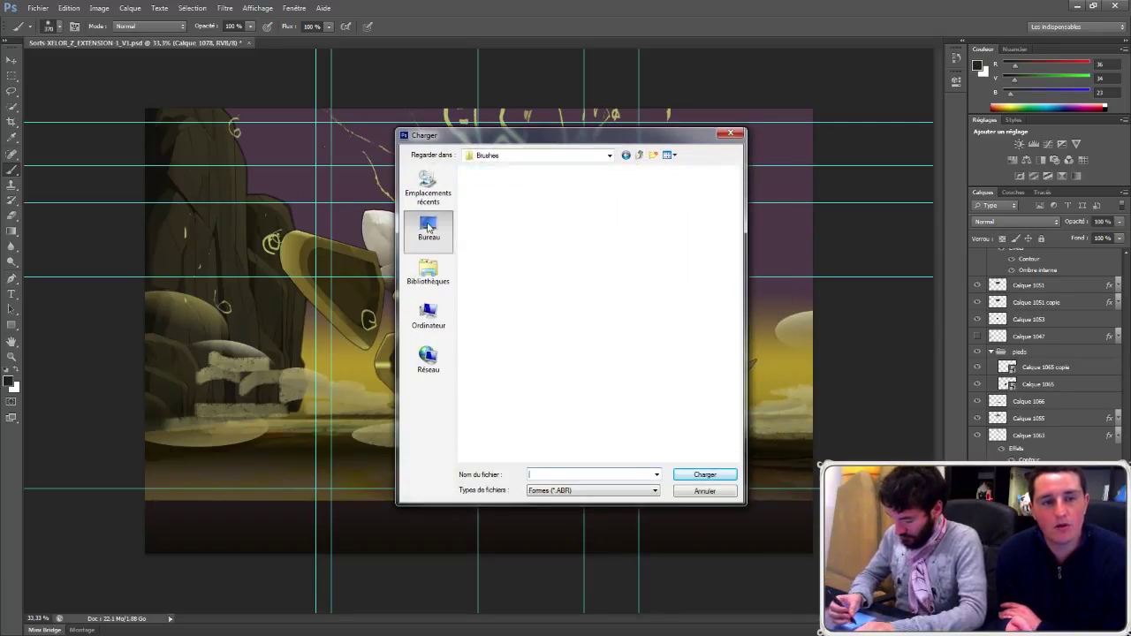
double_click(619, 252)
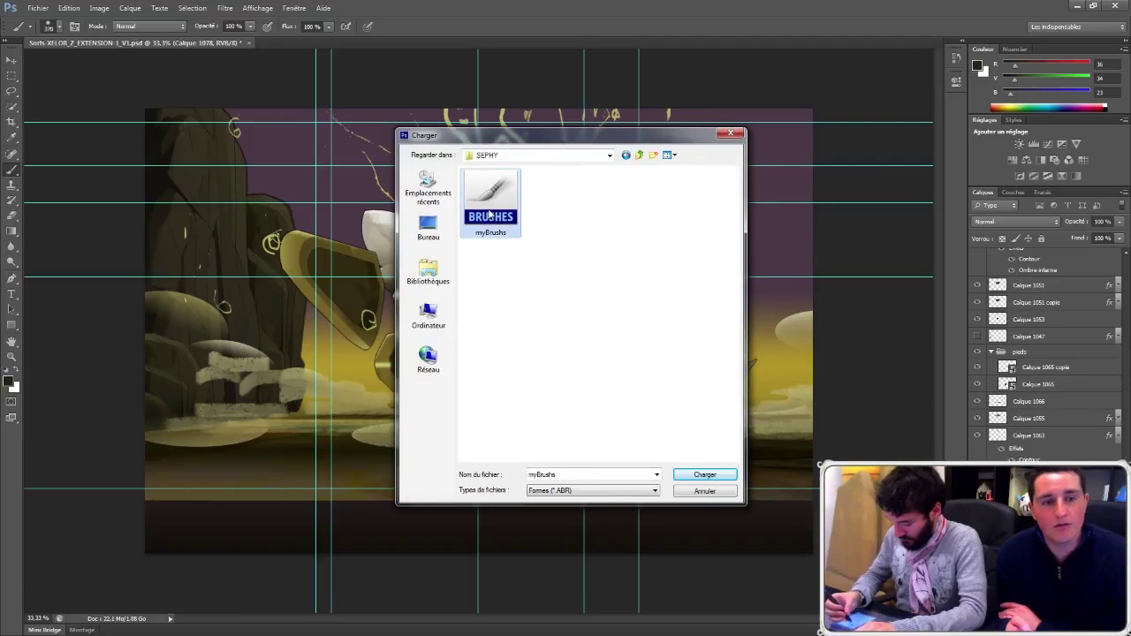
double_click(484, 193)
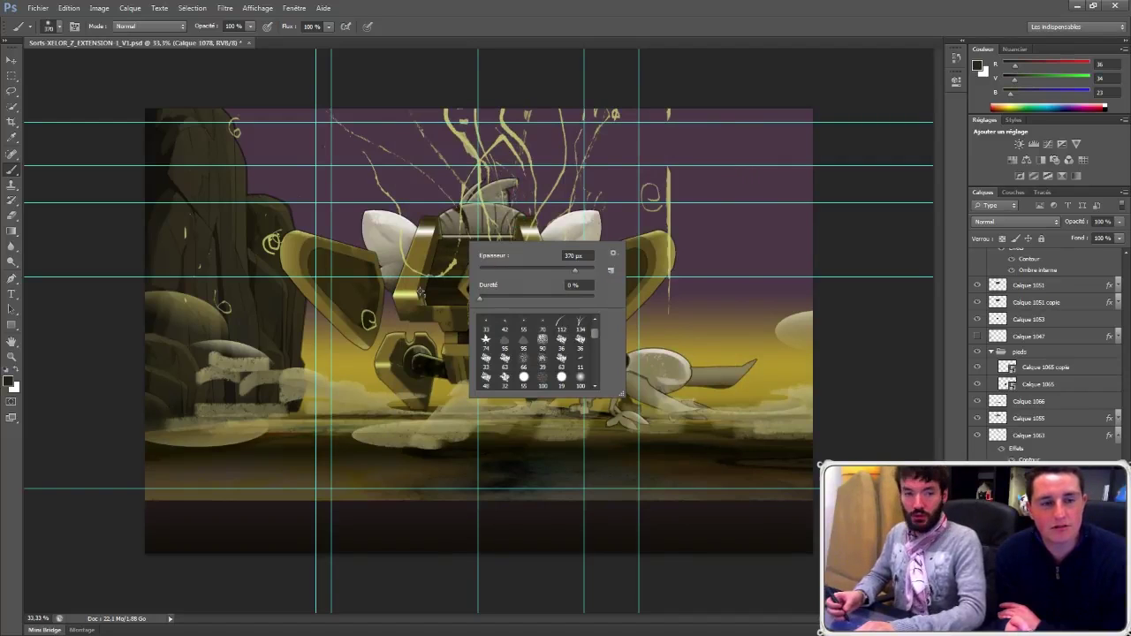
Step: Display the brush presets as stroke thumbnails and look through the loaded brushes
key("Escape")
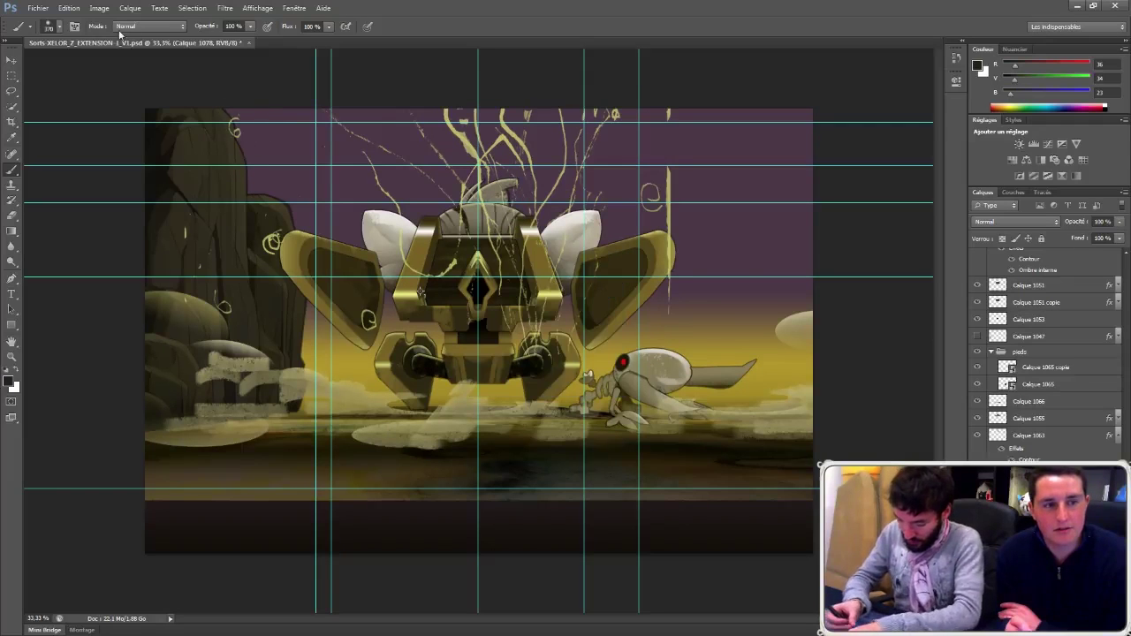
left_click(59, 27)
left_click_drag(132, 127, 139, 191)
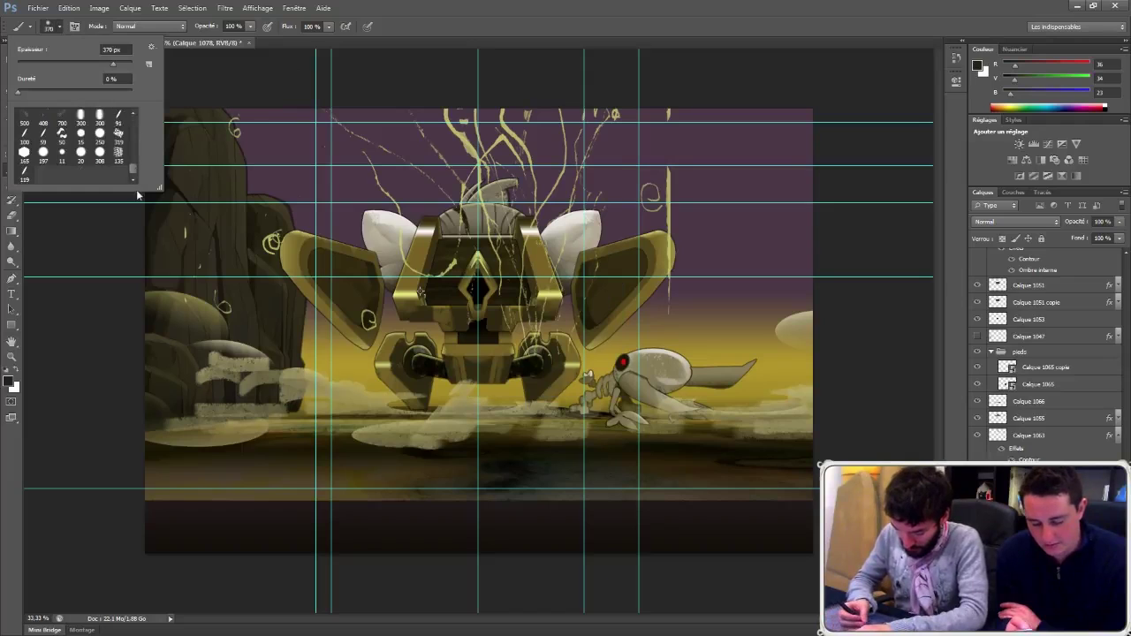
left_click(152, 47)
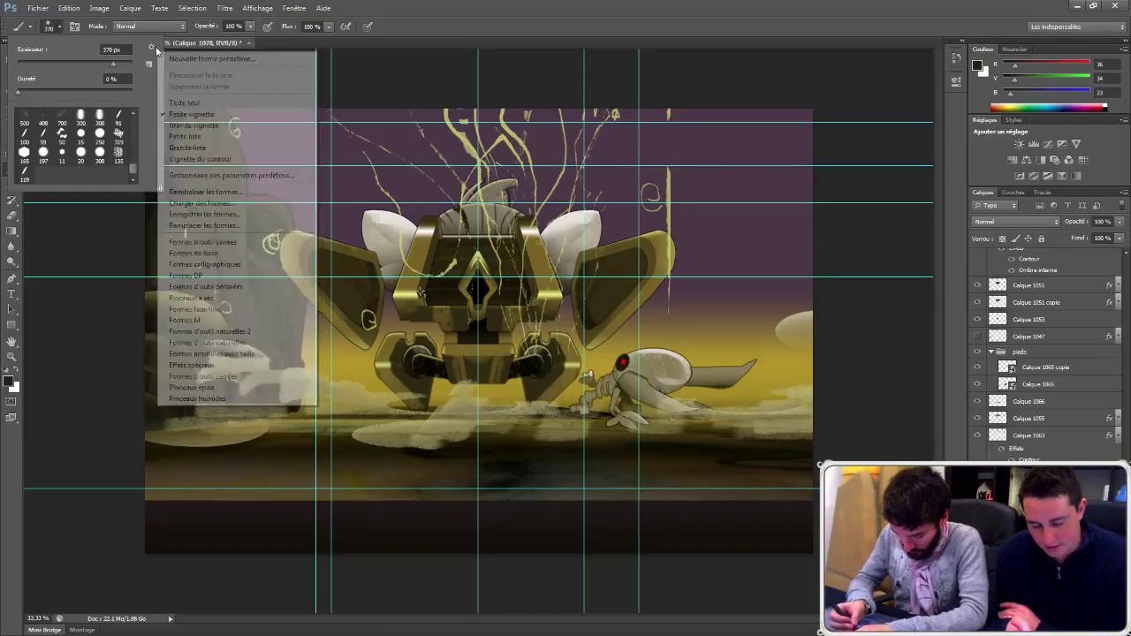
left_click(205, 160)
left_click_drag(133, 128, 137, 187)
left_click(133, 113)
left_click(134, 112)
left_click_drag(133, 169, 134, 181)
Step: Load the brushs preset file from the _ressources folder among the Krosmaga artwork folders
left_click(151, 45)
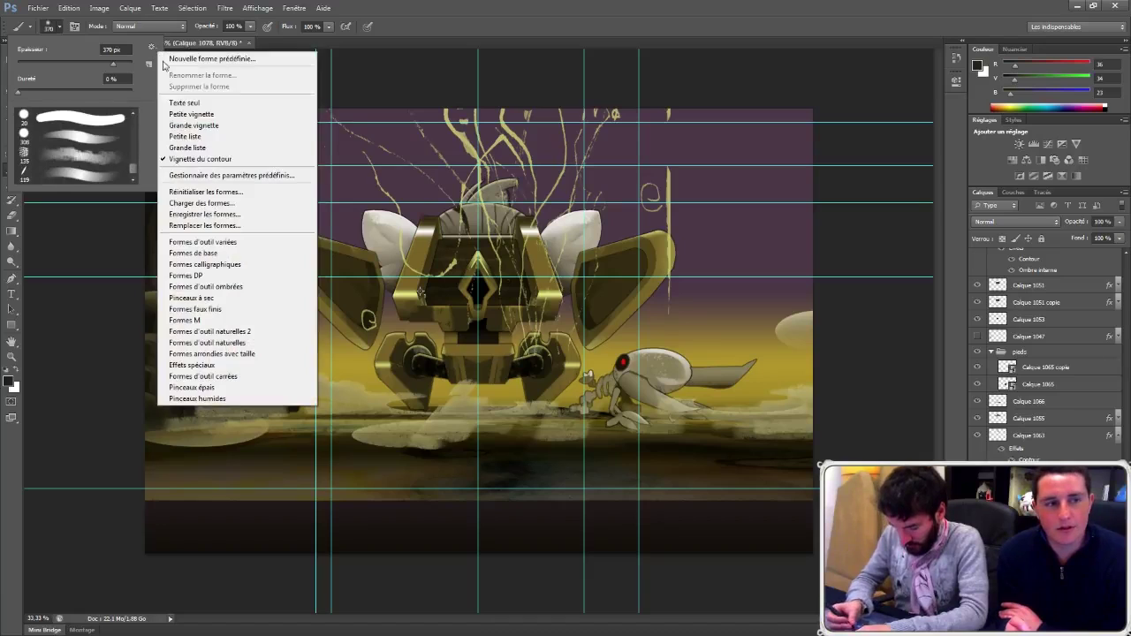
left_click(223, 205)
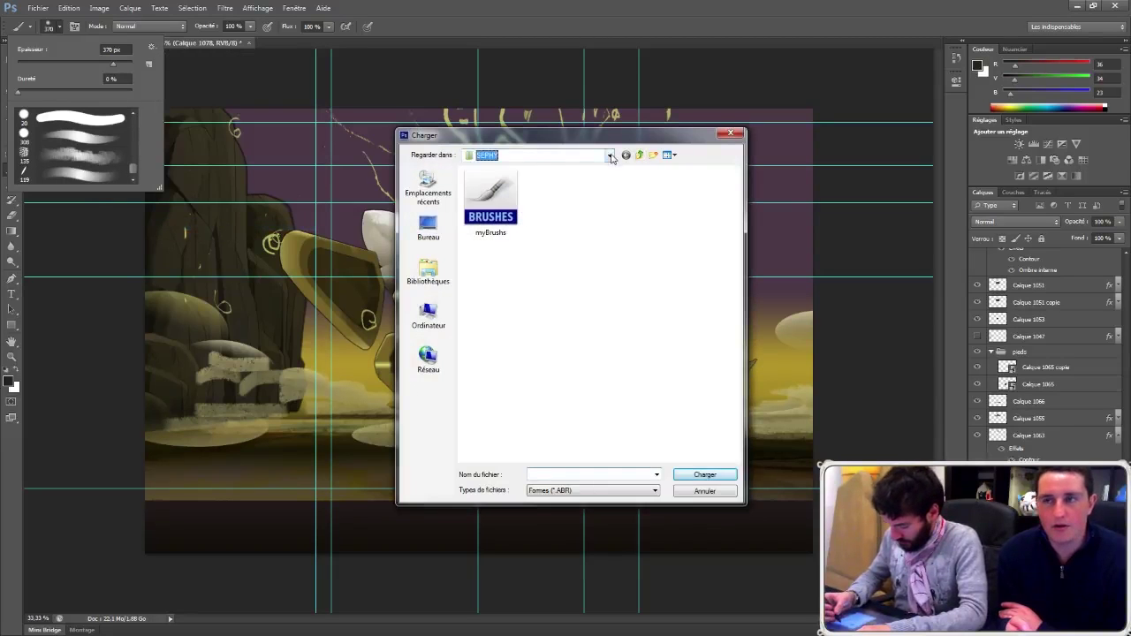
left_click(609, 155)
left_click(533, 218)
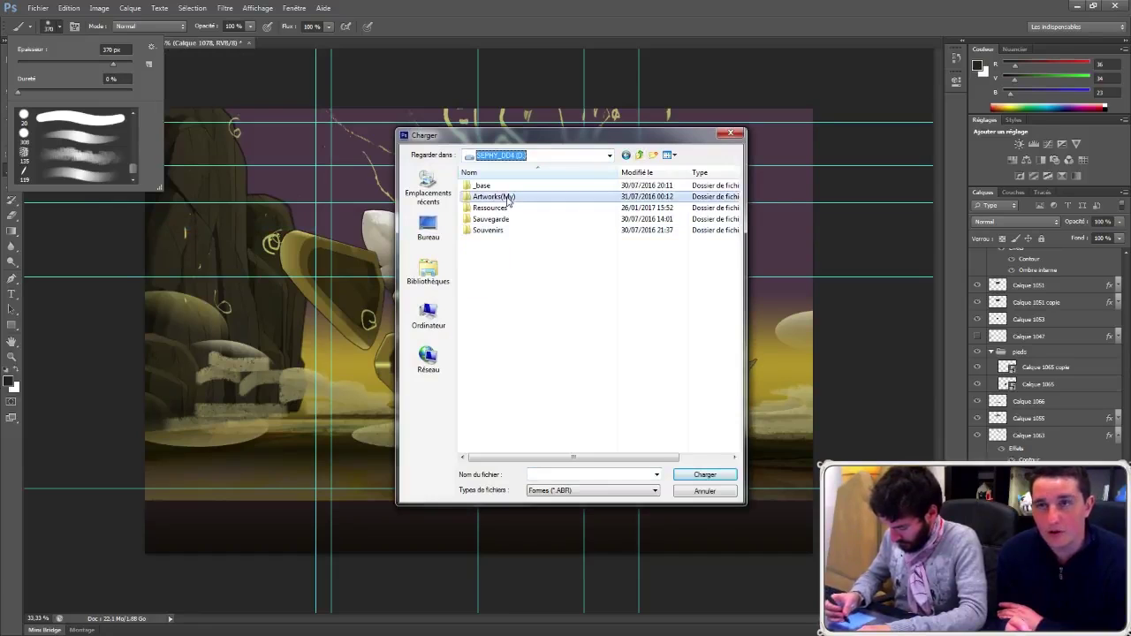
double_click(495, 196)
double_click(501, 196)
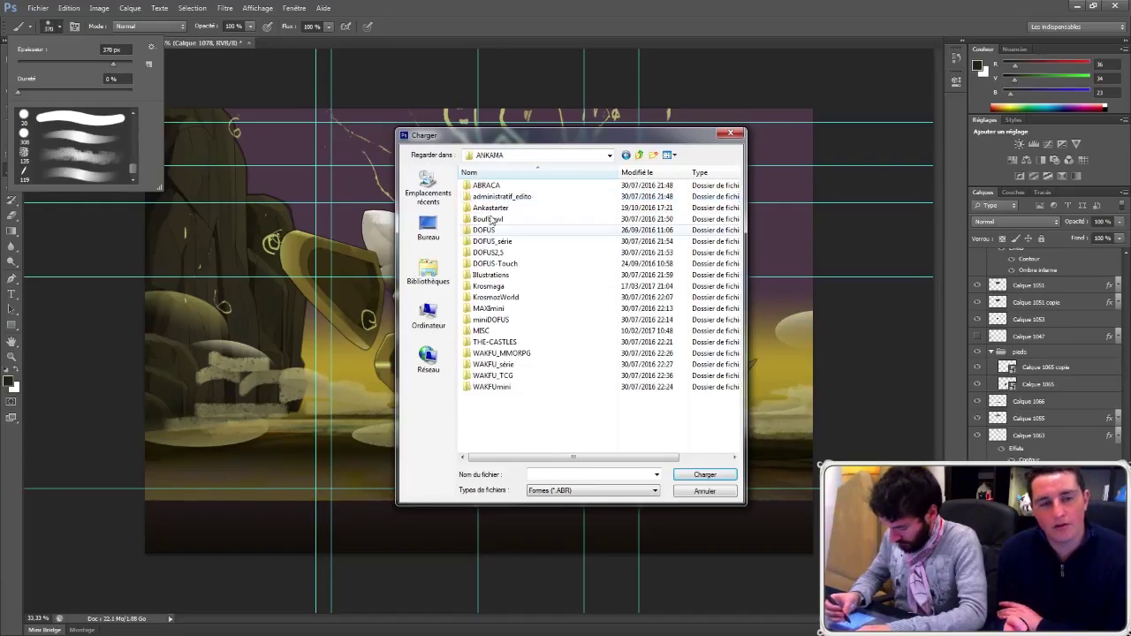
double_click(489, 287)
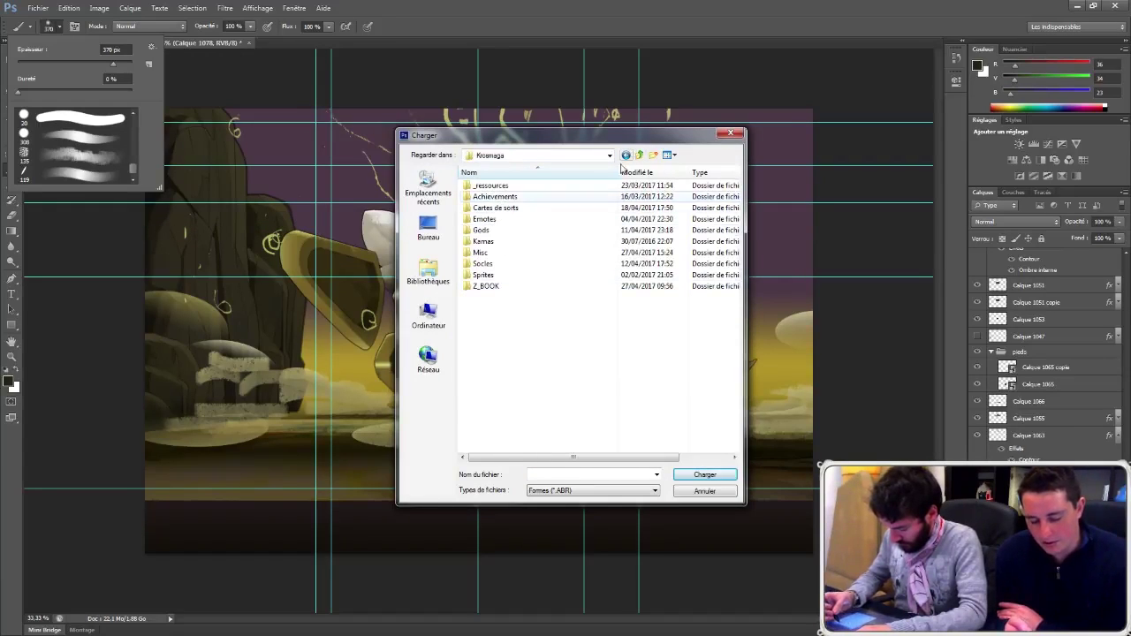
double_click(486, 253)
double_click(501, 185)
double_click(496, 188)
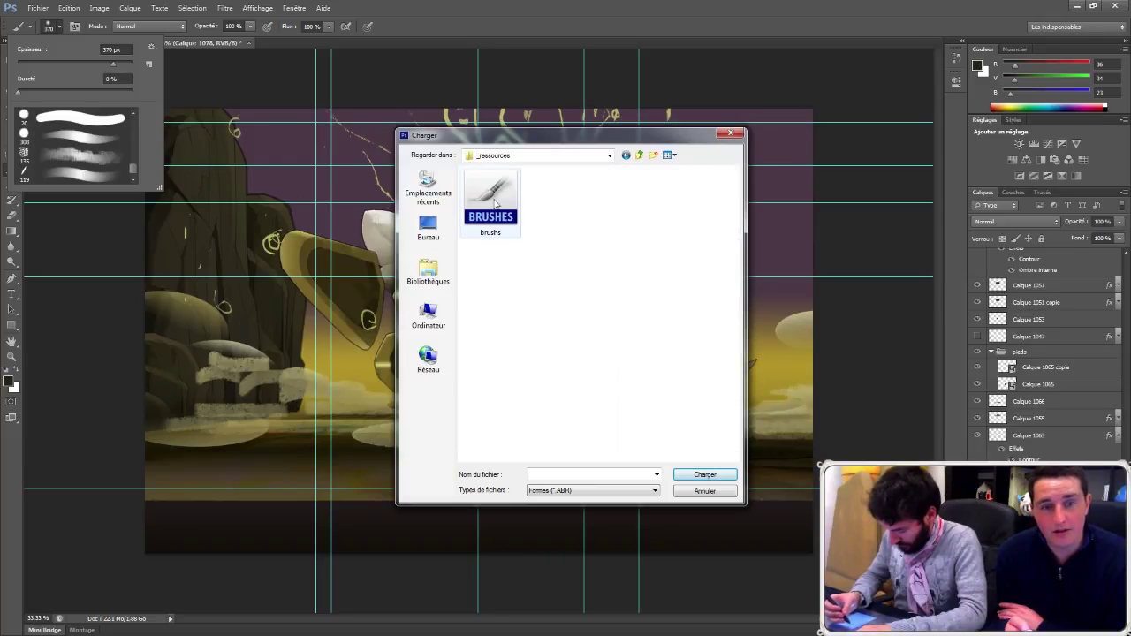
double_click(492, 197)
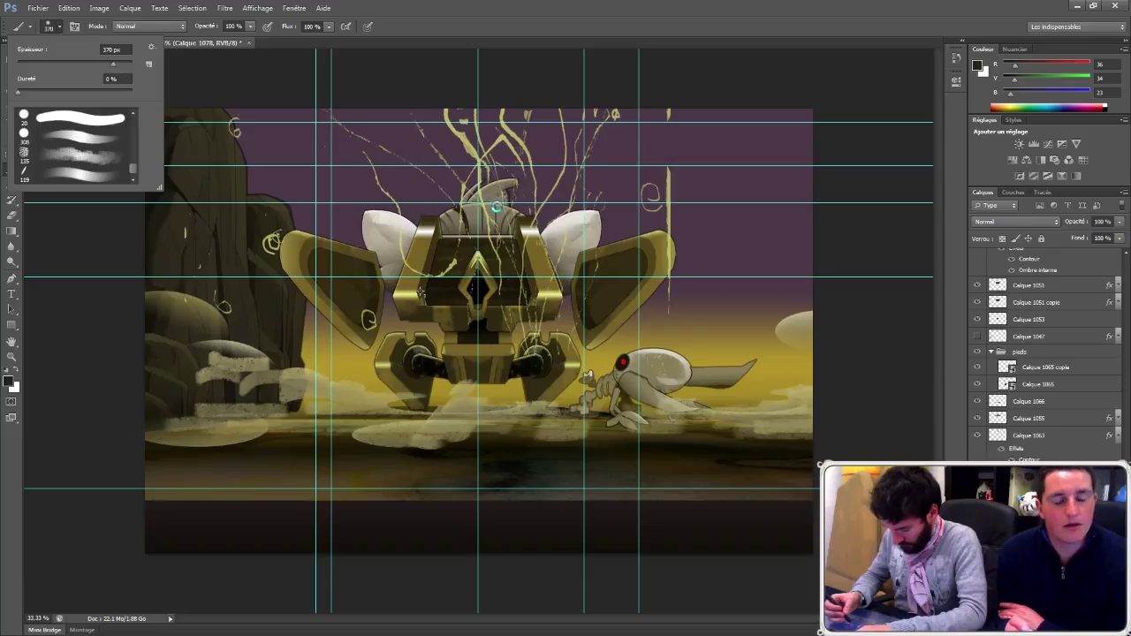
Step: Choose a large textured brush and paint the sky between the cliff and the robot's head with the dark cliff colour
scroll(133, 166, "down", 3)
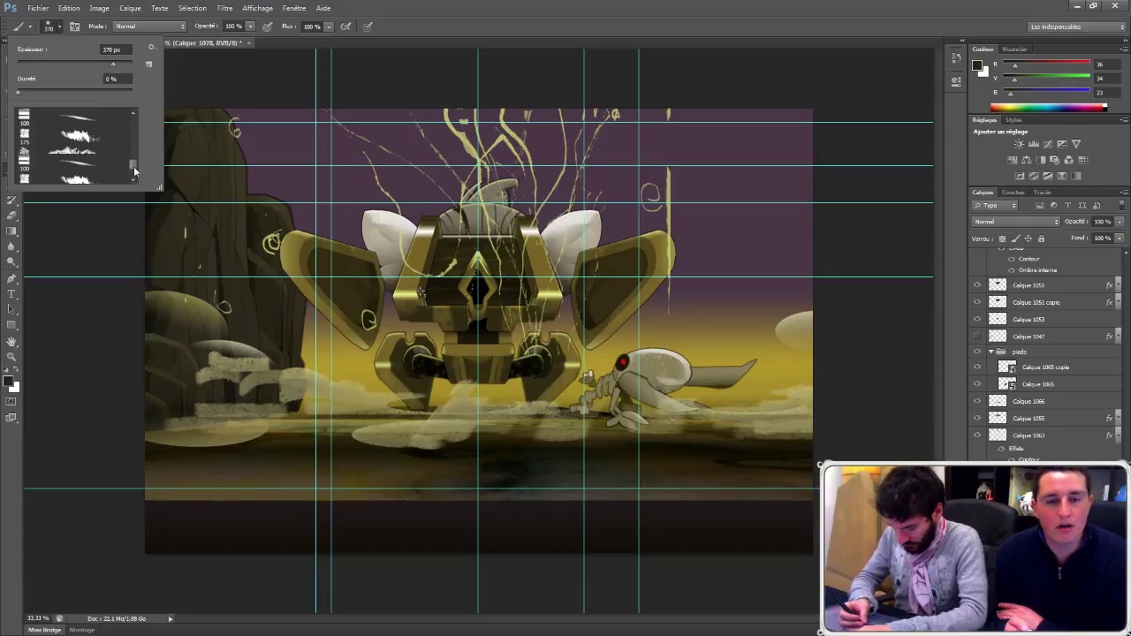
left_click(102, 143)
left_click(104, 120)
right_click(300, 153)
mouse_move(231, 124)
left_mouse_down()
mouse_move(276, 190)
mouse_move(327, 226)
mouse_move(468, 124)
mouse_move(532, 164)
left_mouse_up()
left_click(225, 167, "alt")
left_click(421, 292)
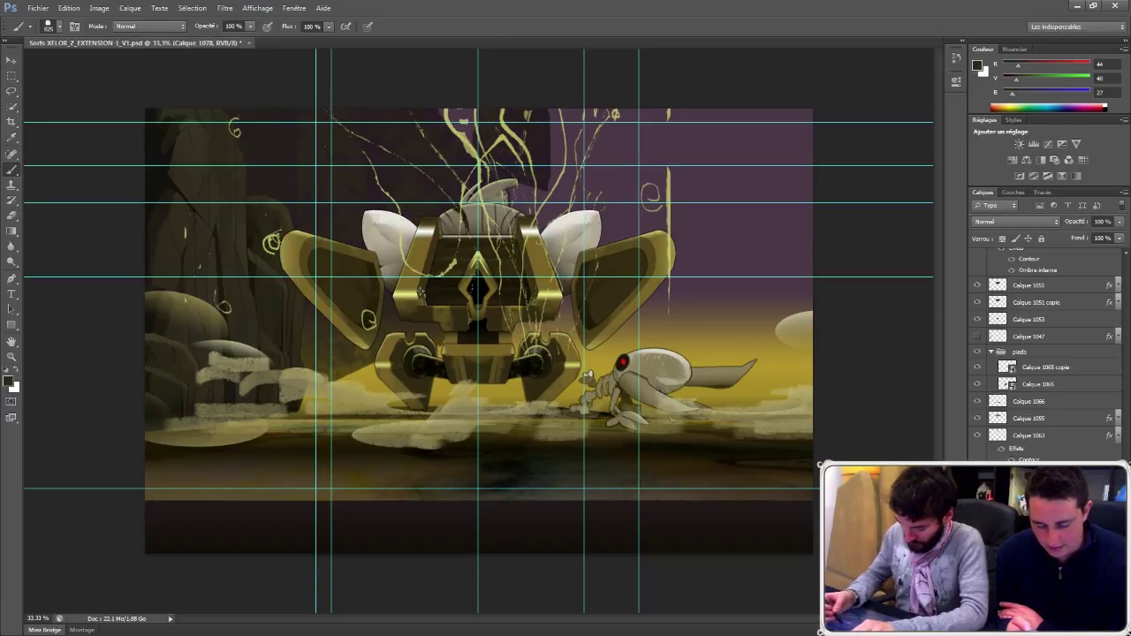
left_click_drag(446, 113, 469, 142)
Step: Sample the ochre of the horizon and paint a glowing patch above the robot's head with a 257 px brush
left_click(667, 339, "alt")
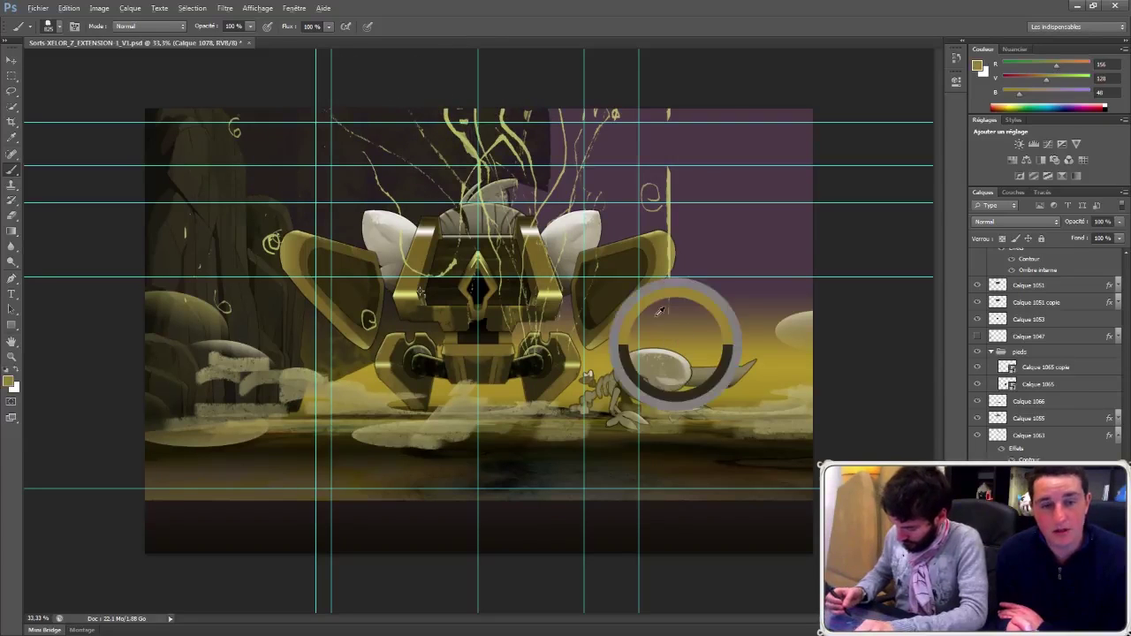
right_click(511, 114)
left_click(460, 163)
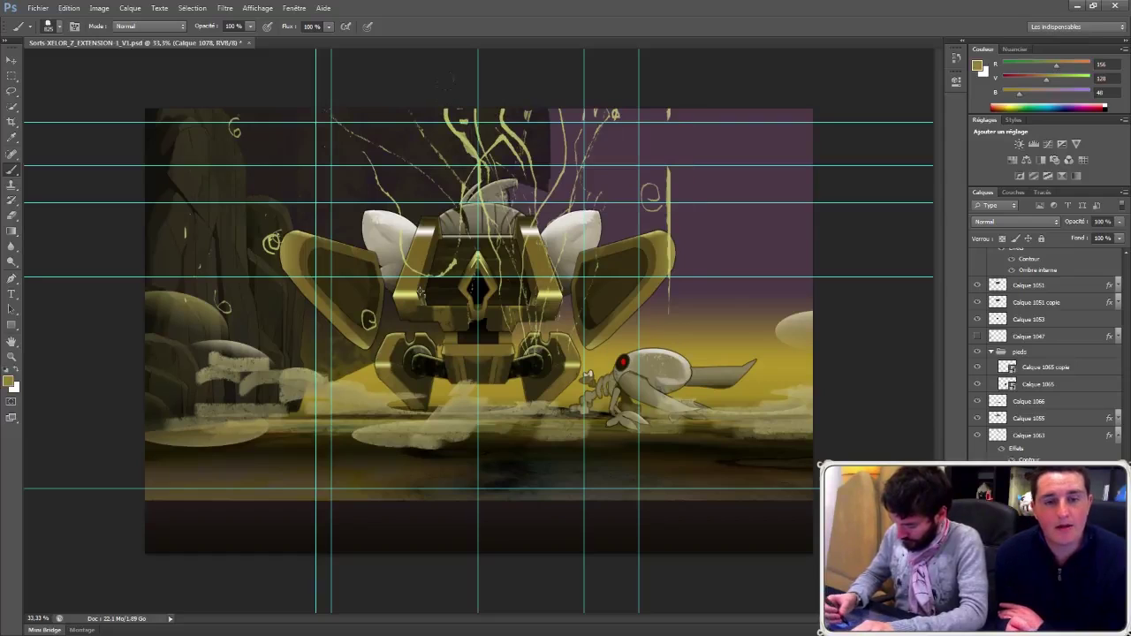
right_click(478, 161)
left_click(478, 88)
mouse_move(478, 110)
left_mouse_down()
mouse_move(472, 191)
mouse_move(442, 124)
mouse_move(495, 133)
left_mouse_up()
Step: Cover the purple sky on the right of the robot with dark textured strokes down to behind the phorreur
left_click(535, 145, "alt")
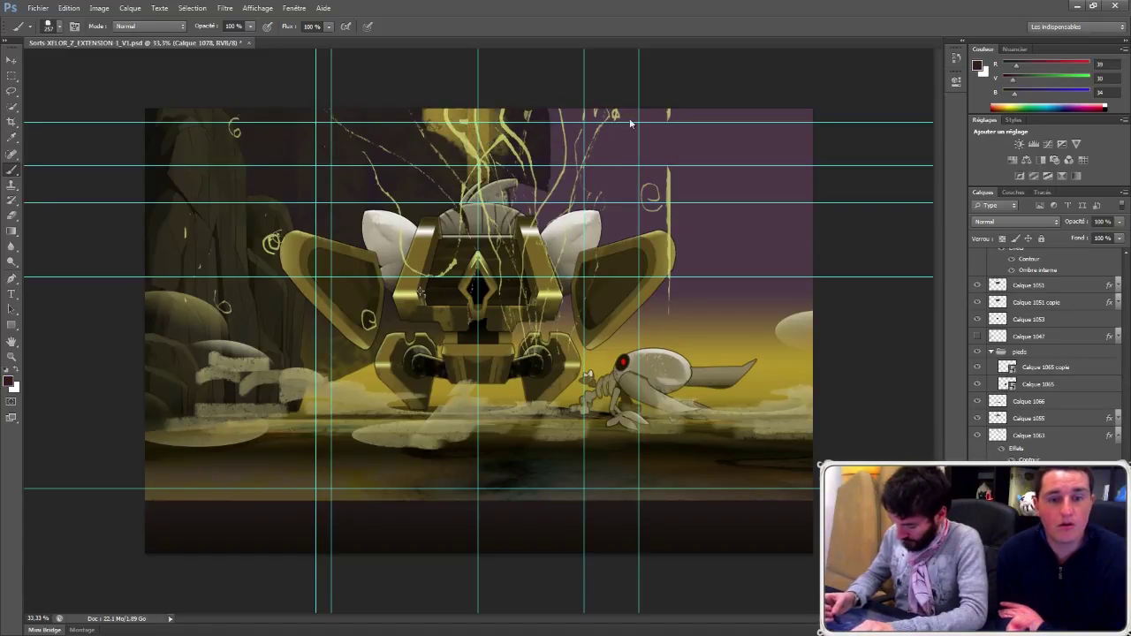
left_click_drag(555, 110, 612, 112)
mouse_move(645, 159)
left_mouse_down()
mouse_move(781, 165)
mouse_move(698, 193)
mouse_move(558, 157)
mouse_move(517, 196)
mouse_move(698, 208)
mouse_move(681, 238)
mouse_move(597, 243)
left_mouse_up()
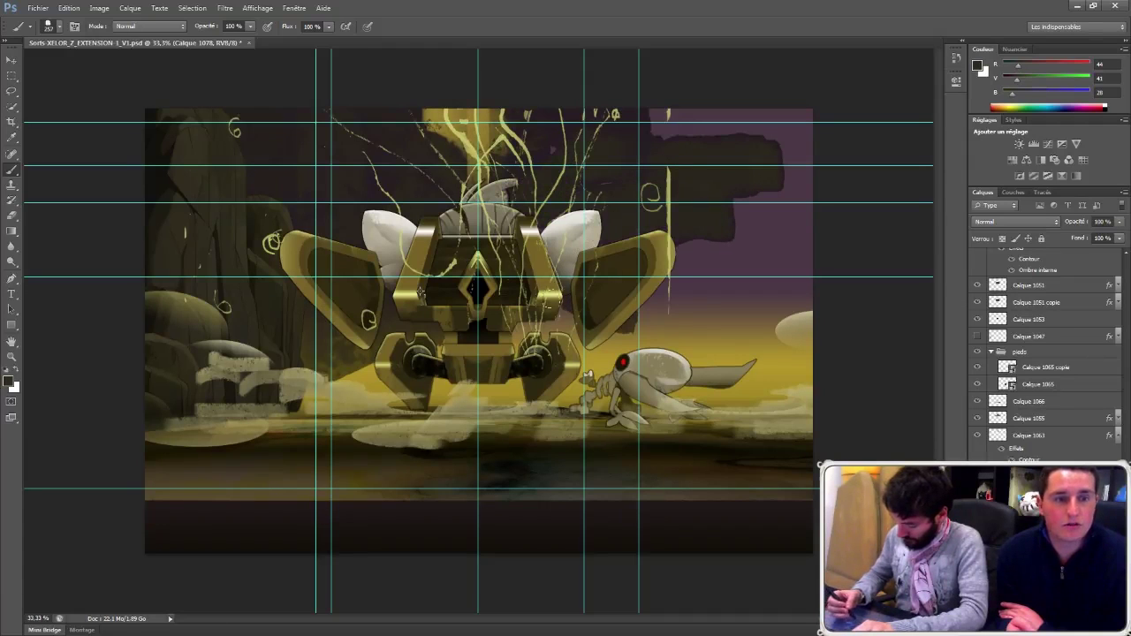
mouse_move(632, 349)
left_mouse_down()
mouse_move(707, 265)
mouse_move(681, 336)
mouse_move(747, 233)
mouse_move(782, 265)
mouse_move(739, 198)
mouse_move(755, 114)
mouse_move(800, 164)
mouse_move(729, 265)
mouse_move(734, 407)
mouse_move(778, 335)
mouse_move(795, 247)
mouse_move(761, 226)
left_mouse_up()
left_click_drag(755, 321, 803, 295)
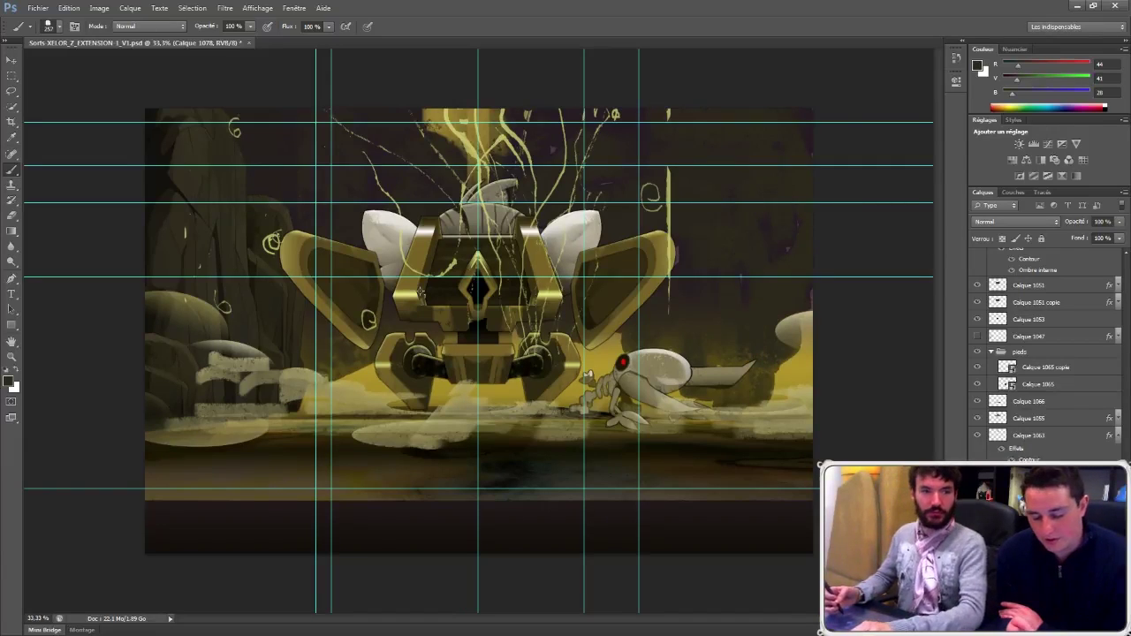
Step: Hide the guides, dismiss the scratch disk message and save the illustration
key("ctrl+h")
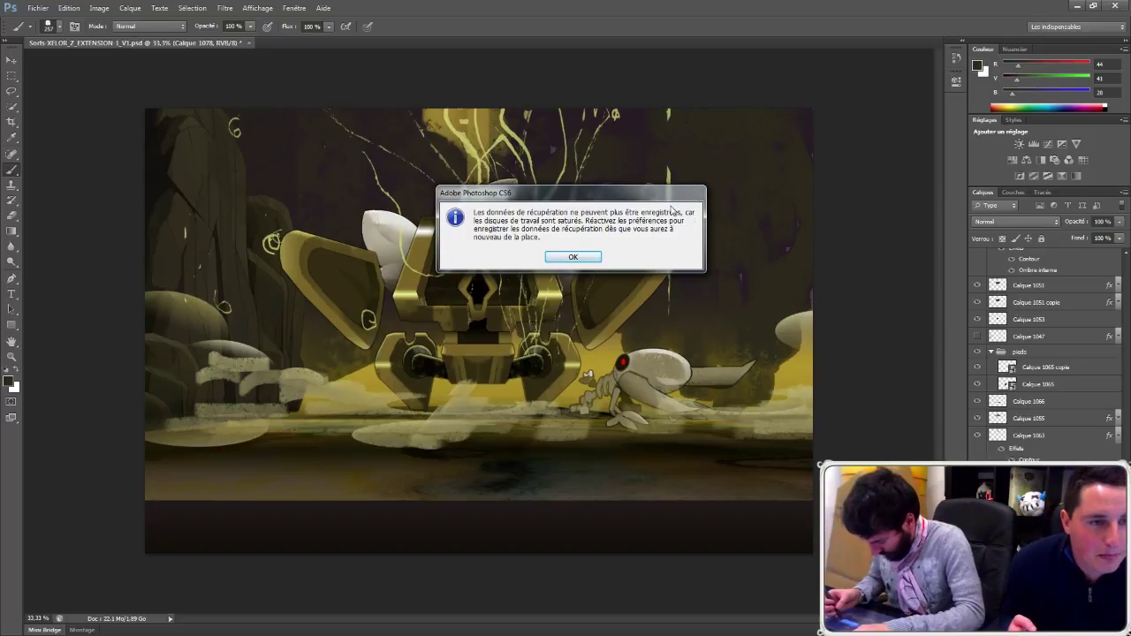
left_click(565, 259)
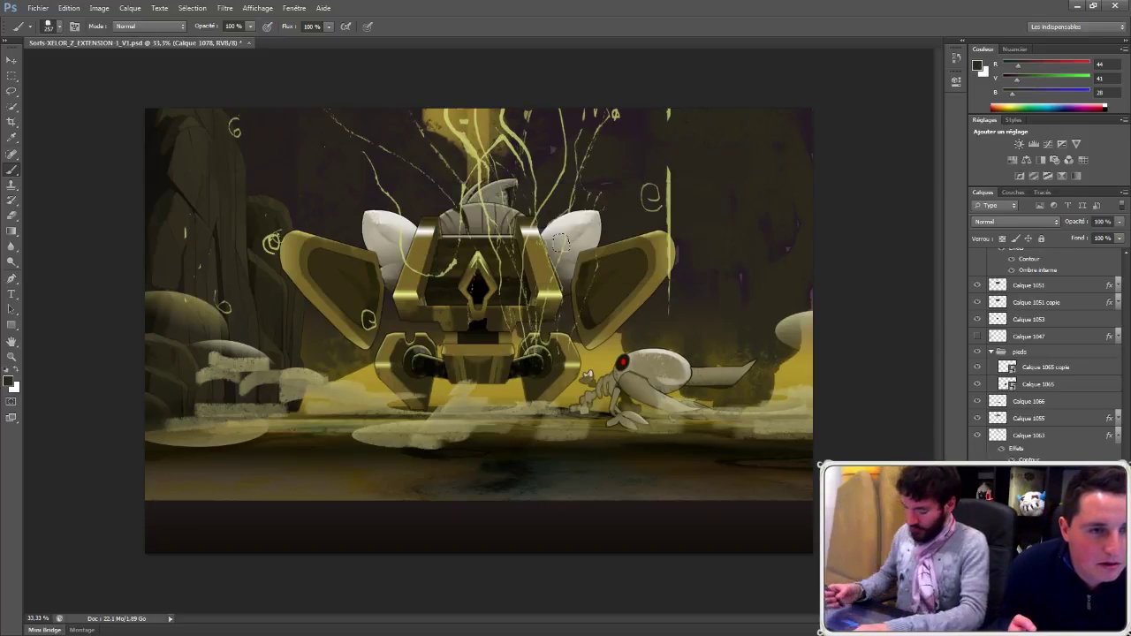
key("ctrl+s")
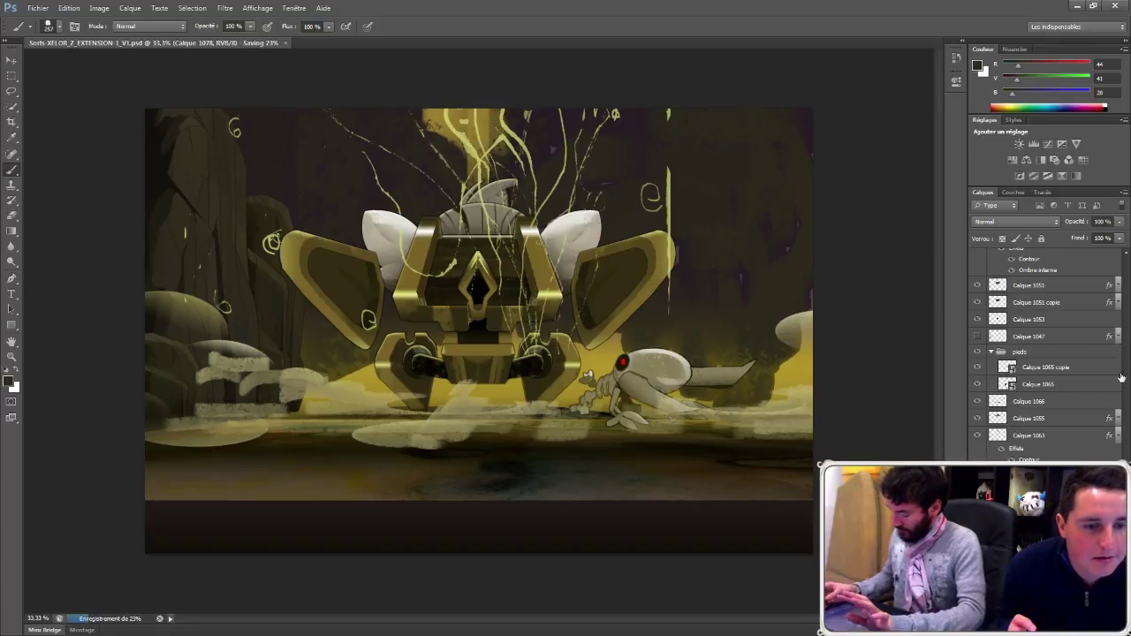
Step: Hide the current illustration's layers and show the finished card artwork in the CARDS group as a reference
scroll(1094, 259, "up", 5)
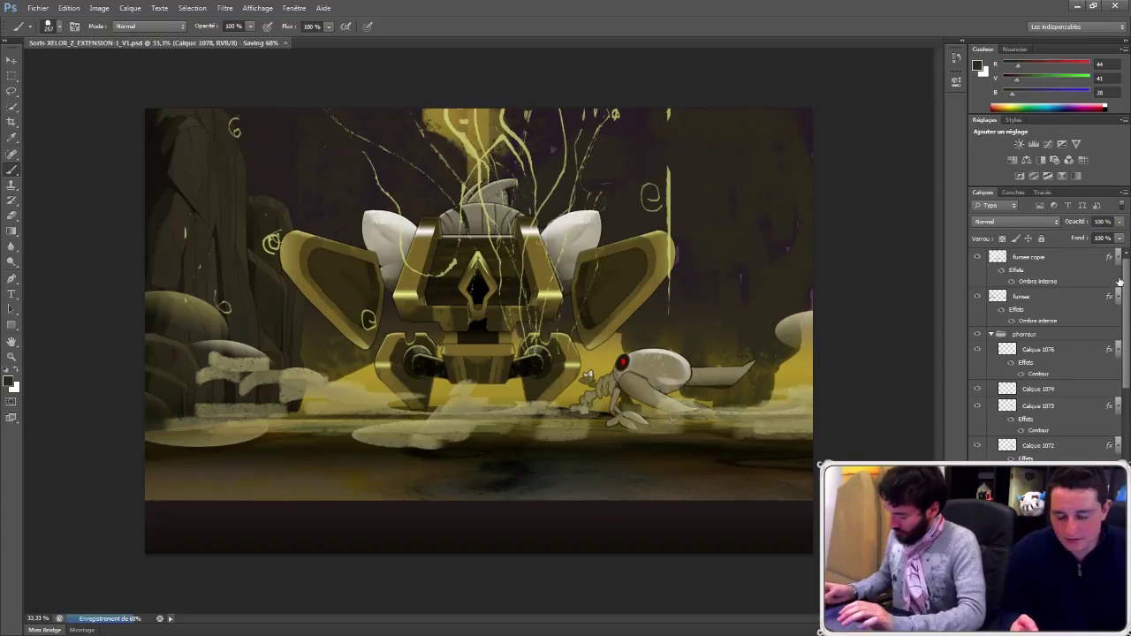
scroll(1094, 259, "down", 5)
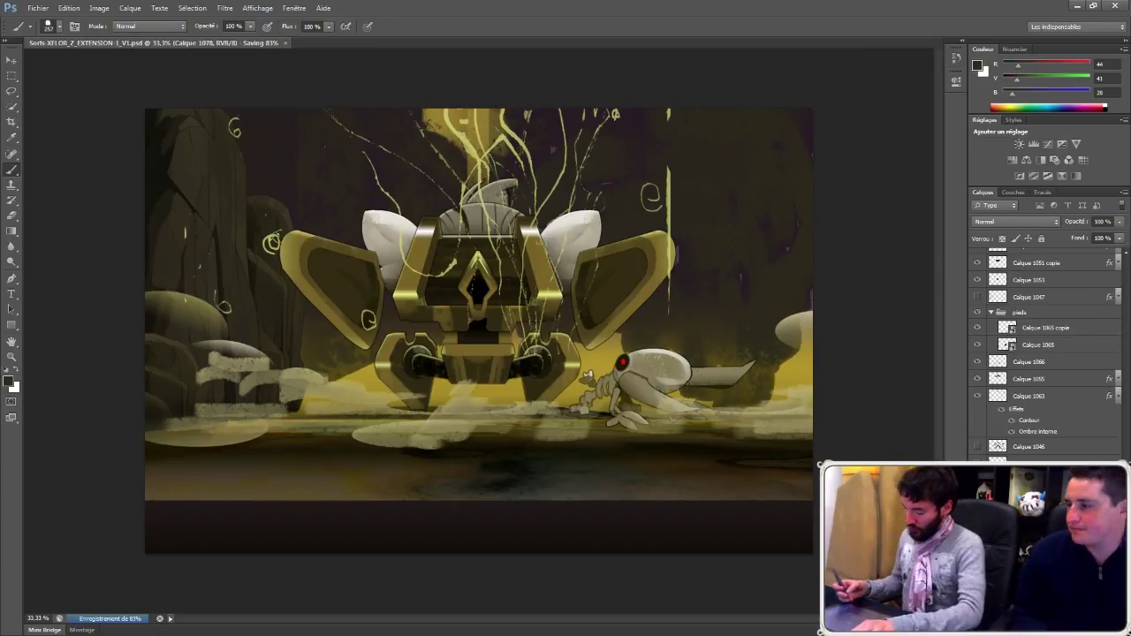
left_click(977, 480, "alt")
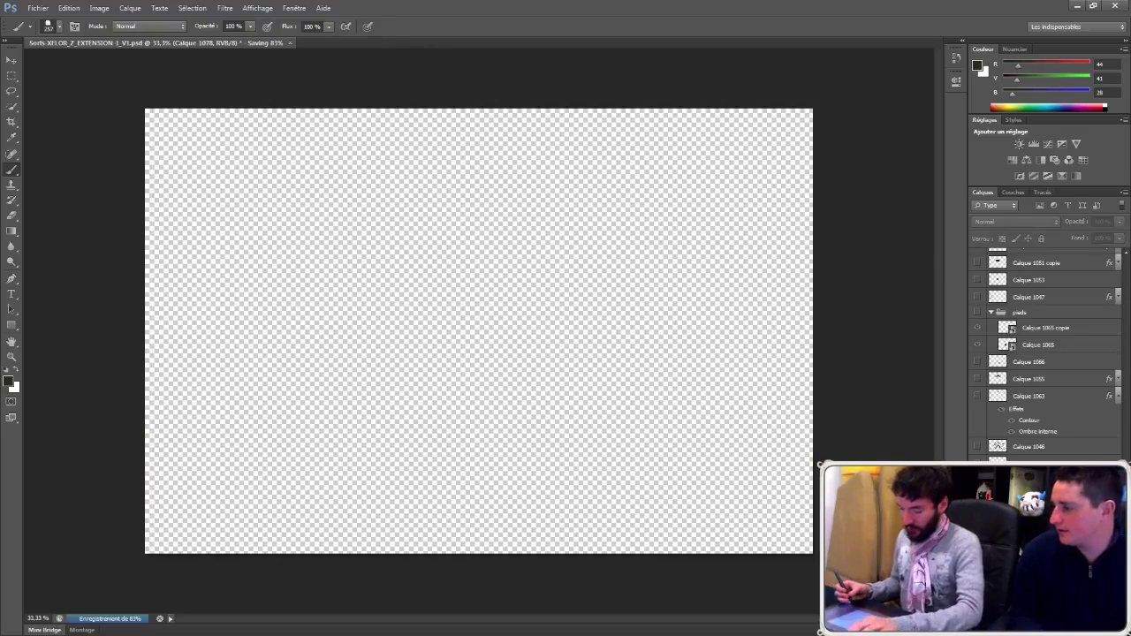
scroll(1046, 353, "down", 3)
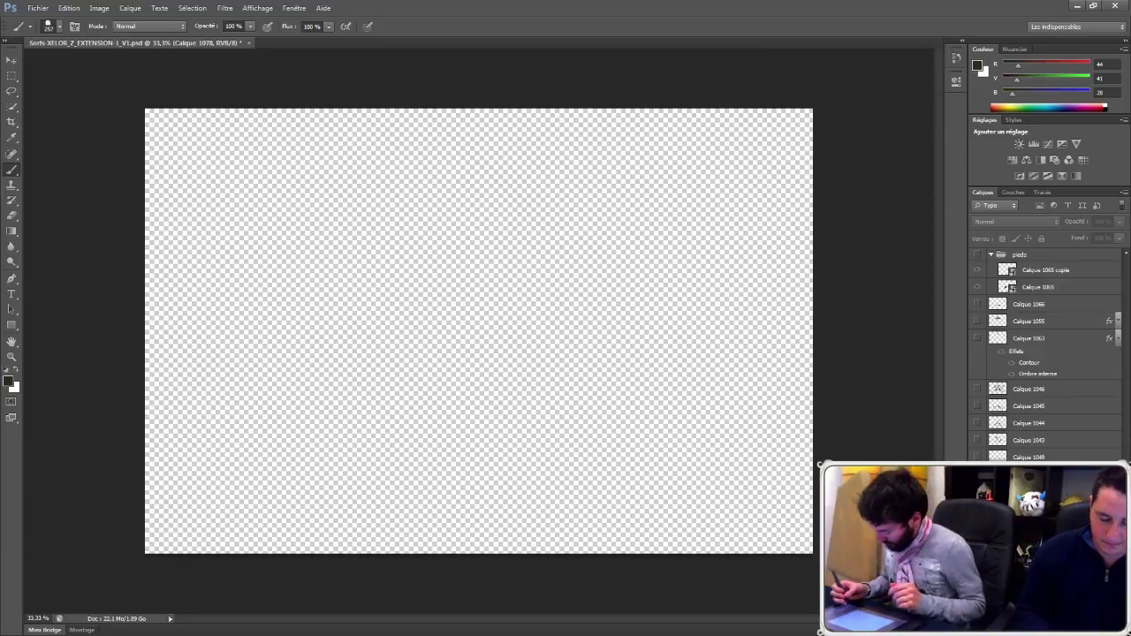
left_click(1030, 525)
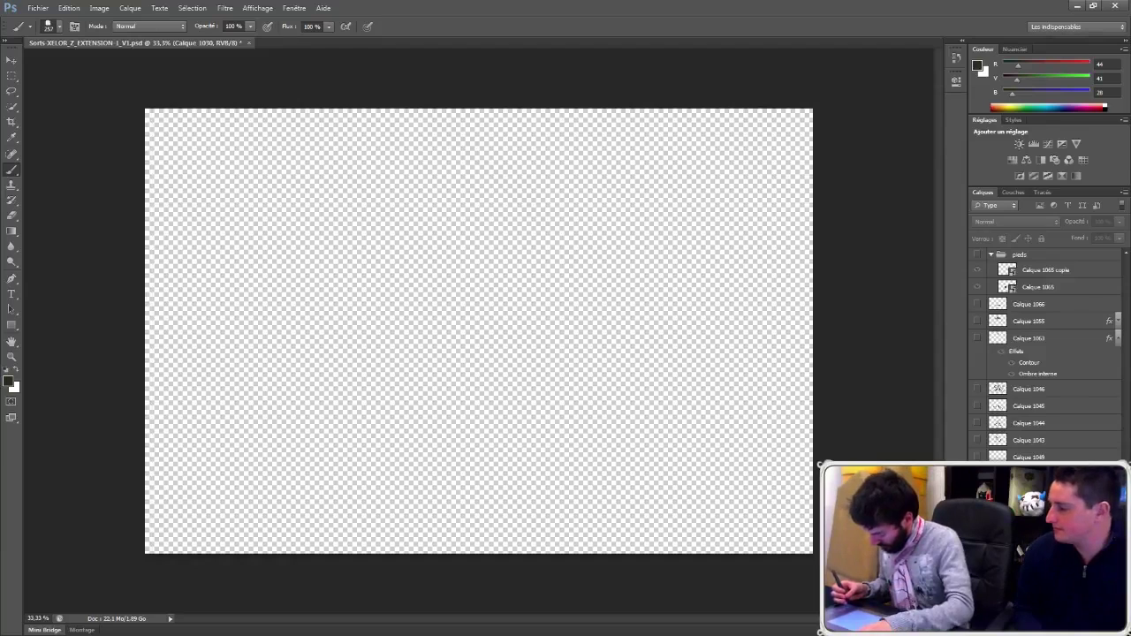
left_click(990, 509)
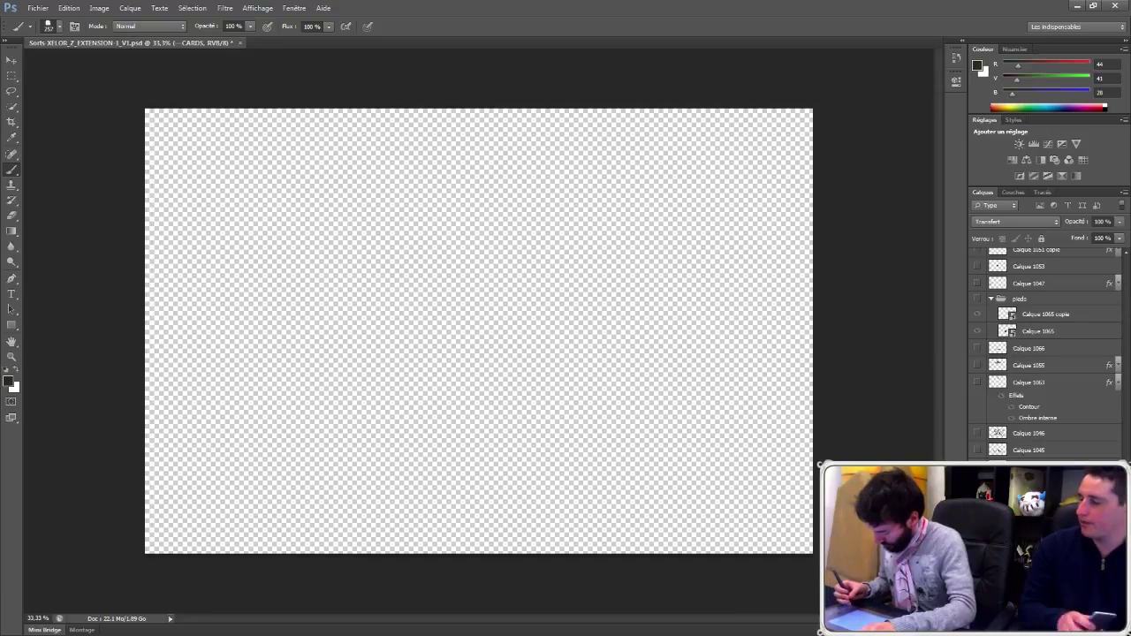
left_click(978, 552)
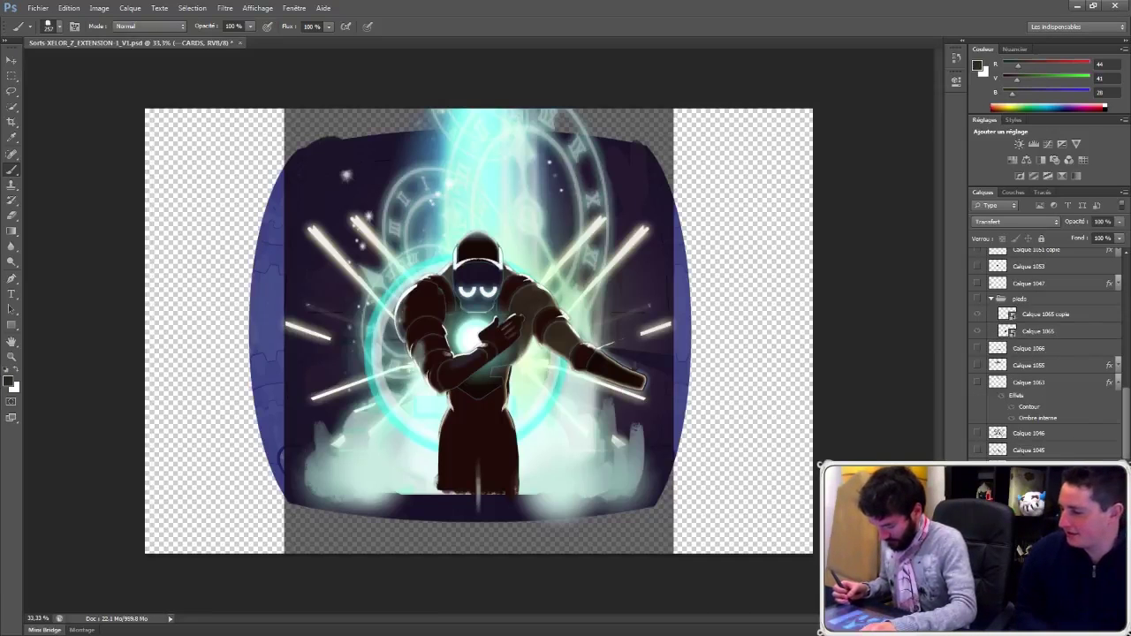
left_click(420, 292, "ctrl")
scroll(1047, 354, "down", 10)
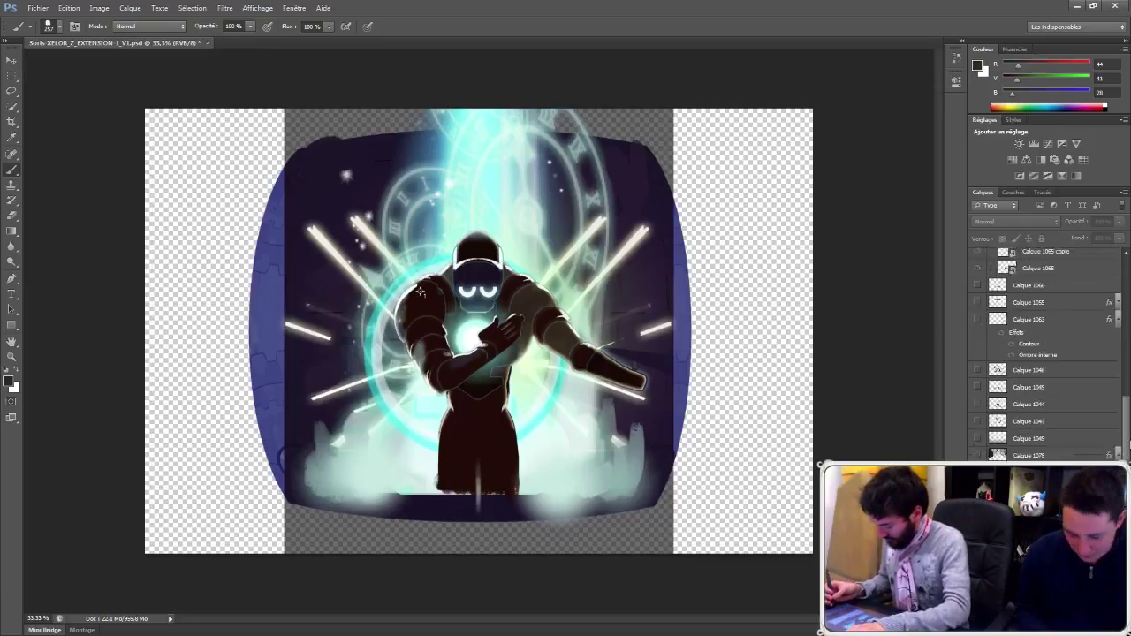
Step: Hide the dévouement card in the CARDS group and display the Chronophagie card artwork instead
scroll(1043, 354, "down", 10)
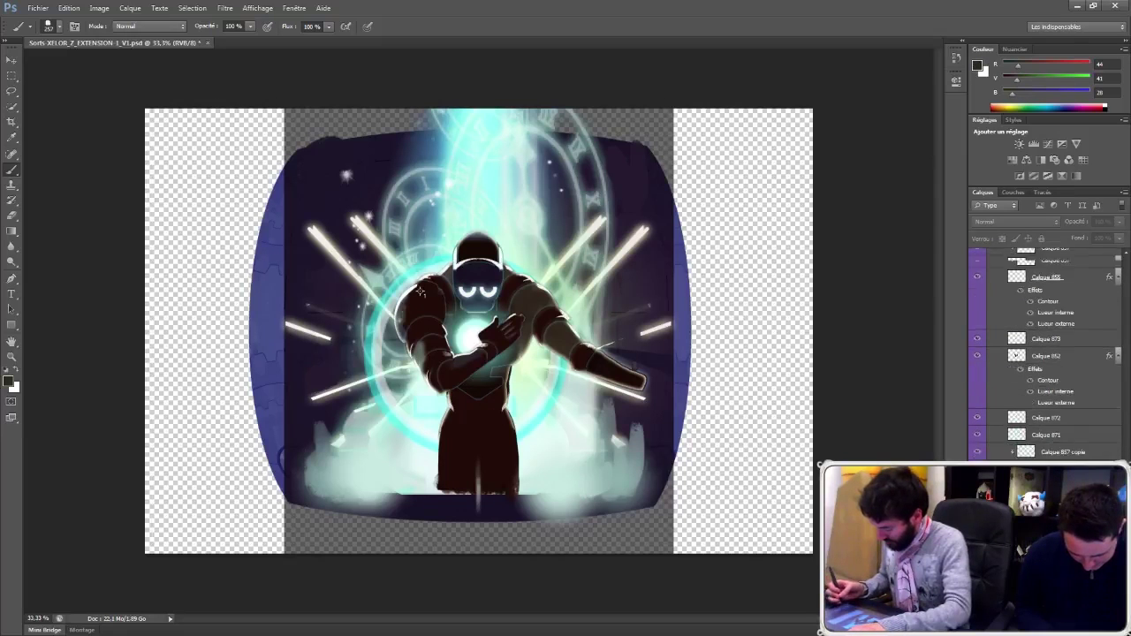
left_click(1029, 500)
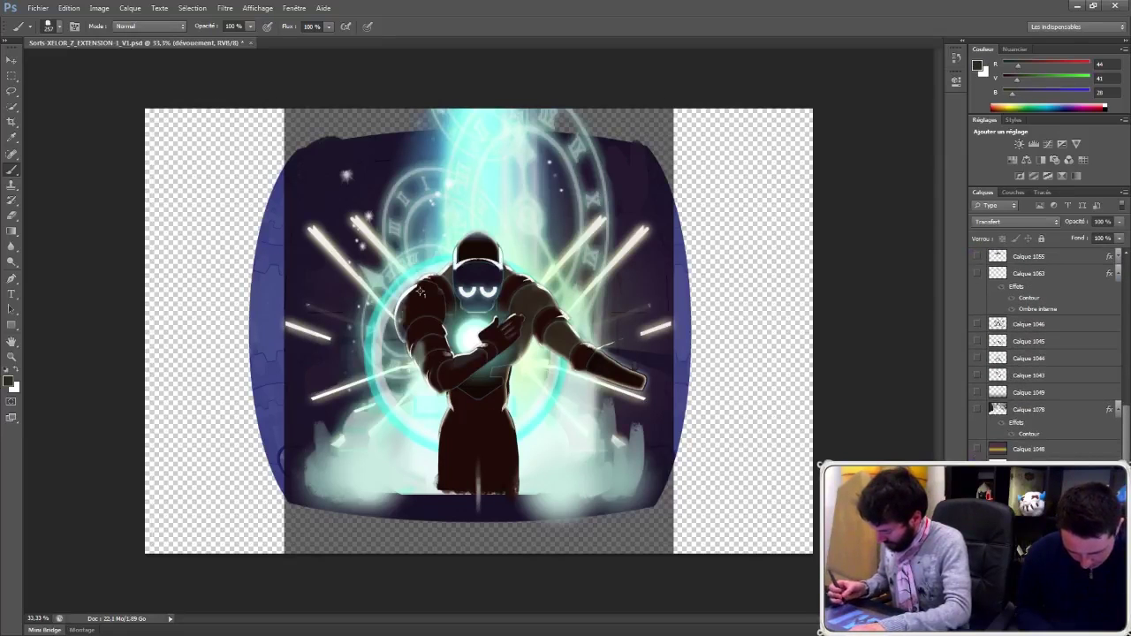
left_click(991, 499)
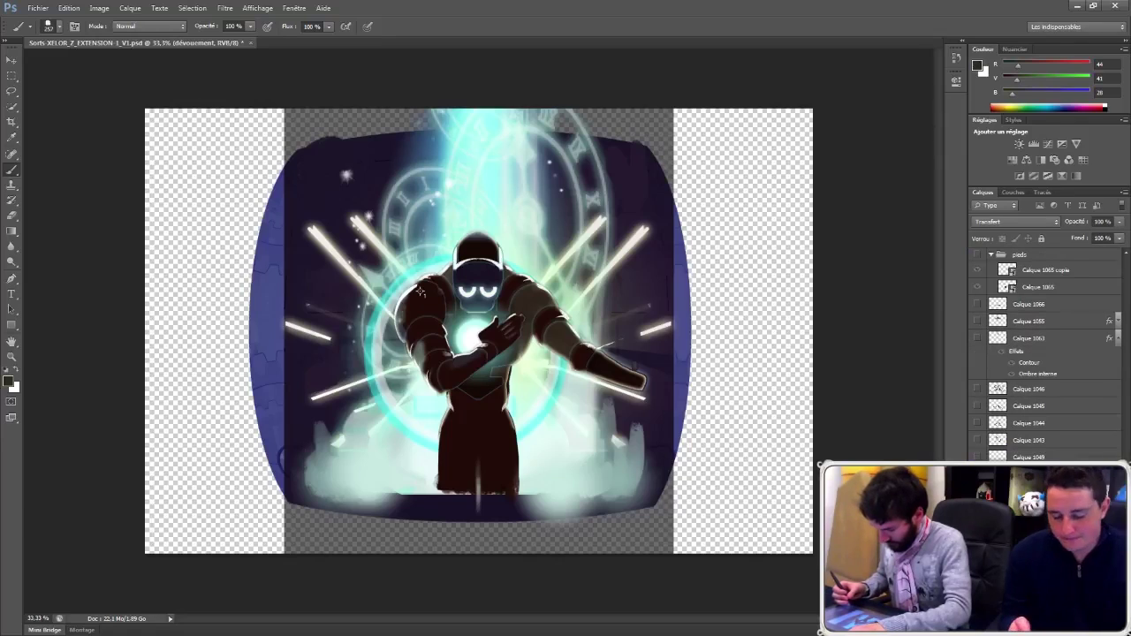
key("ctrl+comma")
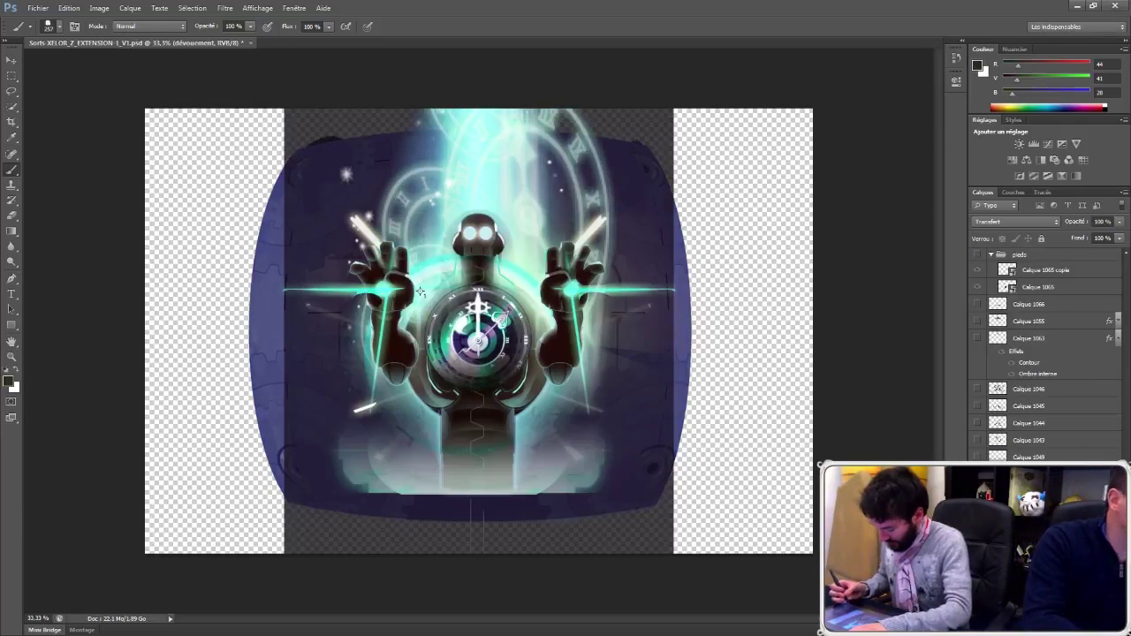
left_click(422, 291, "ctrl")
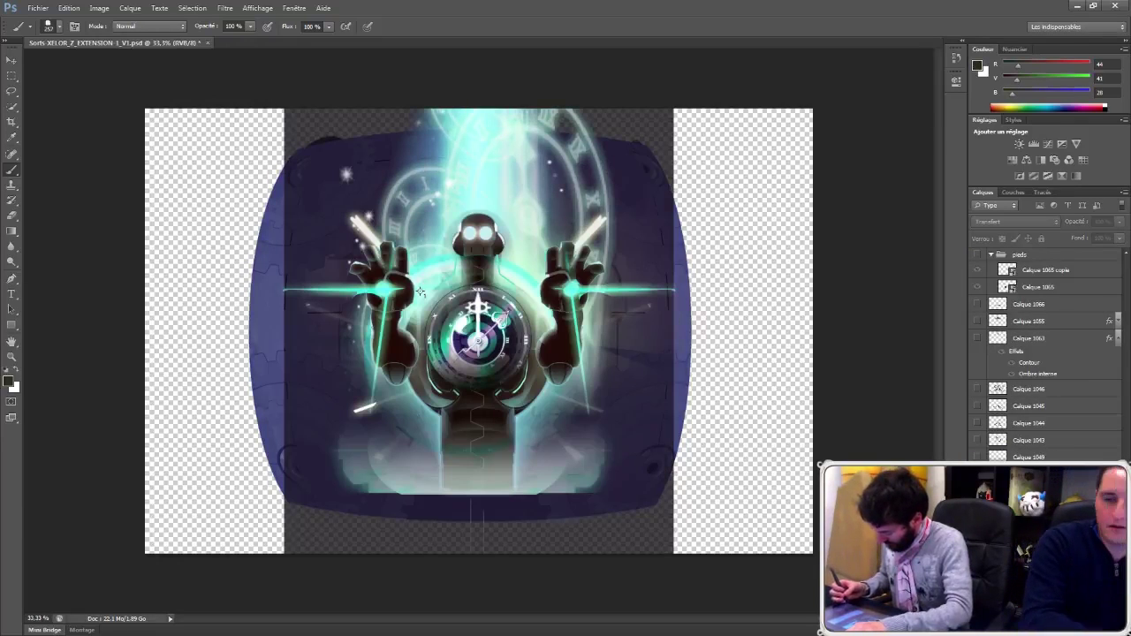
key("ctrl+comma")
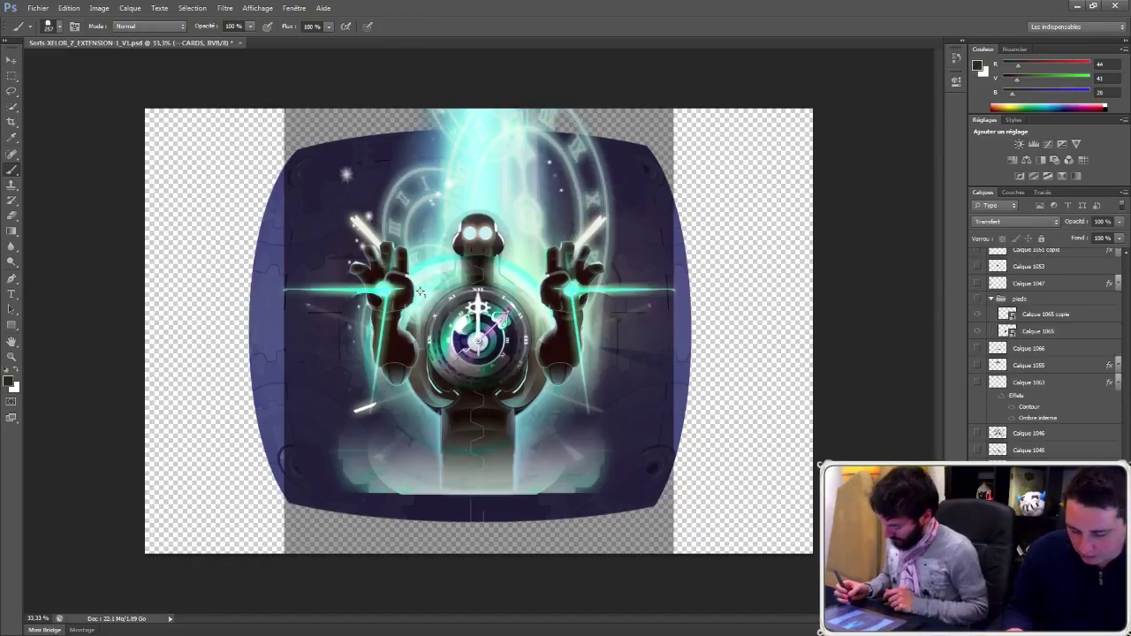
Step: Delete the unused hidden layers of the Chronophagie group, including Calque 1002, Calque 1003 and Calque 896
left_click_drag(1126, 407, 1126, 473)
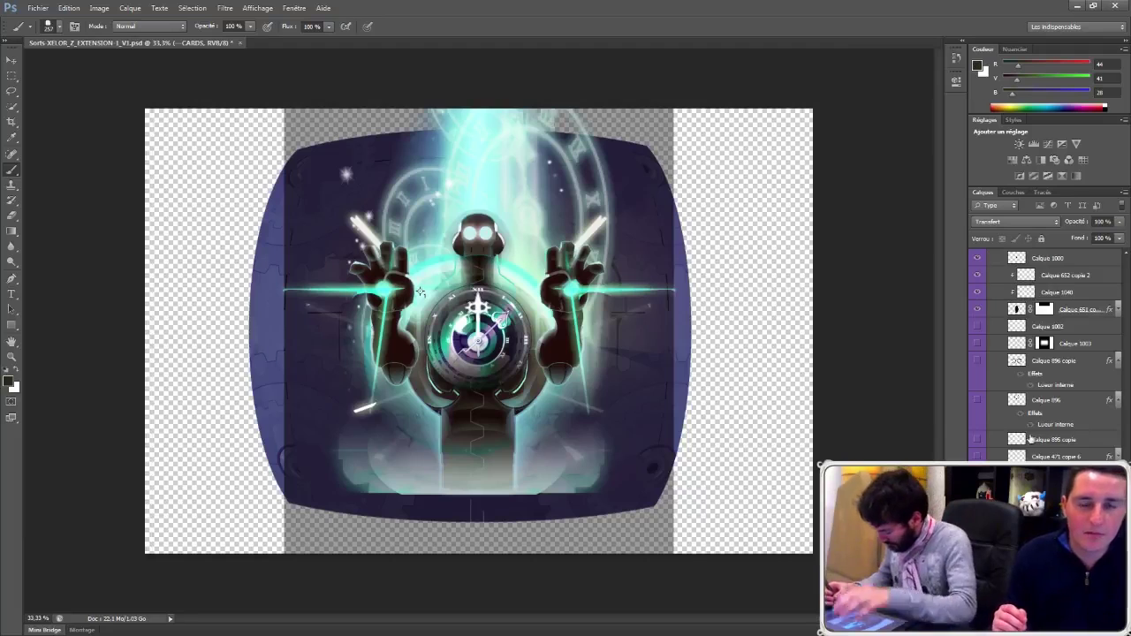
left_click(1052, 327, "shift")
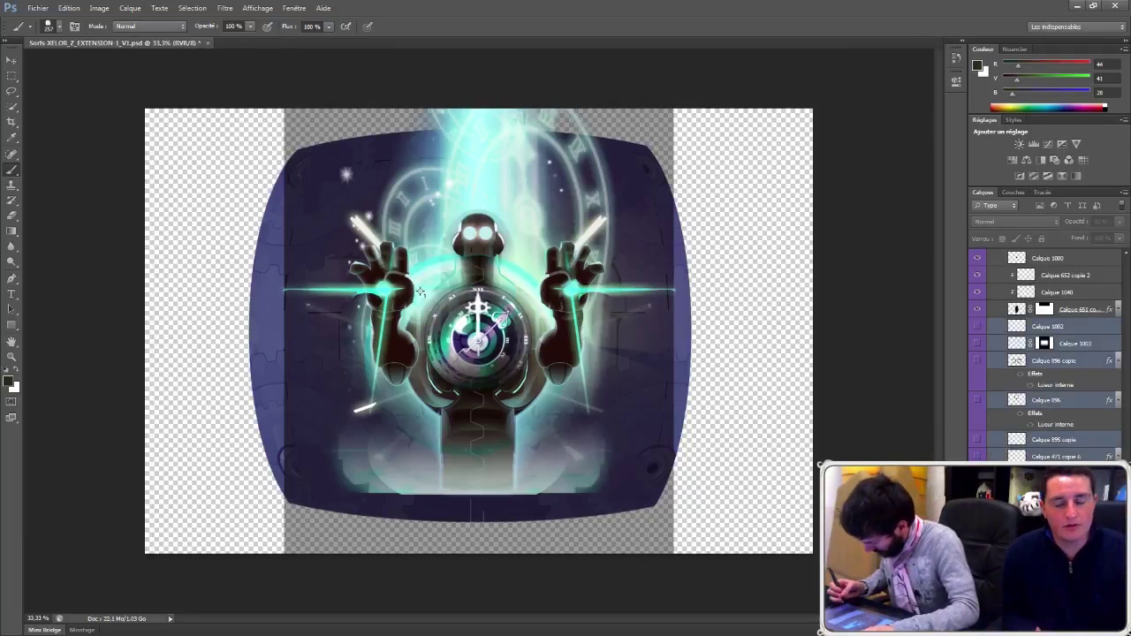
key("Delete")
scroll(1052, 353, "up", 6)
left_click(421, 292, "ctrl")
scroll(1047, 354, "up", 4)
left_click(420, 292, "ctrl")
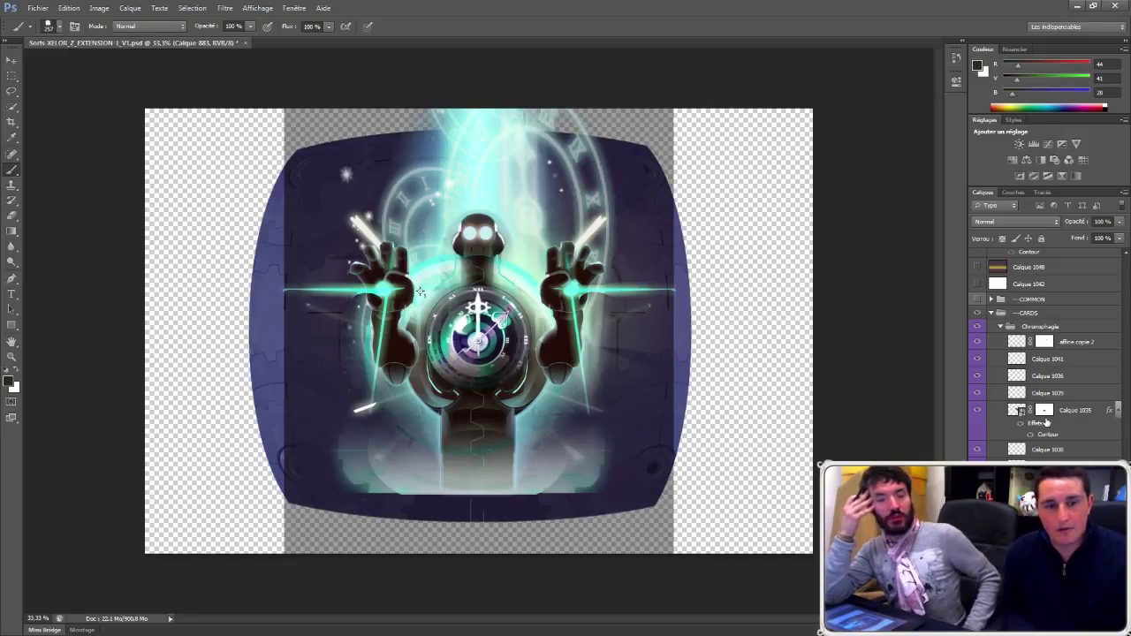
Step: Hide the Chronophagie layers from affine copie 2 down to the gear background and save the file
left_click(978, 342)
left_click_drag(978, 350, 977, 610)
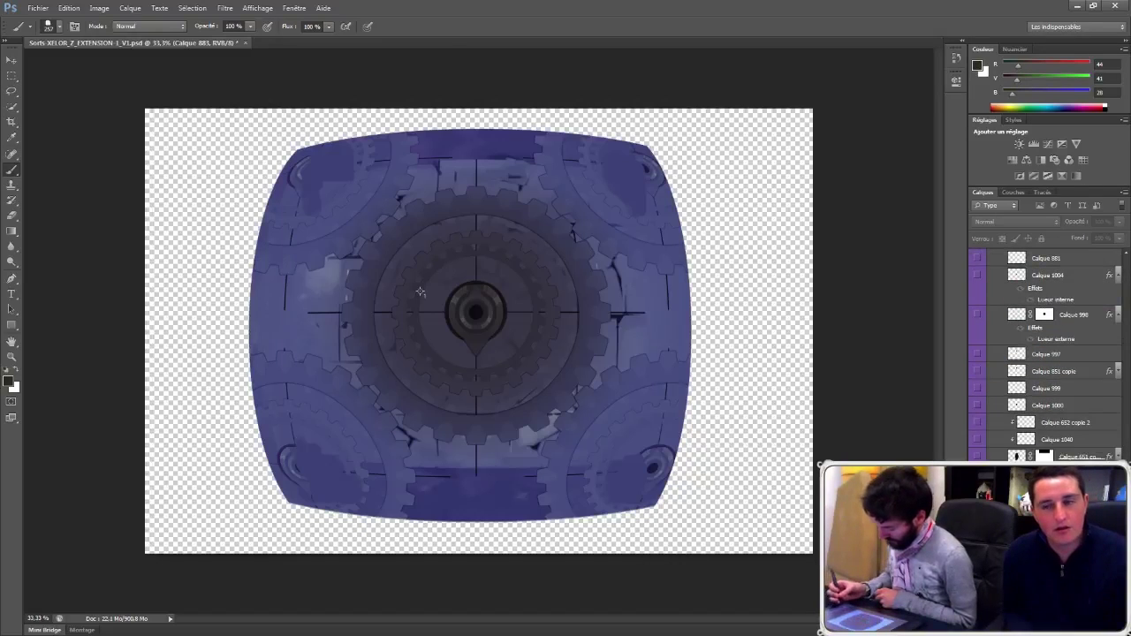
scroll(1114, 448, "up", 1)
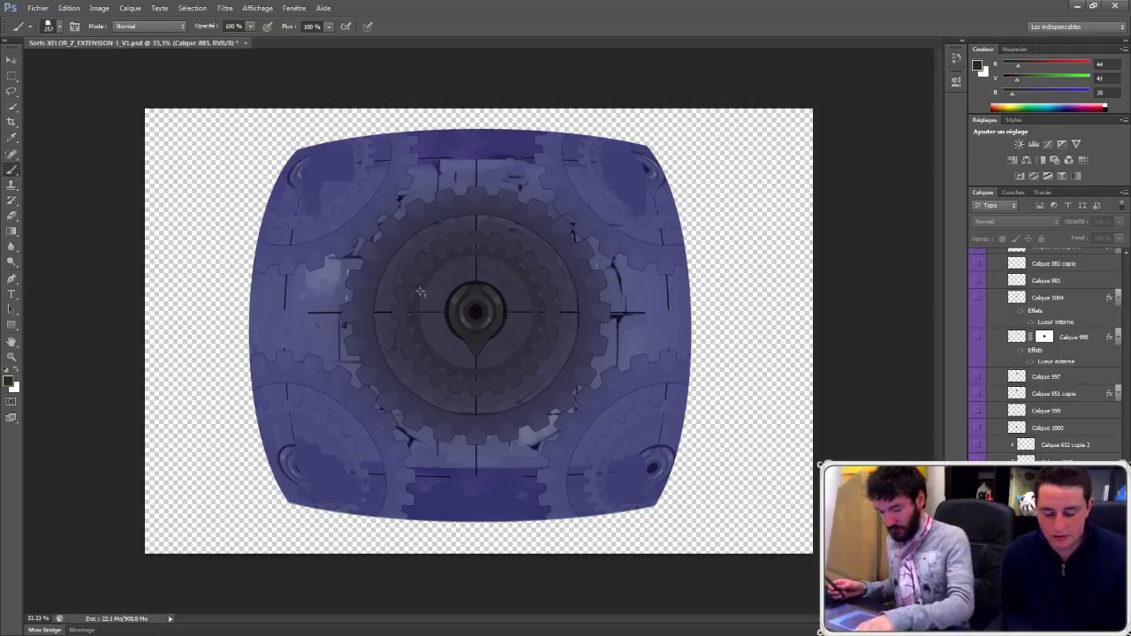
key("ctrl+s")
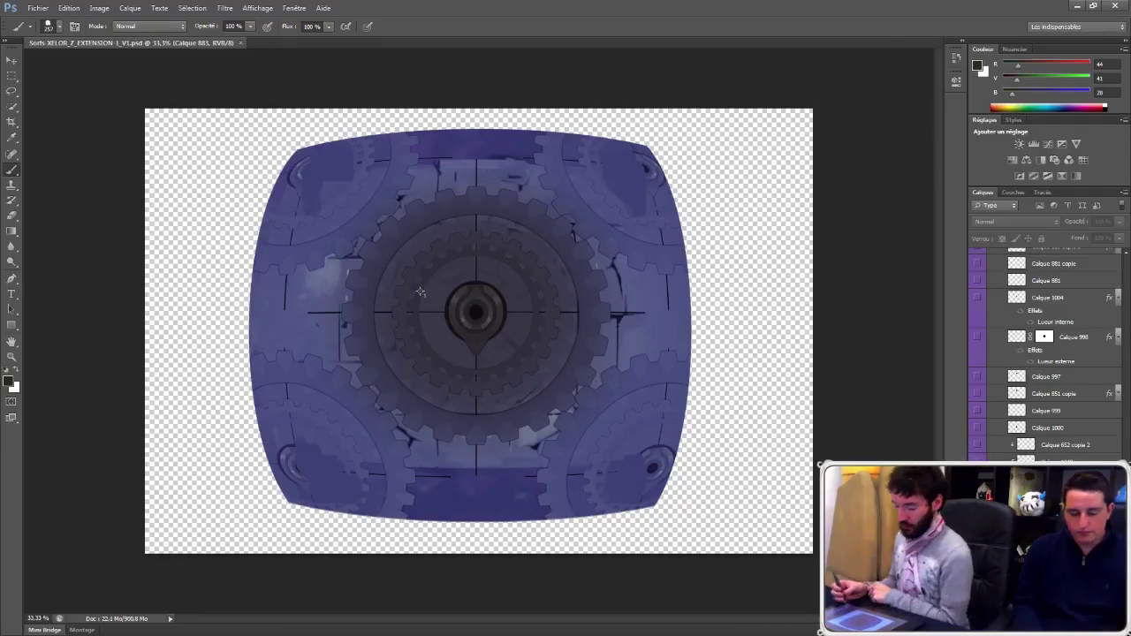
Step: Bring back the dark overlay and the glowing clock hands above the gear background
key("ctrl+z")
key("ctrl+z")
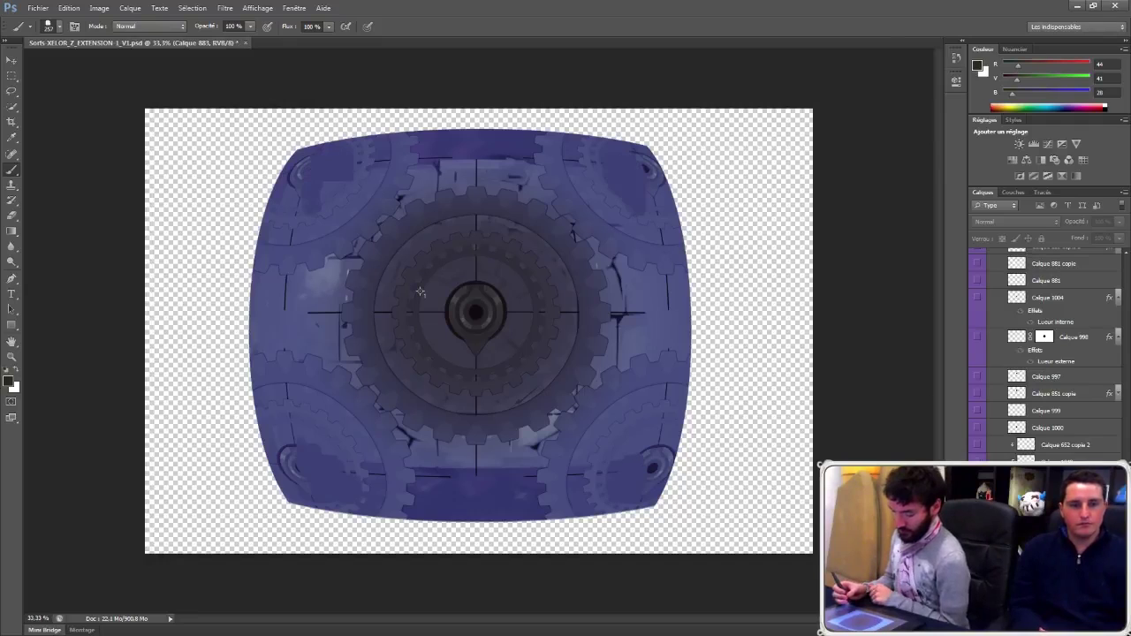
key("ctrl+alt+z")
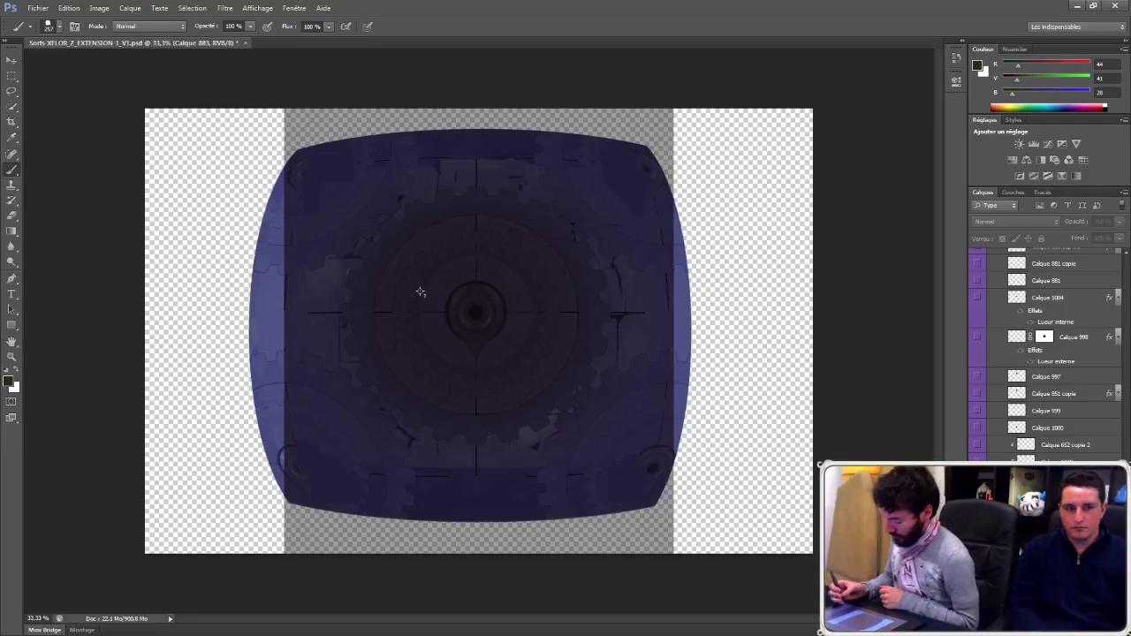
key("ctrl+alt+z")
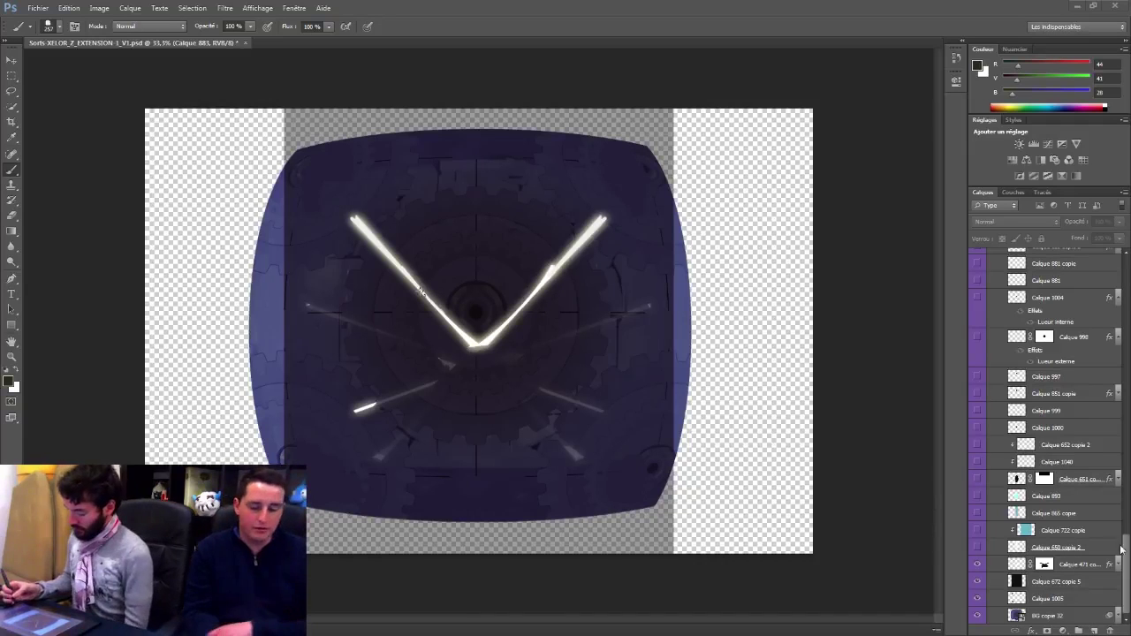
Step: Add a layer at the top of the Chronophagie group and fill everything outside a square around the clock with the background's sampled blue-purple
left_click_drag(1128, 556, 1126, 477)
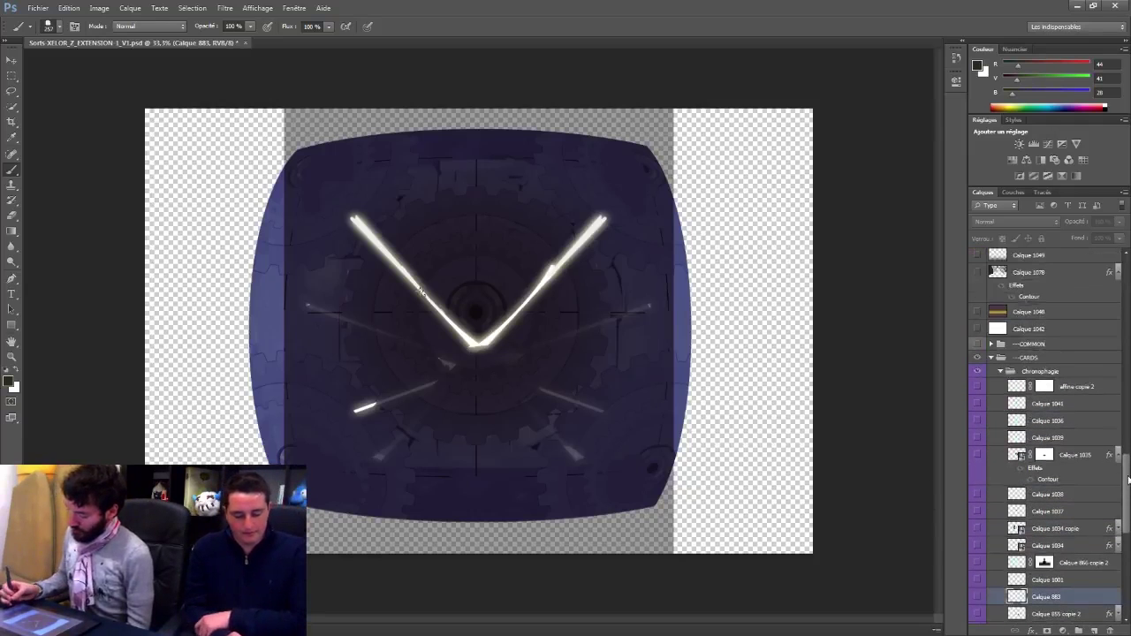
left_click(1084, 394)
left_click(1094, 630)
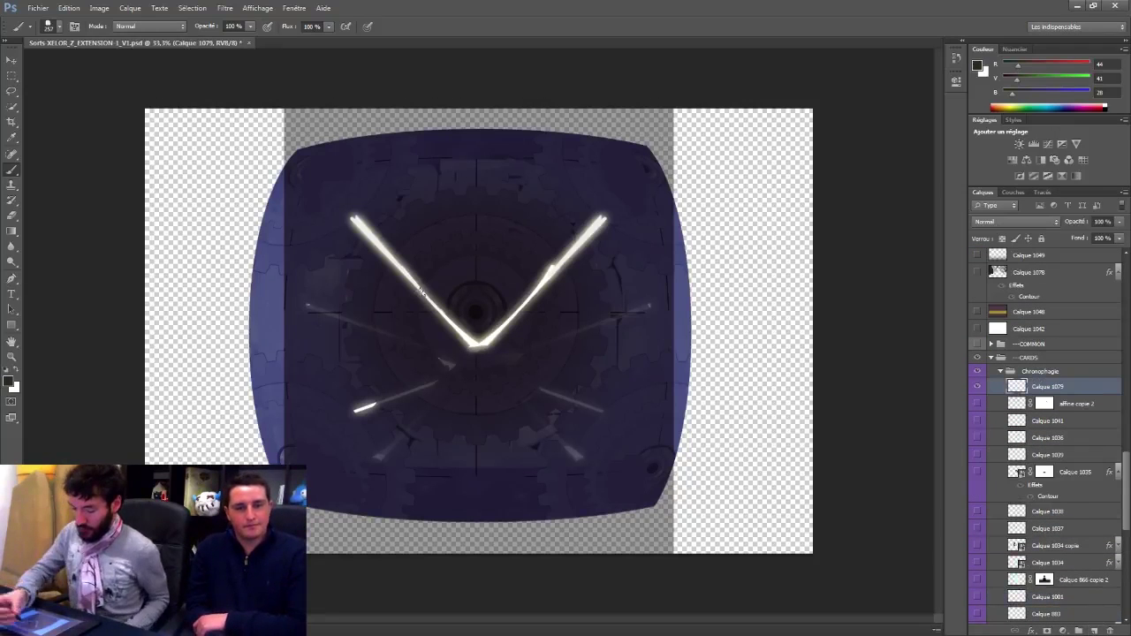
left_click(12, 77)
mouse_move(285, 161)
left_mouse_down()
mouse_move(449, 258)
mouse_move(661, 499)
left_mouse_up()
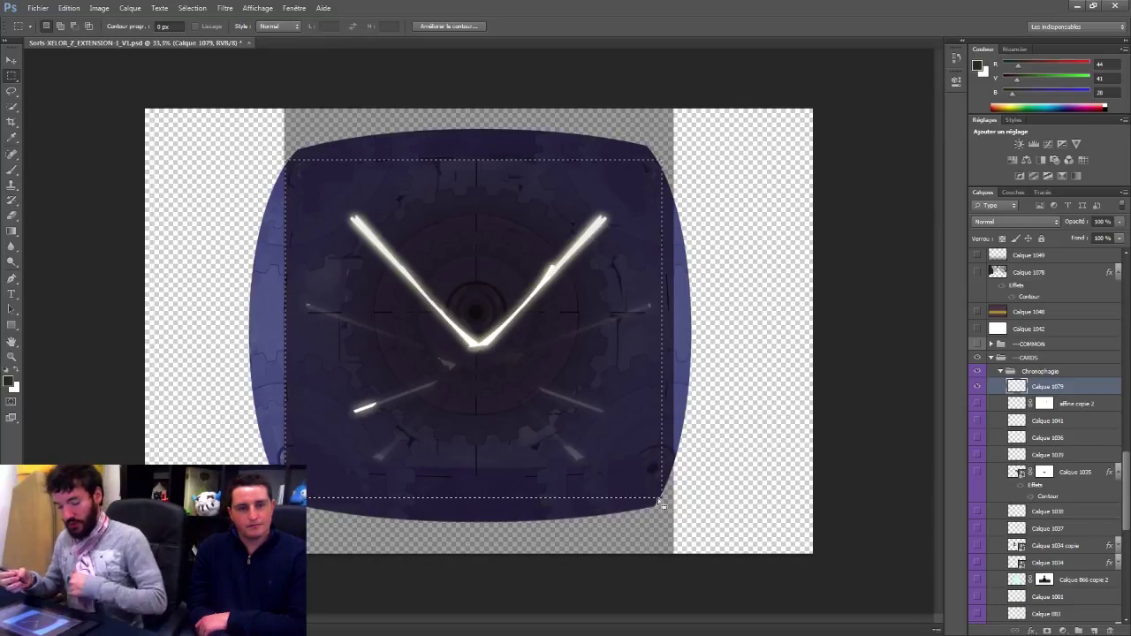
key("b")
left_click(276, 235, "alt")
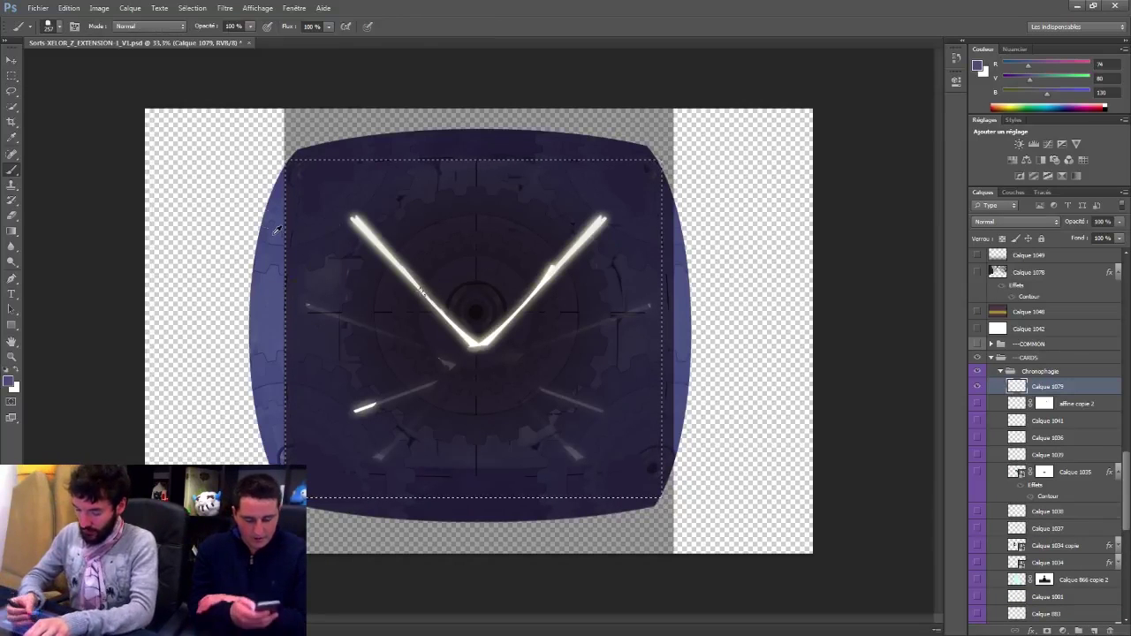
key("ctrl+shift+i")
key("alt+BackSpace")
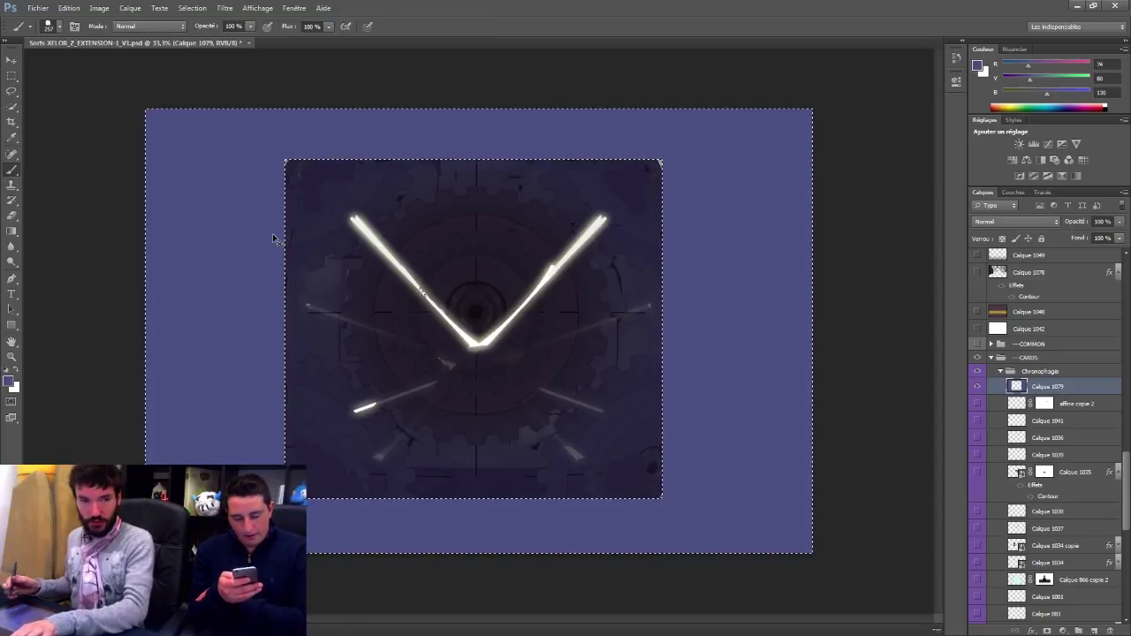
Step: Desaturate the frame around the card to neutral grey with Hue/Saturation and clear the selection
key("ctrl+u")
left_click_drag(532, 246, 450, 259)
key("Return")
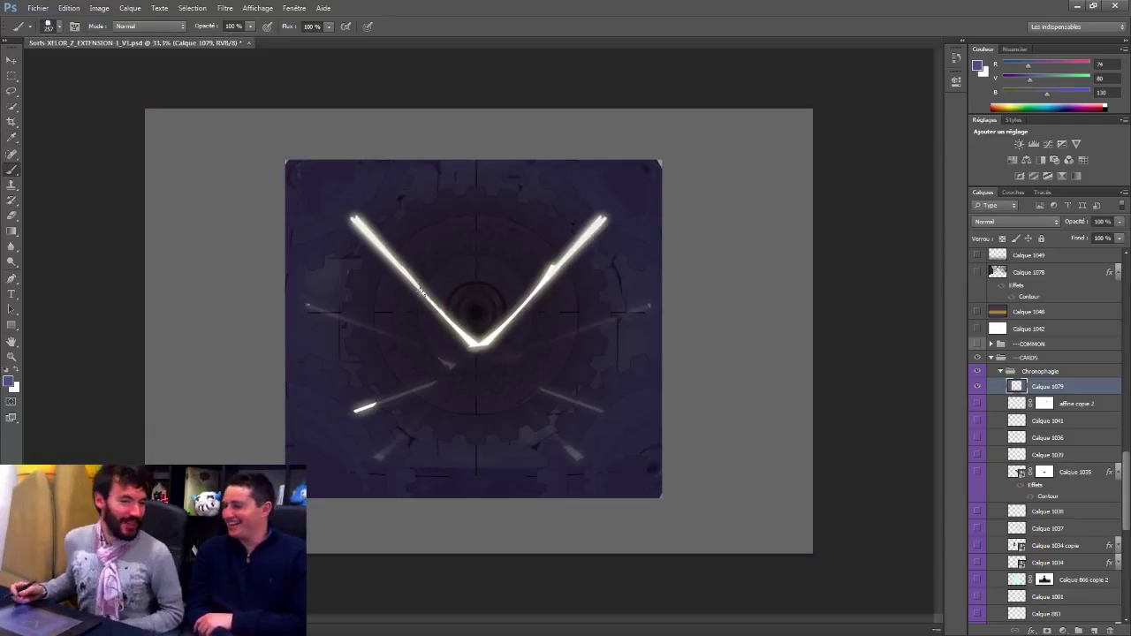
Step: Compare the card background with and without the glowing clock hands of Calque 471
left_click_drag(1126, 492, 1120, 608)
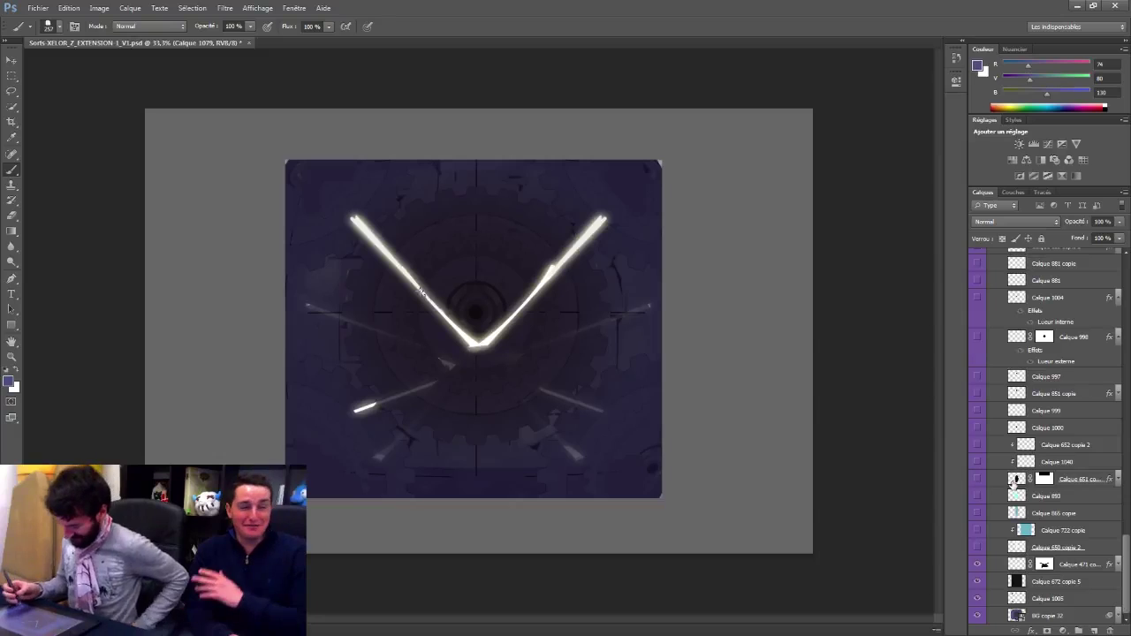
left_click(978, 565)
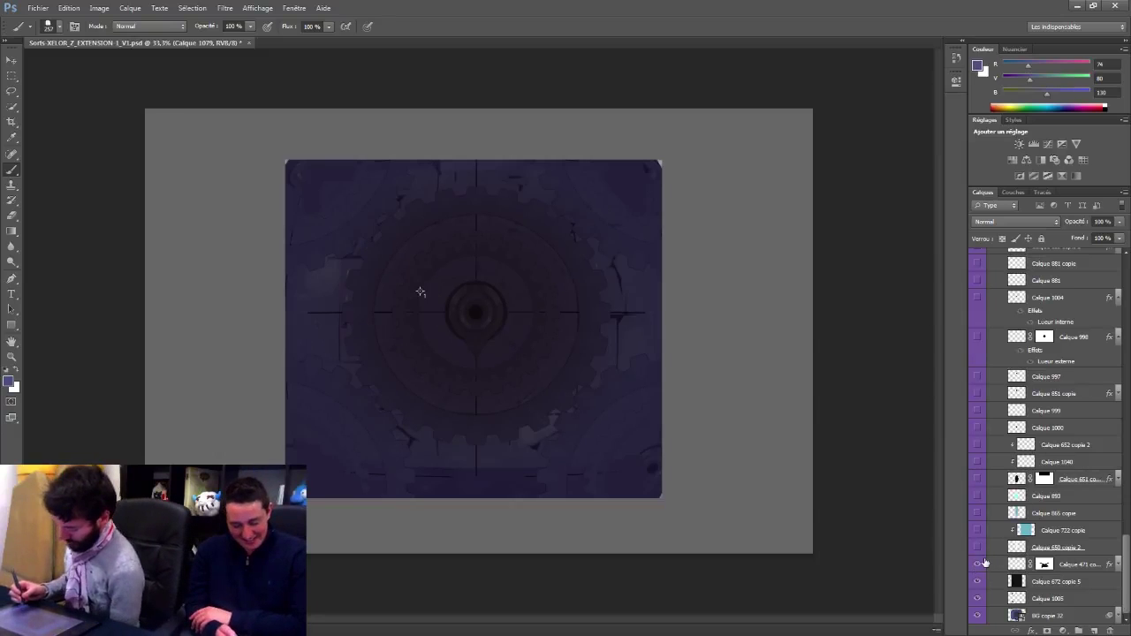
left_click(978, 564)
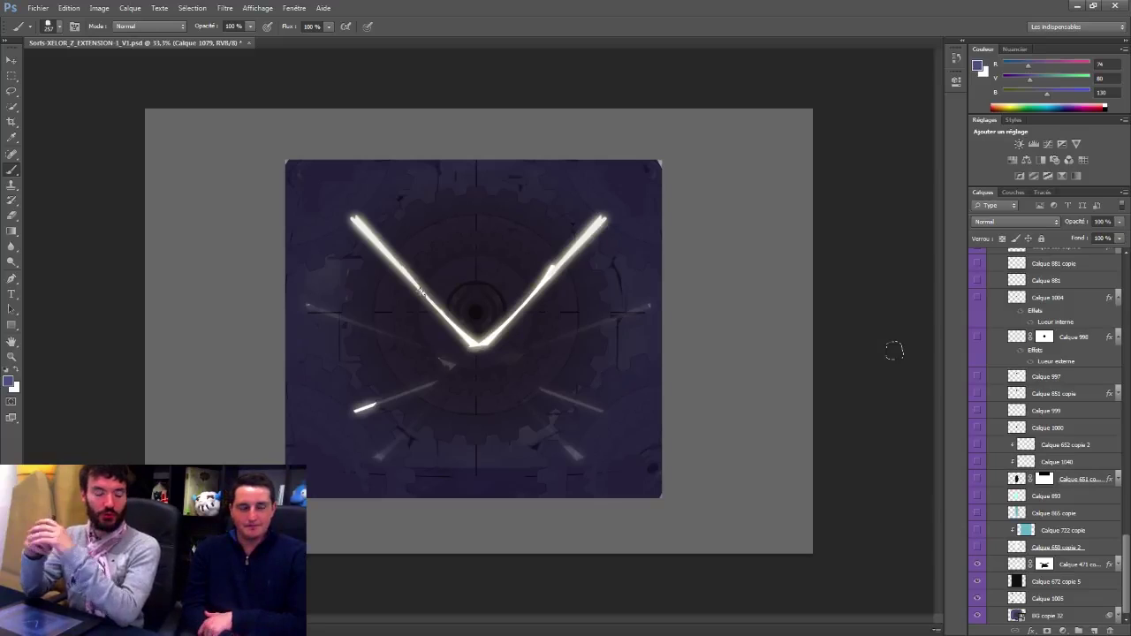
Step: Reveal the central light beam, its turquoise tint and the surrounding halo, from Calque 650 copie 2 up to Calque 893
left_click(977, 548)
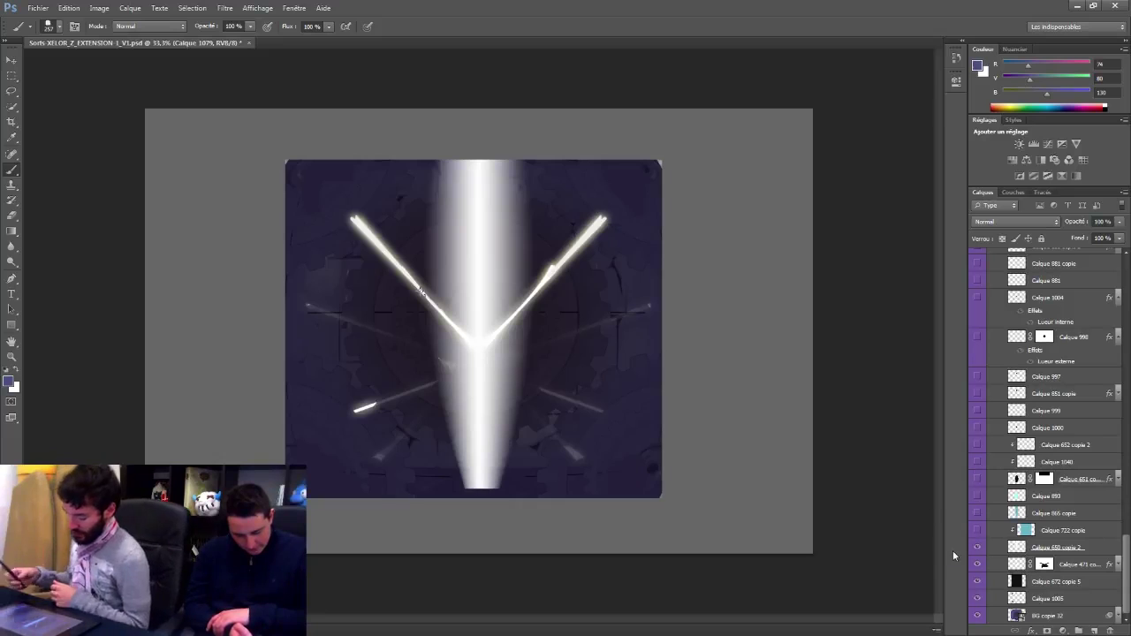
left_click(977, 530)
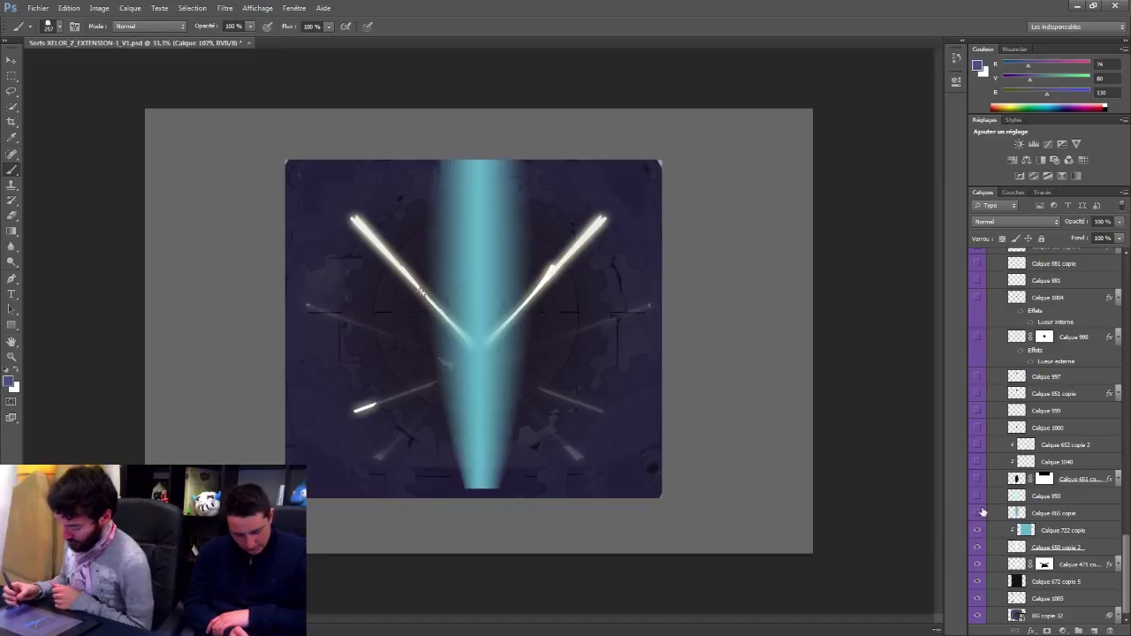
left_click(978, 514)
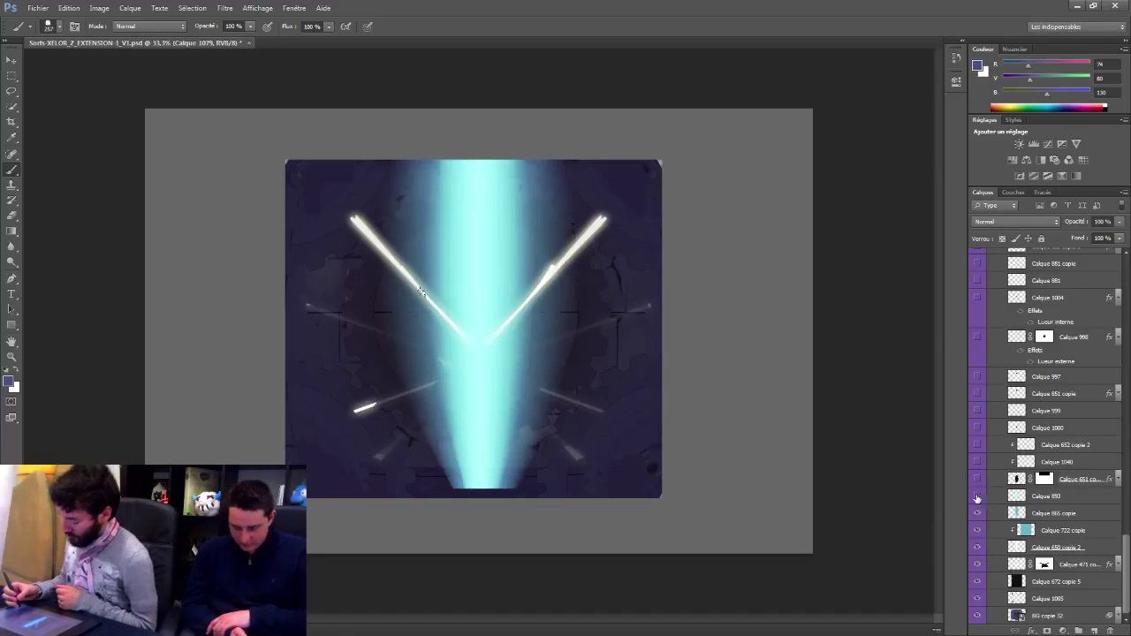
left_click(987, 497)
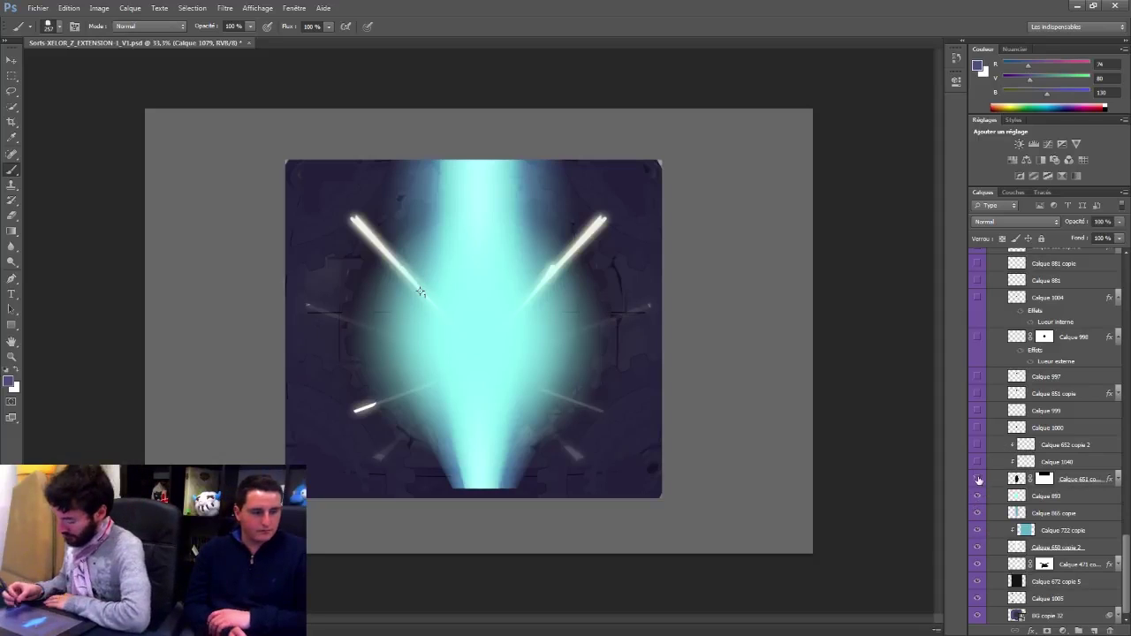
Step: Reveal the character's dark silhouette with its clipped shading and the toothed seam, up to Calque 999
left_click(977, 479)
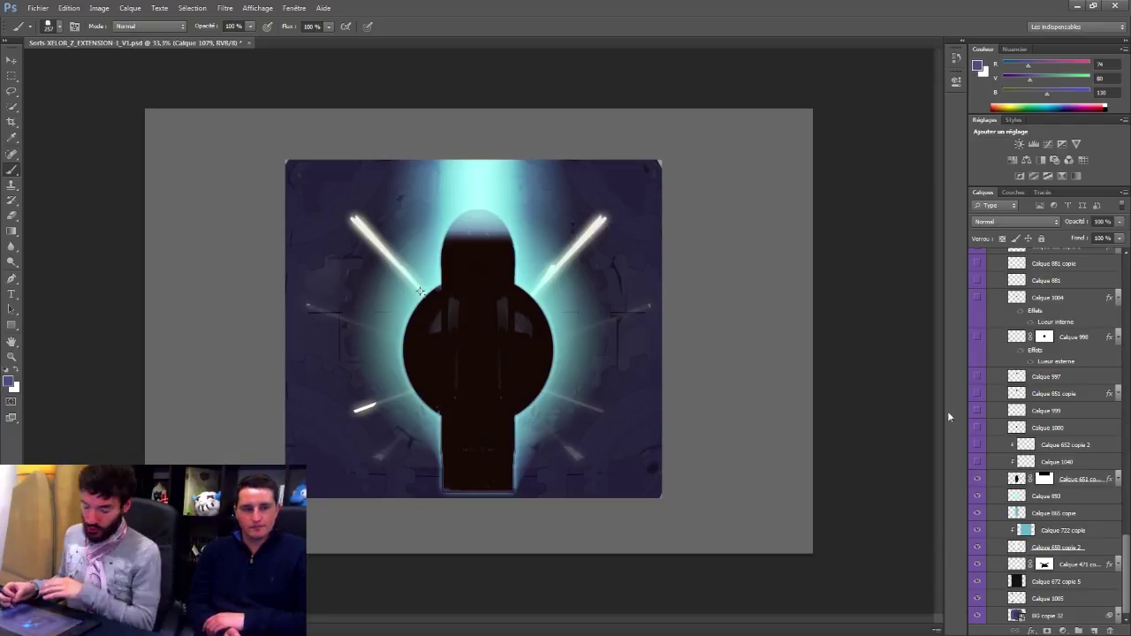
left_click(977, 461)
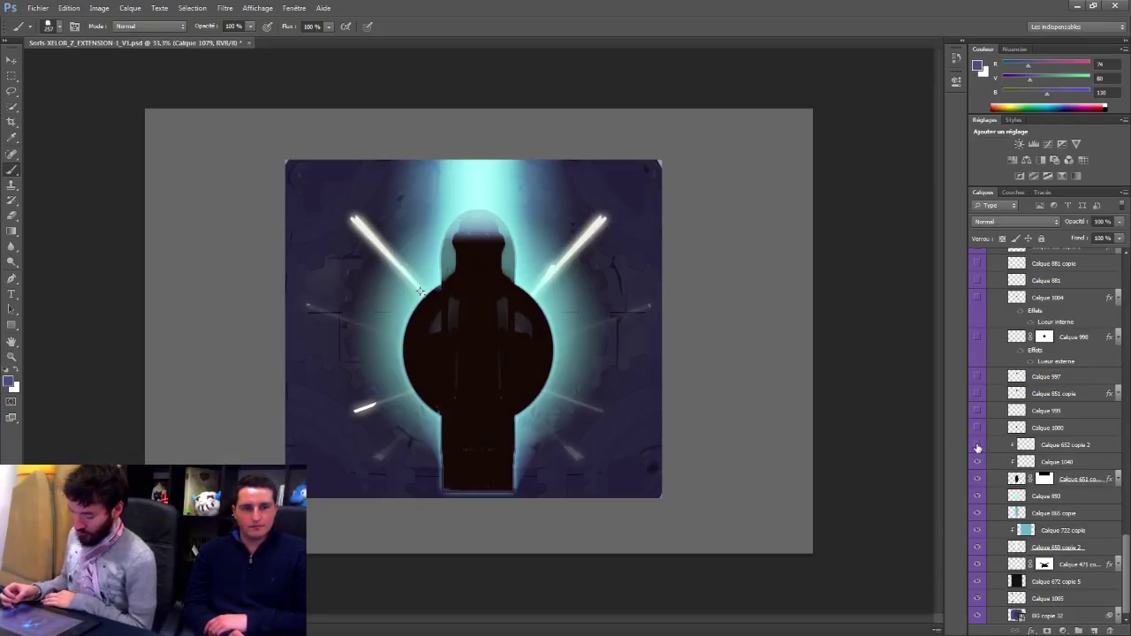
left_click(978, 445)
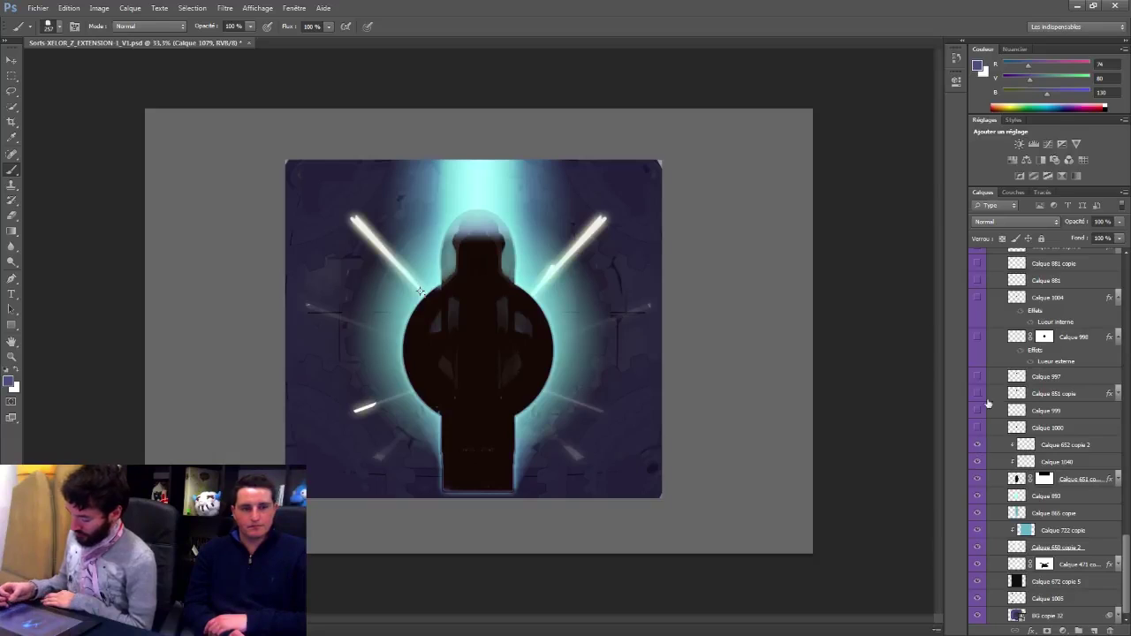
left_click(978, 429)
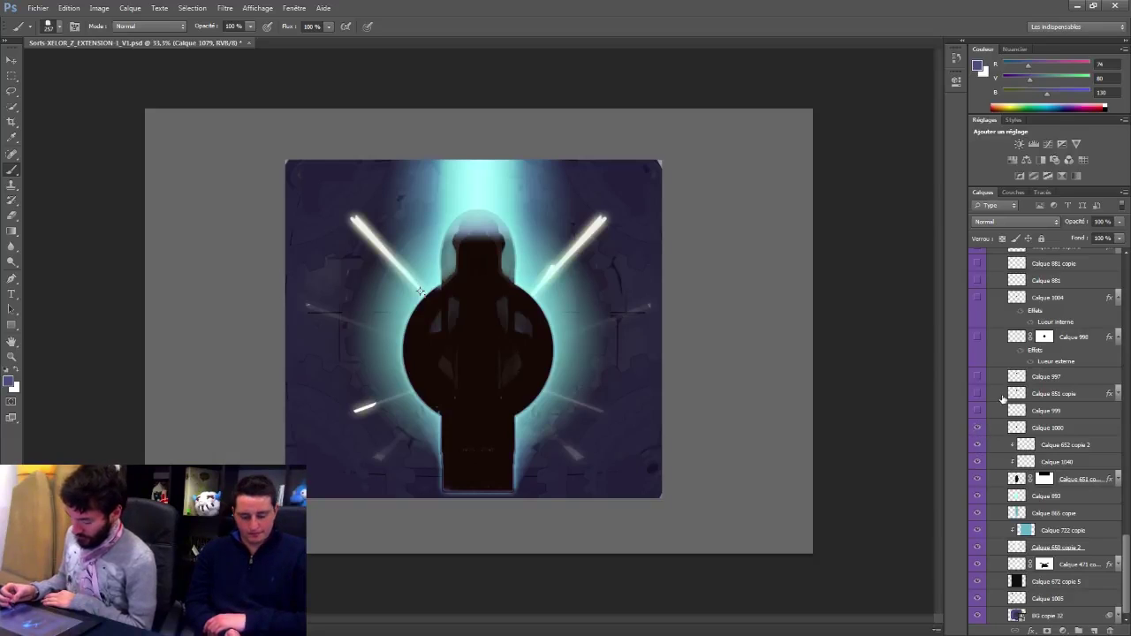
left_click(977, 412)
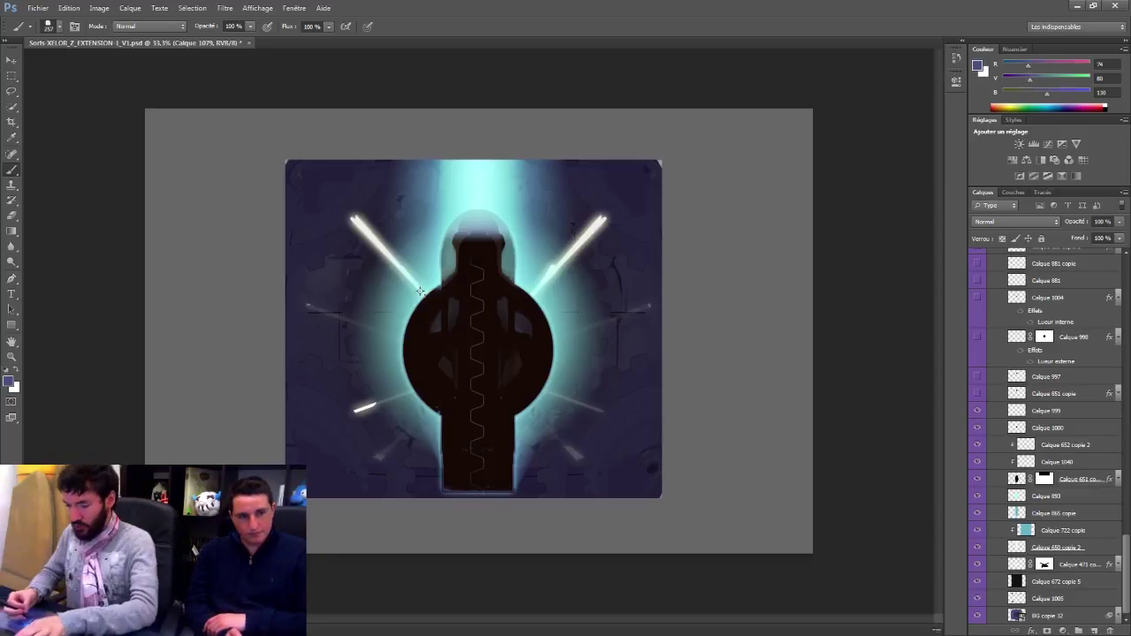
Step: Reveal the head, skull face, glowing eyes and round chest glow, from Calque 851 copie up to Calque 1004
scroll(470, 283, "up", 1)
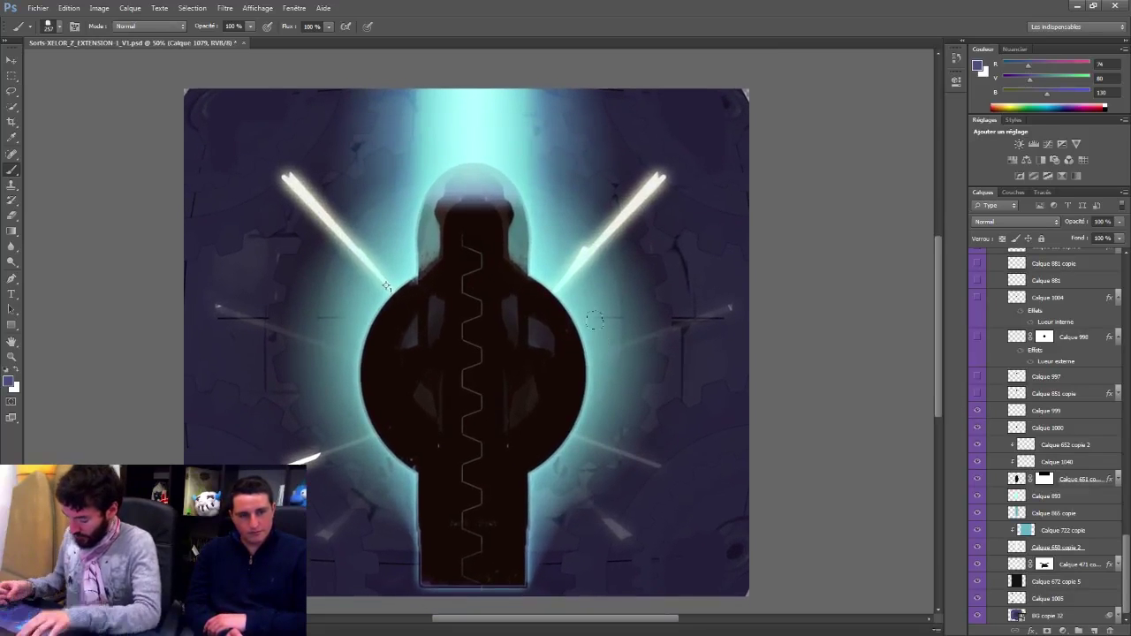
left_click(977, 392)
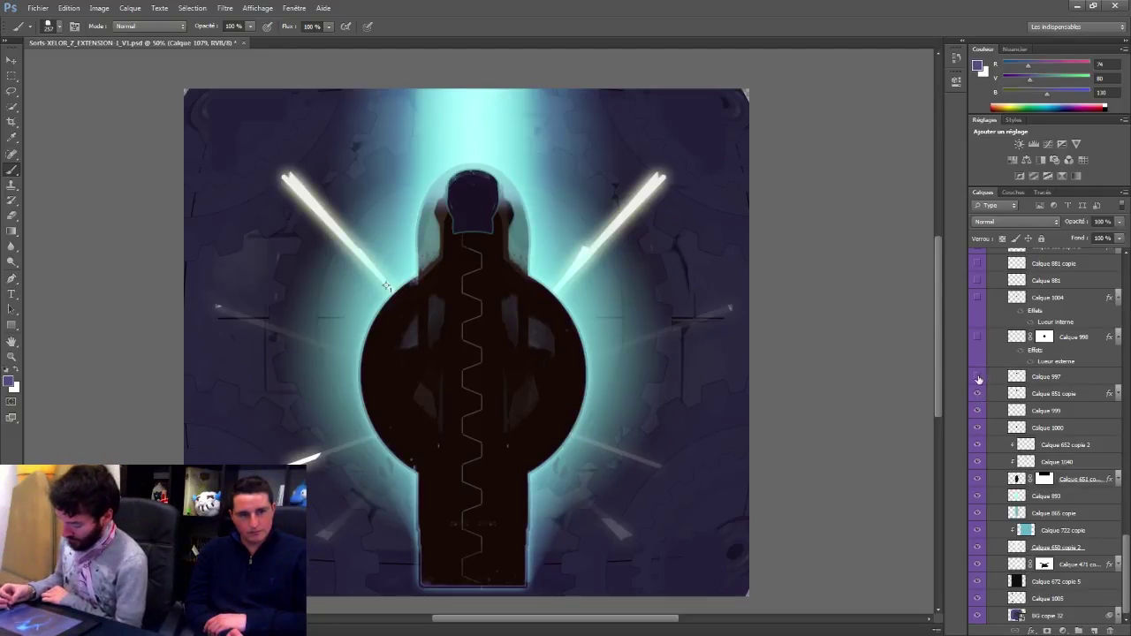
left_click(976, 378)
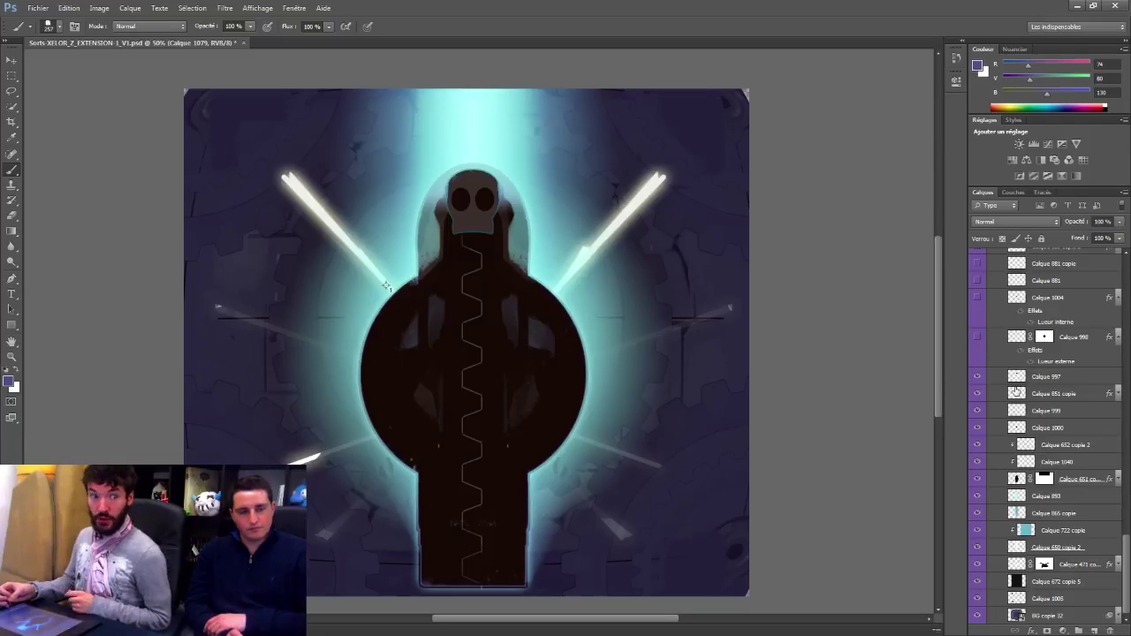
scroll(1119, 543, "up", 2)
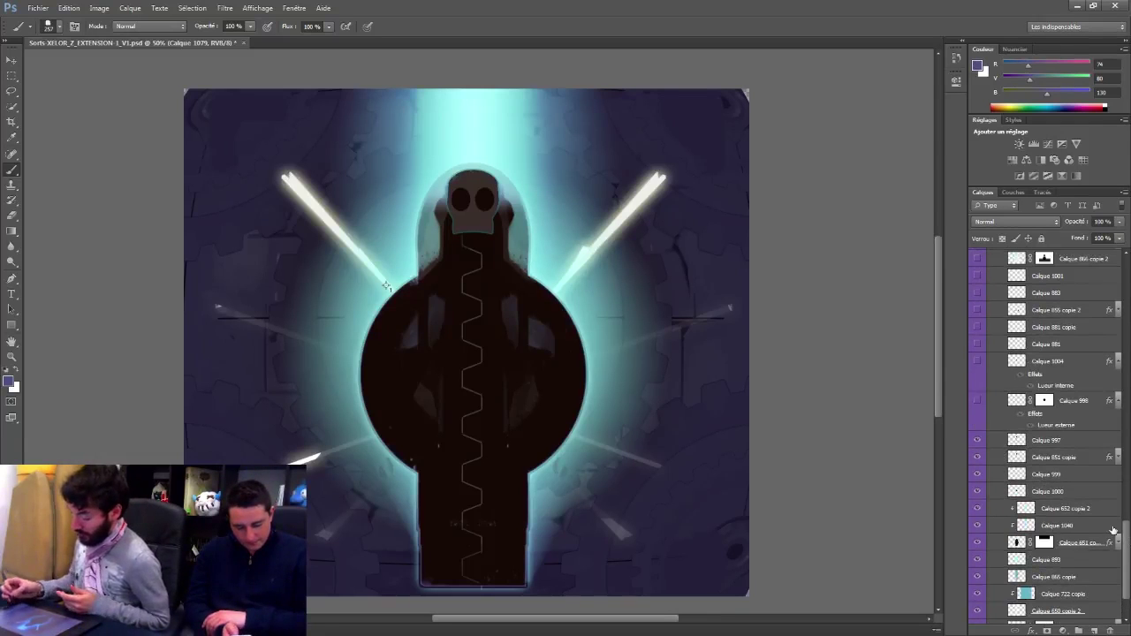
left_click(978, 402)
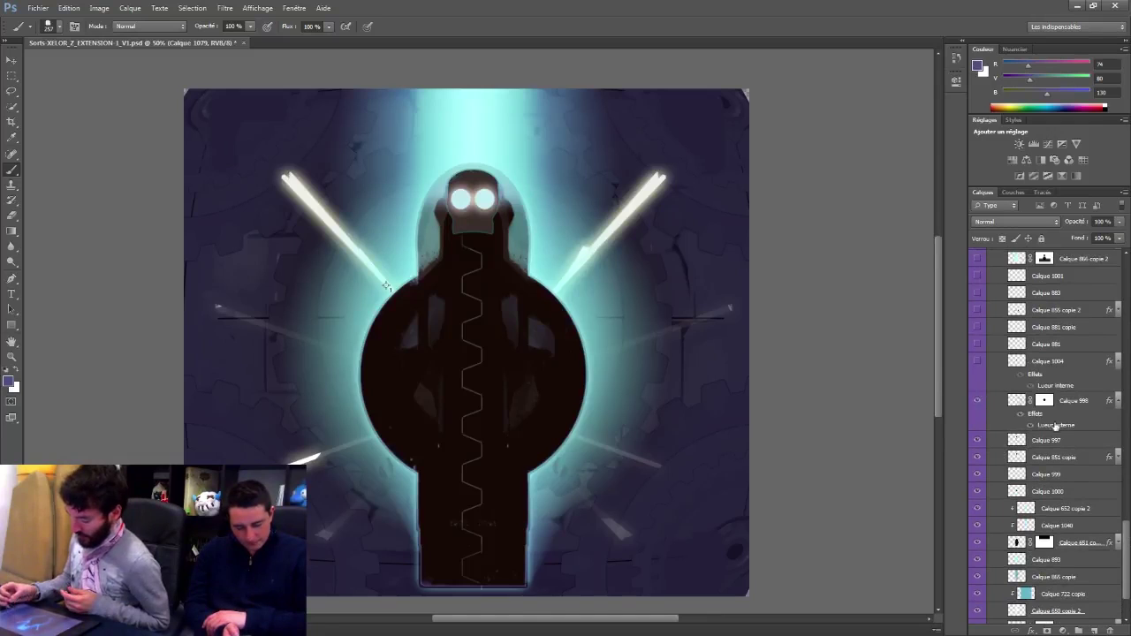
scroll(1121, 537, "up", 3)
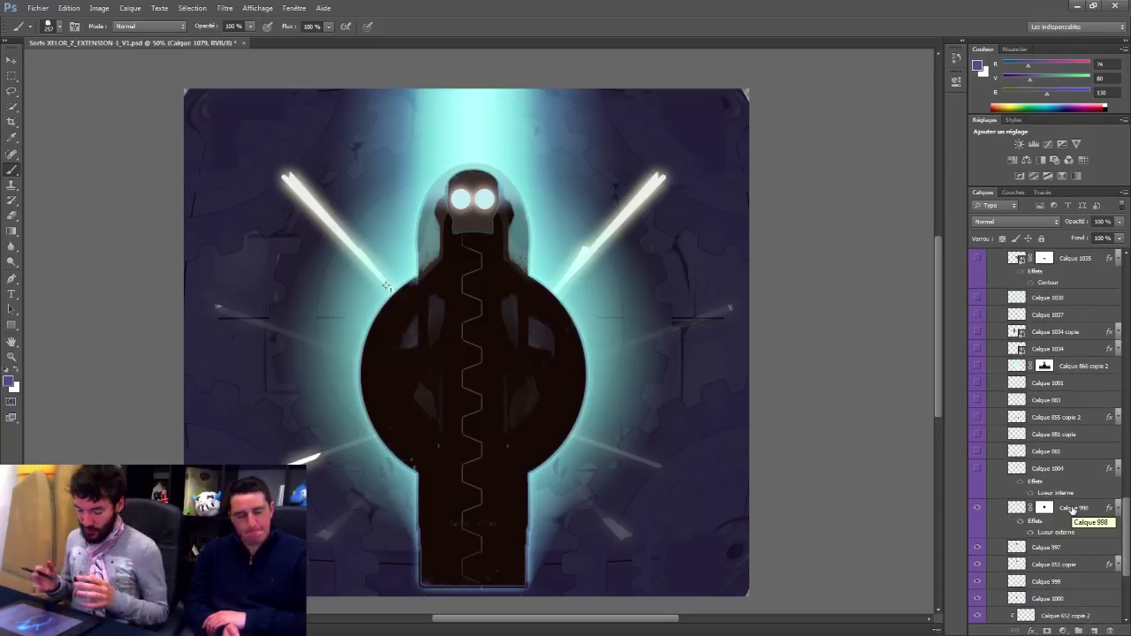
left_click(979, 469)
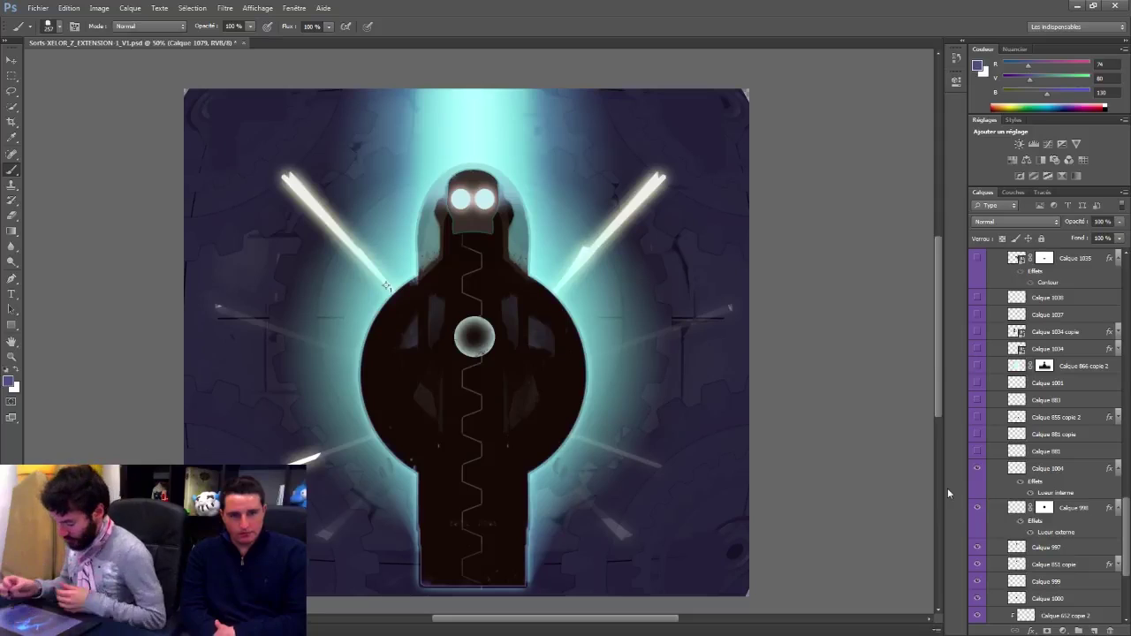
Step: Show the robot body's shading layers Calque 881, Calque 881 copie and Calque 855 copie 2
left_click(978, 450)
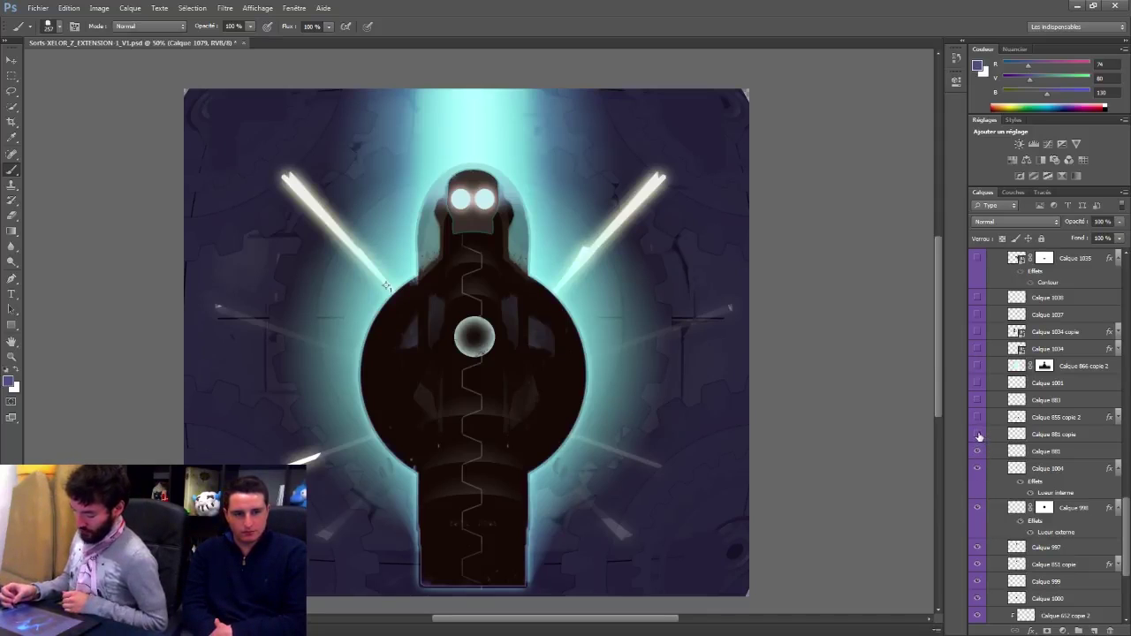
left_click(979, 433)
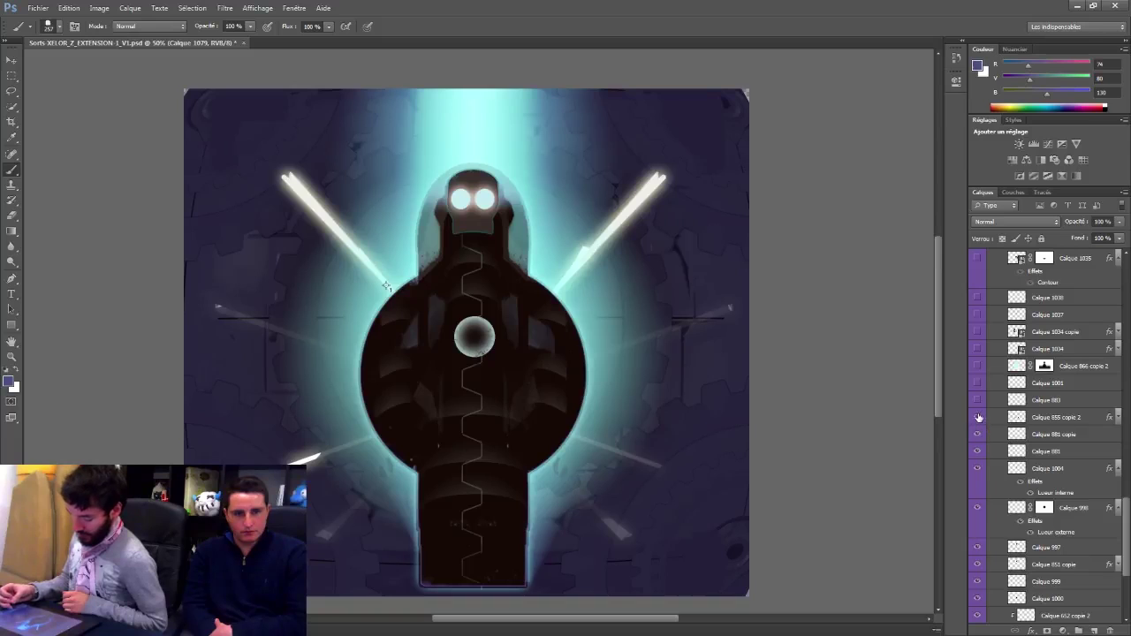
left_click(978, 416)
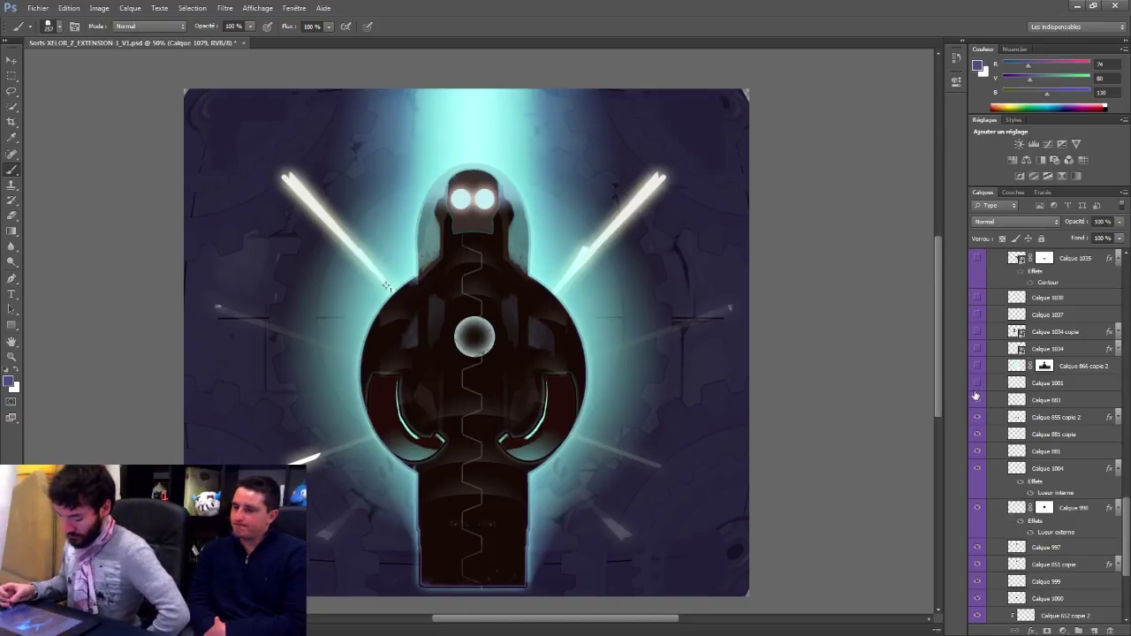
Step: Toggle the Calque 883 highlights for comparison, leave them visible, and show Calque 1001
left_click(977, 400)
left_click(977, 401)
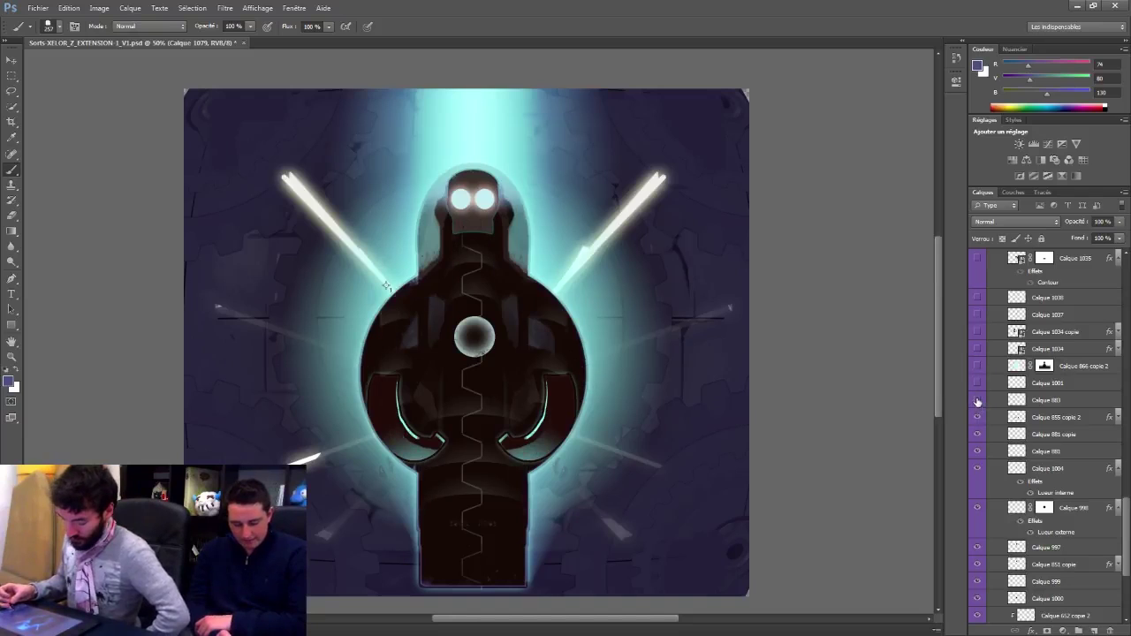
left_click(978, 401)
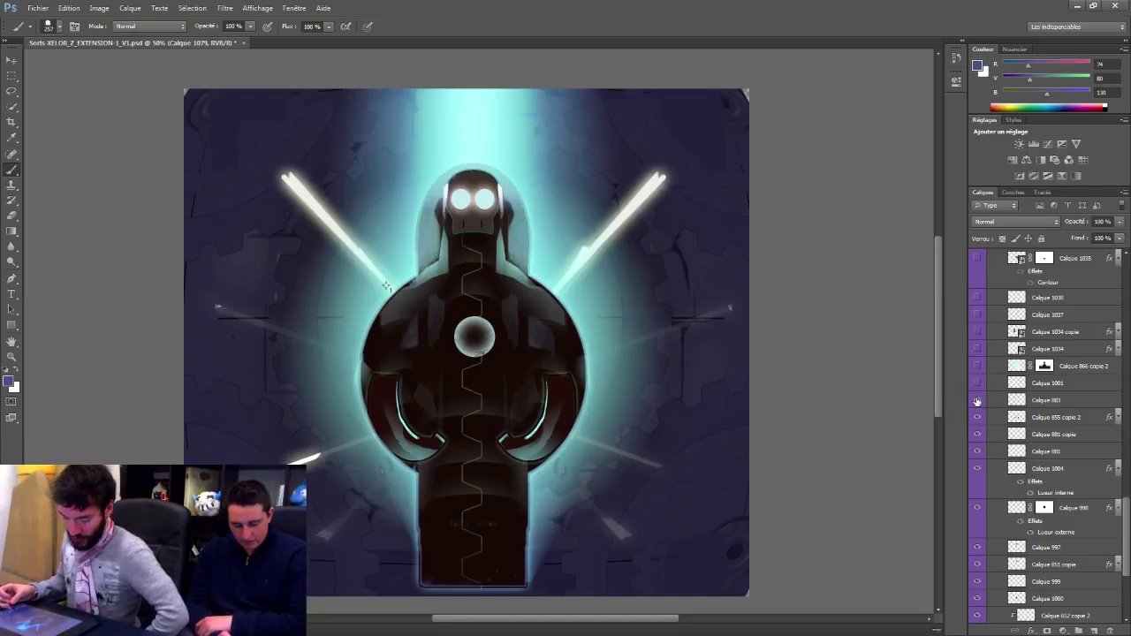
left_click(976, 401)
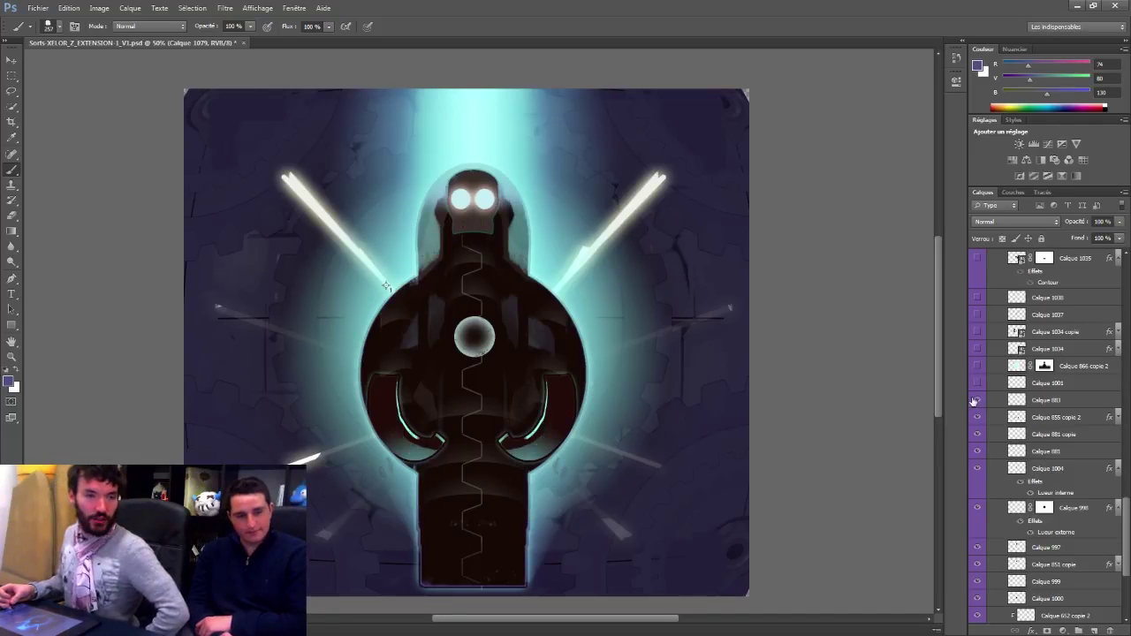
left_click(977, 399)
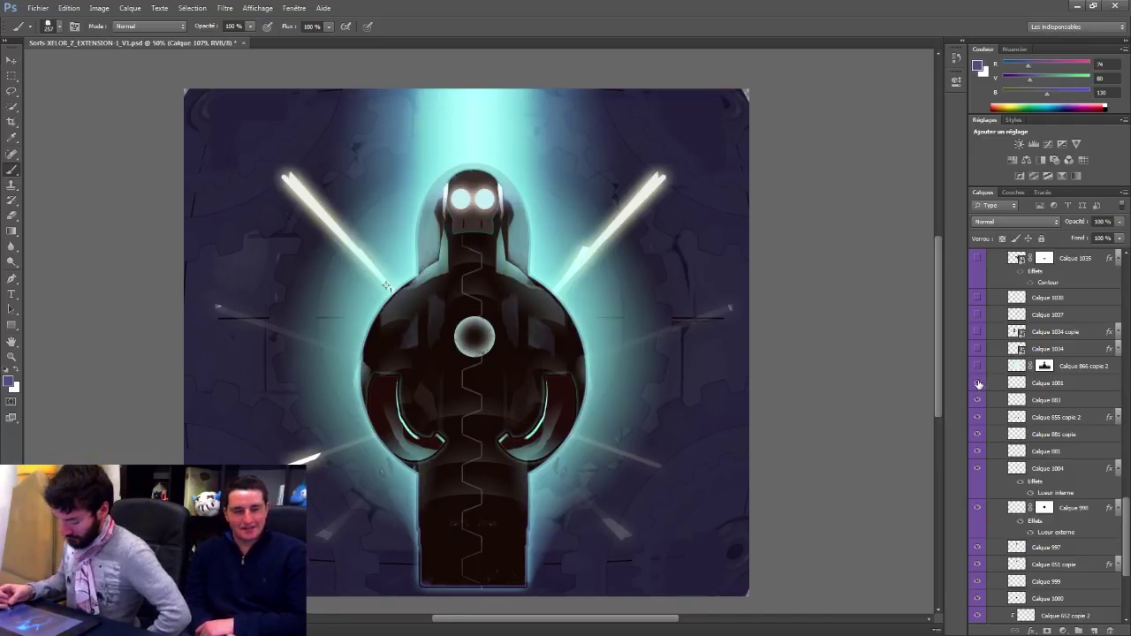
left_click(978, 383)
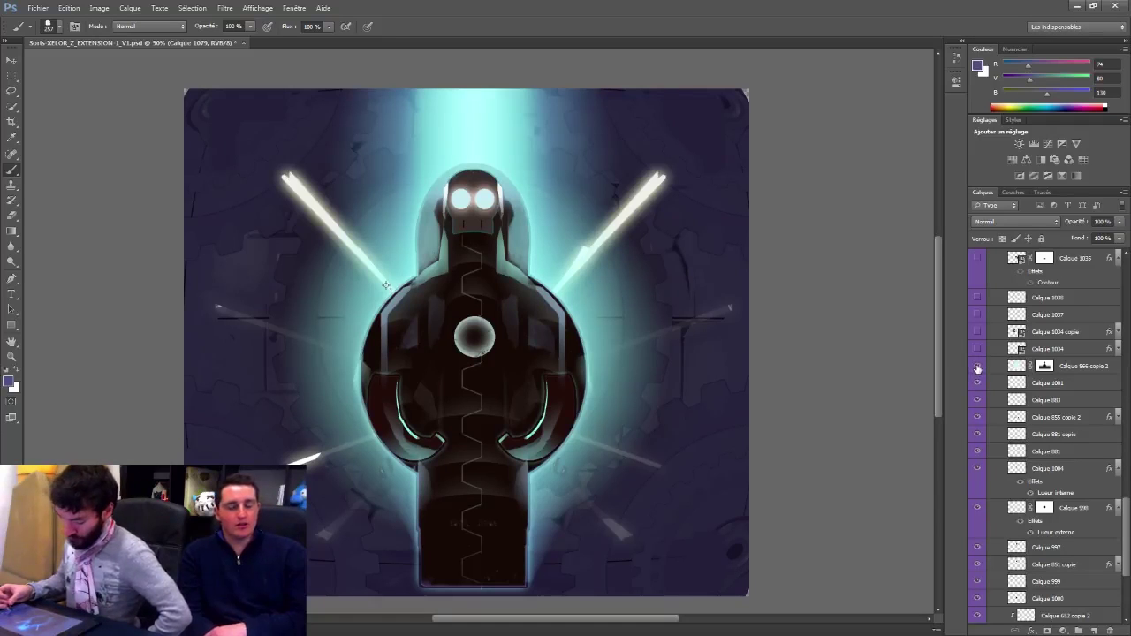
Step: Compare the illustration with and without the glowing clock effects of Calque 866 copie 2
left_click(978, 367)
left_click(976, 367)
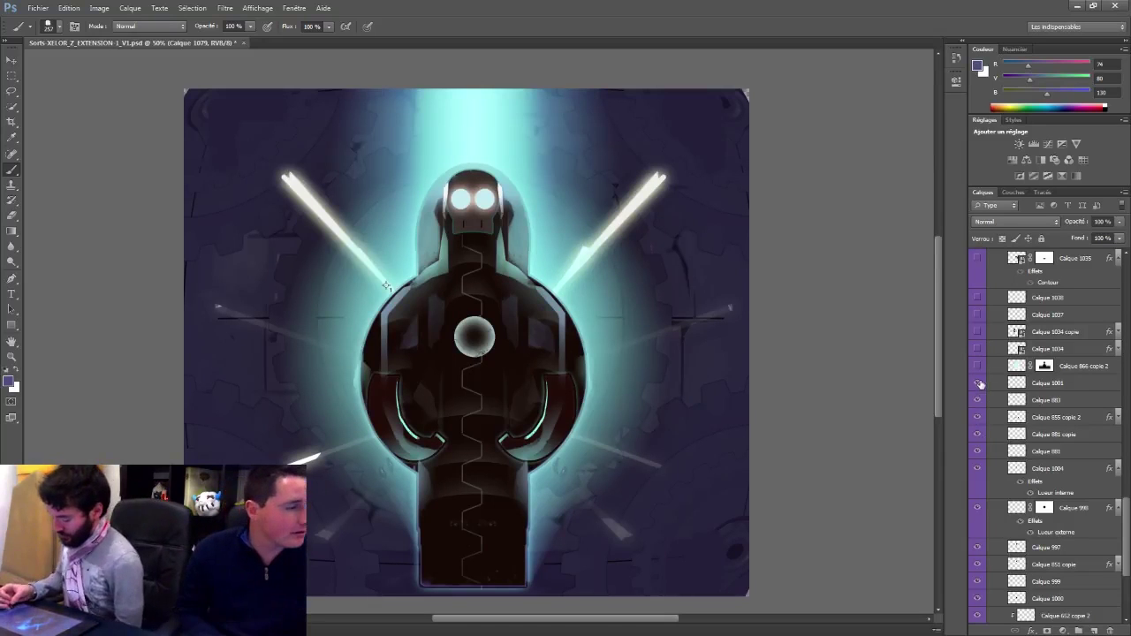
left_click(977, 365)
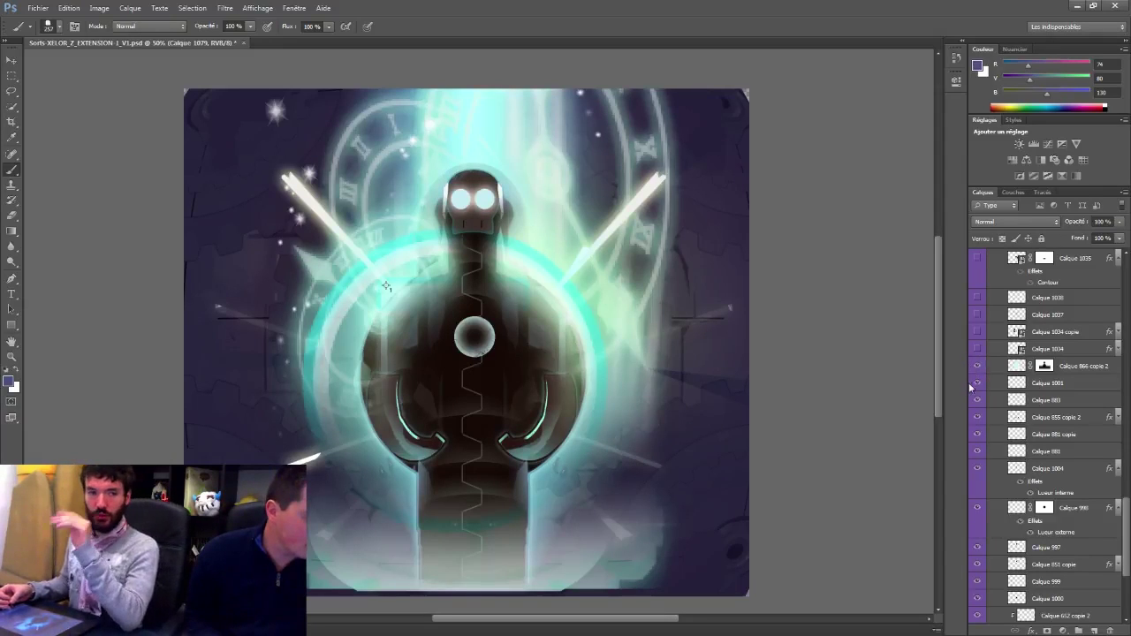
left_click(978, 366)
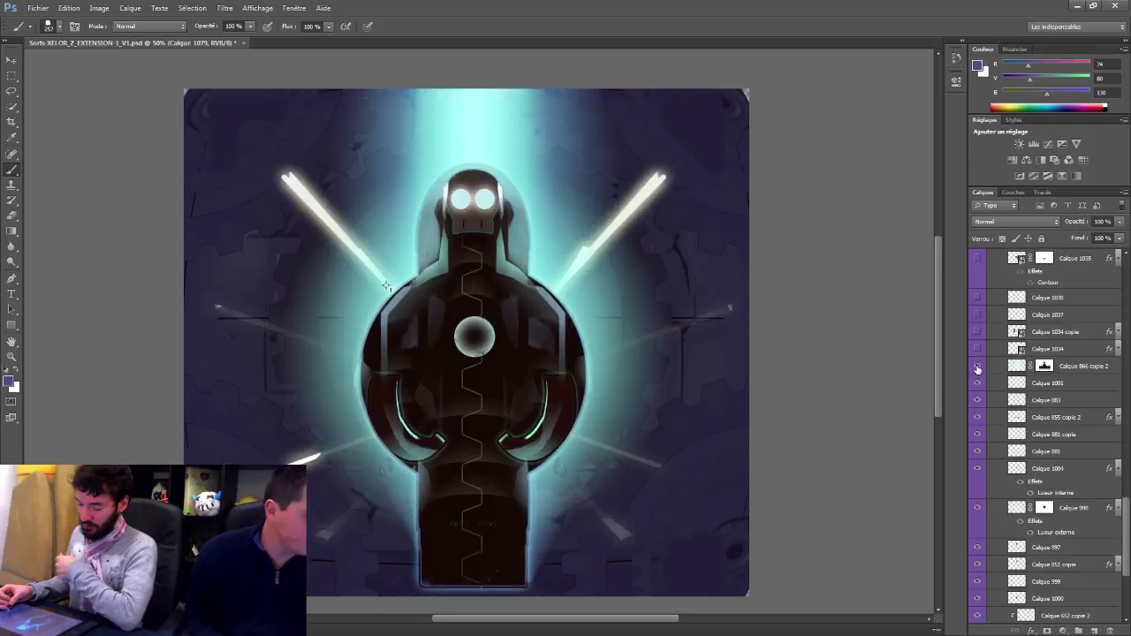
Step: Show the glow layer Calque 866 copie 2 and both raised-arm layers, Calque 1034 and Calque 1034 copie
left_click(978, 368)
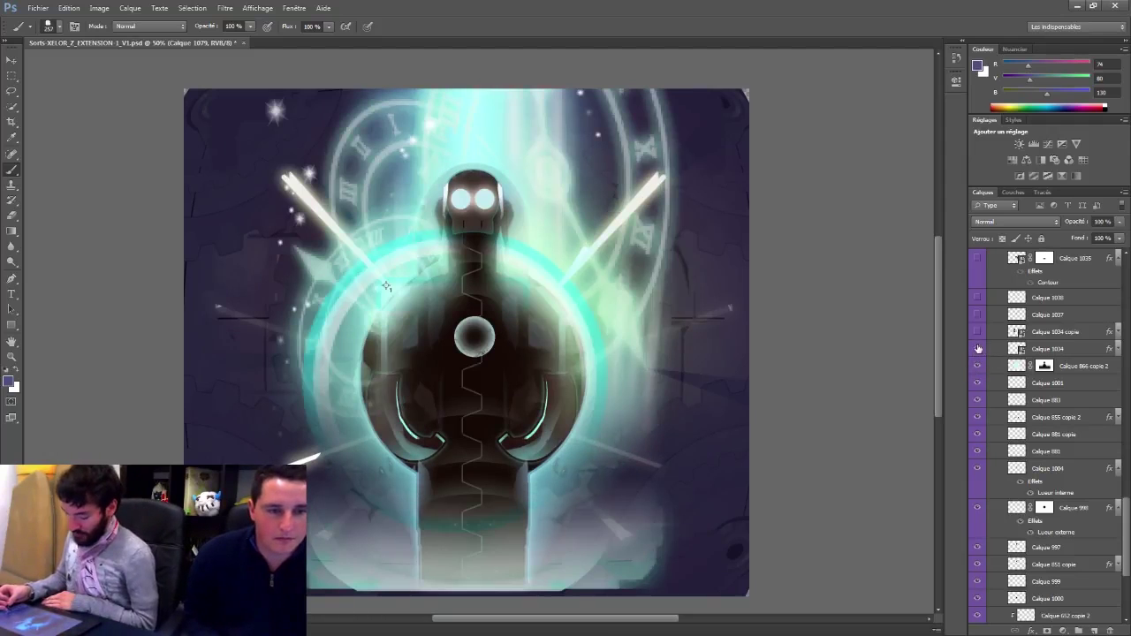
left_click(977, 349)
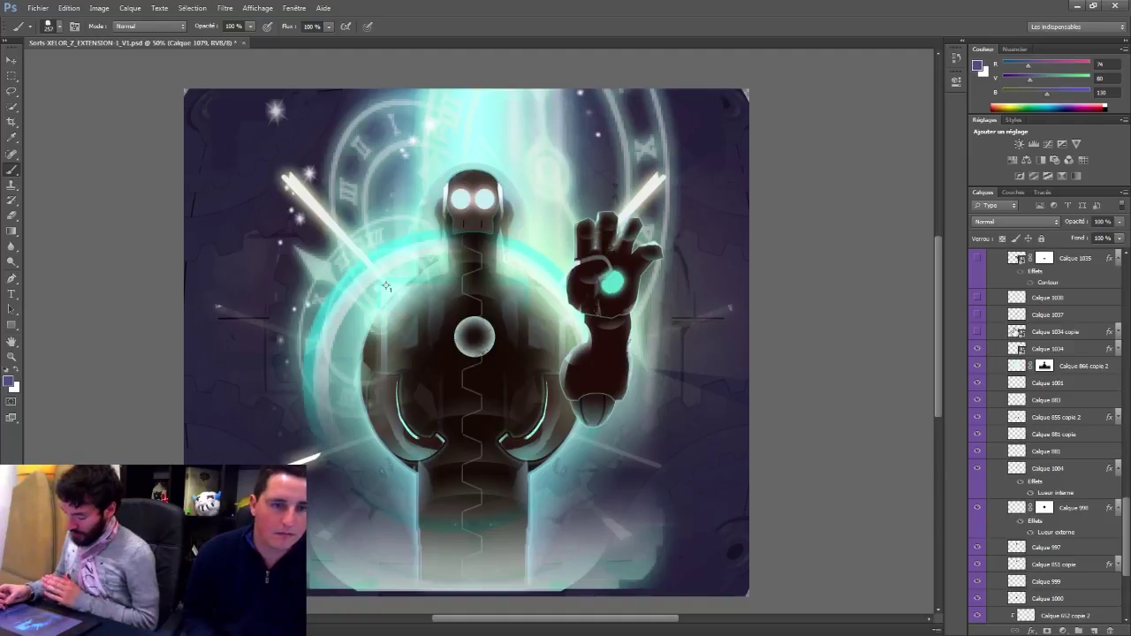
left_click(978, 332)
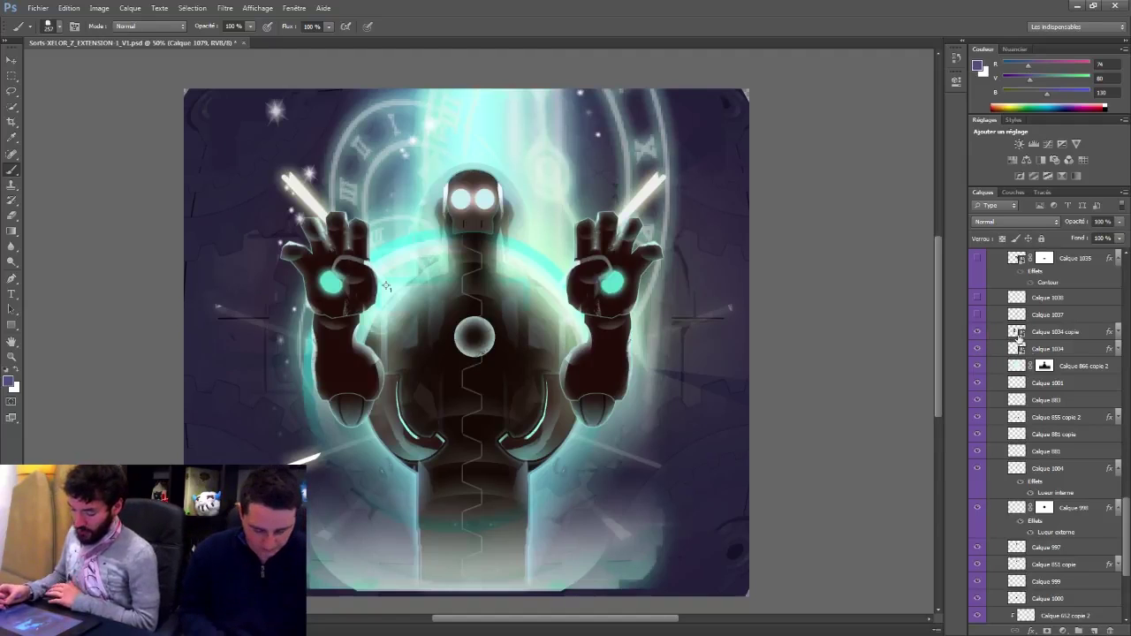
Step: Open the contents of the arm smart object Calque 1034 for a close view of the hand
left_click(1034, 349)
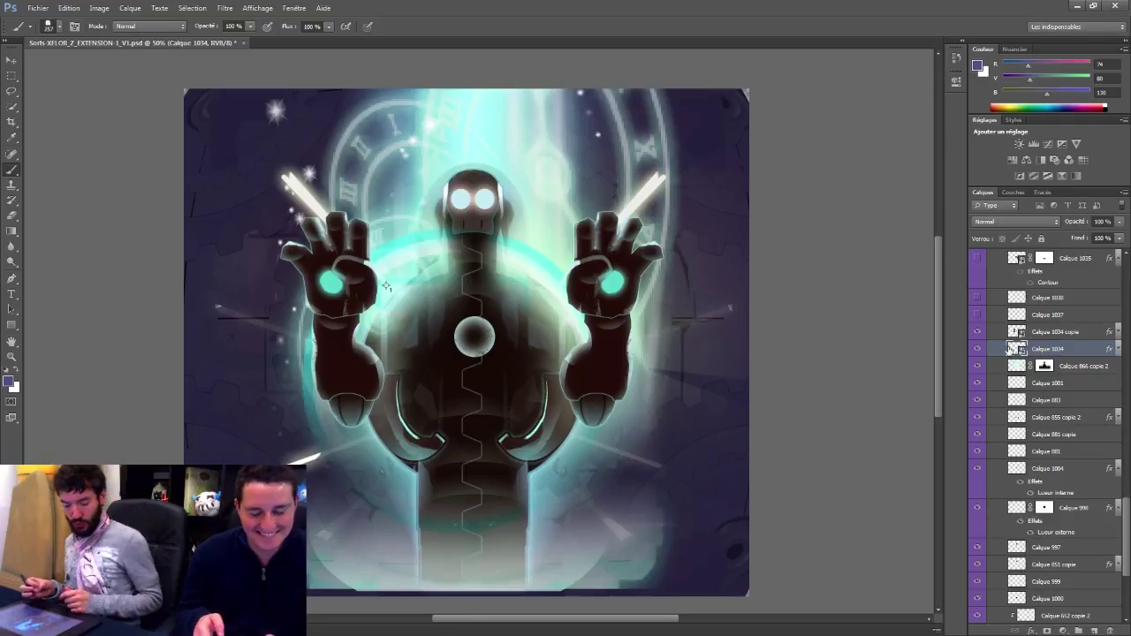
double_click(1018, 351)
left_click(604, 271)
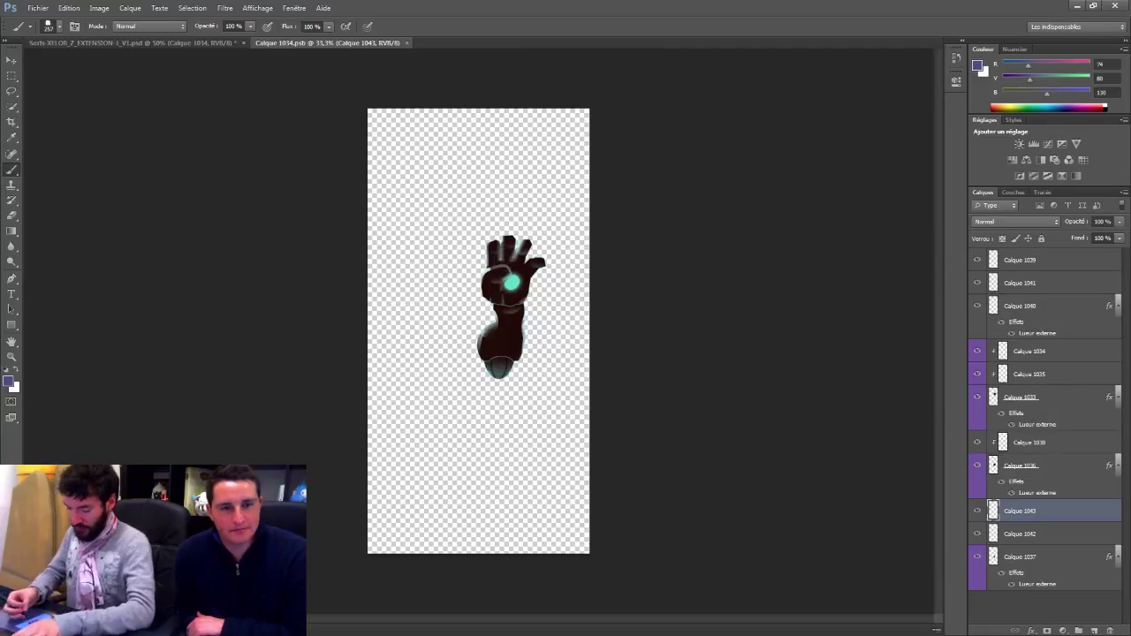
scroll(512, 278, "up", 2)
scroll(536, 280, "up", 1)
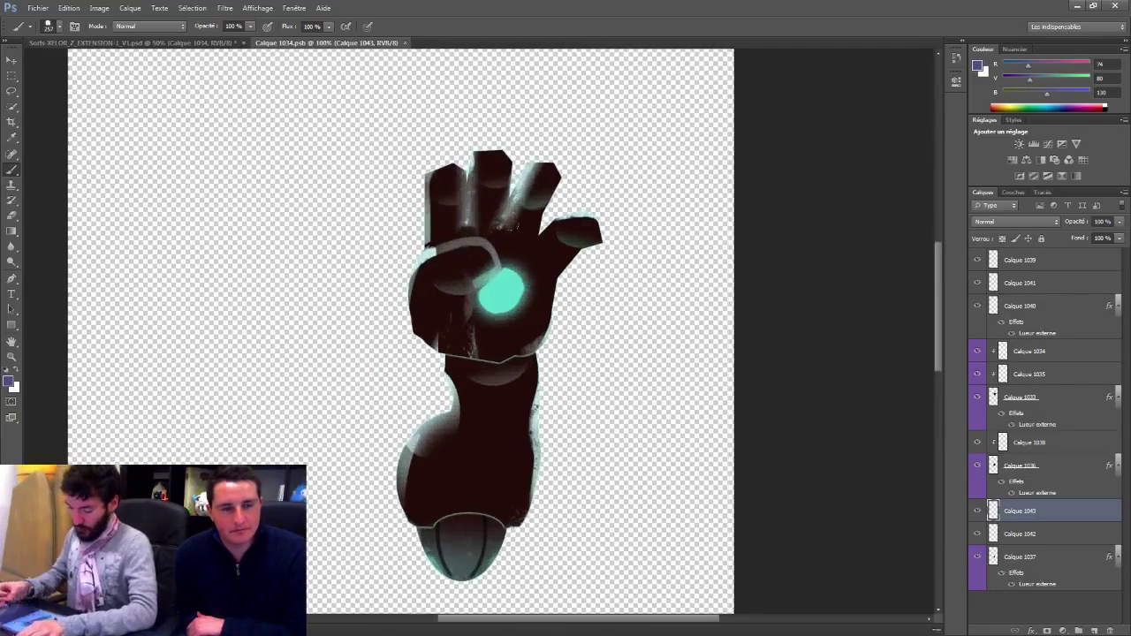
Step: Isolate the arm's base layer Calque 1037, show the layers above it again, and close the smart object's document
left_click(977, 557, "alt")
left_click_drag(977, 534, 977, 260)
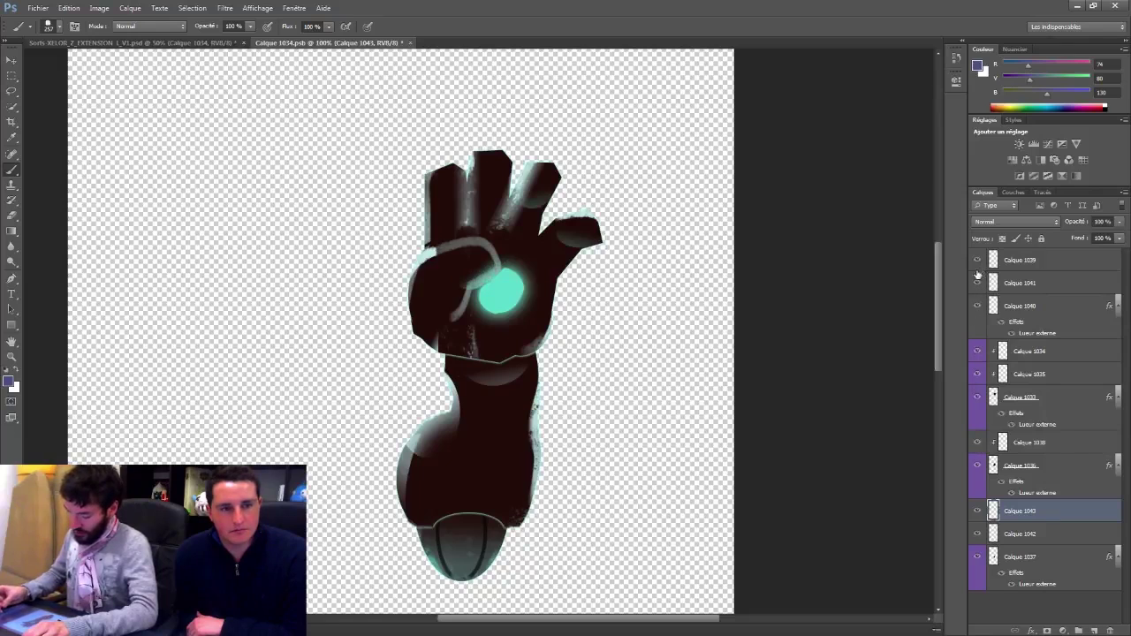
left_click(410, 43)
left_click(569, 246)
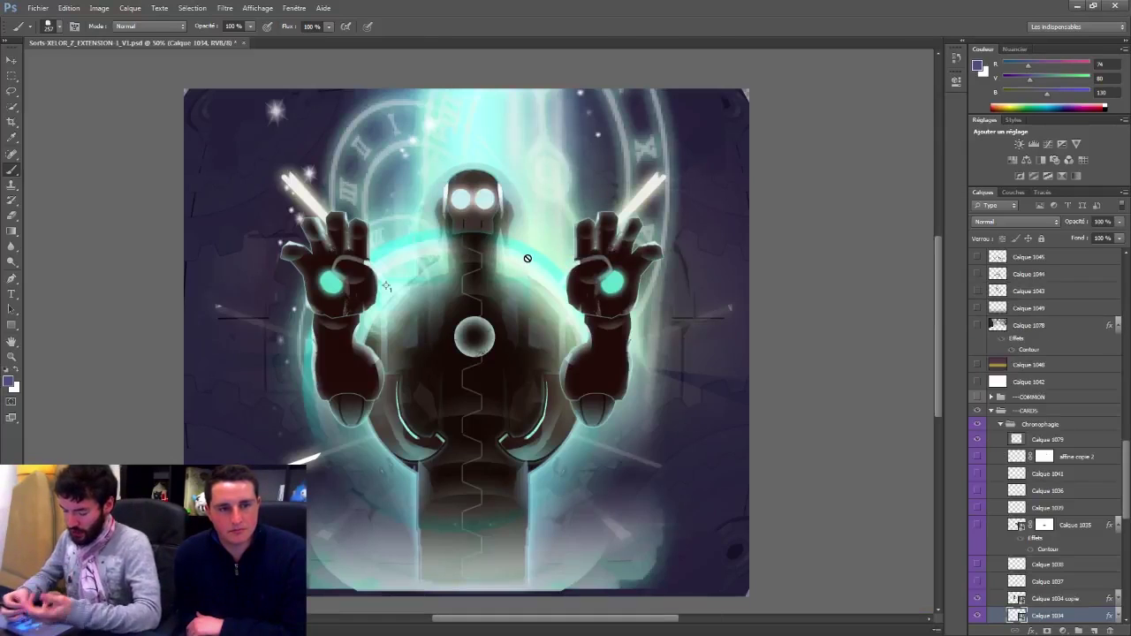
Step: Show Calque 1037, Calque 1038 and the clock layer Calque 1035 in the Chronophagie group
scroll(1127, 464, "down", 1)
scroll(1128, 465, "down", 4)
left_click(977, 449)
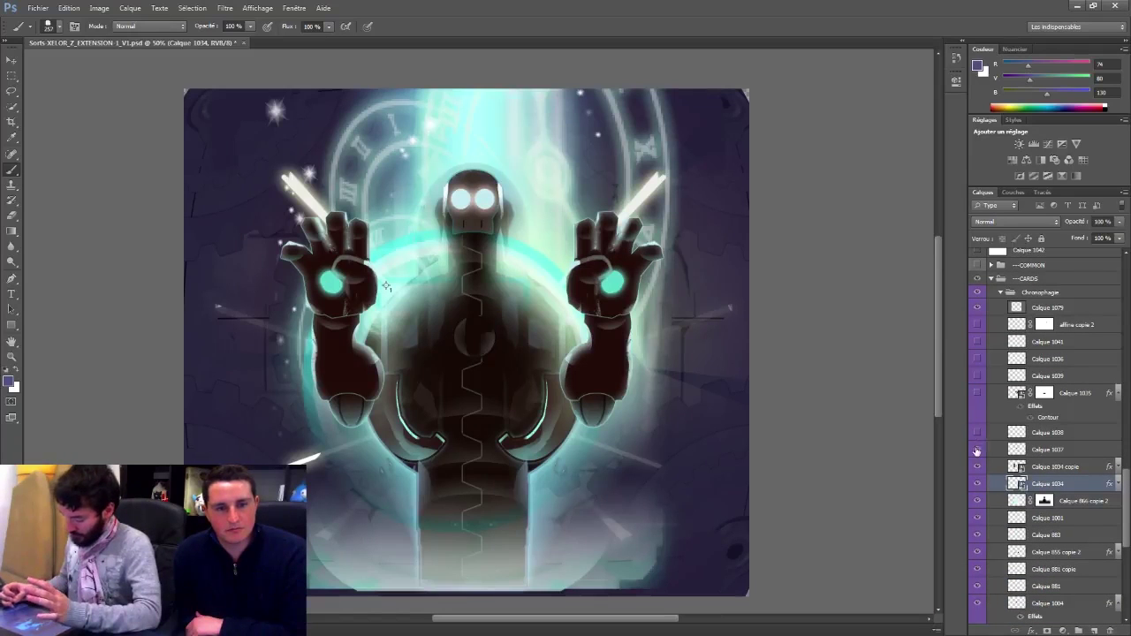
left_click(976, 393)
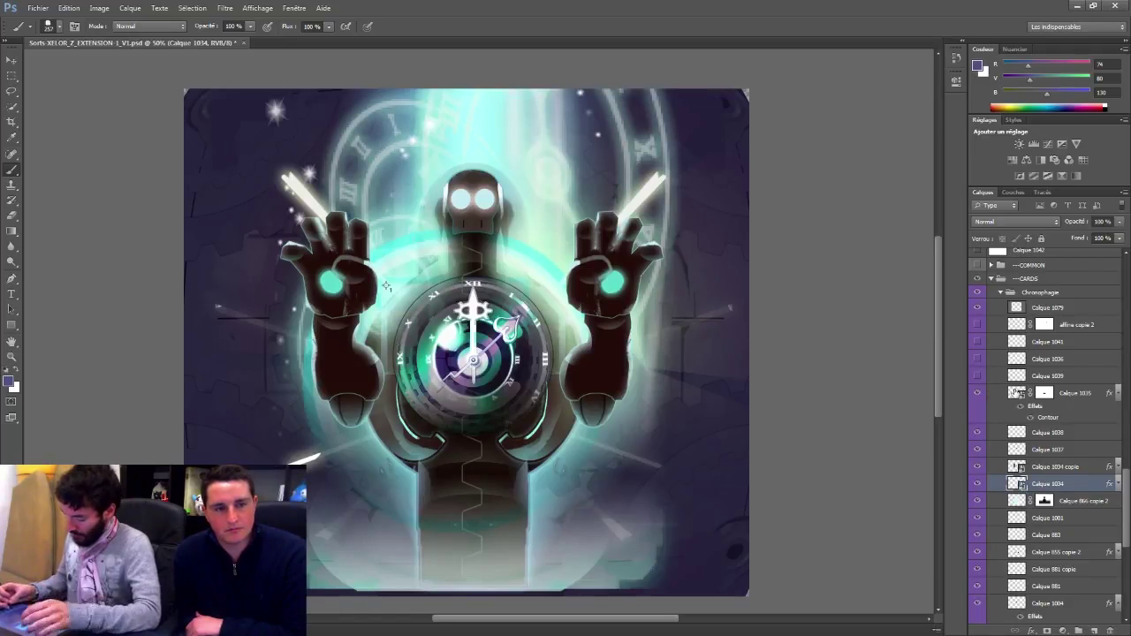
Step: Open the clock smart object Calque 1035 to view its full artwork, and close its document
left_click(1019, 393)
key("ctrl+plus")
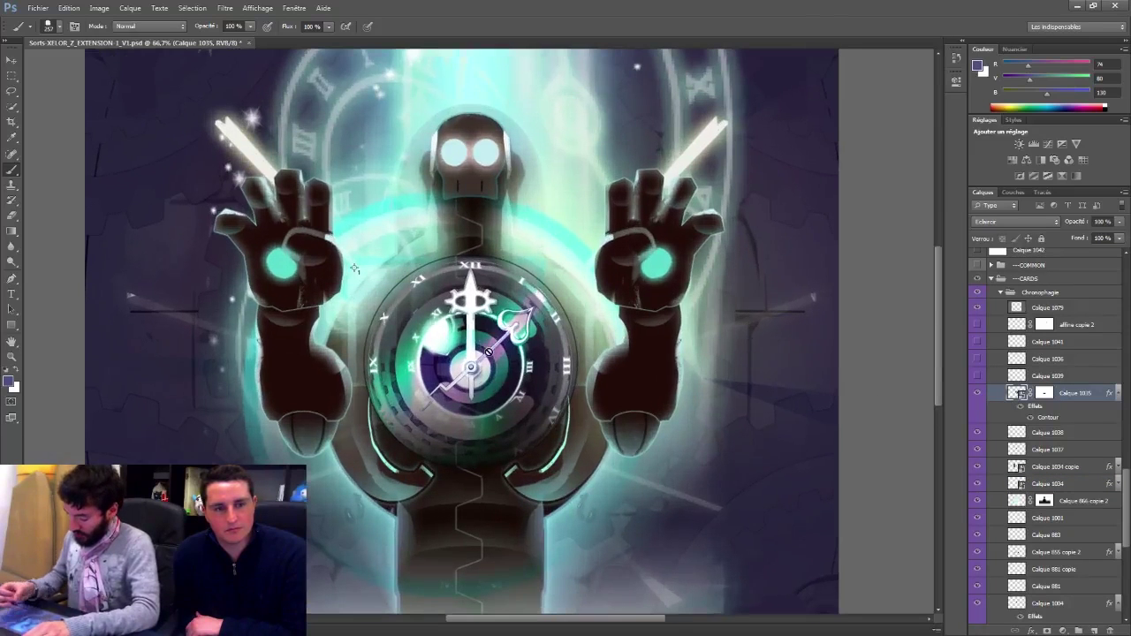
double_click(1016, 394)
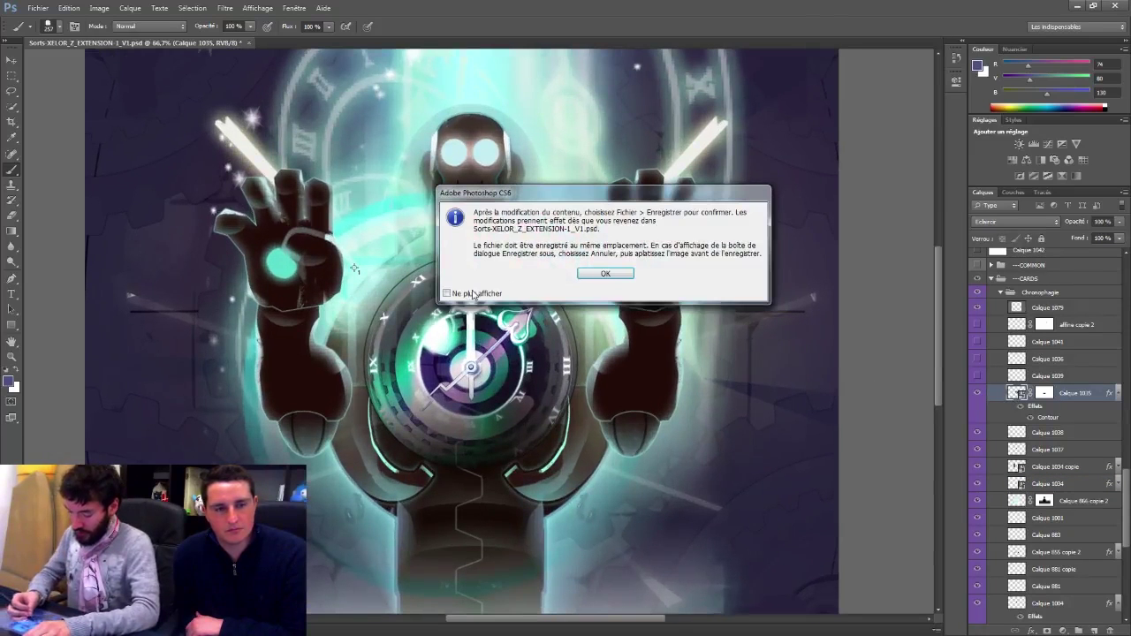
left_click(618, 274)
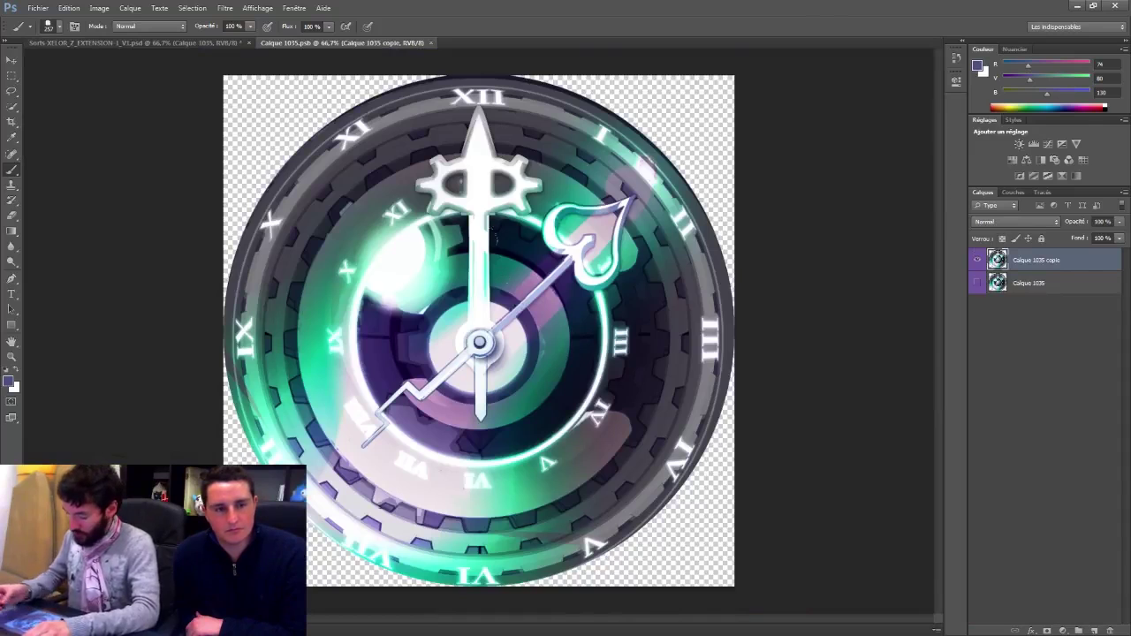
left_click(430, 43)
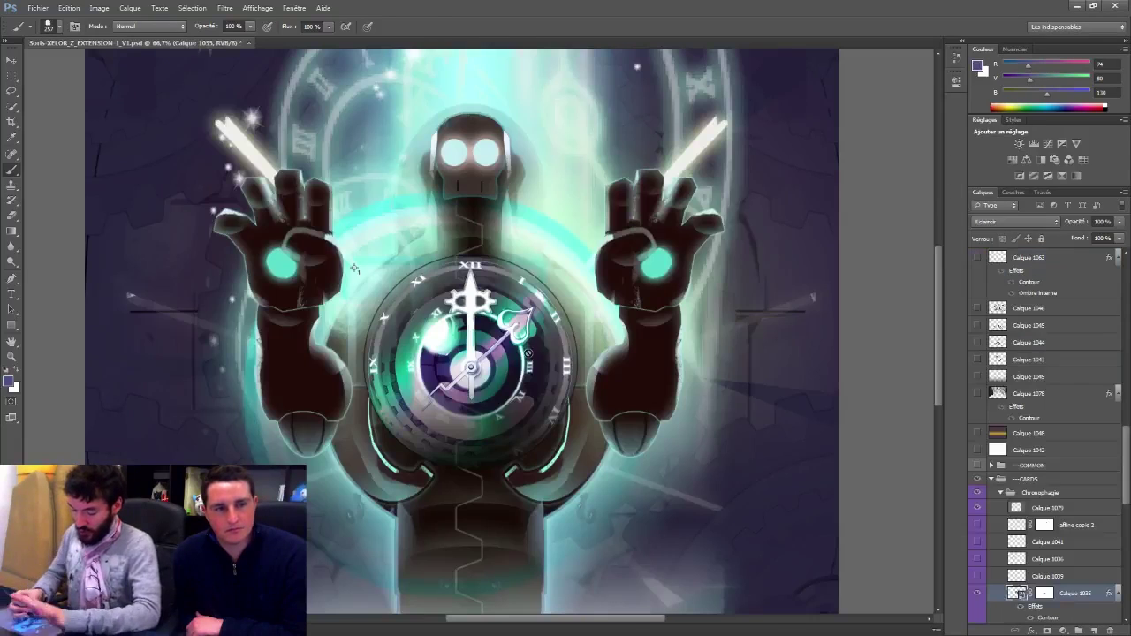
Step: Show the remaining Chronophagie layers Calque 1039, Calque 1036, Calque 1041 and affine copie 2
scroll(1082, 488, "down", 2)
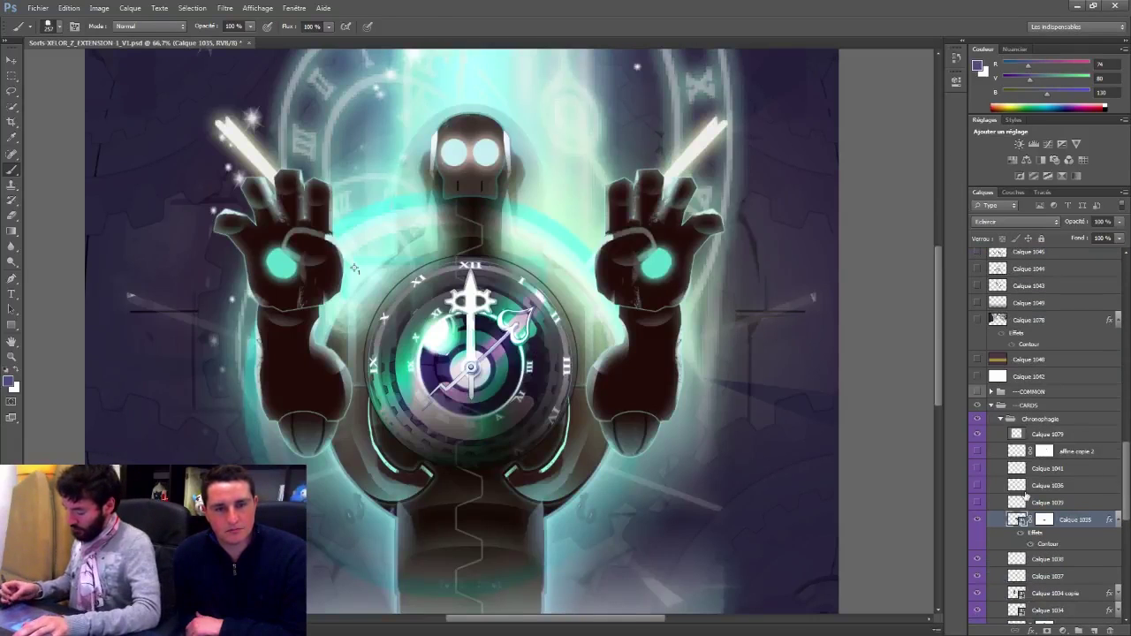
left_click(977, 502)
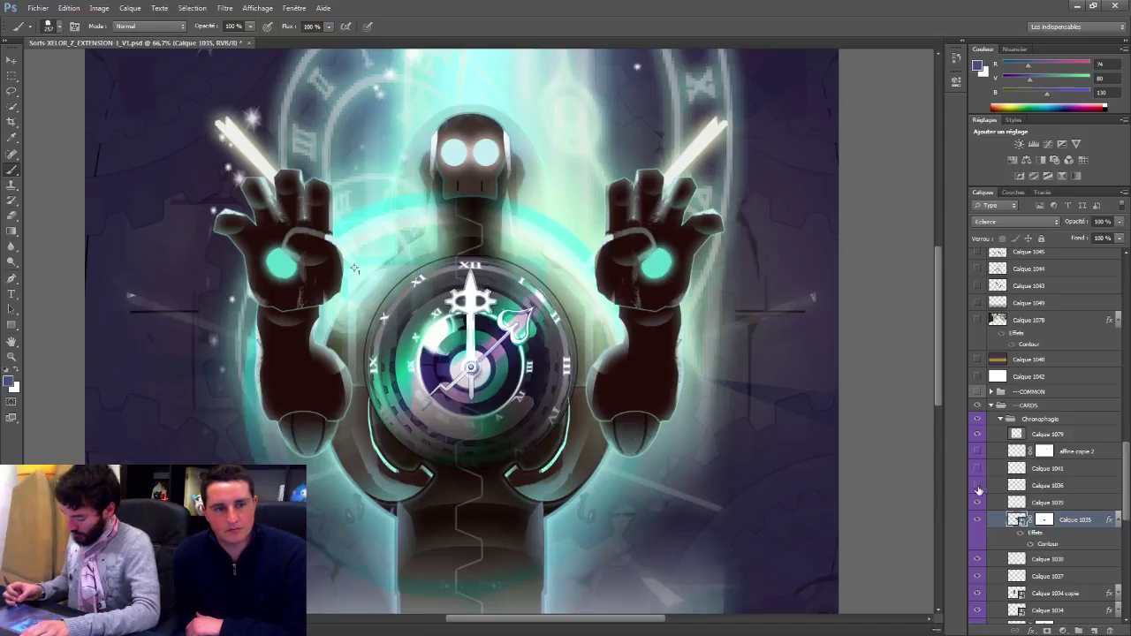
left_click(977, 485)
left_click(977, 468)
left_click(977, 452)
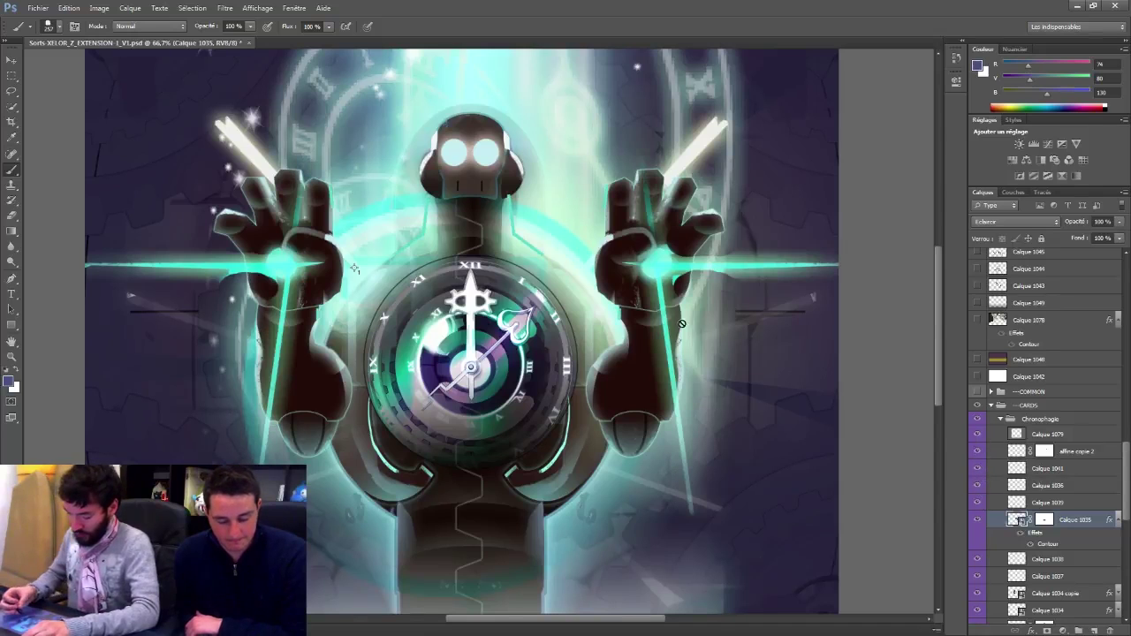
Step: Collapse the Chronophagie and CARDS groups, and delete the CARDS and COMMON groups together
left_click(684, 293, "alt")
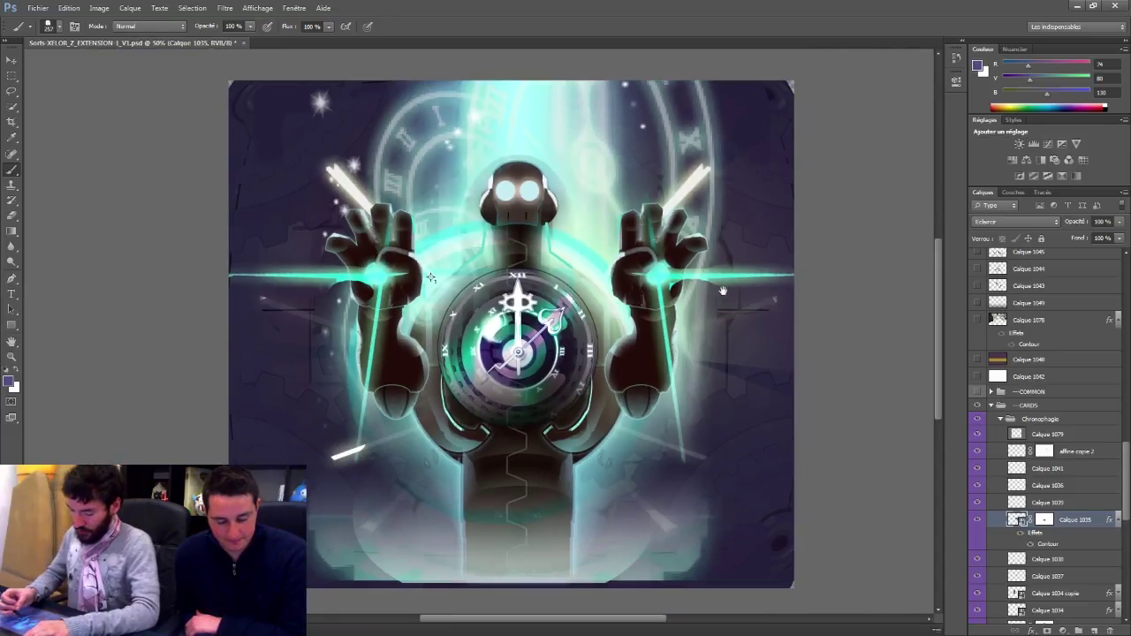
left_click_drag(722, 291, 699, 334)
left_click(1000, 420)
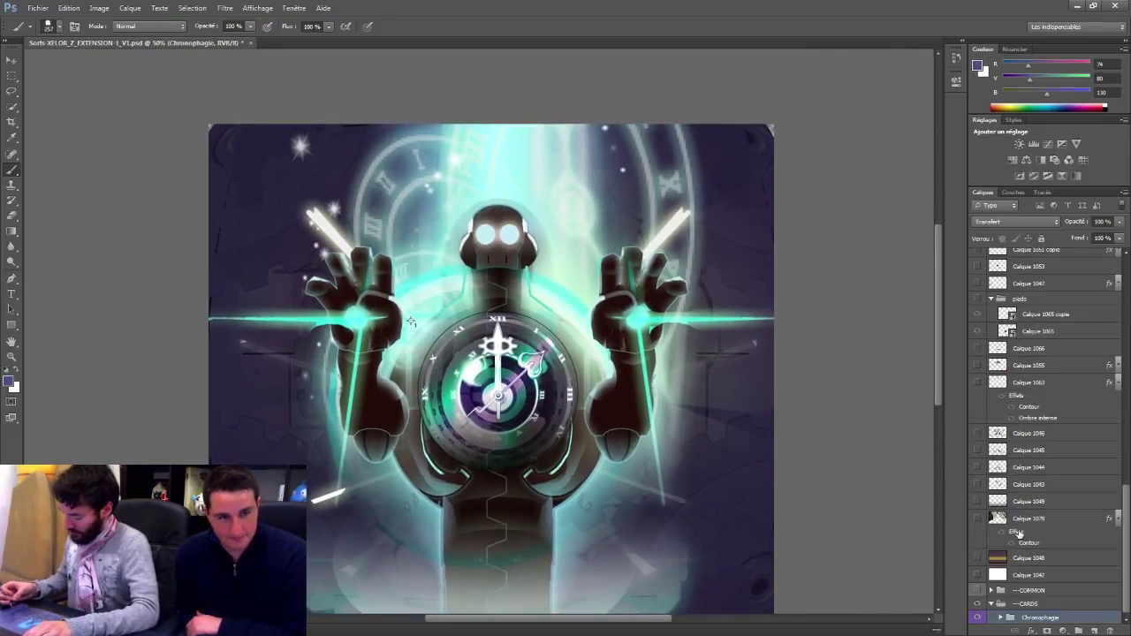
left_click(992, 604)
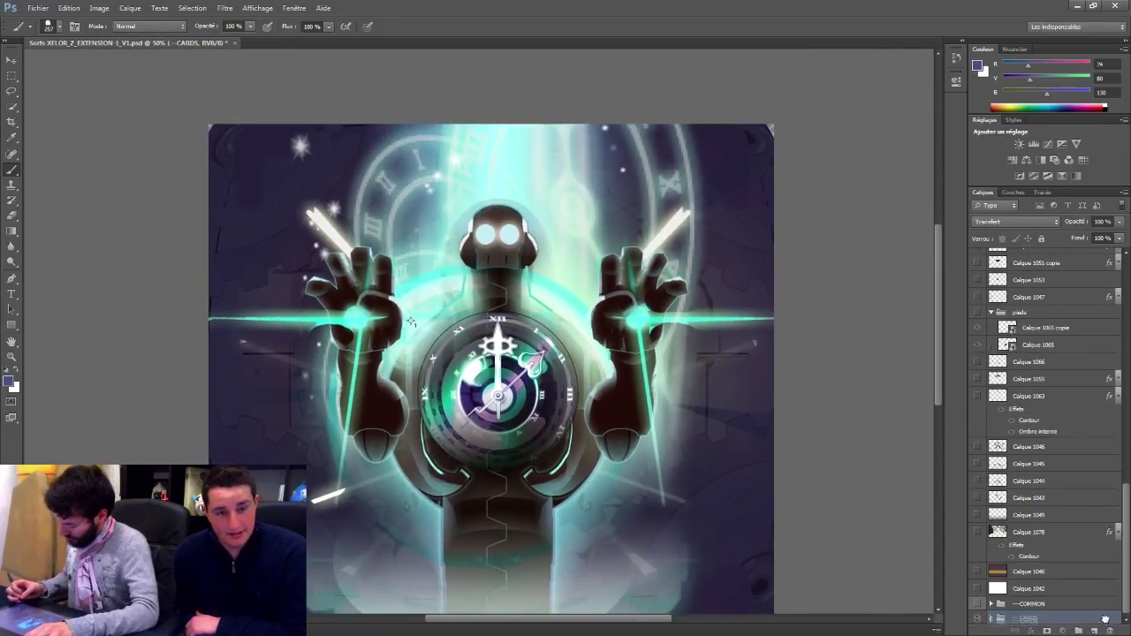
left_click(1036, 605, "shift")
left_click_drag(1058, 618, 1110, 630)
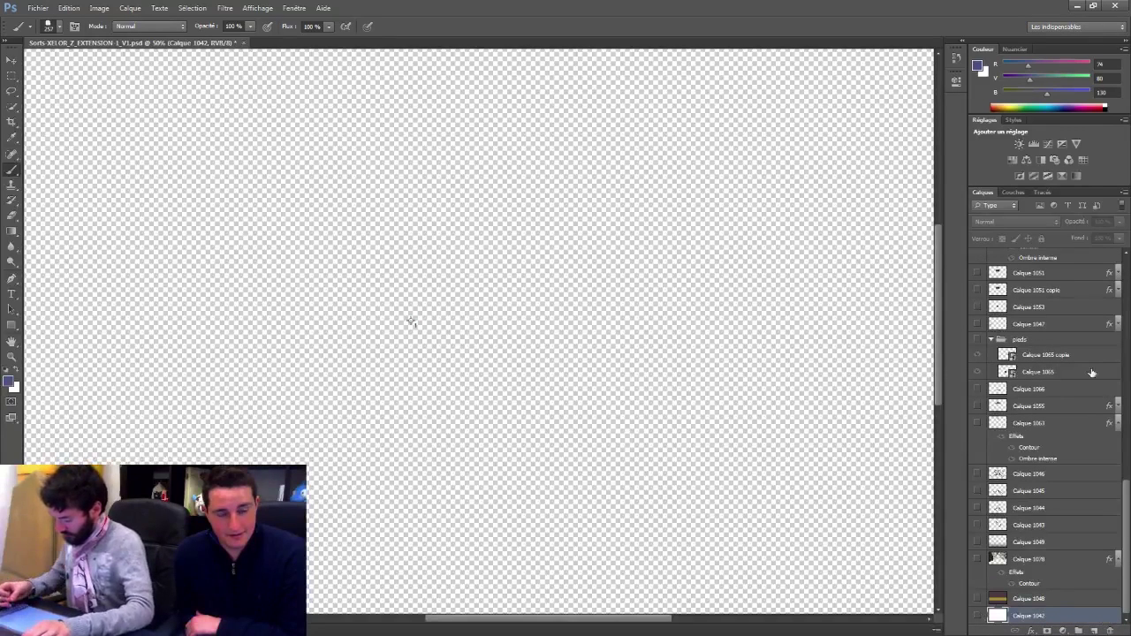
Step: Show the layers of the other illustration, from Calque 1042 up through the phorreur group to fumee copie
left_click_drag(978, 617, 978, 253)
left_click_drag(1126, 492, 1128, 410)
left_click_drag(977, 414, 980, 268)
left_click_drag(1127, 413, 1128, 343)
left_click(979, 441)
left_click_drag(1126, 395, 1126, 339)
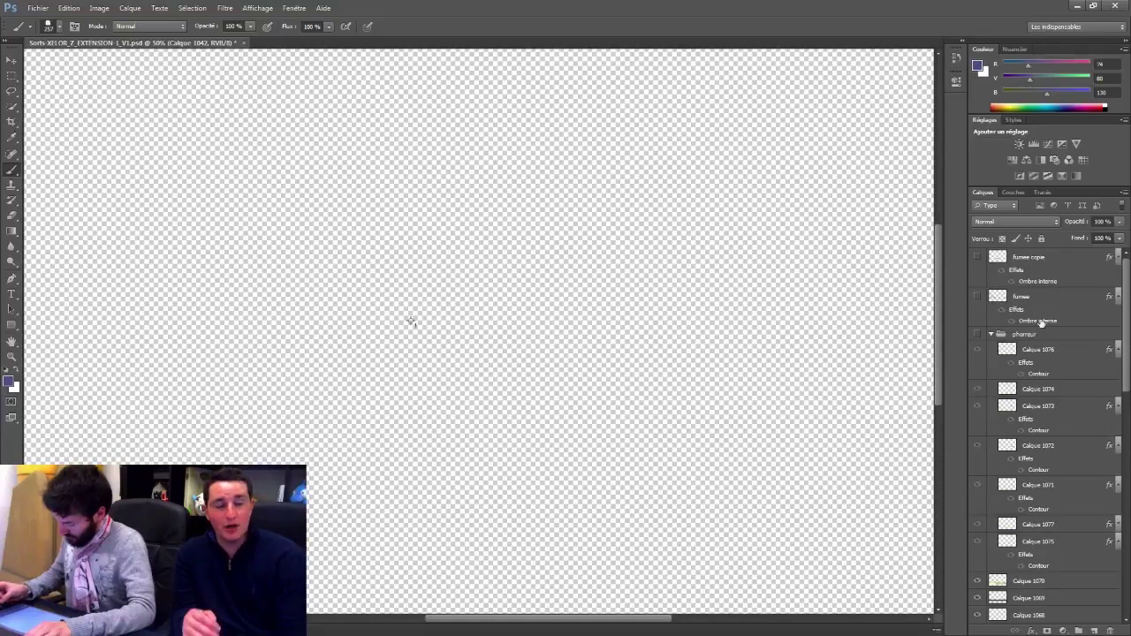
left_click(978, 256, "alt")
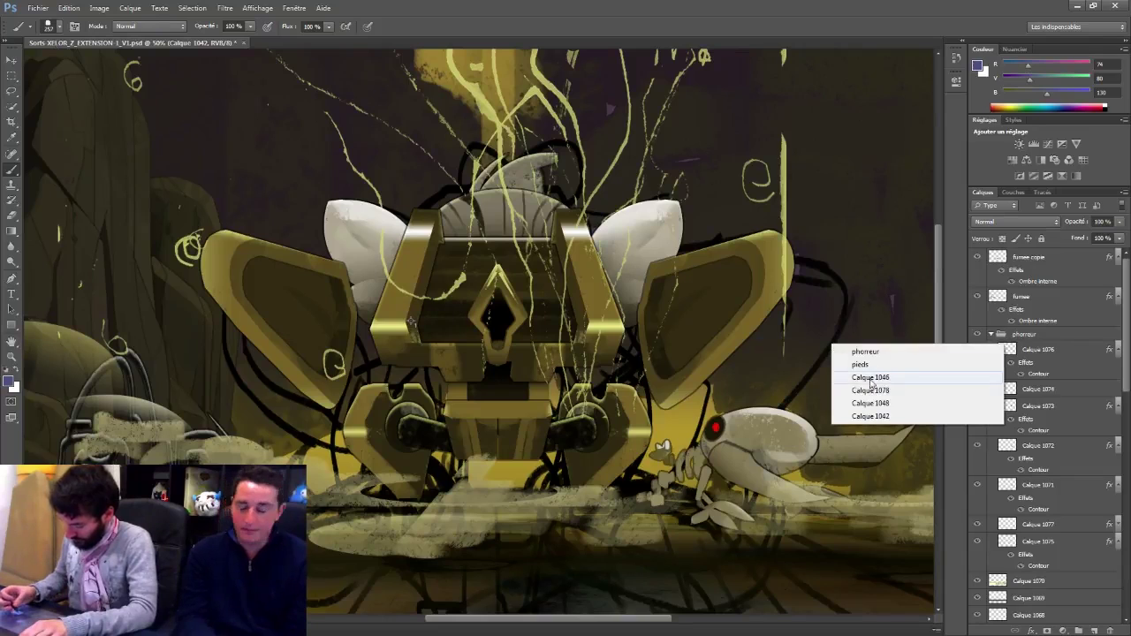
Step: Select the black sketch-line layer Calque 1046 from the canvas and hide it
left_click(871, 377)
left_click_drag(1128, 578, 1127, 587)
left_click(978, 475)
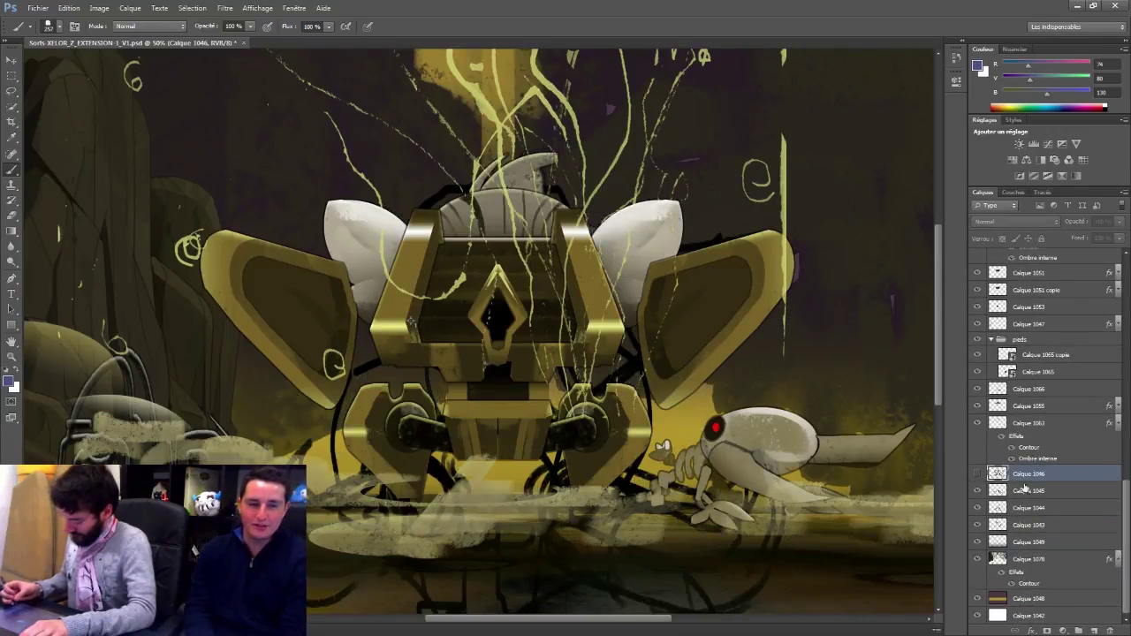
Step: Hide the sketch layers Calque 1045, Calque 1044 and Calque 1043, and keep Calque 1063 shown
left_click_drag(977, 491, 979, 523)
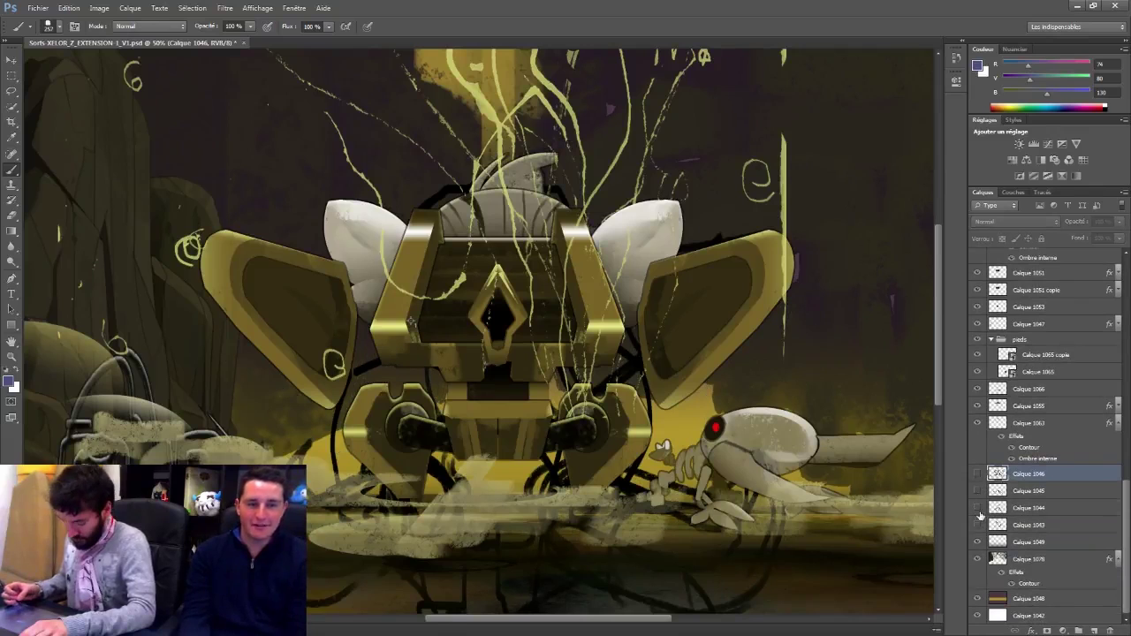
left_click(983, 493)
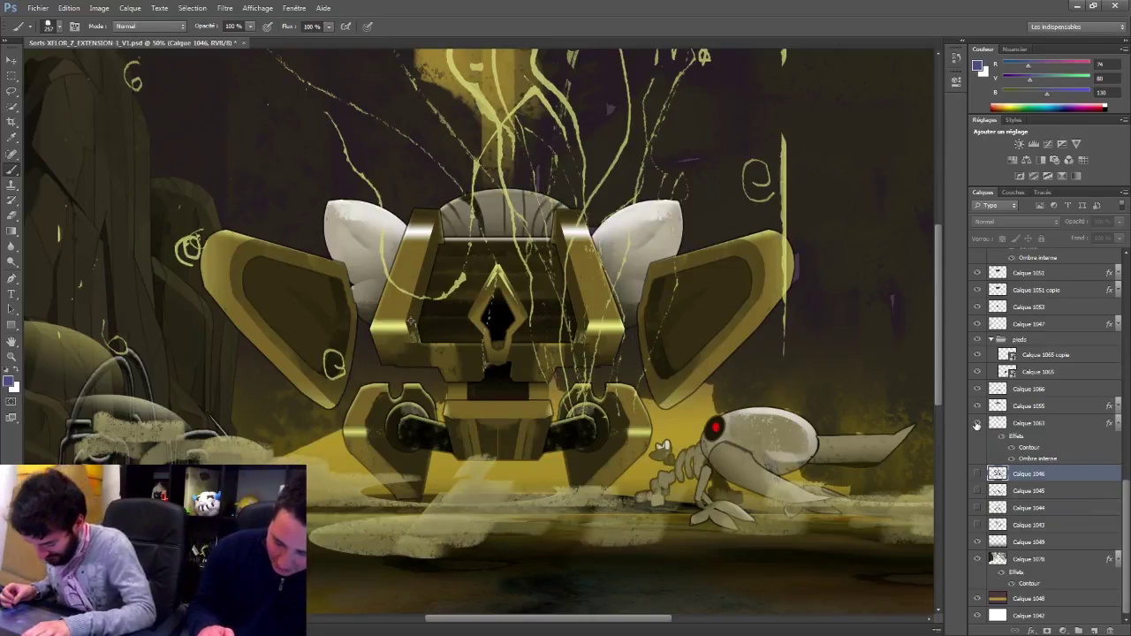
left_click(977, 424)
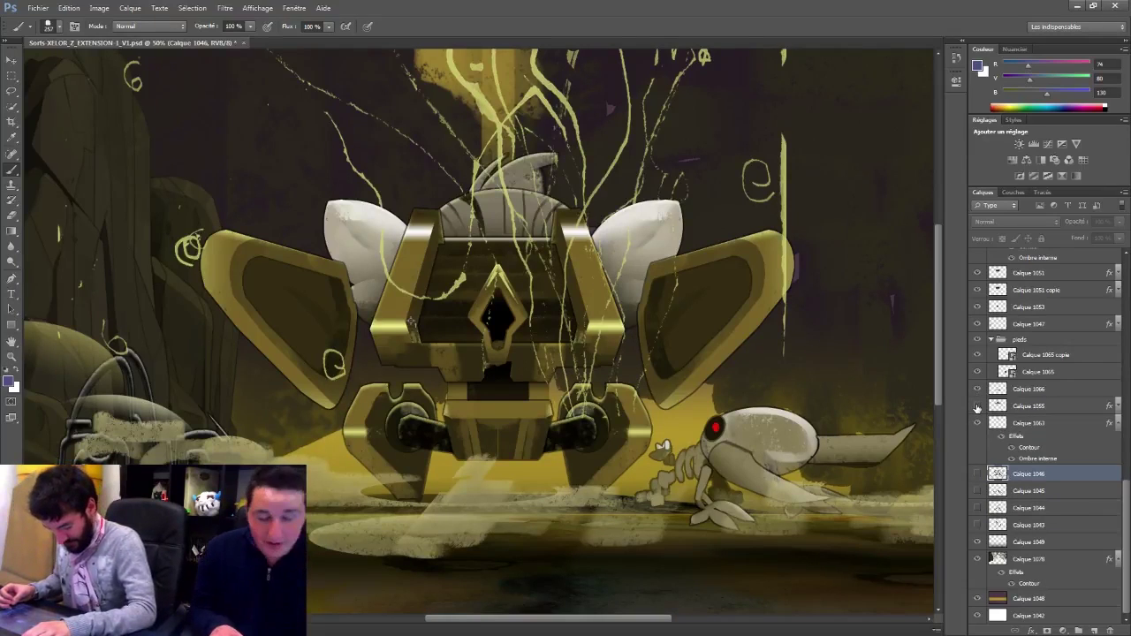
Step: Select the black cable layer Calque 1047 from the canvas and hide it
left_click(13, 61)
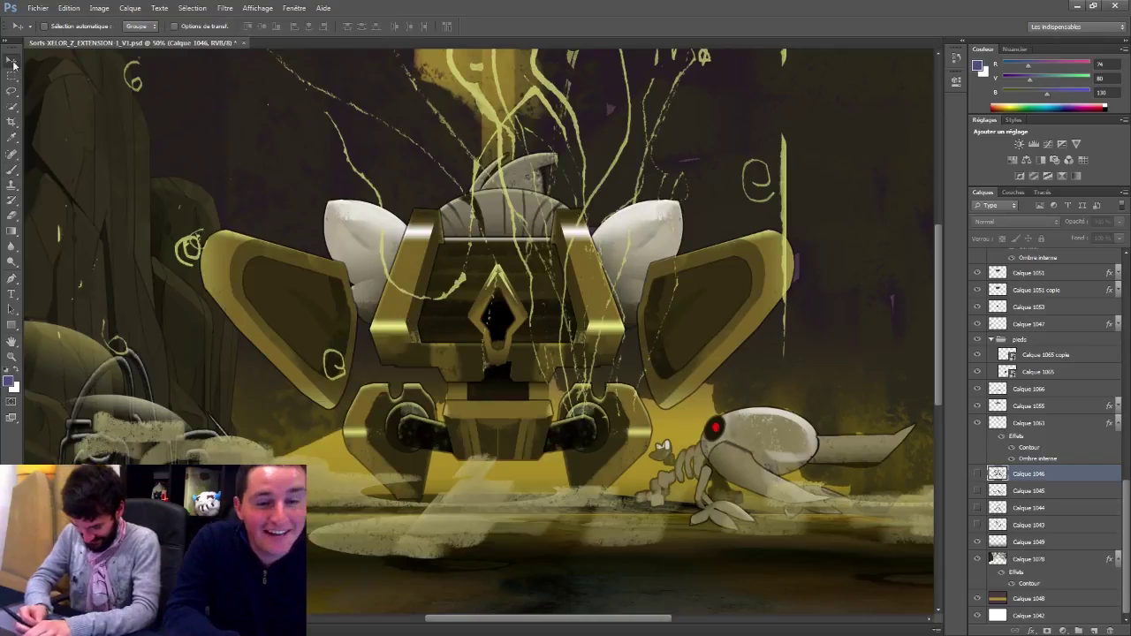
right_click(72, 440)
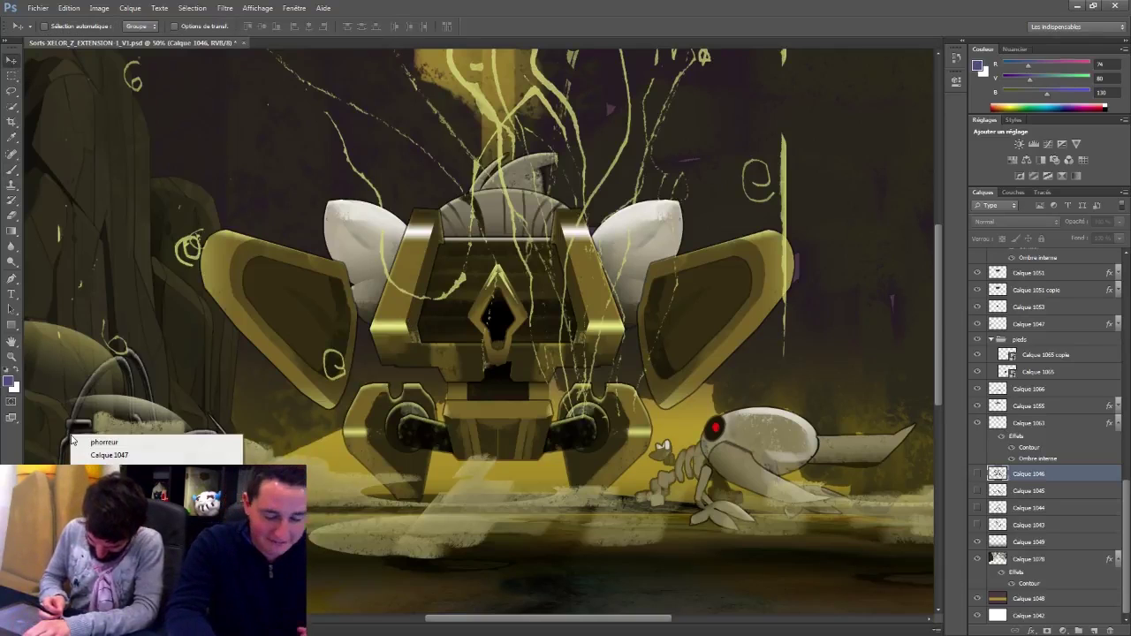
left_click(109, 454)
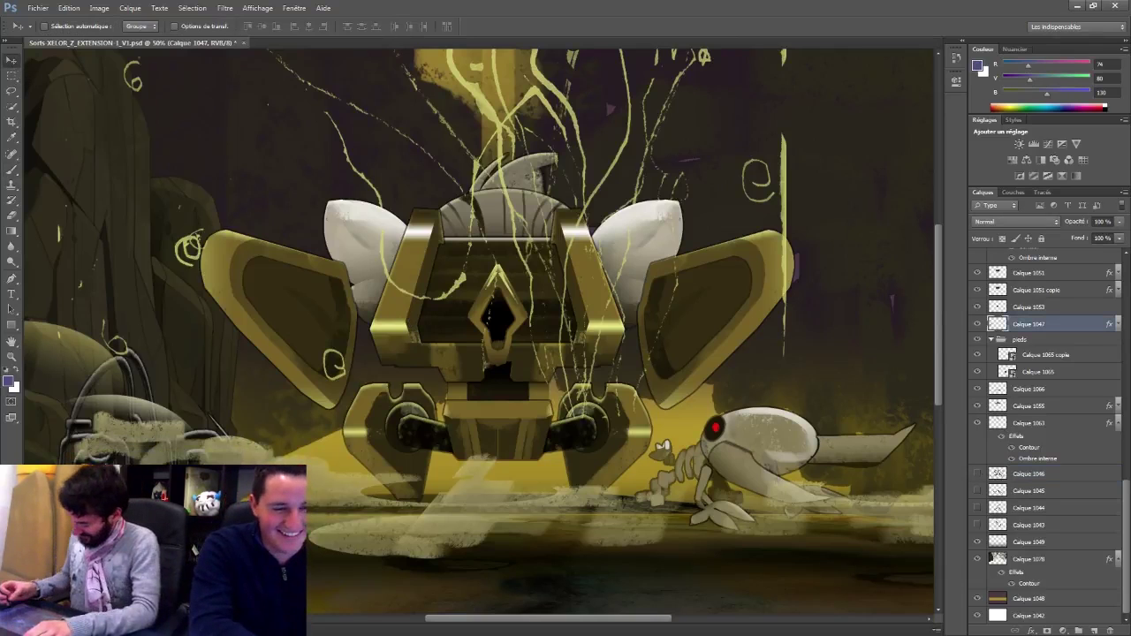
left_click(977, 324)
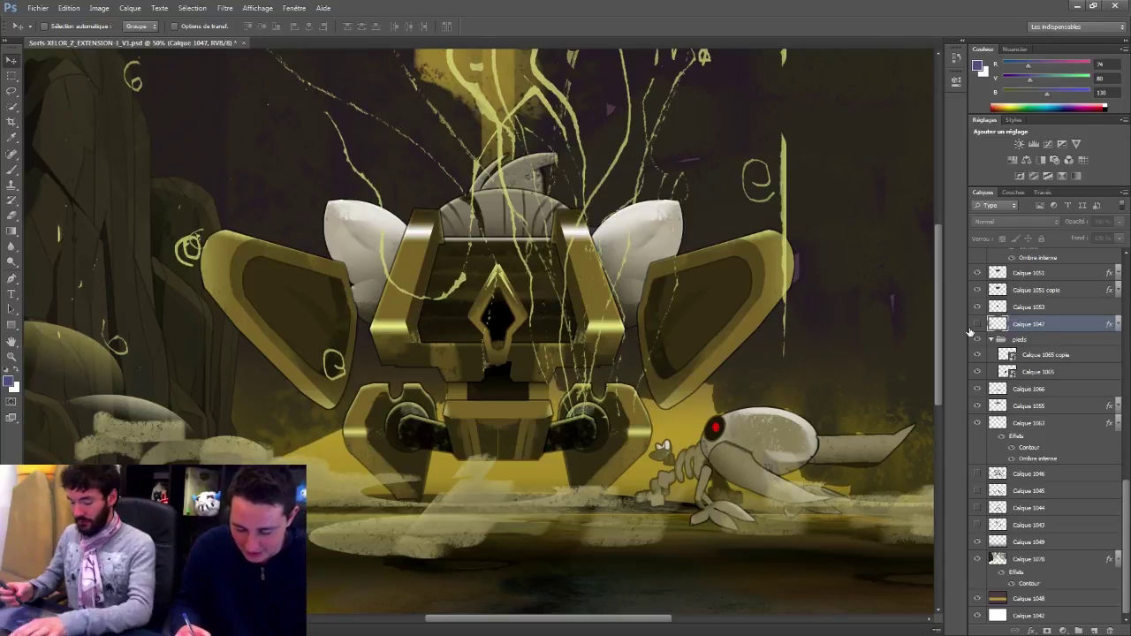
Step: Select the wing and dome layer Calque 1055, load its outline as a selection and add a new layer above it
key("ctrl+minus")
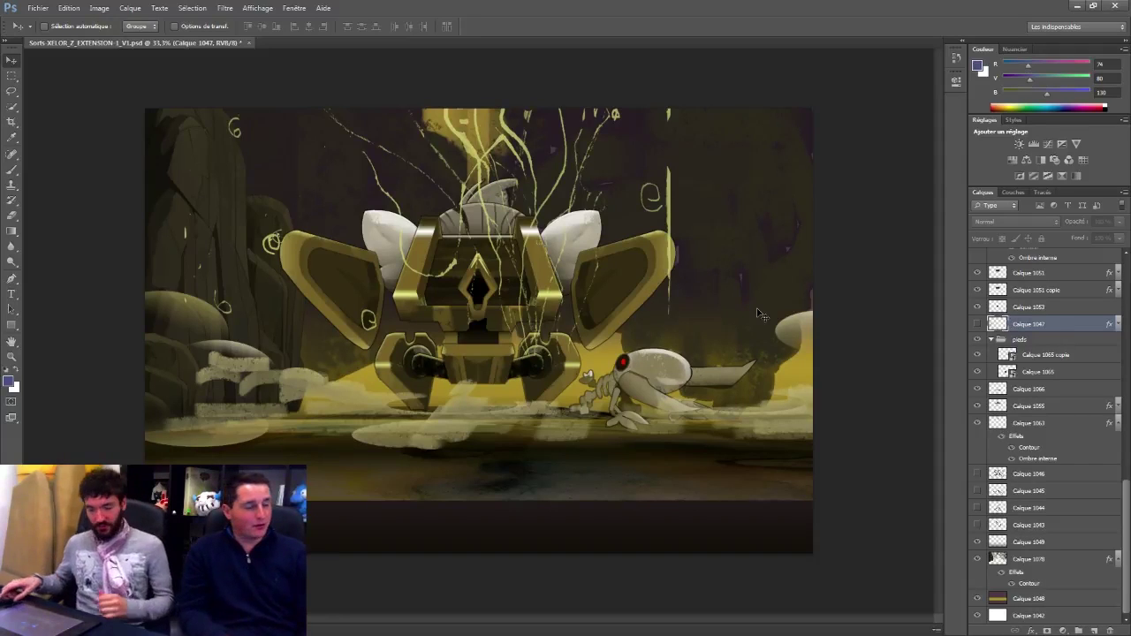
left_click(510, 225, "ctrl")
left_click(497, 228, "ctrl")
right_click(433, 205)
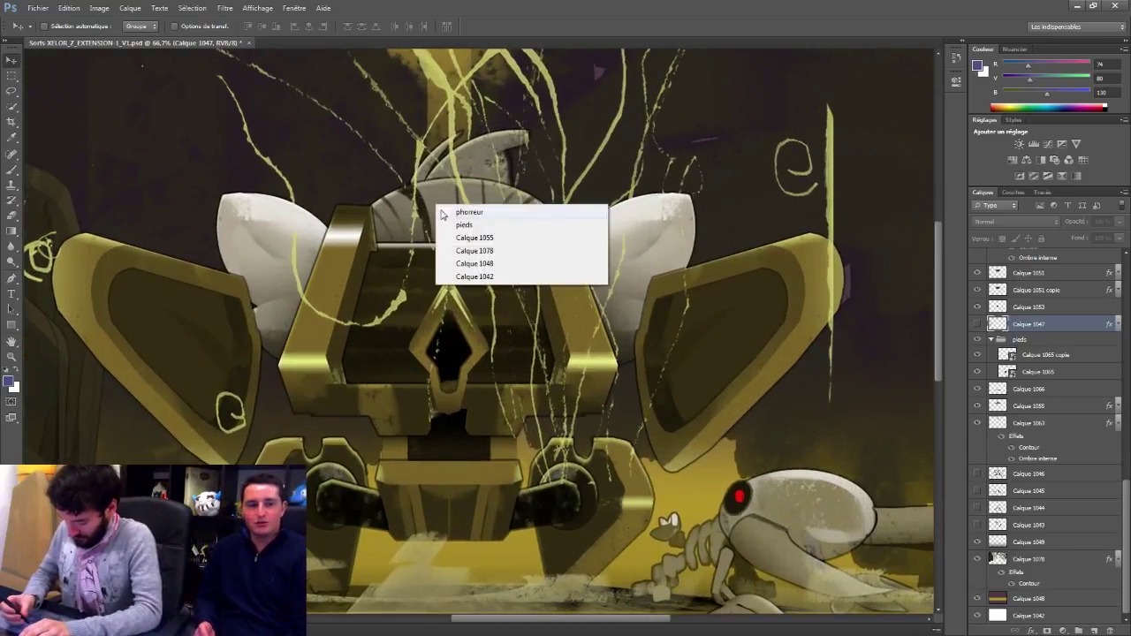
left_click(482, 246)
left_click(997, 406, "ctrl")
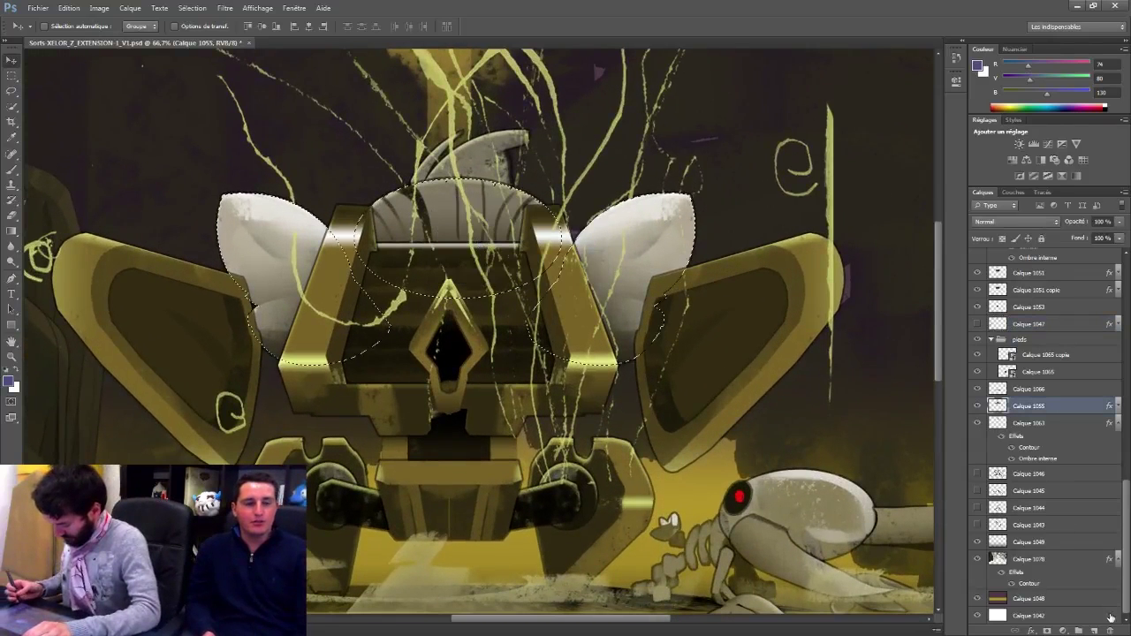
left_click(1094, 631)
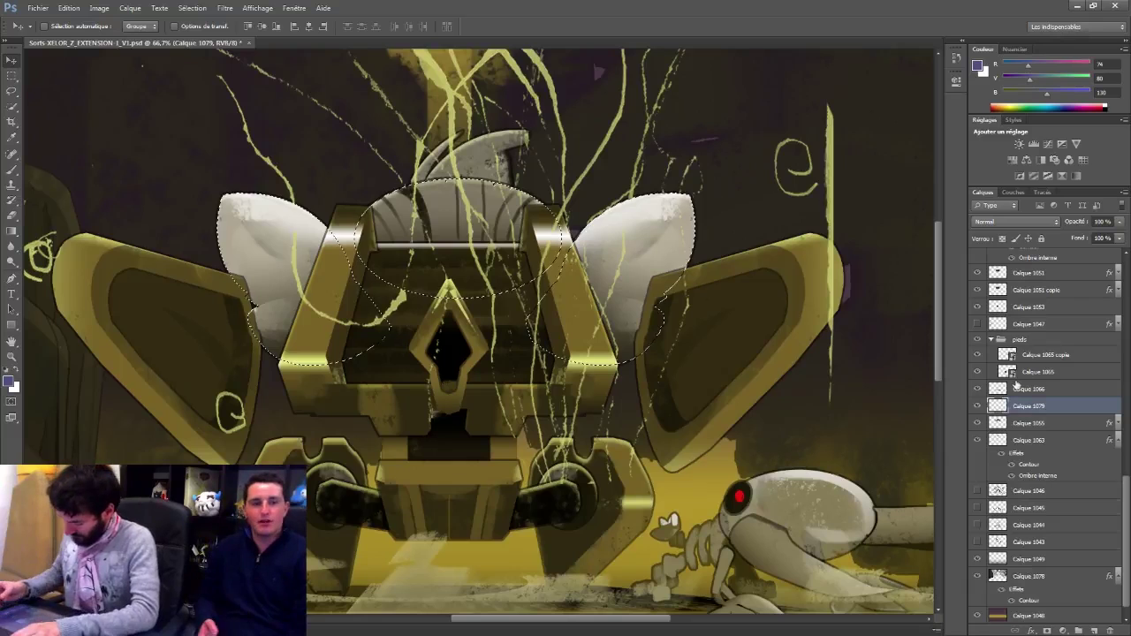
Step: Shift the selection outline slightly downward without moving the artwork, and feather it
left_click(11, 76)
right_click(660, 236)
left_click(657, 215)
left_click_drag(658, 216, 668, 223)
right_click(669, 223)
left_click(716, 259)
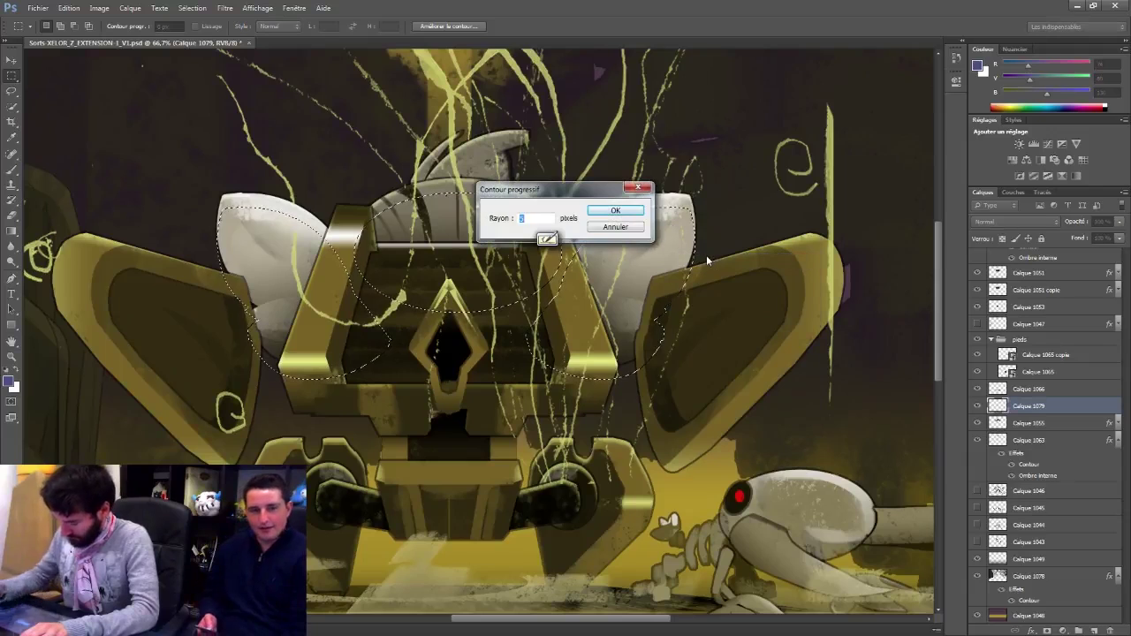
key("Return")
Step: Try a vertical gradient over the selection in a dark colour sampled from the background
key("b")
left_click(757, 130, "alt")
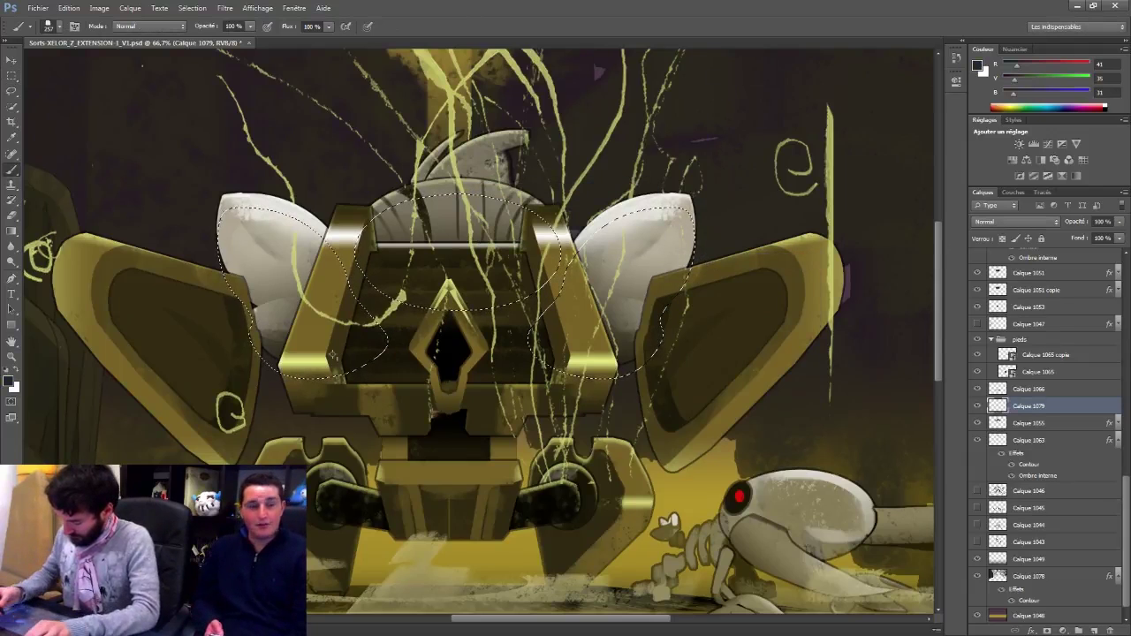
left_click(11, 232)
left_click_drag(465, 381, 465, 214)
key("ctrl+z")
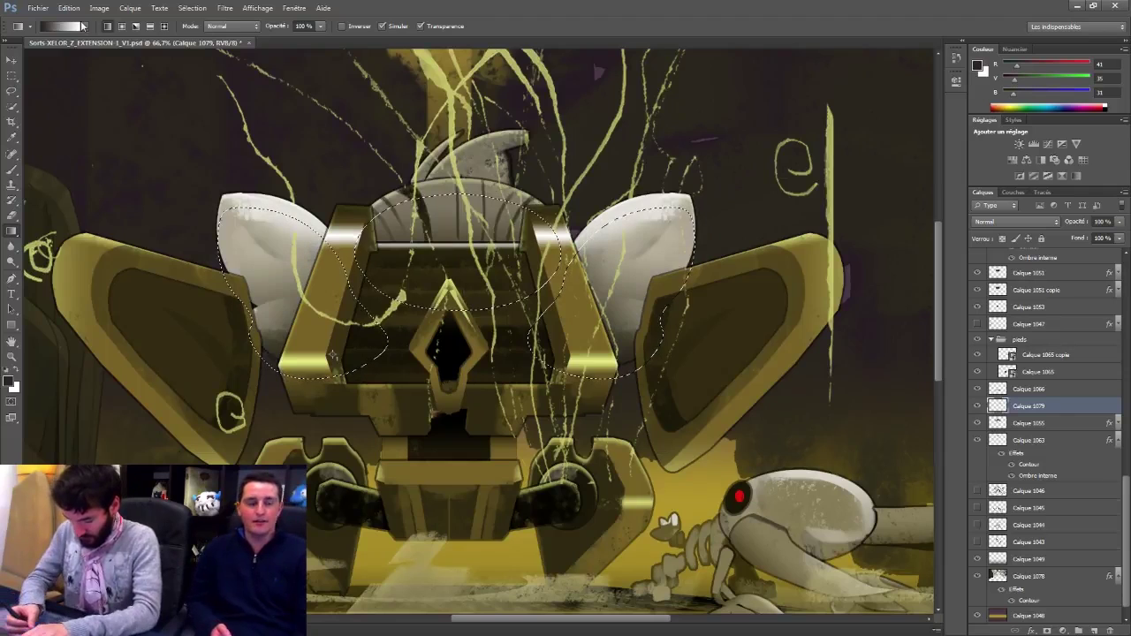
Step: Switch the gradient to foreground-to-transparent and try it upward across the selection in a sampled near-black brown
left_click(84, 25)
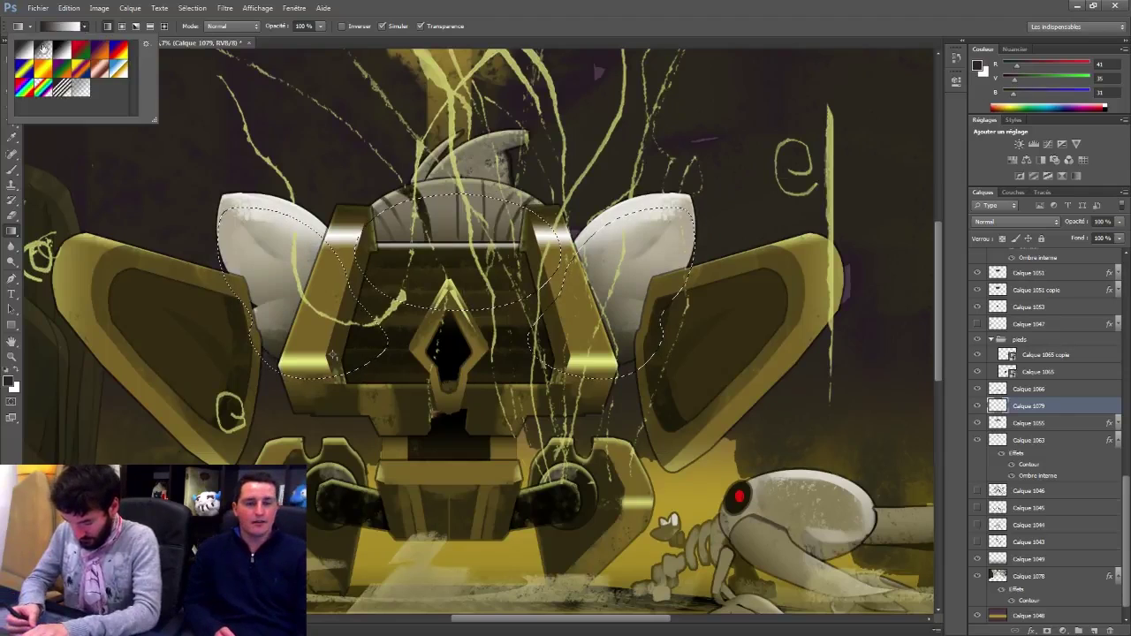
left_click(460, 286, "alt")
left_click_drag(440, 365, 442, 225)
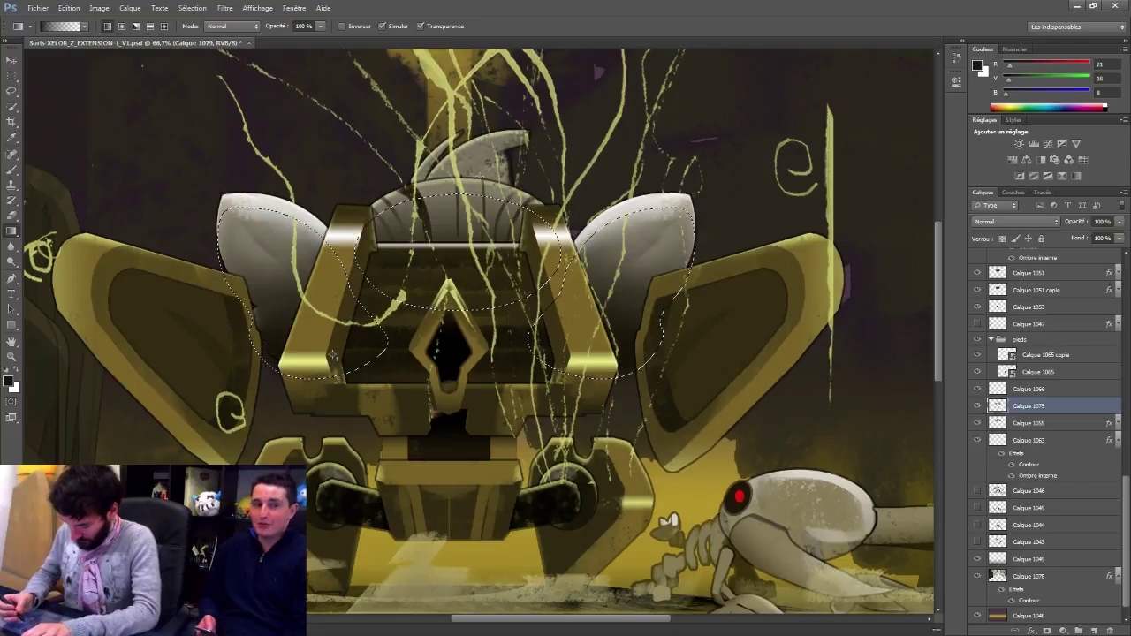
key("ctrl+z")
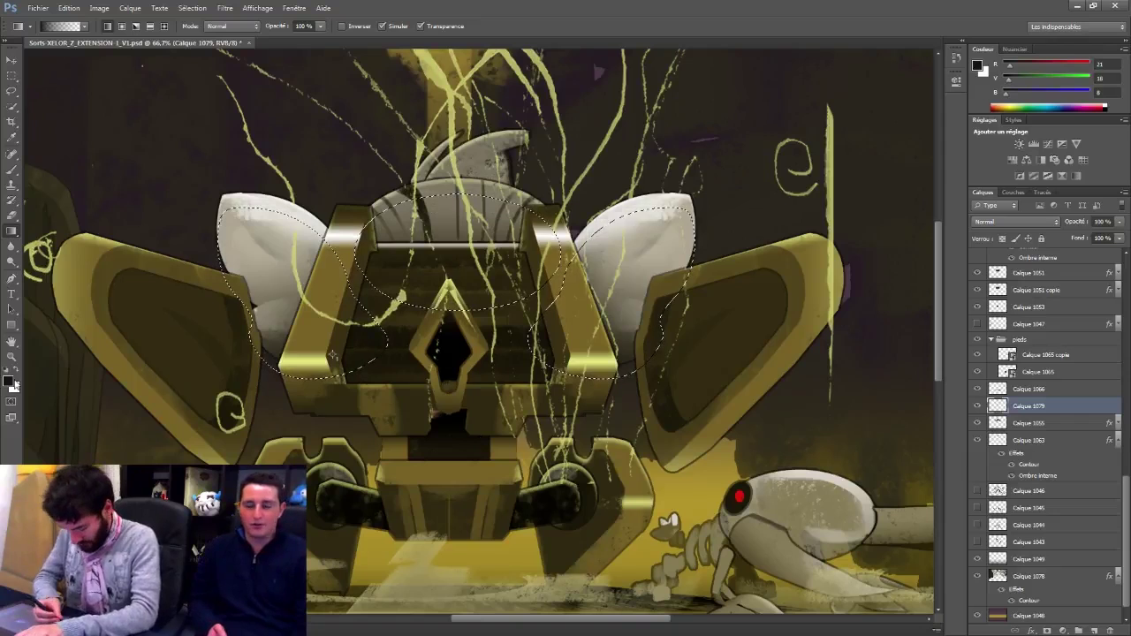
Step: Set the foreground colour to dark blue-grey (R 54, V 54, B 61) and shade the selection upward with the gradient
key("i")
left_click(7, 381)
left_click(439, 286)
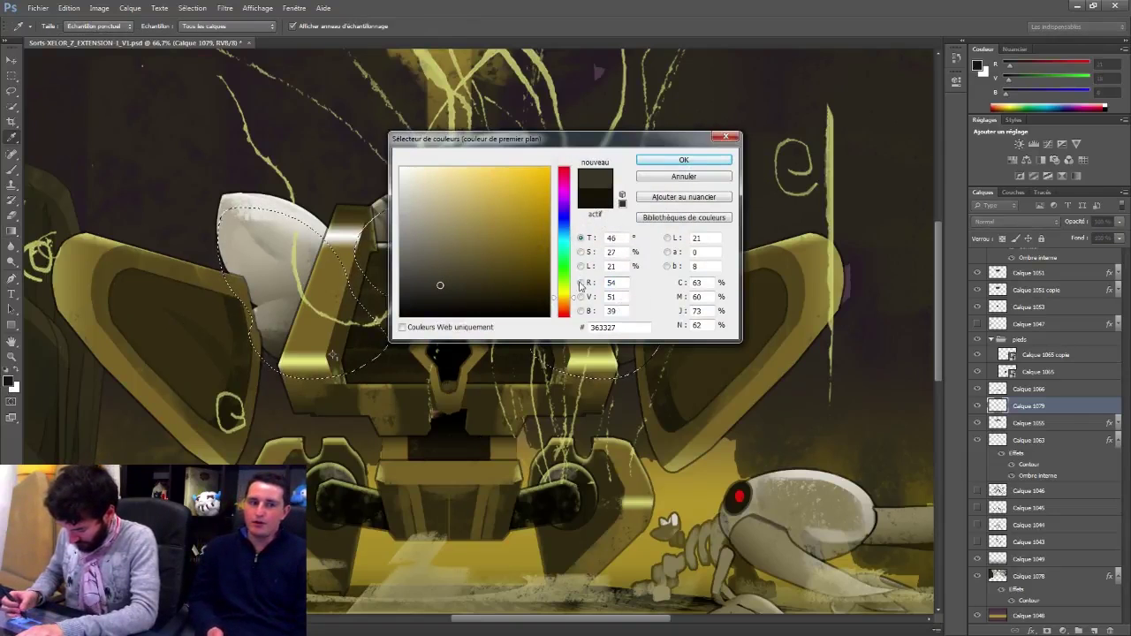
left_click(582, 282)
key("Return")
key("g")
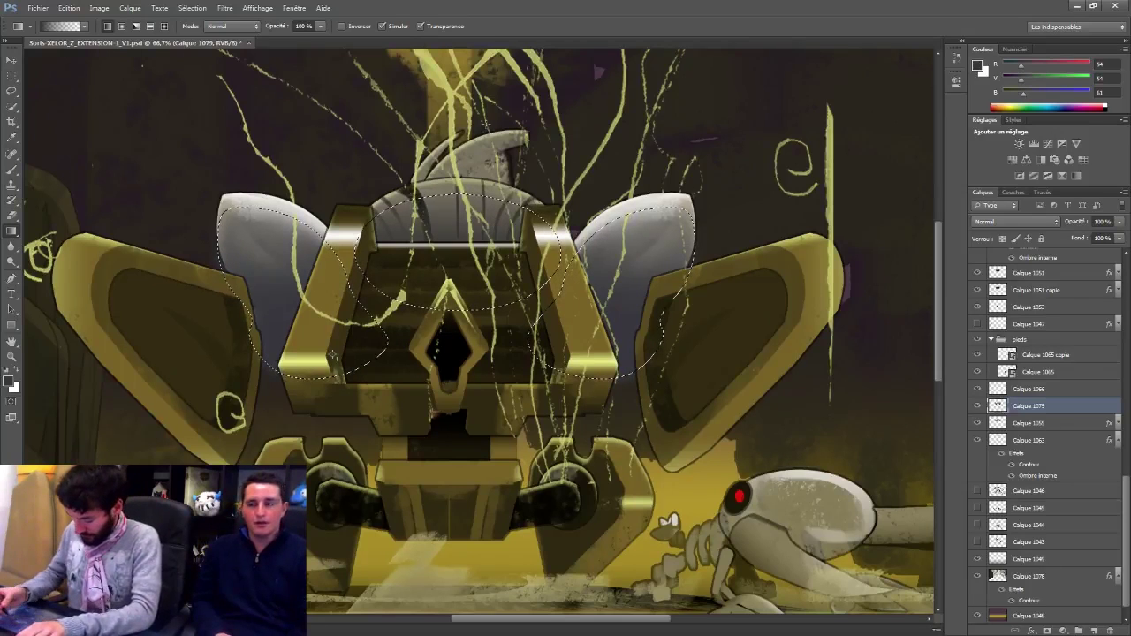
Step: Float the tool palette over the canvas in two columns, and lasso the side wings out of the selection, keeping the central dome
left_click_drag(18, 50, 847, 104)
left_click(847, 103)
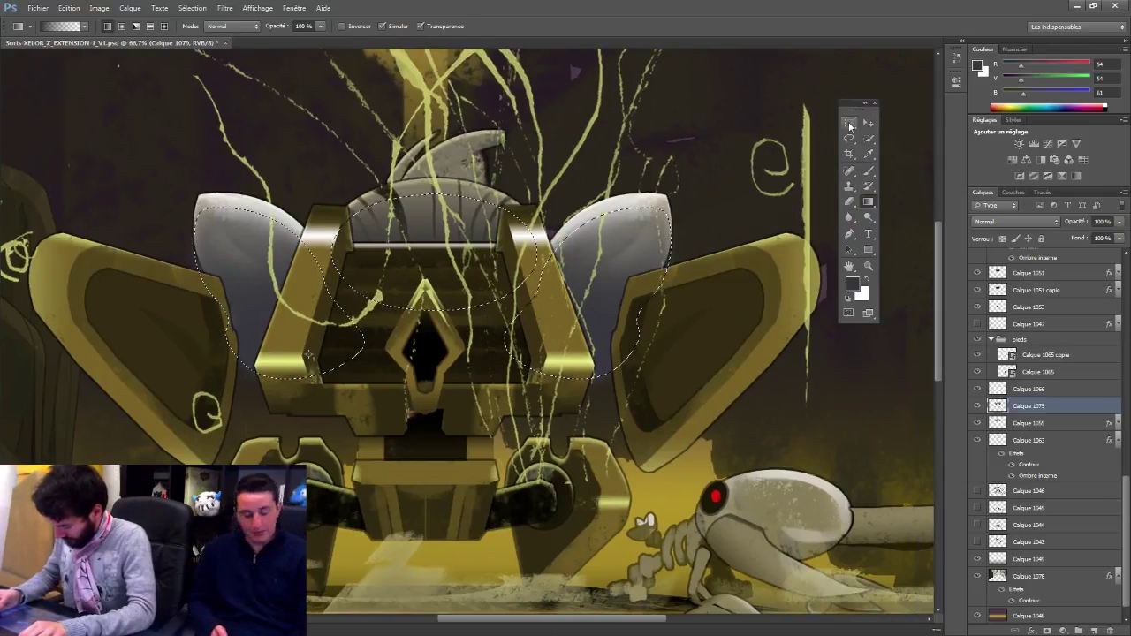
left_click(849, 123)
left_click(850, 138)
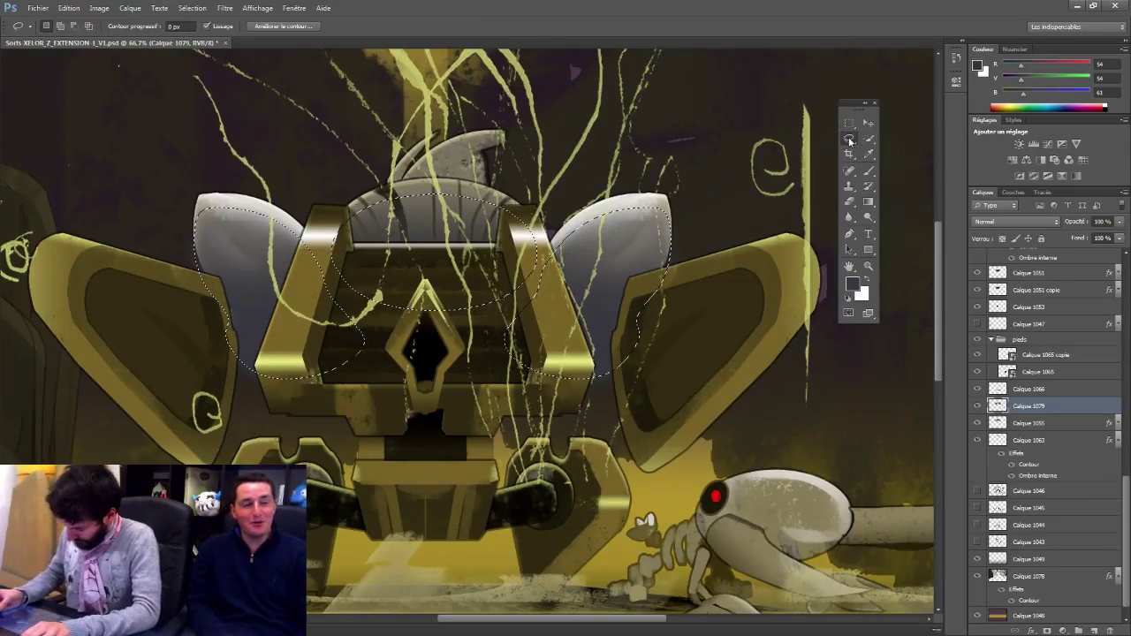
mouse_move(325, 200)
left_mouse_down()
mouse_move(336, 290)
mouse_move(401, 346)
mouse_move(484, 352)
mouse_move(541, 281)
mouse_move(549, 216)
mouse_move(487, 115)
left_mouse_up()
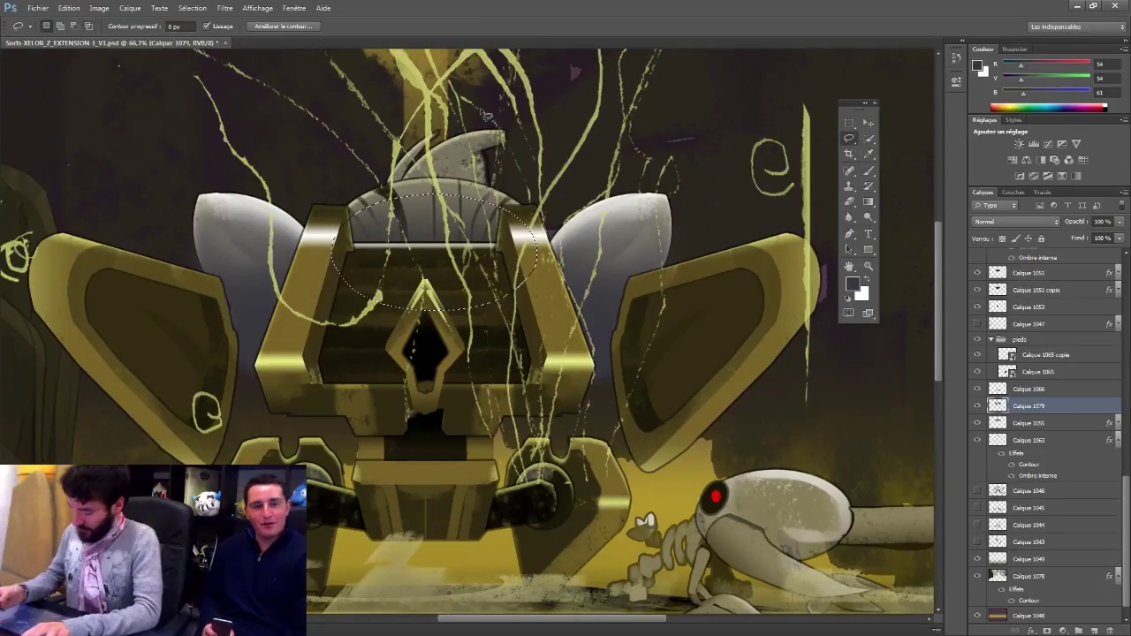
Step: Shade the central dome with an upward gradient in the dark blue-grey, and clear the selection
left_click(868, 201)
left_click_drag(439, 257, 450, 148)
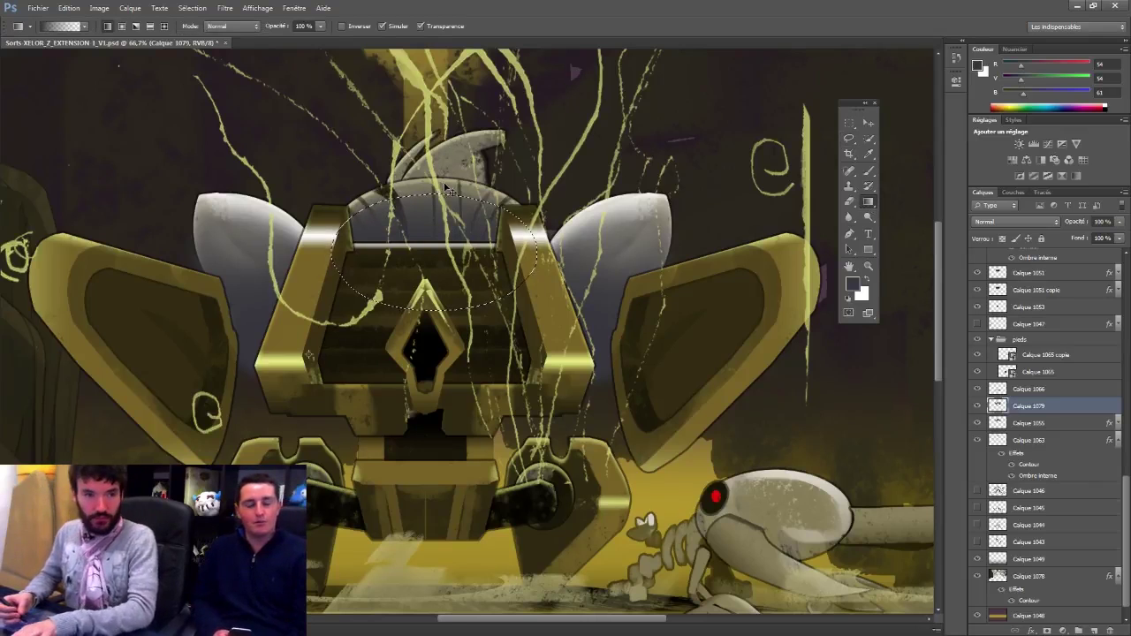
key("ctrl+d")
Step: Try darkening the shading layer Calque 1079 with Hue/Saturation at a lightness of -33
key("ctrl+u")
left_click_drag(531, 275, 513, 276)
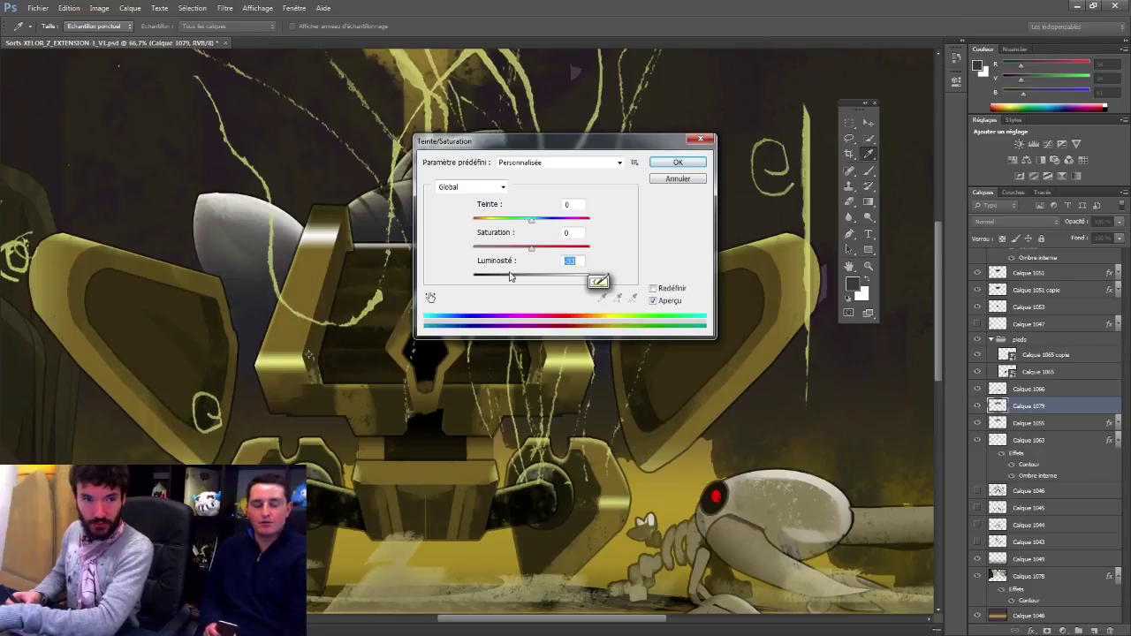
key("Return")
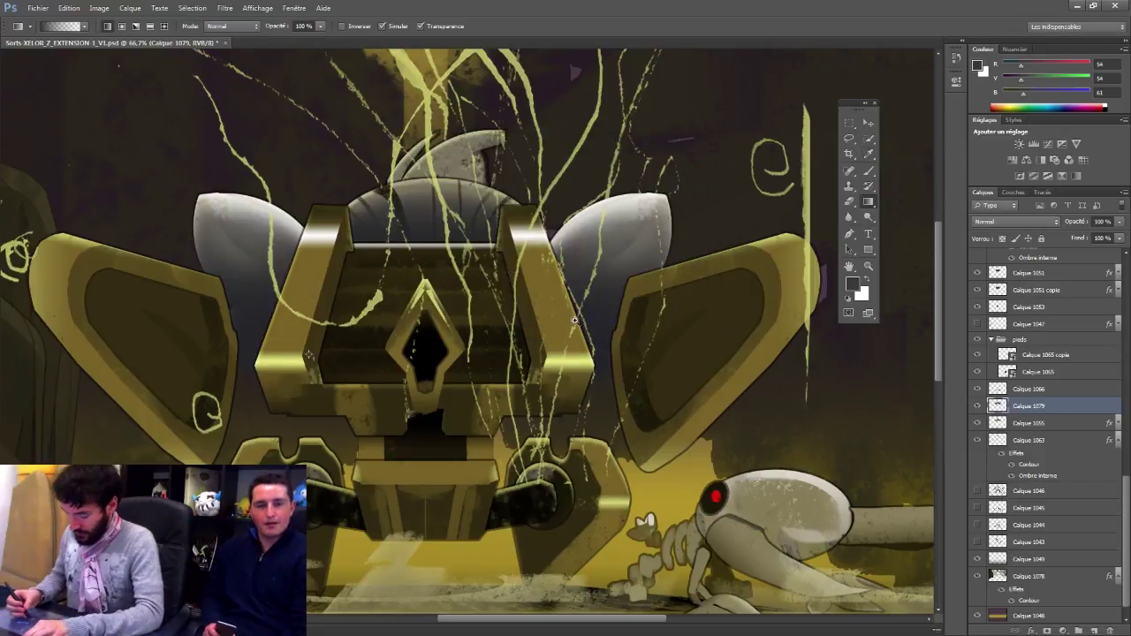
key("ctrl+z")
Step: Select the foot layer Calque 1065 copie from the canvas and add a new layer above it
left_click(613, 420, "alt")
left_click_drag(617, 424, 640, 375)
left_click(868, 121)
right_click(601, 432)
left_click(643, 467)
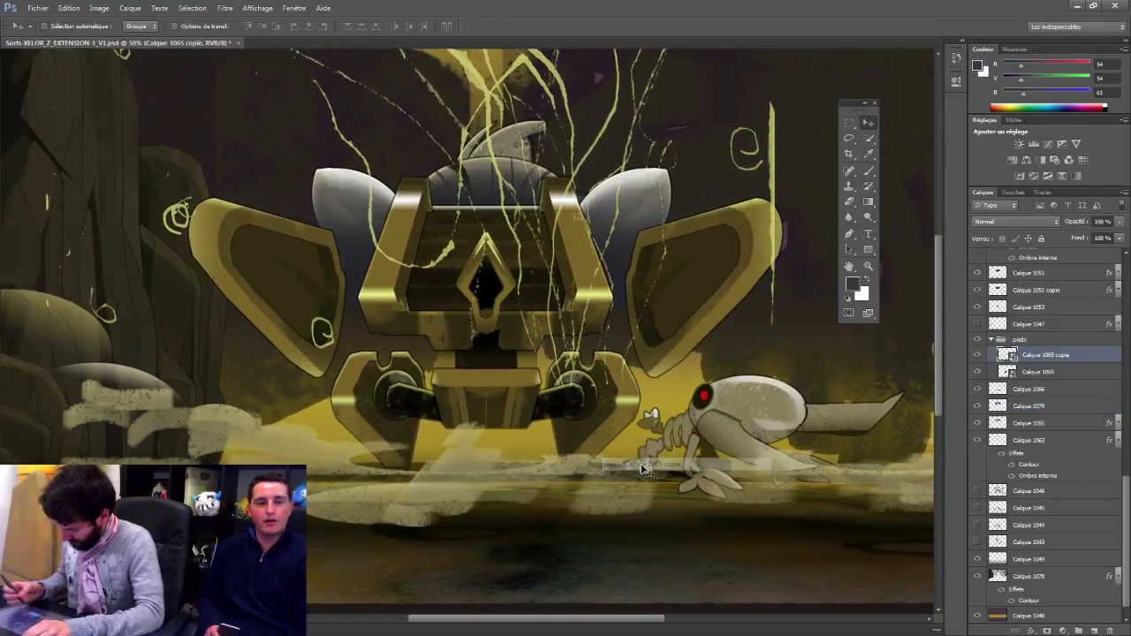
left_click(1094, 629)
Step: Sample the mist's beige colour (R 138, V 127, B 83) and lay a reflected gradient band of mist across the robot's feet
key("b")
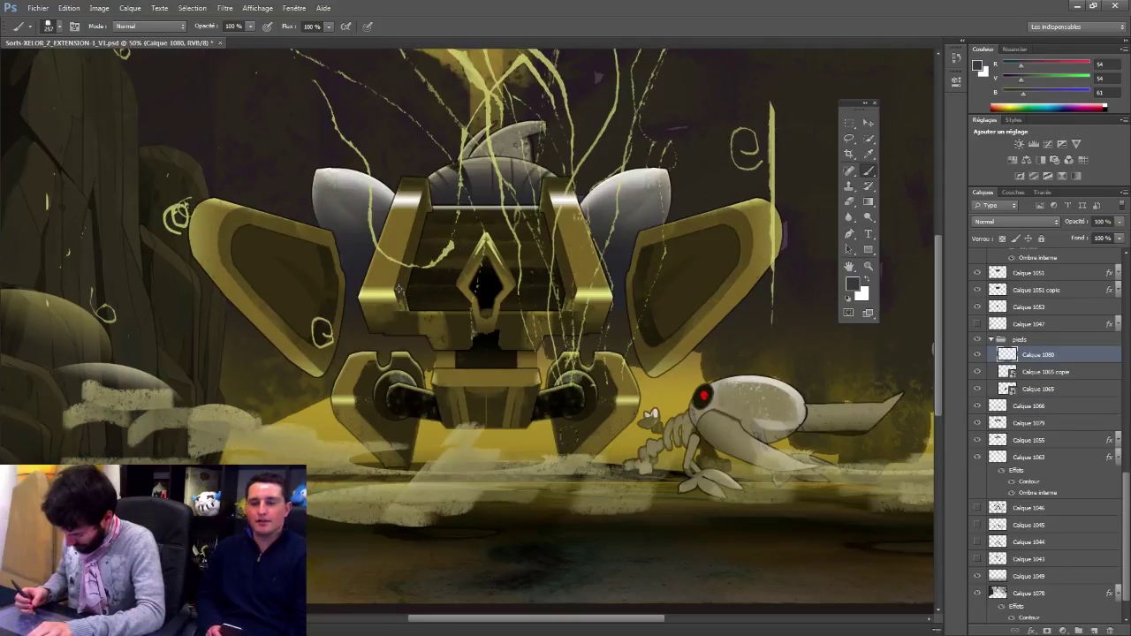
left_click(579, 464, "alt")
key("g")
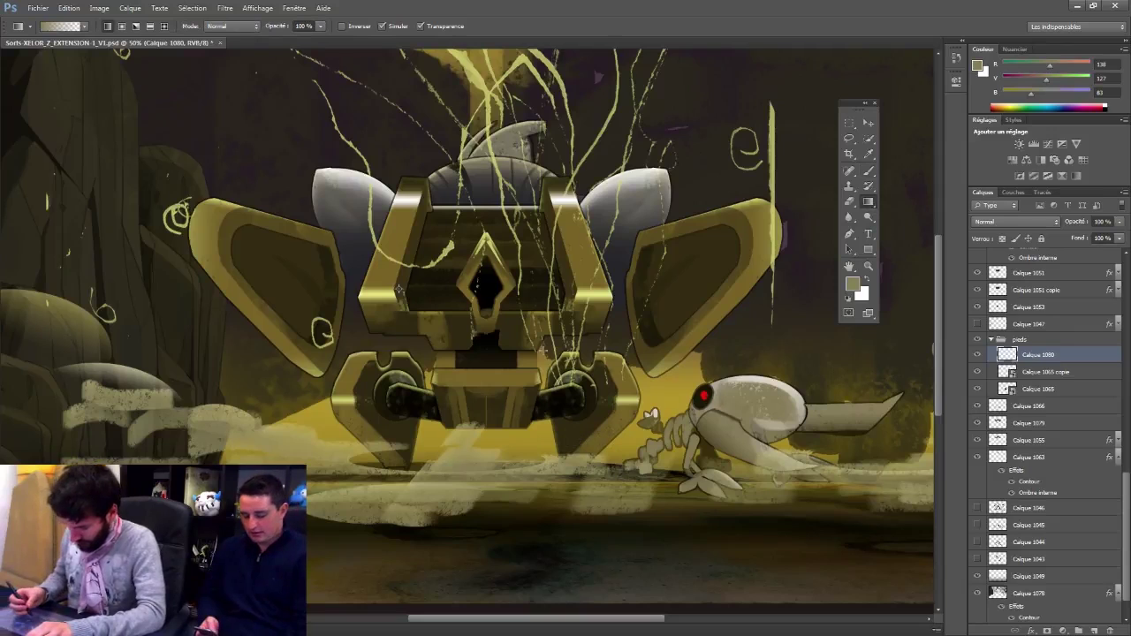
left_click(150, 26)
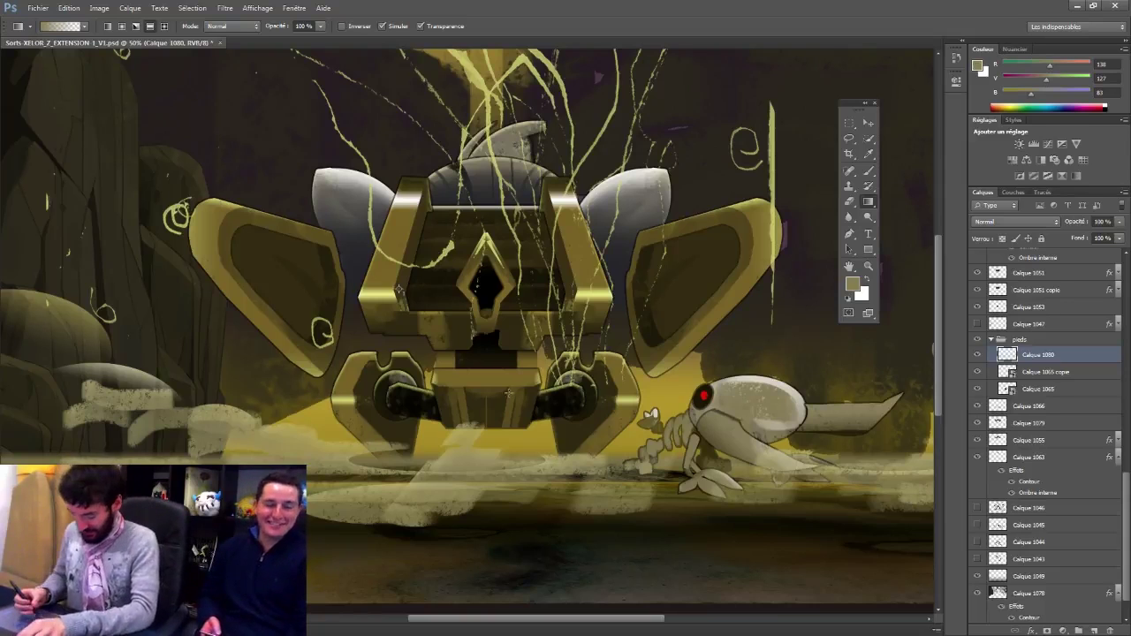
Step: Select the yellow light-streak layer Calque 1068 from the canvas and set its blend mode to Lumière tamisée
left_click(868, 123)
left_click_drag(350, 259, 532, 347)
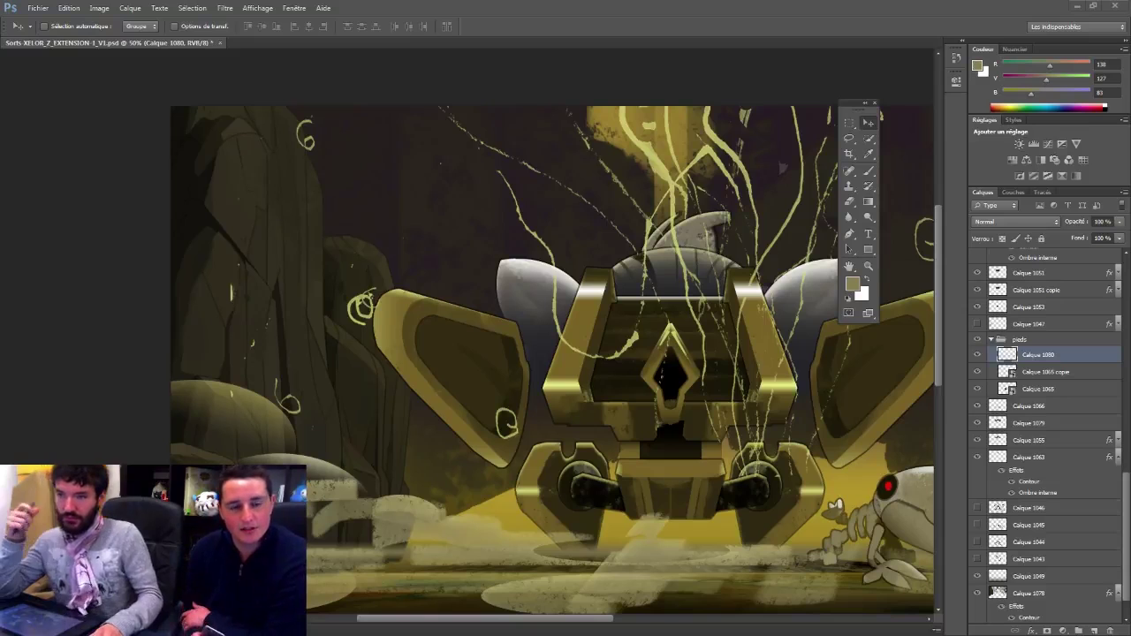
left_click_drag(681, 369, 586, 306)
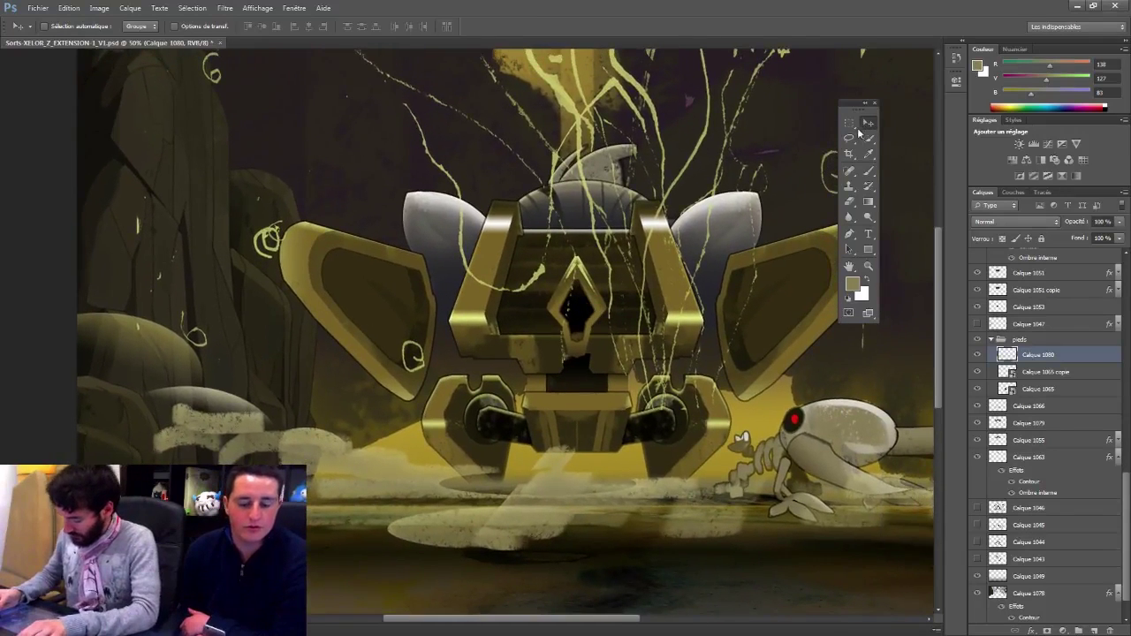
right_click(611, 89)
left_click(645, 104)
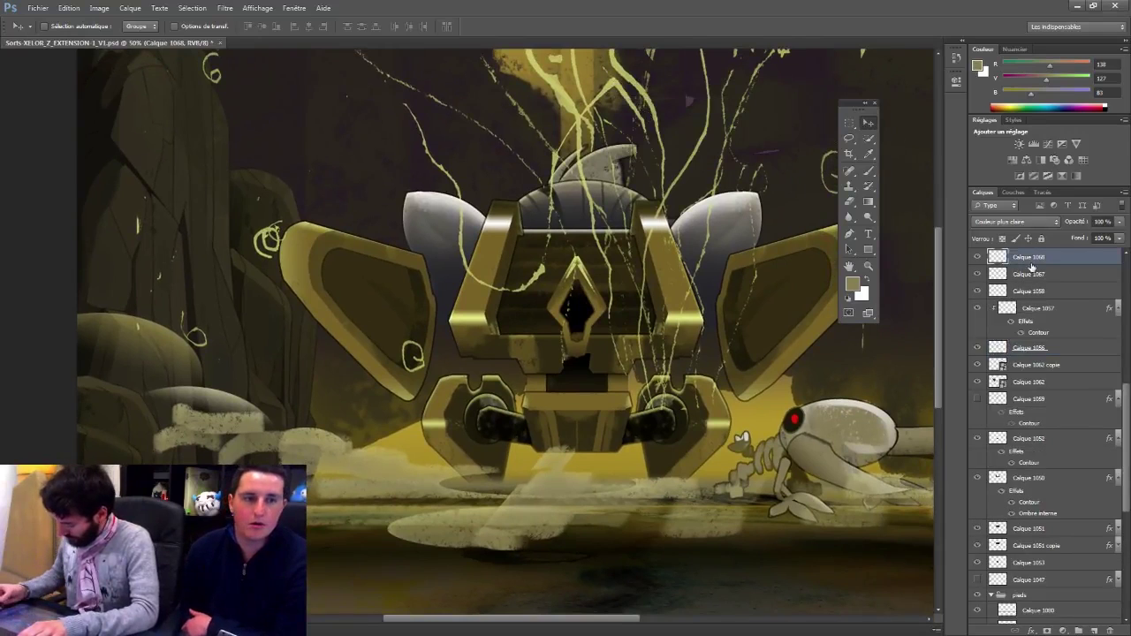
left_click(1017, 222)
left_click(988, 376)
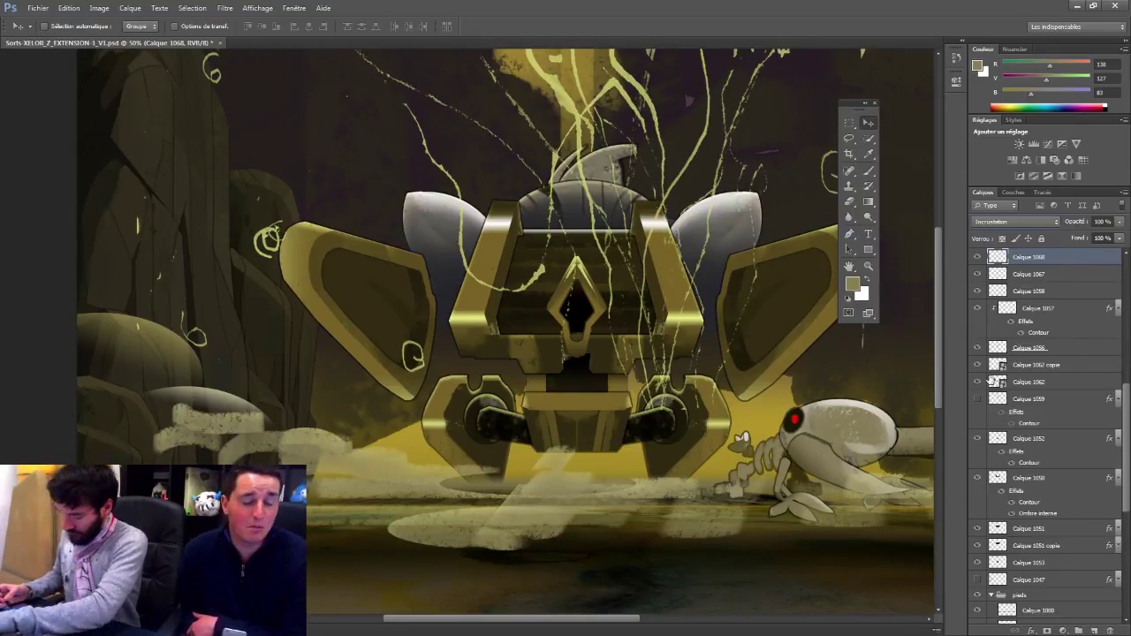
key("Down")
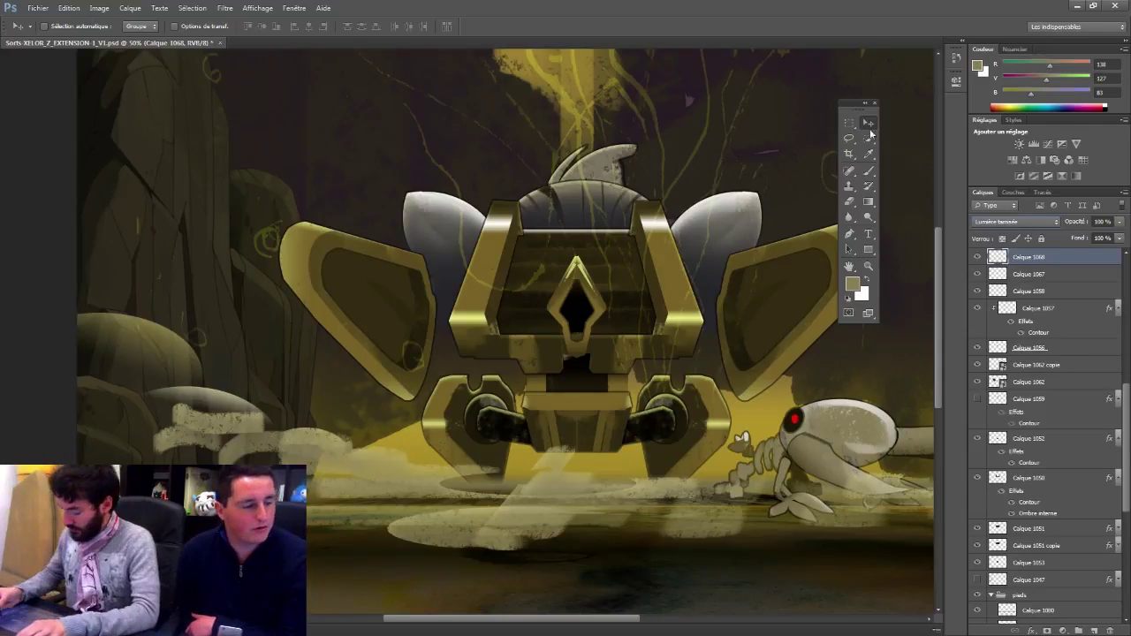
left_click_drag(720, 440, 706, 370)
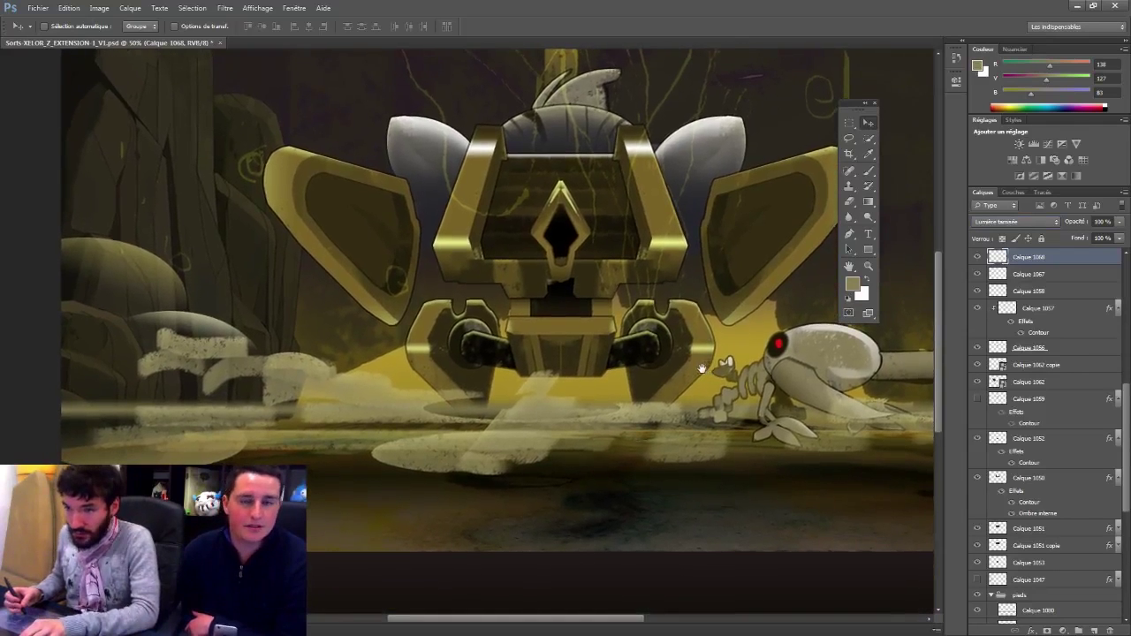
Step: Select the robot's golden frame layer Calque 1050 from the canvas
left_click(540, 313)
left_click(566, 301)
left_click_drag(613, 245, 590, 365)
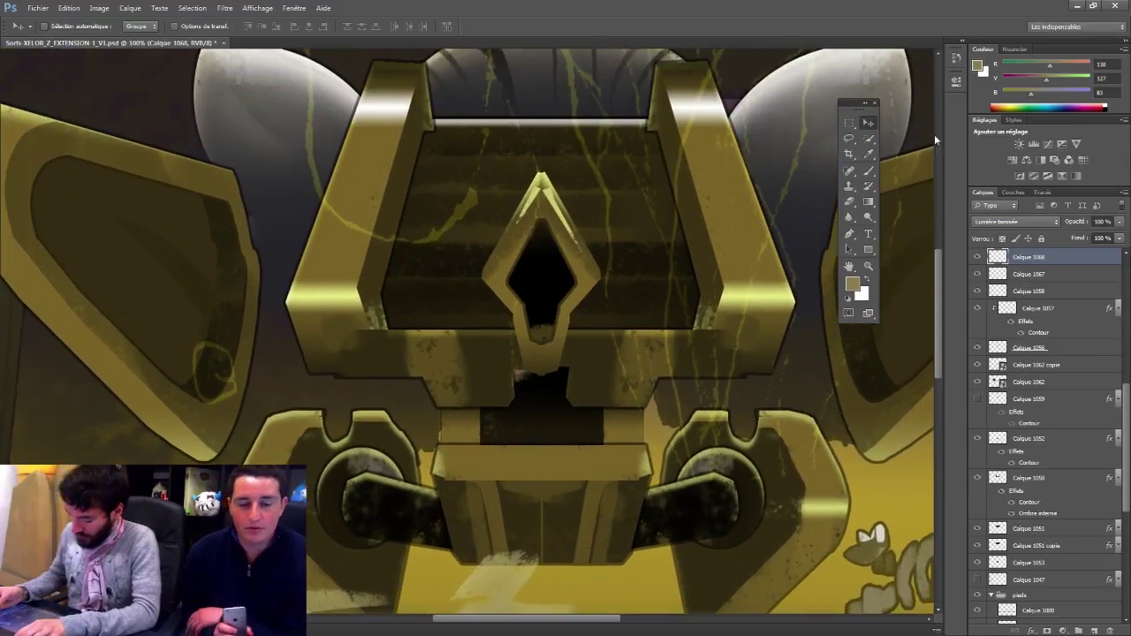
right_click(597, 353)
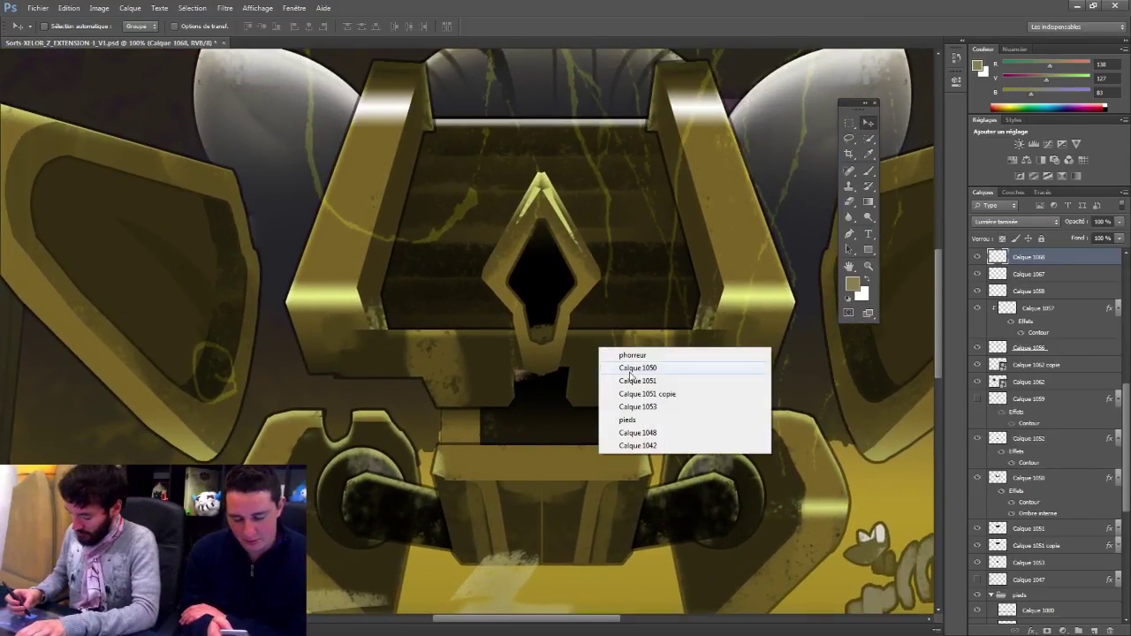
left_click(637, 368)
left_click(999, 478, "ctrl")
key("ctrl+d")
Step: Outline the narrow strip along the chest panel's lower edge, between the two pillars, with the Polygonal Lasso
mouse_move(850, 139)
left_mouse_down()
mouse_move(896, 137)
mouse_move(890, 150)
left_mouse_up()
left_click(373, 328)
left_click(381, 304)
left_click(704, 304)
left_click(715, 328)
left_click(379, 329)
Step: Fill the selected strip with a dark brown sampled from the pillar, using a textured brush at size 65
key("b")
left_click(367, 287, "alt")
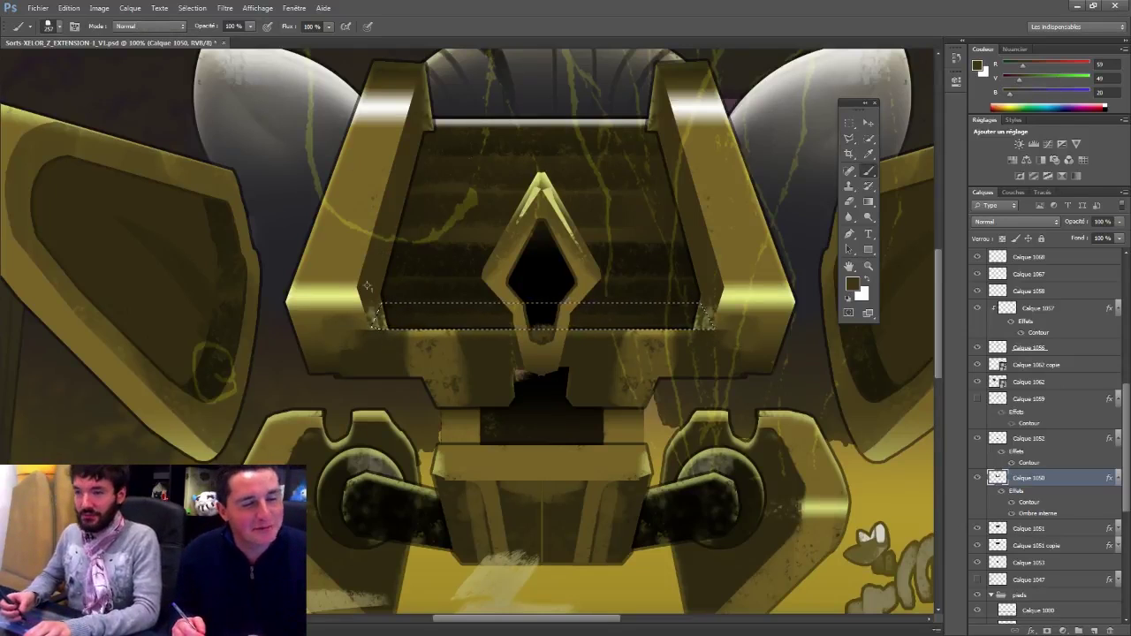
left_click(375, 276, "alt")
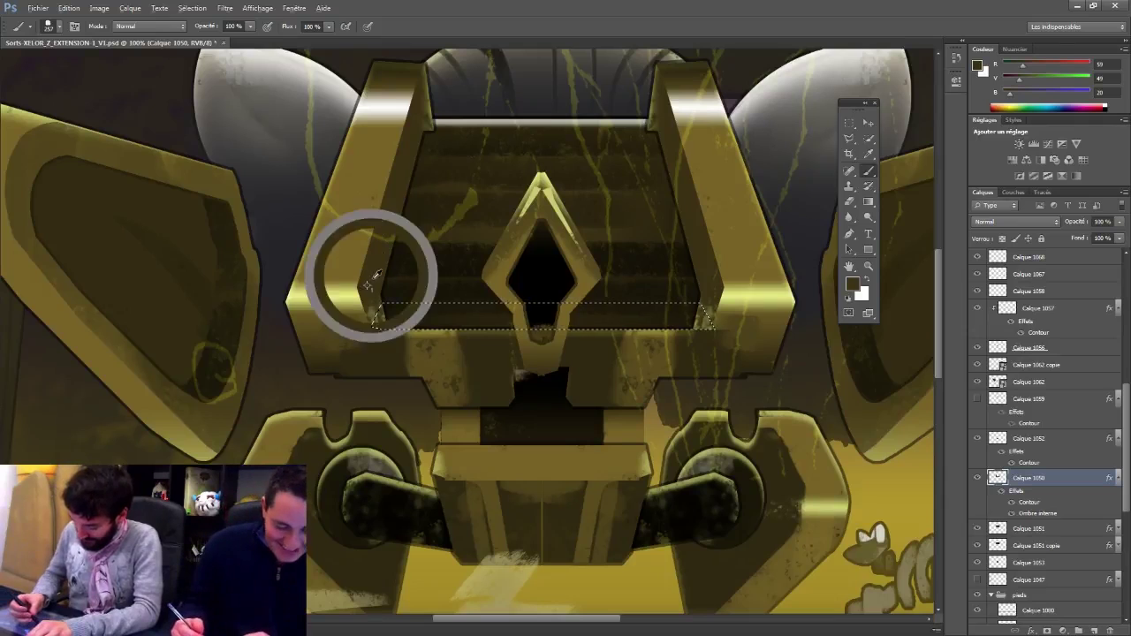
right_click(486, 293)
left_click(433, 305)
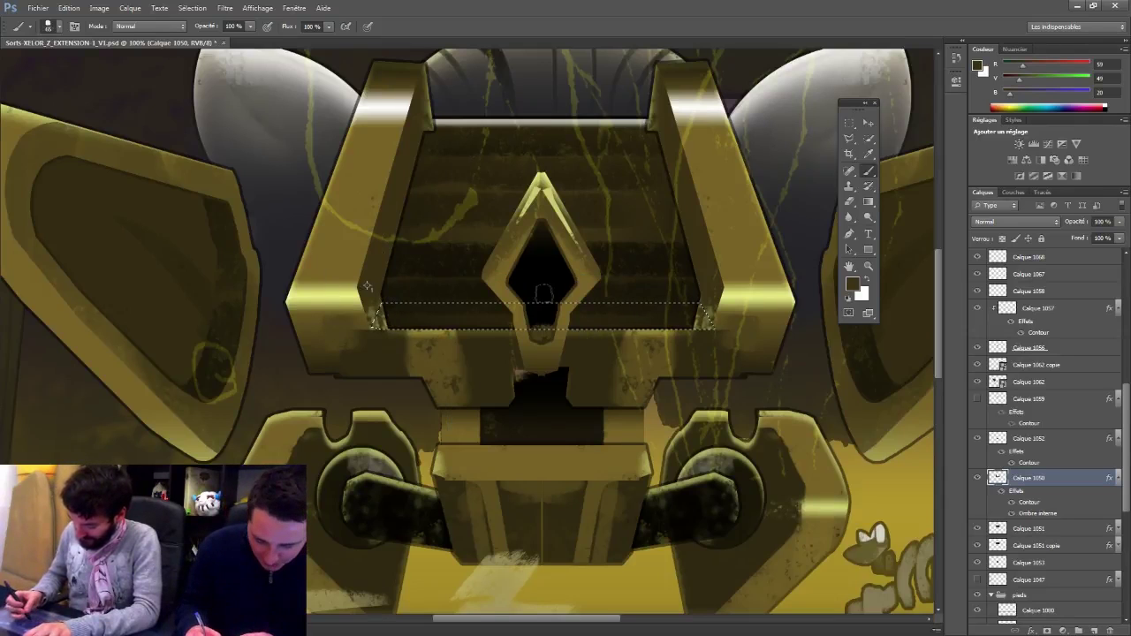
Step: Paint a pale yellow highlight (R 230, V 233) along the strip's upper edge and cover the rest with sampled olive (R 120, V 99, B 39)
left_click(747, 292, "alt")
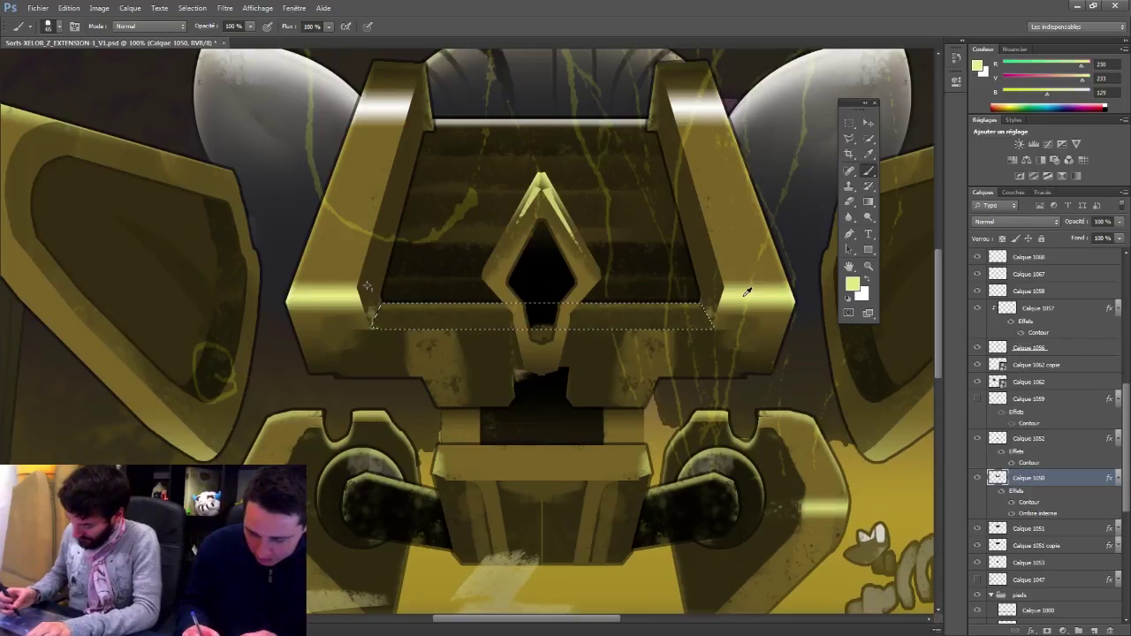
left_click_drag(376, 311, 707, 313)
left_click(367, 286, "alt")
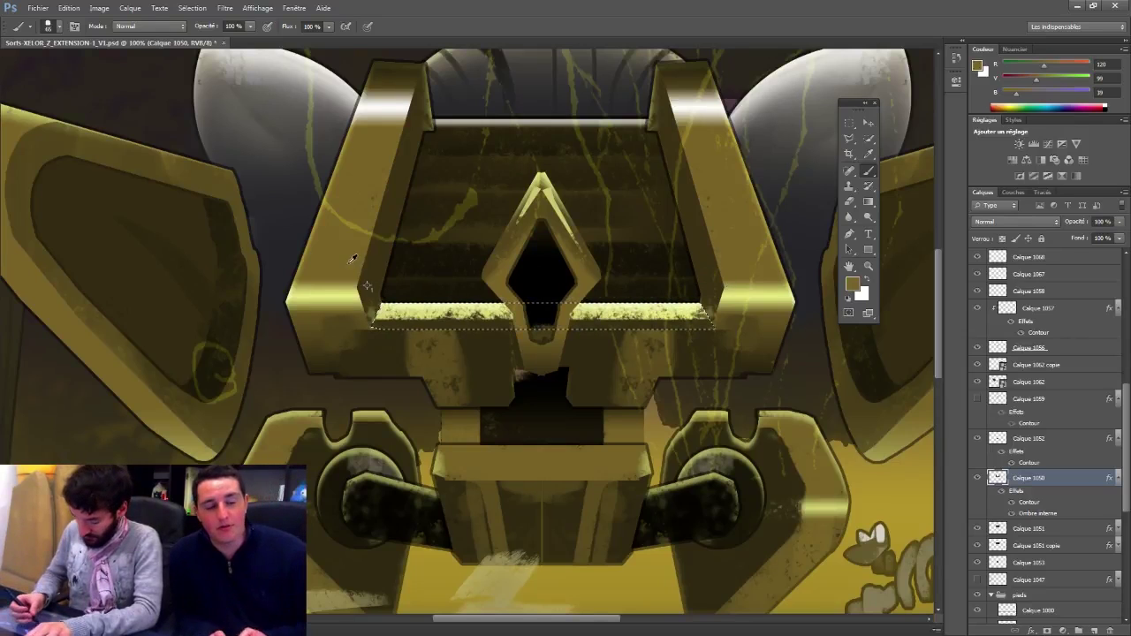
left_click(712, 279, "alt")
Step: Shade the strip's lower part with a gradient in sampled near-black (R 21, V 17) and deselect
left_click(720, 302, "alt")
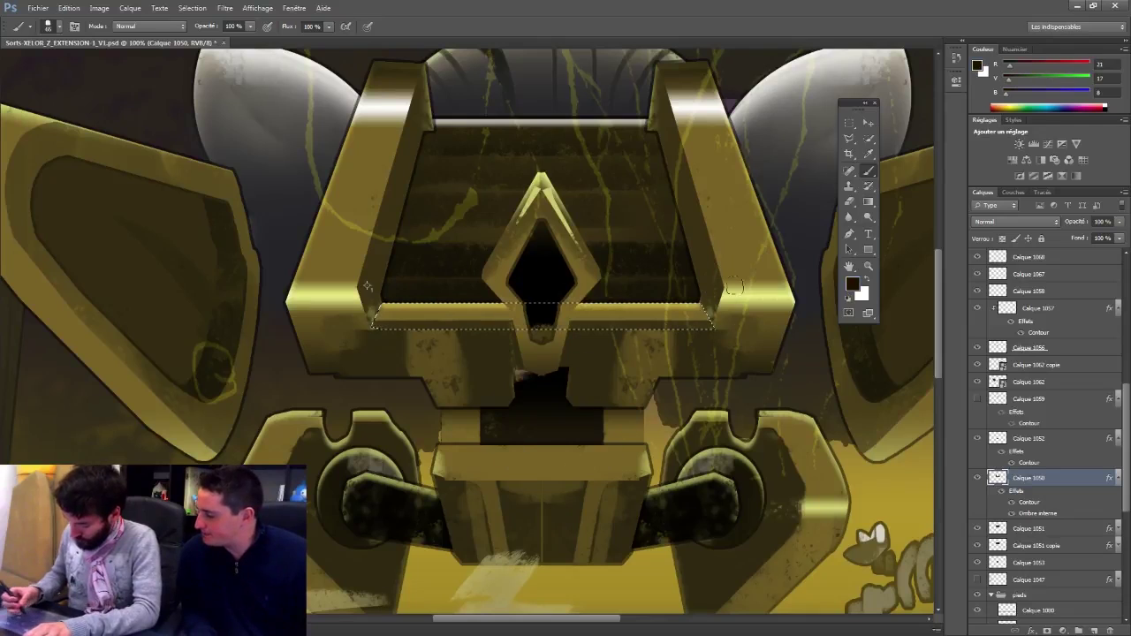
key("g")
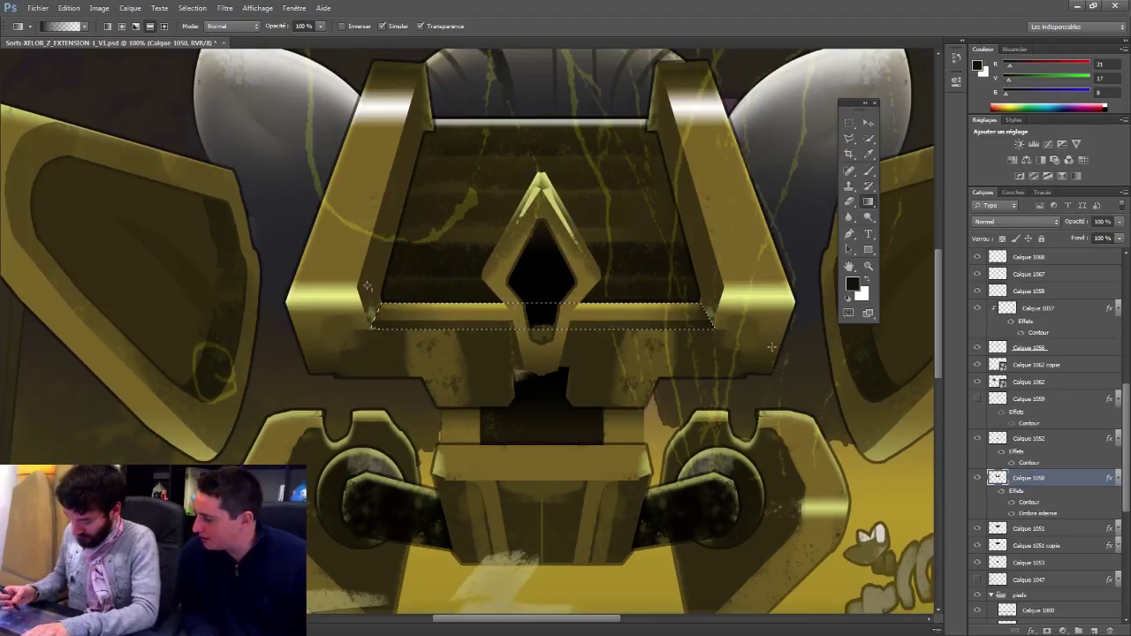
key("ctrl+d")
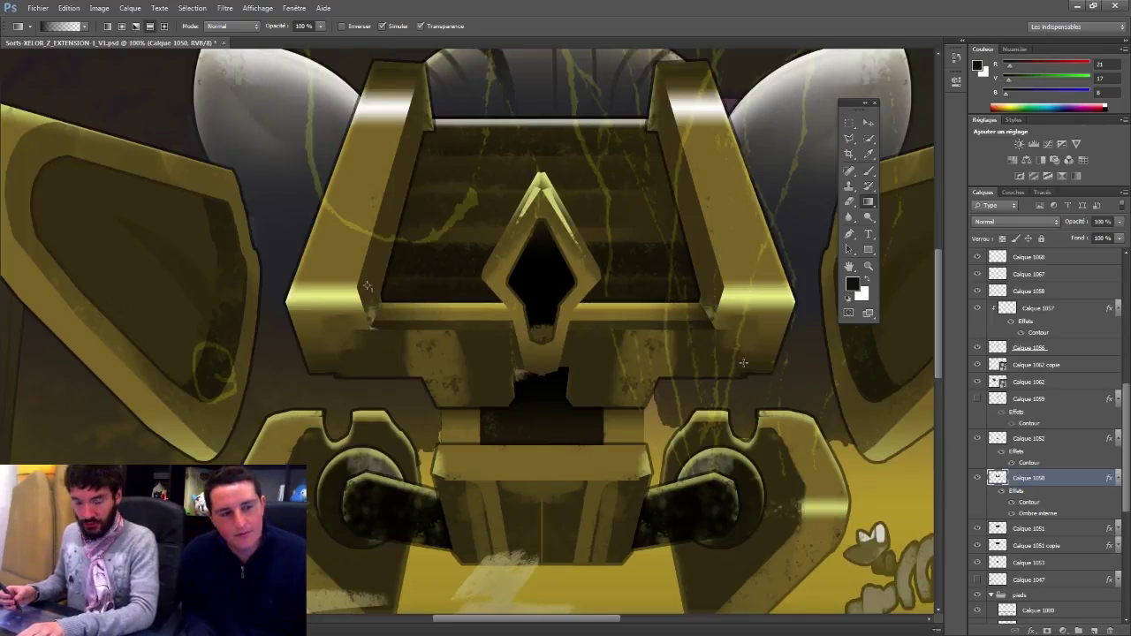
Step: Add a layer above Calque 1050 and set the Line tool to Pixels mode, 5 px thick, with a pale yellow sampled from the diamond
left_click(1094, 630)
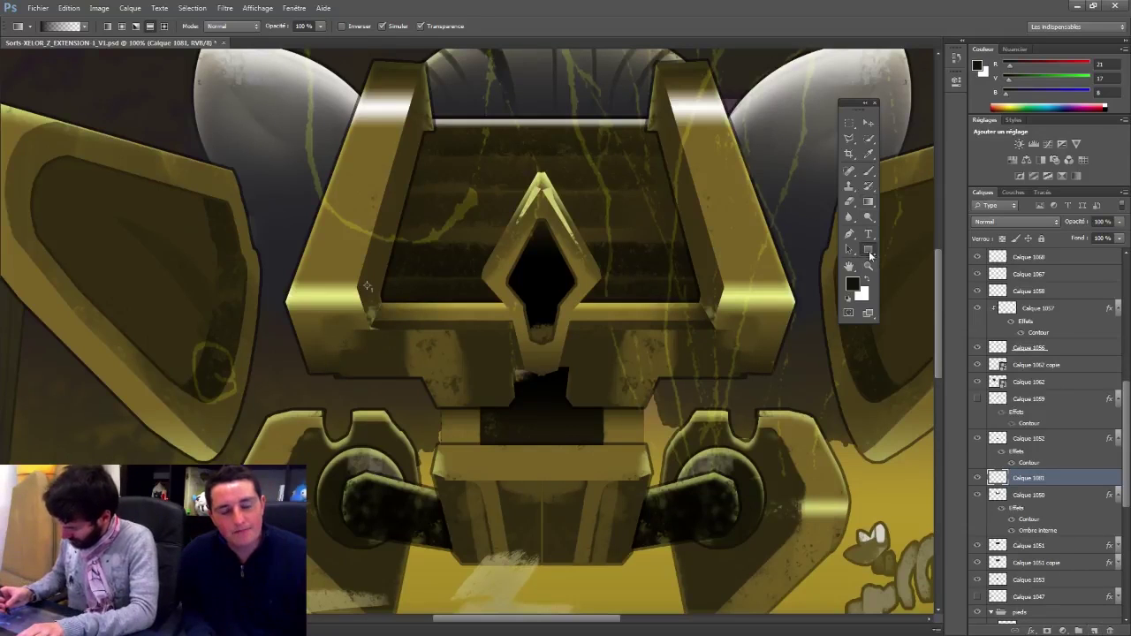
left_click_drag(869, 249, 901, 265)
left_click(904, 294)
left_click(536, 194, "alt")
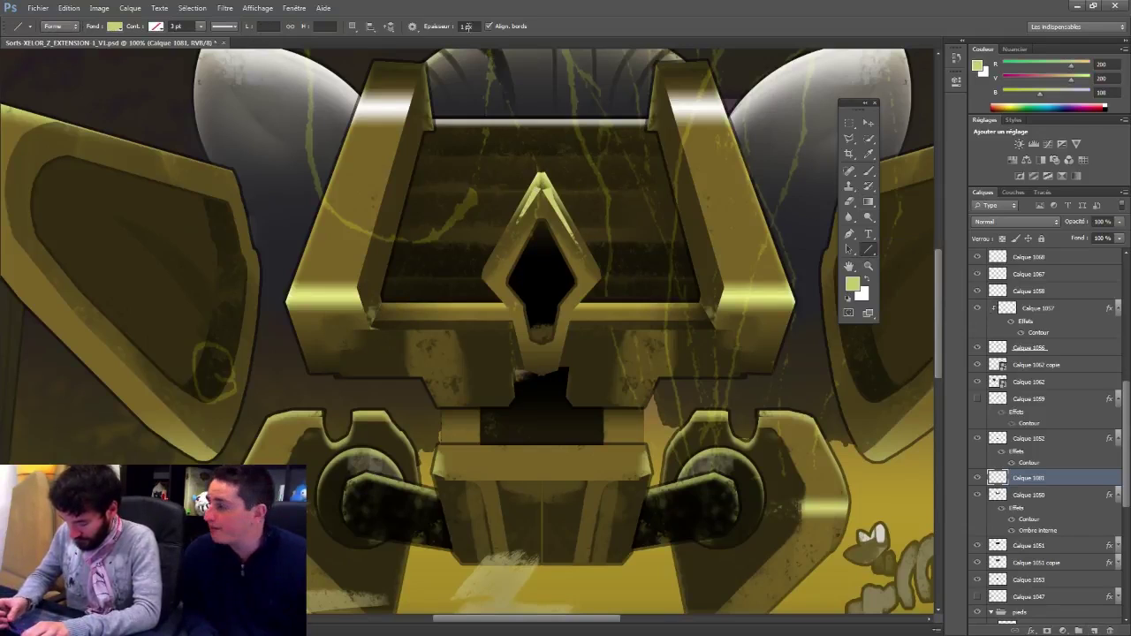
left_click(74, 28)
left_click(56, 57)
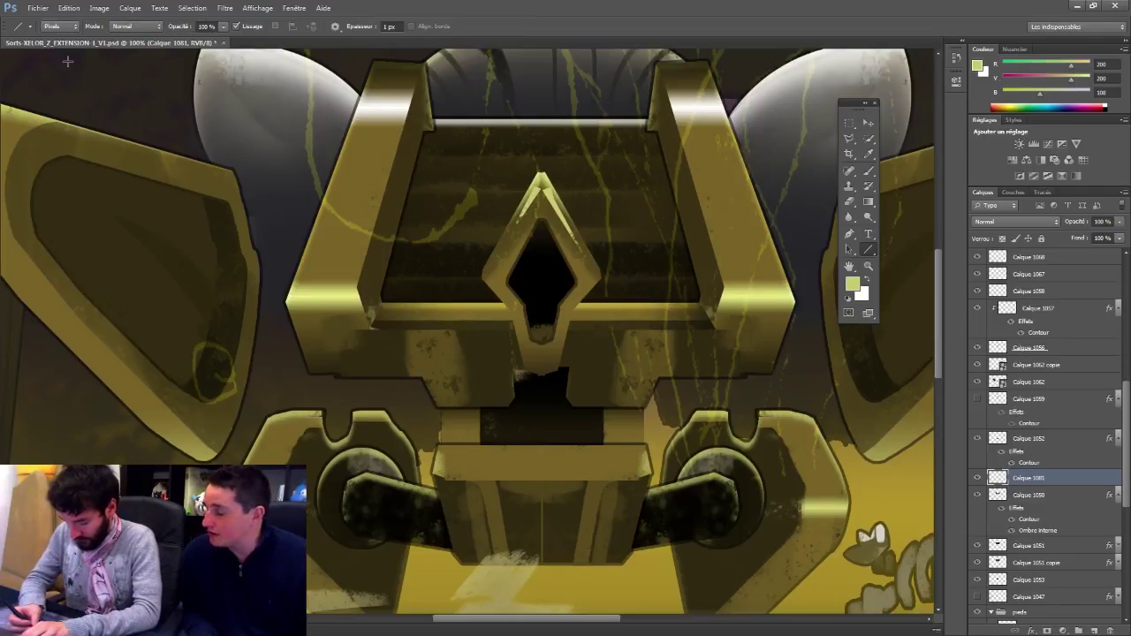
left_click(389, 26)
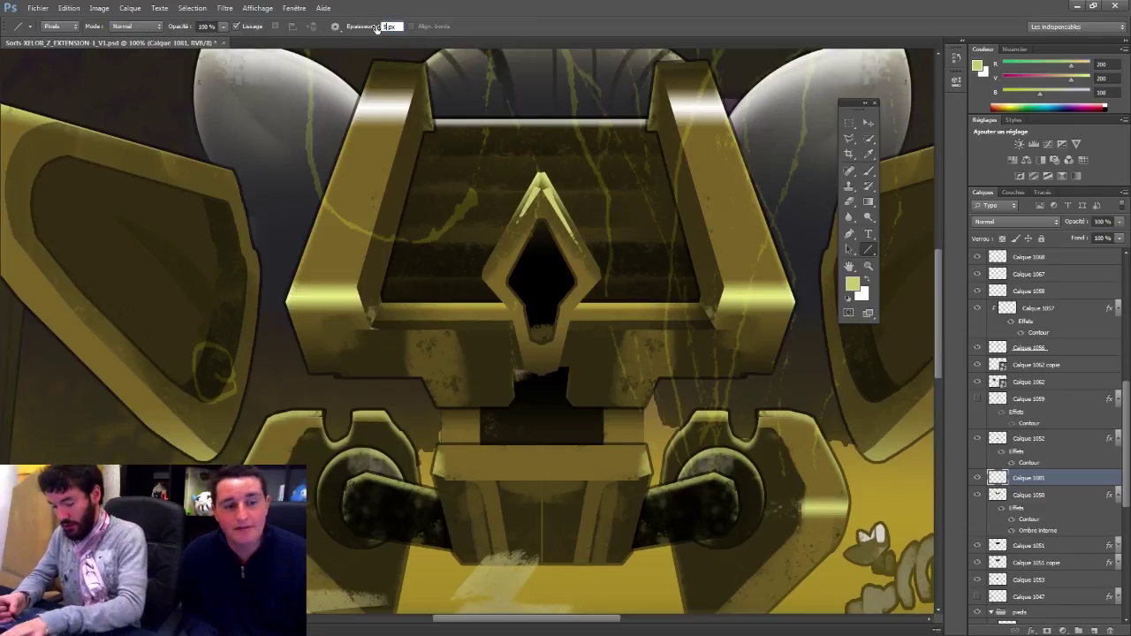
Step: Draw highlight lines along the left pillar's inner edge and the lower block's front edge, and move their layer to the top of the stack
mouse_move(421, 65)
left_mouse_down()
mouse_move(433, 187)
mouse_move(360, 279)
mouse_move(369, 325)
left_mouse_up()
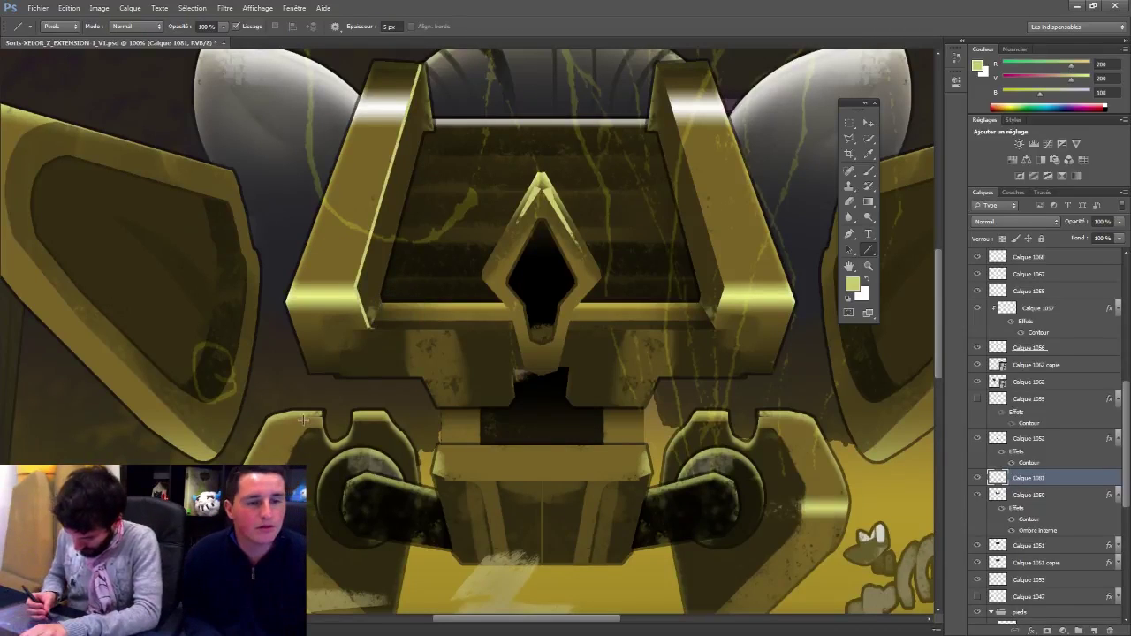
left_click_drag(437, 475, 650, 477)
mouse_move(1039, 483)
left_mouse_down()
mouse_move(1058, 237)
mouse_move(1052, 258)
left_mouse_up()
Step: Soften parts of the highlight lines with the Eraser, using the textured 141 px brush
key("e")
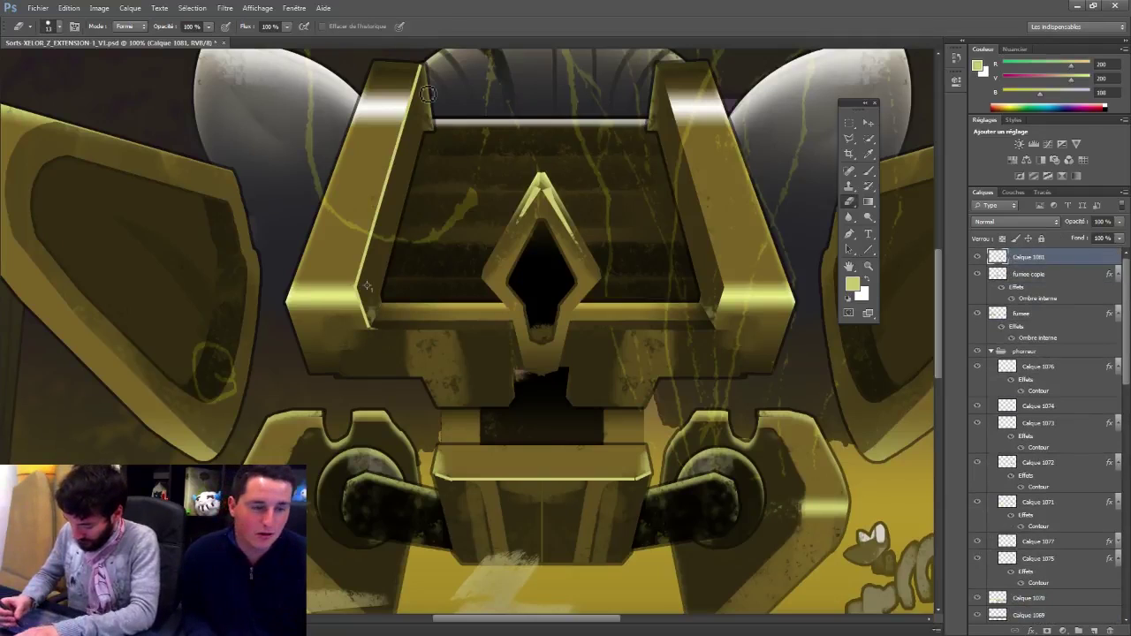
left_click(59, 27)
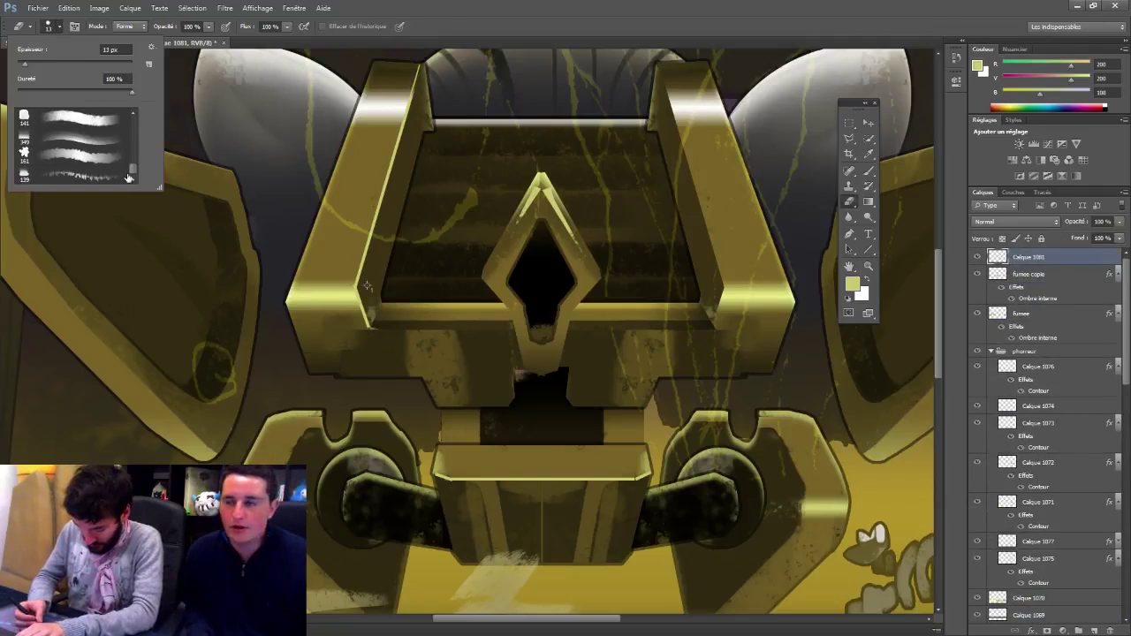
left_click(87, 116)
key("Return")
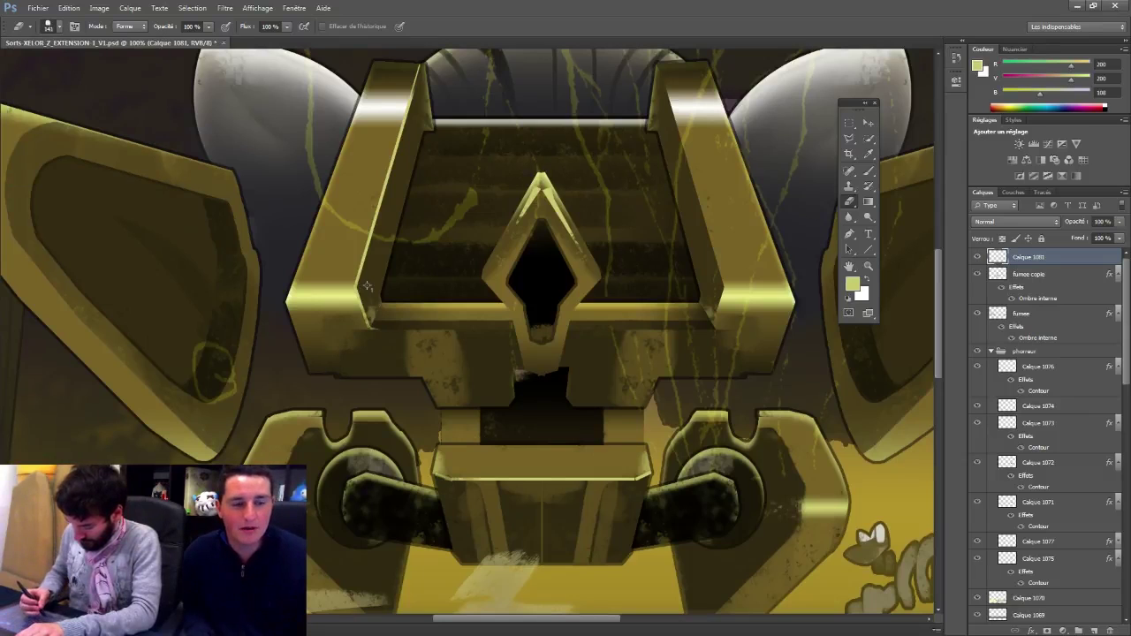
left_click(850, 123)
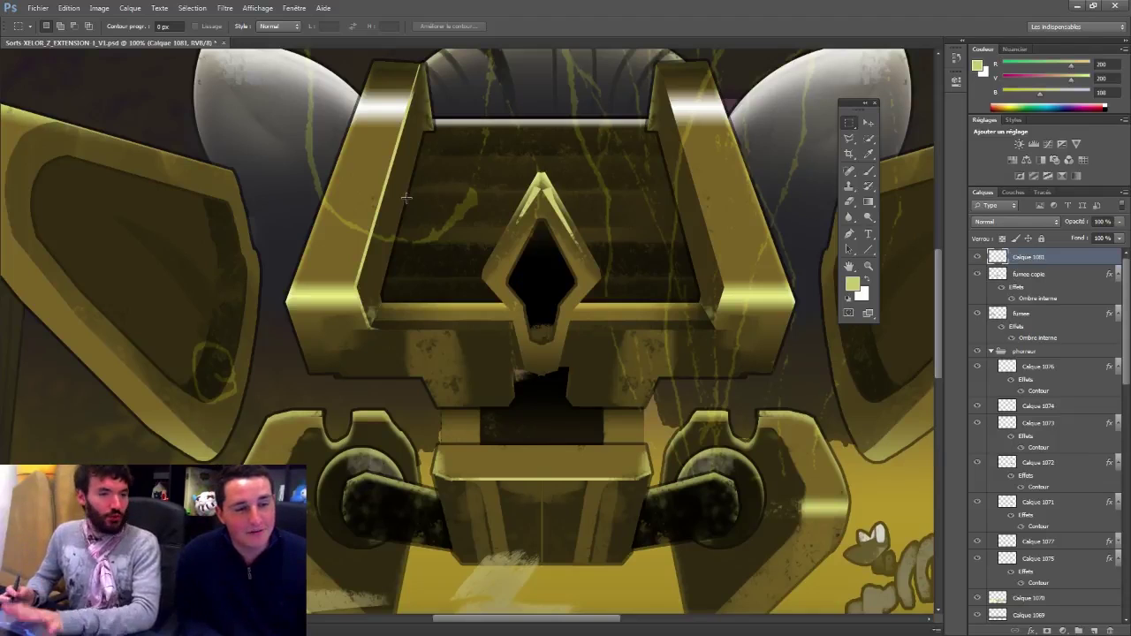
key("e")
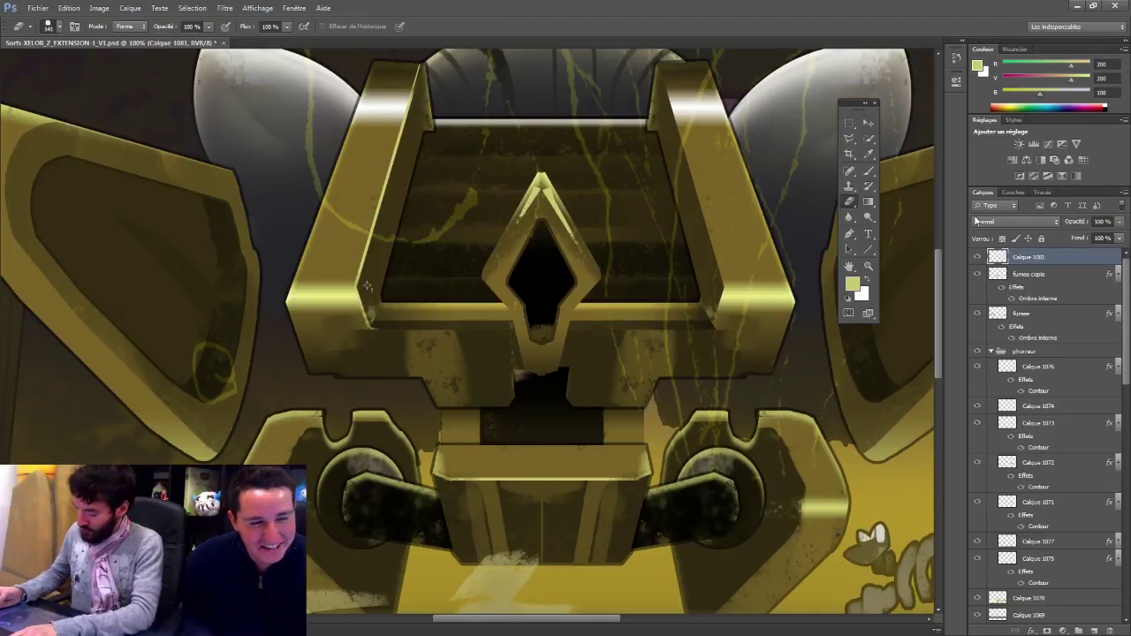
Step: Load the highlight lines as a selection, brighten them with sampled near-white (R 247, V 246), and deselect
left_click(997, 256, "ctrl")
key("b")
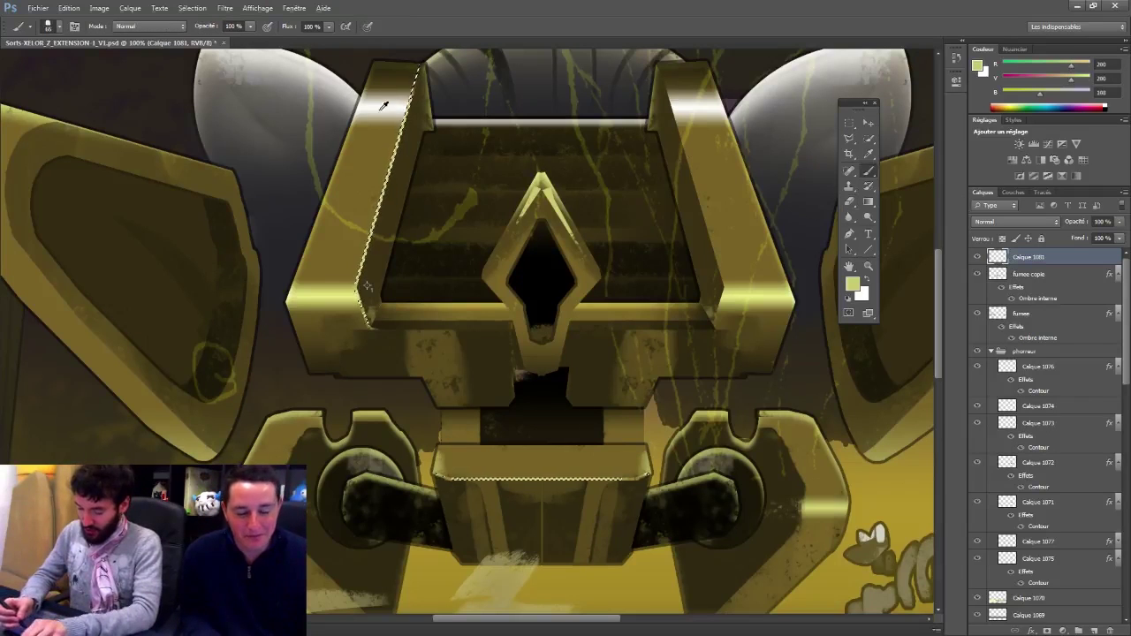
left_click(383, 108, "alt")
key("ctrl+d")
Step: Select the left pillar's highlight line with a rectangular marquee and duplicate it onto the right pillar
left_click(850, 124)
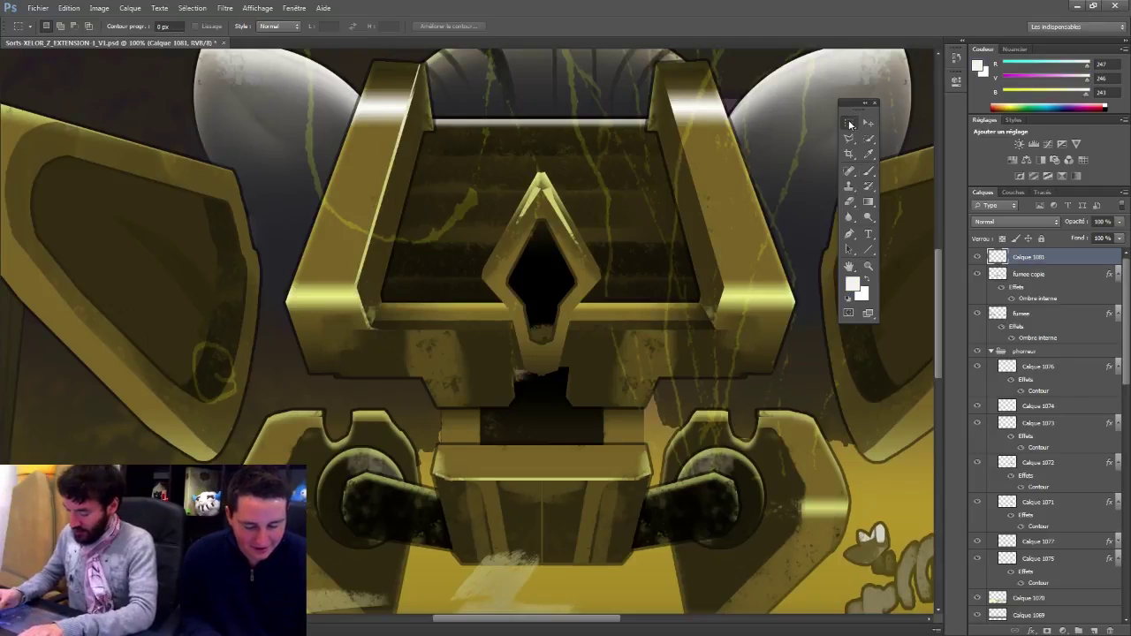
left_click_drag(293, 484, 461, 51)
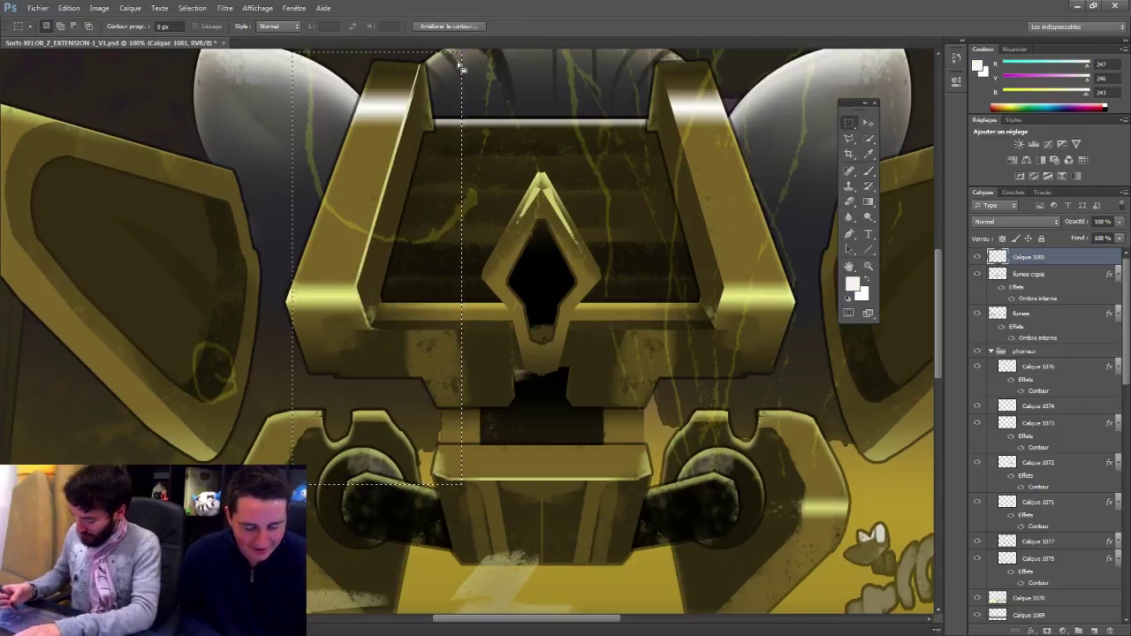
left_click_drag(285, 427, 484, 52)
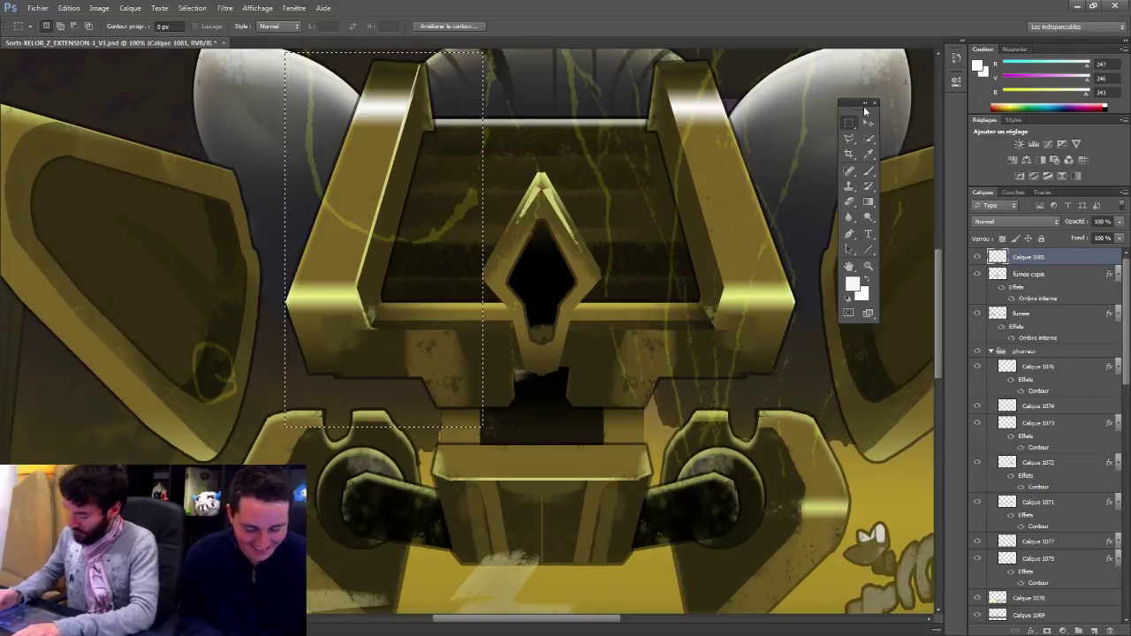
left_click(869, 123)
left_click_drag(382, 198, 682, 152)
Step: Flip the duplicated highlight horizontally to fit the right pillar's inner edge, and deselect
key("ctrl+t")
right_click(672, 186)
left_click(707, 368)
key("Return")
key("ctrl+d")
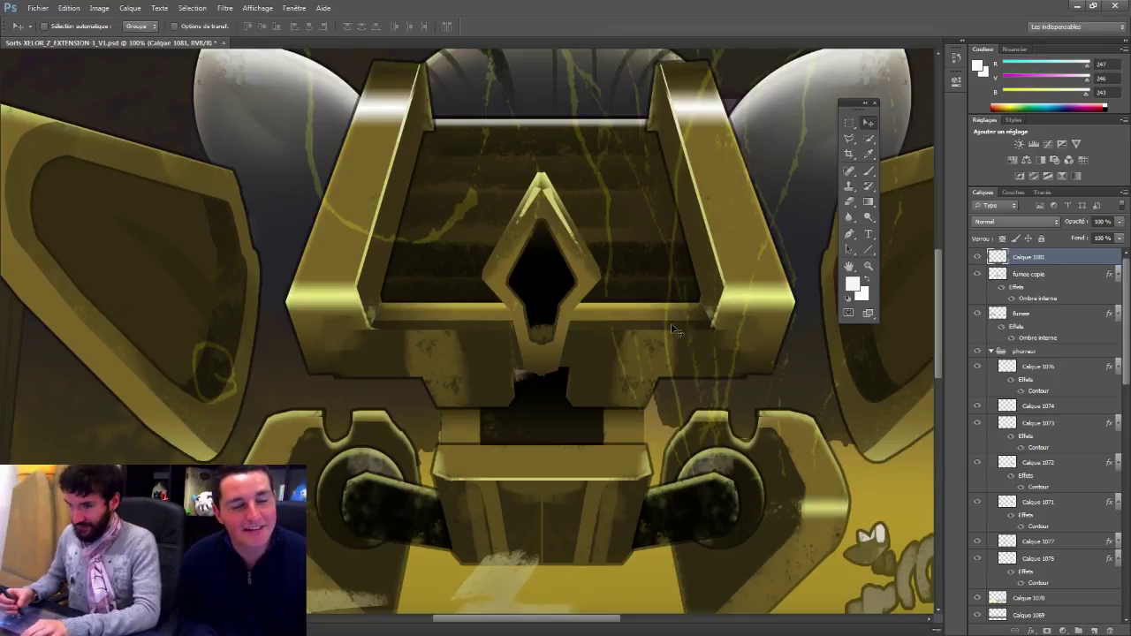
Step: Examine the highlighted robot within the whole scene and its lower block up close
left_click(585, 306, "ctrl+alt")
left_click(585, 307, "ctrl+alt")
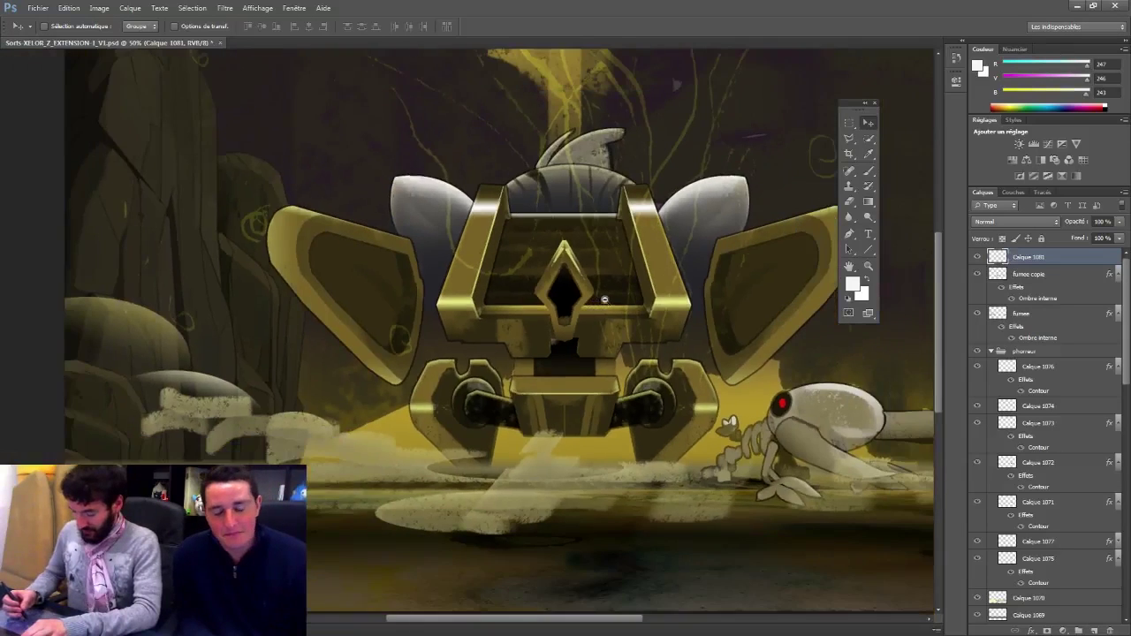
left_click(603, 297, "ctrl+alt")
left_click(667, 293, "ctrl")
left_click_drag(750, 412, 720, 421)
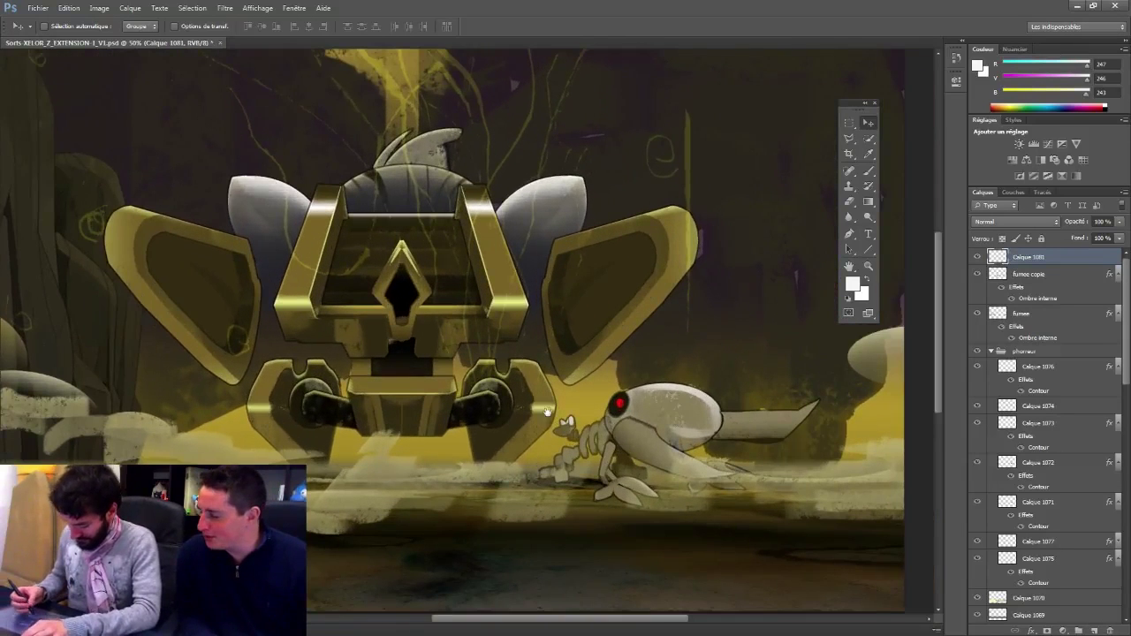
left_click_drag(560, 408, 651, 384)
left_click(522, 346, "ctrl")
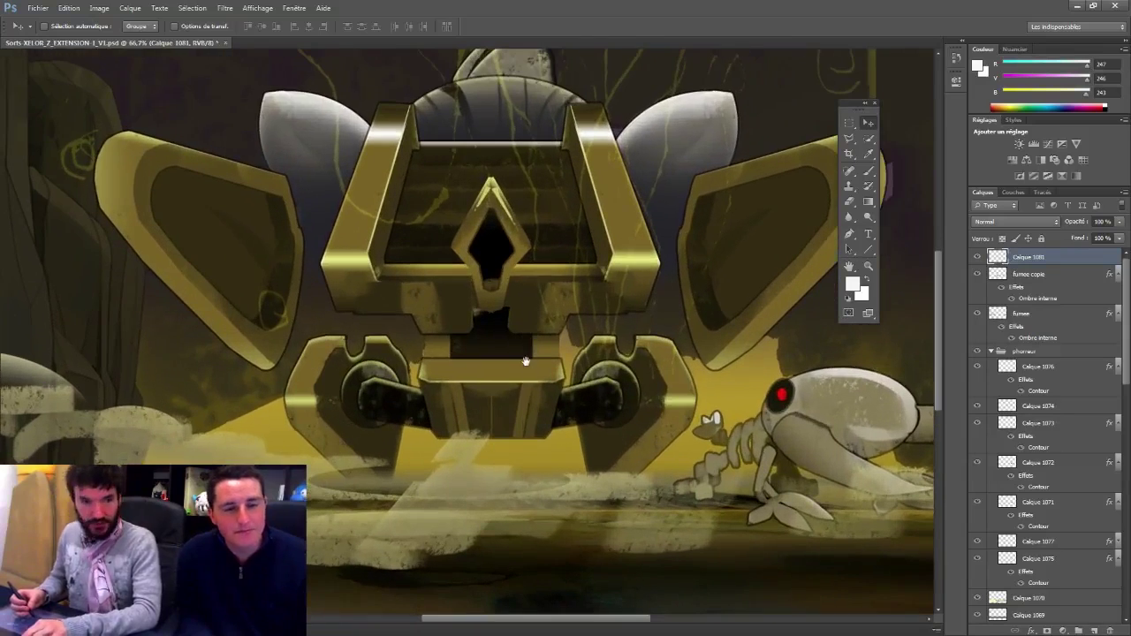
left_click_drag(518, 376, 579, 295)
Step: Add a layer above Calque 1049 and outline a rear leg beneath the left side of the lower block with the Lasso
left_click_drag(1126, 366, 1129, 585)
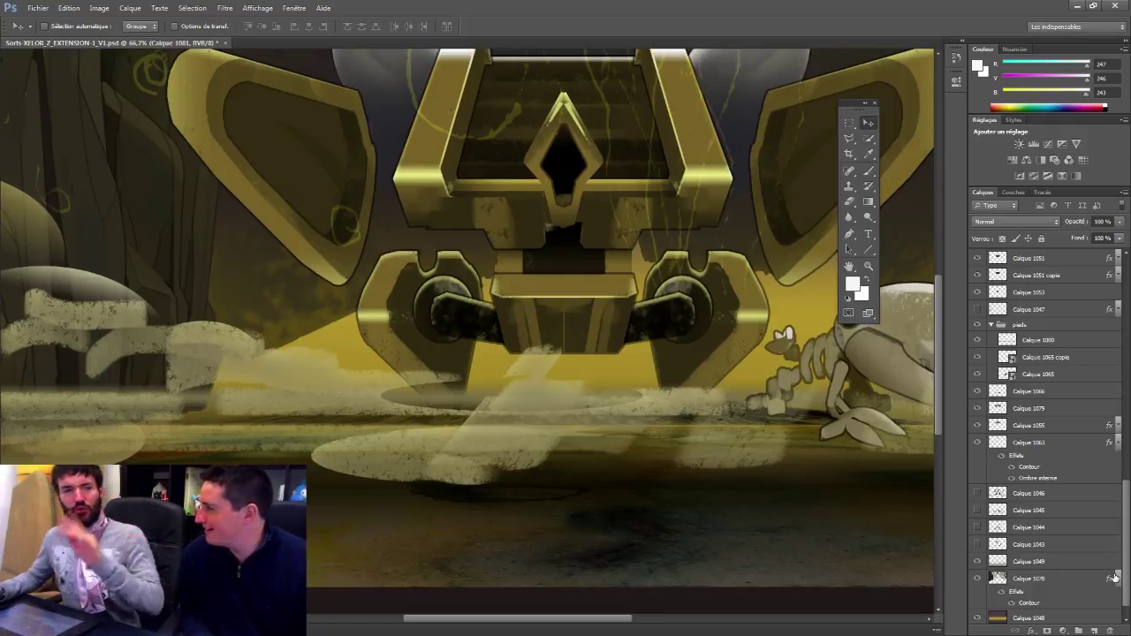
left_click(1052, 562)
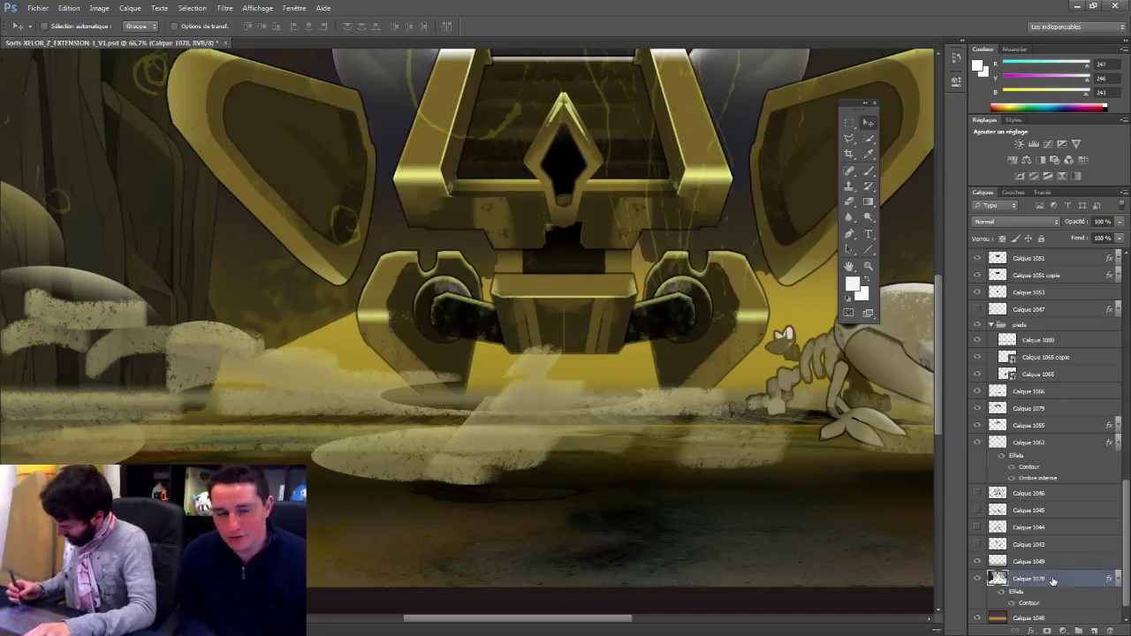
left_click(1095, 630)
left_click_drag(855, 132, 890, 141)
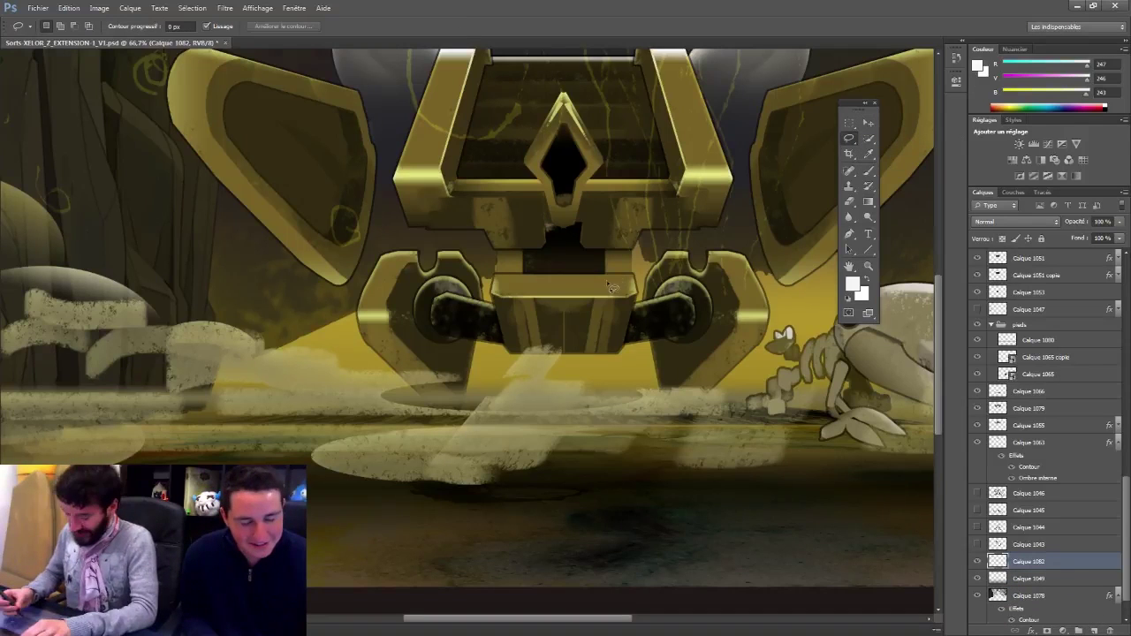
left_click(564, 352, "ctrl")
left_click_drag(477, 310, 469, 348)
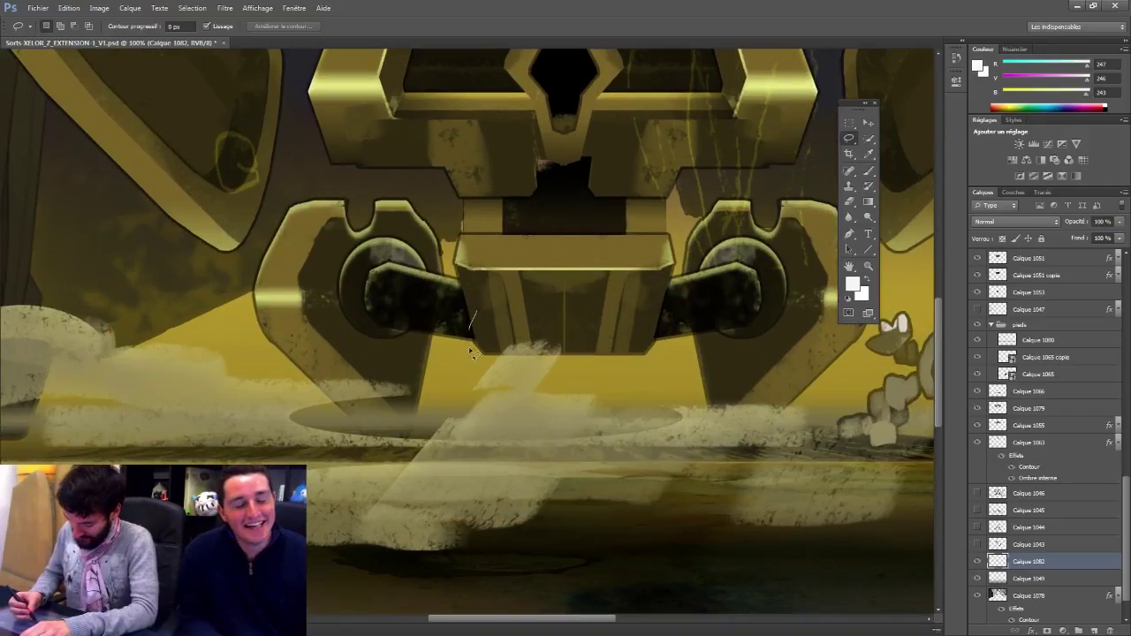
mouse_move(542, 426)
left_mouse_down()
mouse_move(573, 336)
mouse_move(474, 311)
left_mouse_up()
Step: Paint the outlined leg with a textured brush in a dark tone sampled from the robot's neck, deselect and nudge it into place
key("b")
left_click(566, 201, "alt")
right_click(594, 296)
left_click(655, 319)
key("Return")
mouse_move(555, 378)
left_mouse_down()
mouse_move(540, 410)
mouse_move(465, 363)
mouse_move(482, 394)
left_mouse_up()
key("ctrl+d")
key("v")
left_click_drag(542, 375, 528, 371)
Step: Trim the painted leg's outer edge straight using a Polygonal Lasso selection
left_click(852, 140)
left_click_drag(851, 139, 884, 147)
left_click(455, 334)
key("Escape")
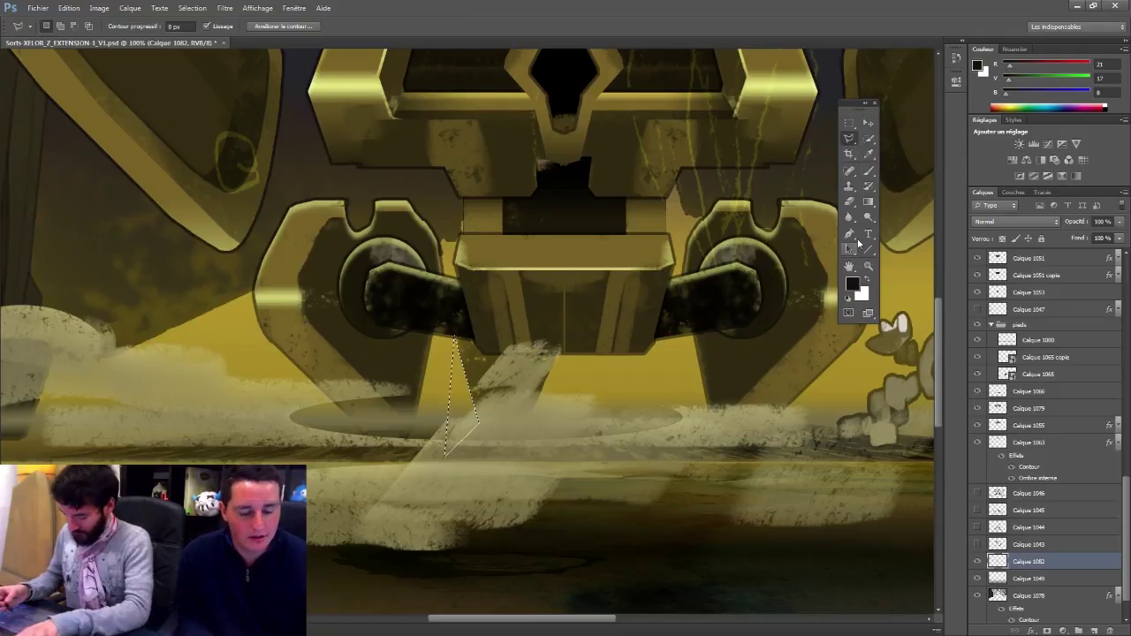
Step: Select the painted rear leg with a rectangular marquee and duplicate it beneath the right side of the lower block
left_click(849, 125)
left_click_drag(413, 457, 601, 256)
key("v")
mouse_move(481, 363)
left_mouse_down()
mouse_move(667, 356)
mouse_move(646, 358)
left_mouse_up()
Step: Flip the duplicated rear leg horizontally so it mirrors the original, and deselect
key("ctrl+t")
right_click(639, 356)
left_click(683, 538)
key("Return")
key("ctrl+d")
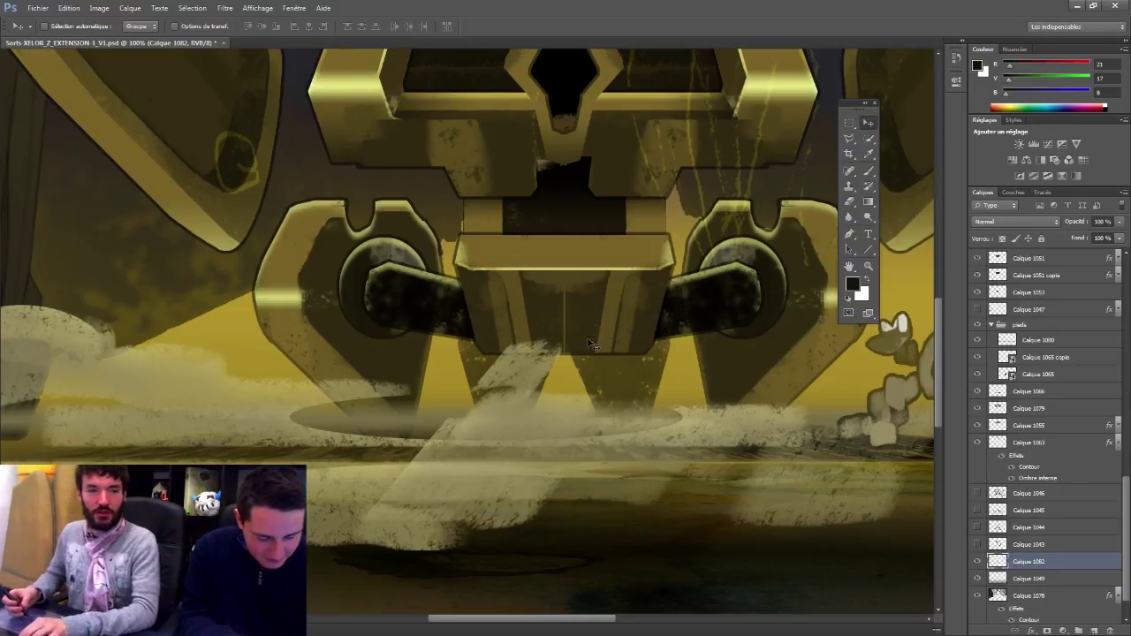
left_click(628, 325, "alt")
left_click(652, 284, "alt")
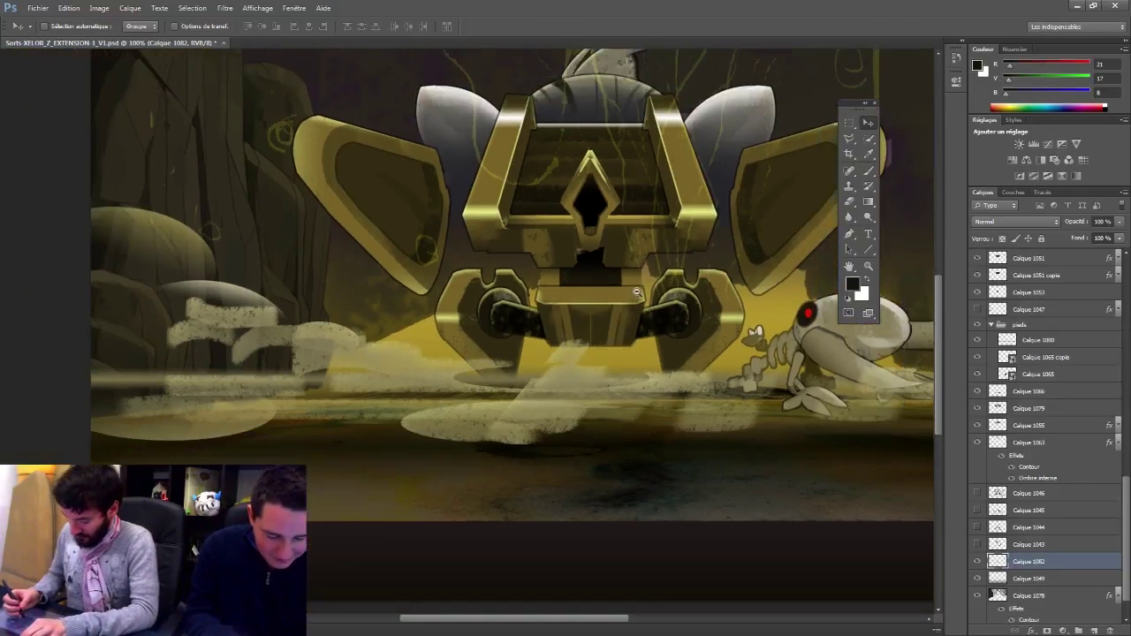
Step: Copy the tall, narrow green rock pillar, second in the row, from amakna_falaises2.png using a Lasso selection, and close that file
left_click(641, 288, "alt")
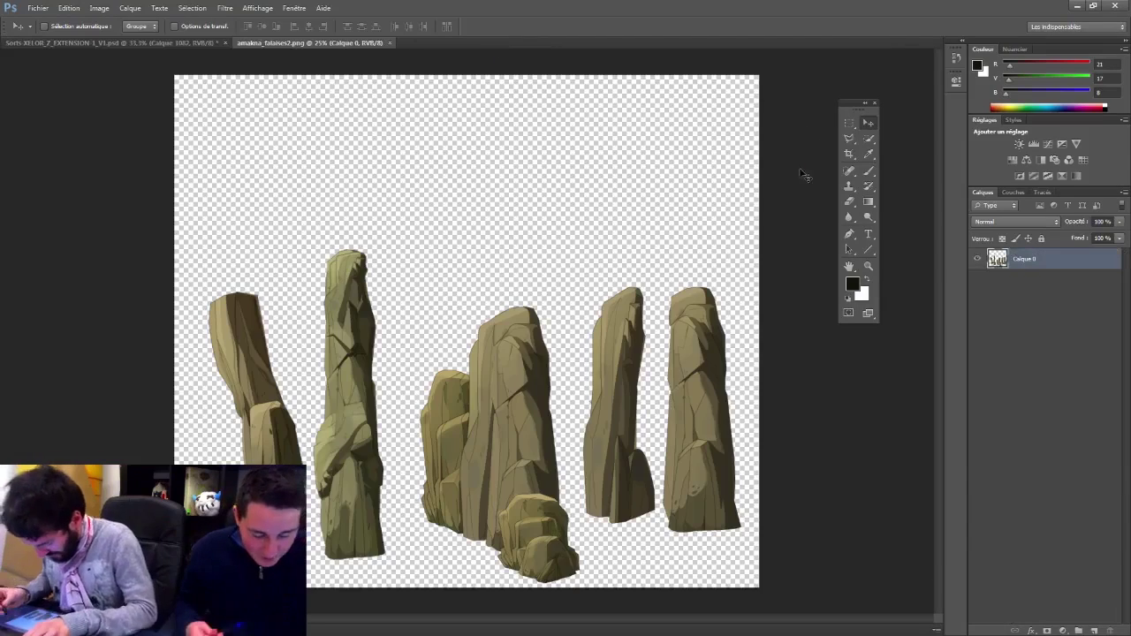
left_click(849, 141)
mouse_move(386, 206)
left_mouse_down()
mouse_move(395, 557)
mouse_move(311, 541)
left_mouse_up()
left_click_drag(306, 443, 306, 244)
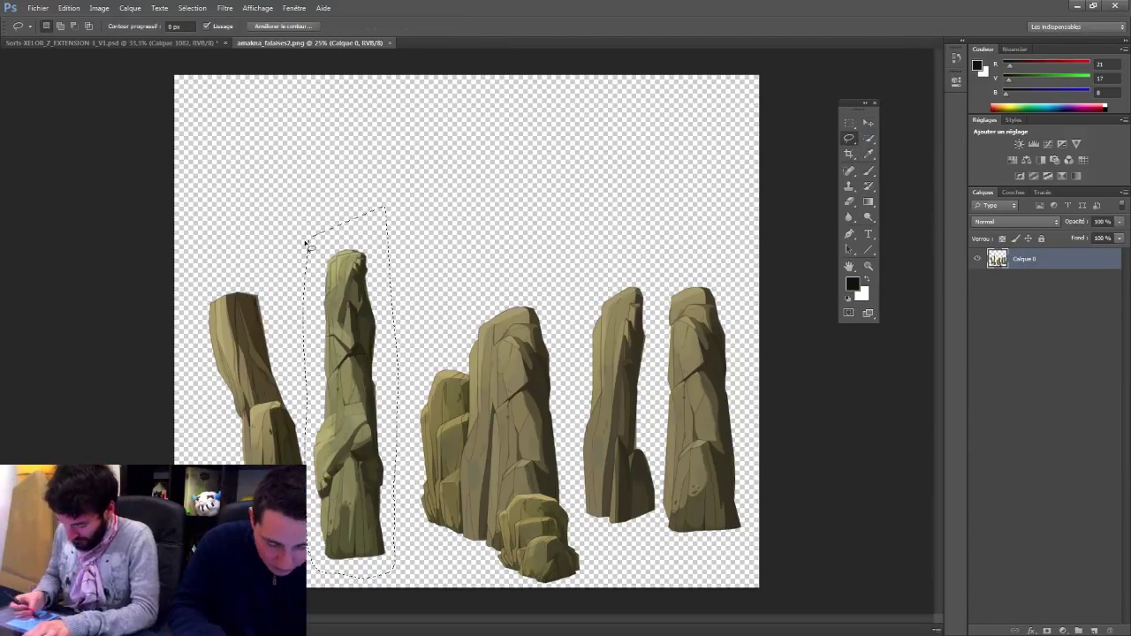
left_click(391, 42)
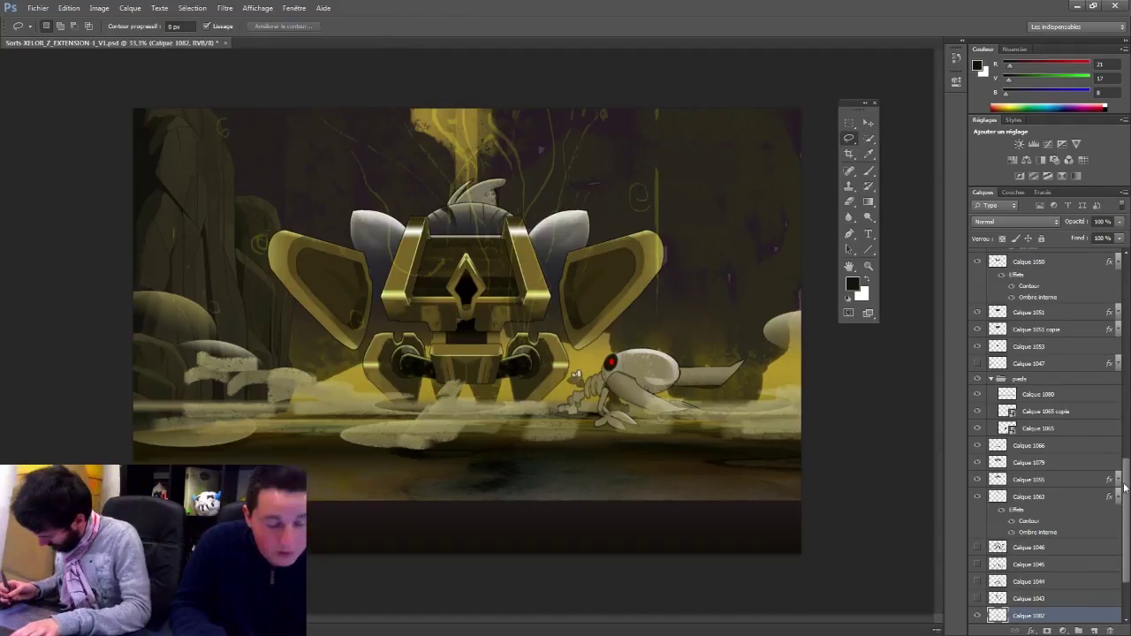
Step: Paste the rock pillar on a new layer just above the background cliff layer and position it behind the creature at the scene's right side
scroll(1118, 522, "down", 3)
left_click(1026, 564)
key("ctrl+shift+alt+n")
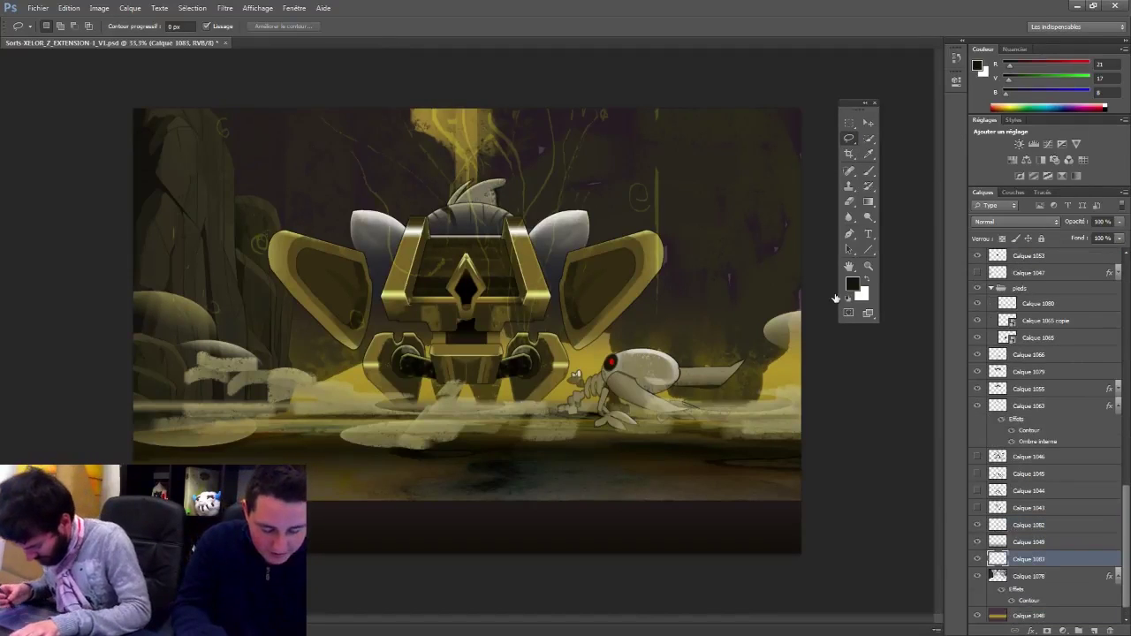
key("ctrl+v")
key("v")
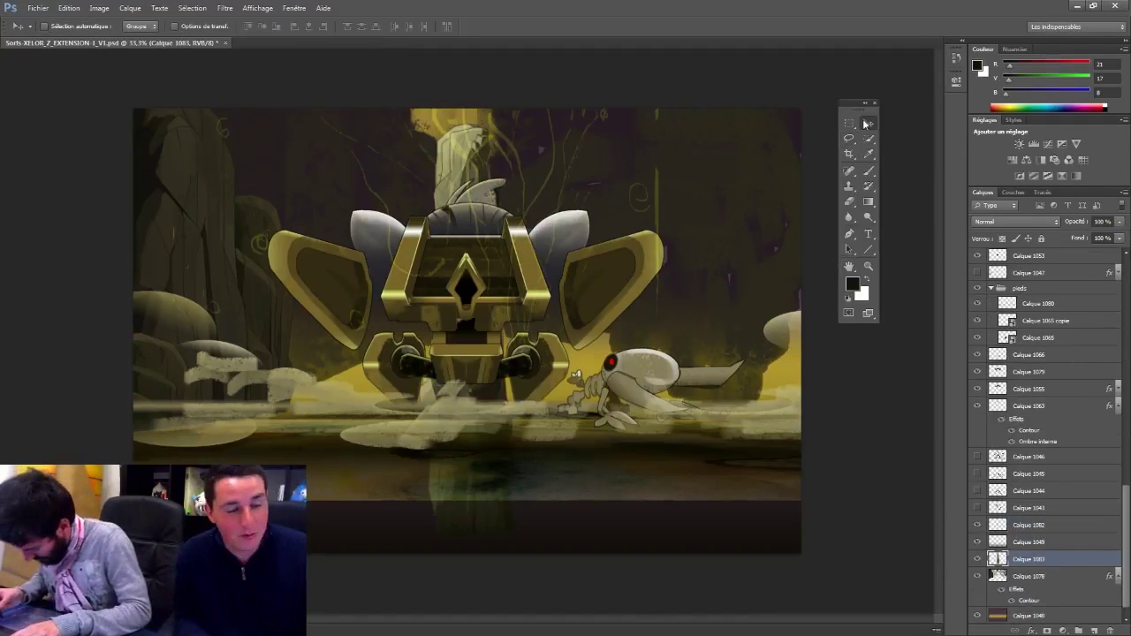
left_click_drag(489, 159, 692, 80)
left_click_drag(692, 81, 716, 79)
Step: Fill the pillar's outline on a new layer with a dark tone sampled from the background, and set that layer to Produit blending
left_click(997, 559, "ctrl")
left_click(1094, 630)
key("b")
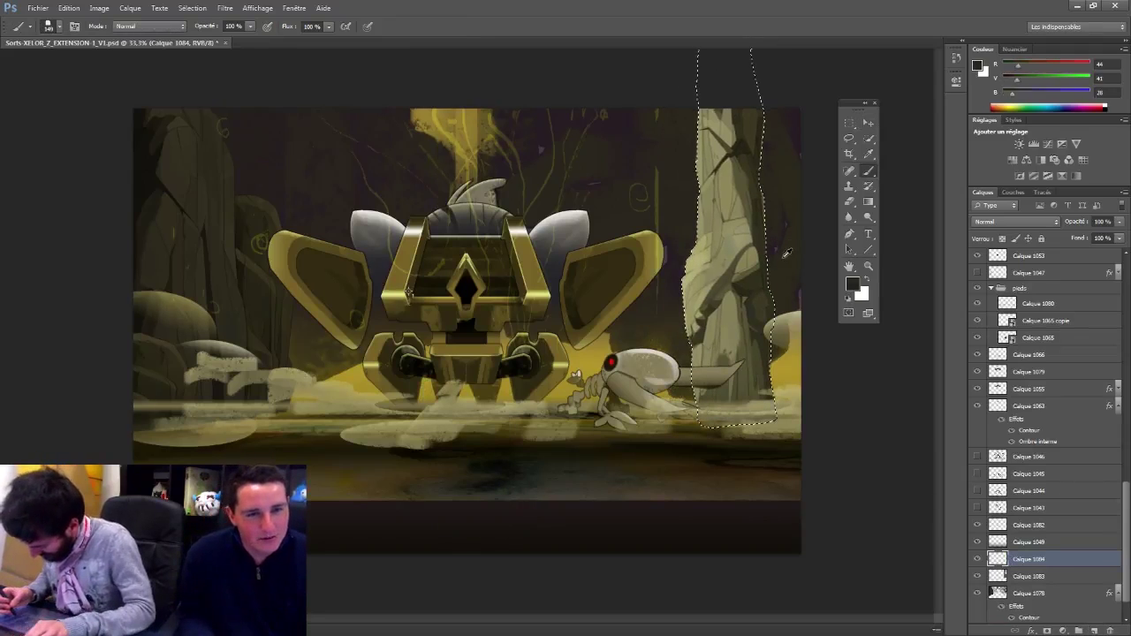
left_click(786, 257, "alt")
key("alt+BackSpace")
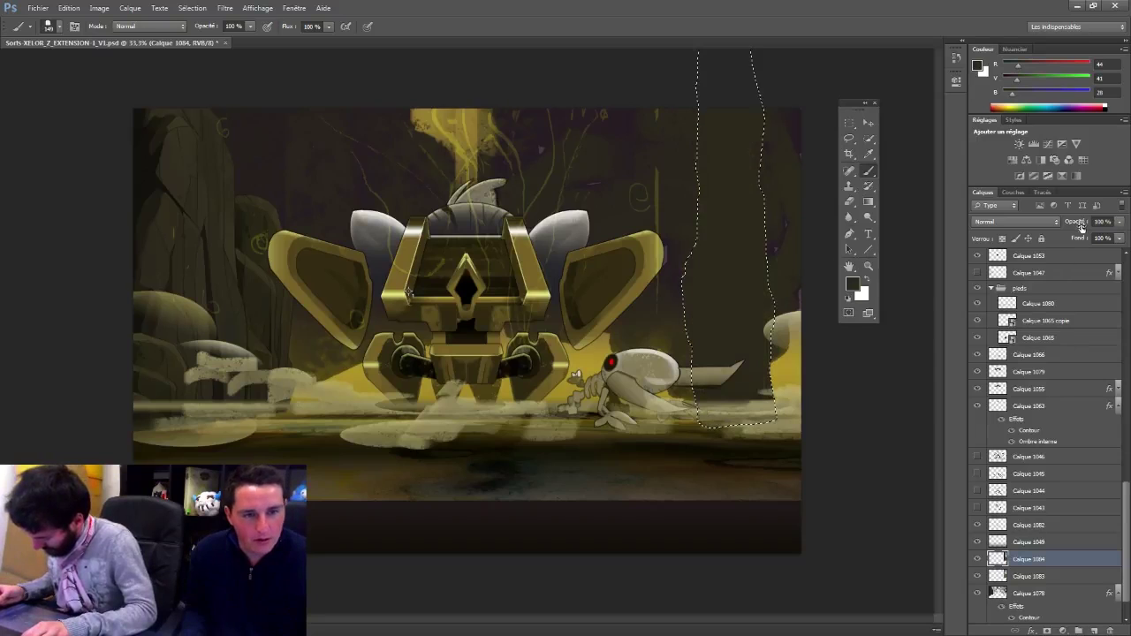
left_click(1052, 222)
left_click(990, 271)
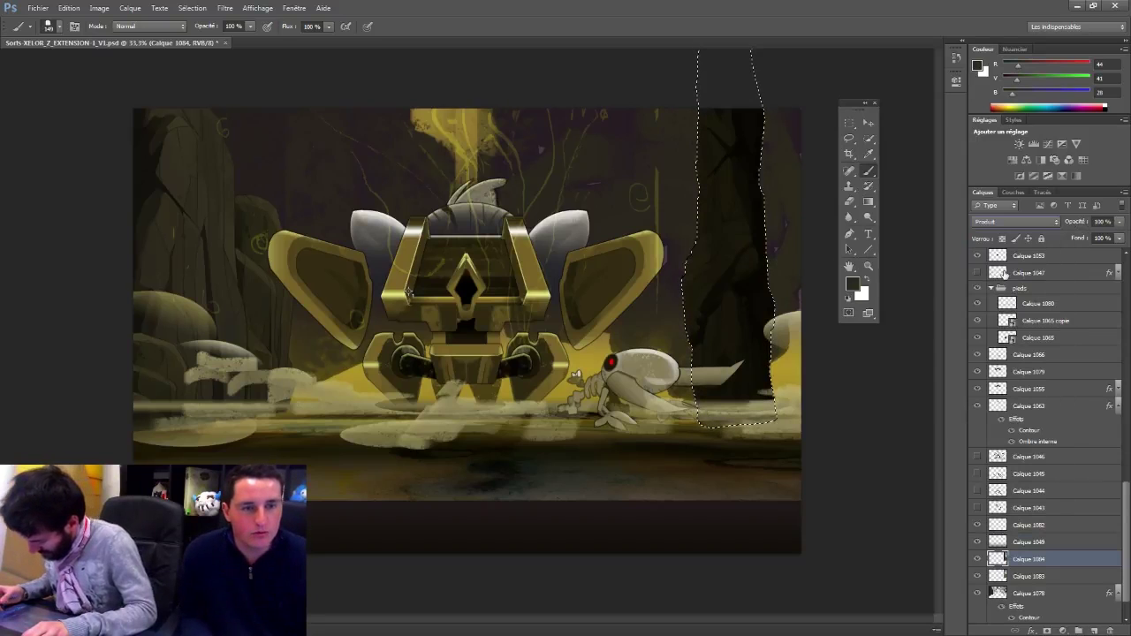
Step: Lower the dark fill layer's opacity to about 80%, deselect, and merge it into the pillar layer
left_click(1119, 222)
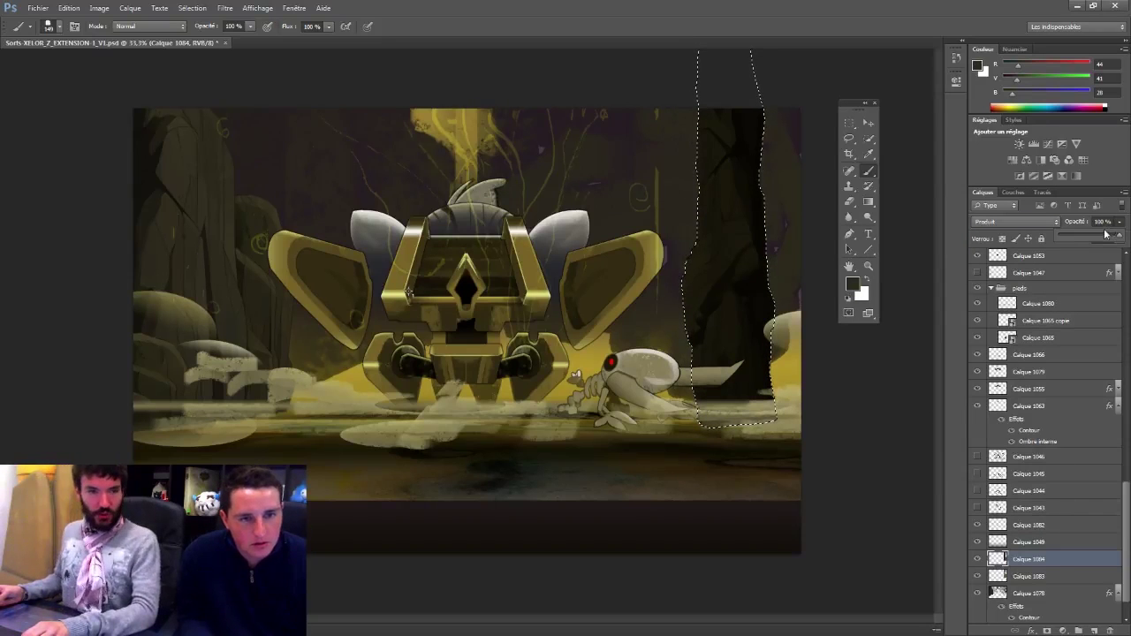
left_click(1094, 238)
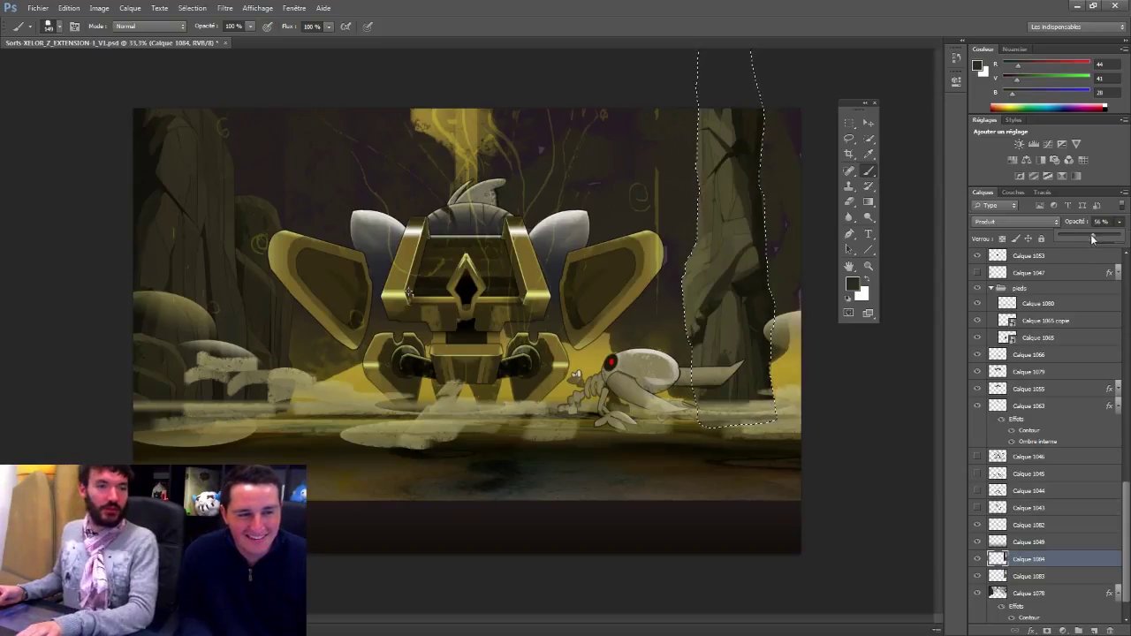
left_click(1108, 236)
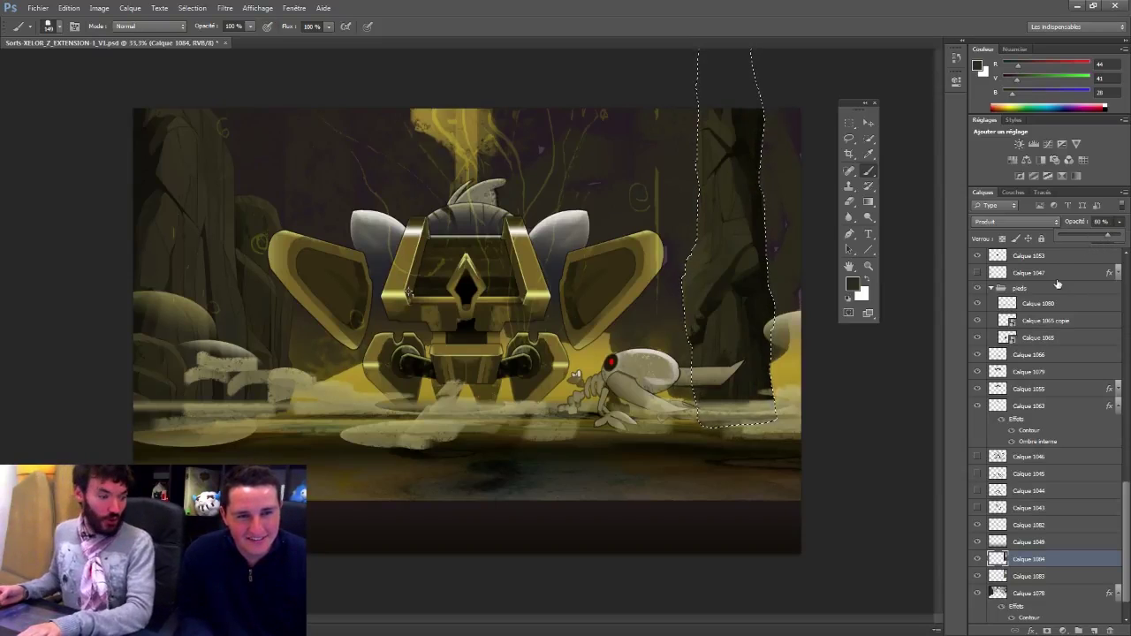
key("ctrl+d")
key("ctrl+e")
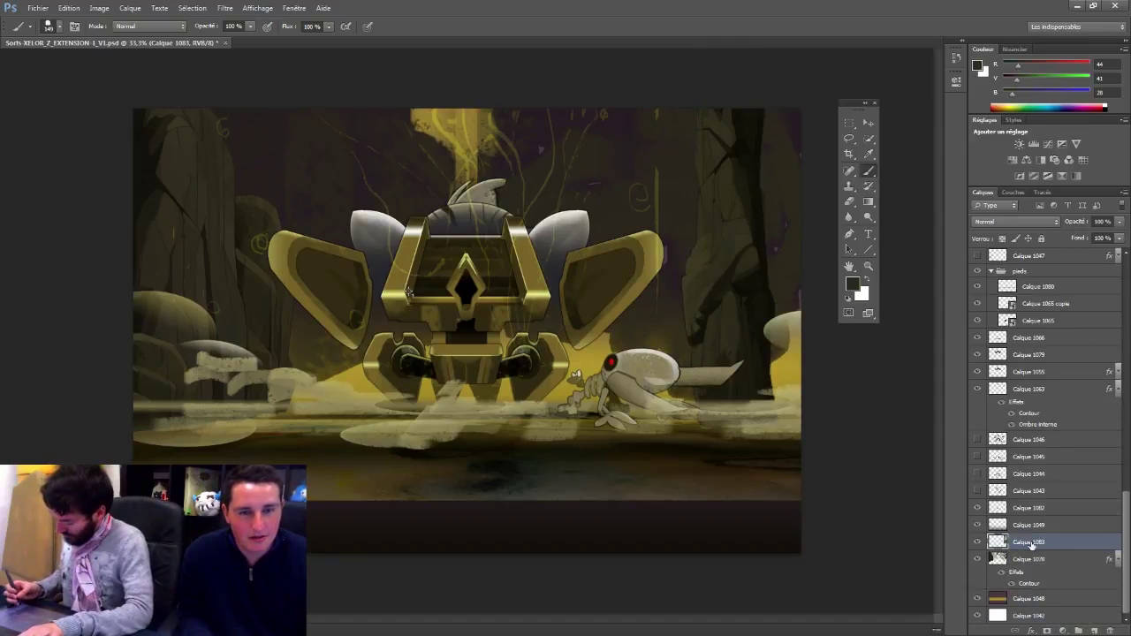
Step: Try to darken the rock pillar by lowering its lightness in a Hue/Saturation adjustment
key("ctrl+z")
key("ctrl+u")
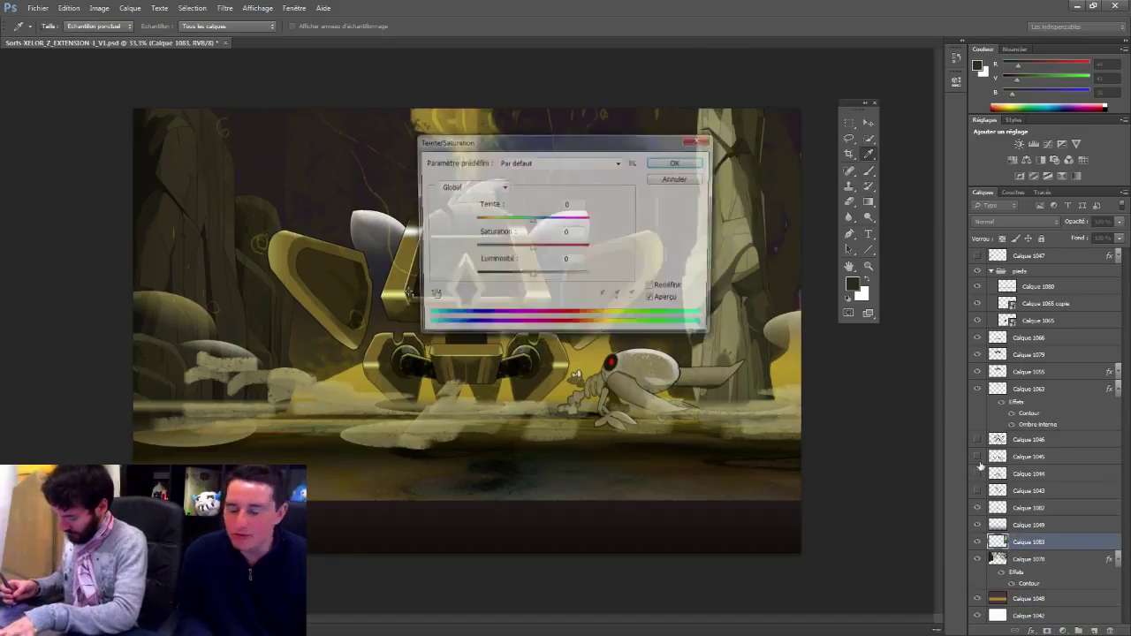
left_click(503, 276)
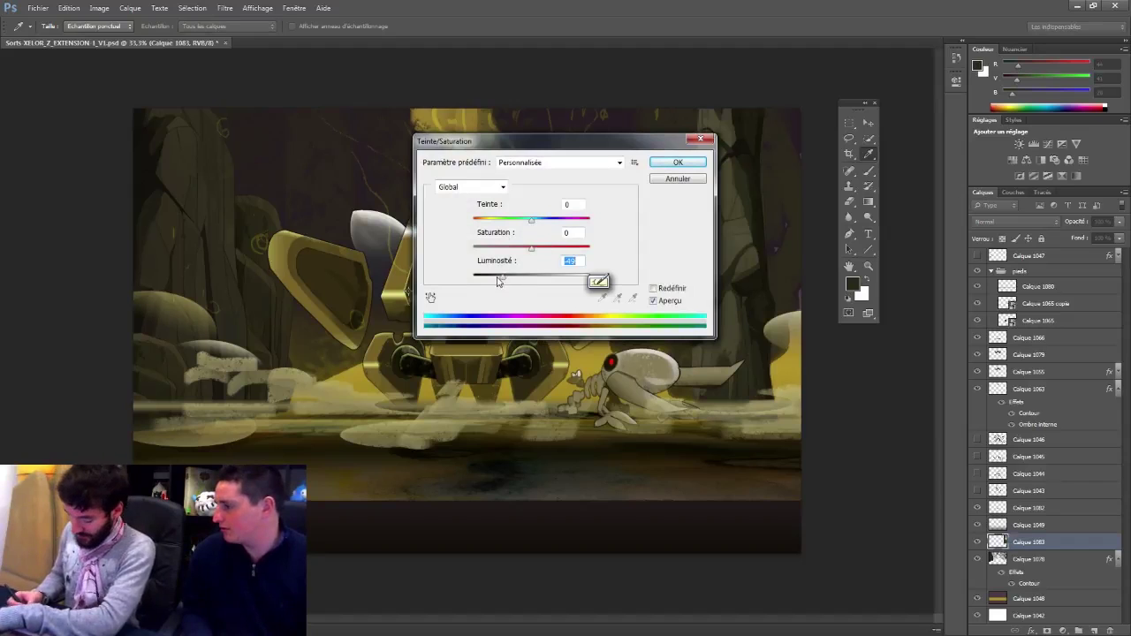
left_click(496, 277)
key("Escape")
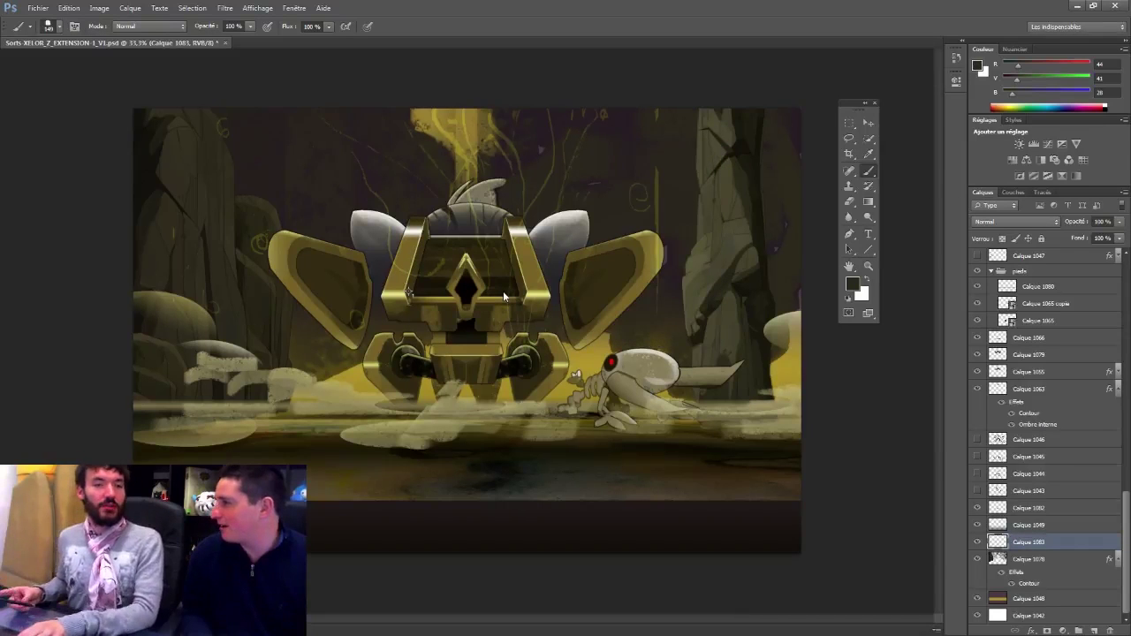
Step: Try to select the pillar's dark shaded side with the Quick Selection tool
key("w")
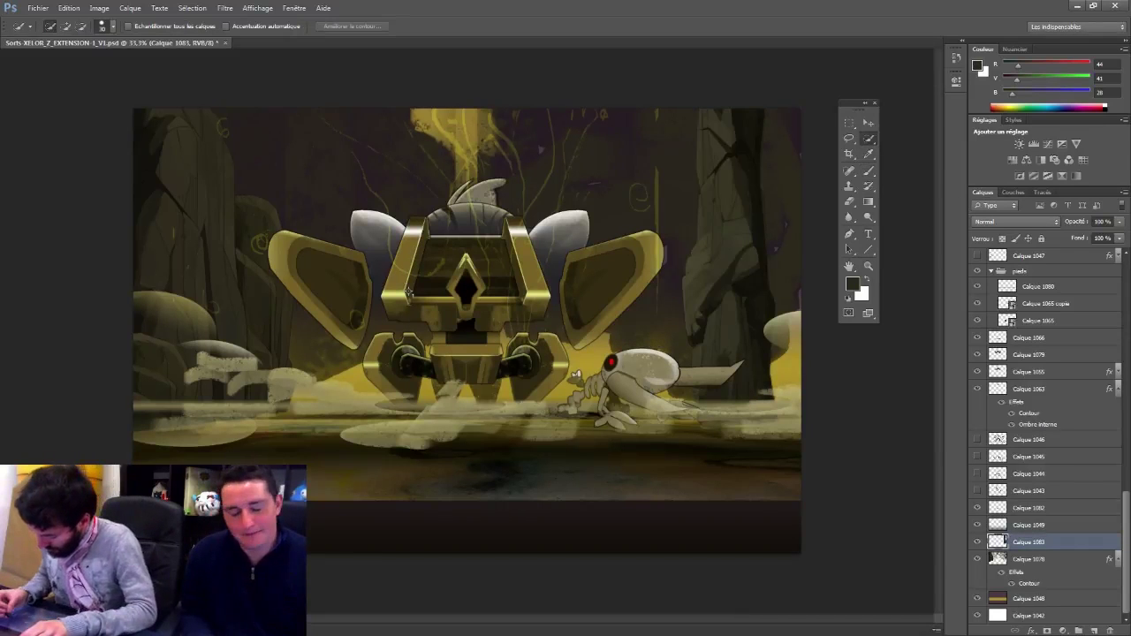
left_click(758, 171)
key("ctrl+d")
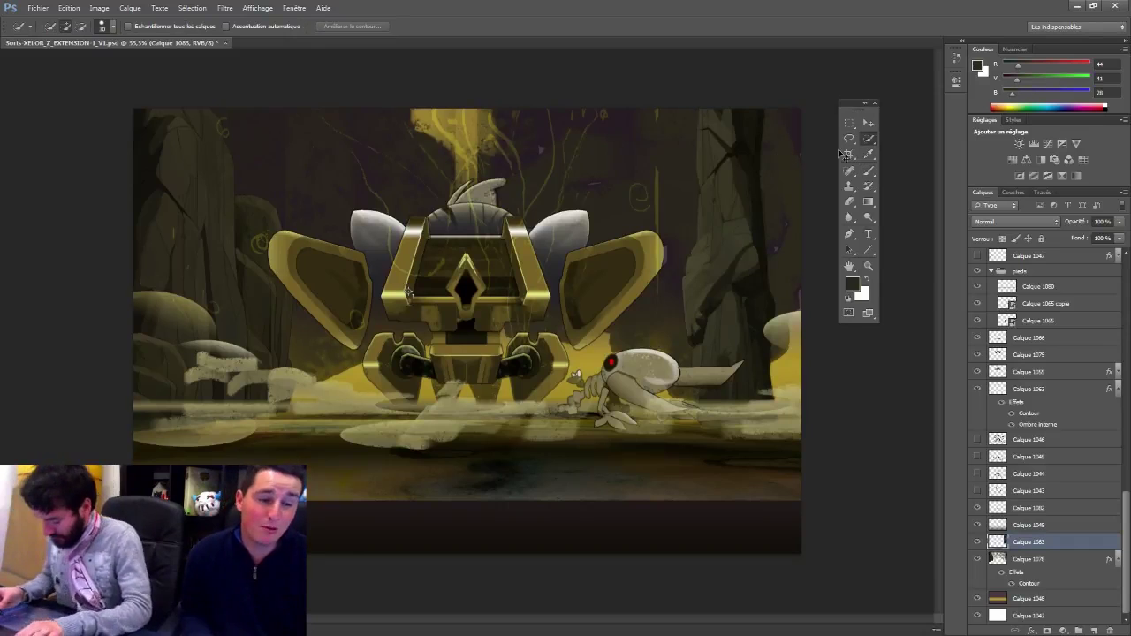
Step: Select the pillar's darkest shading with the Magic Wand at tolerance 11, delete it and deselect
scroll(753, 199, "up", 1)
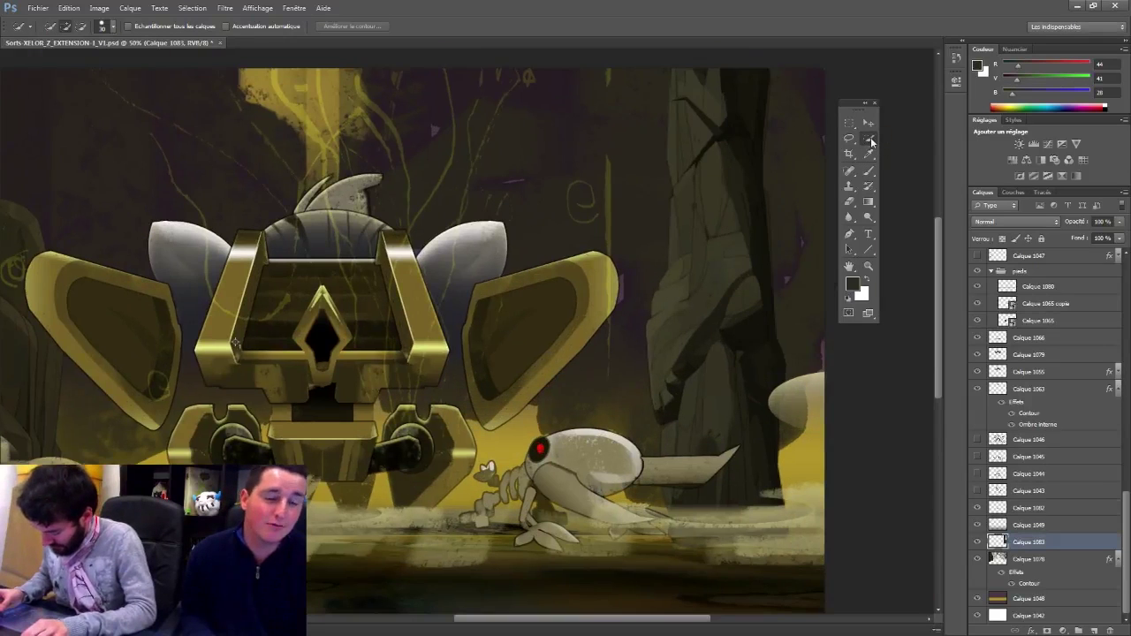
right_click(871, 141)
left_click(929, 148)
left_click(754, 169)
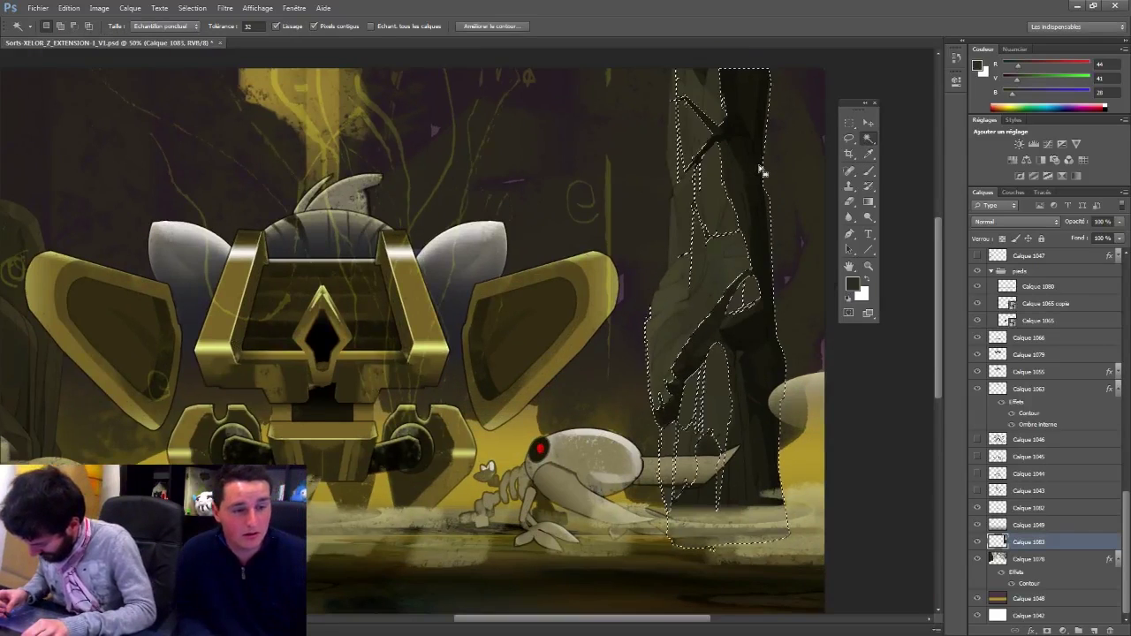
key("ctrl+d")
left_click(249, 26)
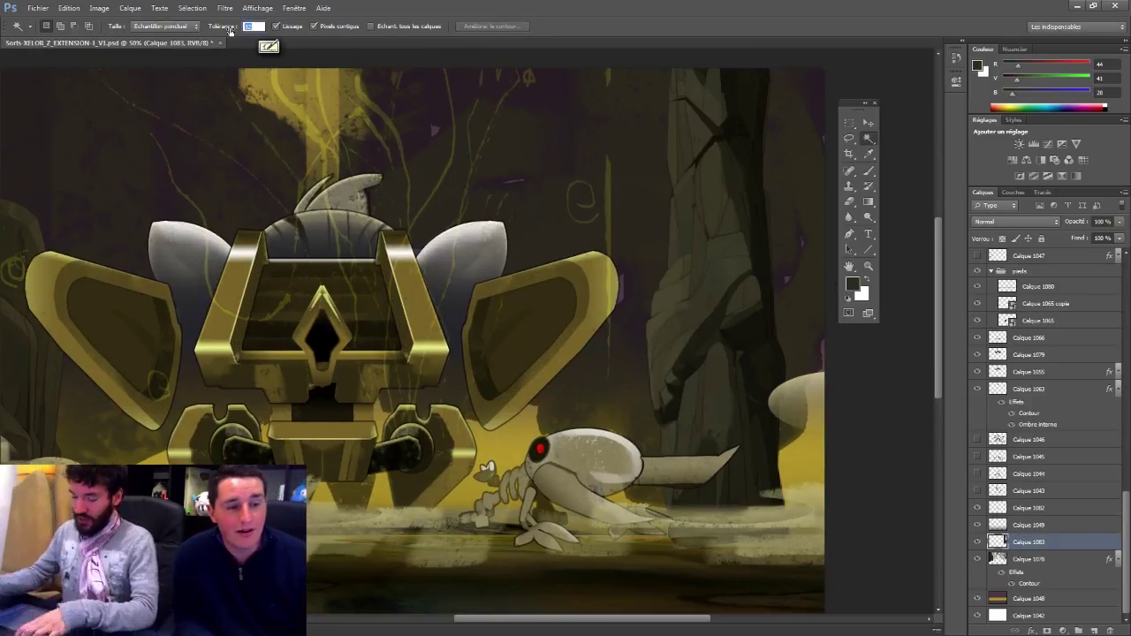
type("11")
left_click(757, 188)
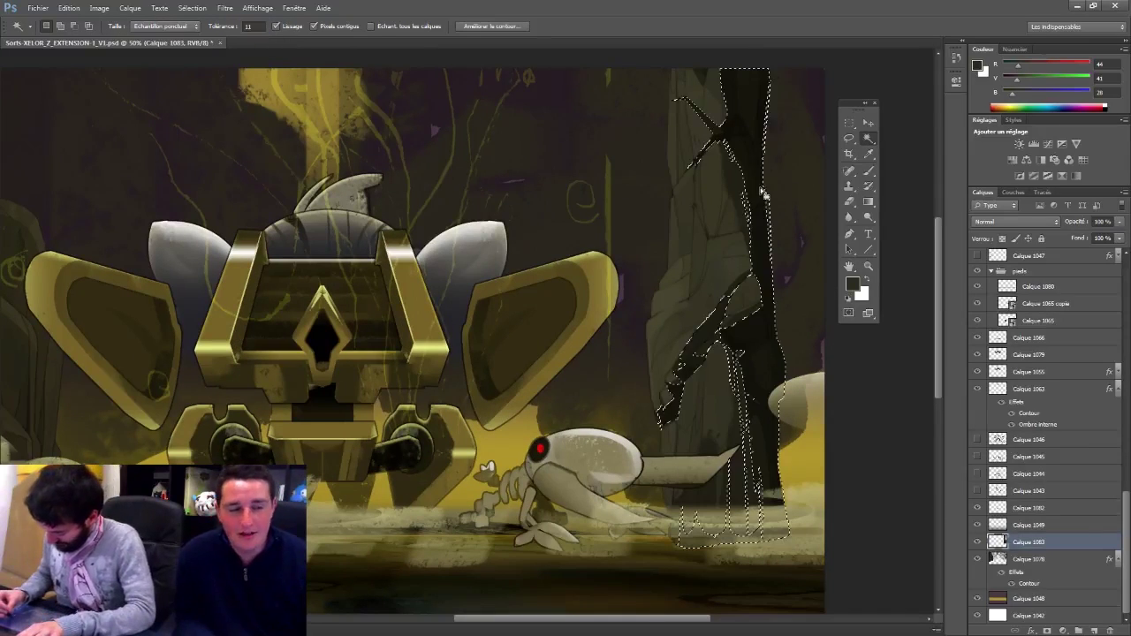
key("ctrl+d")
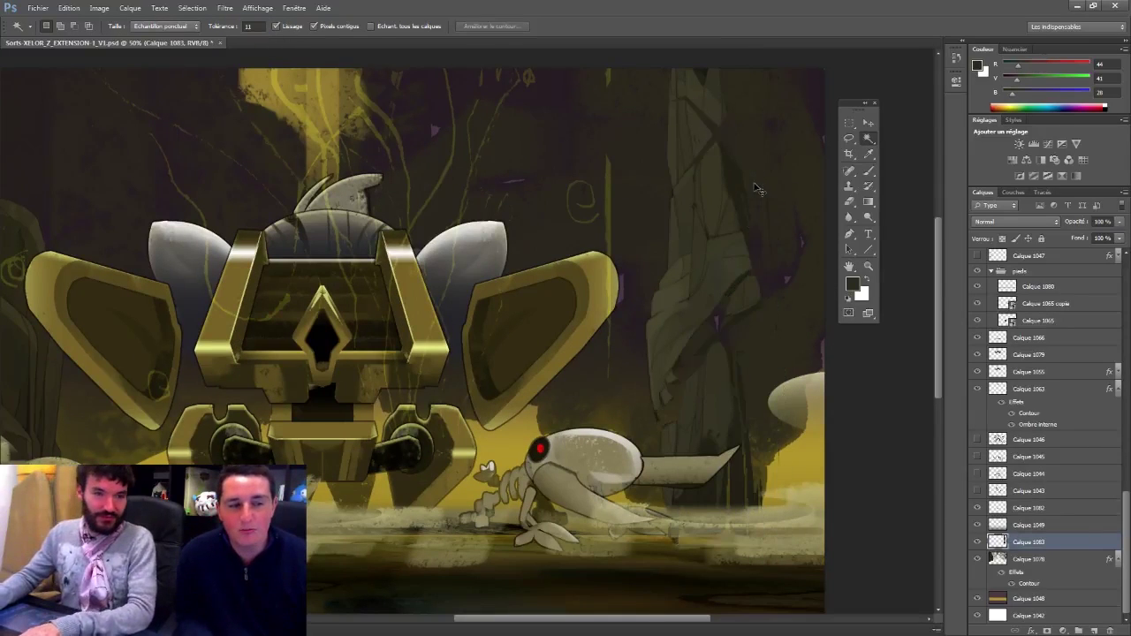
Step: Select the ground texture layer Calque 1070 and toggle its visibility to compare the scene with and without it
key("v")
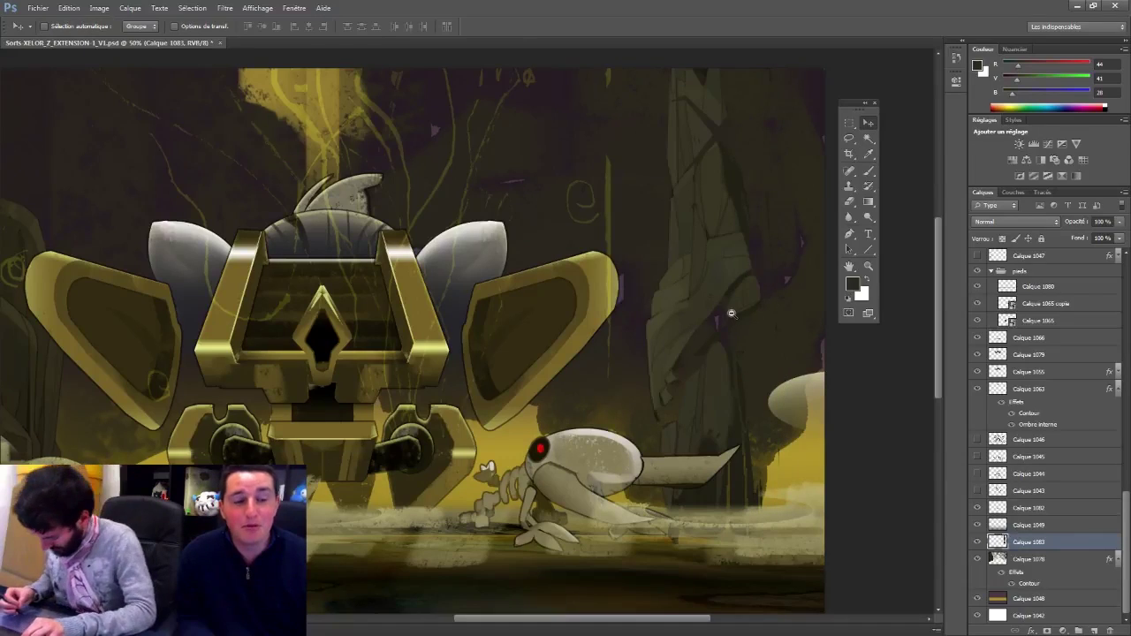
key("ctrl+minus")
key("ctrl+plus")
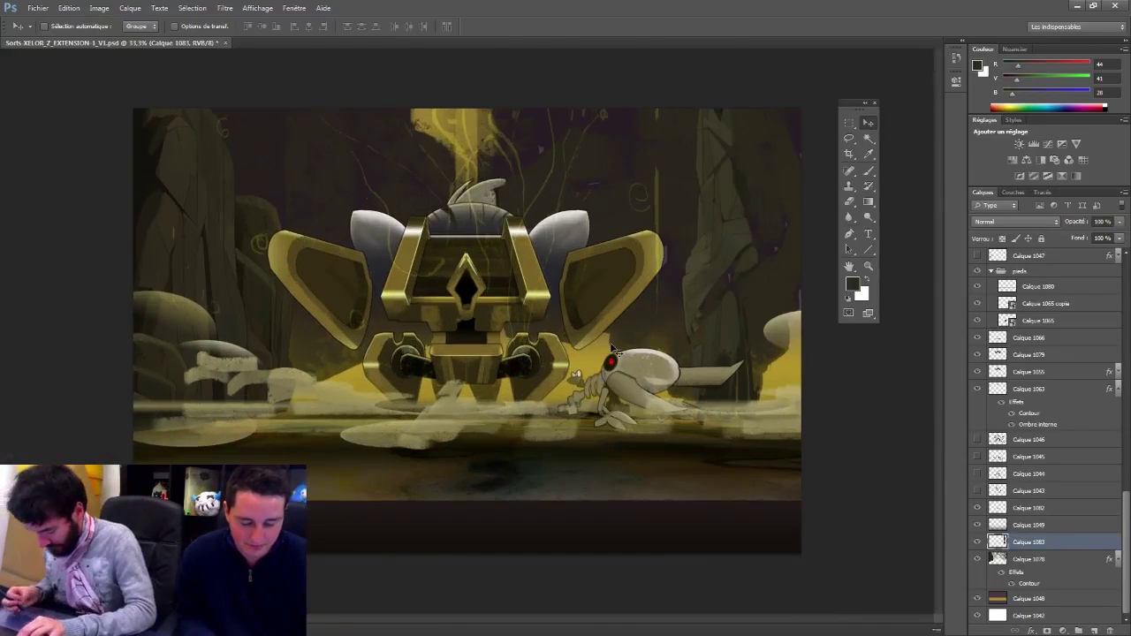
right_click(381, 436)
left_click(419, 475)
left_click(978, 258)
left_click(978, 258)
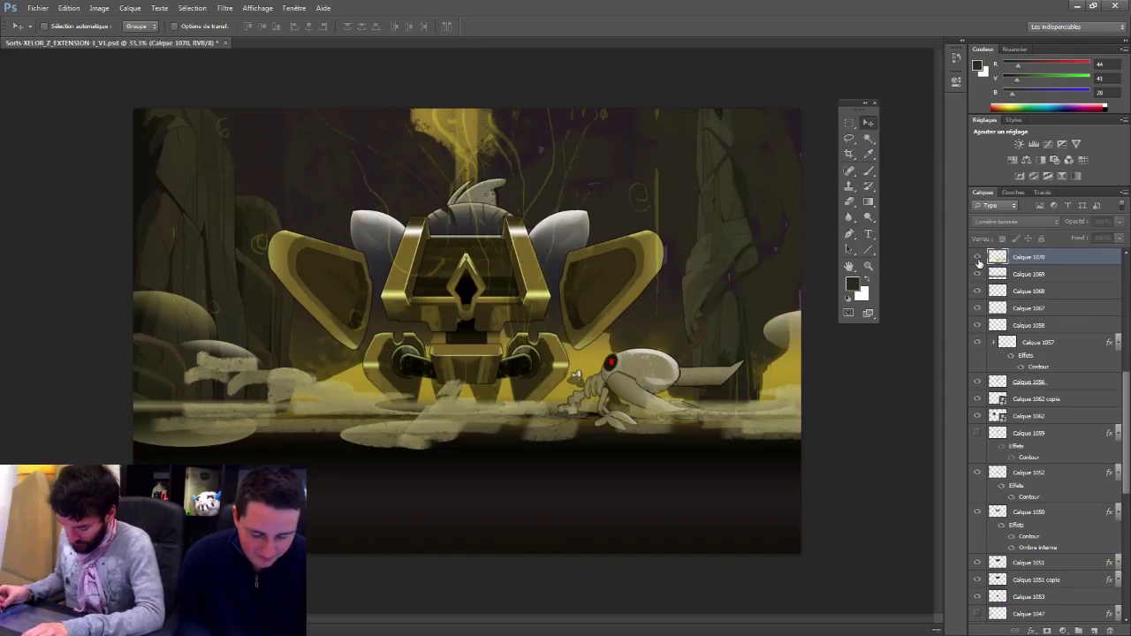
left_click(977, 257)
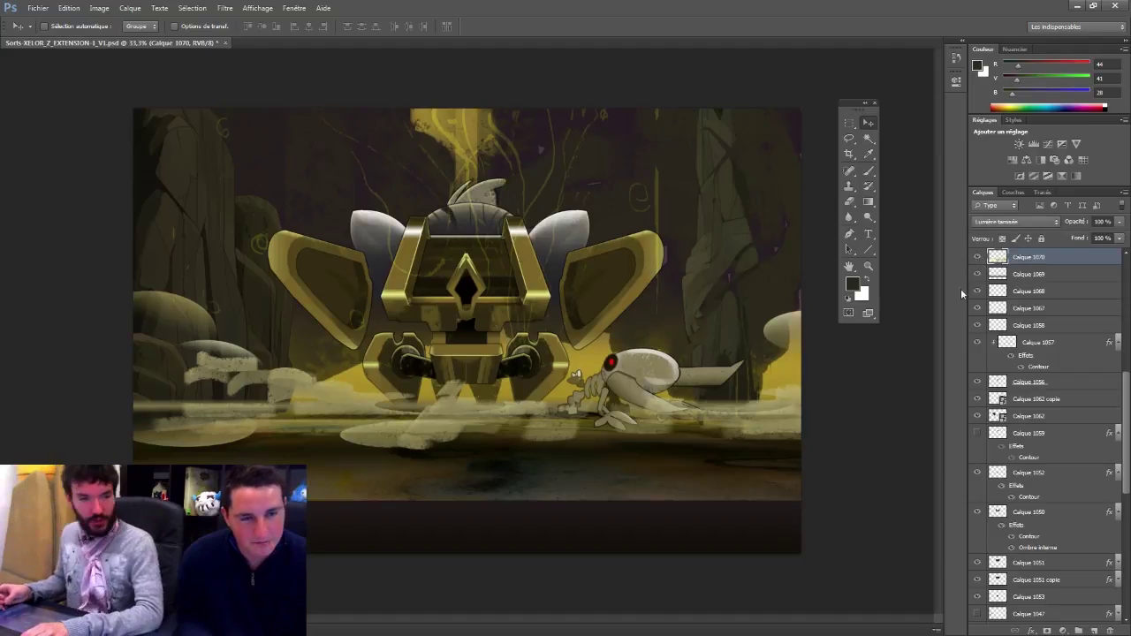
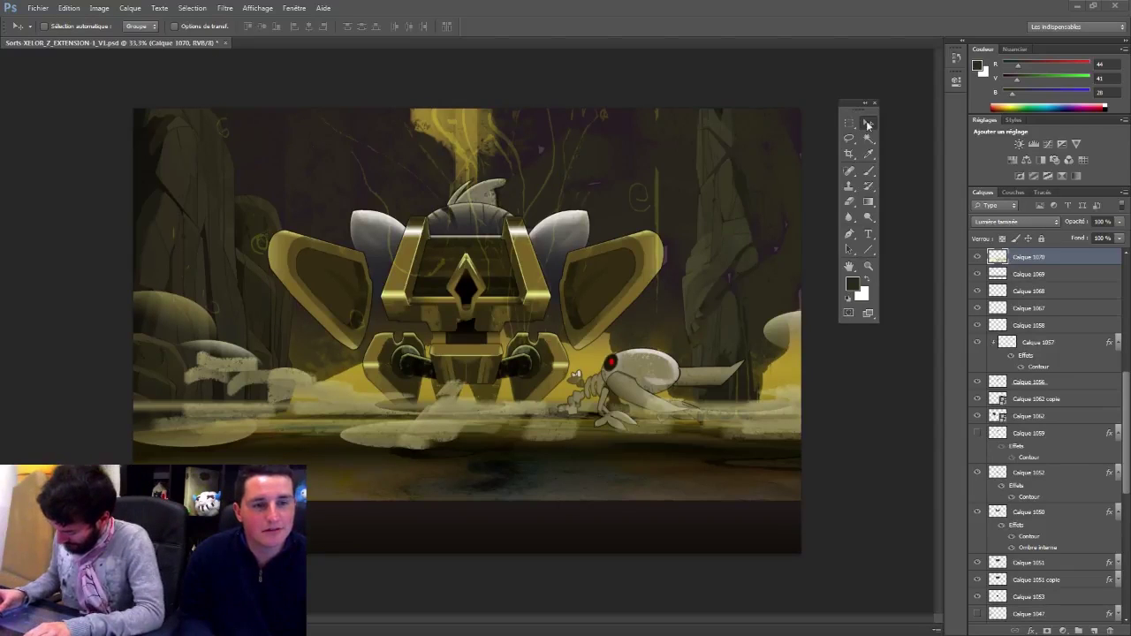
Step: Open the smart object of the robot's left side panel and check its dark inset layer by toggling the visibility
scroll(458, 275, "up", 2)
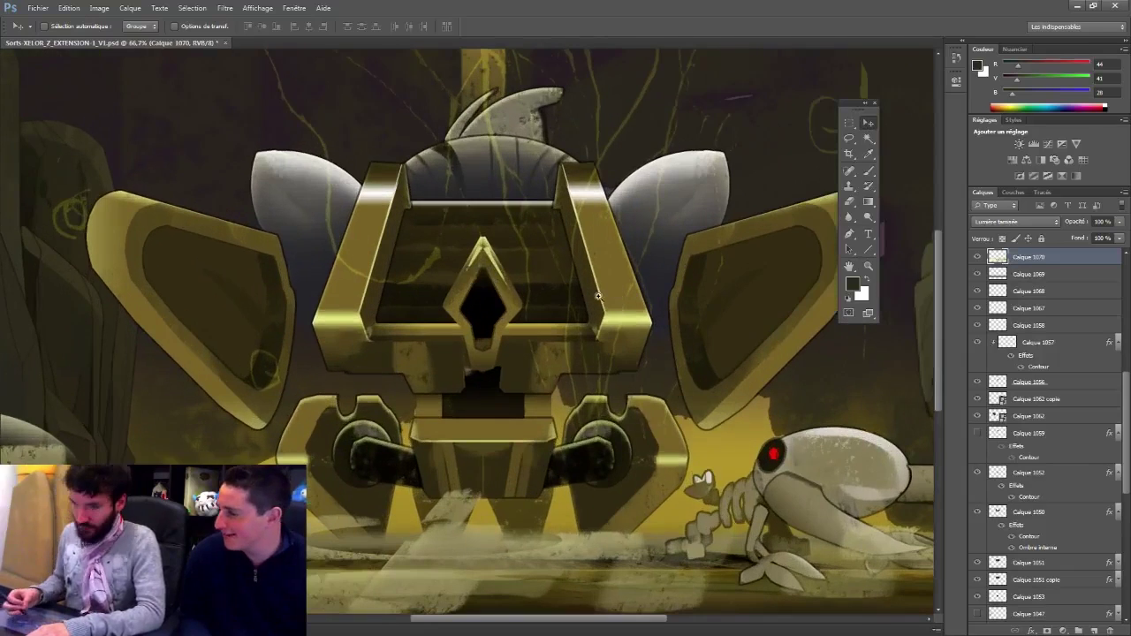
left_click_drag(427, 348, 528, 278)
scroll(358, 226, "up", 1)
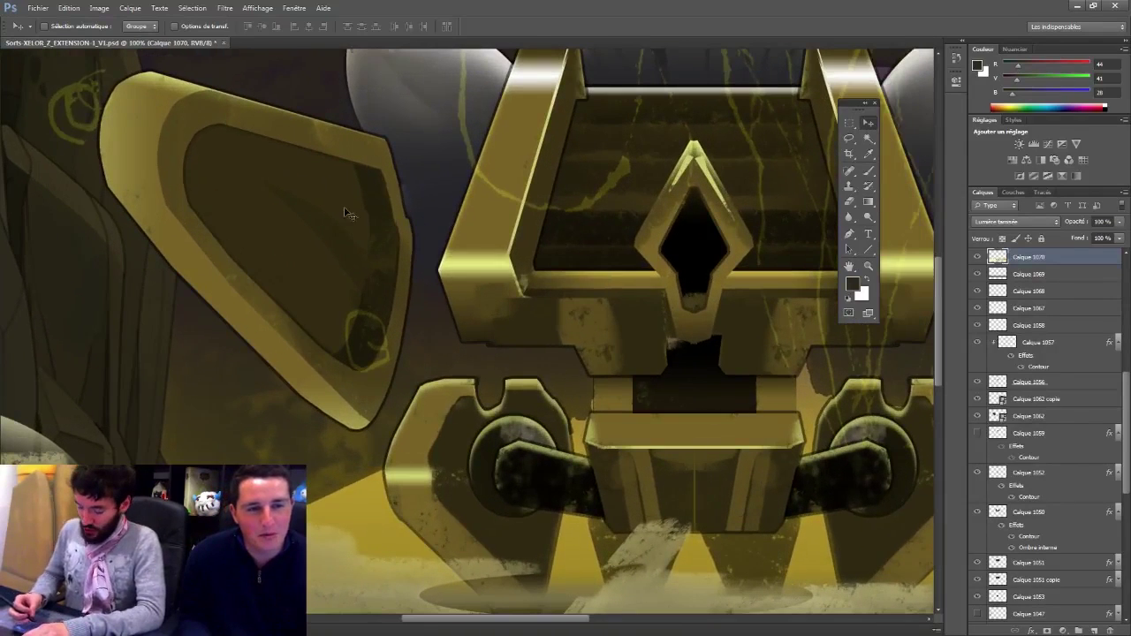
right_click(326, 192)
left_click(365, 214)
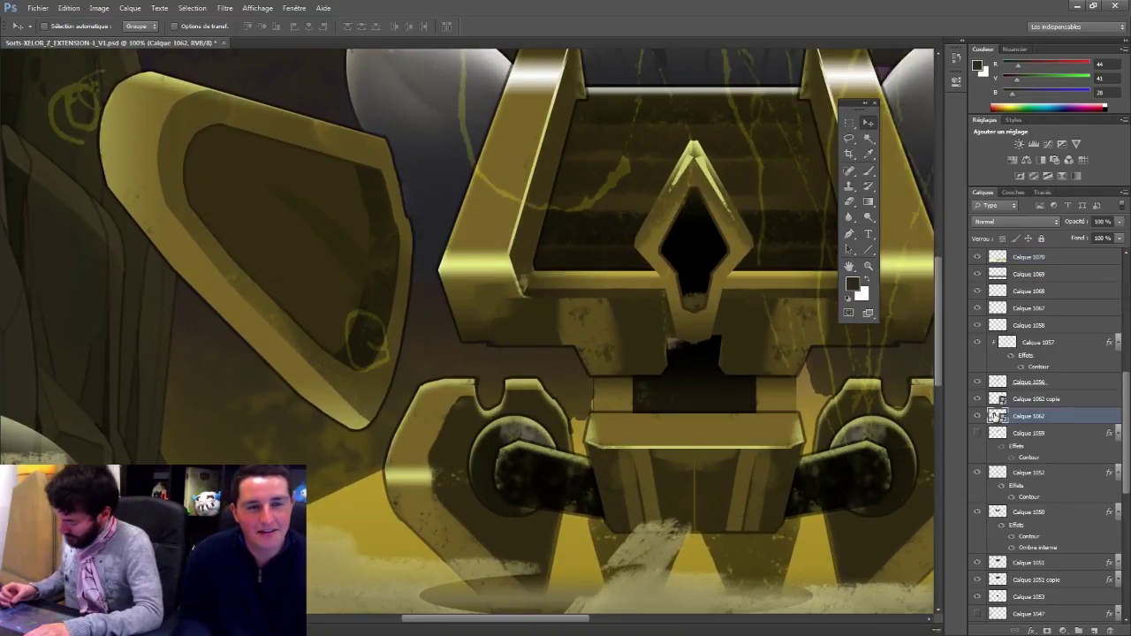
double_click(996, 416)
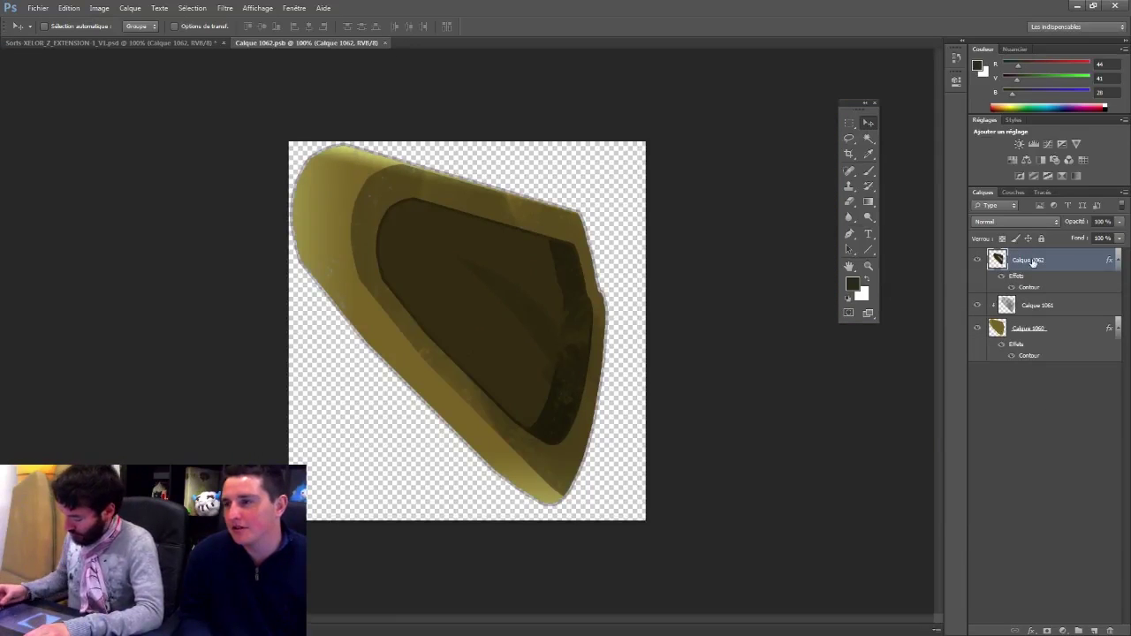
left_click(977, 262)
left_click(976, 262)
Step: Outline a four-sided notch at the upper edge of the dark inset with the Polygonal Lasso and delete it
left_click_drag(849, 139, 873, 142)
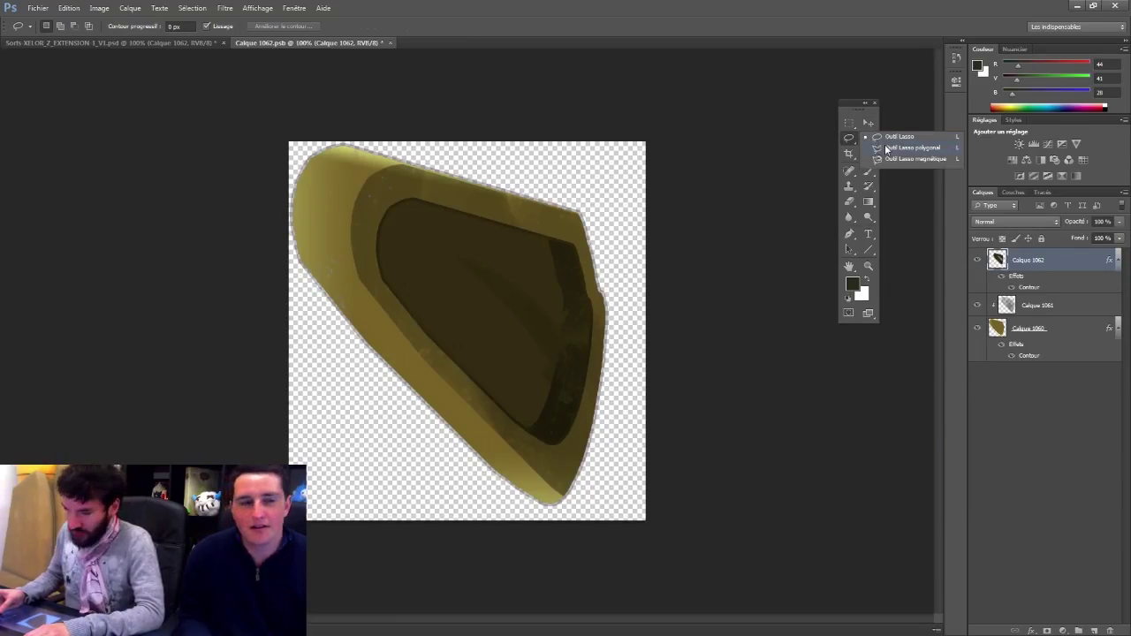
left_click(887, 149)
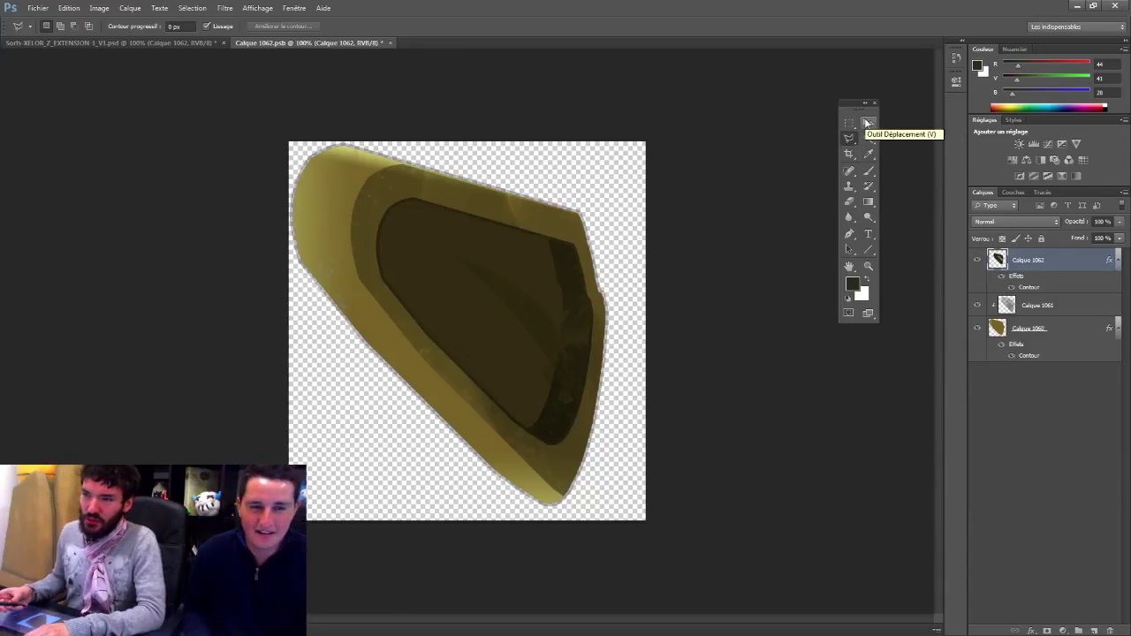
left_click(464, 210)
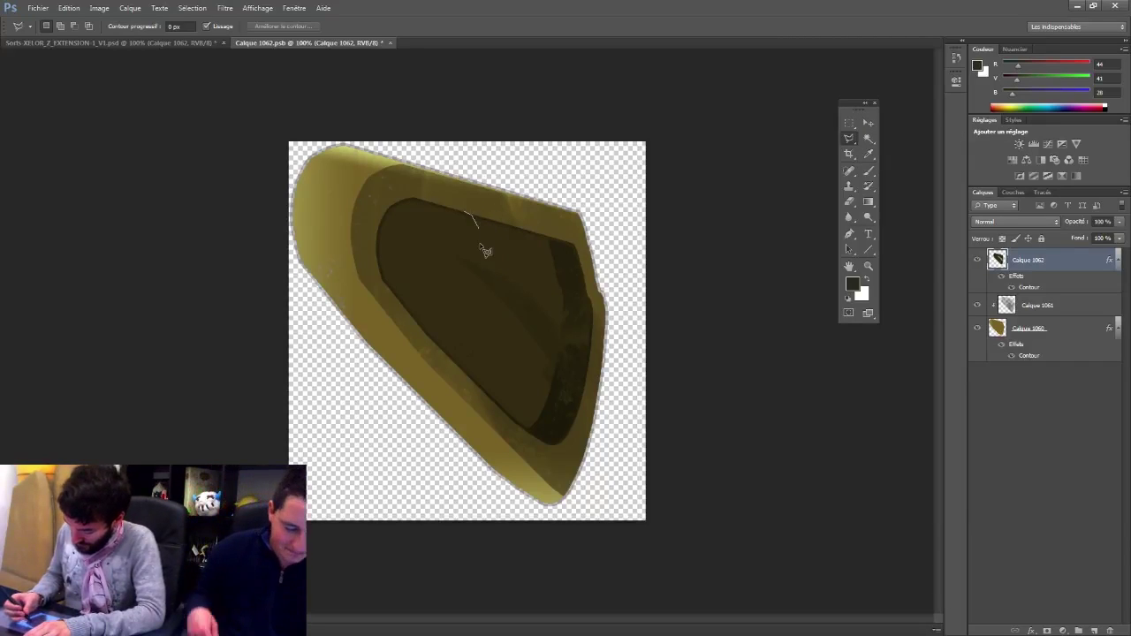
left_click(476, 254)
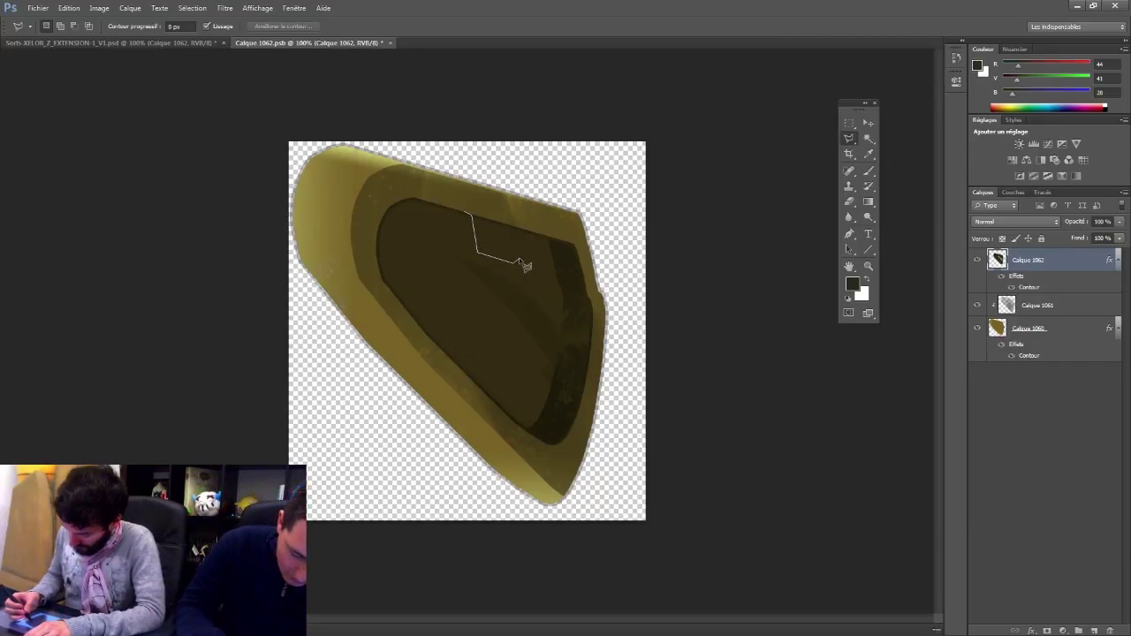
double_click(523, 222)
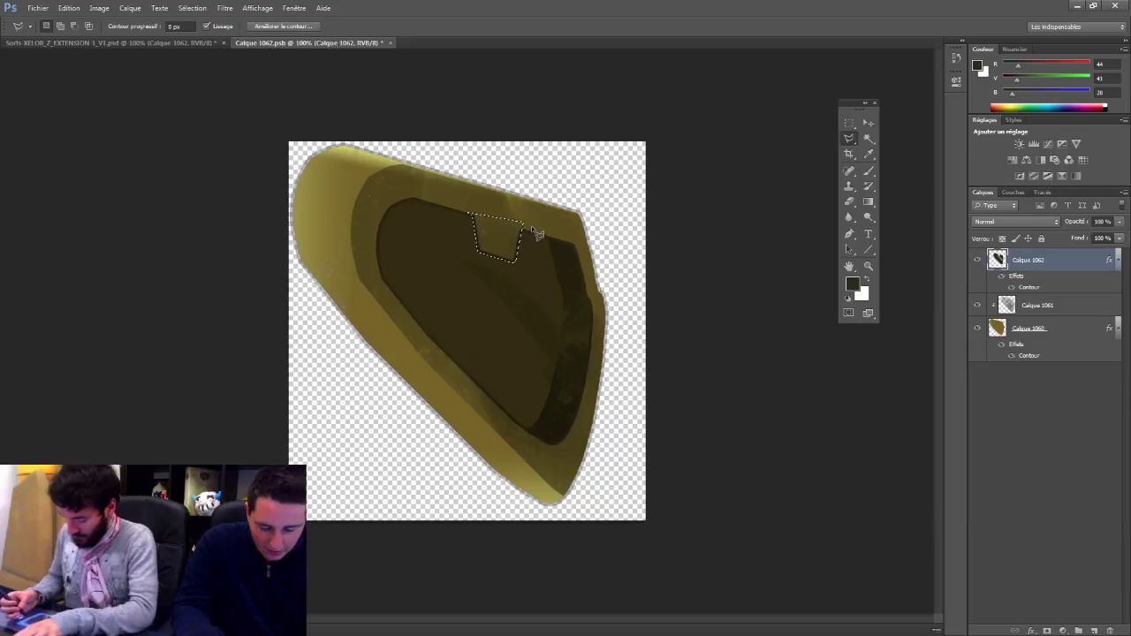
Step: Shift the notch selection sideways onto the dark inset and add a new layer clipped to layer Calque 1062
left_click_drag(515, 240, 495, 234)
left_click(998, 311)
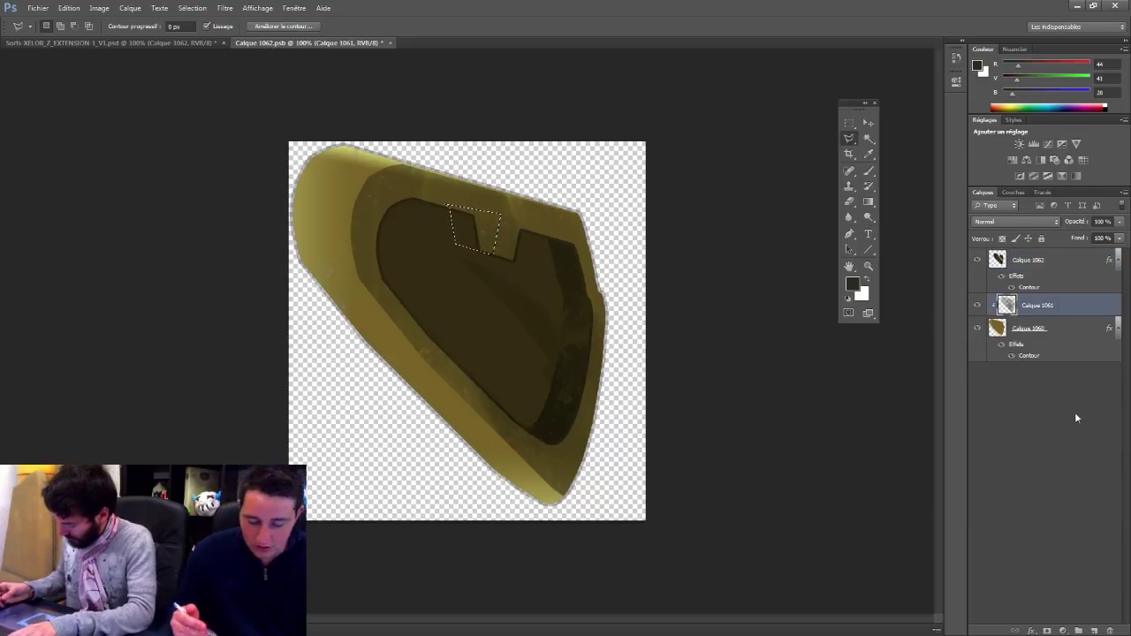
left_click(1019, 263)
left_click(978, 261)
left_click(978, 261)
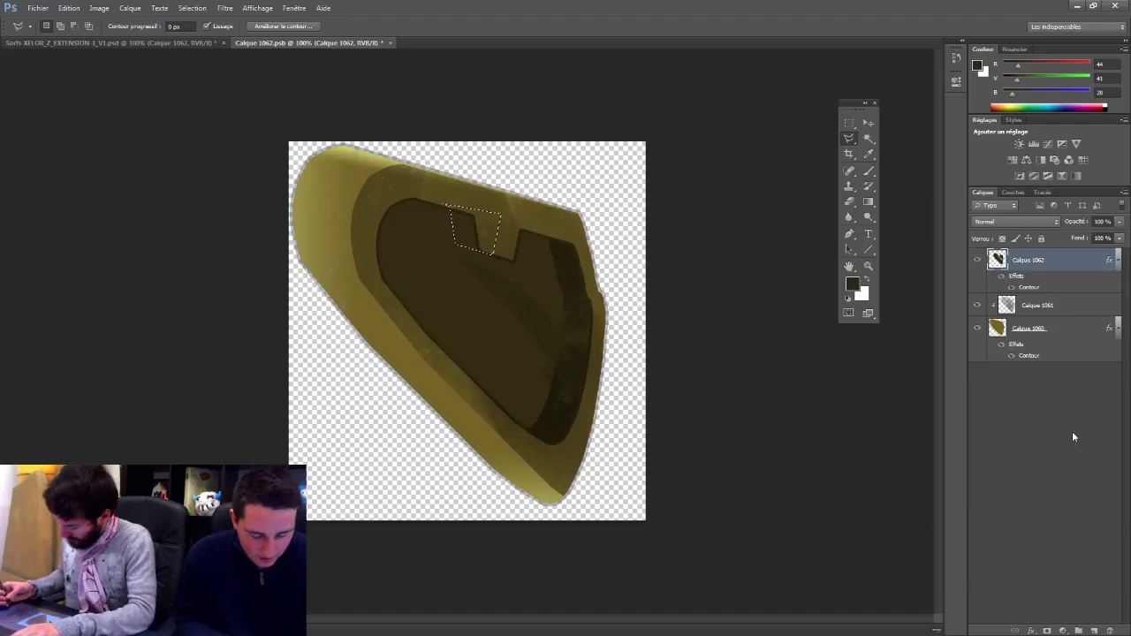
left_click(1094, 630)
right_click(1034, 265)
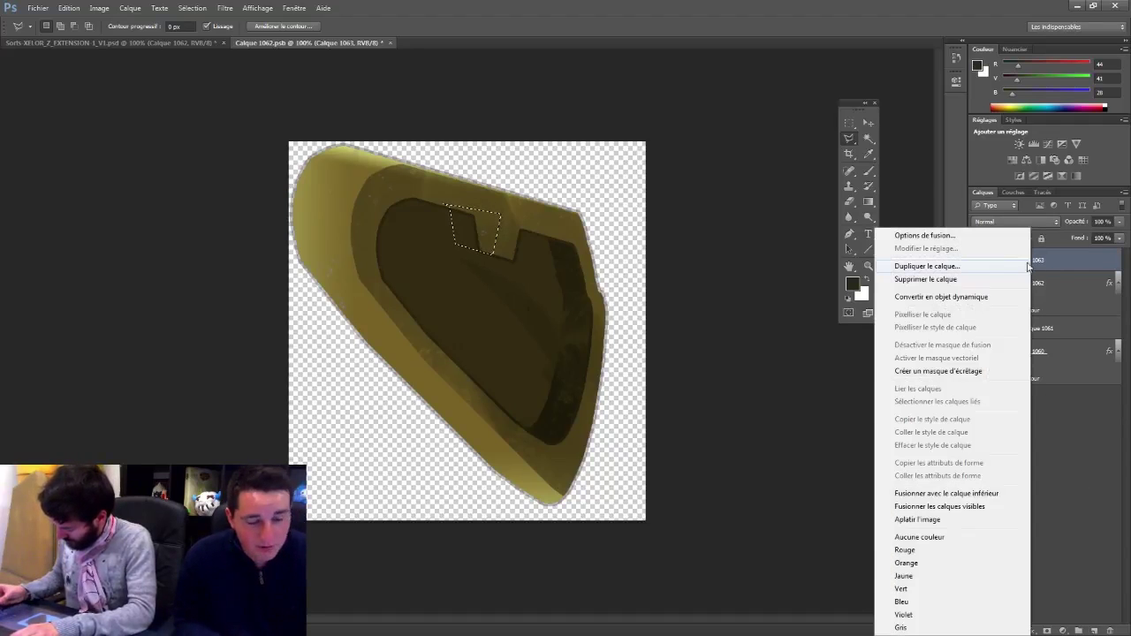
left_click(932, 371)
Step: Shade the notch's inner side face with gradients using light olive and dark brown sampled from the panel
key("b")
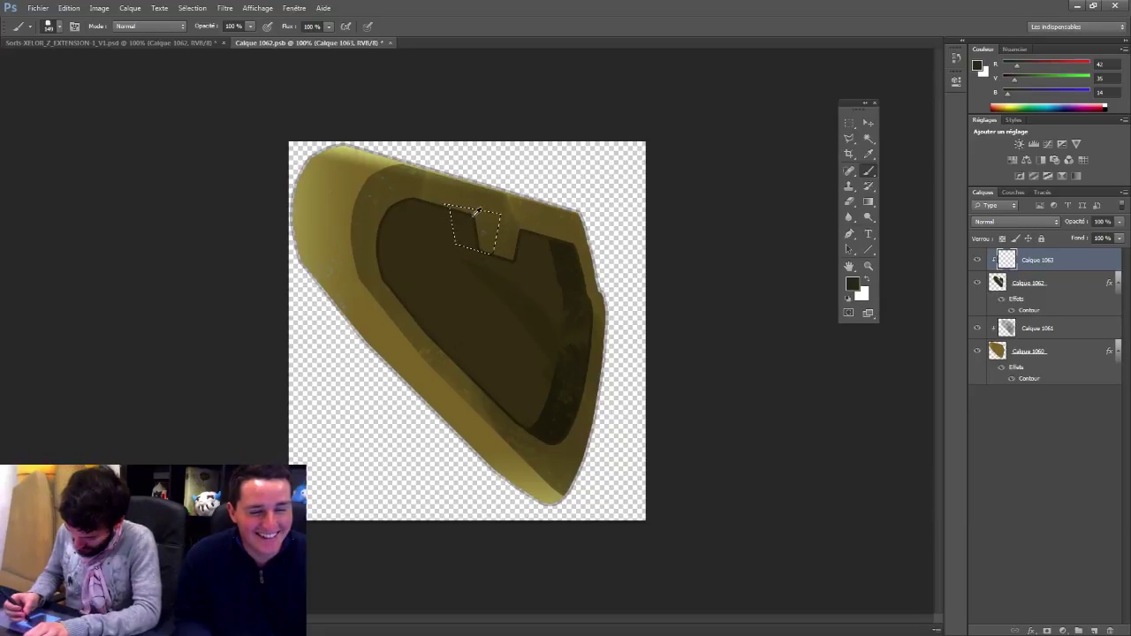
left_click(365, 155, "alt")
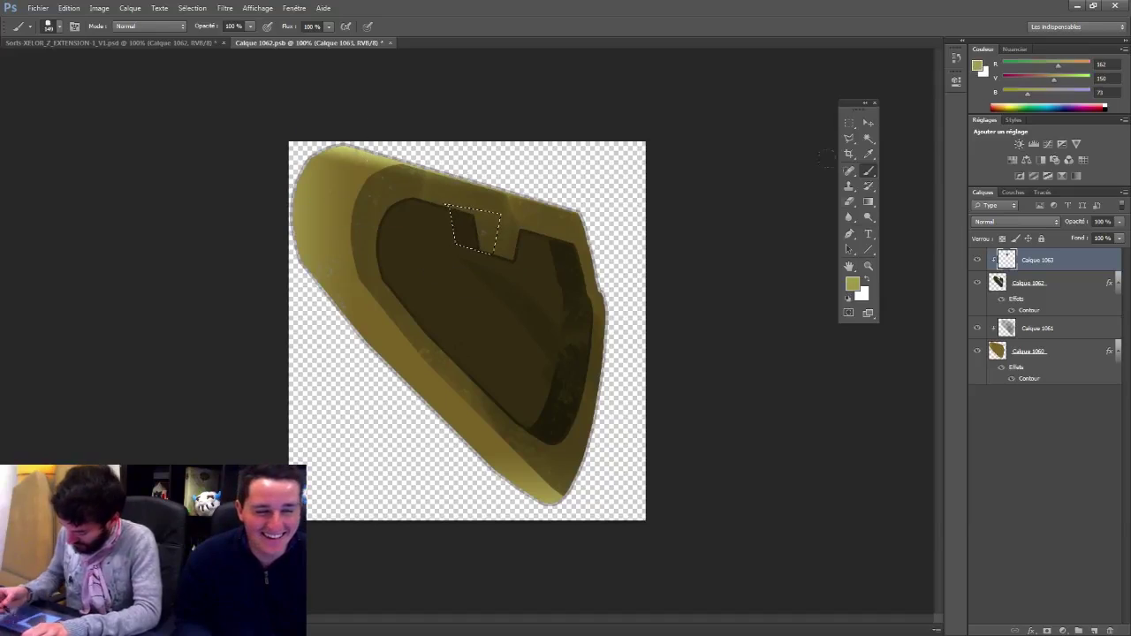
key("g")
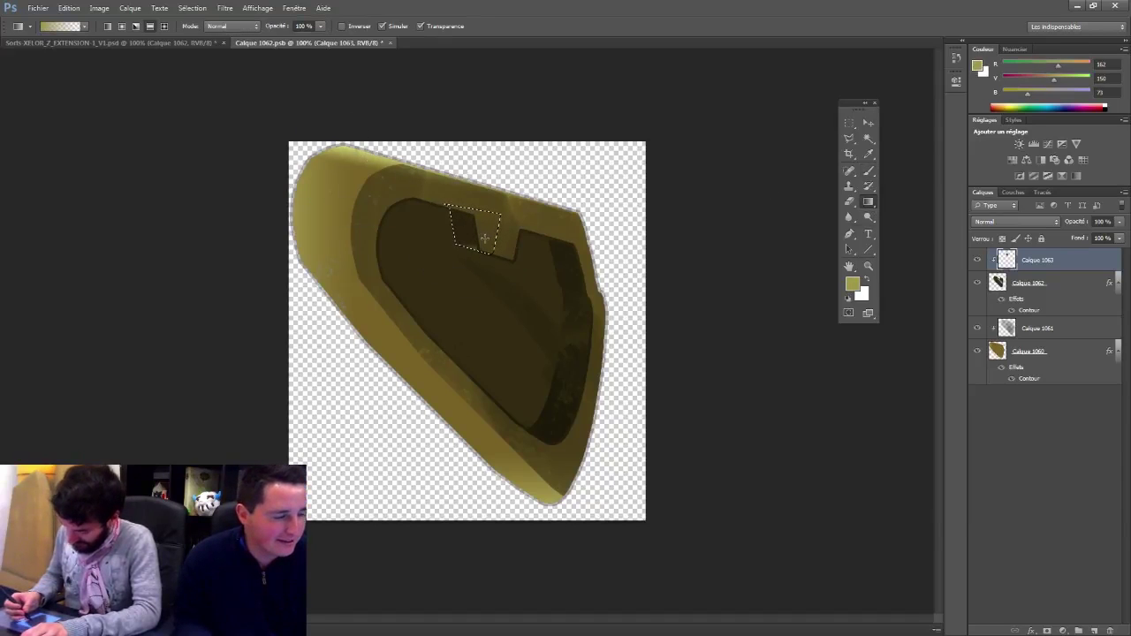
left_click(576, 259, "alt")
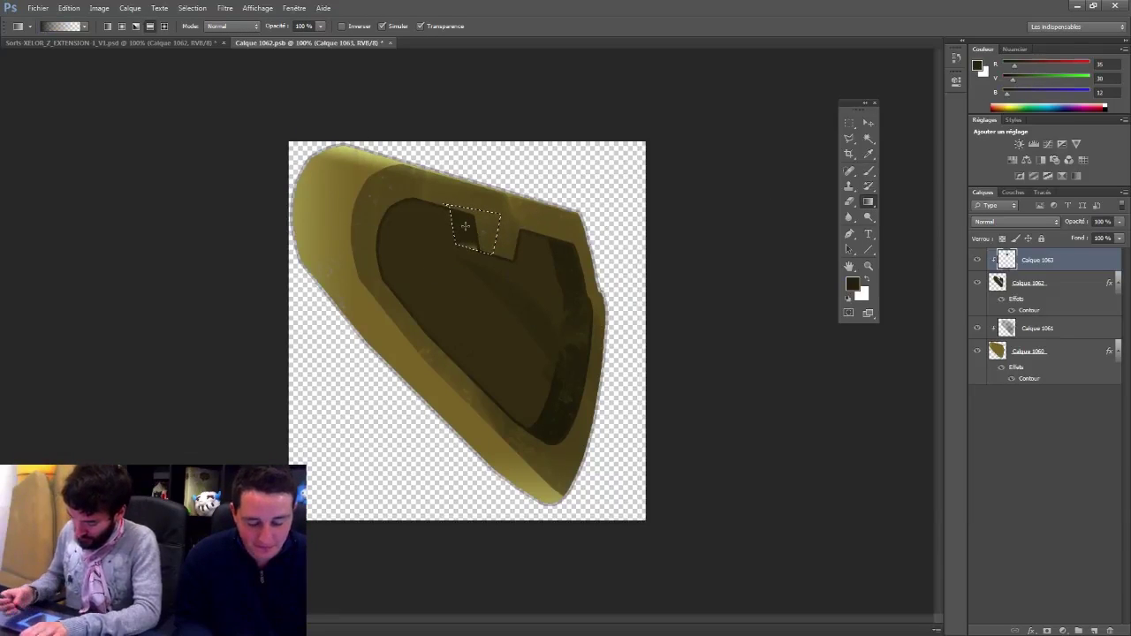
Step: Copy the Contour effect of Calque 1062 onto the notch's shading layer and deselect
left_click(1007, 259, "ctrl")
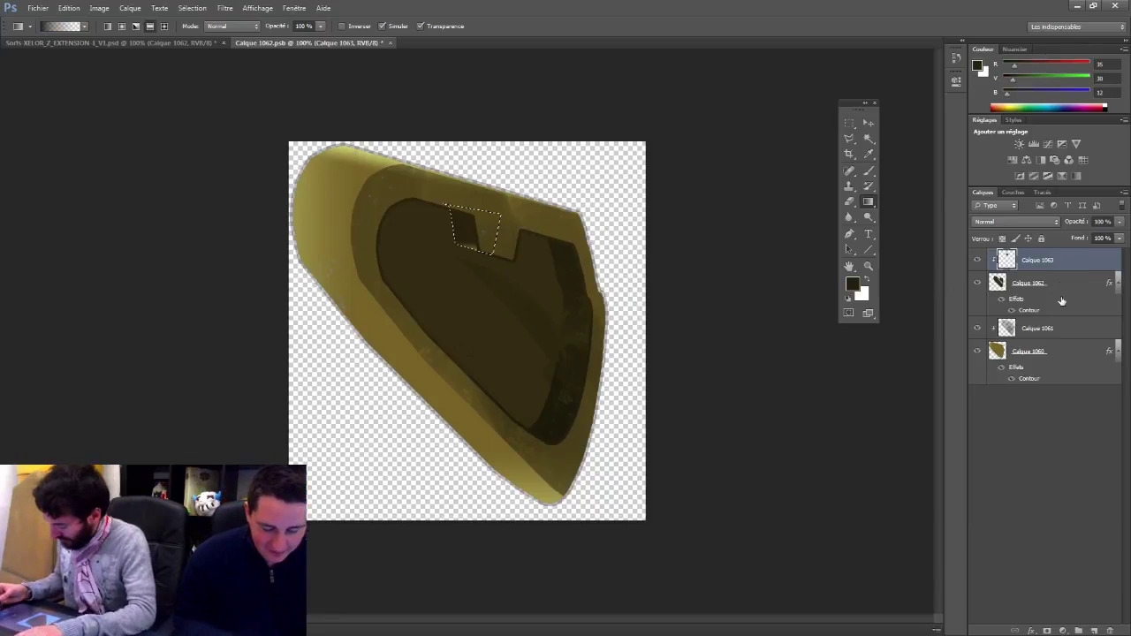
left_click_drag(1038, 317, 1038, 264)
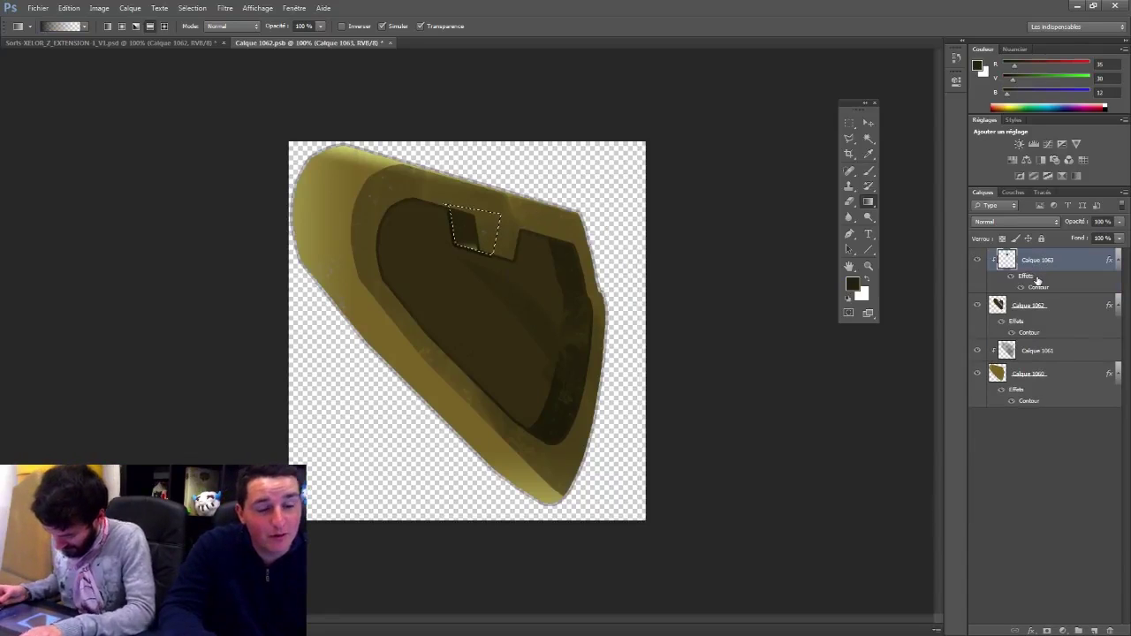
key("v")
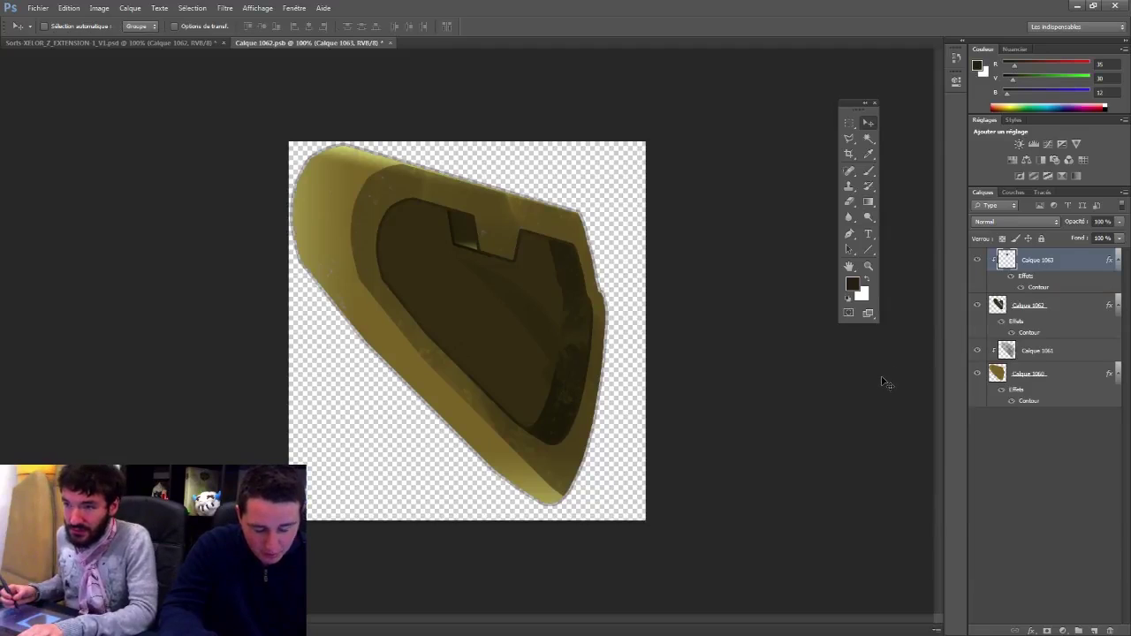
Step: Add a new layer above the notch shading and copy the Contour effect onto it
left_click(1095, 631)
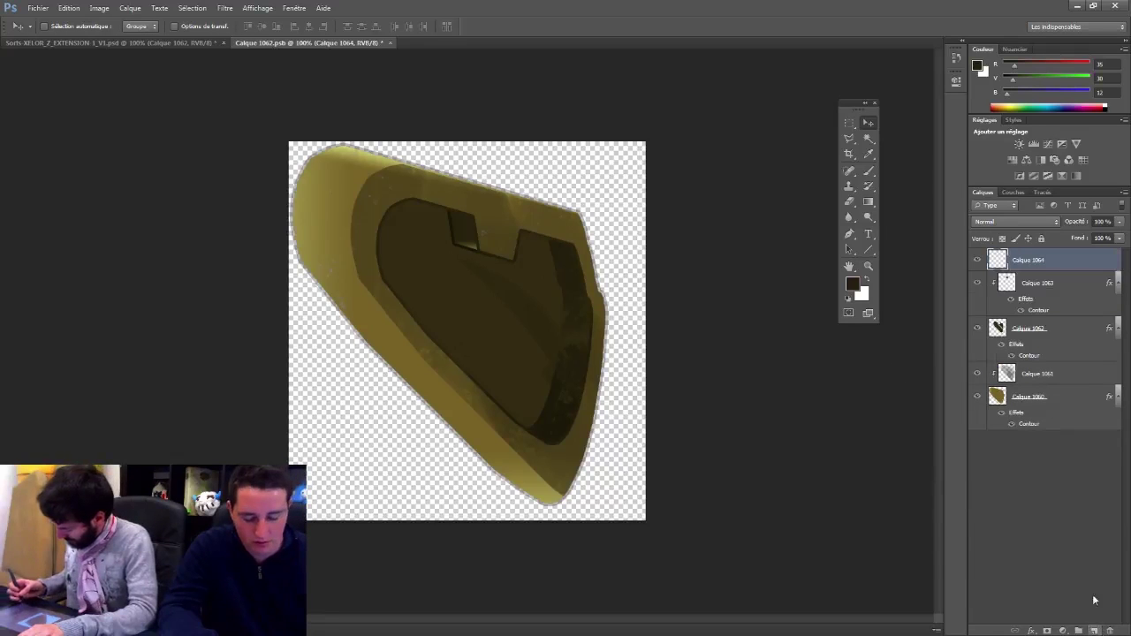
left_click_drag(1109, 286, 1106, 267)
left_click(1119, 262)
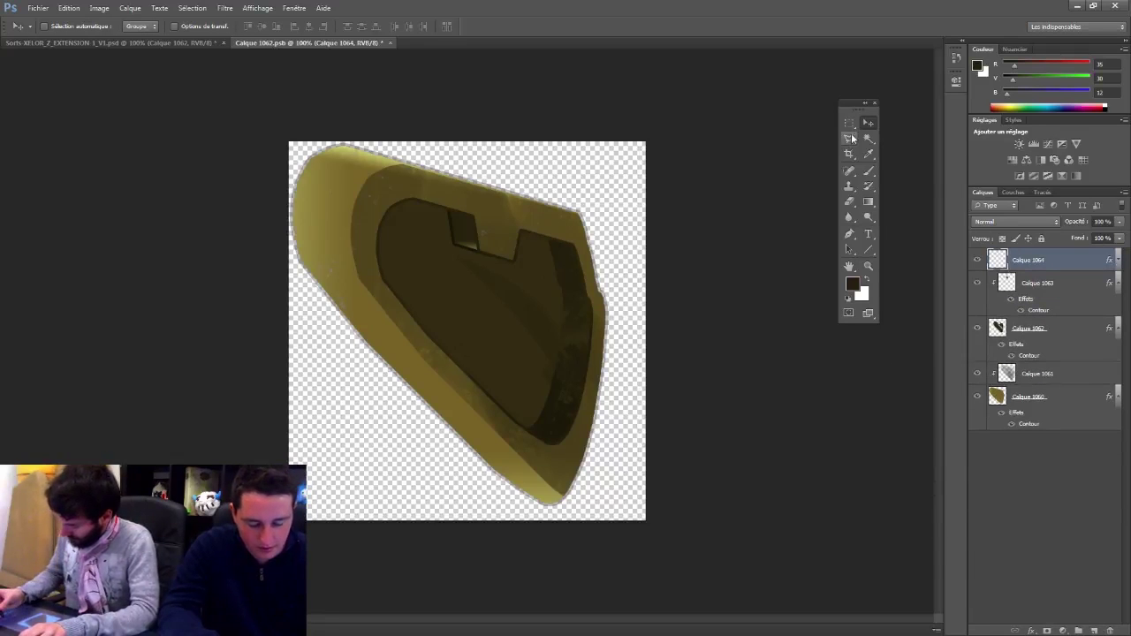
Step: Outline a tab straddling the panel's outer edge beside the inset with the Lasso and paint it in sampled dark brown
left_click(849, 139)
left_click(897, 137)
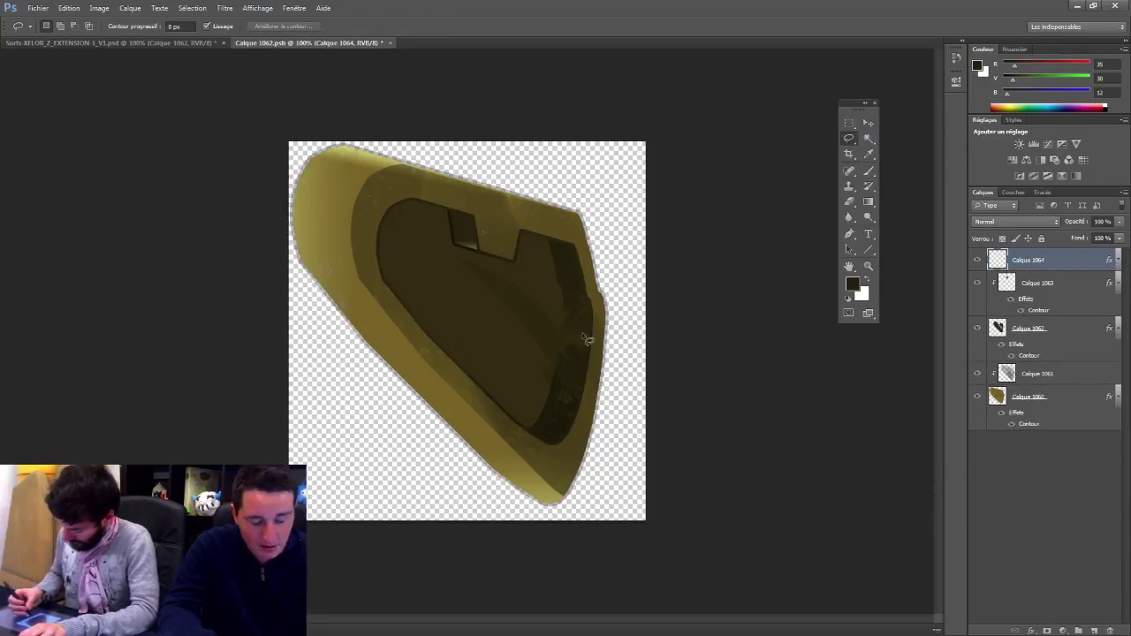
mouse_move(589, 328)
left_mouse_down()
mouse_move(581, 398)
mouse_move(604, 403)
mouse_move(611, 328)
mouse_move(593, 327)
left_mouse_up()
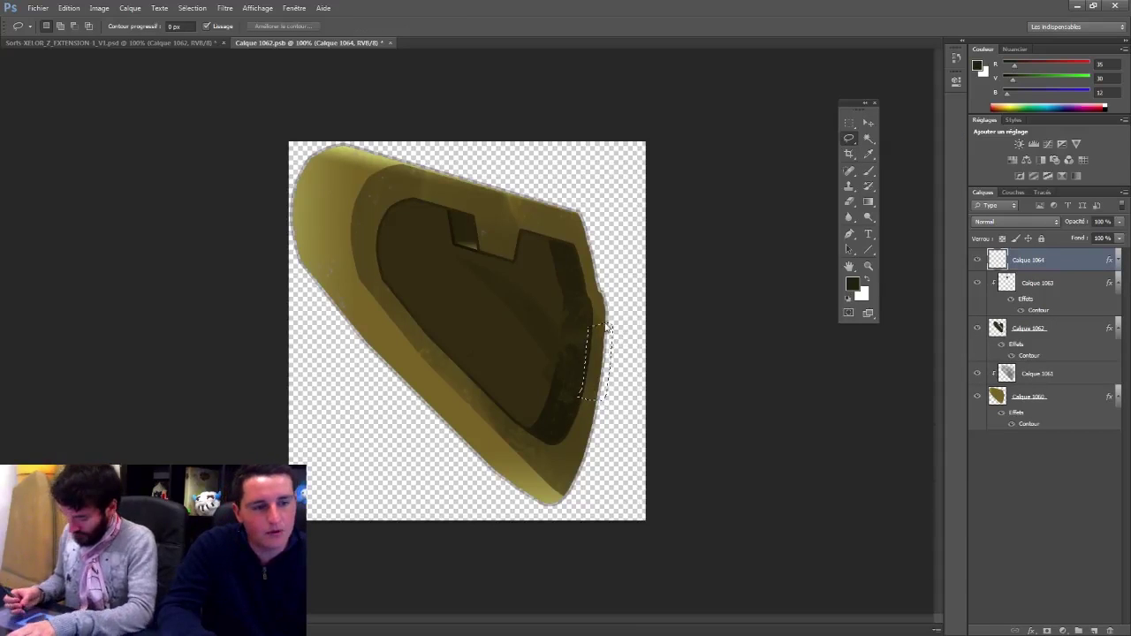
key("b")
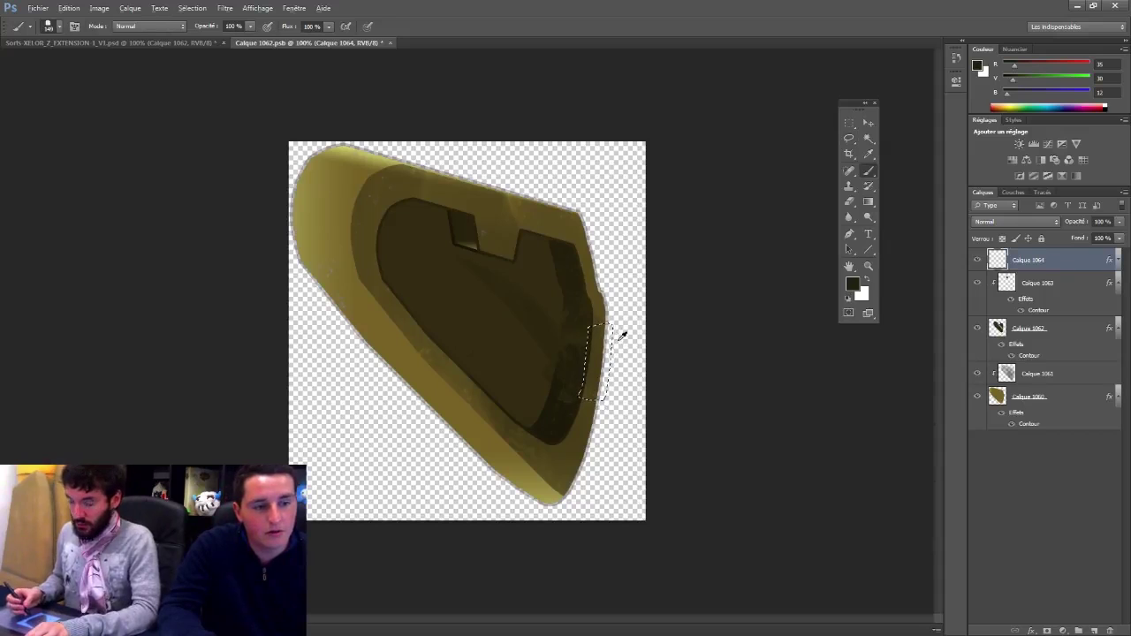
left_click(596, 347, "alt")
mouse_move(604, 338)
left_mouse_down()
mouse_move(614, 336)
mouse_move(597, 399)
left_mouse_up()
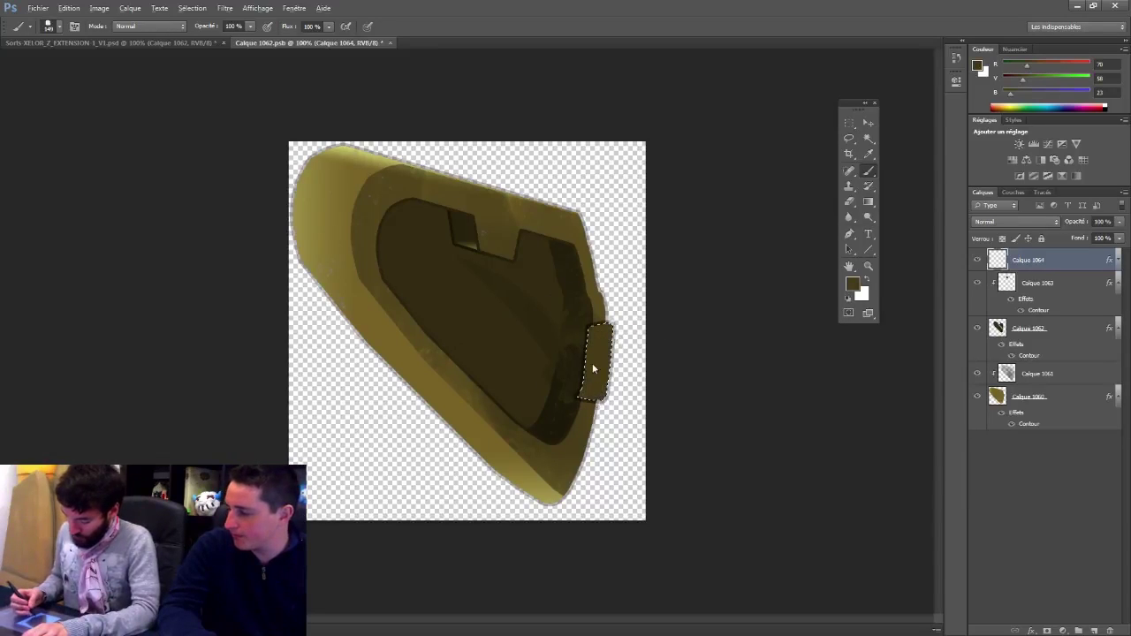
Step: Shade the tab with a gradient in light olive sampled from the panel's rounded corner and deselect
left_click(364, 160, "alt")
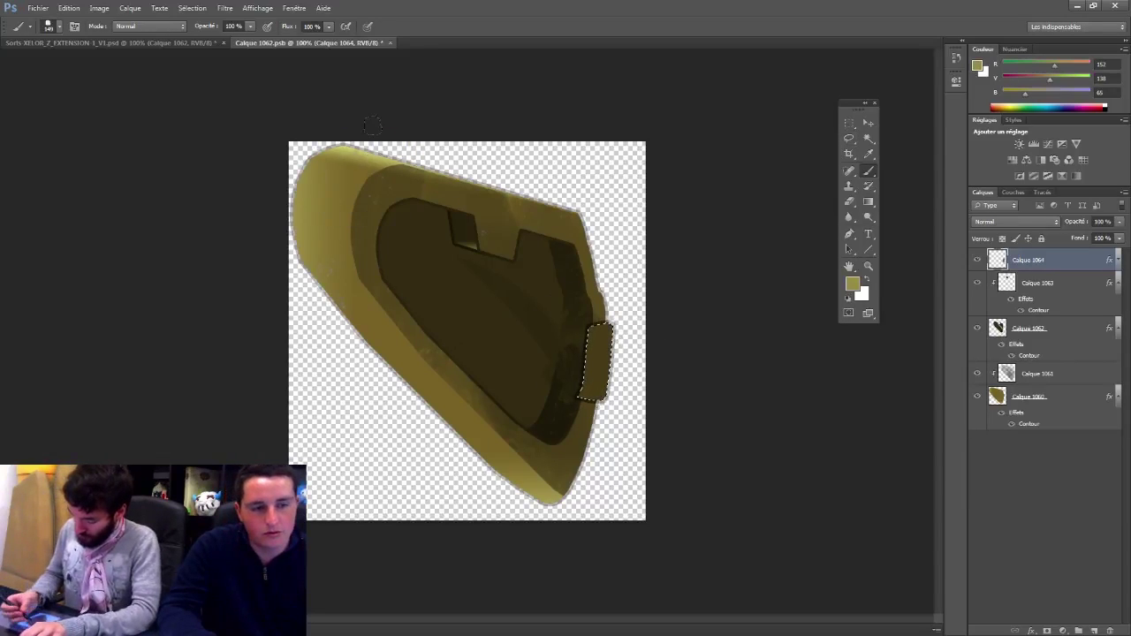
left_click(868, 203)
left_click_drag(601, 348, 596, 350)
key("ctrl+d")
Step: Trim the tab's upper edge straight using a Polygonal Lasso selection and deselect
left_click(849, 139)
left_click(902, 152)
left_click(586, 323)
left_click(619, 327)
double_click(620, 302)
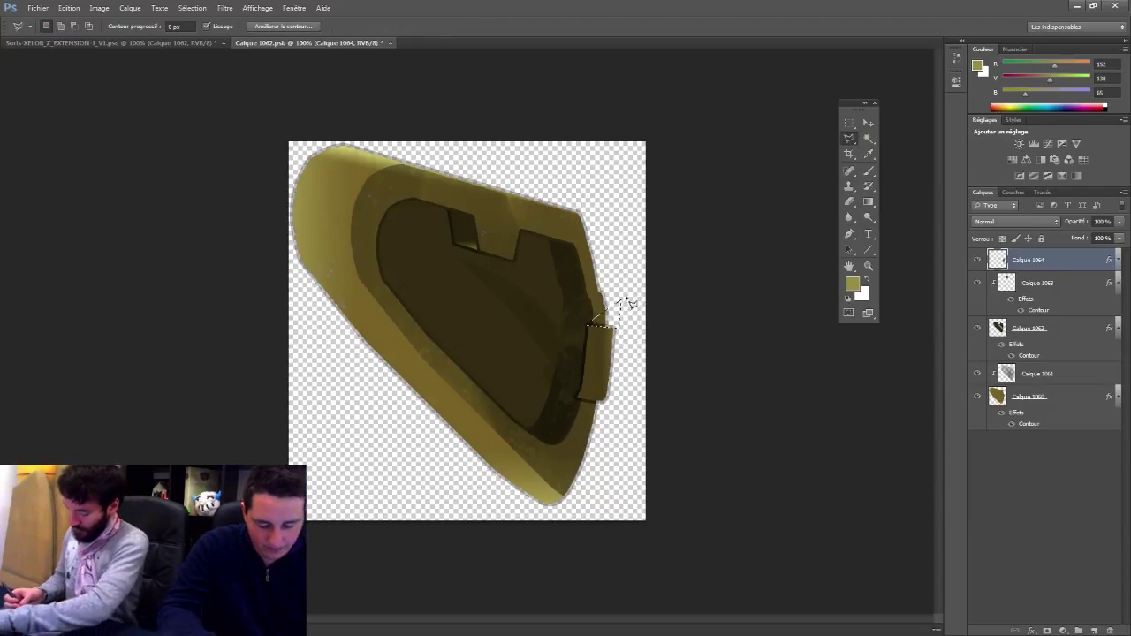
key("ctrl+d")
Step: Outline the tab's inner side face with the Polygonal Lasso, shade it and the tab with light olive gradients, and deselect
left_click(588, 326)
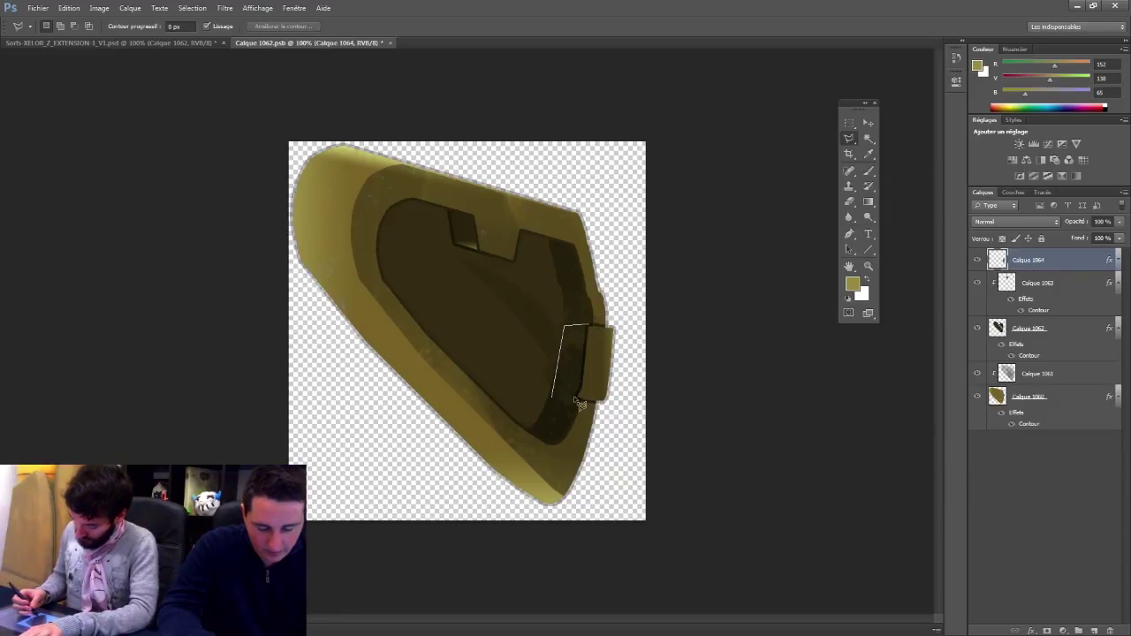
left_click(579, 397)
left_click(588, 326)
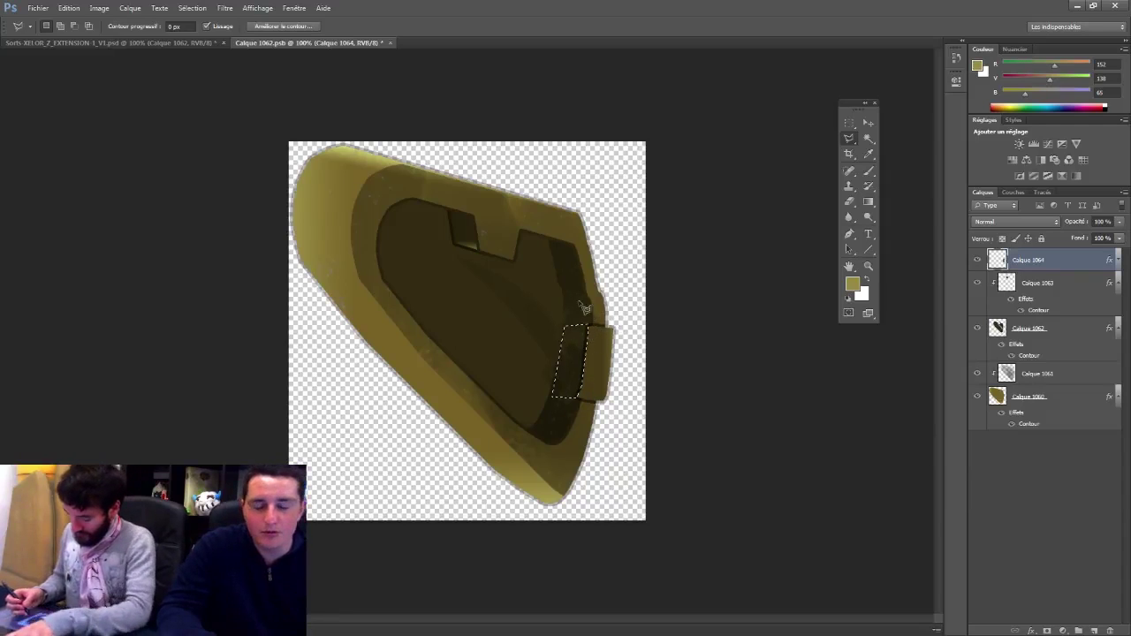
key("b")
left_click(371, 160, "alt")
left_click(869, 201)
left_click_drag(577, 323, 592, 388)
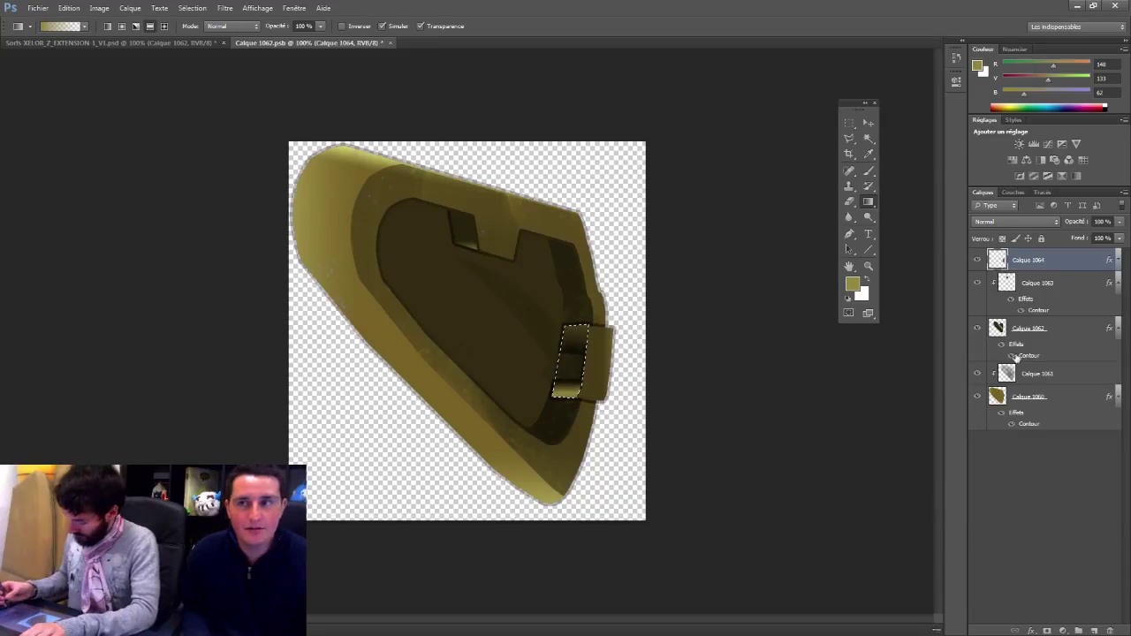
left_click(1000, 263, "ctrl")
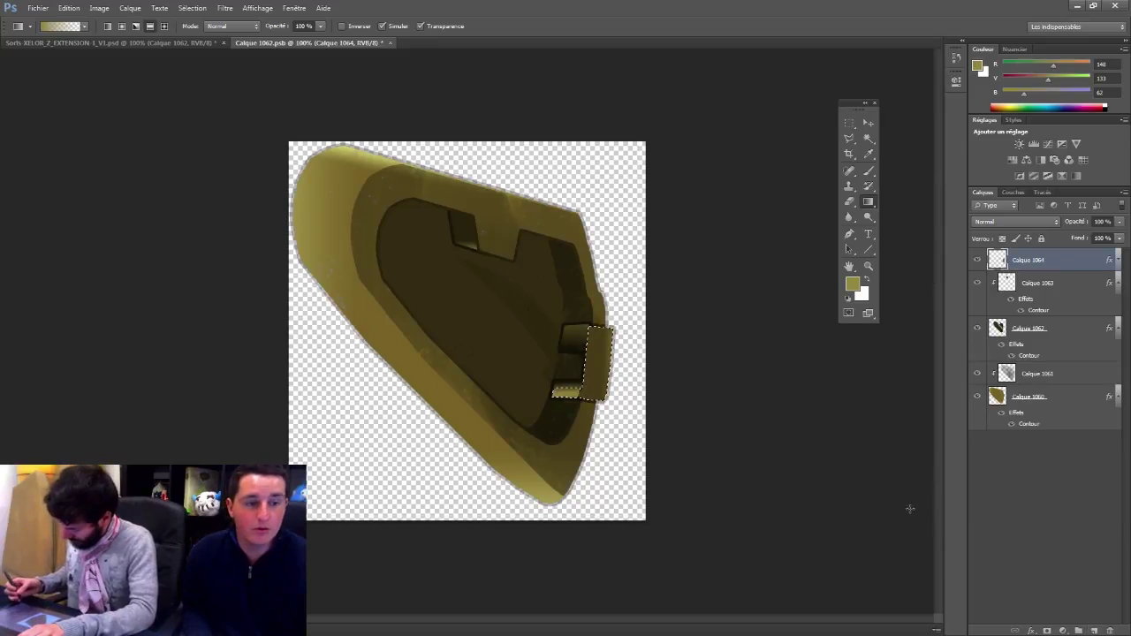
key("ctrl+d")
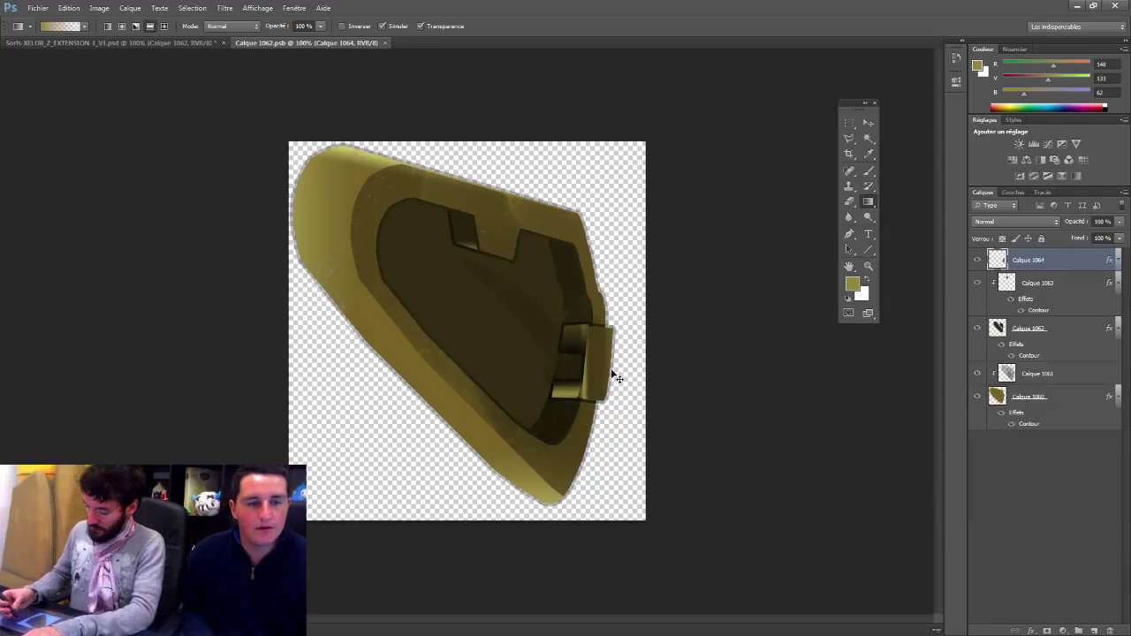
Step: Outline a thin highlight strip along the panel's upper edge and rim curve with the Lasso, and sample a light olive for it
key("l")
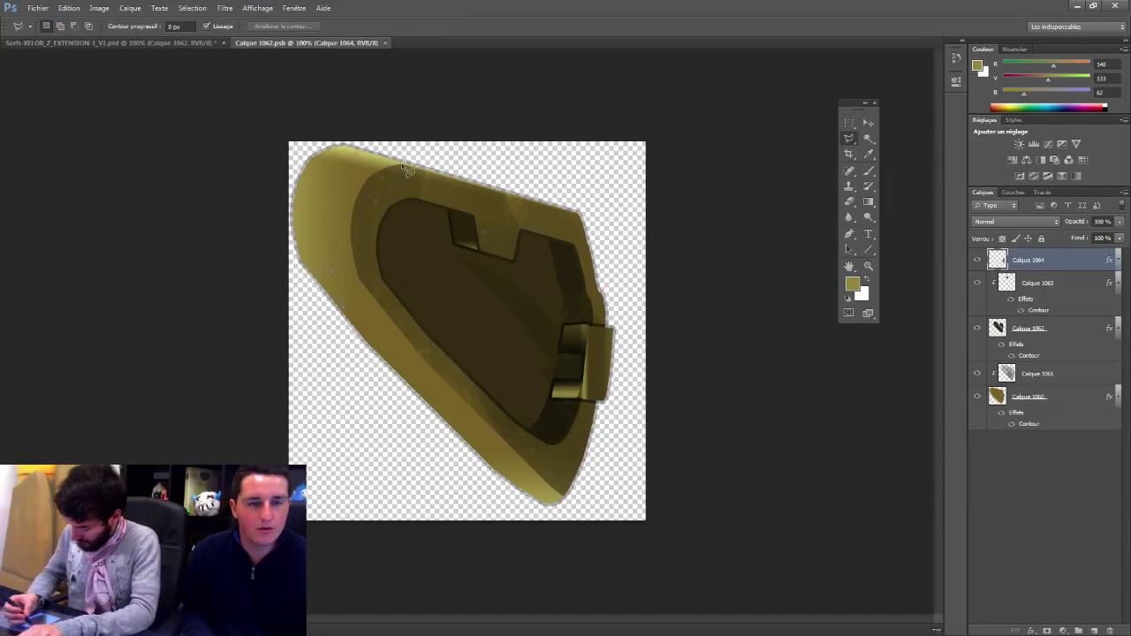
mouse_move(579, 217)
left_mouse_down()
mouse_move(385, 167)
mouse_move(402, 167)
mouse_move(375, 186)
left_mouse_up()
mouse_move(358, 243)
left_mouse_down()
mouse_move(362, 281)
mouse_move(357, 207)
mouse_move(394, 173)
mouse_move(362, 153)
left_mouse_up()
key("b")
left_click(354, 151, "alt")
key("ctrl+z")
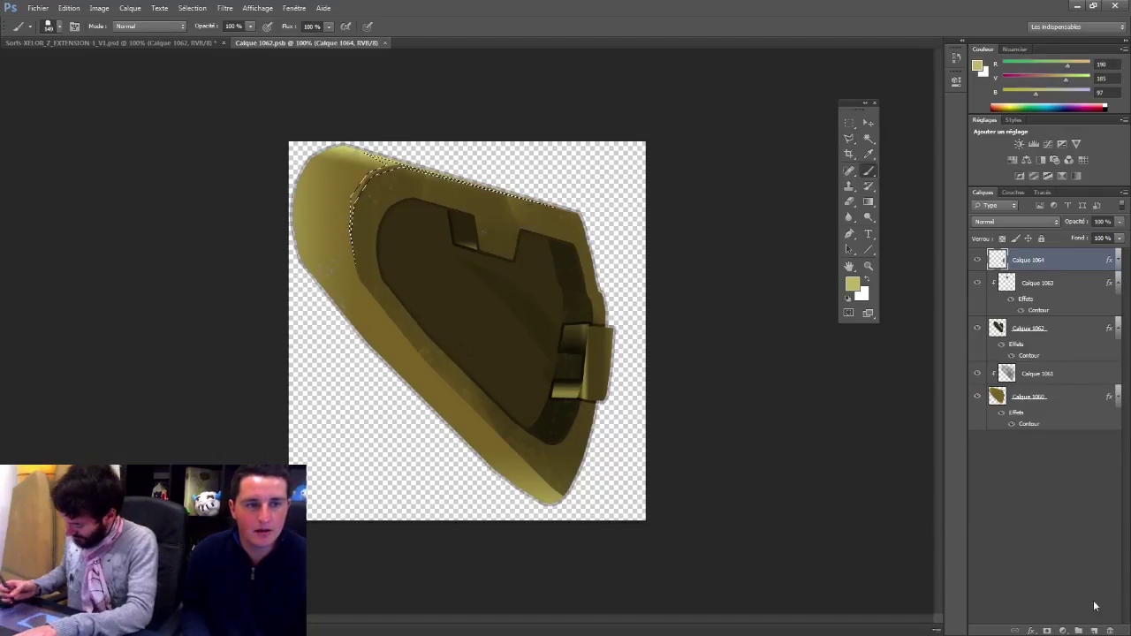
Step: Add a new layer for the rim highlight and set the foreground colour to pale yellow, RGB 238, 240, 164
left_click(1095, 630)
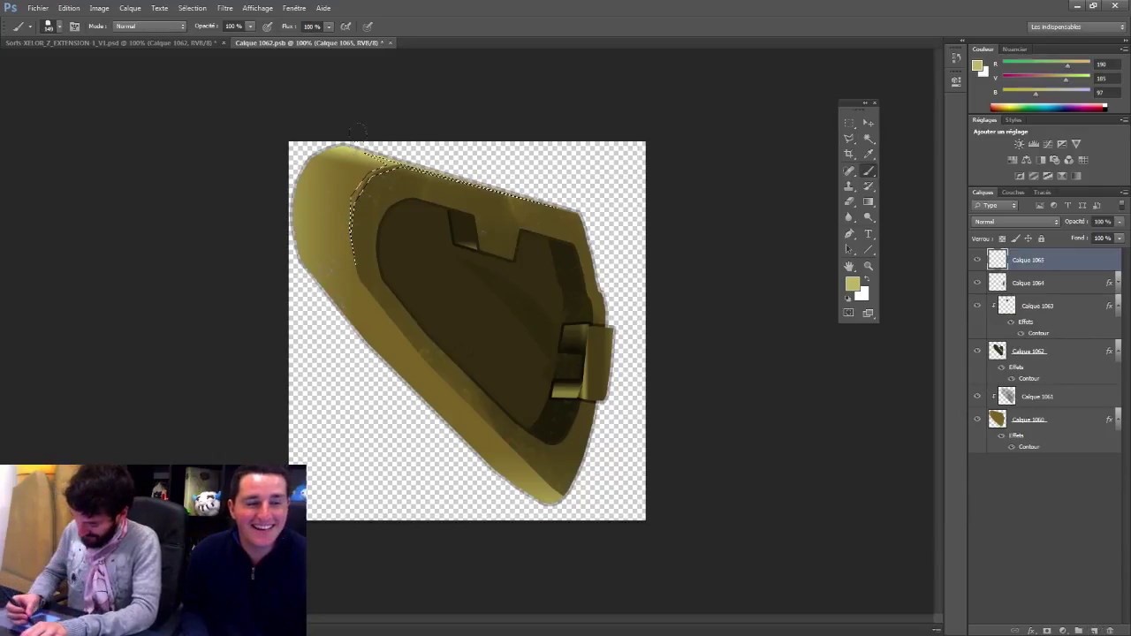
left_click(852, 284)
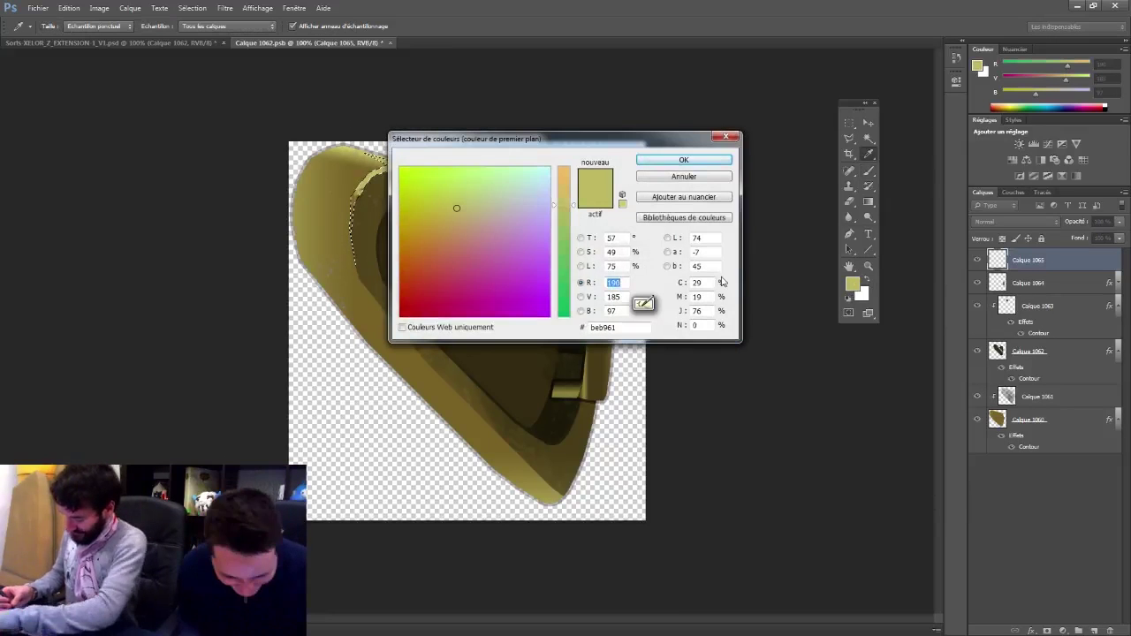
left_click(497, 176)
type("238")
key("Return")
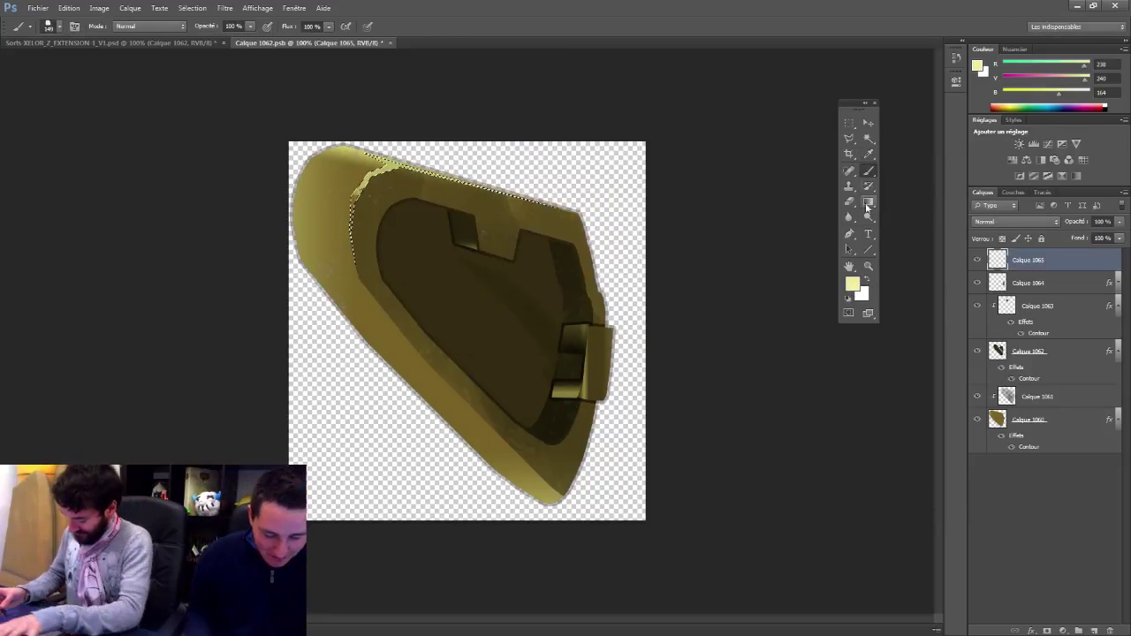
Step: Finish the pale yellow rim highlight with a radial gradient, and save and close the smart object to update the robot illustration
key("g")
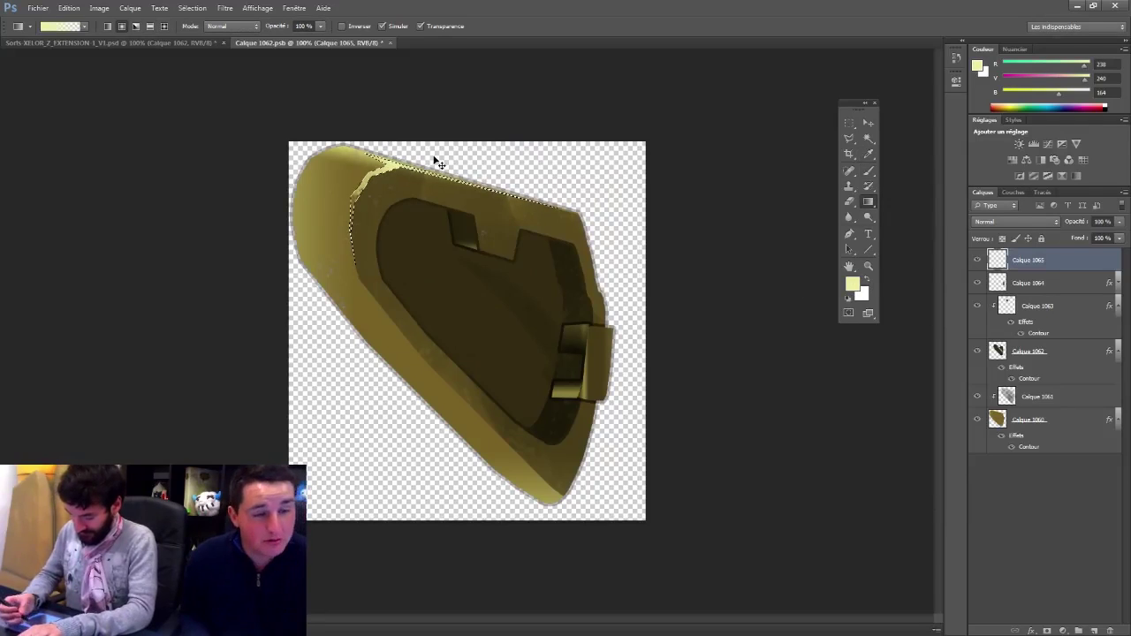
left_click(386, 42)
scroll(690, 321, "down", 1)
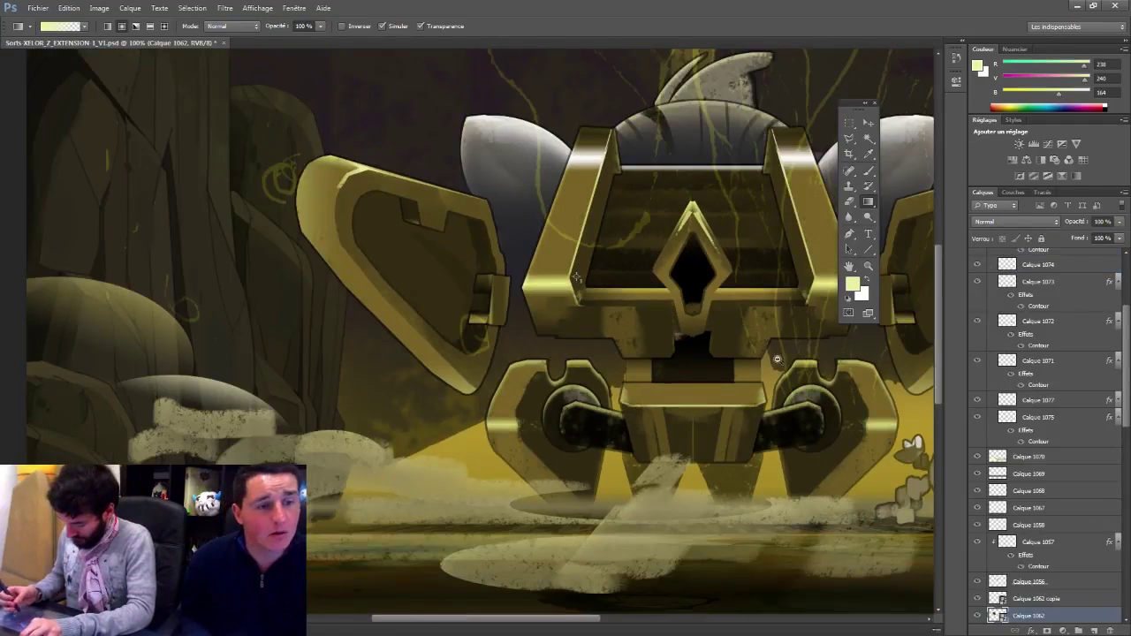
Step: Save the illustration and review the updated side panels on both sides of the robot within the whole scene
left_click_drag(783, 424, 556, 502)
left_click(870, 125)
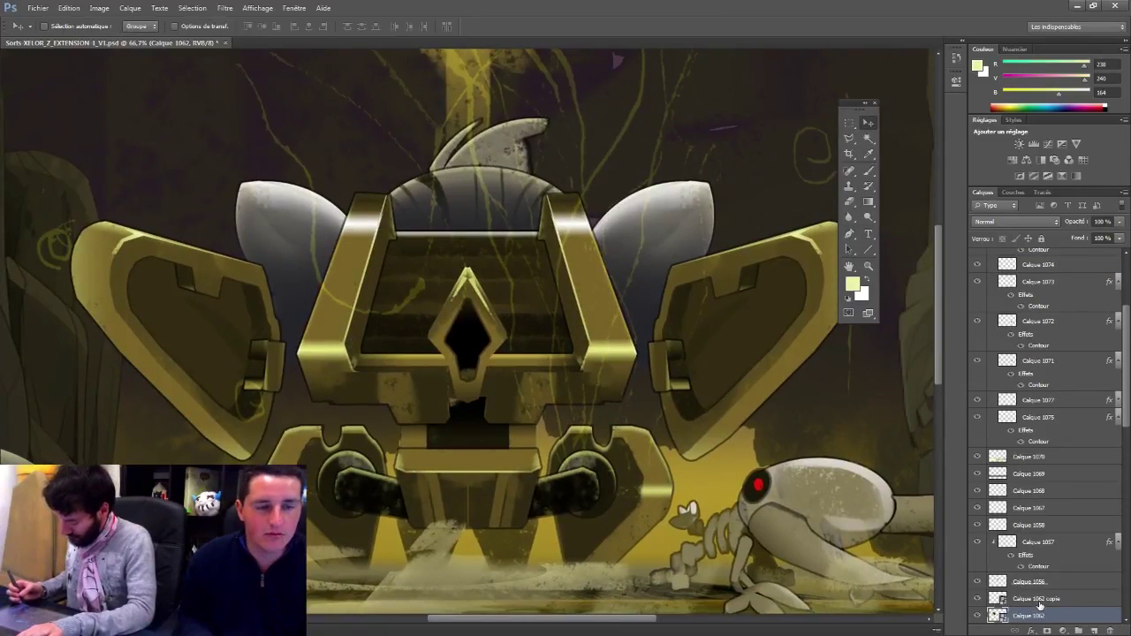
key("ctrl+s")
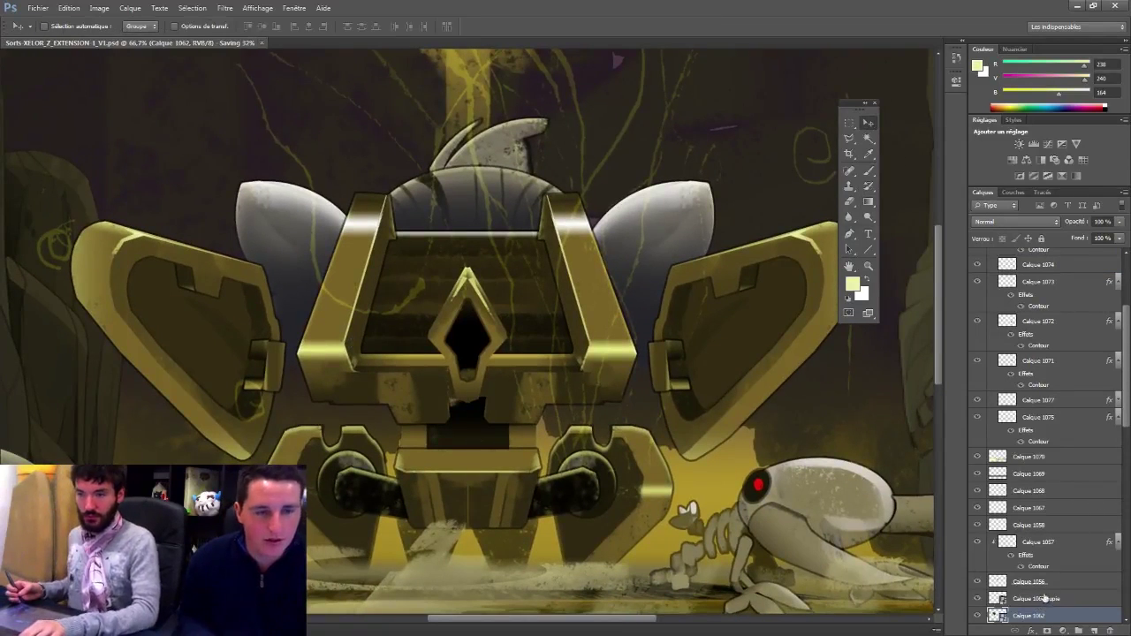
left_click_drag(548, 401, 582, 332)
left_click(582, 332, "alt")
left_click(581, 332, "alt")
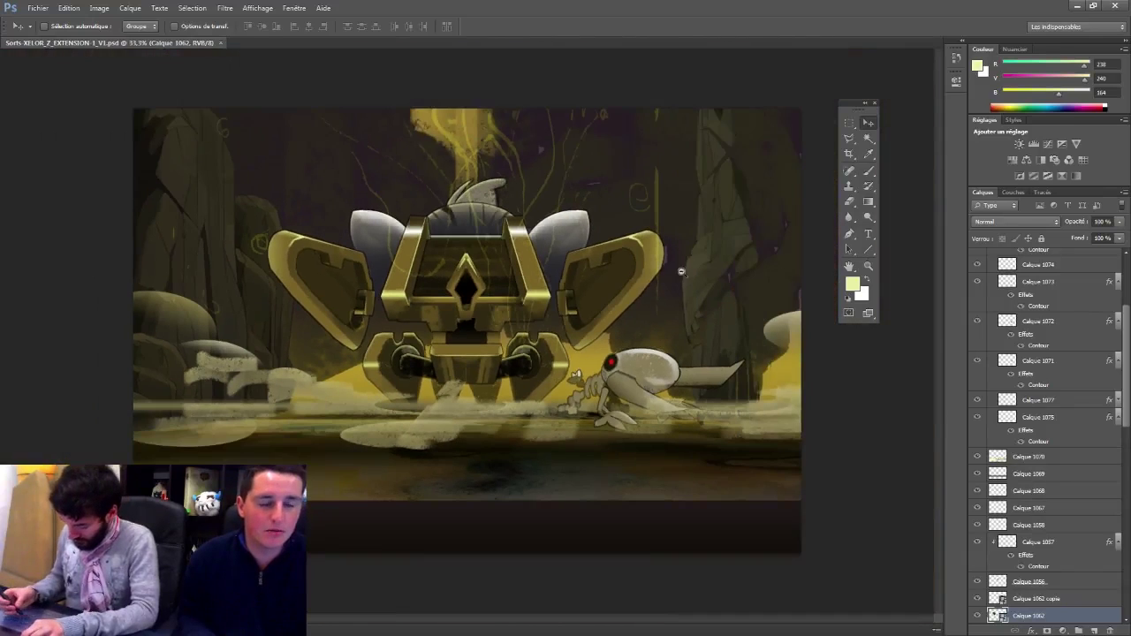
left_click(630, 305, "ctrl")
left_click_drag(736, 373, 709, 439)
left_click_drag(603, 289, 643, 267)
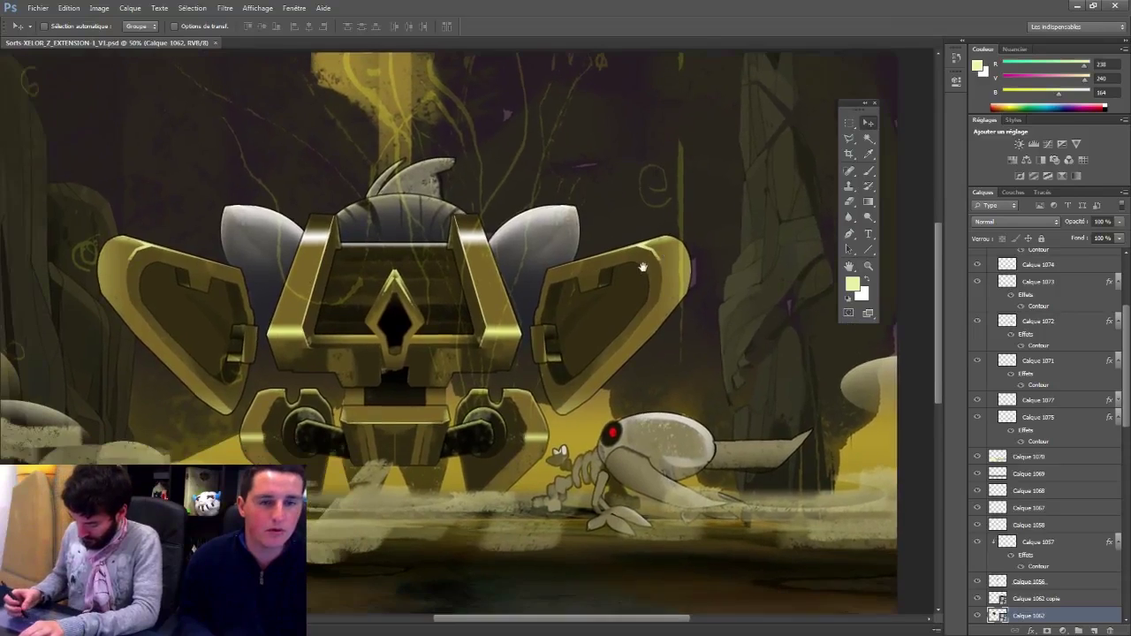
right_click(634, 296)
left_click(998, 601, "ctrl")
left_click_drag(1128, 413, 1128, 415)
scroll(1128, 414, "down", 2)
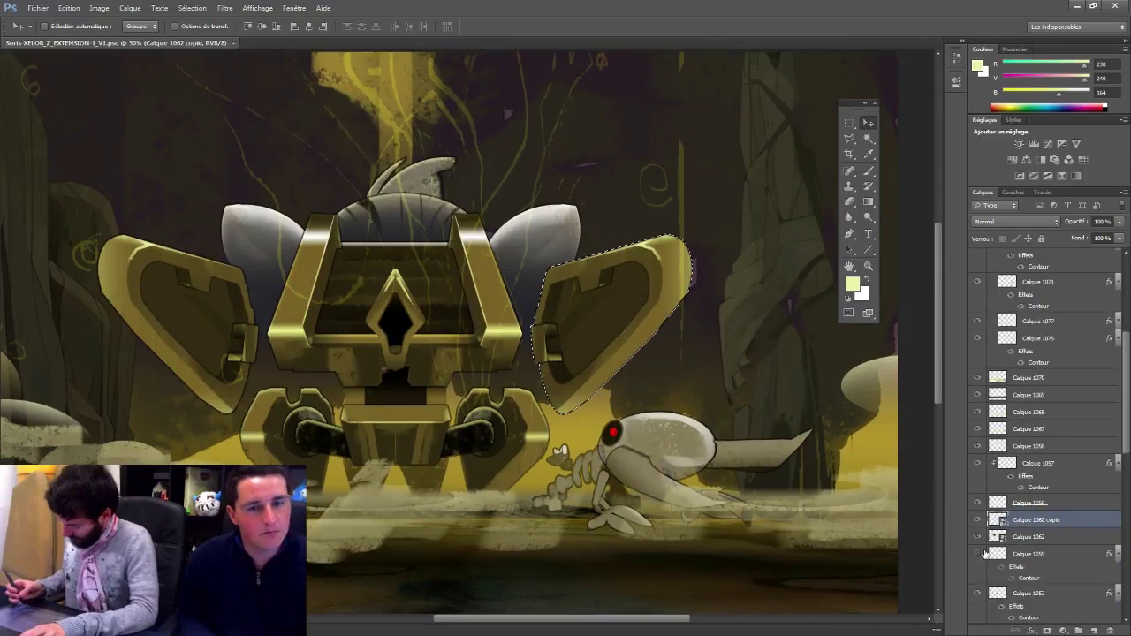
left_click(1001, 451, "ctrl+shift")
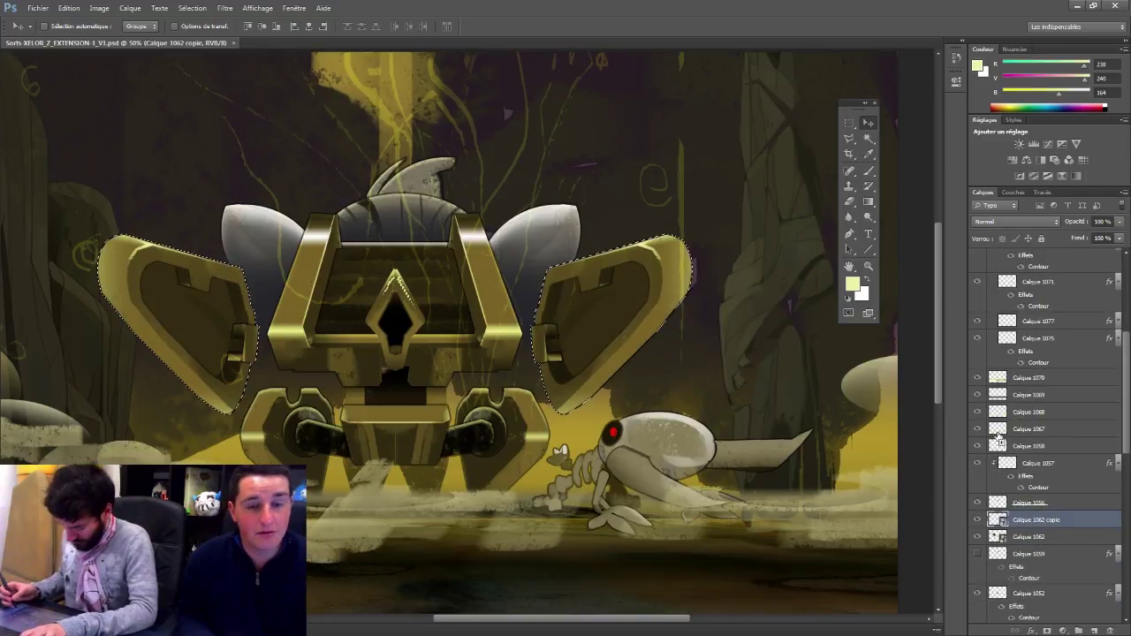
key("ctrl+d")
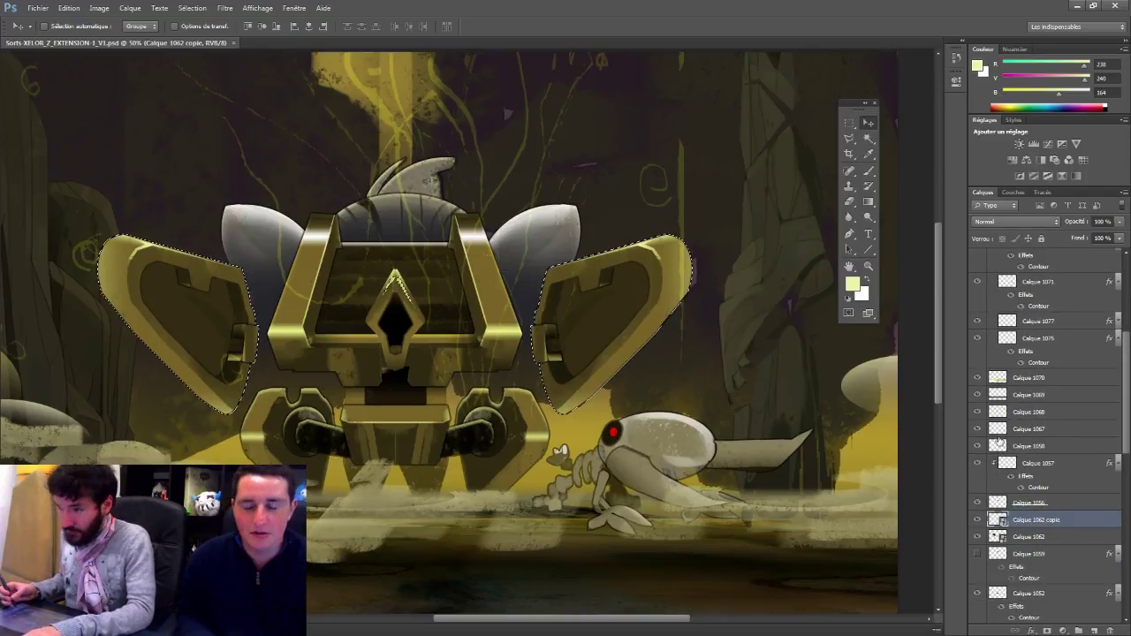
Step: Collapse the phorreur layer group and add a new layer directly above Calque 1062 copie
left_click(370, 406, "ctrl")
left_click(373, 408, "ctrl")
left_click(1037, 382)
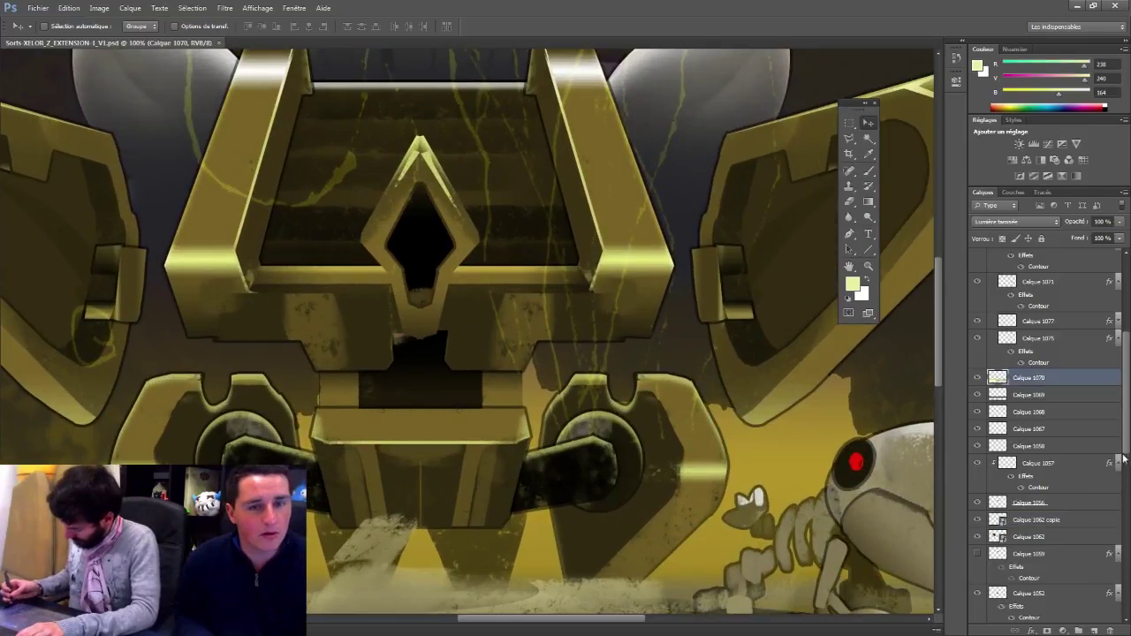
scroll(1028, 376, "up", 5)
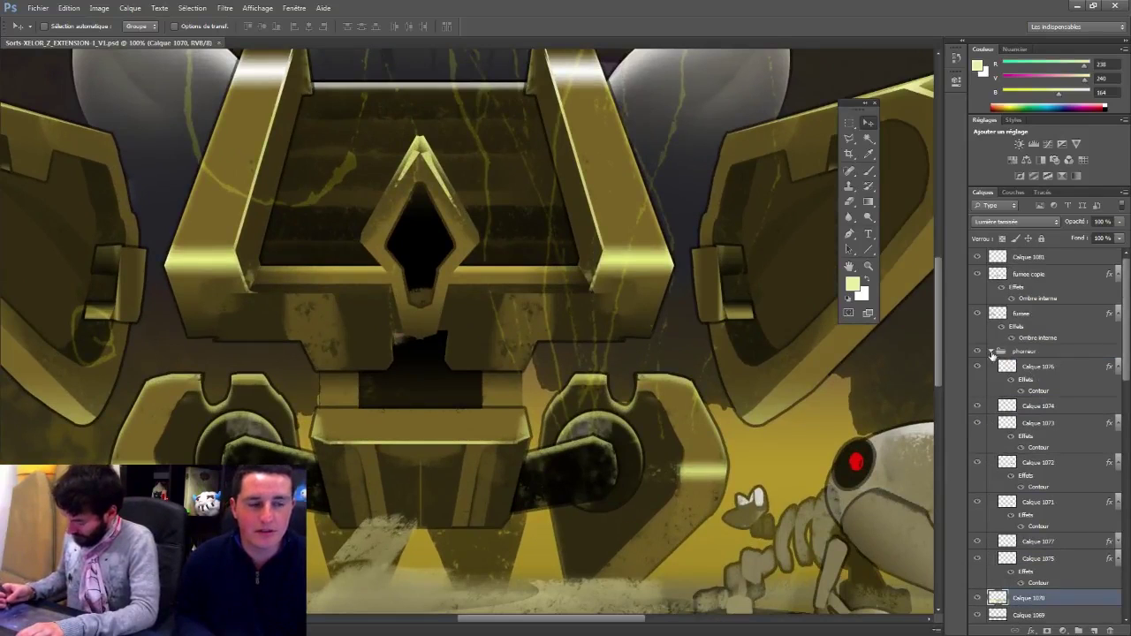
left_click(992, 351)
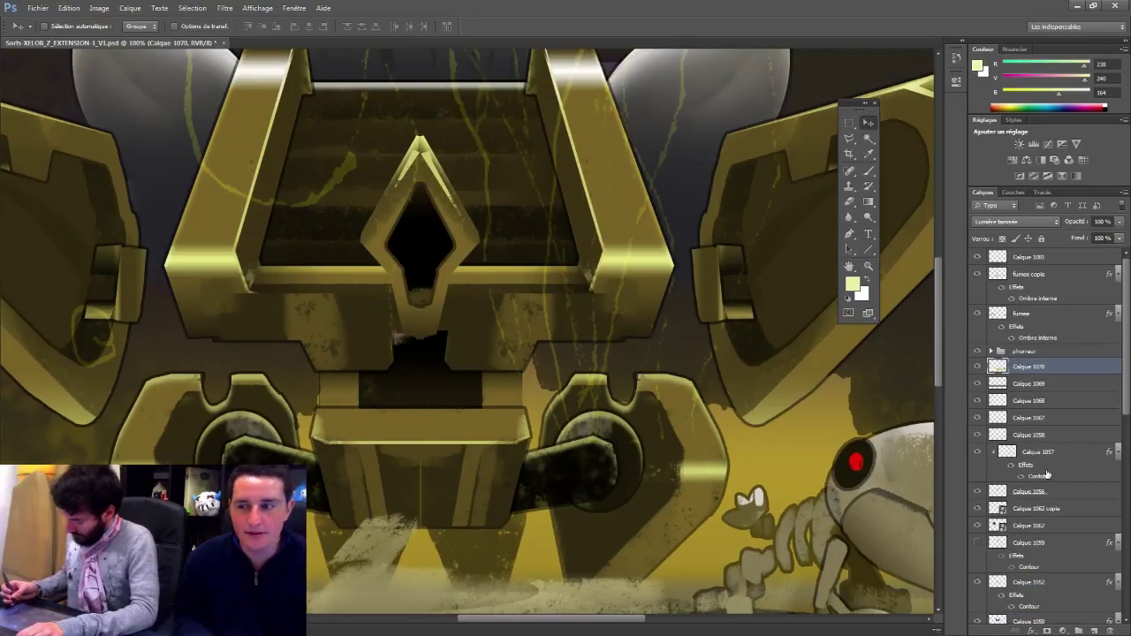
left_click(1048, 509)
left_click(1094, 630)
Step: Create a small elliptical coin filled with olive brown, RGB 106, 88, 35, in the dark opening, and move its layer above the phorreur group
left_click(853, 120)
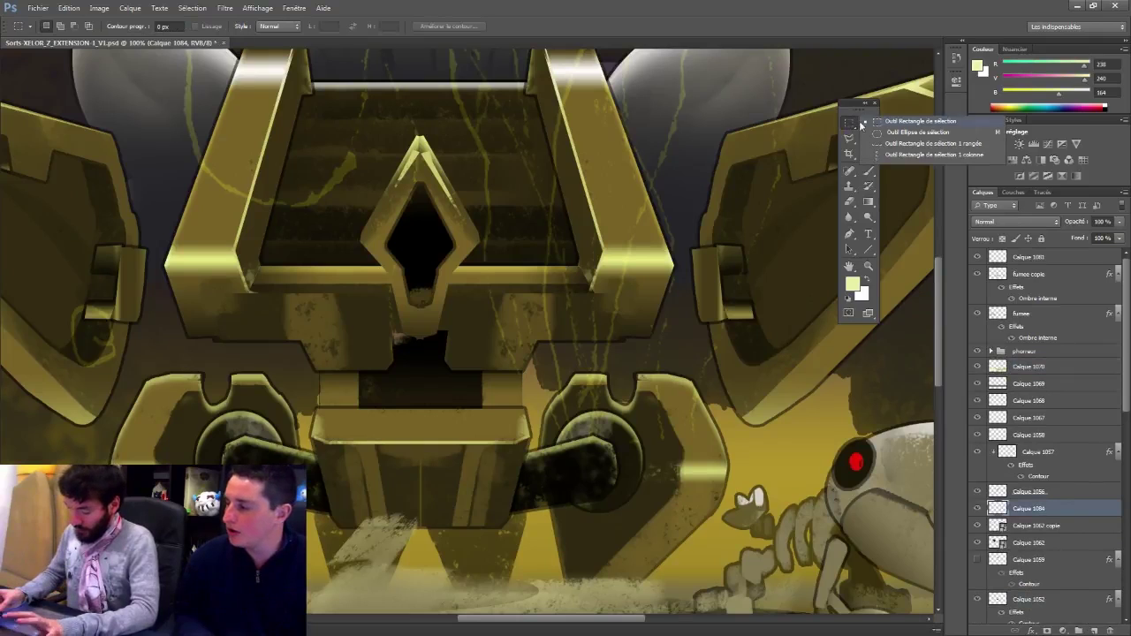
left_click(893, 133)
left_click(400, 393, "ctrl")
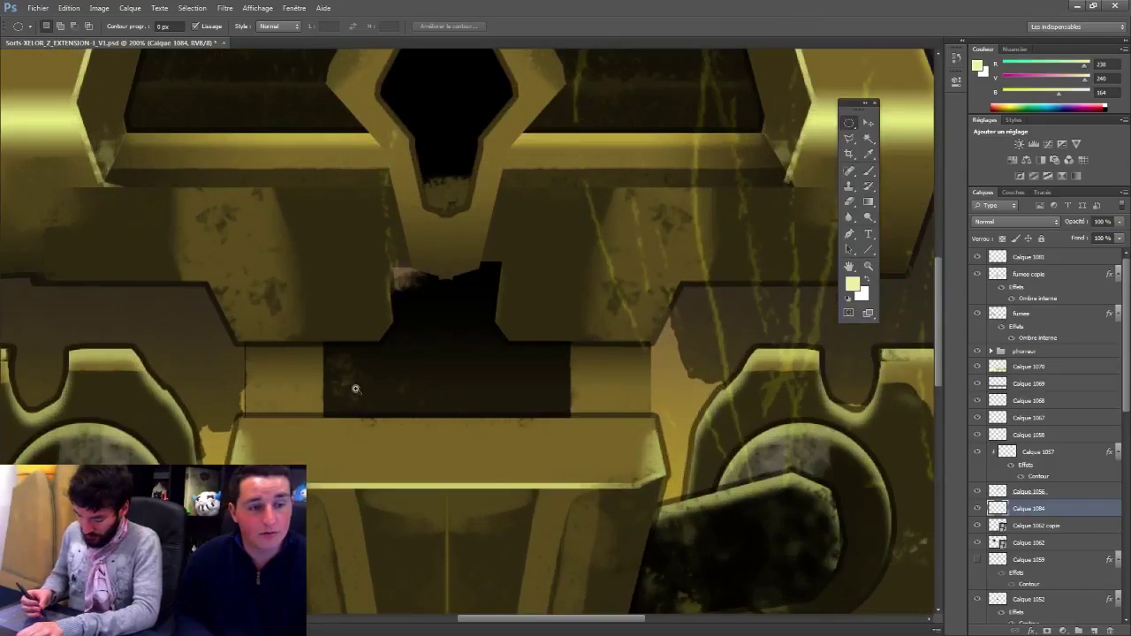
mouse_move(333, 410)
left_mouse_down()
mouse_move(390, 372)
mouse_move(373, 397)
left_mouse_up()
key("b")
left_click(97, 98, "alt")
left_click_drag(1032, 512, 1028, 343)
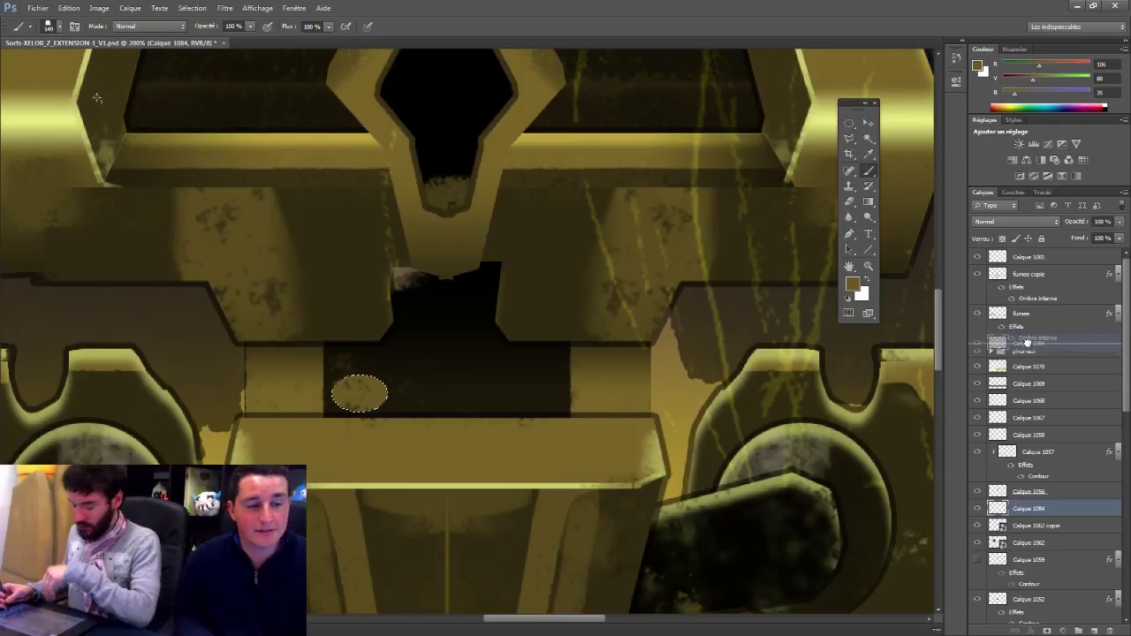
left_click_drag(1050, 343, 1032, 351)
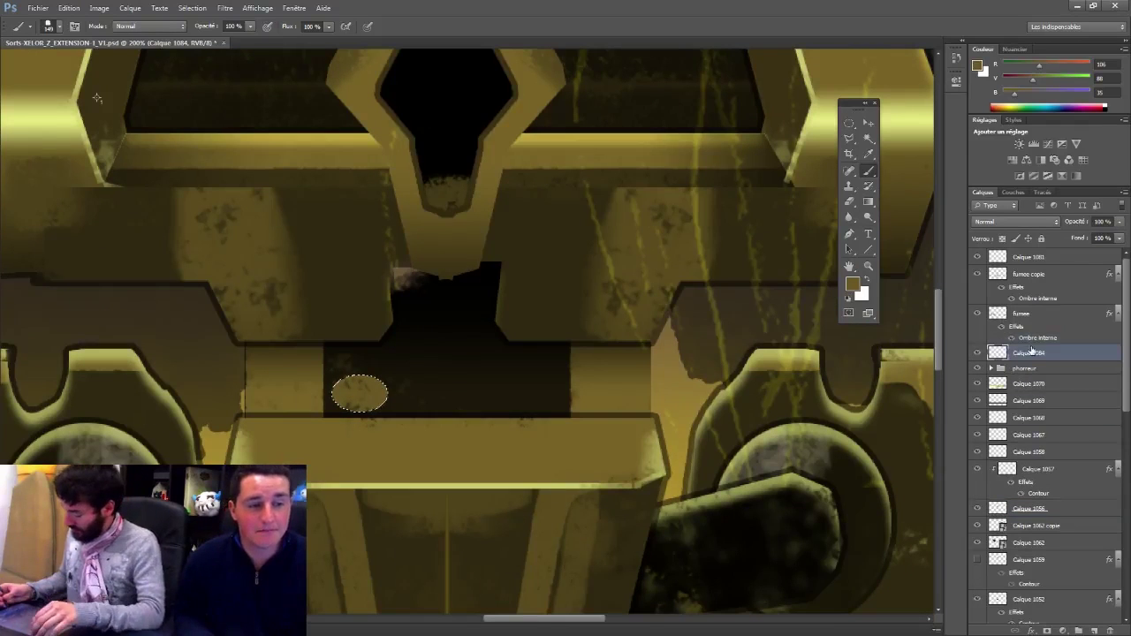
Step: Paint pale yellow highlights on the coin with a 32 px textured brush, deselect, and sample a darker olive
right_click(538, 483)
left_click(526, 399)
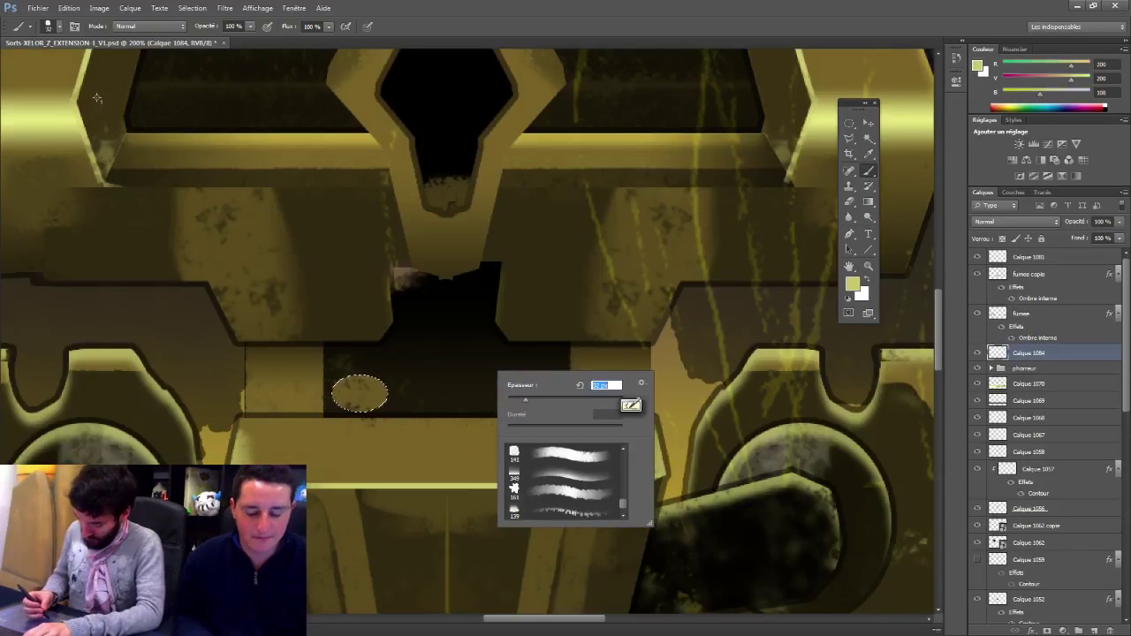
left_click(363, 385)
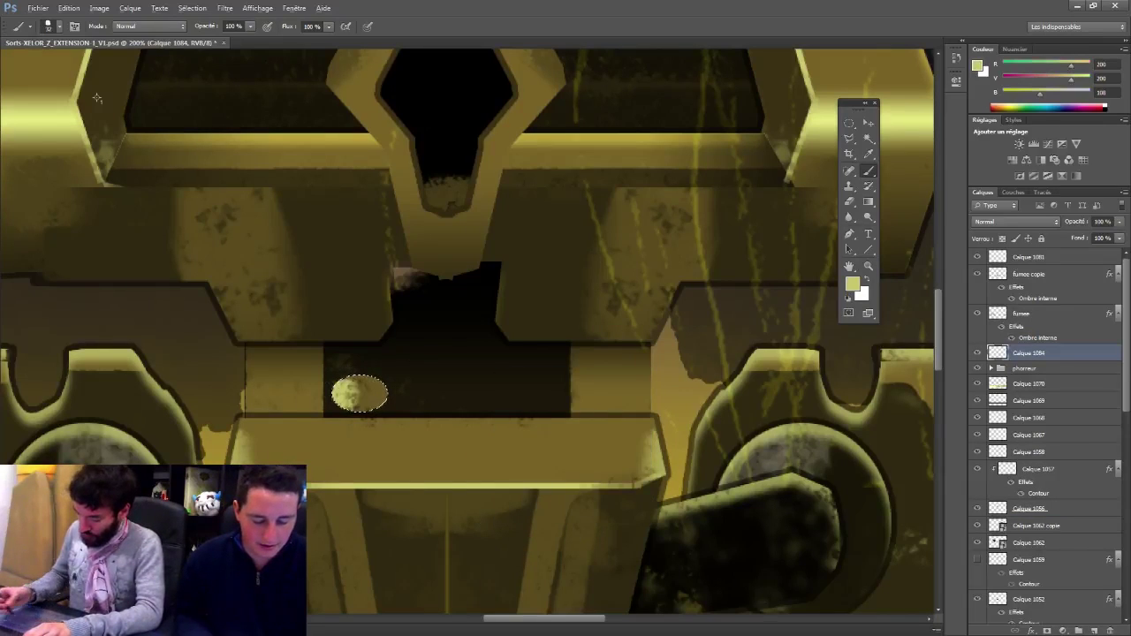
left_click(366, 384, "alt")
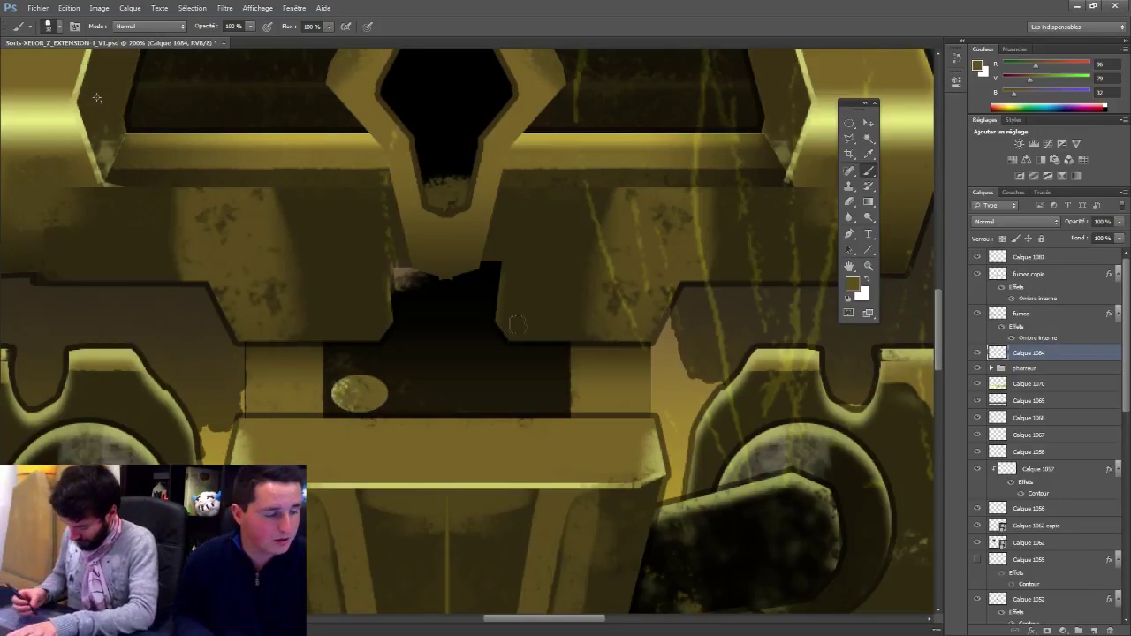
Step: Fill the opening behind the coin with a dark olive ellipse and rough brushed coin shapes to suggest a pile
left_click(850, 124)
mouse_move(347, 404)
left_mouse_down()
mouse_move(411, 356)
mouse_move(411, 380)
left_mouse_up()
key("b")
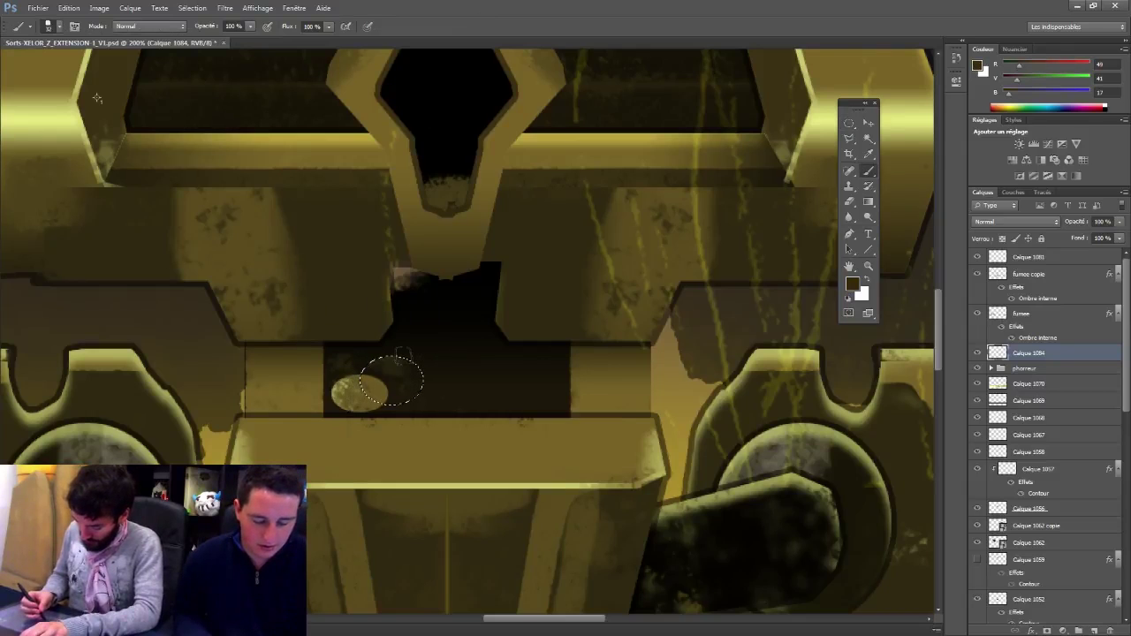
left_click_drag(437, 369, 436, 387)
mouse_move(441, 332)
left_mouse_down()
mouse_move(443, 348)
mouse_move(406, 337)
left_mouse_up()
mouse_move(467, 303)
left_mouse_down()
mouse_move(485, 358)
mouse_move(541, 368)
left_mouse_up()
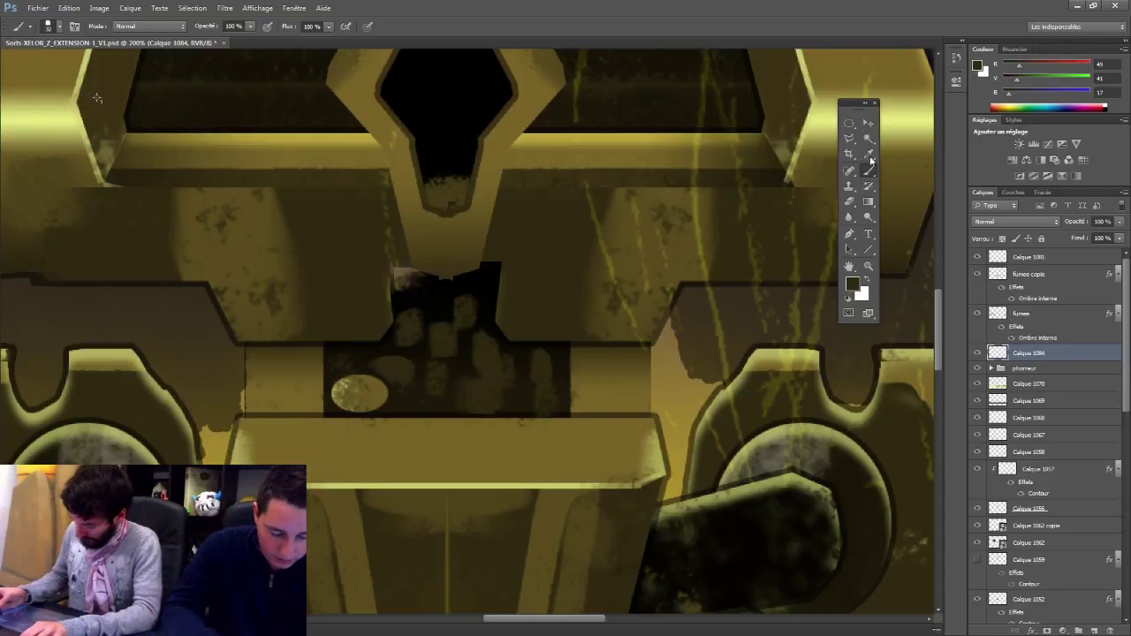
Step: Add an olive elliptical coin on the ledge below the opening and copy Calque 1057's Contour effect onto the coin layer
key("m")
left_click_drag(452, 442, 507, 405)
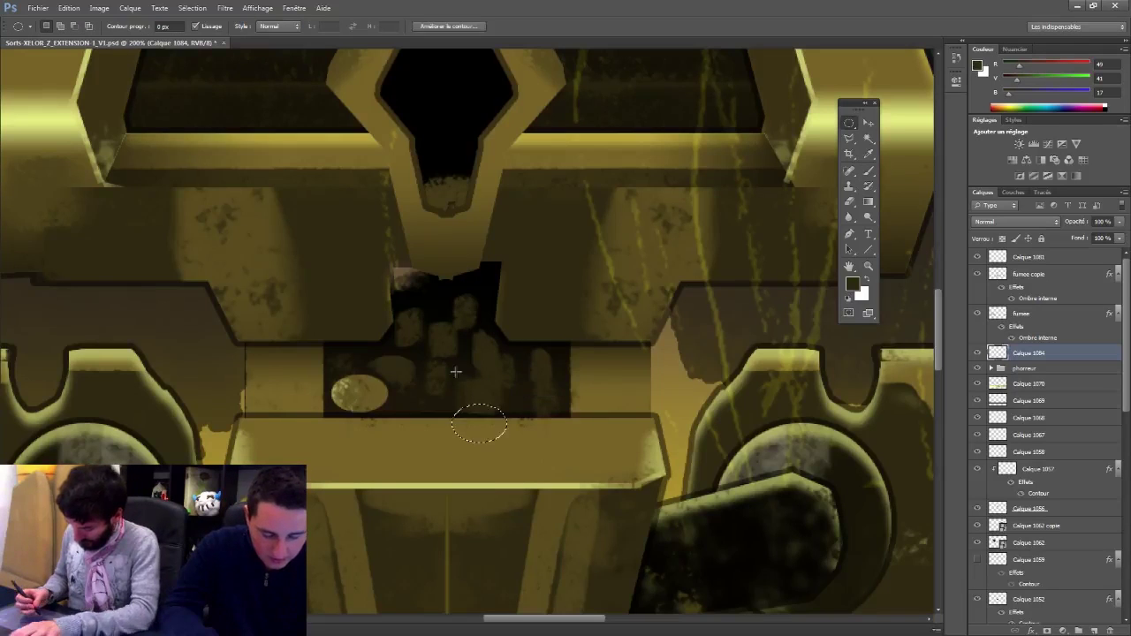
key("b")
left_click(378, 393, "alt")
key("alt+BackSpace")
left_click(576, 138, "alt")
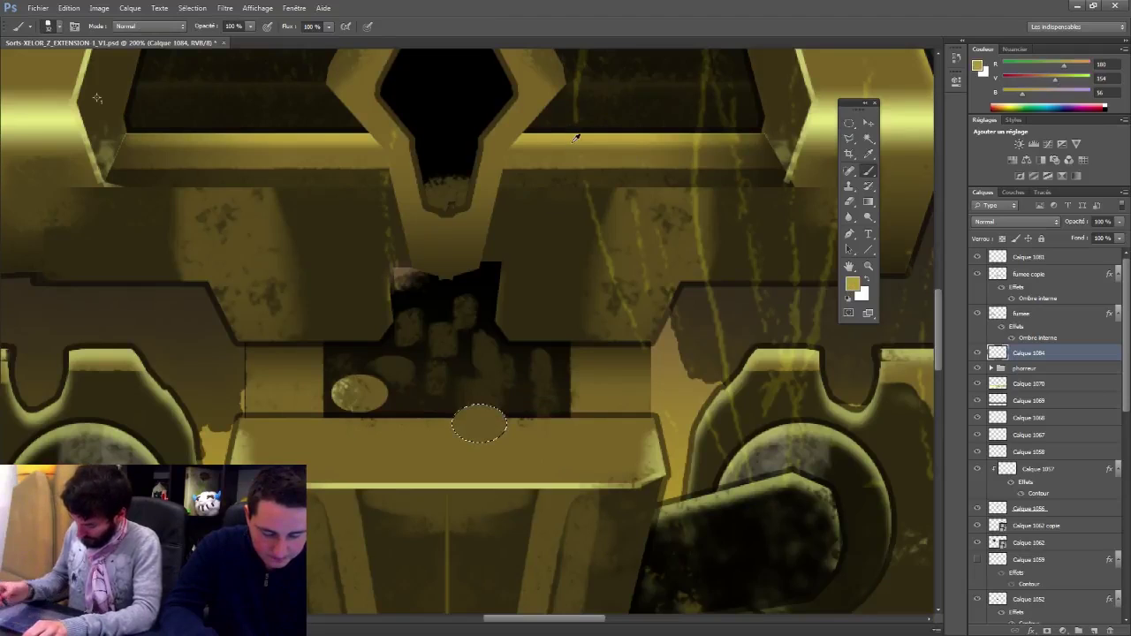
left_click_drag(1041, 493, 1034, 353)
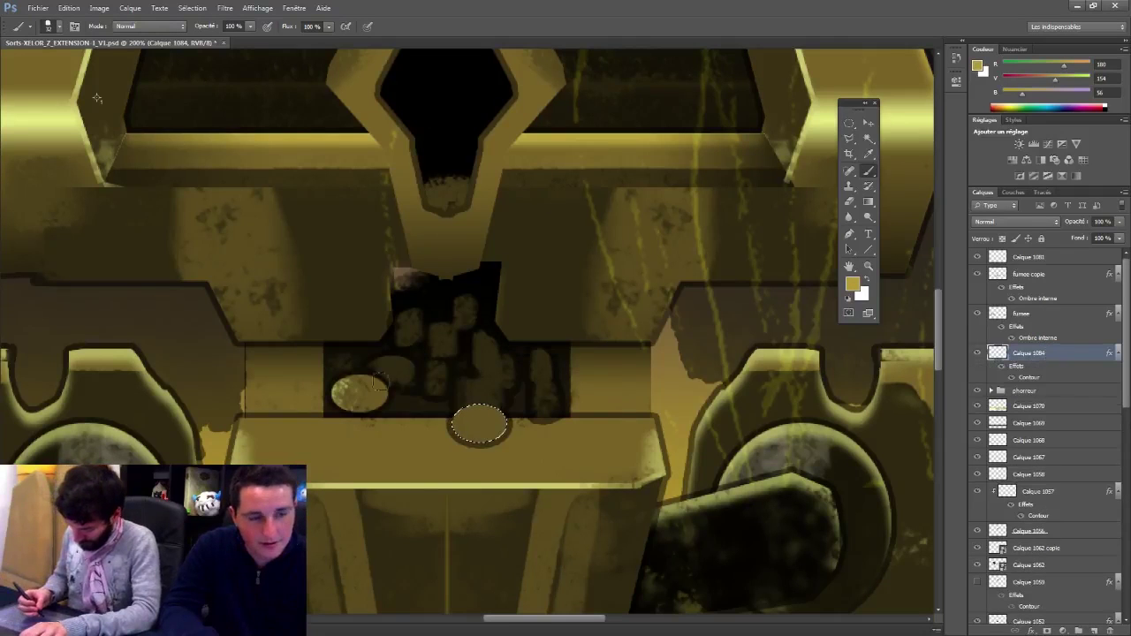
Step: Give the ledge coin thickness by building a shaded side under a raised pale yellow face, and deselect
left_click(521, 485, "alt")
mouse_move(476, 424)
left_mouse_down()
mouse_move(520, 402)
mouse_move(484, 414)
mouse_move(463, 384)
mouse_move(514, 406)
mouse_move(416, 469)
mouse_move(550, 367)
left_mouse_up()
left_click(848, 124)
key("b")
left_click(550, 505, "alt")
left_click(847, 125)
key("b")
left_click(396, 485, "alt")
left_click(850, 125)
key("v")
key("ctrl+d")
Step: Paint a smaller dark olive ellipse in the centre of the ledge coin's face and save the document
left_click(850, 127)
left_click_drag(464, 424, 495, 403)
left_click_drag(486, 411, 488, 413)
key("b")
left_click(492, 357, "alt")
key("ctrl+s")
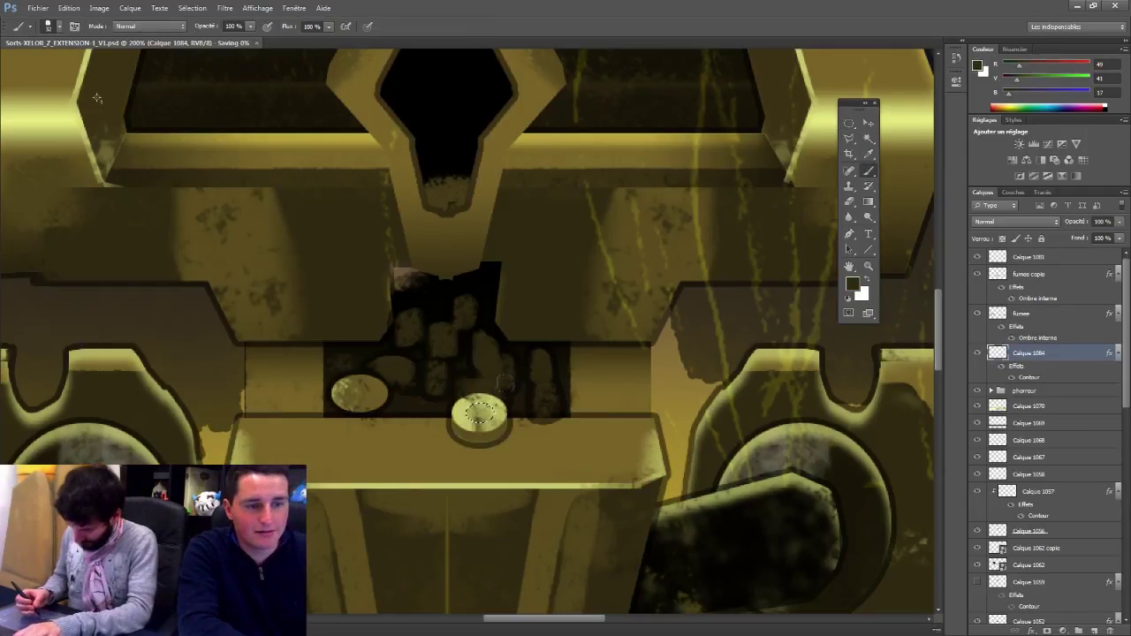
left_click(557, 505, "alt")
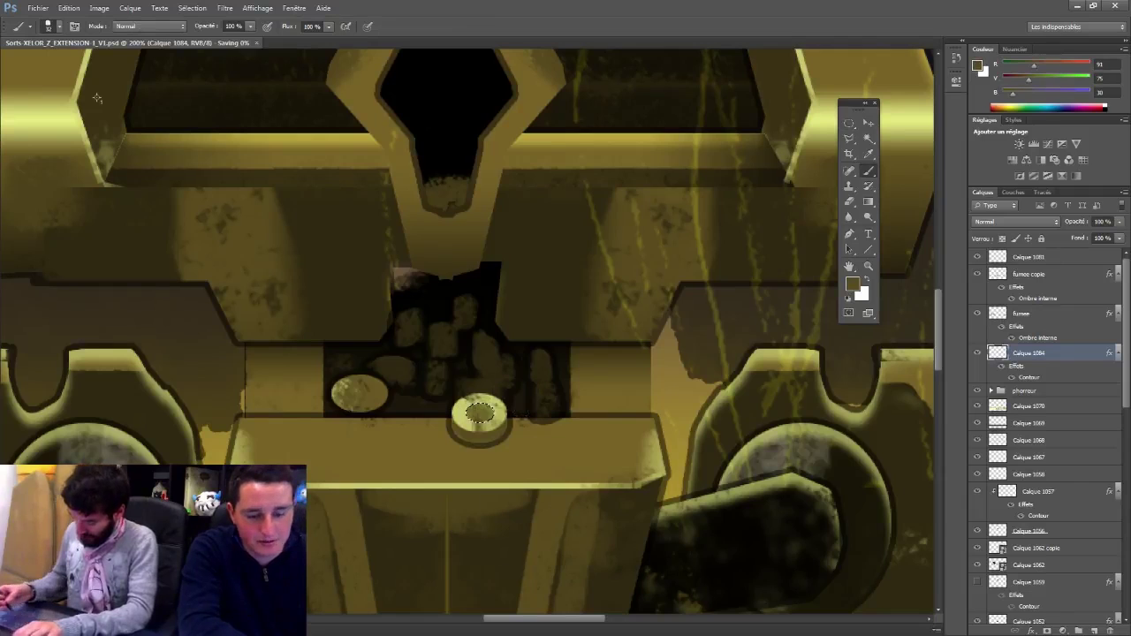
Step: Lighten the centre of the ledge coin to leave an engraved ring, add a matching ring to the first coin, and deselect
key("m")
mouse_move(475, 418)
left_mouse_down()
mouse_move(521, 372)
mouse_move(494, 404)
left_mouse_up()
key("b")
left_click(501, 412, "alt")
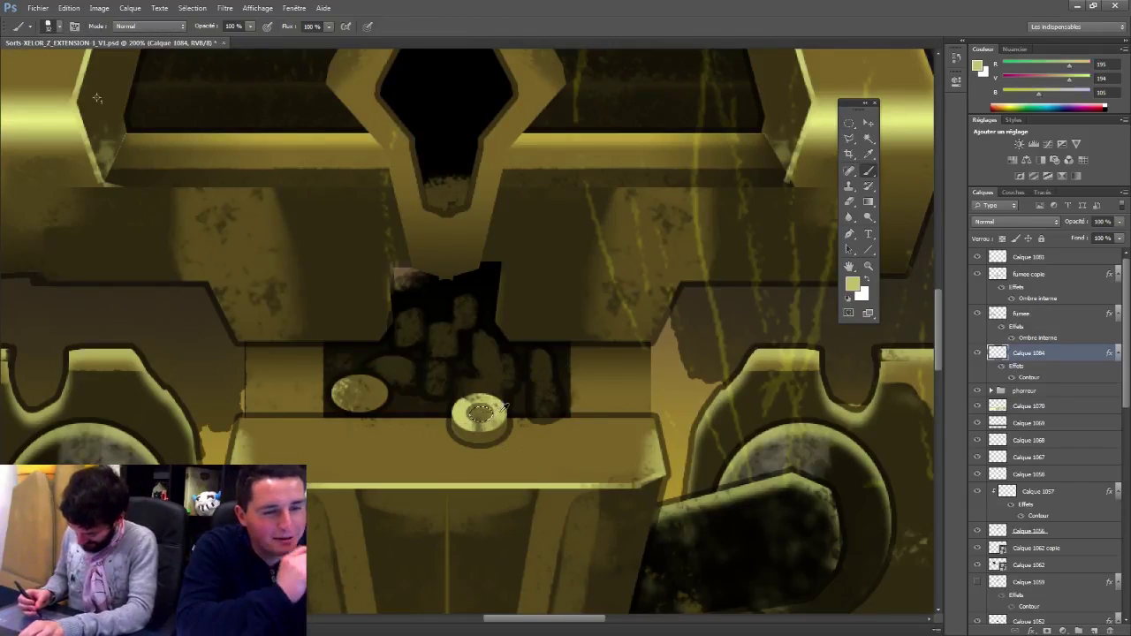
key("m")
mouse_move(456, 427)
left_mouse_down()
mouse_move(508, 392)
mouse_move(365, 392)
mouse_move(409, 381)
mouse_move(497, 409)
mouse_move(563, 478)
left_mouse_up()
key("v")
key("b")
left_click(97, 97, "alt")
key("ctrl+d")
key("m")
key("v")
left_click_drag(491, 424, 476, 383)
key("ctrl+z")
key("ctrl+d")
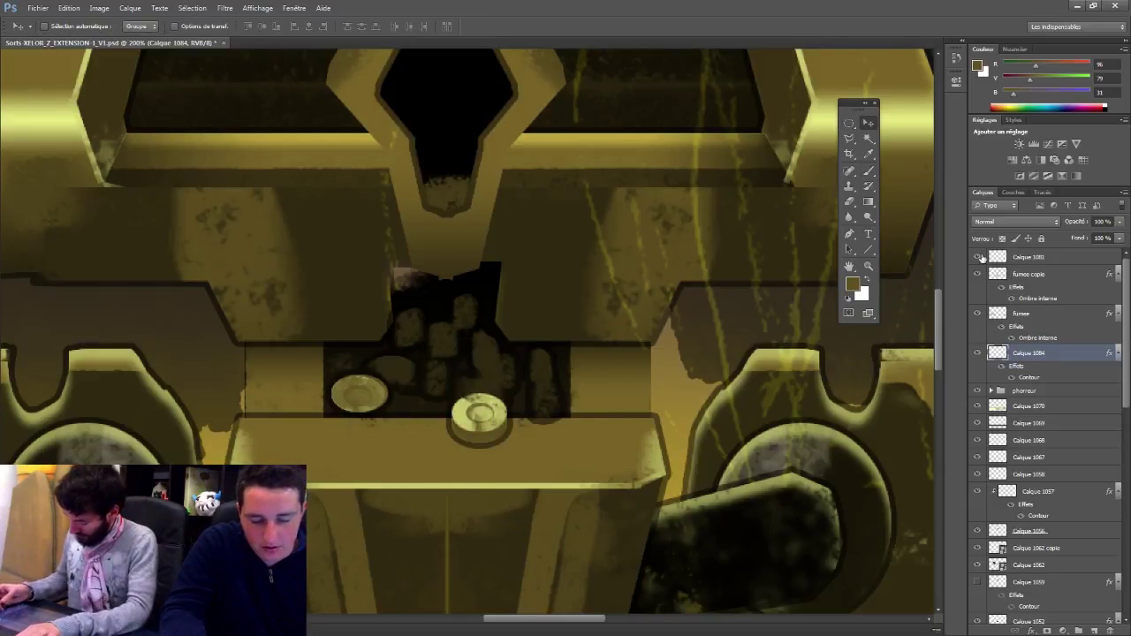
Step: Duplicate the ledge coin onto its own layer, and rotate and place the copy beside the original in the opening
left_click(851, 126)
left_click_drag(444, 457, 520, 393)
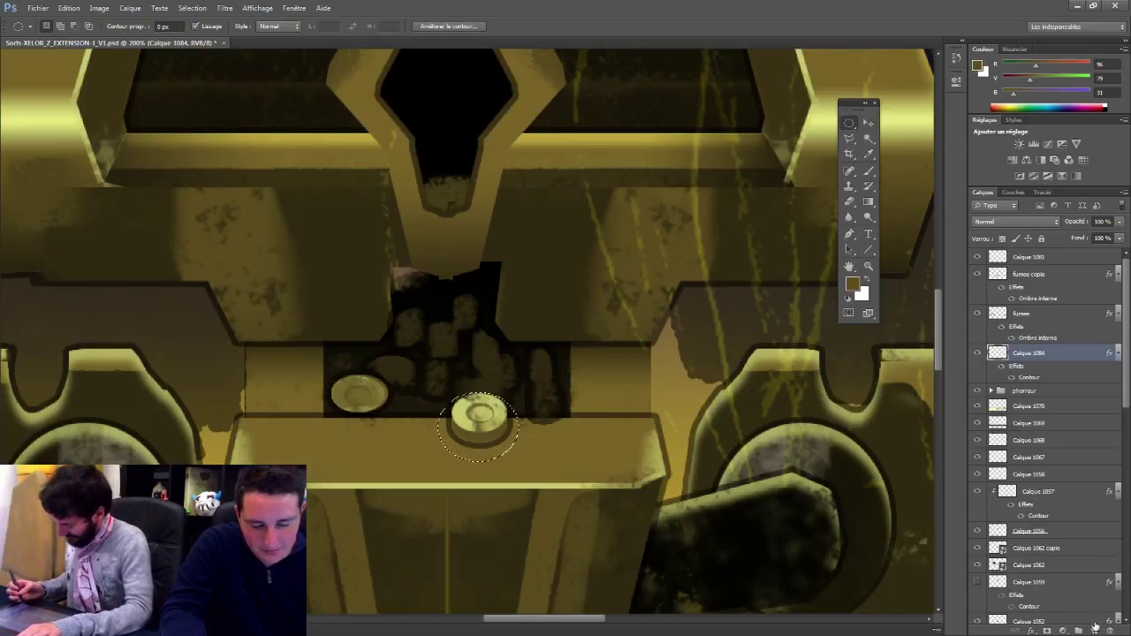
key("ctrl+j")
left_click_drag(1032, 396, 1029, 353)
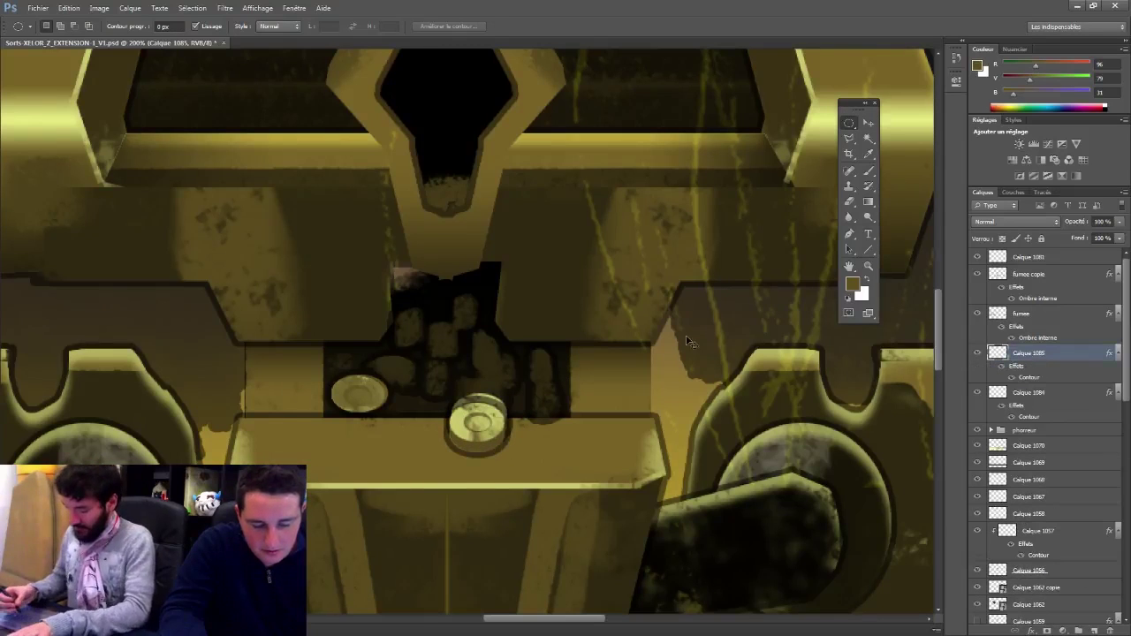
key("ctrl+t")
left_click_drag(541, 386, 560, 401)
key("Return")
left_click(868, 122)
Step: Try the duplicate coin's layer beneath Calque 1084, restore it above, and shift the coin further along the ledge
left_click_drag(1021, 355, 1030, 415)
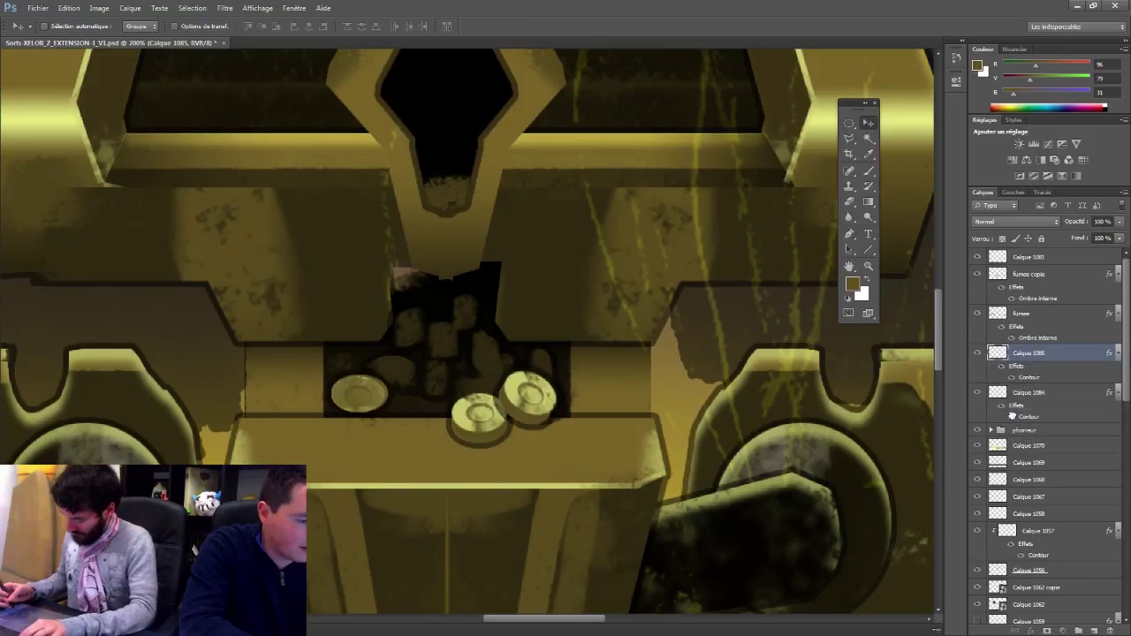
left_click(616, 403, "ctrl+alt")
left_click(619, 401, "ctrl+alt")
left_click(616, 403, "ctrl+alt")
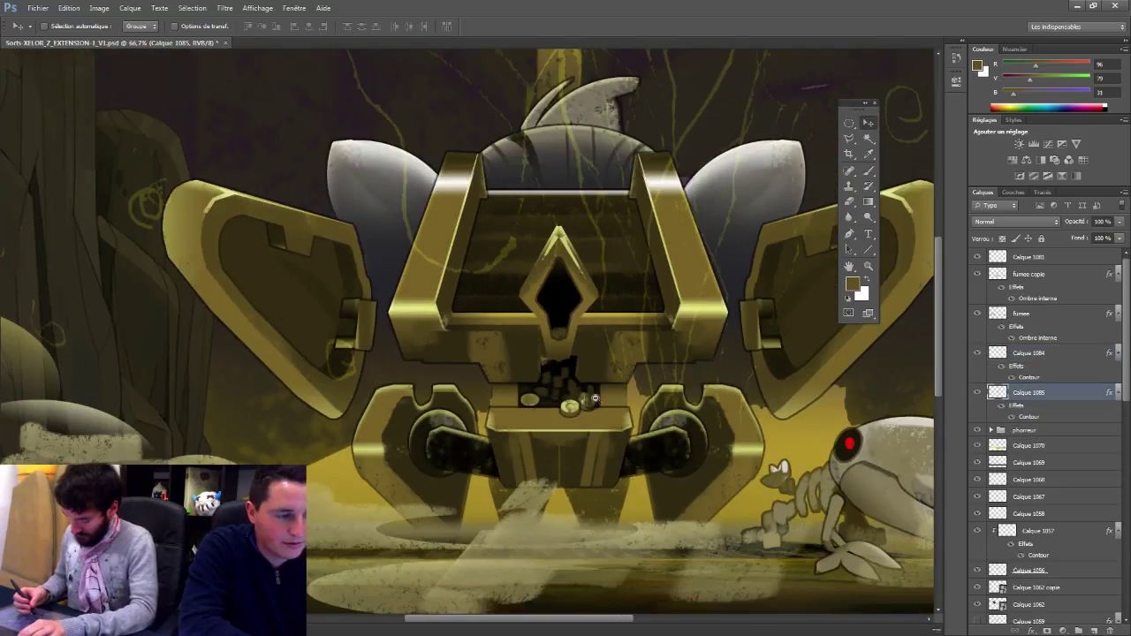
left_click_drag(1028, 392, 1030, 350)
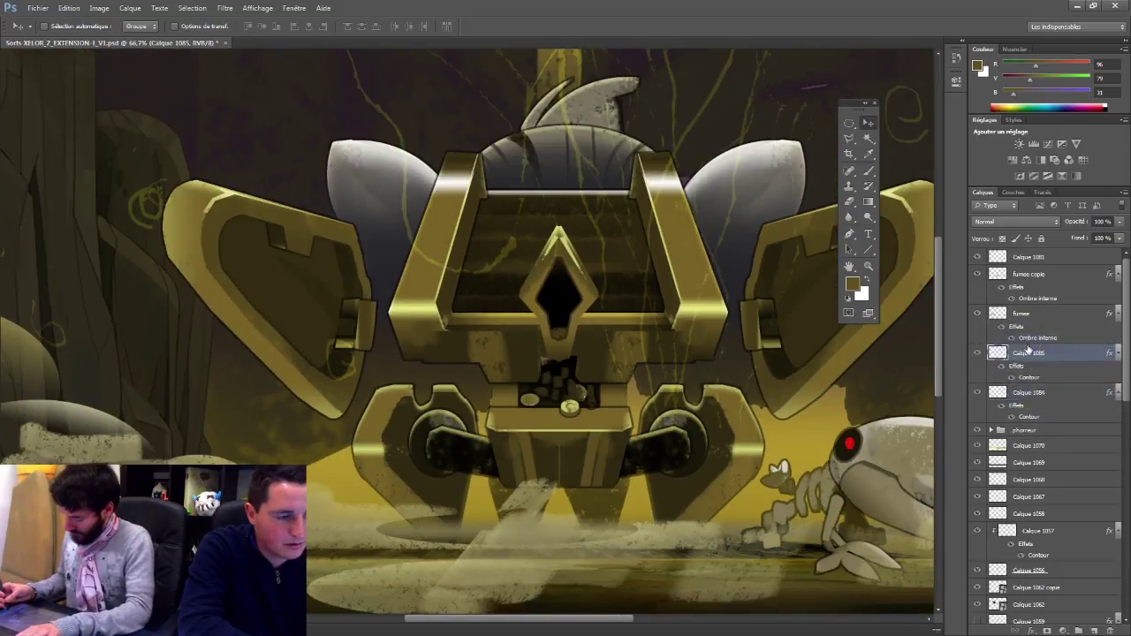
left_click_drag(576, 392, 596, 401)
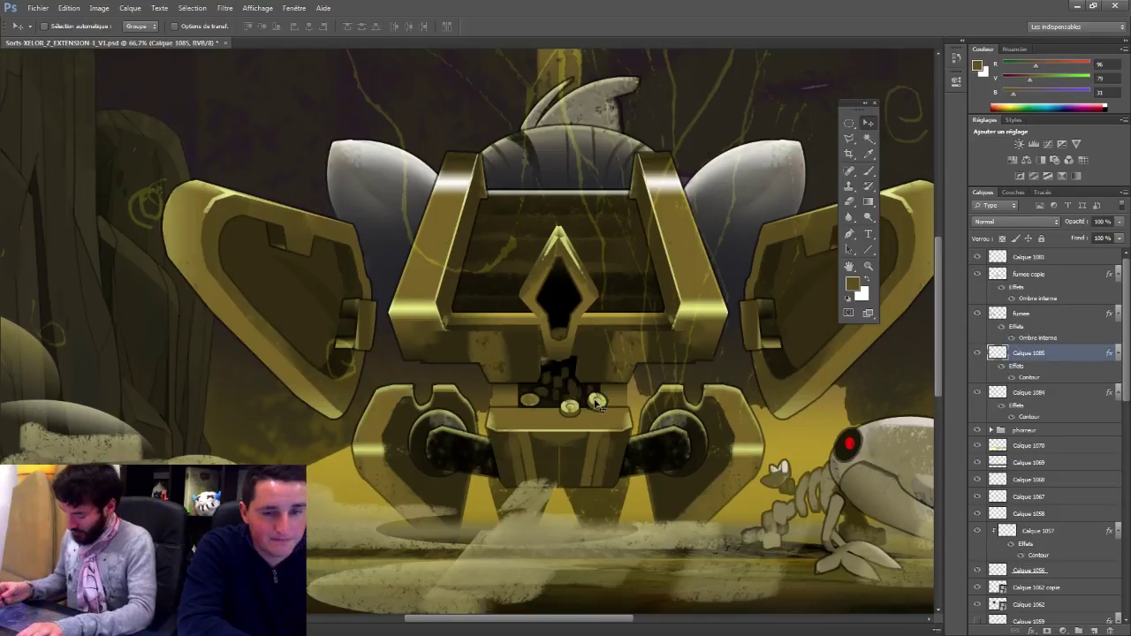
Step: Copy the ledge coin onto the ground in front of the robot and flatten it to about 64% height
key("m")
left_click_drag(663, 408, 660, 336)
mouse_move(584, 354)
left_mouse_down()
mouse_move(629, 311)
mouse_move(671, 452)
mouse_move(655, 478)
left_mouse_up()
key("v")
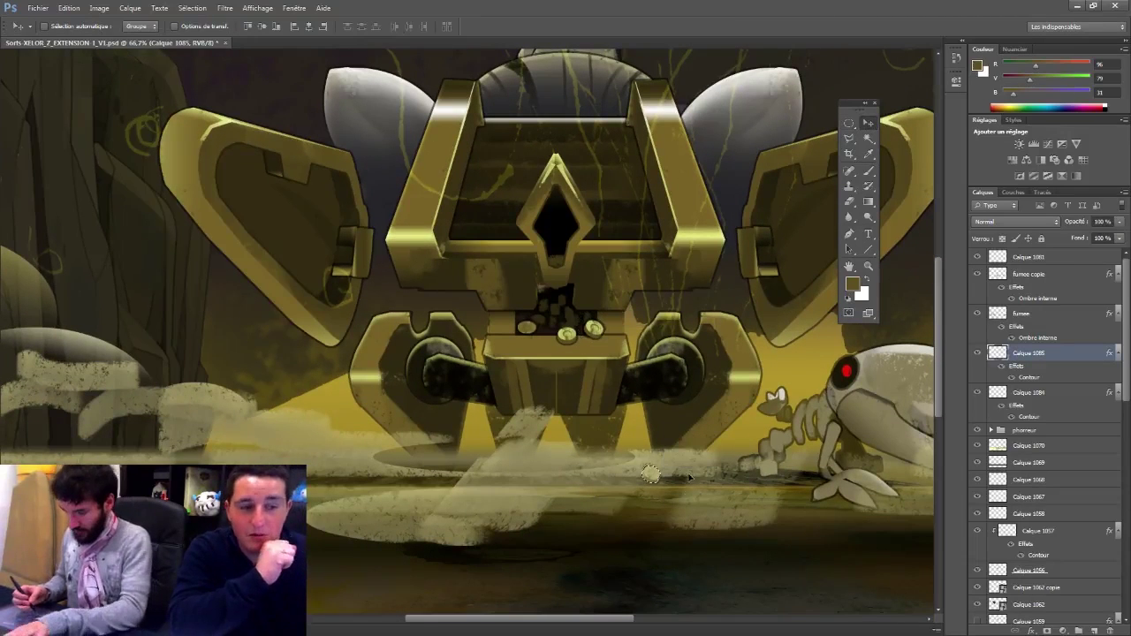
key("ctrl+t")
key("Return")
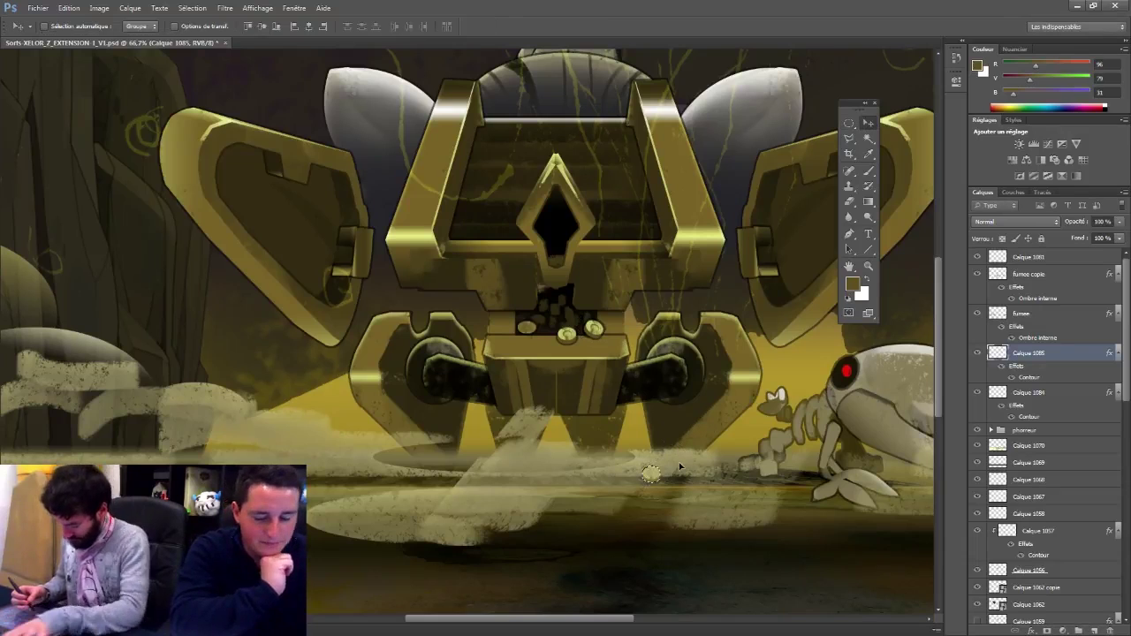
key("ctrl+t")
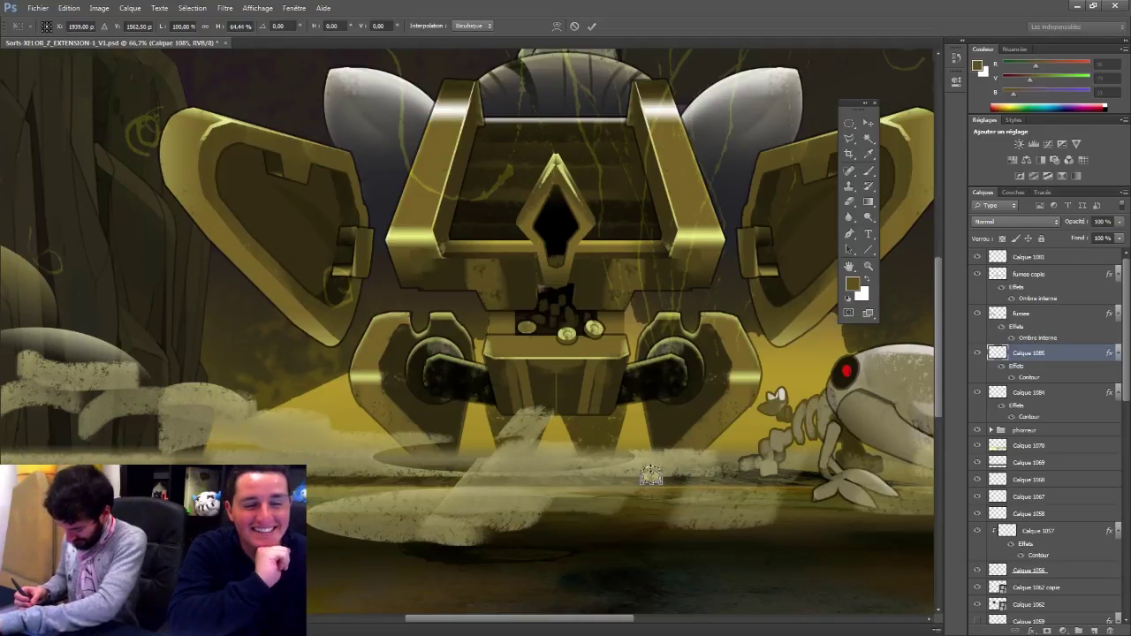
key("Return")
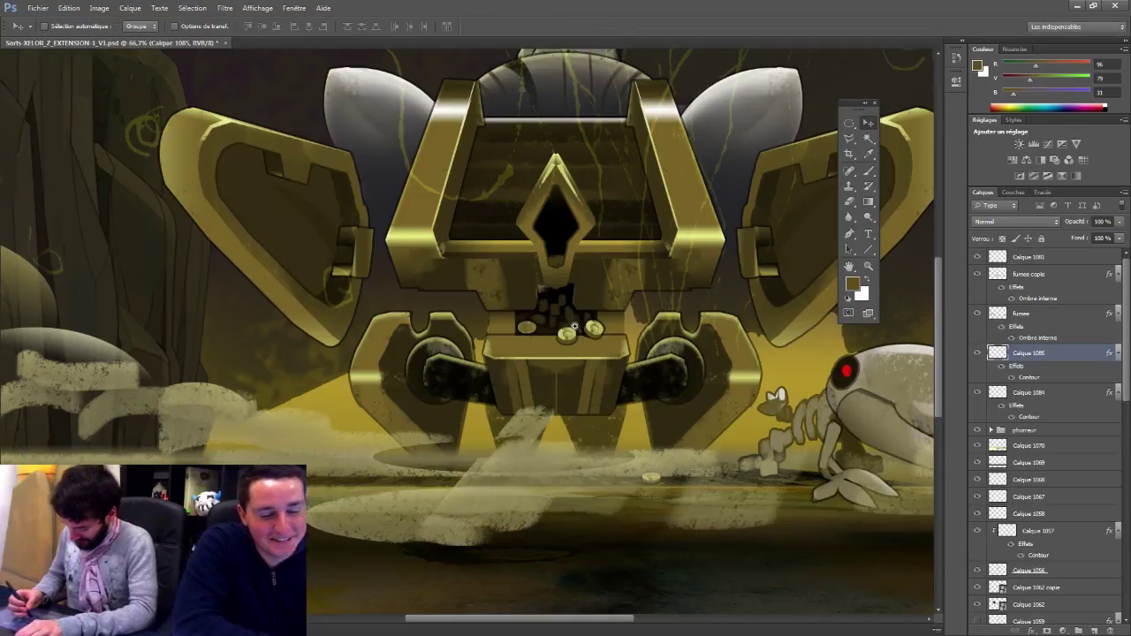
Step: Move the middle coin slightly up off the ledge into the chest opening, and make Calque 1084 the active layer
scroll(574, 324, "up", 1)
left_click(850, 124)
mouse_move(538, 372)
left_mouse_down()
mouse_move(587, 328)
mouse_move(558, 334)
mouse_move(562, 326)
left_mouse_up()
key("v")
left_click(561, 336)
key("Return")
left_click(1030, 394)
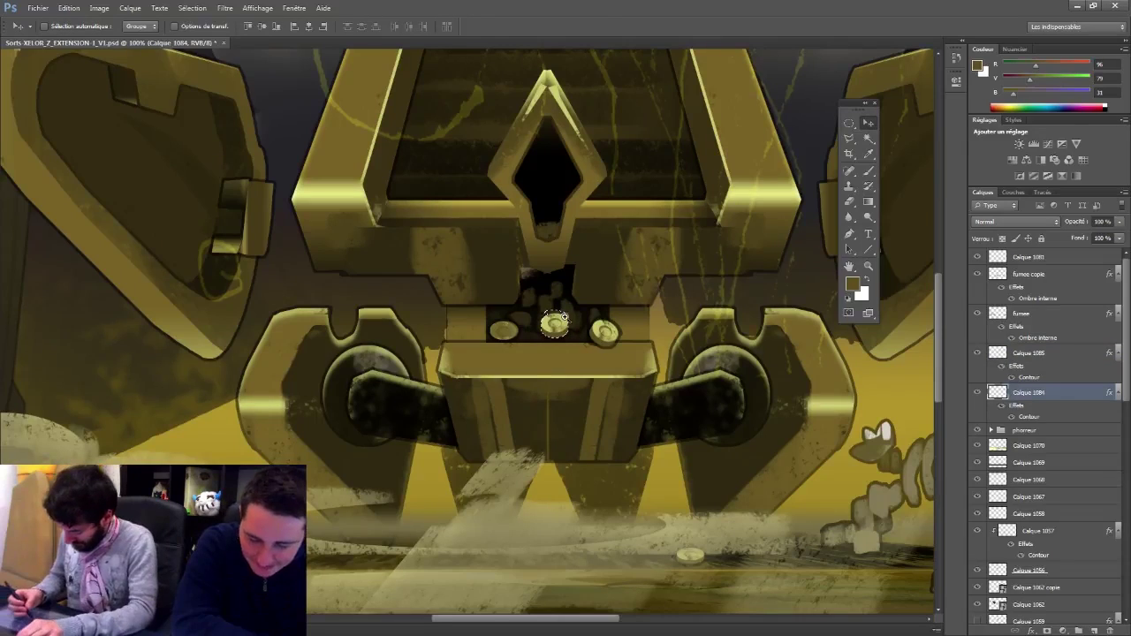
Step: Duplicate the middle coin on Calque 1084 and rotate the copy so the two coins overlap in the opening
scroll(563, 316, "up", 1)
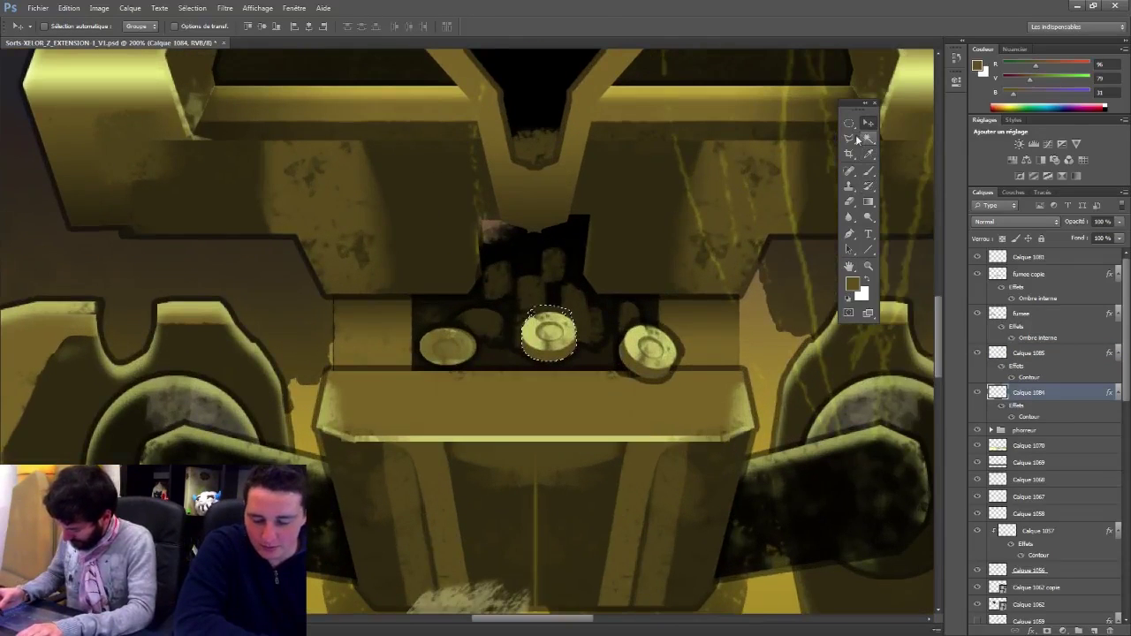
mouse_move(562, 342)
left_mouse_down()
mouse_move(539, 313)
mouse_move(557, 336)
left_mouse_up()
key("ctrl+t")
mouse_move(590, 285)
left_mouse_down()
mouse_move(587, 261)
mouse_move(600, 270)
left_mouse_up()
key("Return")
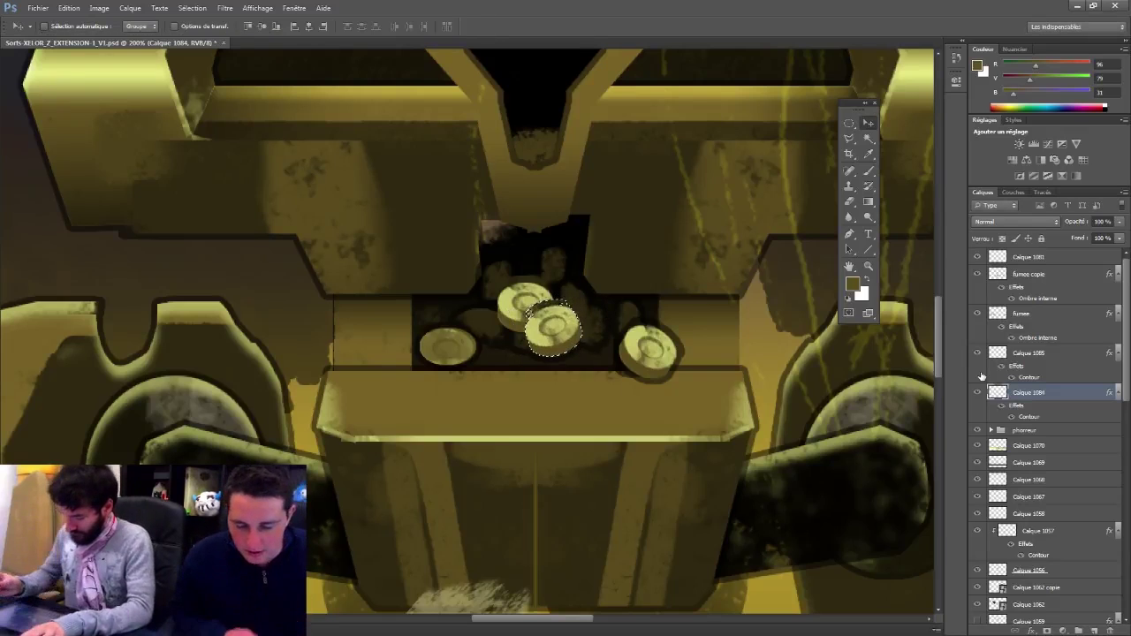
Step: Load the outline of Calque 1084 as a selection, darken the background coins with sampled dark brown, and deselect
left_click(997, 392, "ctrl")
key("b")
left_click(550, 269, "alt")
left_click_drag(550, 270, 537, 269)
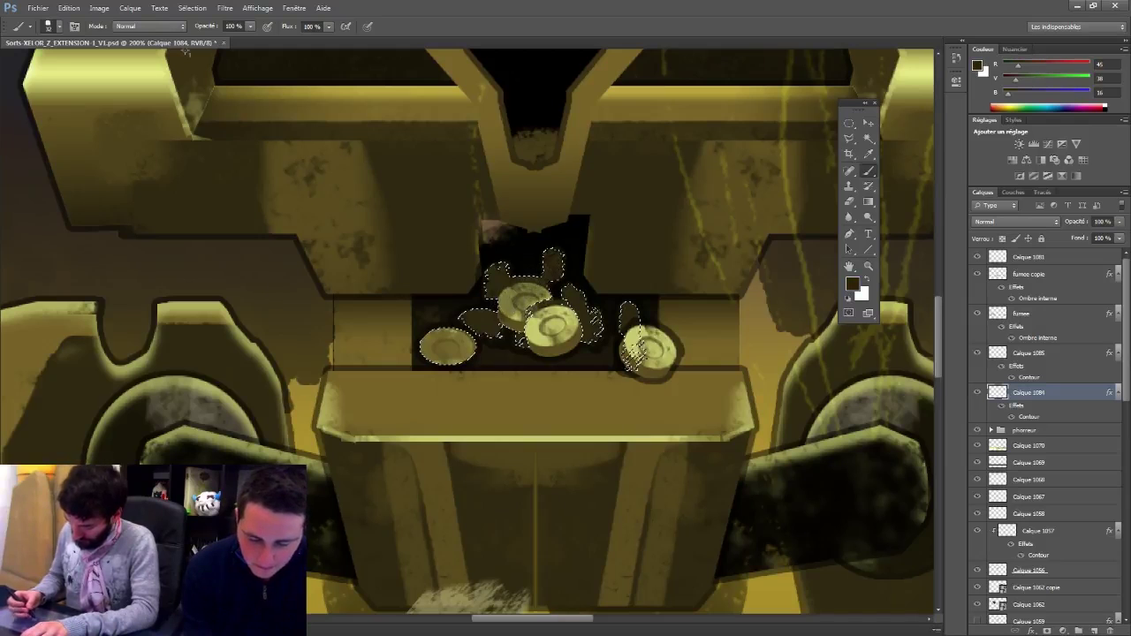
key("ctrl+d")
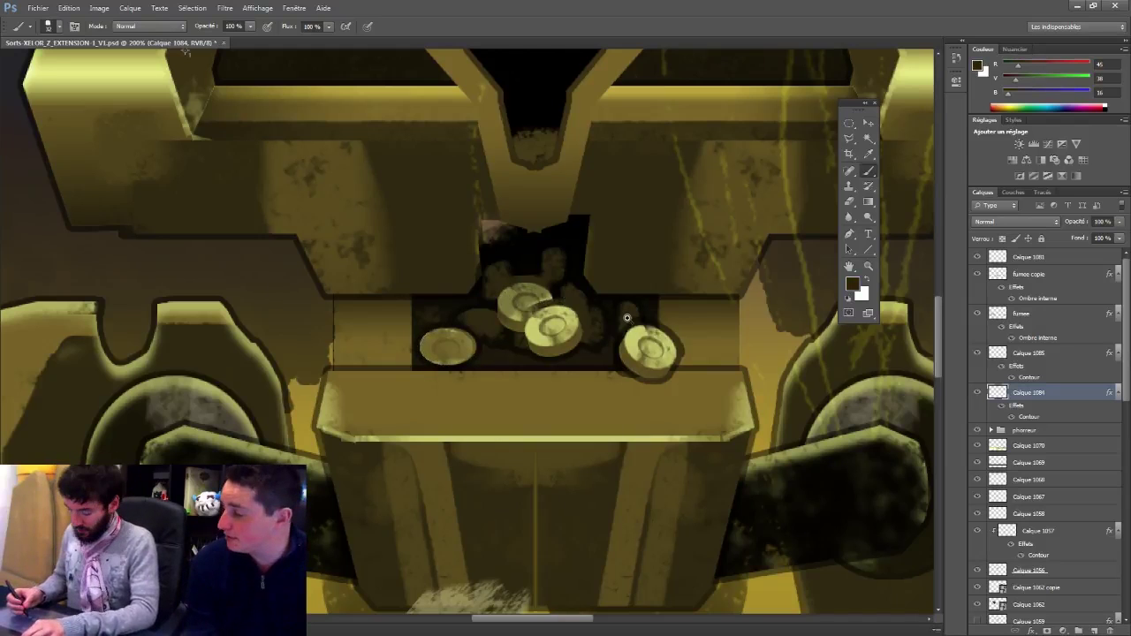
Step: Select the robot's foot layer Calque 1065 and open its smart object contents for editing
scroll(626, 317, "down", 3)
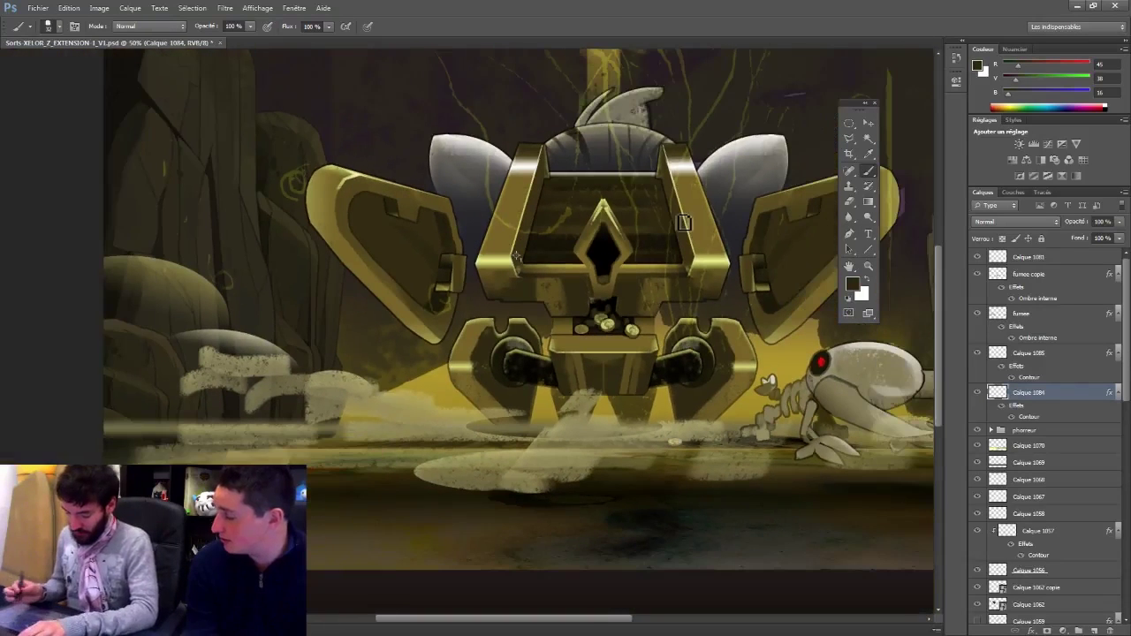
scroll(487, 330, "up", 2)
key("v")
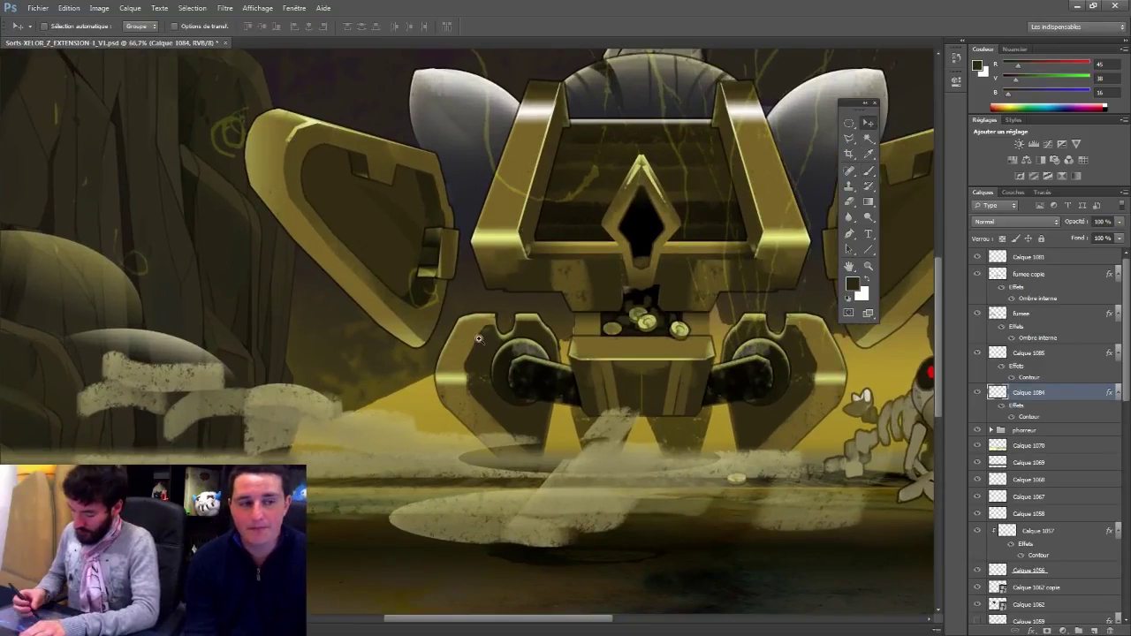
scroll(487, 330, "up", 1)
scroll(499, 331, "up", 1)
right_click(484, 329)
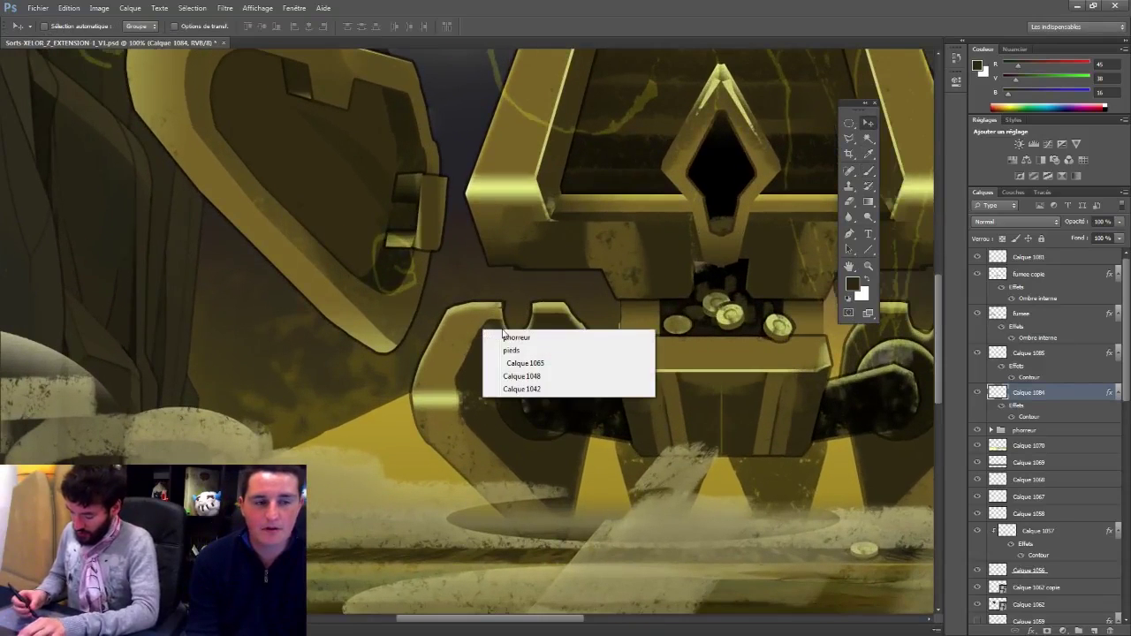
left_click(524, 374)
left_click(1008, 616, "ctrl")
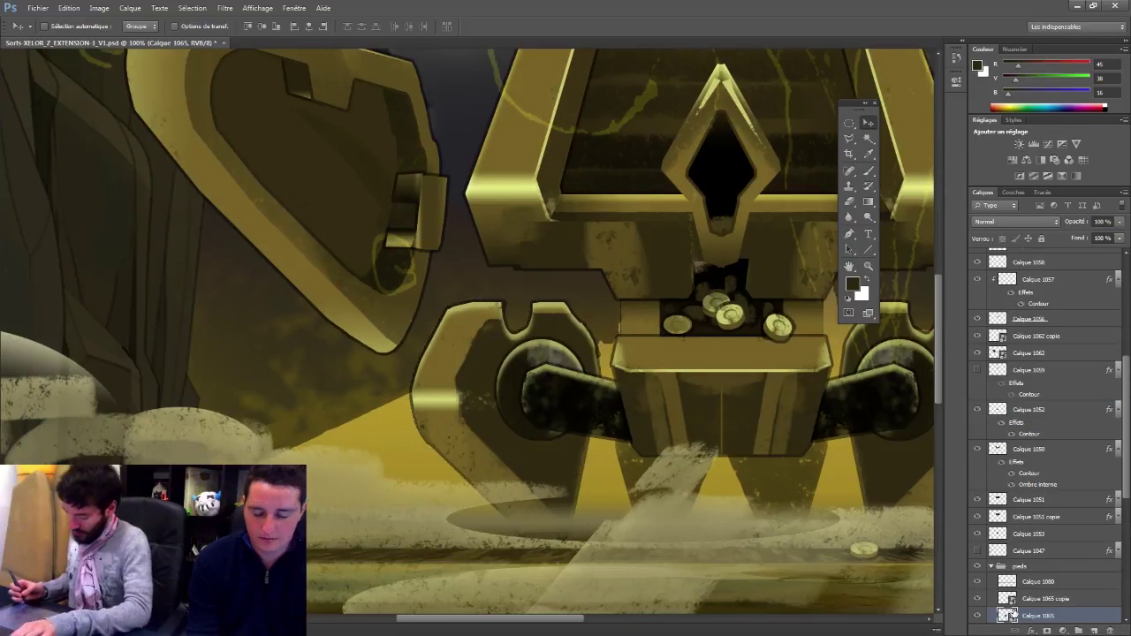
double_click(1007, 616)
key("ctrl+plus")
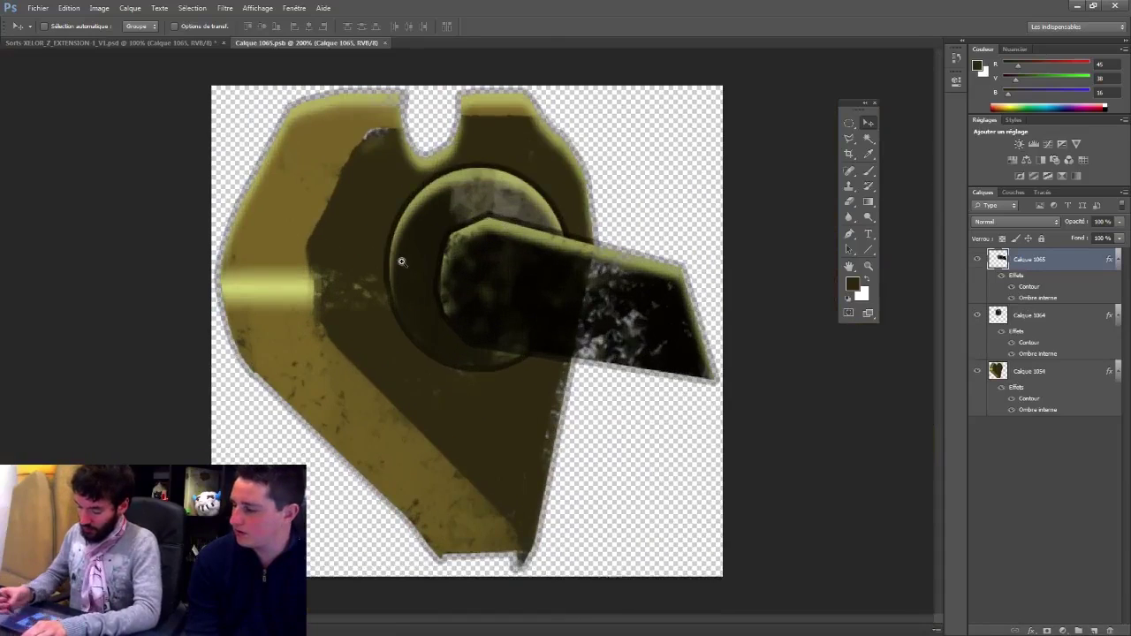
Step: On a new layer, straighten the foot's upper inner facet edge by filling a polygonal selection with sampled gold, and deselect
left_click(849, 140)
left_click(1095, 630)
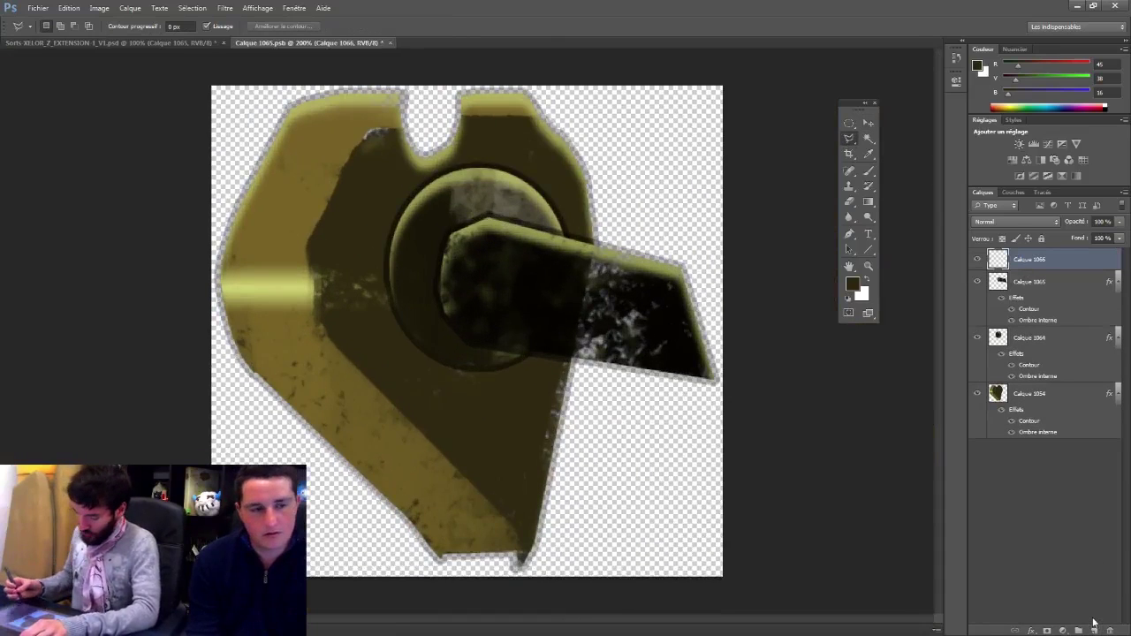
left_click(370, 116)
double_click(261, 236)
key("b")
left_click(316, 201, "alt")
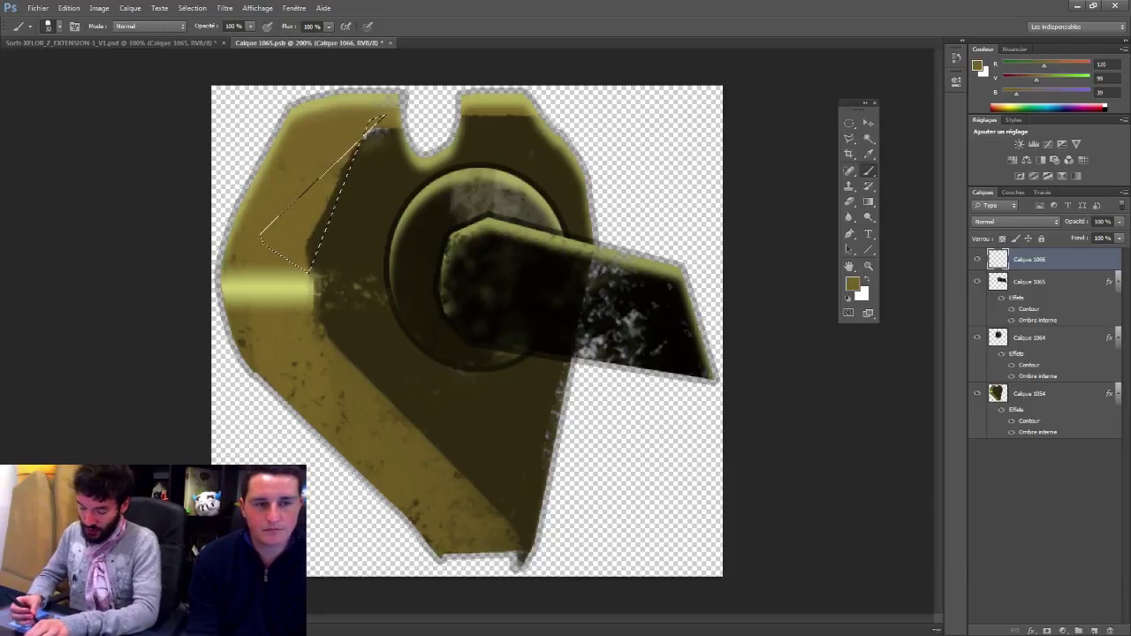
left_click_drag(311, 256, 354, 148)
key("ctrl+d")
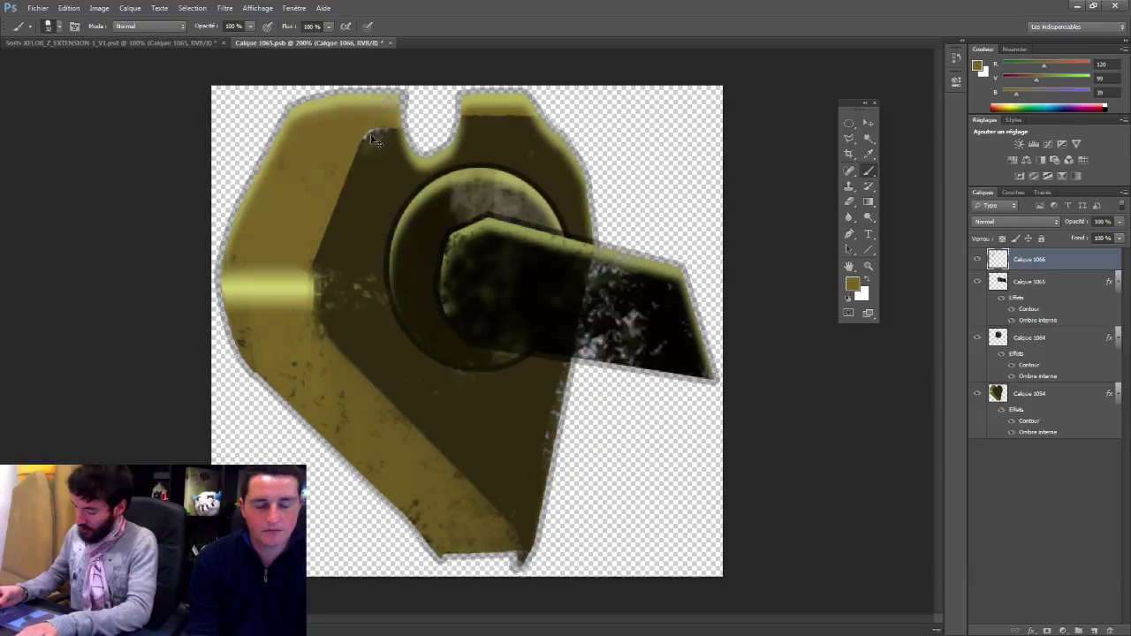
Step: On a new layer, draw 5 px pale yellow highlight lines (232, 236, 131) along the foot's inner facet edges
left_click(1094, 629)
left_click(853, 284)
left_click(476, 178)
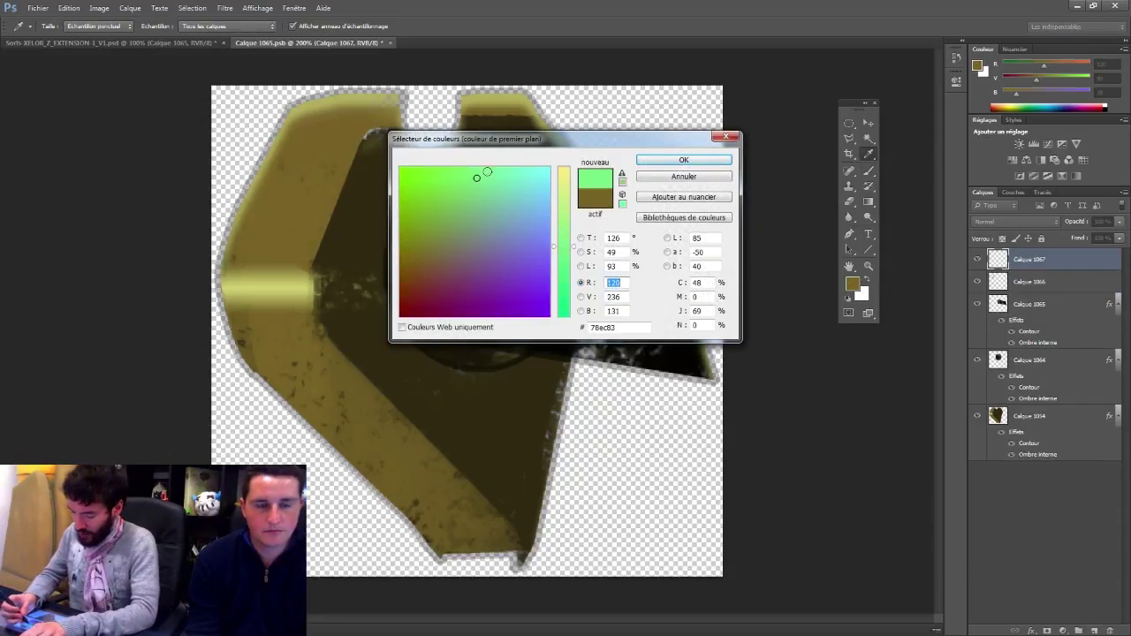
type("232")
key("Return")
left_click(869, 250)
mouse_move(369, 113)
left_mouse_down()
mouse_move(344, 190)
mouse_move(259, 265)
mouse_move(311, 274)
mouse_move(308, 309)
mouse_move(506, 517)
mouse_move(346, 183)
mouse_move(342, 192)
left_mouse_up()
Step: Soften the highlight lines along the foot's facet edges with the Eraser
key("e")
left_click_drag(320, 329, 332, 226)
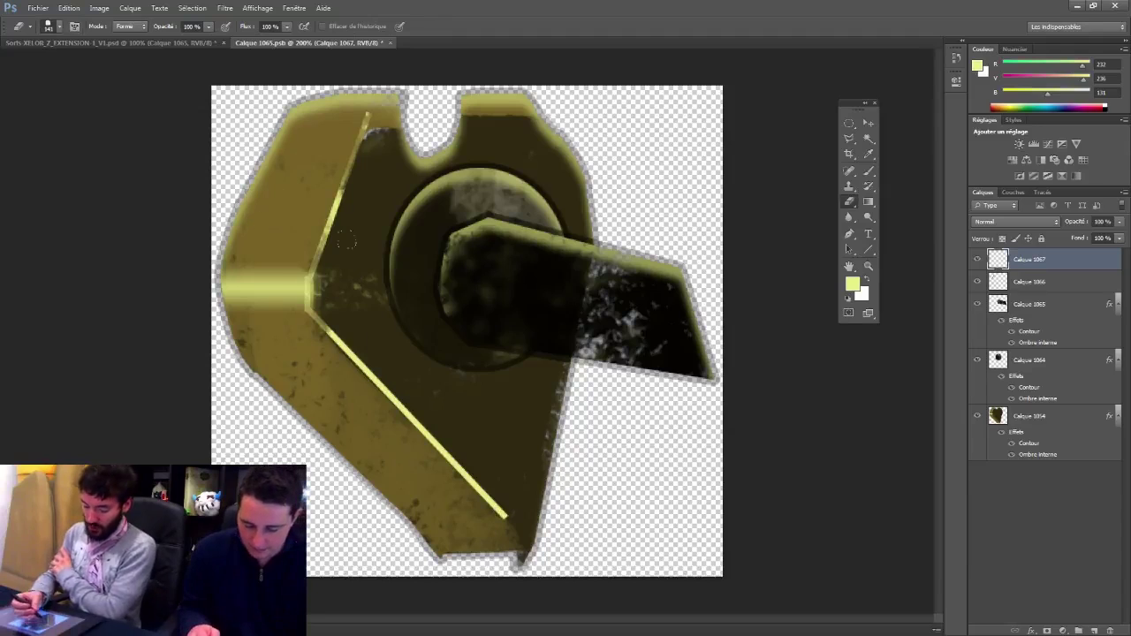
left_click_drag(506, 517, 432, 437)
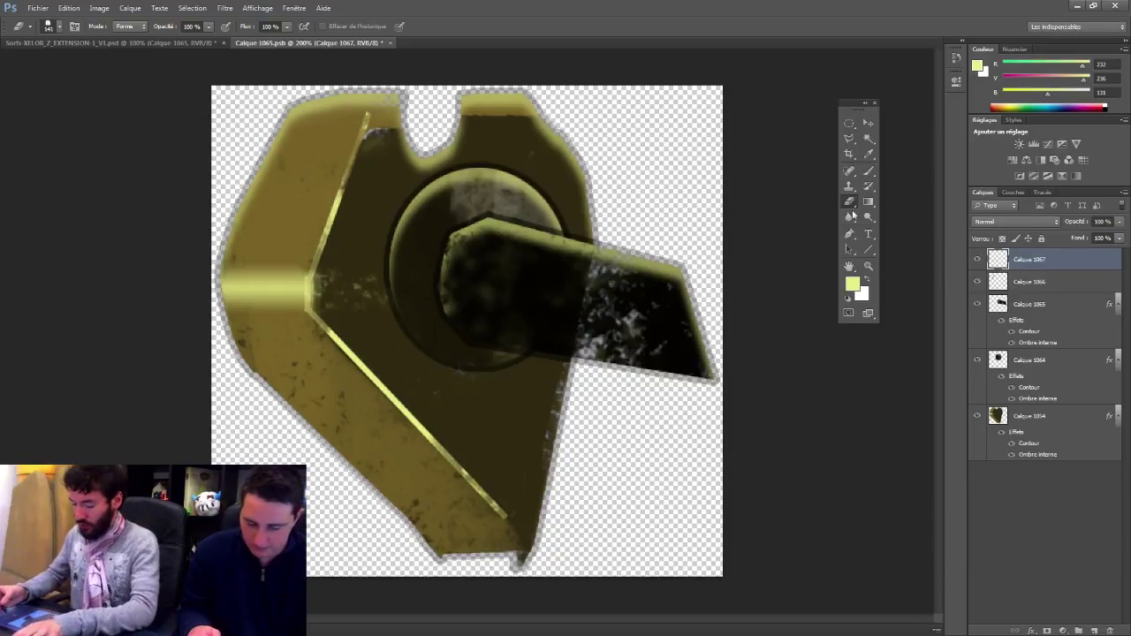
key("u")
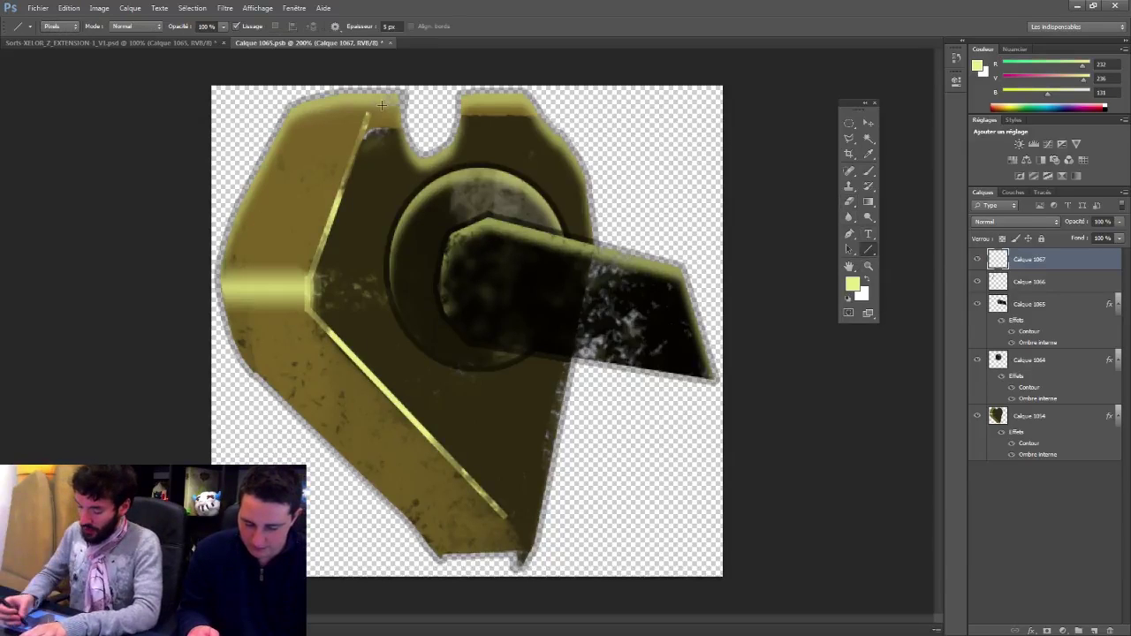
Step: Create a new layer and place it beneath the foot's base layer Calque 1054
left_click(849, 125)
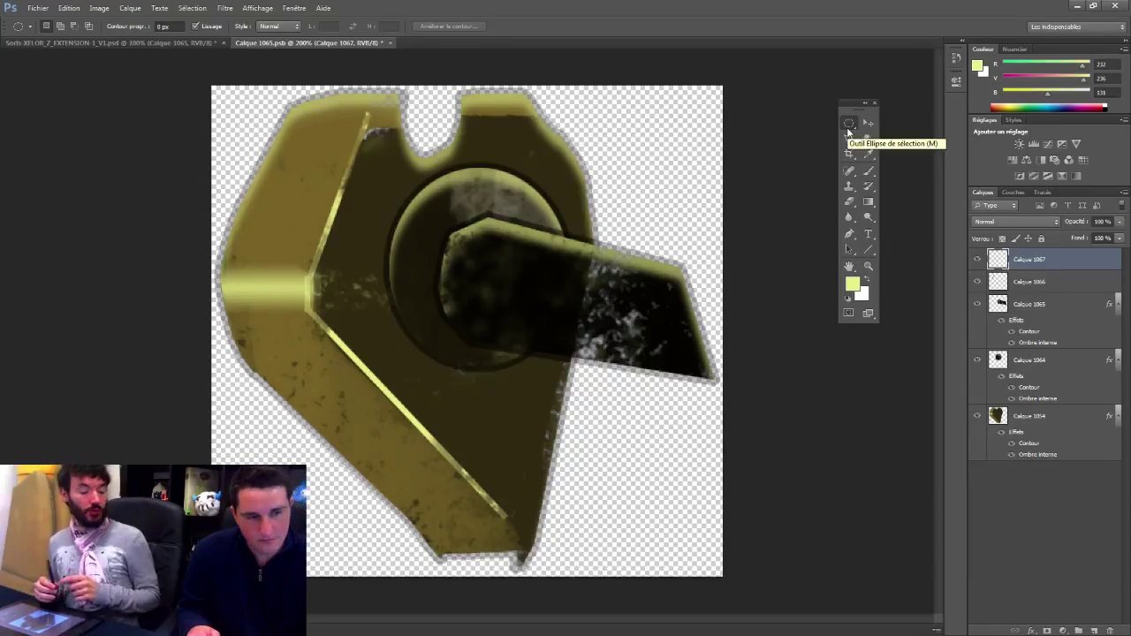
left_click(1016, 416)
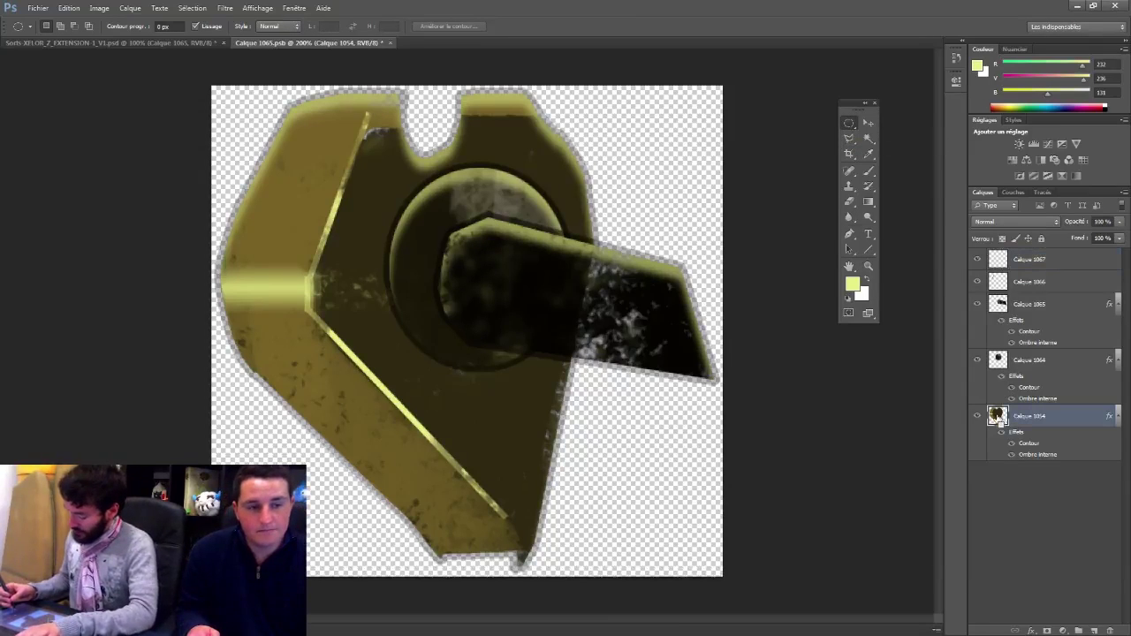
left_click(1094, 630, "ctrl")
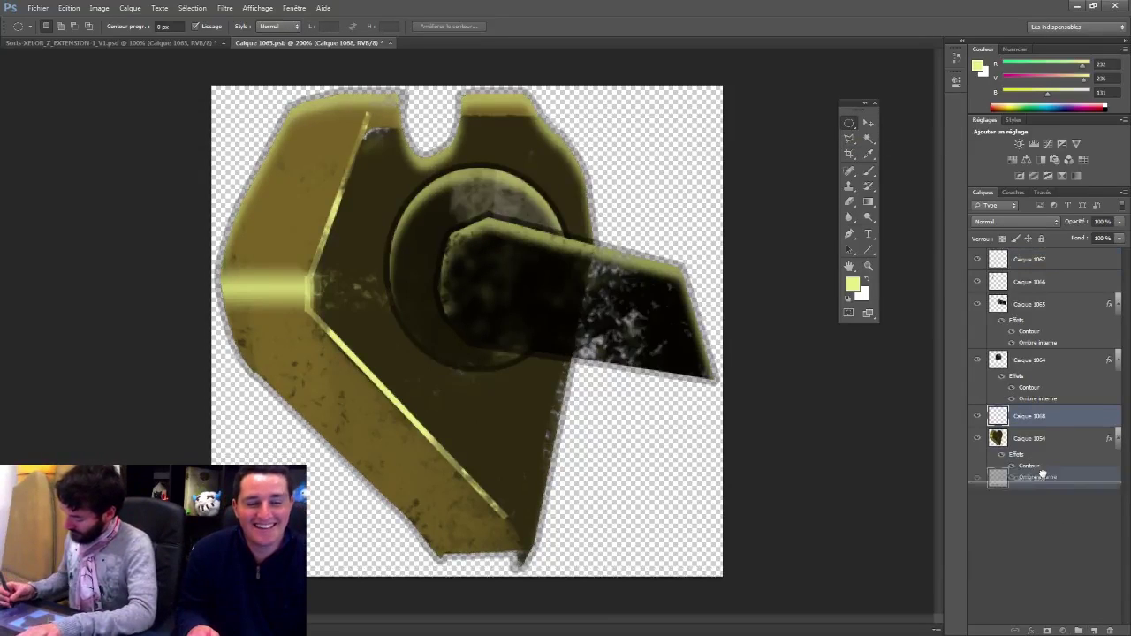
left_click_drag(1029, 444, 1035, 472)
Step: Select a rectangle around the foot's upper notch and fill it with dark brown plus a gold gradient fading downward
left_click_drag(848, 130, 897, 126)
mouse_move(382, 198)
left_mouse_down()
mouse_move(507, 94)
mouse_move(408, 124)
mouse_move(442, 150)
mouse_move(416, 141)
left_mouse_up()
key("b")
left_click(479, 134, "alt")
left_click(511, 103, "alt")
key("g")
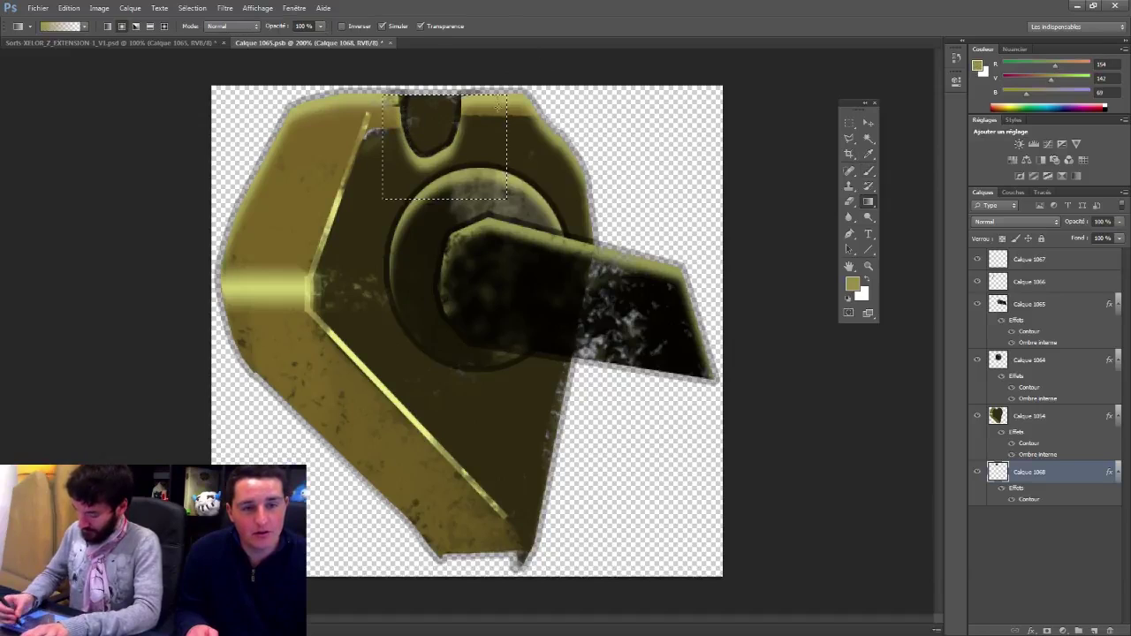
left_click(345, 108, "alt")
left_click_drag(434, 89, 437, 140)
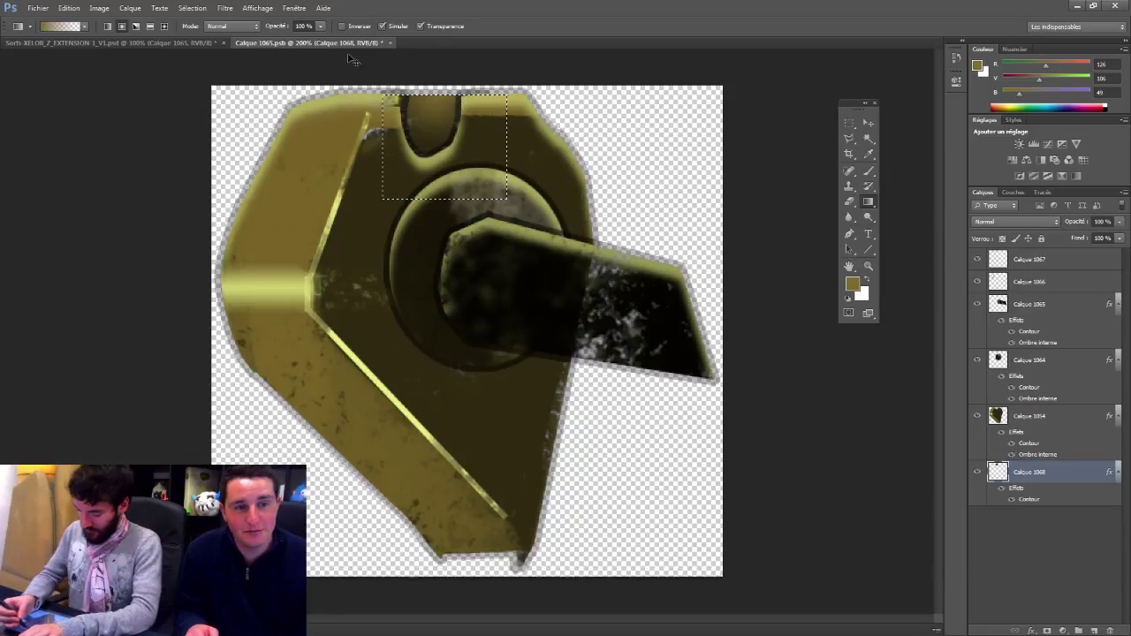
Step: Try to save the foot's smart object into the main illustration, check the robot there, and close the smart object
key("ctrl+s")
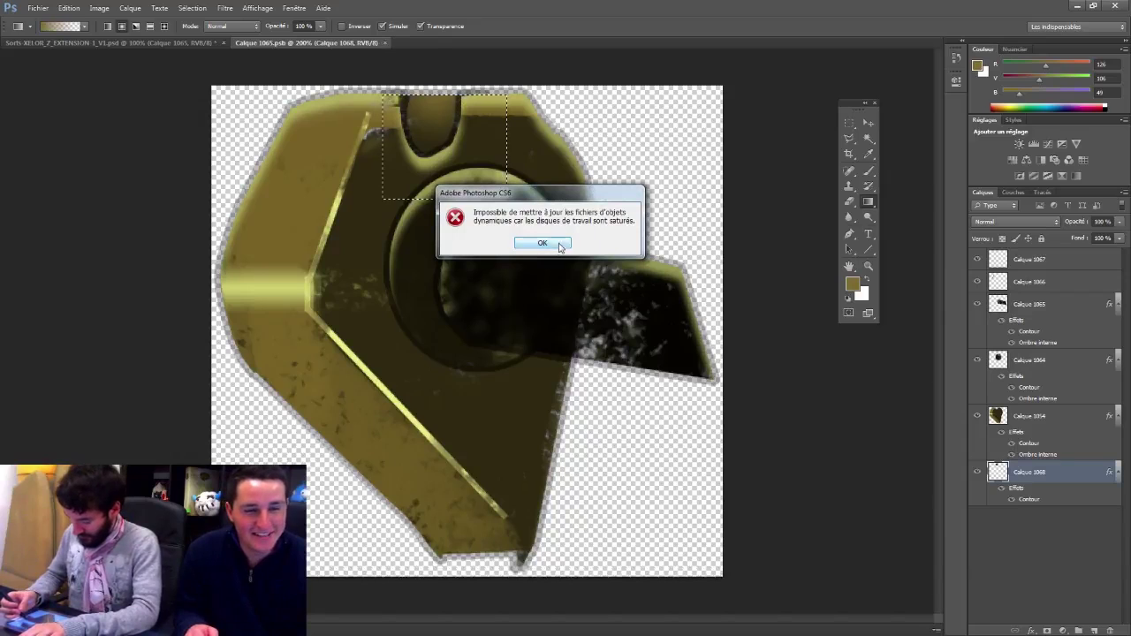
left_click(568, 243)
left_click(194, 42)
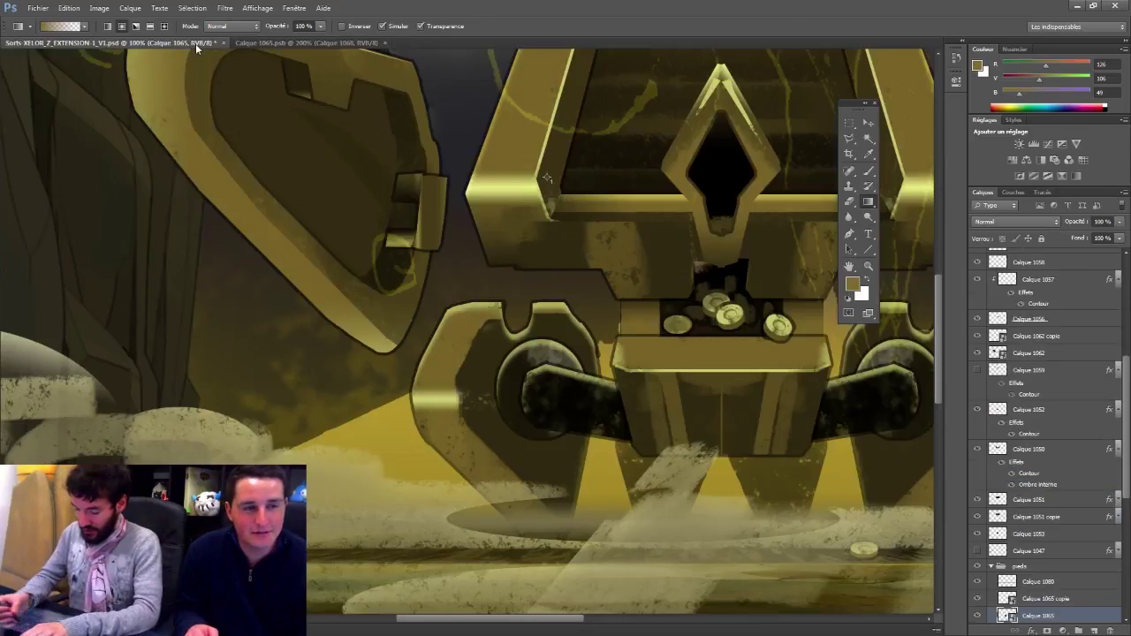
left_click(598, 254, "alt")
left_click(669, 187, "alt")
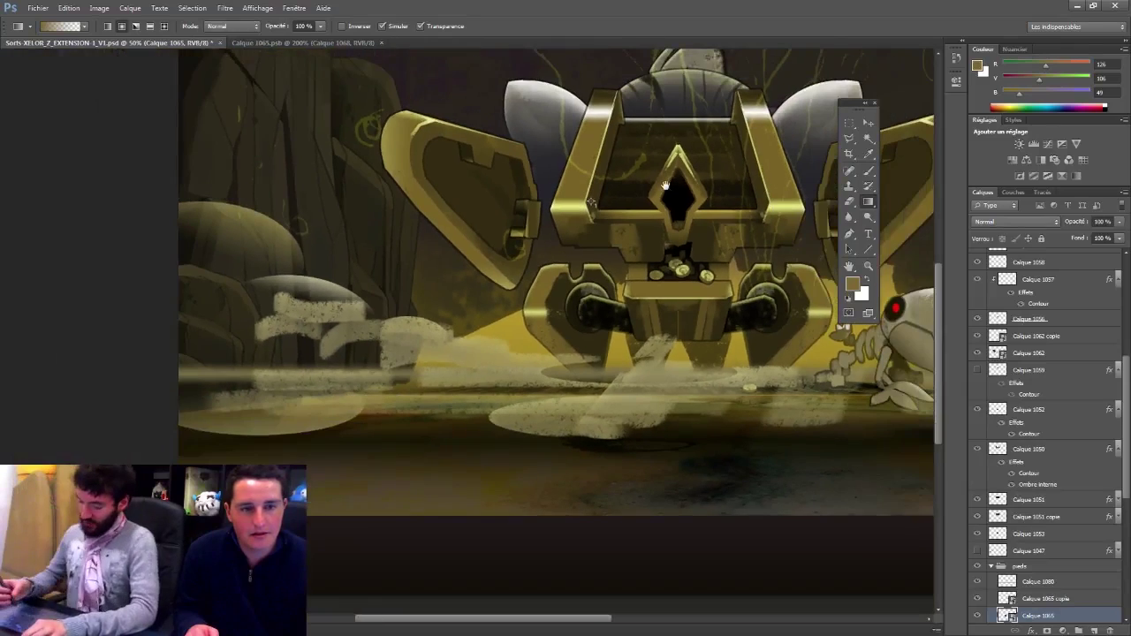
left_click_drag(666, 185, 586, 303)
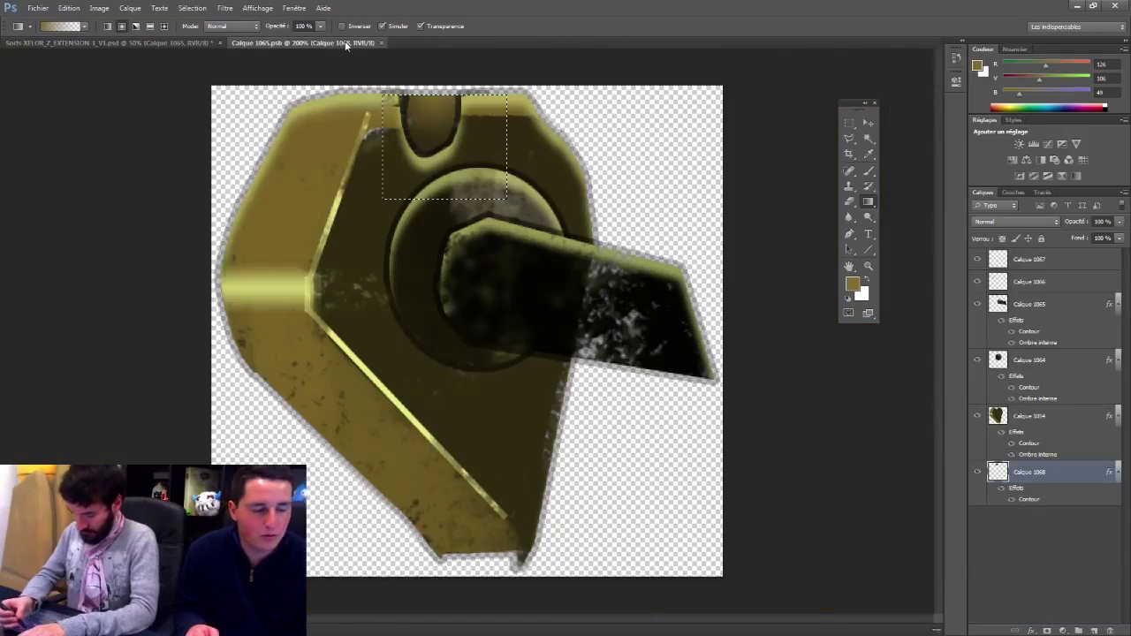
left_click(332, 43)
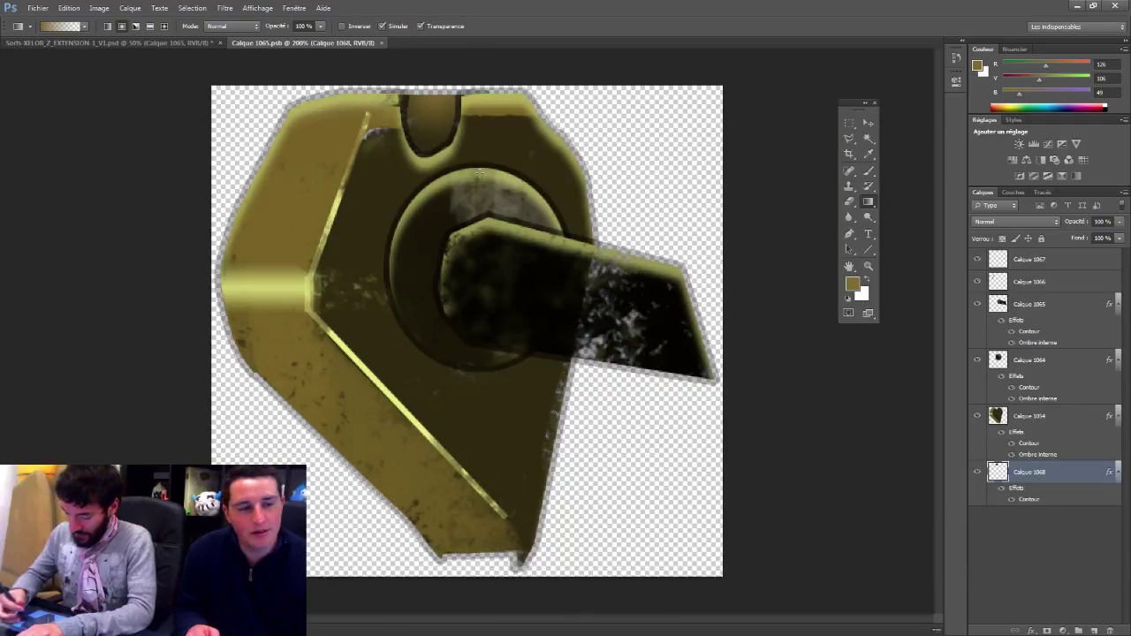
left_click(381, 44)
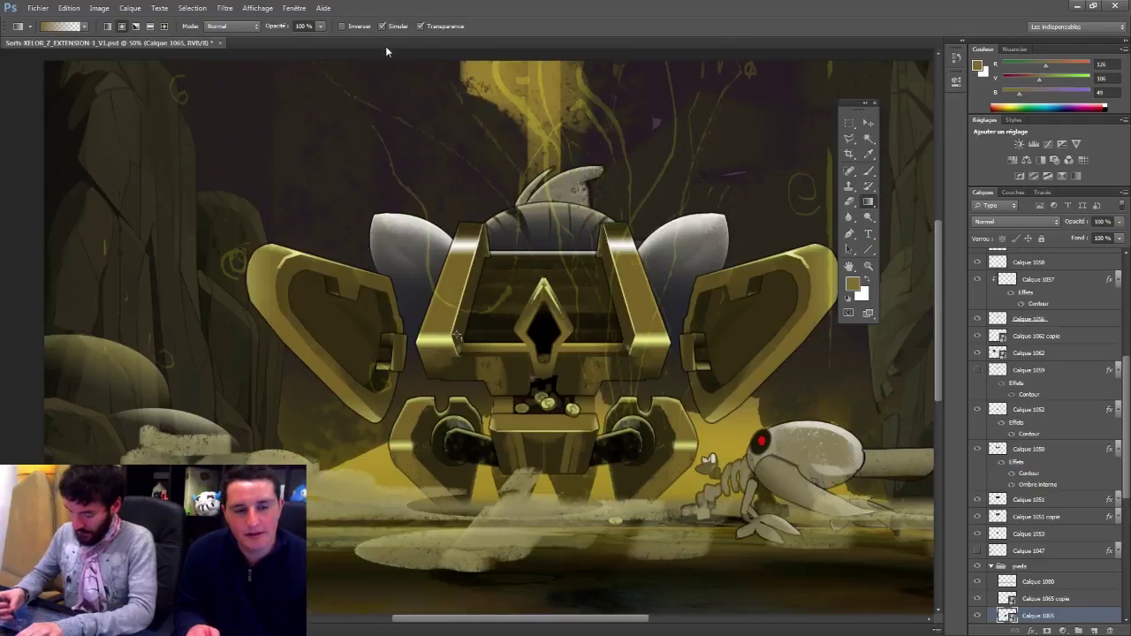
Step: Add a new layer at the top of the stack and set up a 360 px brush with a sampled dark colour
left_click(867, 125)
left_click_drag(609, 342, 531, 300)
left_click_drag(1126, 379, 1125, 283)
left_click(1044, 260)
left_click(1094, 630)
left_click(868, 171)
left_click(787, 173, "alt")
right_click(576, 219)
double_click(680, 231)
type("360")
key("Return")
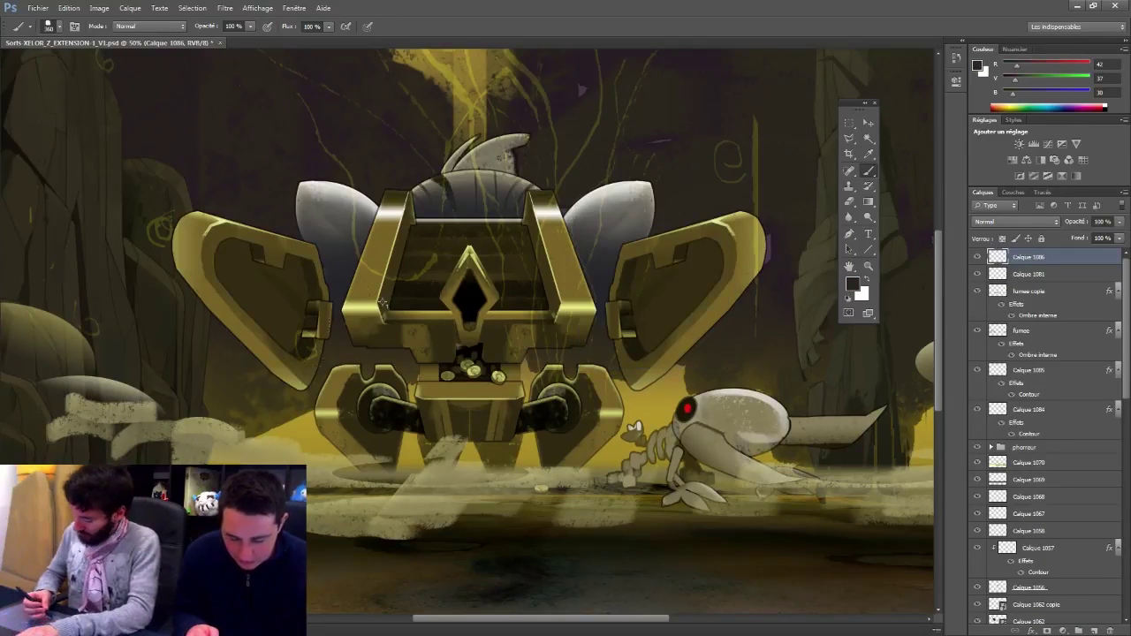
Step: Paint a near-black brown shadow over the robot's chest interior, lower body and both side panels
left_click(434, 282, "alt")
left_click(420, 288, "alt")
left_click(267, 286)
left_click(452, 288)
mouse_move(462, 285)
left_mouse_down()
mouse_move(426, 283)
mouse_move(453, 347)
mouse_move(449, 408)
mouse_move(477, 394)
mouse_move(502, 287)
mouse_move(575, 292)
mouse_move(579, 327)
left_mouse_up()
left_click_drag(566, 371, 574, 468)
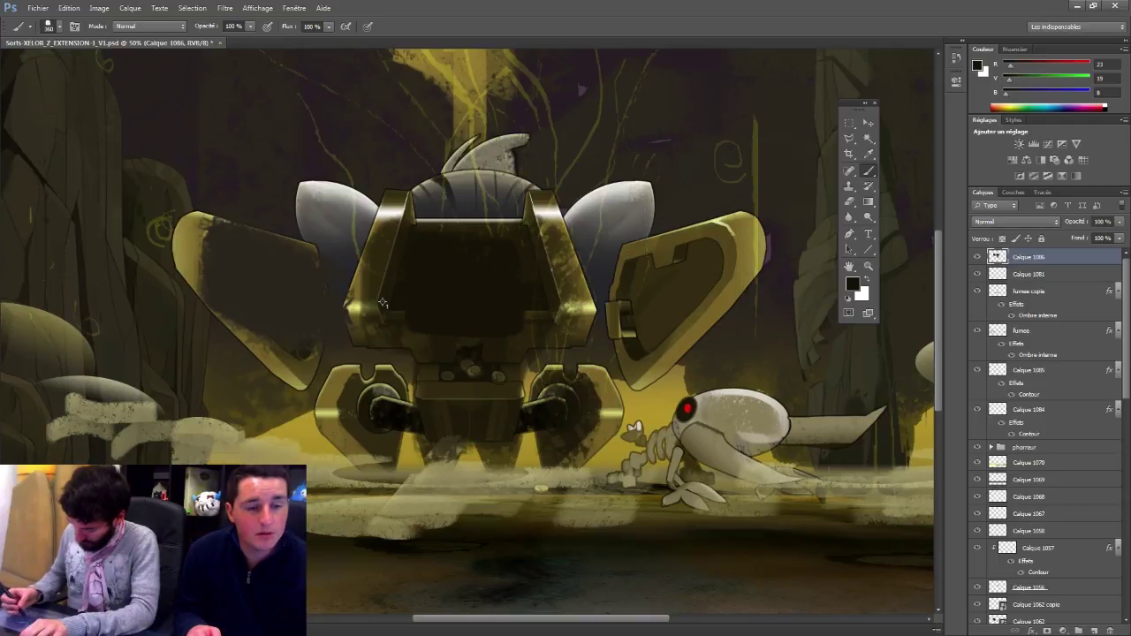
mouse_move(619, 265)
left_mouse_down()
mouse_move(681, 257)
mouse_move(707, 300)
left_mouse_up()
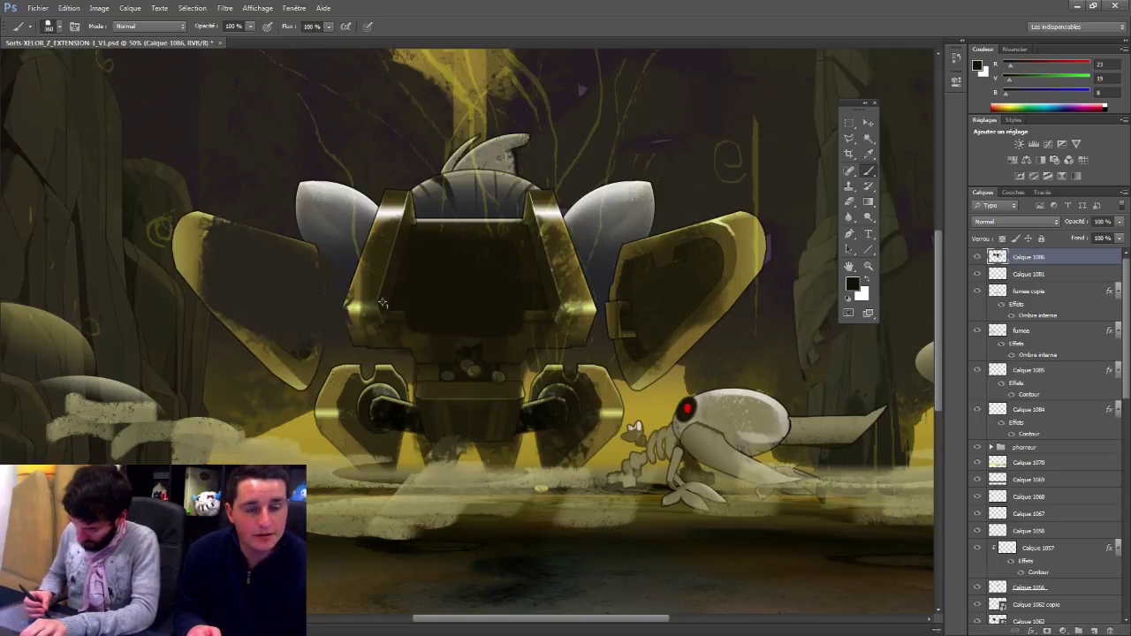
Step: Finish painting the dark shadow on the robot and soften its layer with a Gaussian blur
left_click_drag(388, 371, 354, 459)
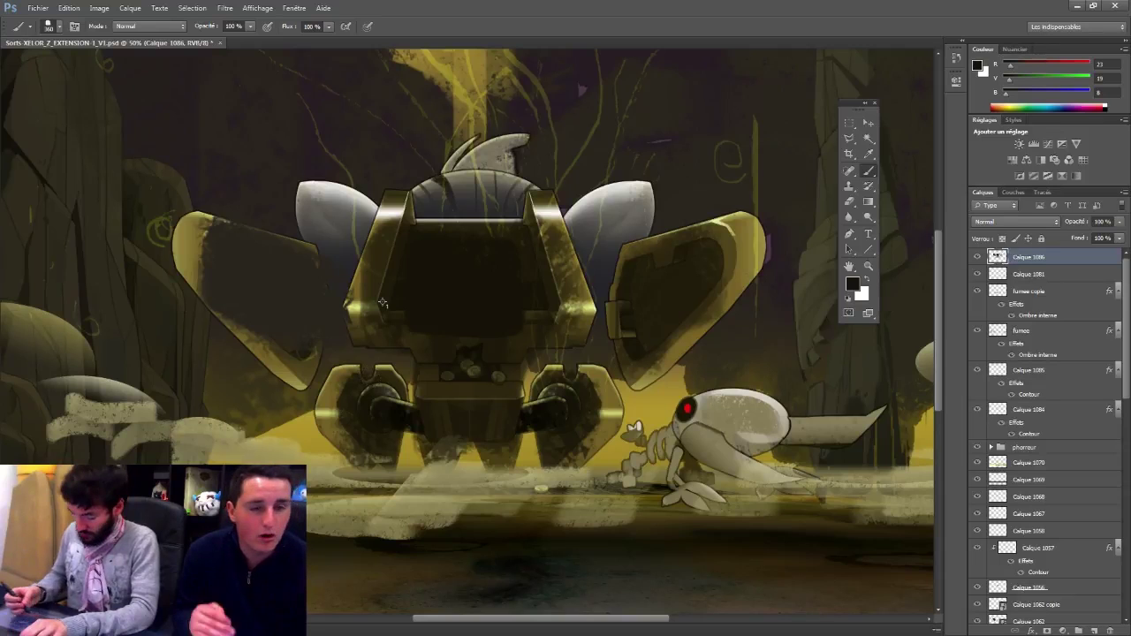
left_click(224, 8)
left_click(225, 8)
left_click(226, 11)
mouse_move(265, 129)
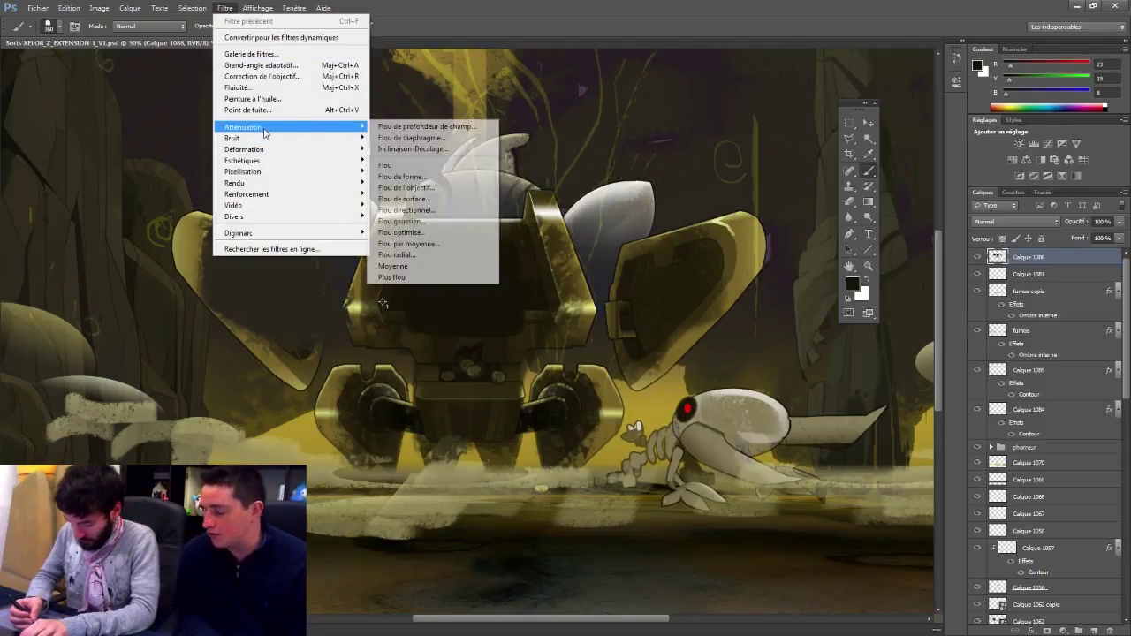
left_click(418, 218)
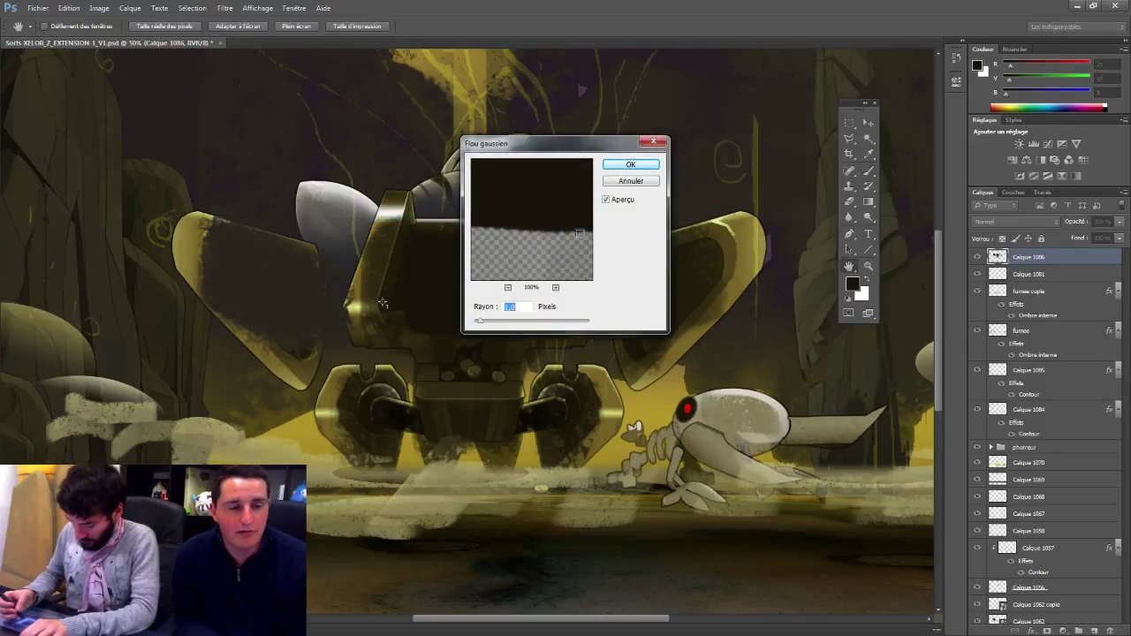
left_click_drag(517, 323, 509, 324)
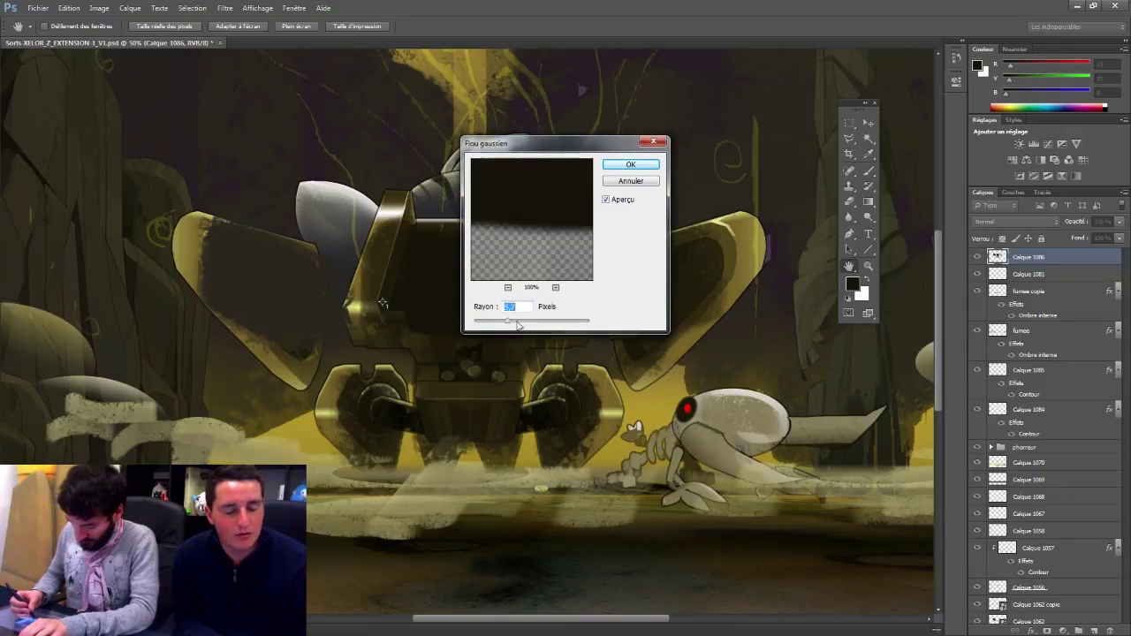
key("Return")
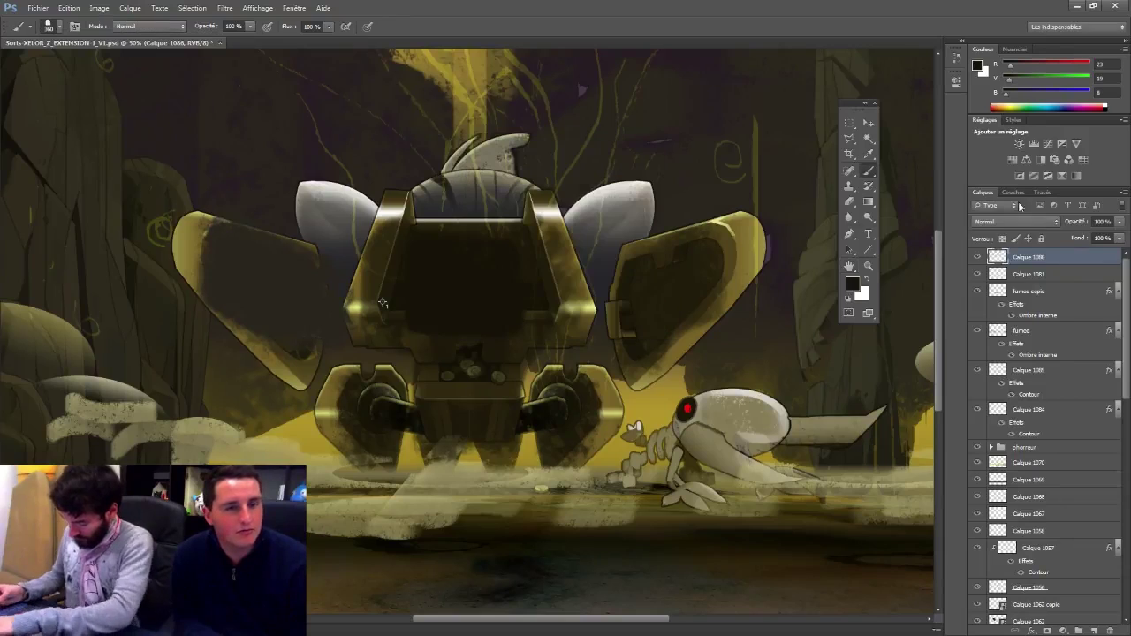
Step: Set the shadow layer's blend mode to Produit (Multiply) and its opacity to 56%
left_click(1001, 224)
left_click(994, 272)
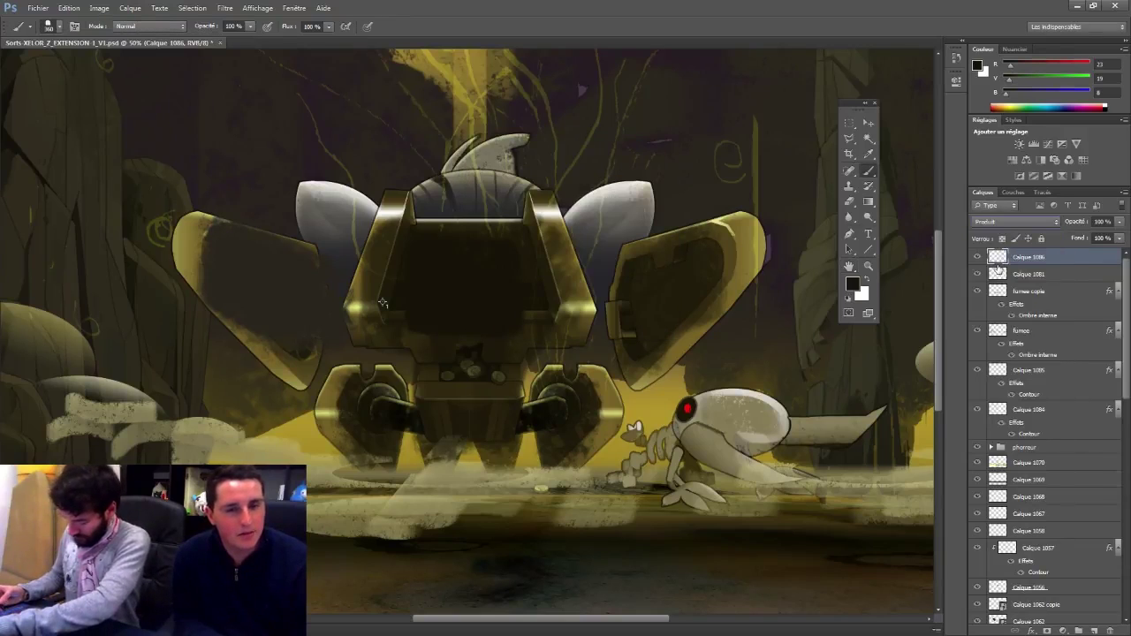
left_click(1119, 221)
left_click(1098, 239)
left_click(1094, 238)
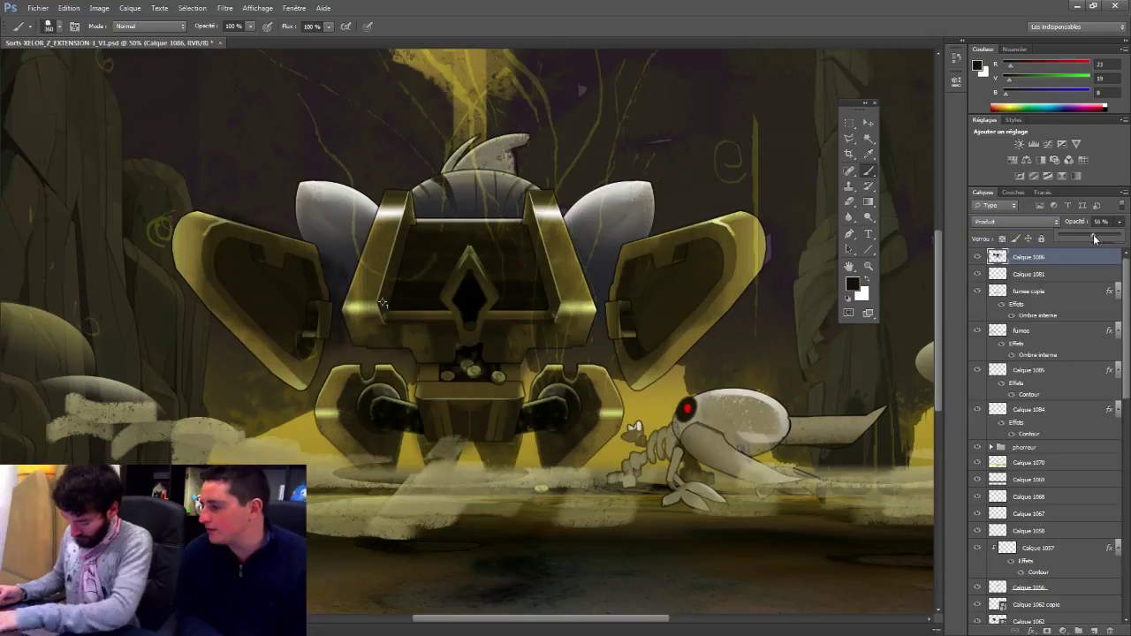
Step: Add a layer mask to the robot's shadow layer, compare the robot without the shadow, and ready a smaller eraser
left_click(1047, 630)
key("g")
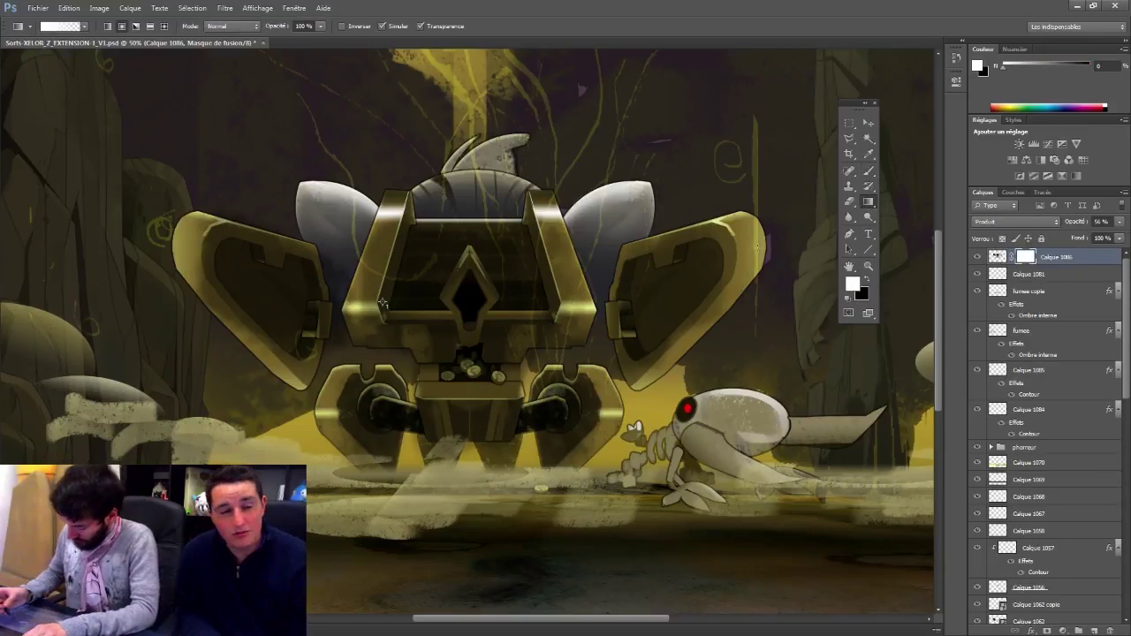
key("x")
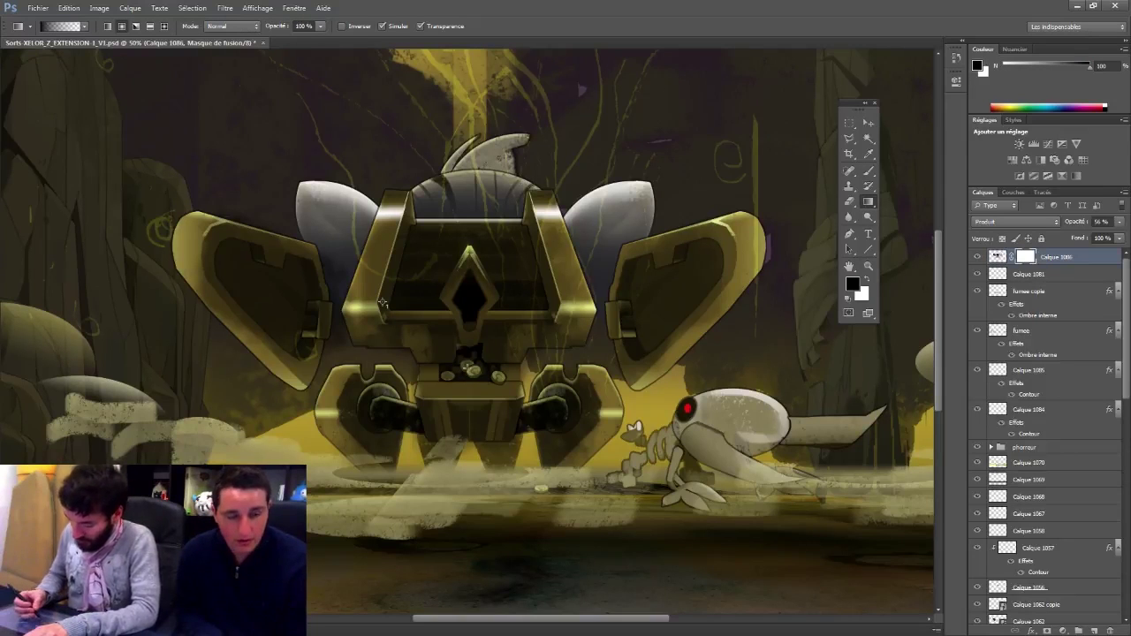
left_click(978, 257)
left_click(978, 257)
key("e")
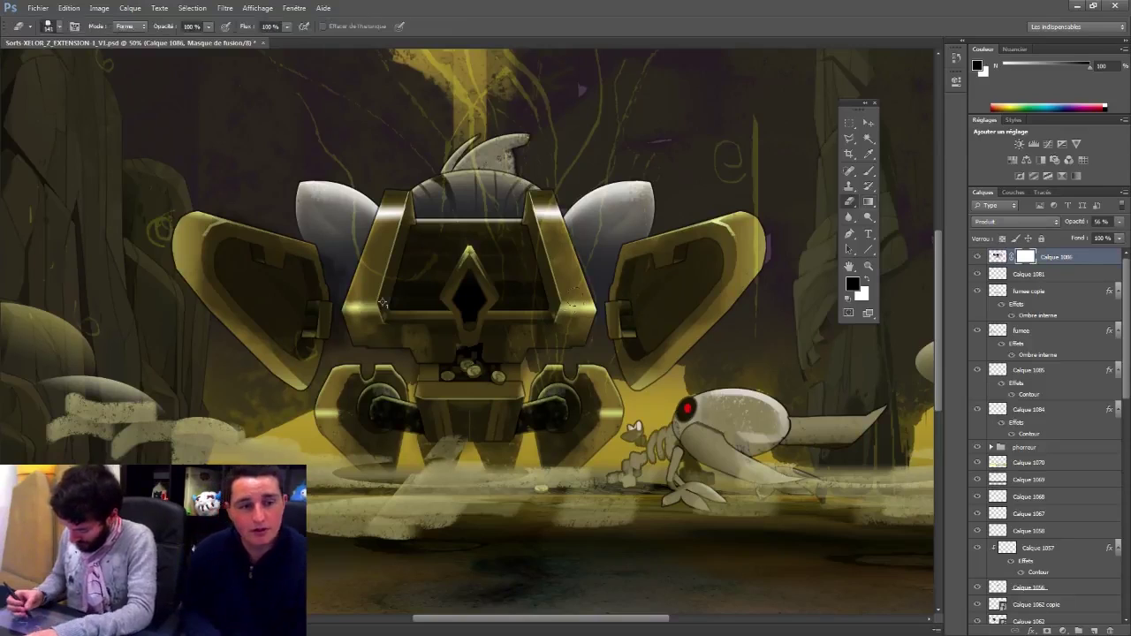
right_click(574, 302)
key("Return")
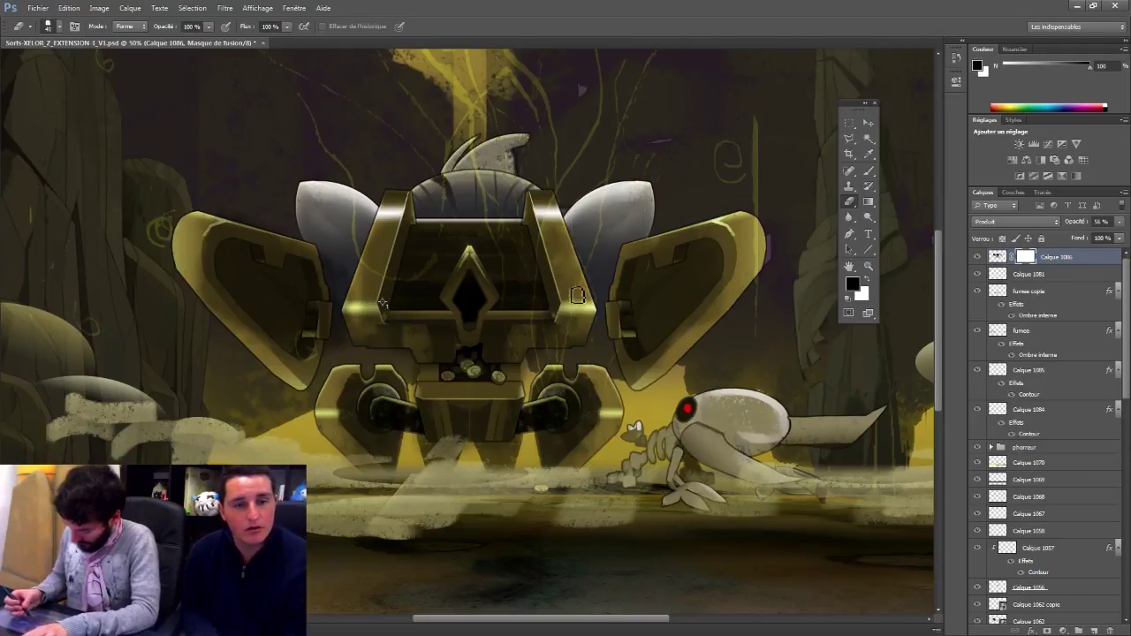
key("x")
key("x")
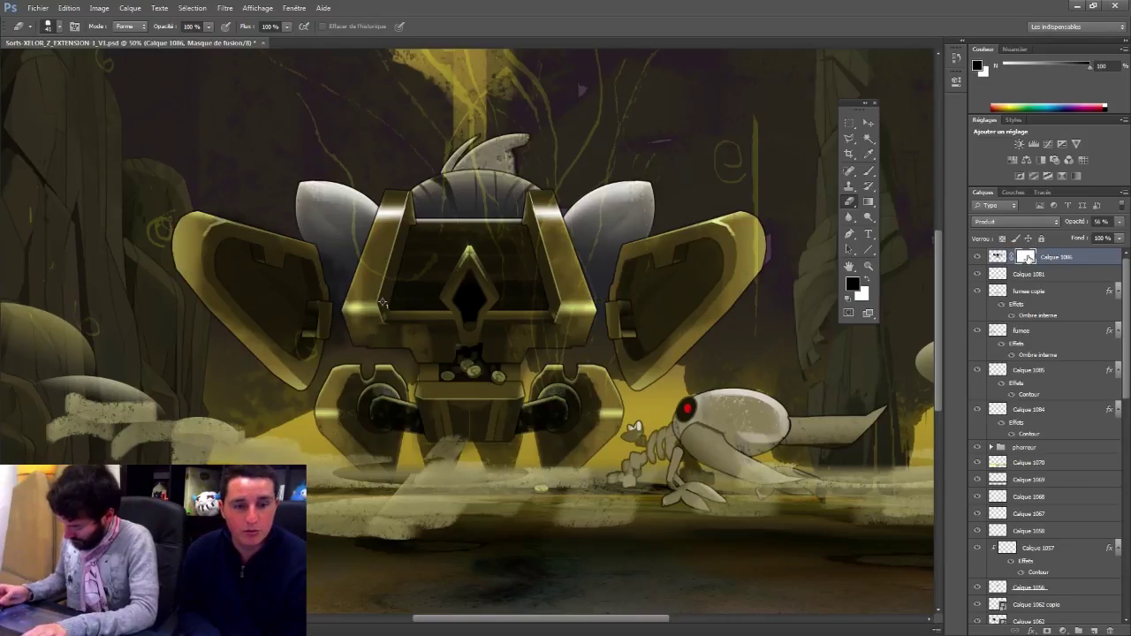
key("x")
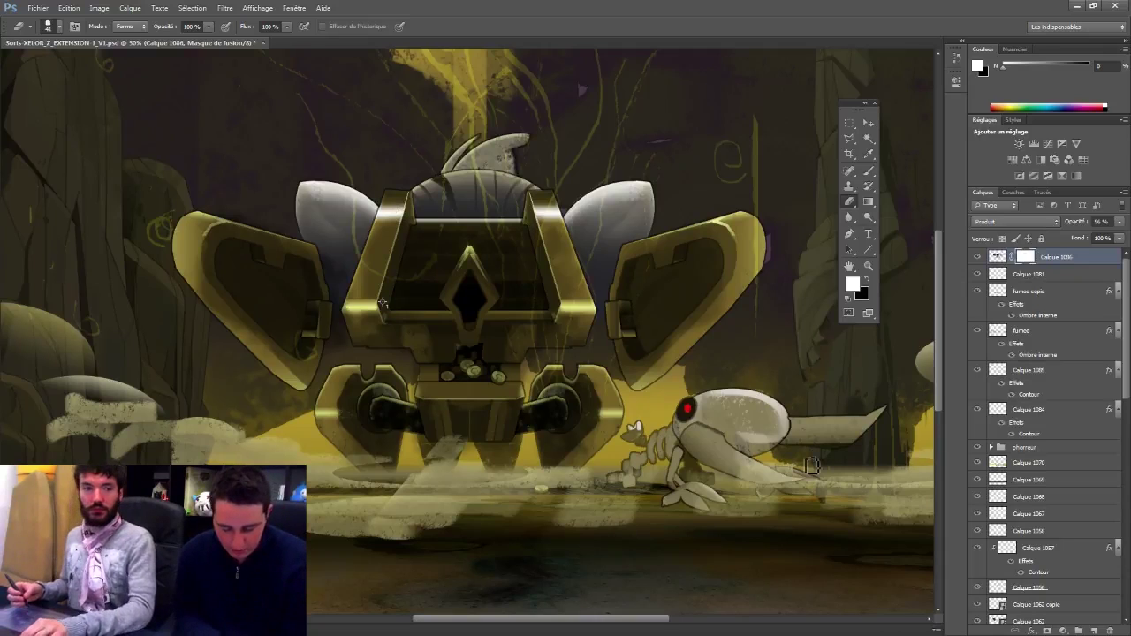
Step: Examine the robot's shading in the whole illustration and up close
left_click(868, 121)
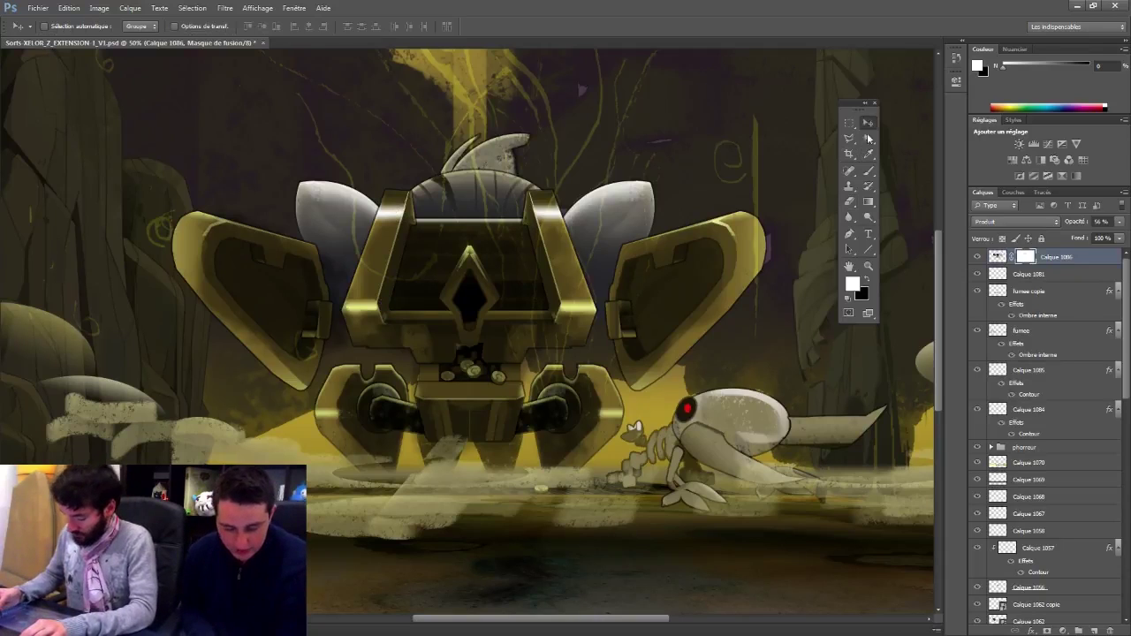
key("ctrl+semicolon")
key("ctrl+semicolon")
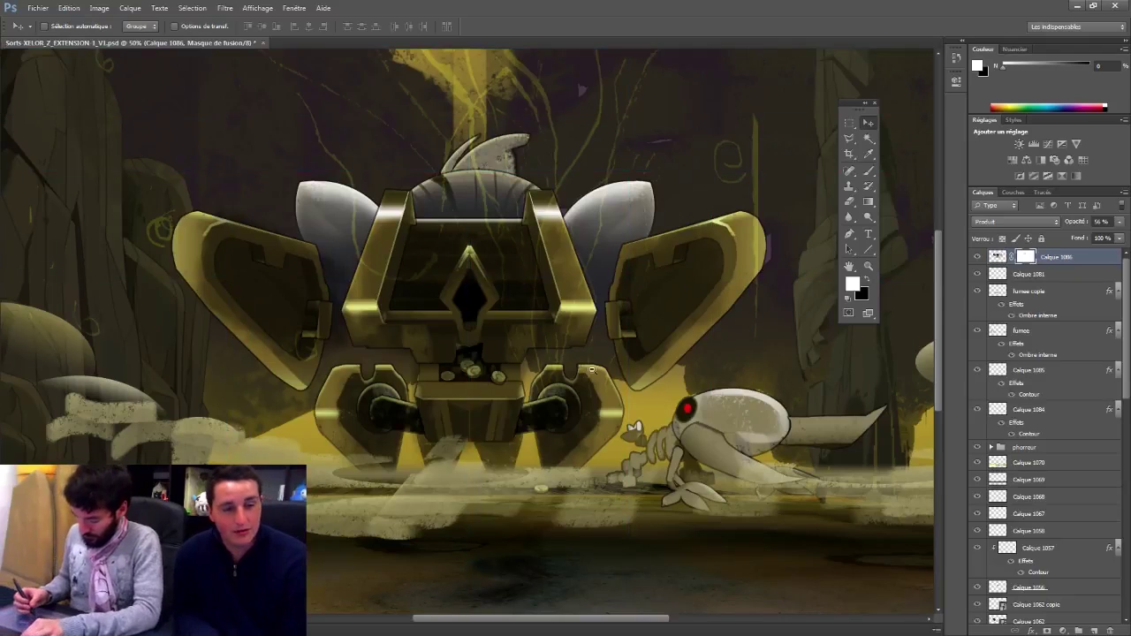
key("ctrl+minus")
key("ctrl+minus")
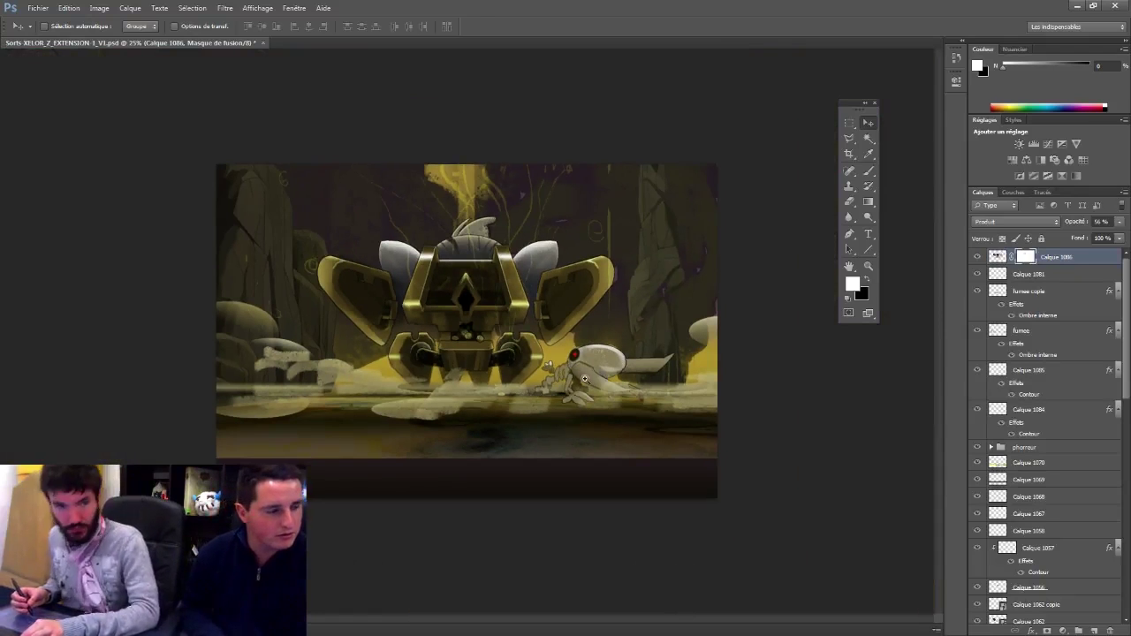
key("ctrl+plus")
key("ctrl+plus")
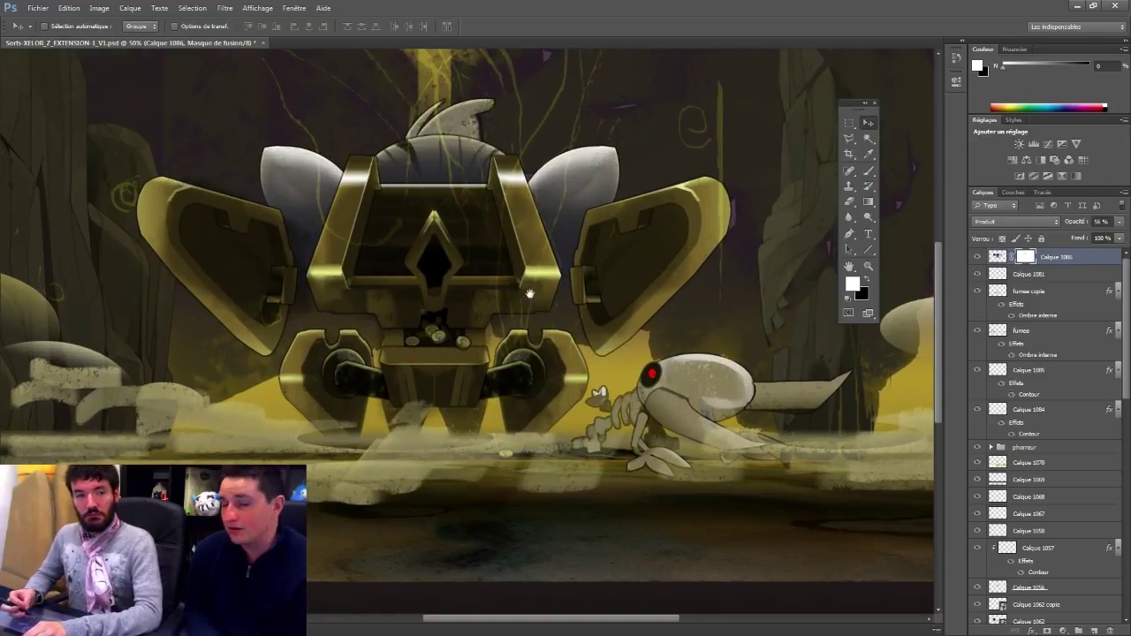
left_click_drag(545, 252, 582, 299)
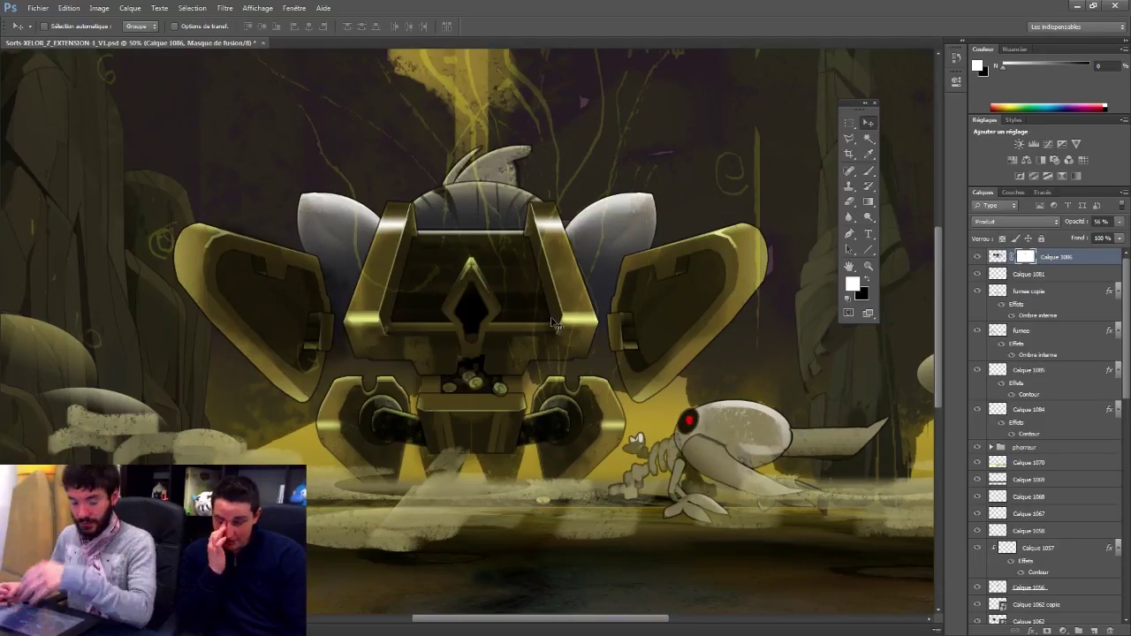
Step: Find the pale creature's layers in the phorreur group and load their combined outlines as one selection
left_click_drag(745, 416, 734, 382)
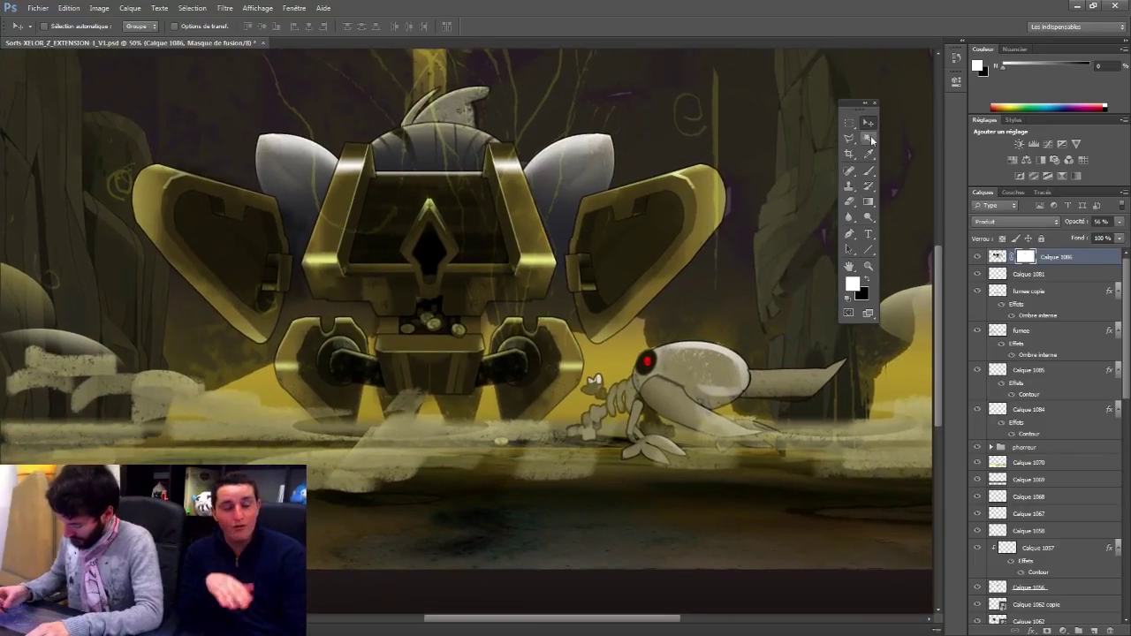
right_click(734, 389)
left_click(735, 389)
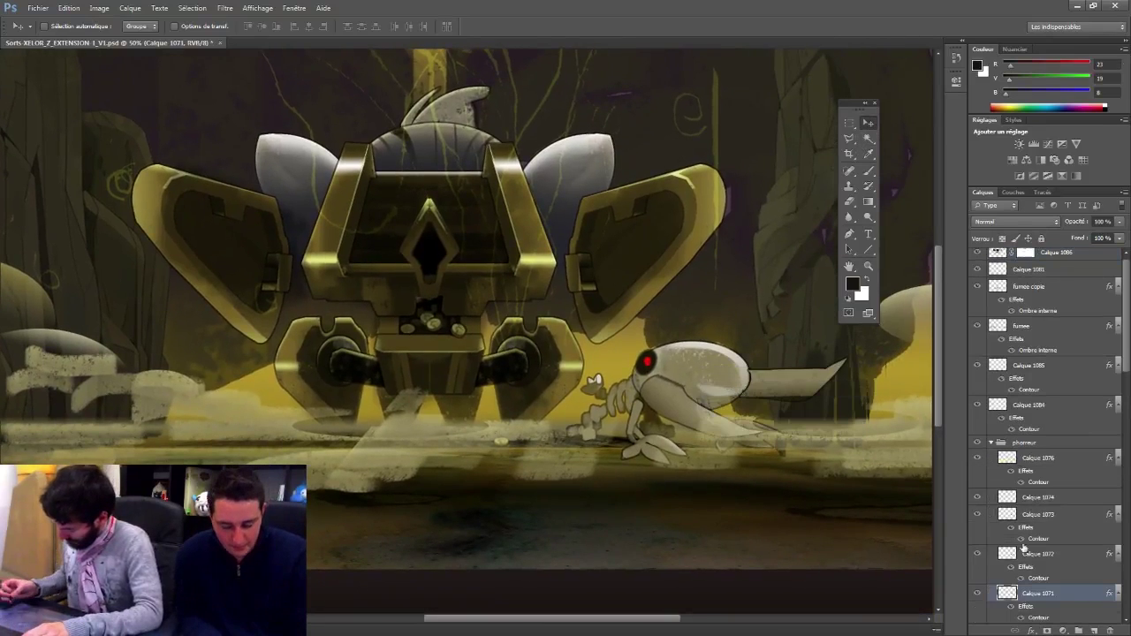
left_click(1013, 595, "ctrl")
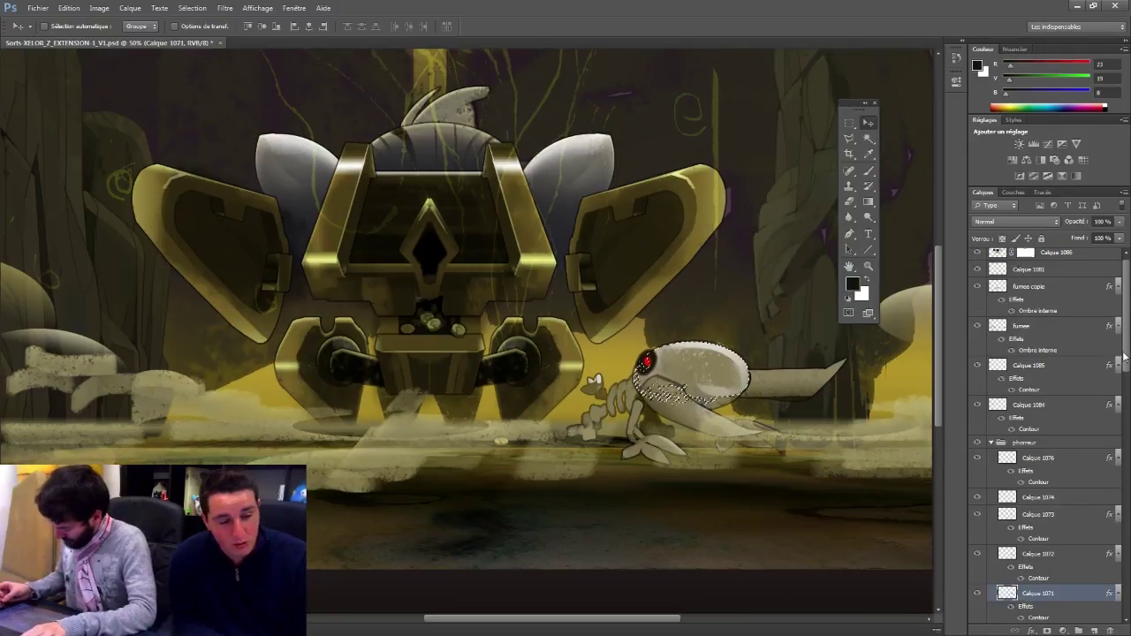
scroll(1010, 397, "down", 5)
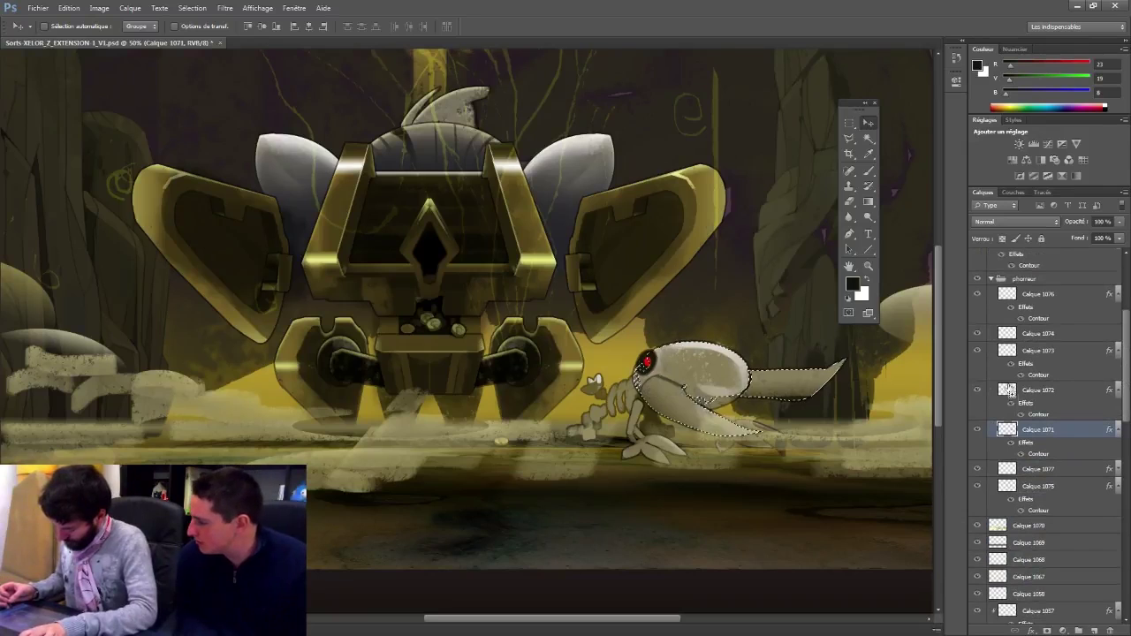
left_click(1007, 334, "ctrl+shift")
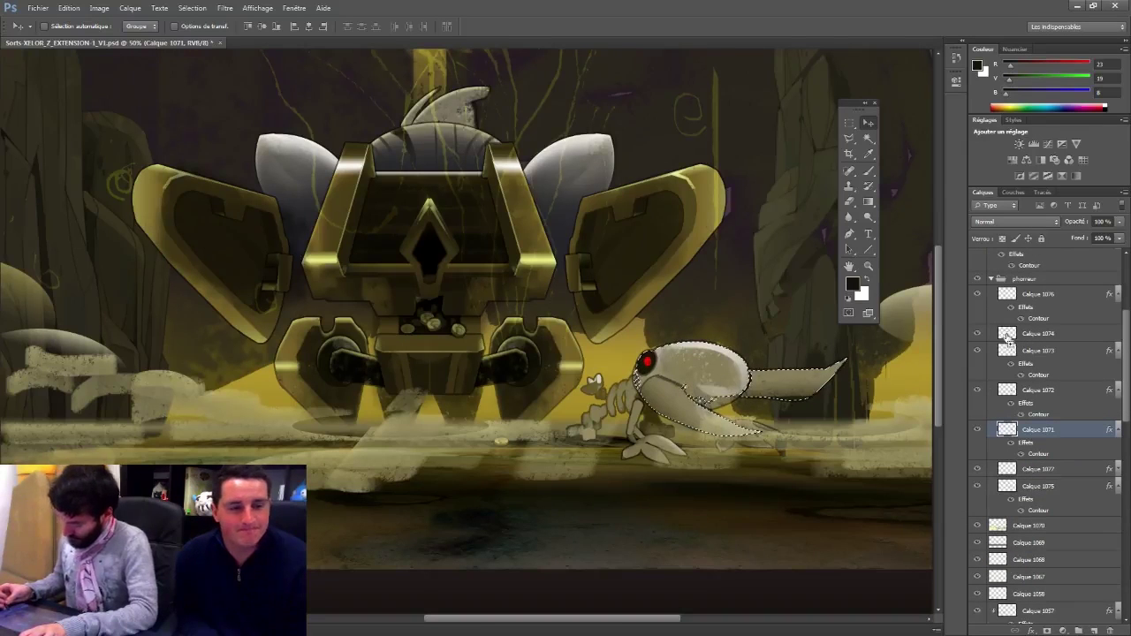
left_click(1008, 484, "ctrl+shift")
left_click(1010, 487, "ctrl+shift")
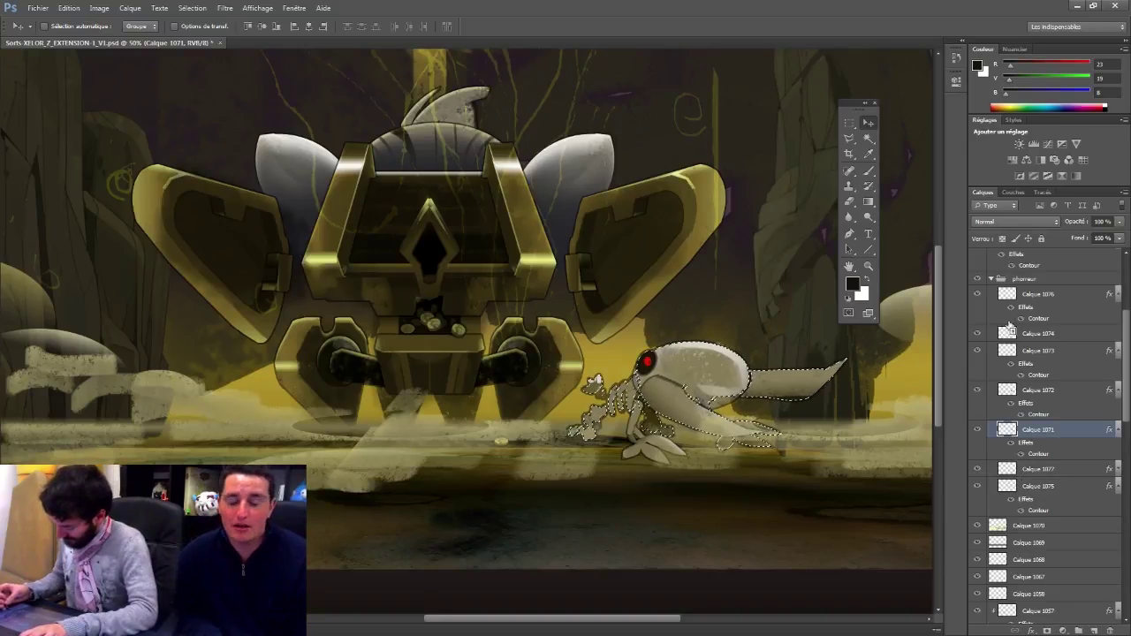
Step: Add a layer above Calque 1076 in the phorreur group and fill the creature selection with near-black
left_click(1042, 298)
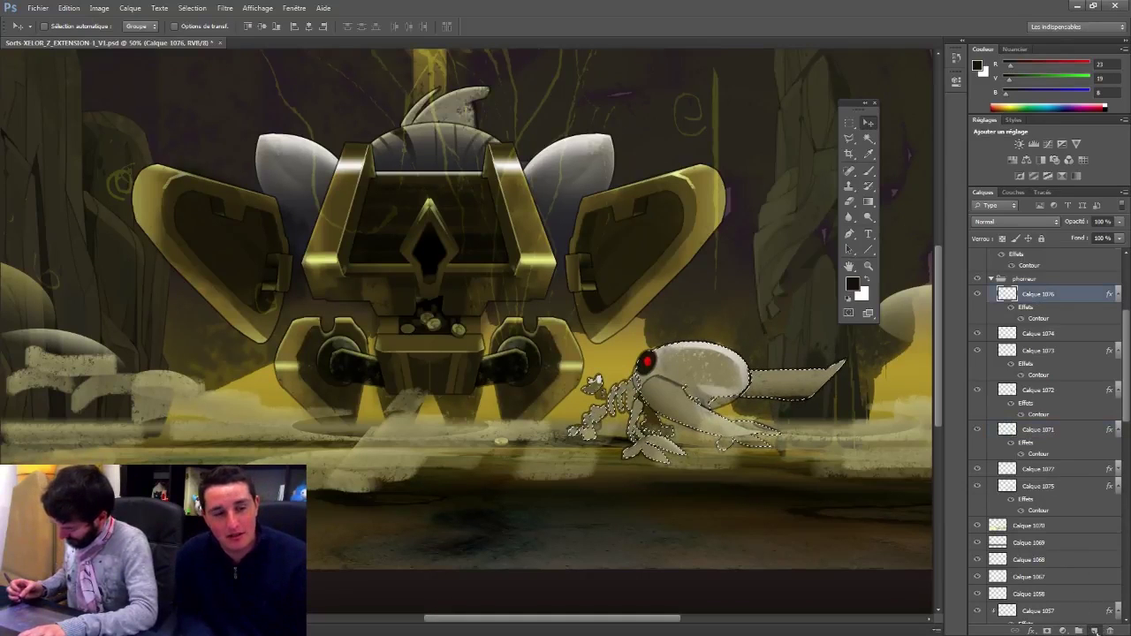
left_click(1094, 629)
key("m")
key("b")
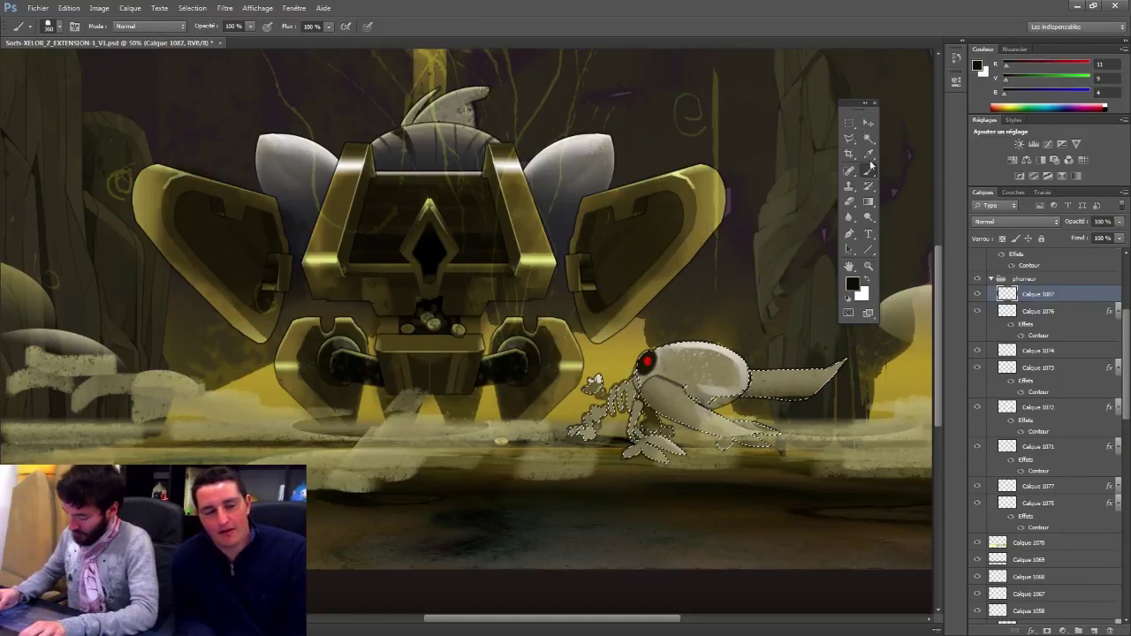
key("alt+BackSpace")
key("m")
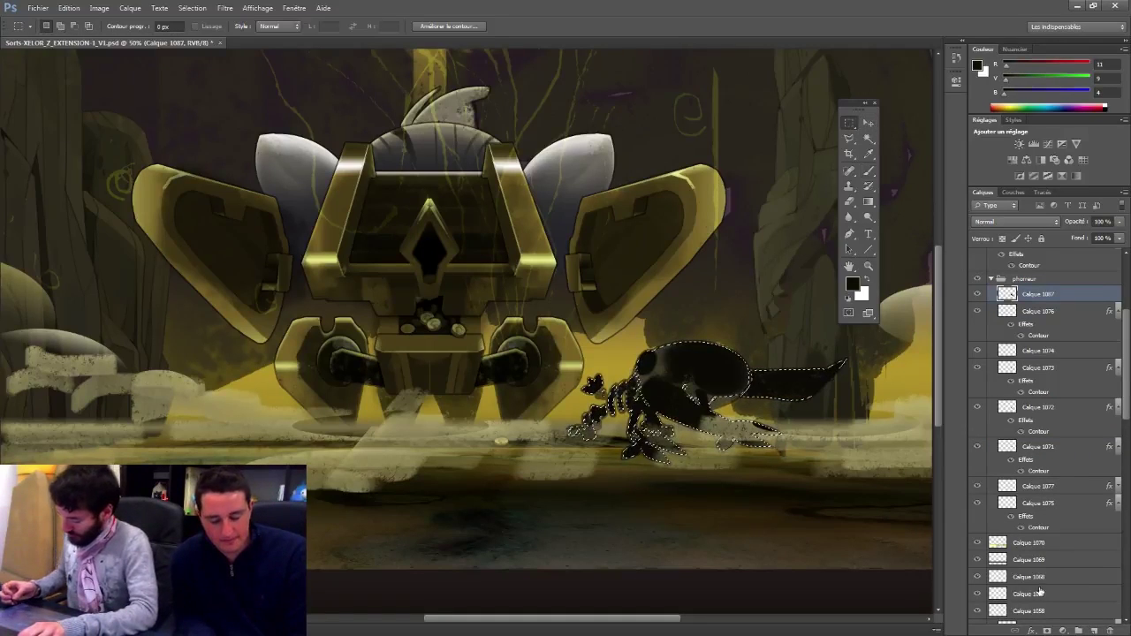
Step: Mask the dark fill to the creature's outline and shift the unlinked fill slightly down and right to expose a light rim
left_click(1047, 630)
left_click(1008, 299)
key("v")
key("m")
left_click_drag(694, 367, 698, 375)
key("v")
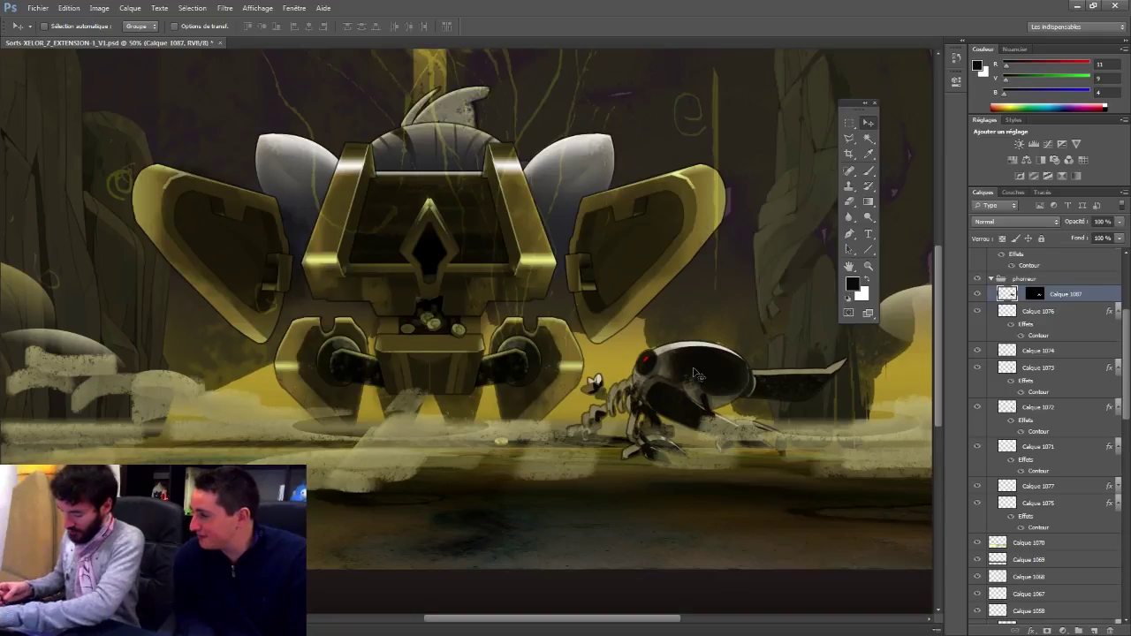
Step: Lower the creature's shadow layer to 49% opacity and save the illustration
left_click(1119, 222)
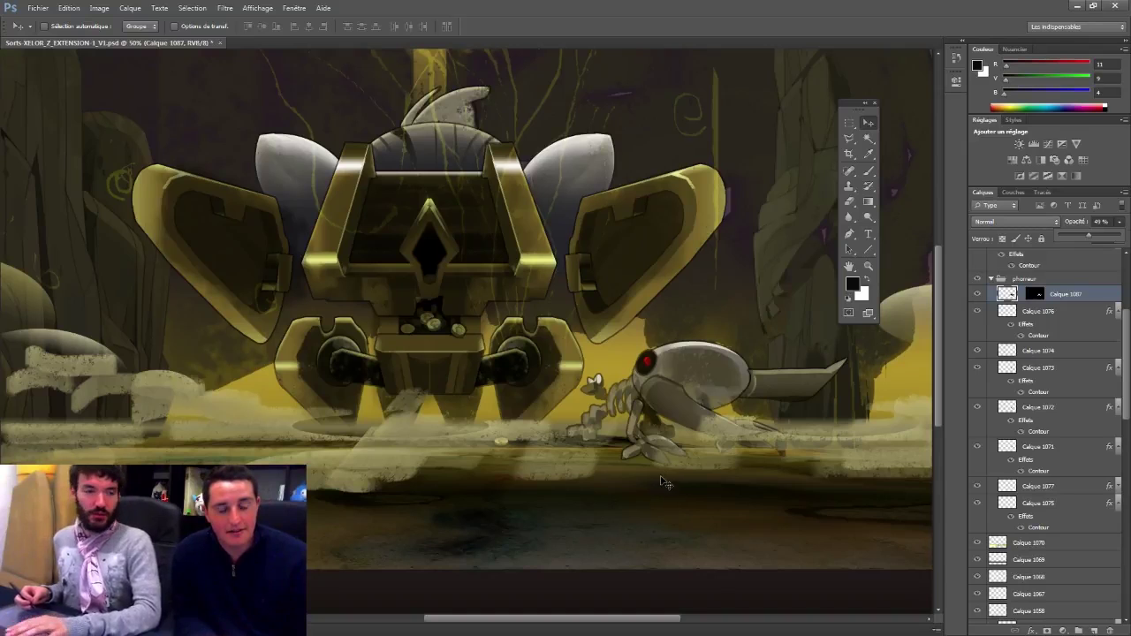
left_click_drag(487, 221, 497, 213)
key("ctrl+minus")
key("ctrl+s")
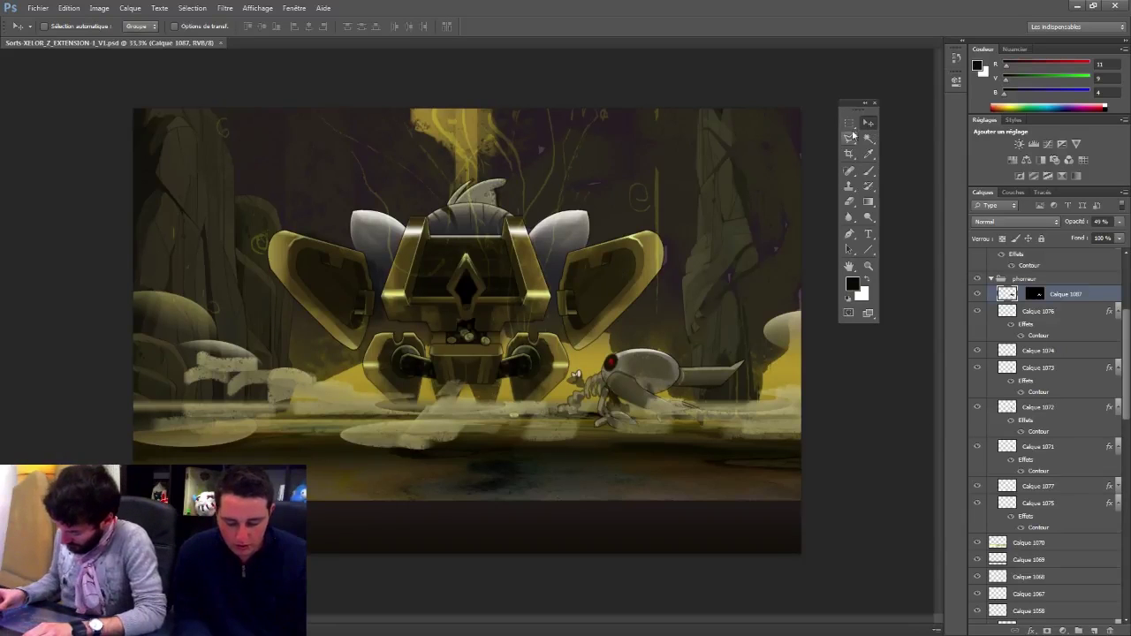
Step: Activate the robot's golden chest frame layer, Calque 1050, and load its outline as a selection
left_click(558, 256)
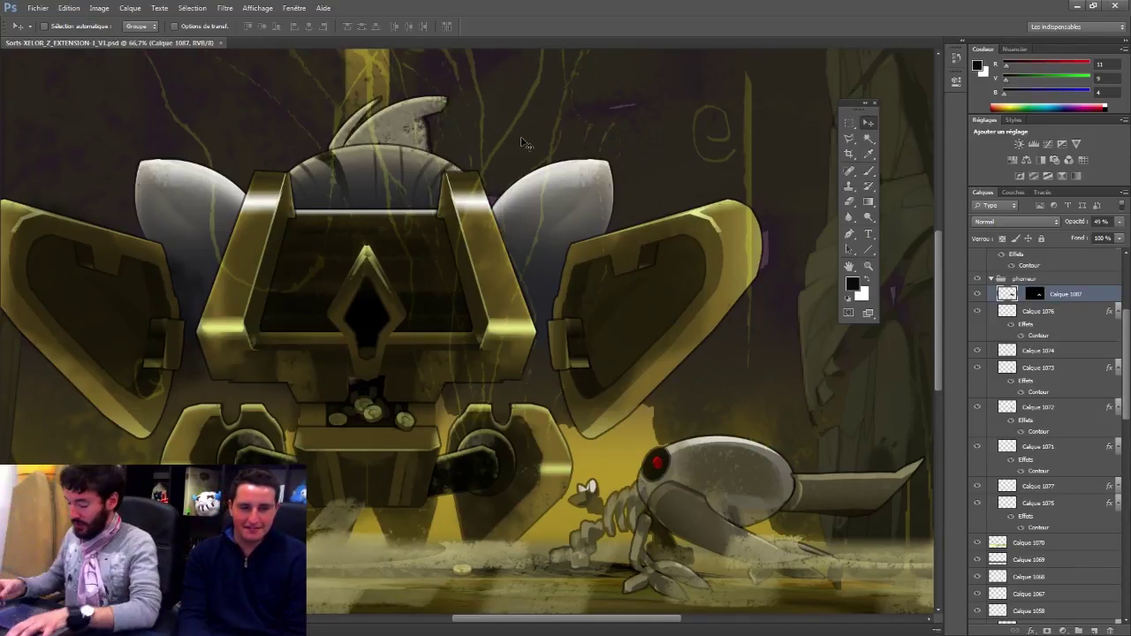
left_click_drag(850, 123, 883, 127)
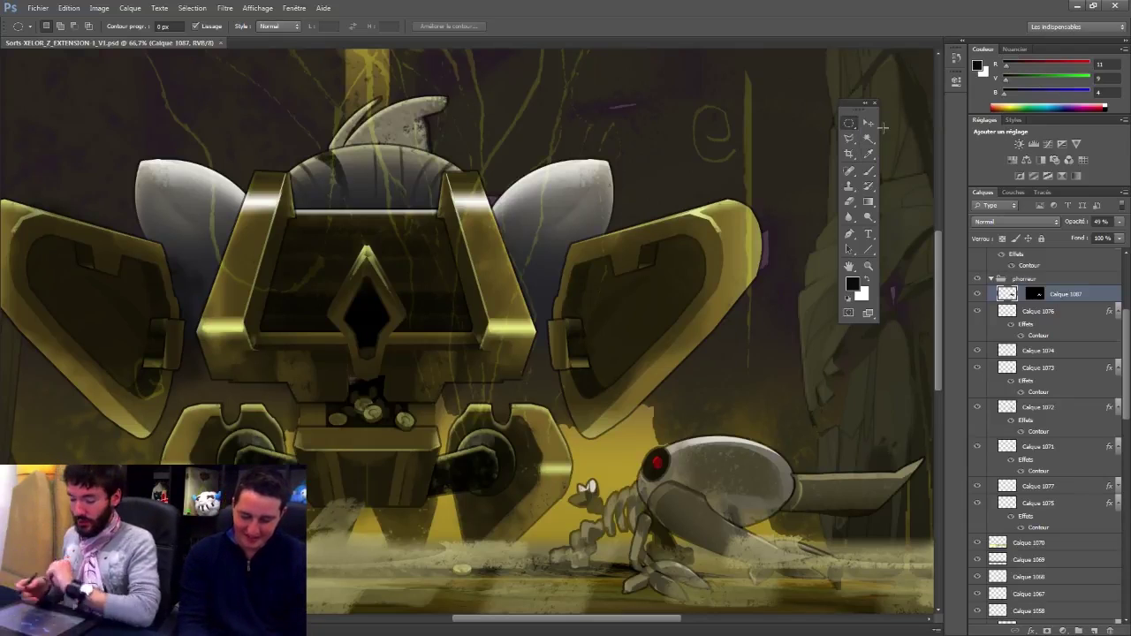
left_click_drag(292, 197, 365, 183)
right_click(534, 176, "ctrl")
left_click(560, 189)
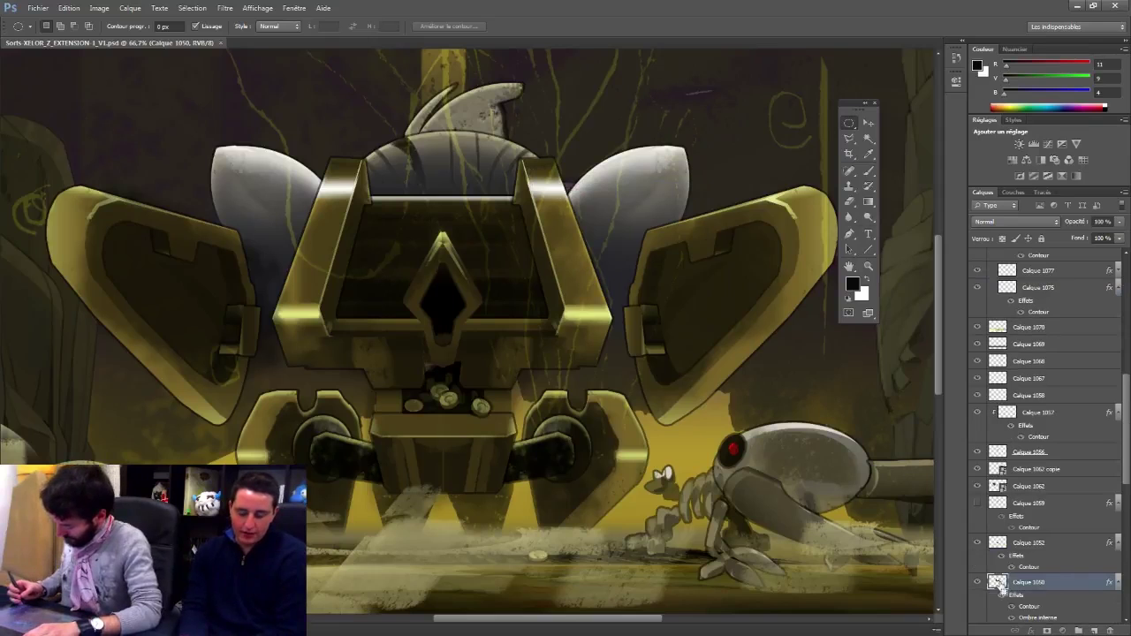
left_click(998, 583, "ctrl")
Step: Sample the dark gold (126, 106, 44), blend it into the selected chest frame as a reflected gradient, and deselect
key("i")
left_click(788, 203)
left_click(869, 202)
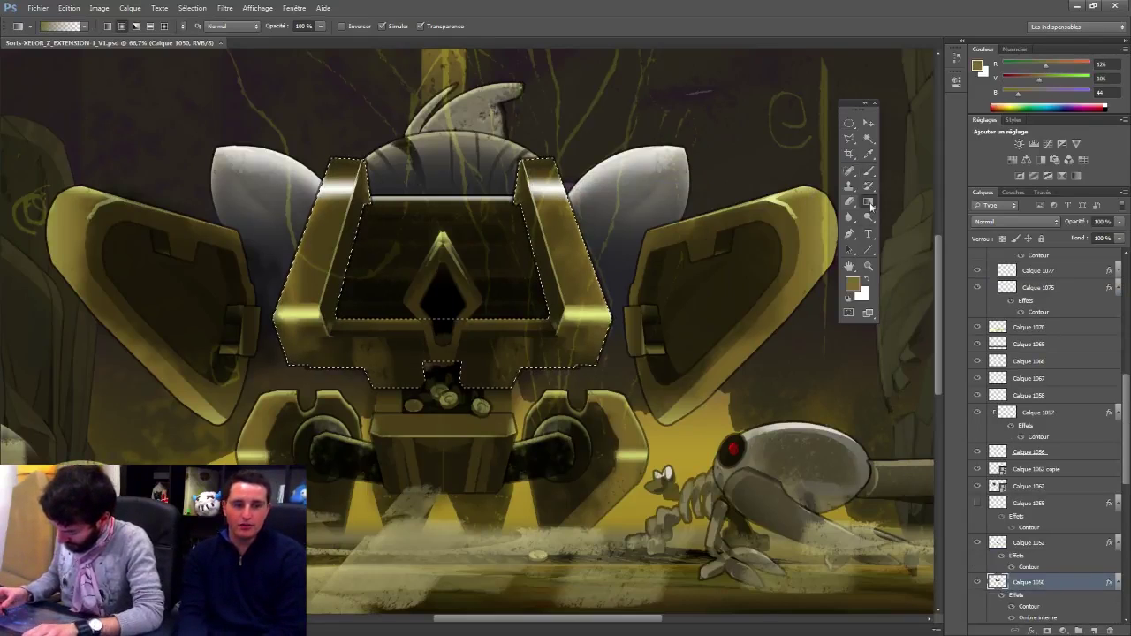
left_click(164, 28)
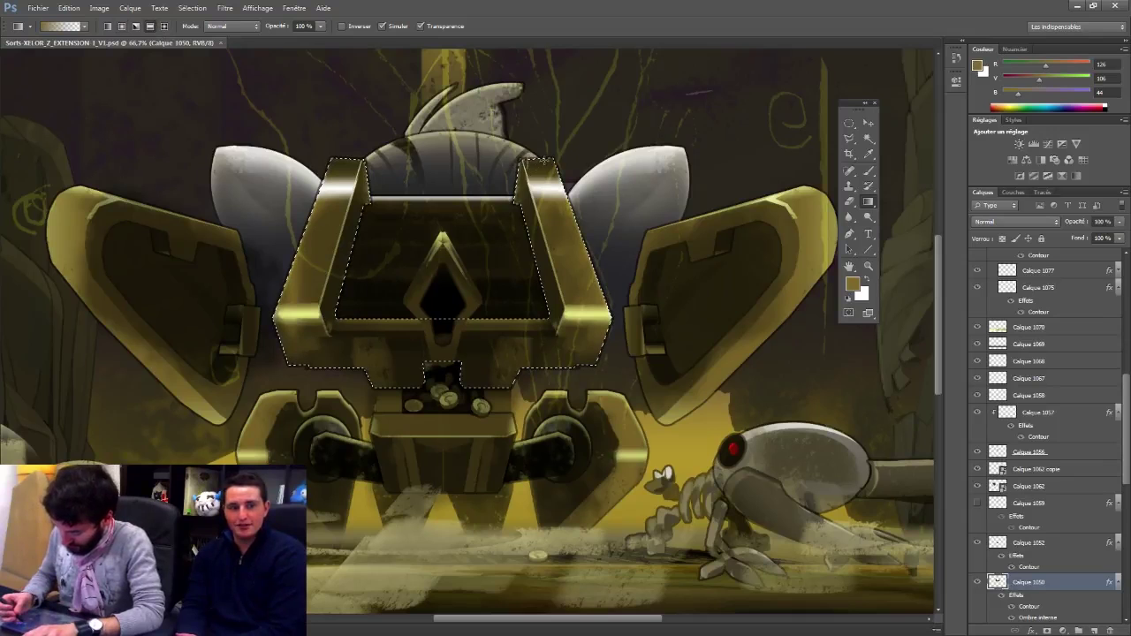
key("ctrl+d")
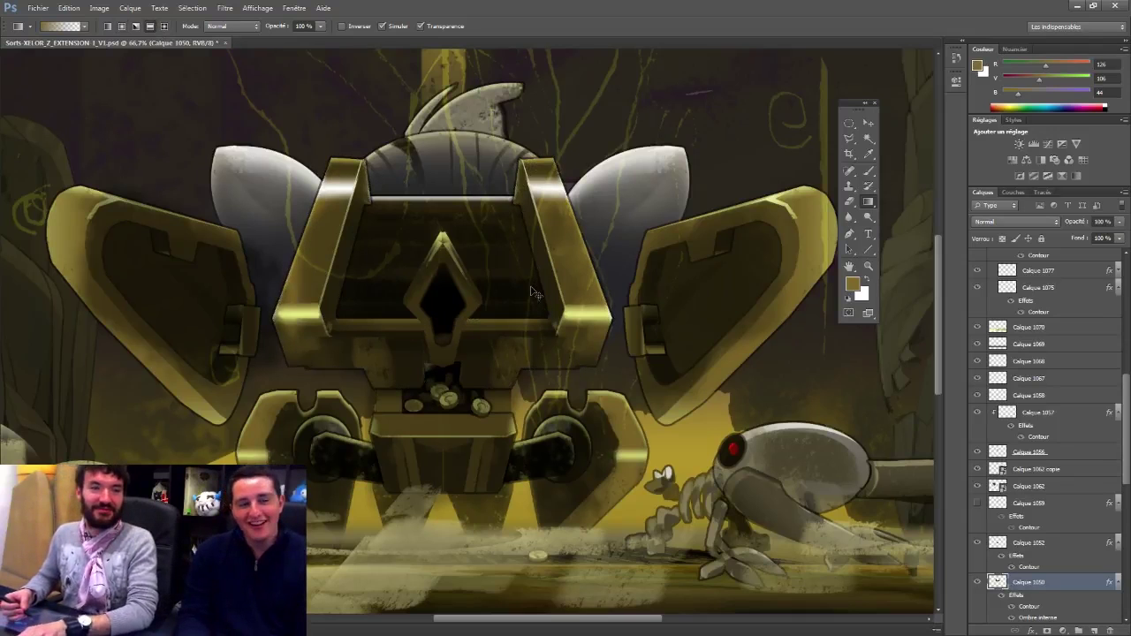
Step: Add a new layer directly above Calque 1081
left_click_drag(544, 367, 580, 294)
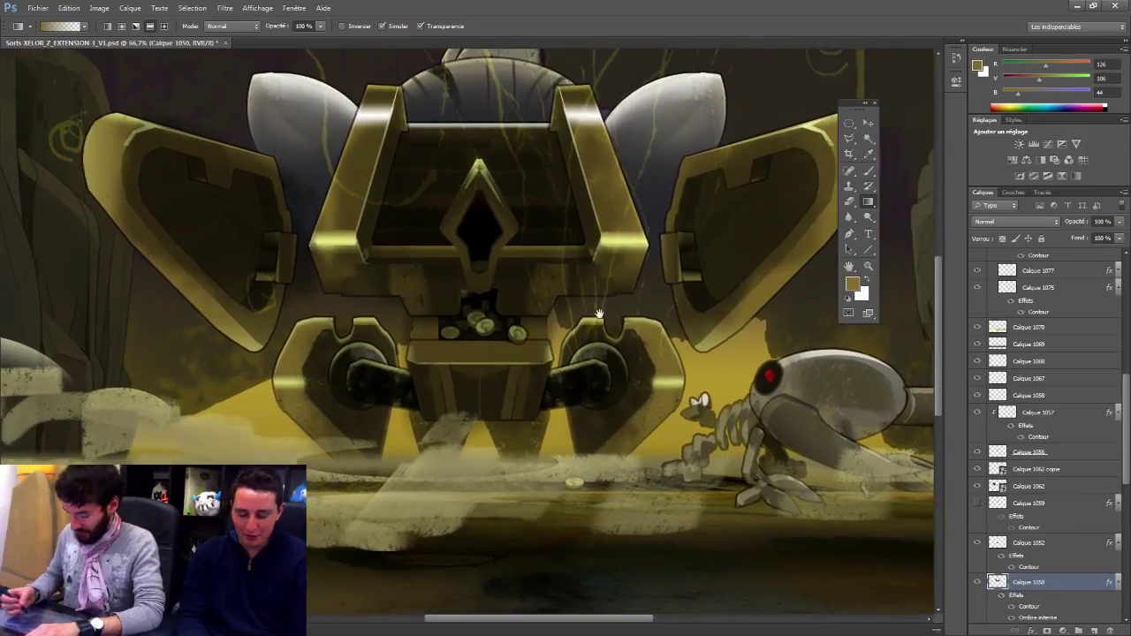
left_click_drag(1119, 405, 1124, 290)
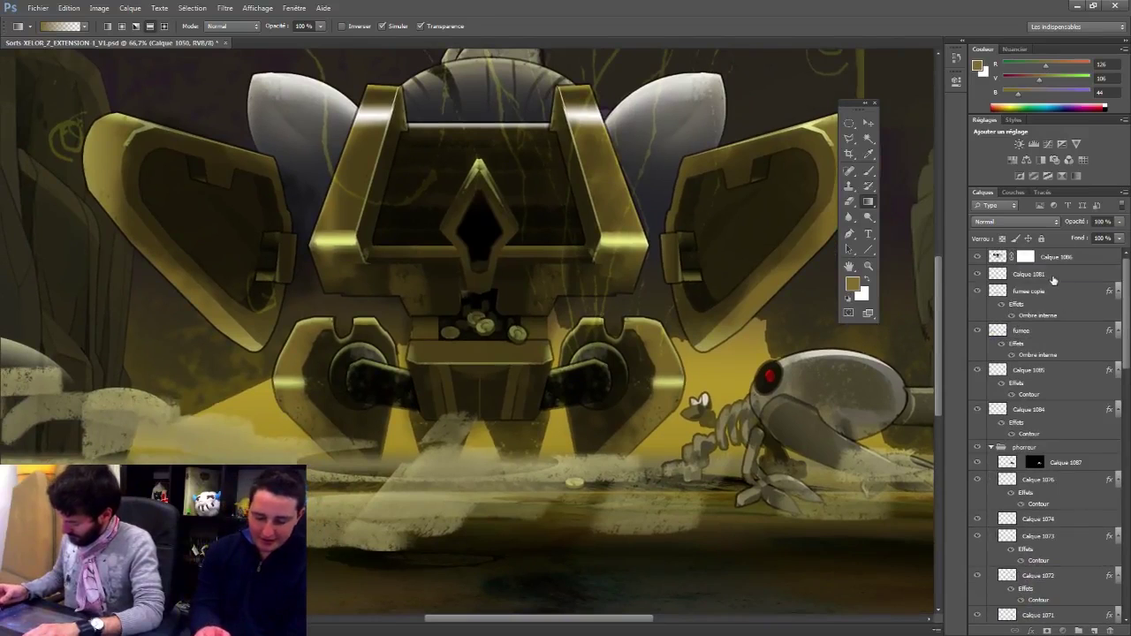
left_click(1052, 276)
left_click(1095, 630)
Step: Outline an angular patch on the chest frame's left upright and paint it as a pale yellow-green (225, 228, 126) reflection
left_click(850, 139)
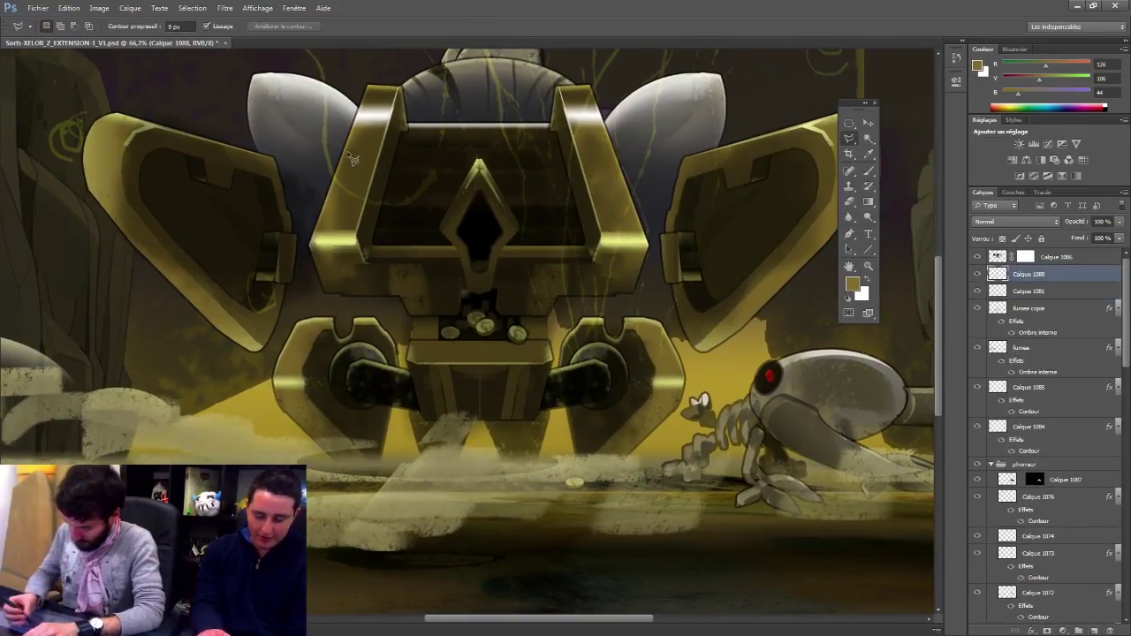
mouse_move(337, 174)
left_mouse_down()
mouse_move(378, 169)
mouse_move(380, 156)
left_mouse_up()
left_click(377, 150)
left_click(358, 148)
double_click(347, 143)
key("b")
left_click(348, 233, "alt")
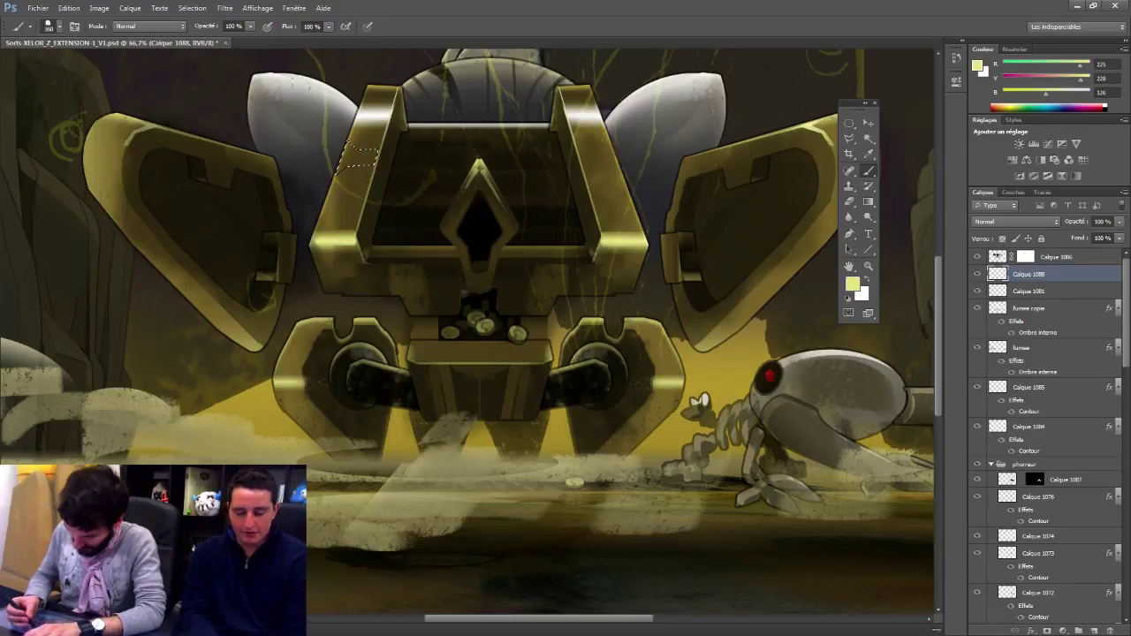
mouse_move(358, 149)
left_mouse_down()
mouse_move(349, 163)
mouse_move(352, 145)
mouse_move(363, 158)
left_mouse_up()
key("ctrl+z")
Step: Outline angular bands across the chest frame's right upright and brush them with the same pale yellow-green as reflections
left_click(849, 139)
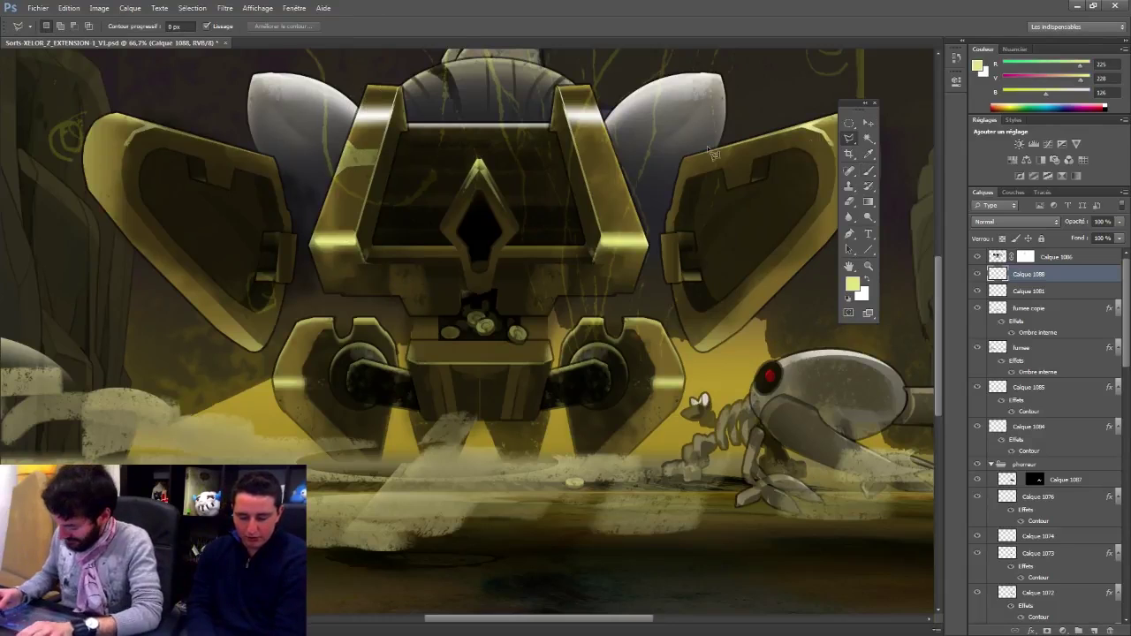
scroll(596, 143, "up", 1)
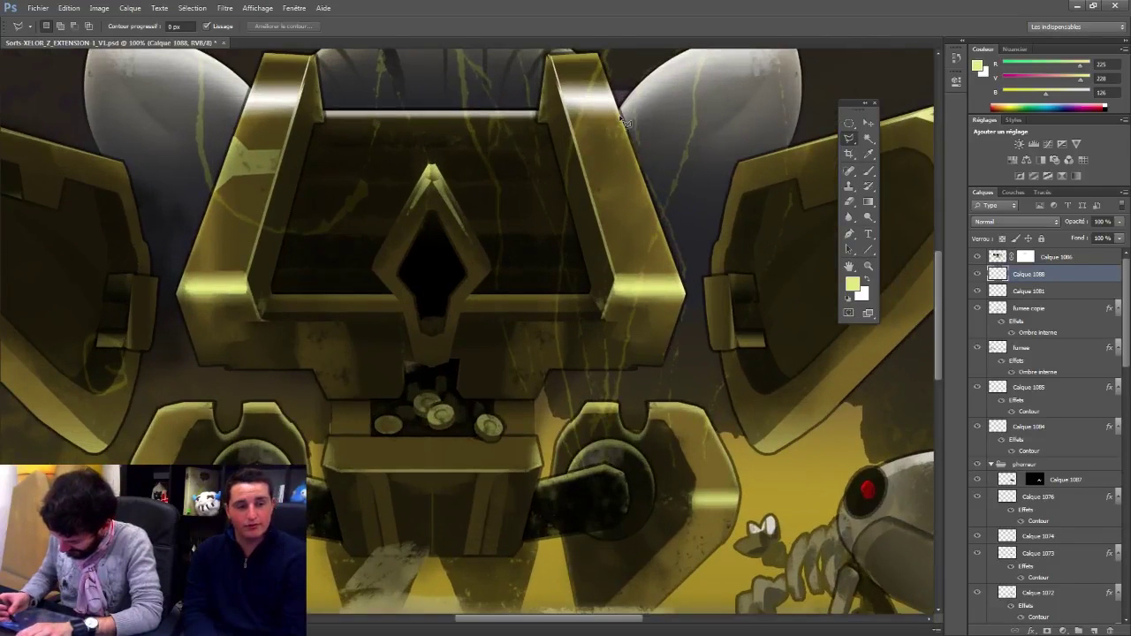
left_click(621, 125)
mouse_move(576, 132)
left_mouse_down()
mouse_move(580, 149)
mouse_move(619, 141)
mouse_move(631, 154)
mouse_move(583, 155)
mouse_move(588, 180)
mouse_move(631, 173)
mouse_move(623, 128)
mouse_move(612, 162)
left_mouse_up()
key("b")
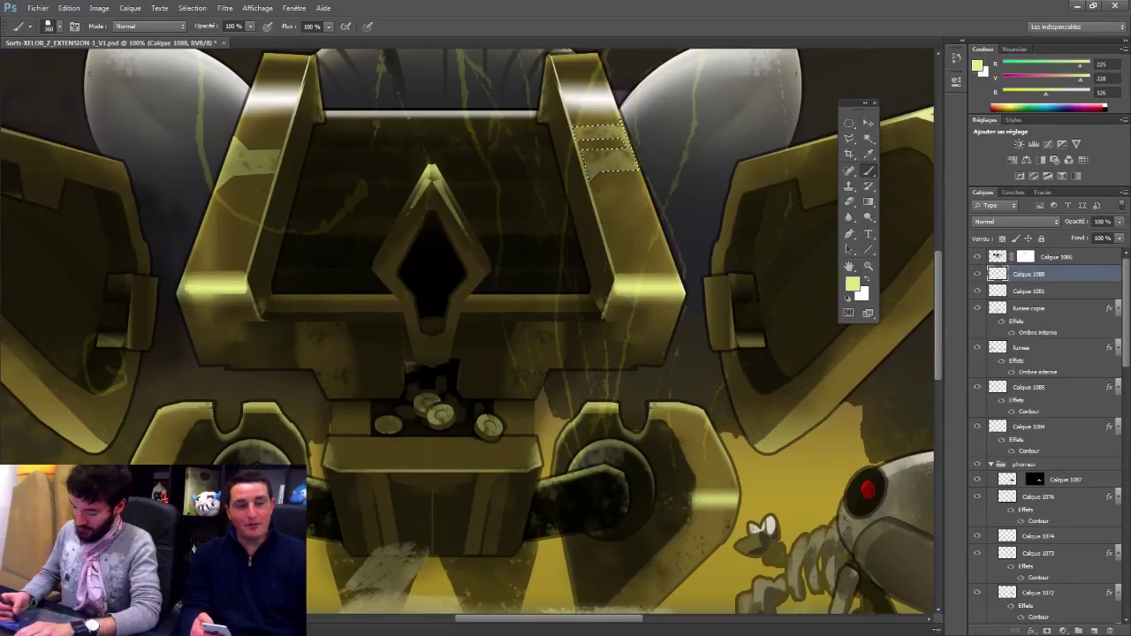
key("ctrl+d")
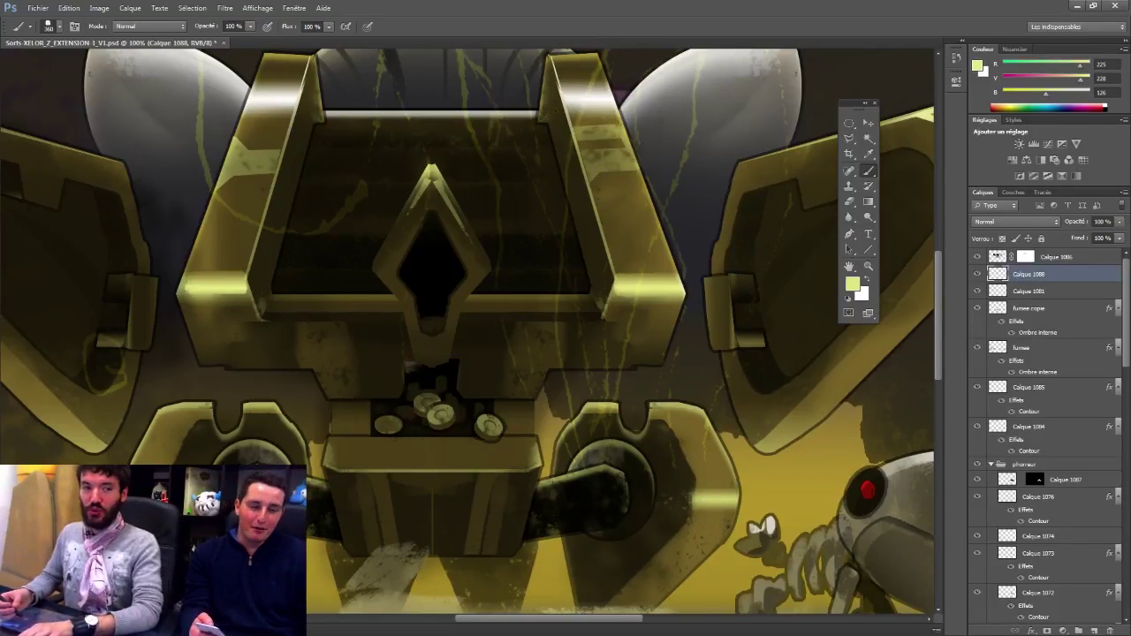
key("l")
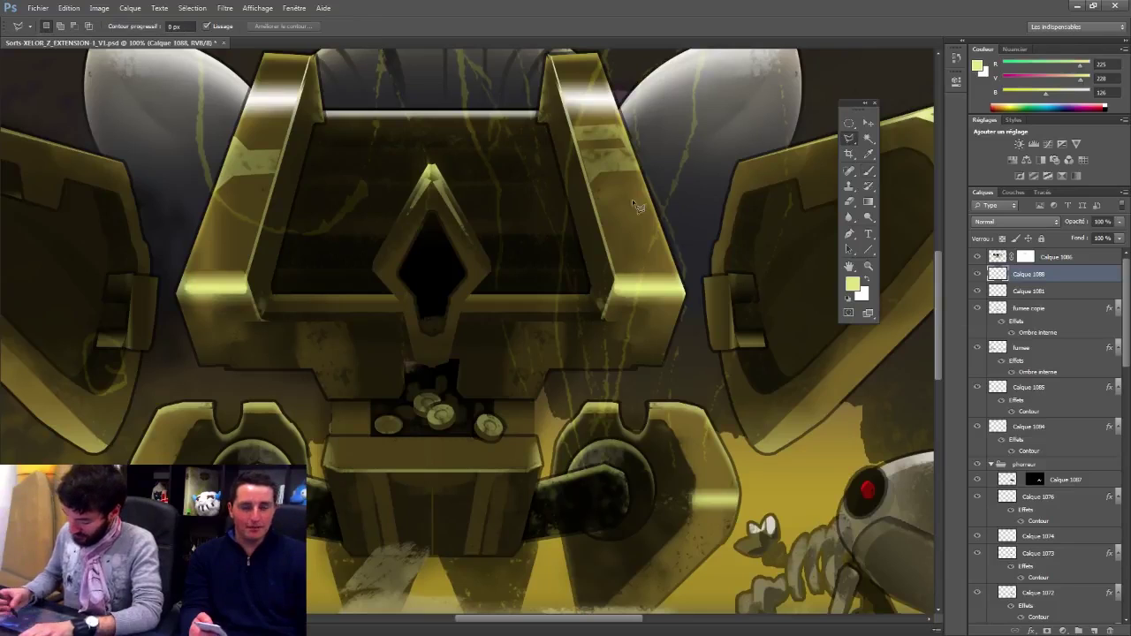
mouse_move(652, 207)
left_mouse_down()
mouse_move(602, 208)
mouse_move(608, 221)
mouse_move(661, 221)
mouse_move(652, 208)
left_mouse_up()
key("b")
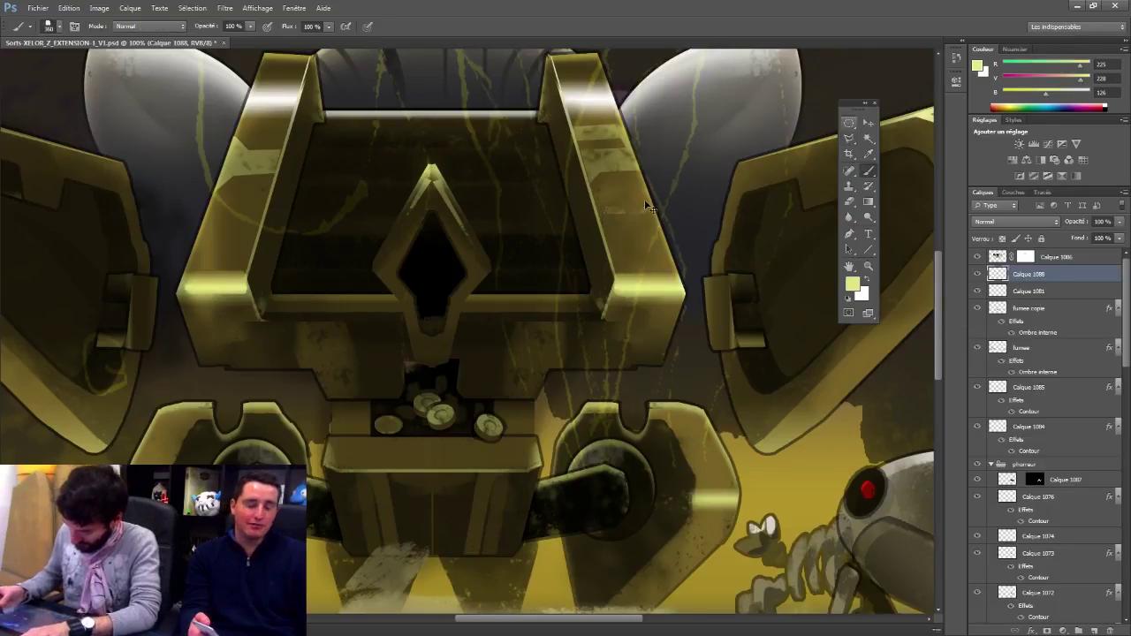
Step: Outline the upper-left bevel of the chest's diamond ornament and brush a pale yellow-green highlight inside it
key("l")
mouse_move(376, 257)
left_mouse_down()
mouse_move(429, 164)
mouse_move(377, 270)
mouse_move(428, 171)
mouse_move(377, 267)
mouse_move(412, 202)
mouse_move(475, 168)
mouse_move(435, 175)
left_mouse_up()
left_click(433, 171)
left_click(377, 267)
key("b")
Step: Duplicate the diamond's bevel highlight, flip it horizontally, place it on the opposite upper edge, and deselect
key("v")
key("ctrl+t")
right_click(478, 190)
left_click(521, 371)
key("Return")
key("v")
key("ctrl+d")
Step: Select the fumee smoke layer from the canvas and lower its opacity to 61%
left_click(849, 139)
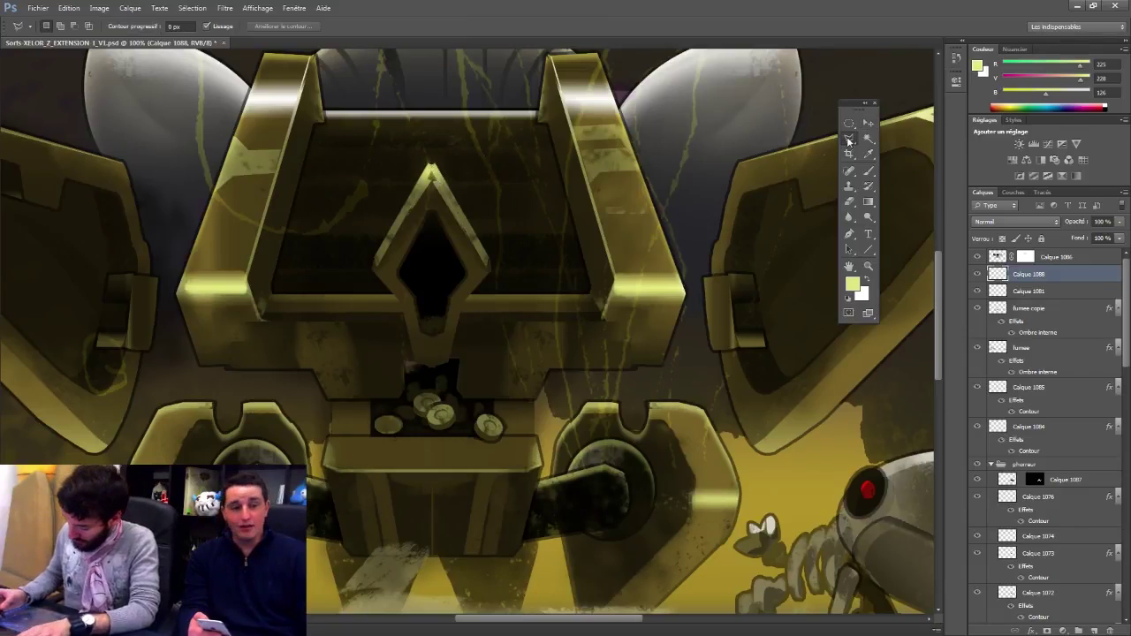
mouse_move(509, 285)
left_mouse_down()
mouse_move(556, 245)
mouse_move(563, 218)
left_mouse_up()
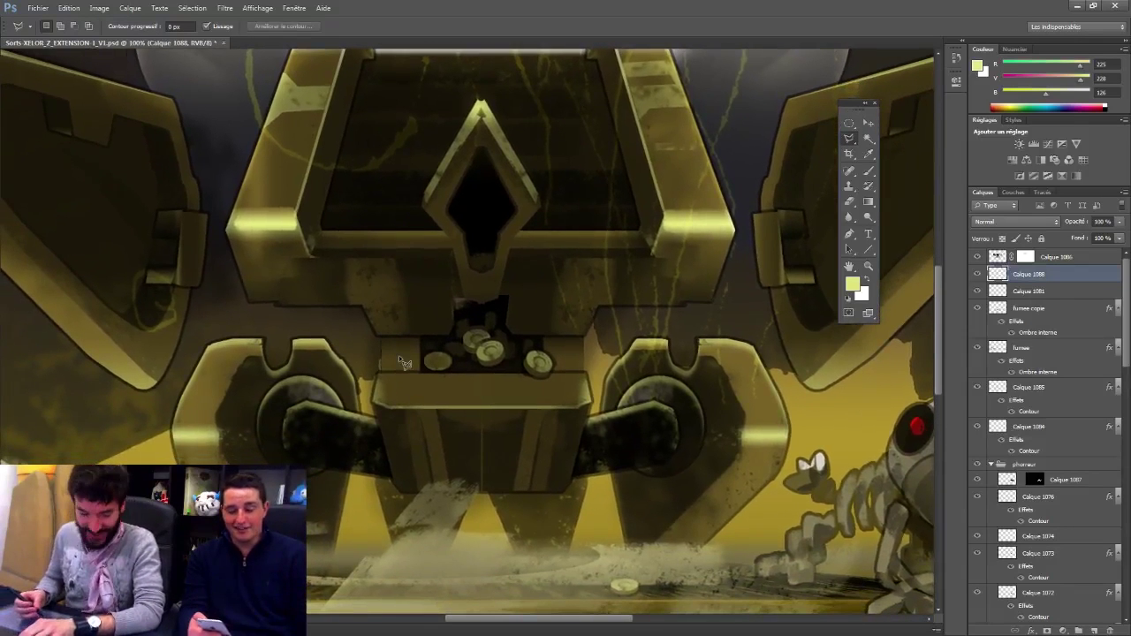
left_click_drag(571, 383, 647, 273)
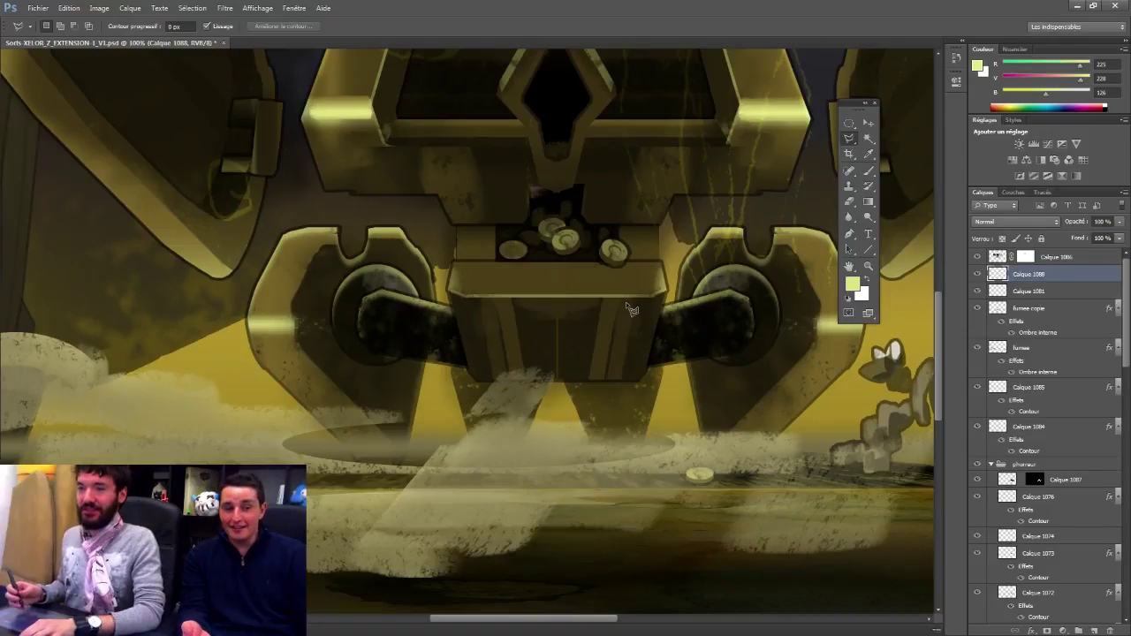
scroll(594, 276, "down", 2)
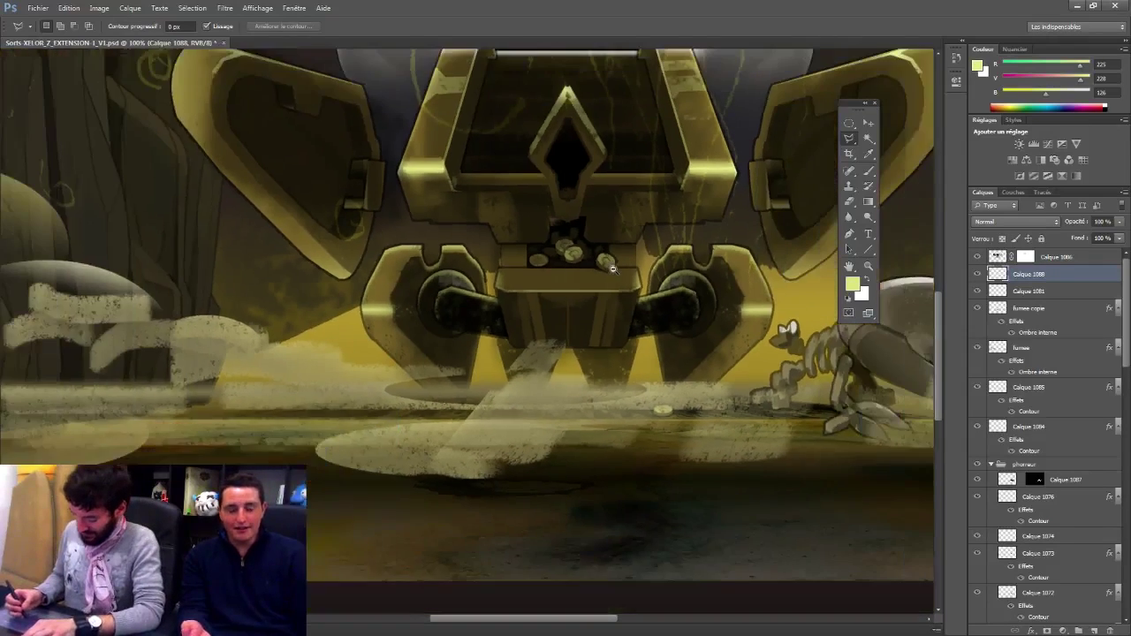
mouse_move(682, 225)
left_mouse_down()
mouse_move(647, 352)
mouse_move(718, 352)
mouse_move(760, 305)
left_mouse_up()
key("v")
right_click(393, 374)
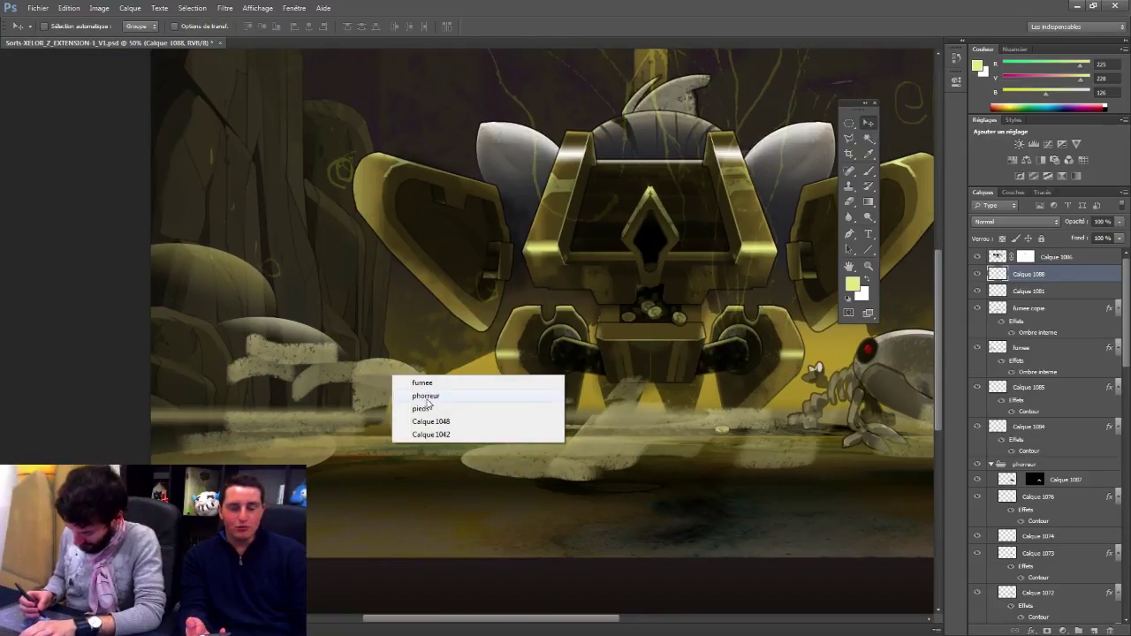
left_click(427, 390)
left_click(1120, 222)
left_click_drag(1119, 237, 1096, 238)
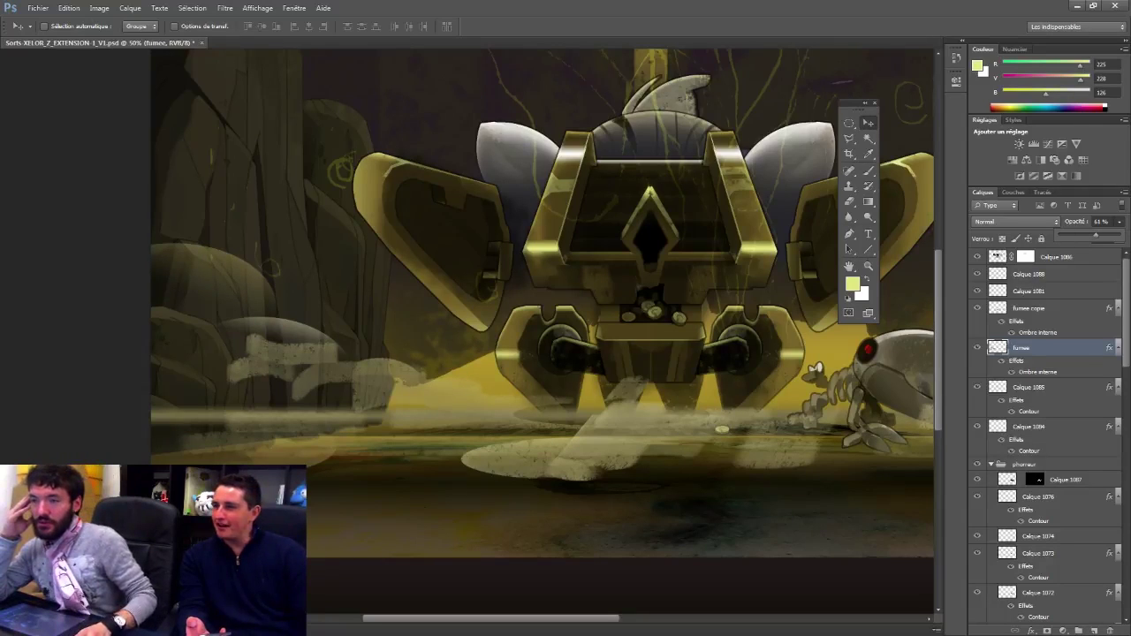
key("Return")
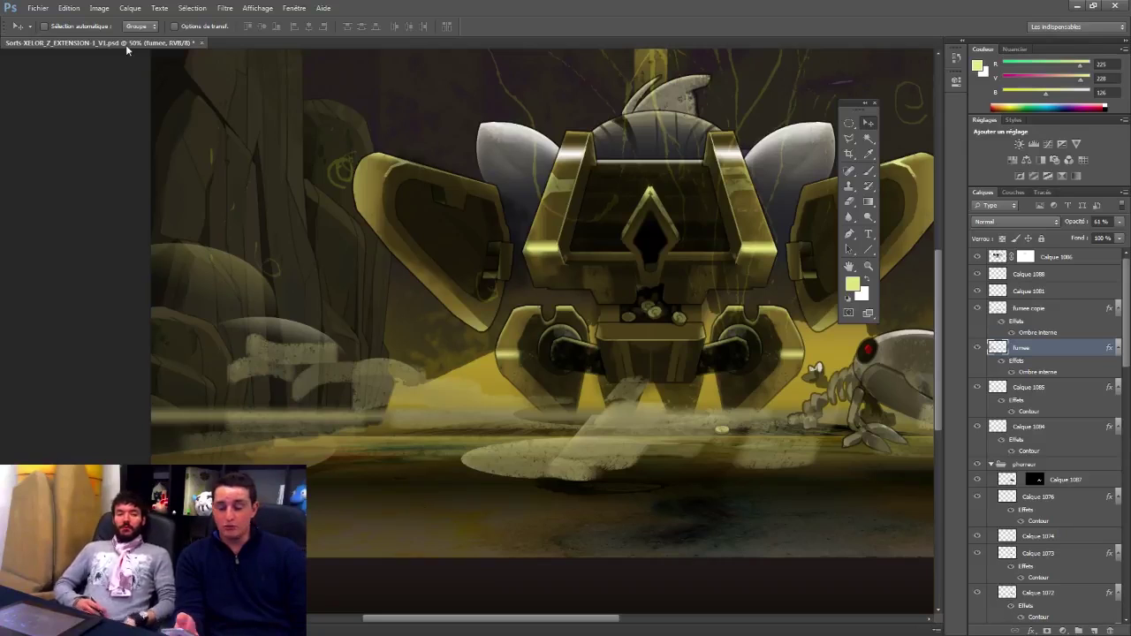
Step: Select the robot's multiply shading layer, Calque 1086, and lower its opacity to 42%
left_click_drag(712, 171, 599, 221)
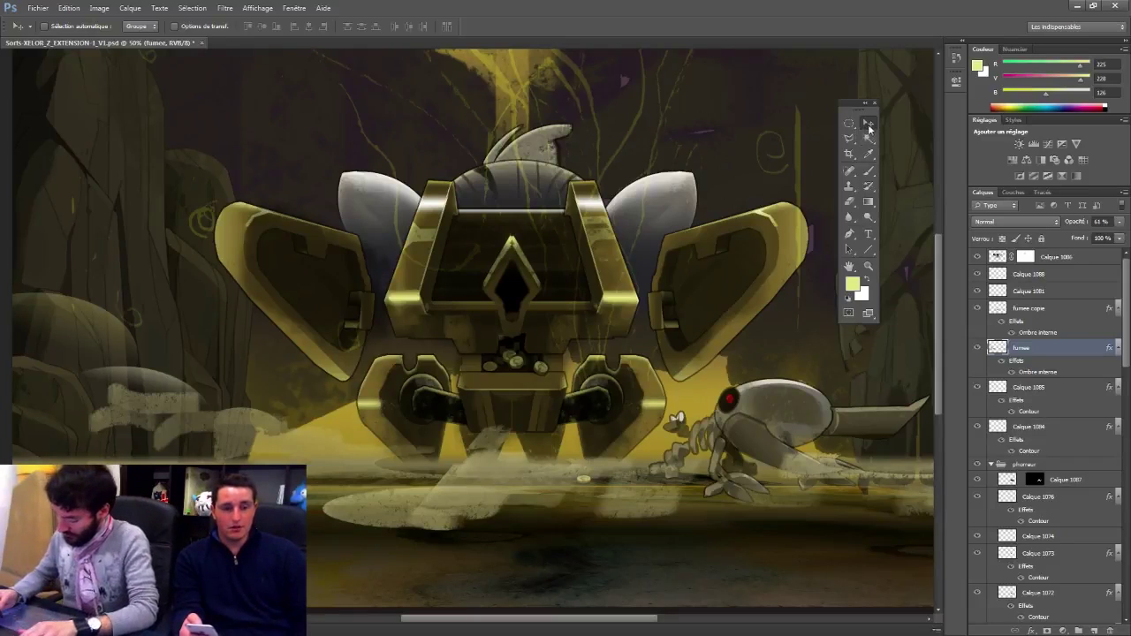
mouse_move(715, 236)
left_mouse_down()
mouse_move(710, 262)
mouse_move(706, 231)
left_mouse_up()
left_click_drag(1126, 317, 1124, 575)
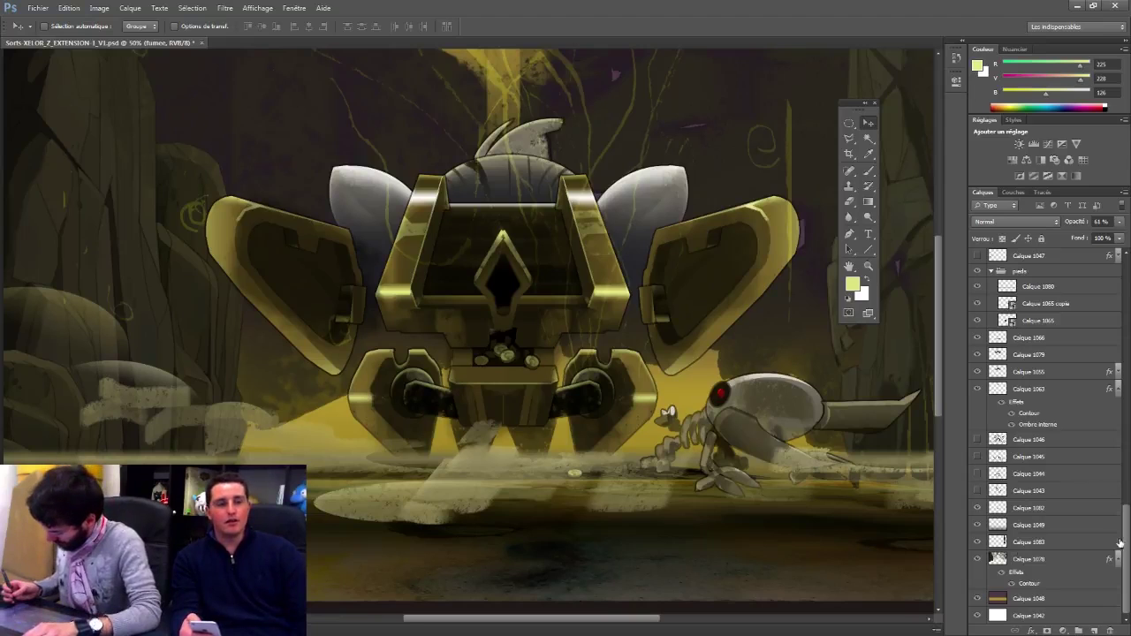
left_click_drag(1127, 533, 1070, 302)
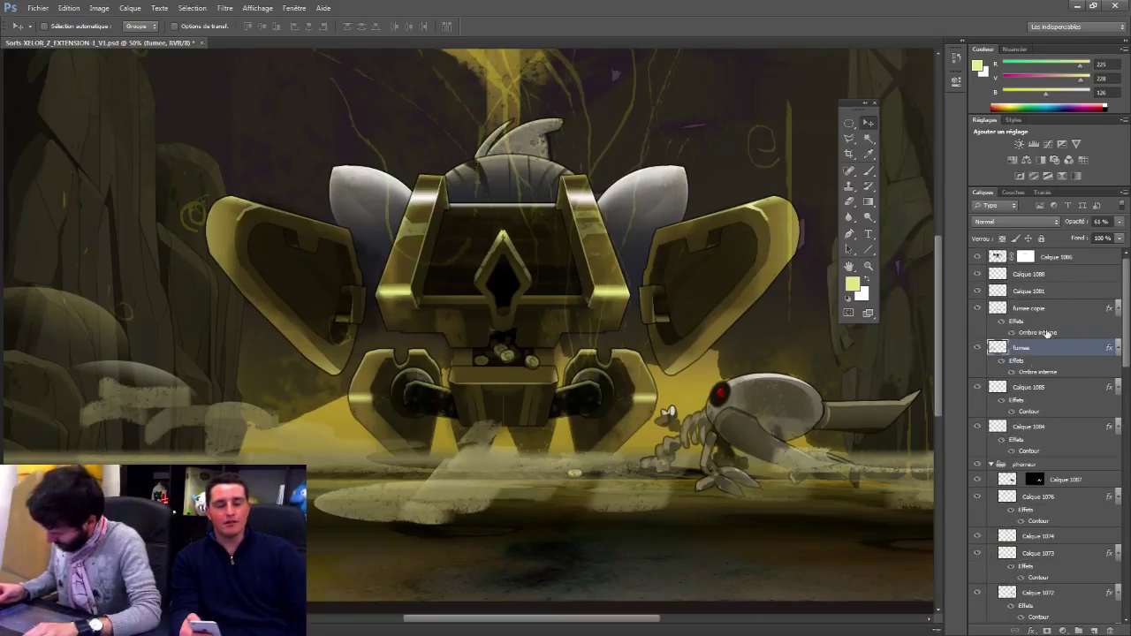
right_click(558, 264)
left_click(580, 267)
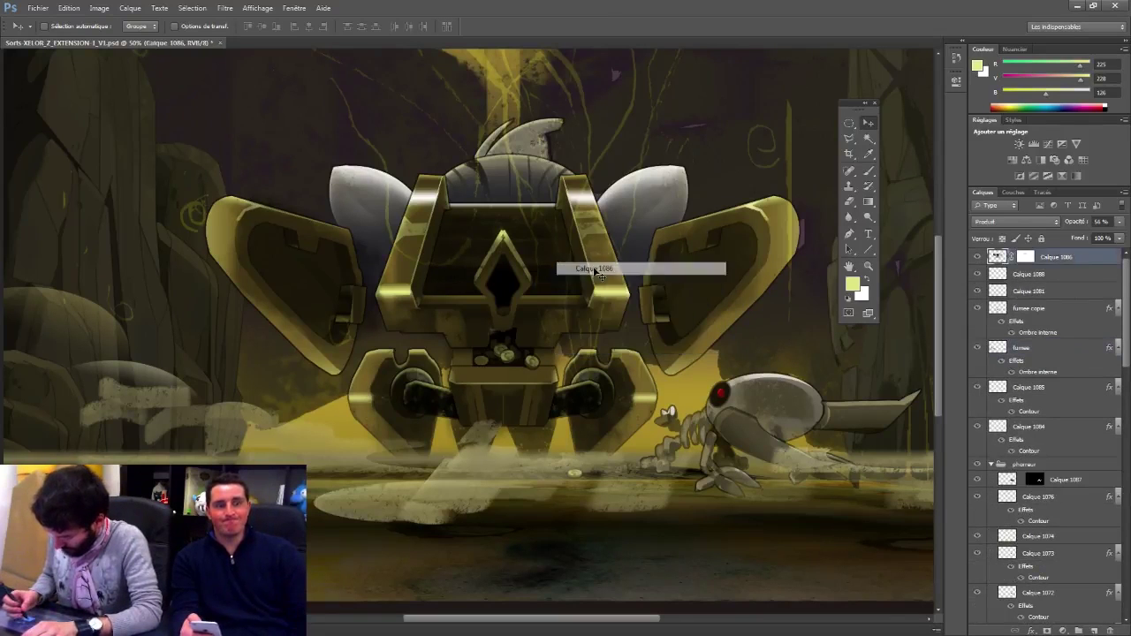
left_click_drag(1120, 222, 1093, 239)
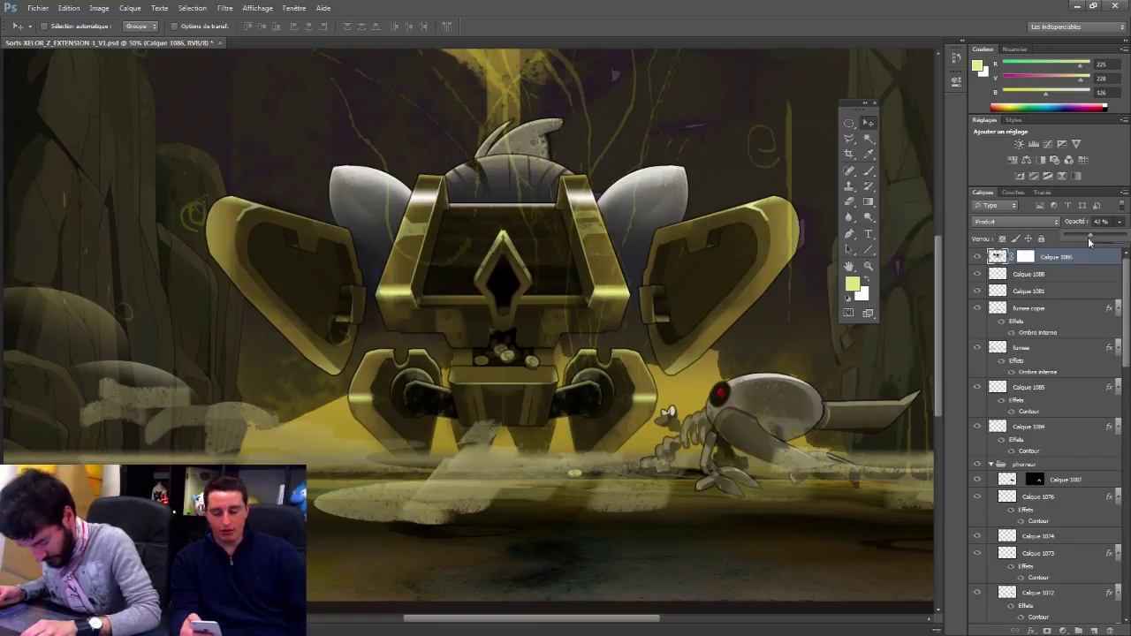
Step: Add a new layer directly above Calque 1082 in the background layers
right_click(777, 237)
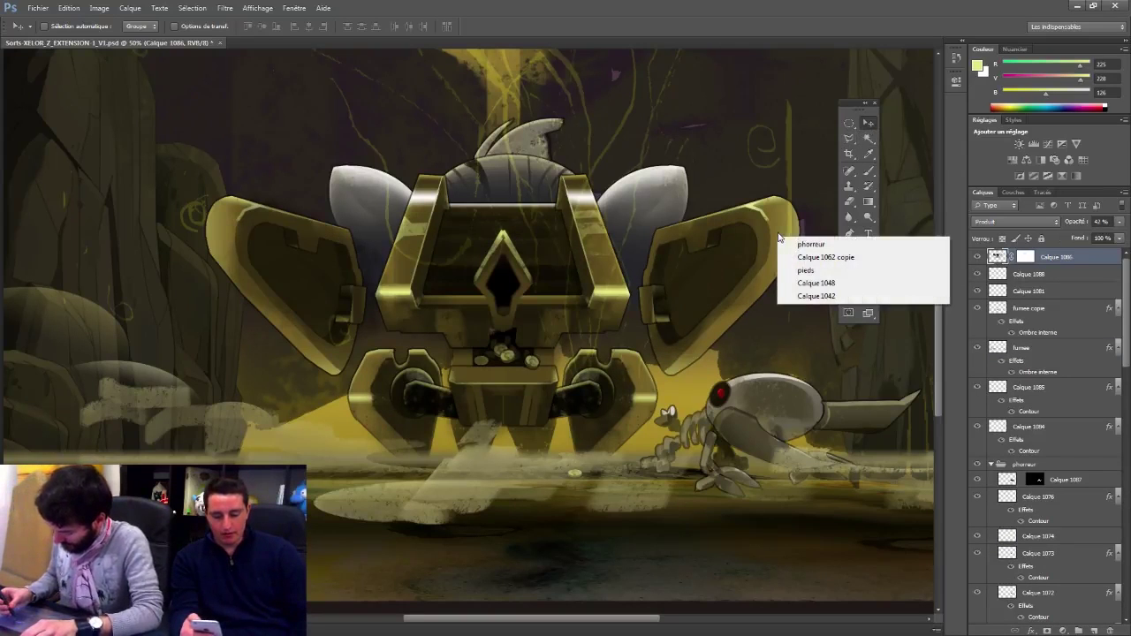
left_click(698, 261)
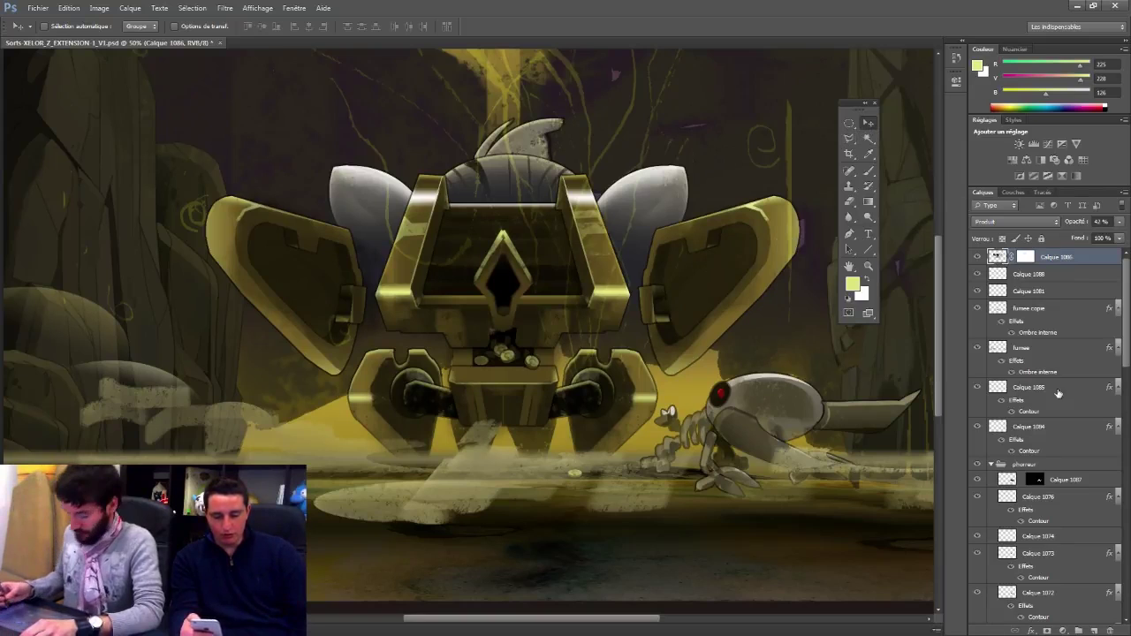
left_click_drag(1119, 367, 1081, 574)
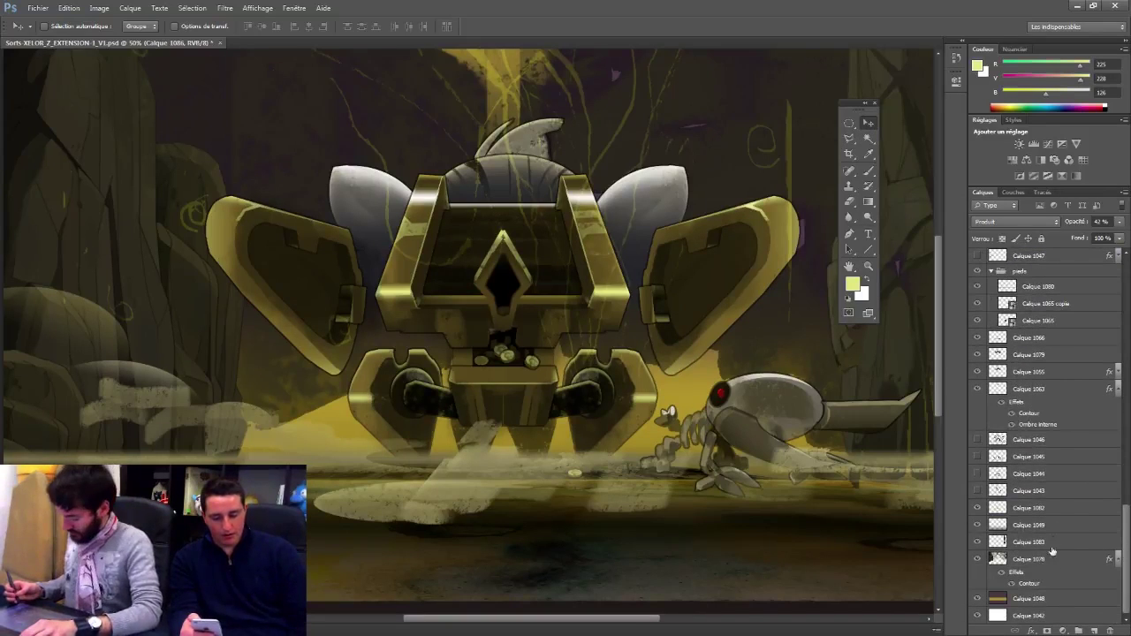
left_click(1039, 508)
left_click(1095, 631)
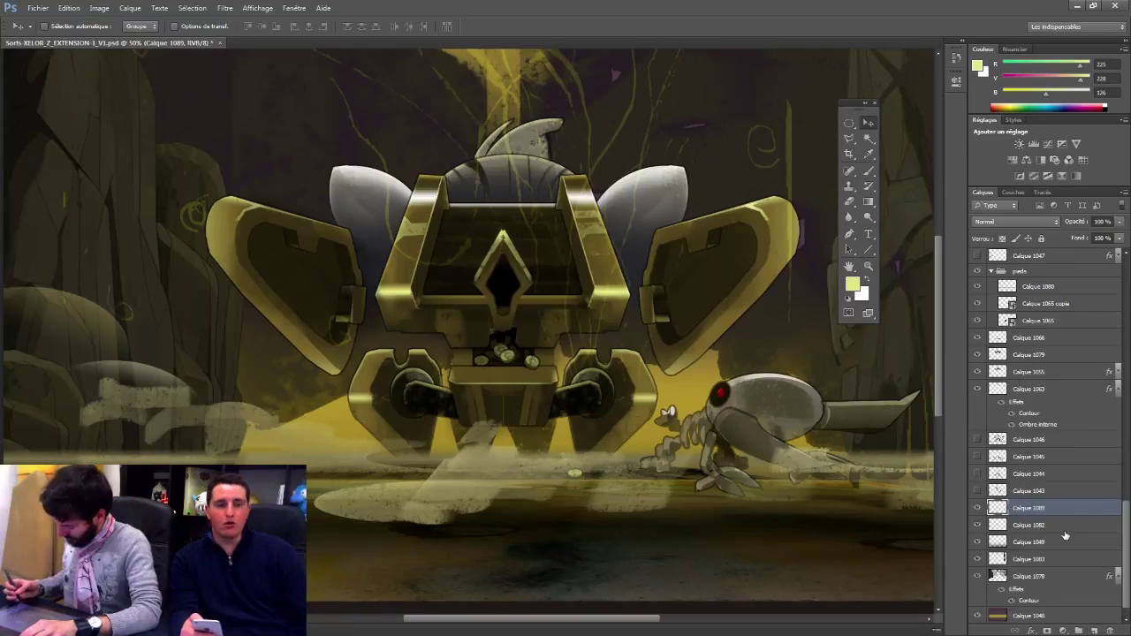
Step: Select a tall rectangle around the robot's centre and fill it with a vertical pale yellow-green light beam using a reflected gradient, then deselect
left_click_drag(850, 123, 884, 121)
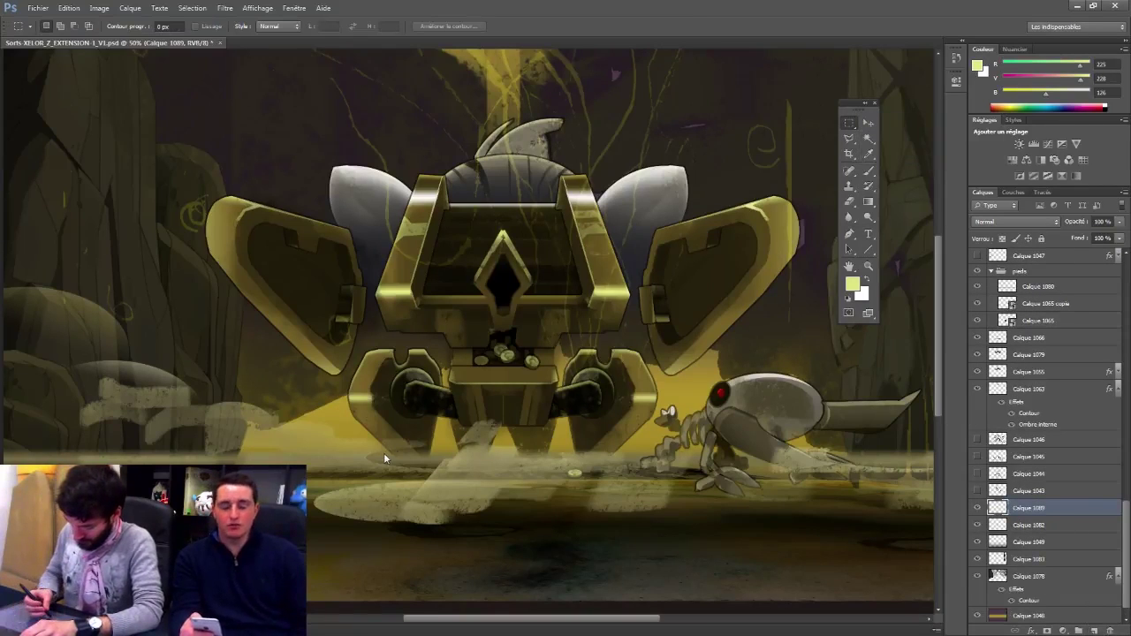
left_click_drag(632, 44, 625, 114)
left_click(869, 202)
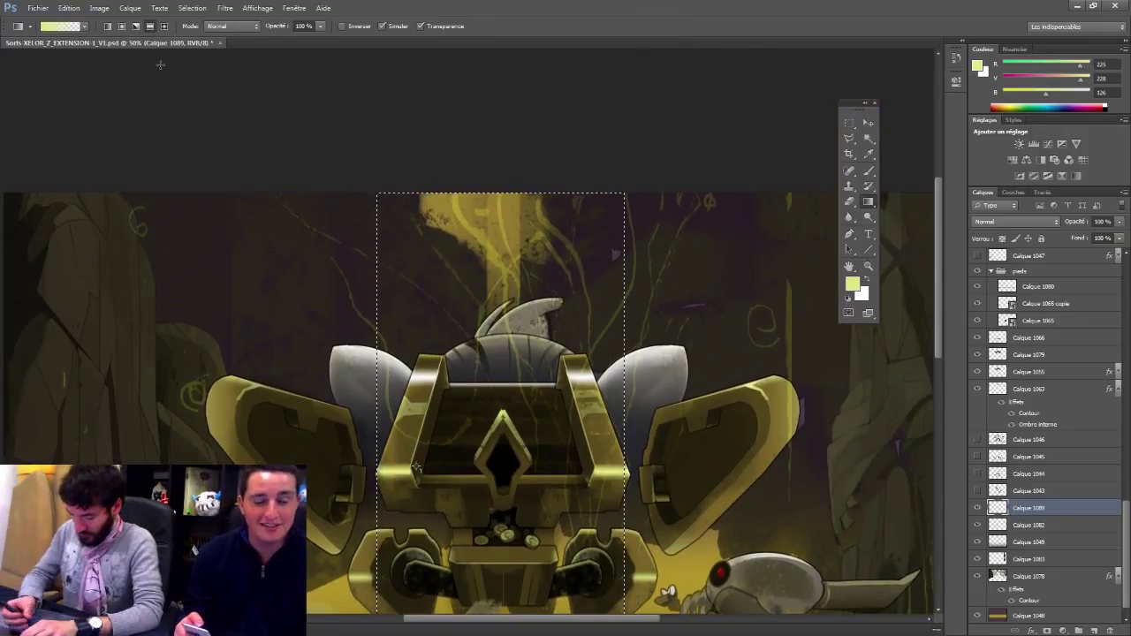
left_click_drag(500, 291, 558, 295)
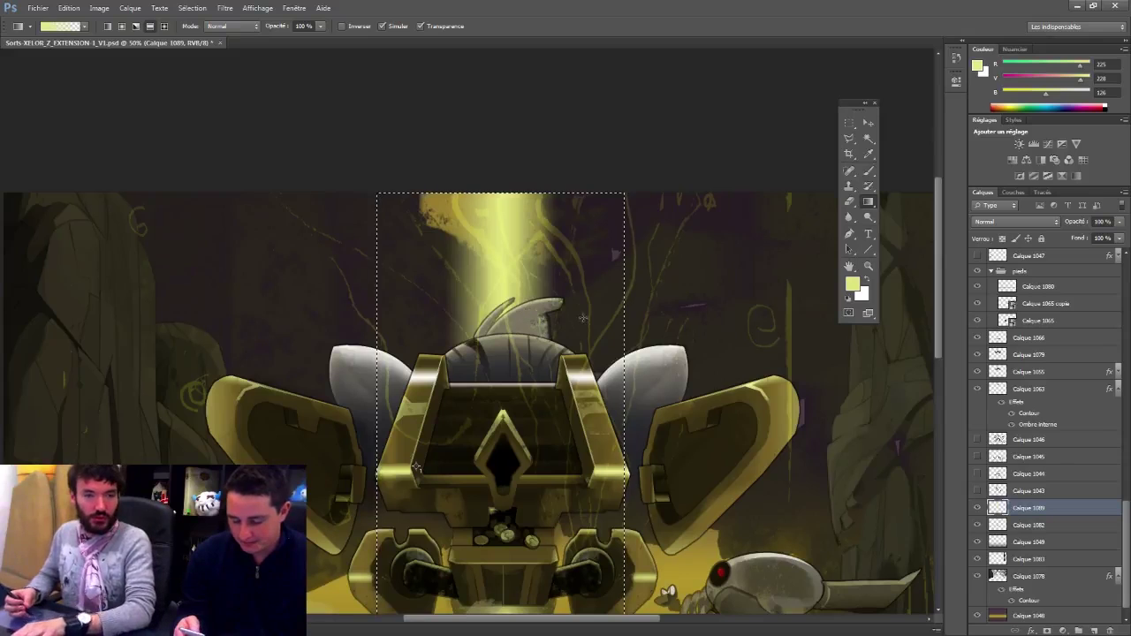
key("ctrl+d")
Step: Save the illustration
scroll(664, 324, "down", 5)
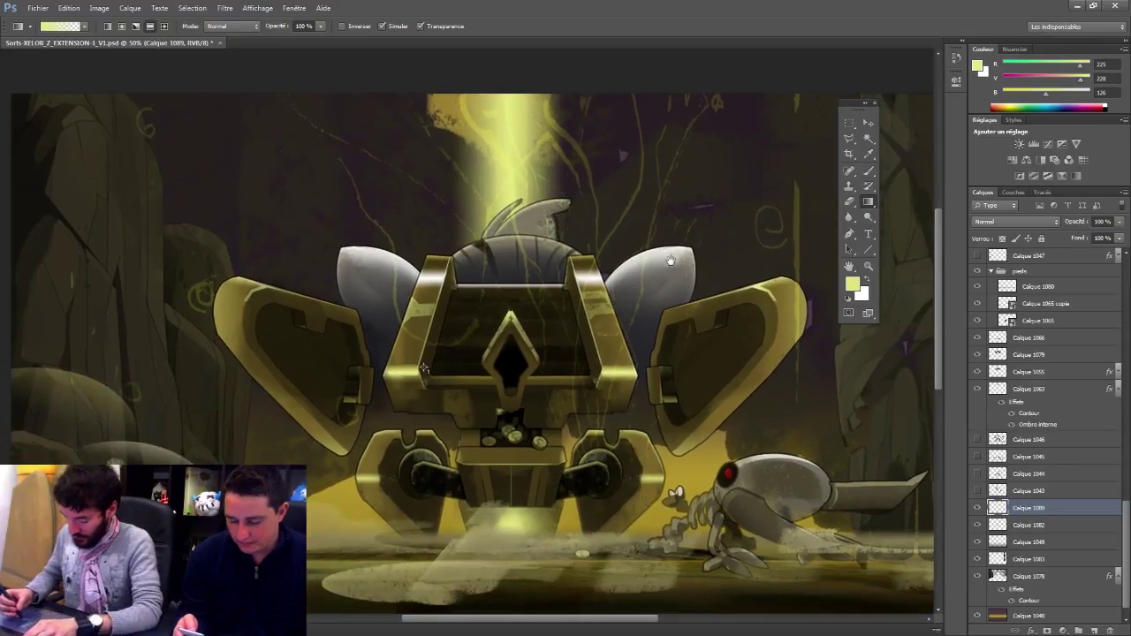
left_click(870, 123)
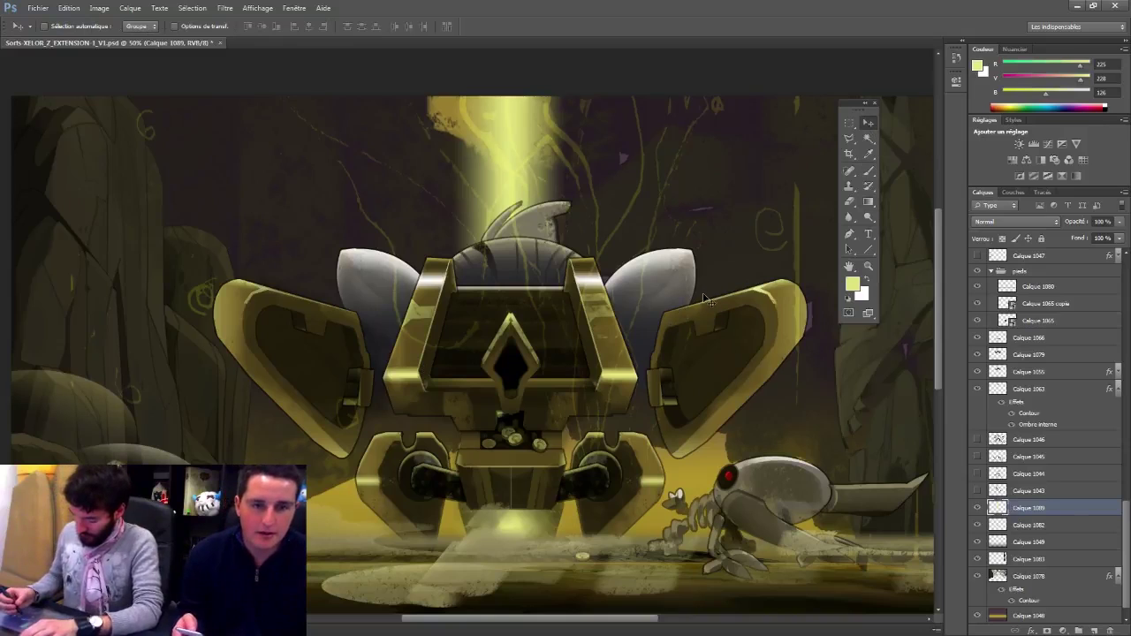
key("ctrl+s")
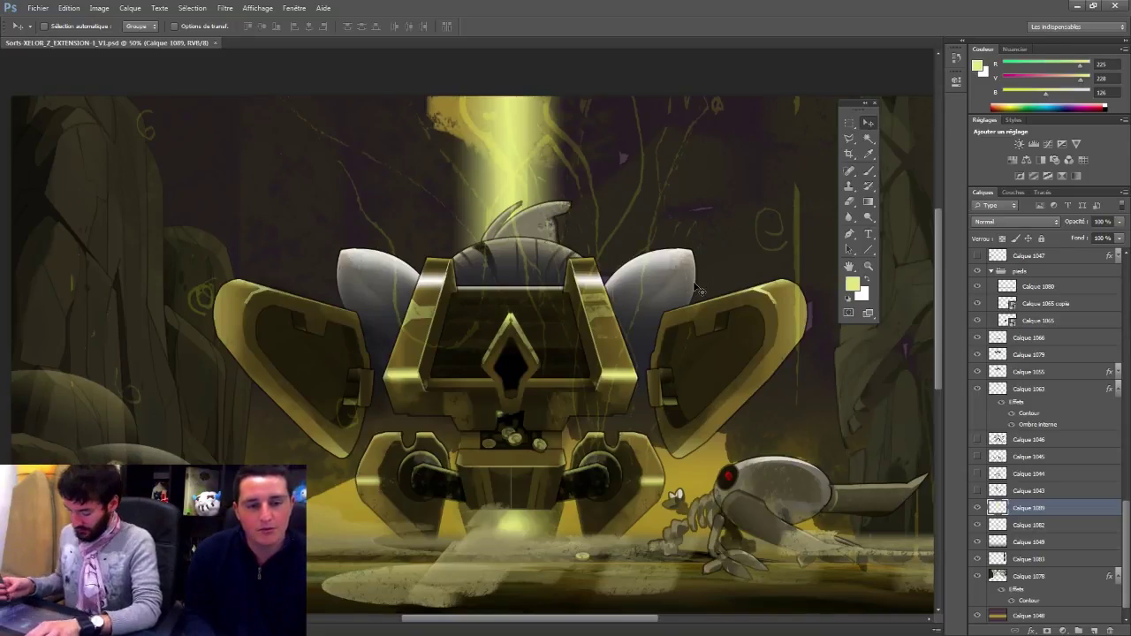
Step: Float the illustration in its own smaller window and move the tools palette clear of the artwork
left_click_drag(192, 43, 178, 95)
left_click_drag(567, 373, 801, 539)
left_click_drag(827, 579, 831, 583)
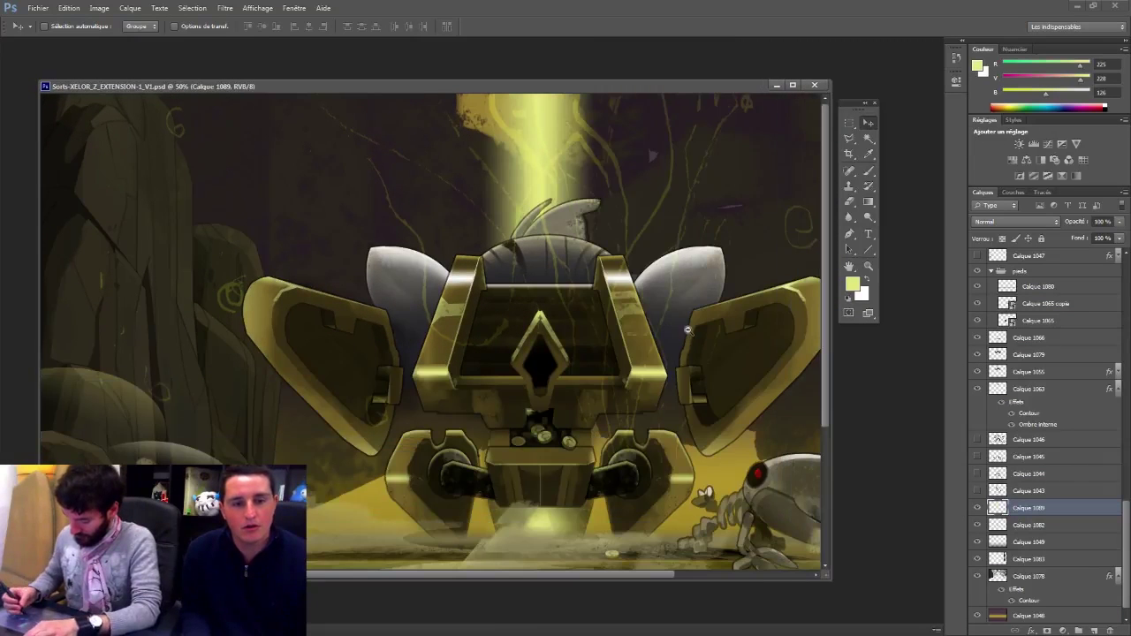
key("ctrl+minus")
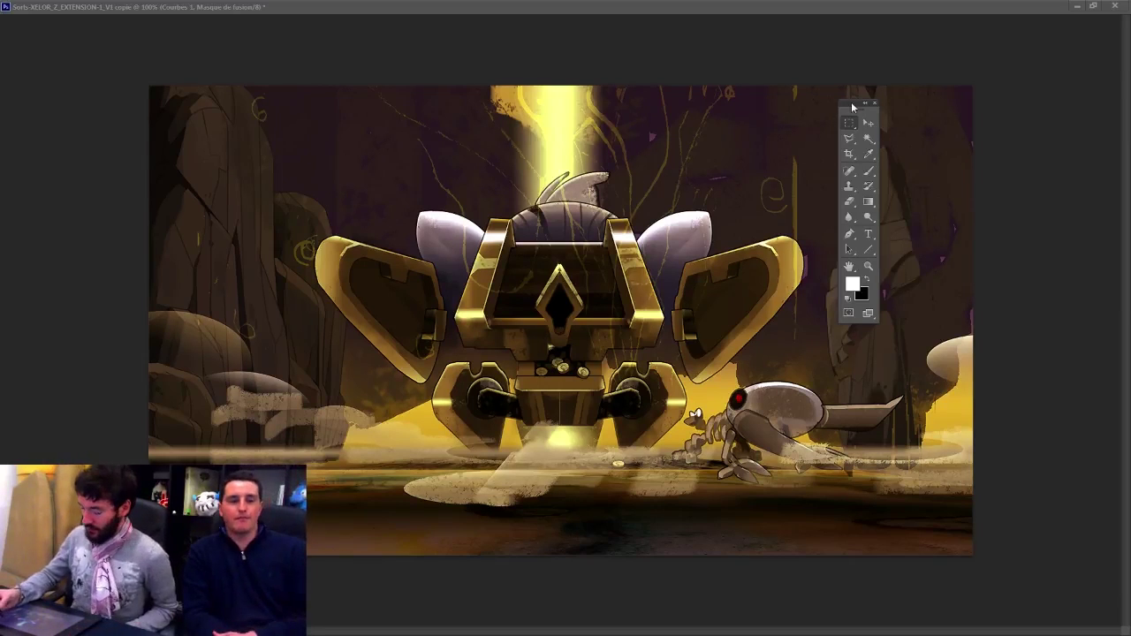
left_click_drag(847, 106, 993, 77)
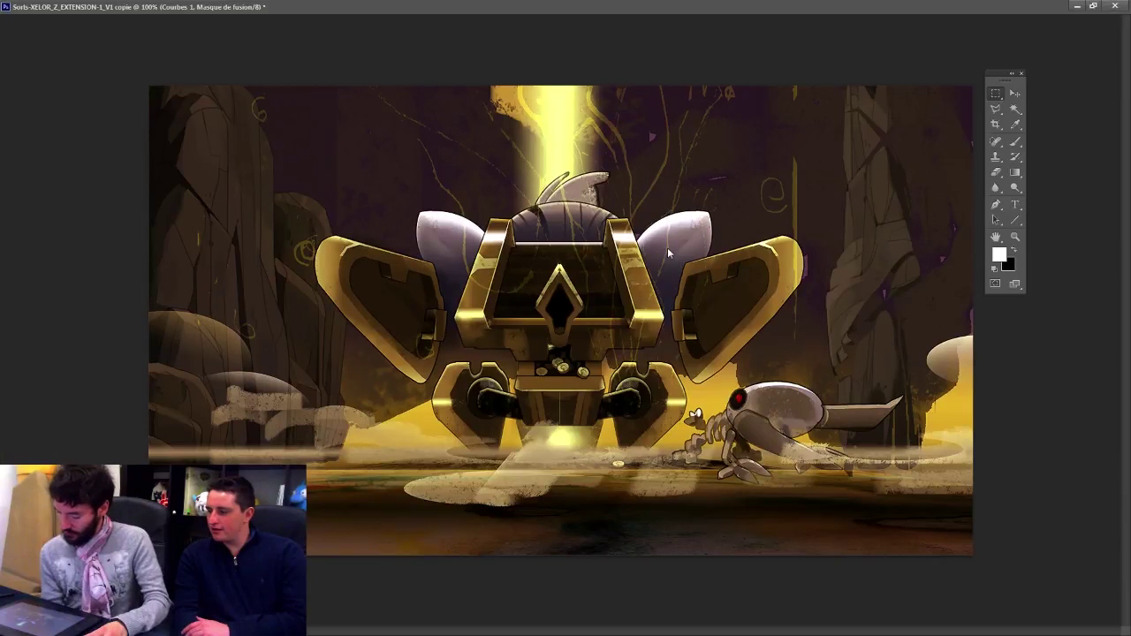
Step: Place the sambalinette image over the copy of the Xelor illustration
key("ctrl+v")
key("Return")
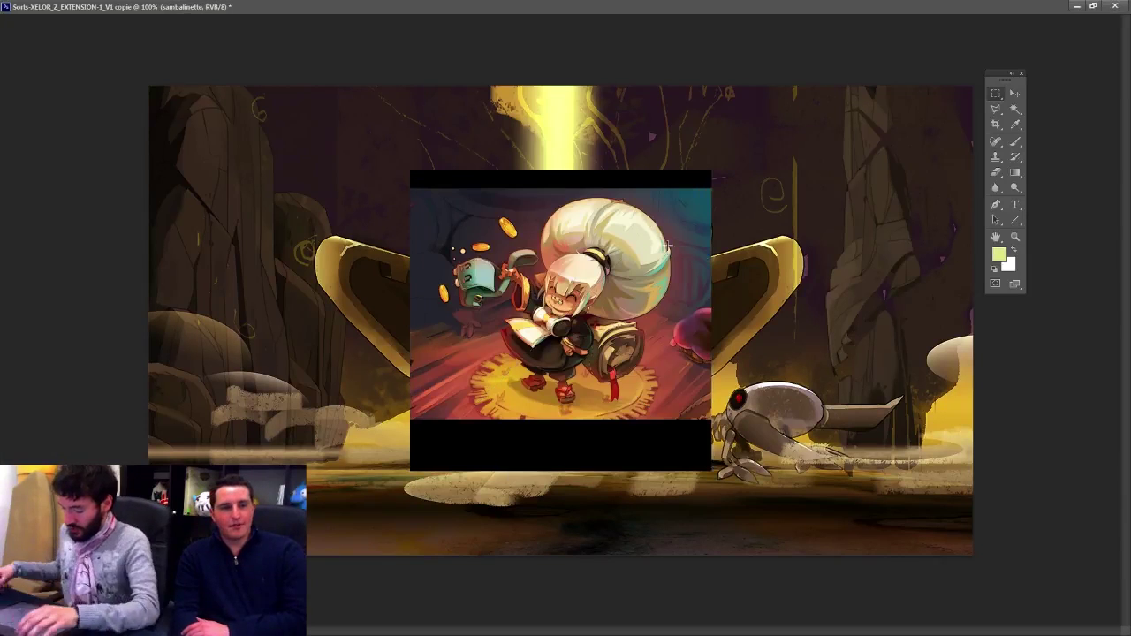
Step: Close the copy of the illustration without saving it
left_click(1093, 6)
left_click(849, 77)
left_click(579, 246)
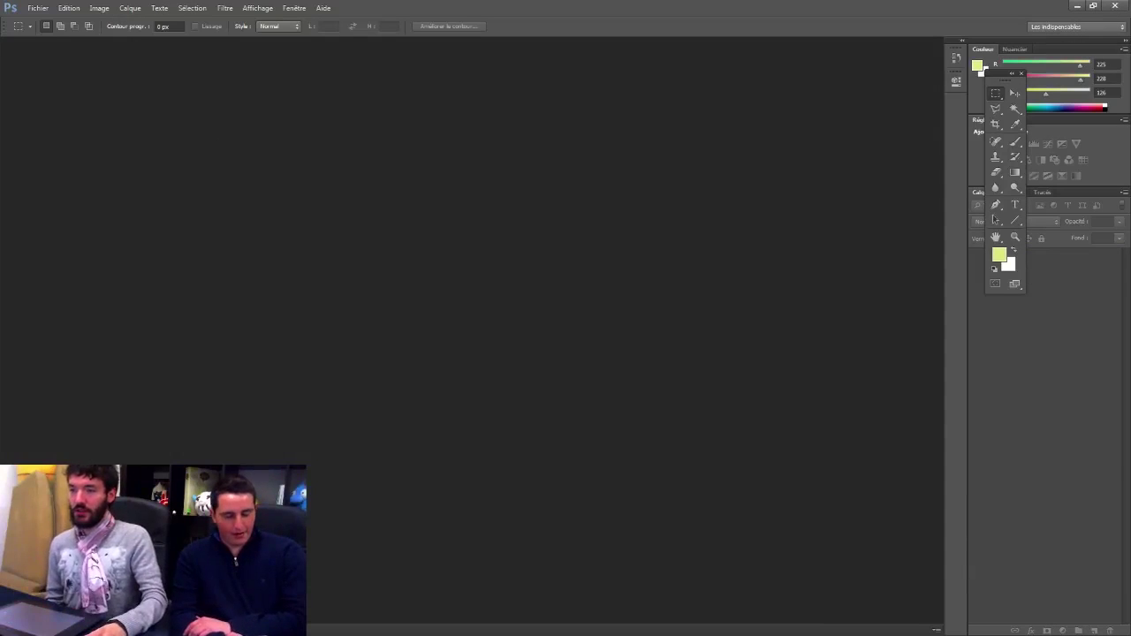
Step: Open sambalinette.png as its own document and show it at 200%
left_click_drag(546, 619, 450, 488)
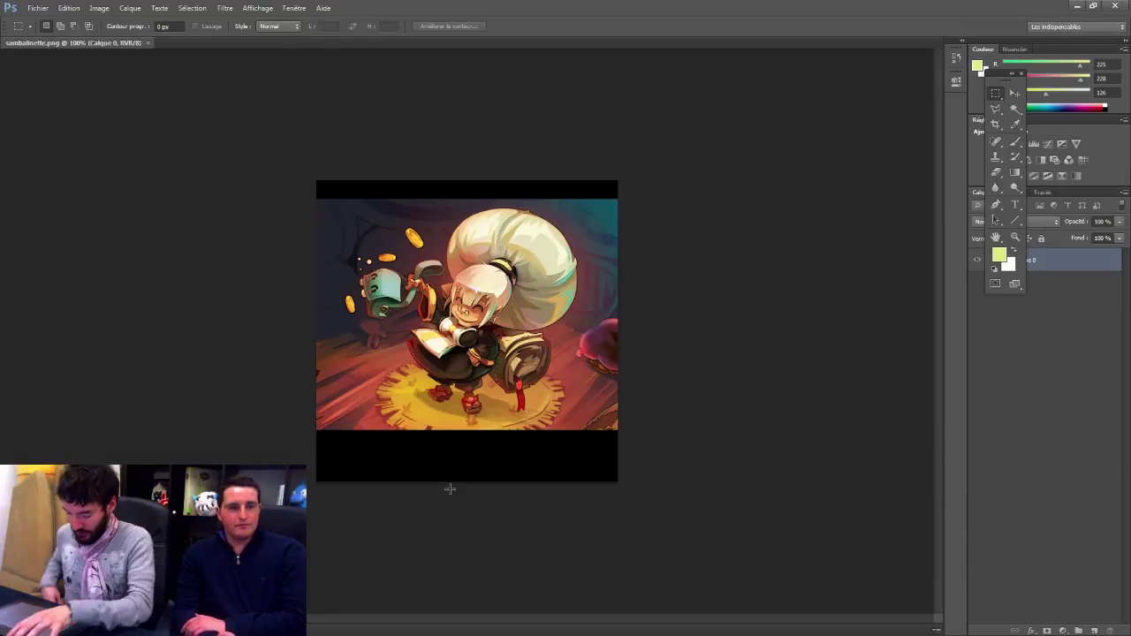
scroll(524, 294, "up", 2)
scroll(541, 315, "down", 1)
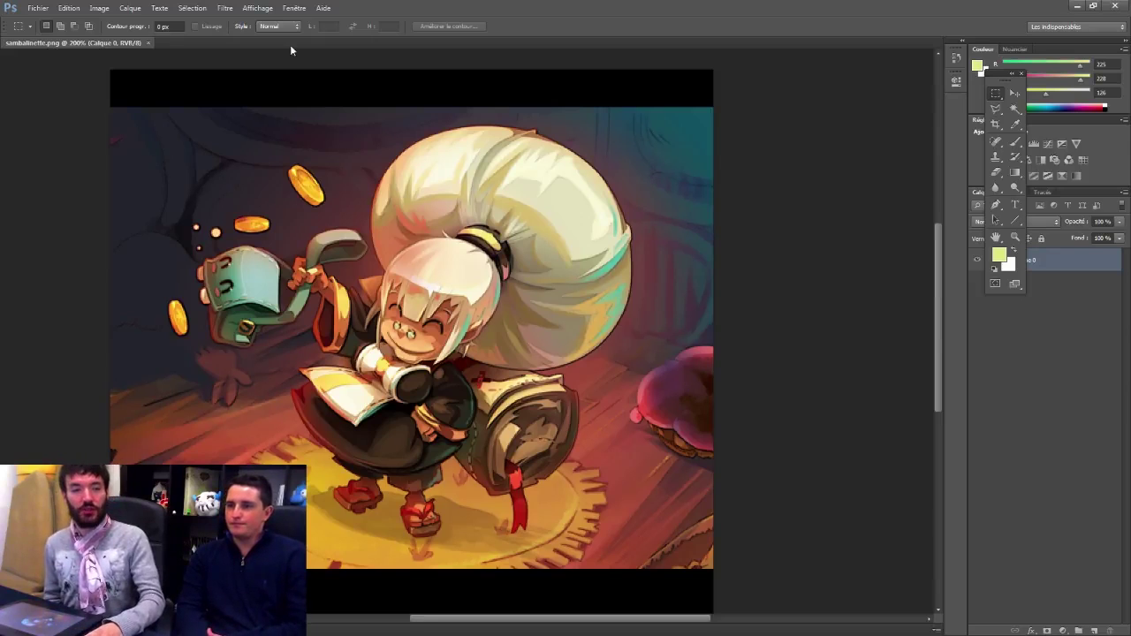
Step: Place the phorreur_corrompu image above the sambalinette picture and shift it so it covers the canvas up to its left edge
key("ctrl+t")
key("Return")
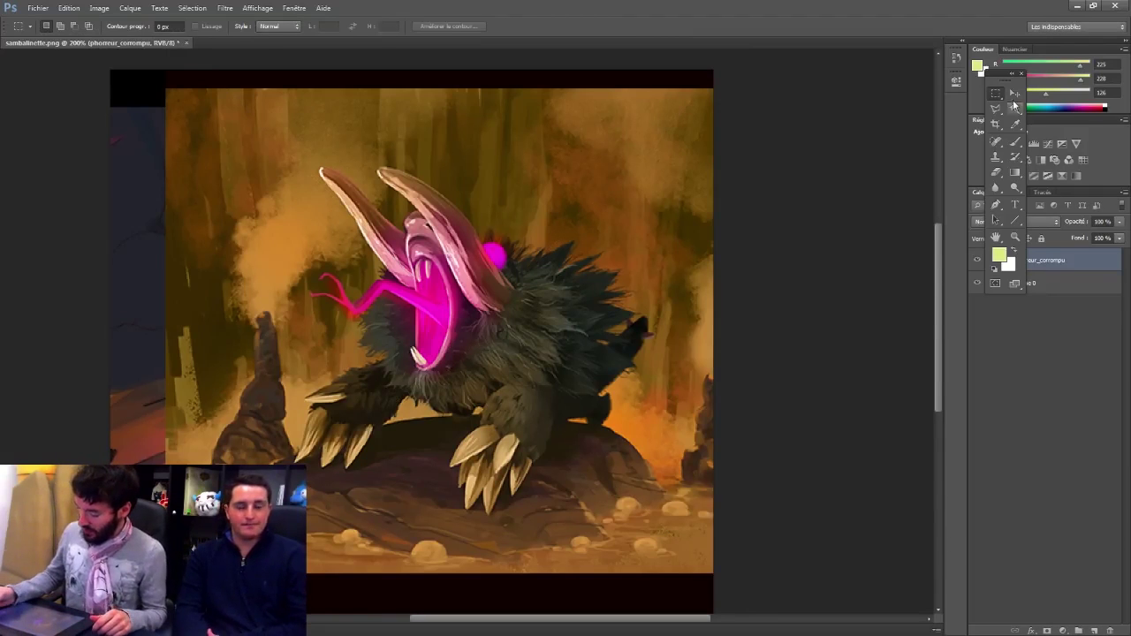
key("v")
left_click_drag(546, 262, 494, 267)
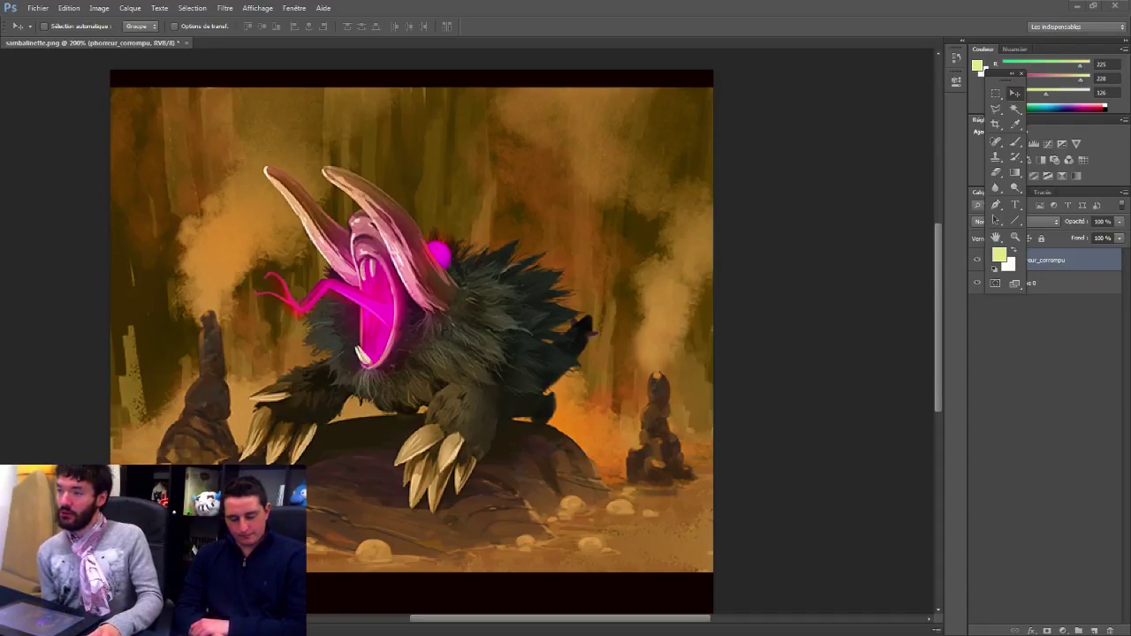
Step: Place the coffre_fort image on top of the other two and shift it to cover the canvas
left_click_drag(741, 635, 452, 374)
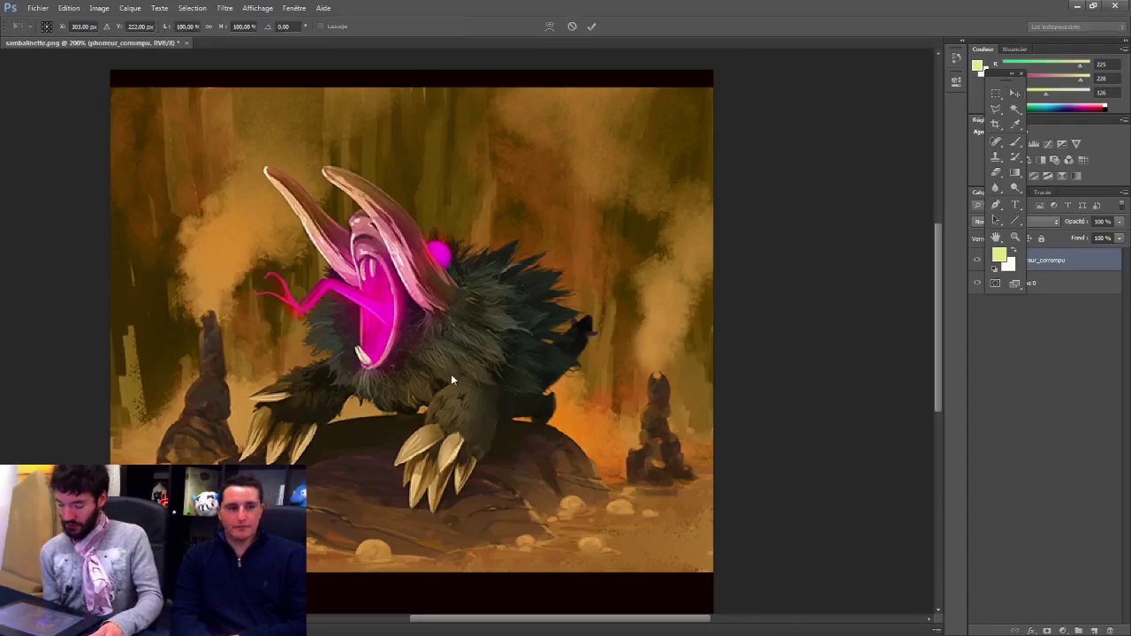
key("Return")
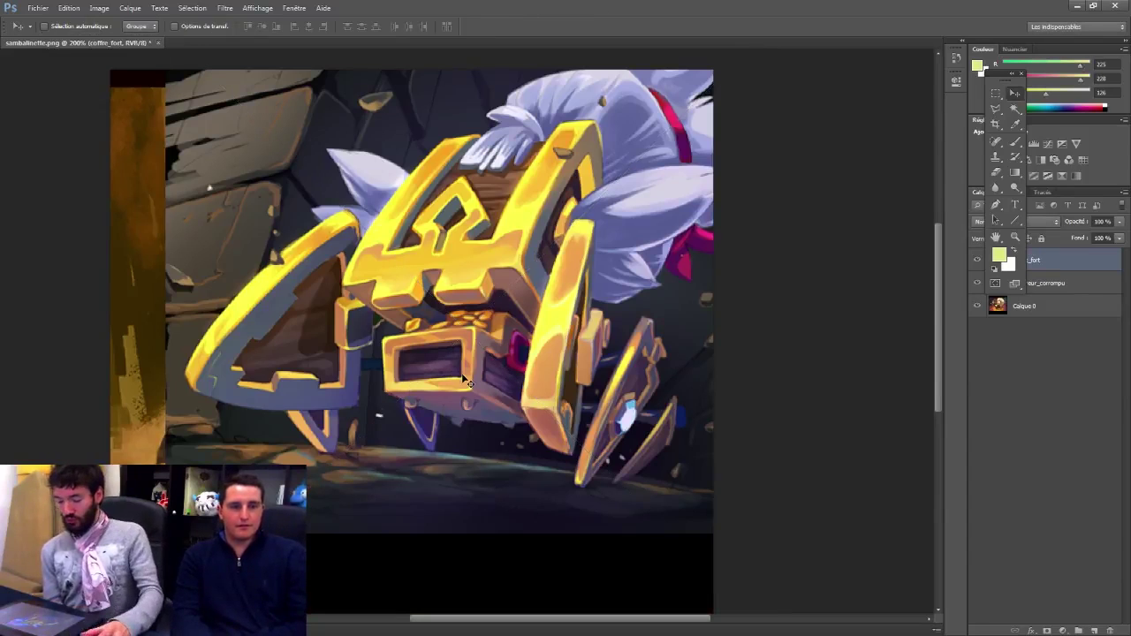
left_click_drag(516, 213, 468, 237)
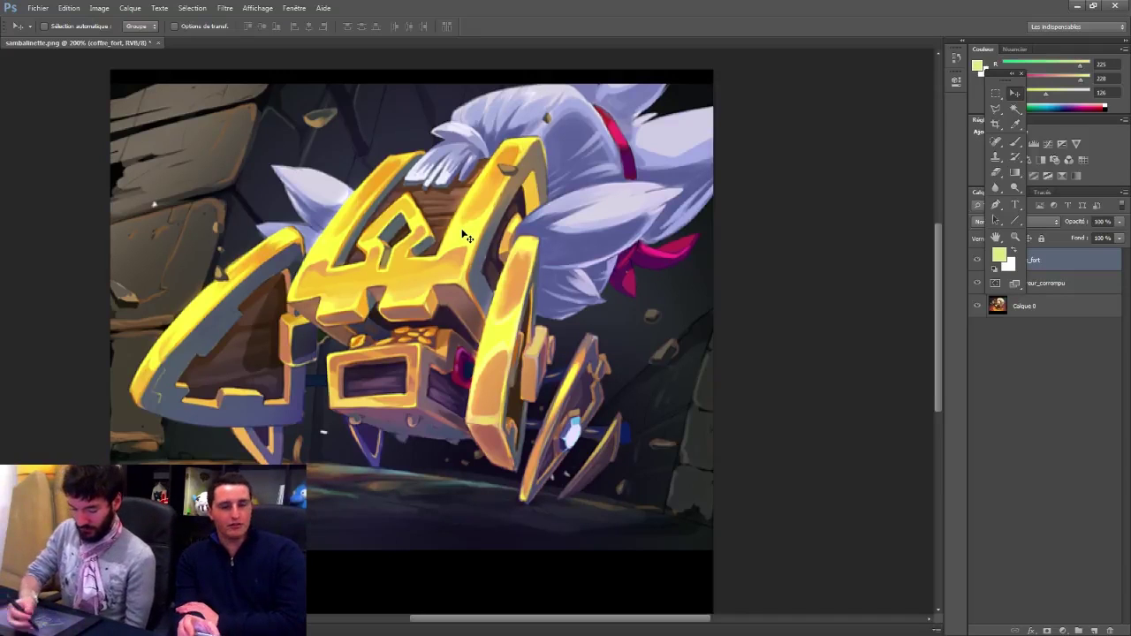
Step: Close the sambalinette.png document without saving the placed images
left_click(159, 42)
left_click(566, 243)
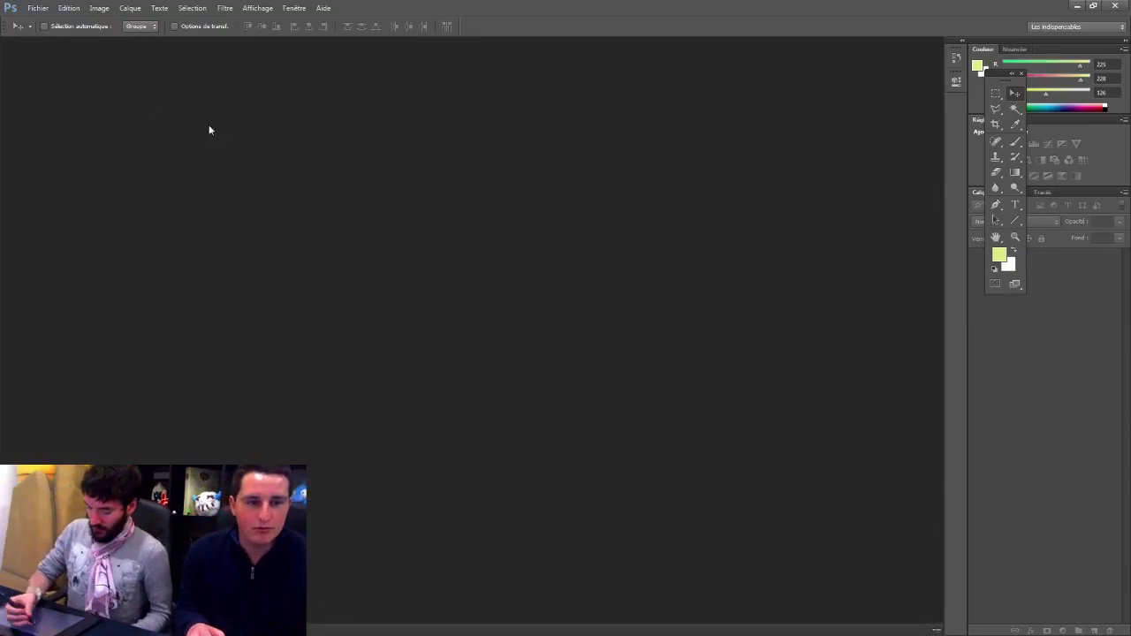
left_click(38, 8)
mouse_move(105, 90)
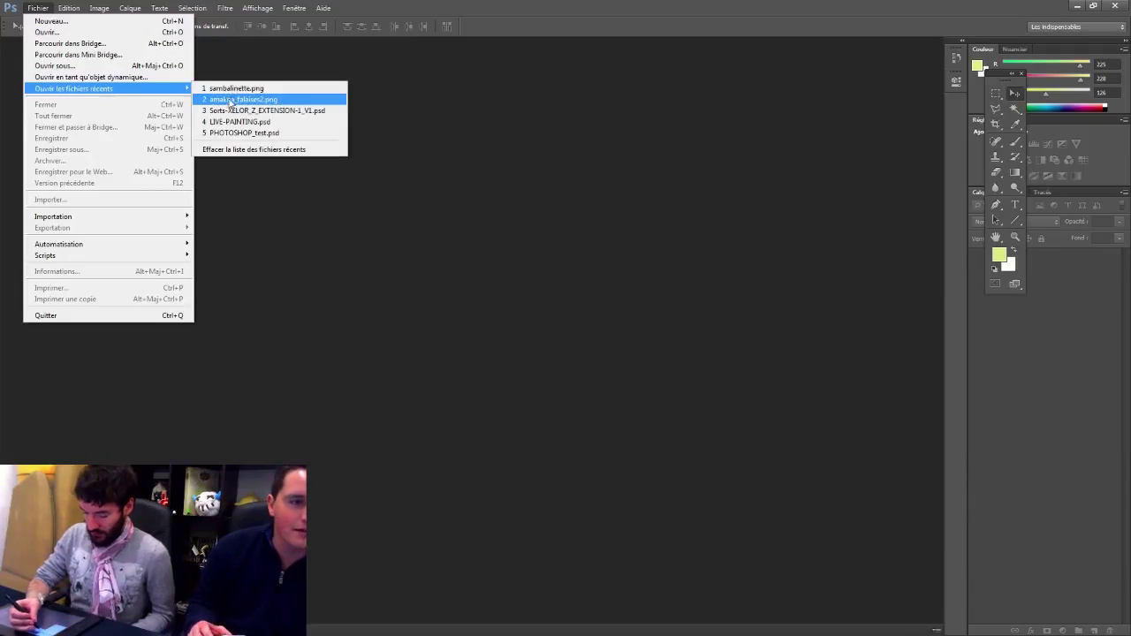
left_click(38, 8)
left_click(38, 8)
left_click(50, 23)
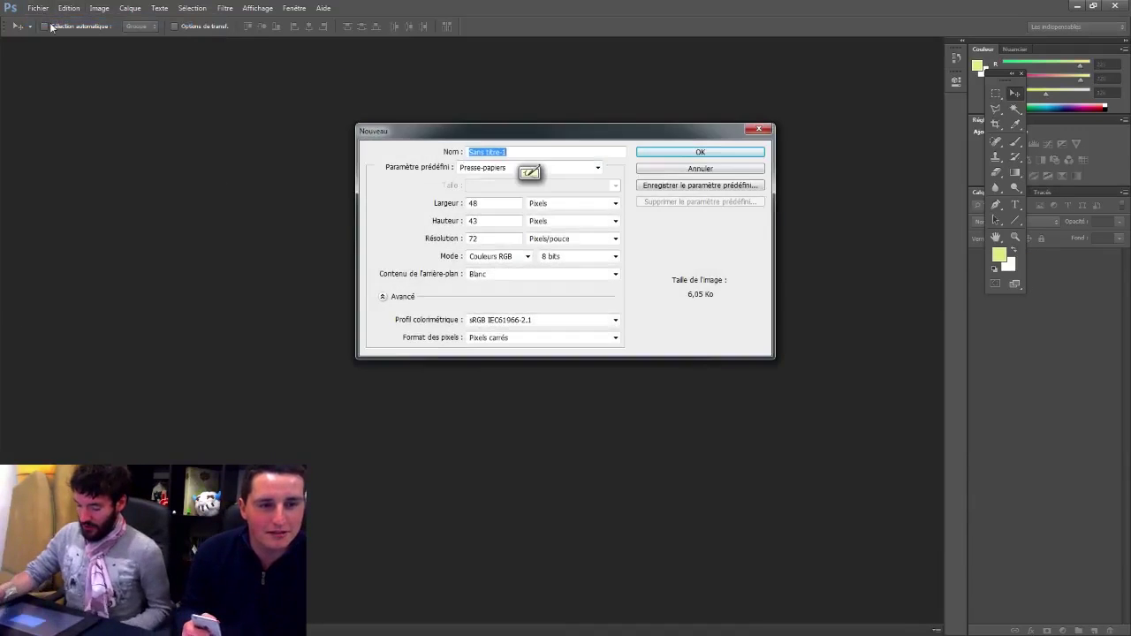
key("Return")
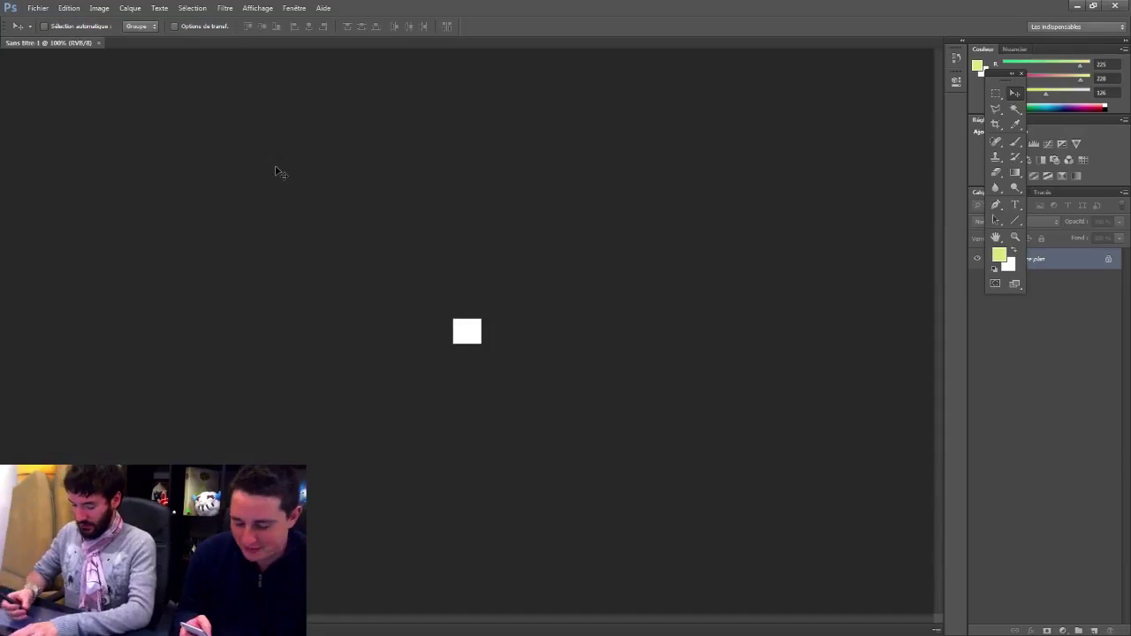
left_click(99, 42)
Step: Create a new A4 document from the international paper preset, 210 x 297 mm at 300 pixels/inch in RGB with a white background
left_click(44, 8)
left_click(54, 27)
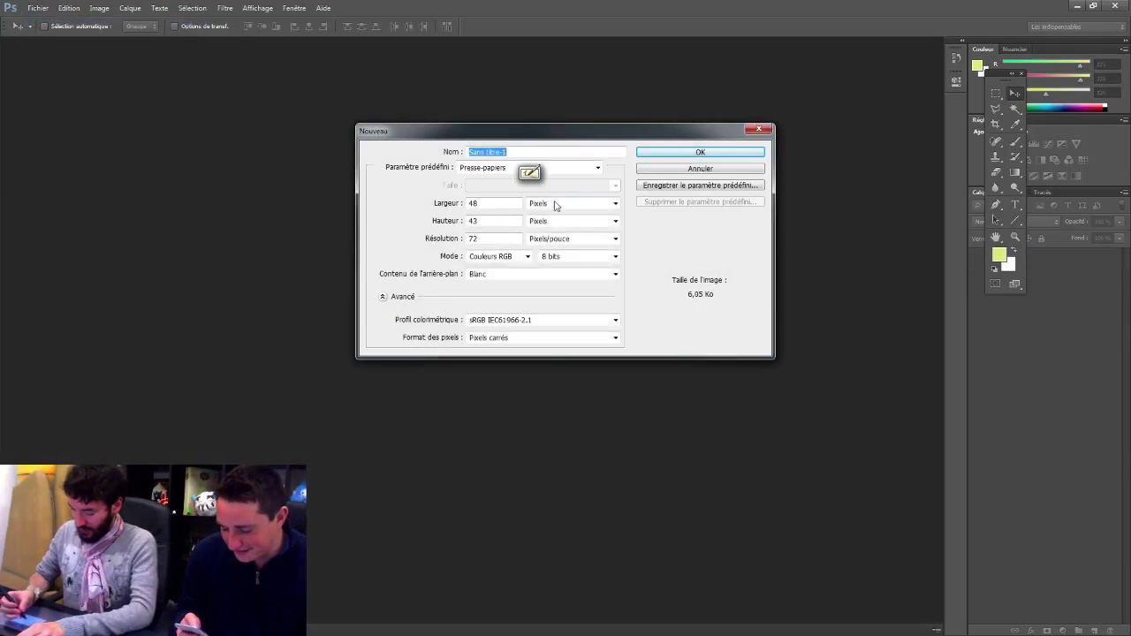
left_click(531, 167)
left_click(511, 219)
left_click(497, 186)
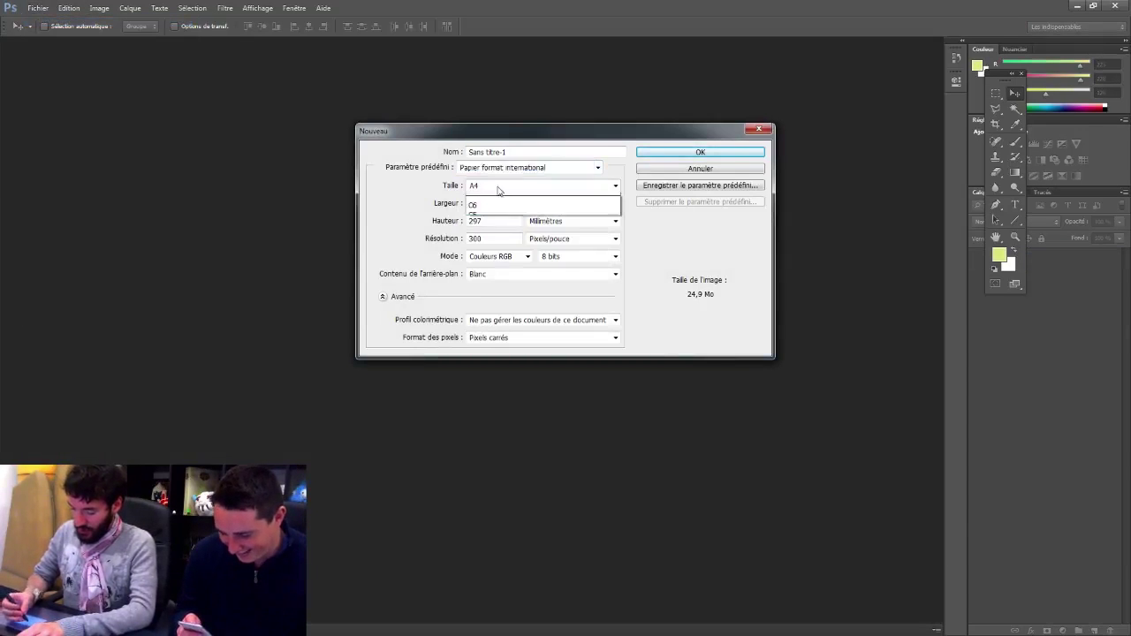
left_click(498, 199)
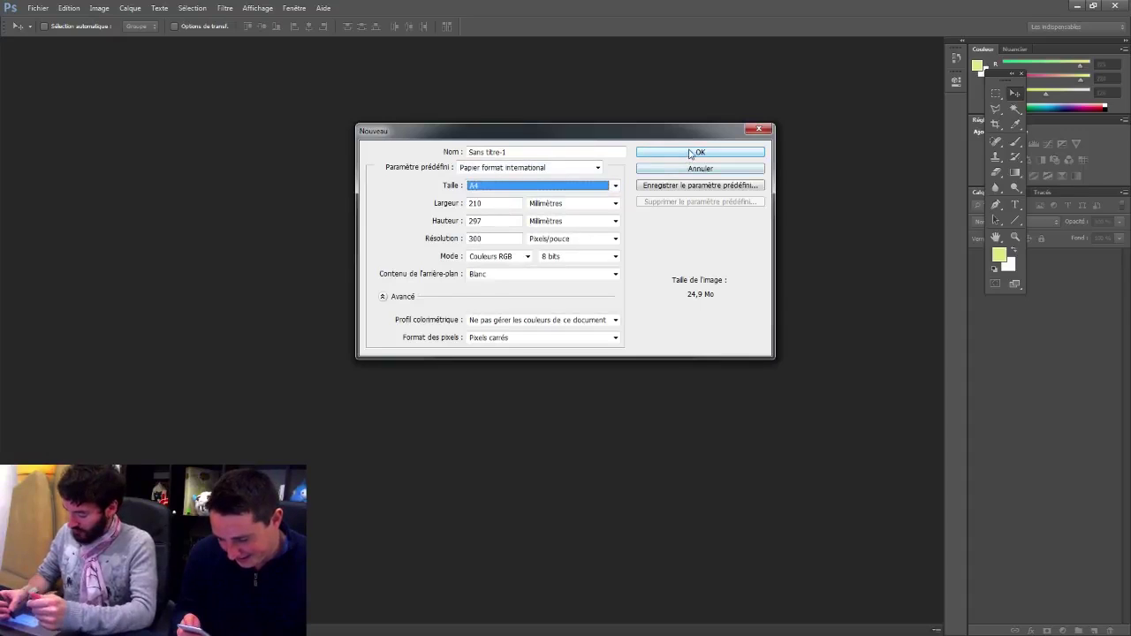
left_click(690, 153)
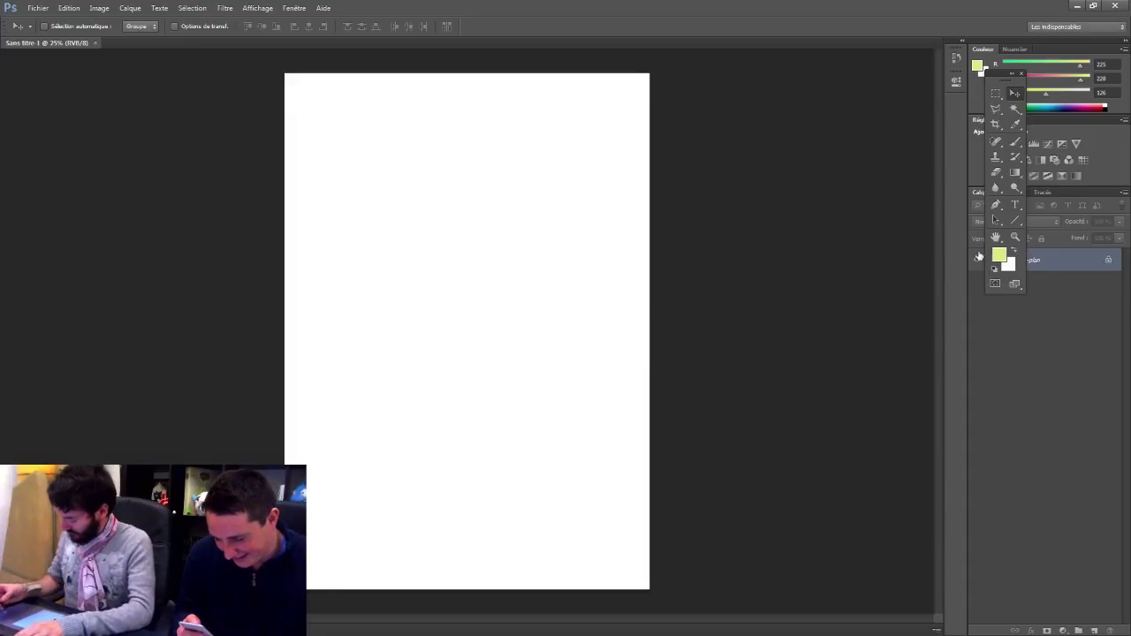
Step: Add a new layer above the white background and prepare a black brush of 23 px for sketching
key("d")
left_click(1094, 631)
key("b")
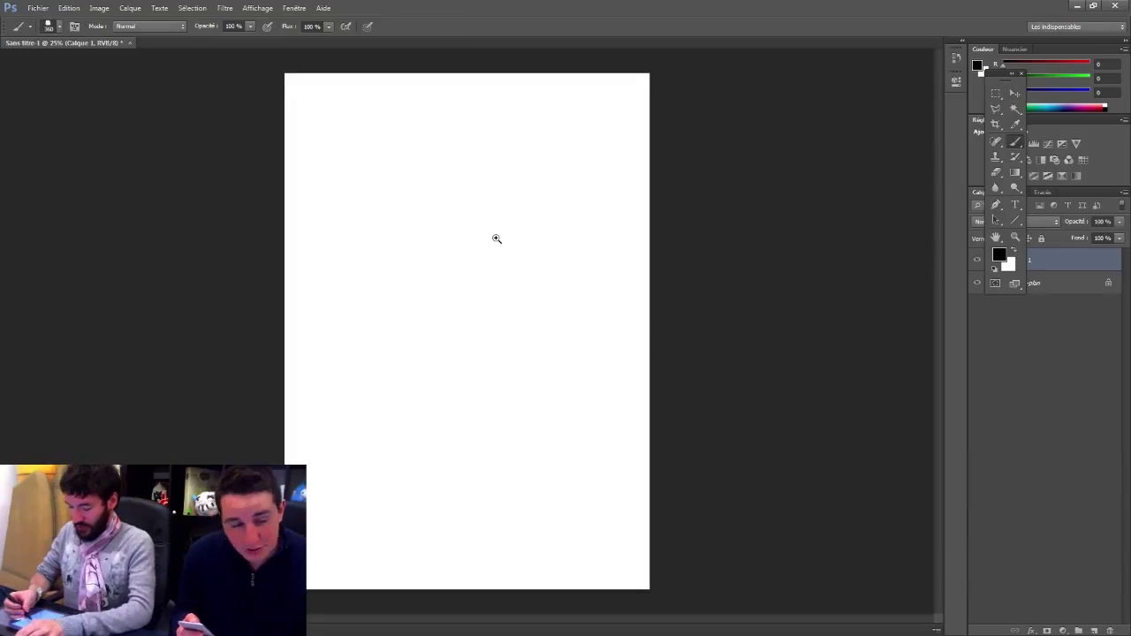
key("ctrl+plus")
right_click(513, 238)
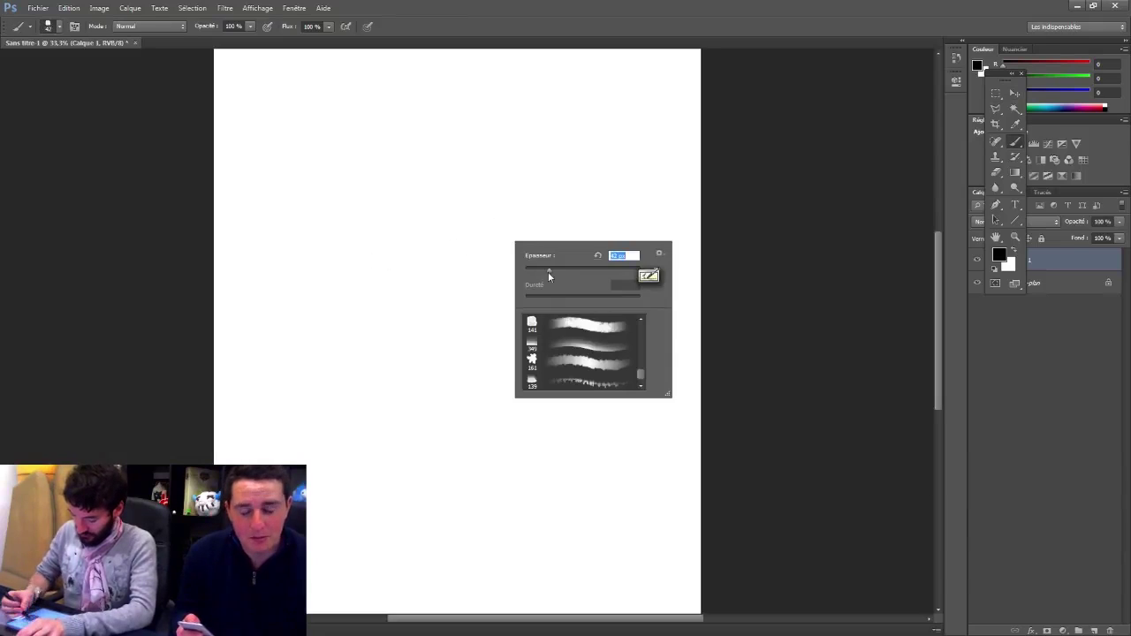
Step: Sketch a small head in the page's upper left half with a ribbed cap, eyes, puckered lips and a jagged beard
mouse_move(358, 297)
left_mouse_down()
mouse_move(404, 195)
mouse_move(463, 291)
left_mouse_up()
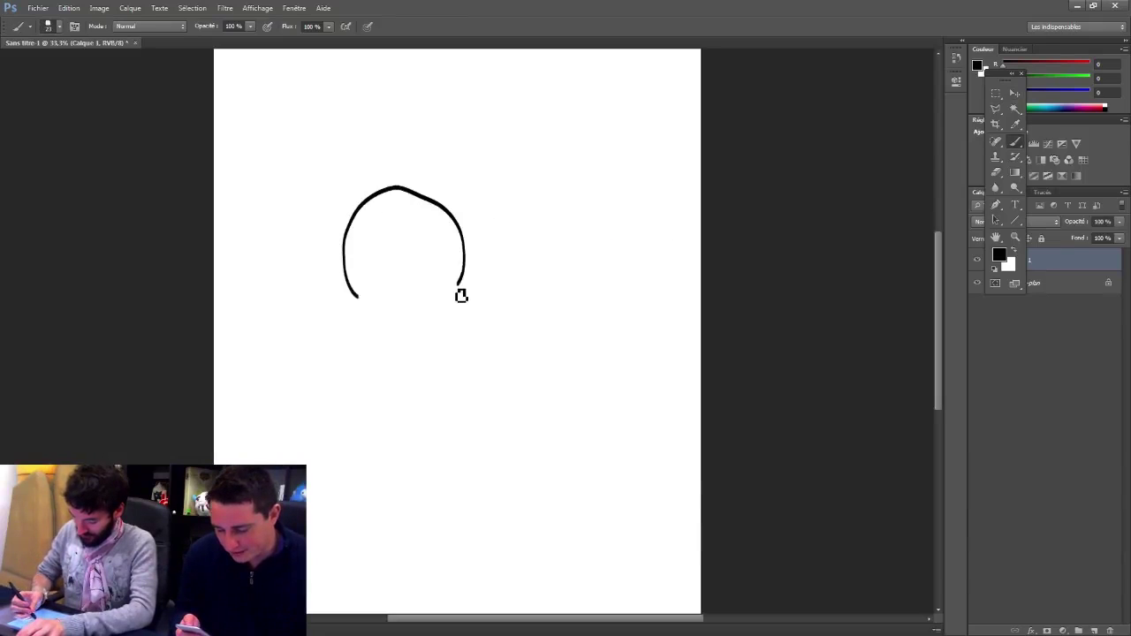
mouse_move(343, 237)
left_mouse_down()
mouse_move(434, 264)
mouse_move(465, 238)
left_mouse_up()
mouse_move(382, 219)
left_mouse_down()
mouse_move(381, 258)
mouse_move(400, 255)
left_mouse_up()
mouse_move(431, 221)
left_mouse_down()
mouse_move(455, 303)
mouse_move(444, 316)
left_mouse_up()
left_click_drag(414, 273, 415, 280)
left_click_drag(436, 270, 436, 278)
mouse_move(357, 294)
left_mouse_down()
mouse_move(383, 330)
mouse_move(448, 322)
left_mouse_up()
left_click_drag(432, 284, 379, 296)
left_click_drag(386, 287, 389, 296)
Step: Sketch a larger head facing the first, with hairline, eyes, lips, ear and jaw, and complete the bearded figure's beard and mouth
mouse_move(527, 272)
left_mouse_down()
mouse_move(572, 173)
mouse_move(641, 182)
mouse_move(648, 275)
left_mouse_up()
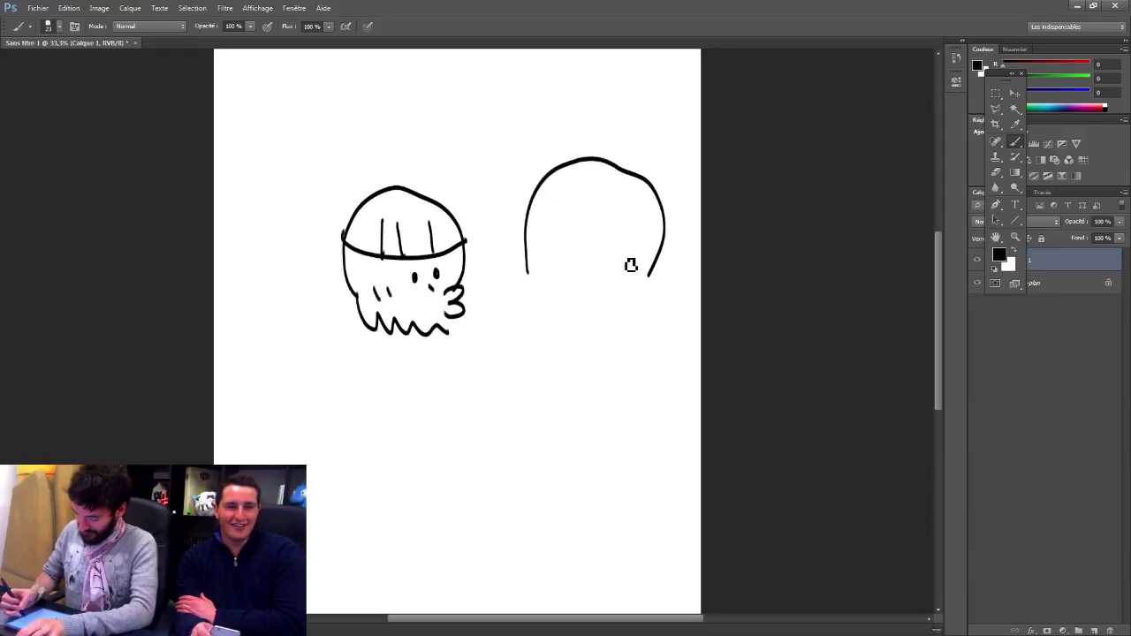
mouse_move(553, 171)
left_mouse_down()
mouse_move(623, 188)
mouse_move(637, 221)
mouse_move(627, 248)
left_mouse_up()
mouse_move(539, 252)
left_mouse_down()
mouse_move(539, 262)
mouse_move(571, 261)
mouse_move(520, 304)
mouse_move(548, 328)
left_mouse_up()
mouse_move(619, 270)
left_mouse_down()
mouse_move(615, 298)
mouse_move(635, 318)
left_mouse_up()
left_click_drag(449, 332, 460, 314)
left_click_drag(440, 296, 441, 307)
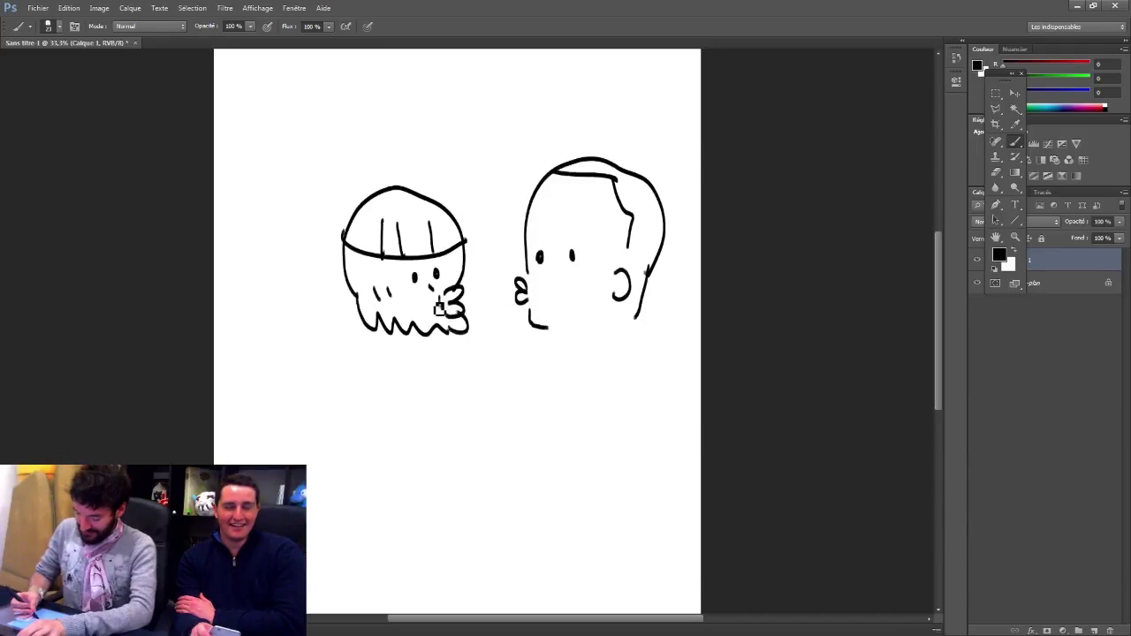
Step: Draw the two figures' outstretched arms meeting in clasped hands, and add hair beside the bearded figure's face
mouse_move(356, 250)
left_mouse_down()
mouse_move(359, 294)
mouse_move(369, 287)
mouse_move(361, 398)
mouse_move(469, 364)
left_mouse_up()
mouse_move(403, 343)
left_mouse_down()
mouse_move(456, 337)
mouse_move(469, 355)
mouse_move(497, 361)
mouse_move(513, 329)
left_mouse_up()
left_click_drag(481, 371, 522, 350)
mouse_move(528, 324)
left_mouse_down()
mouse_move(580, 333)
mouse_move(511, 371)
mouse_move(579, 386)
left_mouse_up()
left_click_drag(479, 340, 504, 358)
left_click_drag(483, 354, 517, 377)
Step: Draw the larger figure's back and front, and the bearded figure's torso with a base line and small details under the arm
left_click_drag(632, 314, 661, 433)
left_click_drag(542, 389, 560, 435)
left_click_drag(437, 368, 440, 408)
left_click_drag(349, 412, 457, 410)
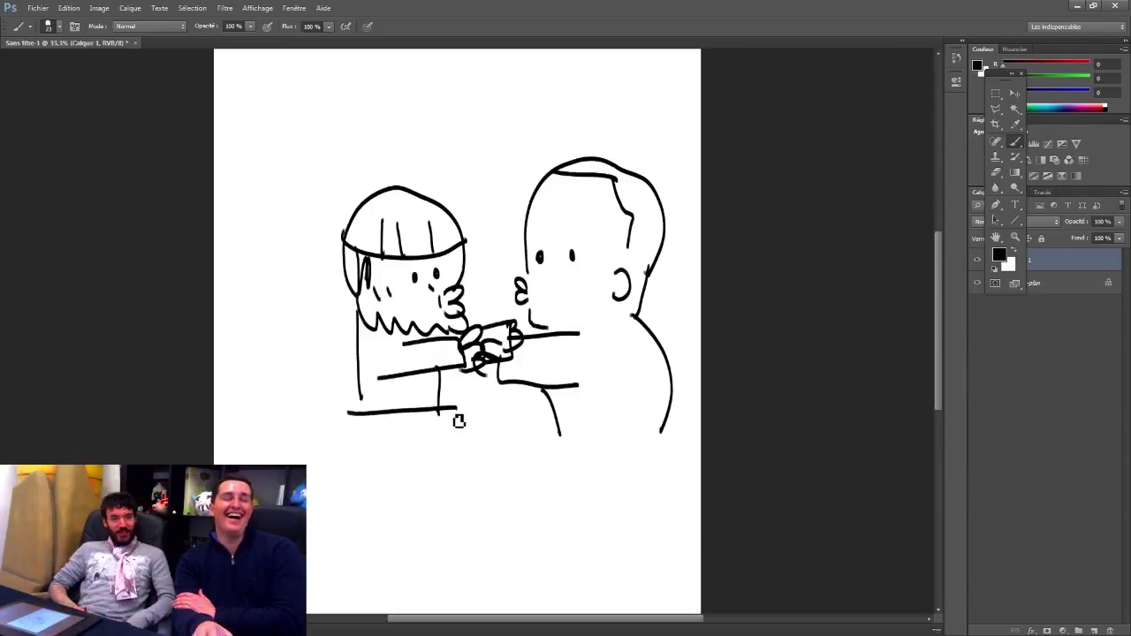
mouse_move(390, 339)
left_mouse_down()
mouse_move(433, 333)
mouse_move(431, 391)
mouse_move(439, 381)
left_mouse_up()
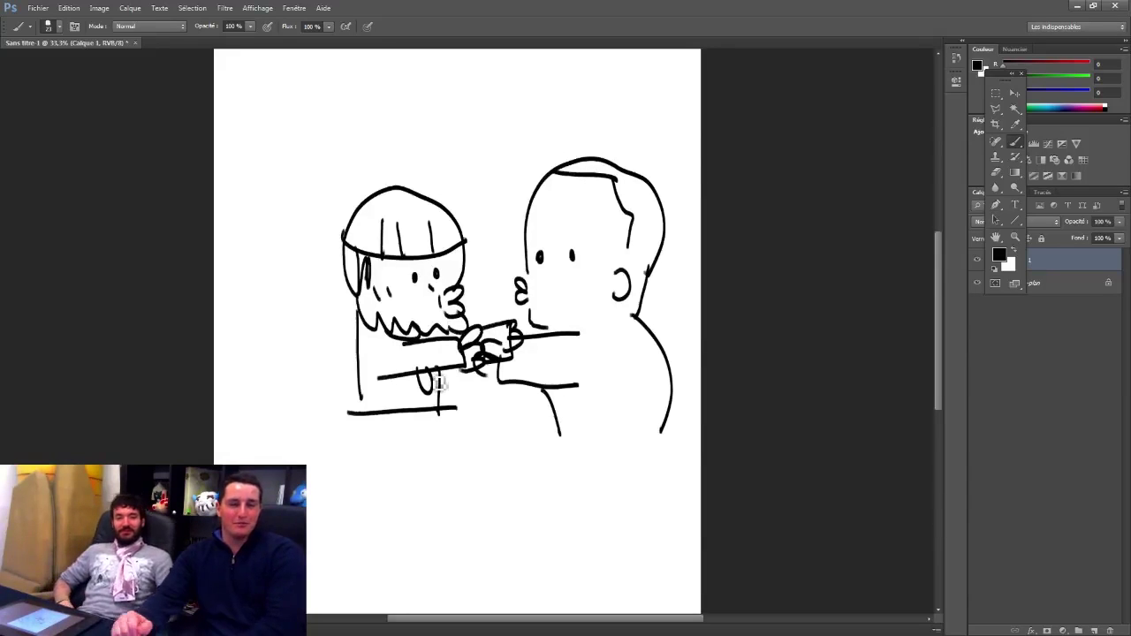